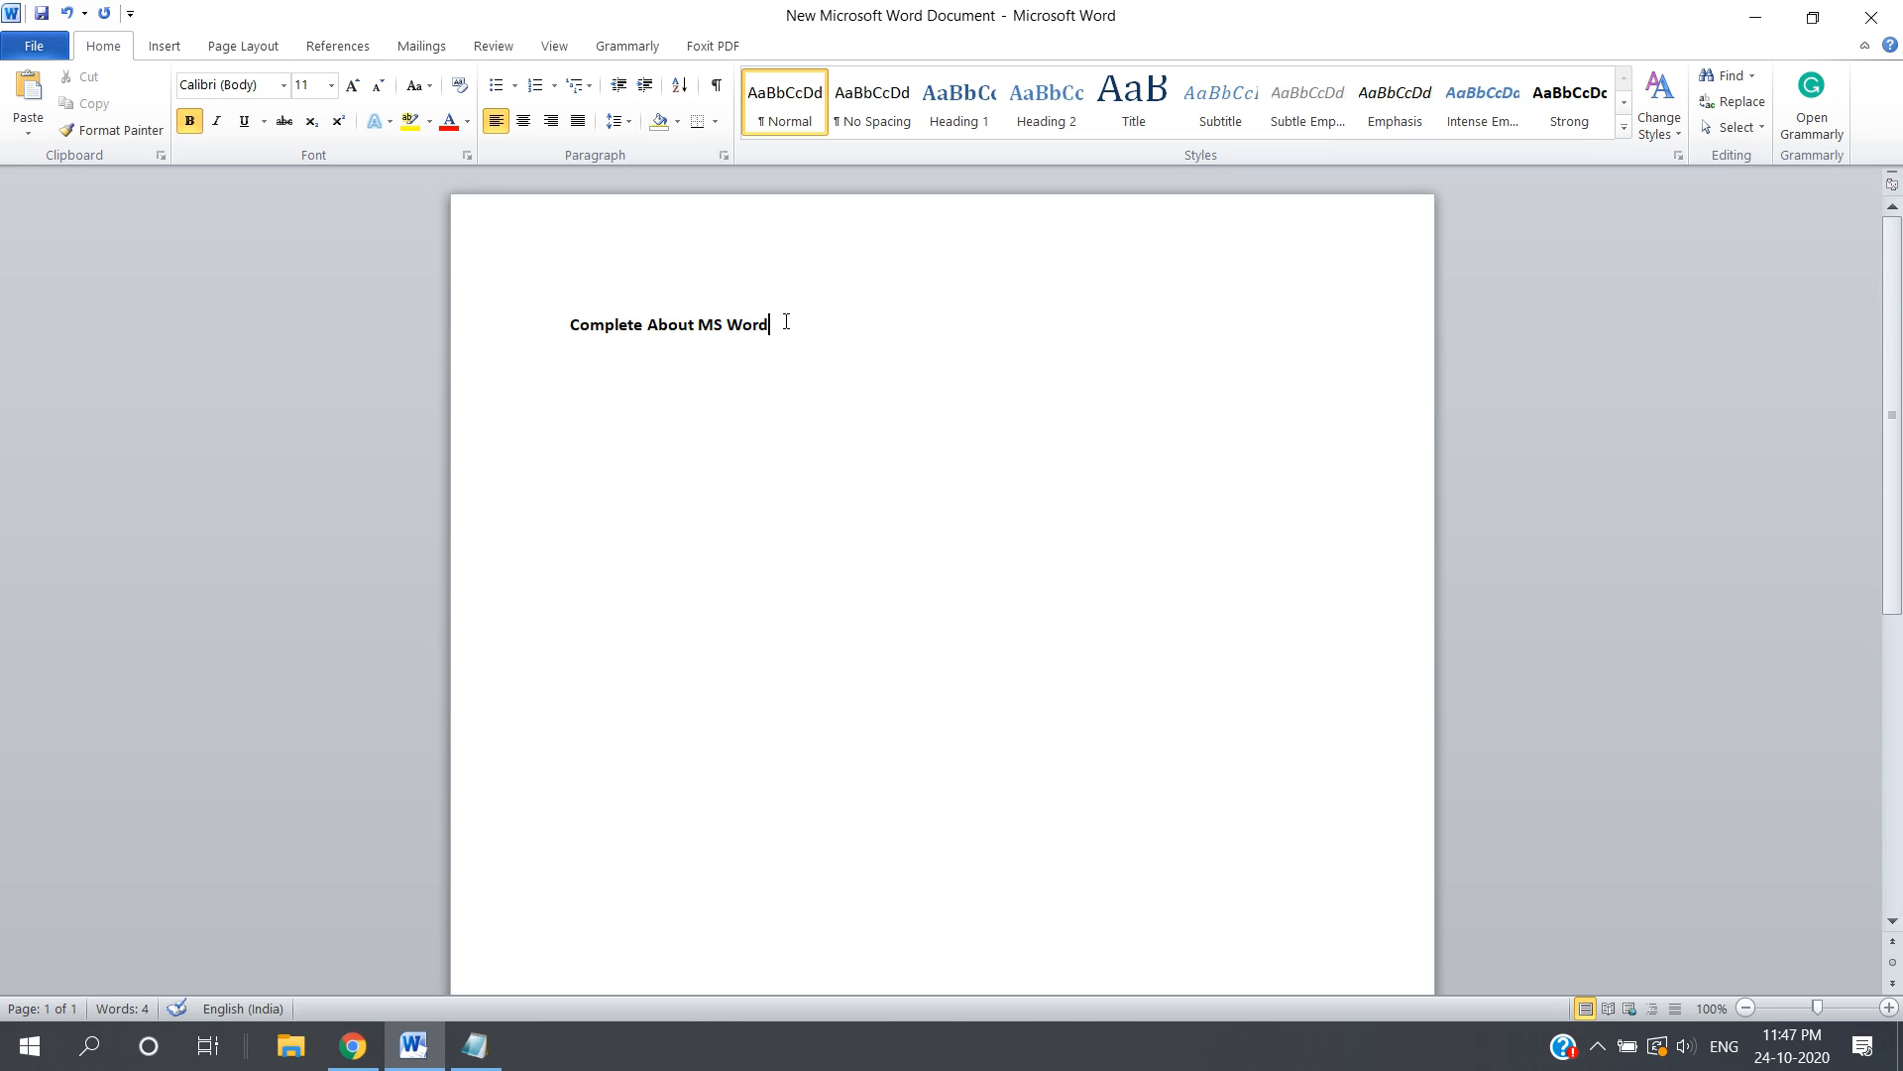
# Delete the line "Complete About MS Word" and save the emptied document.
pyautogui.moveTo(787, 321); pyautogui.dragTo(603, 318)
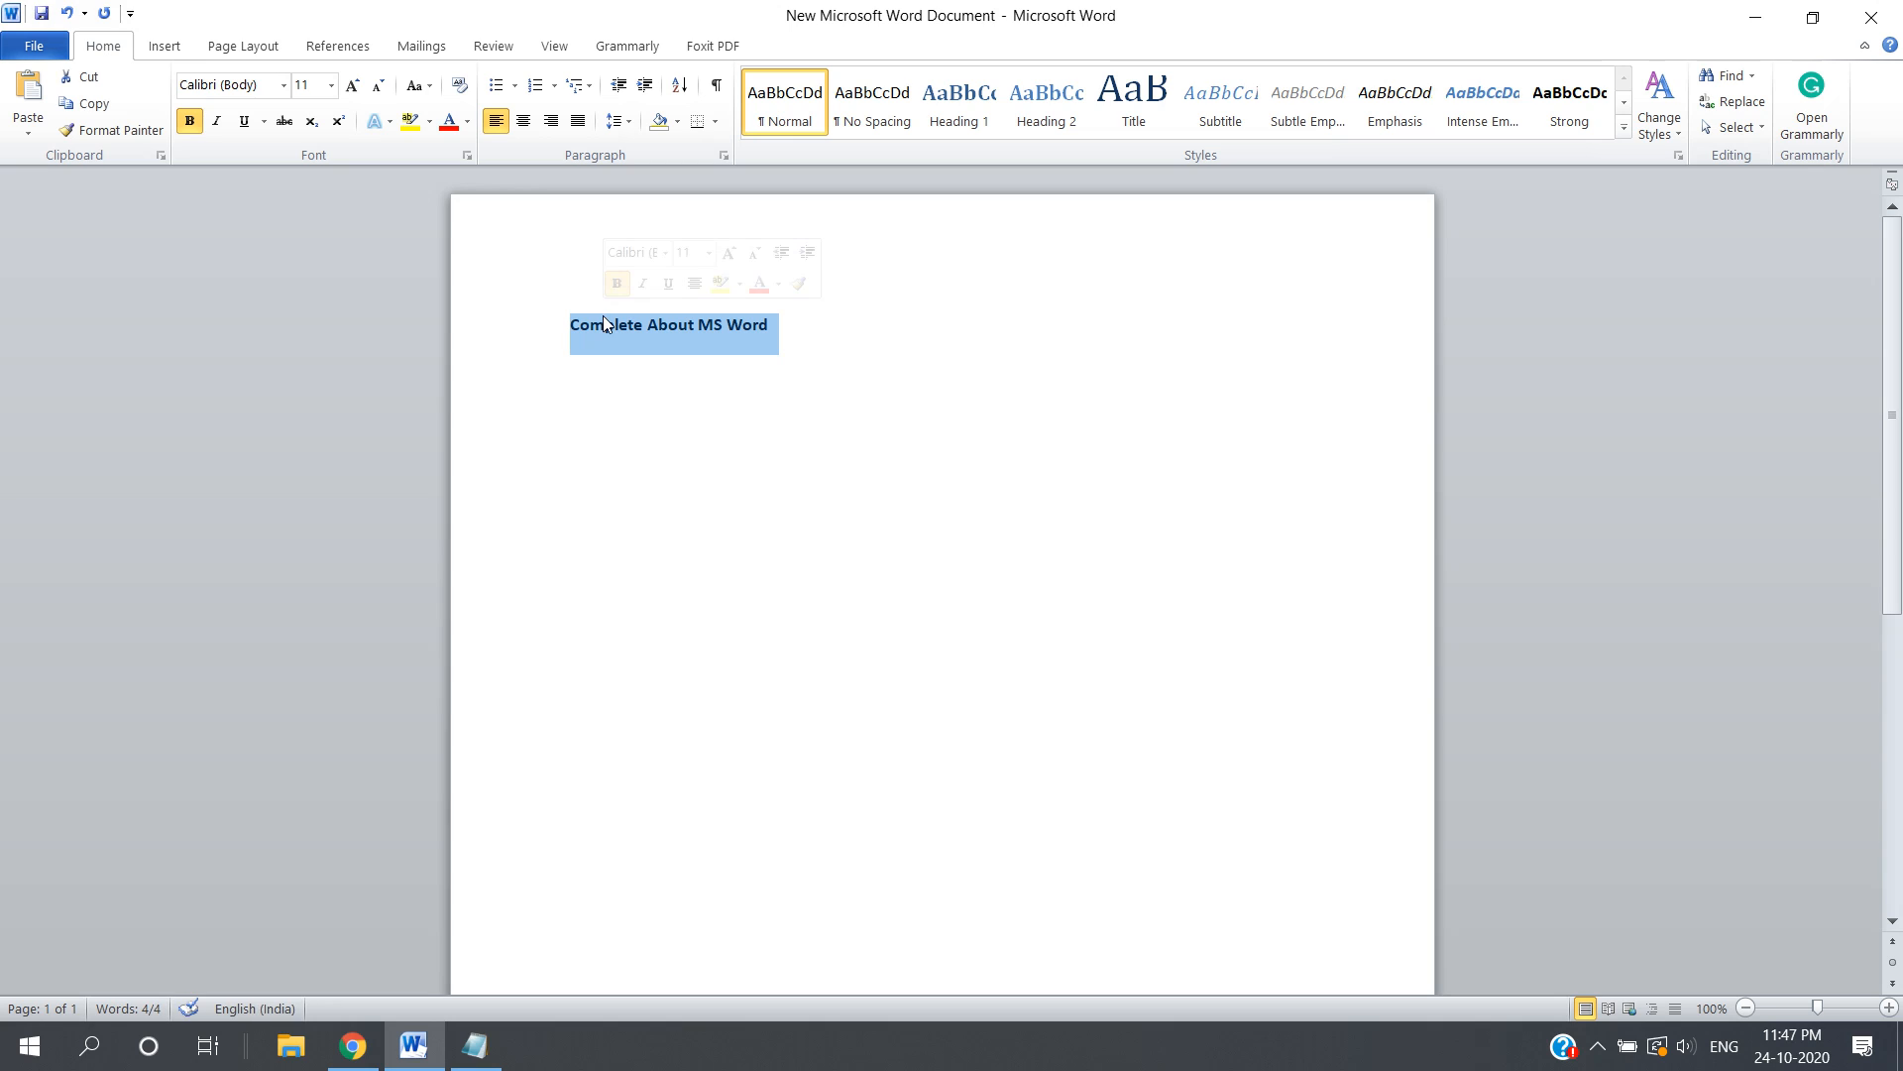
pyautogui.press('Delete')
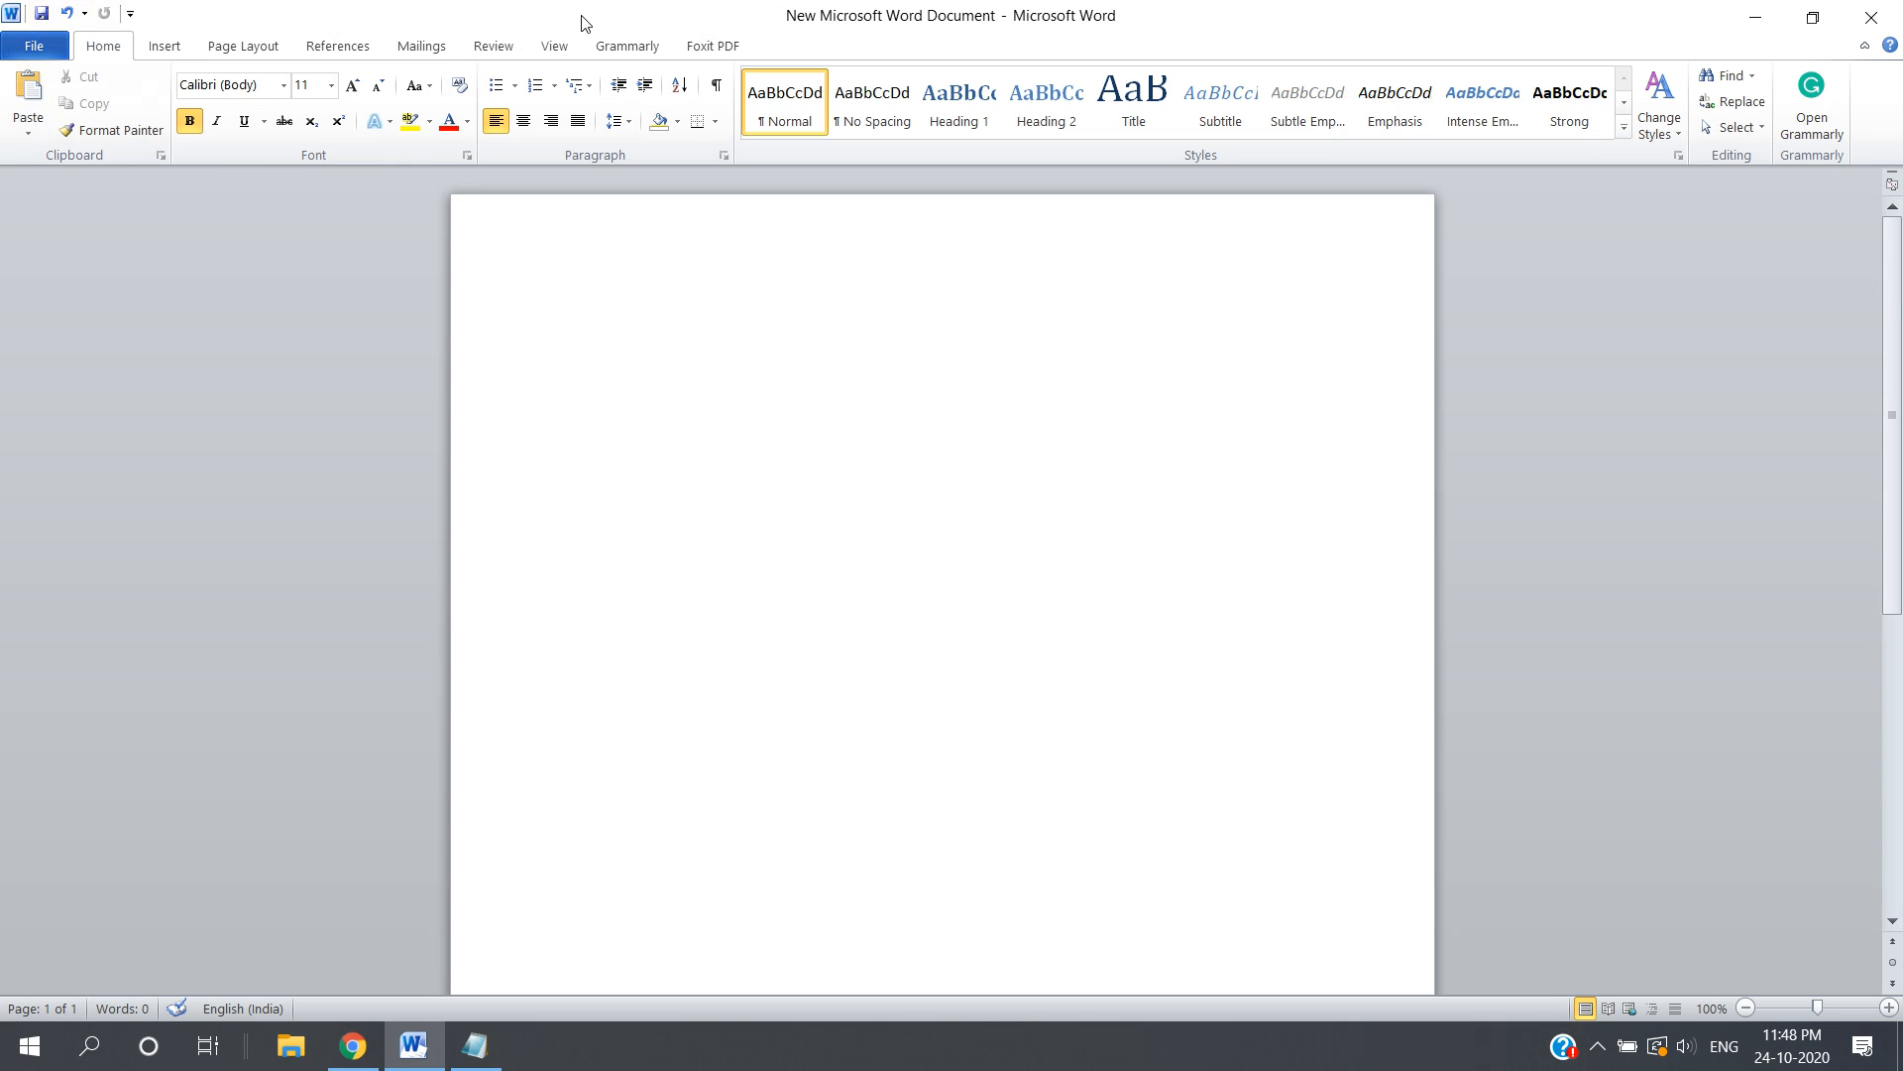
pyautogui.click(33, 48)
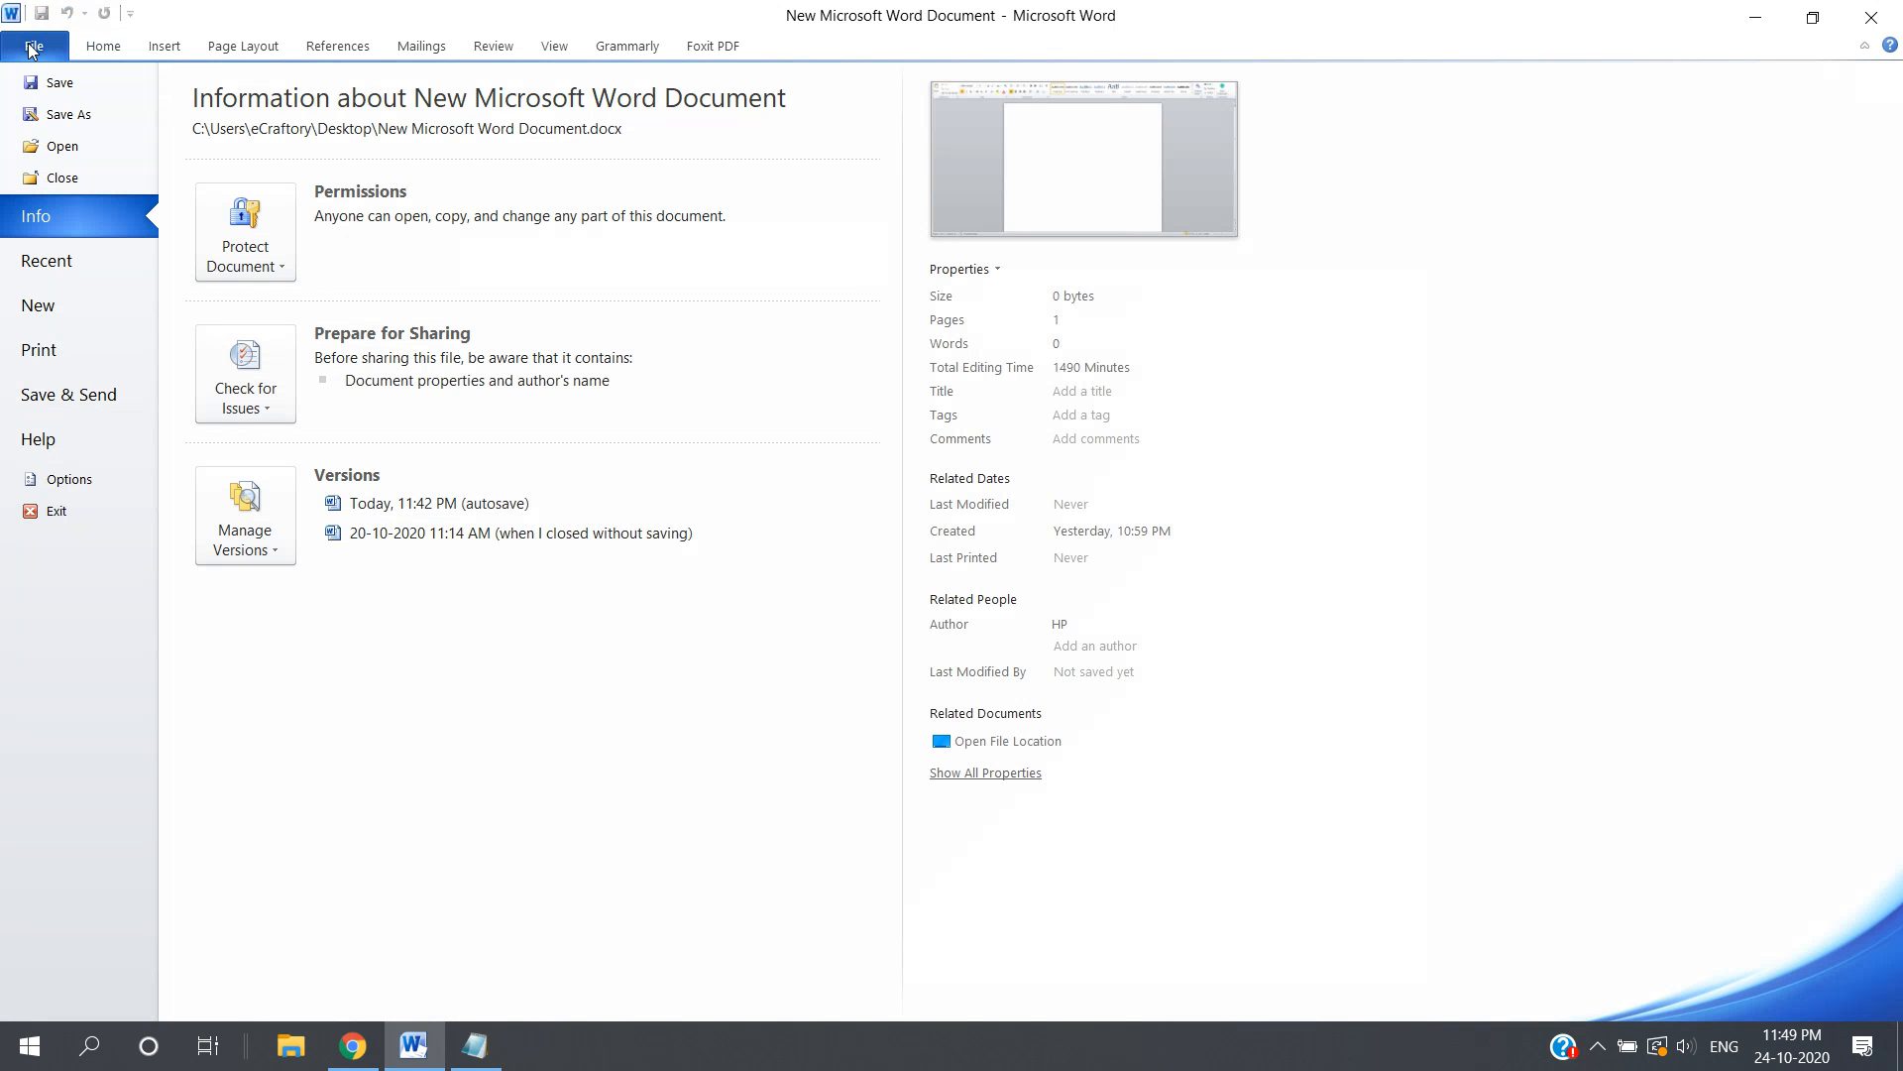
pyautogui.click(60, 84)
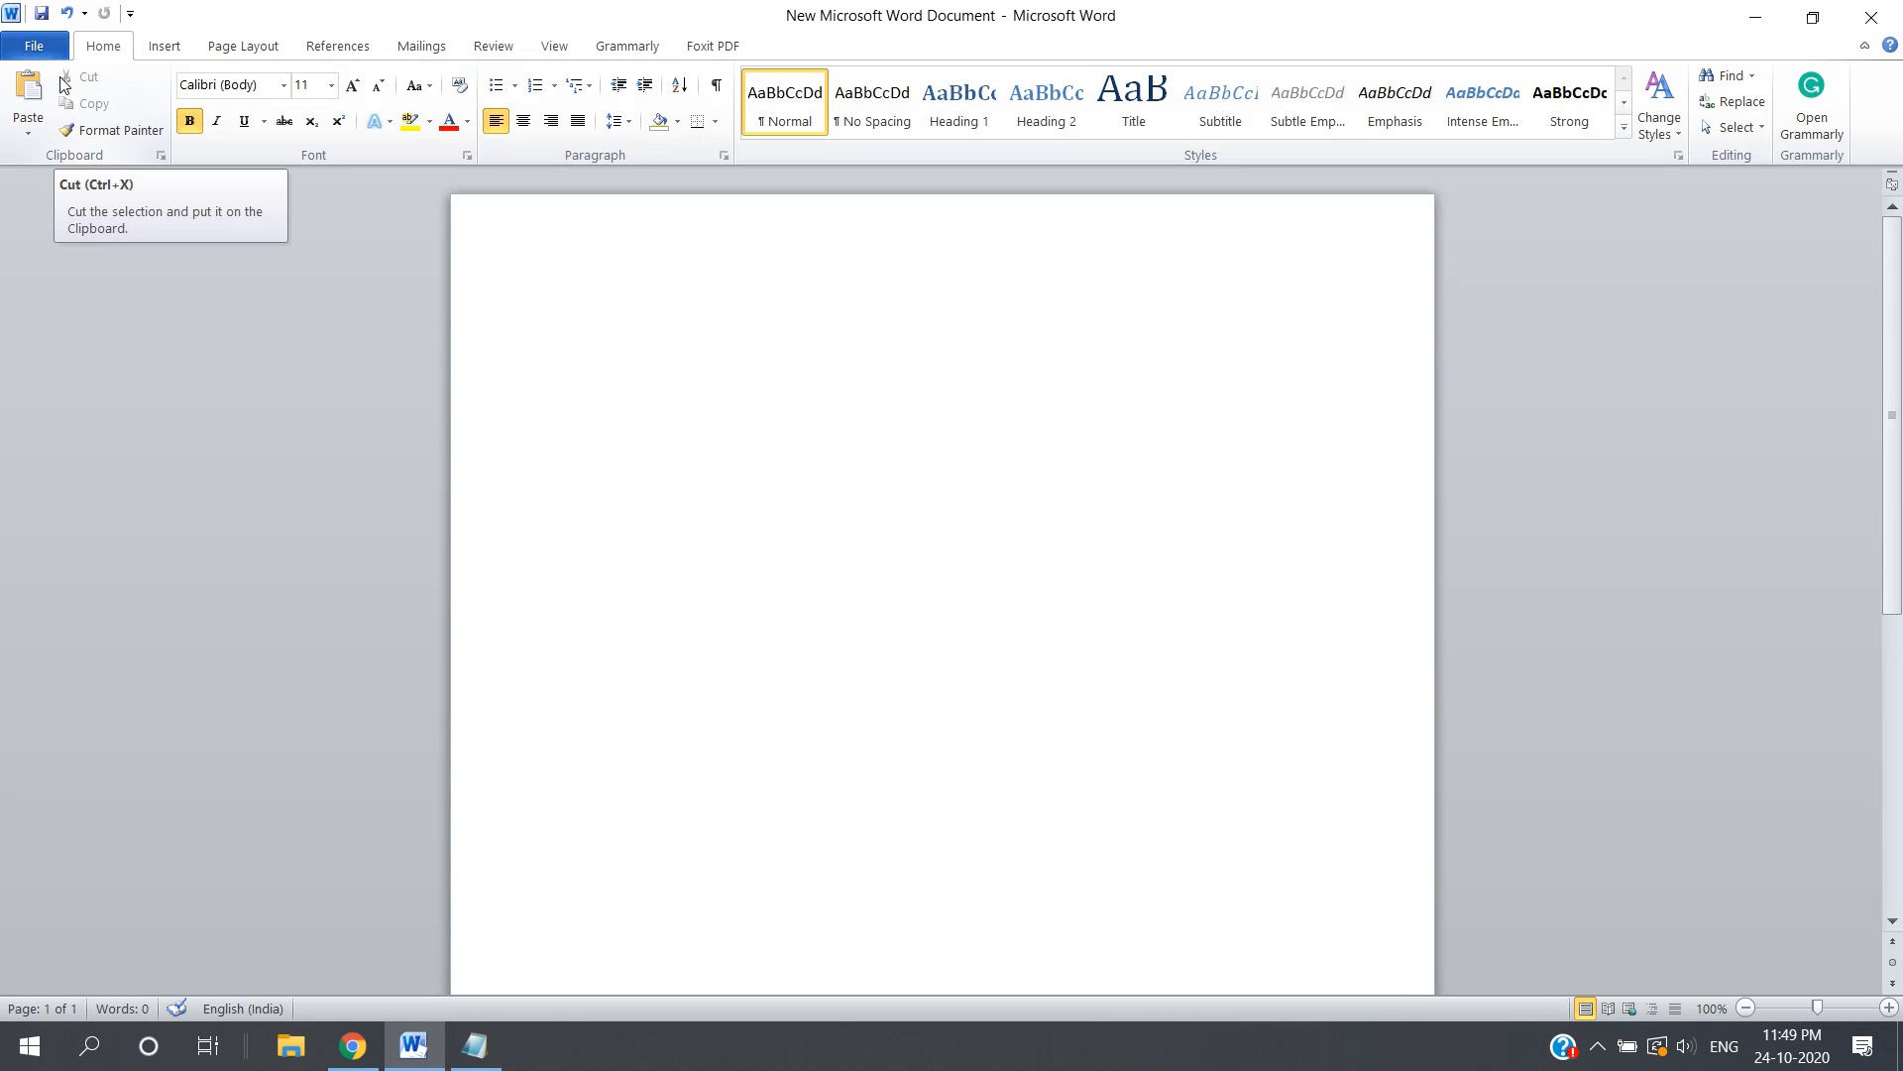
# Save a copy of the document to the Desktop as a Word Document named ABC.
pyautogui.click(34, 49)
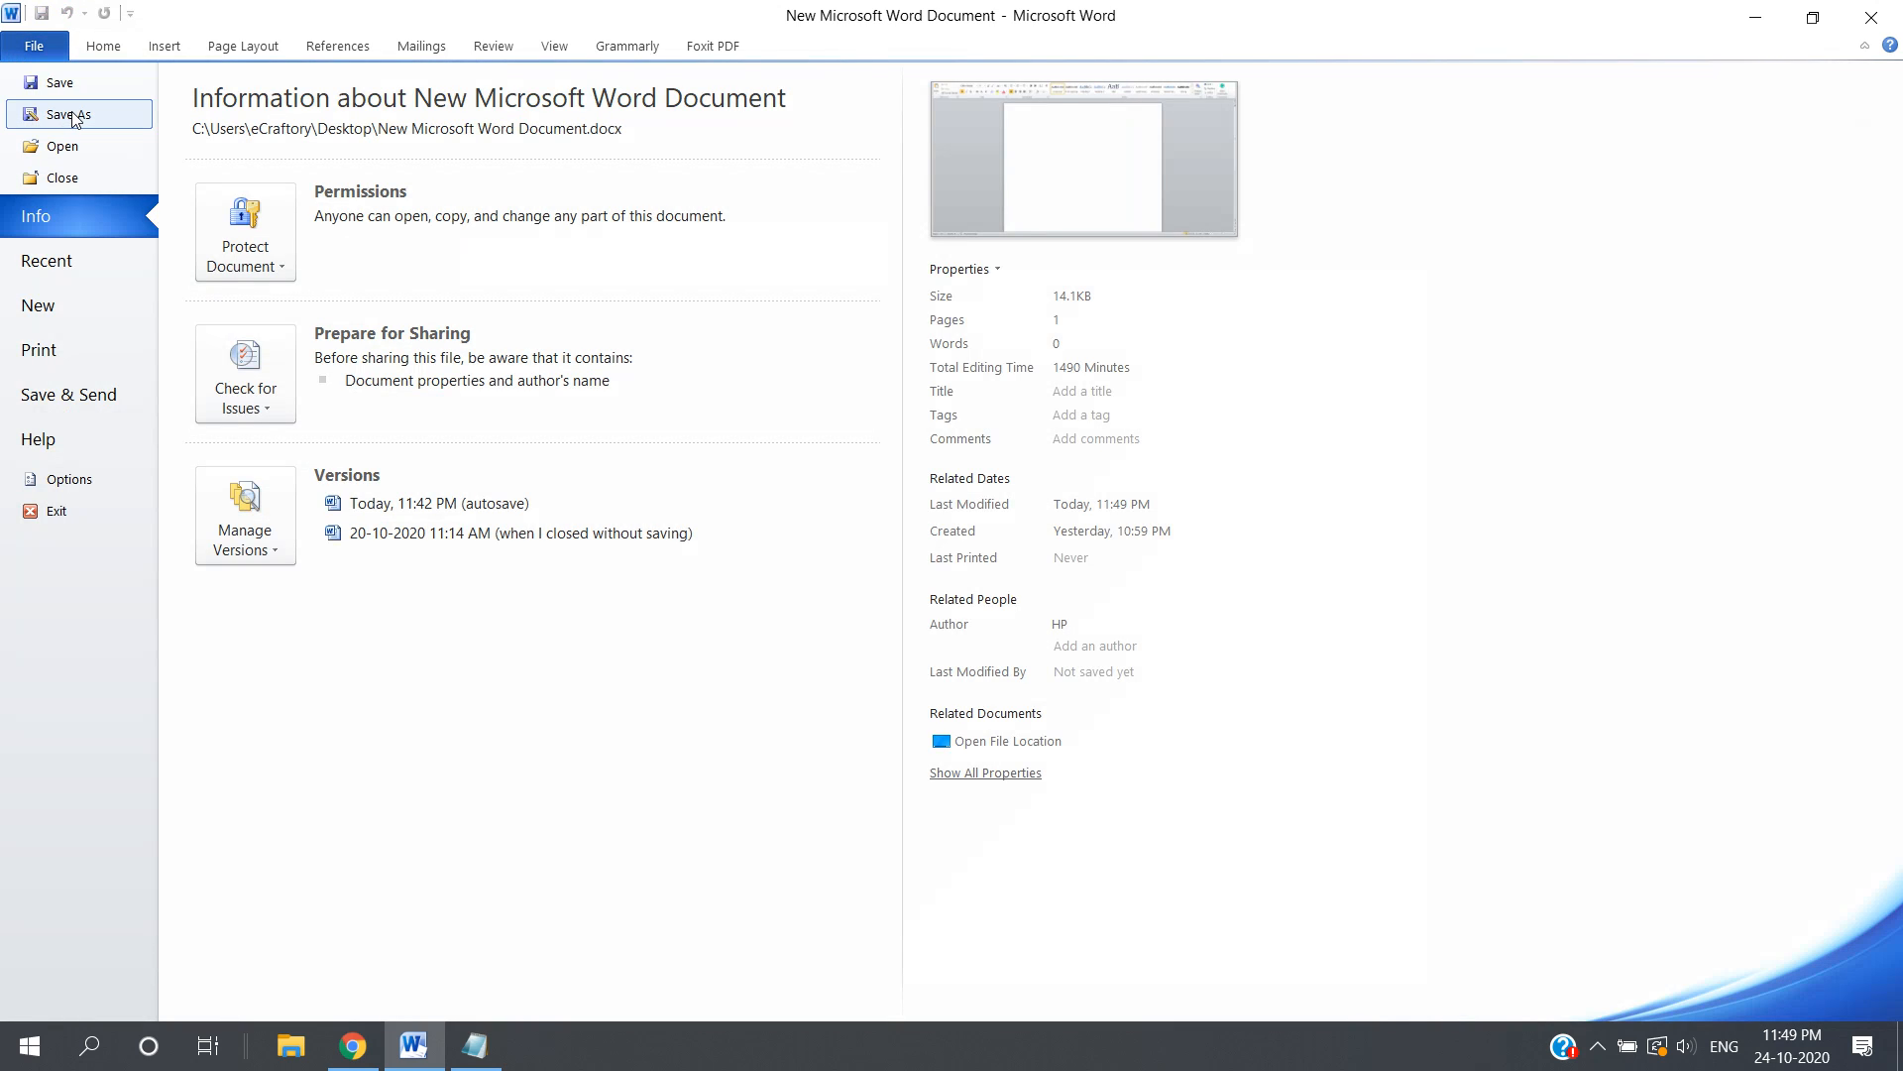
pyautogui.press('Escape')
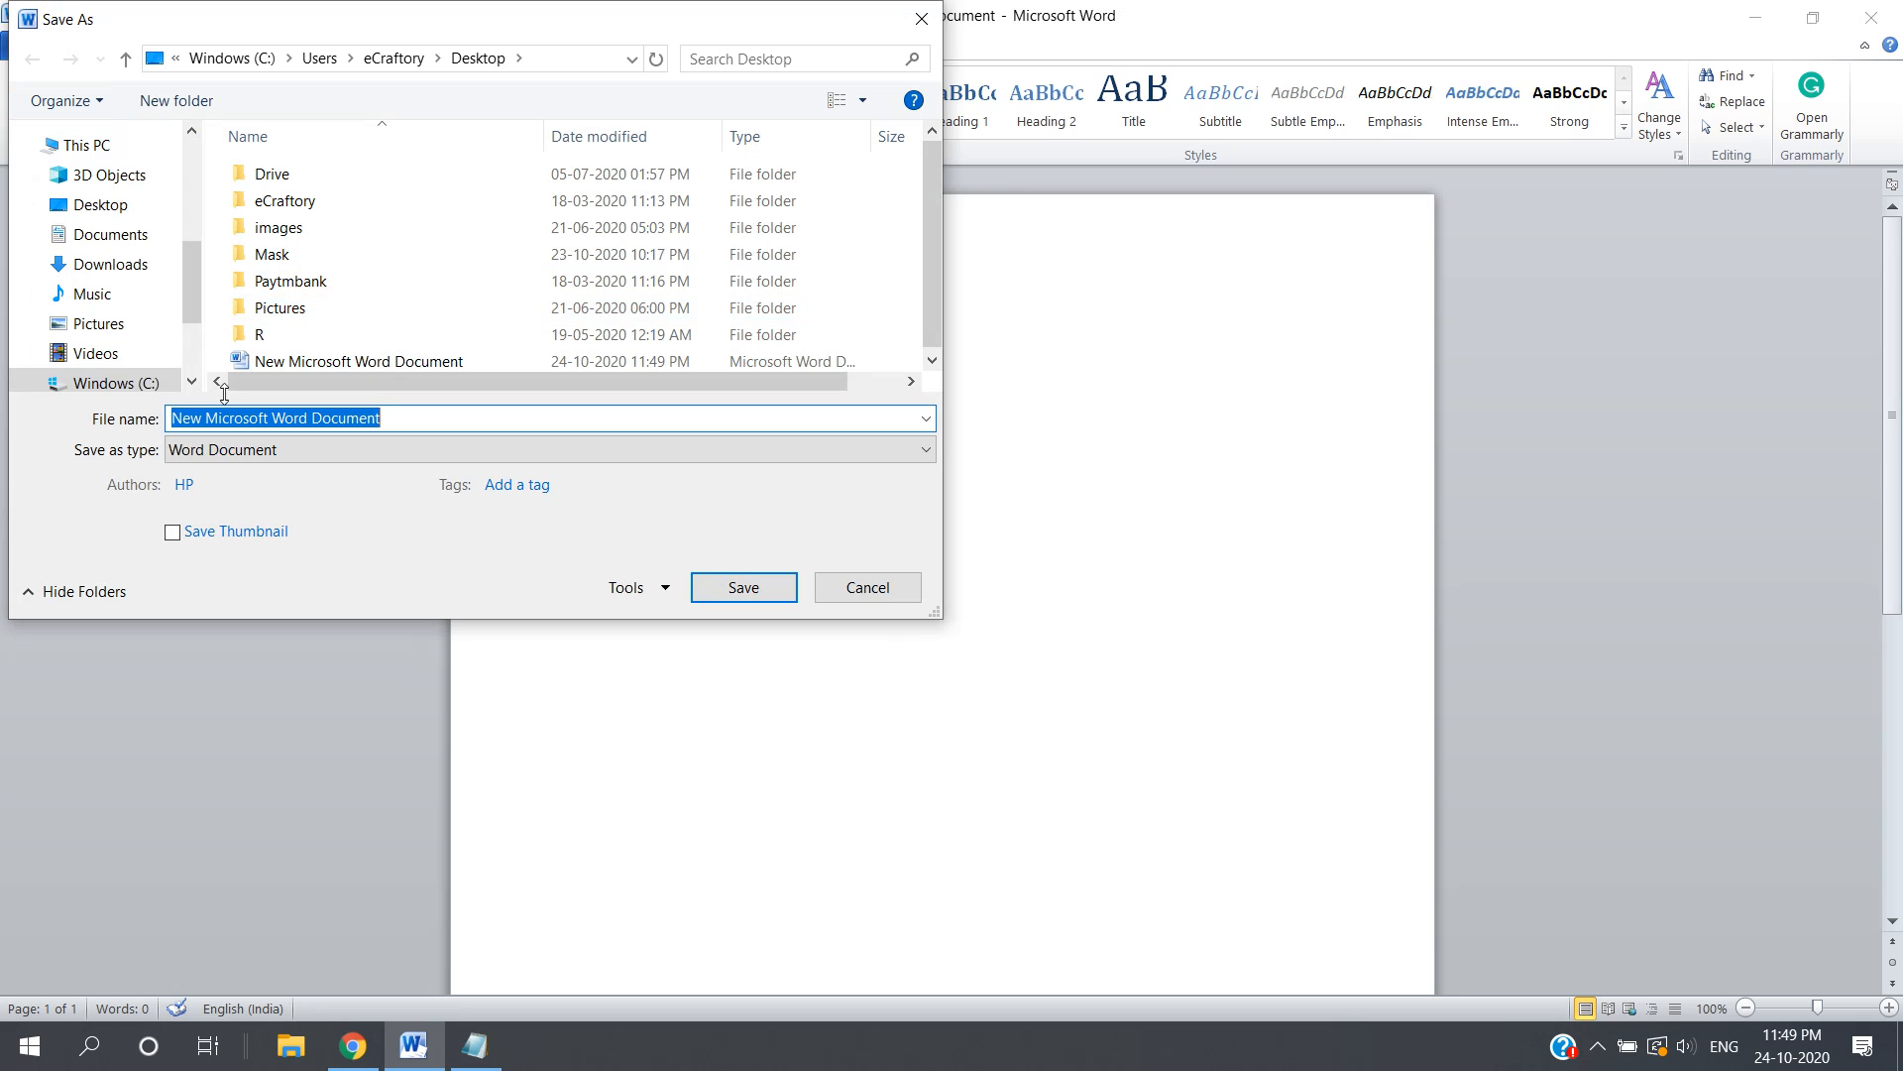
pyautogui.click(211, 456)
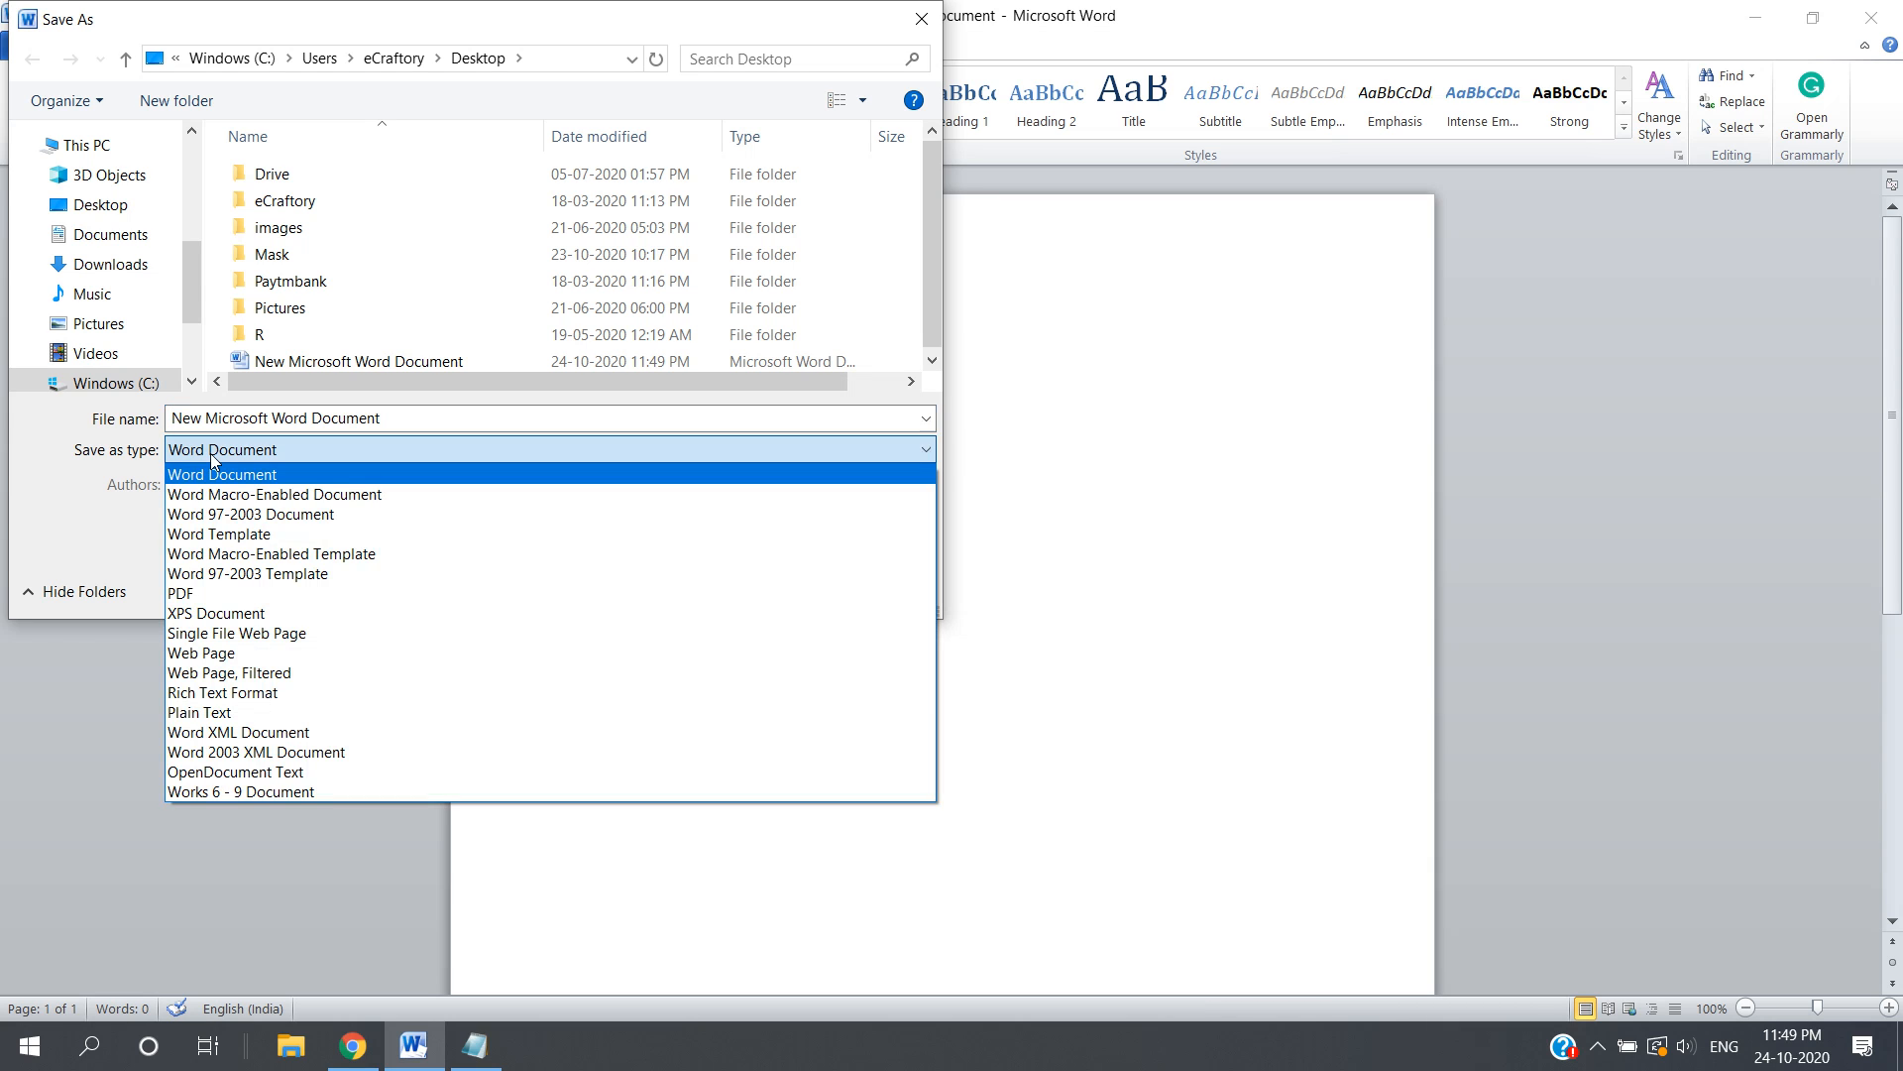
pyautogui.click(210, 454)
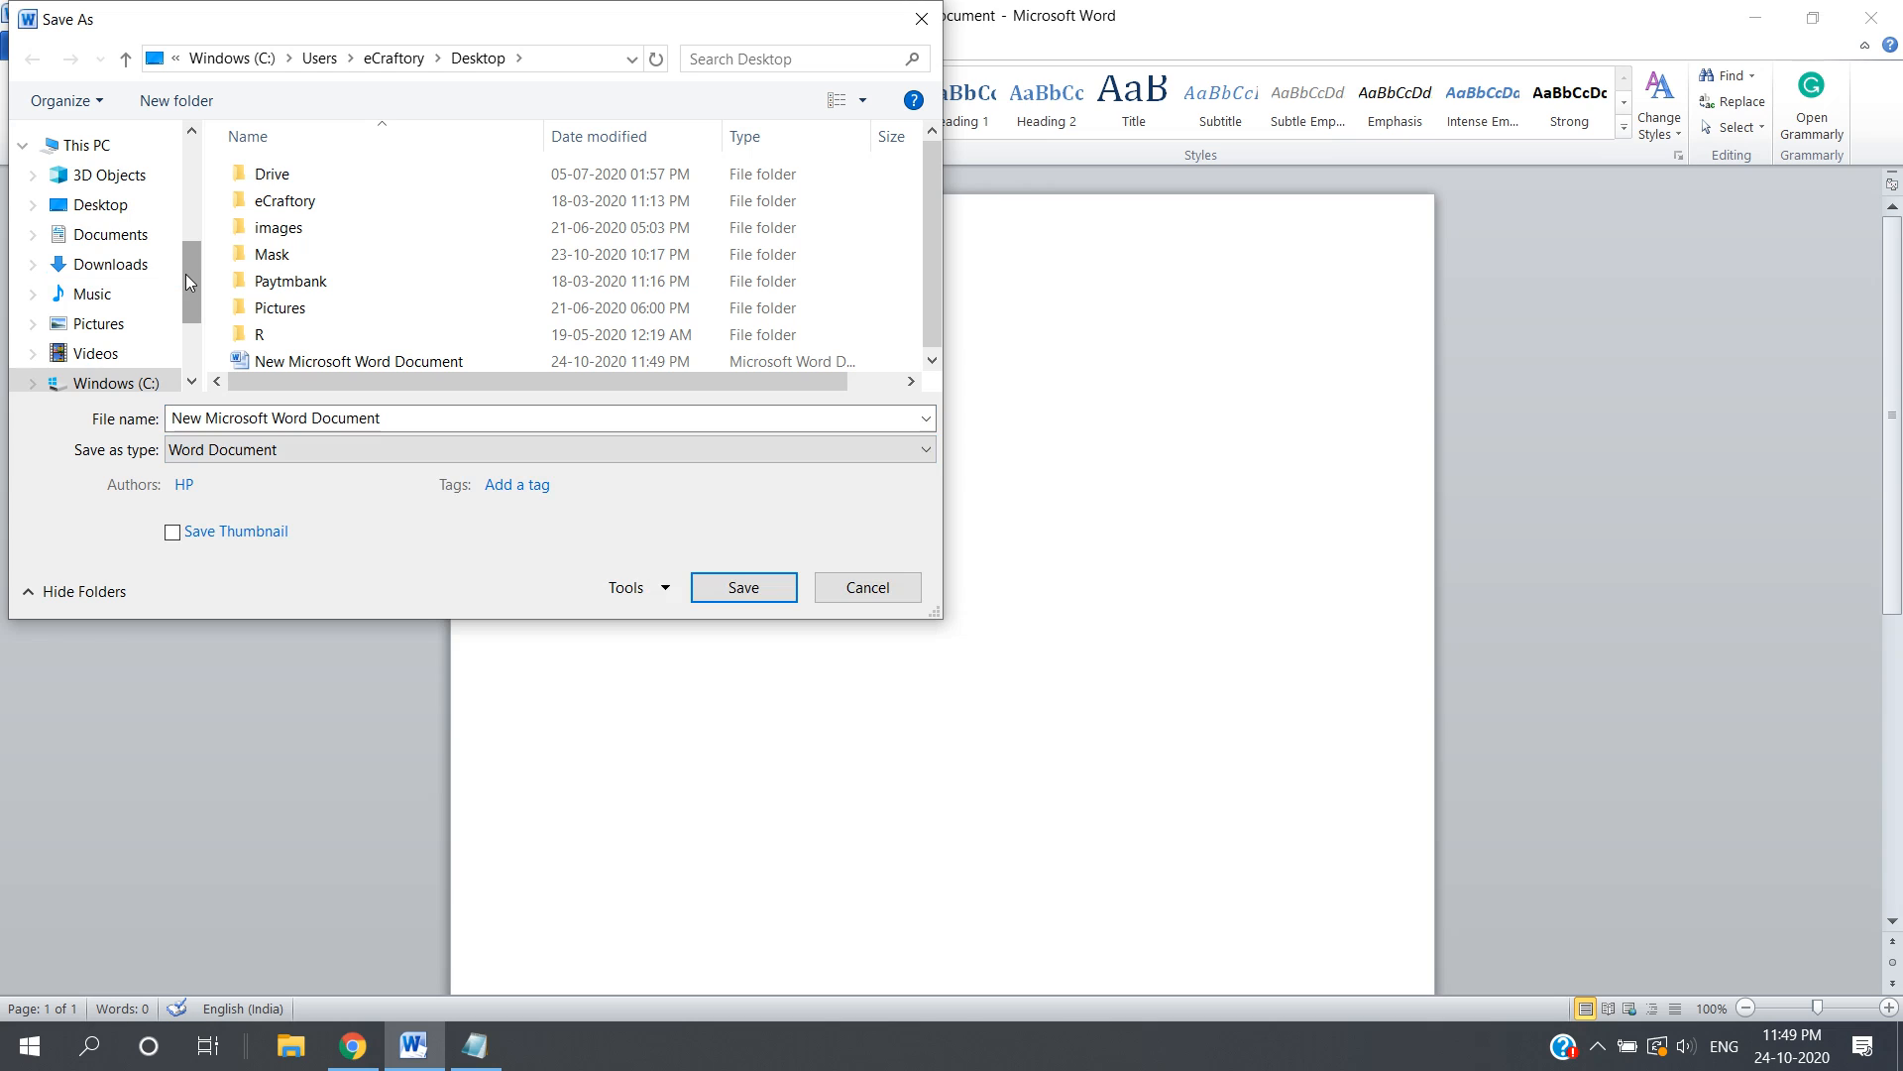
pyautogui.moveTo(186, 270); pyautogui.dragTo(190, 178)
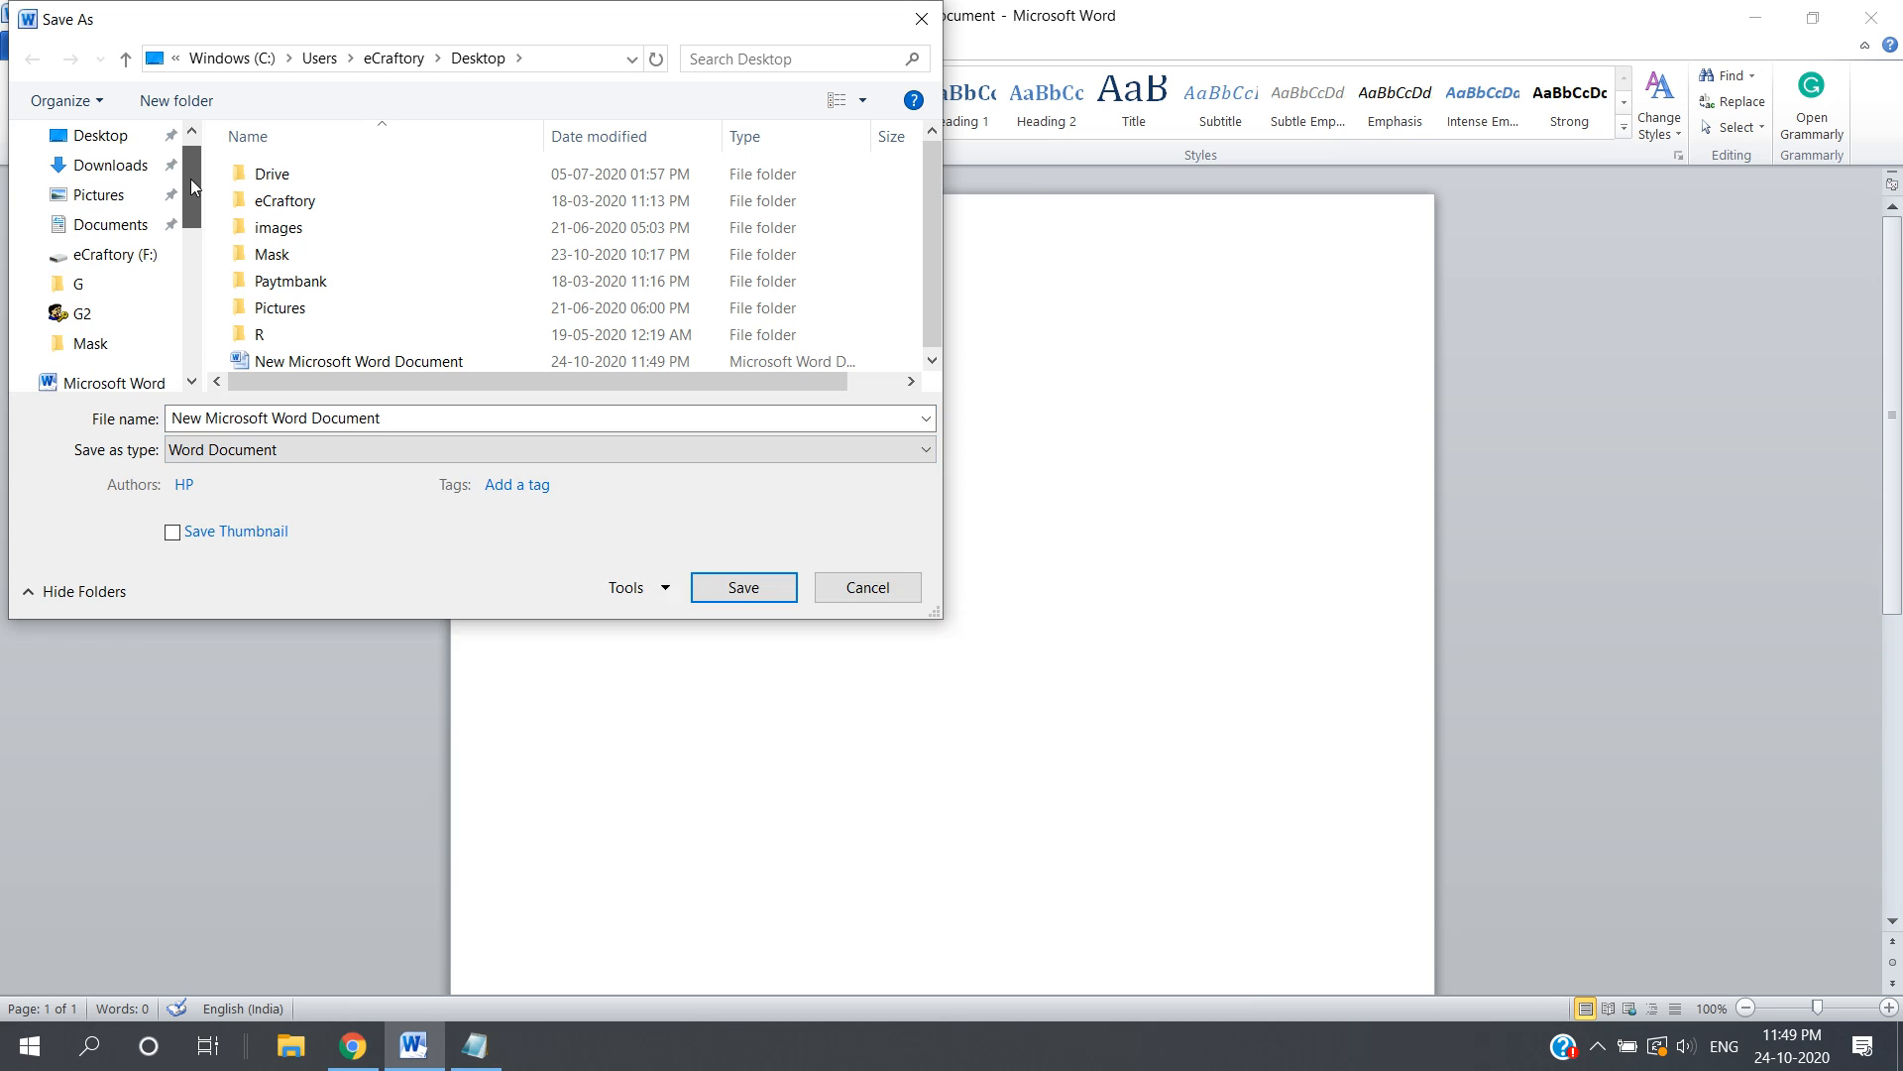
pyautogui.click(99, 134)
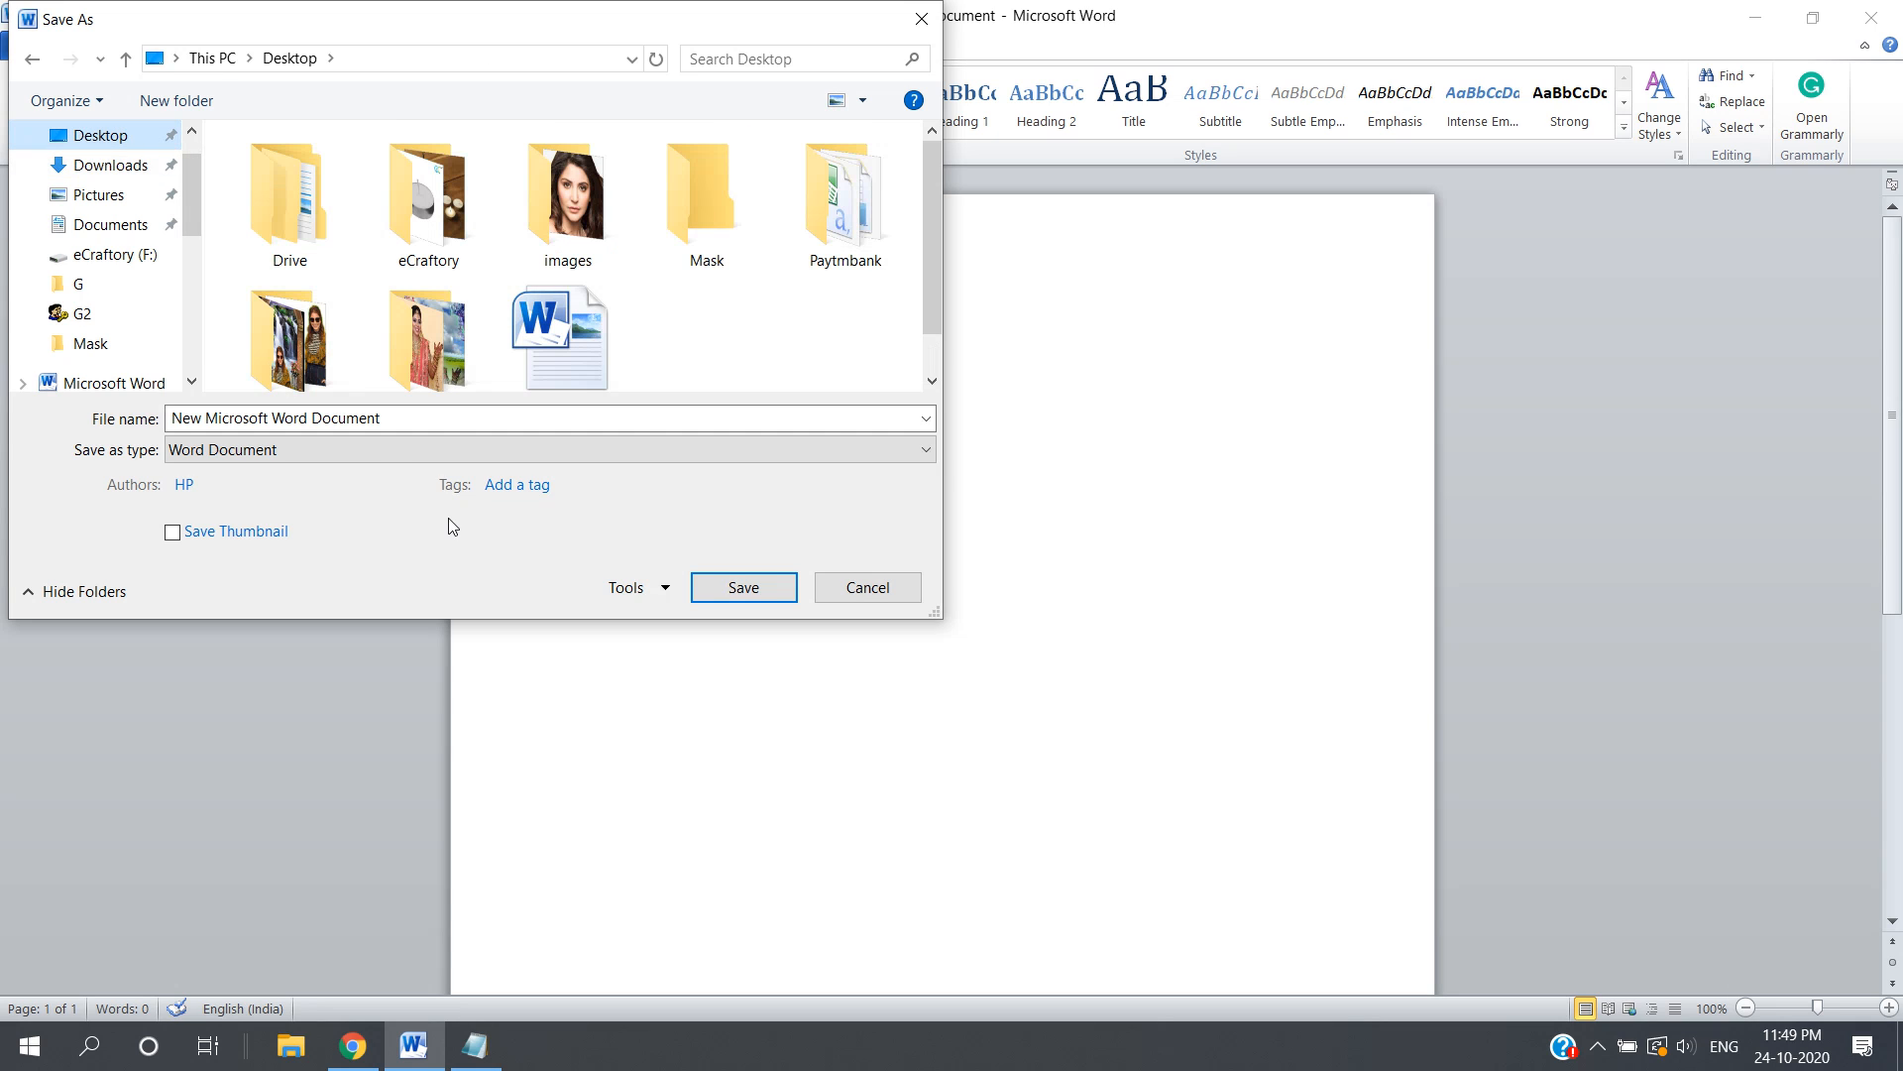
pyautogui.click(433, 416)
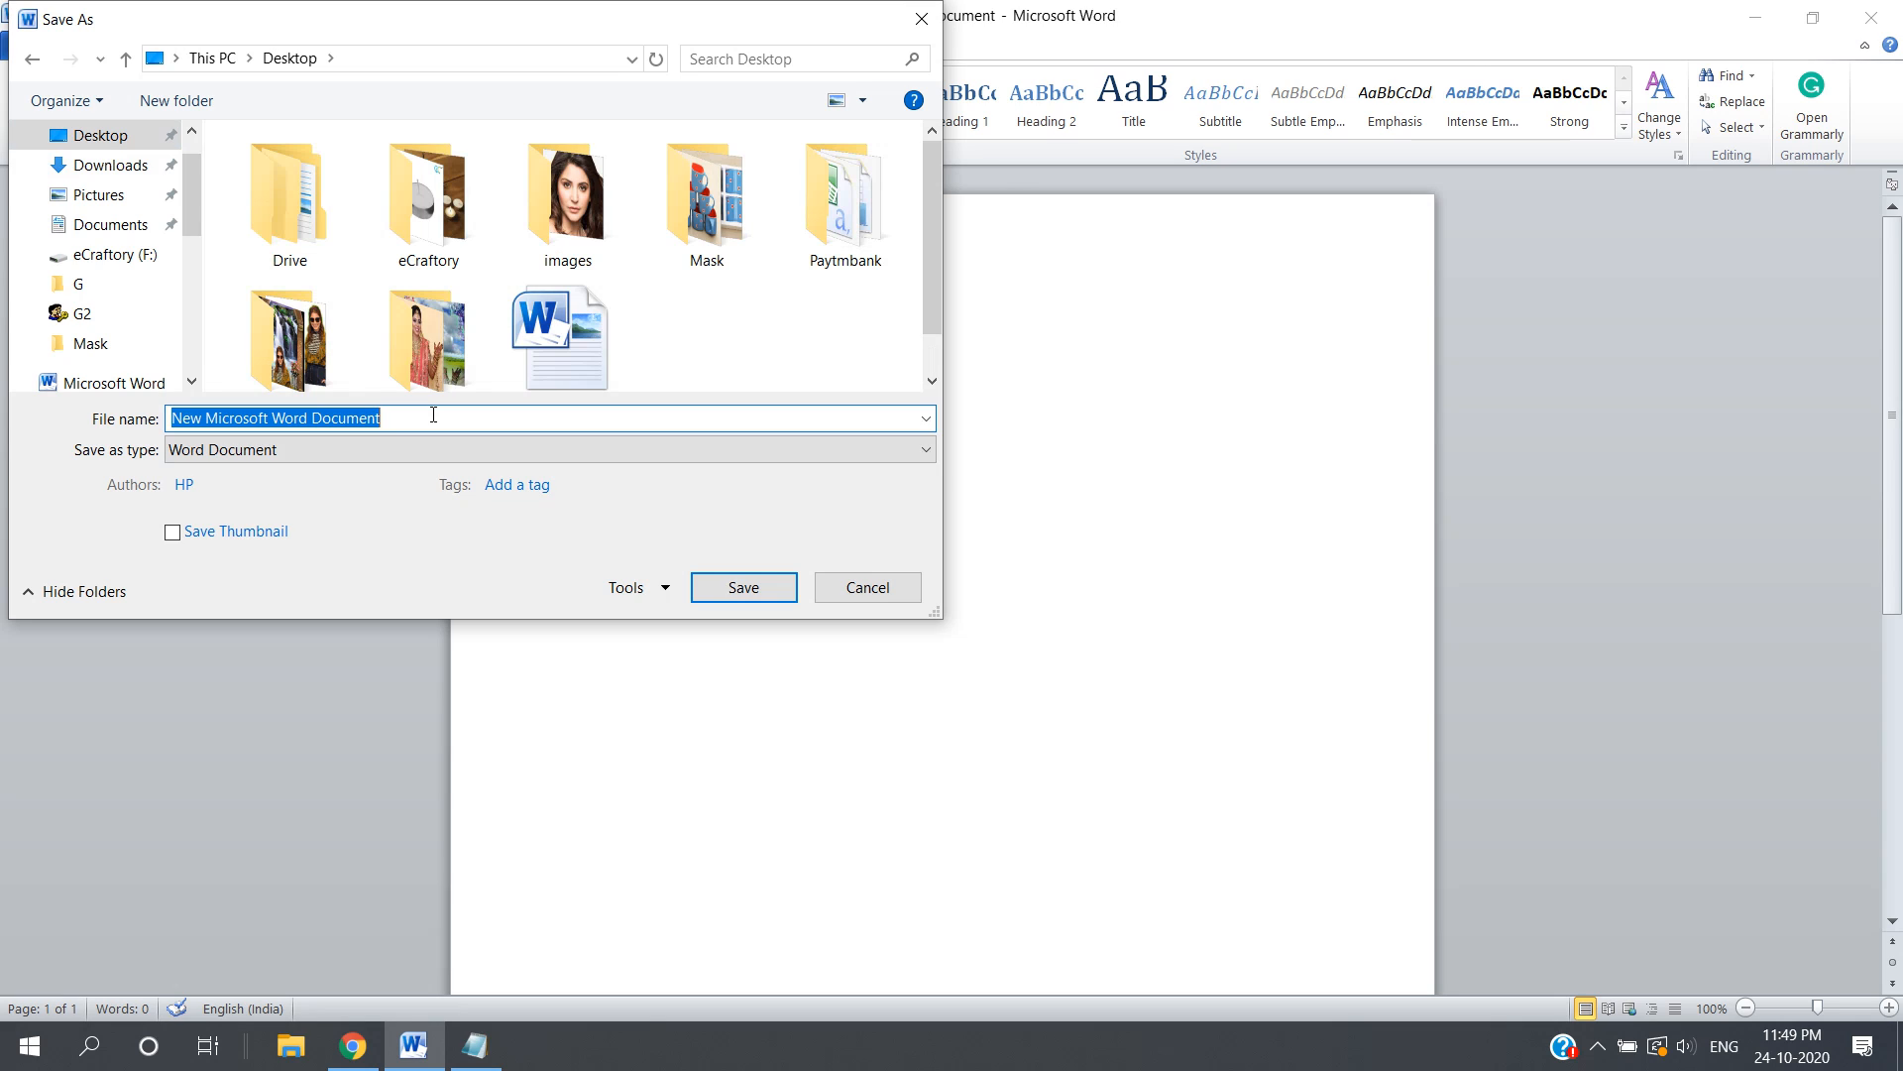
pyautogui.write('ABC')
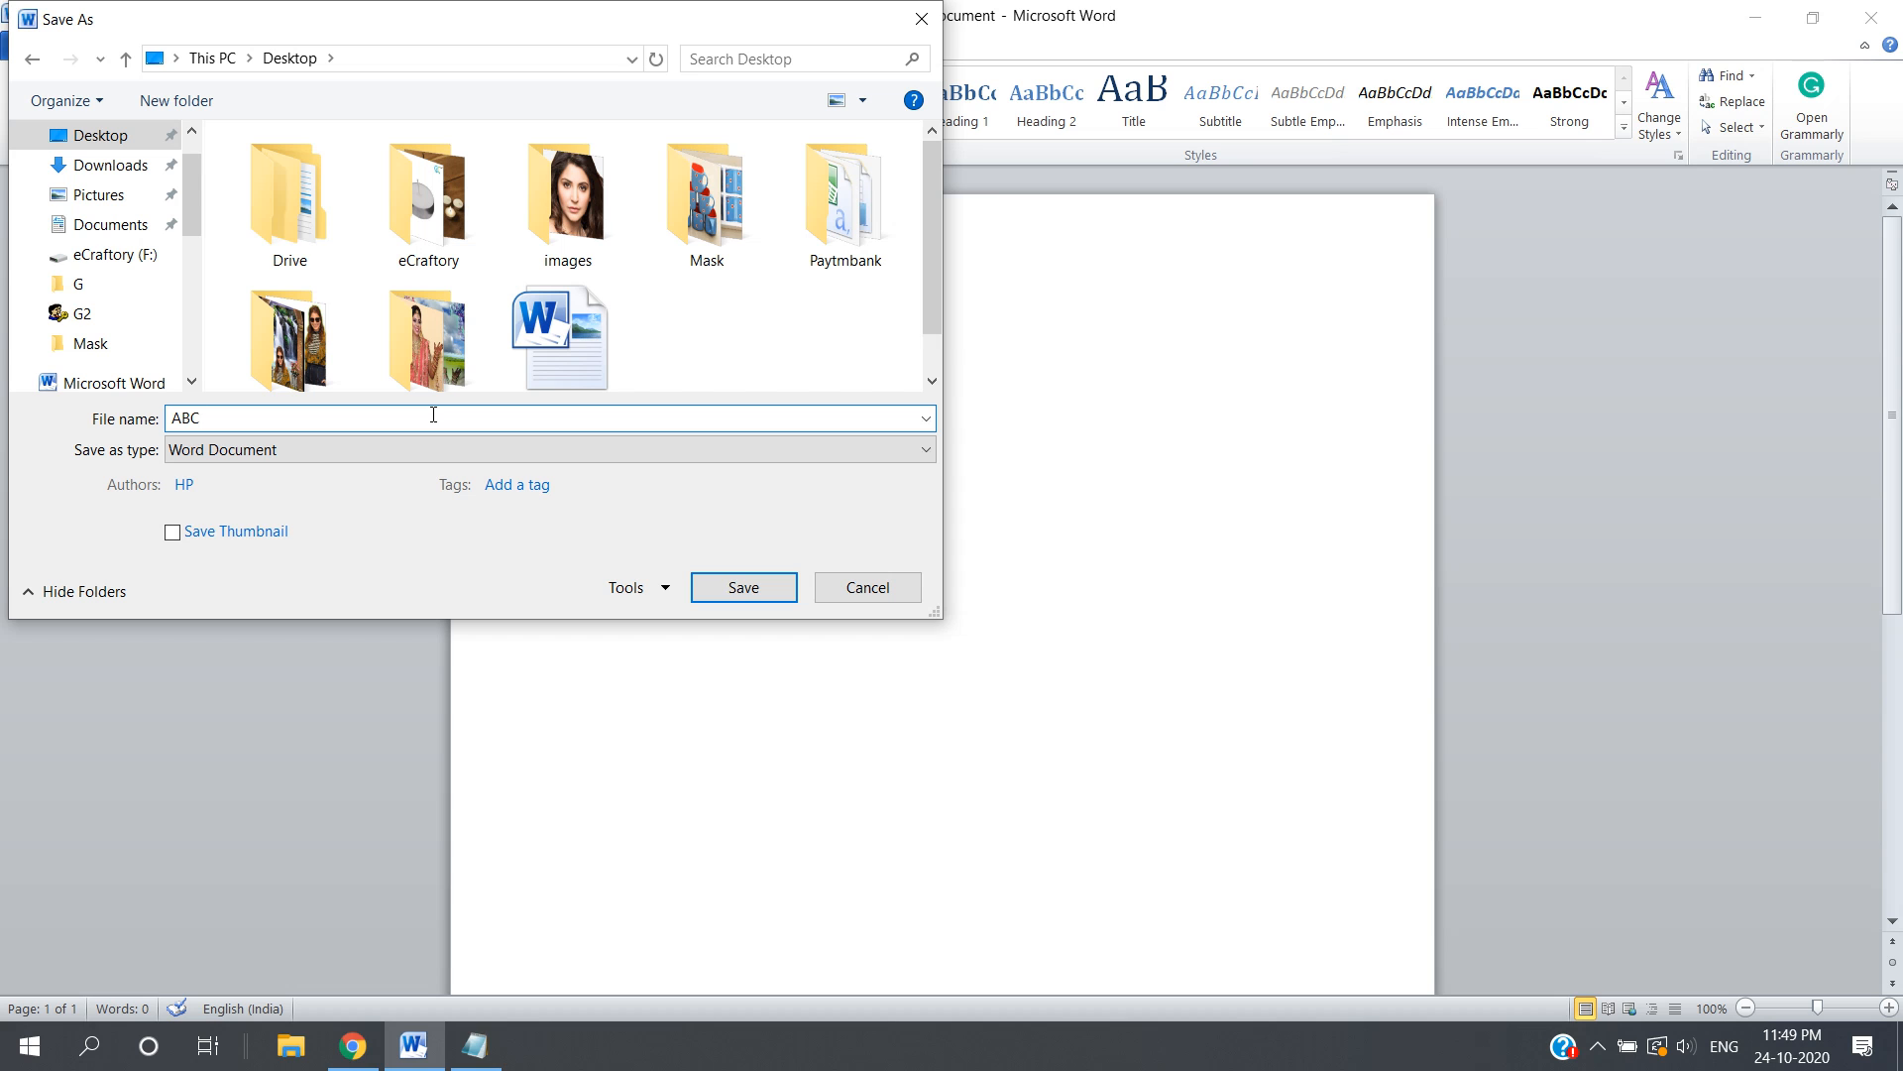
pyautogui.press('Return')
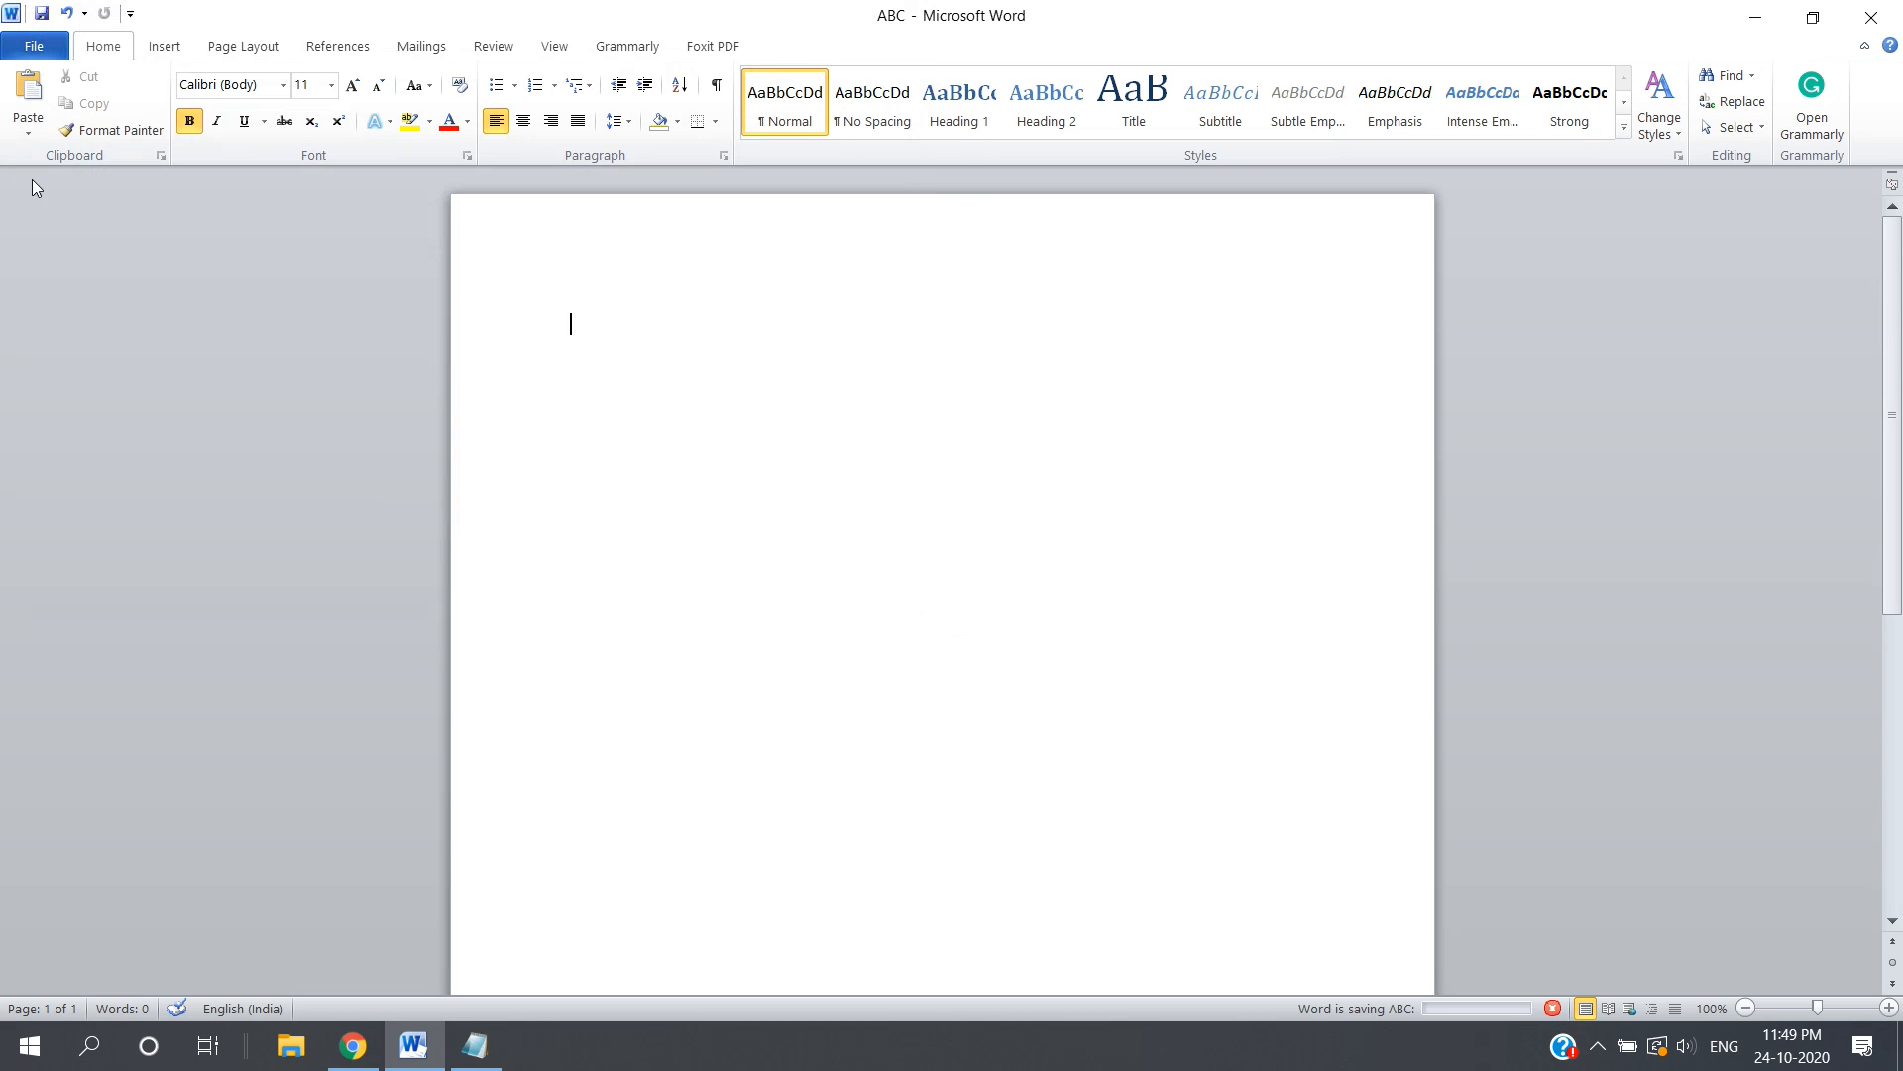
# Look over the recent documents list and the print preview of the blank page.
pyautogui.click(36, 47)
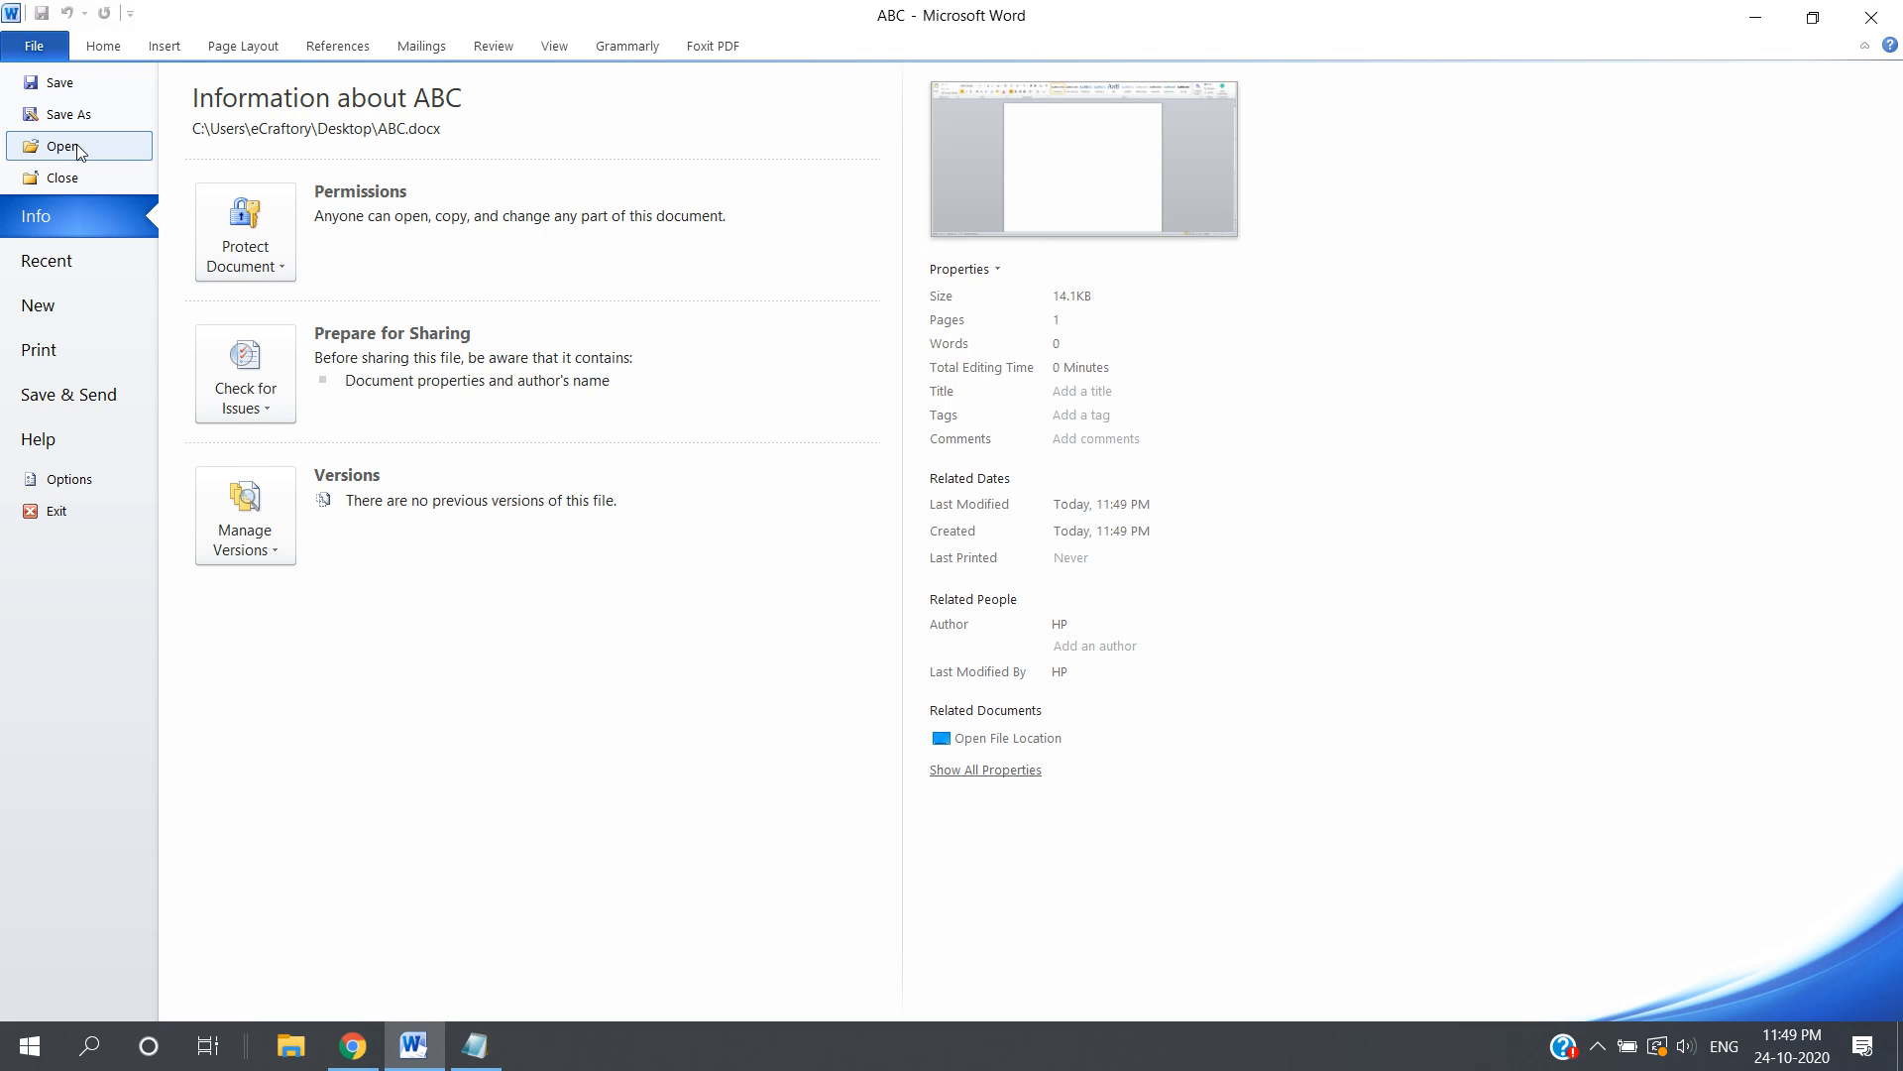
pyautogui.click(56, 271)
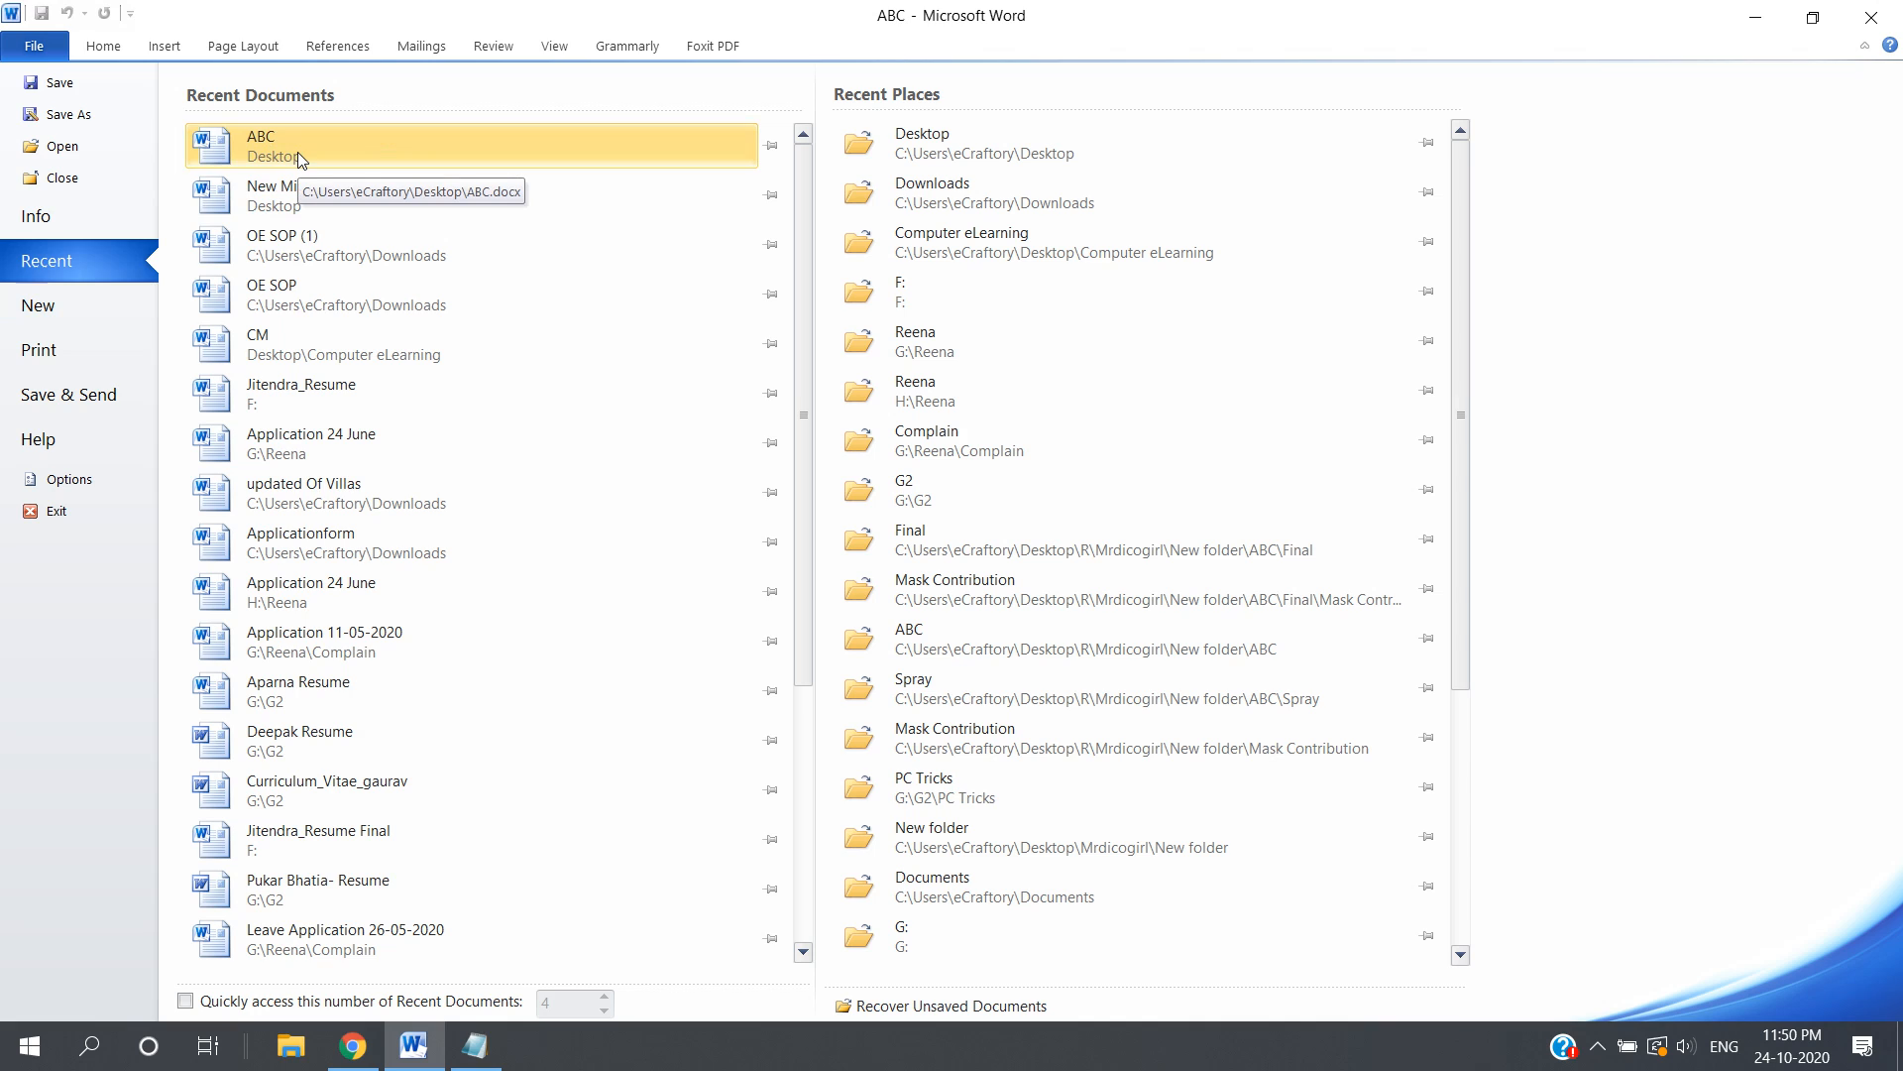
pyautogui.click(52, 350)
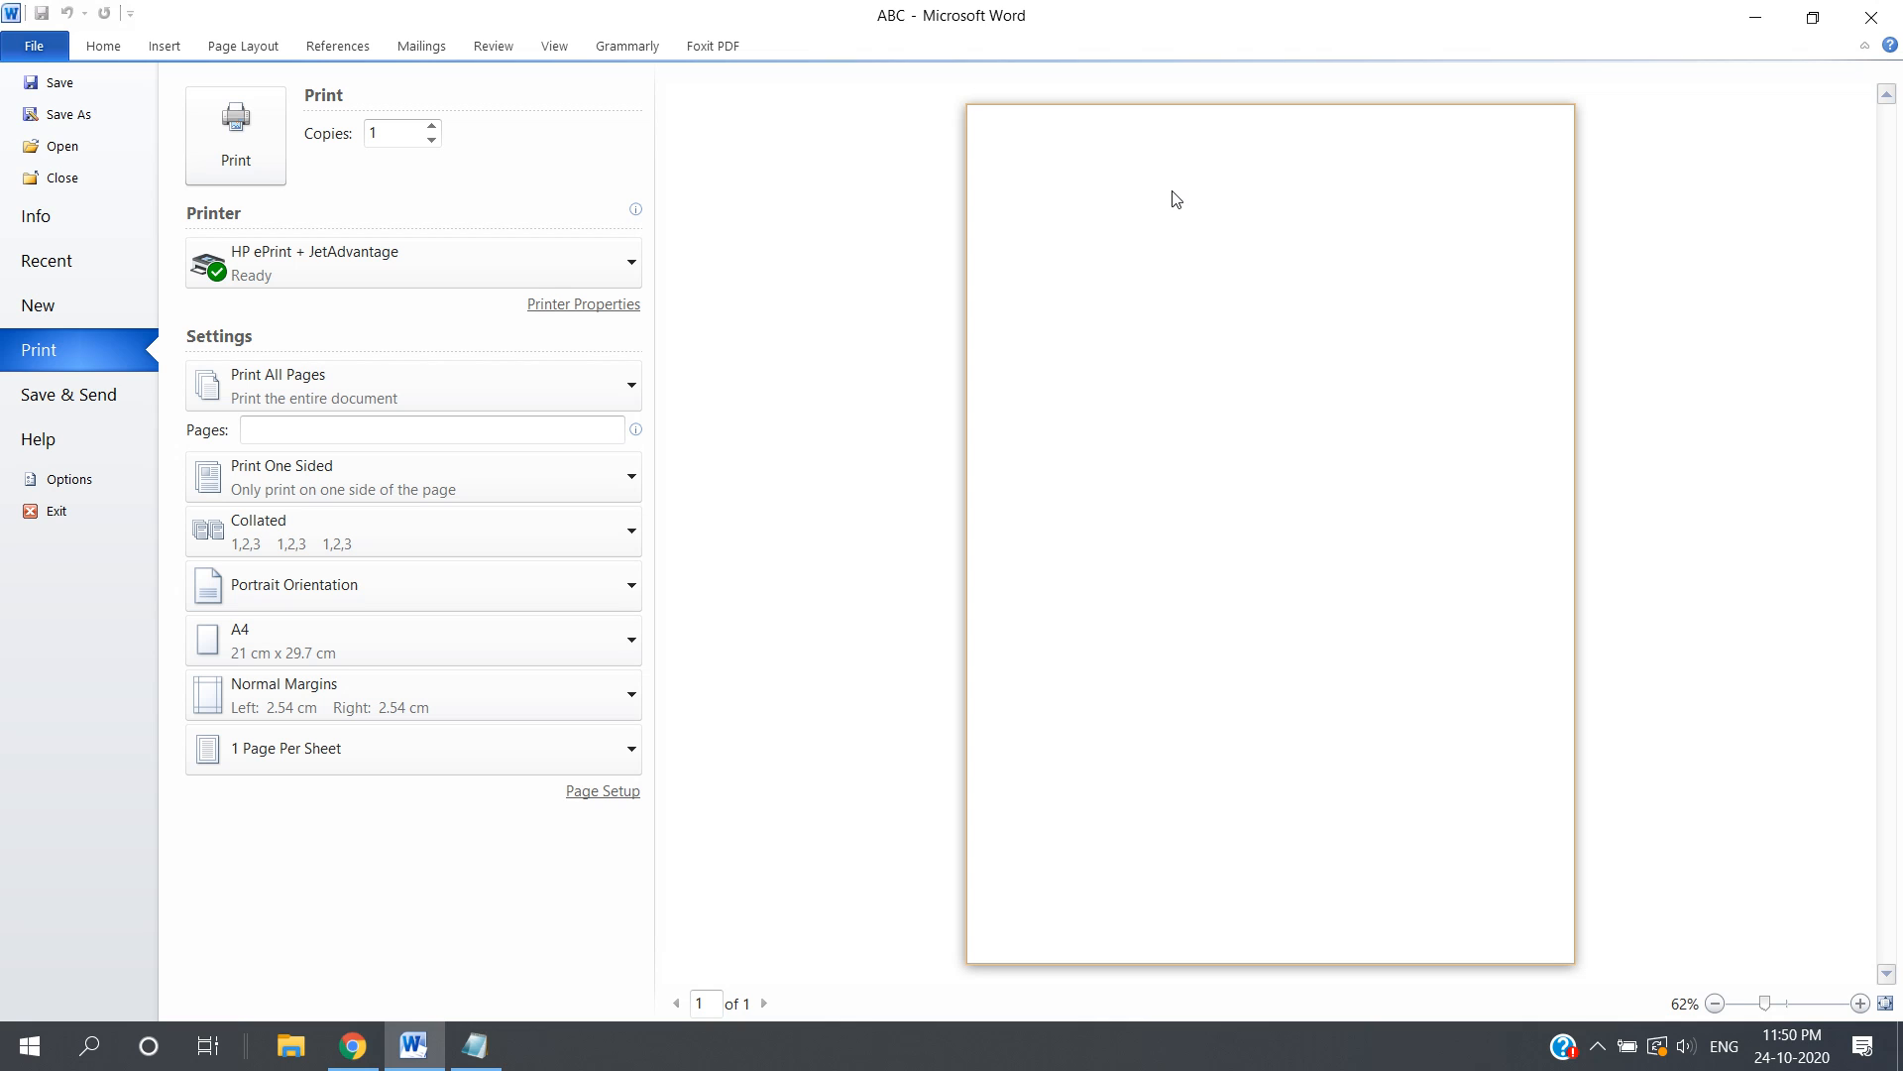
pyautogui.press('Escape')
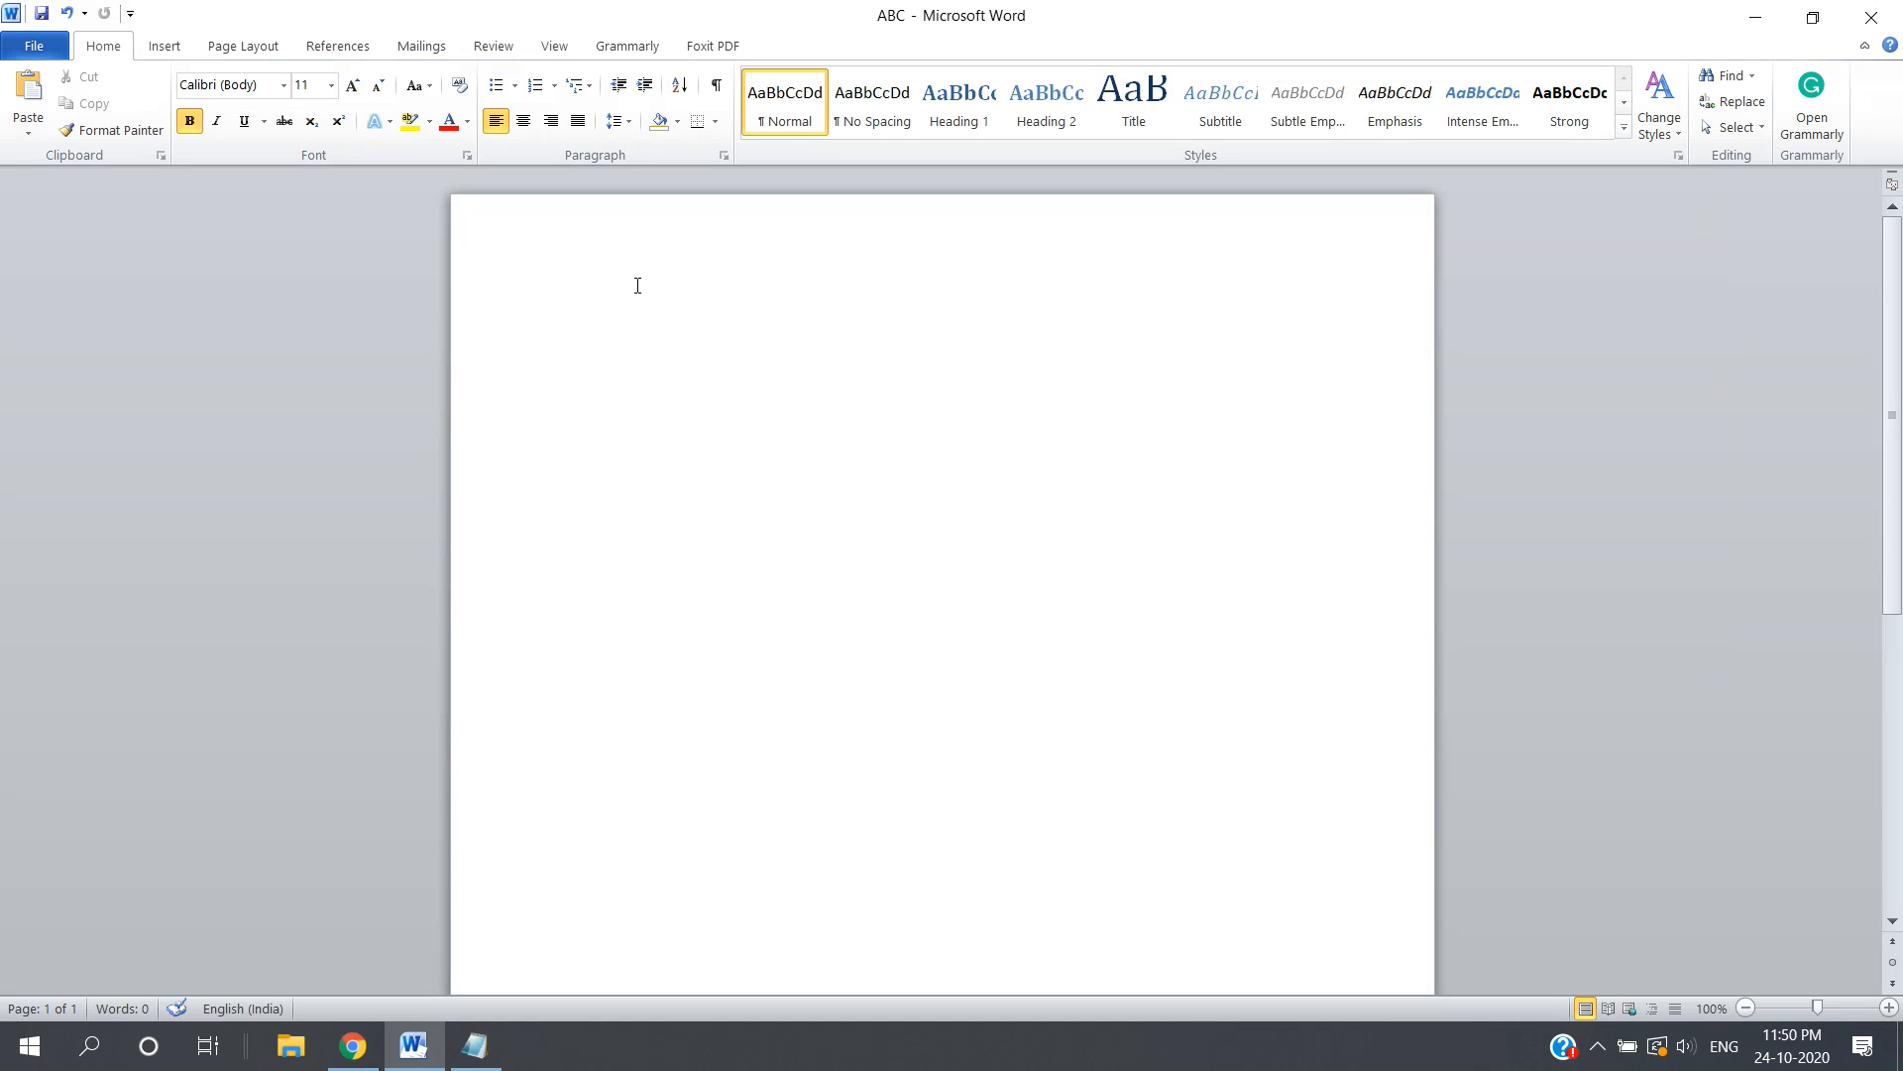
# Enter the text "Computer eLearning" on the first line of the document.
pyautogui.write('Computer eLEa')
pyautogui.press('BackSpace')
pyautogui.press('BackSpace')
pyautogui.write('earning')
# Switch the print orientation to landscape and back to portrait in the print settings.
pyautogui.click(35, 48)
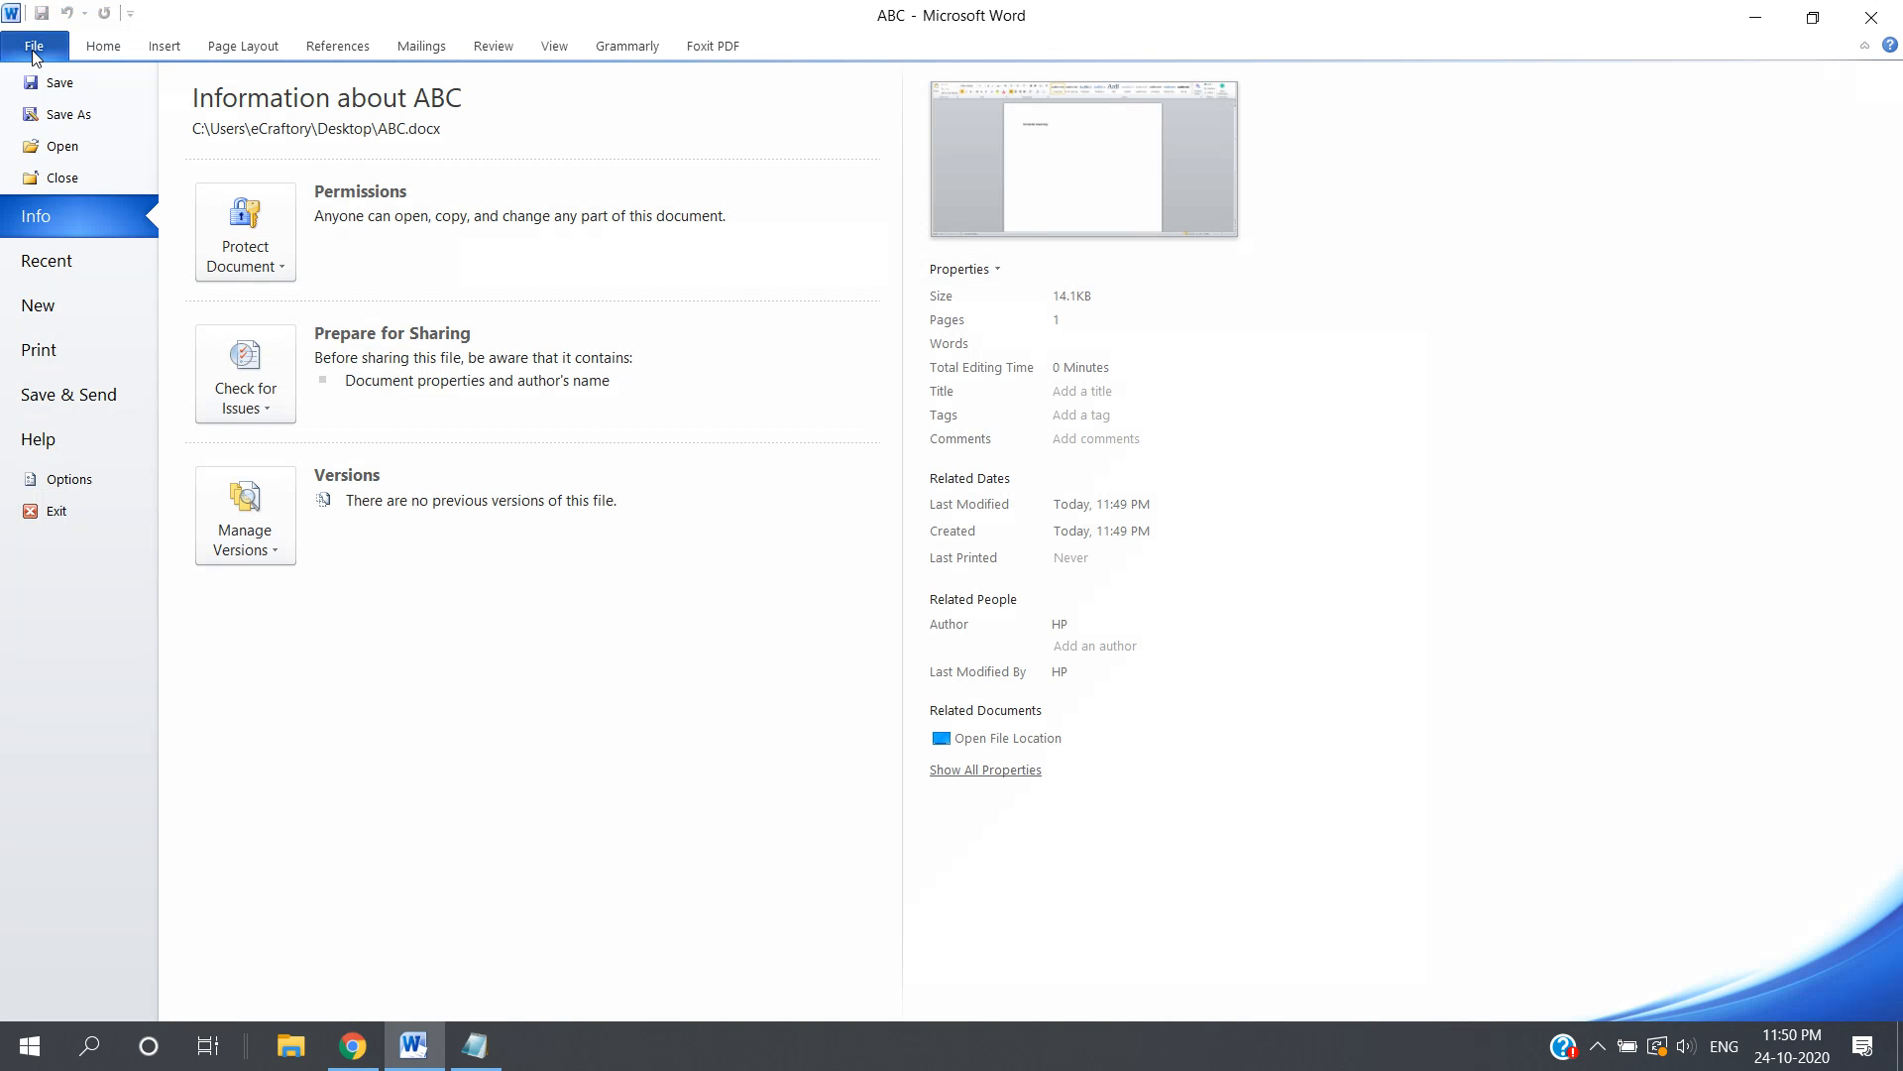
pyautogui.click(73, 339)
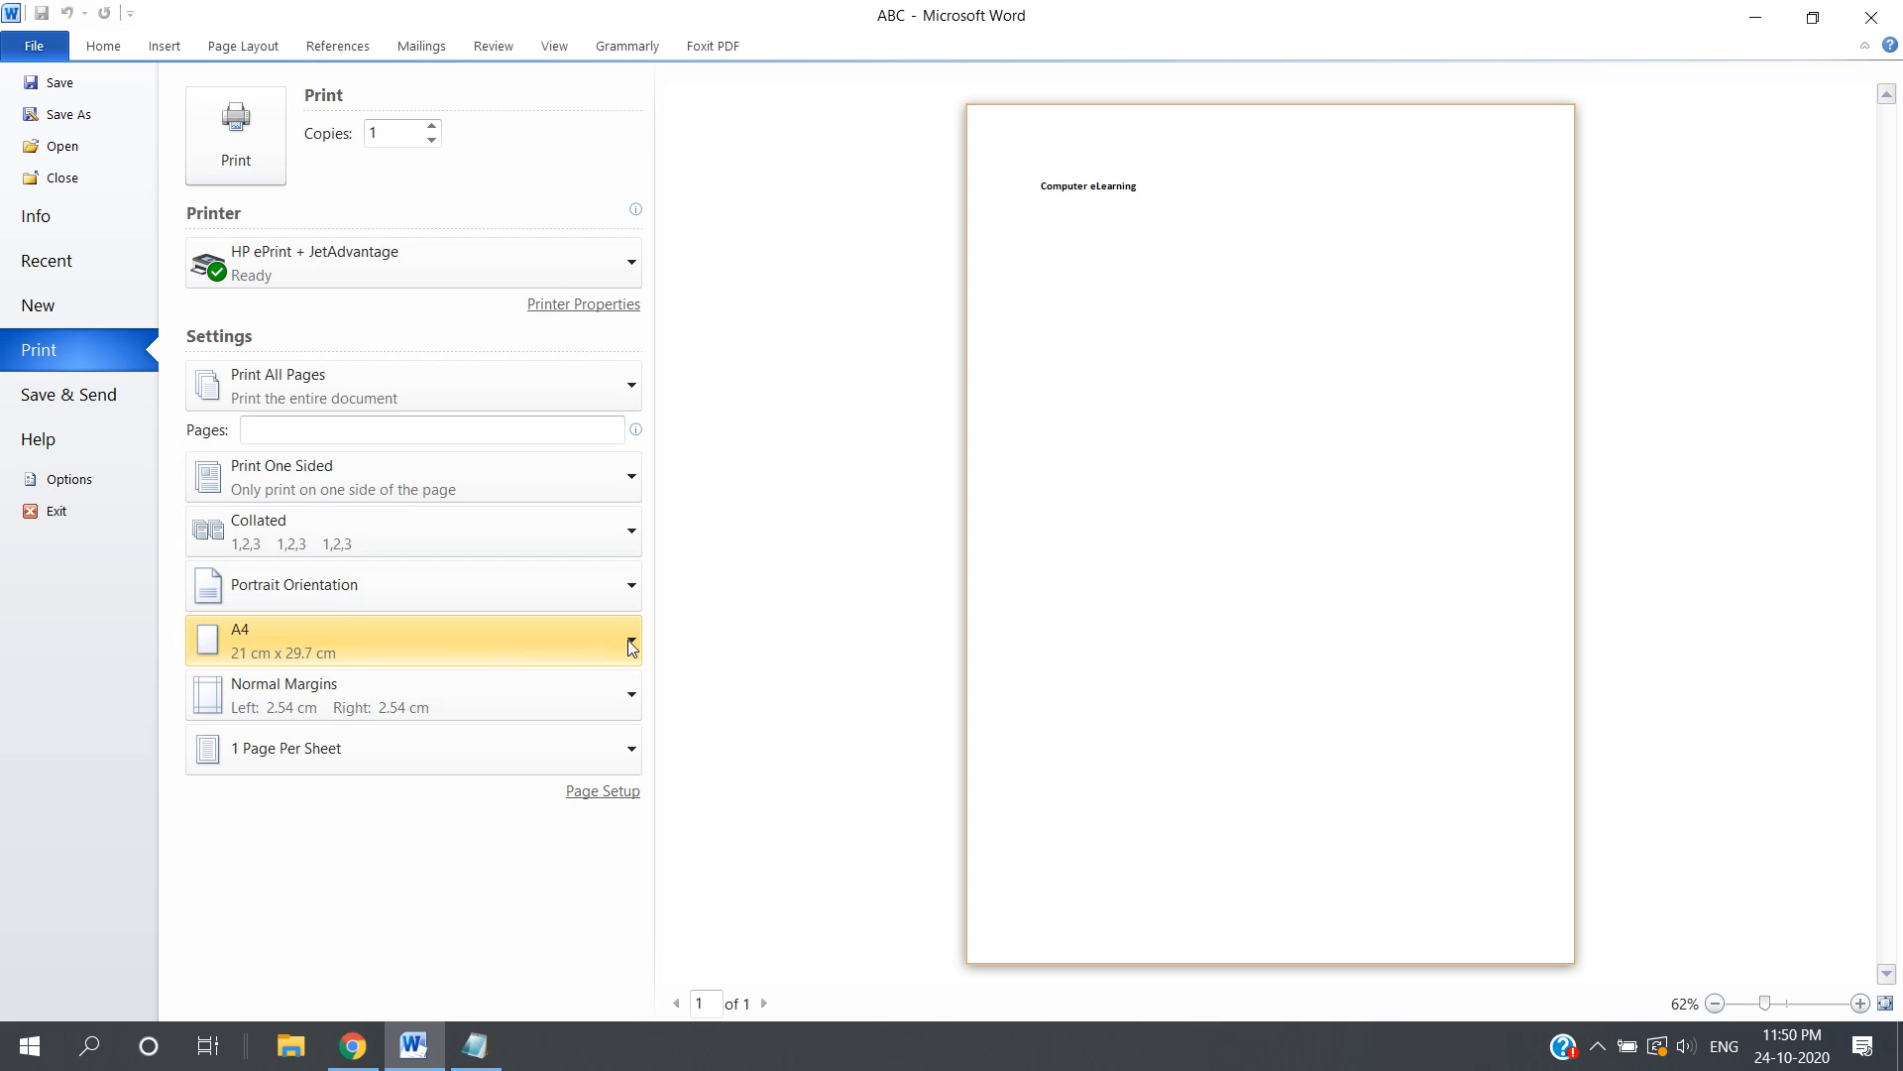
pyautogui.click(611, 585)
pyautogui.click(396, 692)
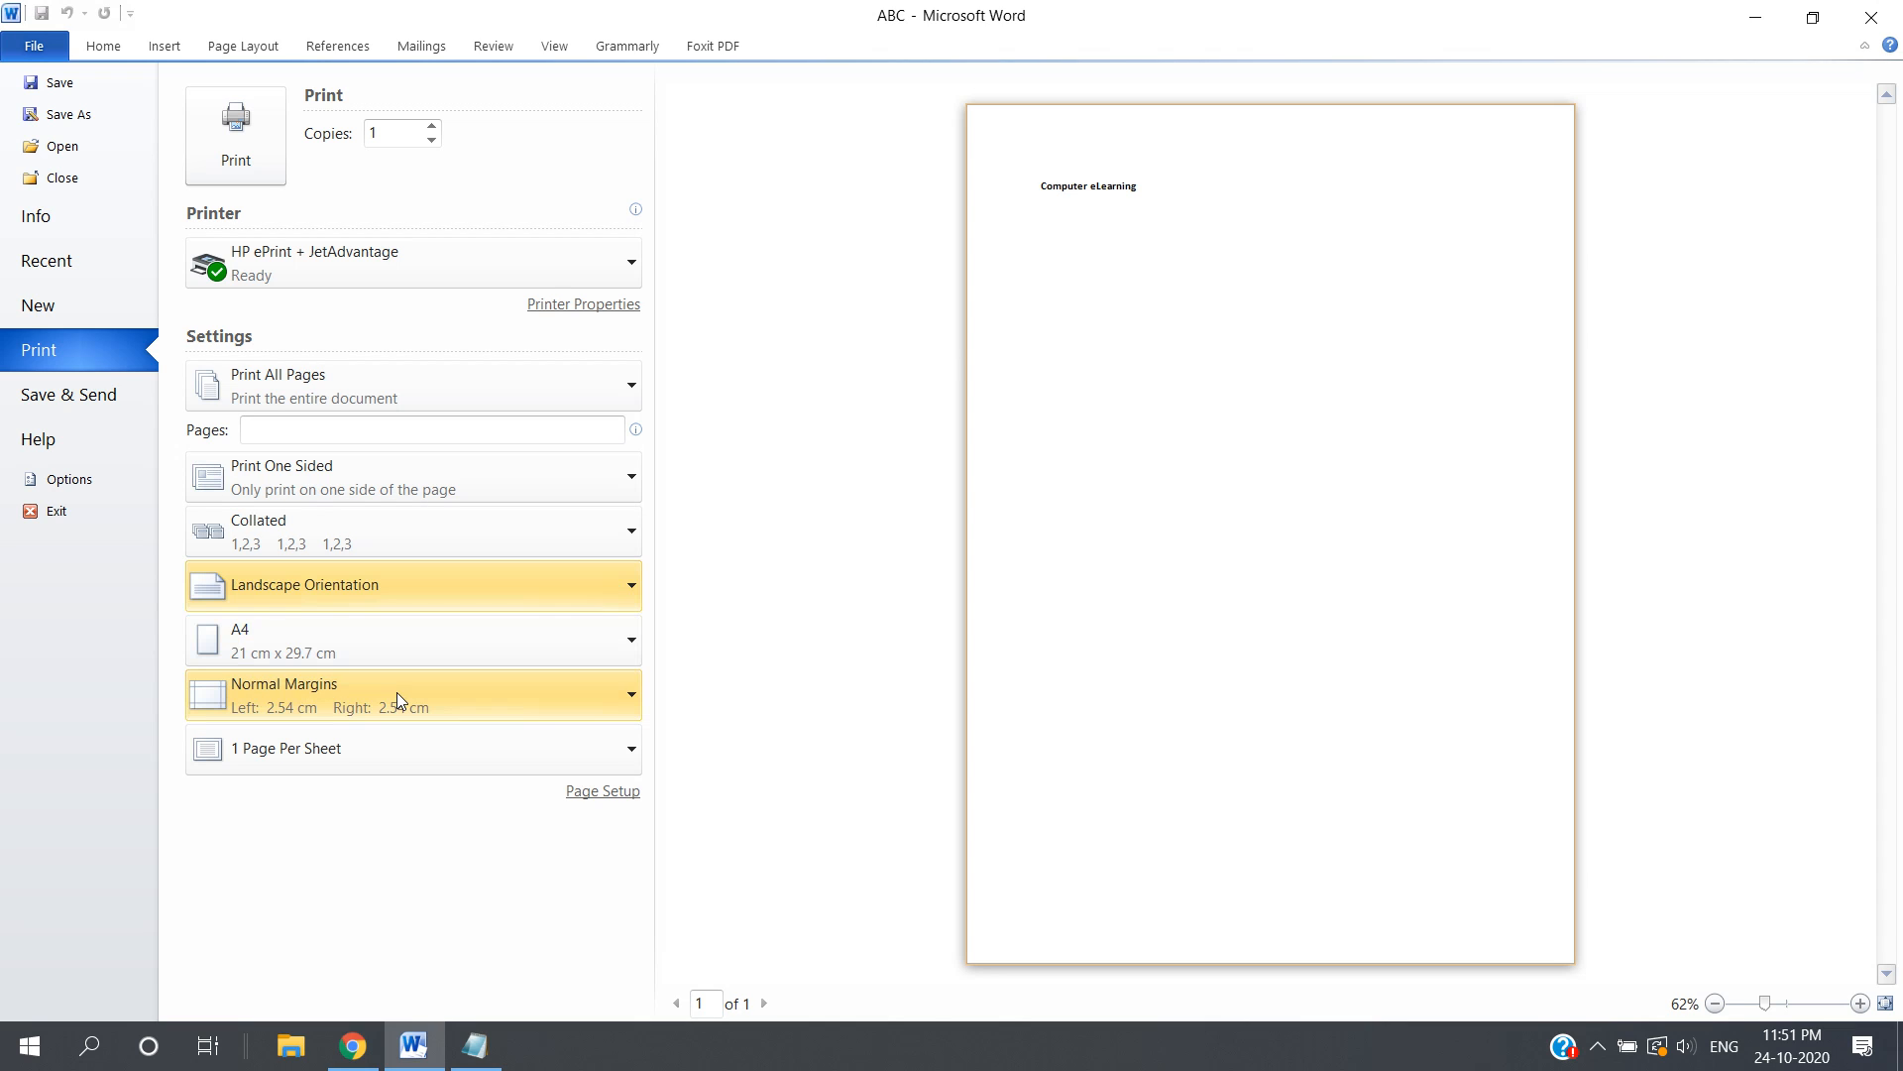
pyautogui.click(603, 579)
pyautogui.click(395, 641)
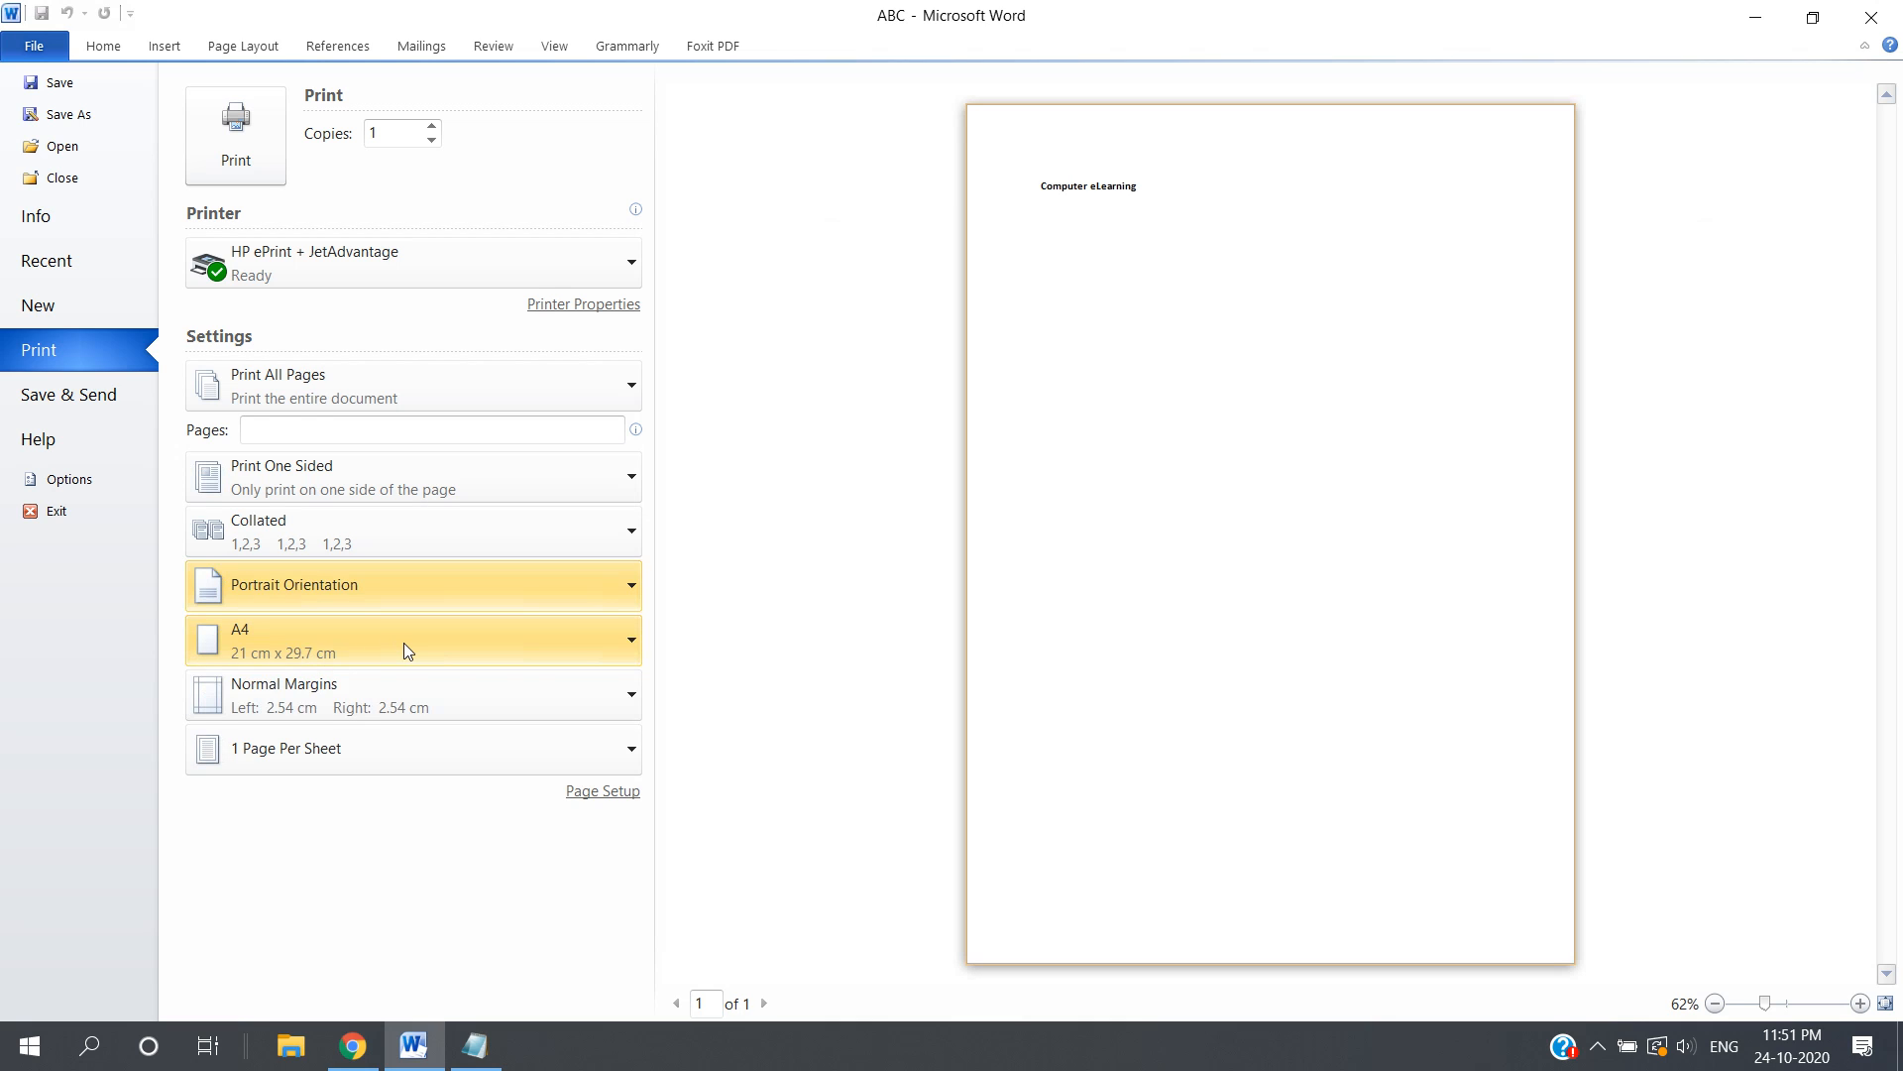
# Review the available paper sizes, margin presets and pages-per-sheet choices in the print settings.
pyautogui.click(402, 643)
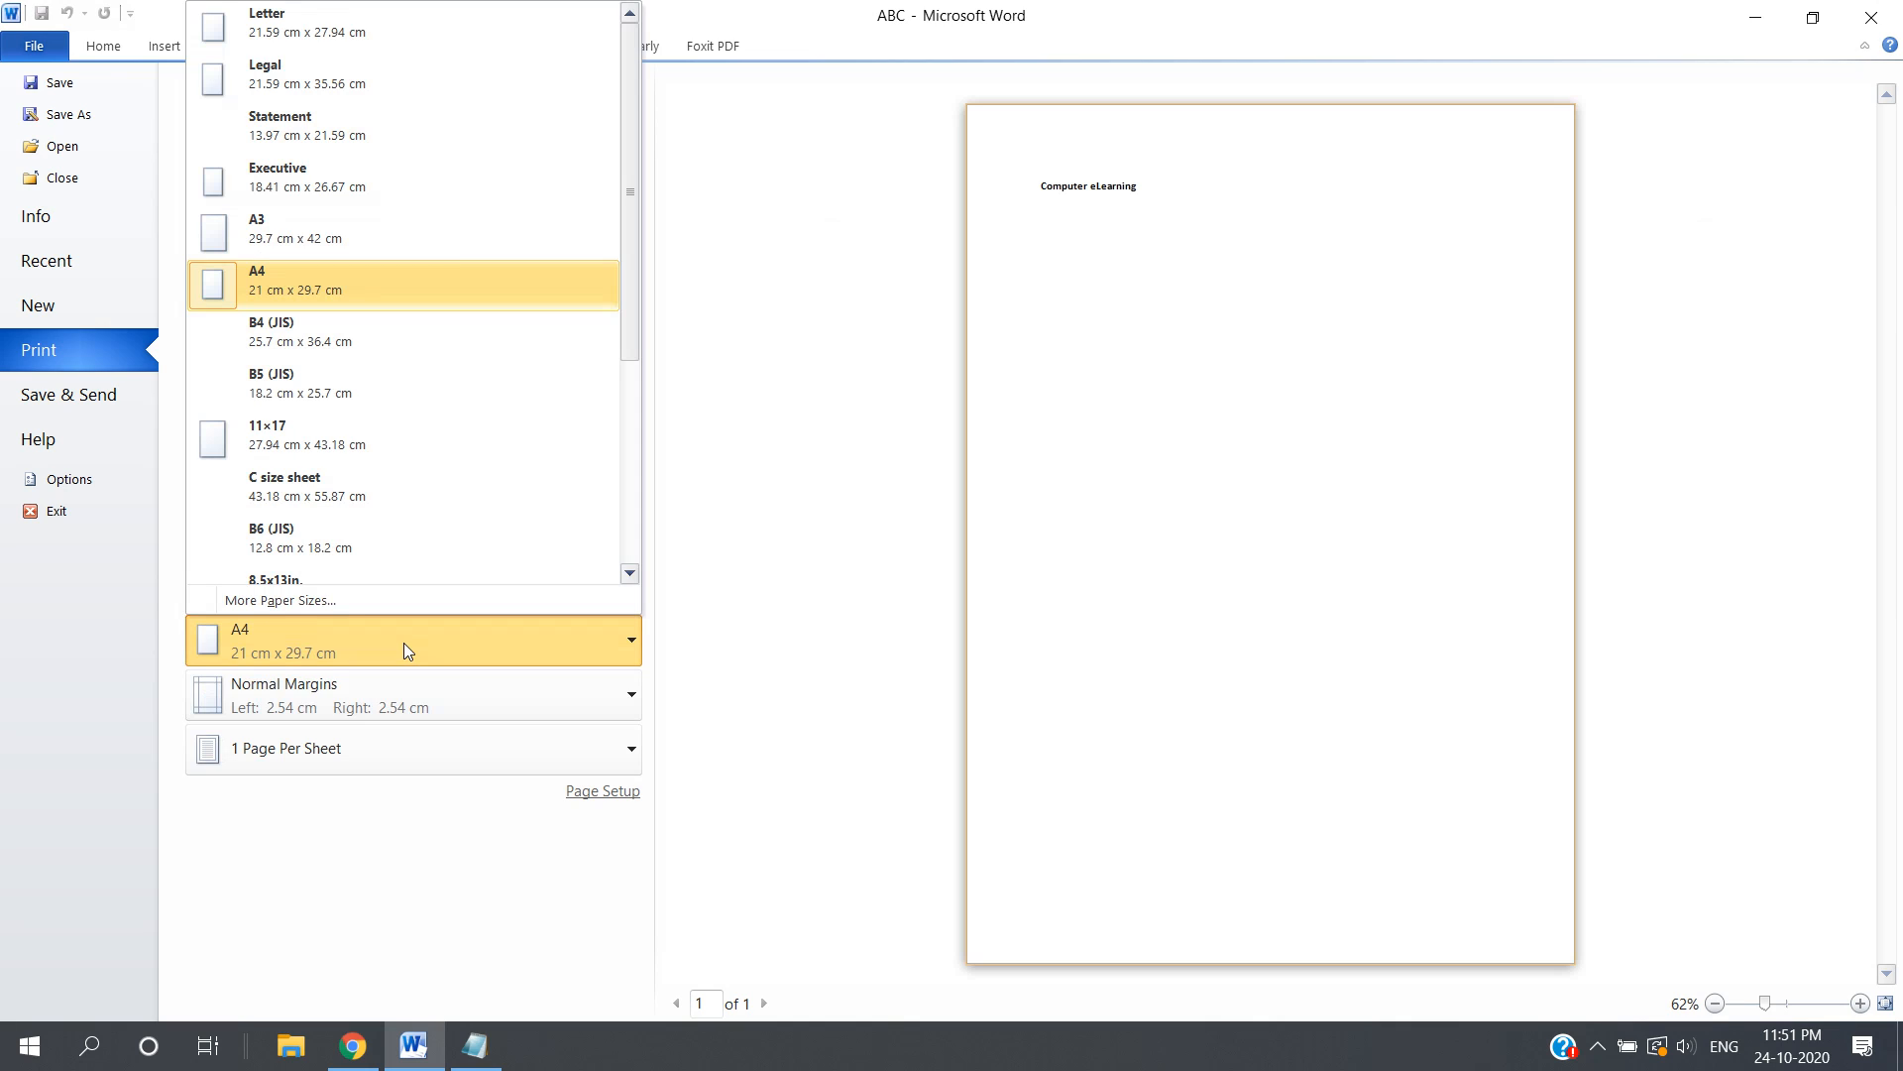
pyautogui.moveTo(627, 75)
pyautogui.mouseDown()
pyautogui.moveTo(629, 371)
pyautogui.moveTo(630, 63)
pyautogui.mouseUp()
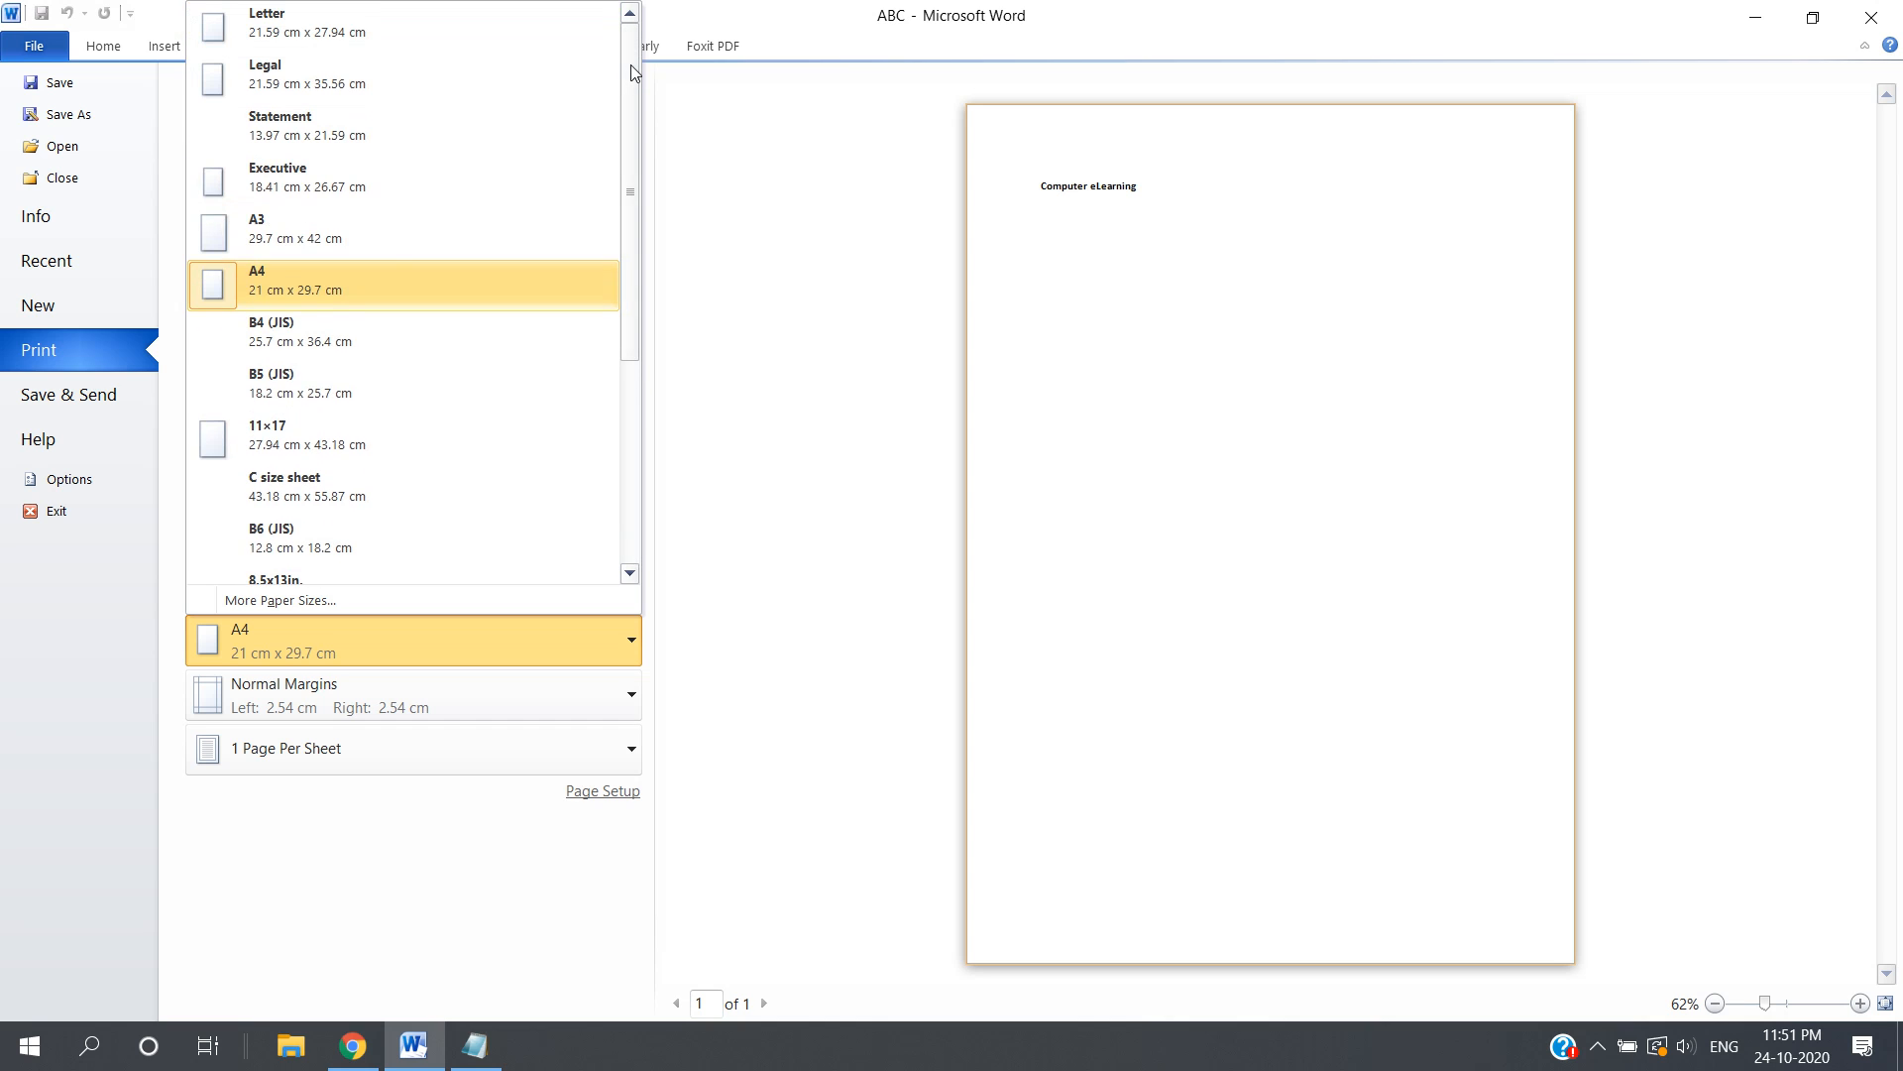
pyautogui.press('Escape')
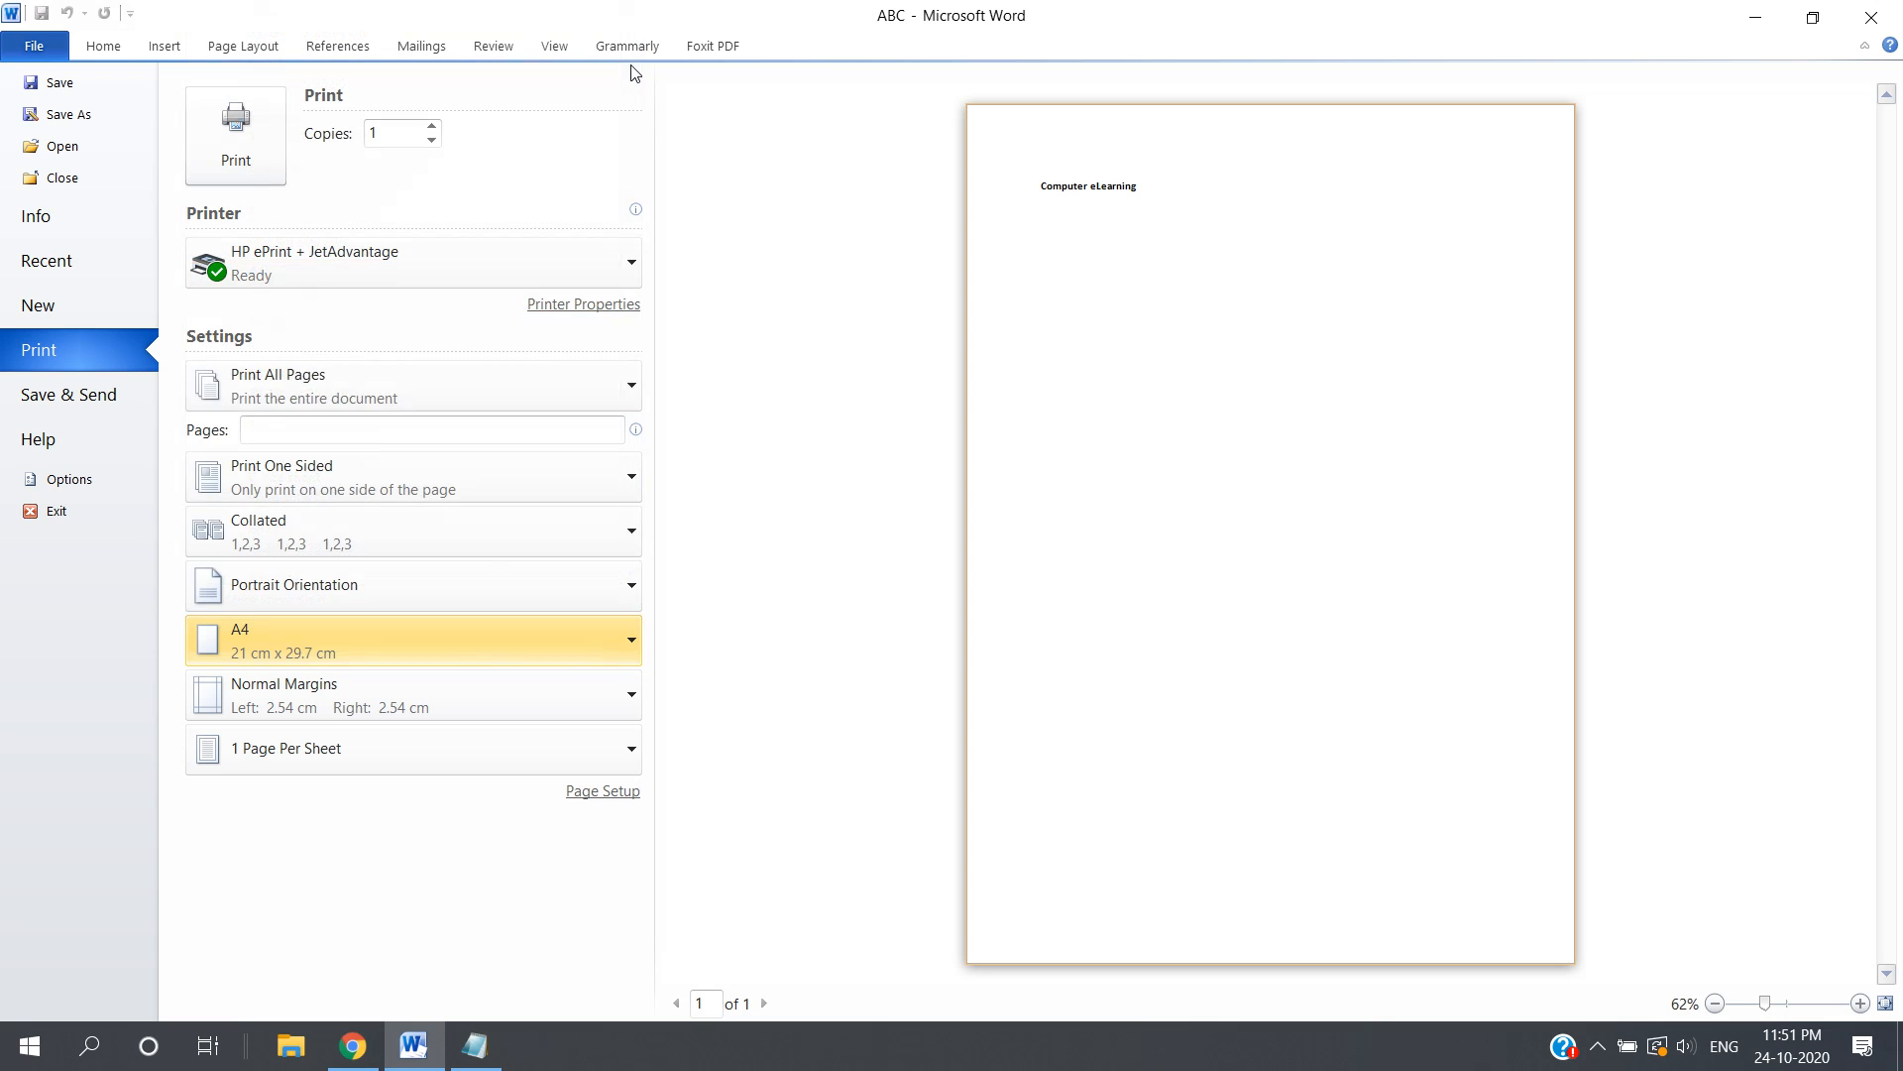
pyautogui.click(625, 702)
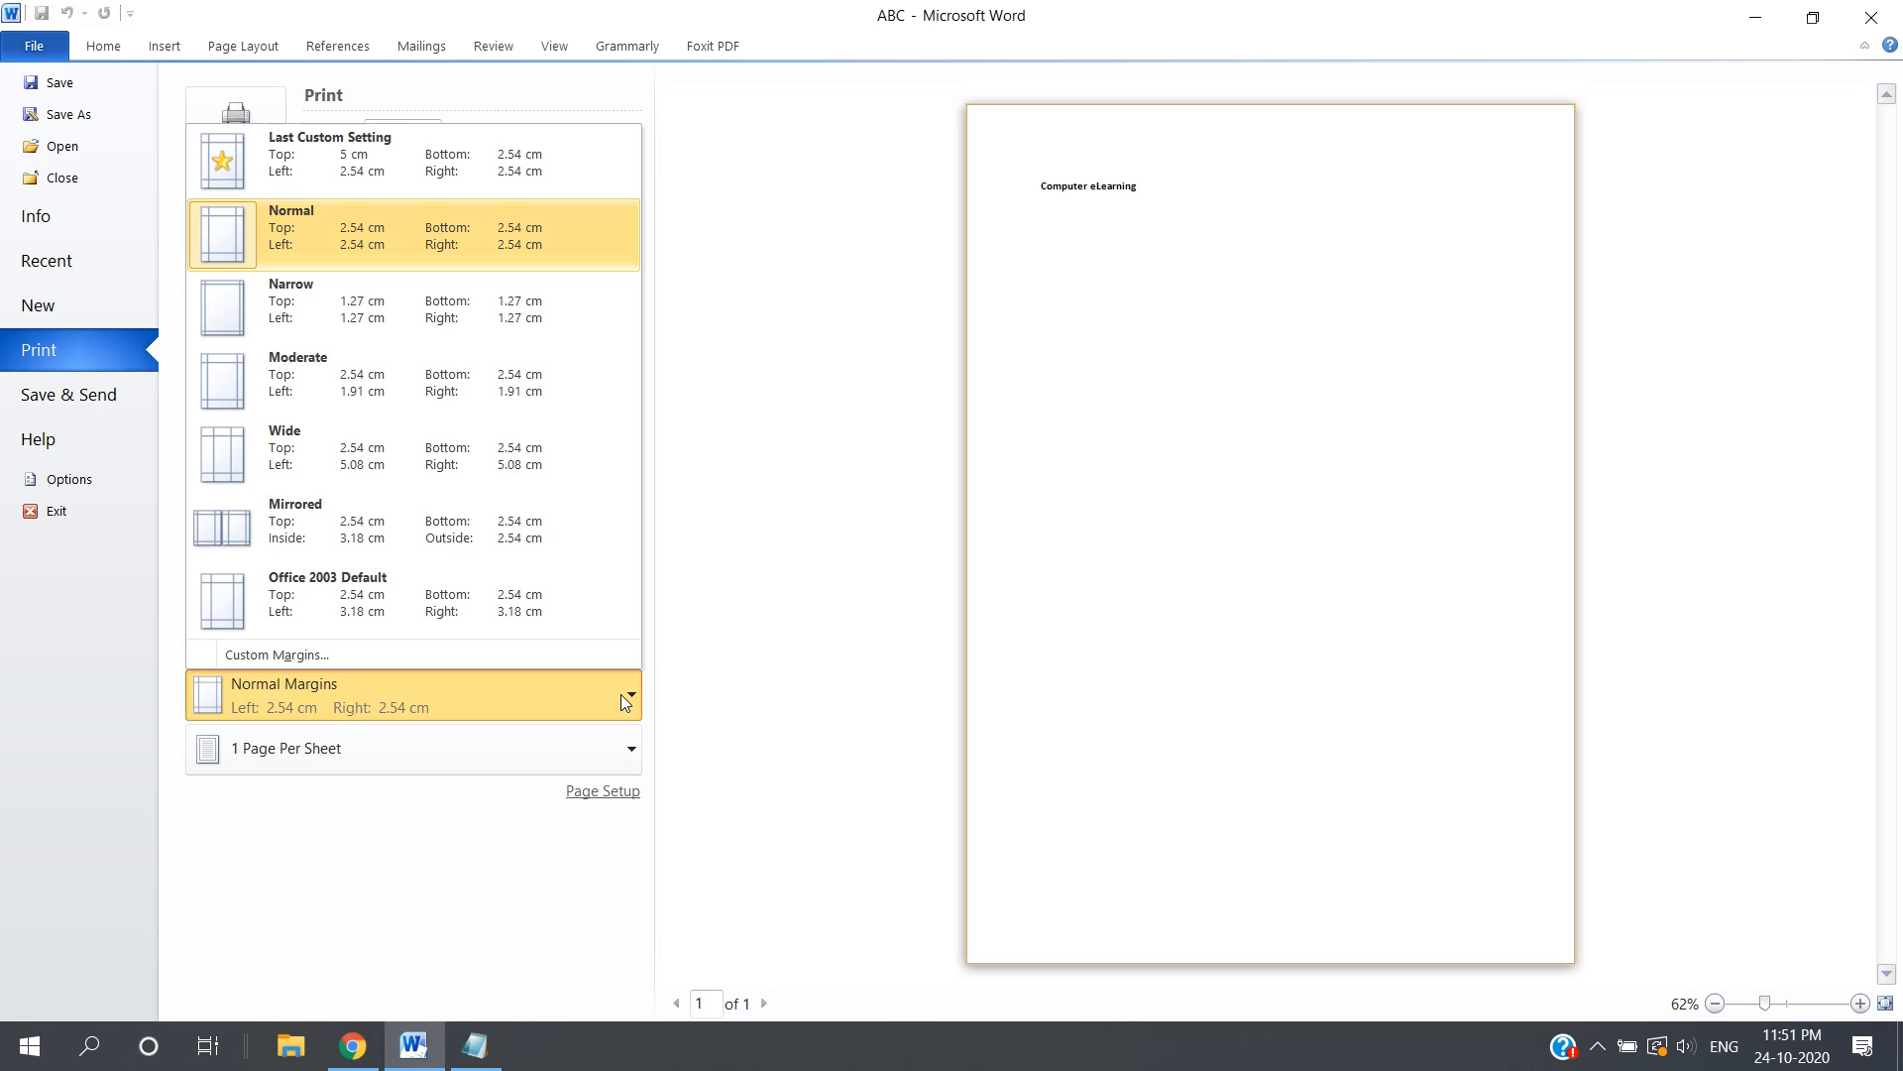
pyautogui.click(504, 747)
pyautogui.click(486, 755)
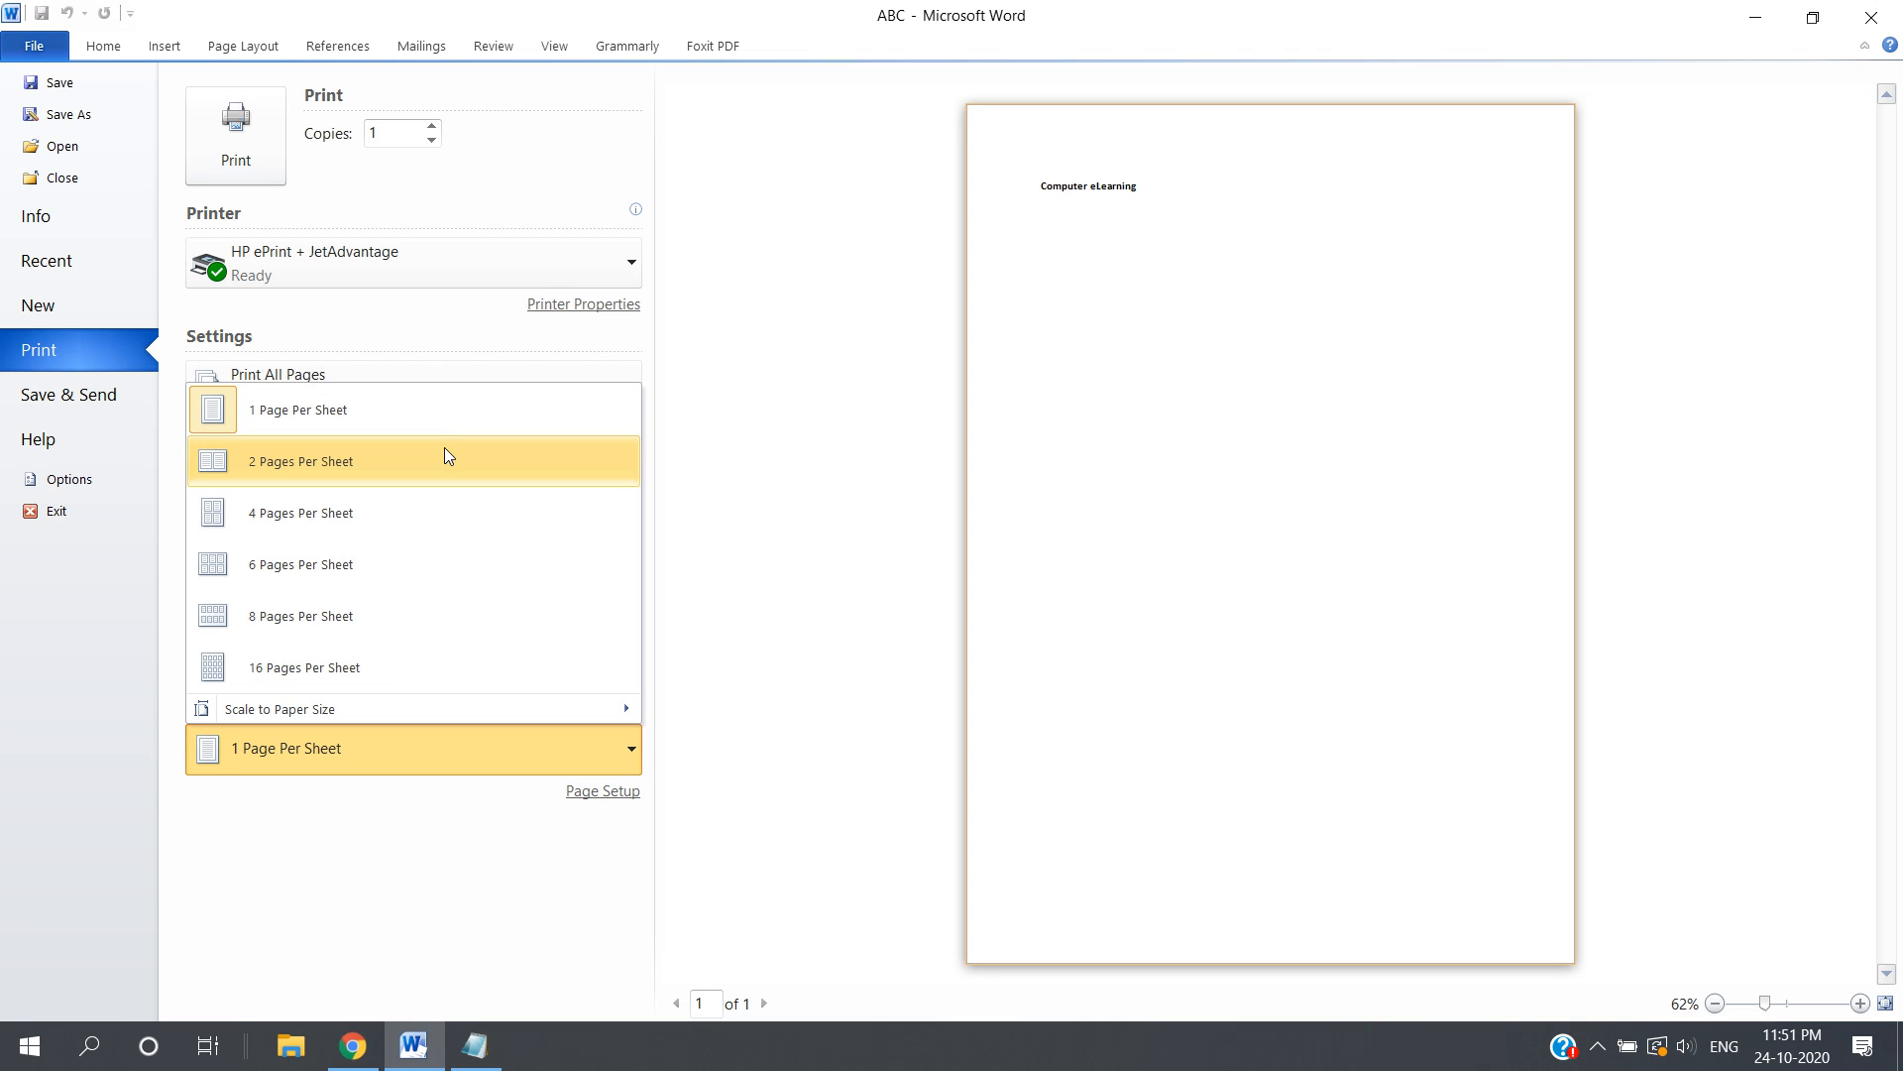
pyautogui.press('Escape')
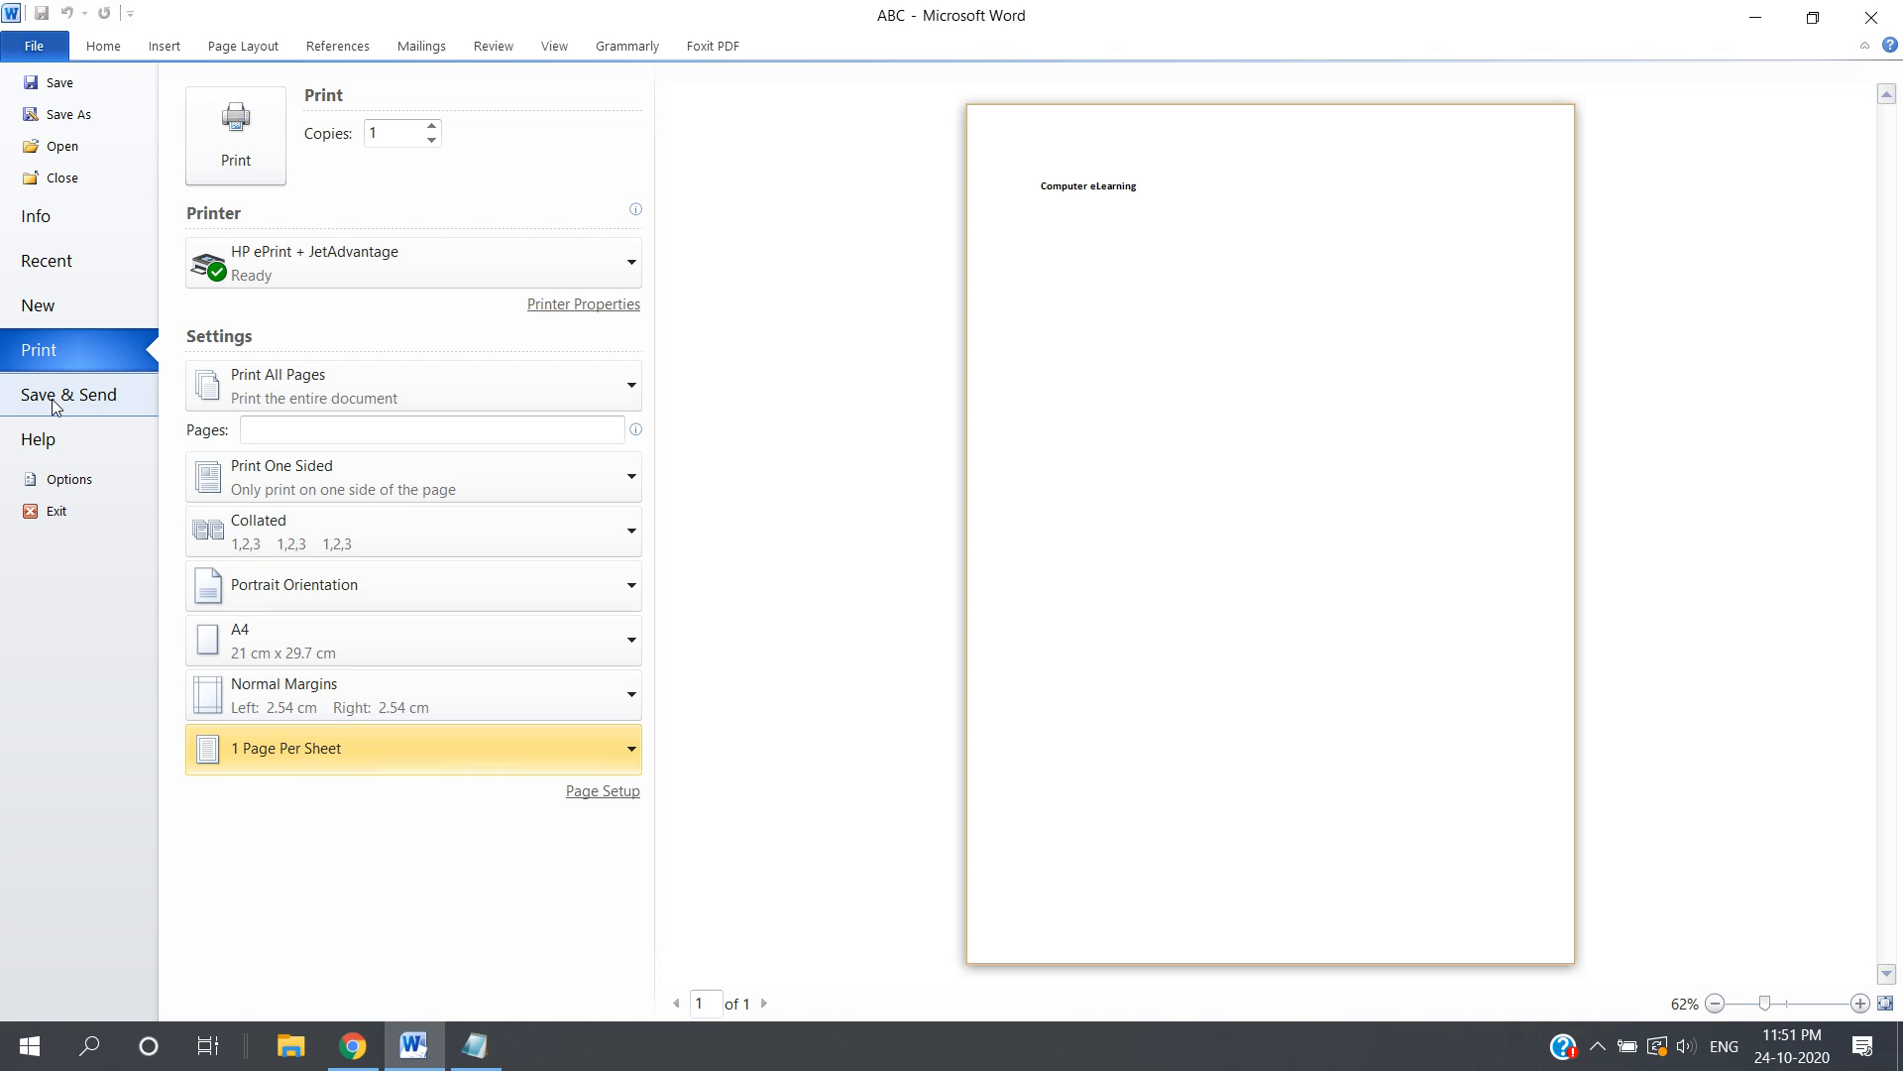
# View the general settings in the Word Options dialog without changing anything.
pyautogui.click(70, 481)
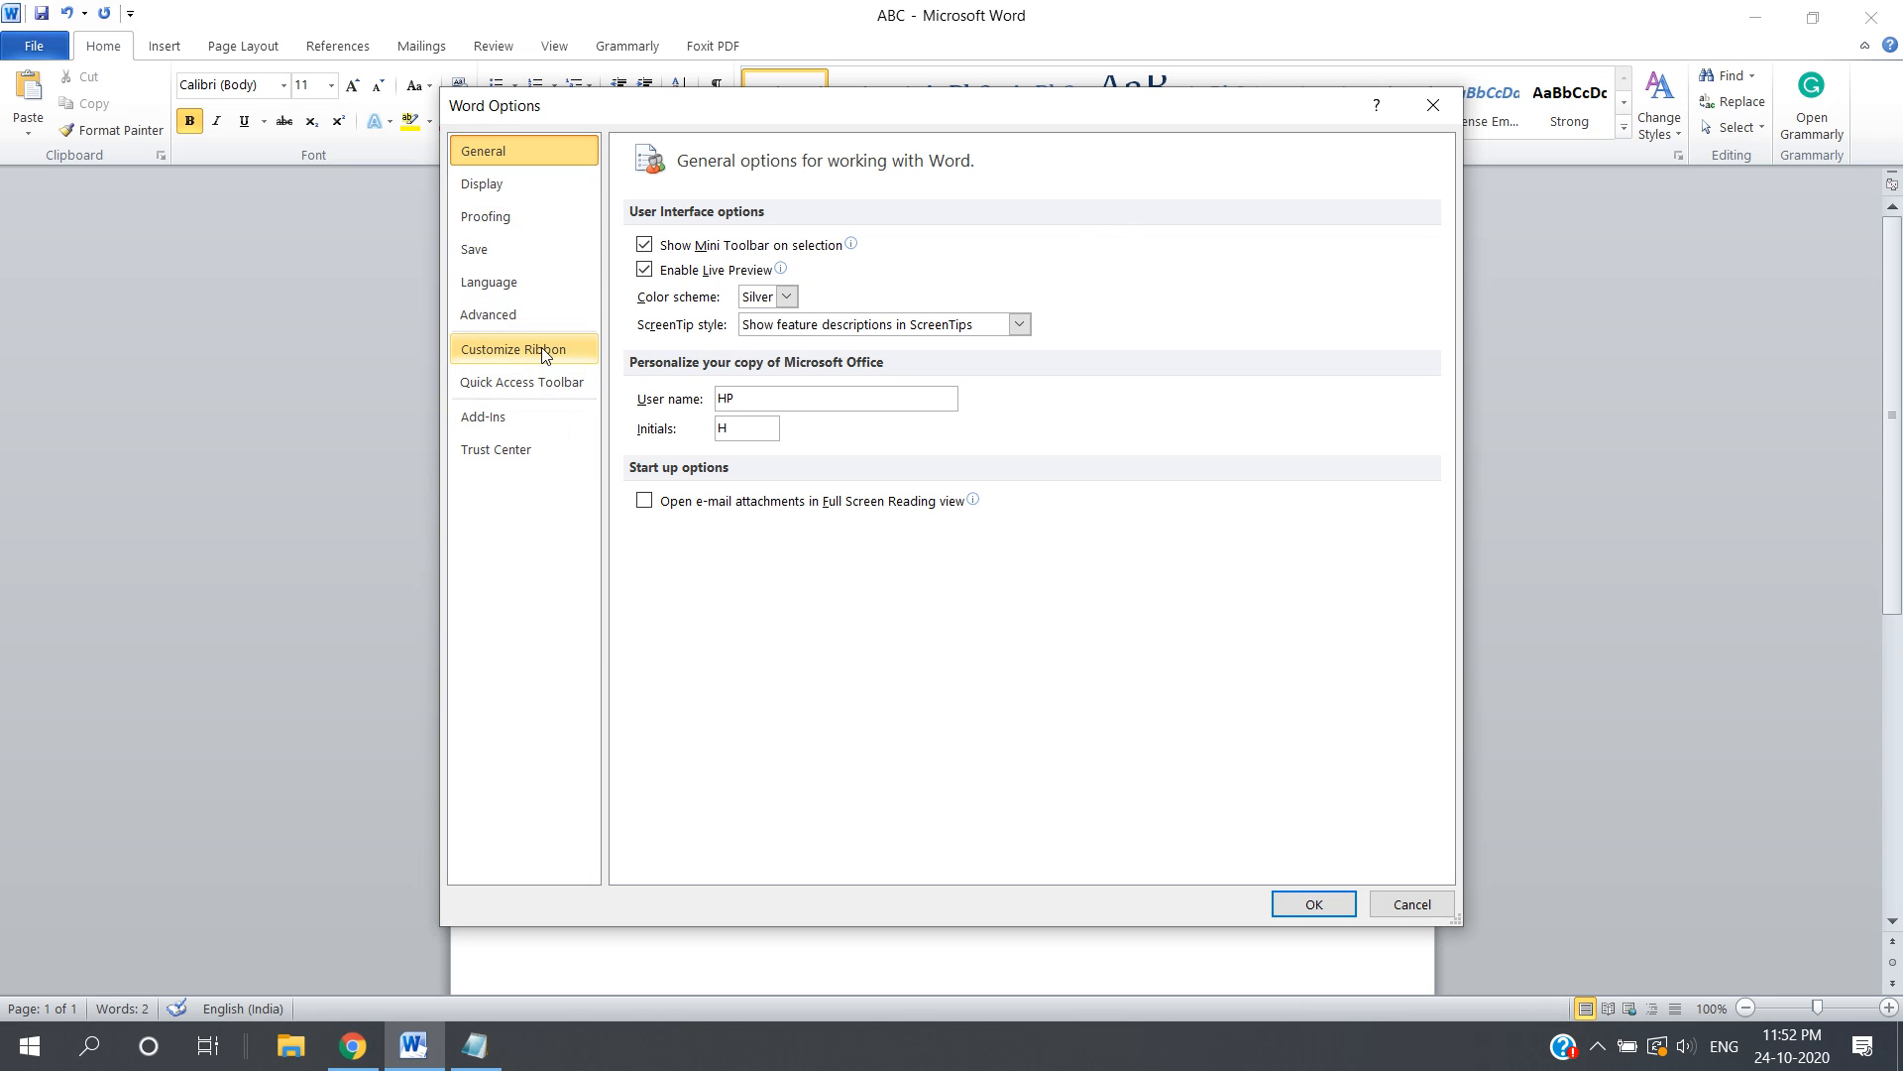
pyautogui.click(1442, 117)
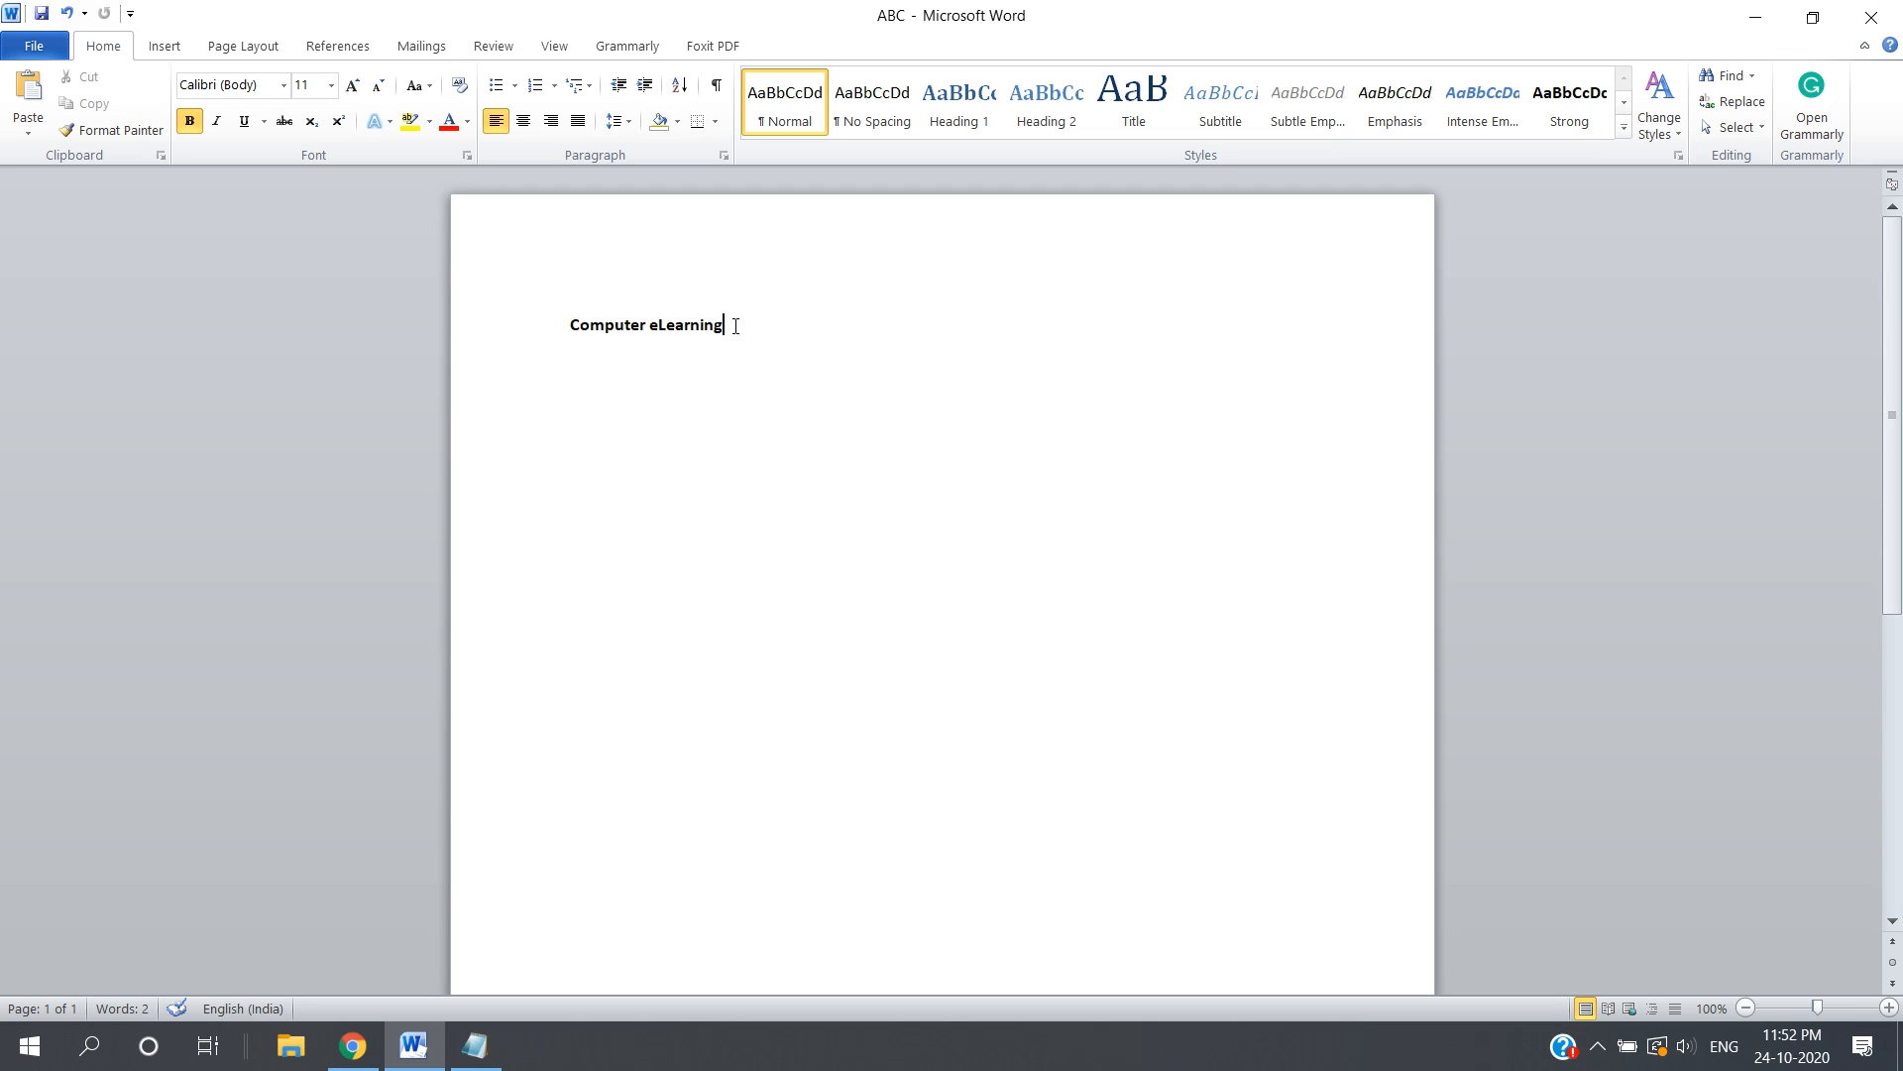
pyautogui.moveTo(736, 326); pyautogui.dragTo(610, 305)
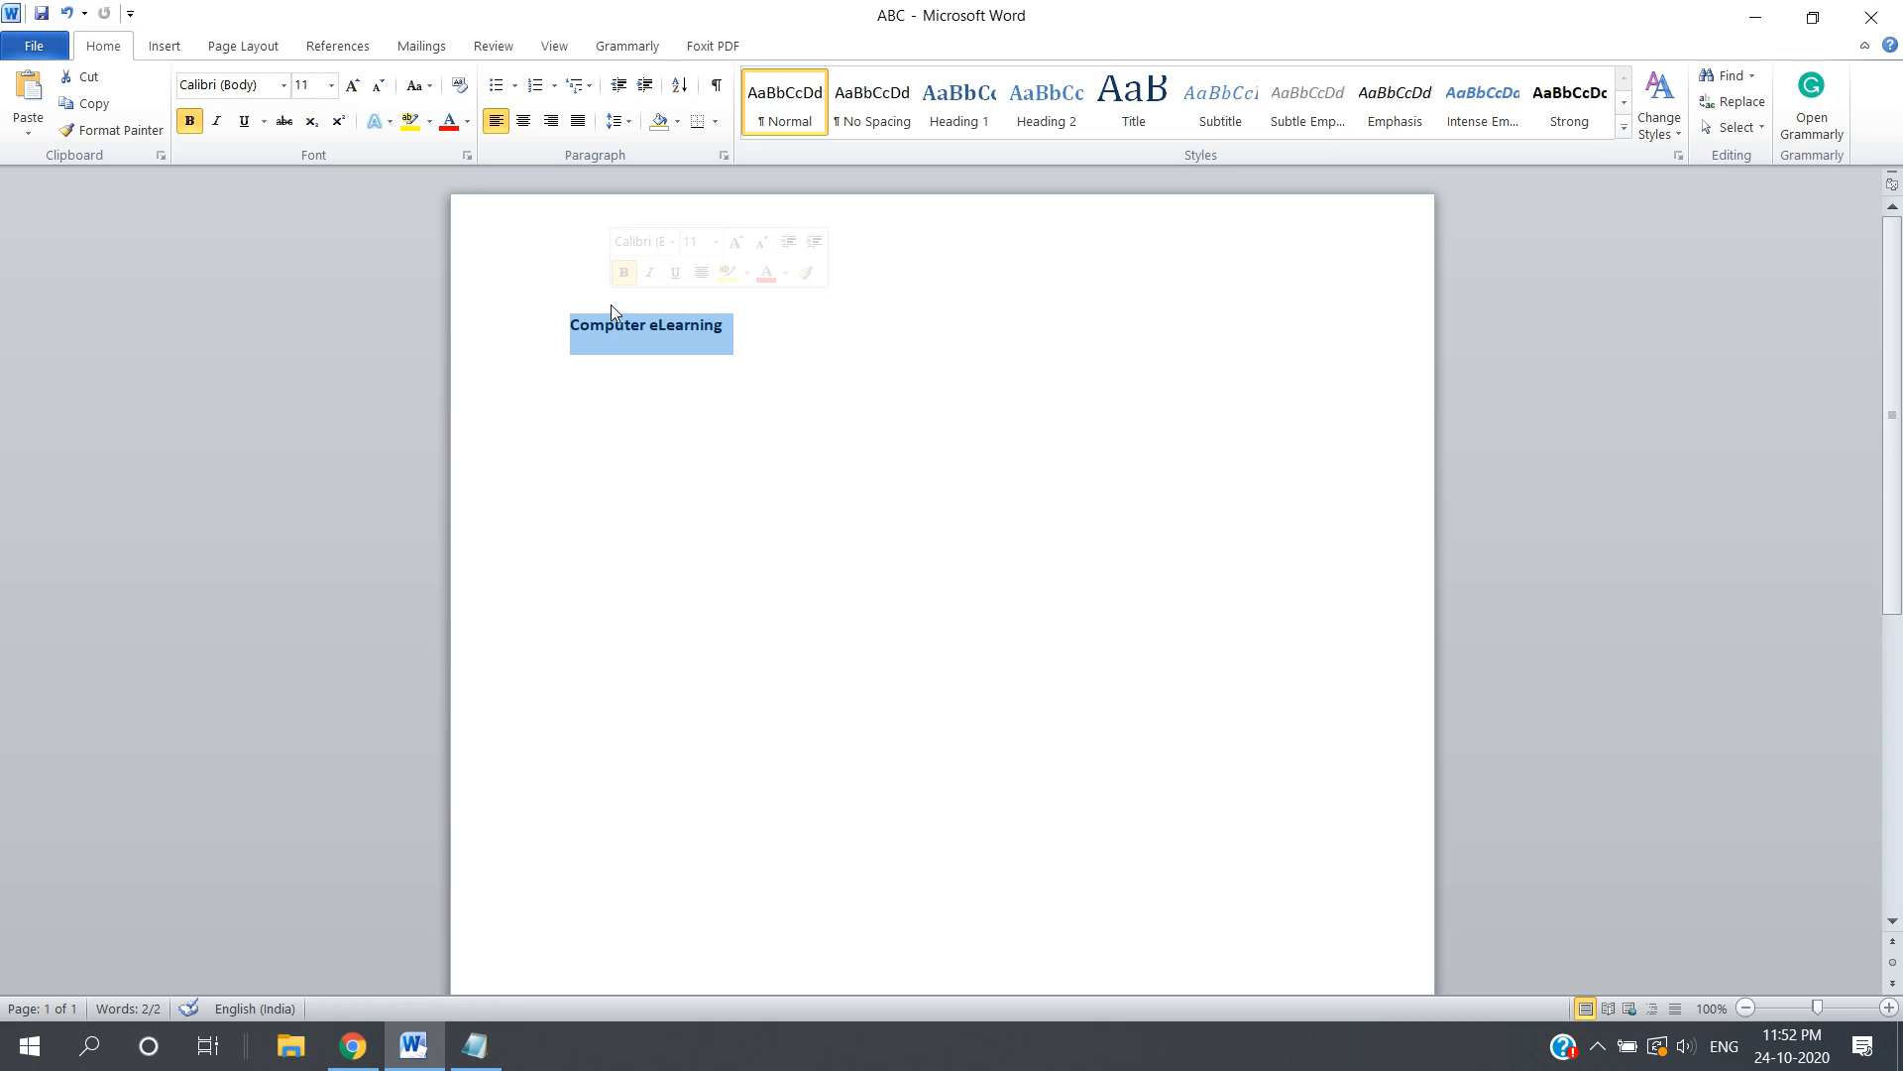
pyautogui.click(558, 286)
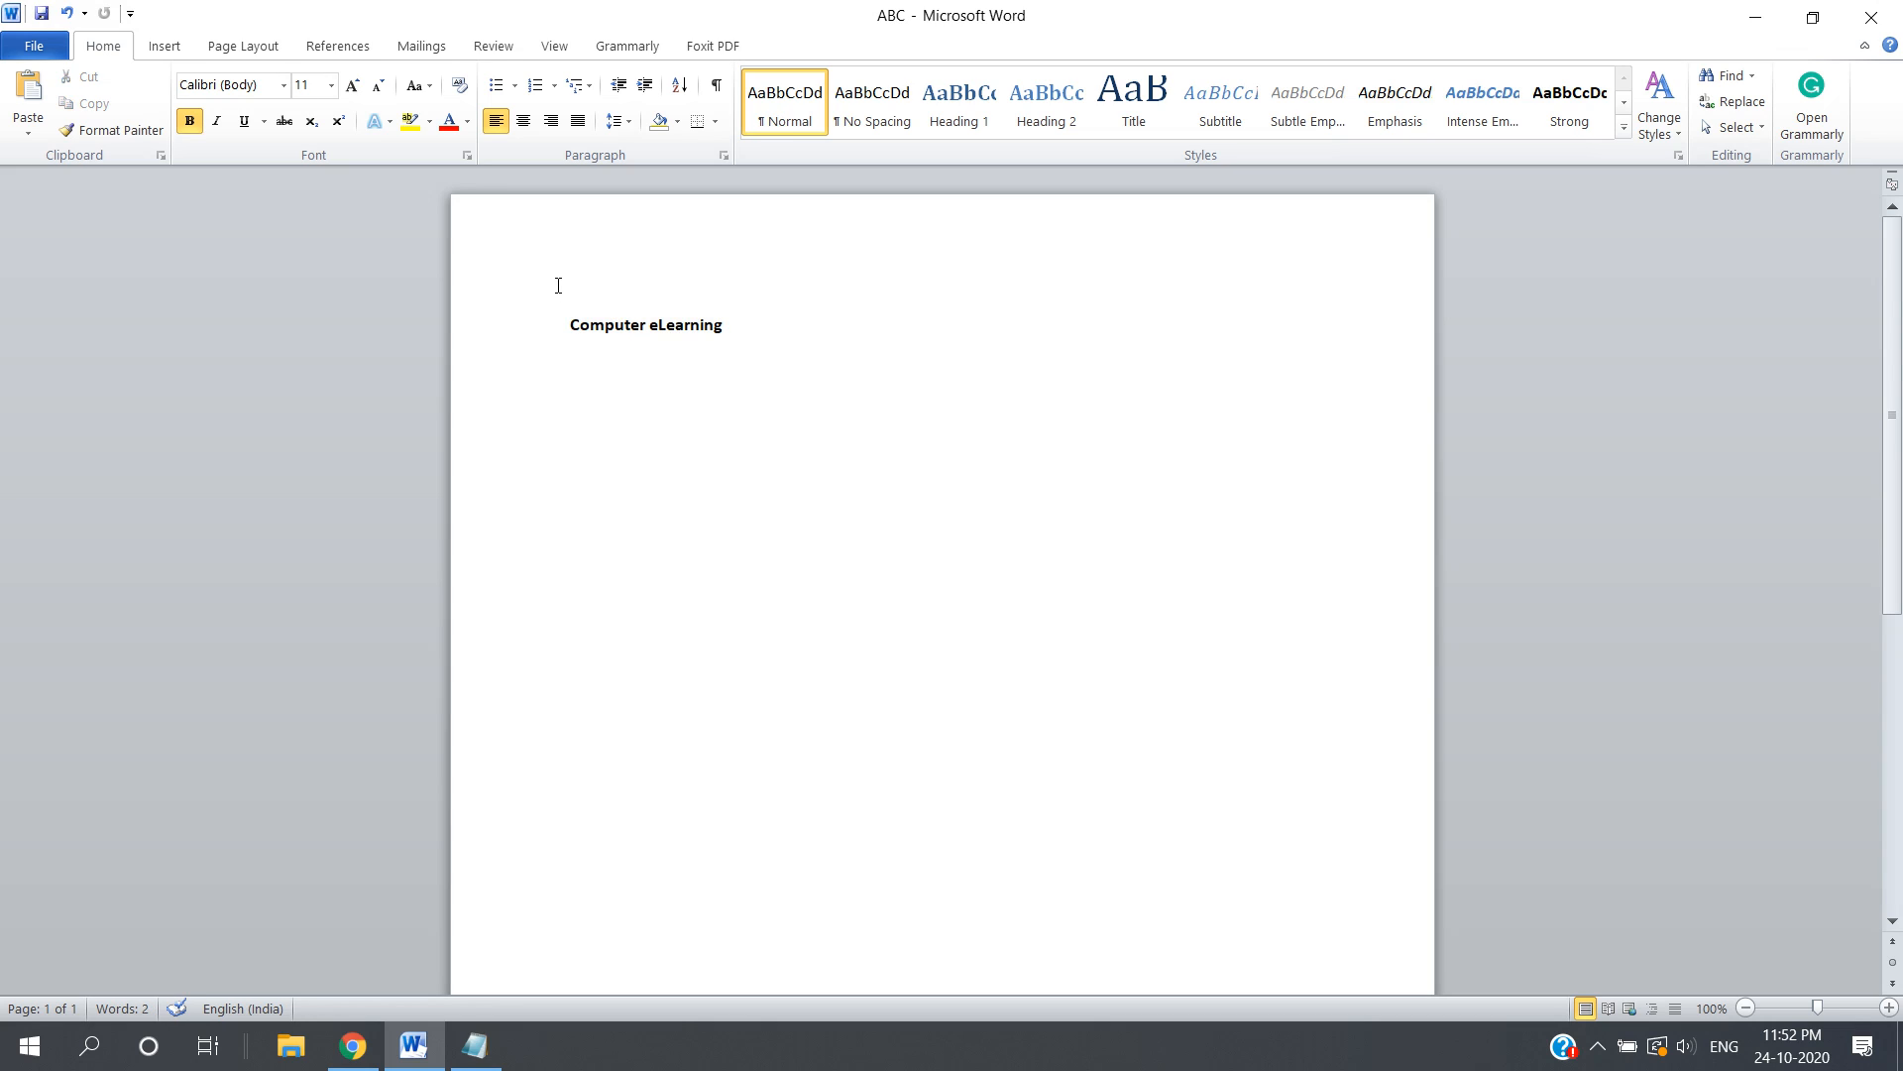
pyautogui.moveTo(563, 315); pyautogui.dragTo(812, 319)
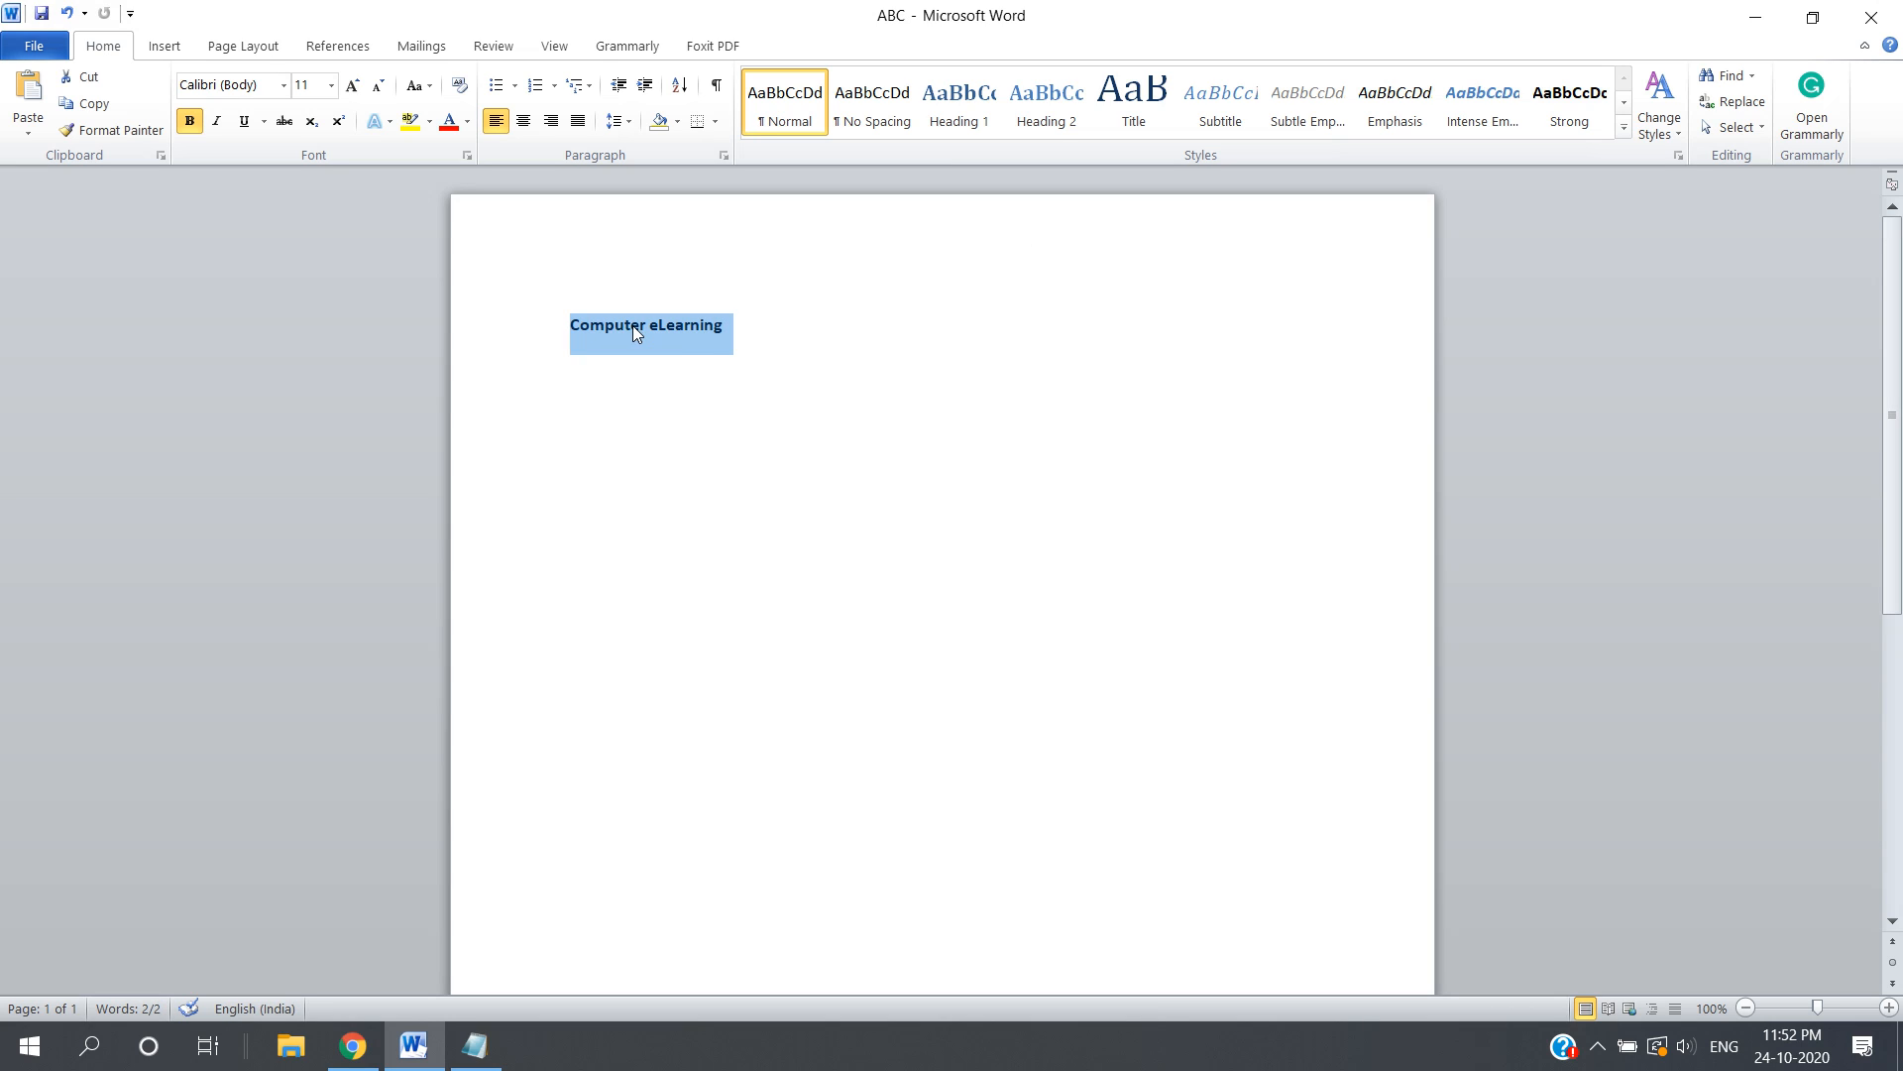
pyautogui.click(727, 342)
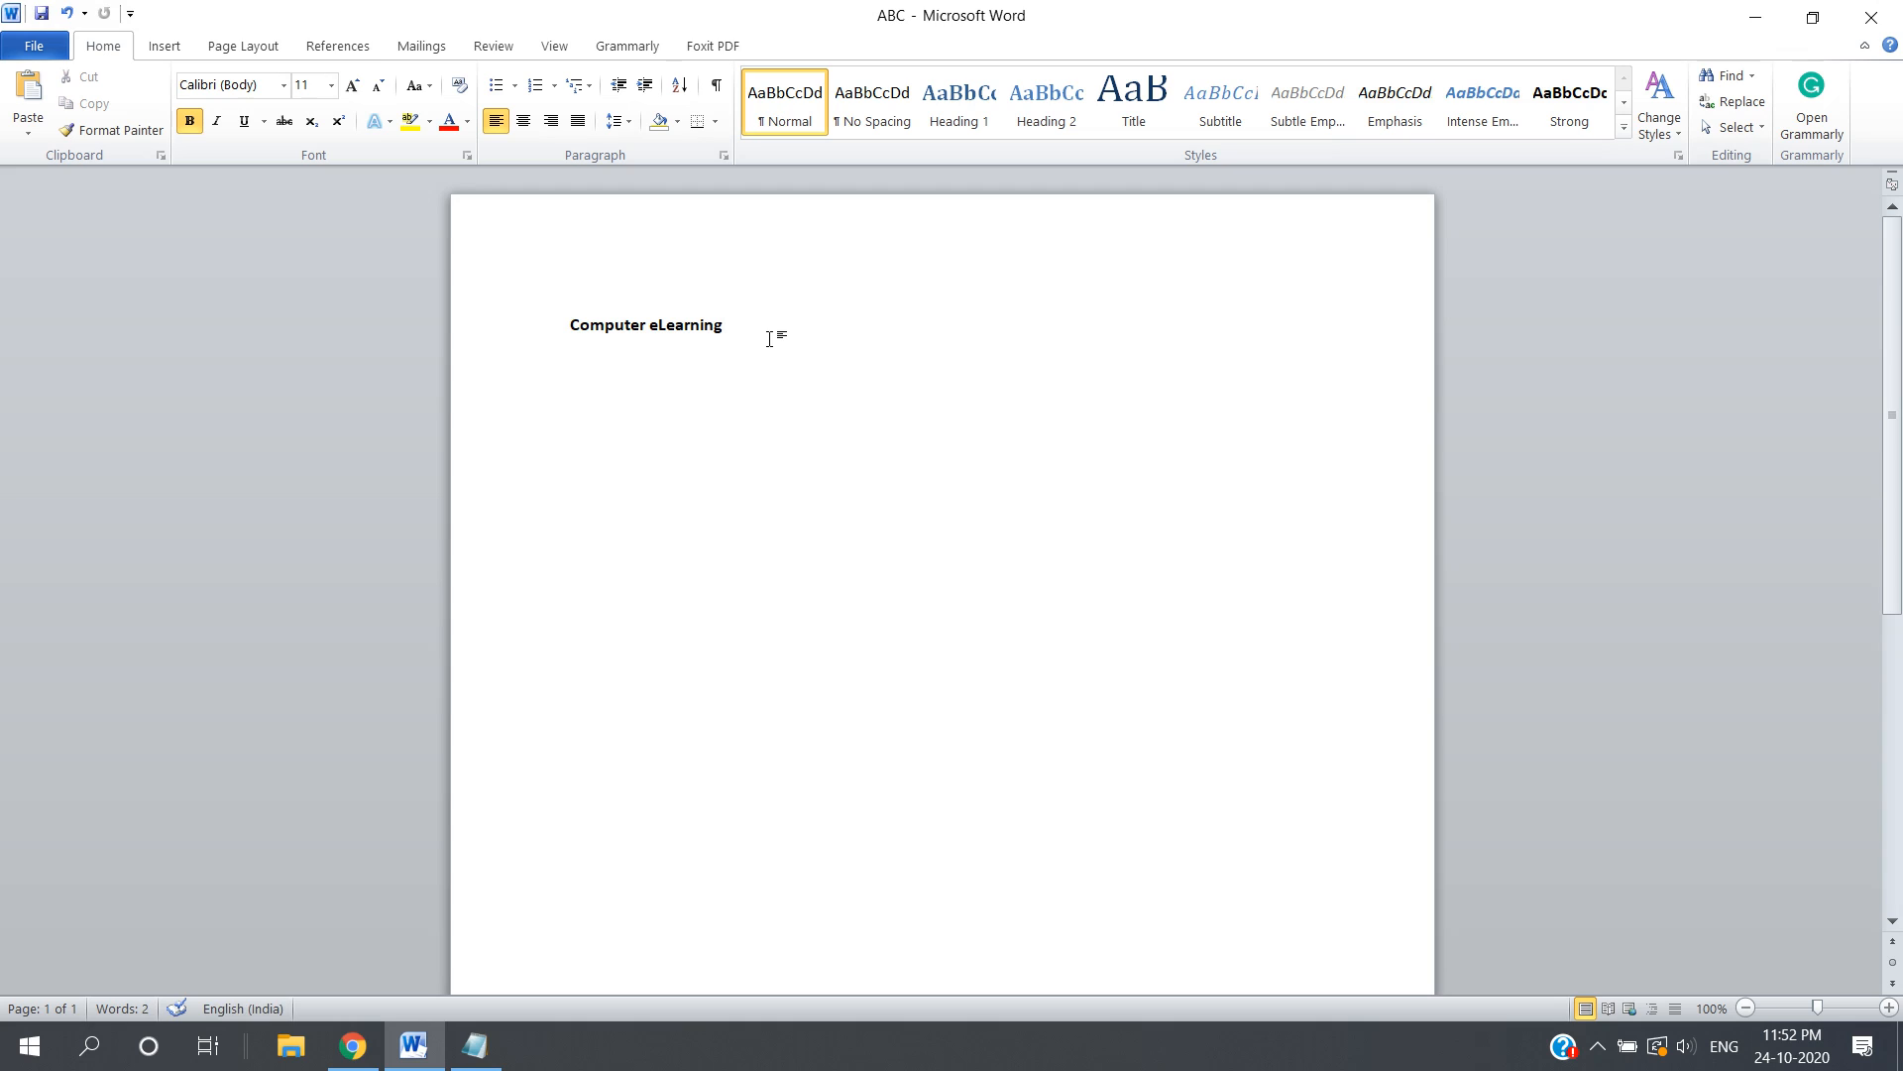
# Copy the "Computer eLearning" line and cut it from the document.
pyautogui.tripleClick(770, 339)
pyautogui.hotkey('ctrl', 'c')
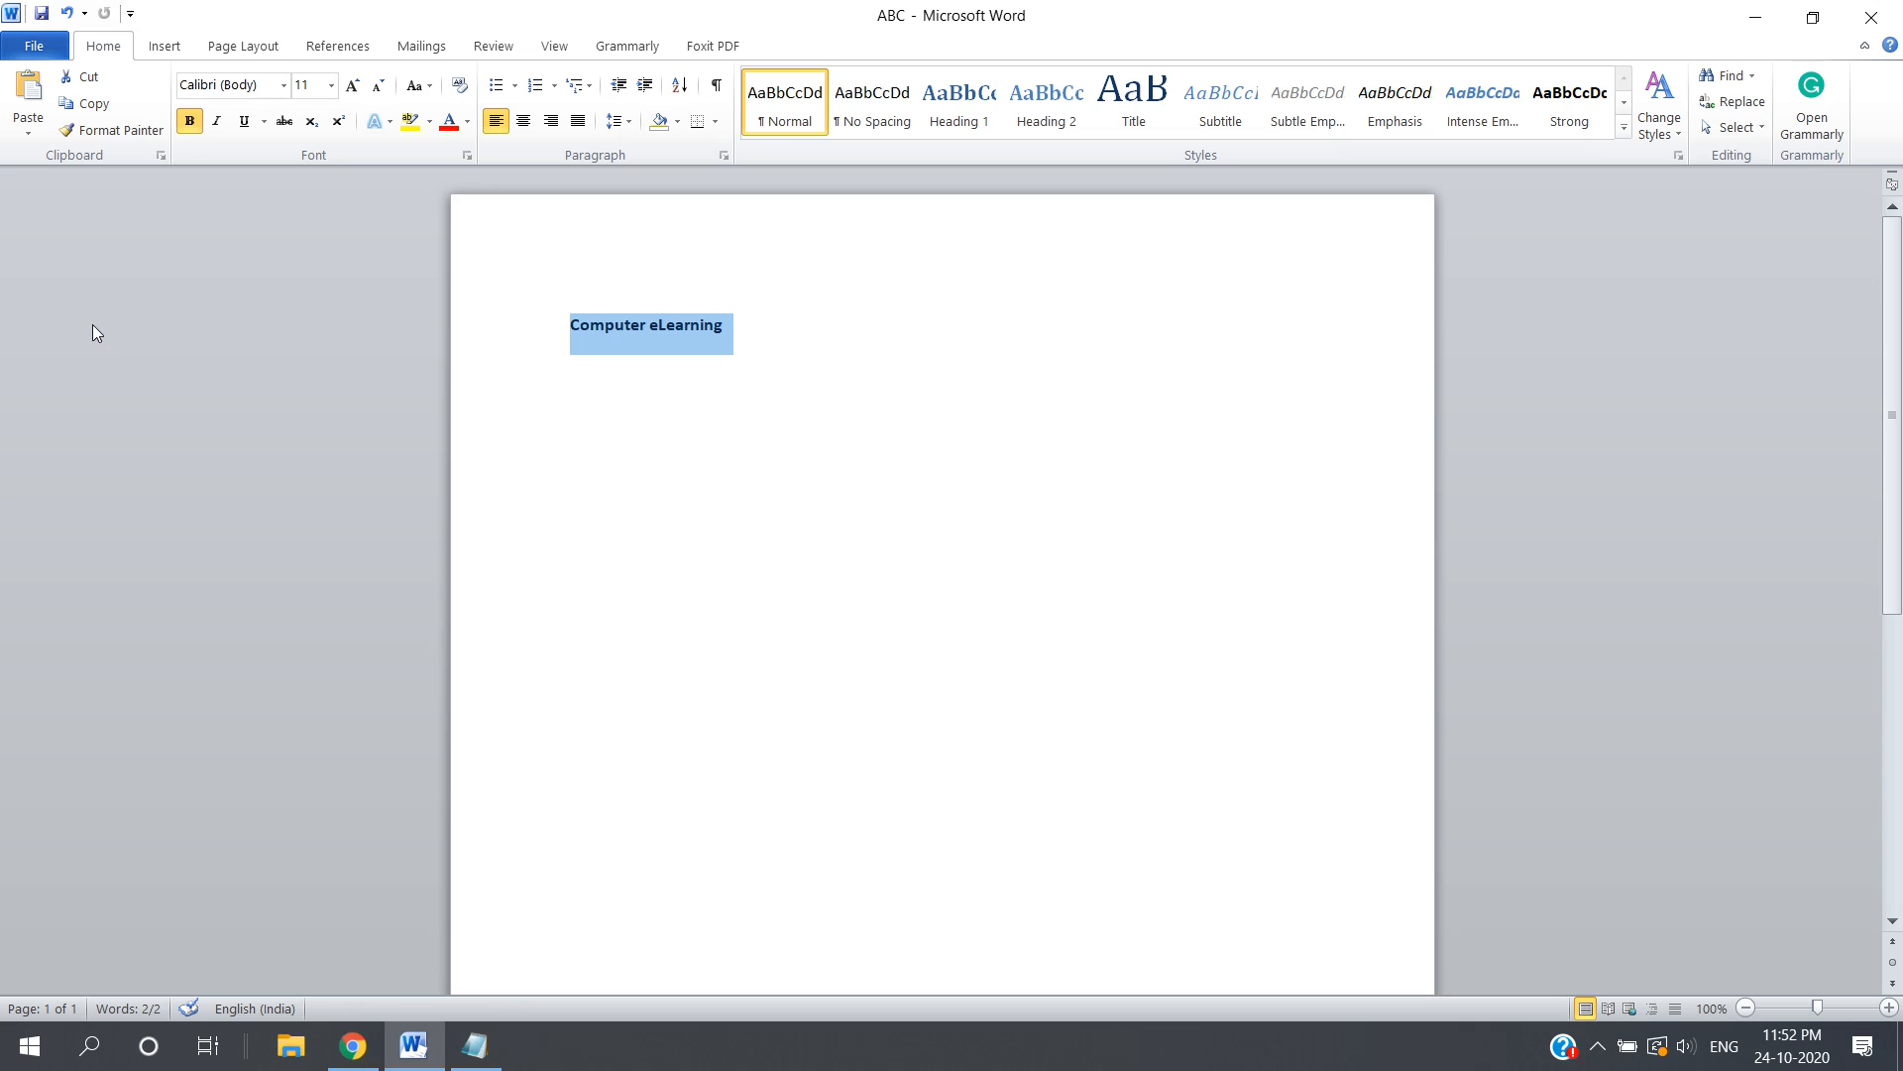
pyautogui.click(91, 89)
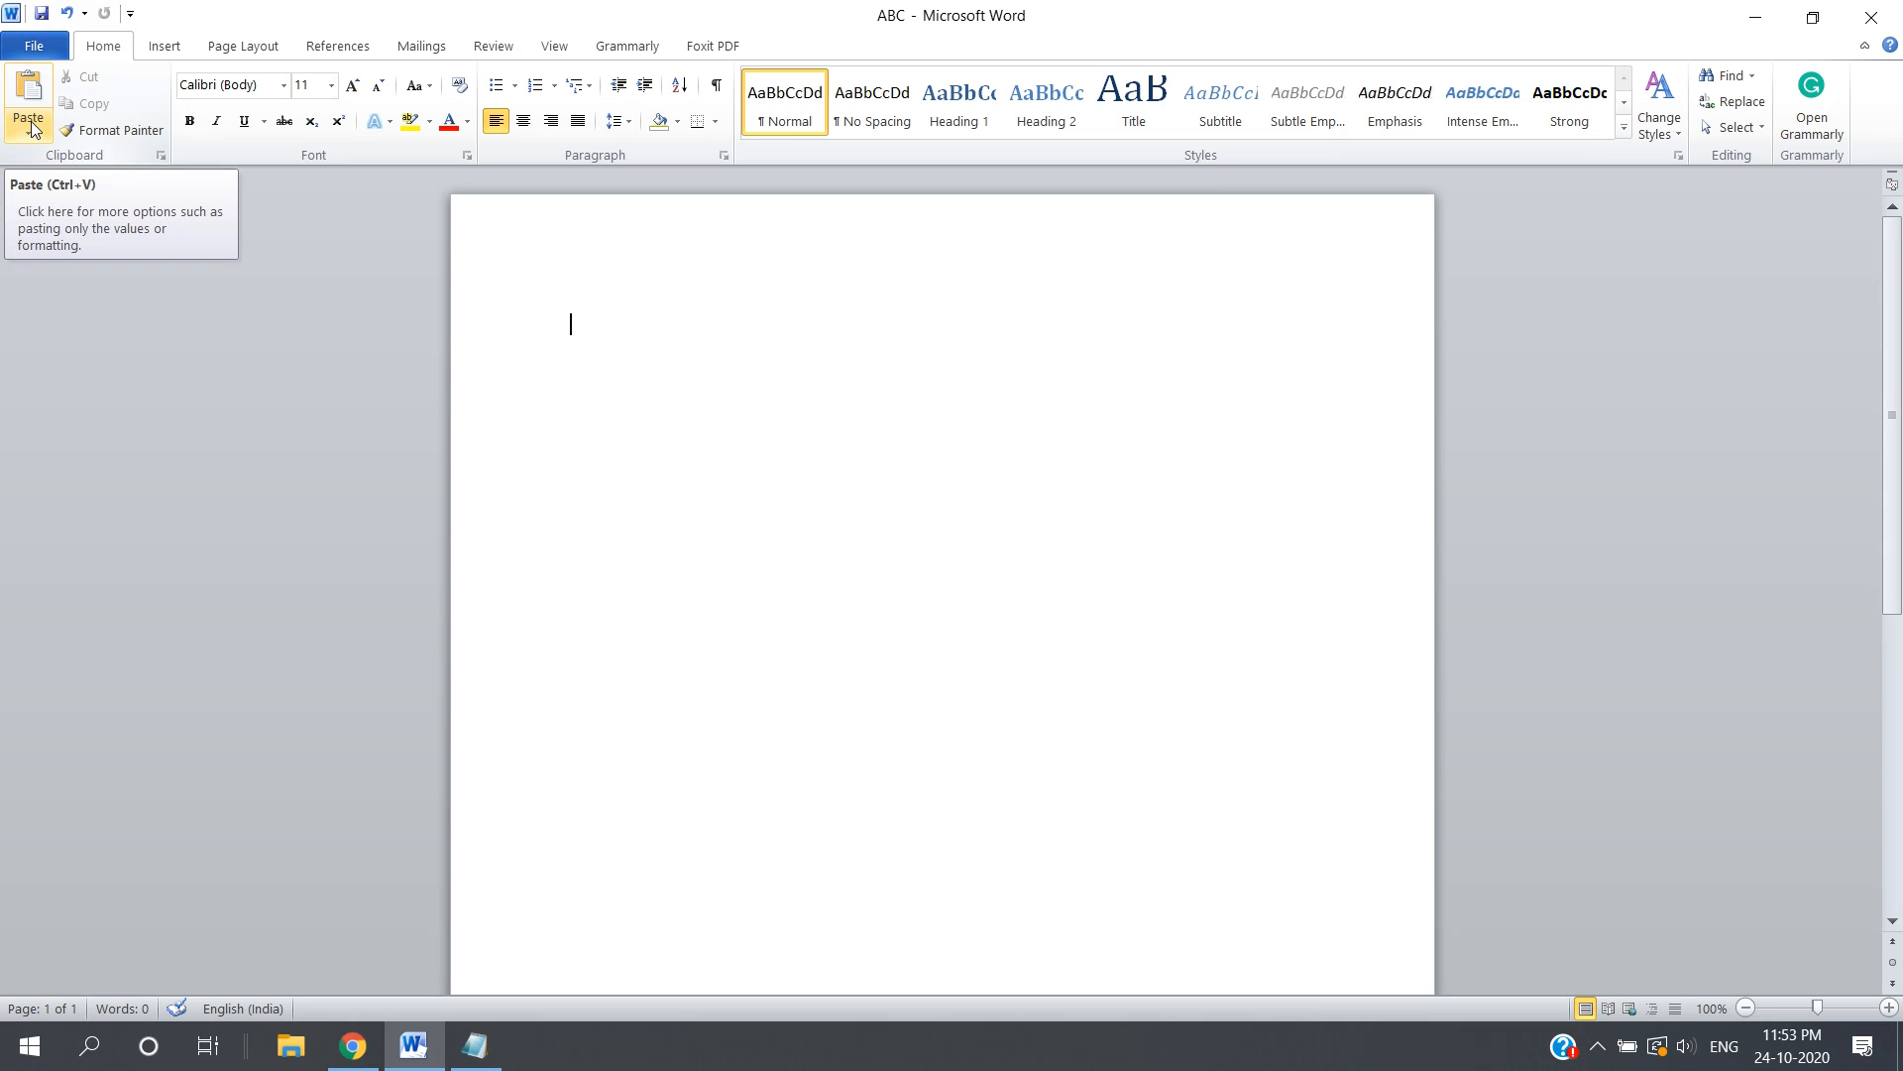
# Paste the cut "Computer eLearning" line back into the document and delete the extra line break after it.
pyautogui.click(28, 117)
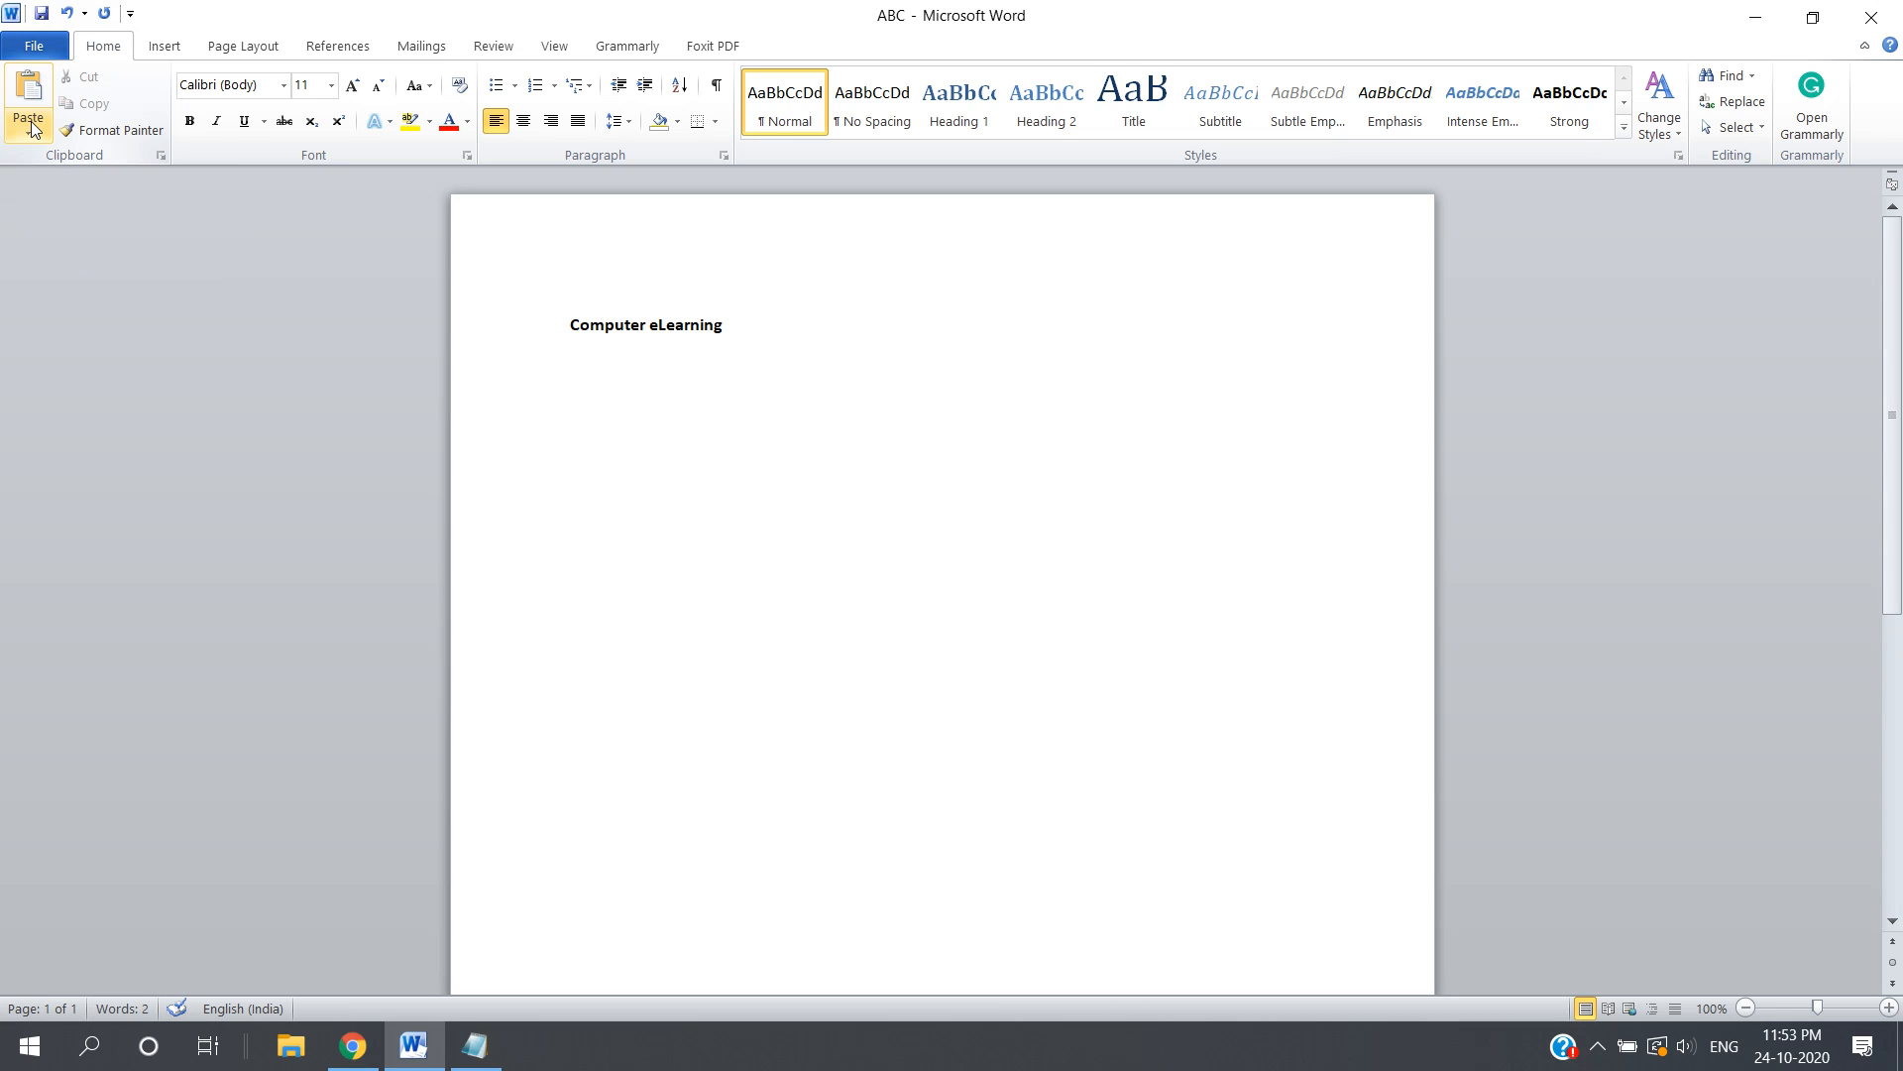
pyautogui.press('BackSpace')
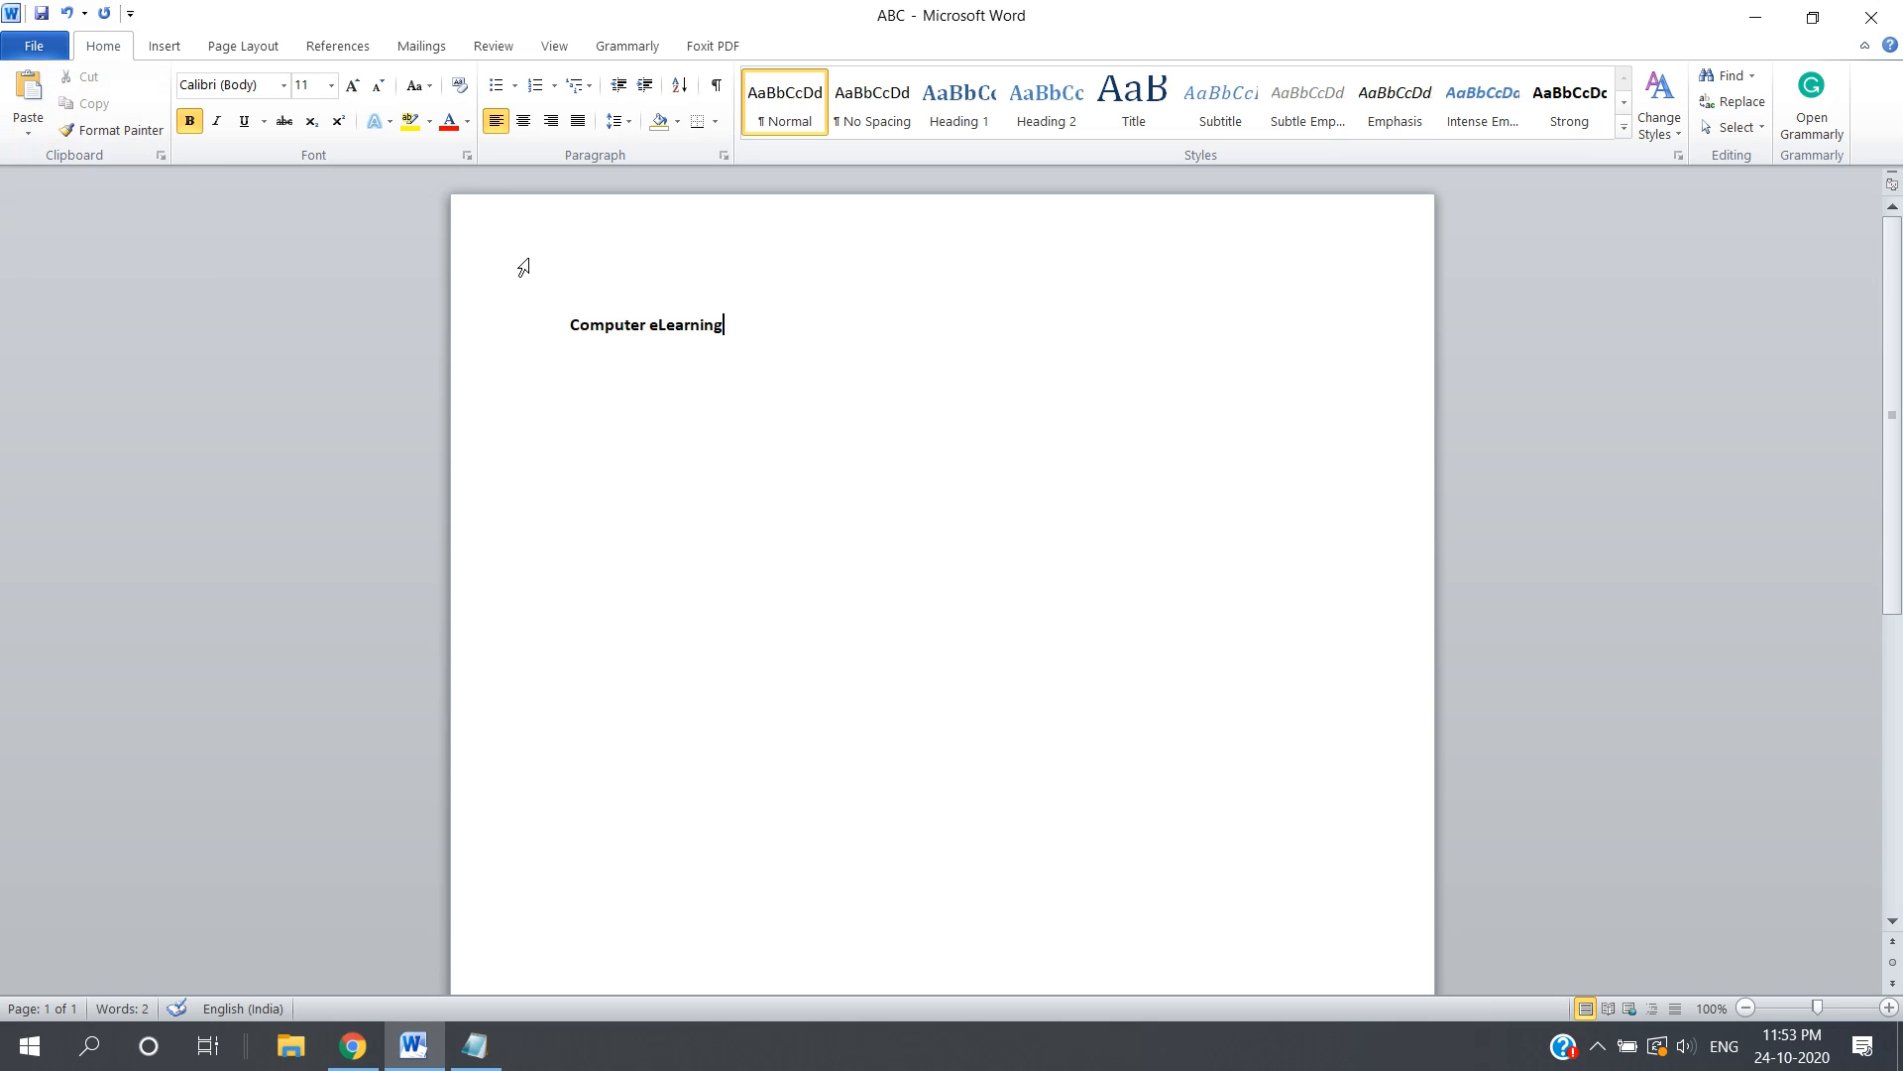
# Copy the "Computer eLearning" line and paste a duplicate a few blank lines below it.
pyautogui.tripleClick(586, 311)
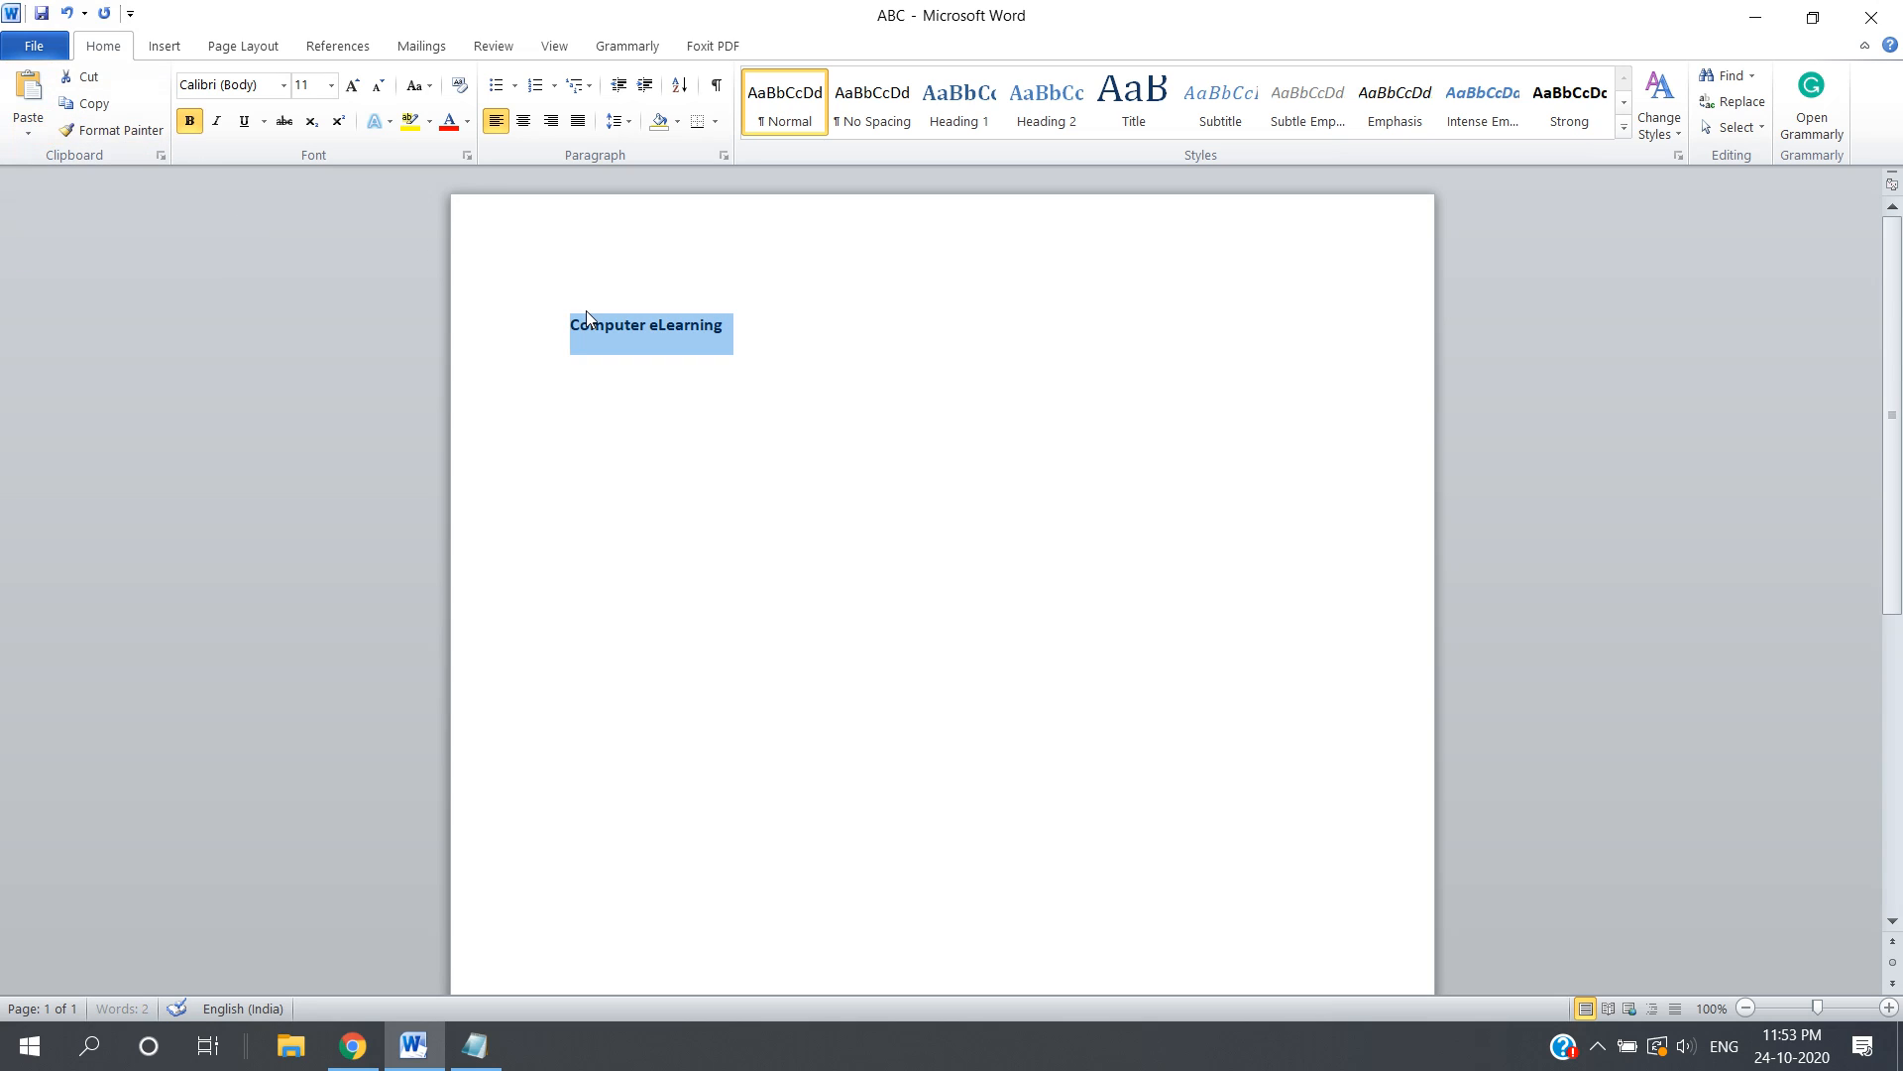
pyautogui.click(100, 103)
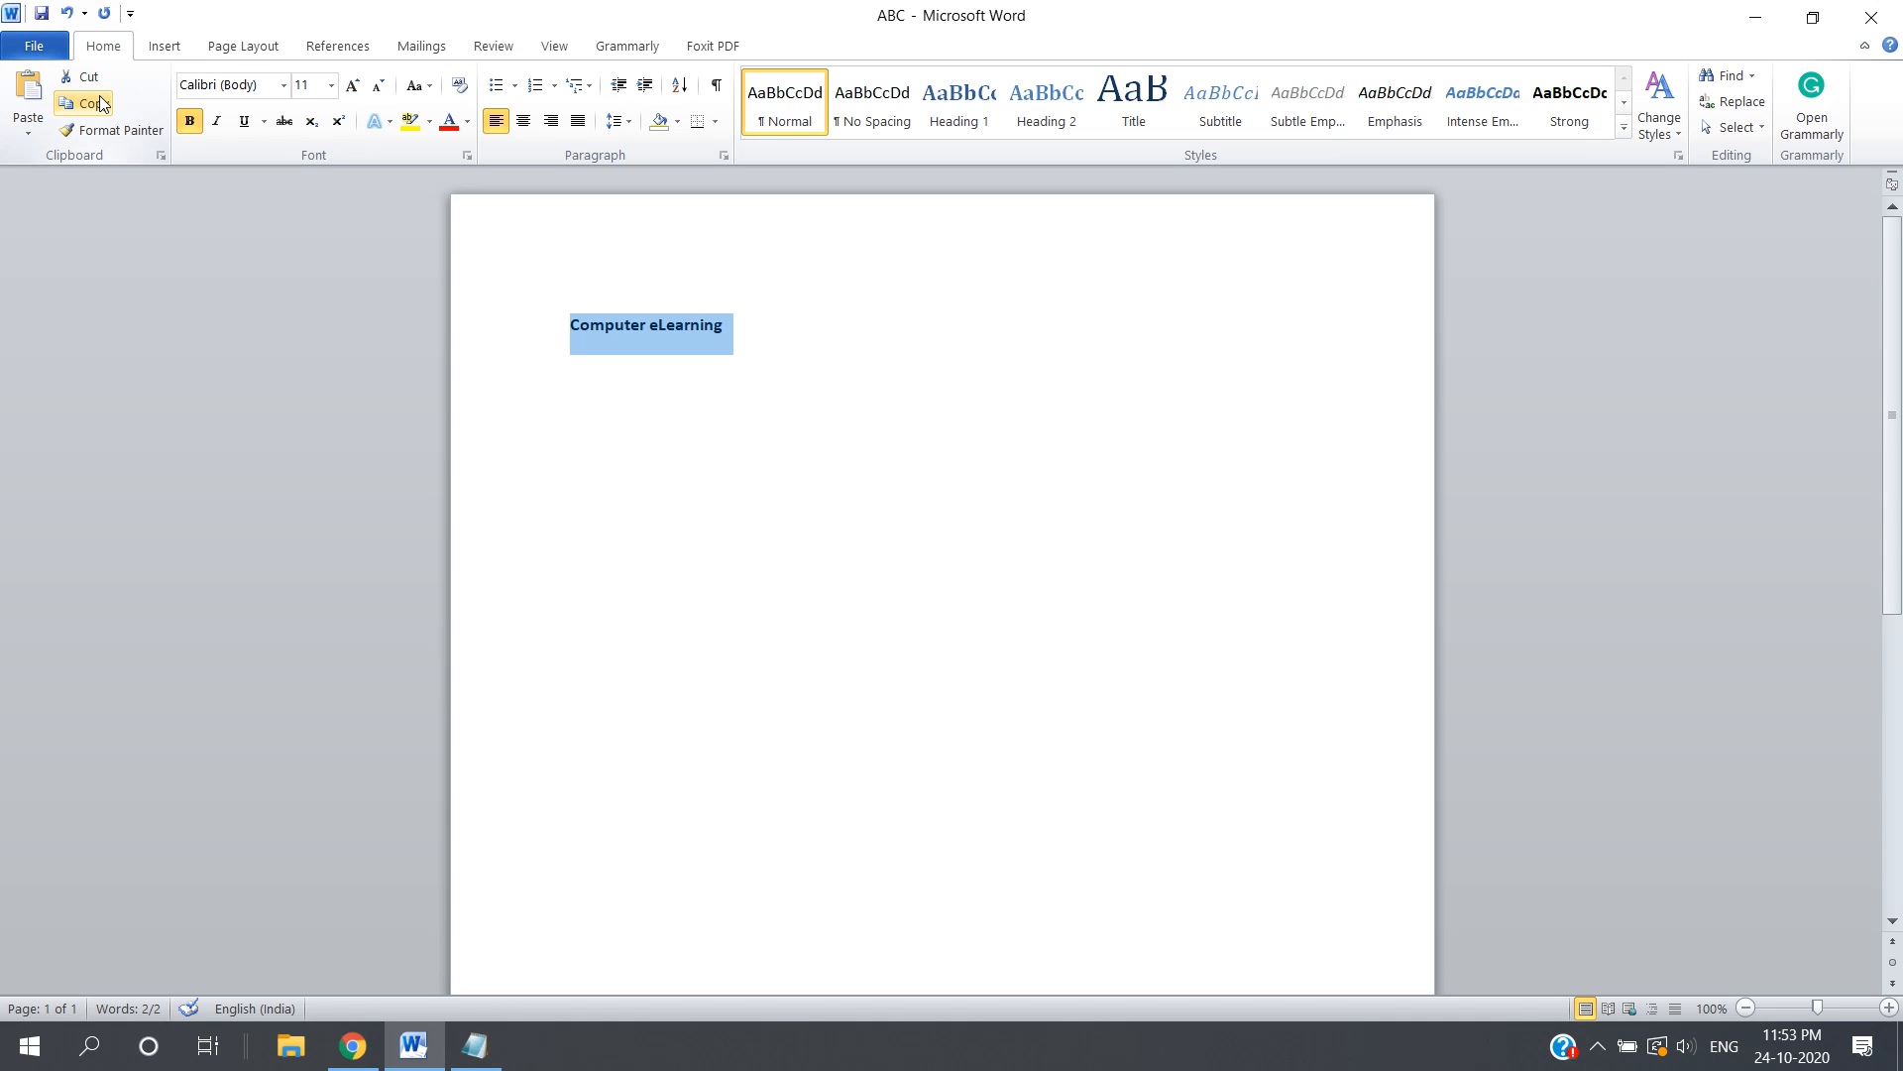
pyautogui.click(761, 321)
pyautogui.press('Return')
pyautogui.press('Return')
pyautogui.press('Return')
pyautogui.press('Return')
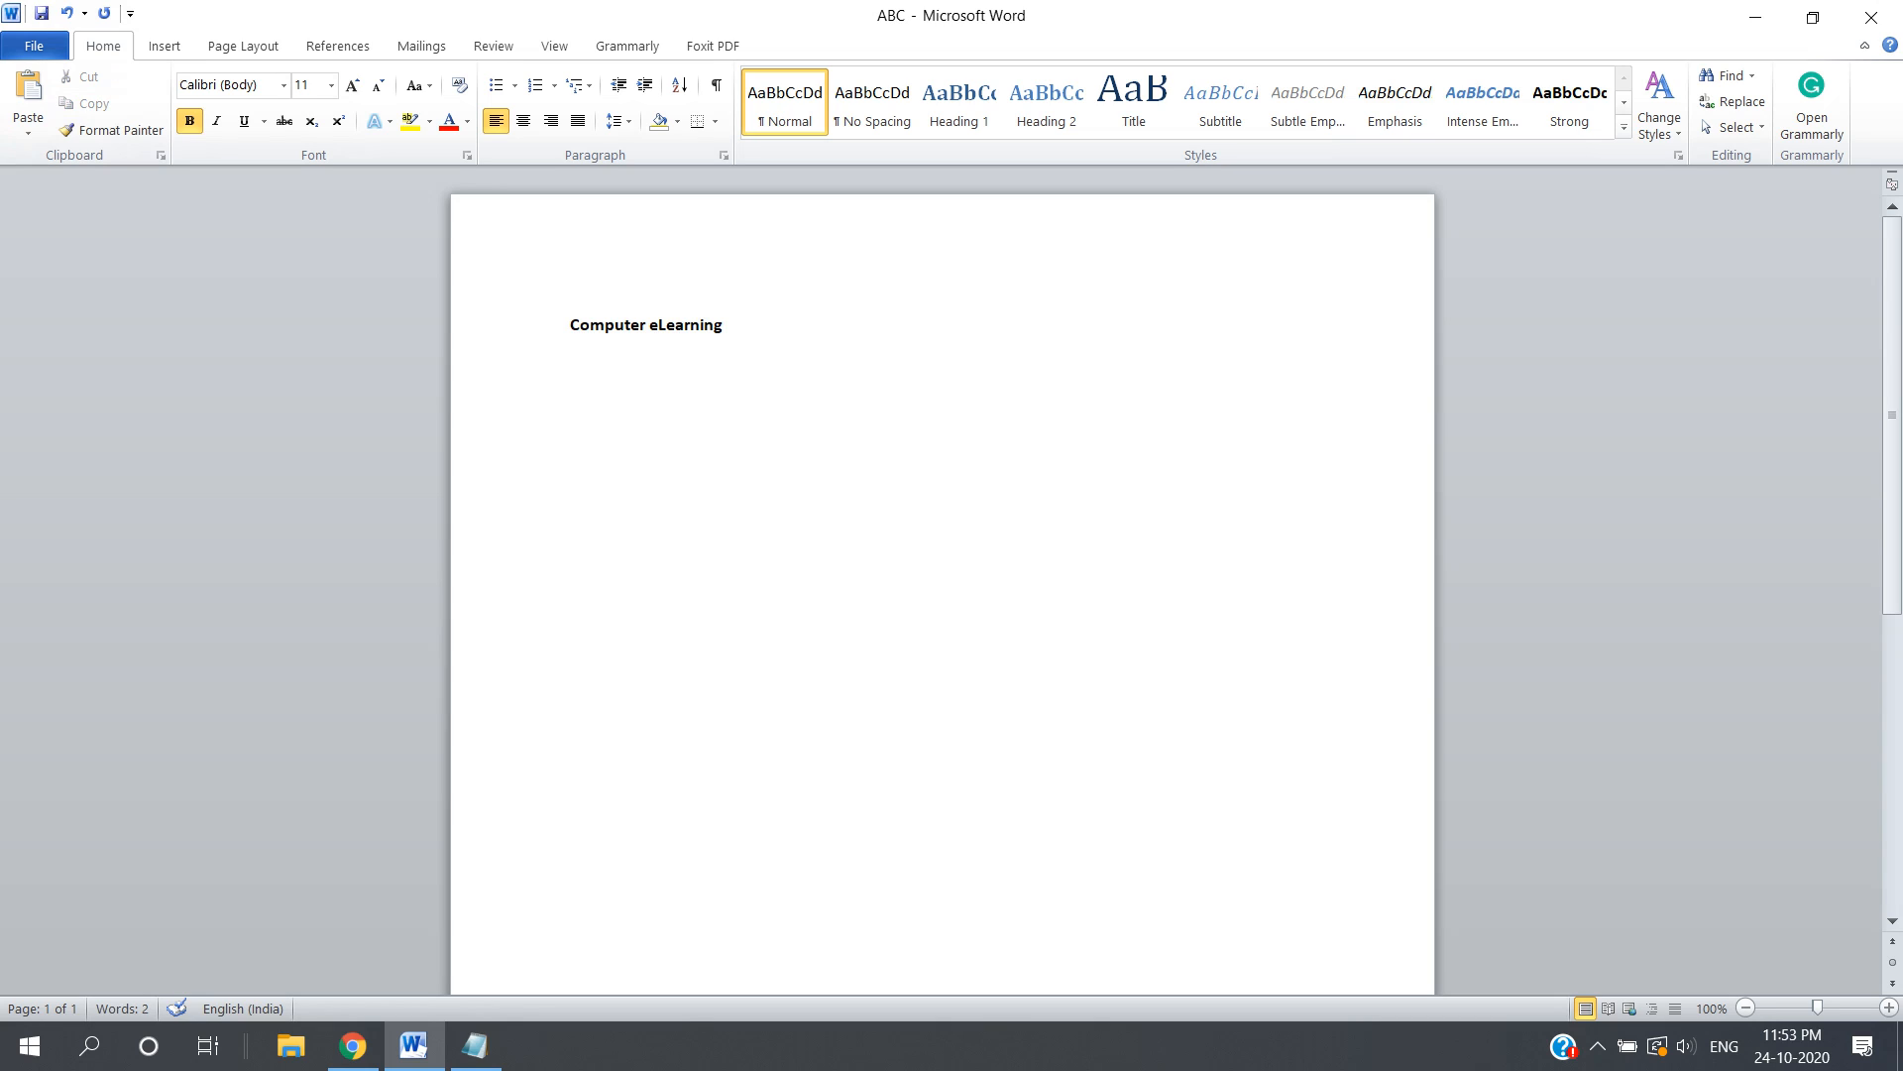
pyautogui.hotkey('ctrl', 'v')
# Undo and redo pasting the duplicate line, and undo it again together with the added blank lines.
pyautogui.hotkey('ctrl', 'z')
pyautogui.click(105, 13)
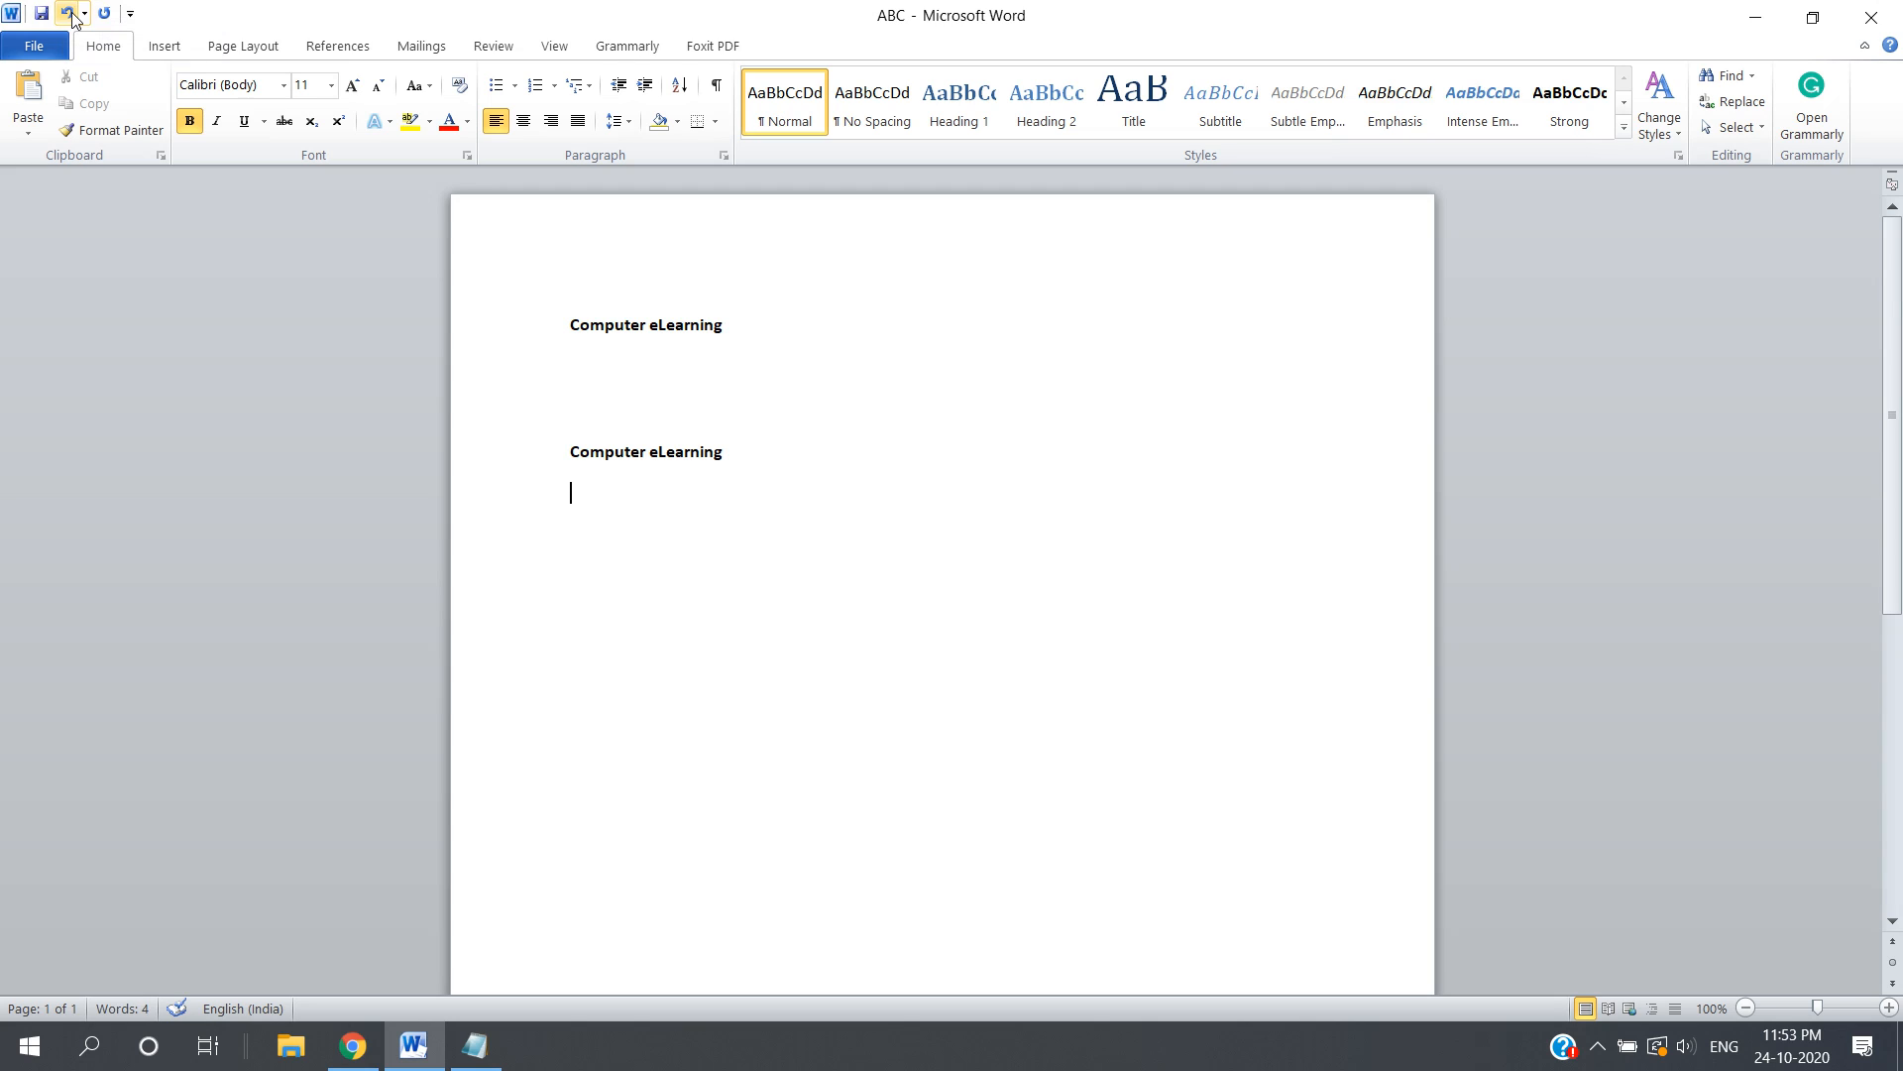
pyautogui.click(68, 15)
pyautogui.click(68, 15)
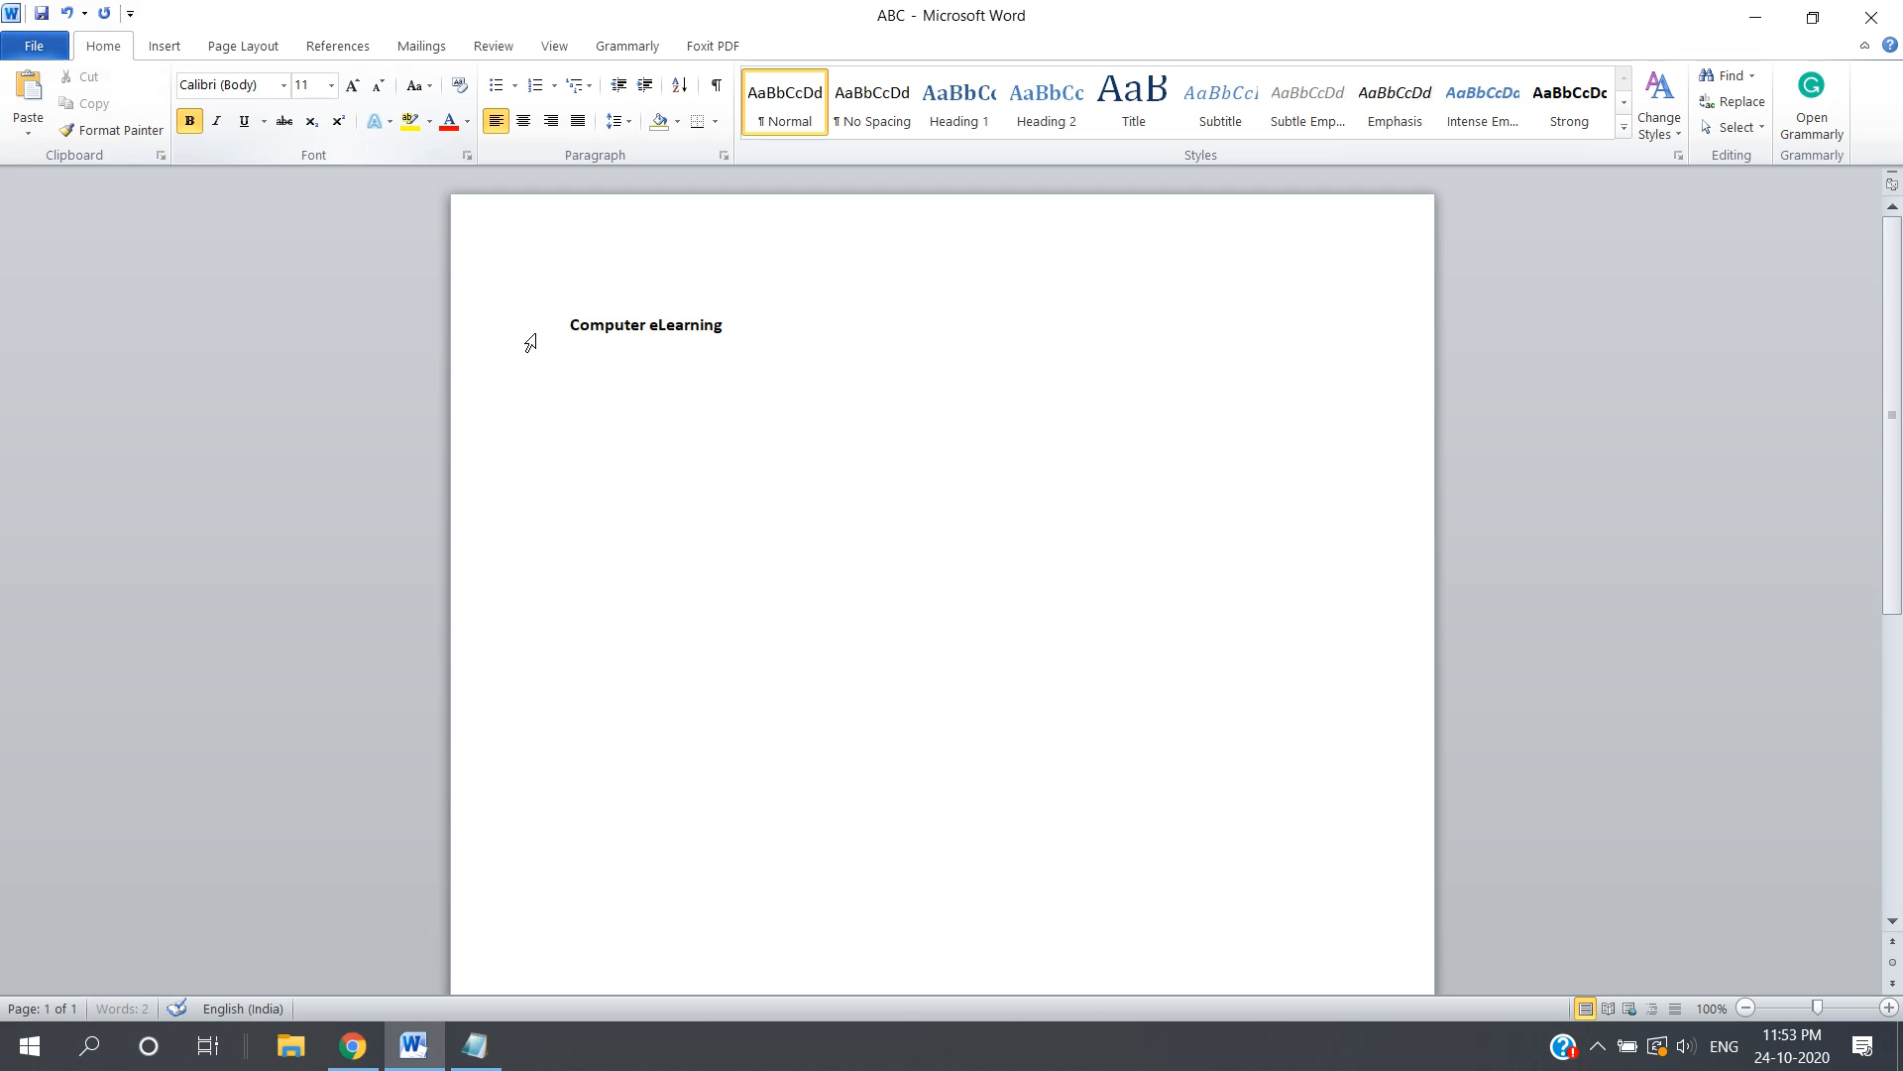
# Select the whole text and grow its font step by step to size 36.
pyautogui.hotkey('ctrl', 'a')
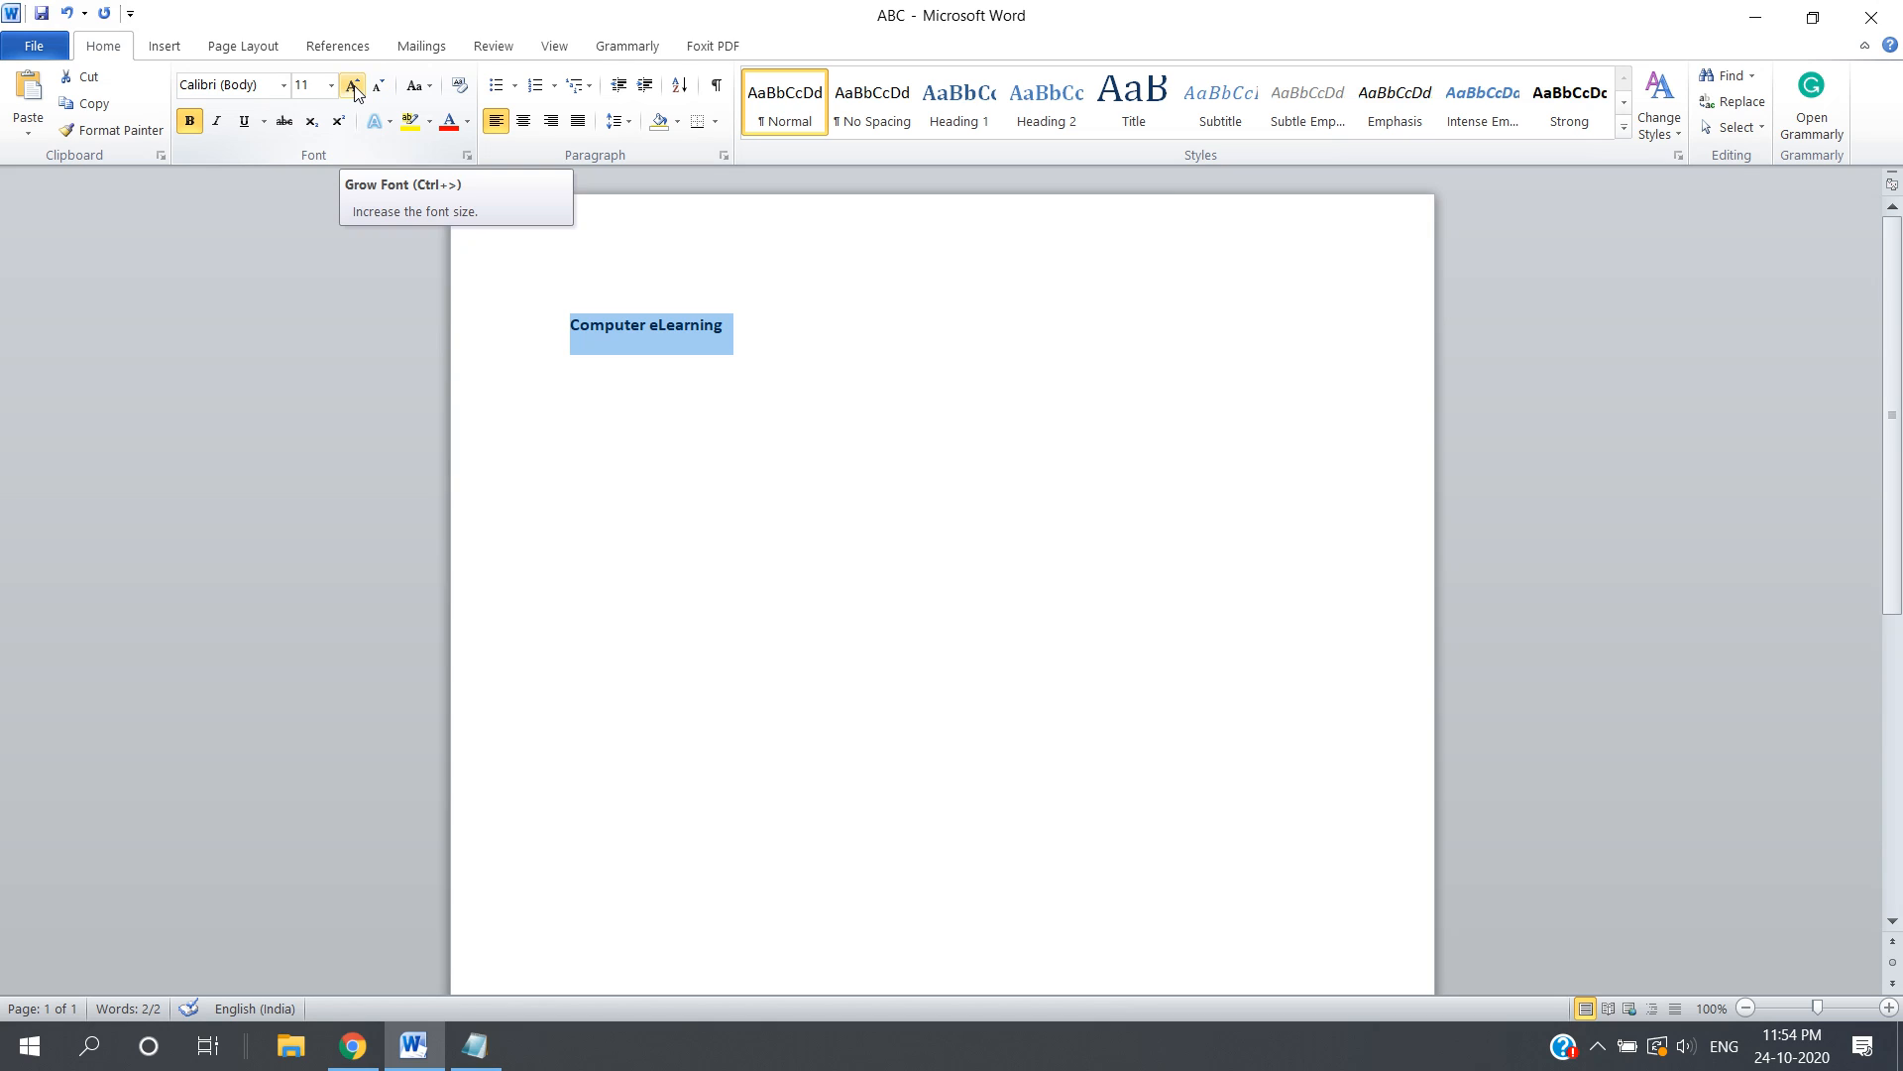
pyautogui.click(353, 86)
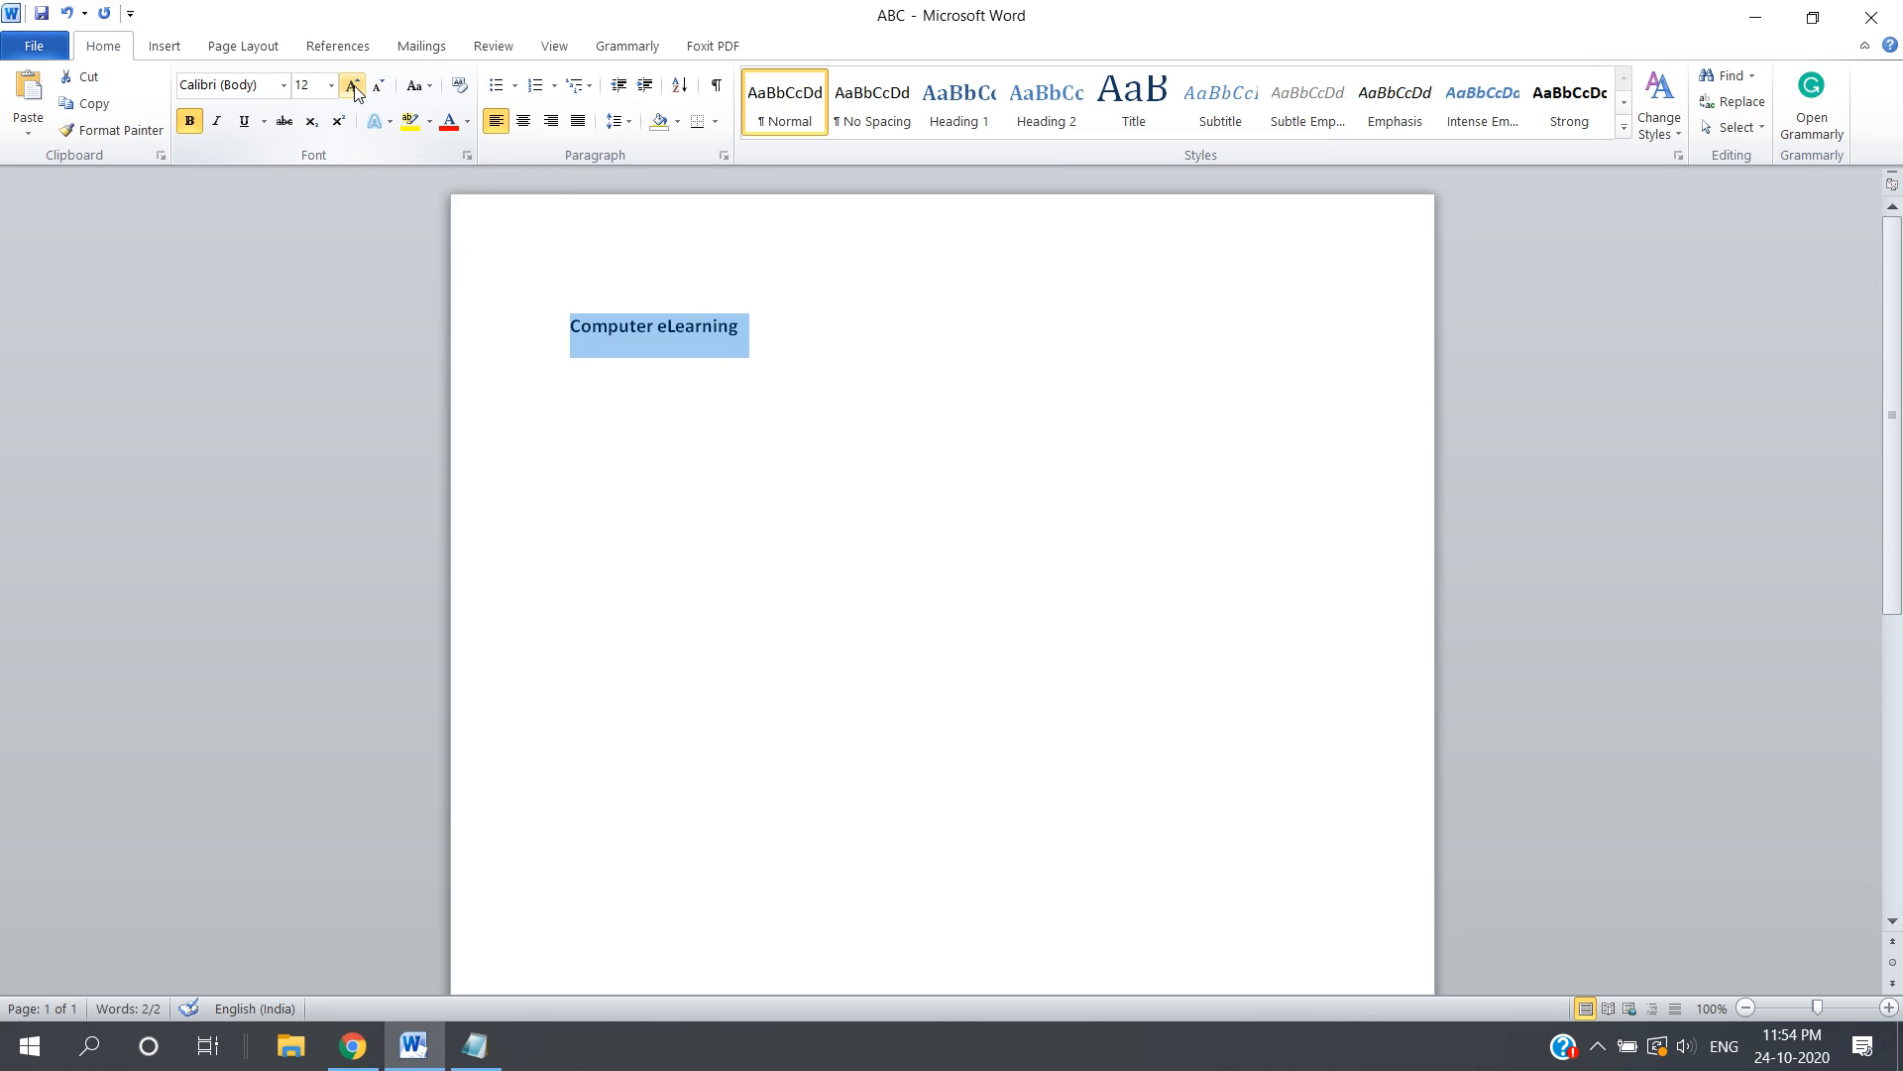
pyautogui.click(353, 86)
pyautogui.click(353, 86)
pyautogui.click(353, 86)
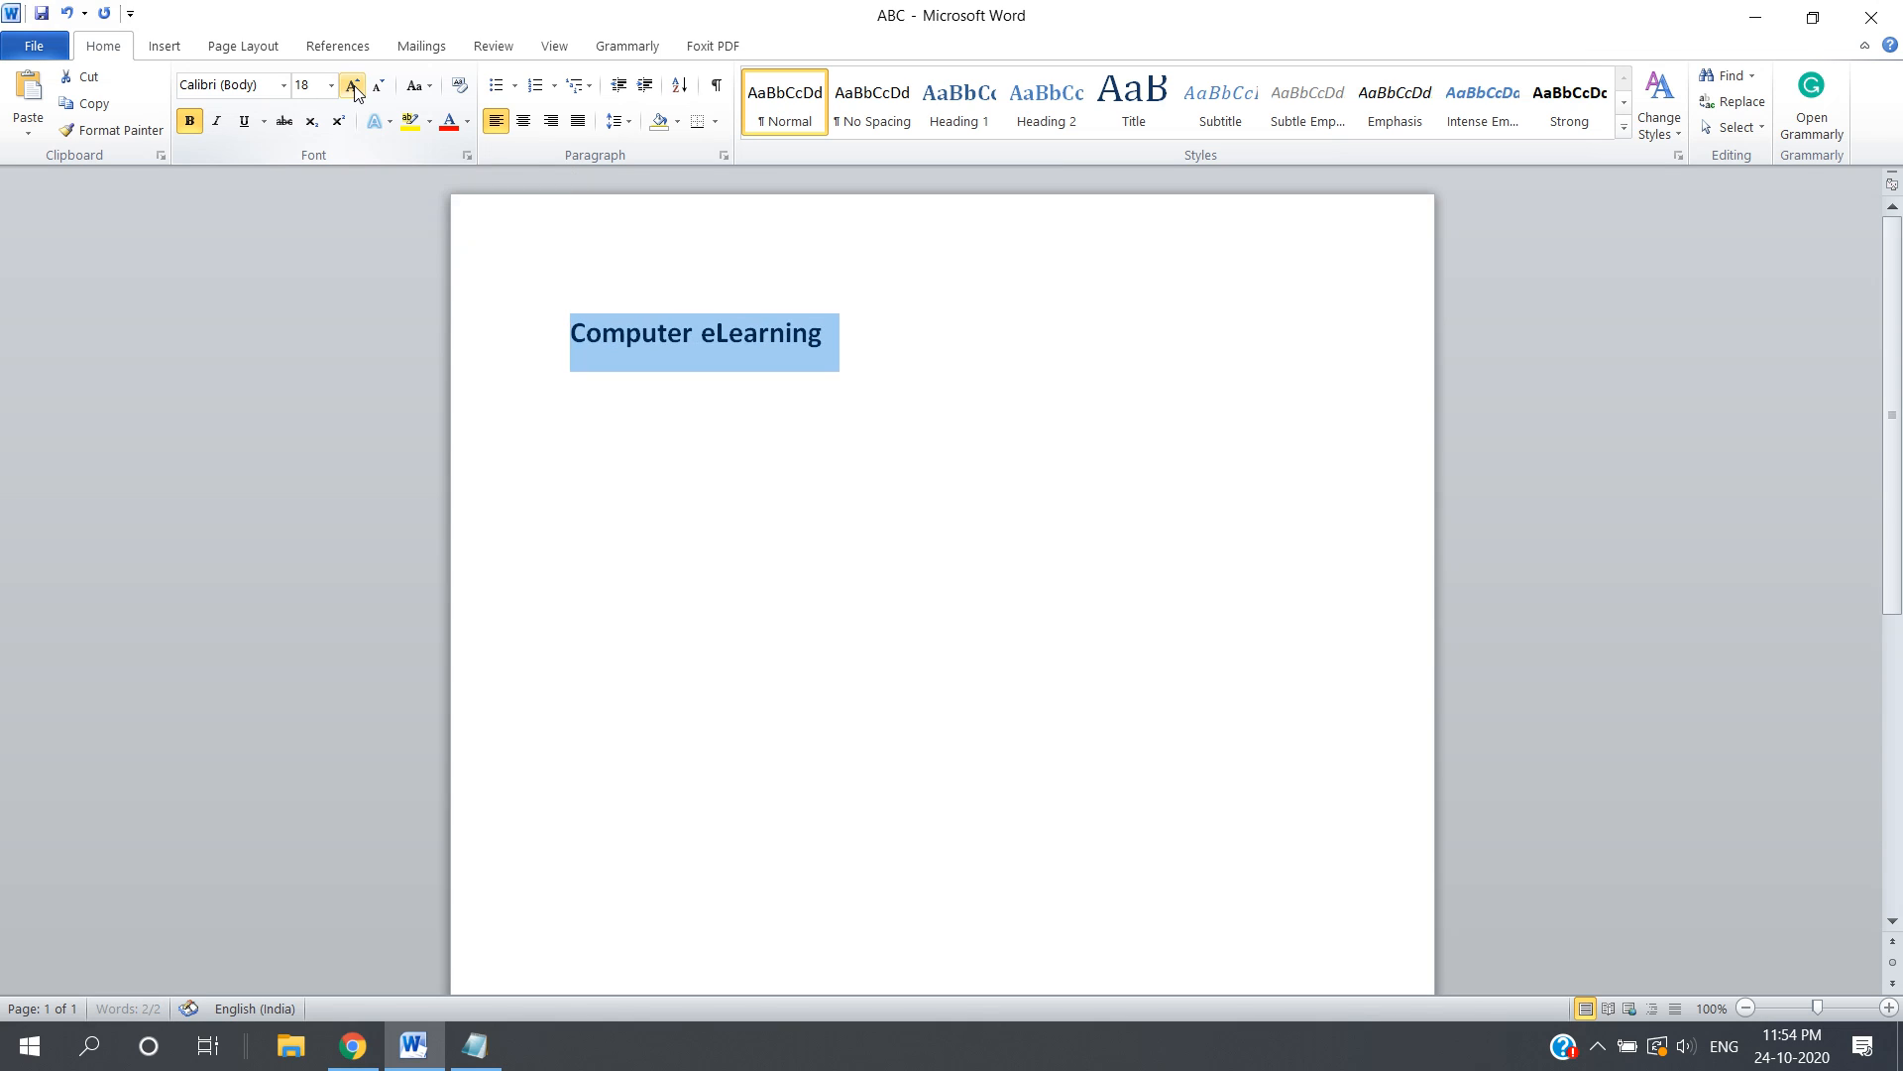
pyautogui.click(353, 87)
pyautogui.click(352, 86)
pyautogui.click(353, 87)
pyautogui.click(353, 87)
pyautogui.click(353, 86)
pyautogui.click(353, 87)
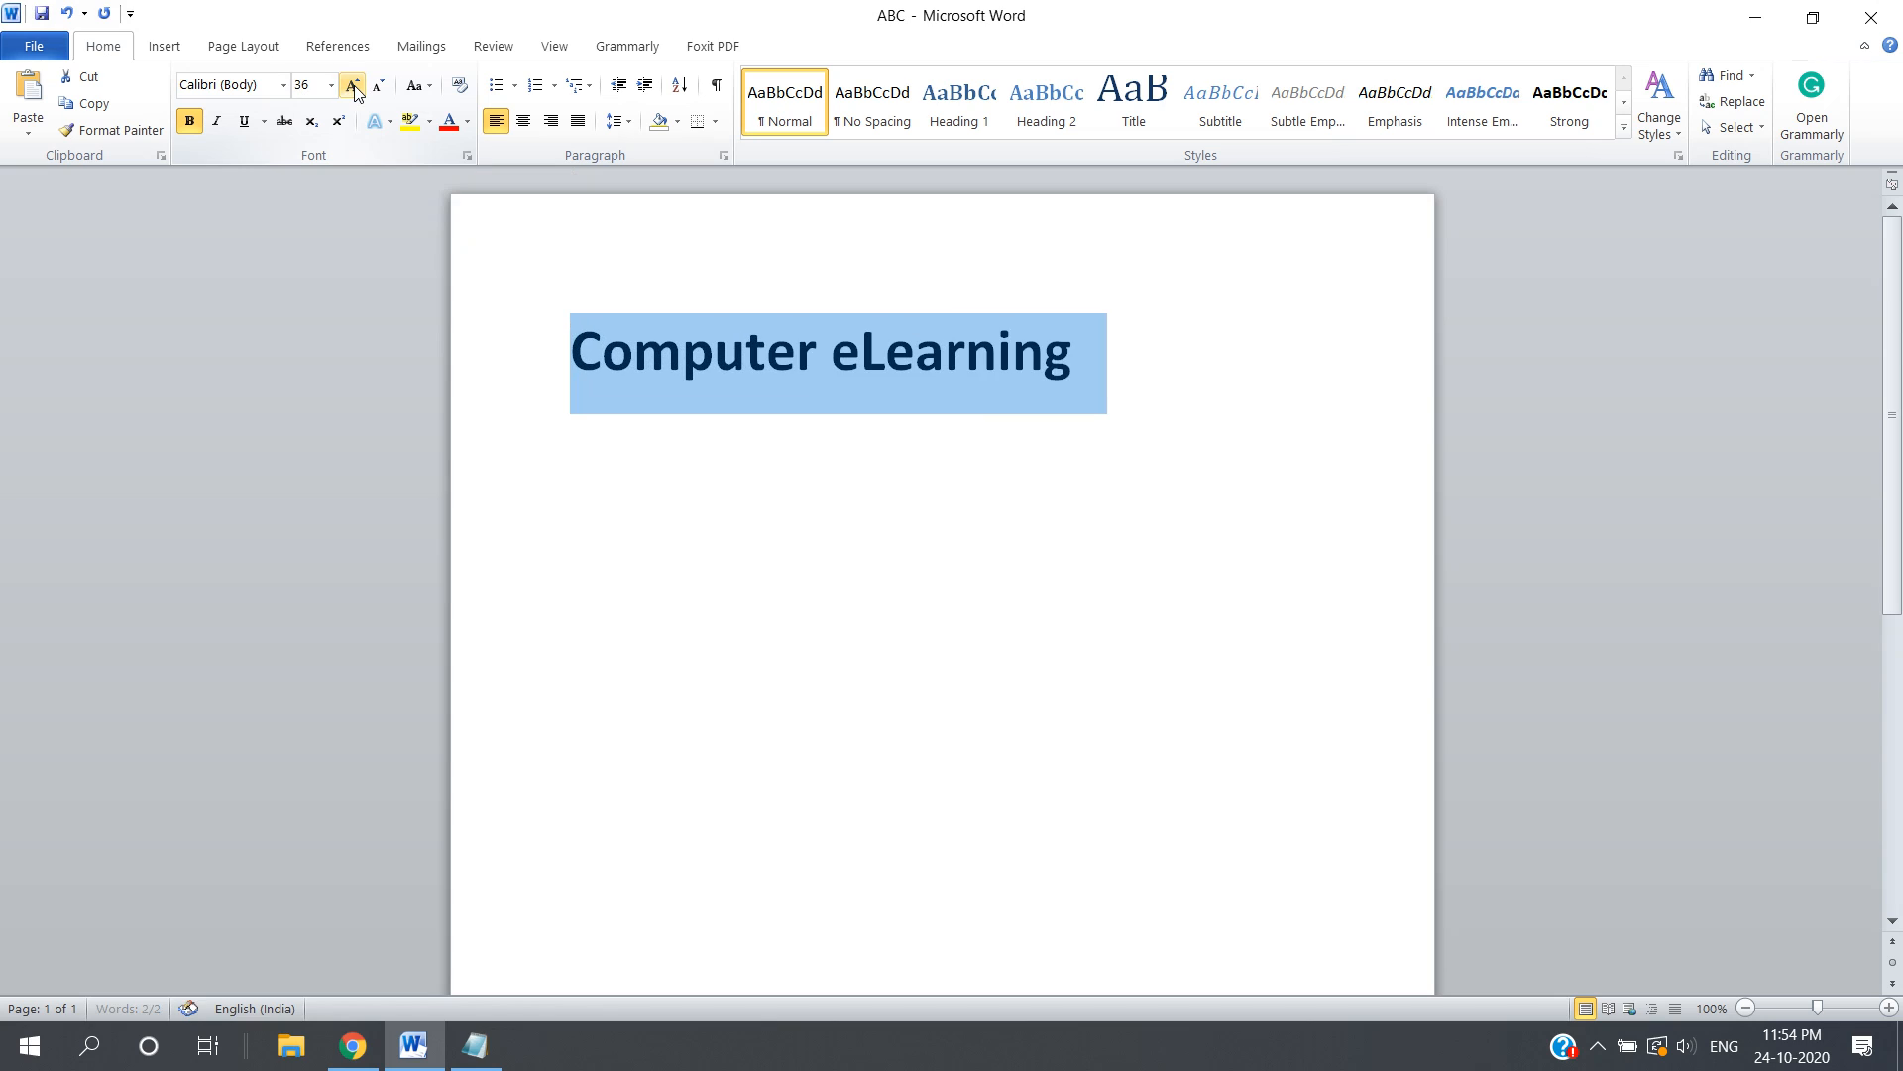
# Shrink the selected line's font step by step to size 12.
pyautogui.hotkey('ctrl', 'shift', ',')
pyautogui.hotkey('ctrl', 'shift', ',')
pyautogui.hotkey('ctrl', 'shift', ',')
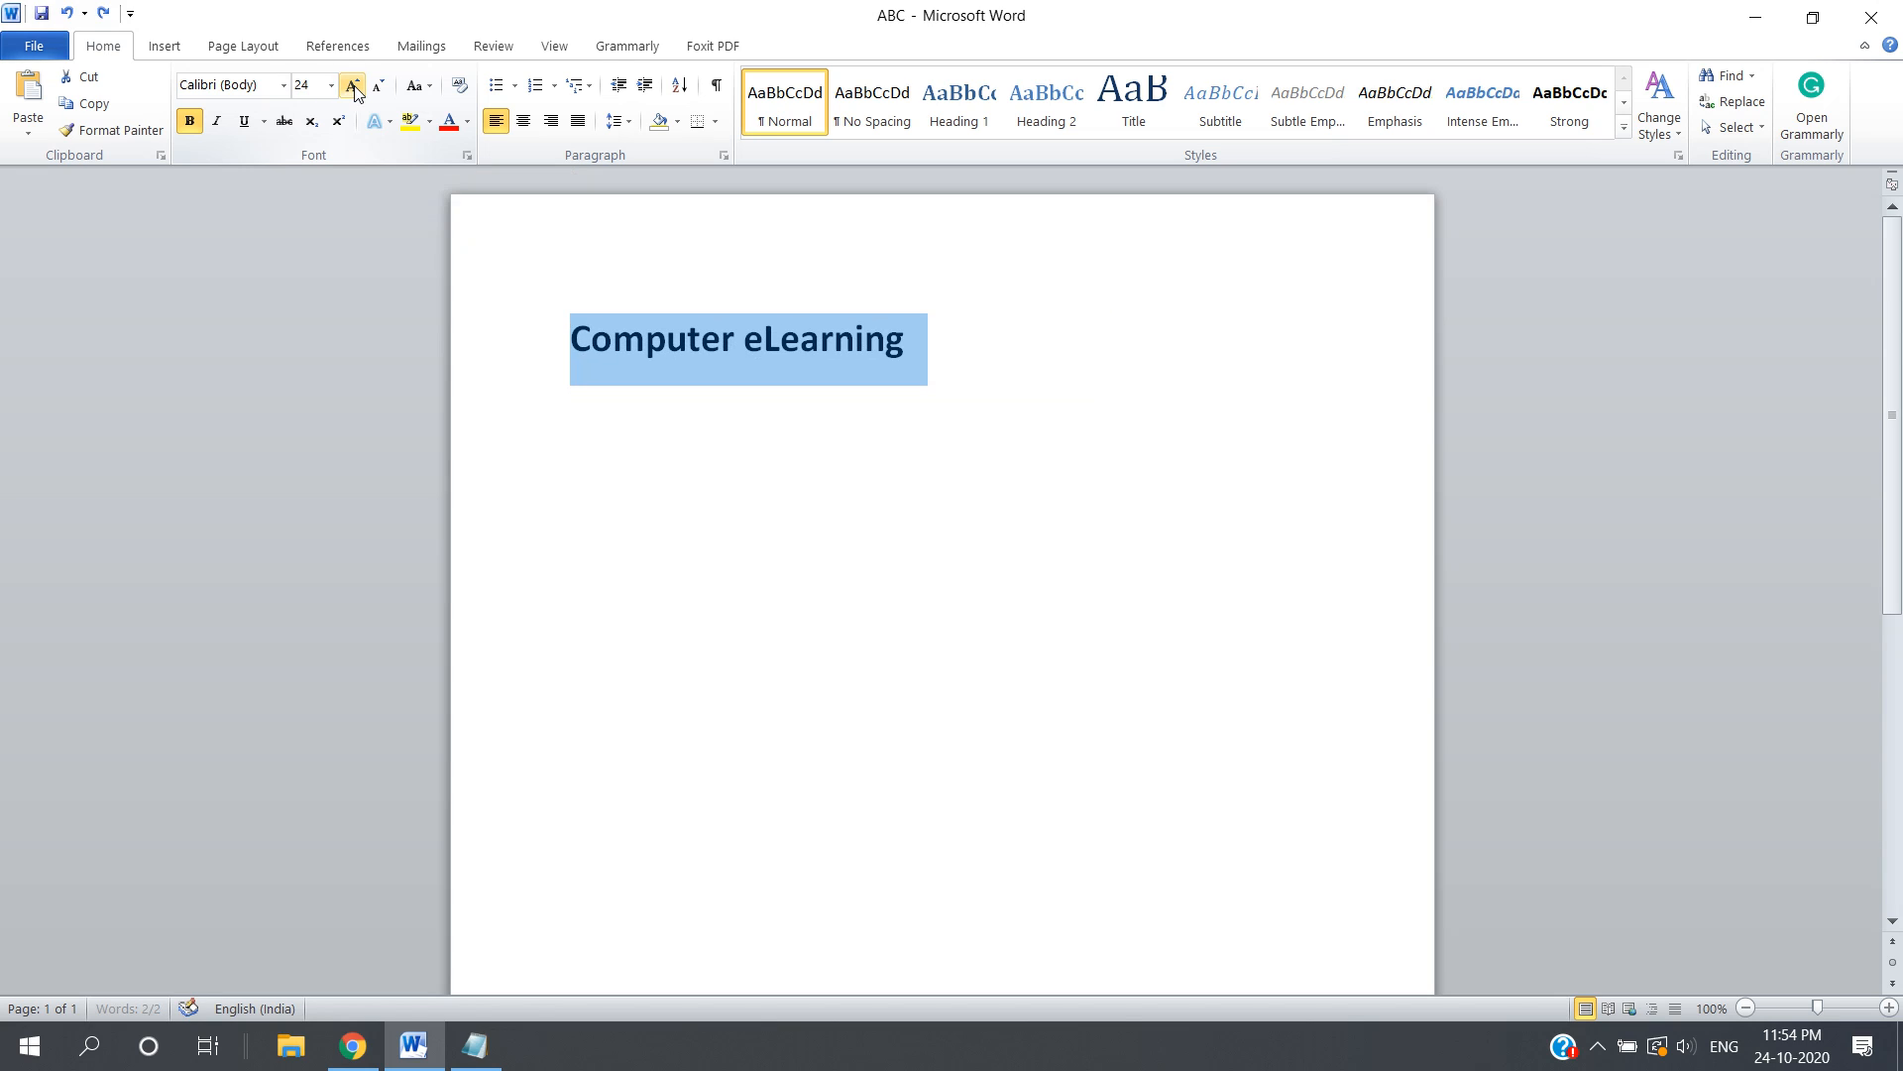
pyautogui.hotkey('ctrl', 'shift', ',')
pyautogui.hotkey('ctrl', 'shift', ',')
pyautogui.hotkey('ctrl', 'shift', ',')
pyautogui.hotkey('ctrl', 'shift', ',')
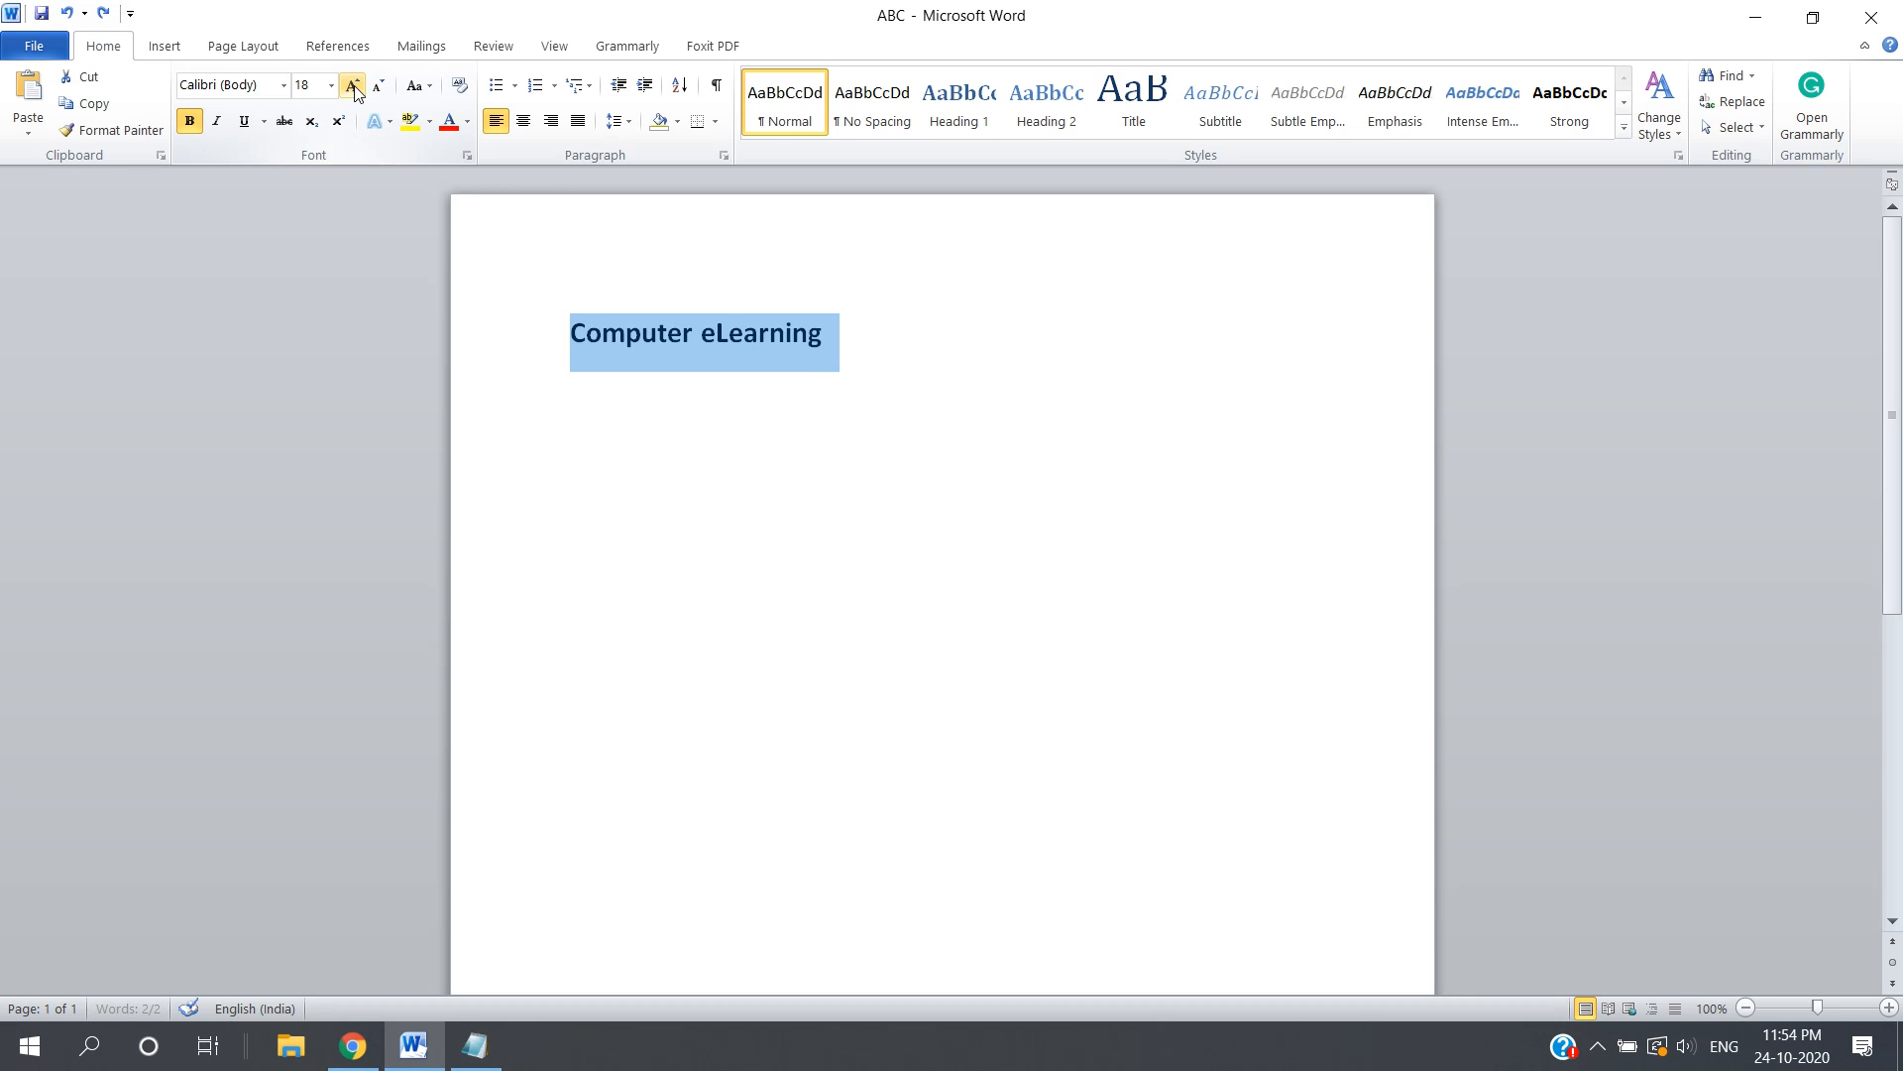
pyautogui.hotkey('ctrl', 'shift', ',')
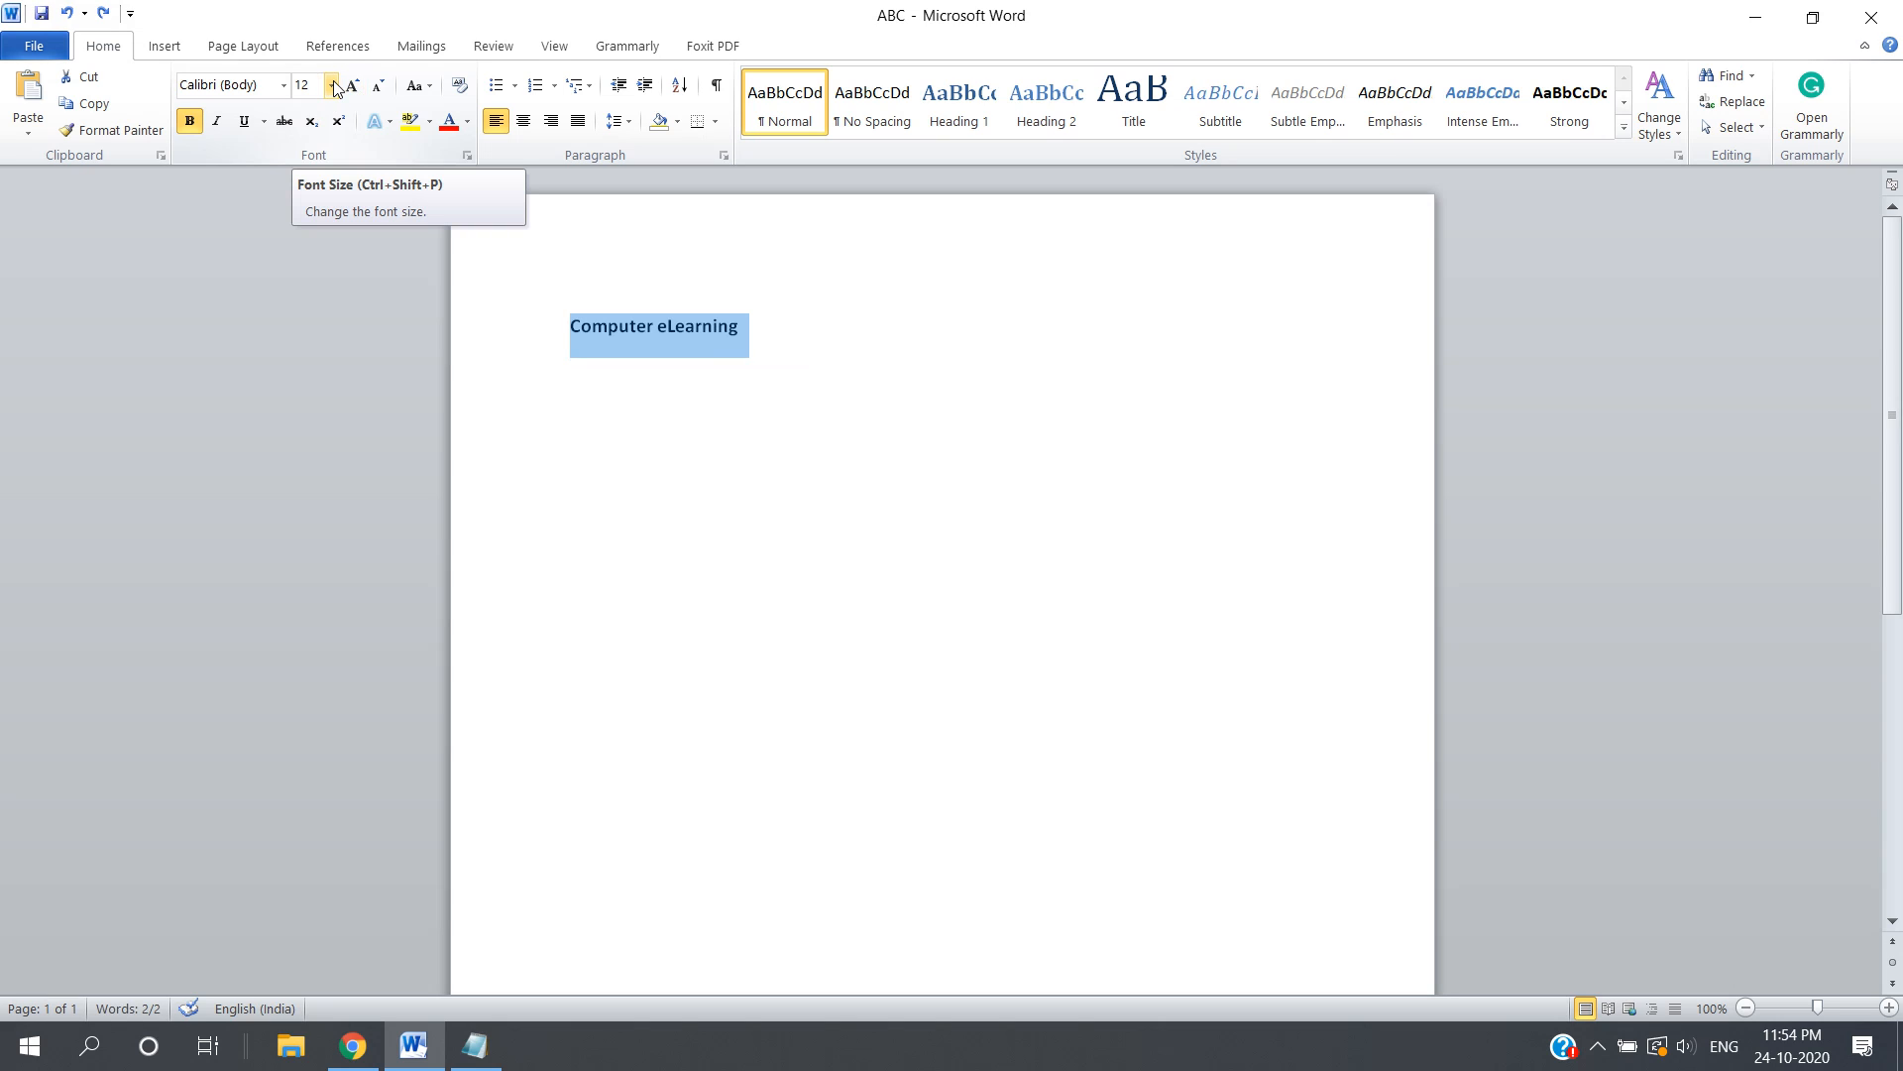
# Set the selected line's font size to the preset 36, and replace it with the custom size 25.
pyautogui.click(332, 87)
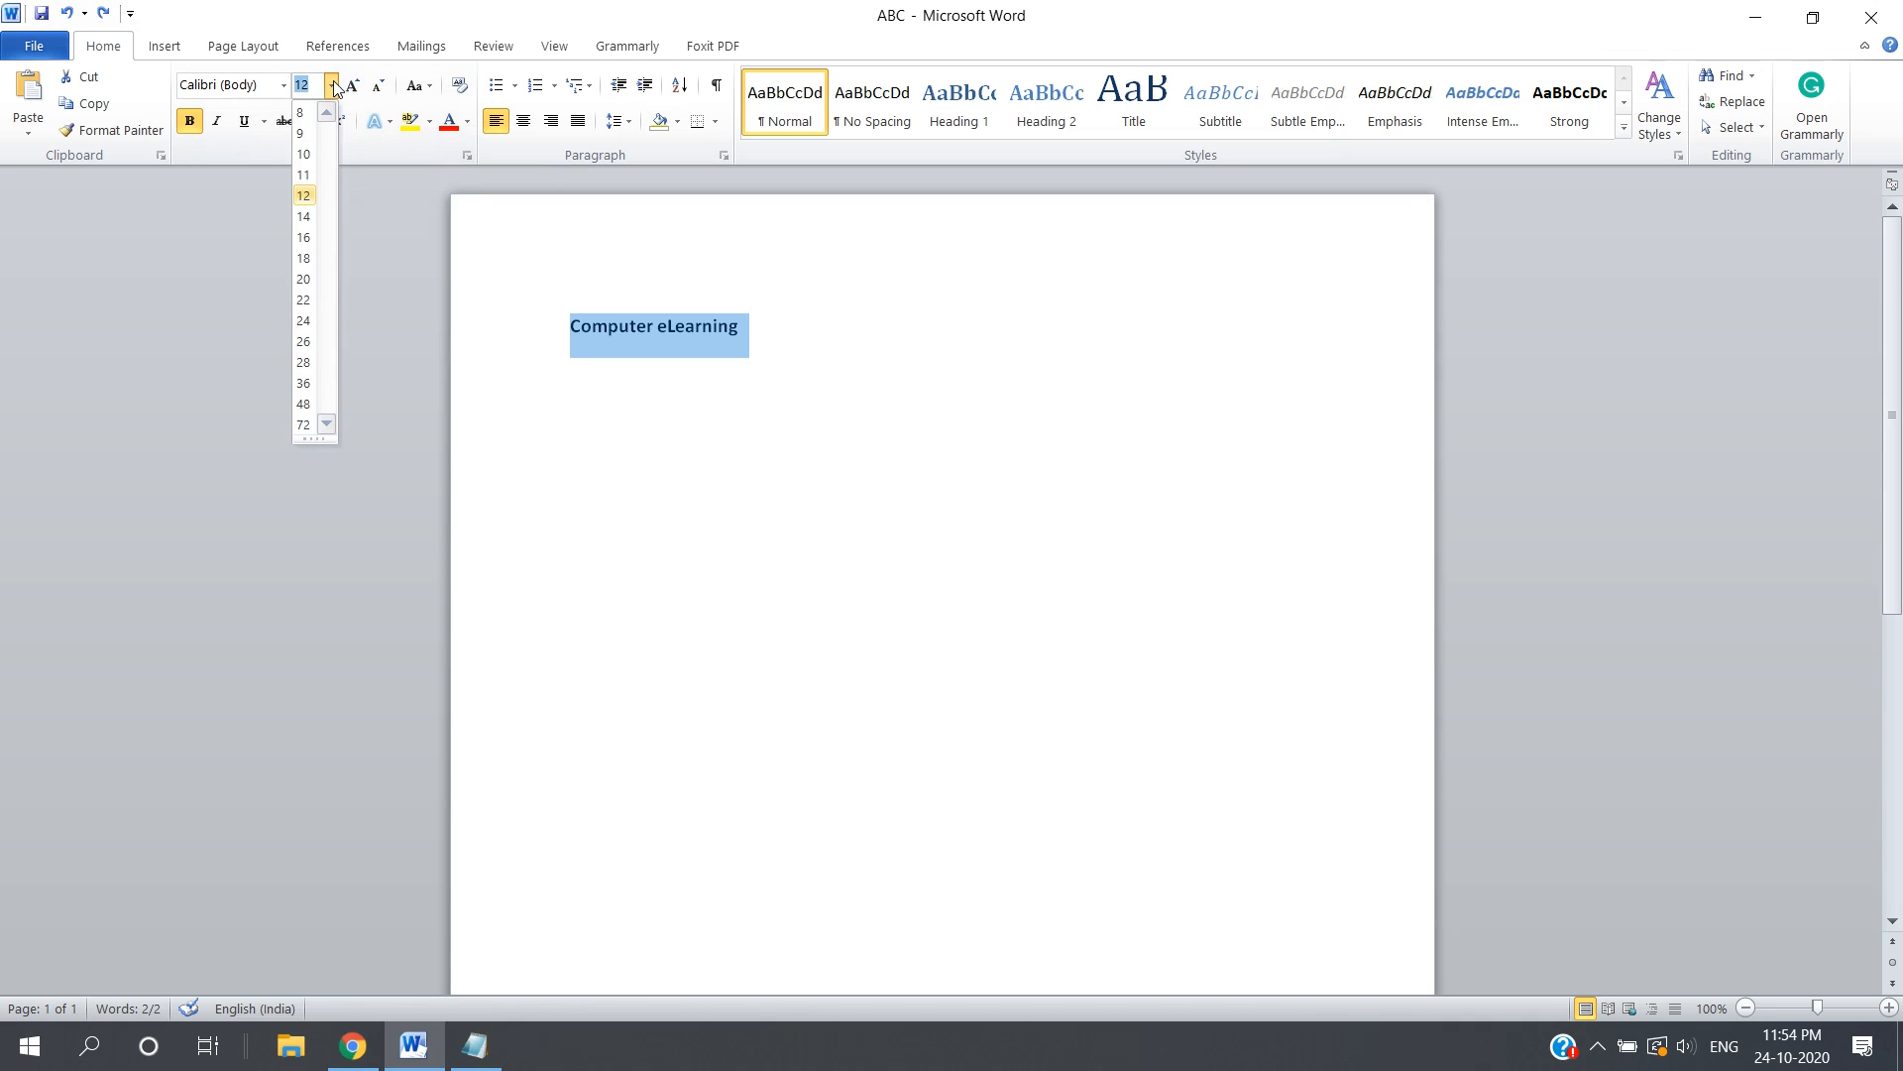
pyautogui.click(306, 384)
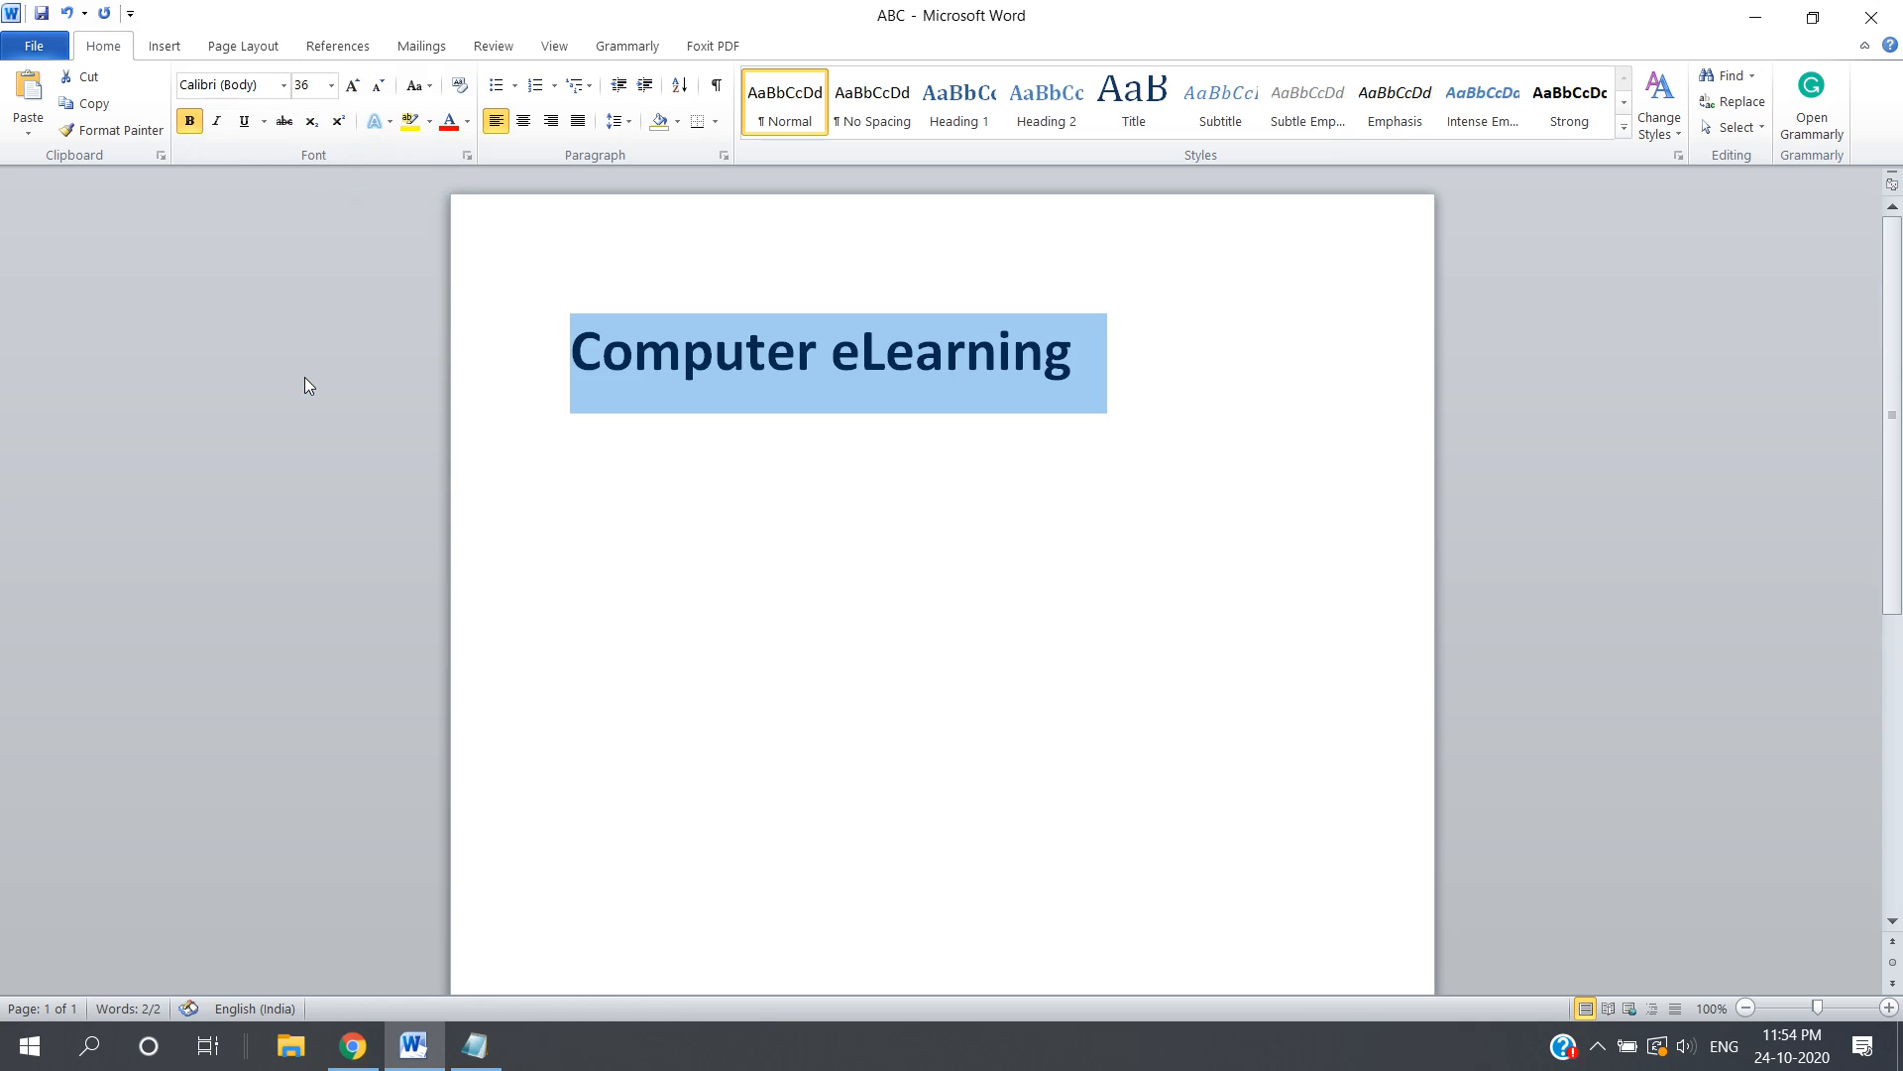
pyautogui.click(314, 84)
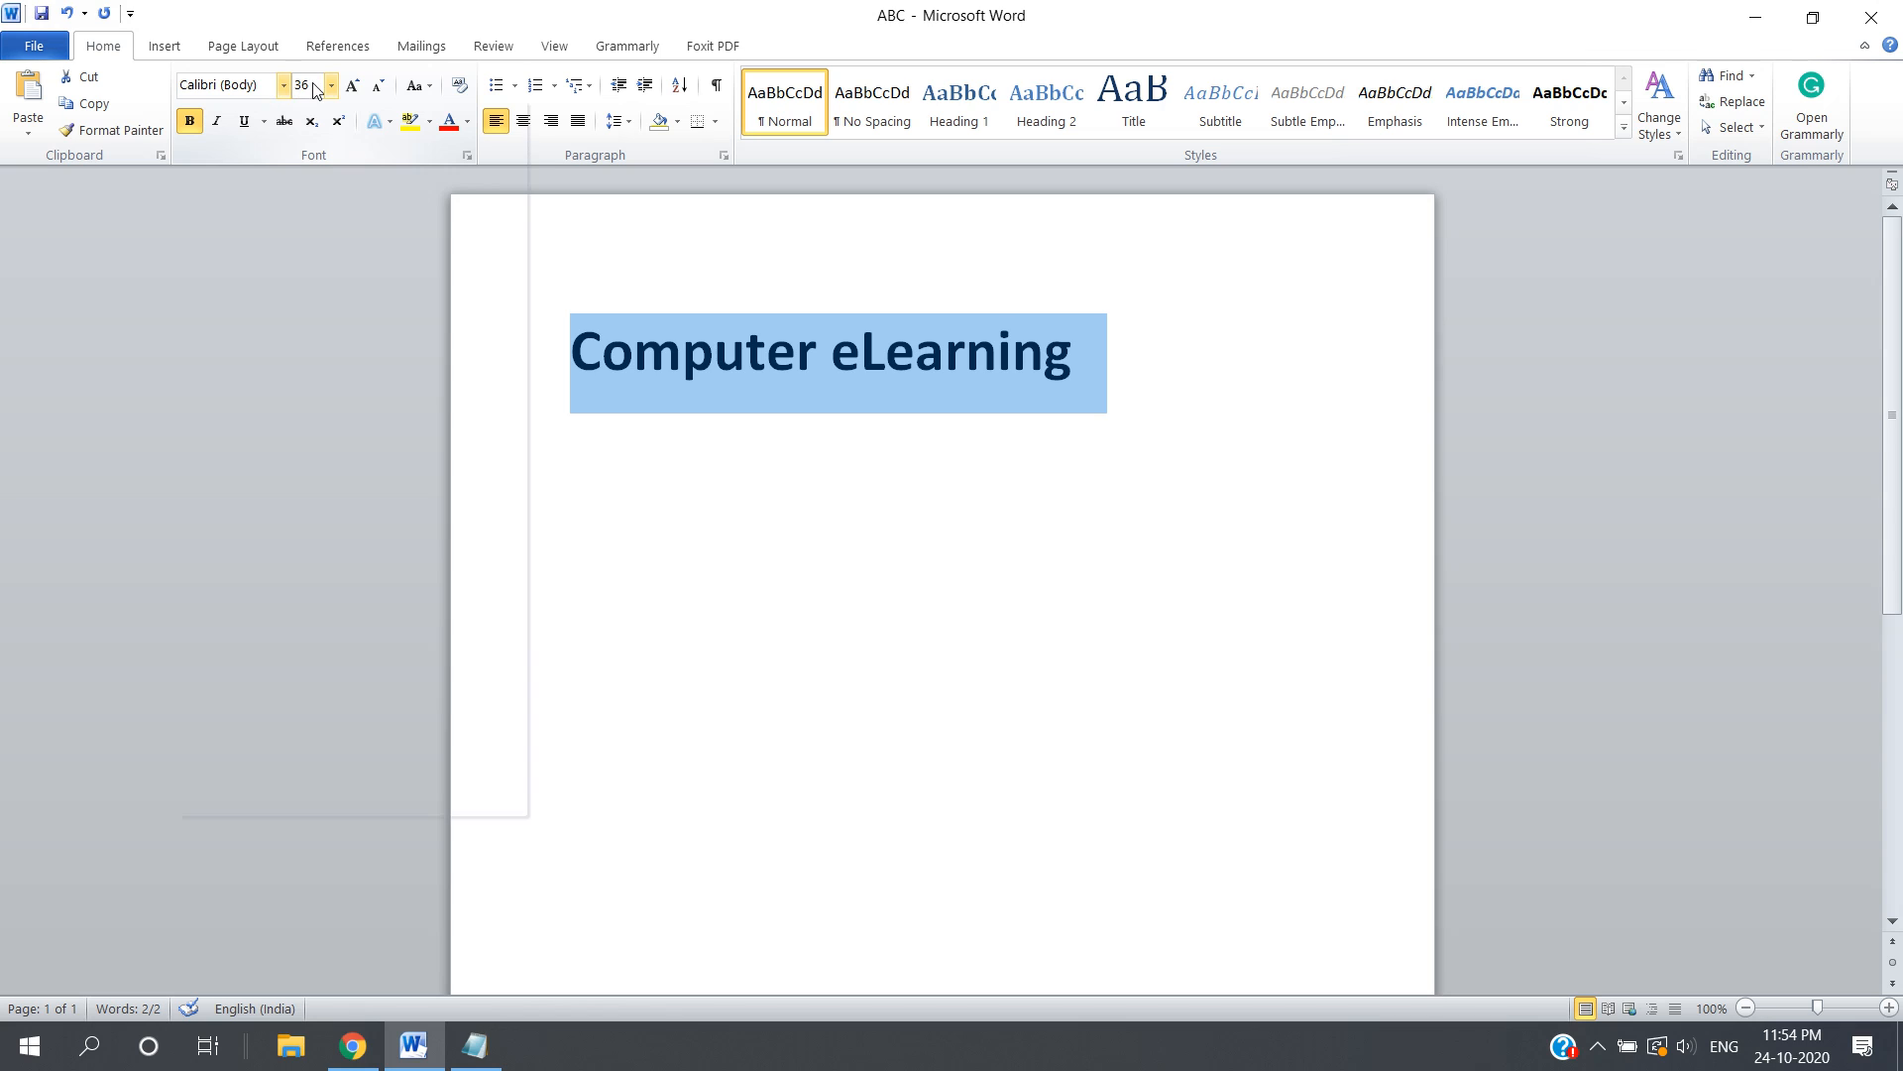
pyautogui.doubleClick(315, 84)
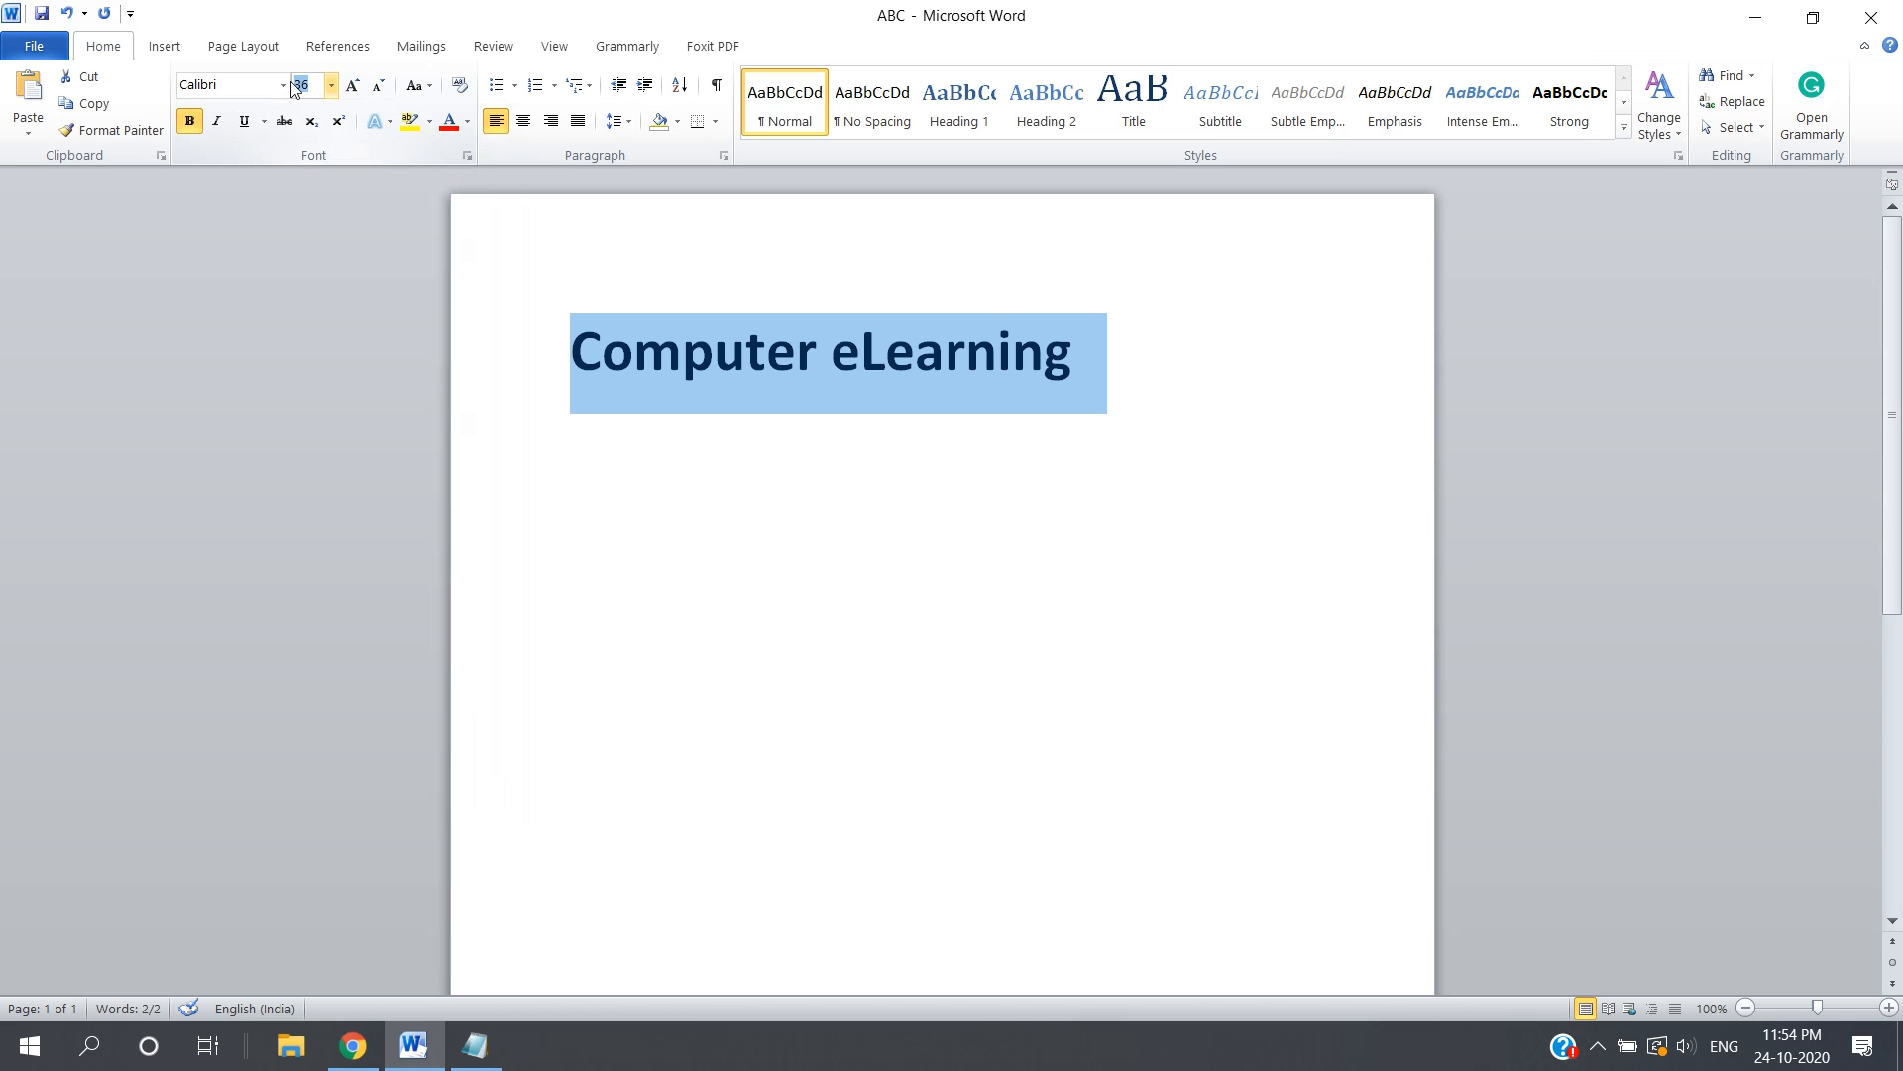
pyautogui.write('25')
pyautogui.press('Return')
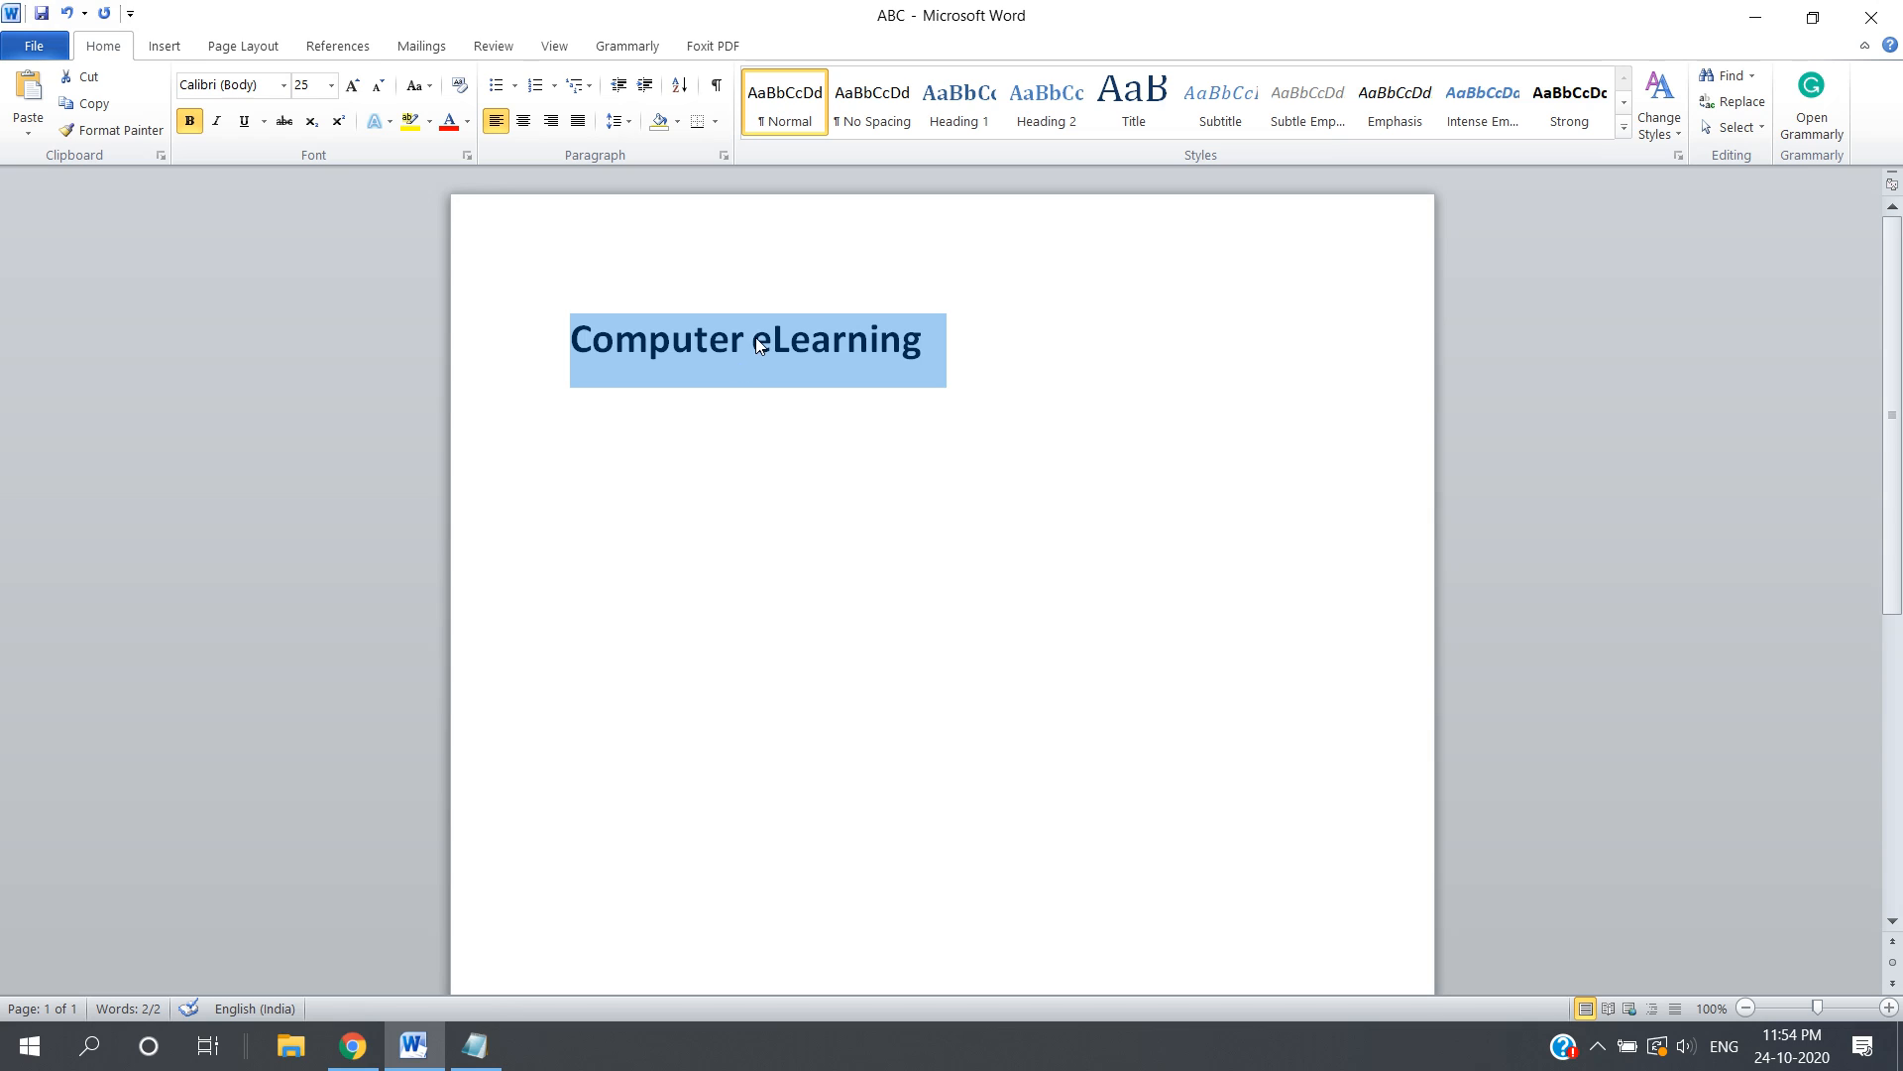
# Remove the bold formatting from the whole "Computer eLearning" line.
pyautogui.doubleClick(687, 342)
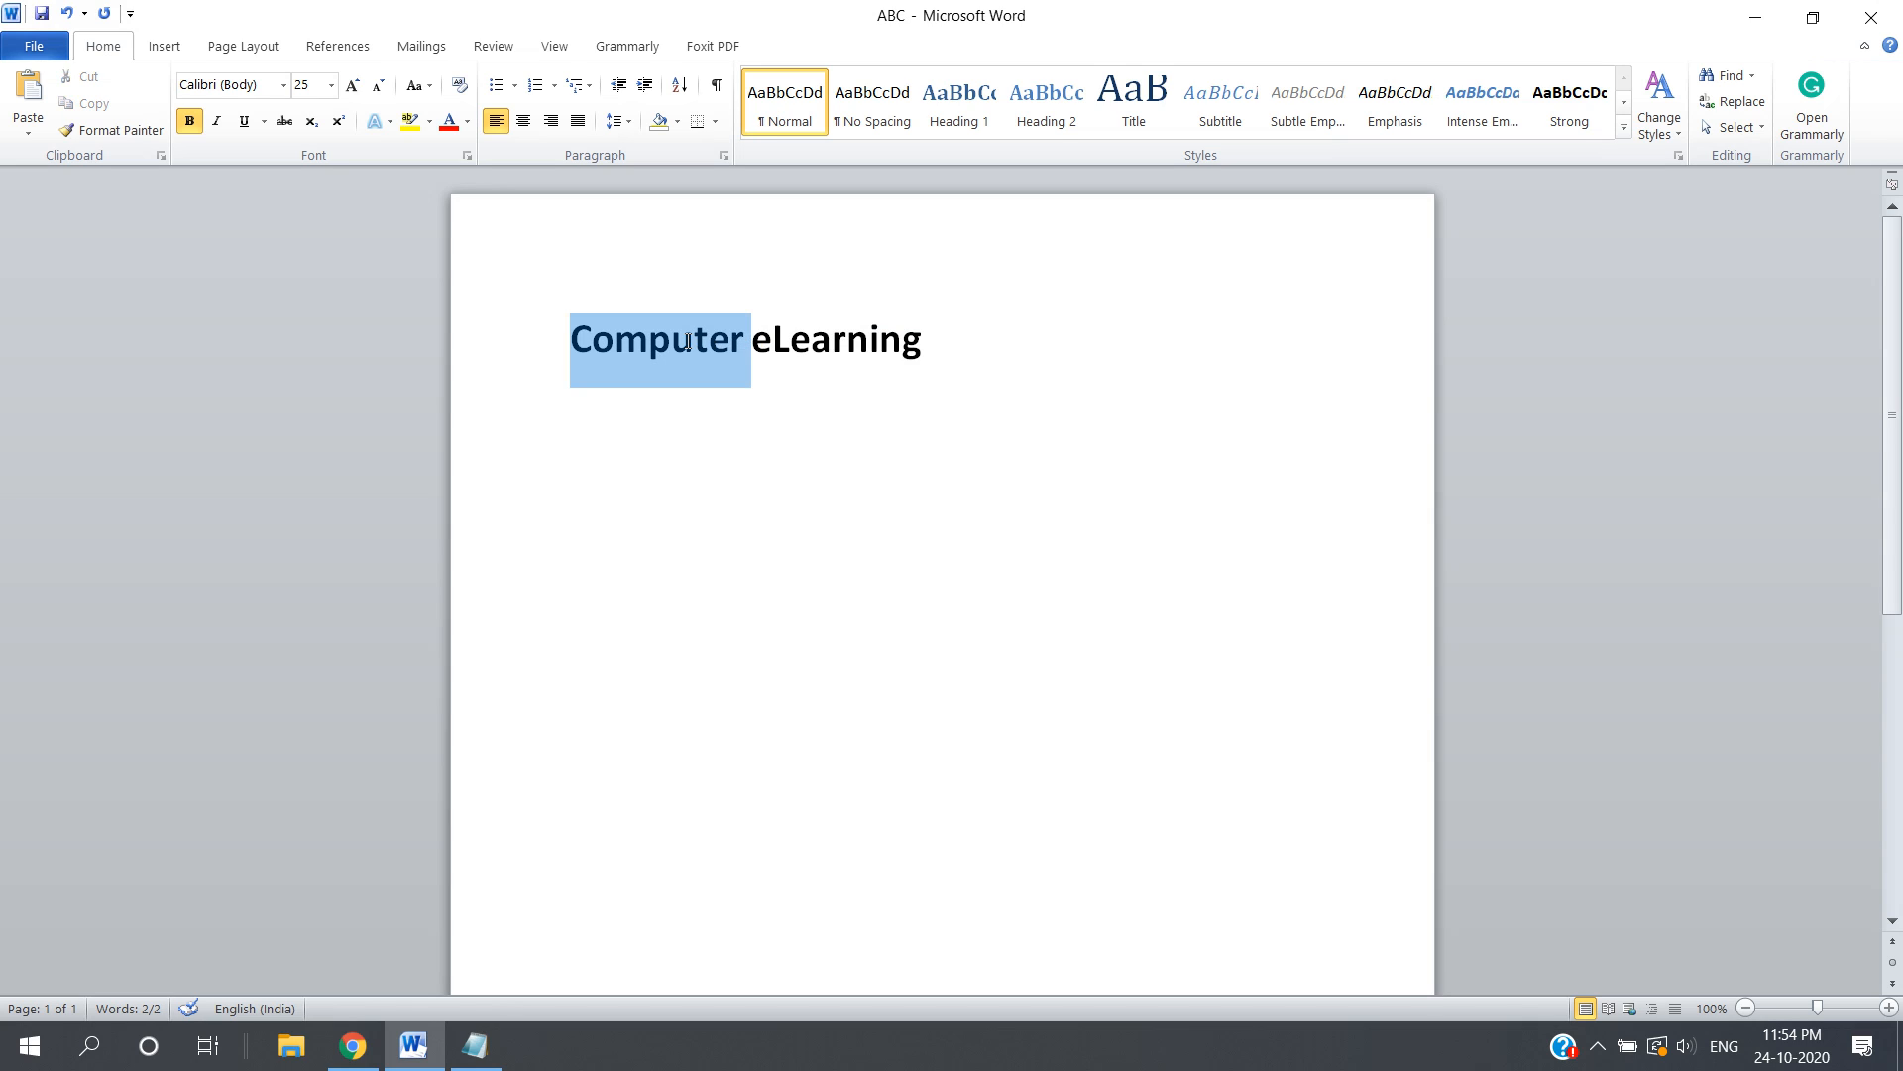
pyautogui.tripleClick(686, 341)
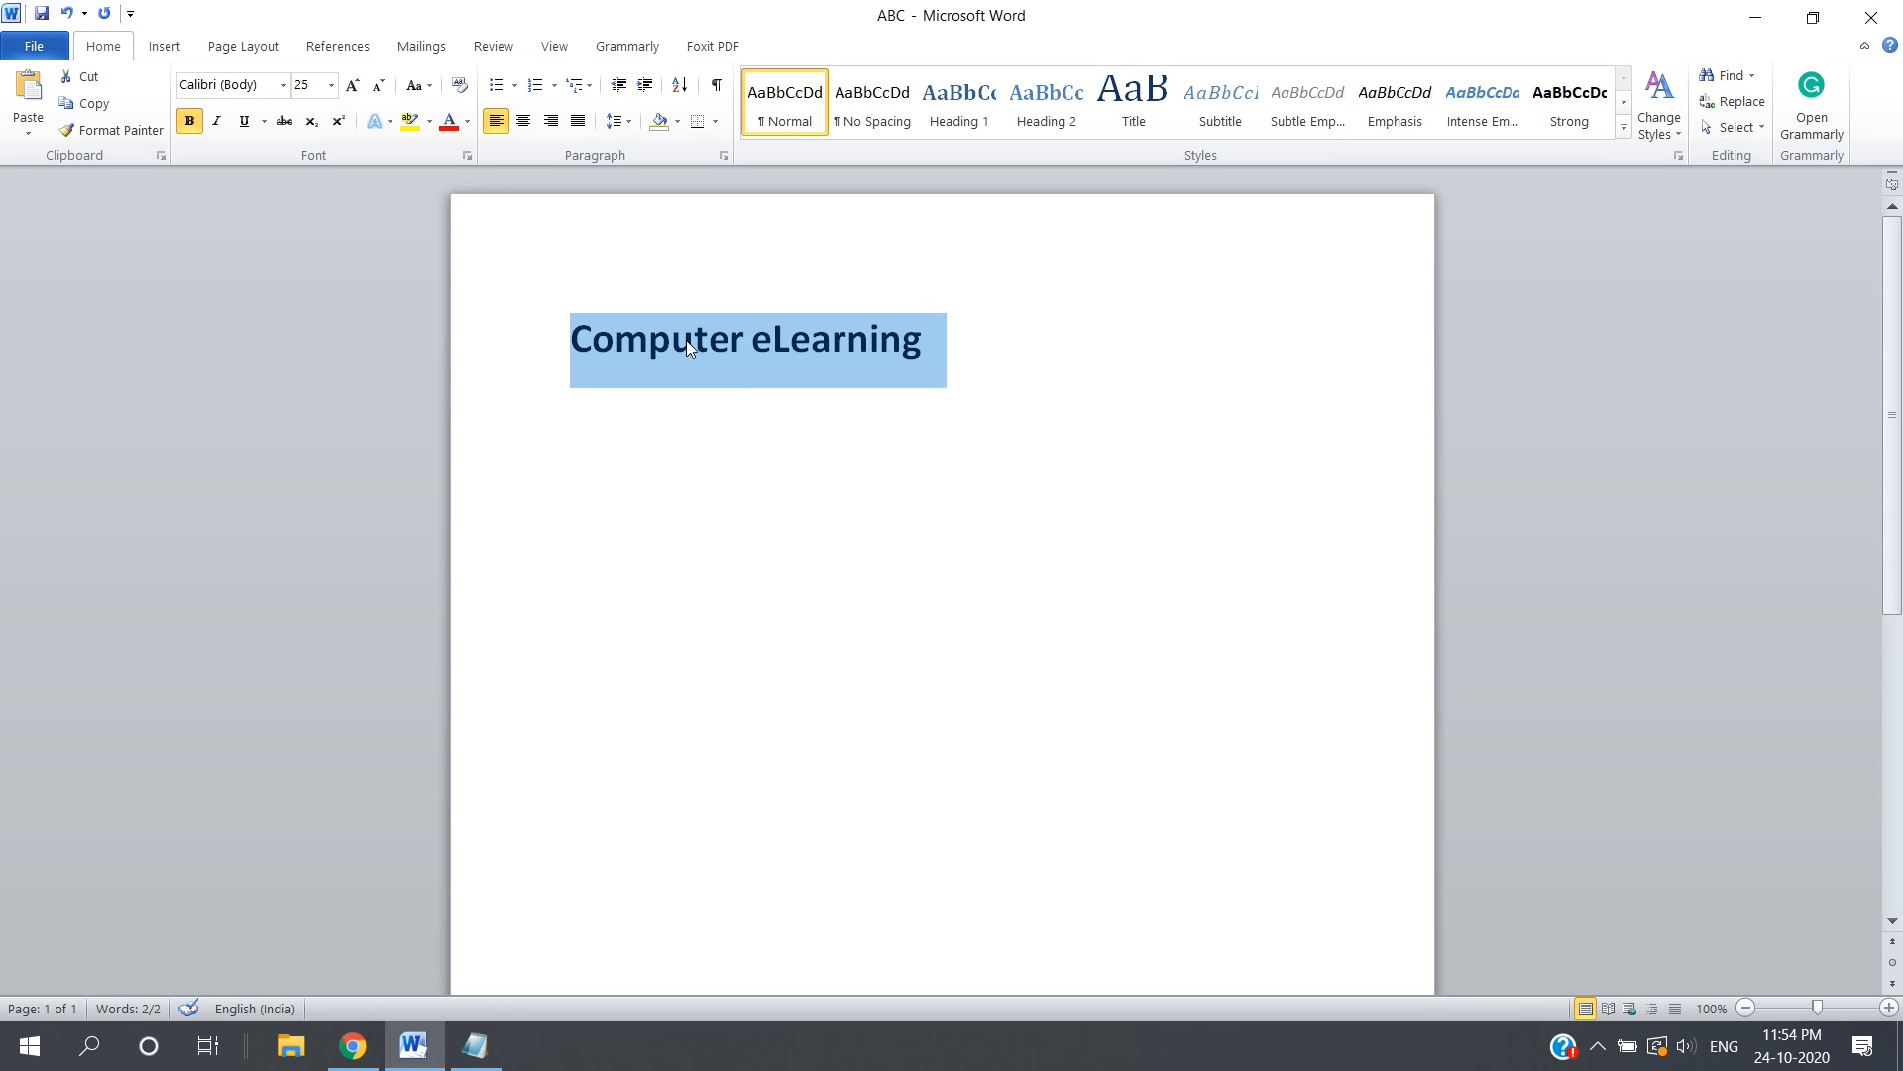
pyautogui.hotkey('ctrl', 'b')
pyautogui.click(788, 342)
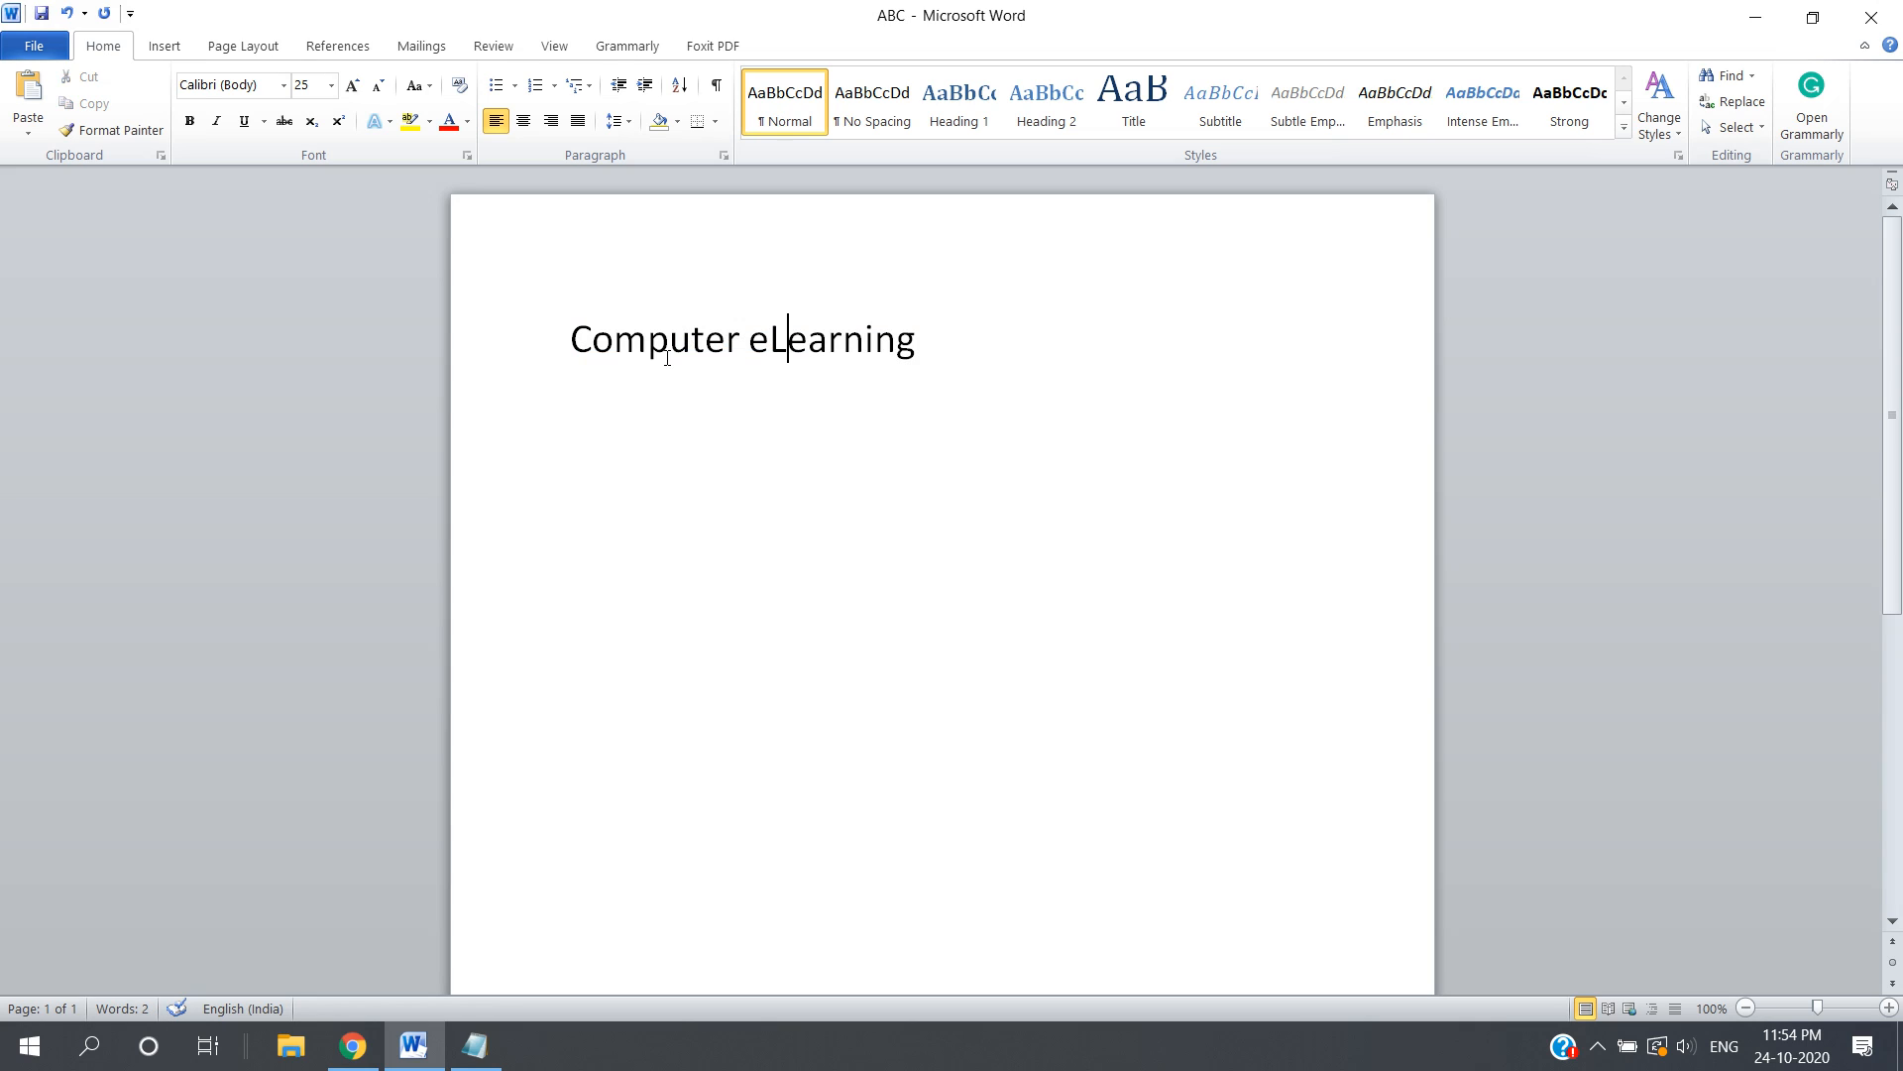
# Switch bold and italic on and off again, one after the other, for the whole "Computer eLearning" line.
pyautogui.tripleClick(626, 334)
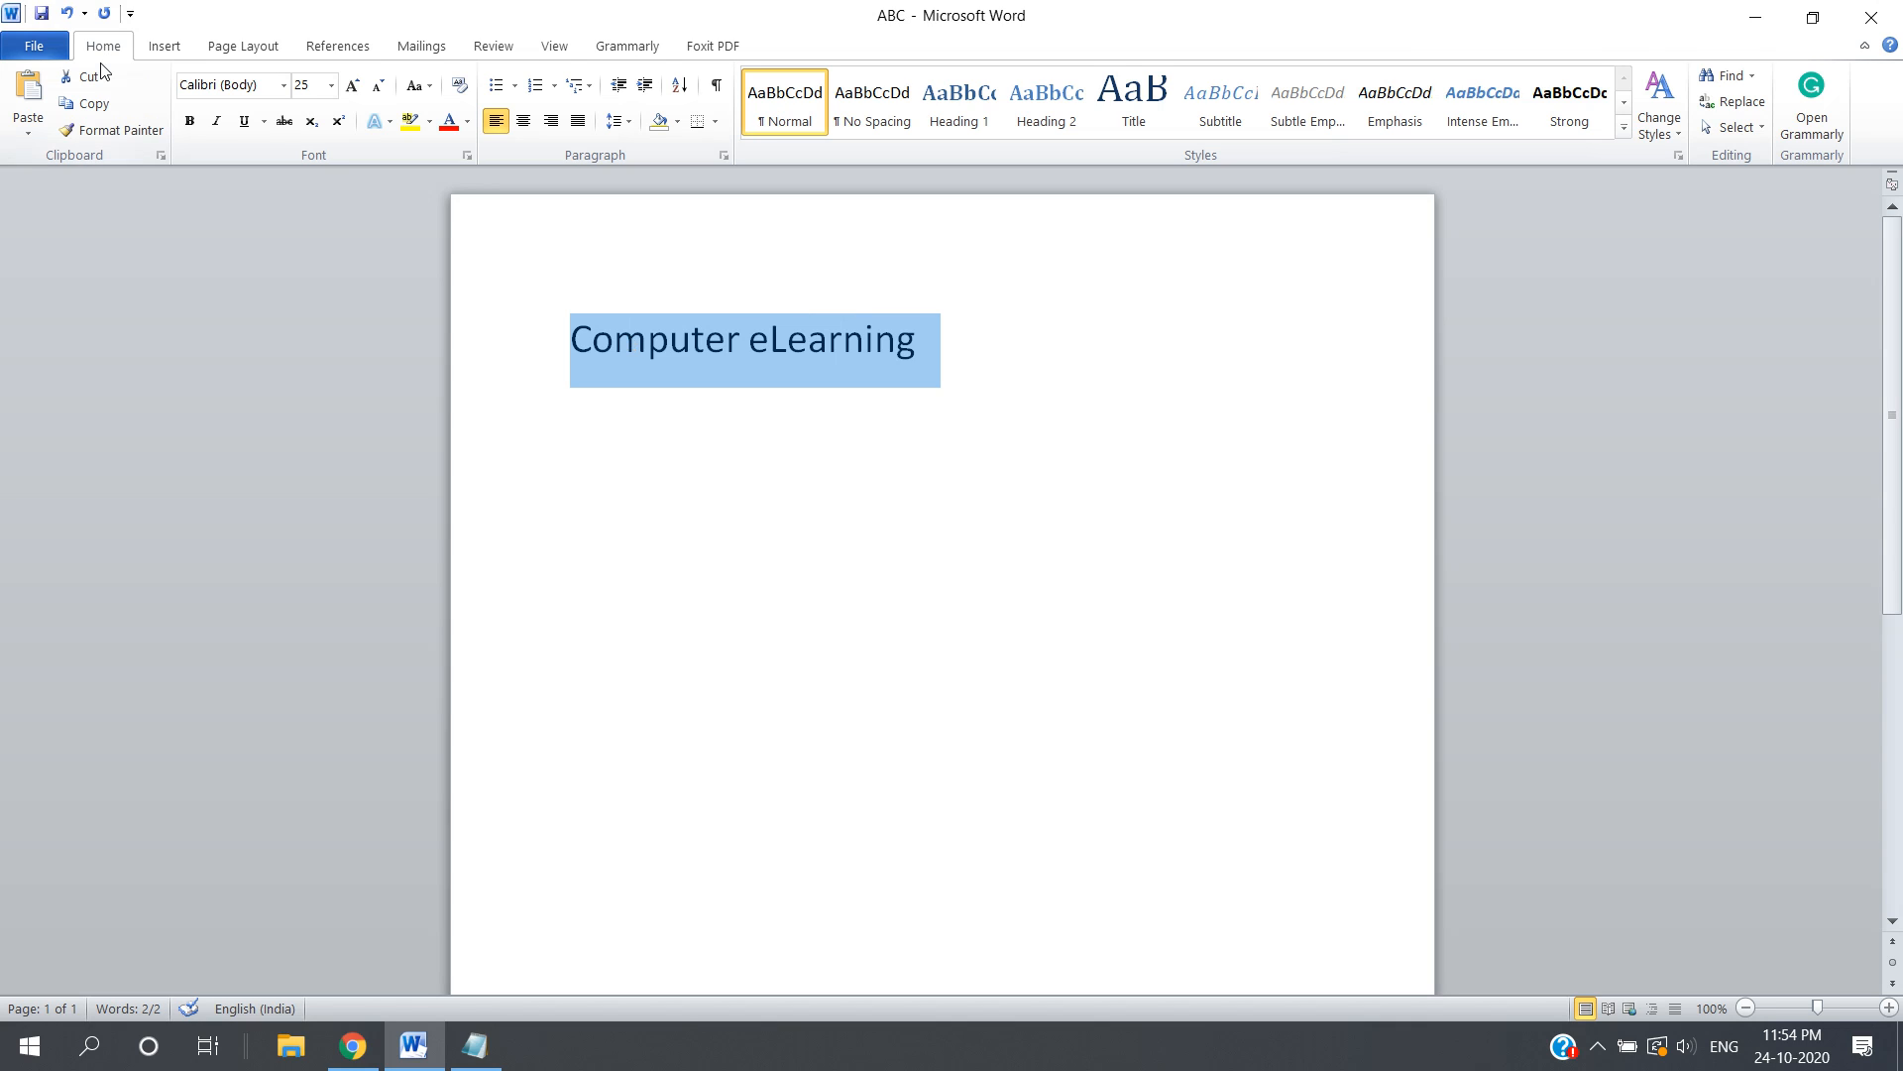
pyautogui.click(197, 123)
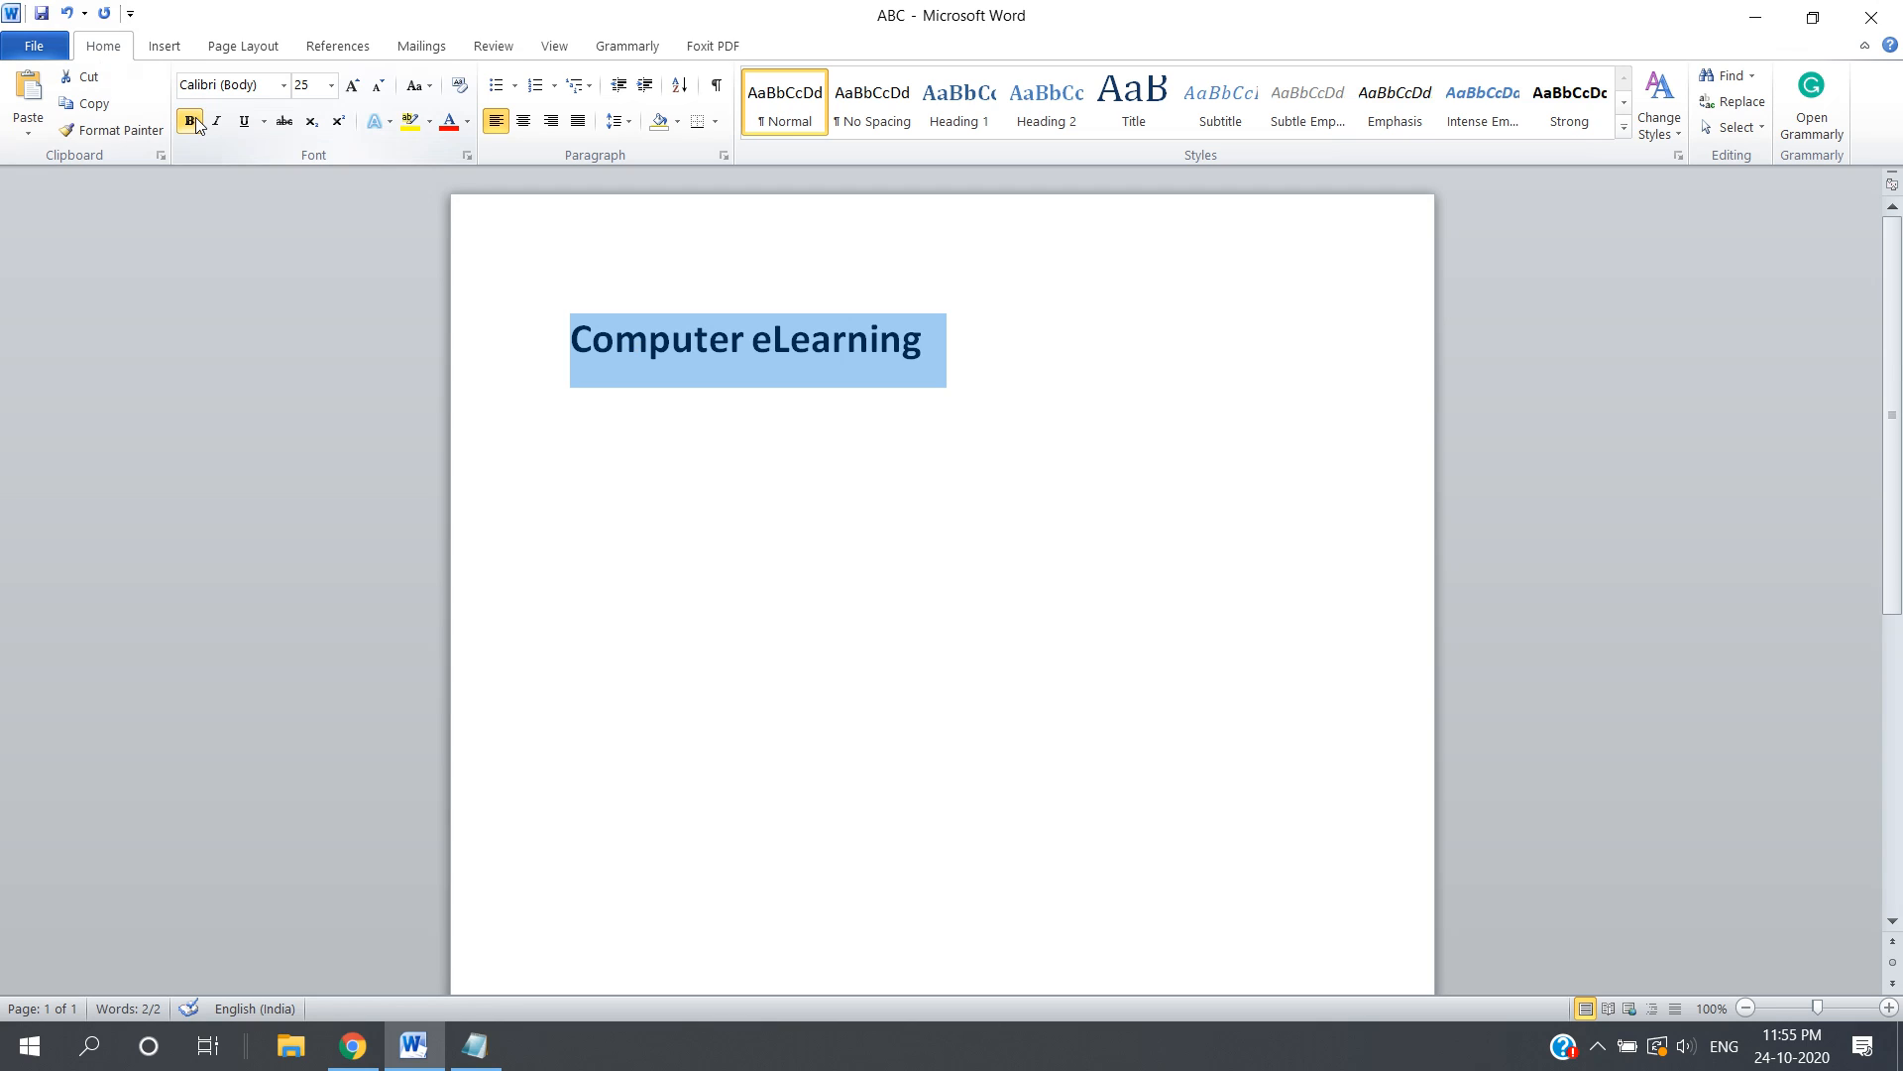
pyautogui.click(198, 122)
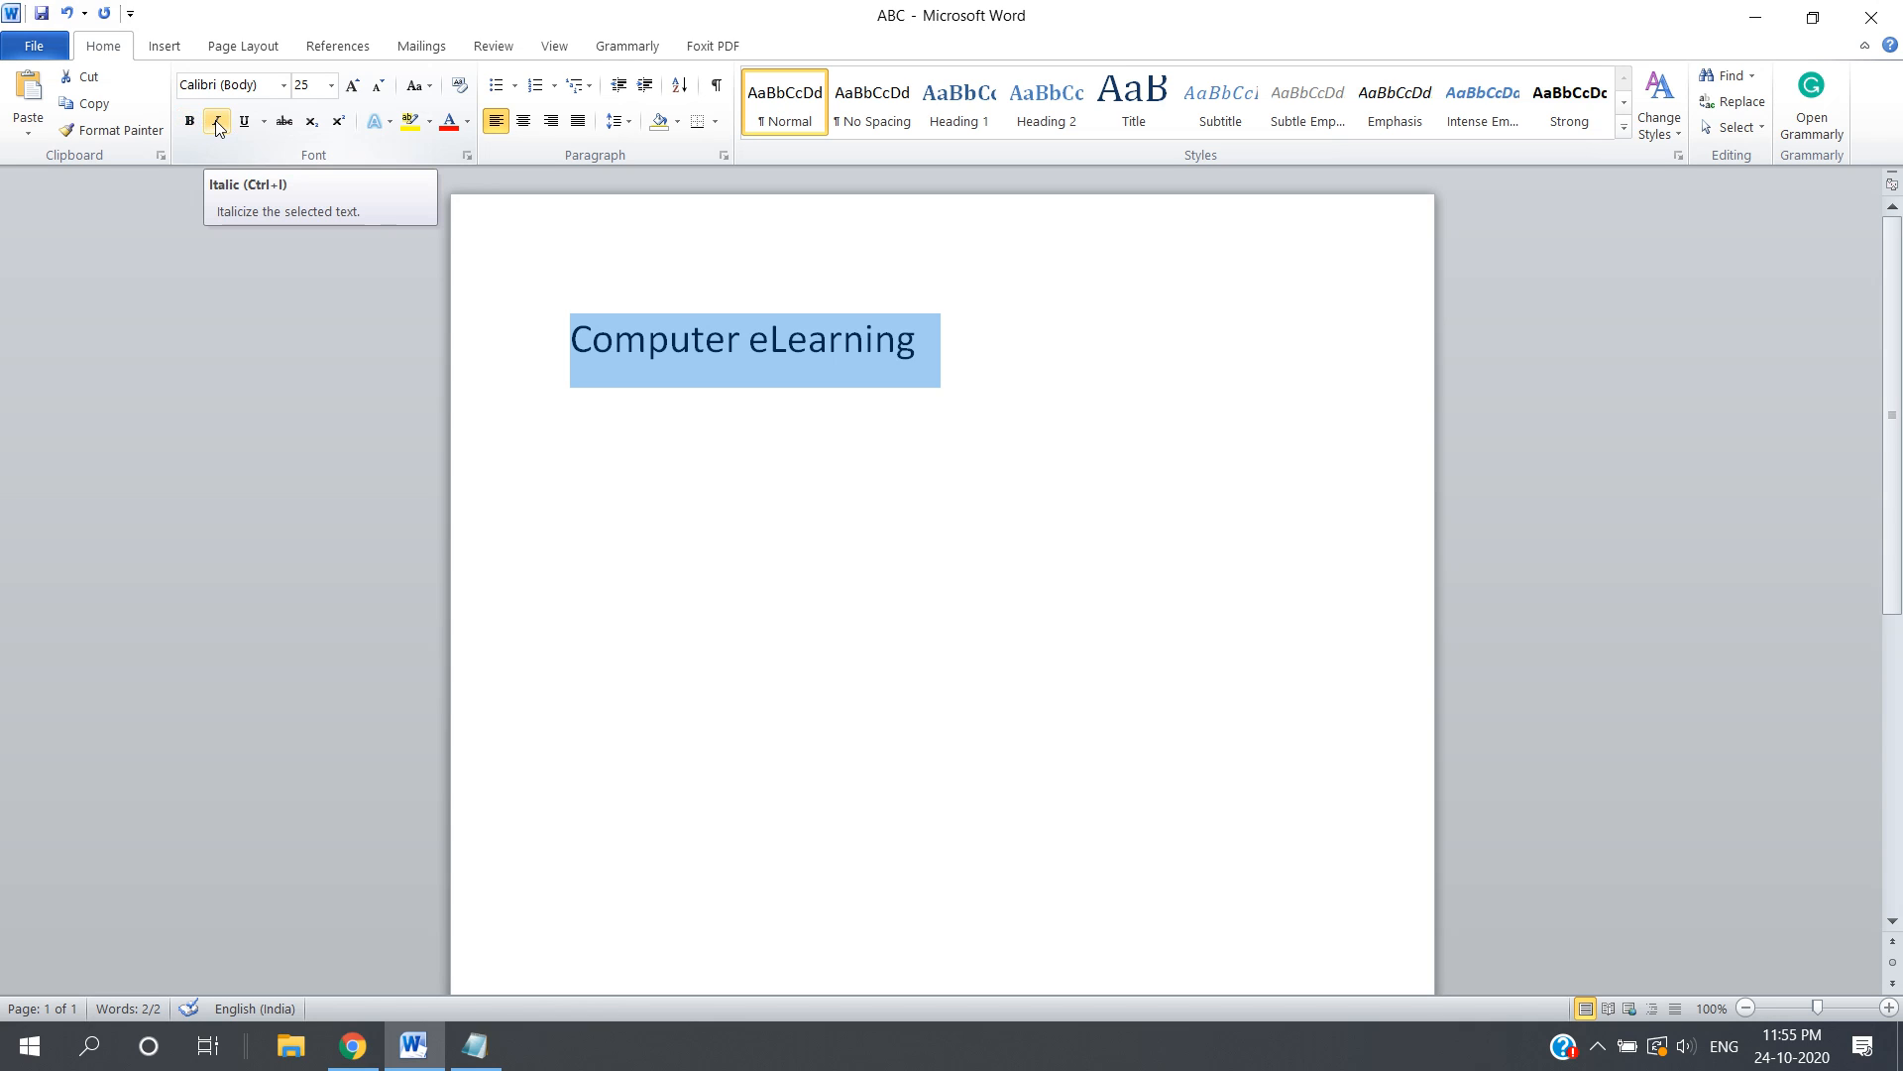
pyautogui.click(218, 123)
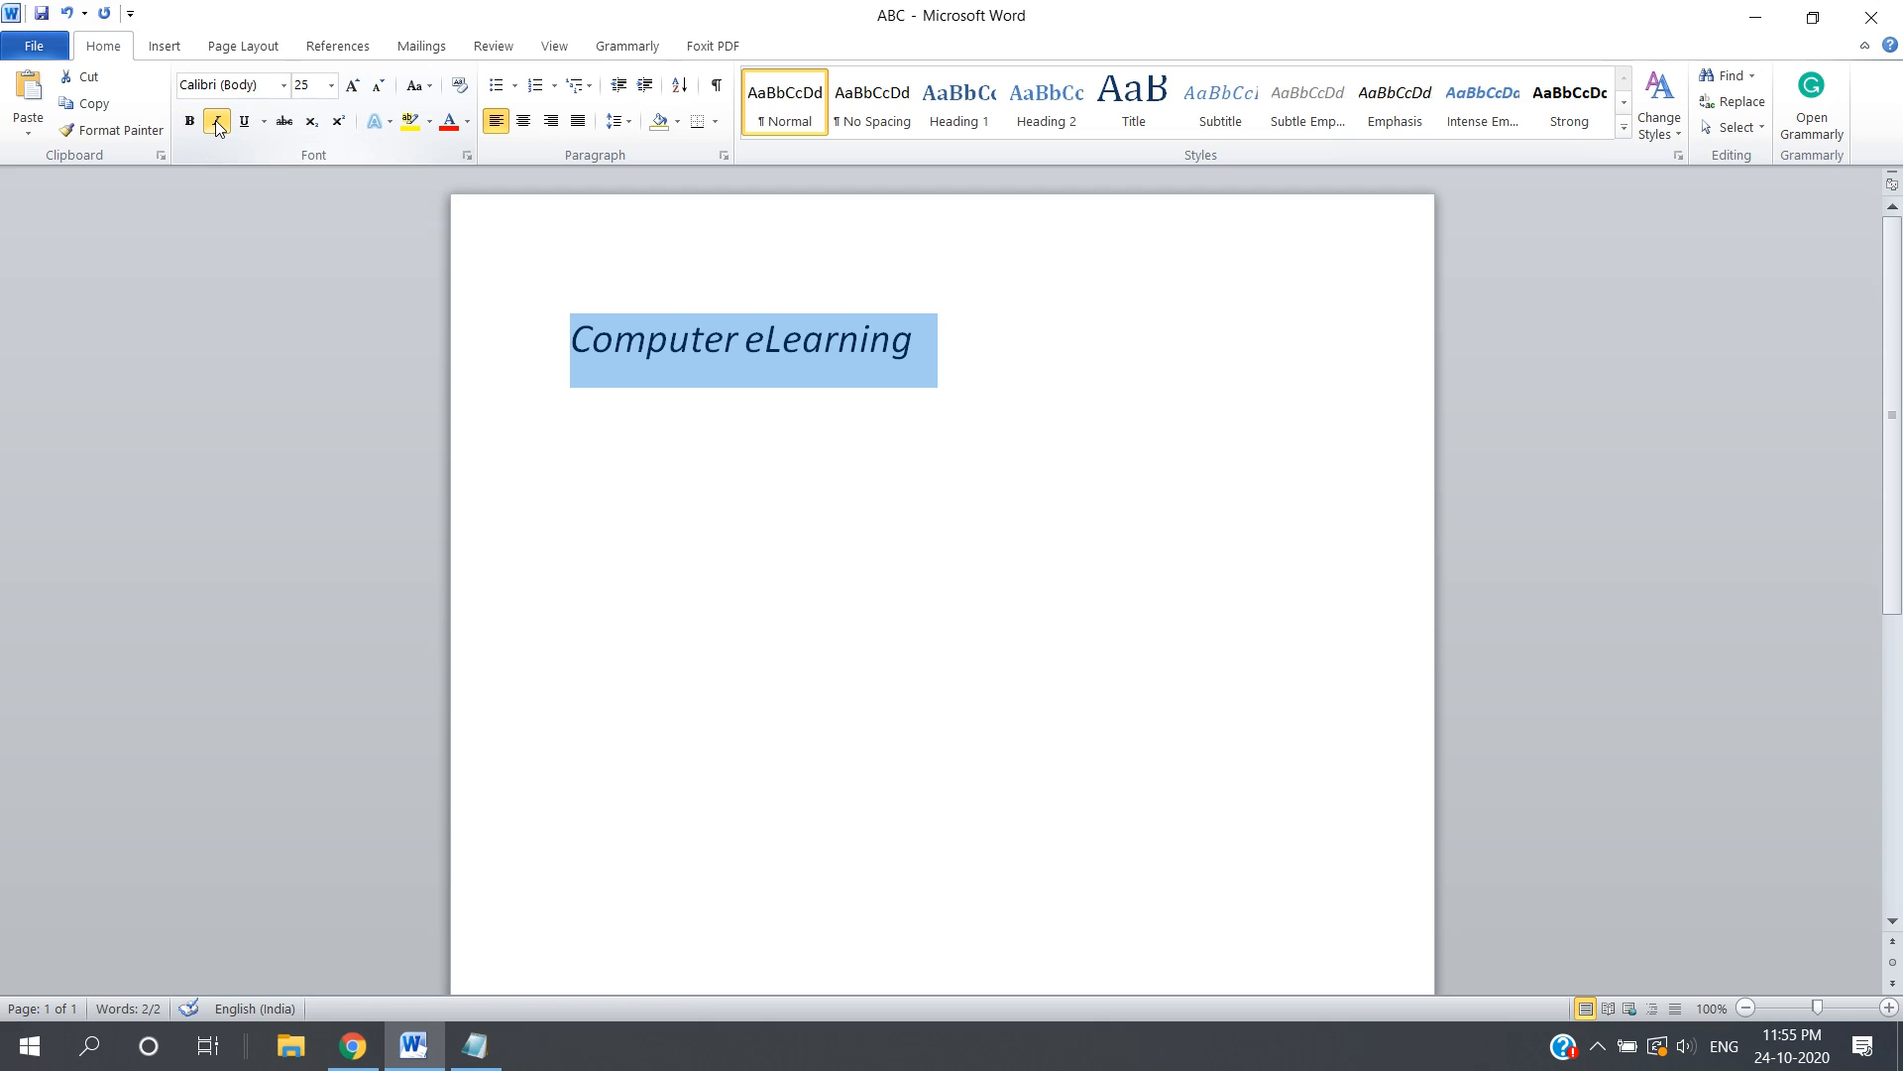
pyautogui.click(218, 123)
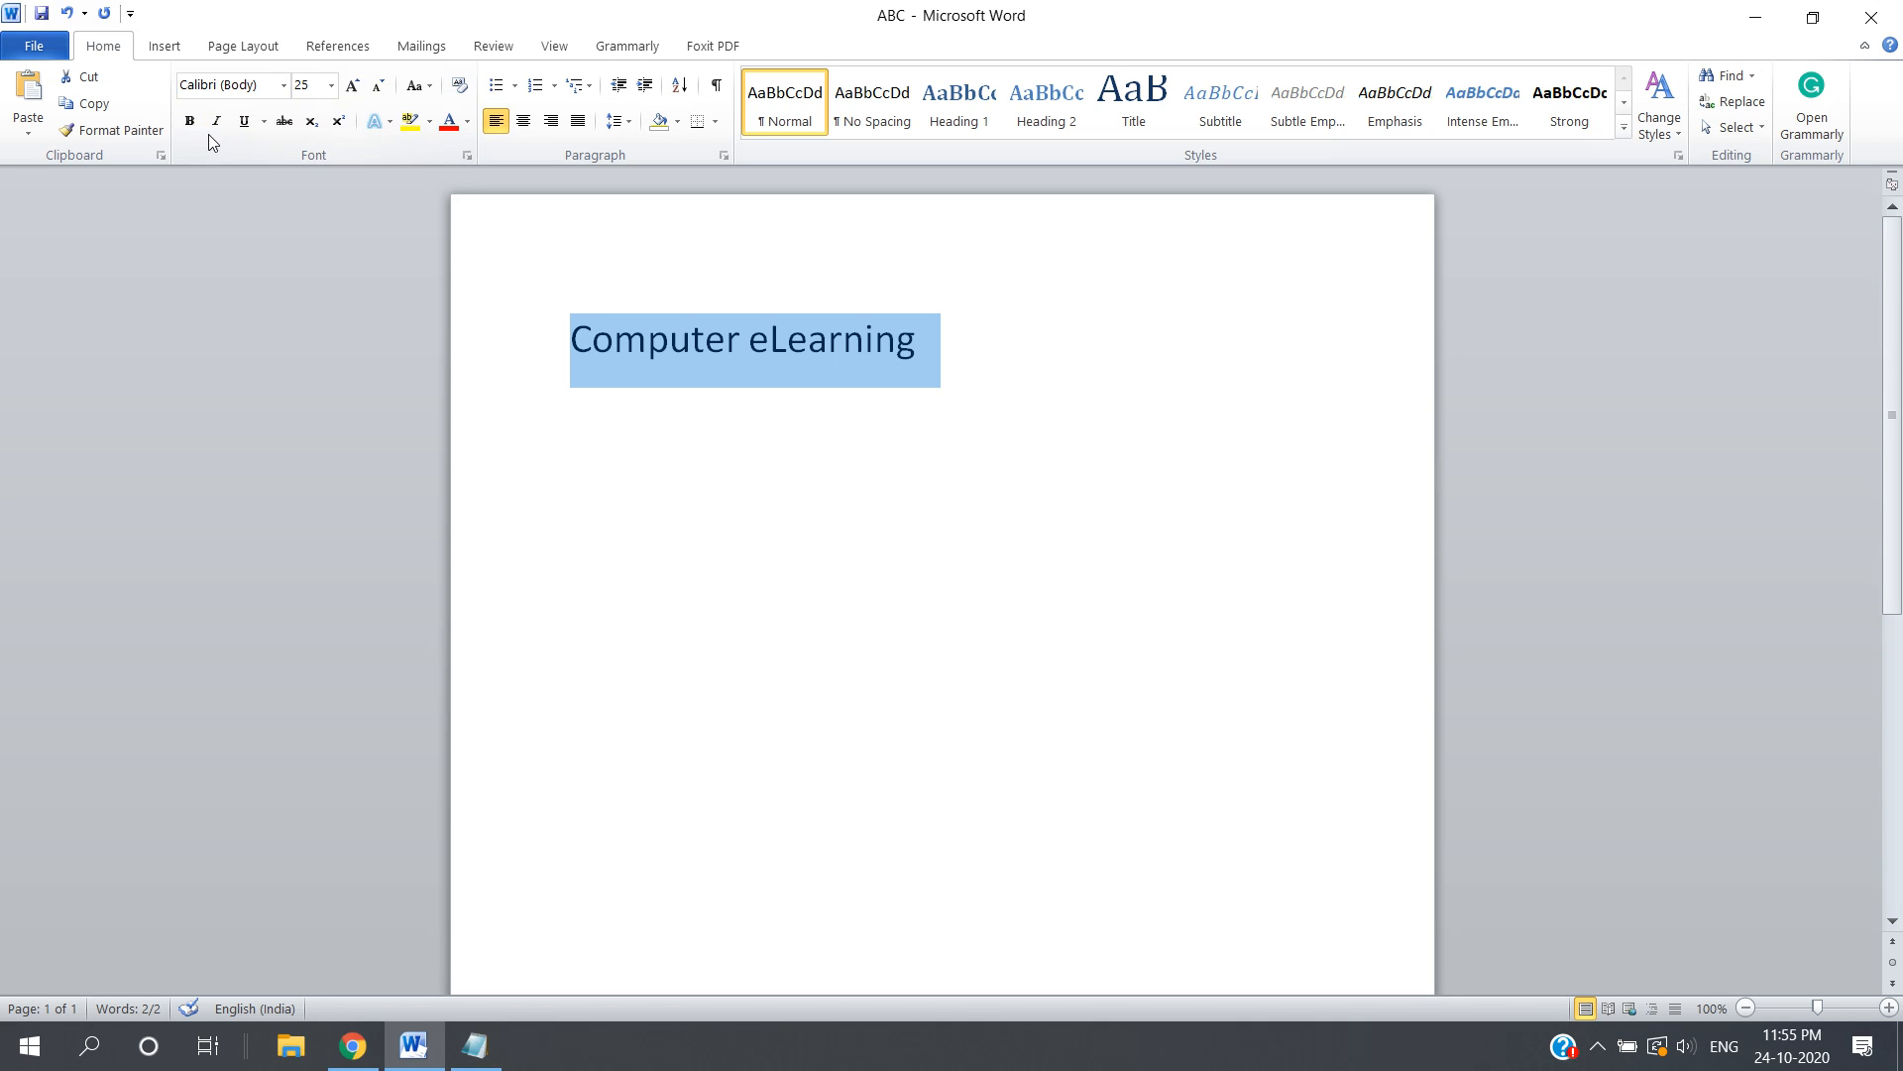
# Apply bold to the "Computer eLearning" line, and underline it and remove the underline again.
pyautogui.click(193, 123)
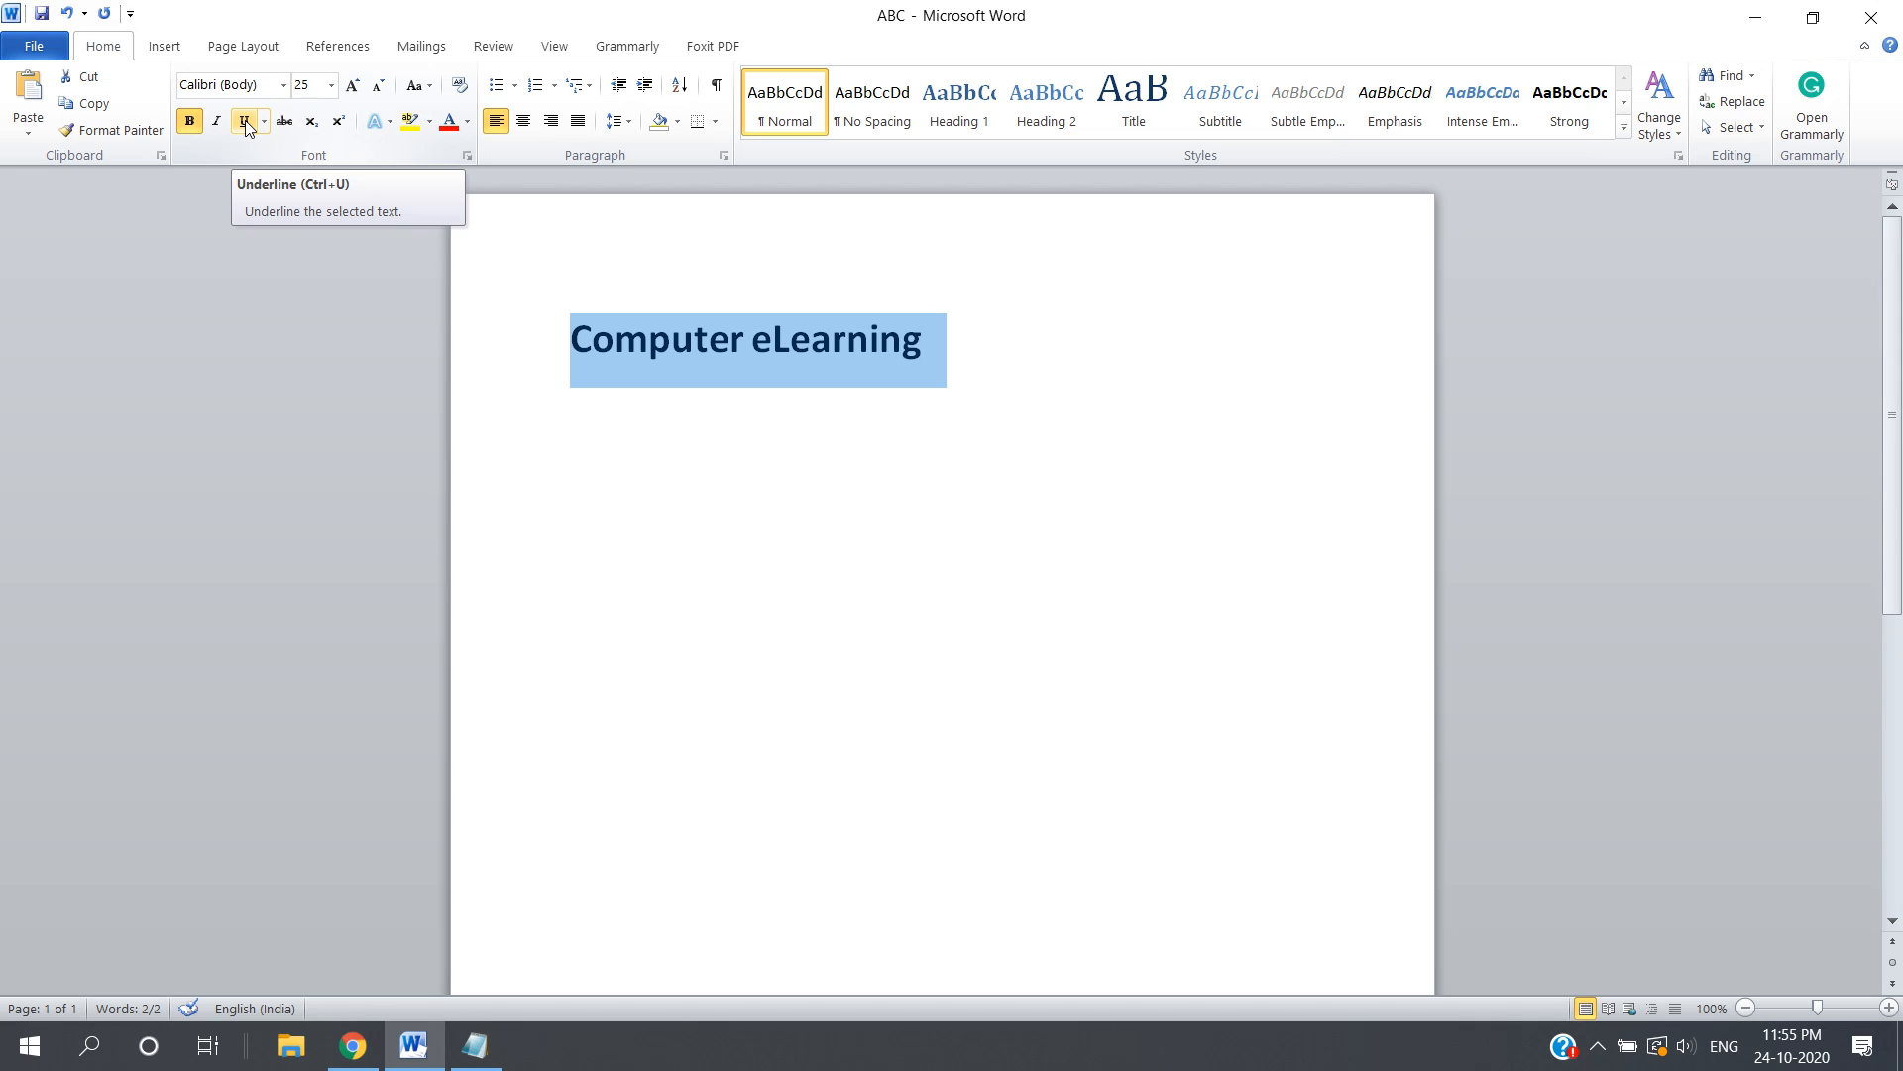
pyautogui.click(245, 122)
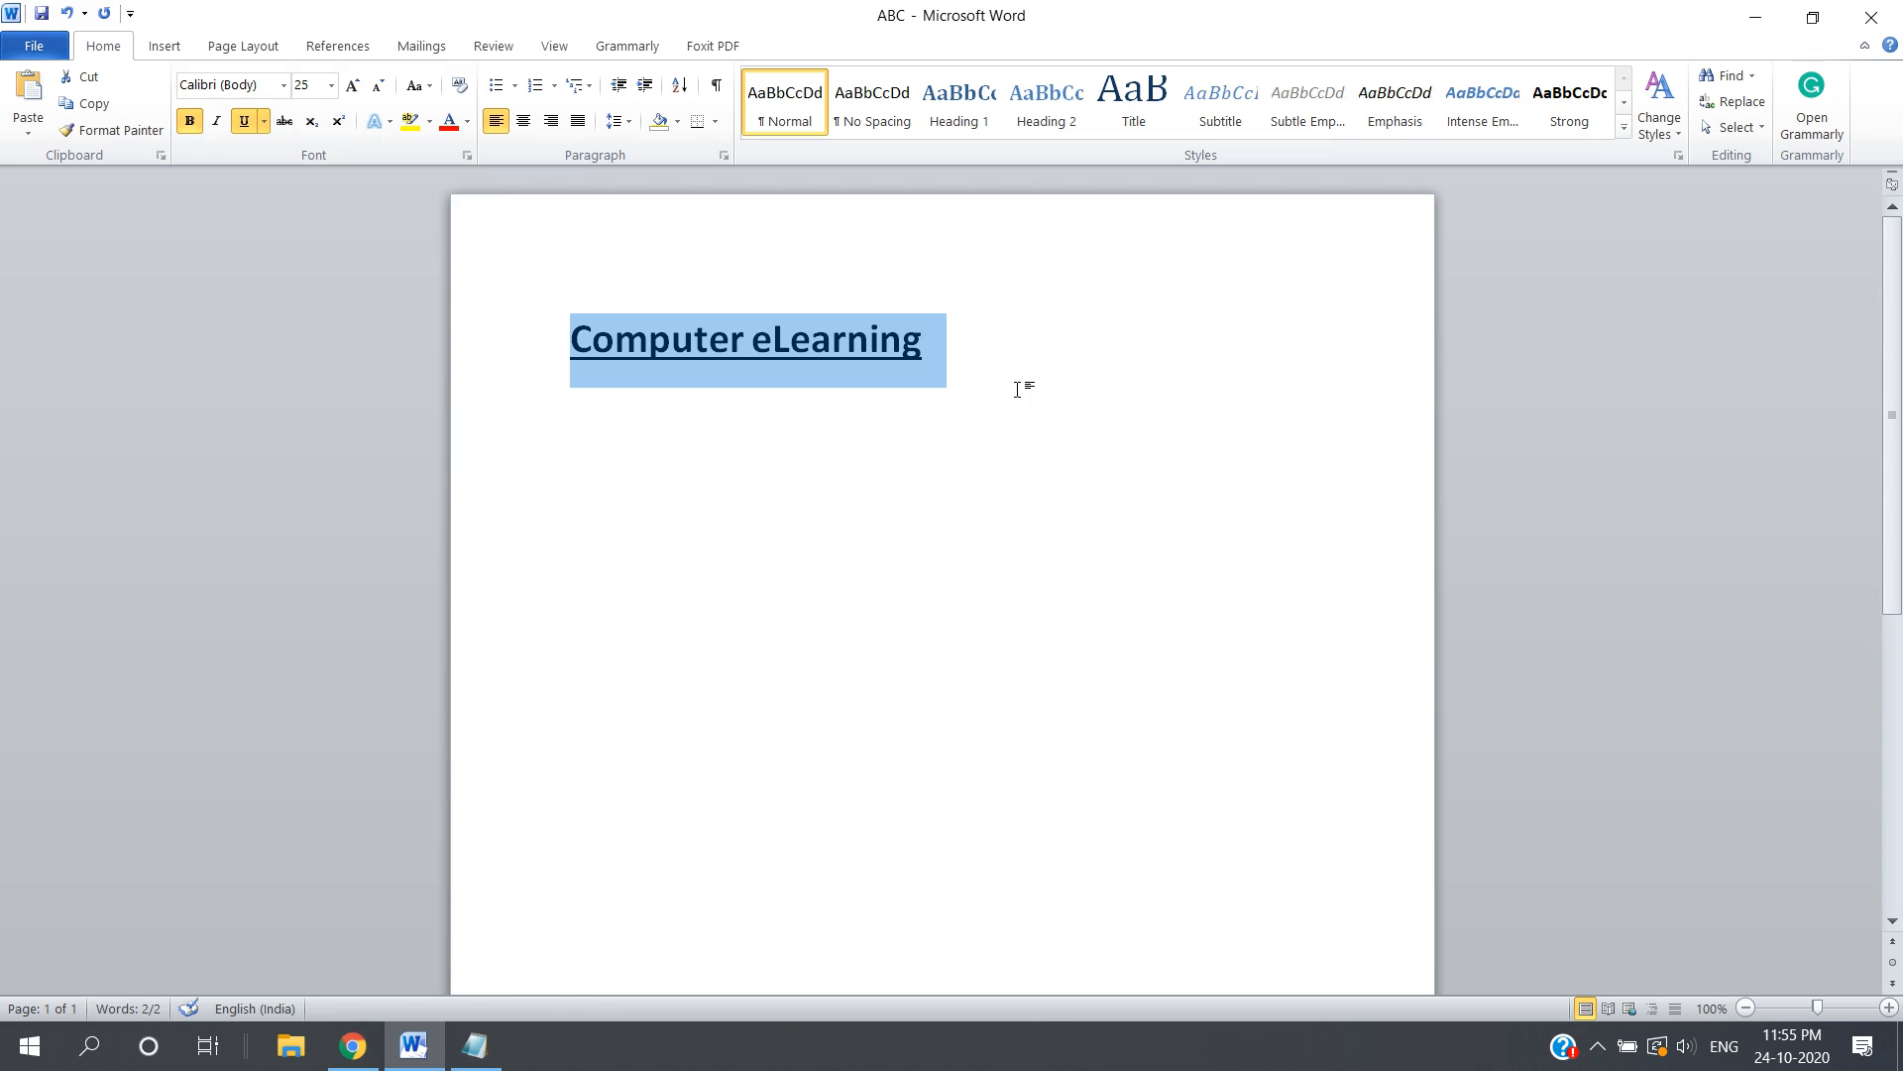
pyautogui.click(970, 345)
pyautogui.click(513, 338)
pyautogui.hotkey('ctrl', 'u')
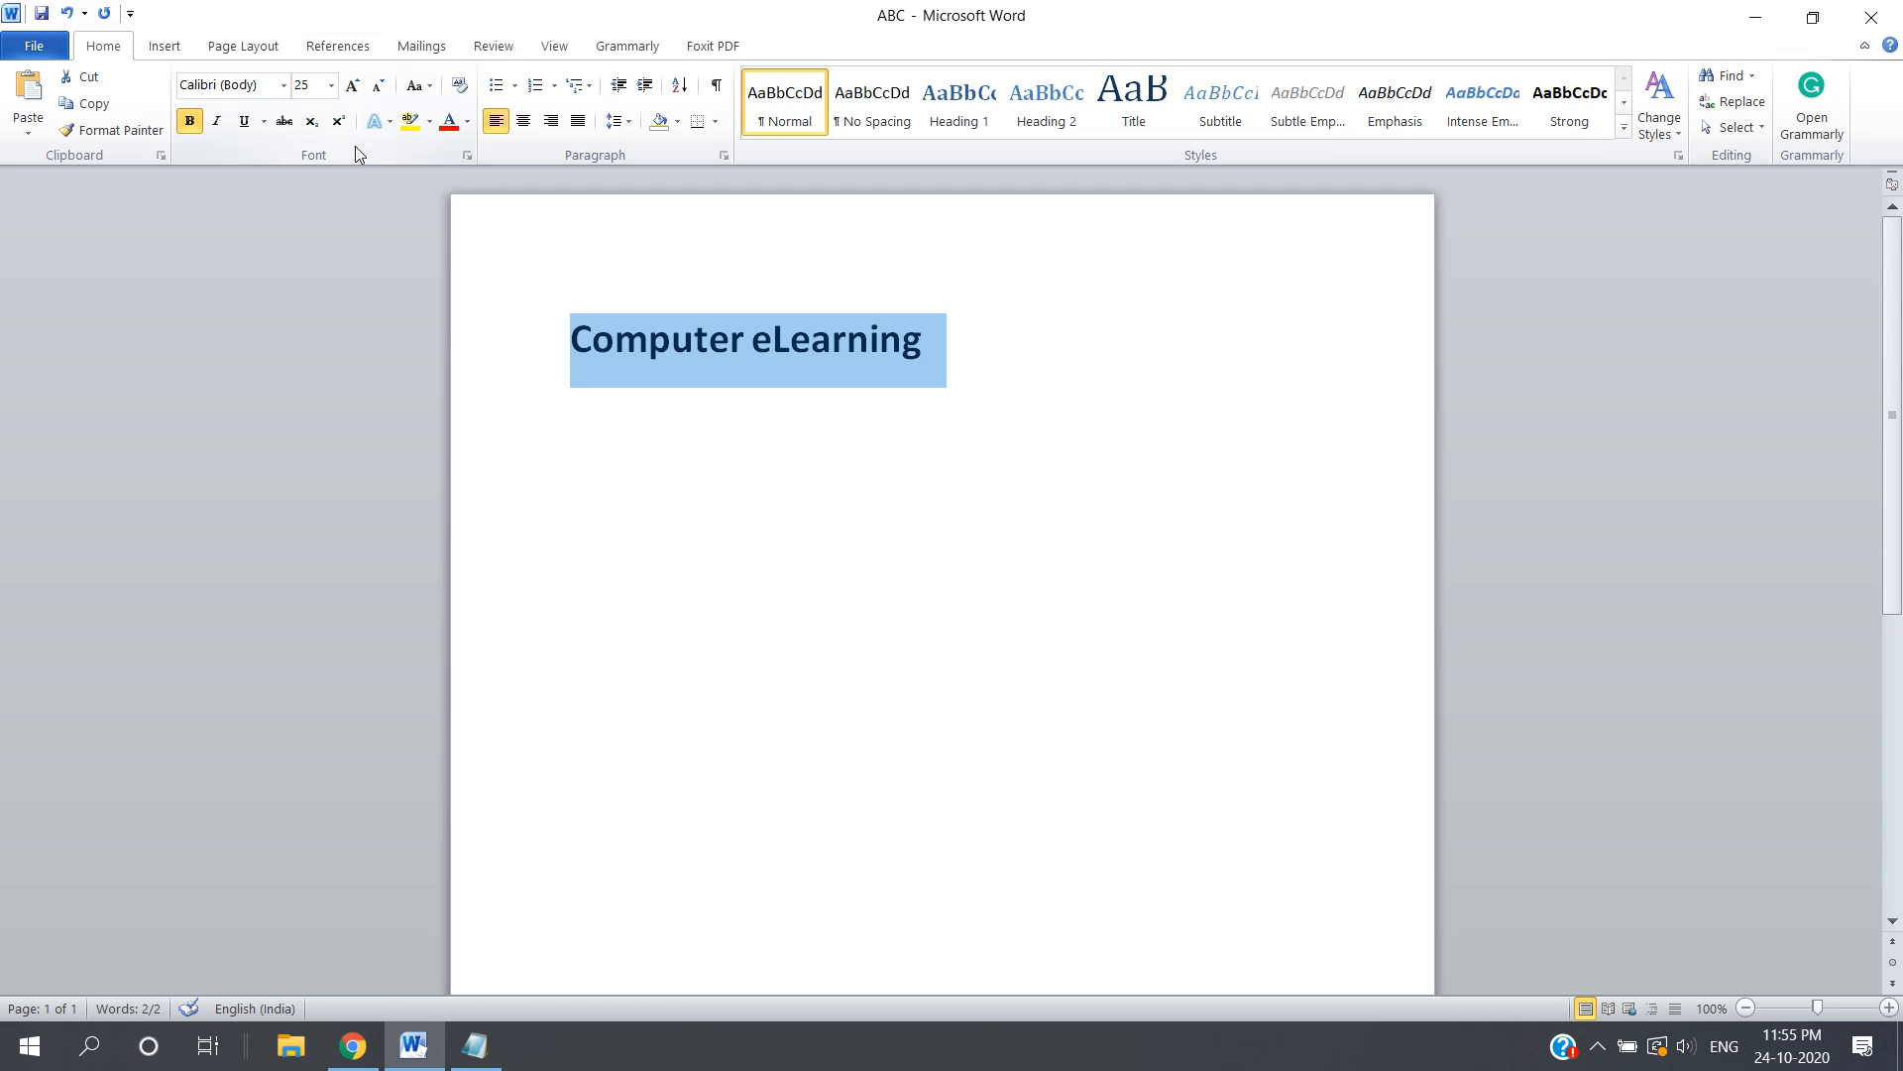
# Change the selected "Computer eLearning" line's font to Lucida Handwriting, and set it back to Calibri (Body).
pyautogui.click(283, 87)
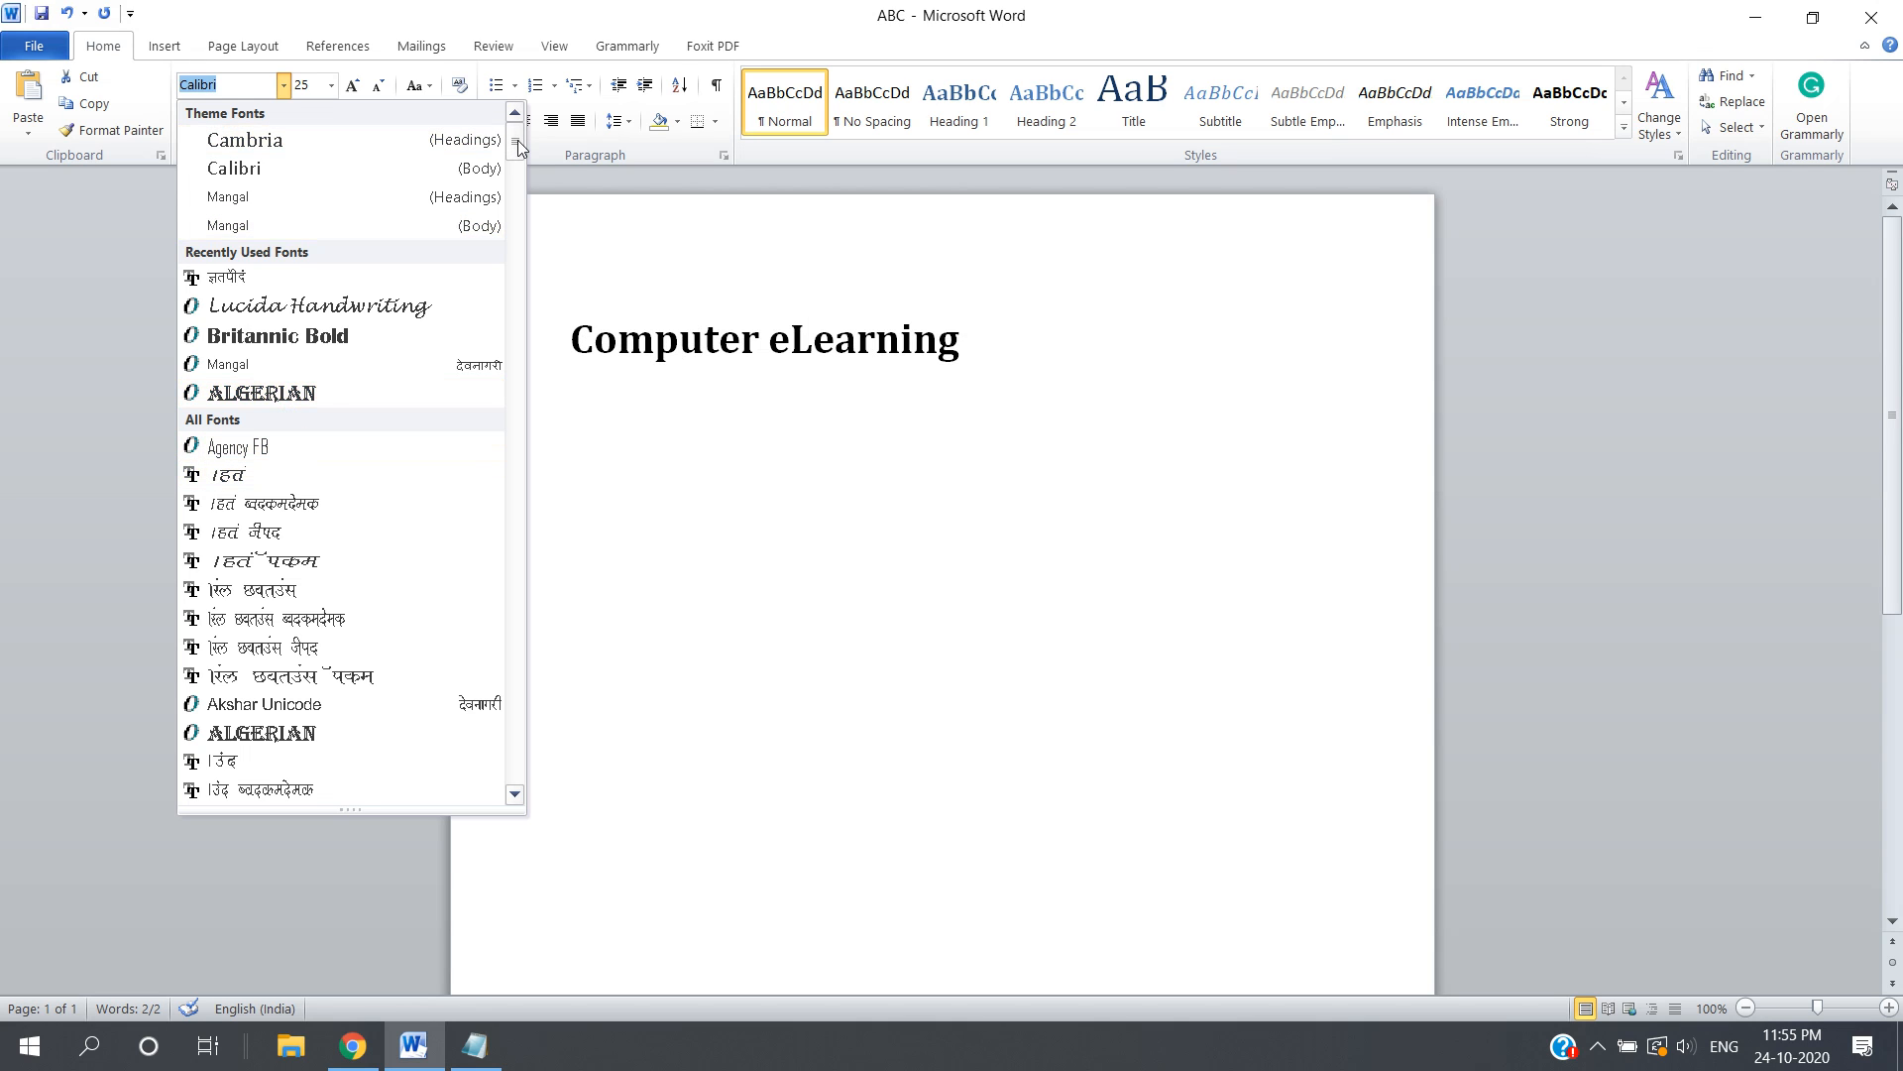
pyautogui.scroll(-15, 517, 146)
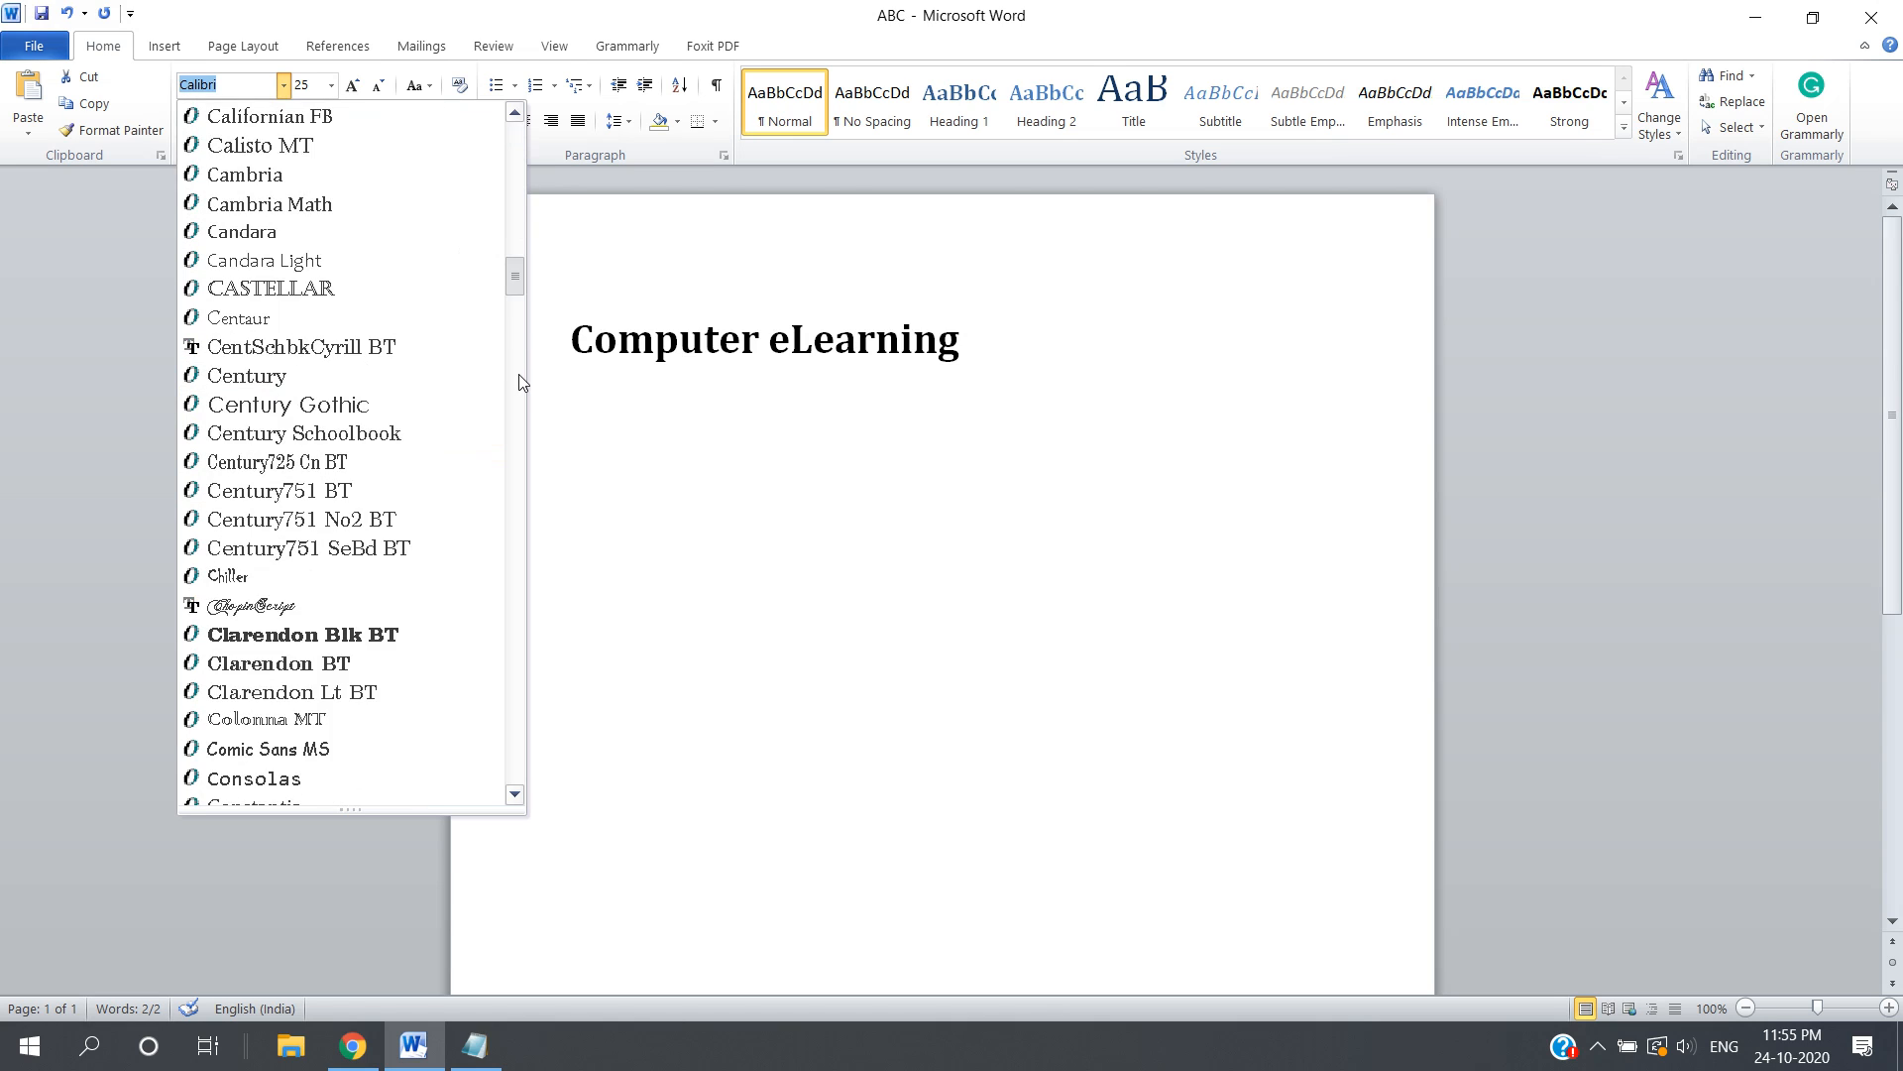
pyautogui.scroll(-15, 520, 383)
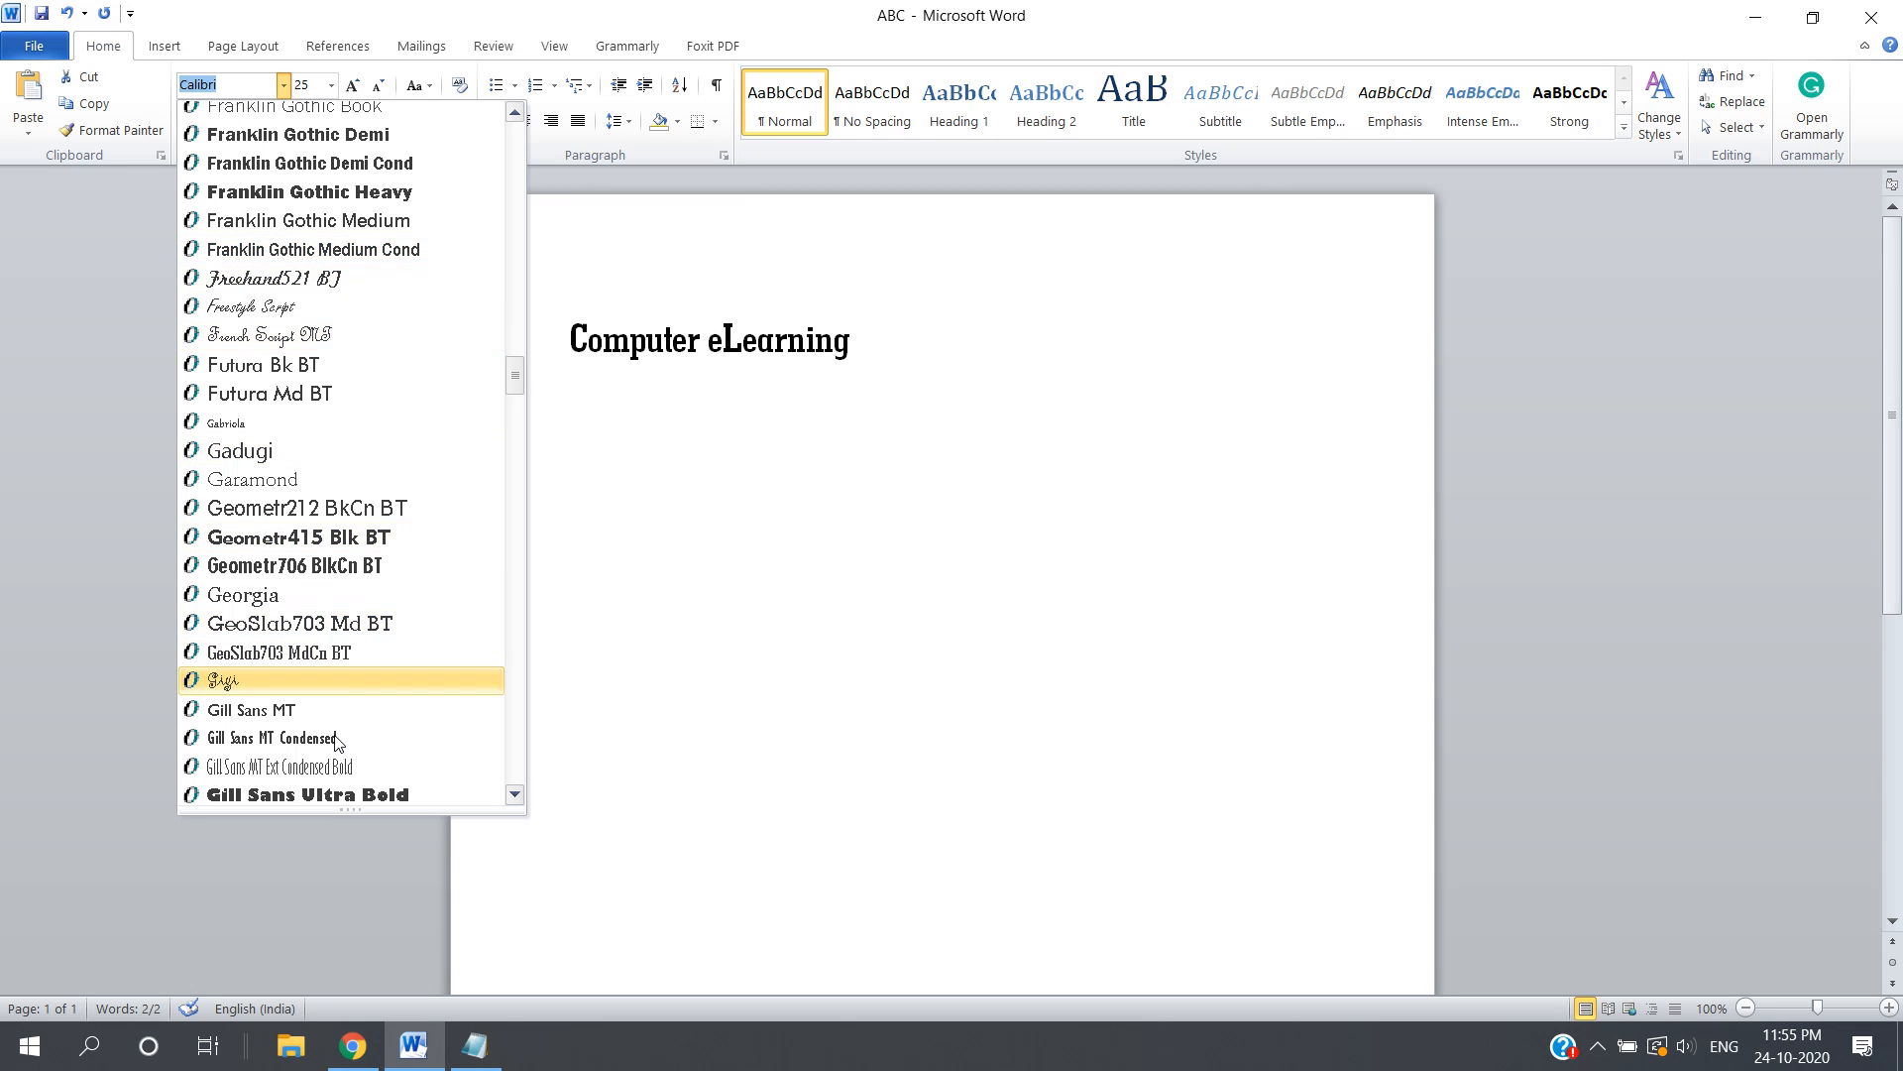
pyautogui.scroll(-20, 518, 421)
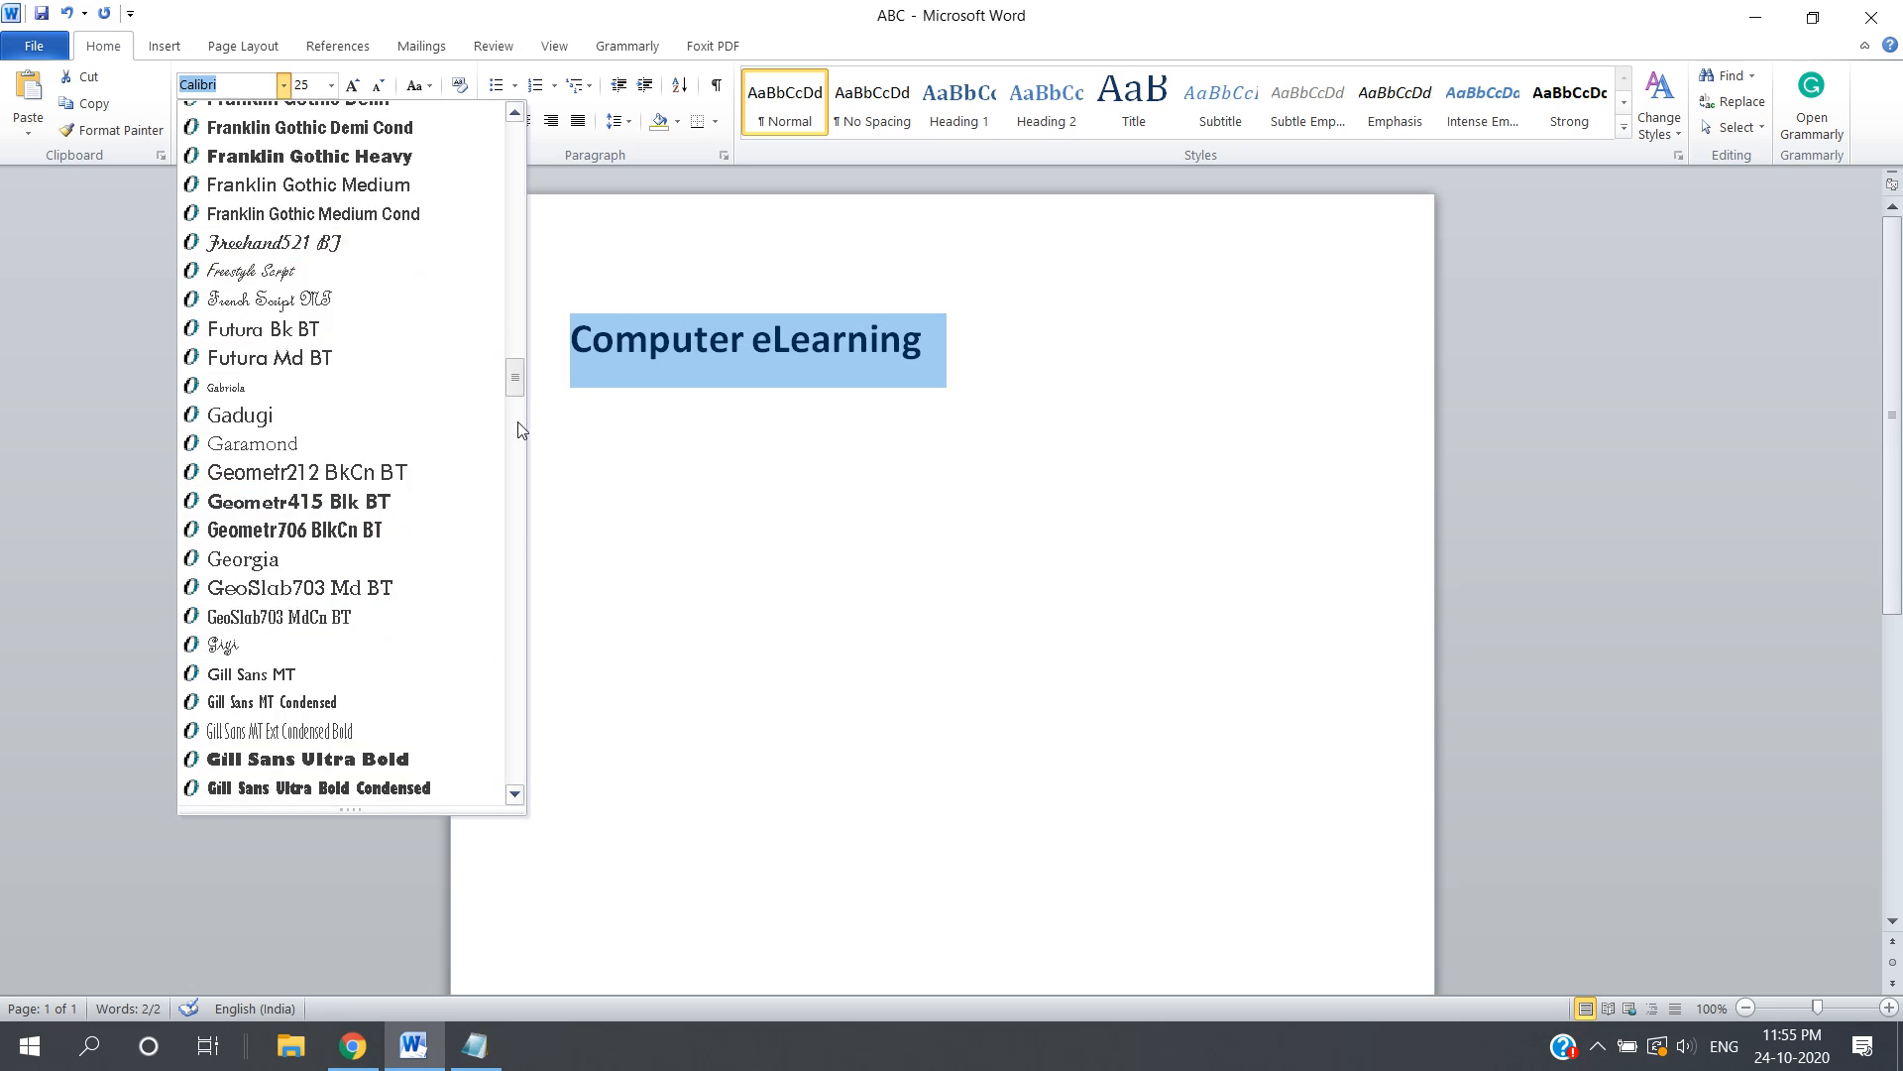
pyautogui.moveTo(518, 524); pyautogui.dragTo(514, 135)
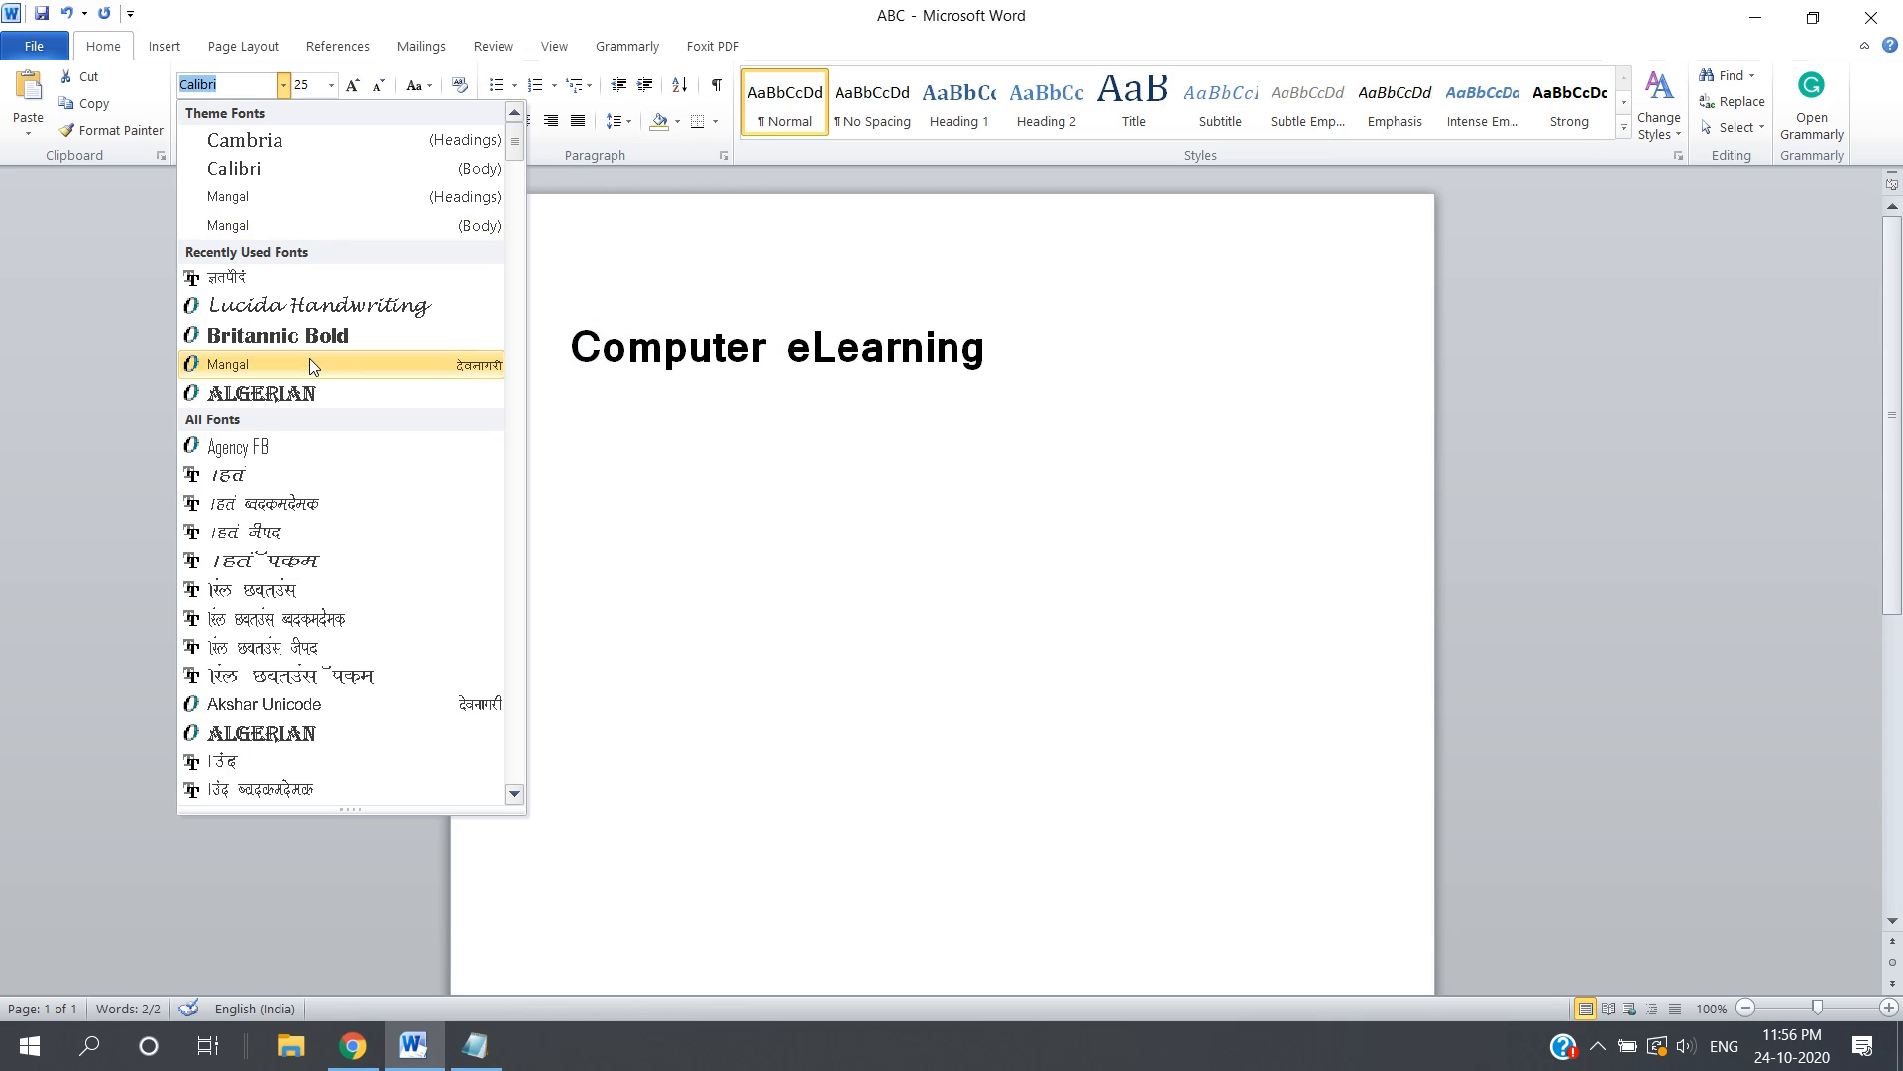
pyautogui.click(330, 308)
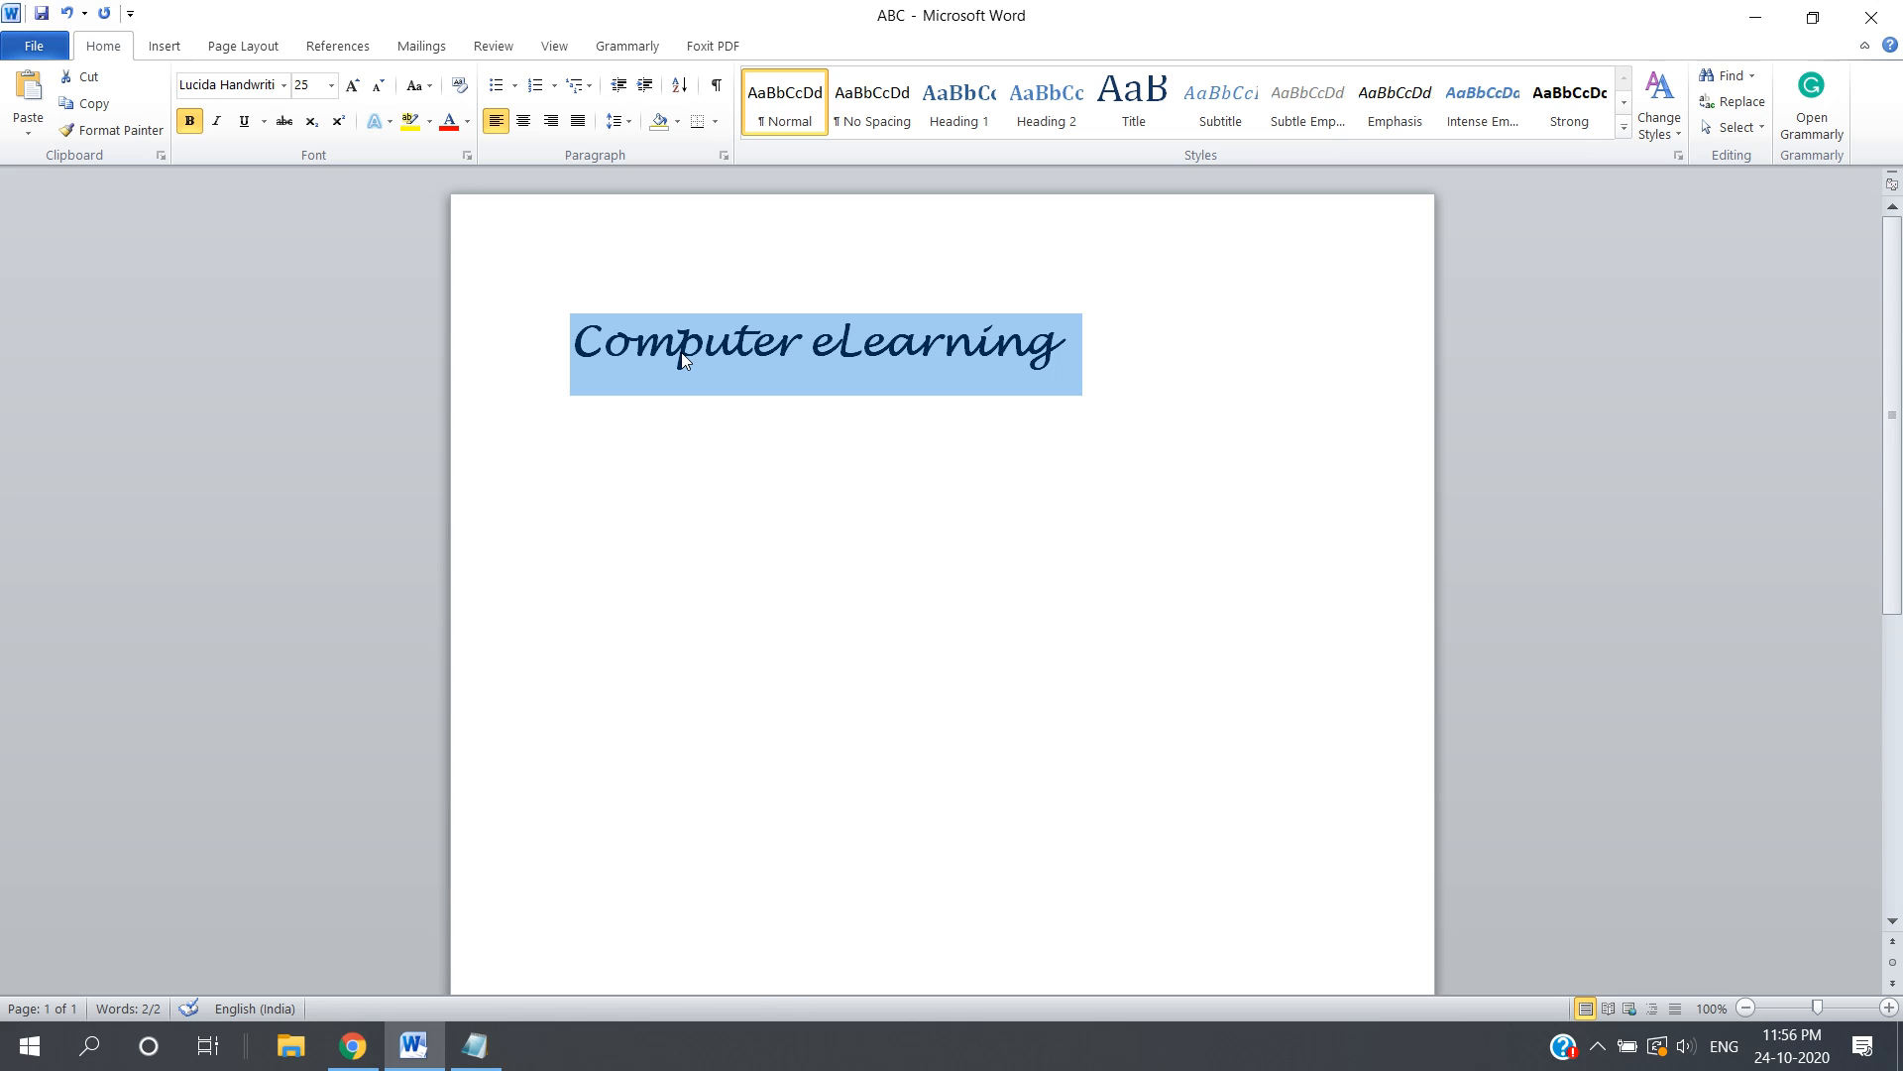
pyautogui.moveTo(681, 353)
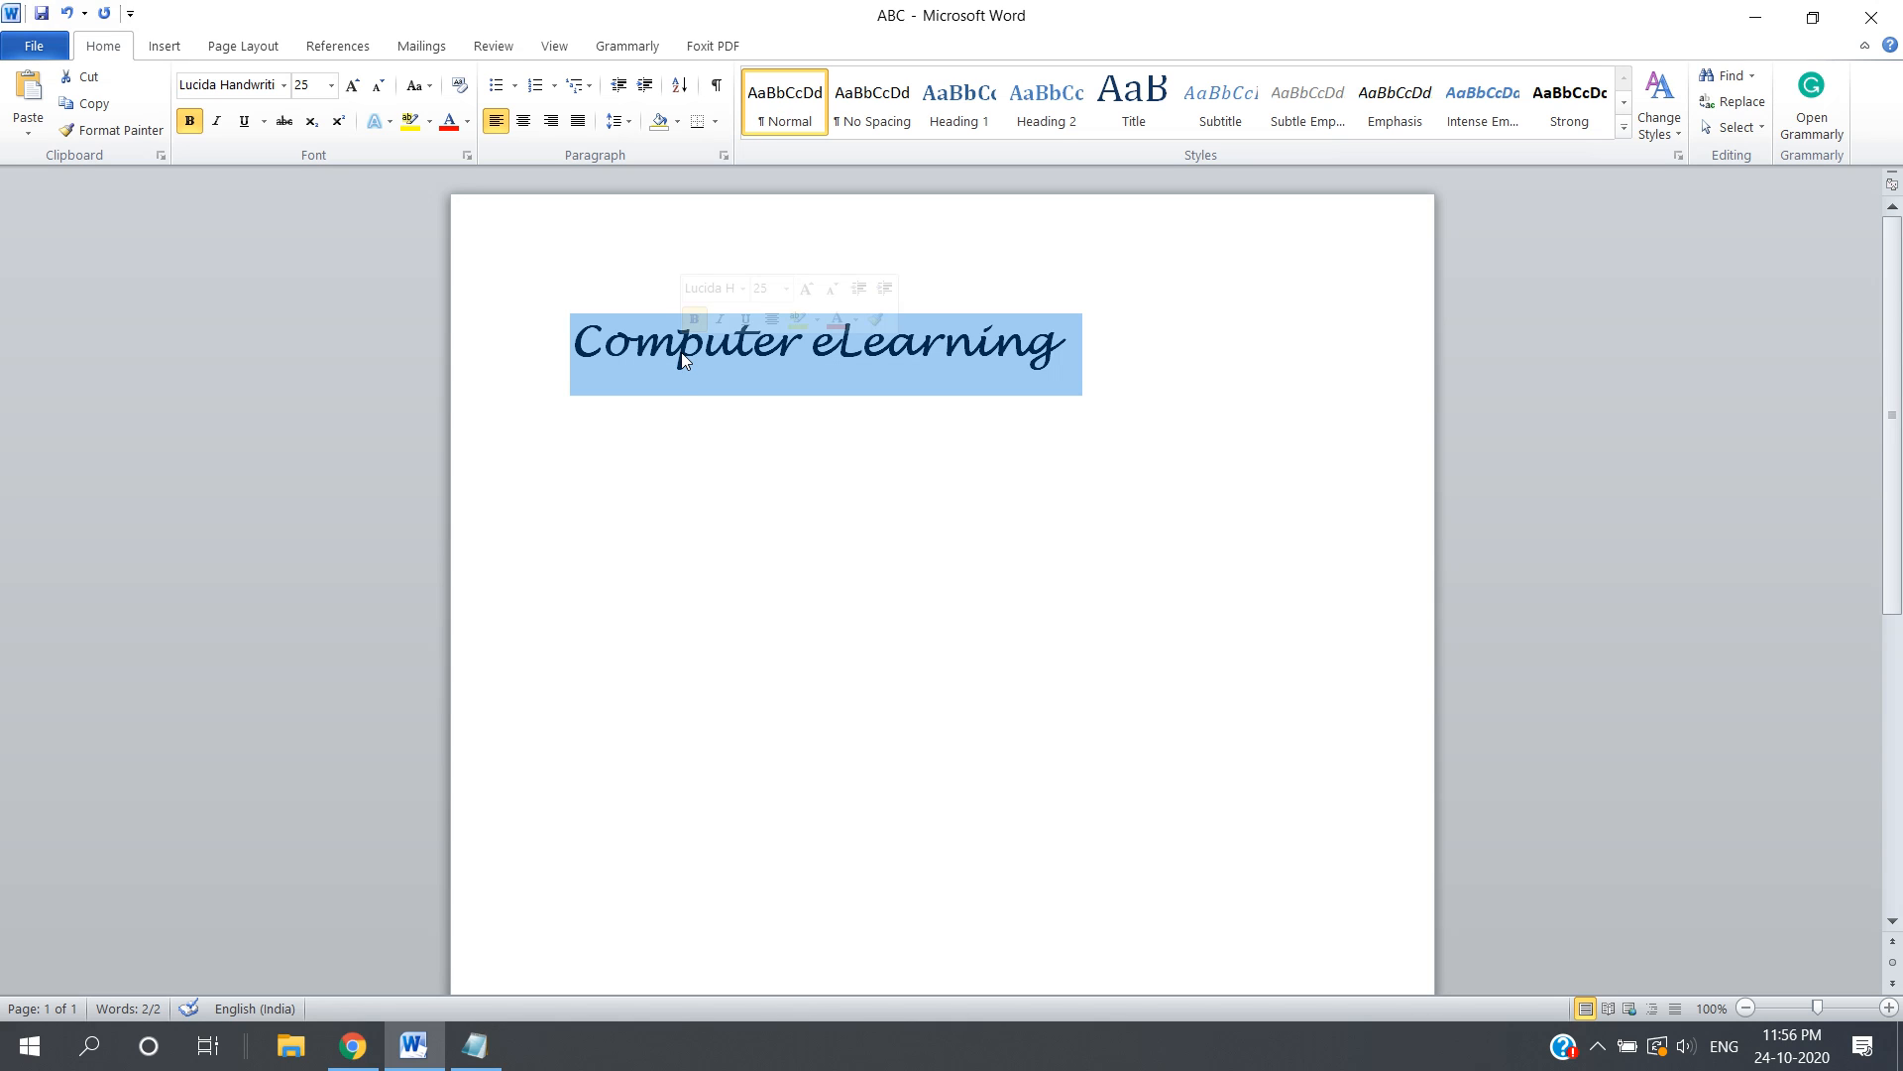
pyautogui.click(284, 86)
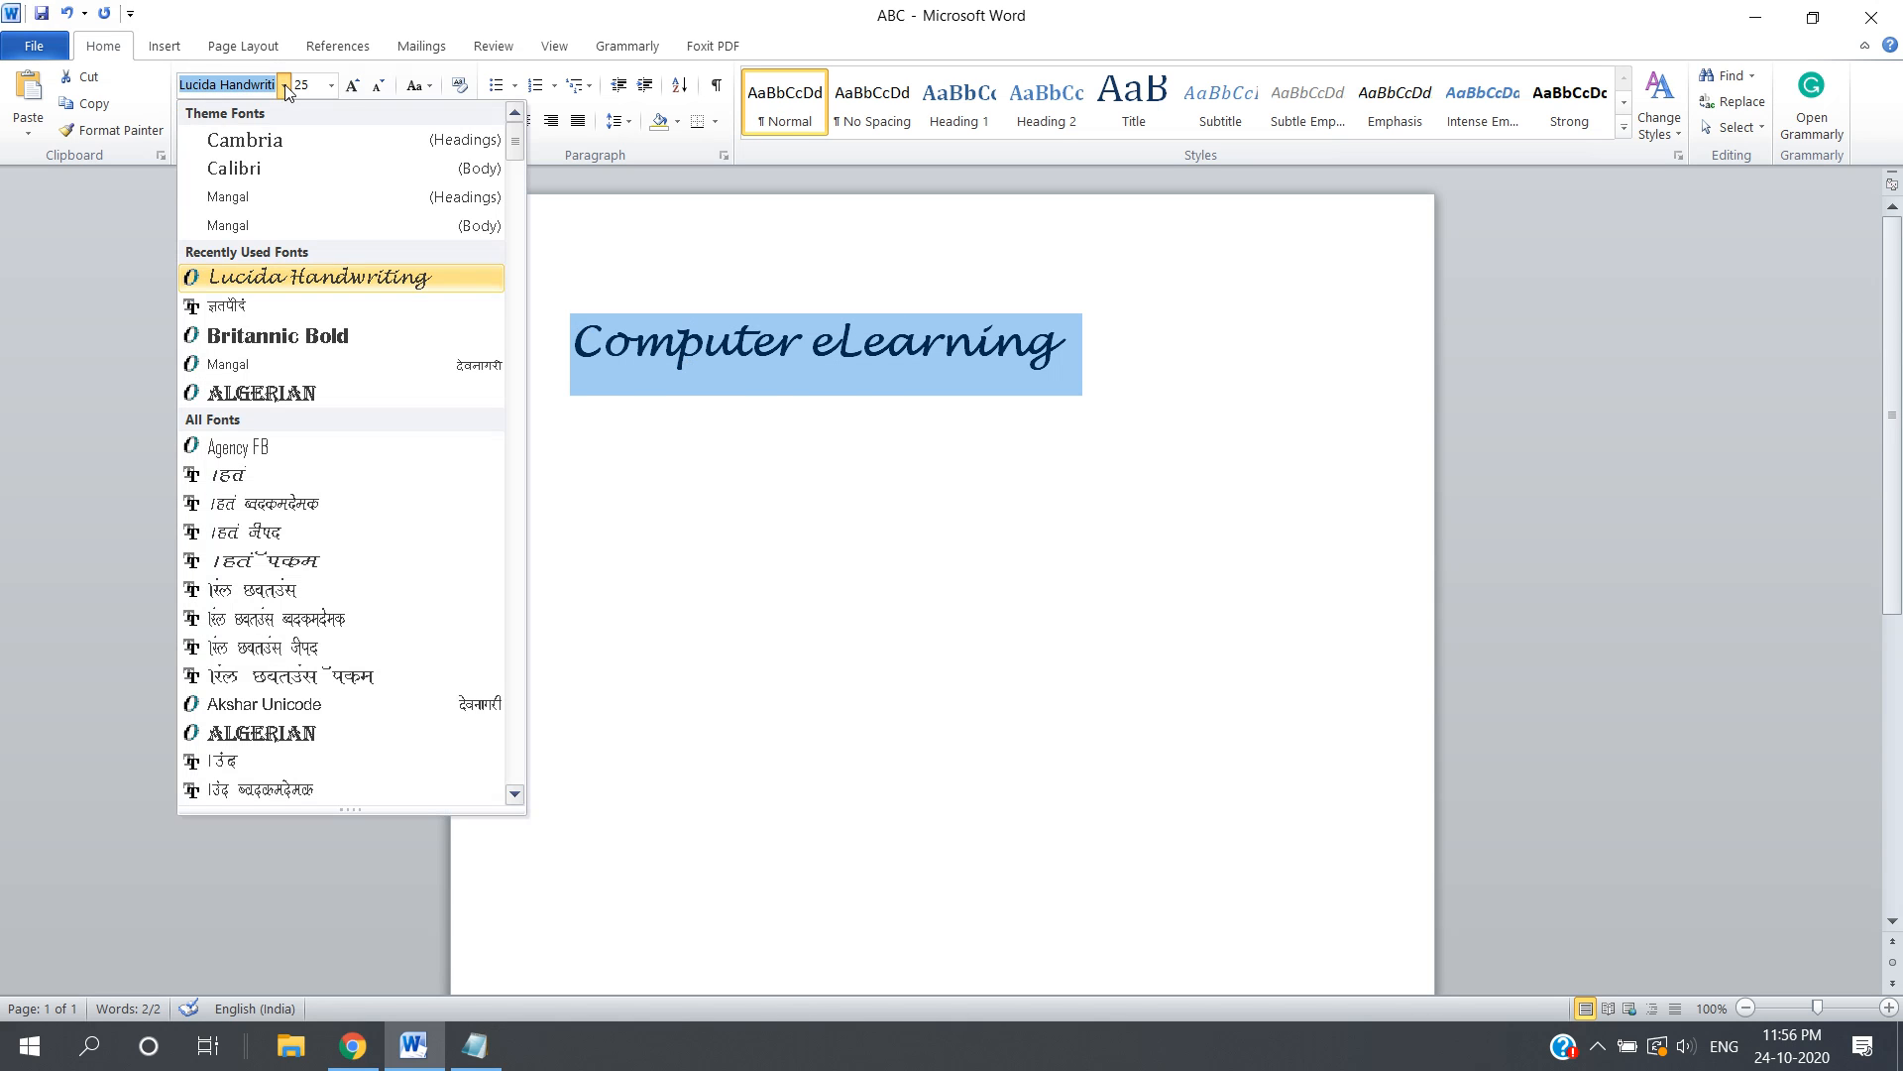
pyautogui.click(267, 170)
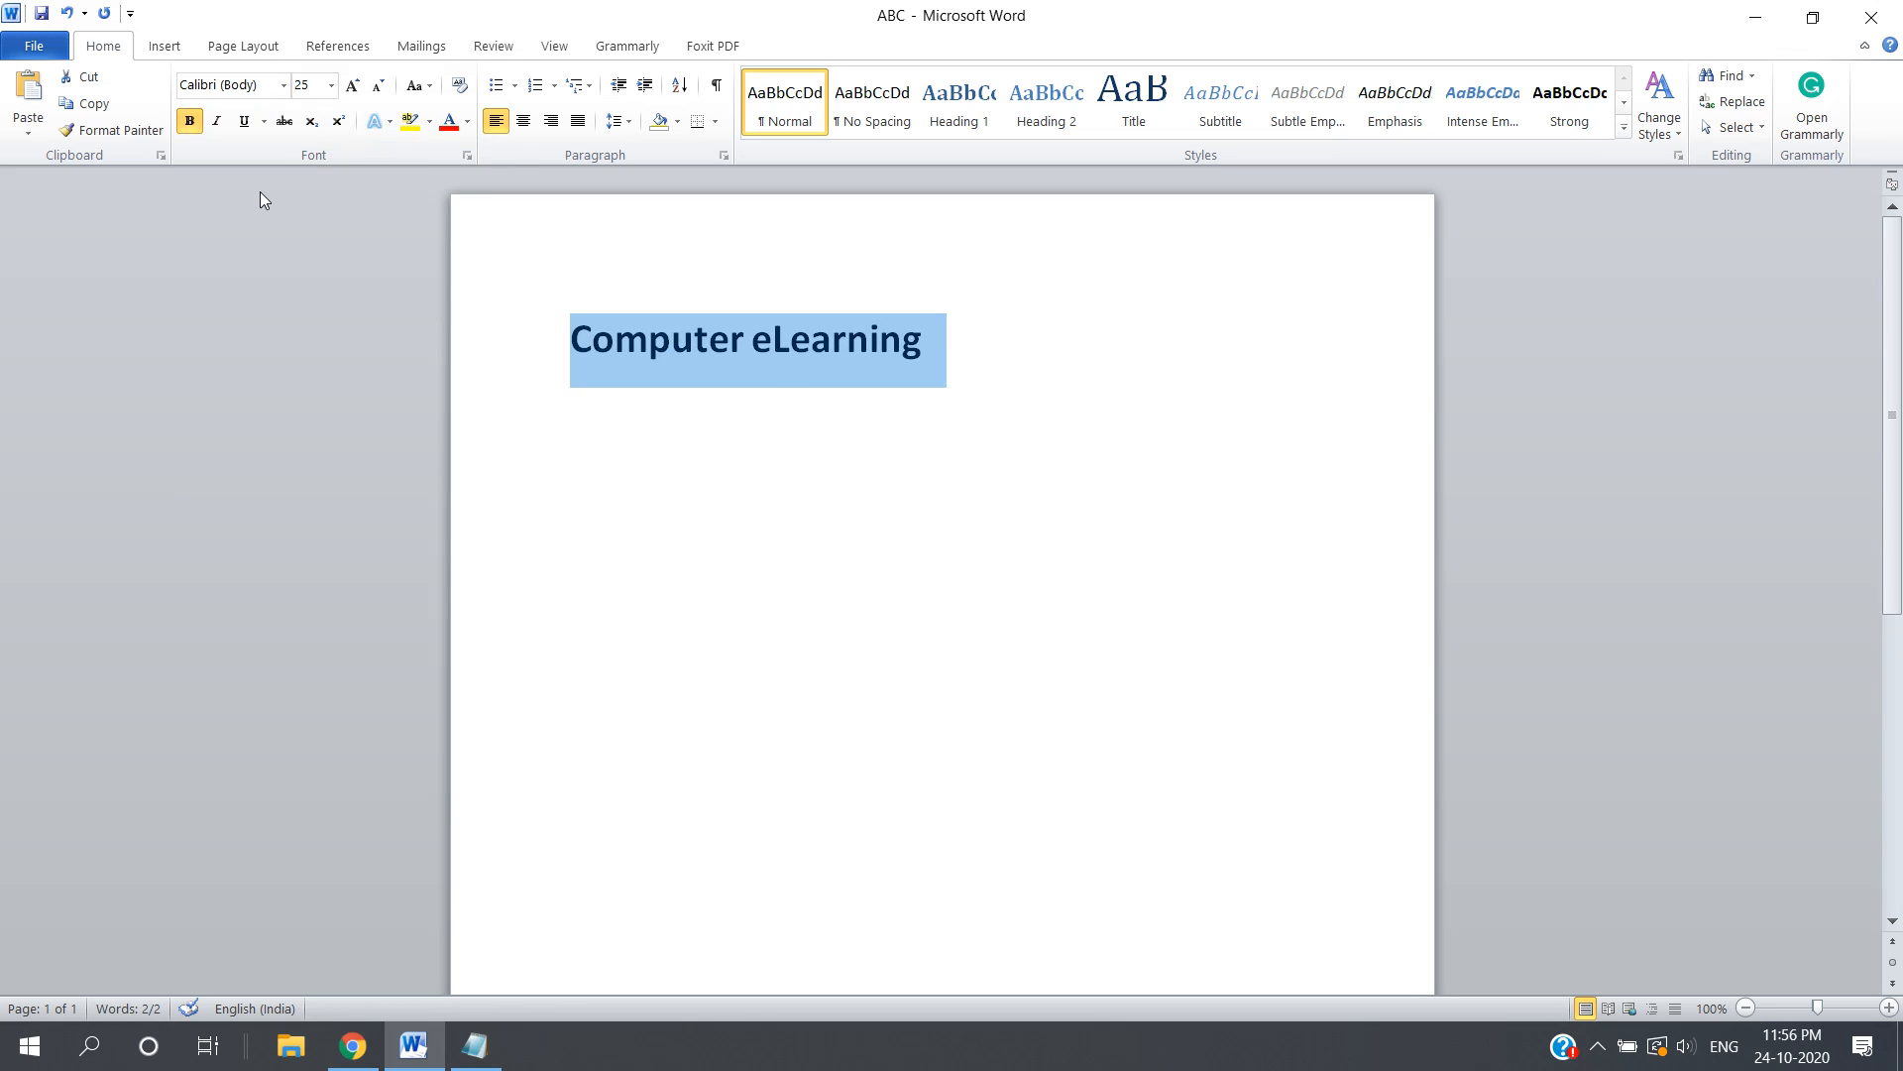
# Convert the selected line's text to lowercase, and convert it to UPPERCASE.
pyautogui.click(431, 91)
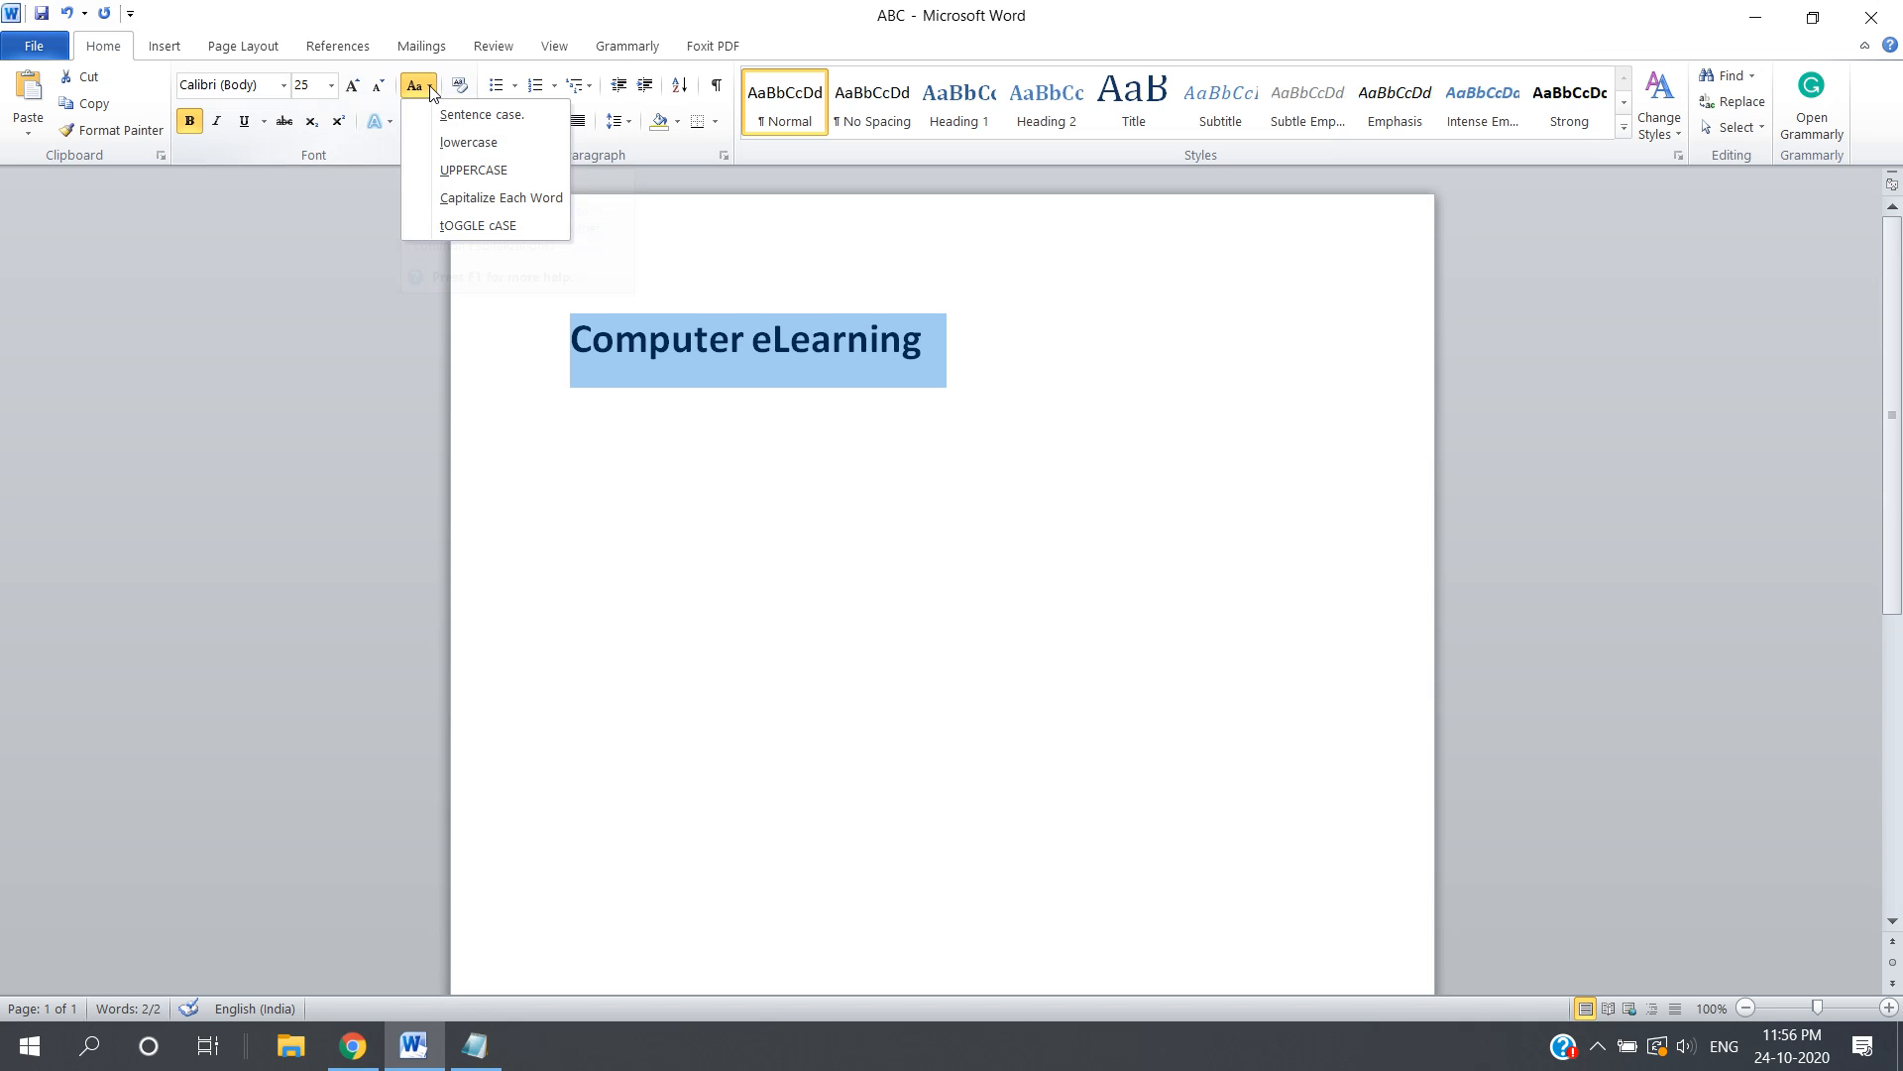
pyautogui.click(496, 146)
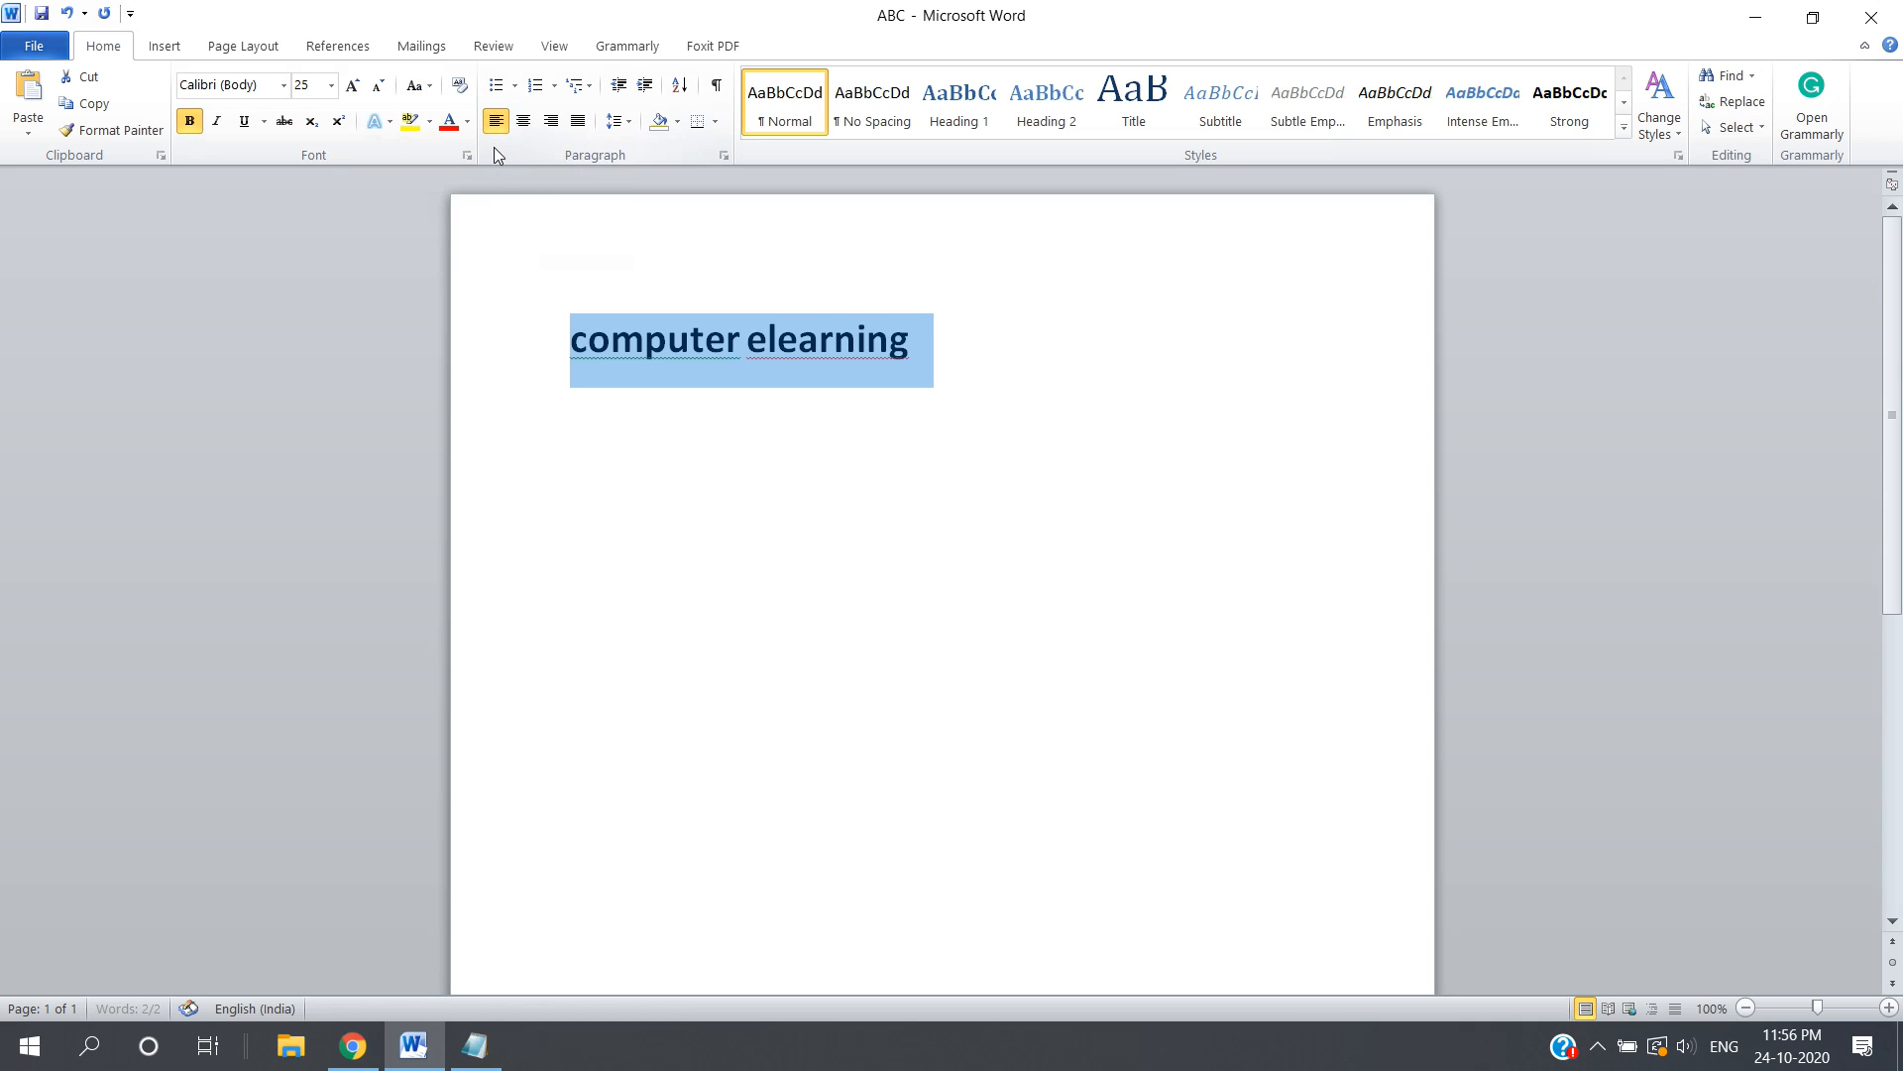
pyautogui.click(432, 87)
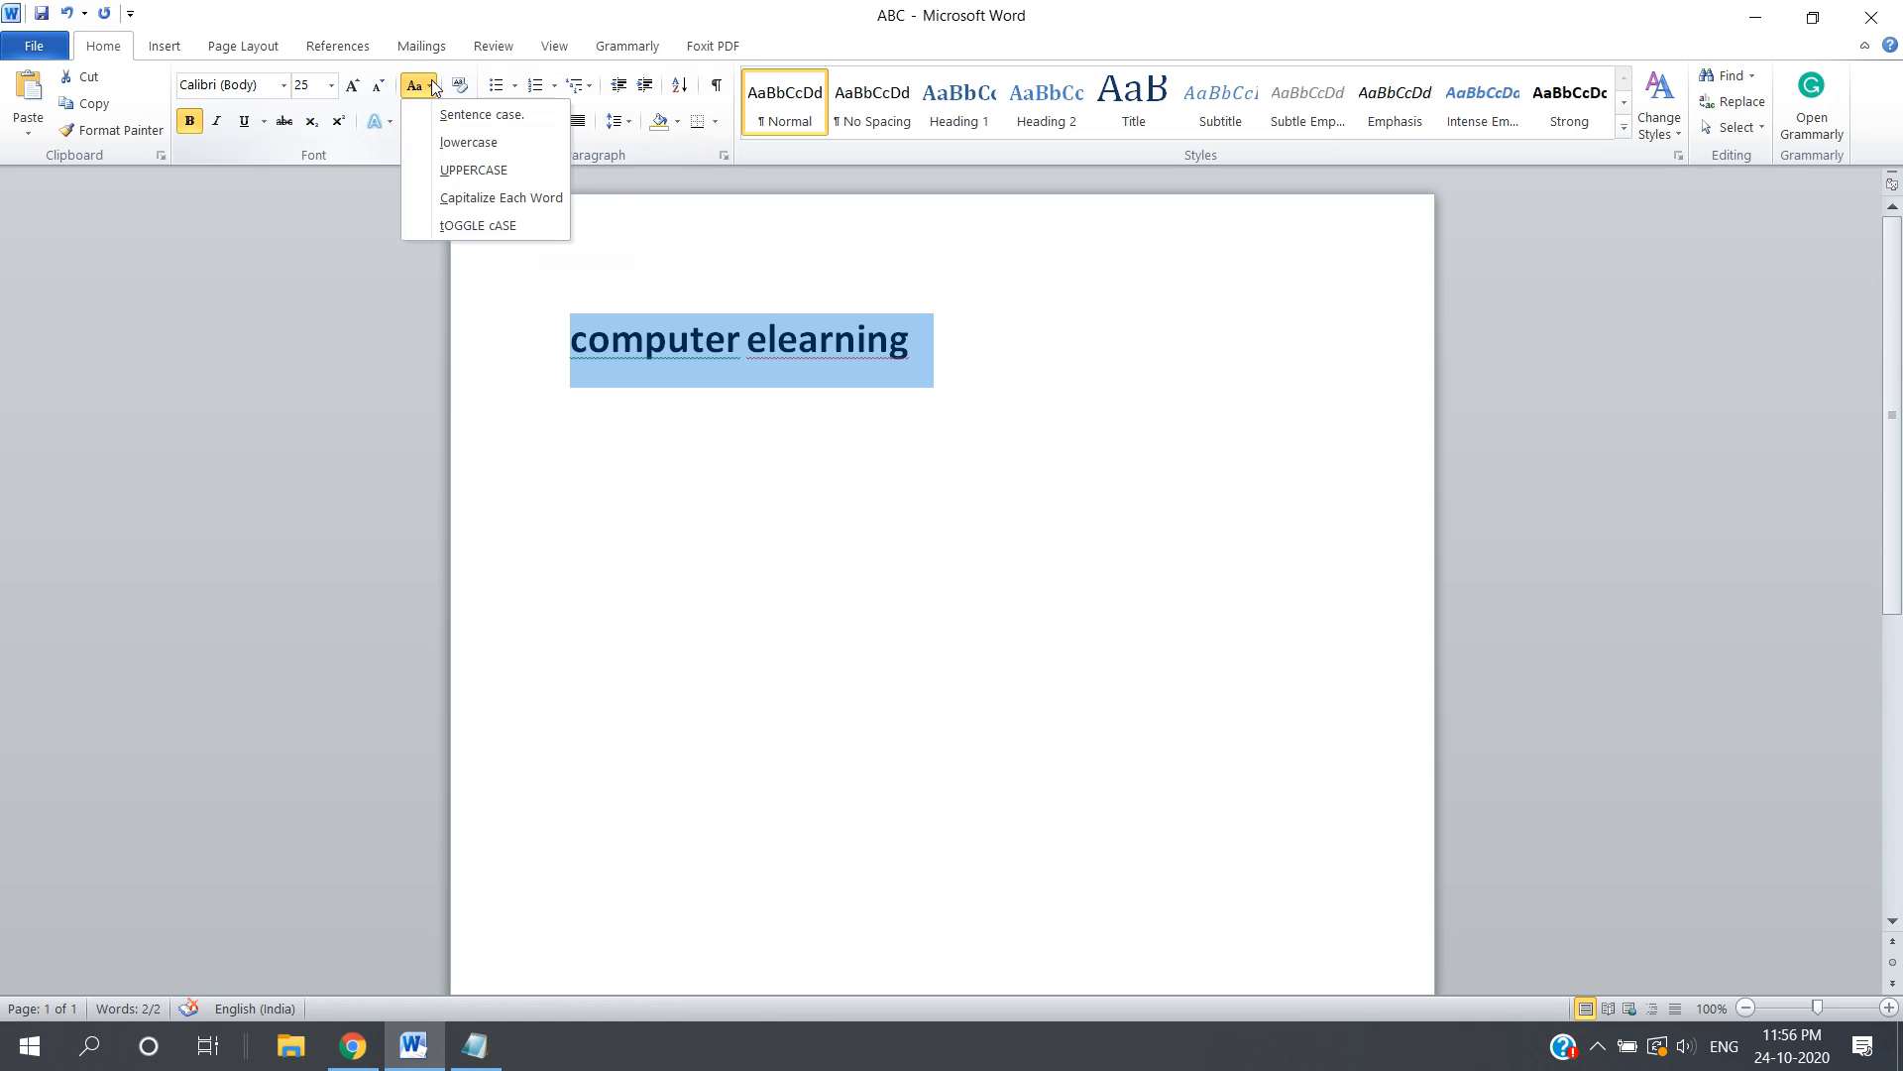
pyautogui.click(474, 169)
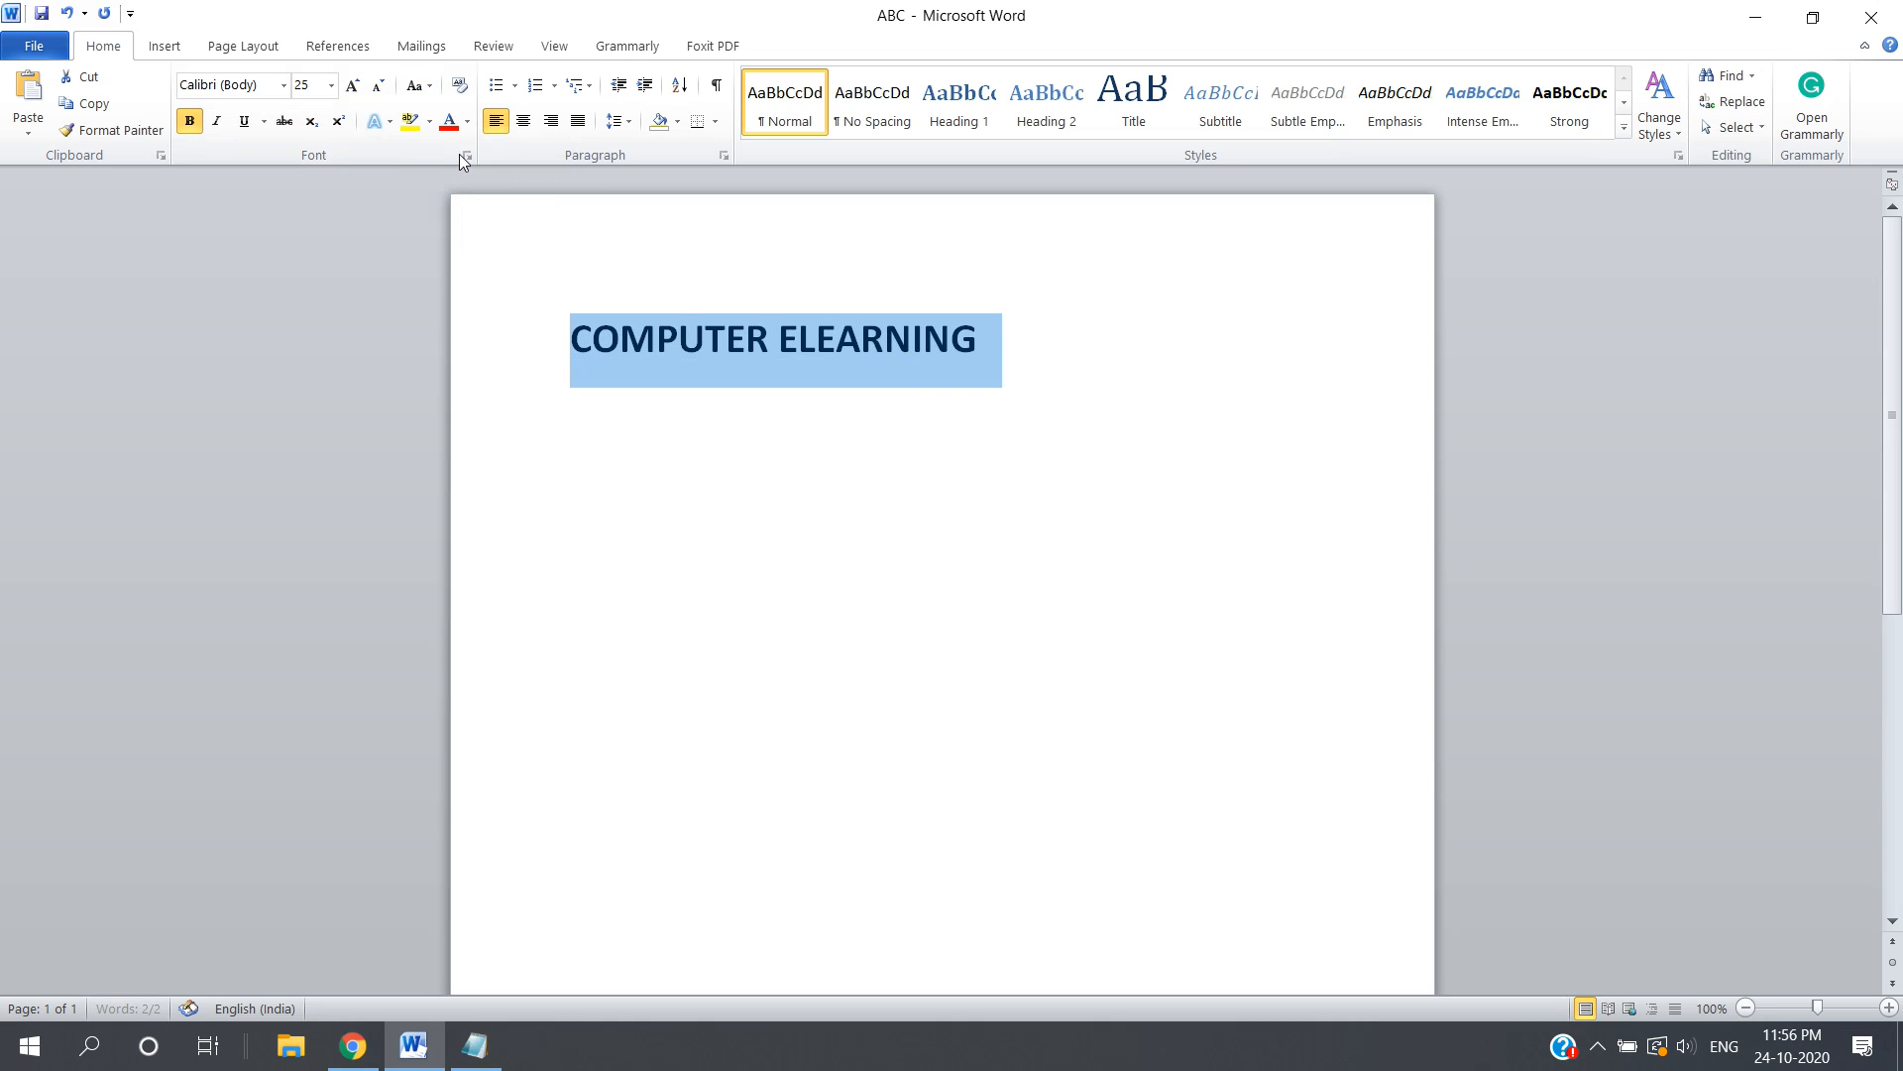
# Change the selected line's capitalization to Sentence case.
pyautogui.click(432, 87)
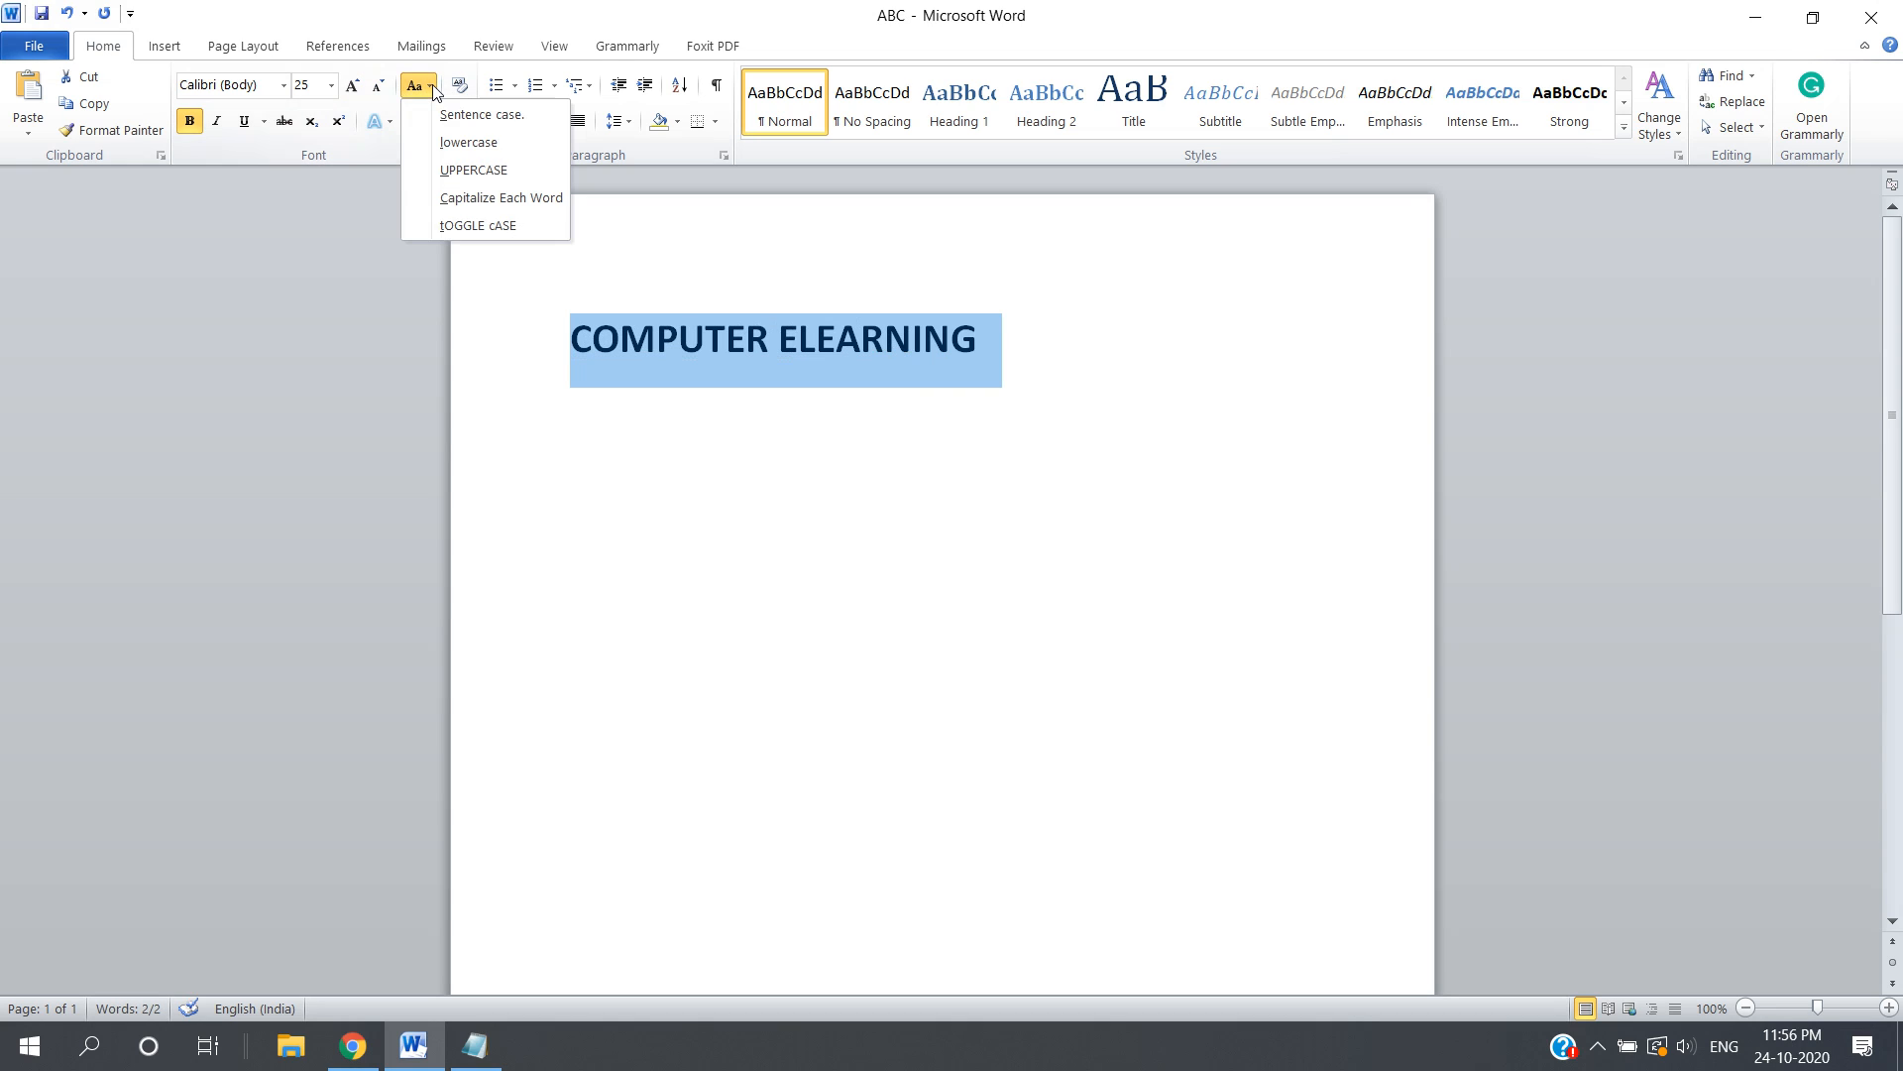
pyautogui.click(495, 116)
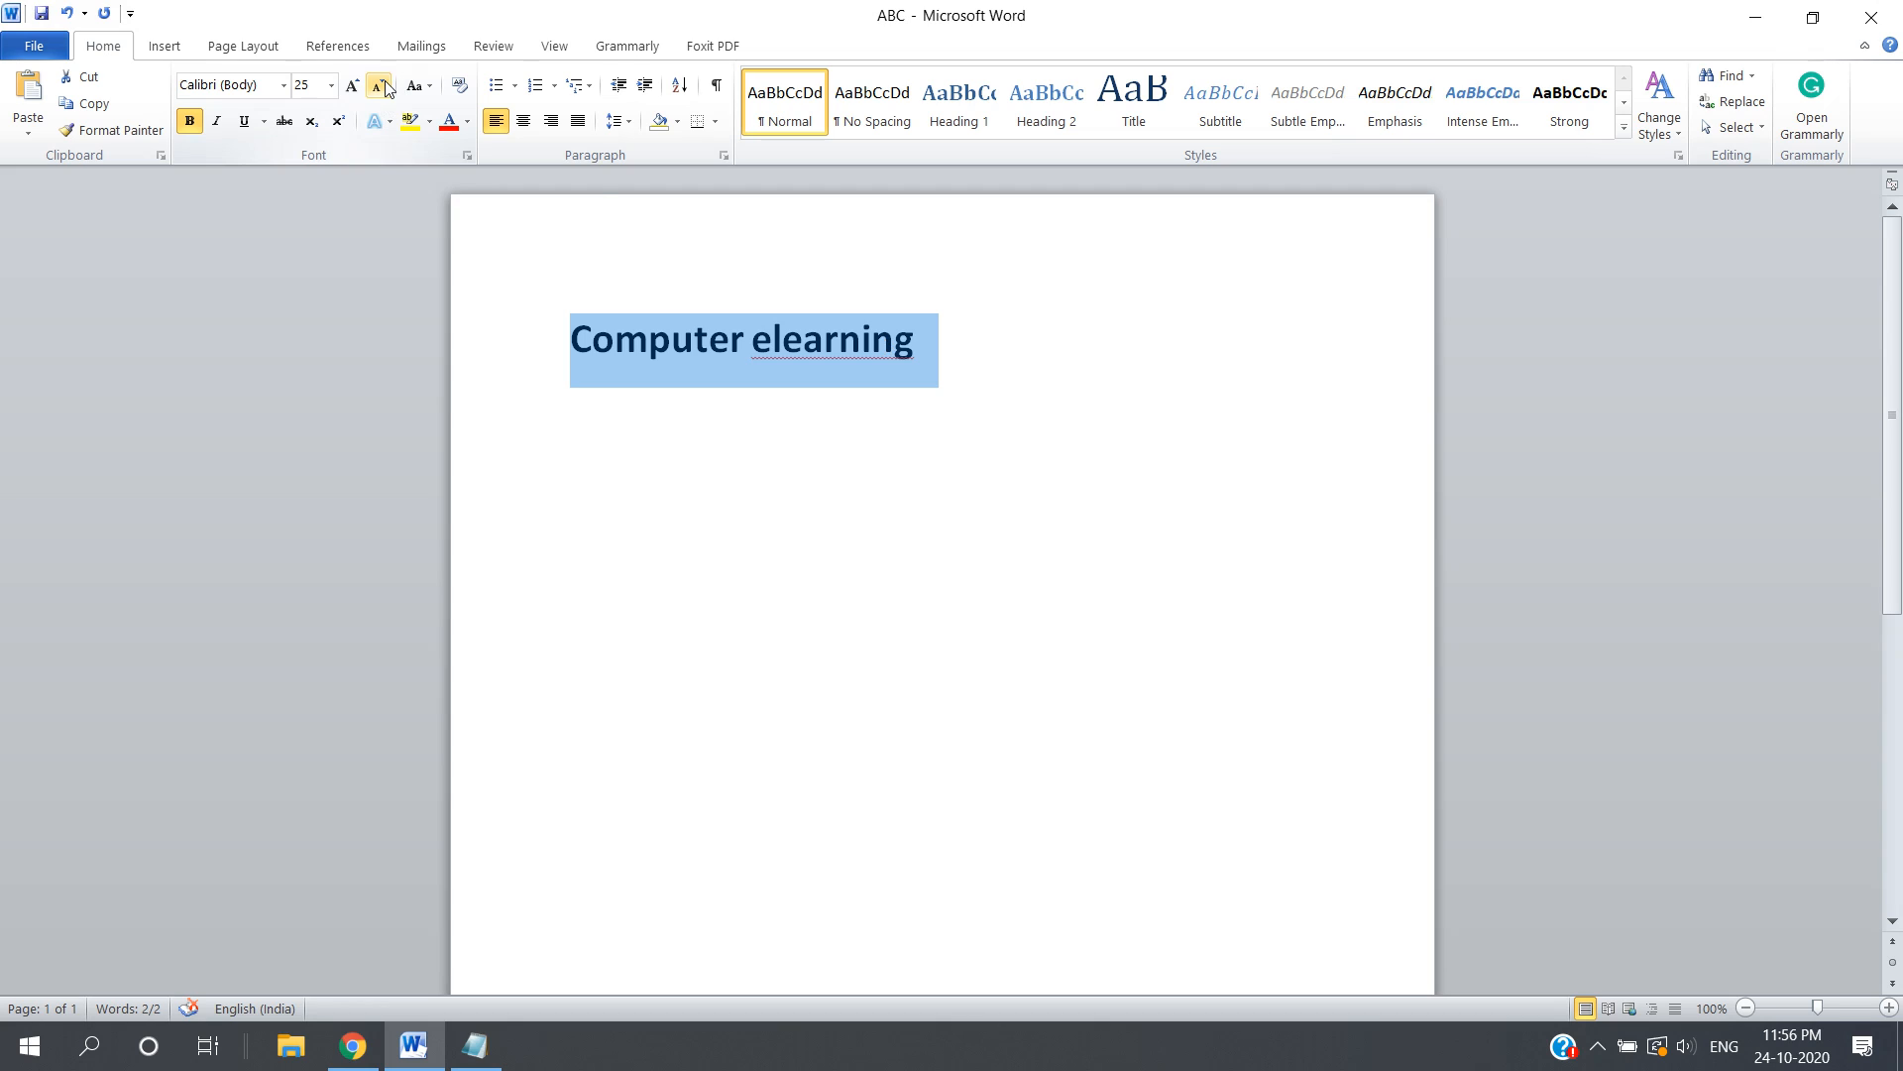
pyautogui.click(432, 89)
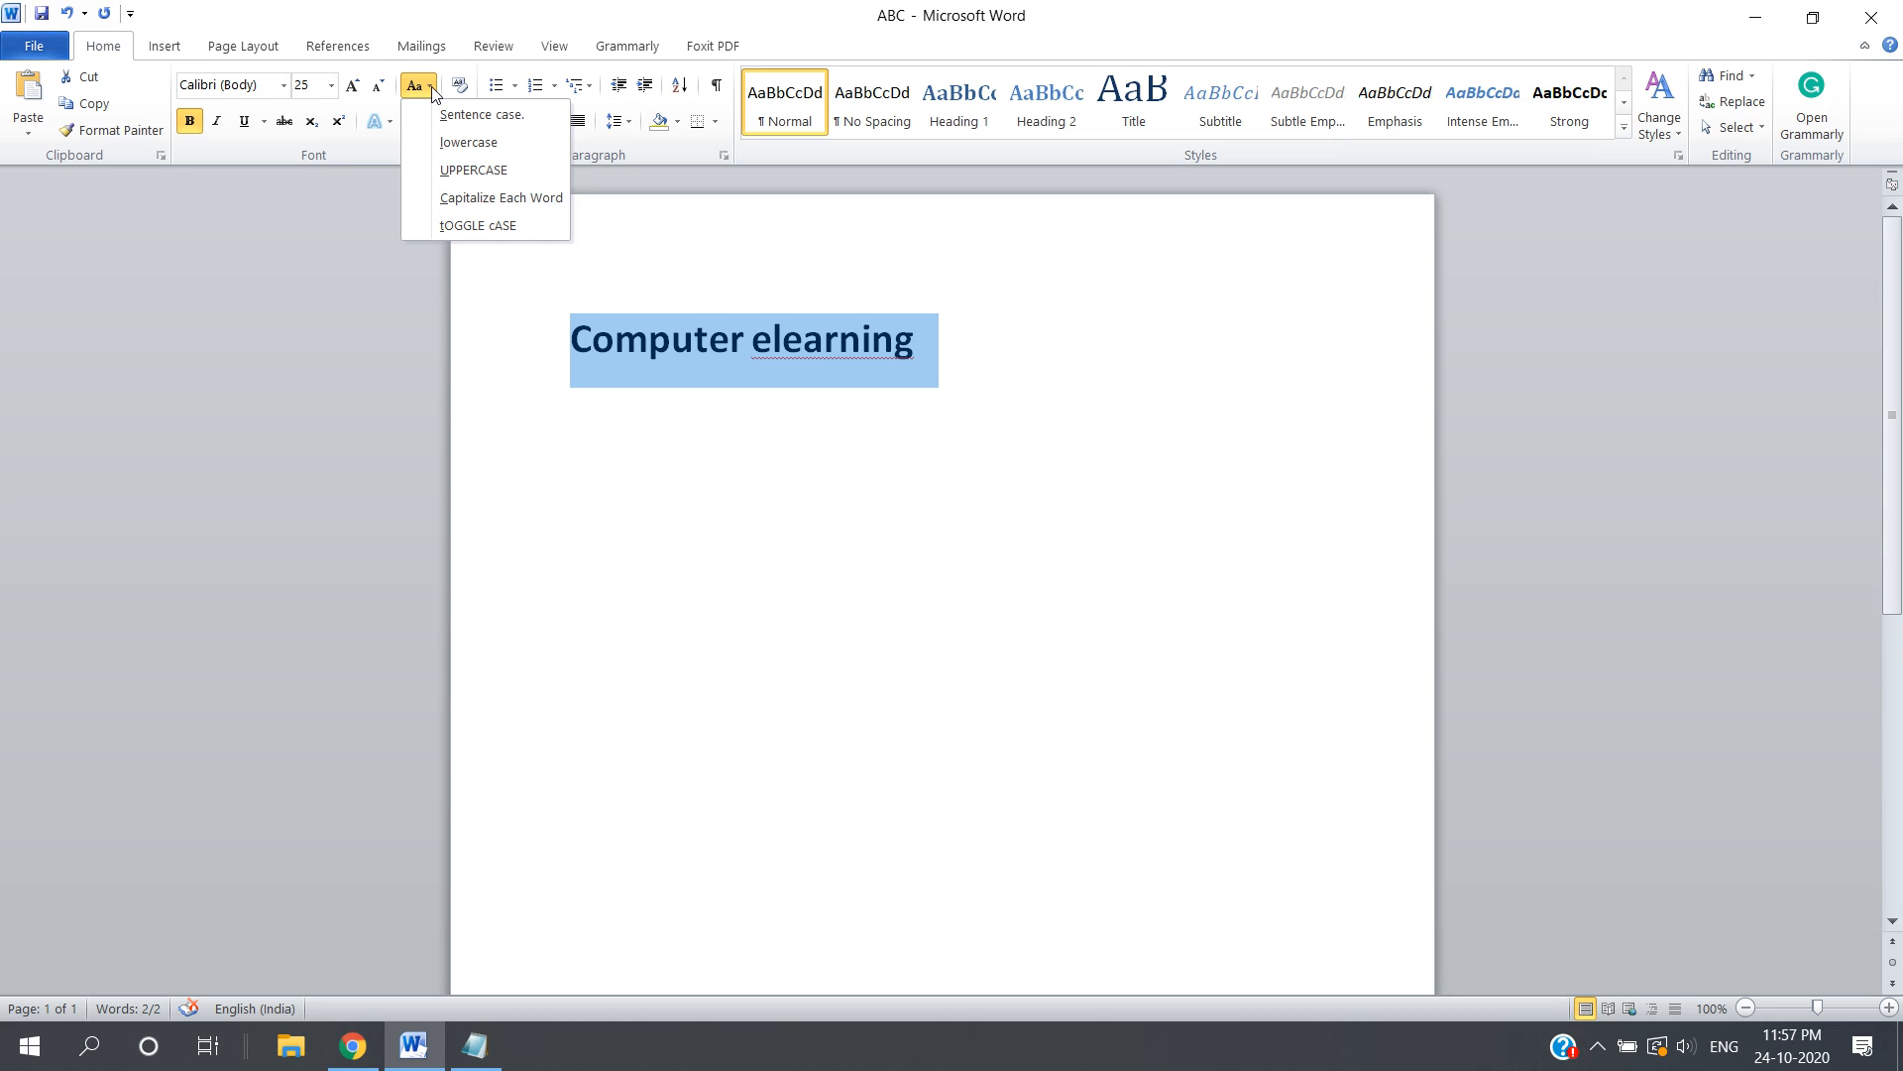
pyautogui.click(505, 260)
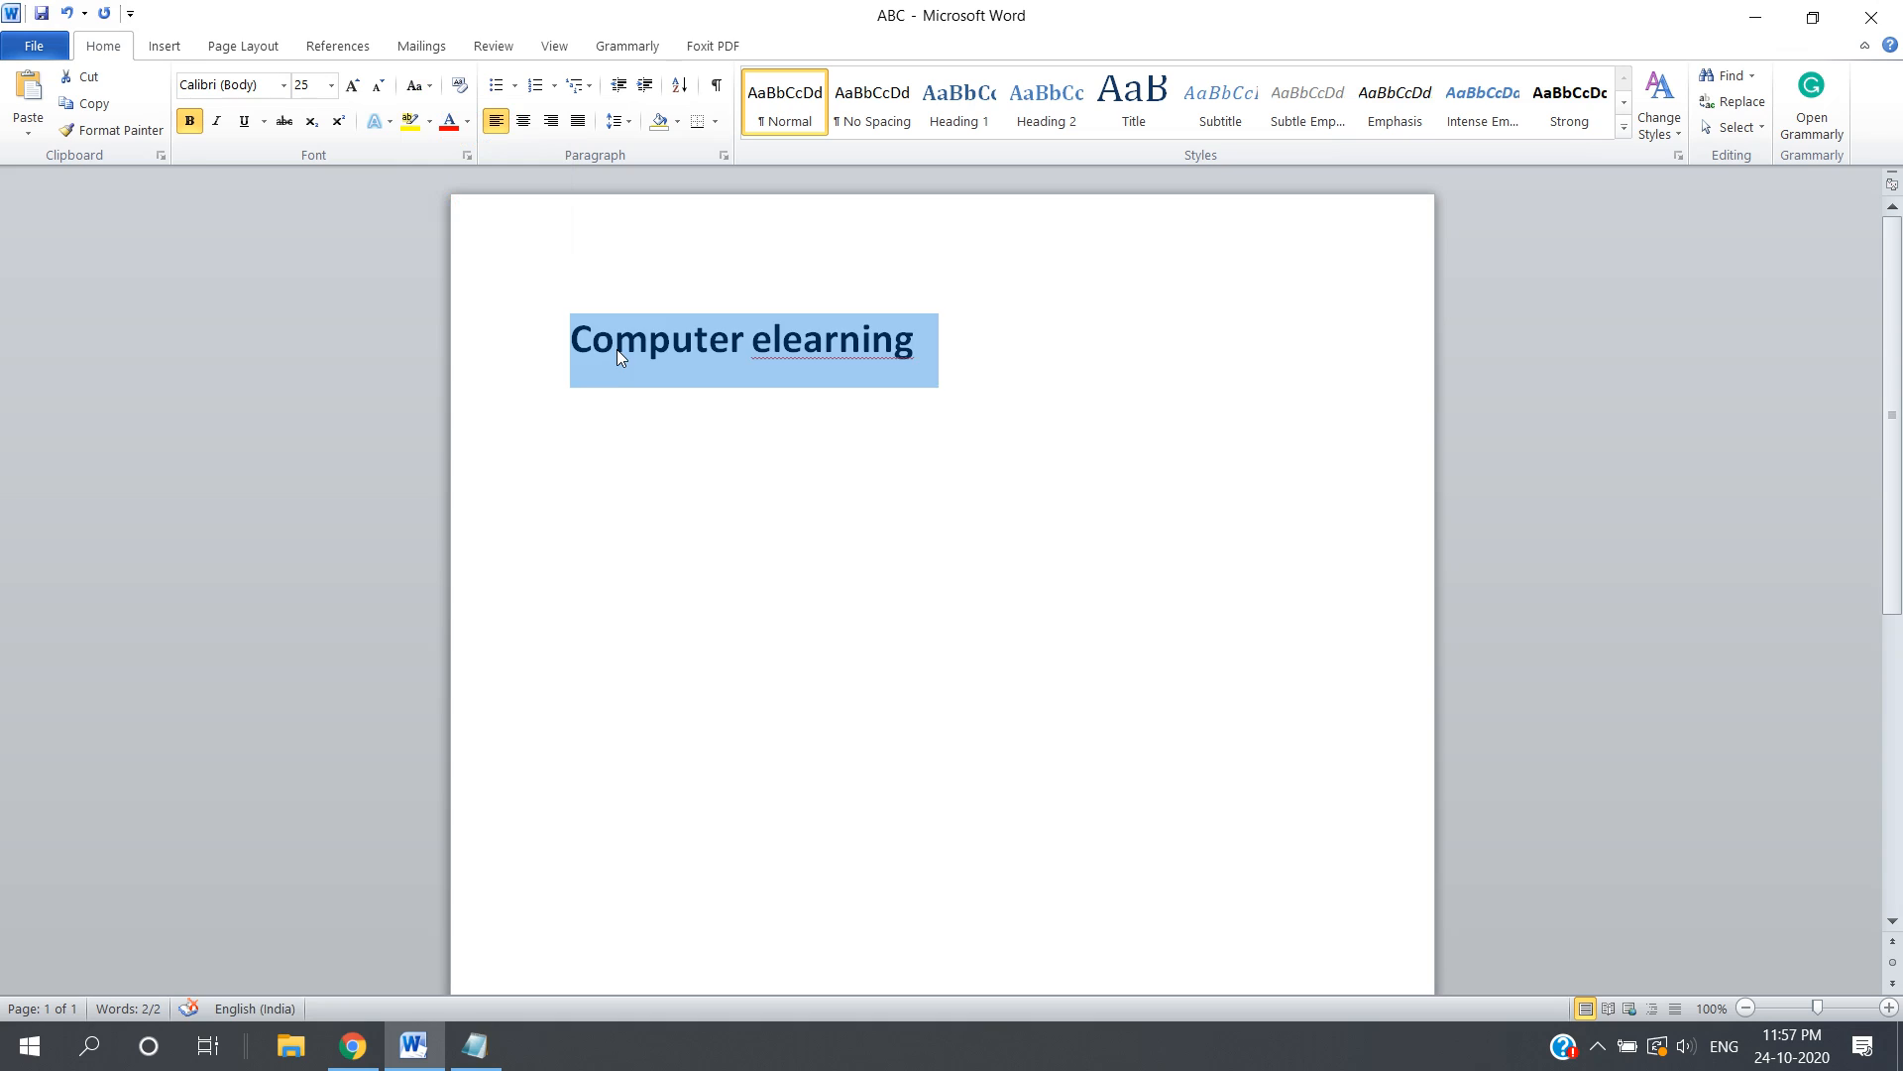
# Apply the light-blue outlined preset text effect in the second row, fourth column of the gallery to the whole "Computer elearning" line.
pyautogui.click(617, 349)
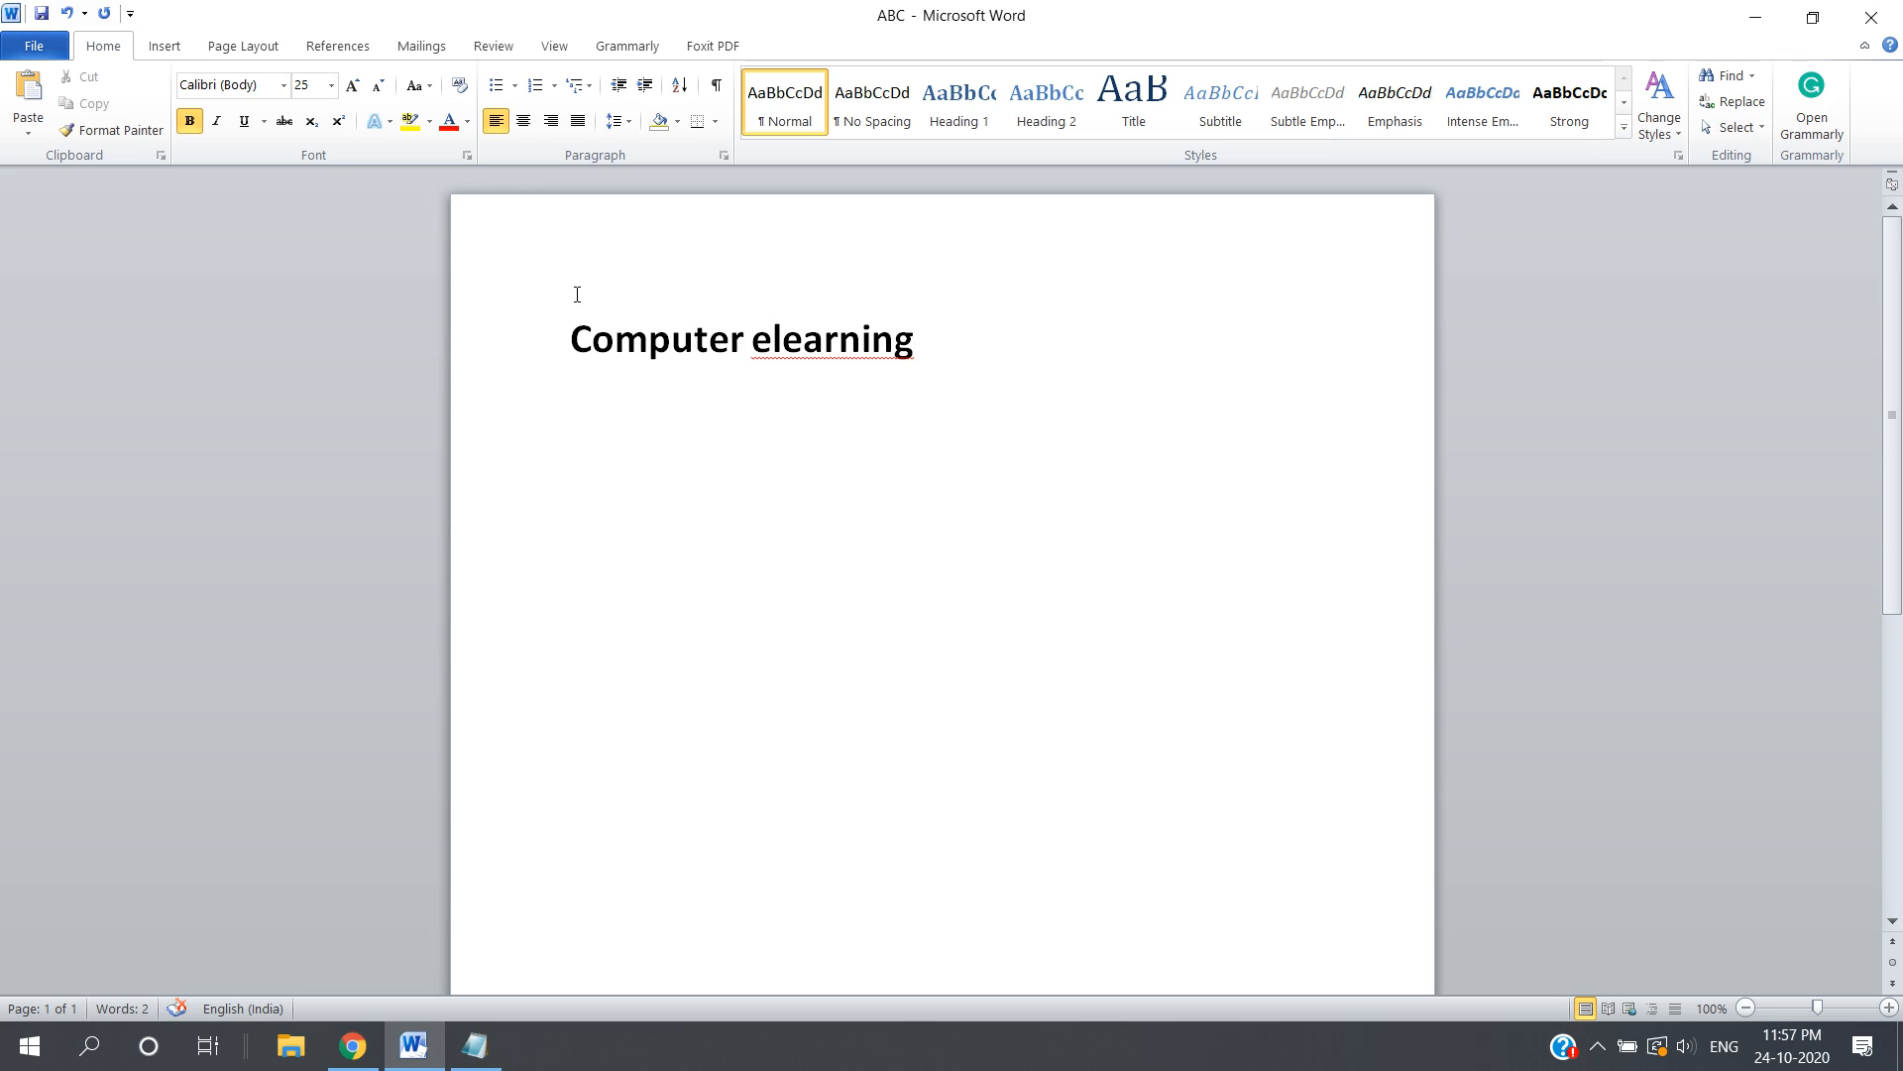
pyautogui.tripleClick(616, 342)
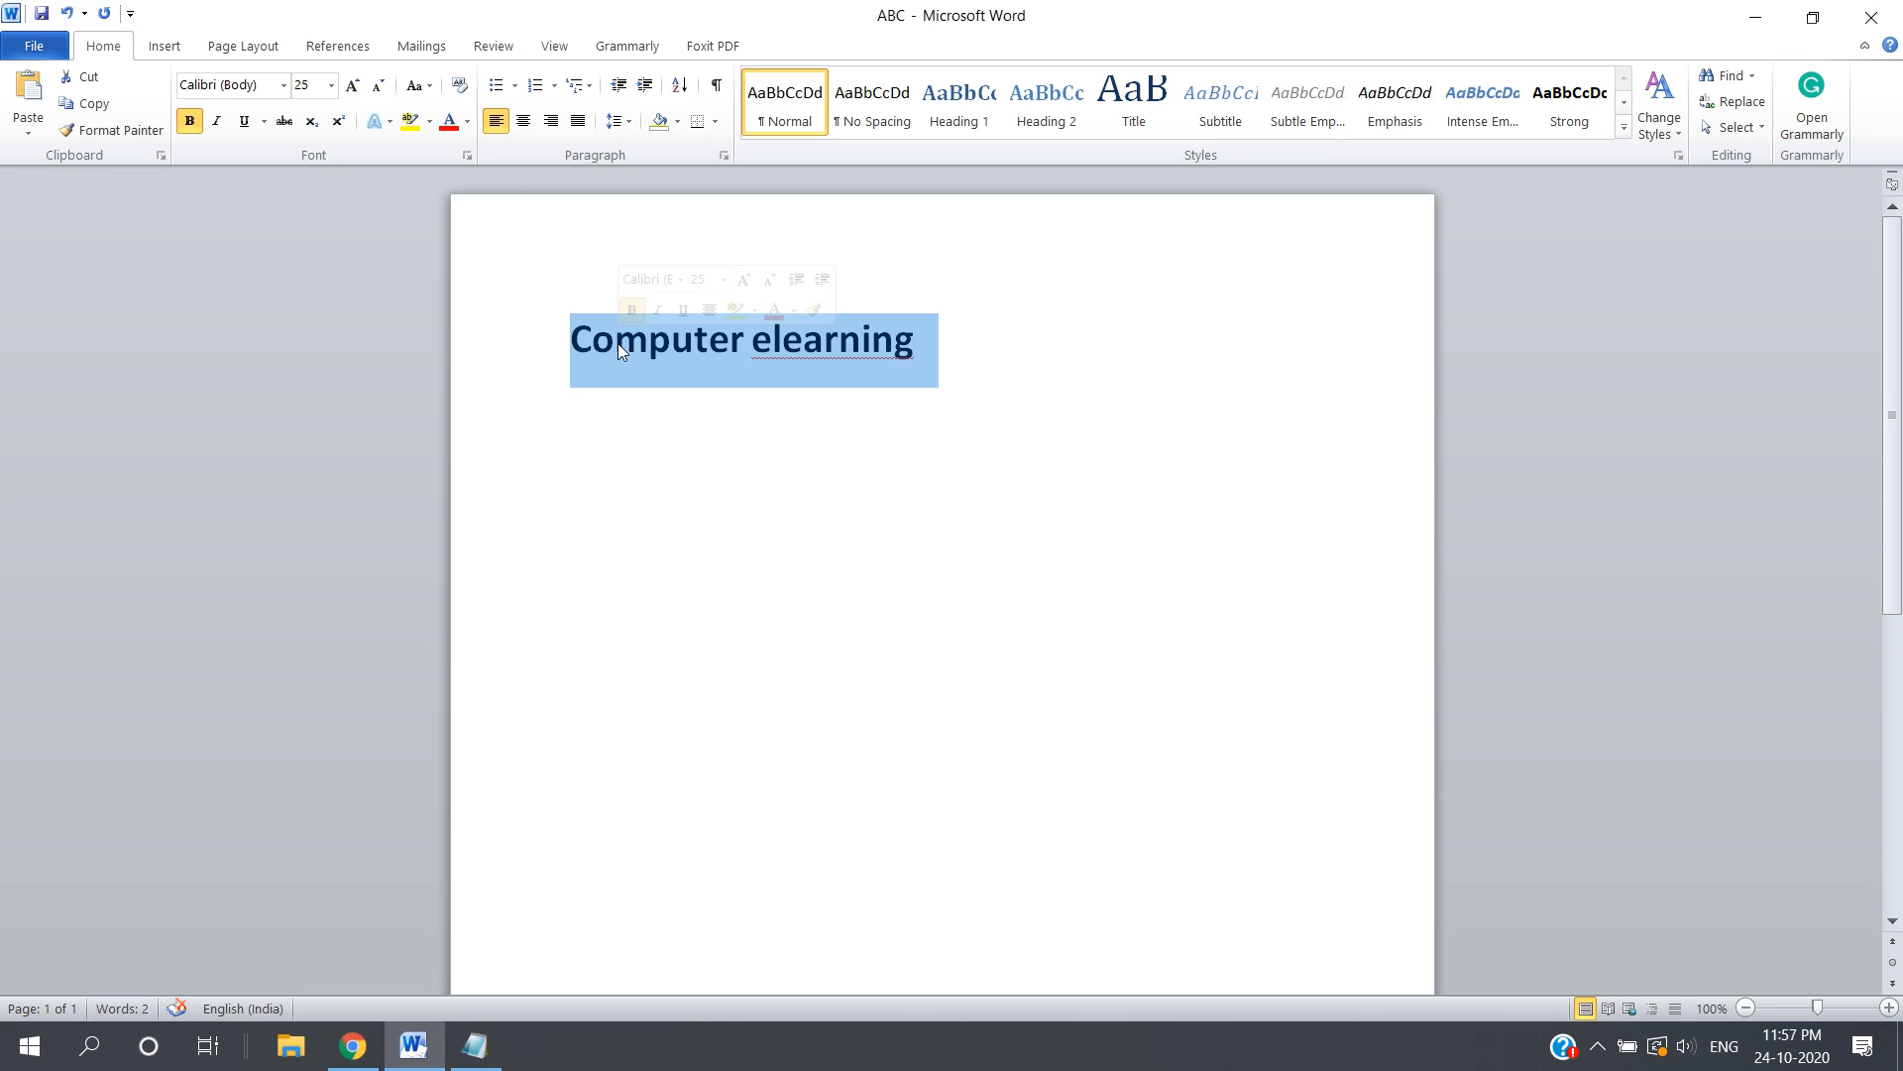
pyautogui.click(389, 129)
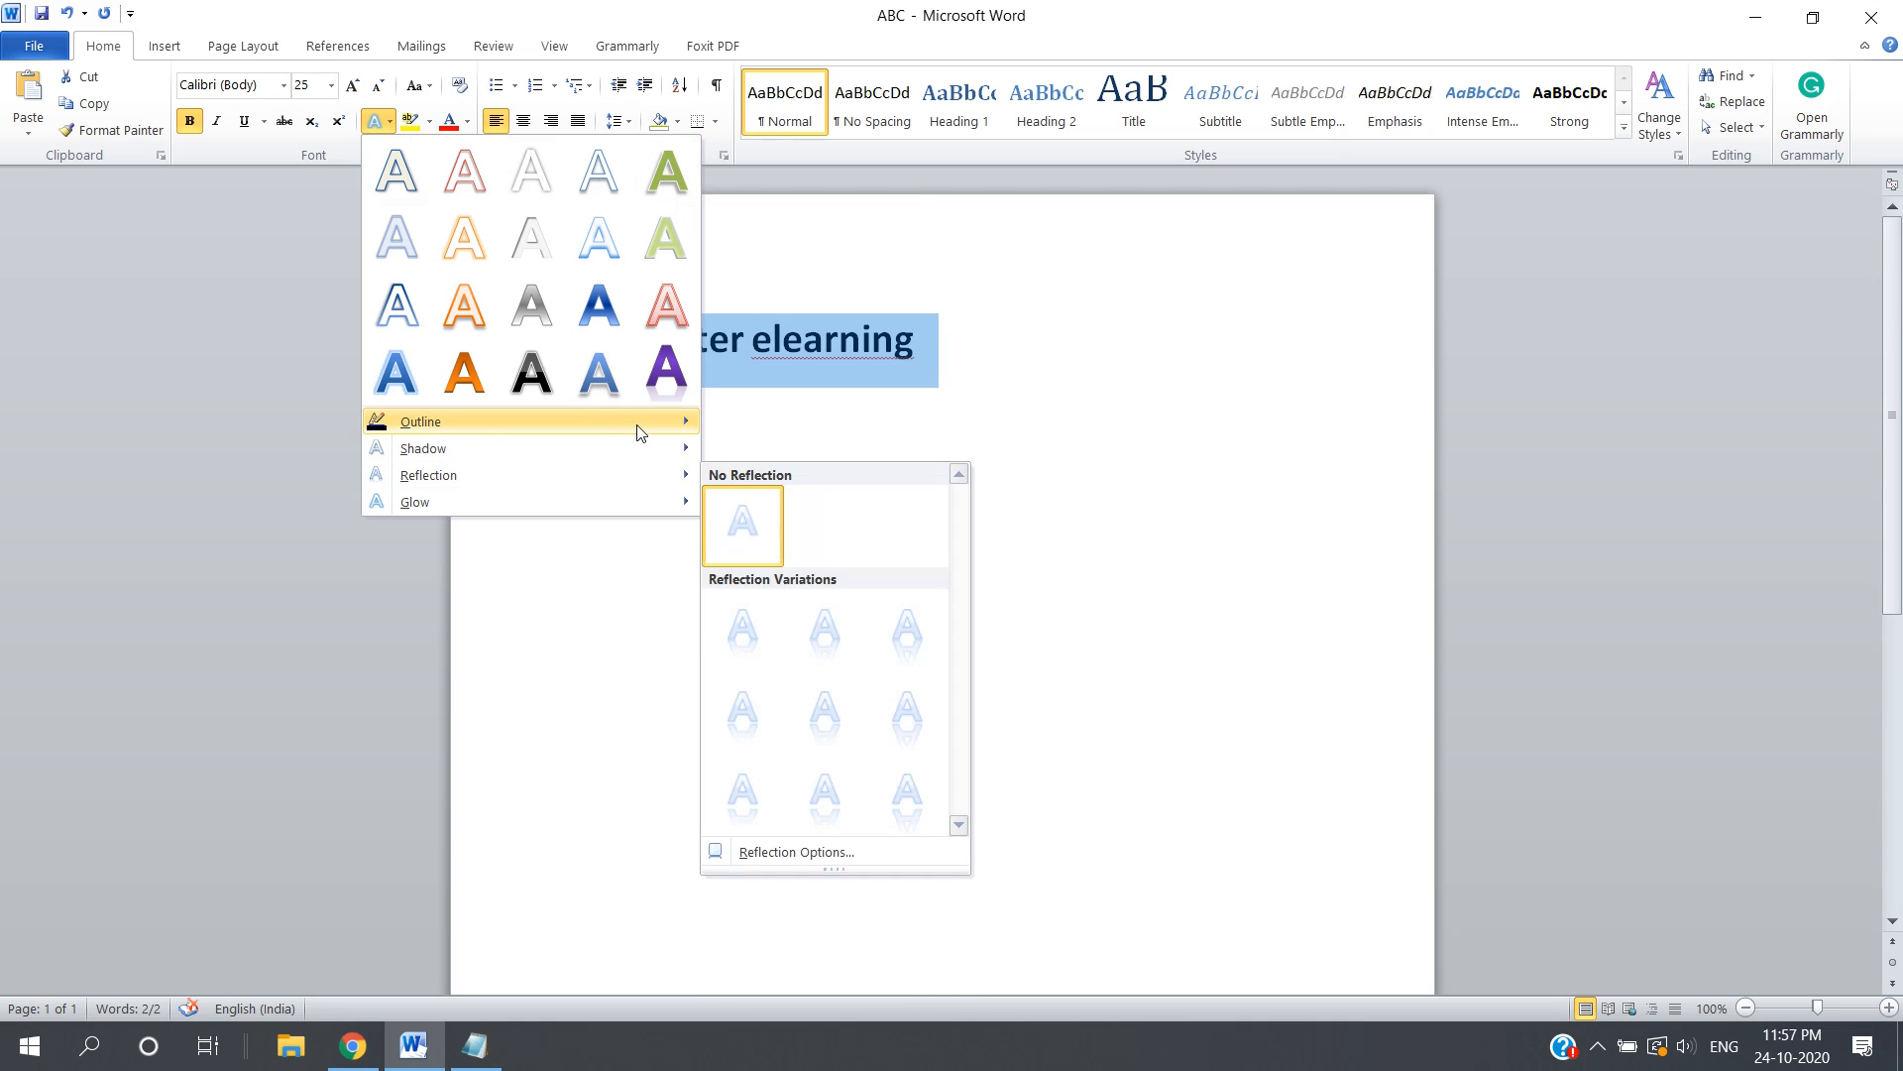
pyautogui.moveTo(637, 430)
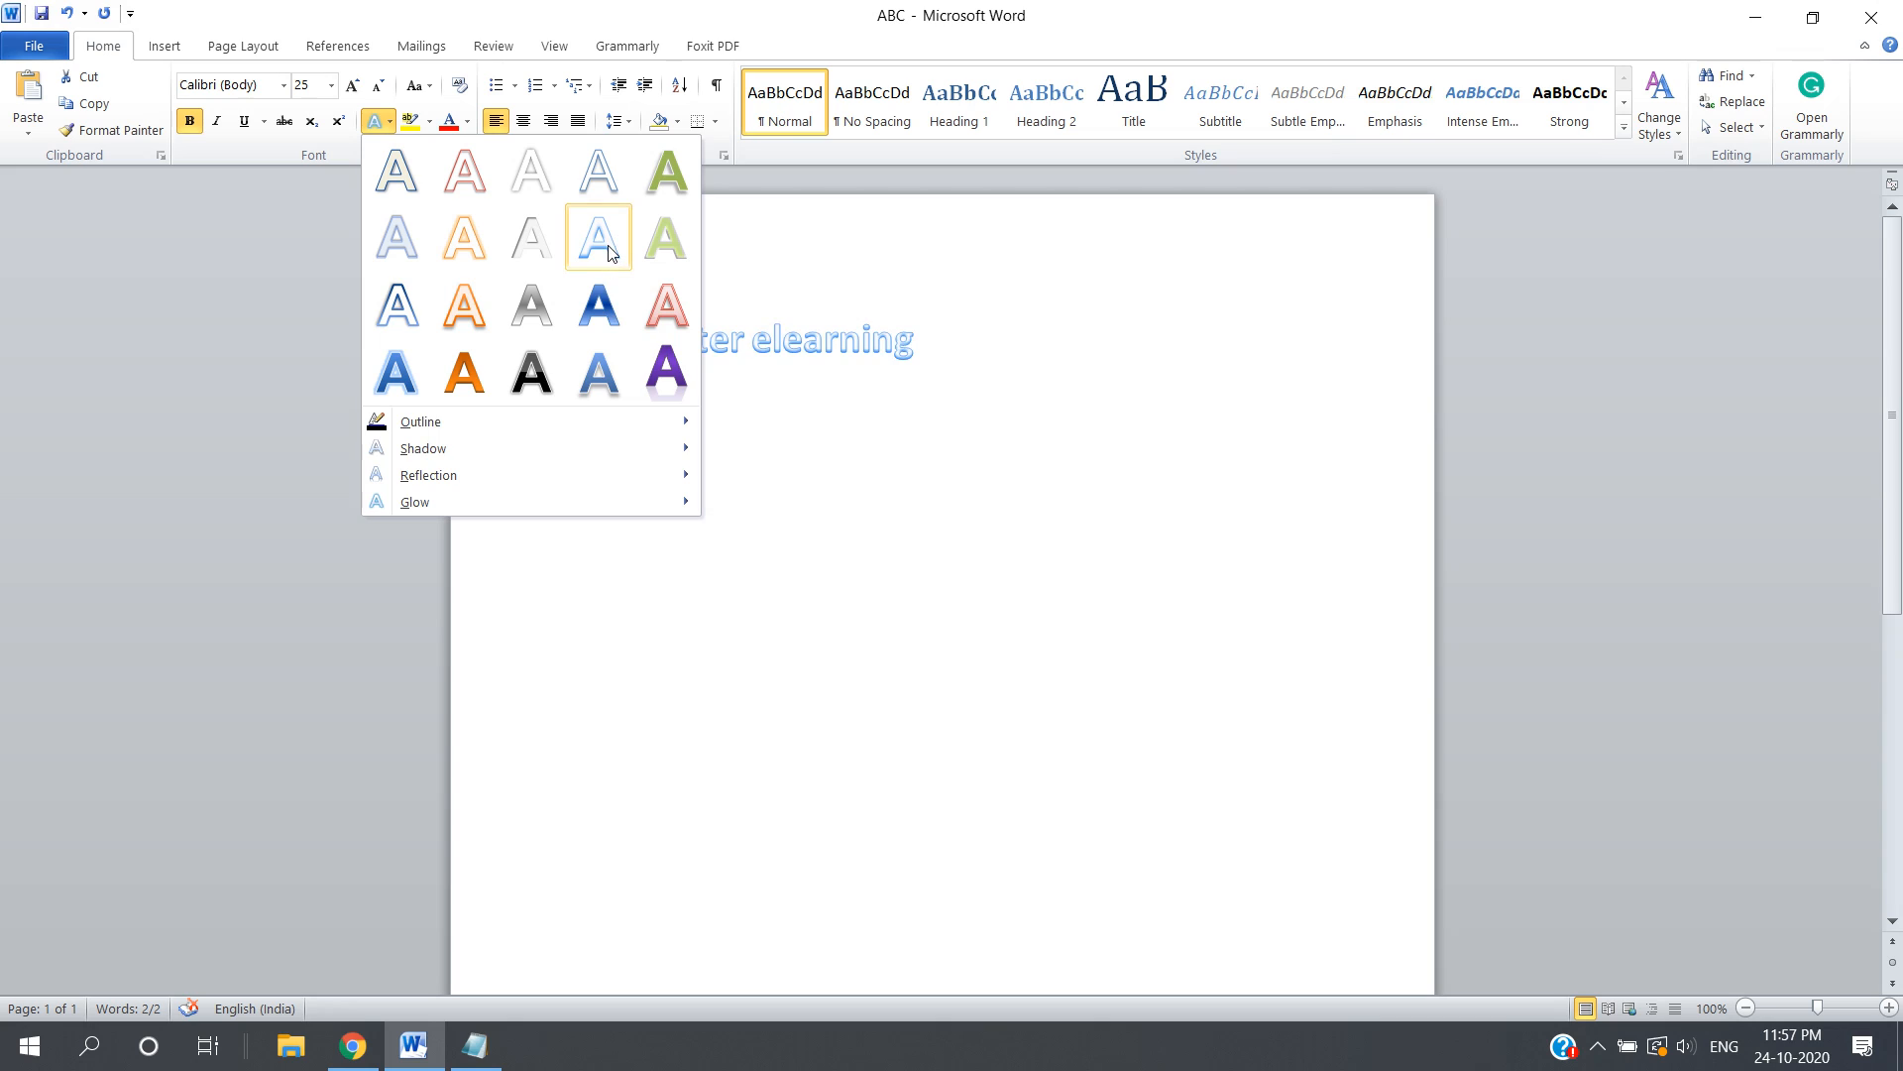
pyautogui.click(605, 244)
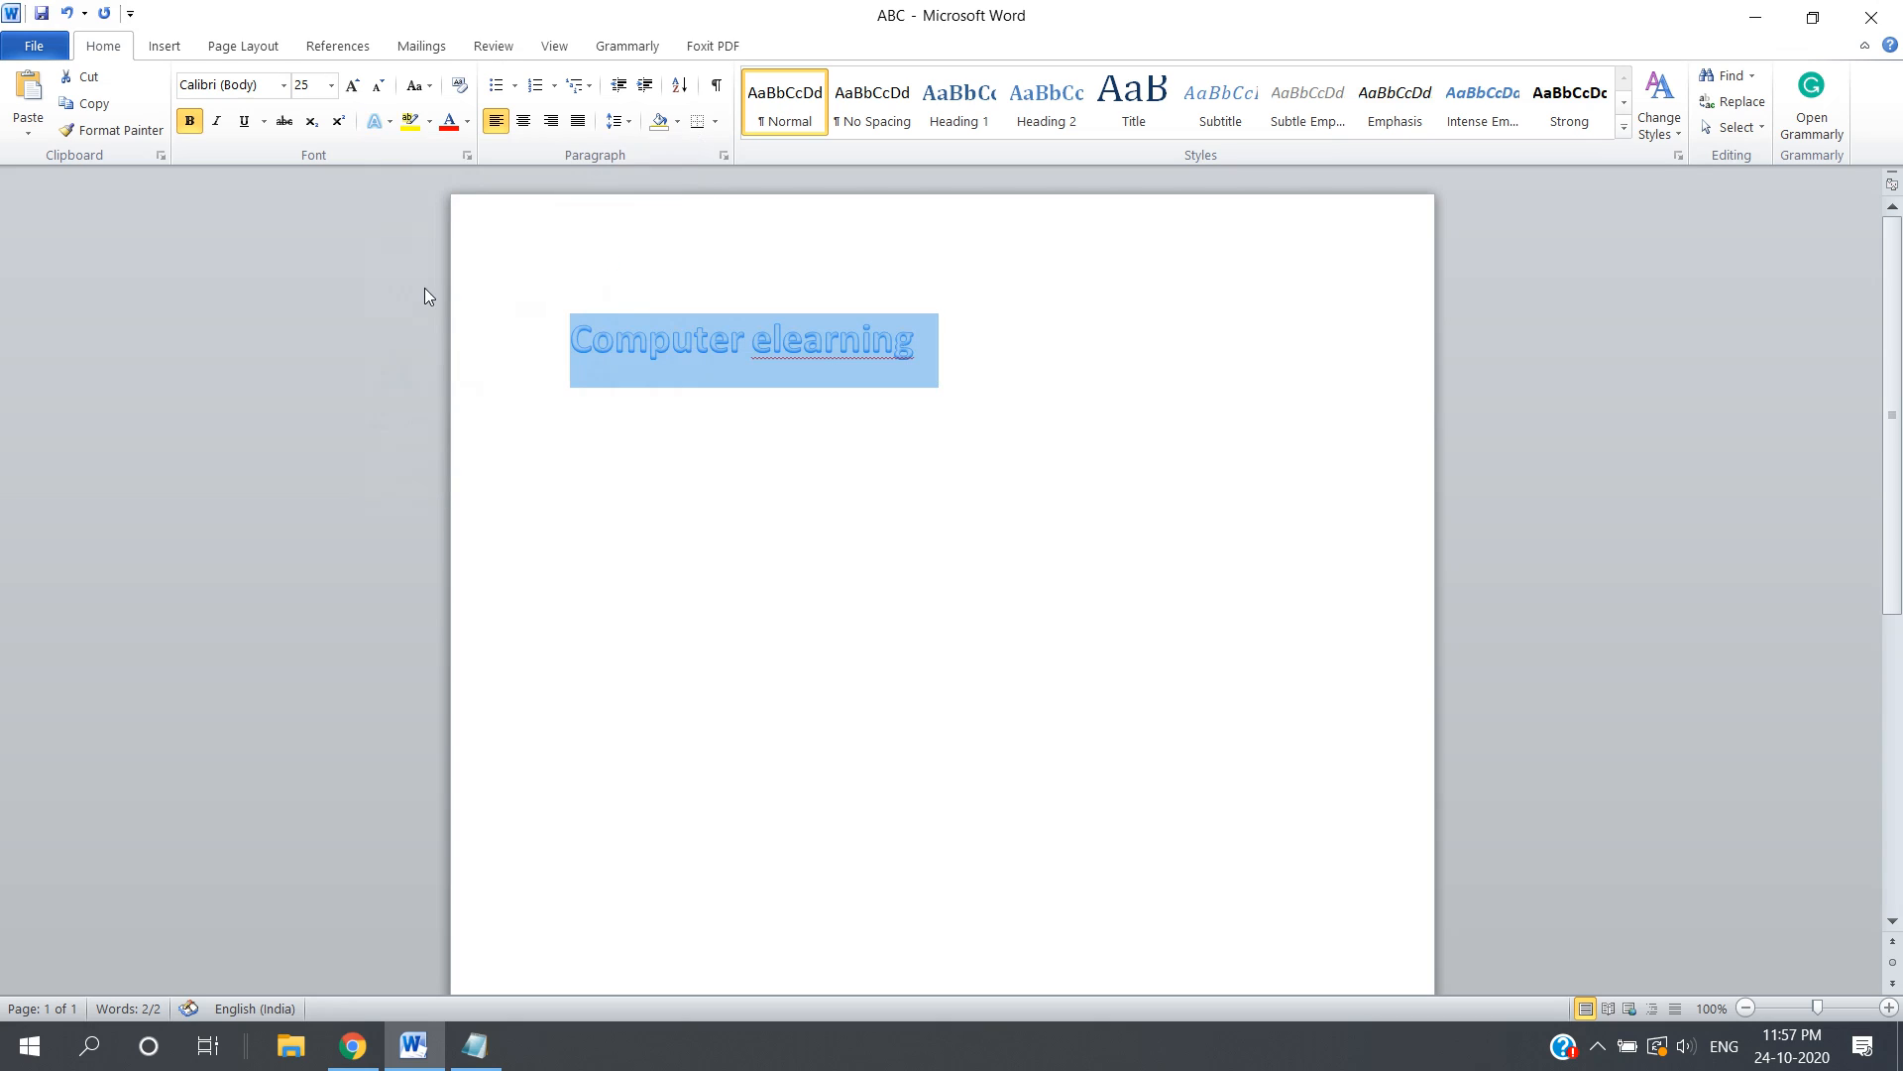
# Add the smallest red glow variation to the line, and undo both the glow and the outlined text effect.
pyautogui.click(392, 122)
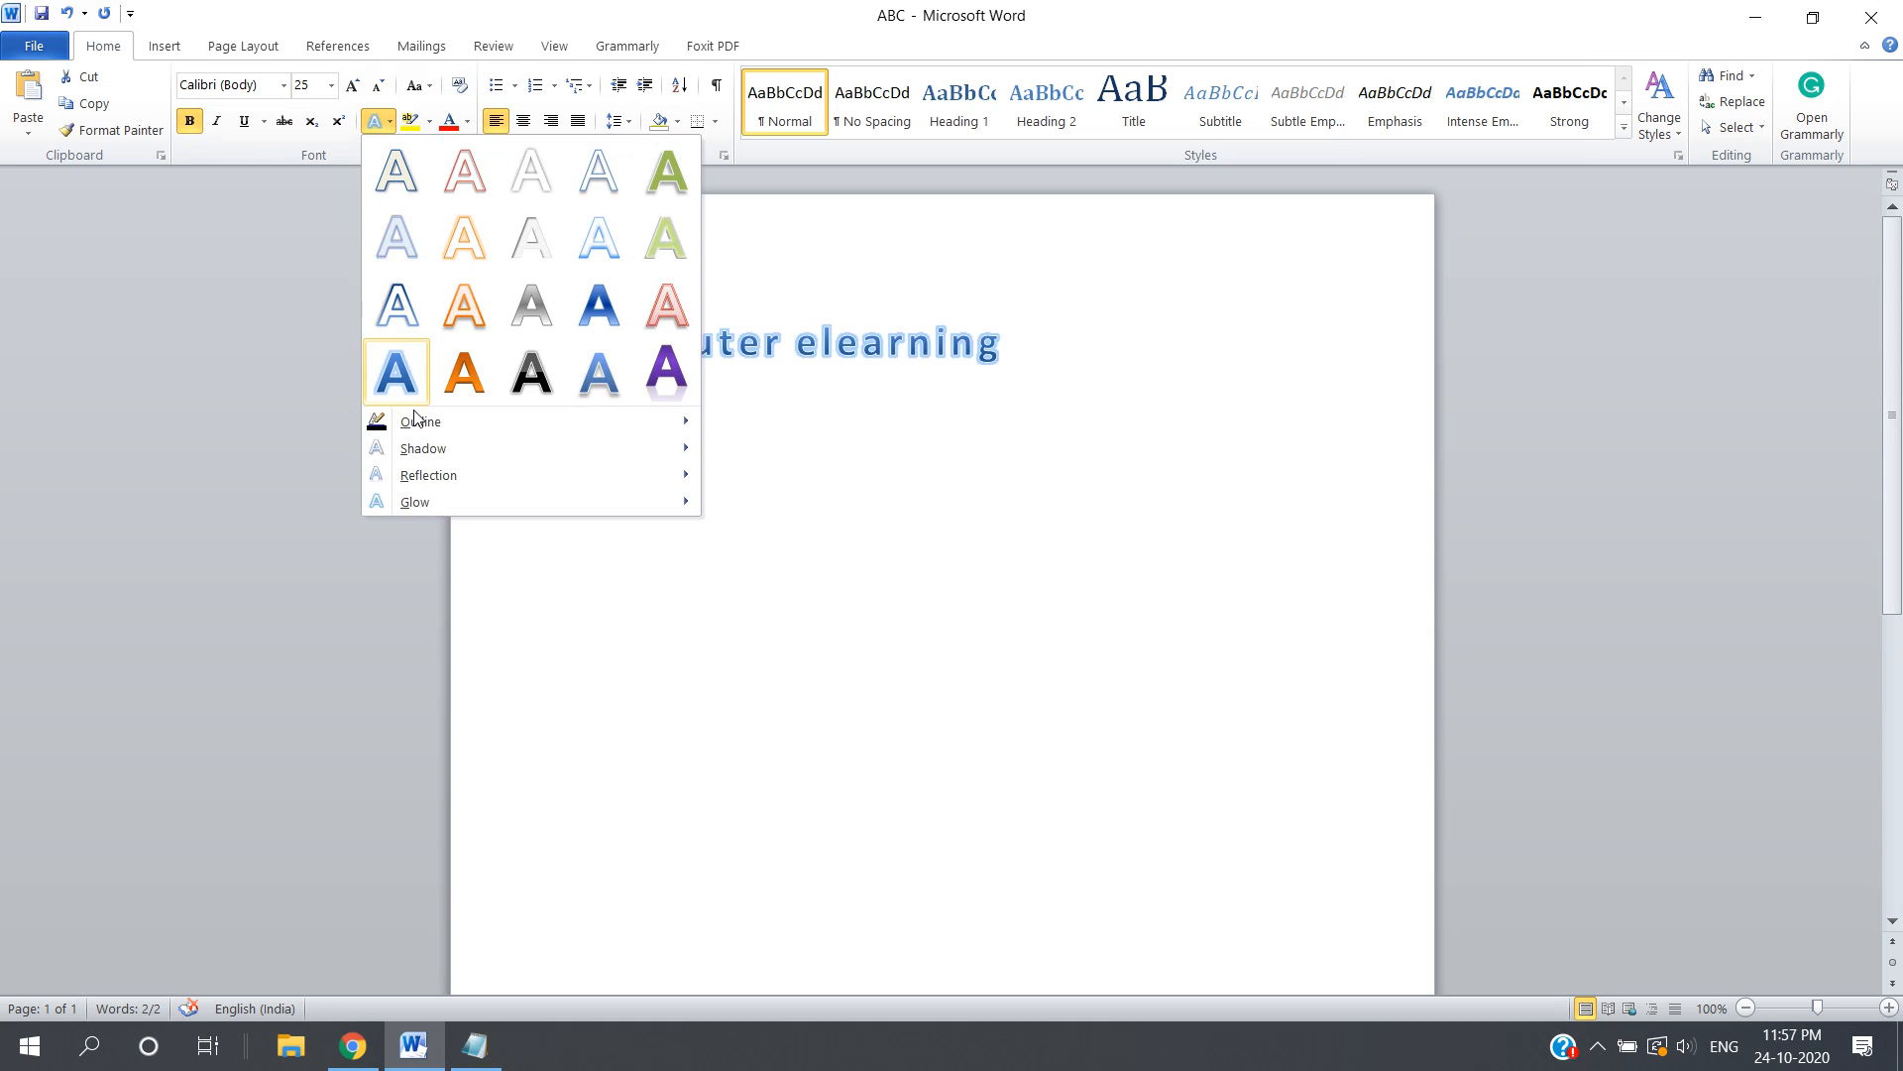
pyautogui.moveTo(429, 484)
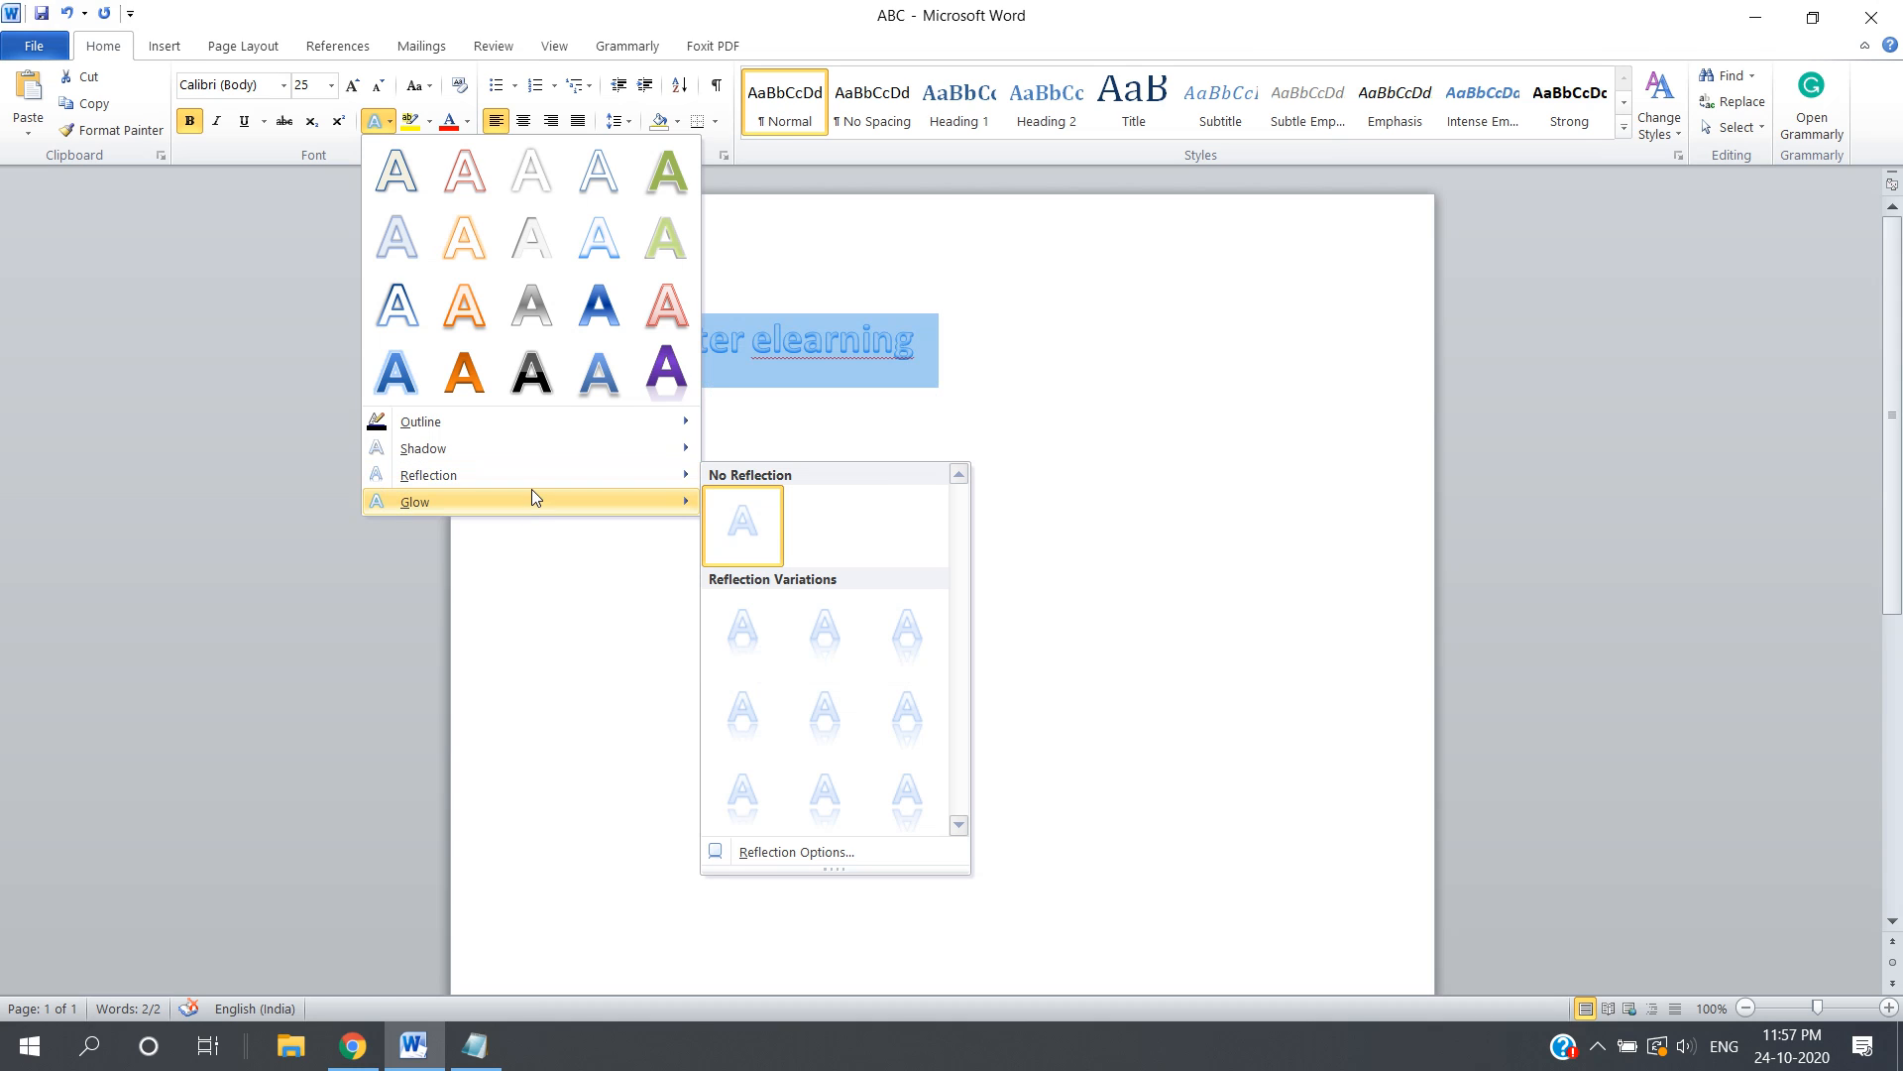
pyautogui.moveTo(531, 499)
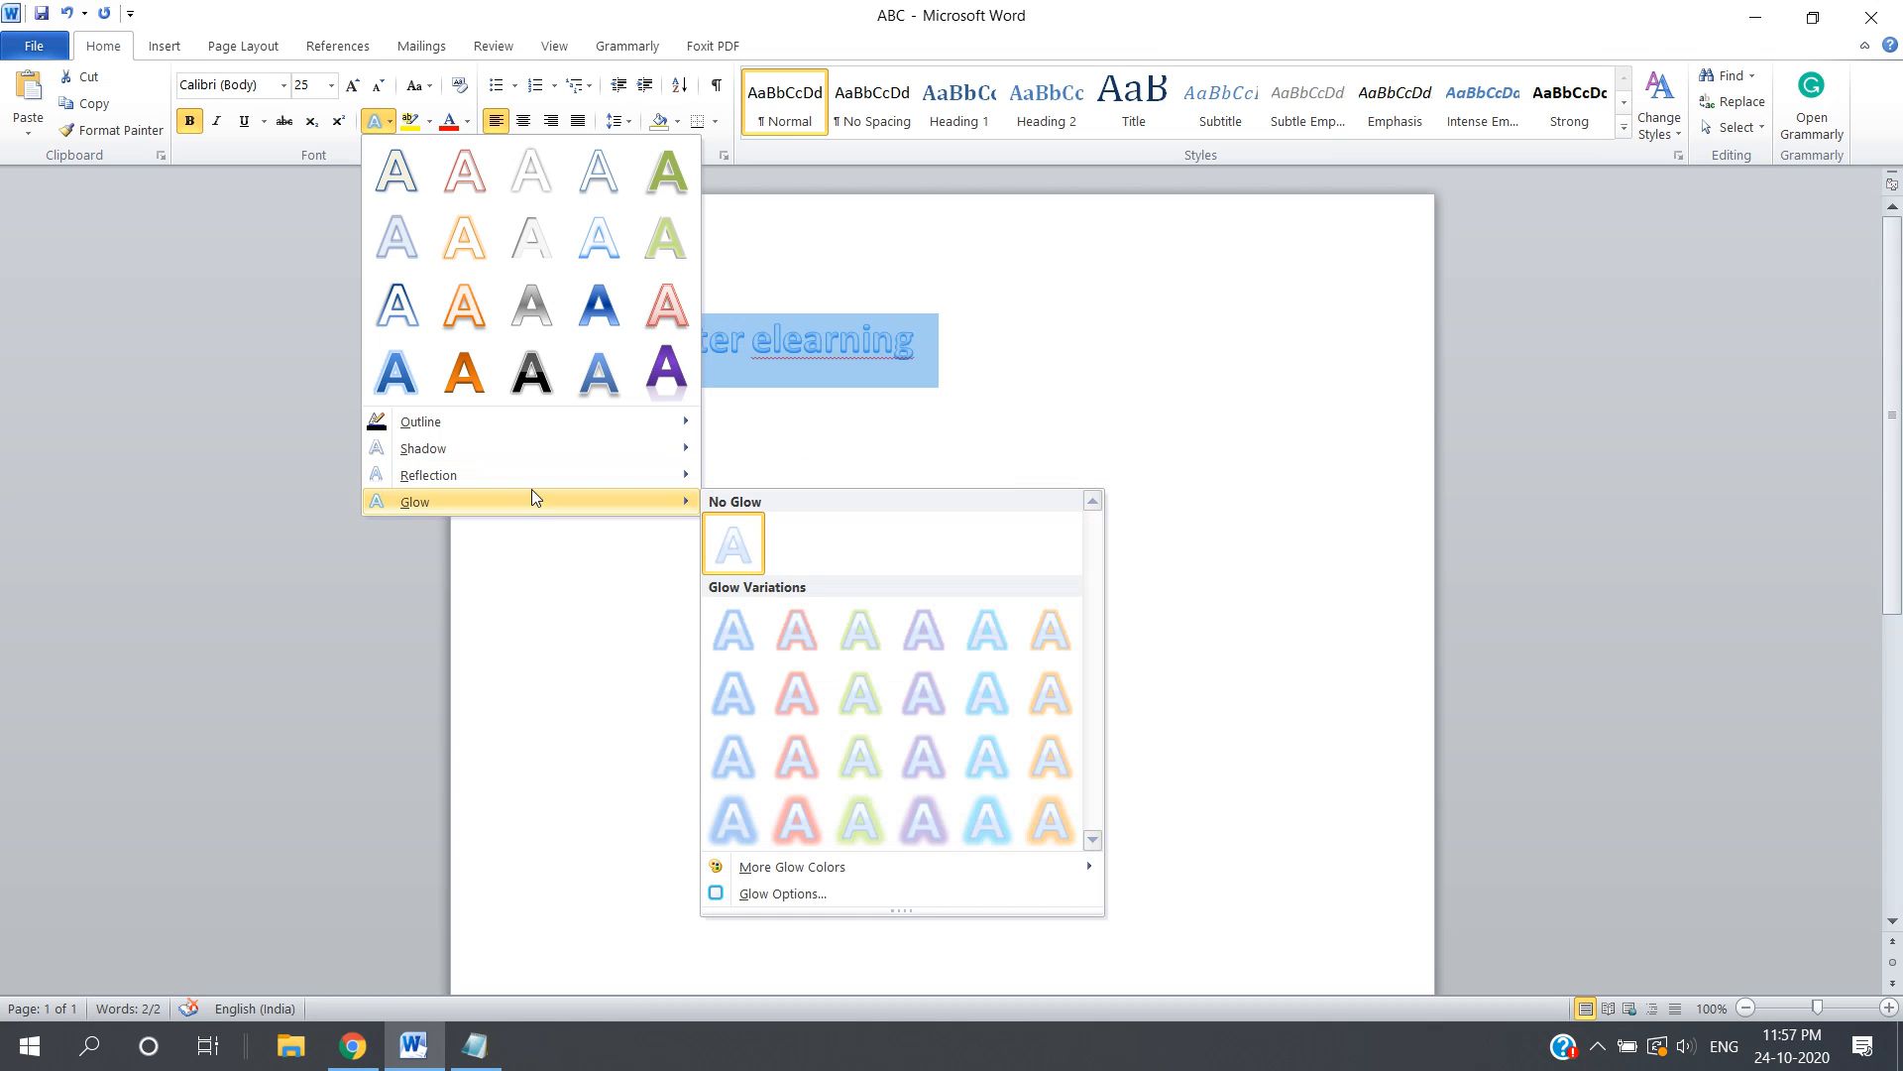
pyautogui.click(796, 627)
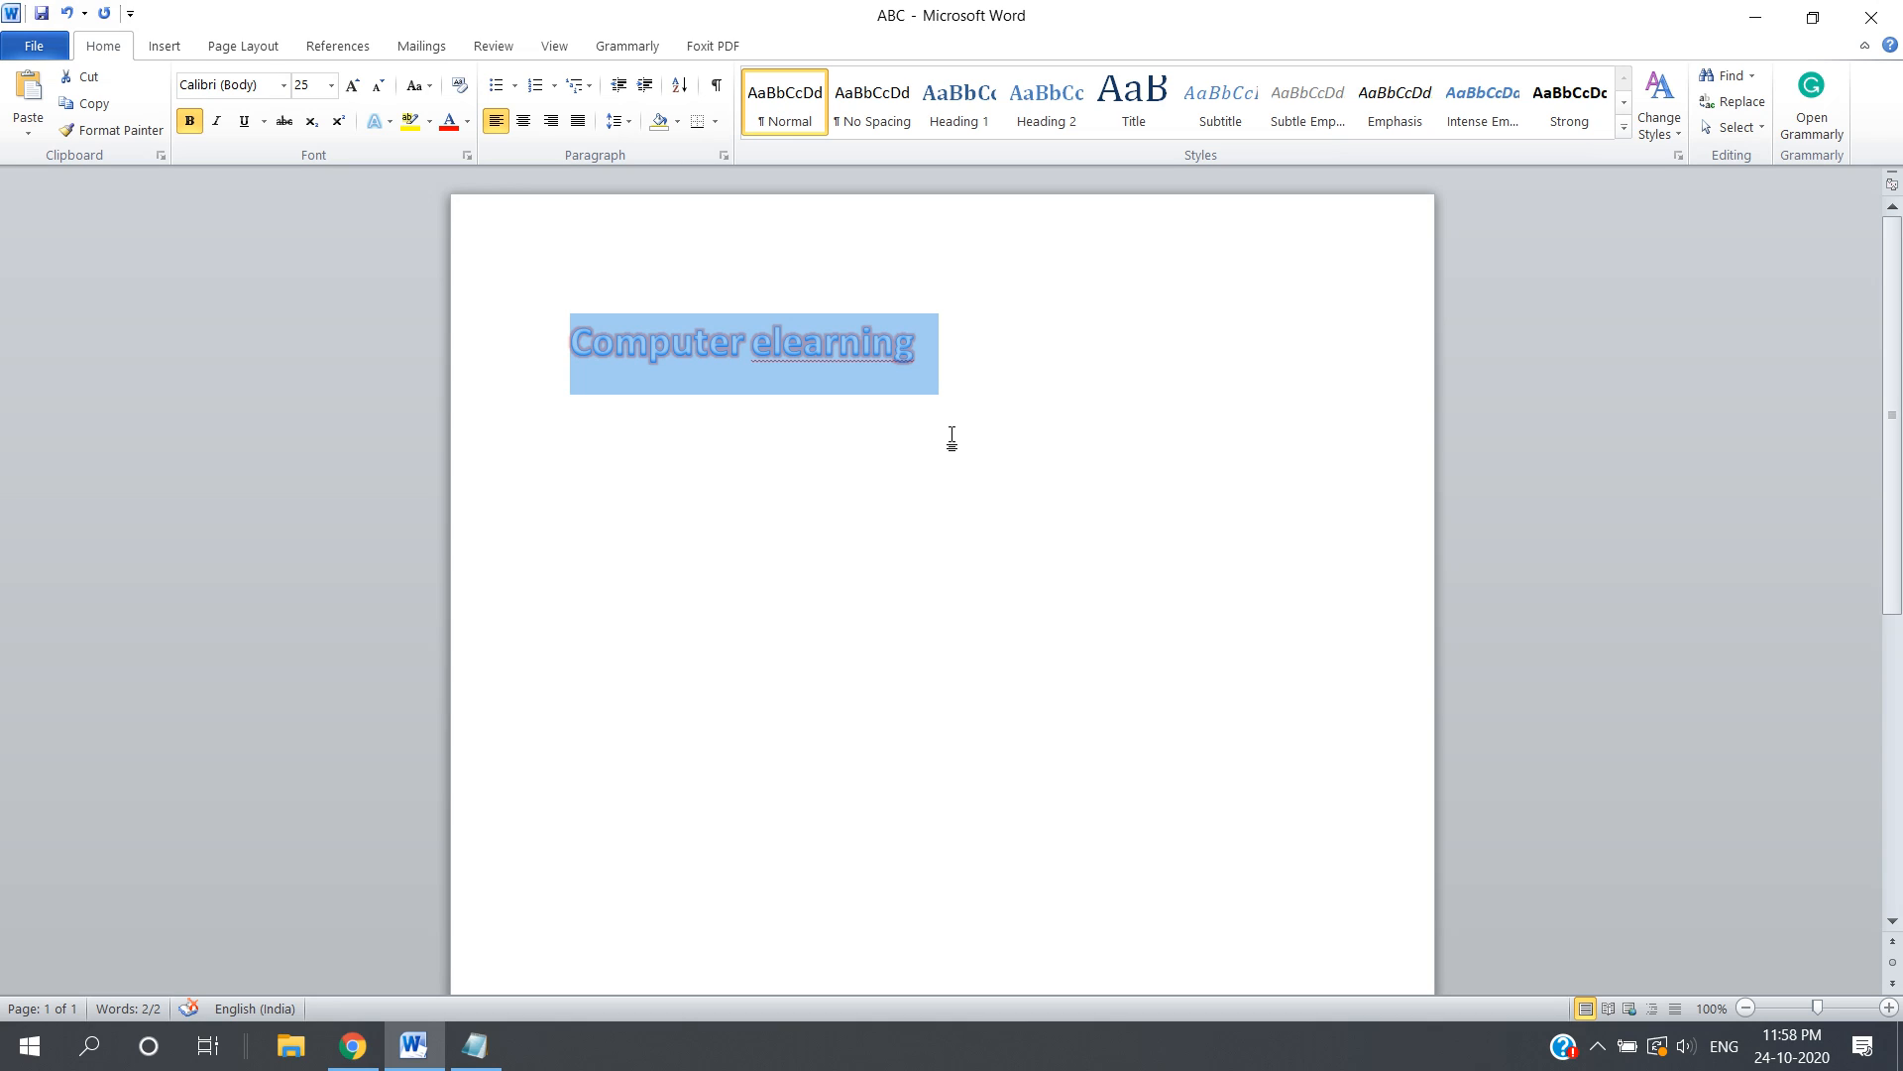
pyautogui.hotkey('ctrl', 'z')
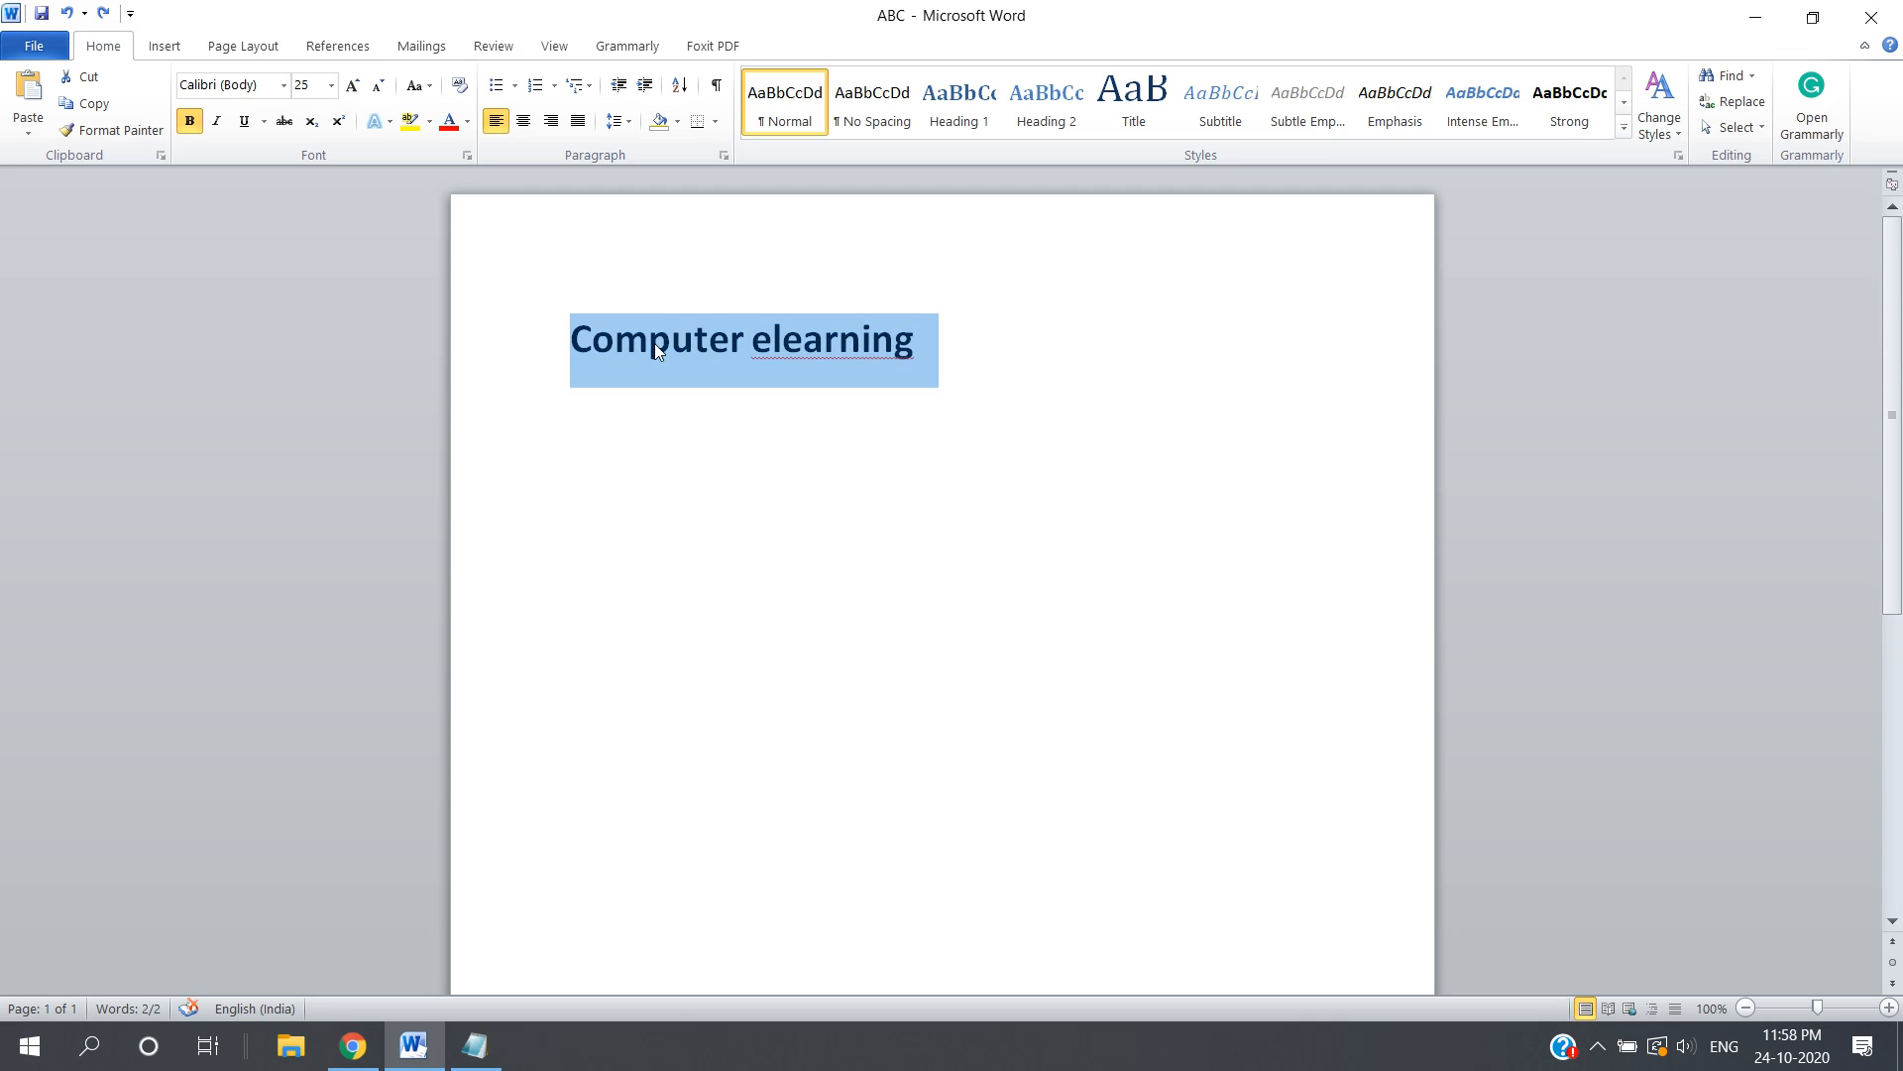
# Highlight the whole line in yellow, and replace the lowercase l in "elearning" with a capital L.
pyautogui.click(432, 122)
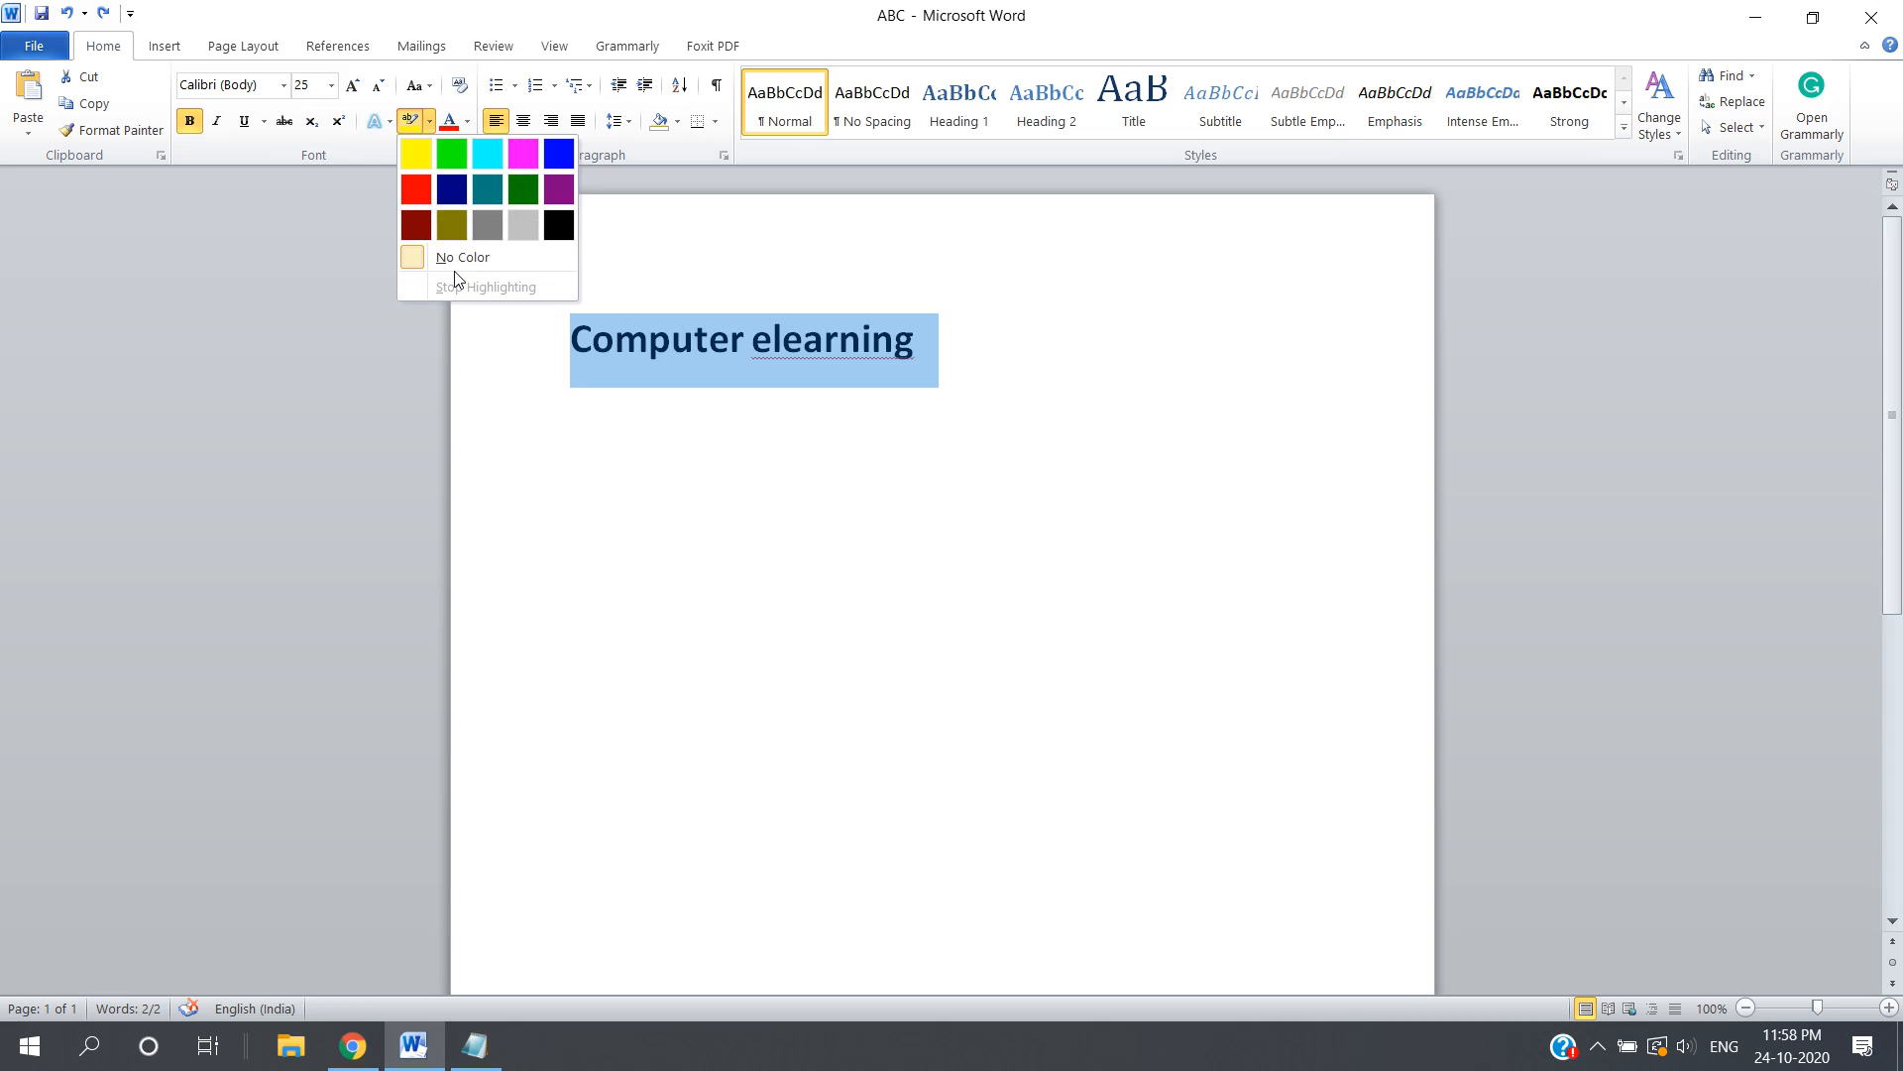
pyautogui.click(429, 151)
pyautogui.click(788, 445)
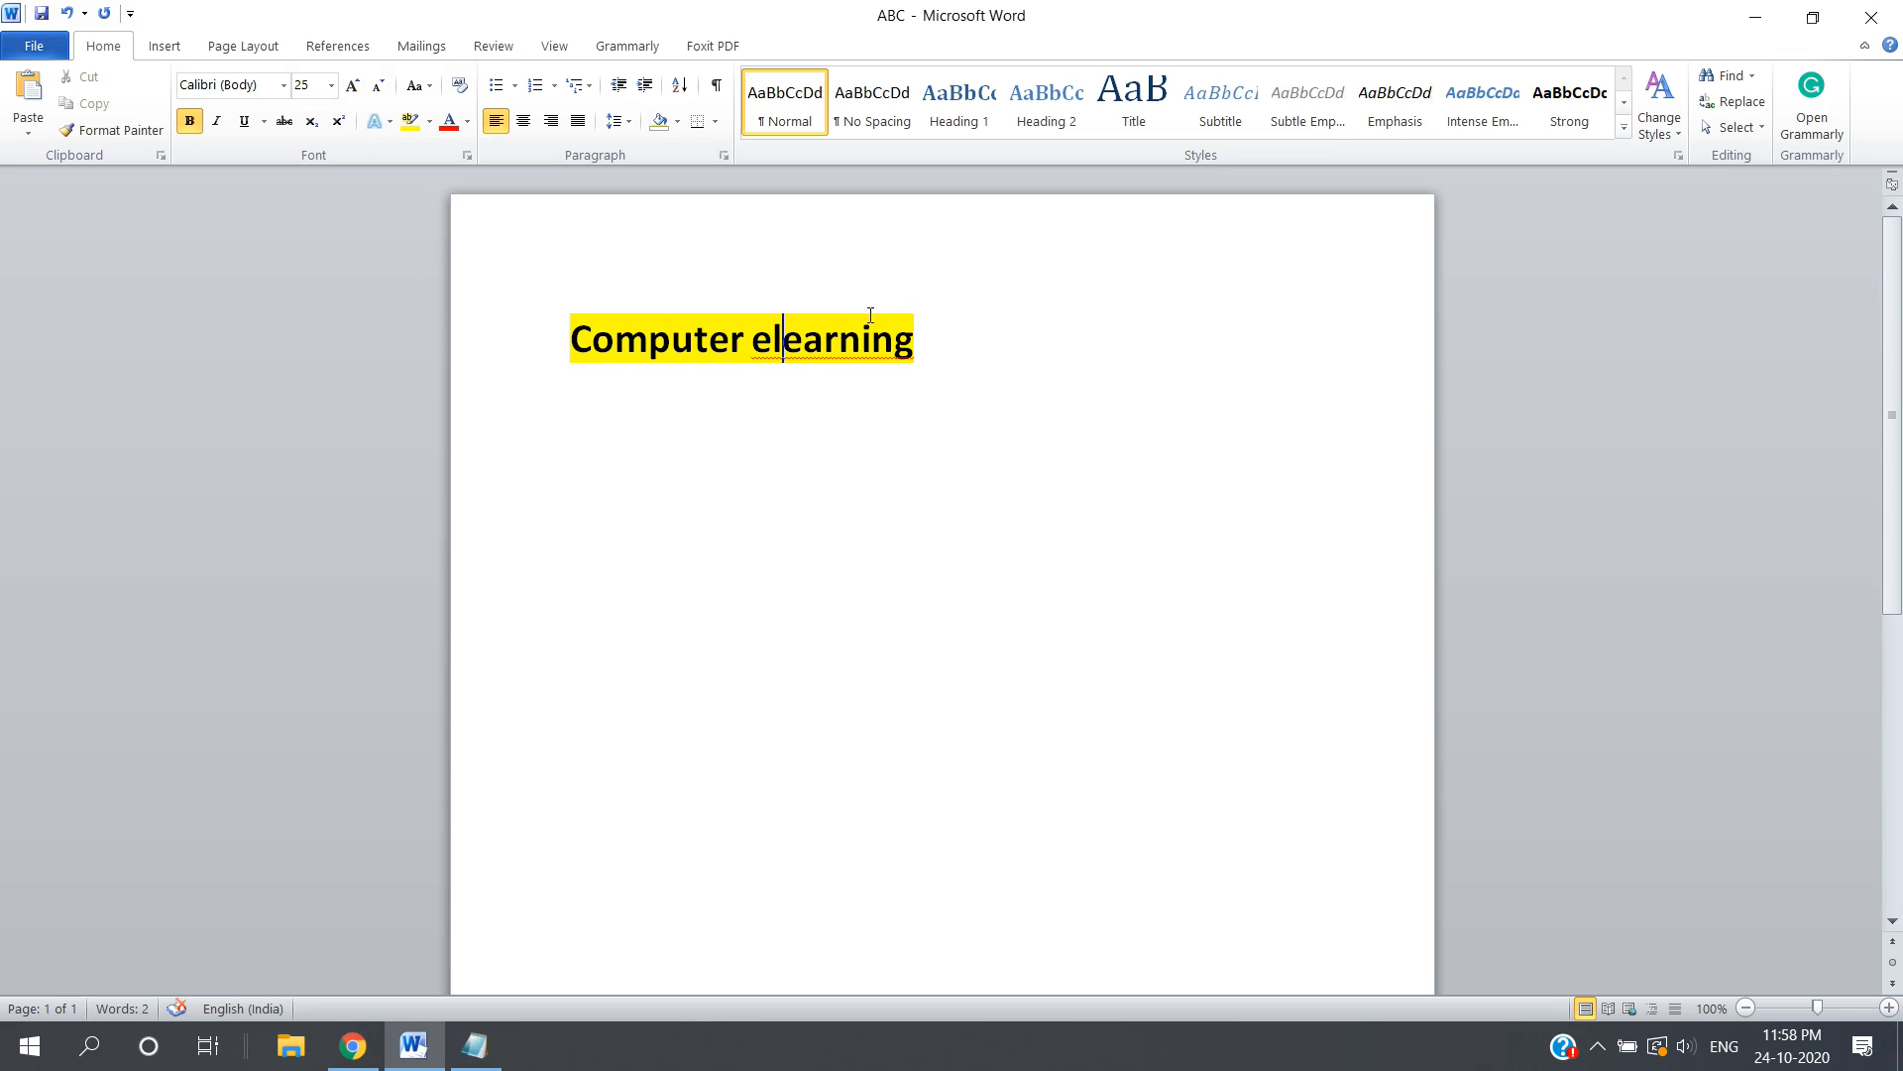
pyautogui.press('BackSpace')
pyautogui.write('L')
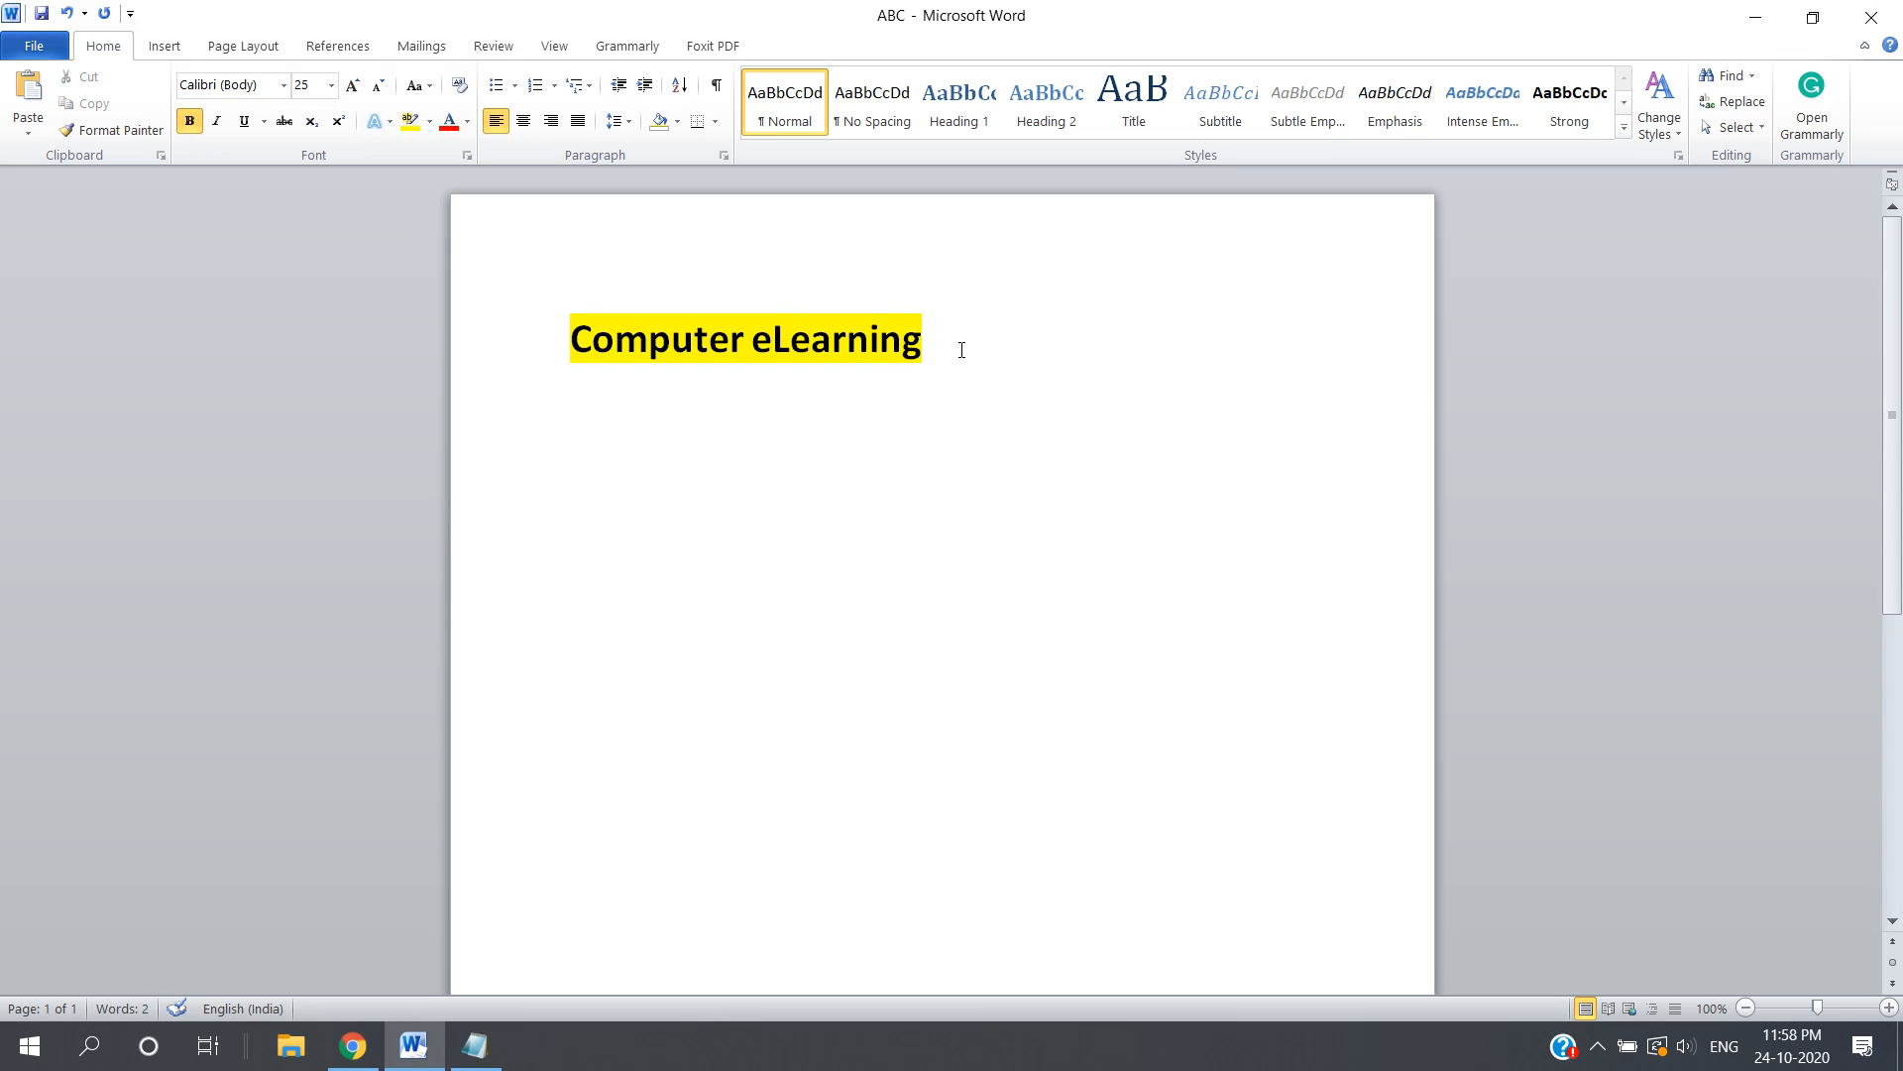
# Color all of the "Computer eLearning" text white (White, Background 1) and change its highlight to blue.
pyautogui.click(961, 350)
pyautogui.hotkey('ctrl', 'a')
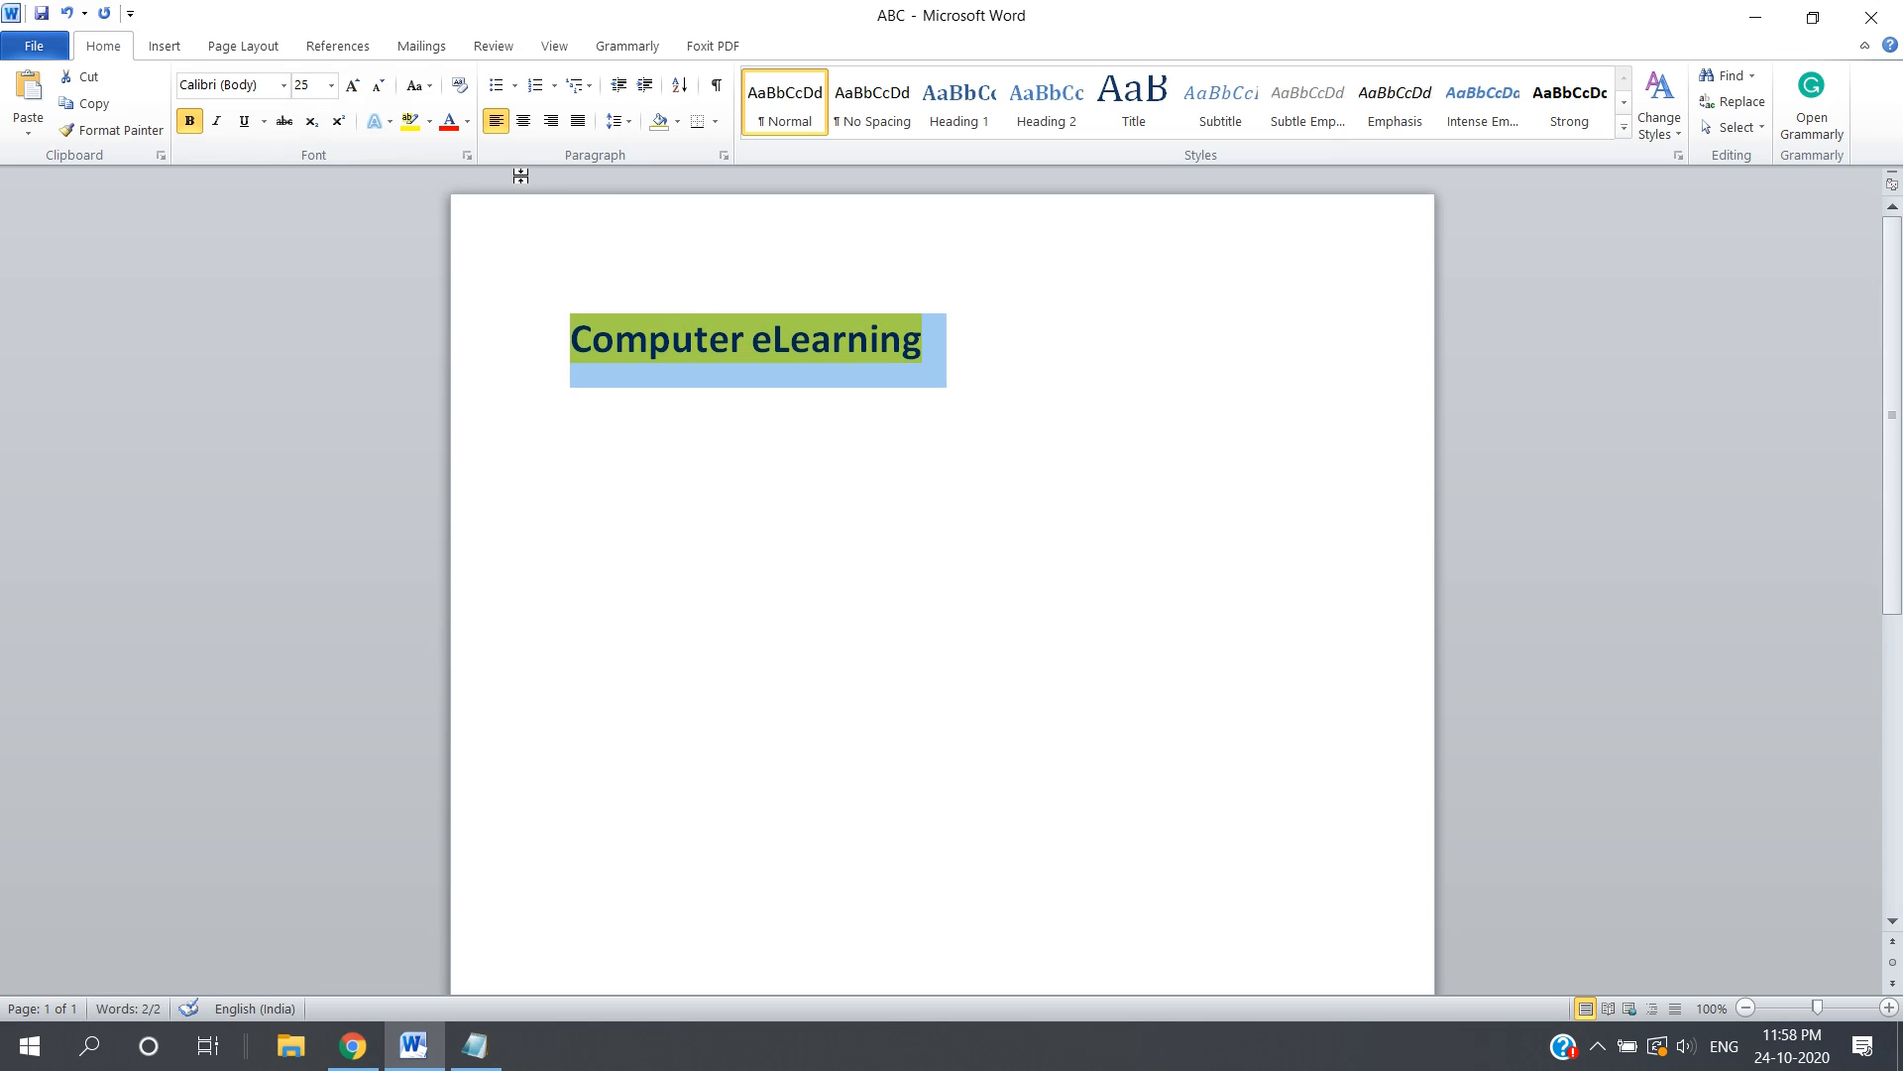
pyautogui.click(467, 122)
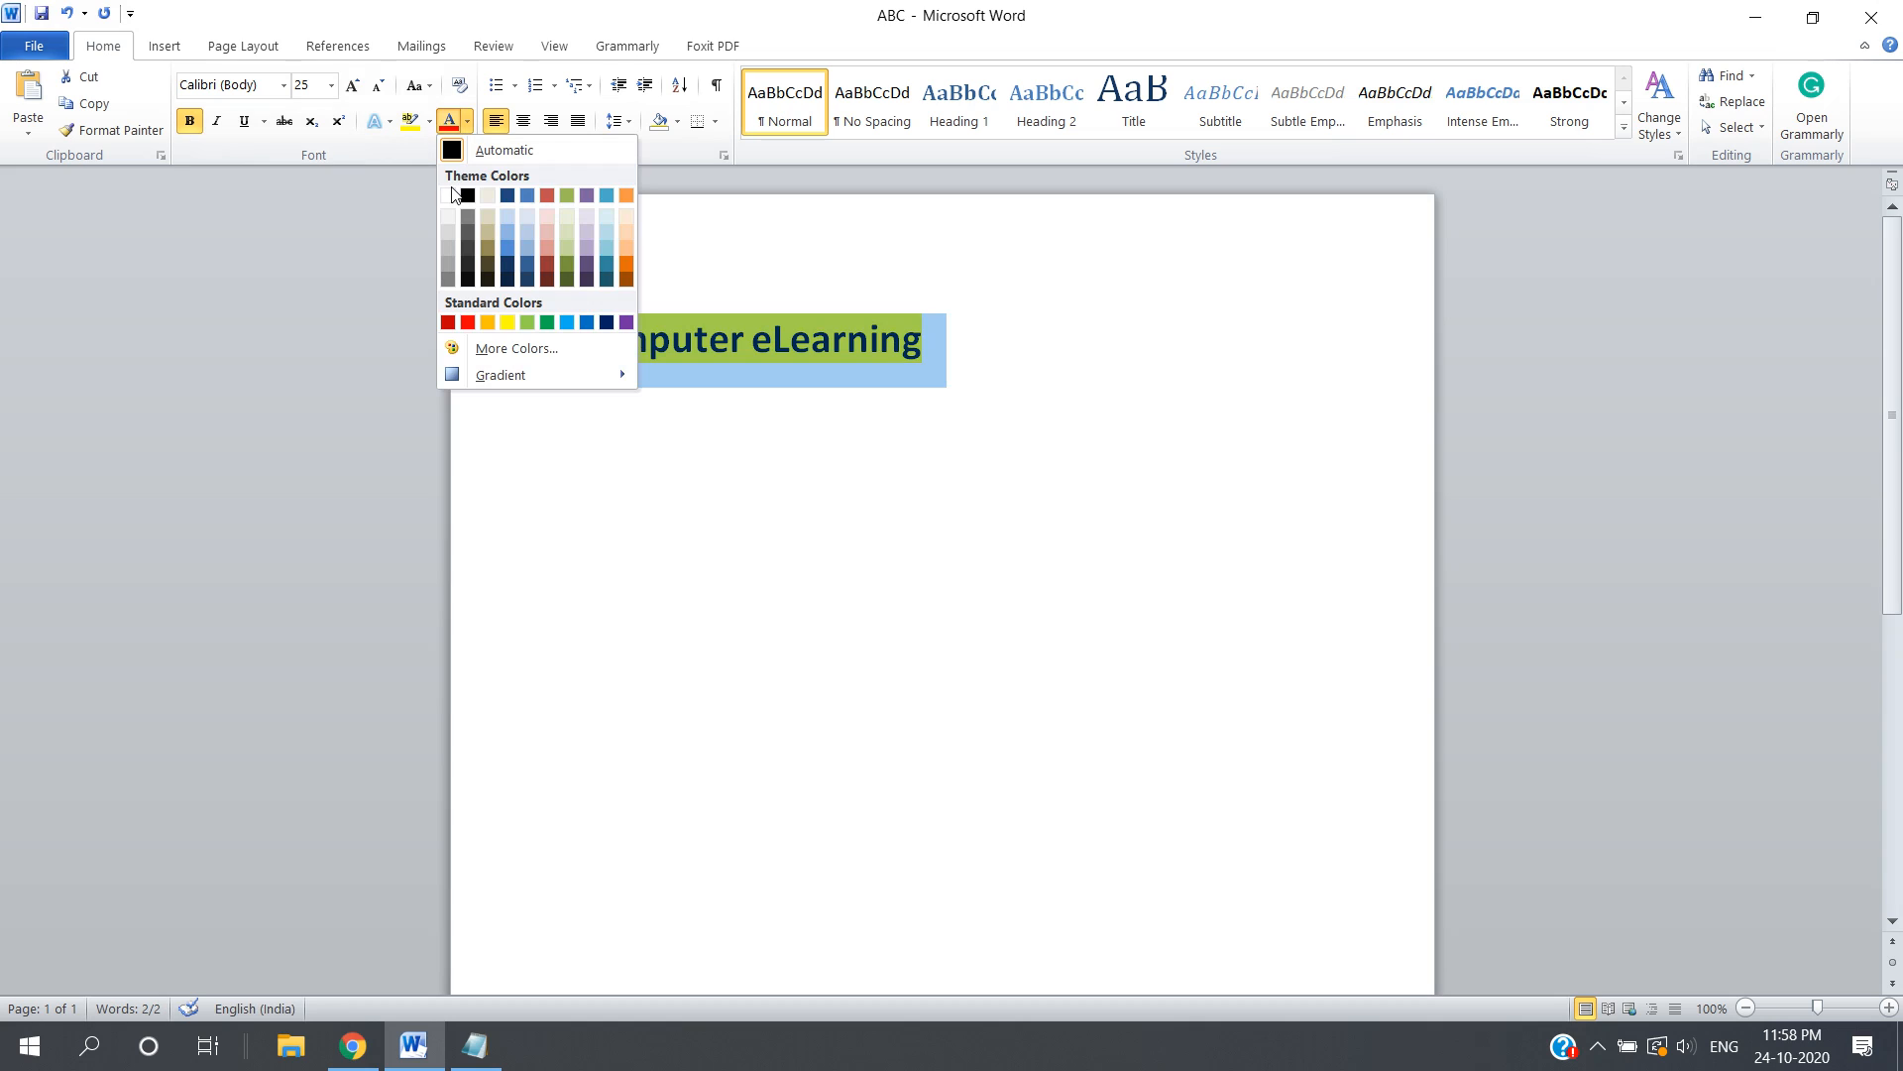
pyautogui.click(451, 198)
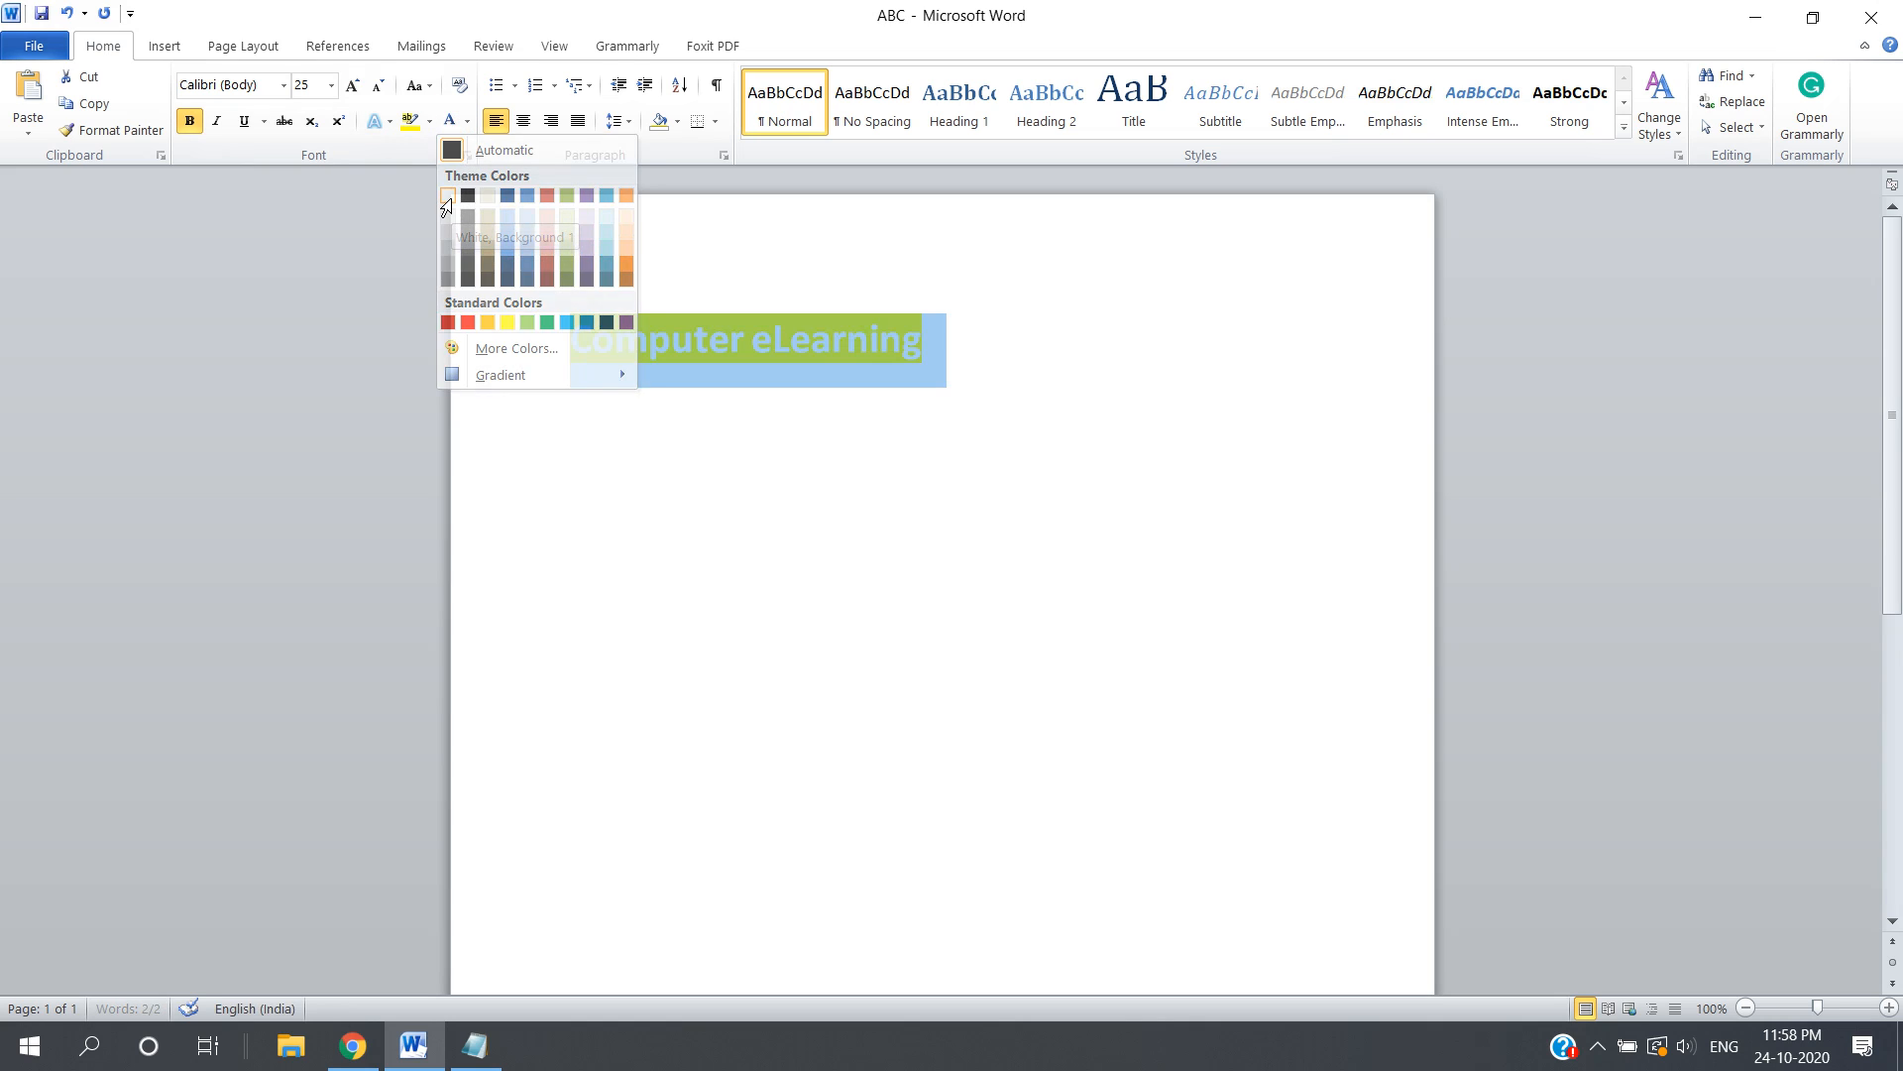
pyautogui.click(430, 122)
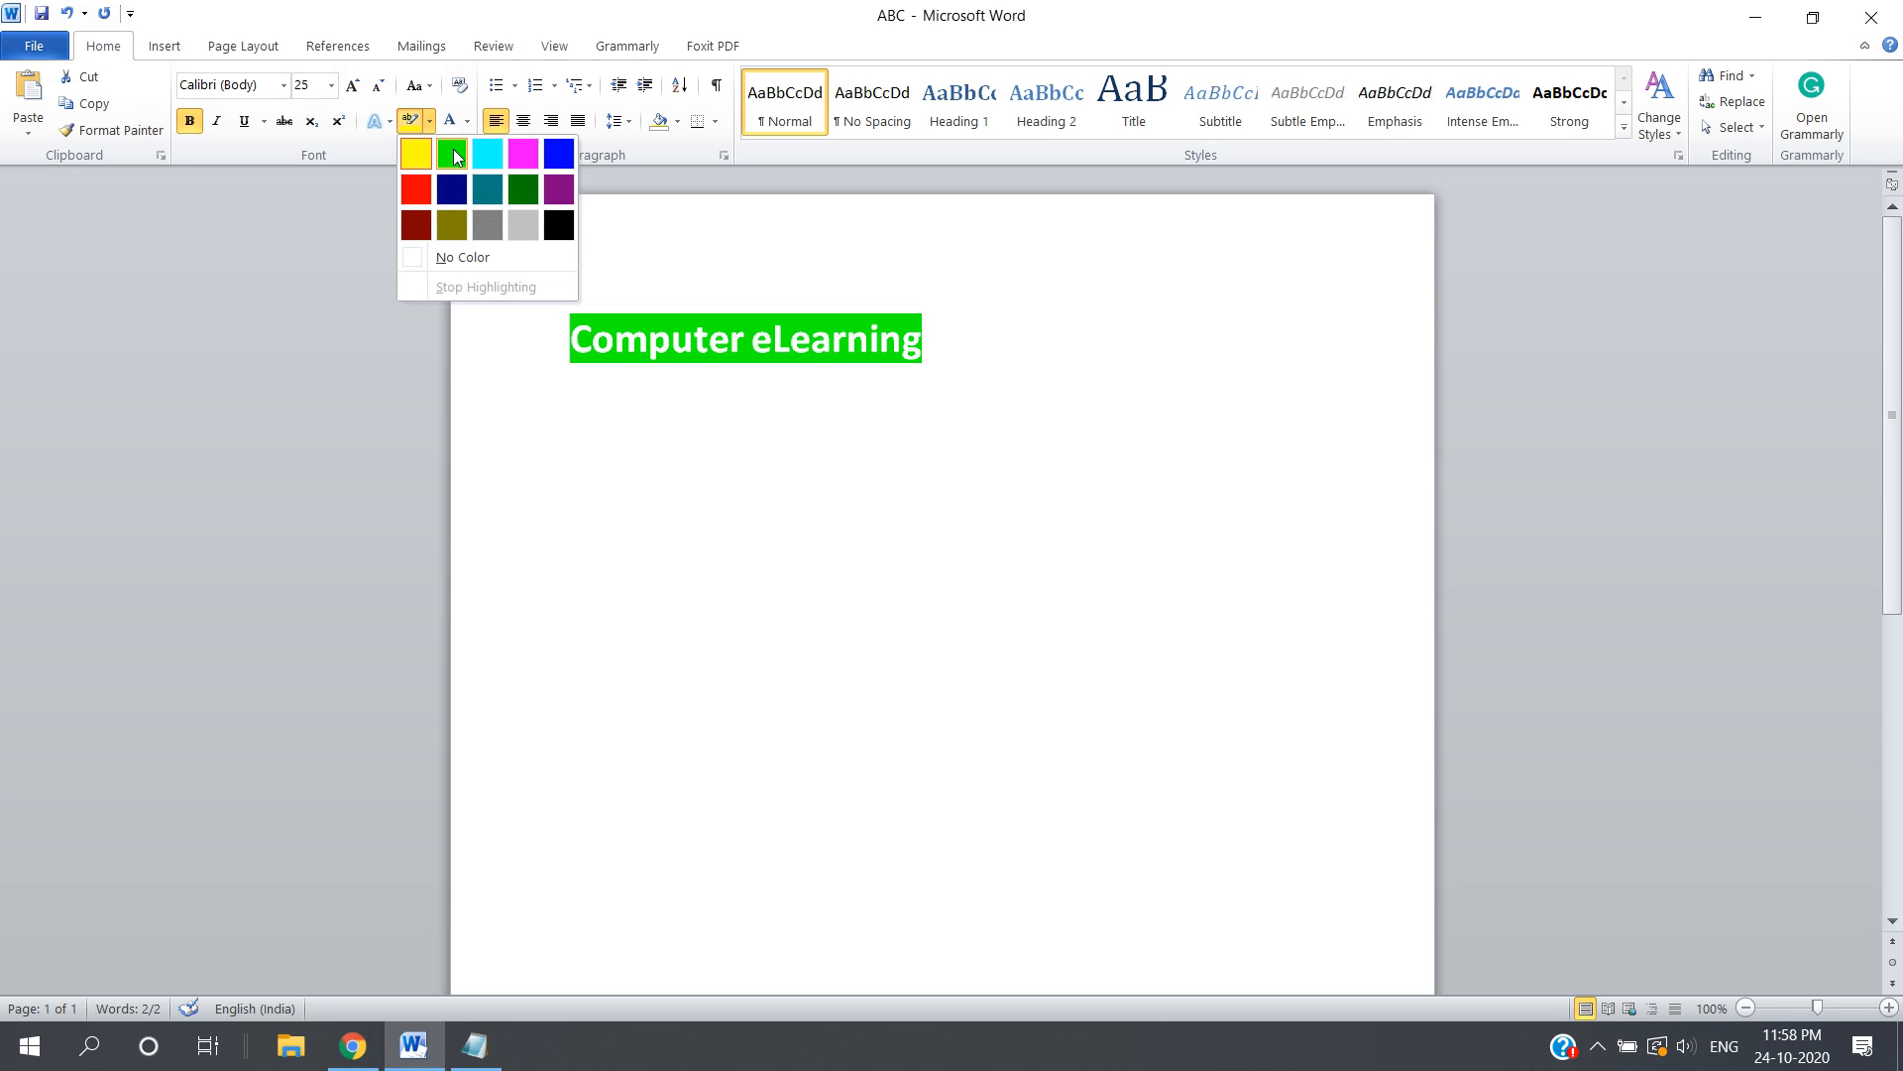
pyautogui.click(561, 156)
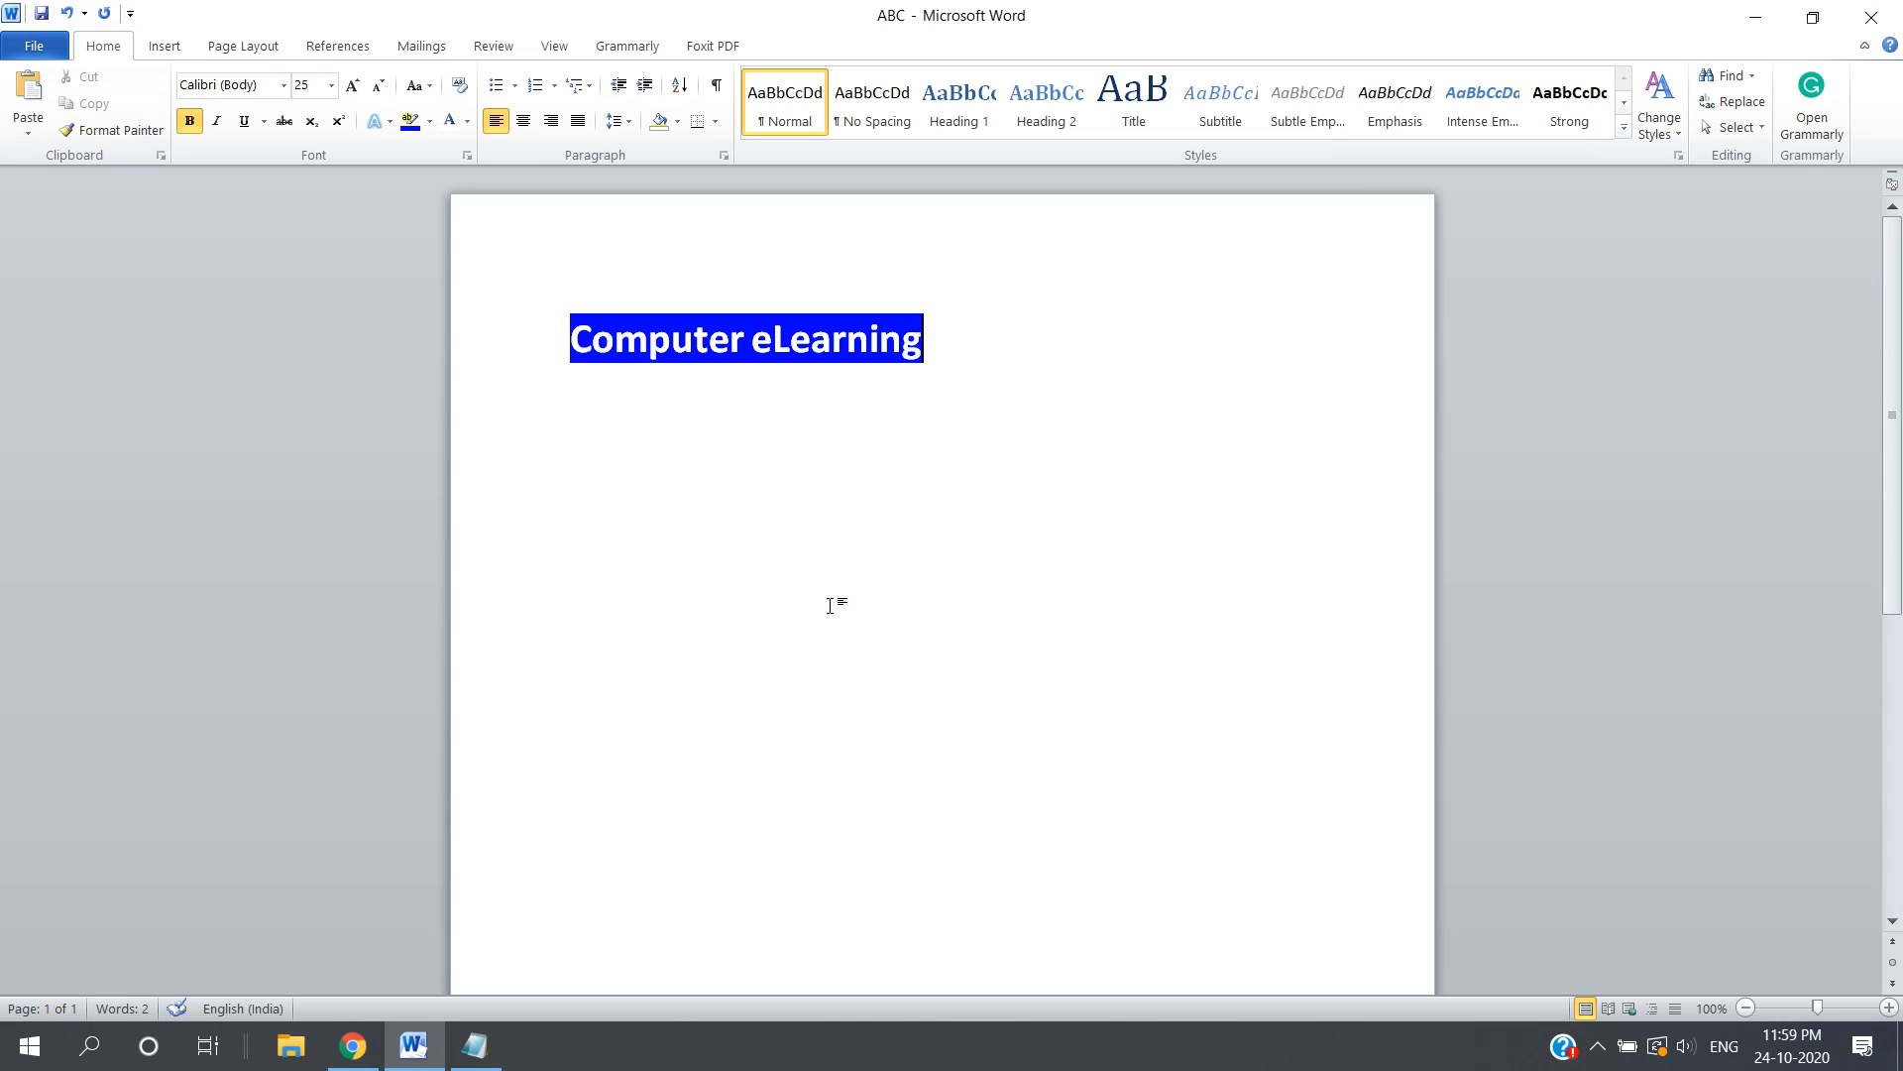
pyautogui.press('Return')
pyautogui.press('Return')
pyautogui.press('Return')
pyautogui.press('Return')
pyautogui.write('dfd')
pyautogui.hotkey('ctrl', 'a')
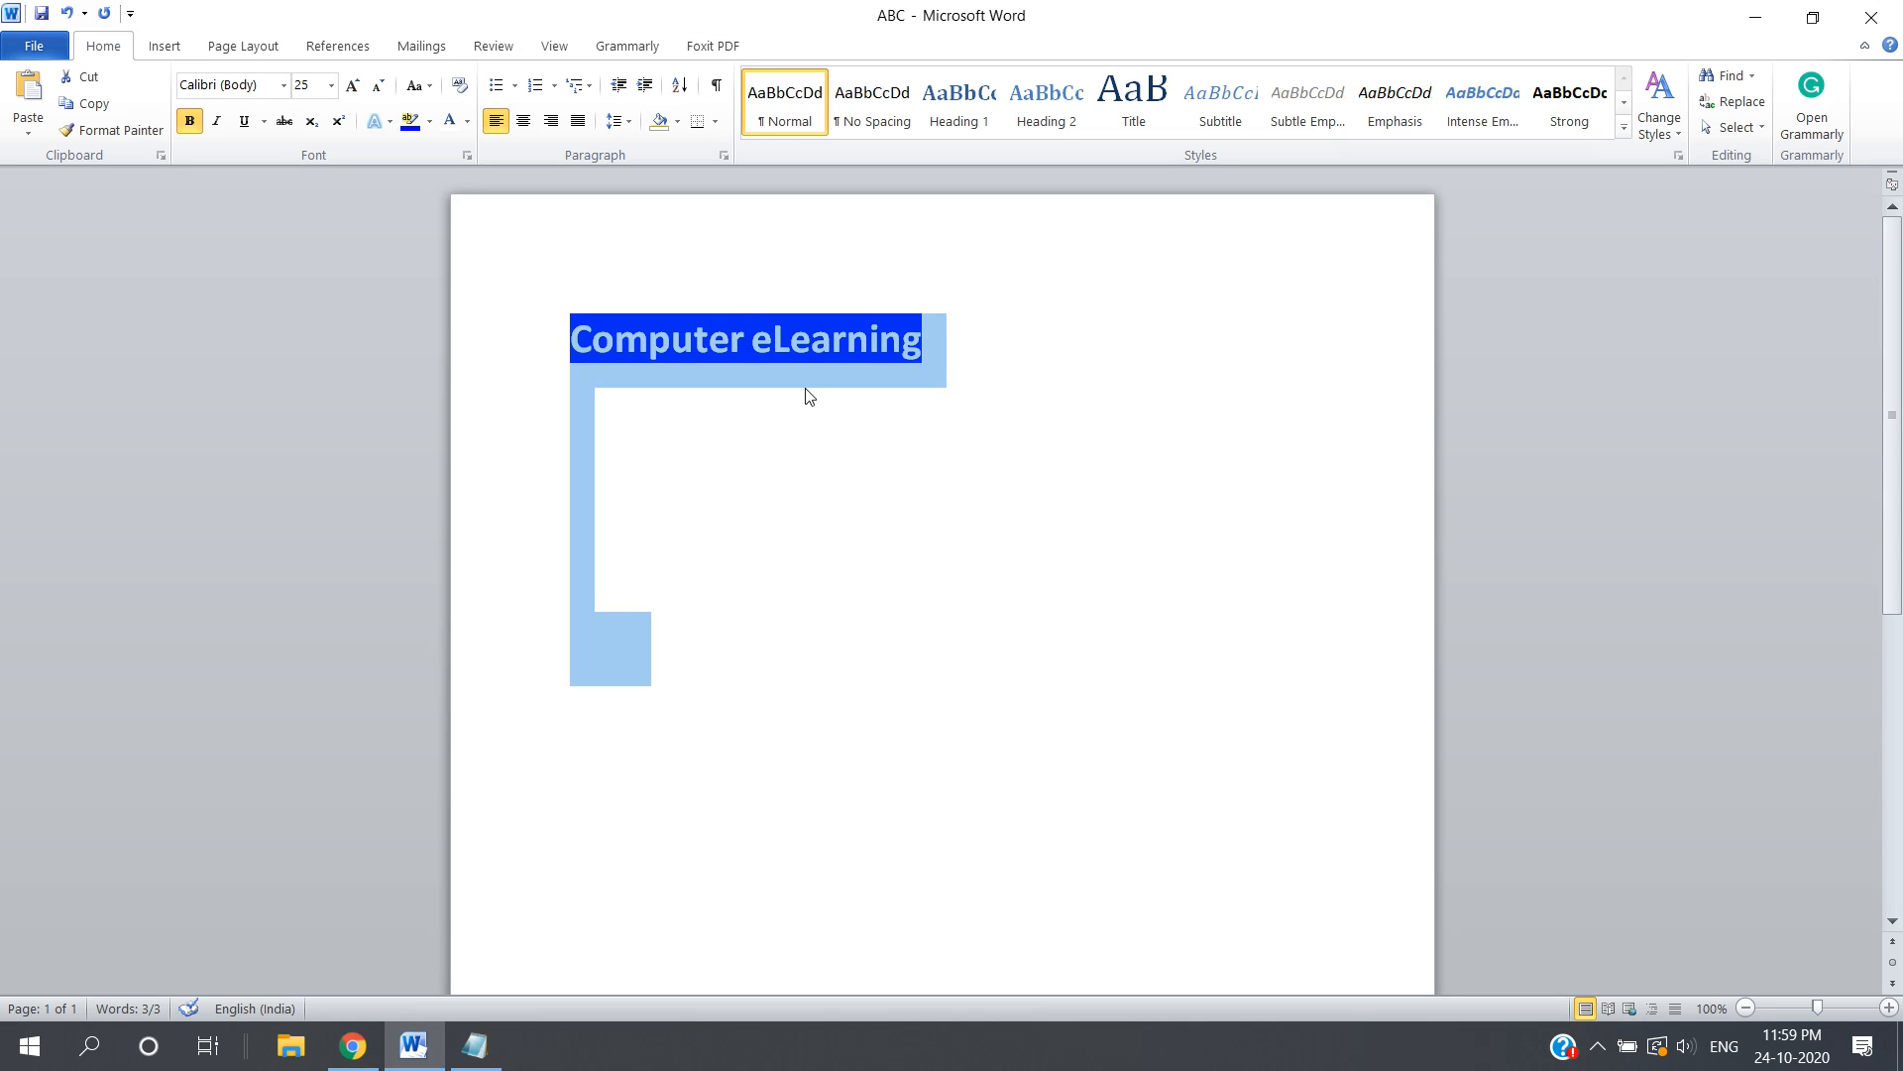
pyautogui.hotkey('ctrl', 'z')
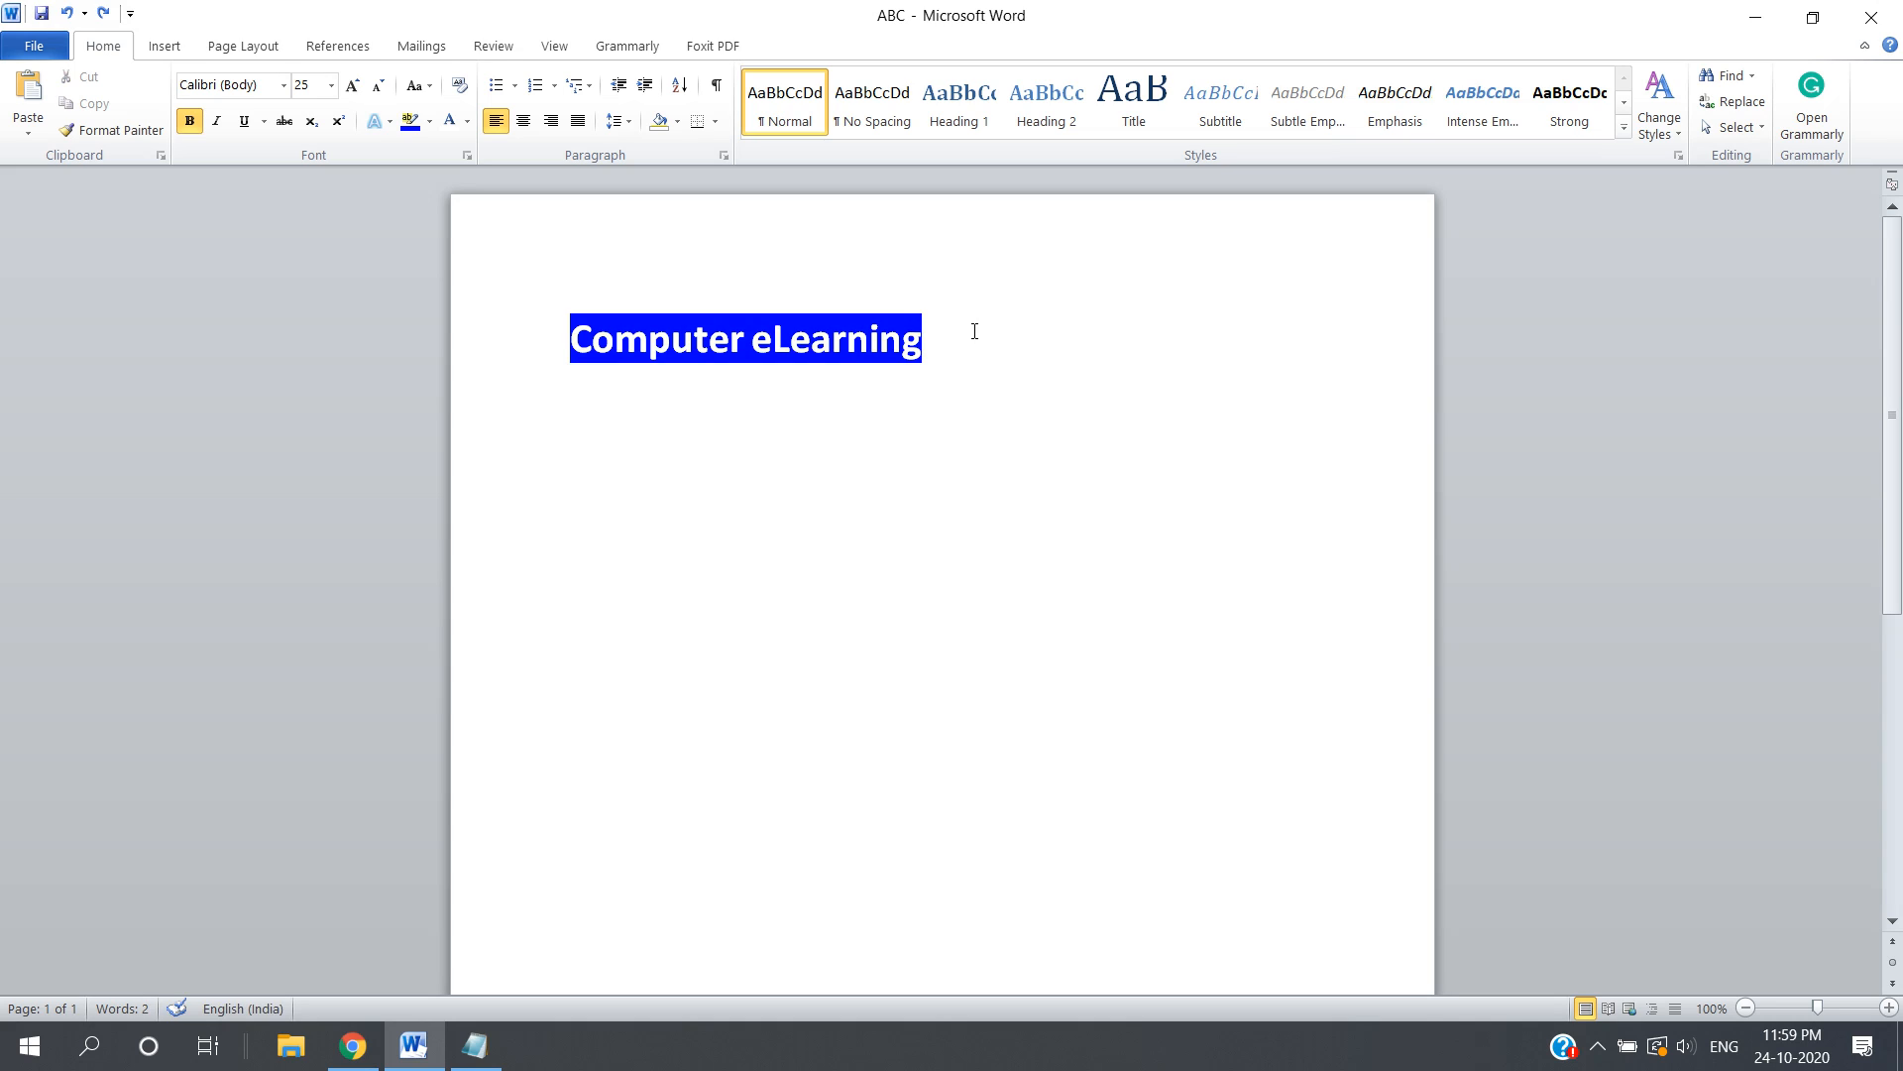
# Set the font color to Automatic (black) and enter "MS Word" a few lines below the "Computer eLearning" heading.
pyautogui.press('Return')
pyautogui.click(472, 119)
pyautogui.click(496, 148)
pyautogui.write('MS W')
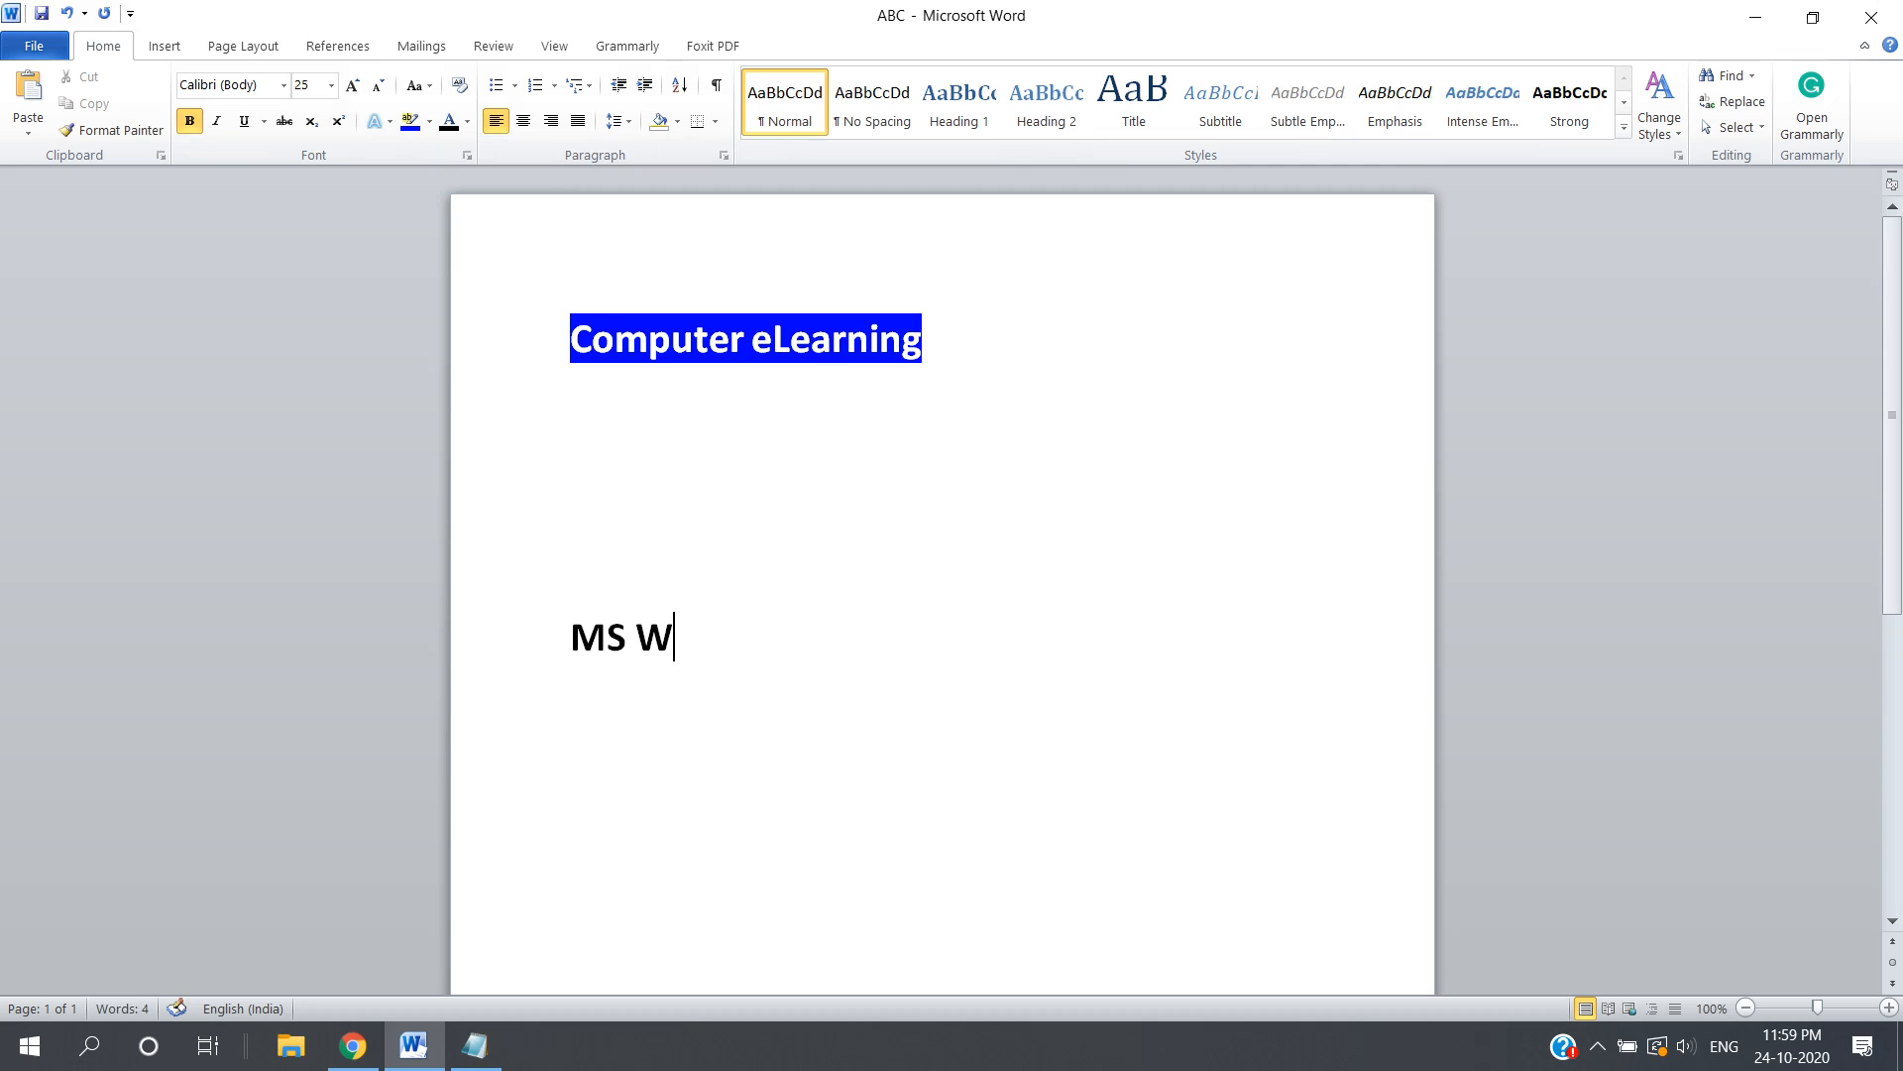
pyautogui.write('ord')
pyautogui.hotkey('shift', 'Home')
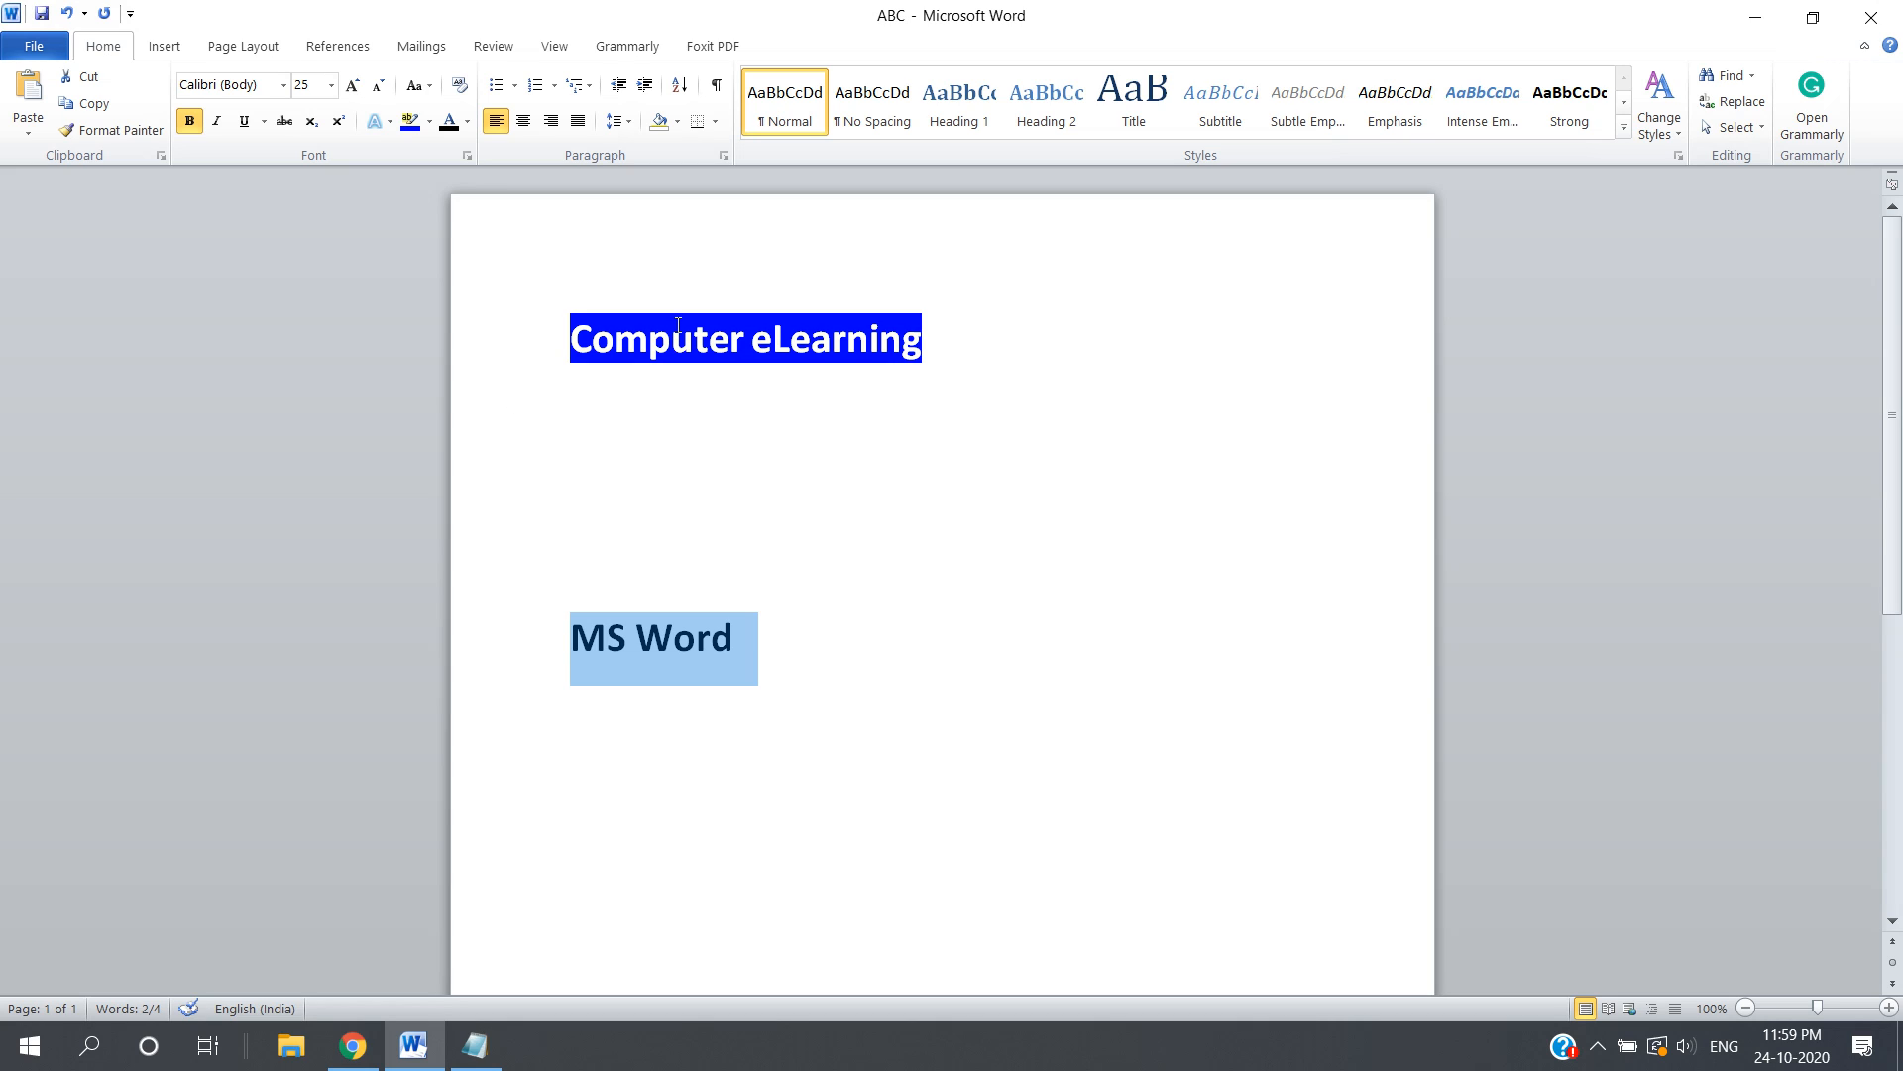
pyautogui.click(766, 567)
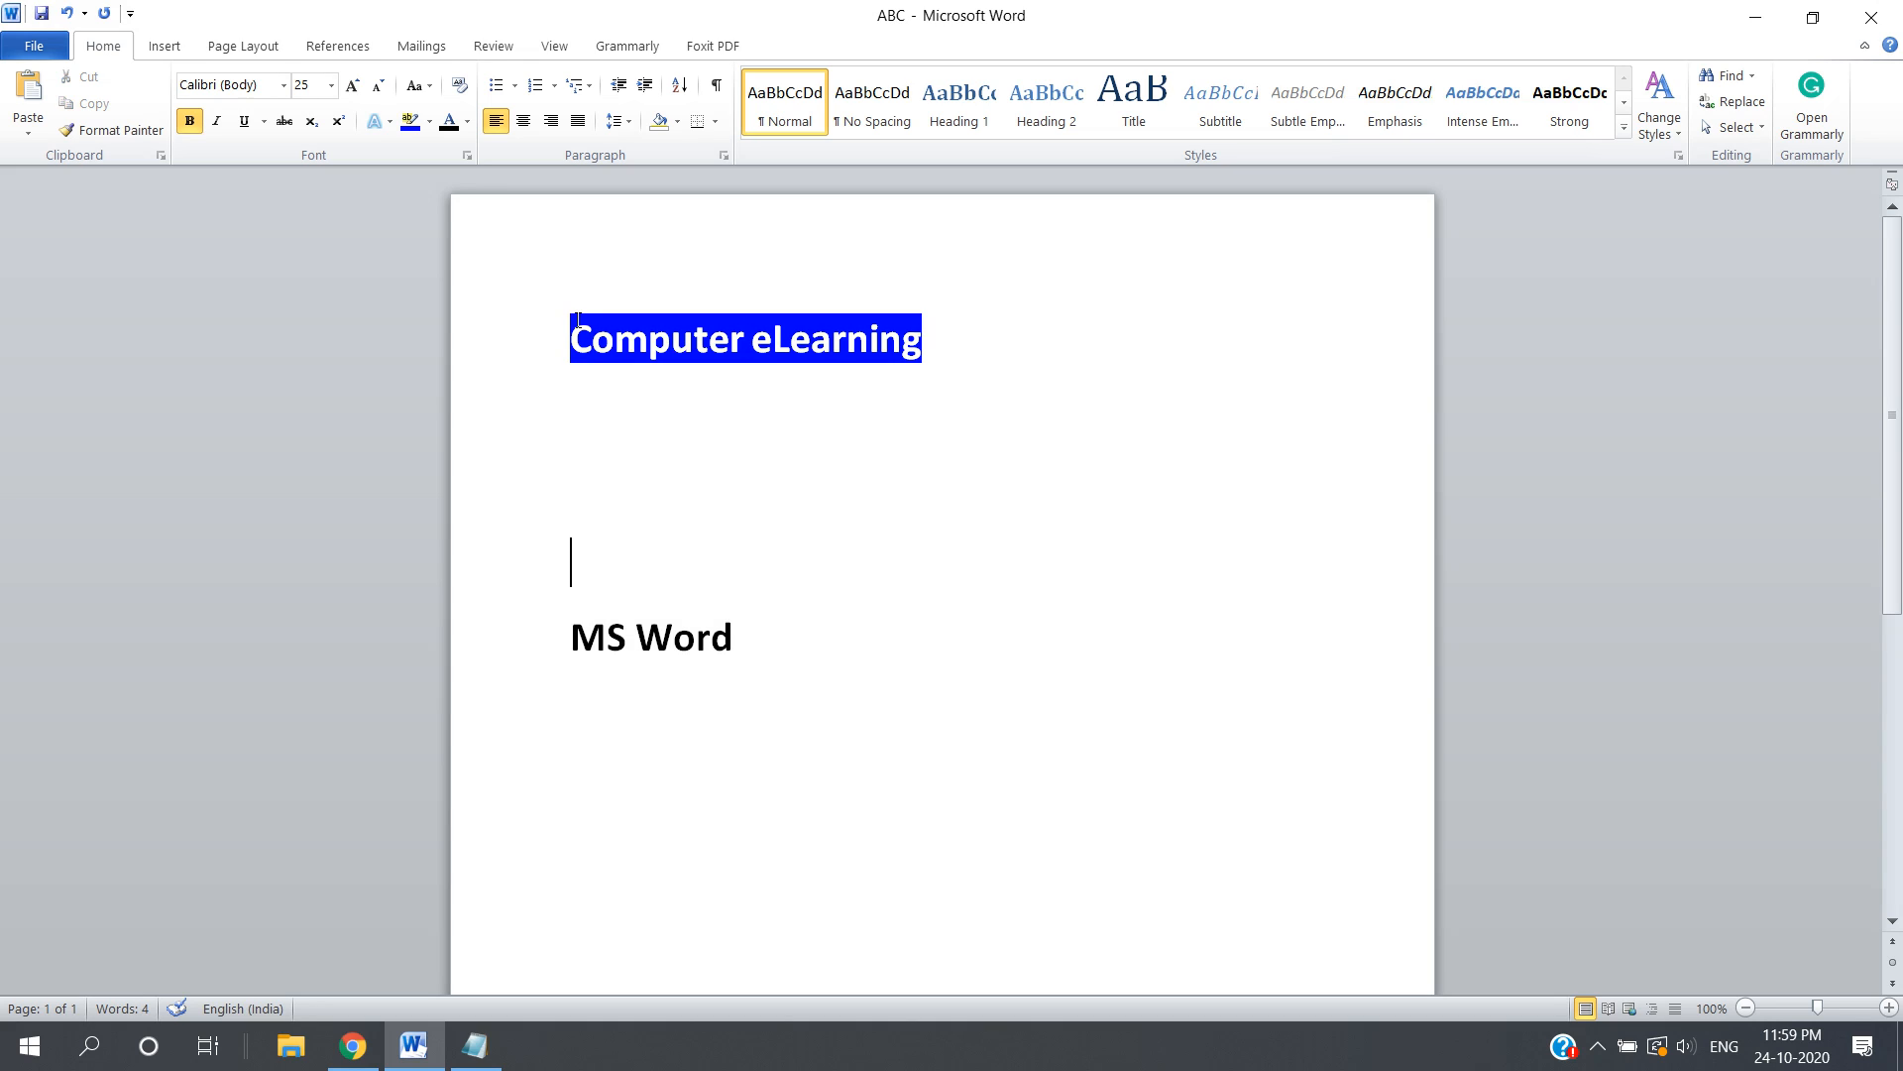
# Copy the "Computer eLearning" formatting onto the word "Word" with Format Painter, and undo it.
pyautogui.moveTo(568, 318); pyautogui.dragTo(956, 348)
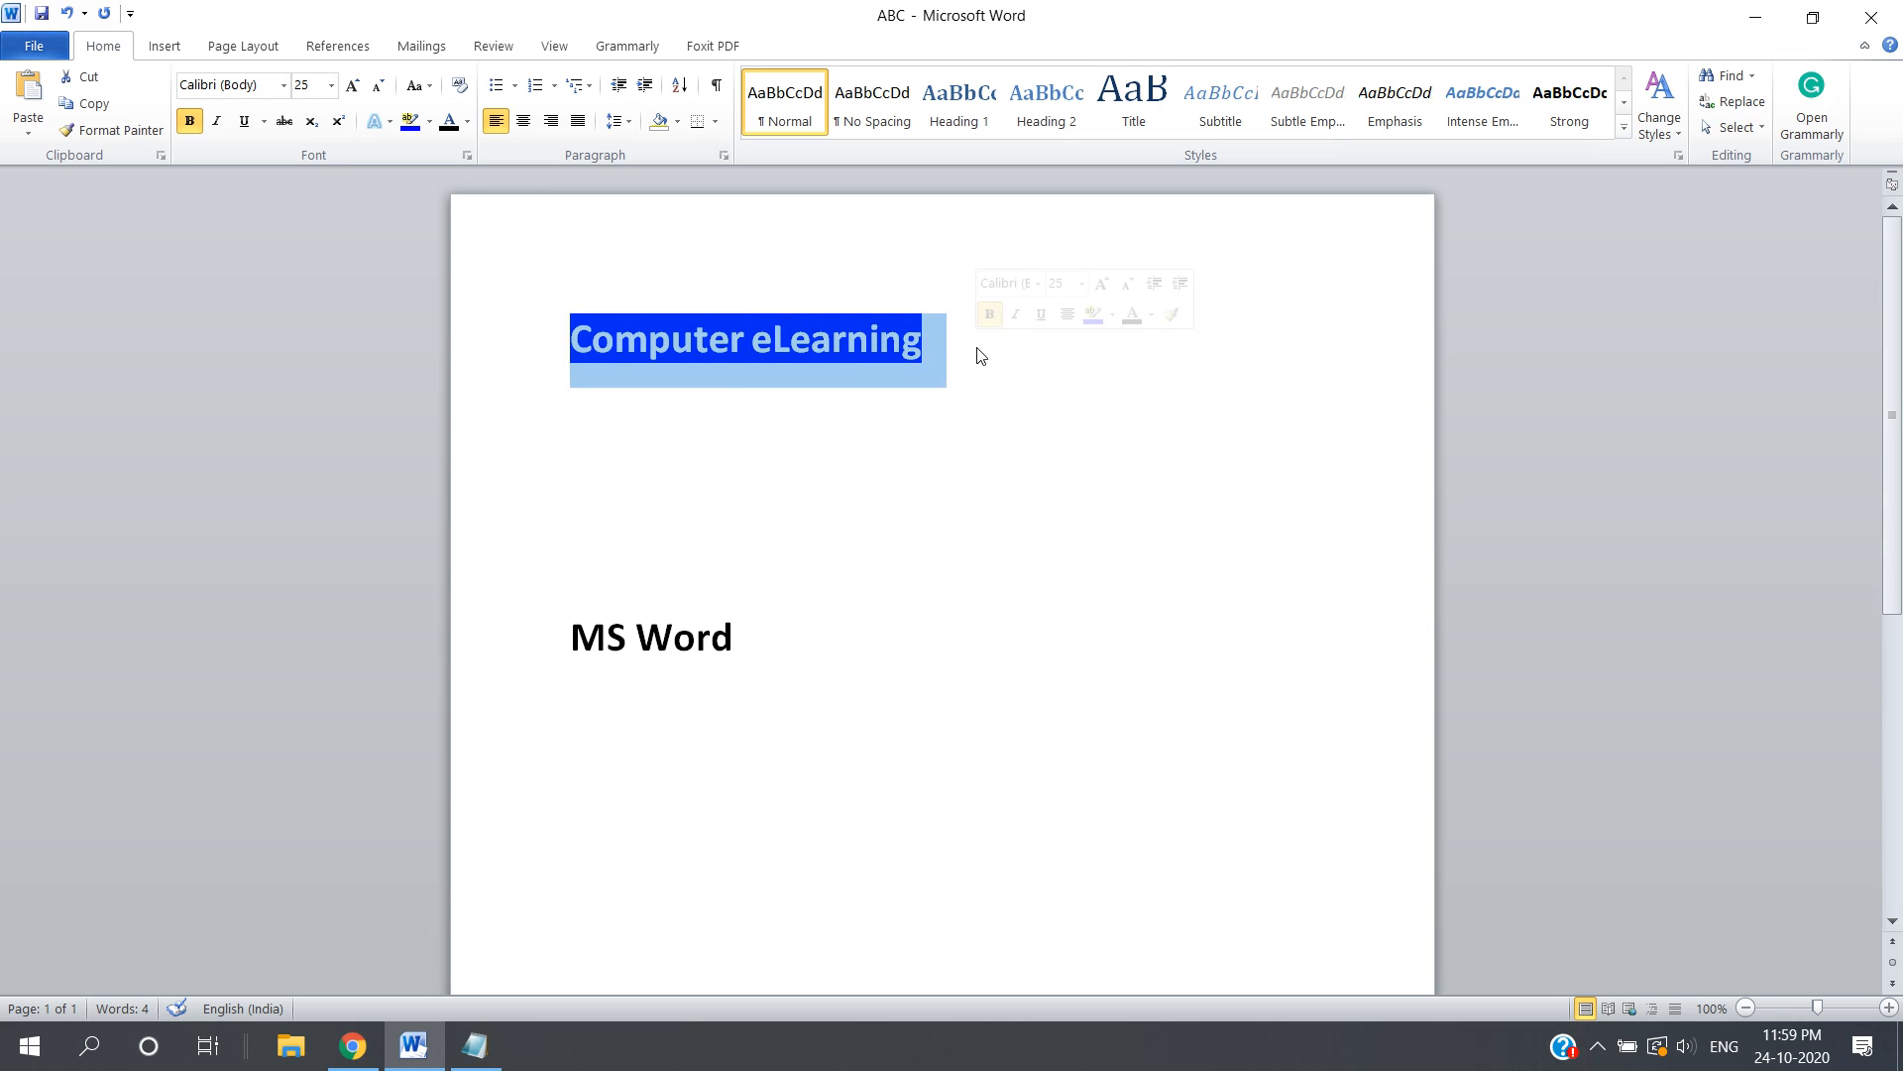
pyautogui.click(129, 137)
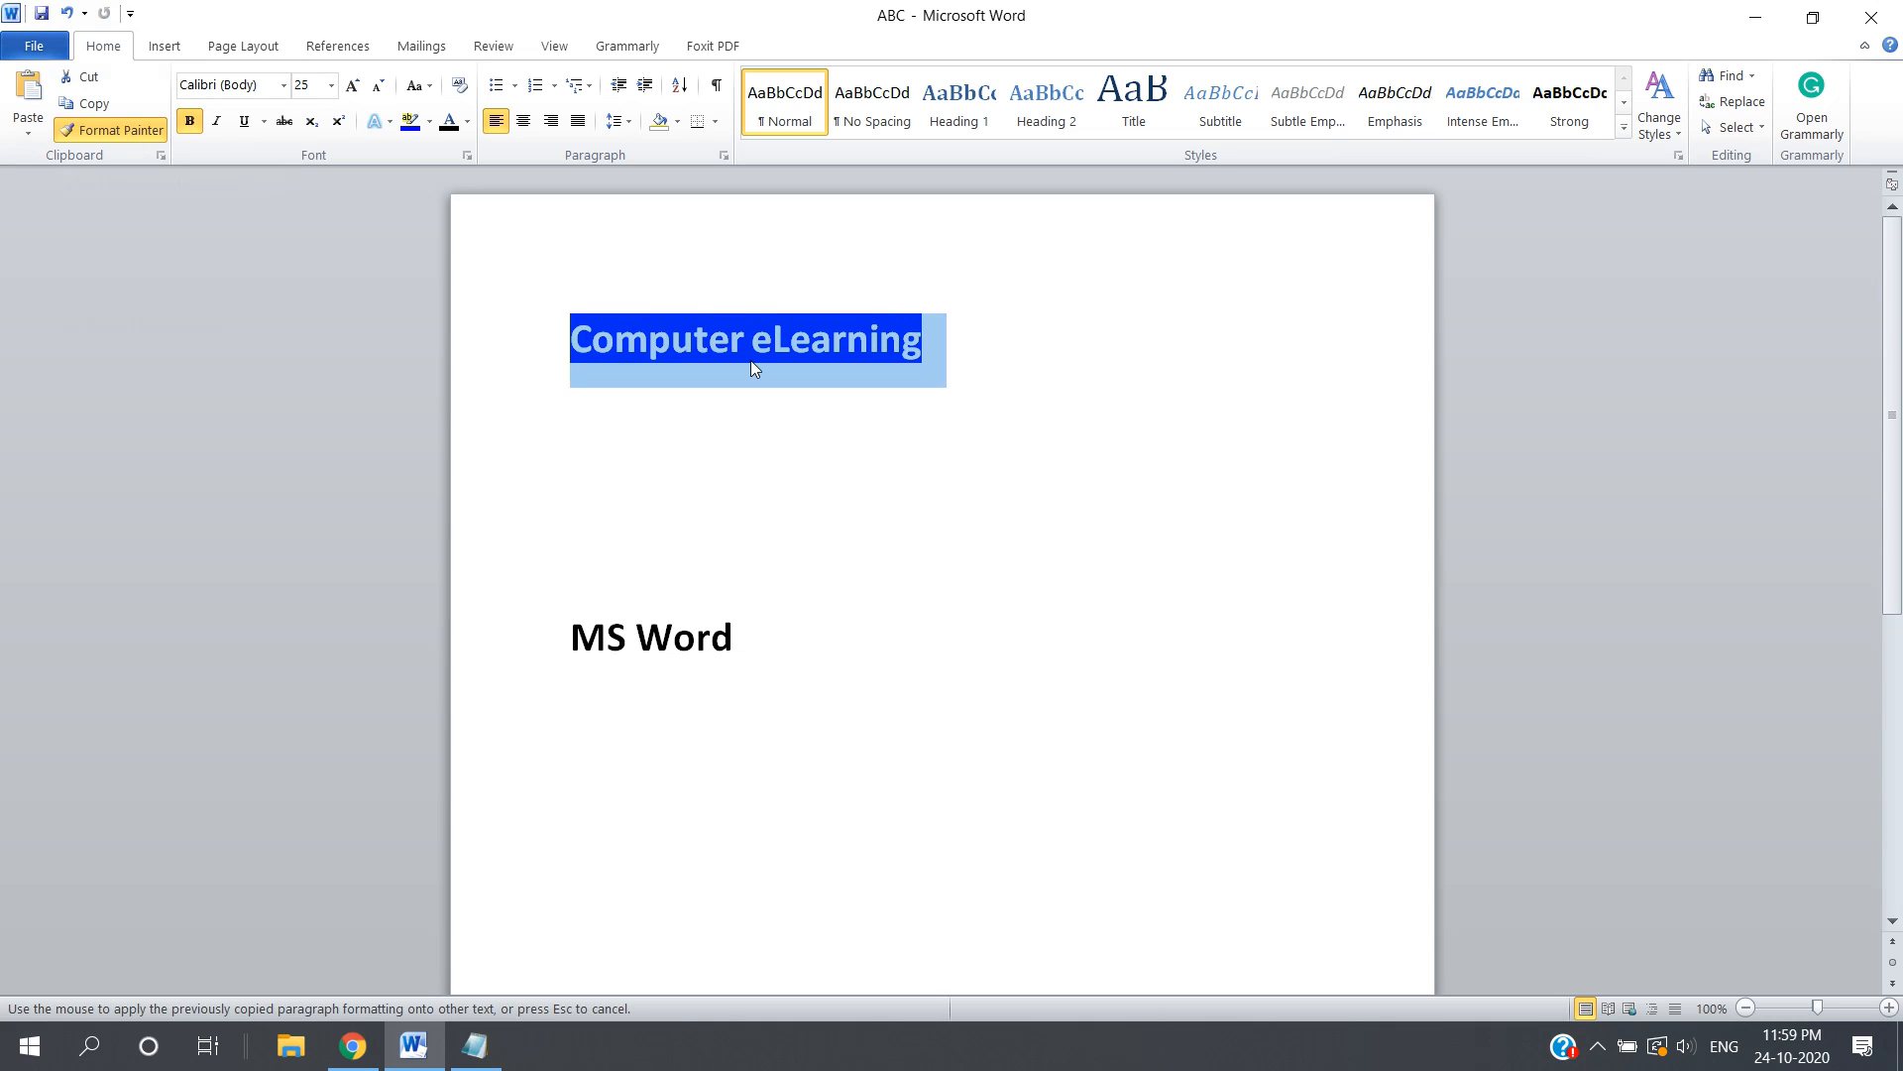
pyautogui.click(654, 636)
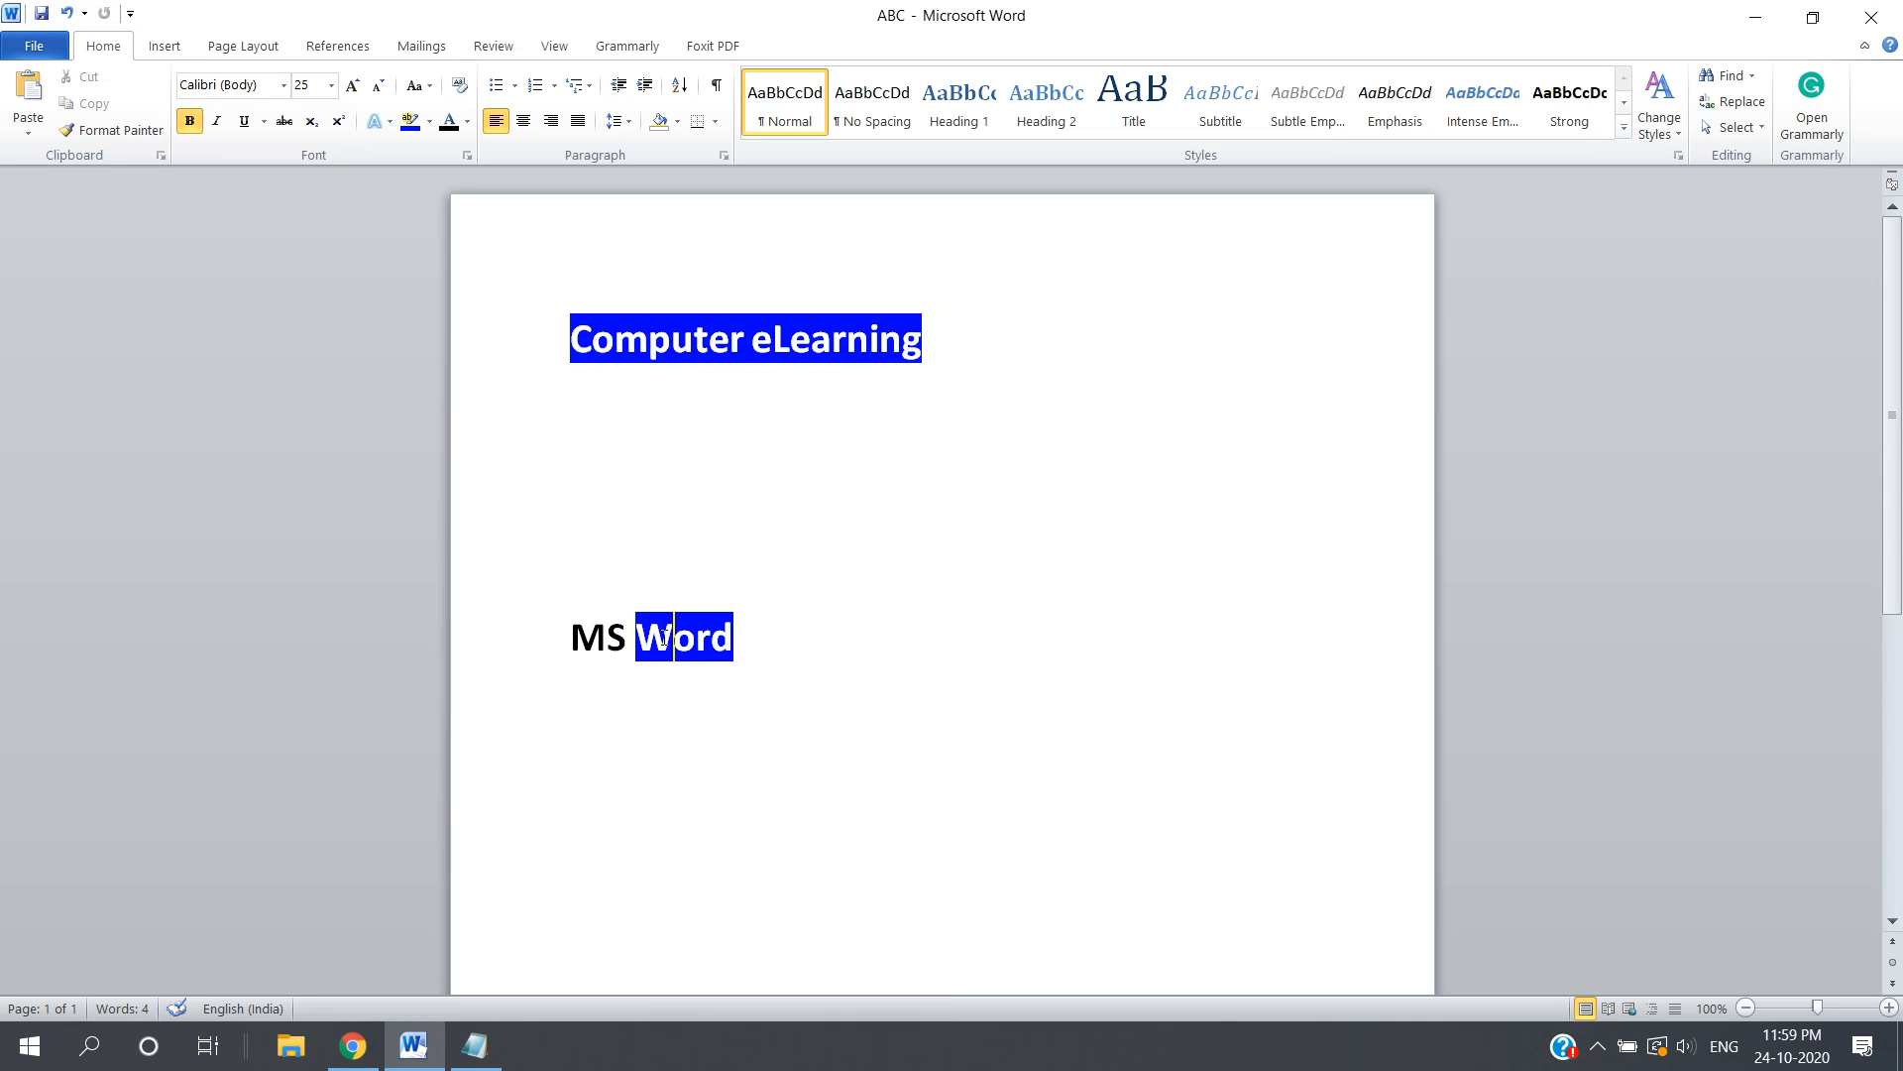
pyautogui.hotkey('ctrl', 'z')
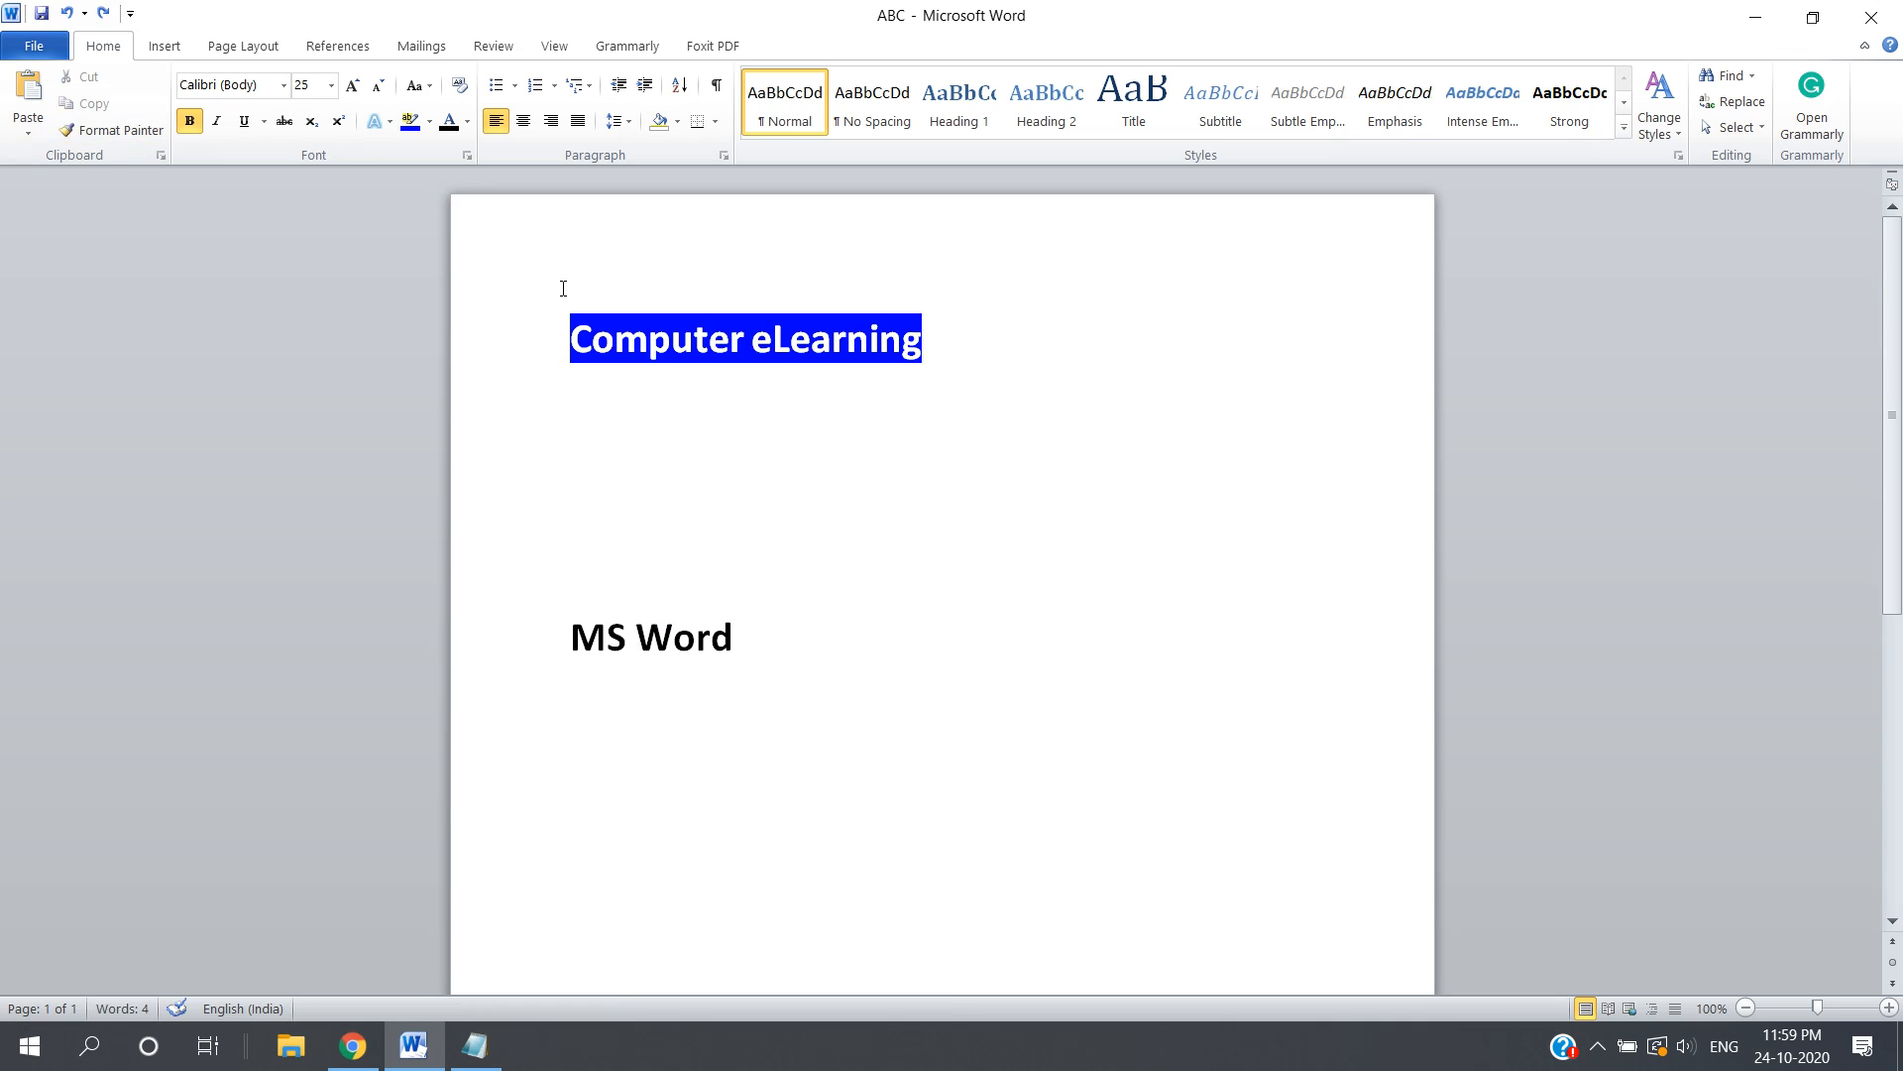
# Copy the heading's formatting onto "MS" with Format Painter, and undo it.
pyautogui.tripleClick(631, 337)
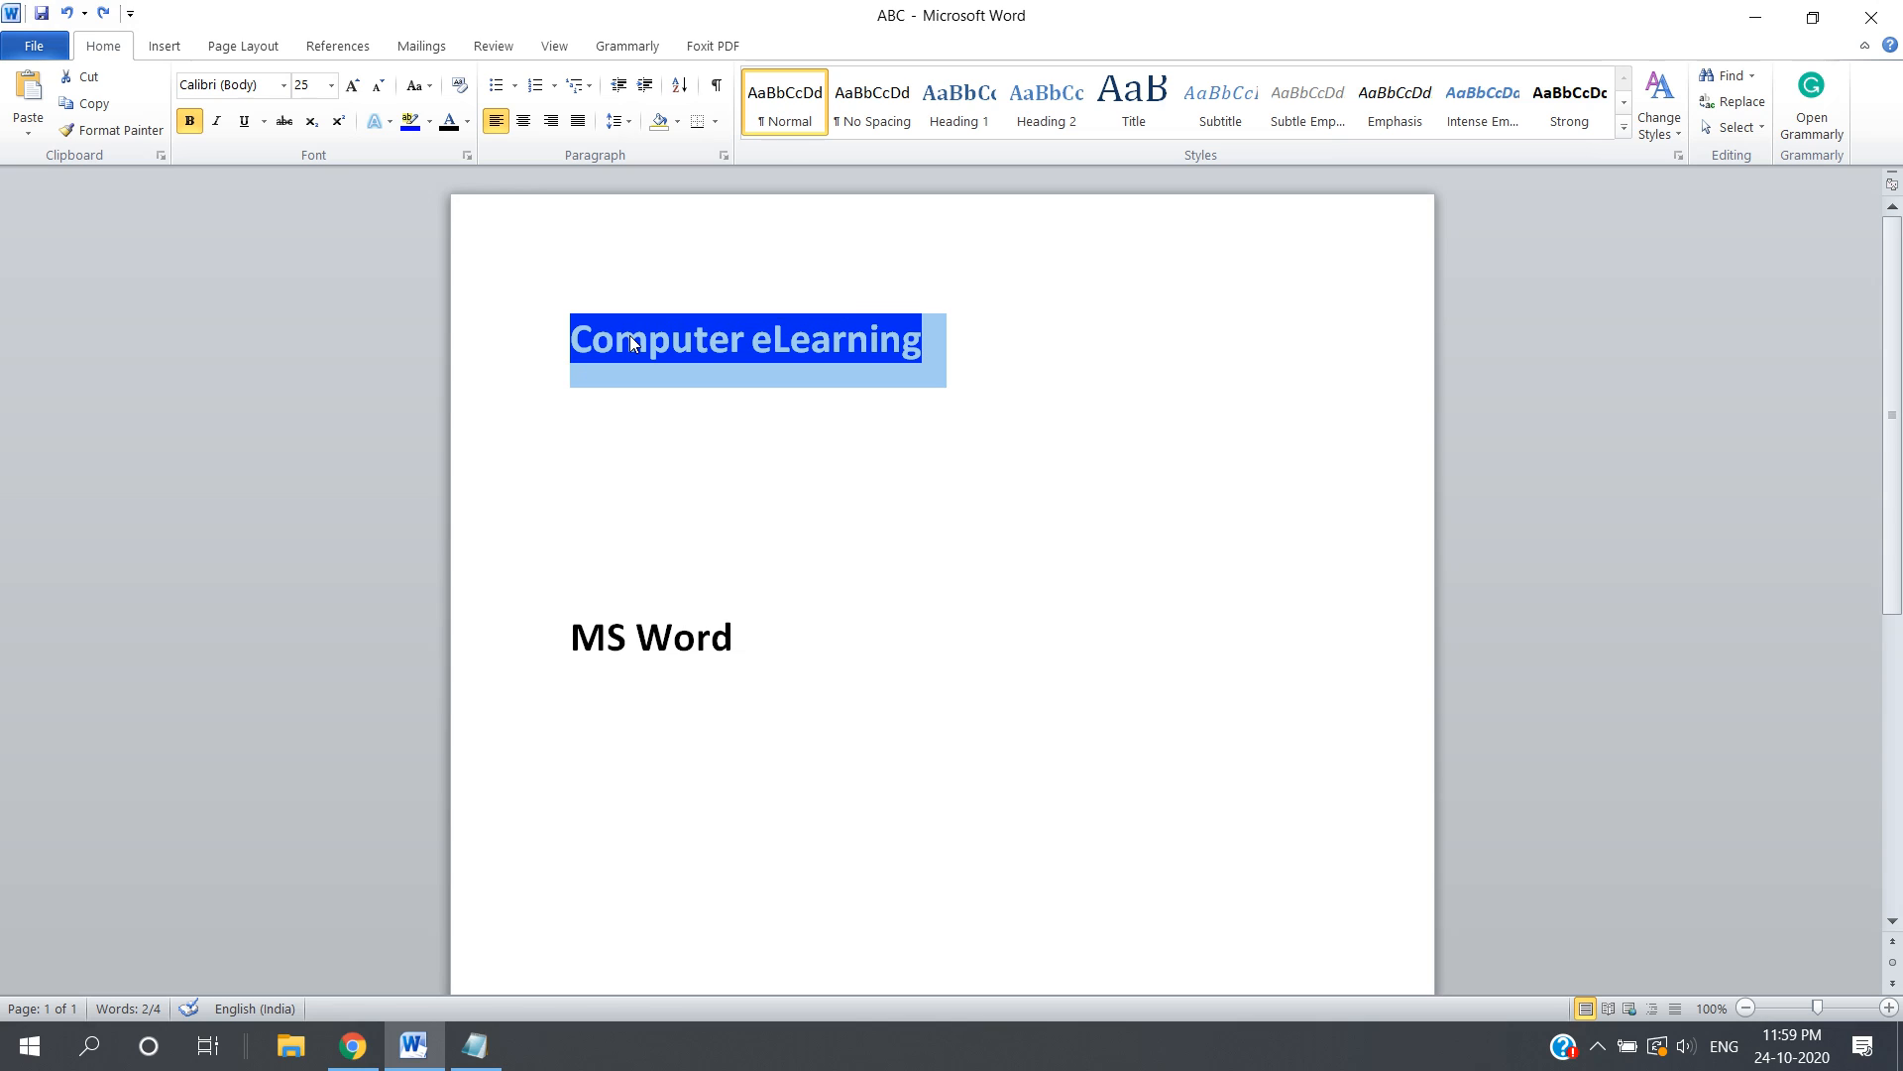
pyautogui.click(111, 130)
pyautogui.click(595, 634)
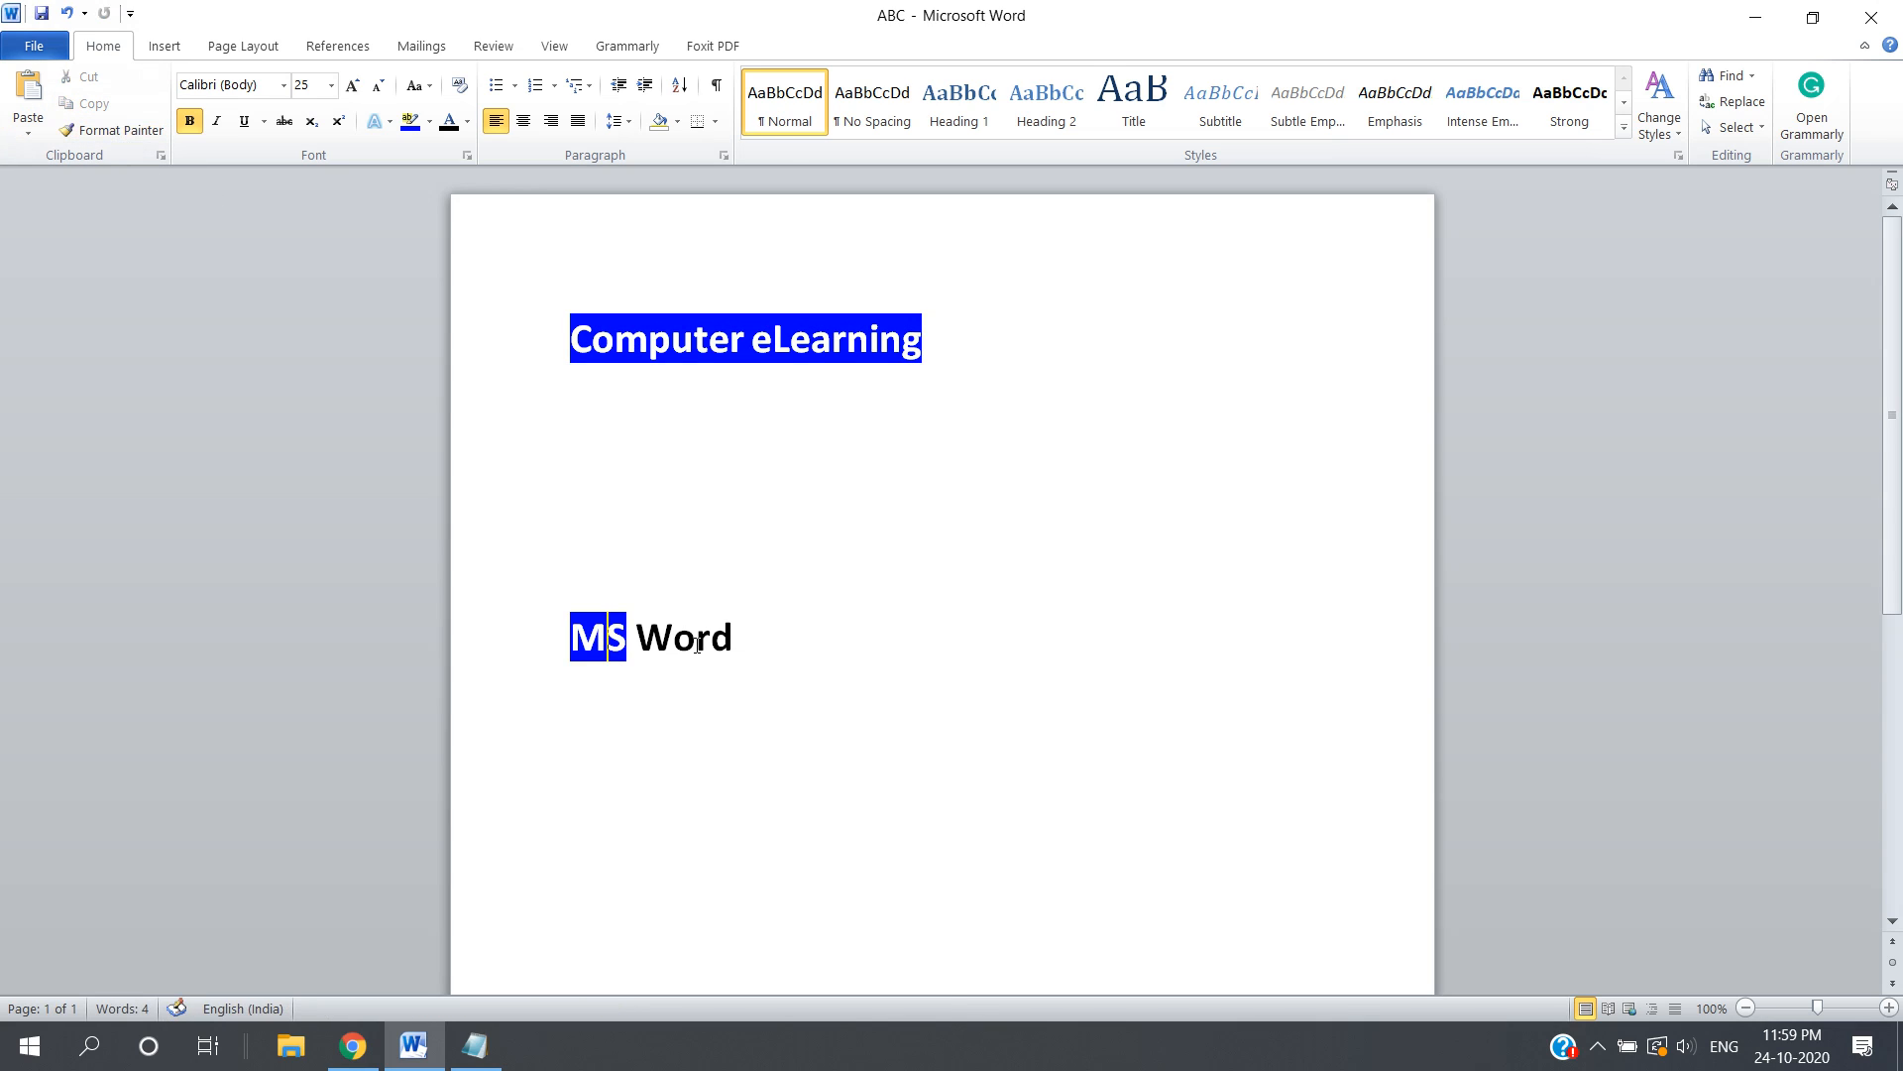
pyautogui.hotkey('ctrl', 'z')
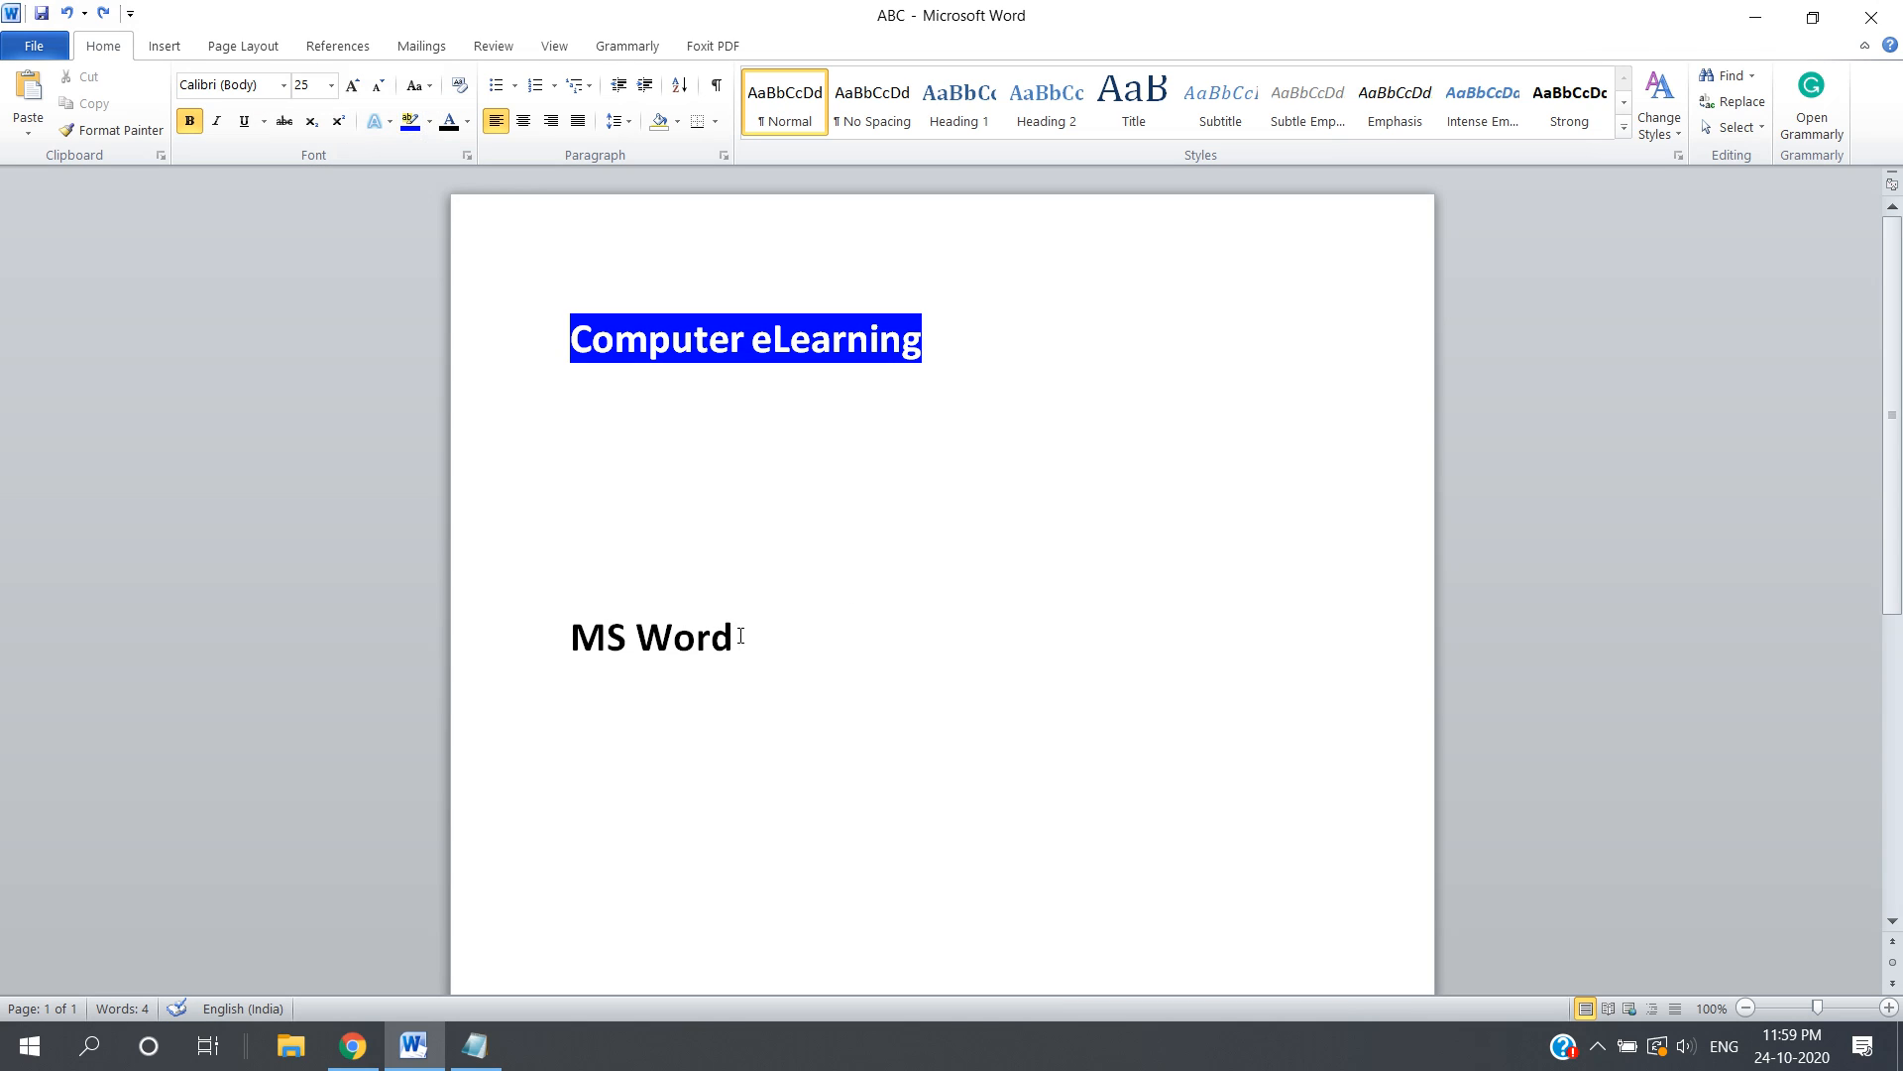
# Remove the space between "MS" and "Word" in the lower line.
pyautogui.moveTo(739, 638); pyautogui.dragTo(617, 627)
pyautogui.click(642, 641)
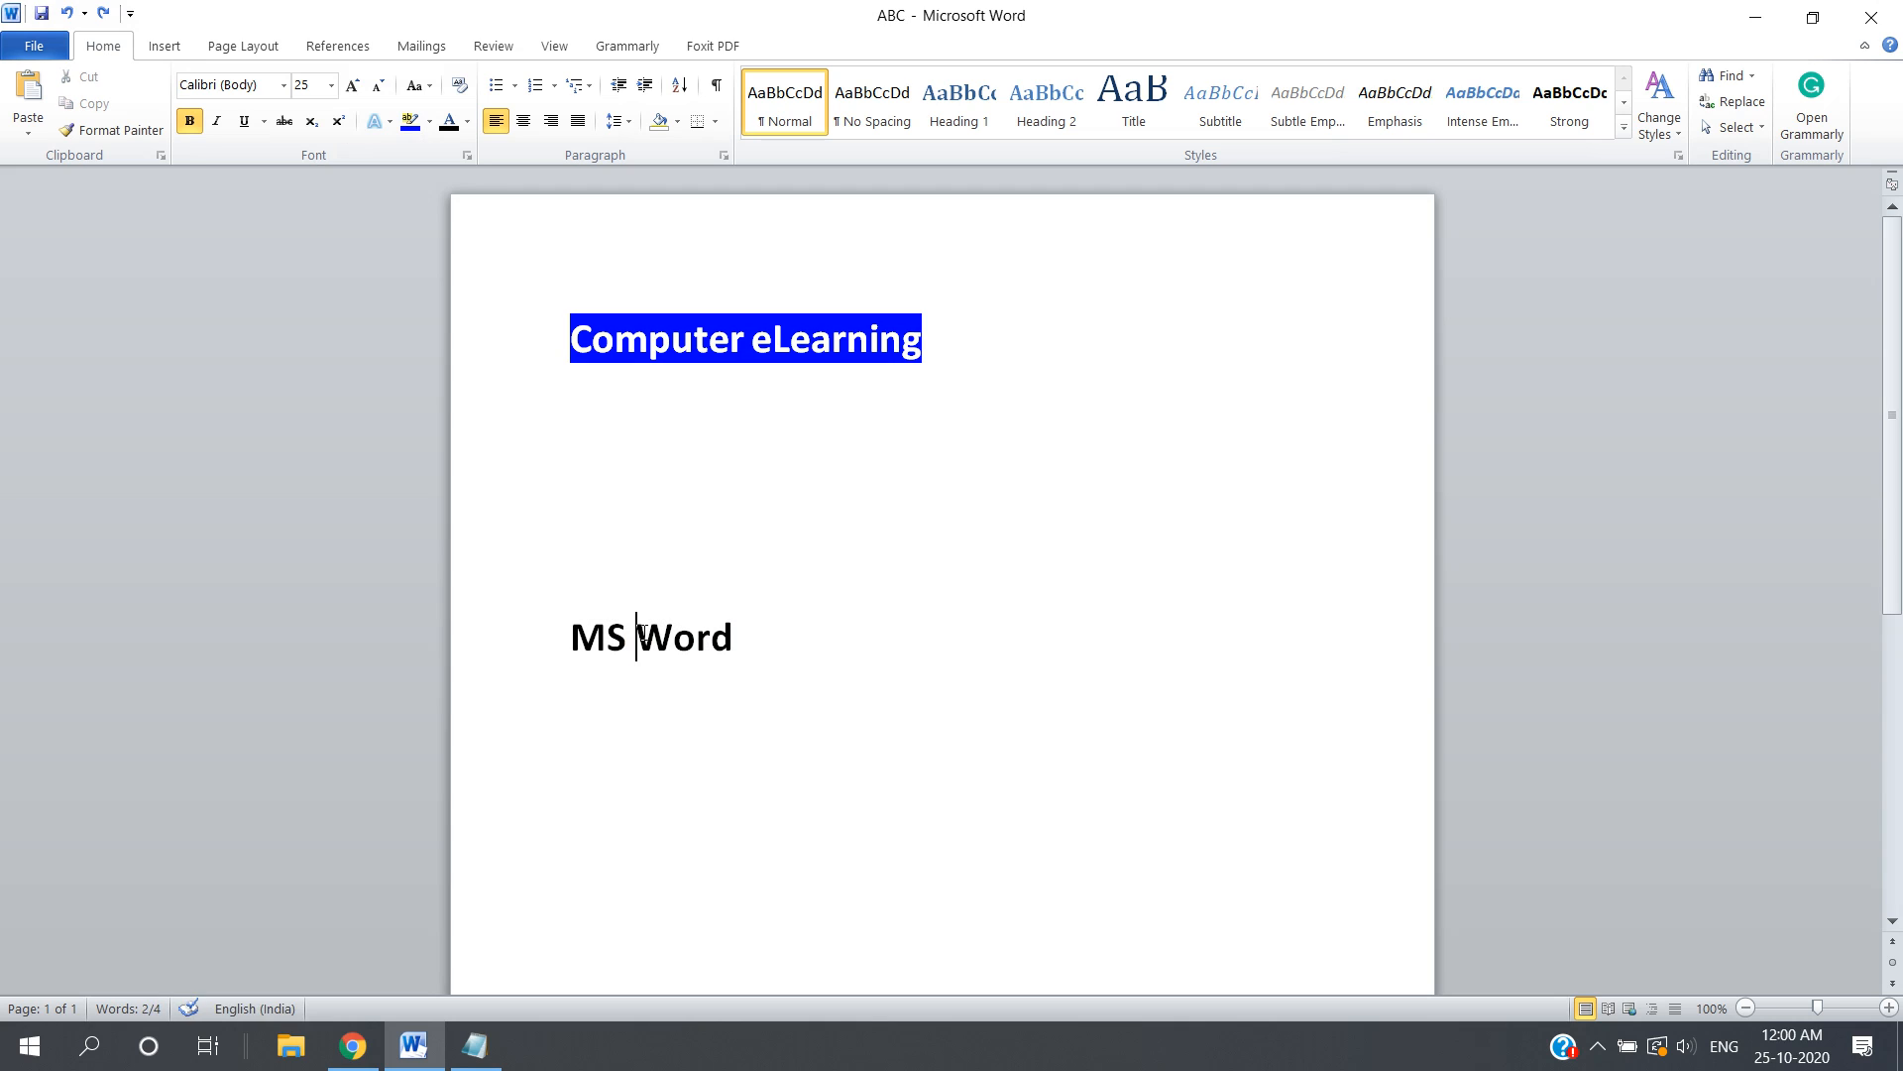
pyautogui.press('BackSpace')
pyautogui.hotkey('ctrl', 'a')
pyautogui.click(644, 640)
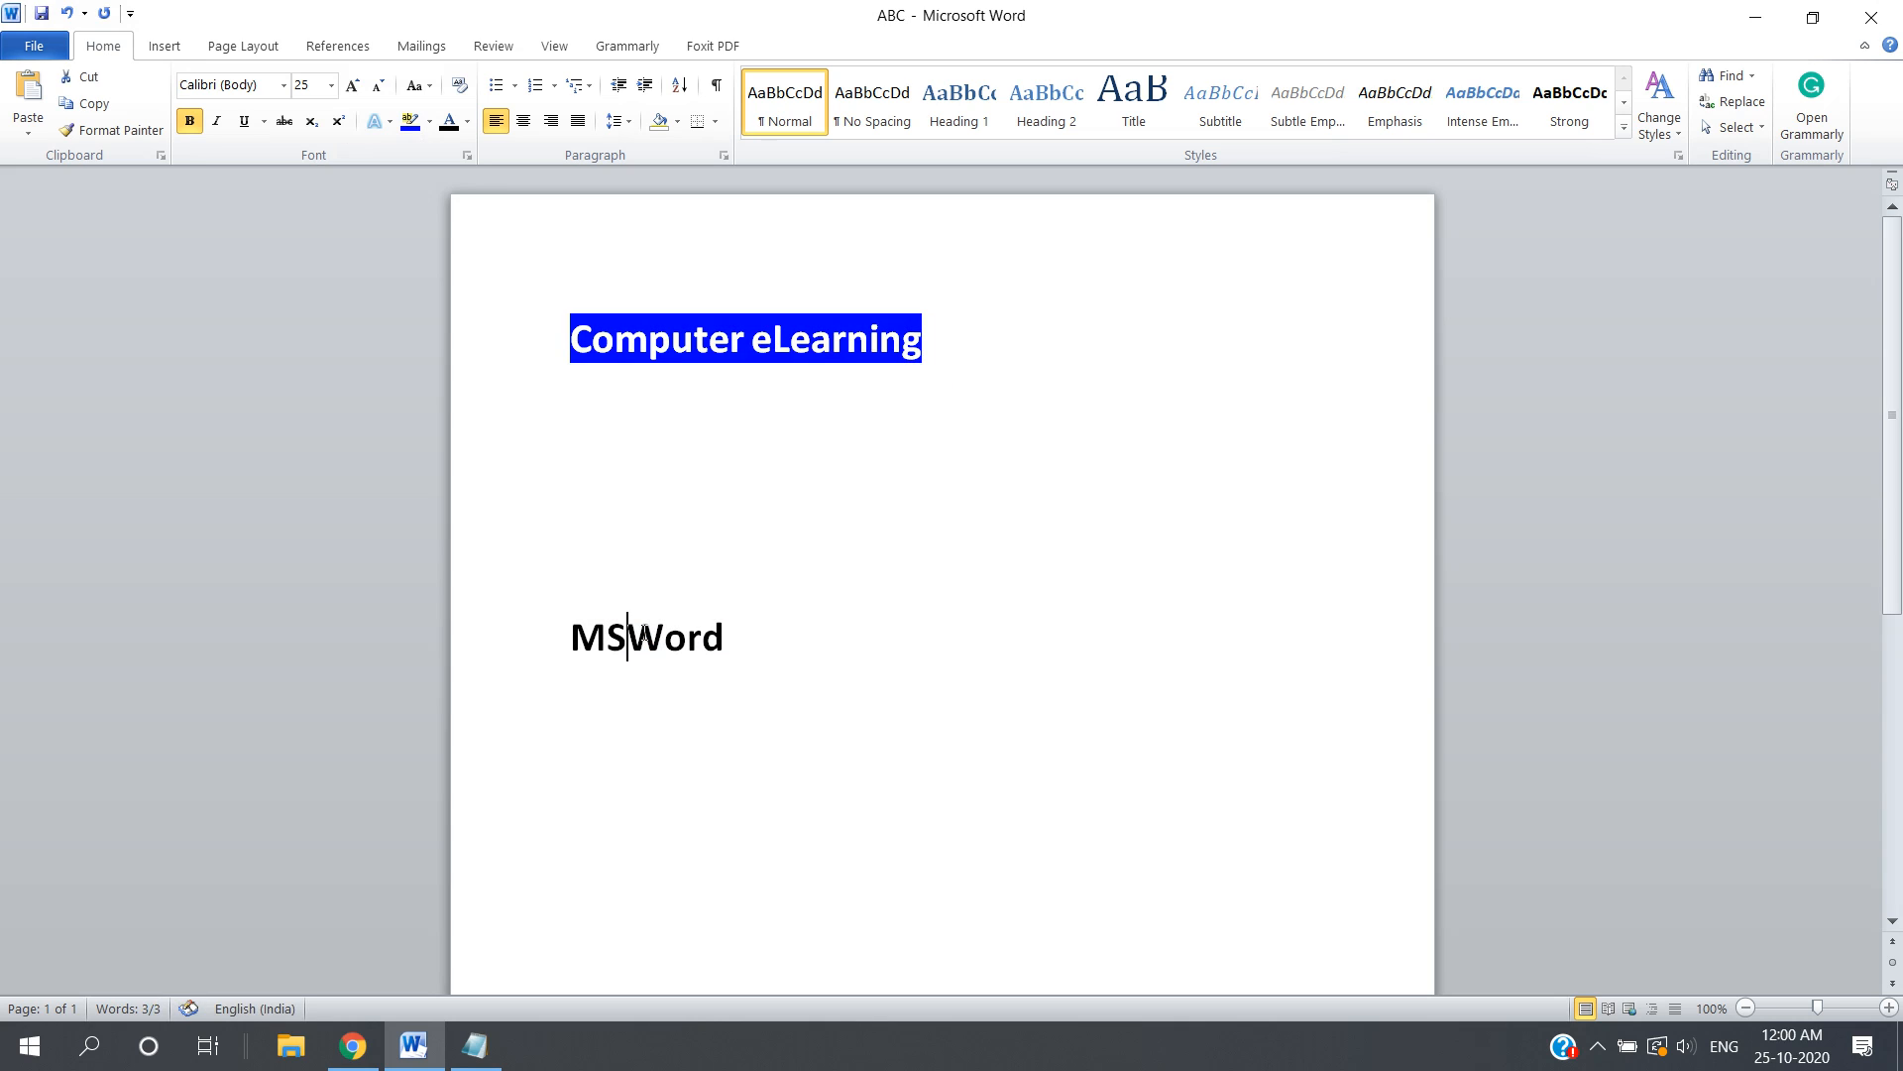
# Shrink the font of the whole "MSWord" line to size 14.
pyautogui.tripleClick(644, 641)
pyautogui.click(377, 86)
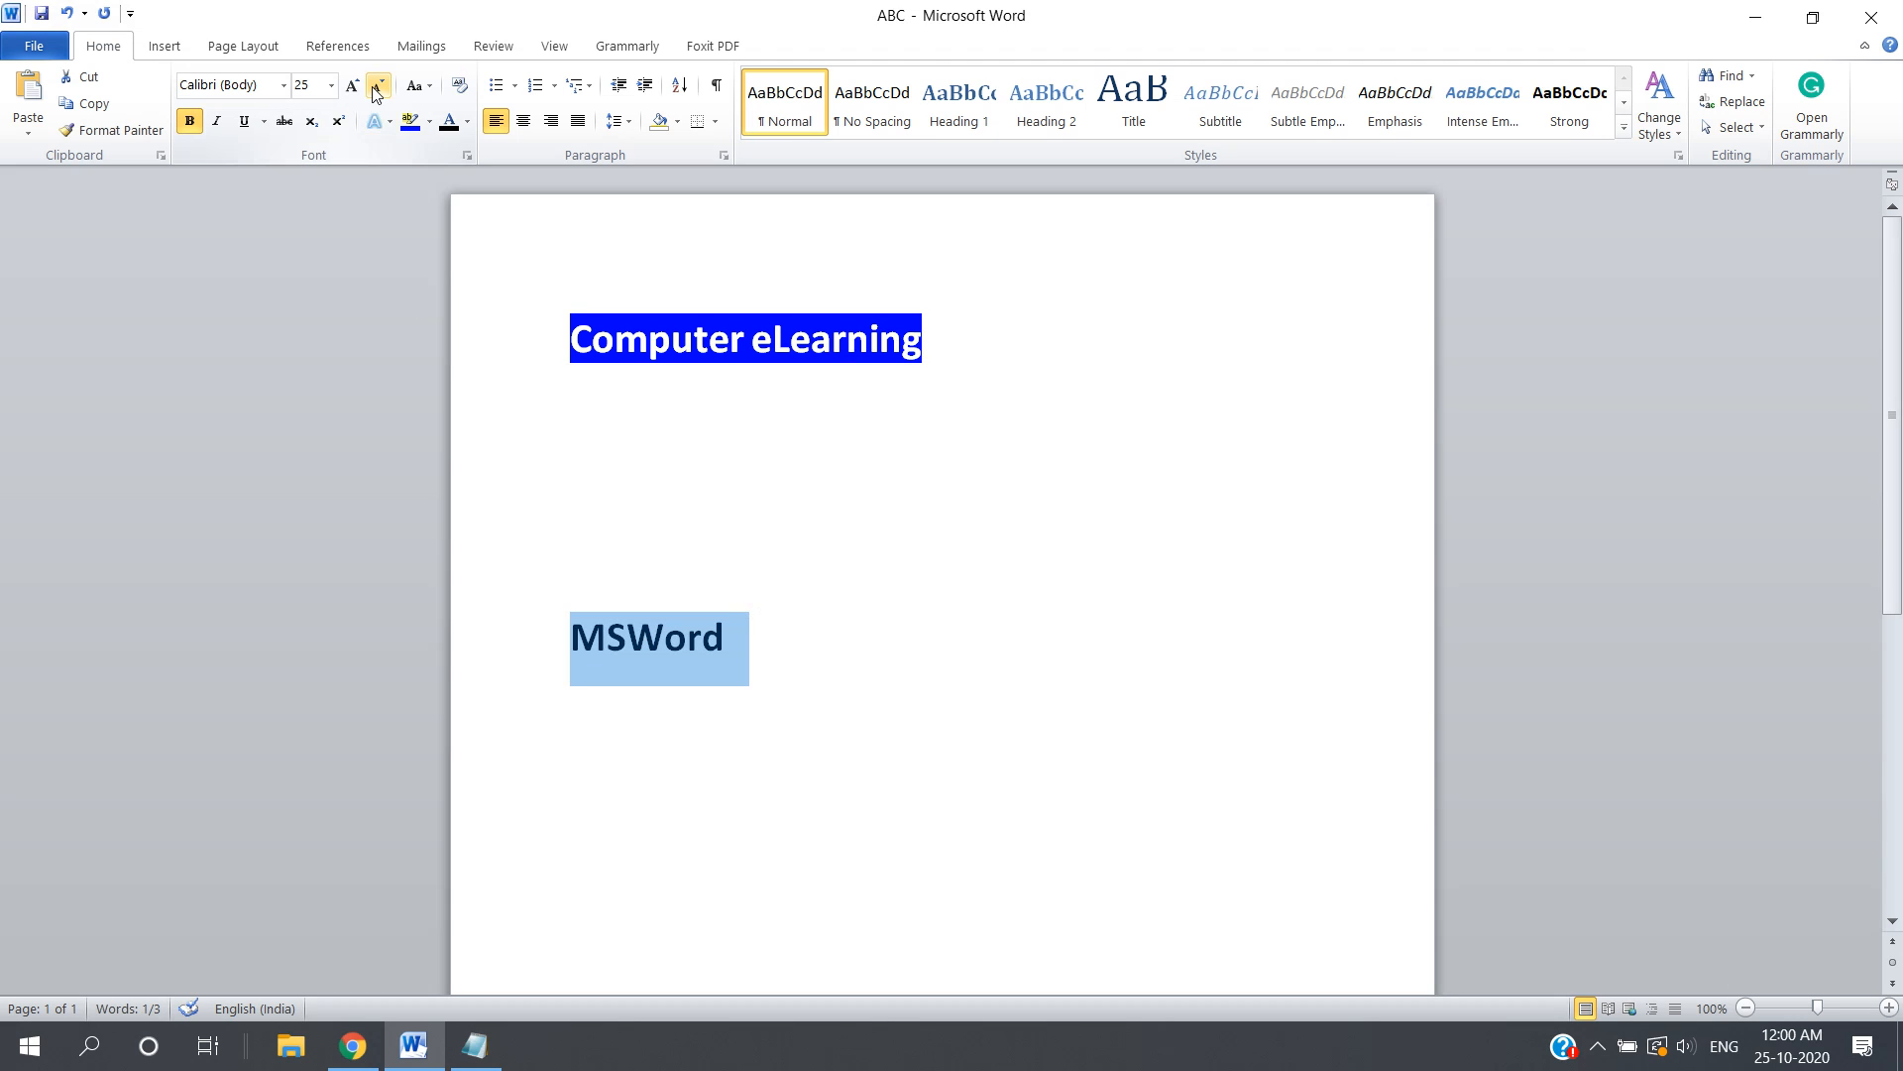
pyautogui.click(378, 87)
pyautogui.click(377, 87)
pyautogui.click(378, 86)
pyautogui.click(378, 87)
pyautogui.click(378, 86)
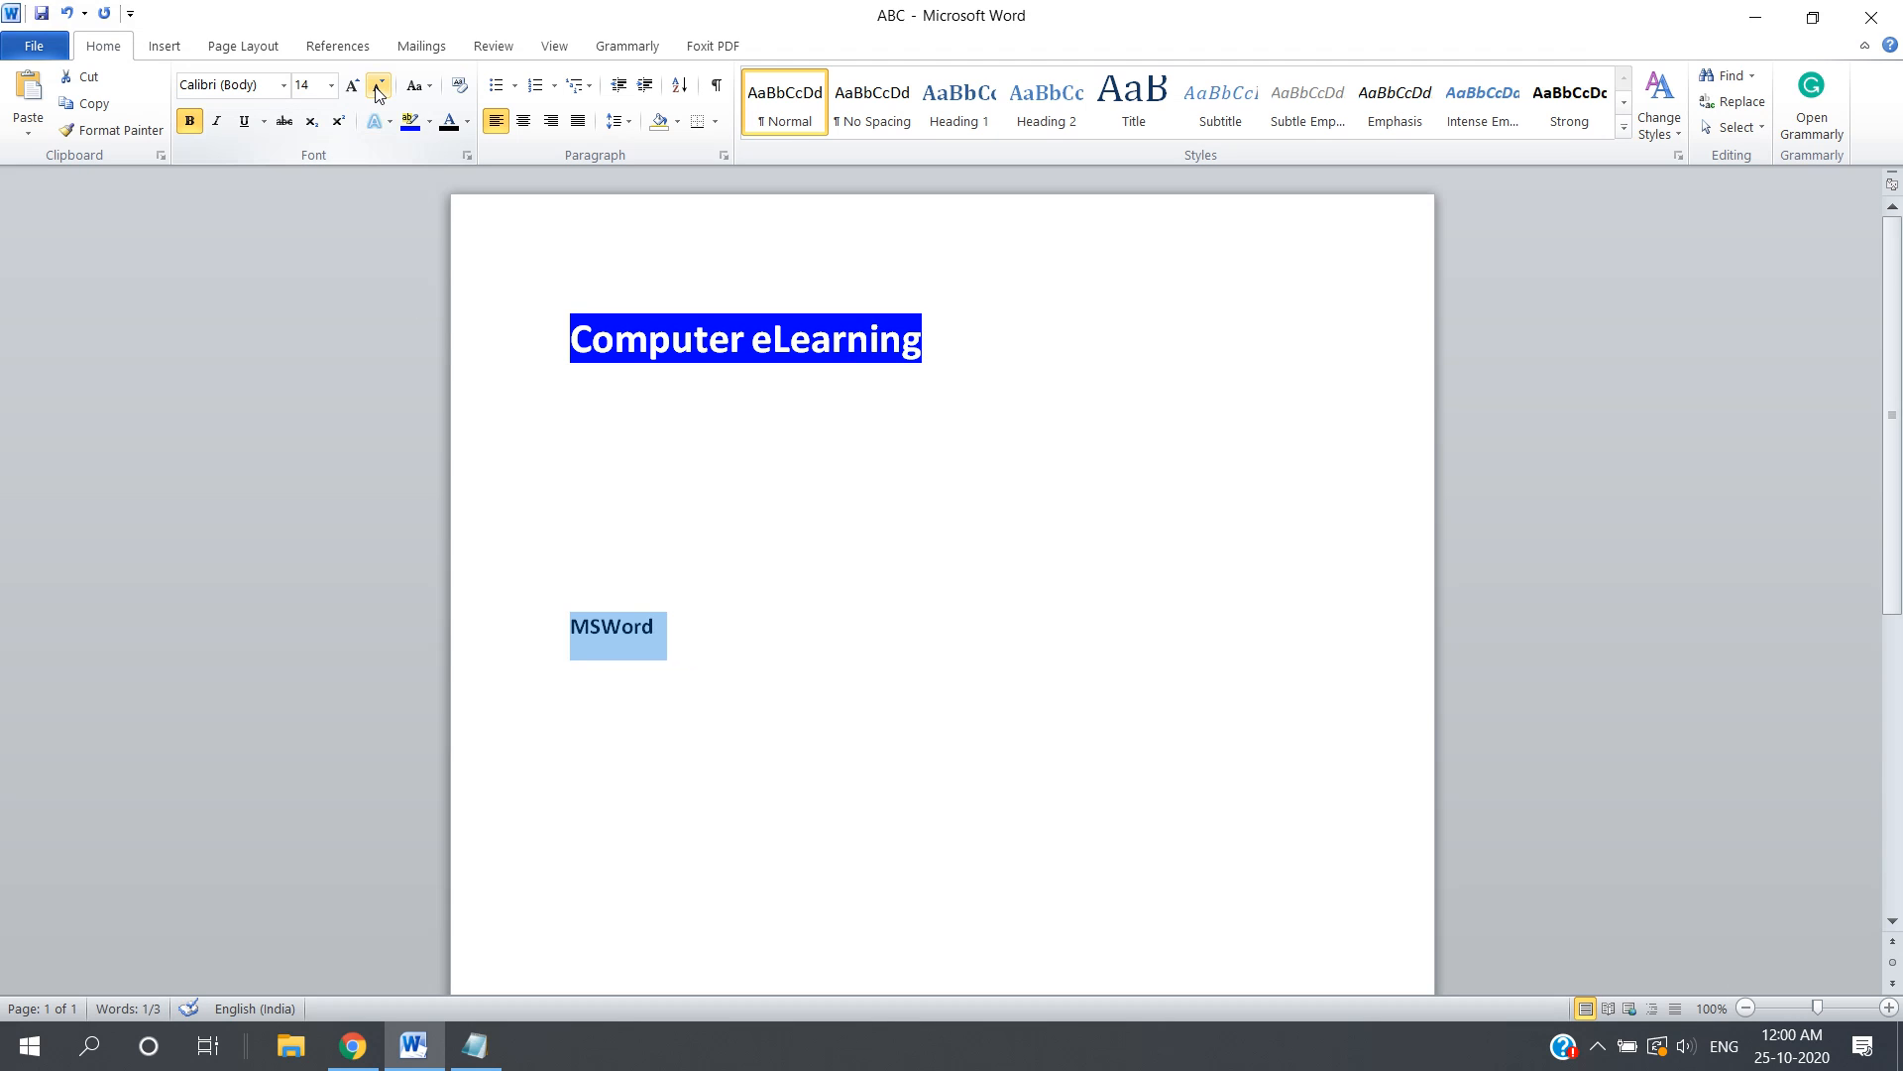
# Transfer the heading's white-on-blue formatting to the whole "MSWord" line with Format Painter, and undo it.
pyautogui.tripleClick(645, 351)
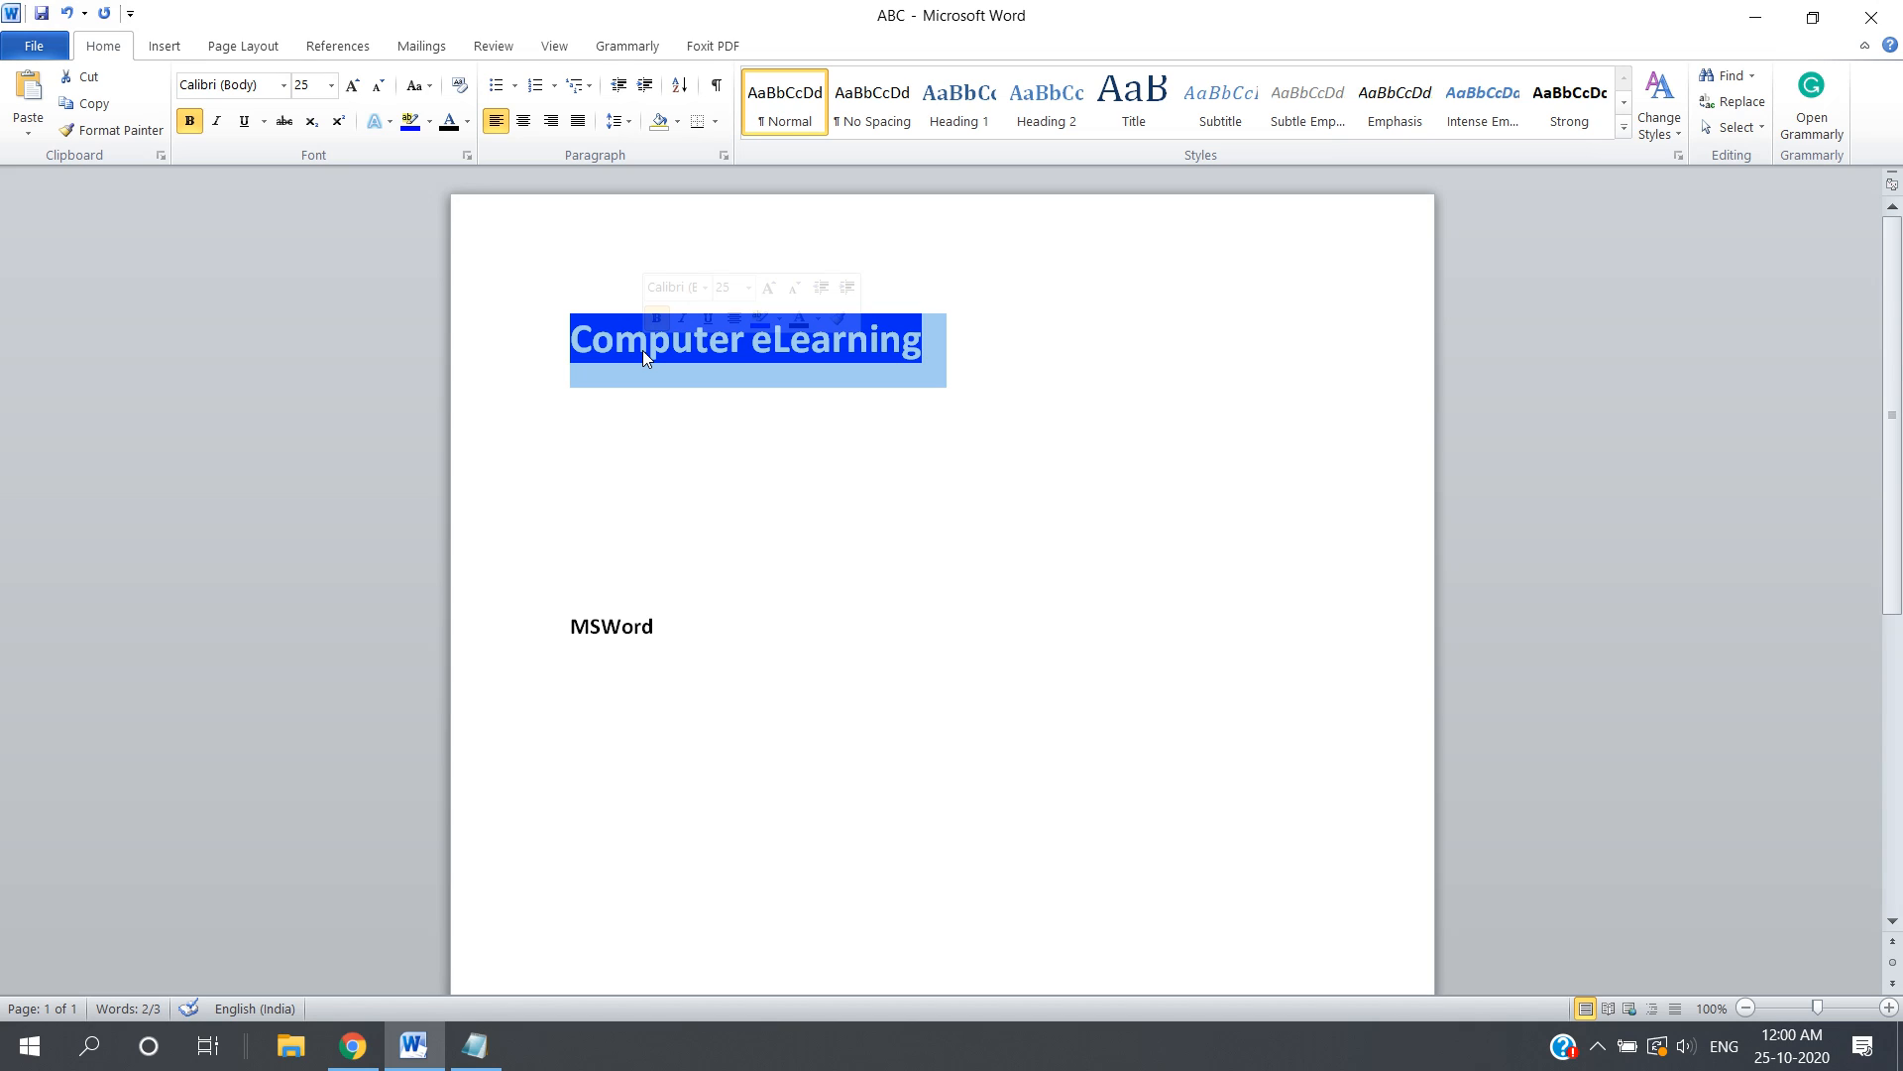
pyautogui.click(117, 130)
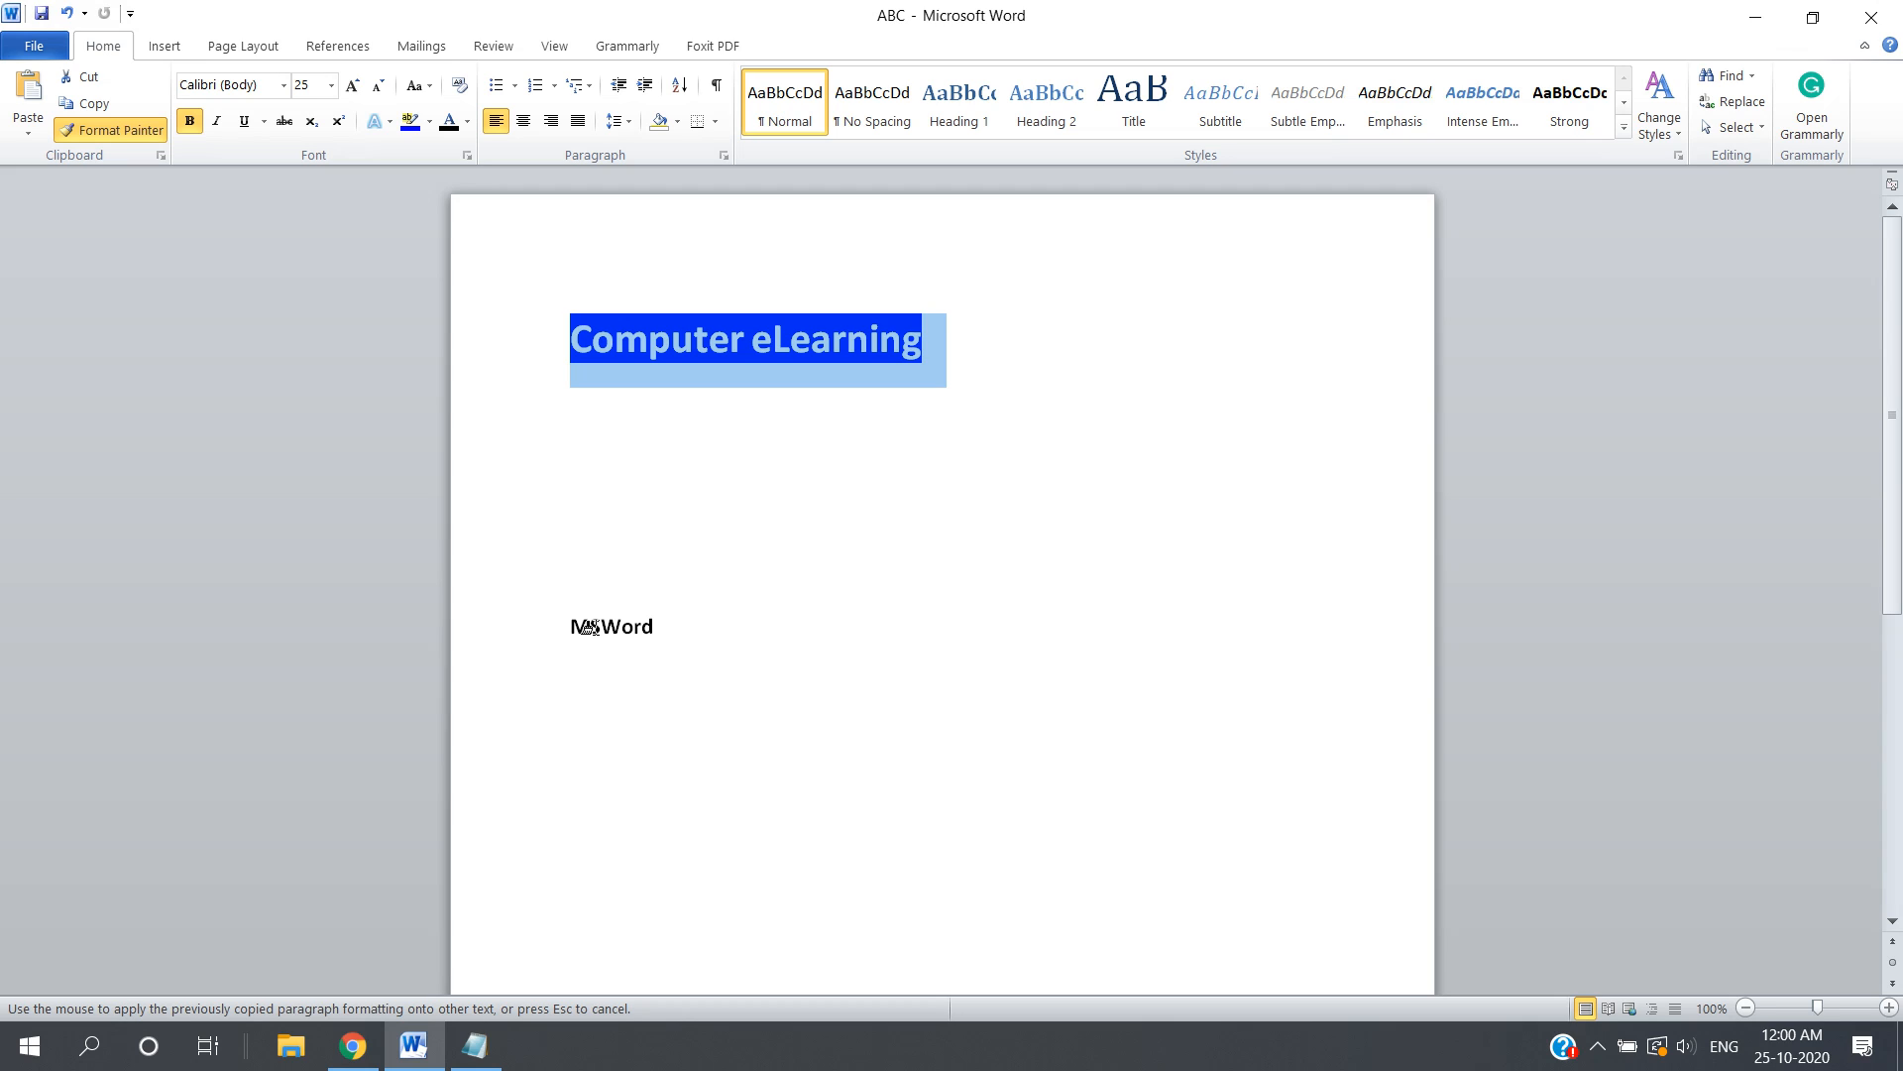
pyautogui.click(598, 626)
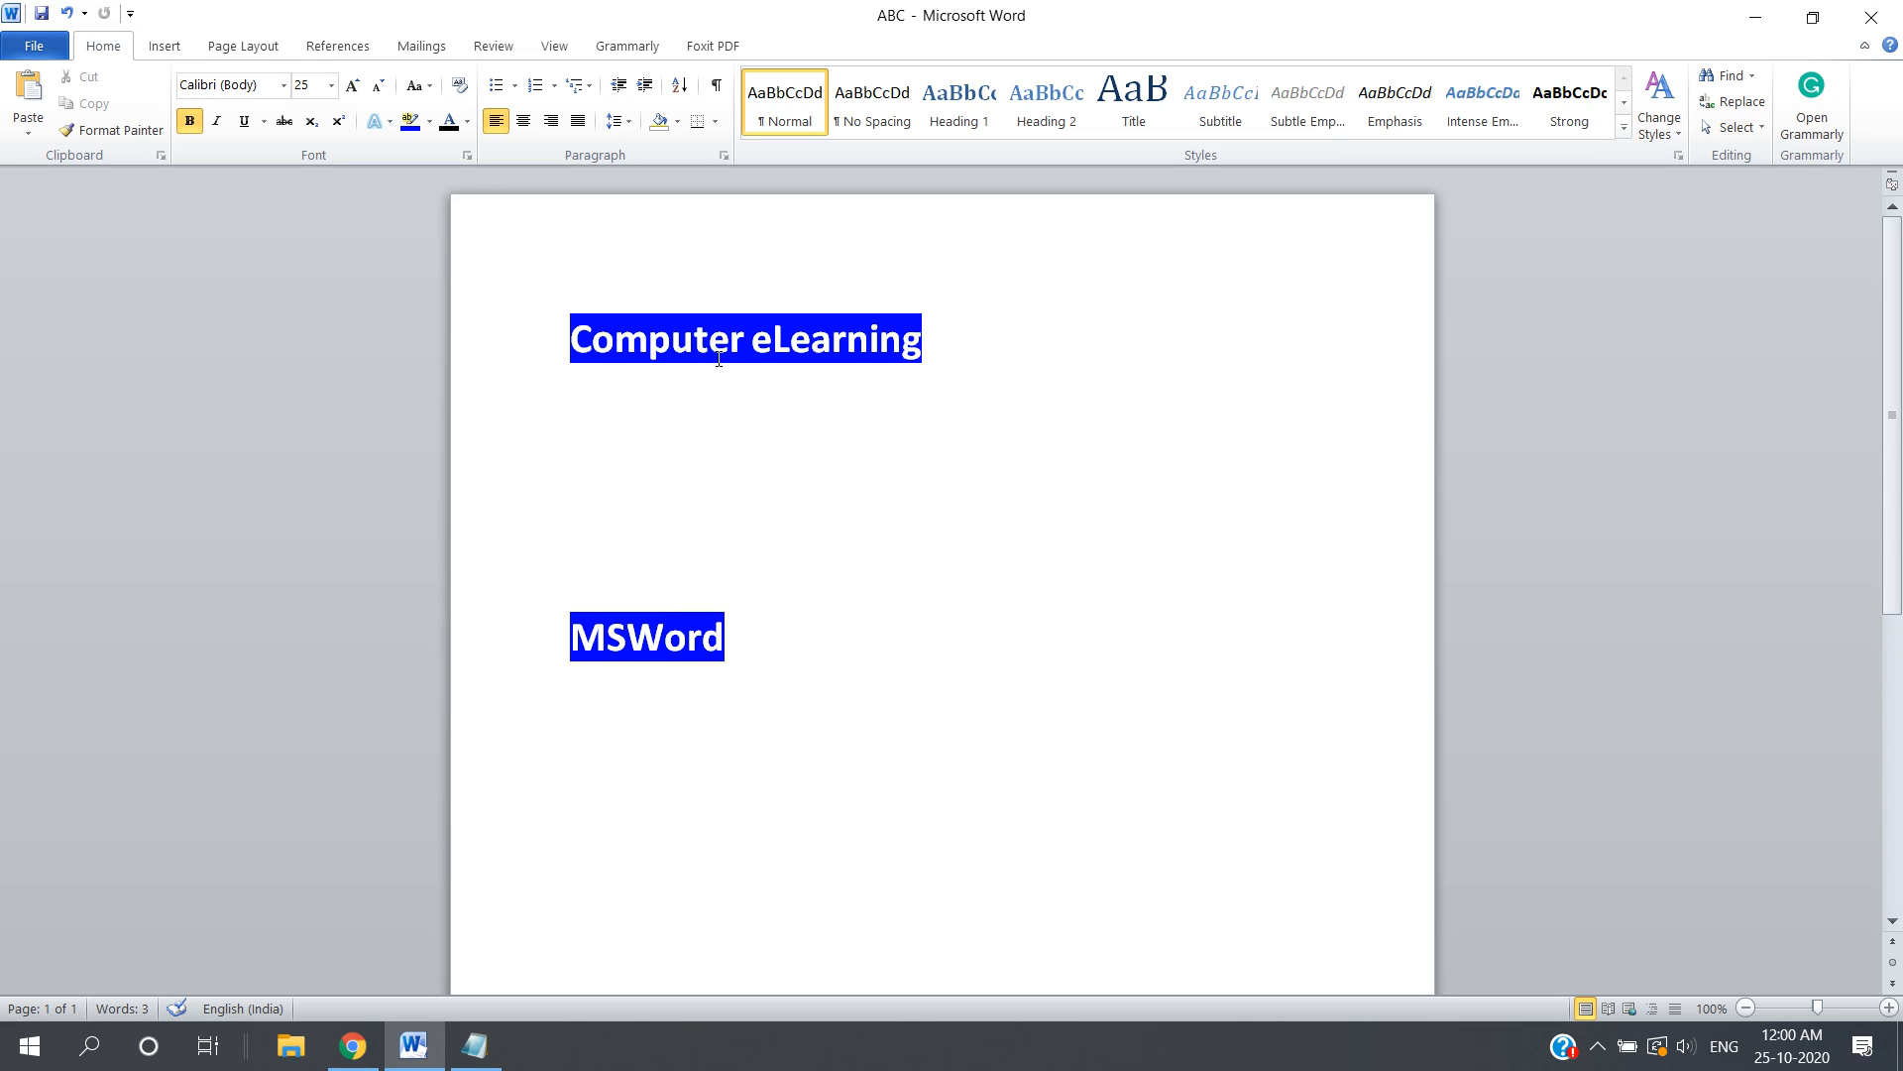
pyautogui.click(528, 631)
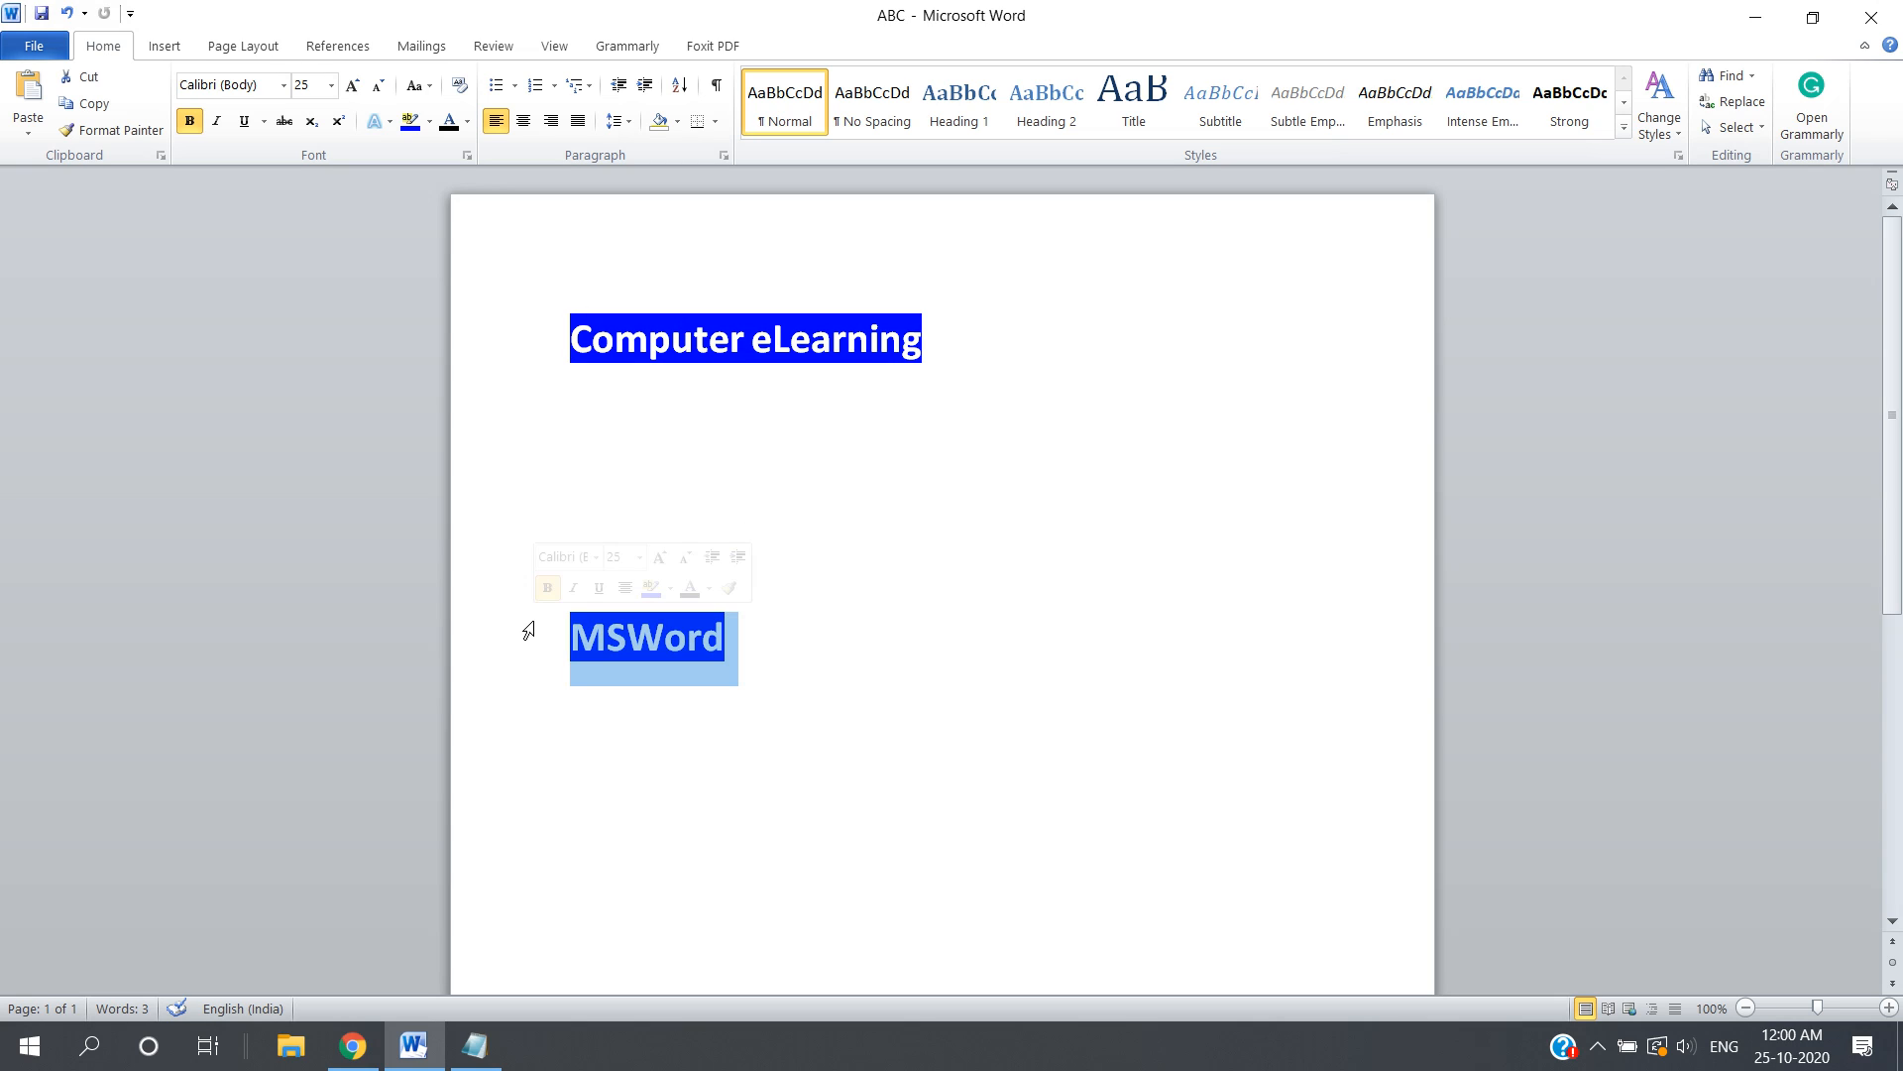
pyautogui.hotkey('ctrl', 'z')
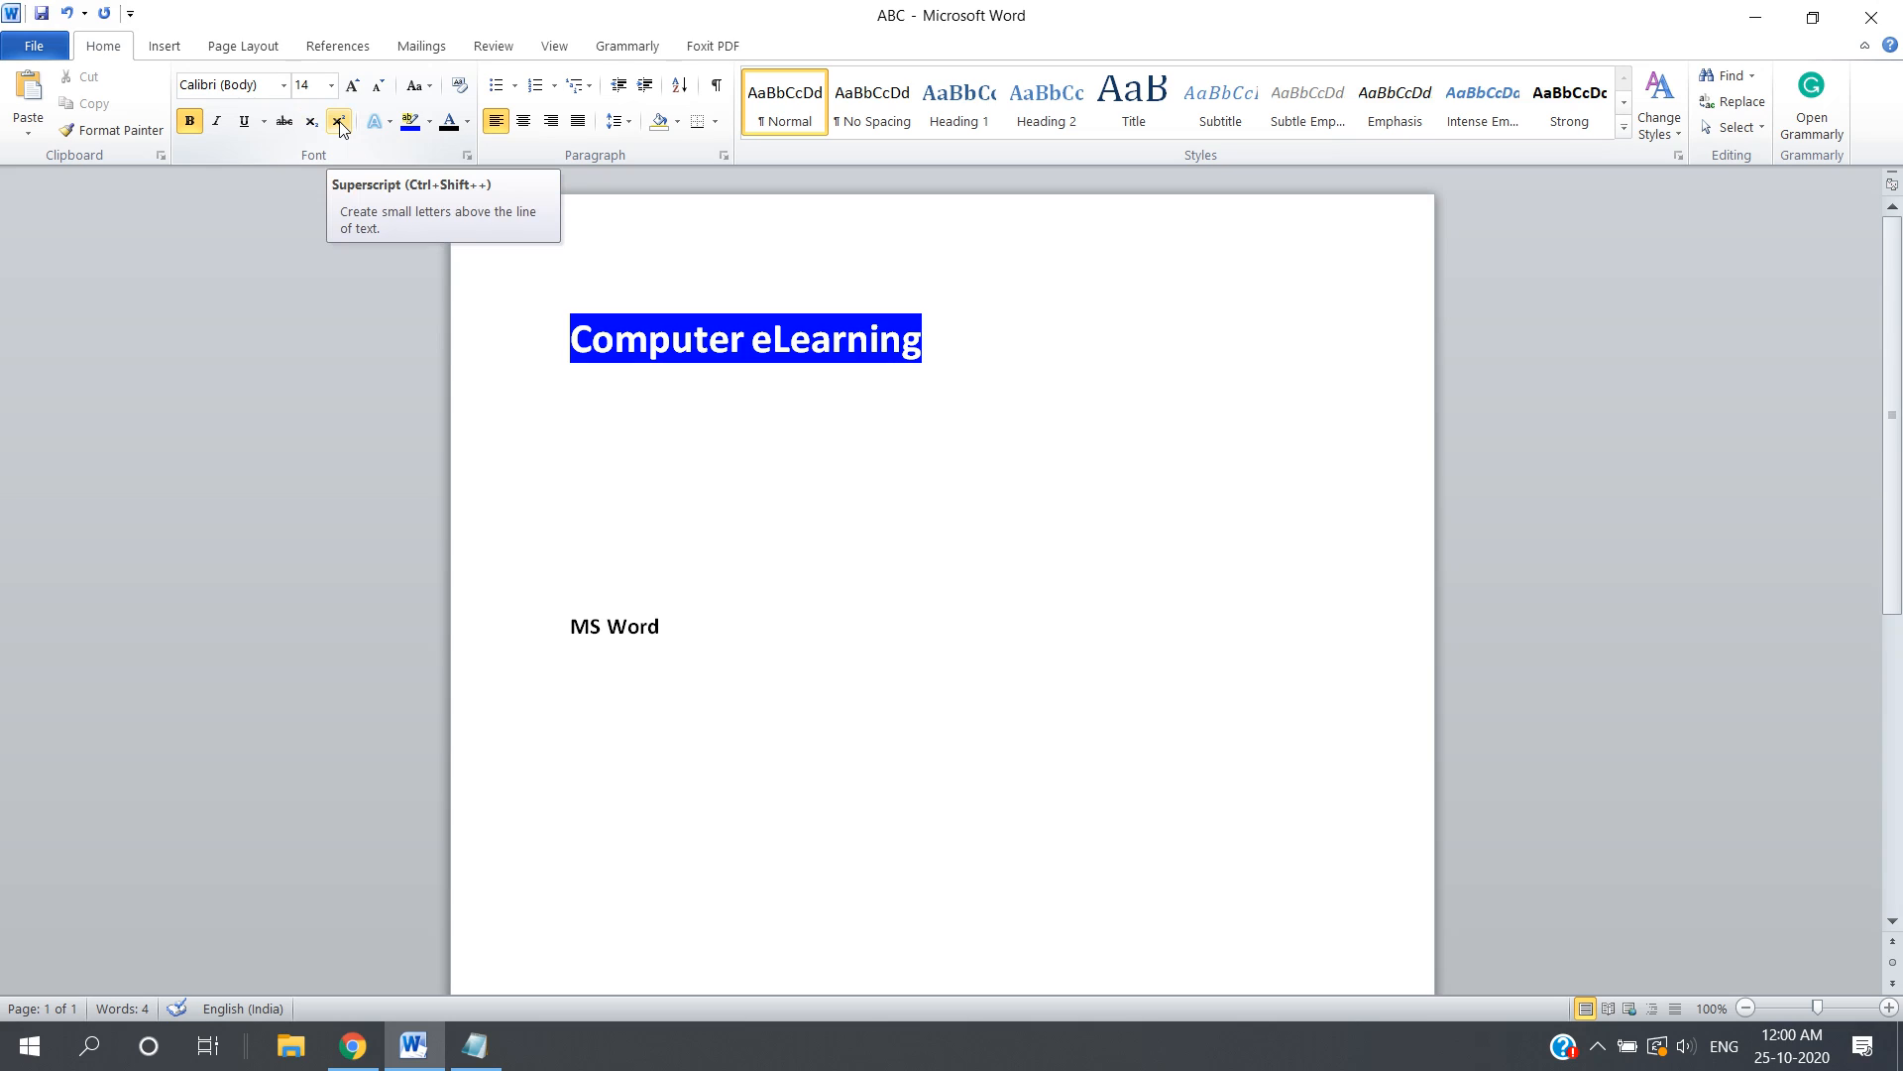
# Add "X2" on a new line below "MS Word" and format the 2 as a subscript.
pyautogui.click(608, 626)
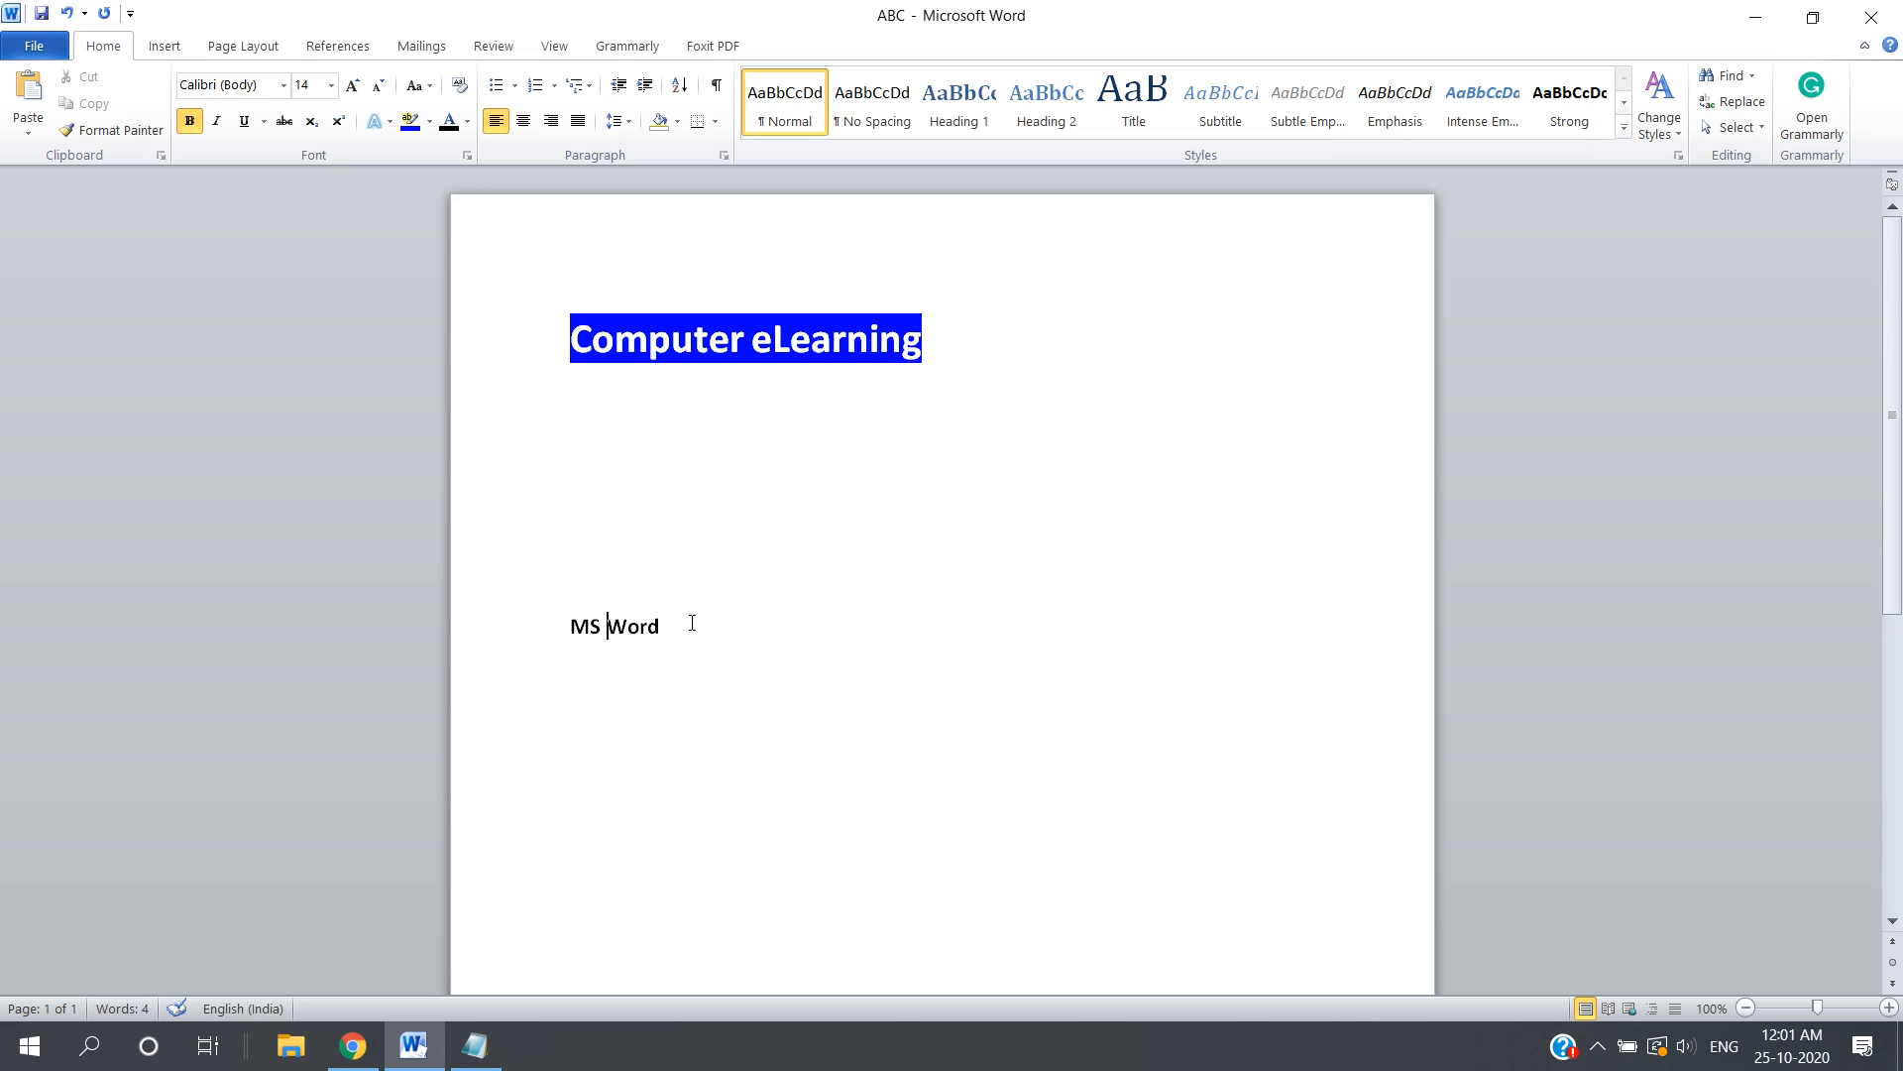
pyautogui.click(691, 623)
pyautogui.press('Return')
pyautogui.write('X')
pyautogui.press('BackSpace')
pyautogui.write('2')
pyautogui.hotkey('shift', 'Left')
pyautogui.click(312, 123)
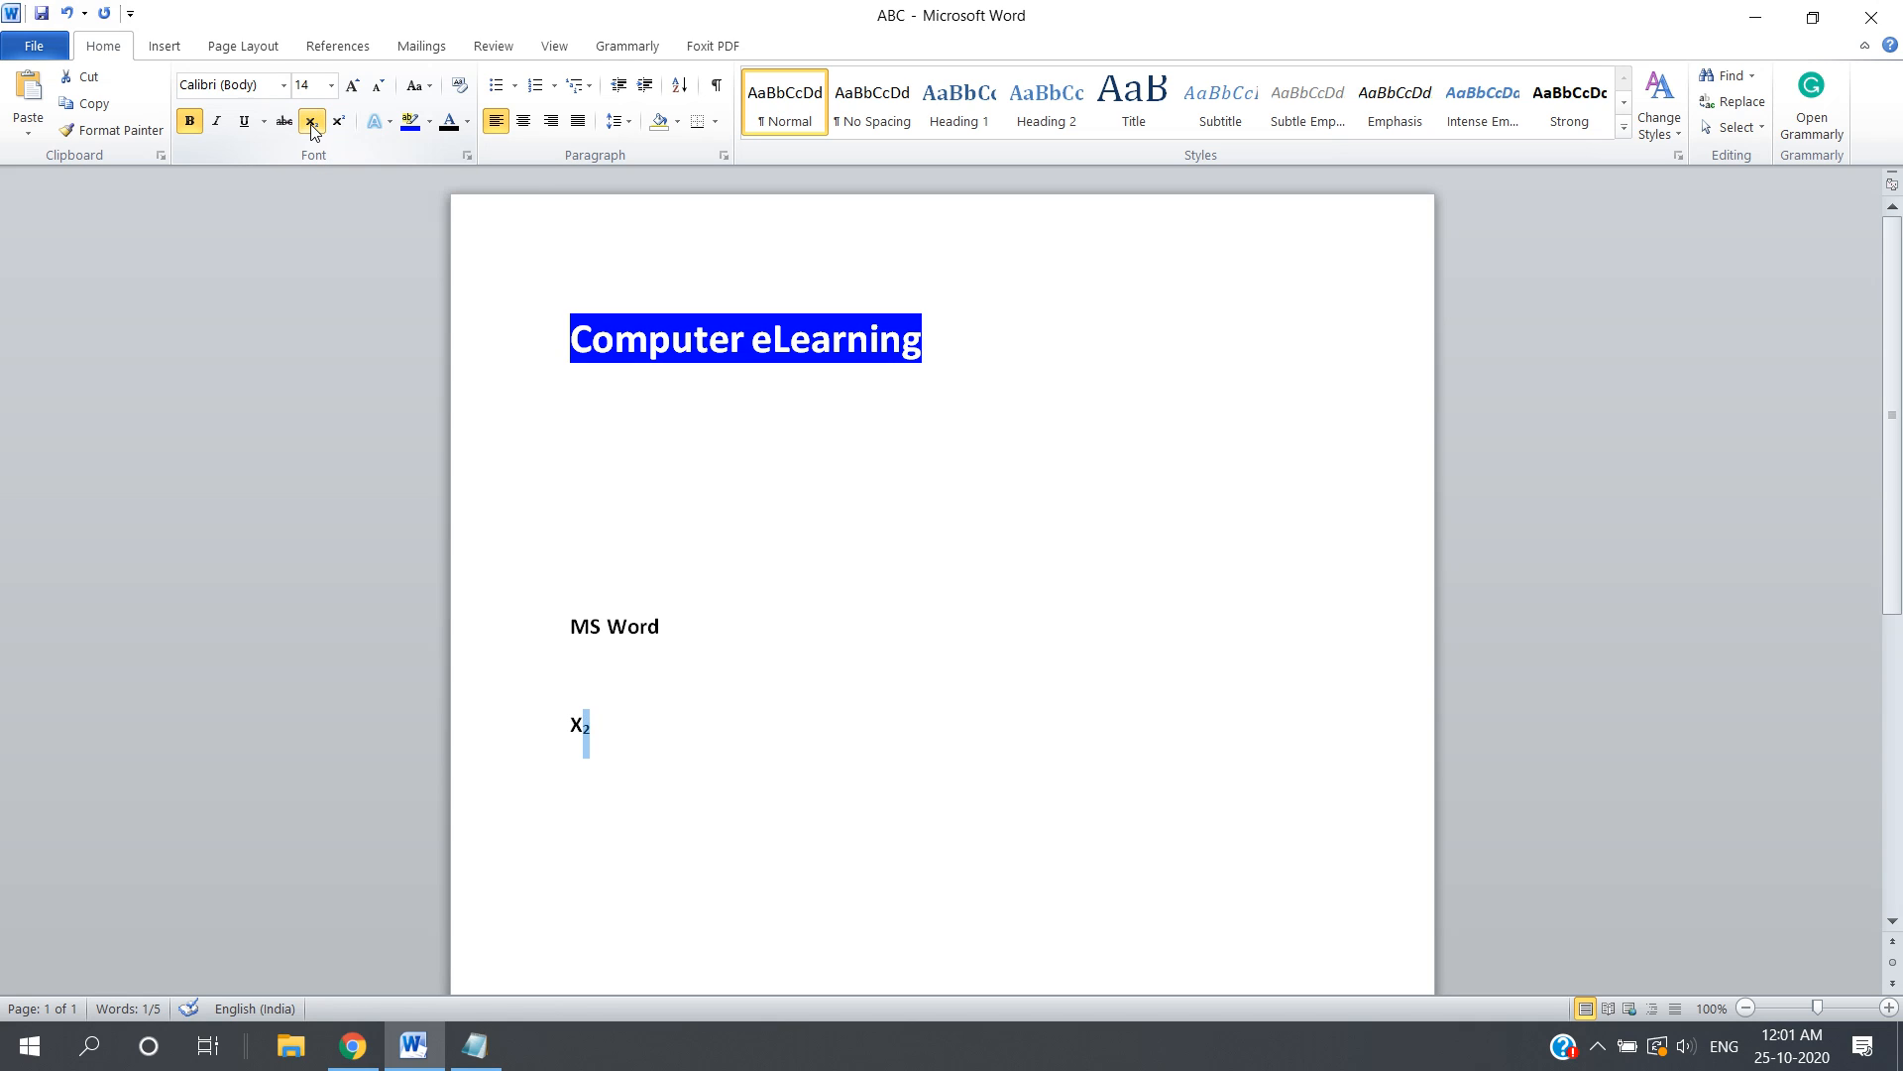
pyautogui.click(616, 728)
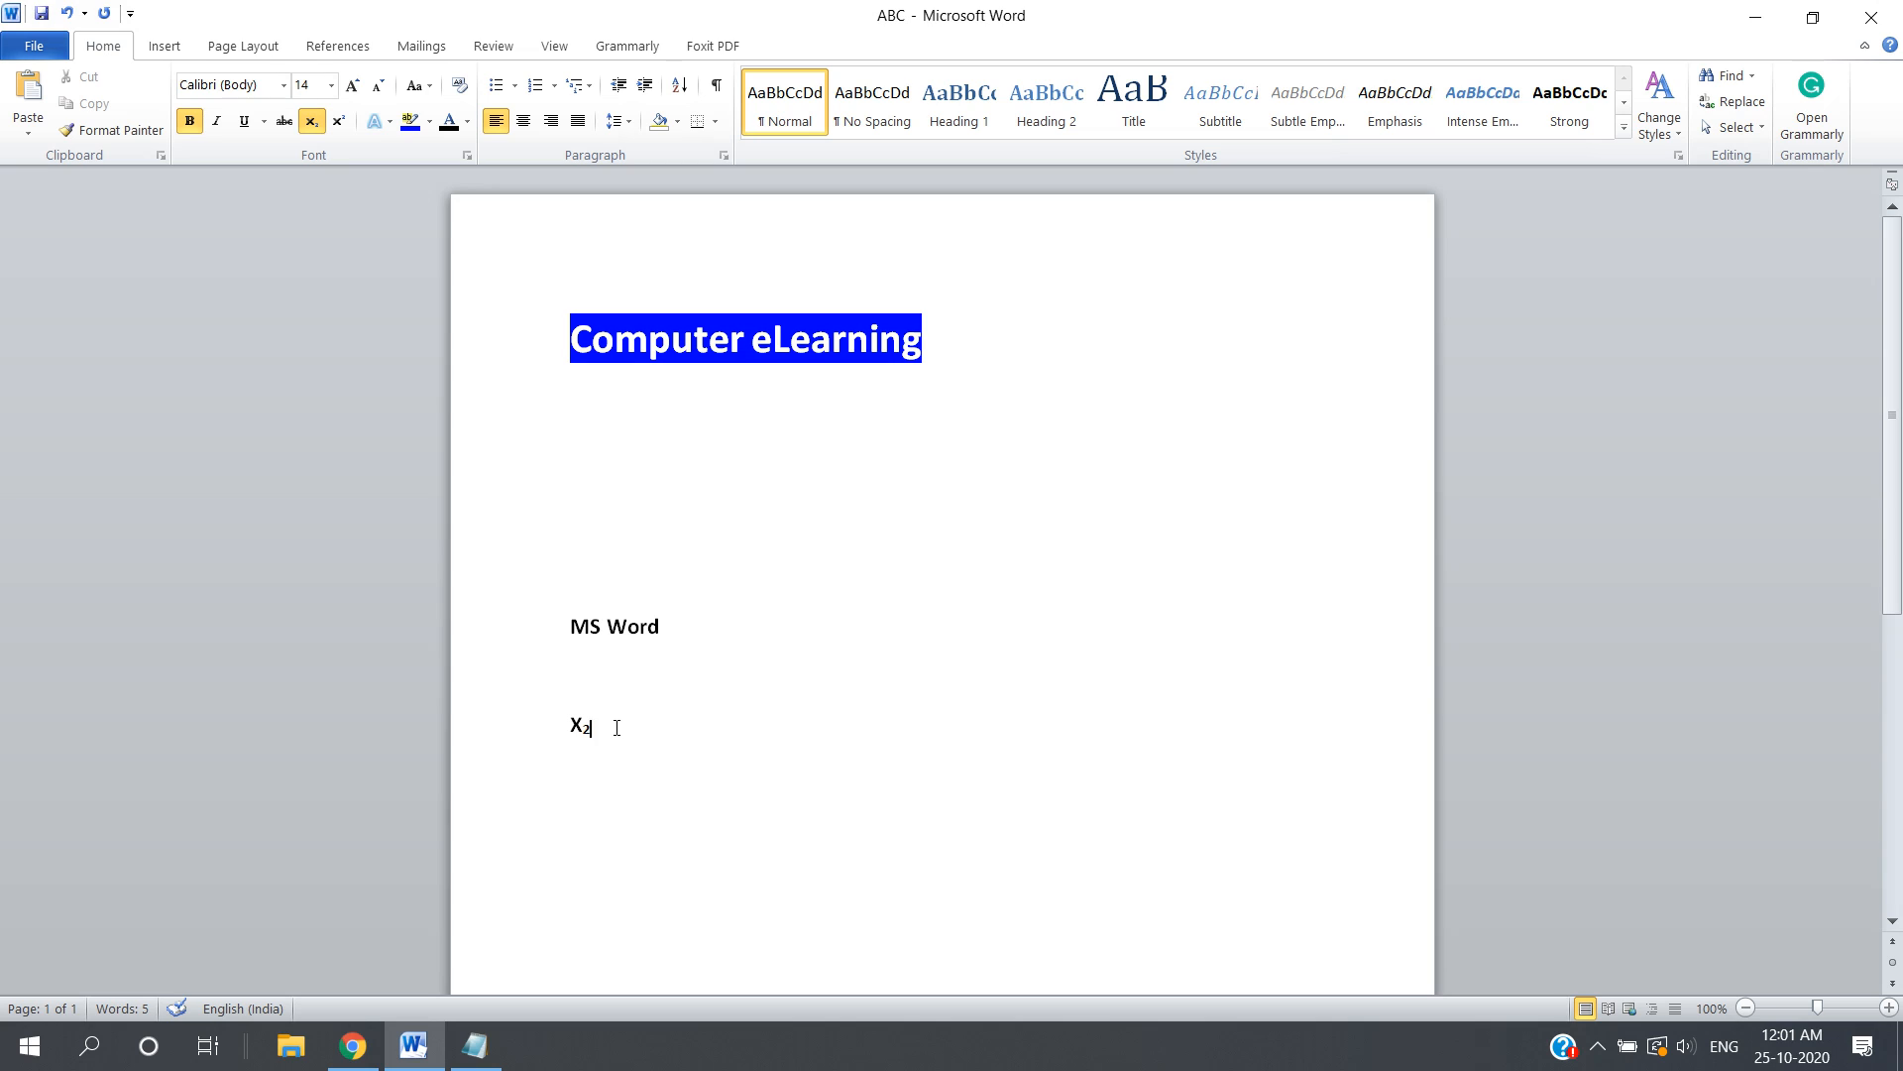
# Remove the subscript from the 2 after the X and format it as a superscript instead.
pyautogui.hotkey('shift', 'Left')
pyautogui.hotkey('ctrl', '=')
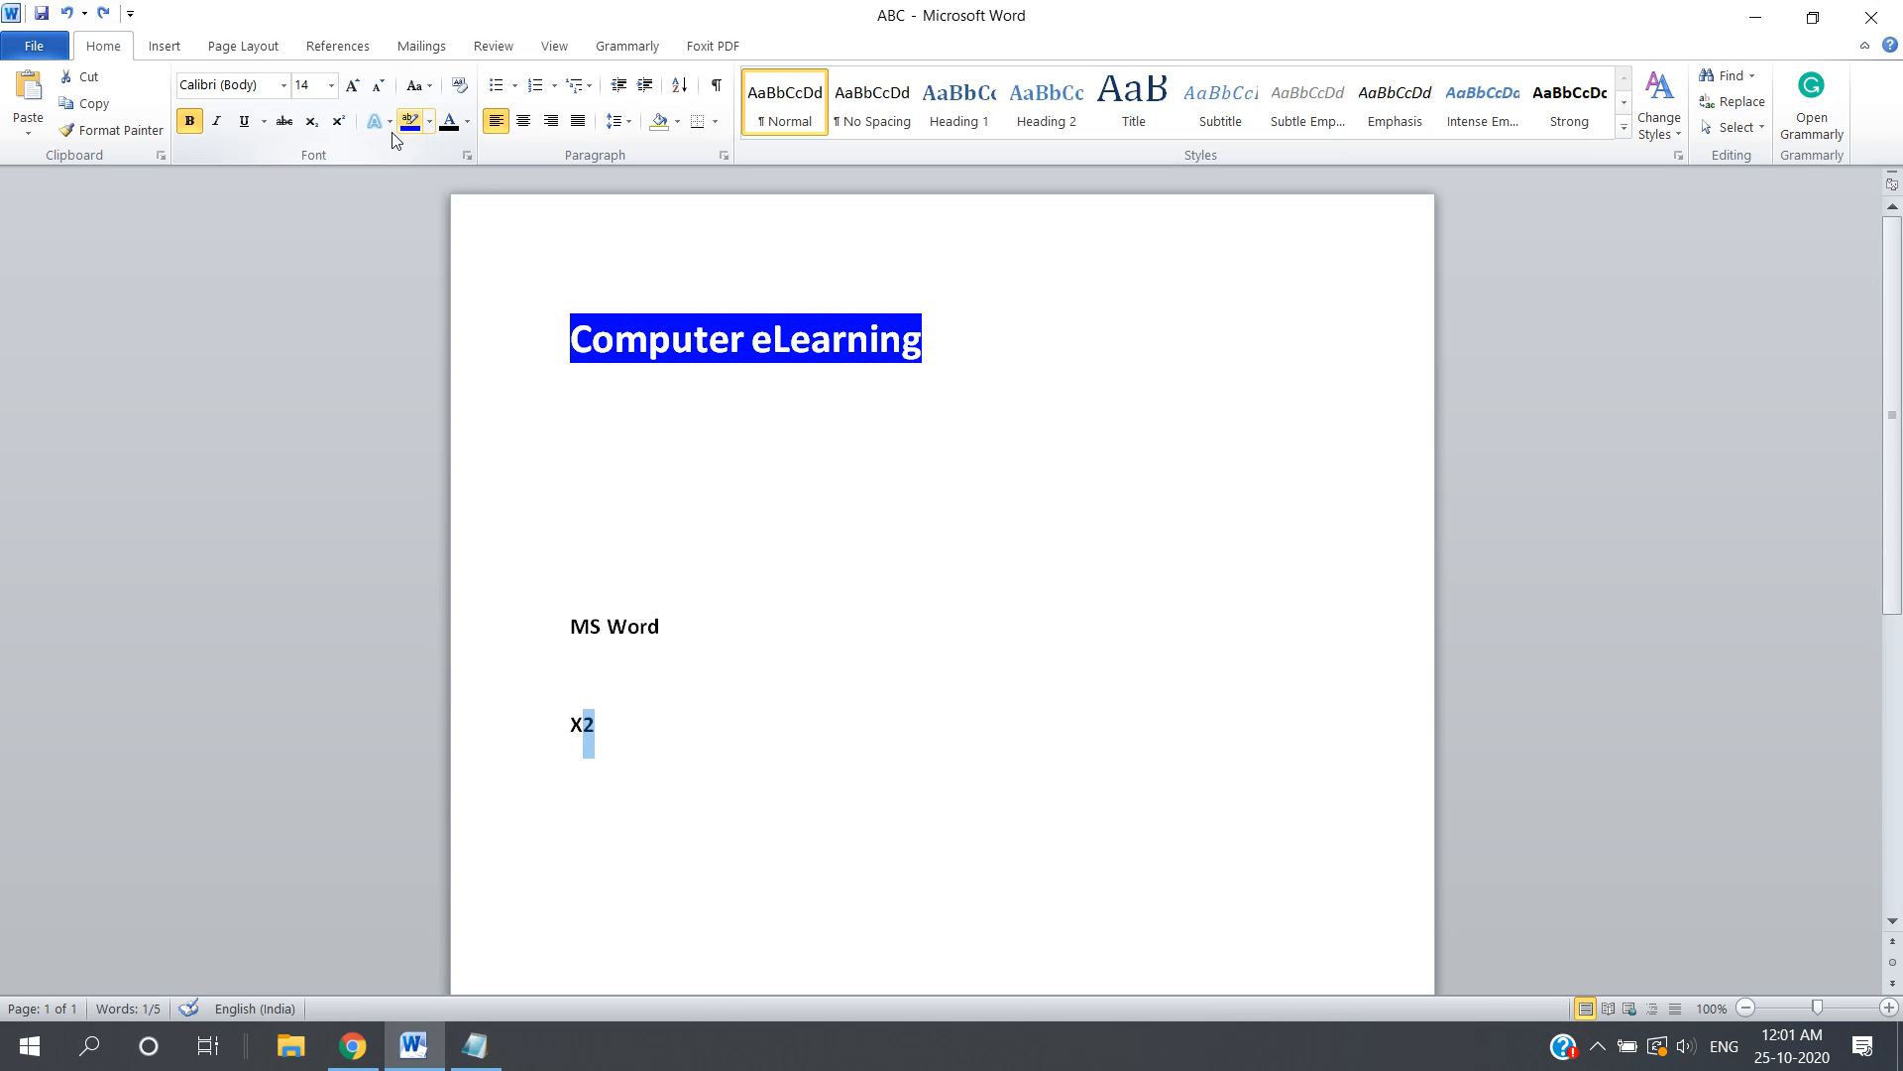
pyautogui.click(338, 121)
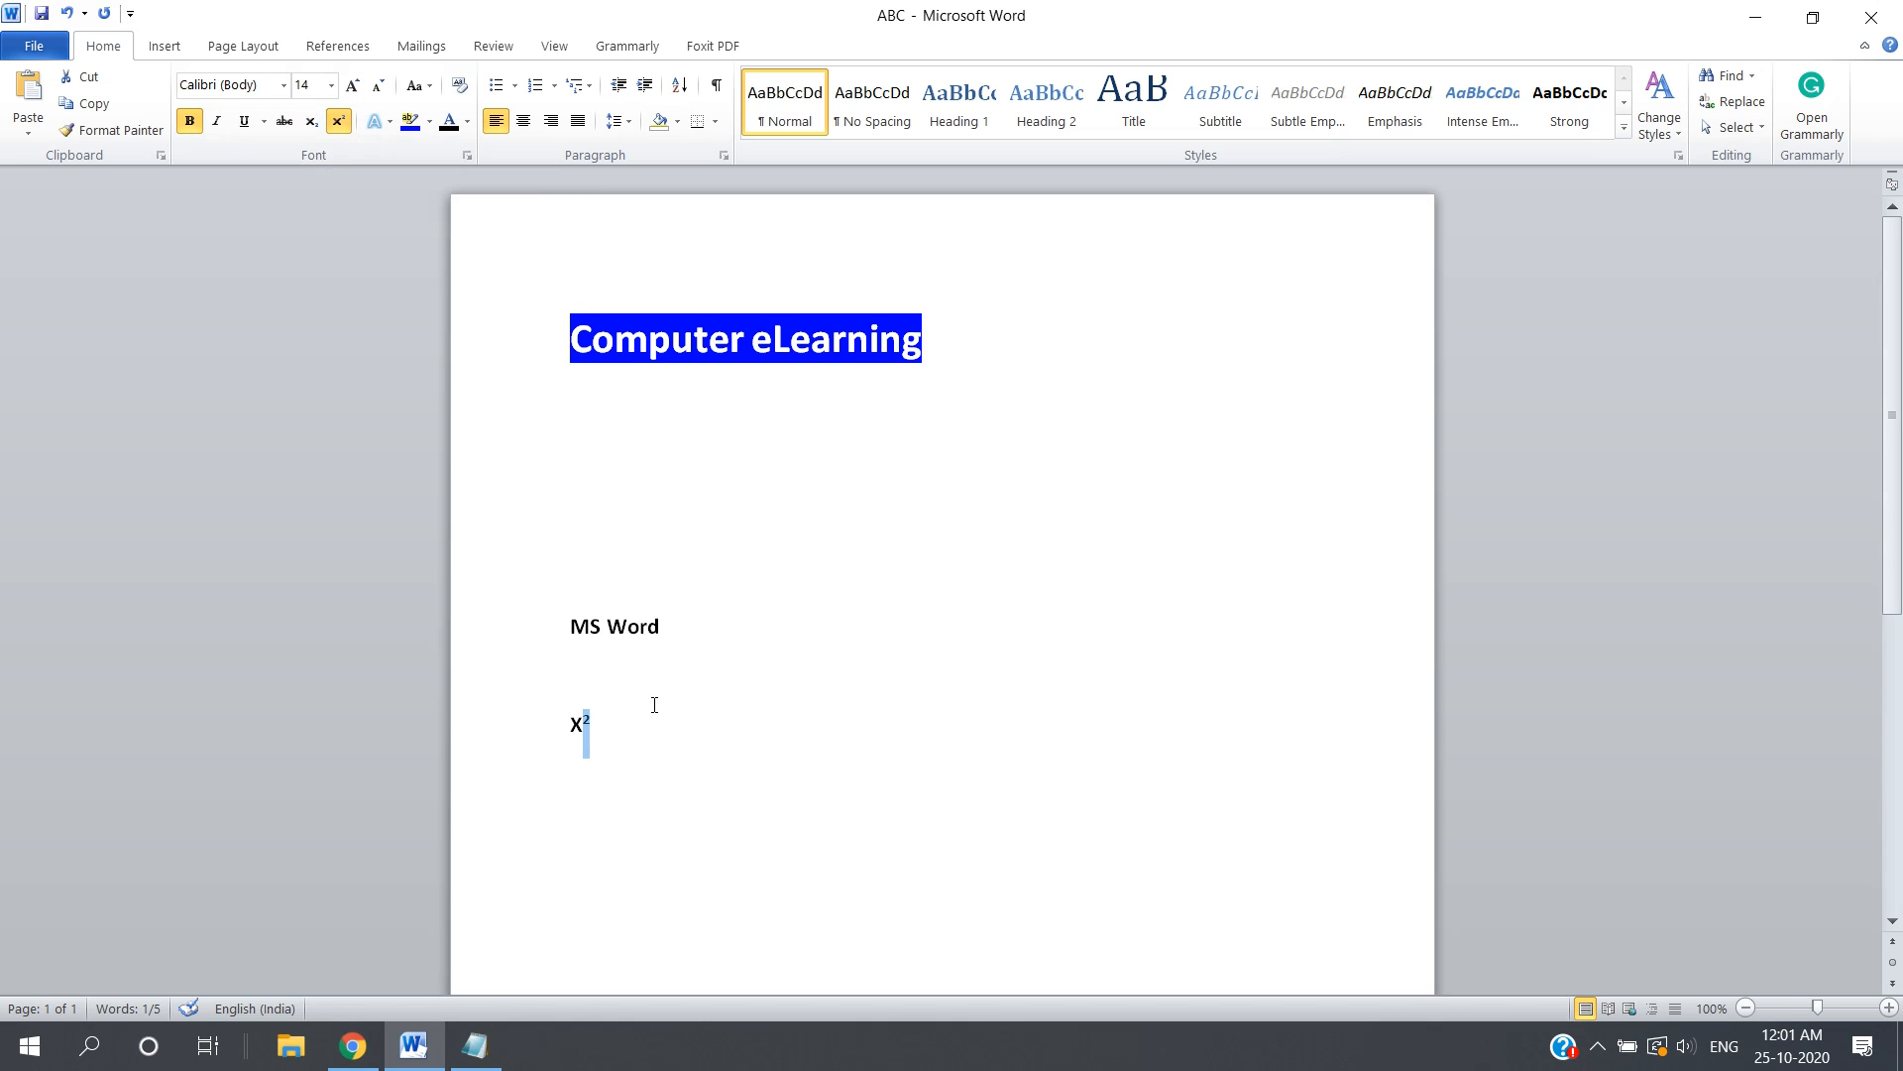
pyautogui.click(610, 721)
# Delete the X² line and clear all remaining text from the document.
pyautogui.moveTo(607, 722); pyautogui.dragTo(563, 723)
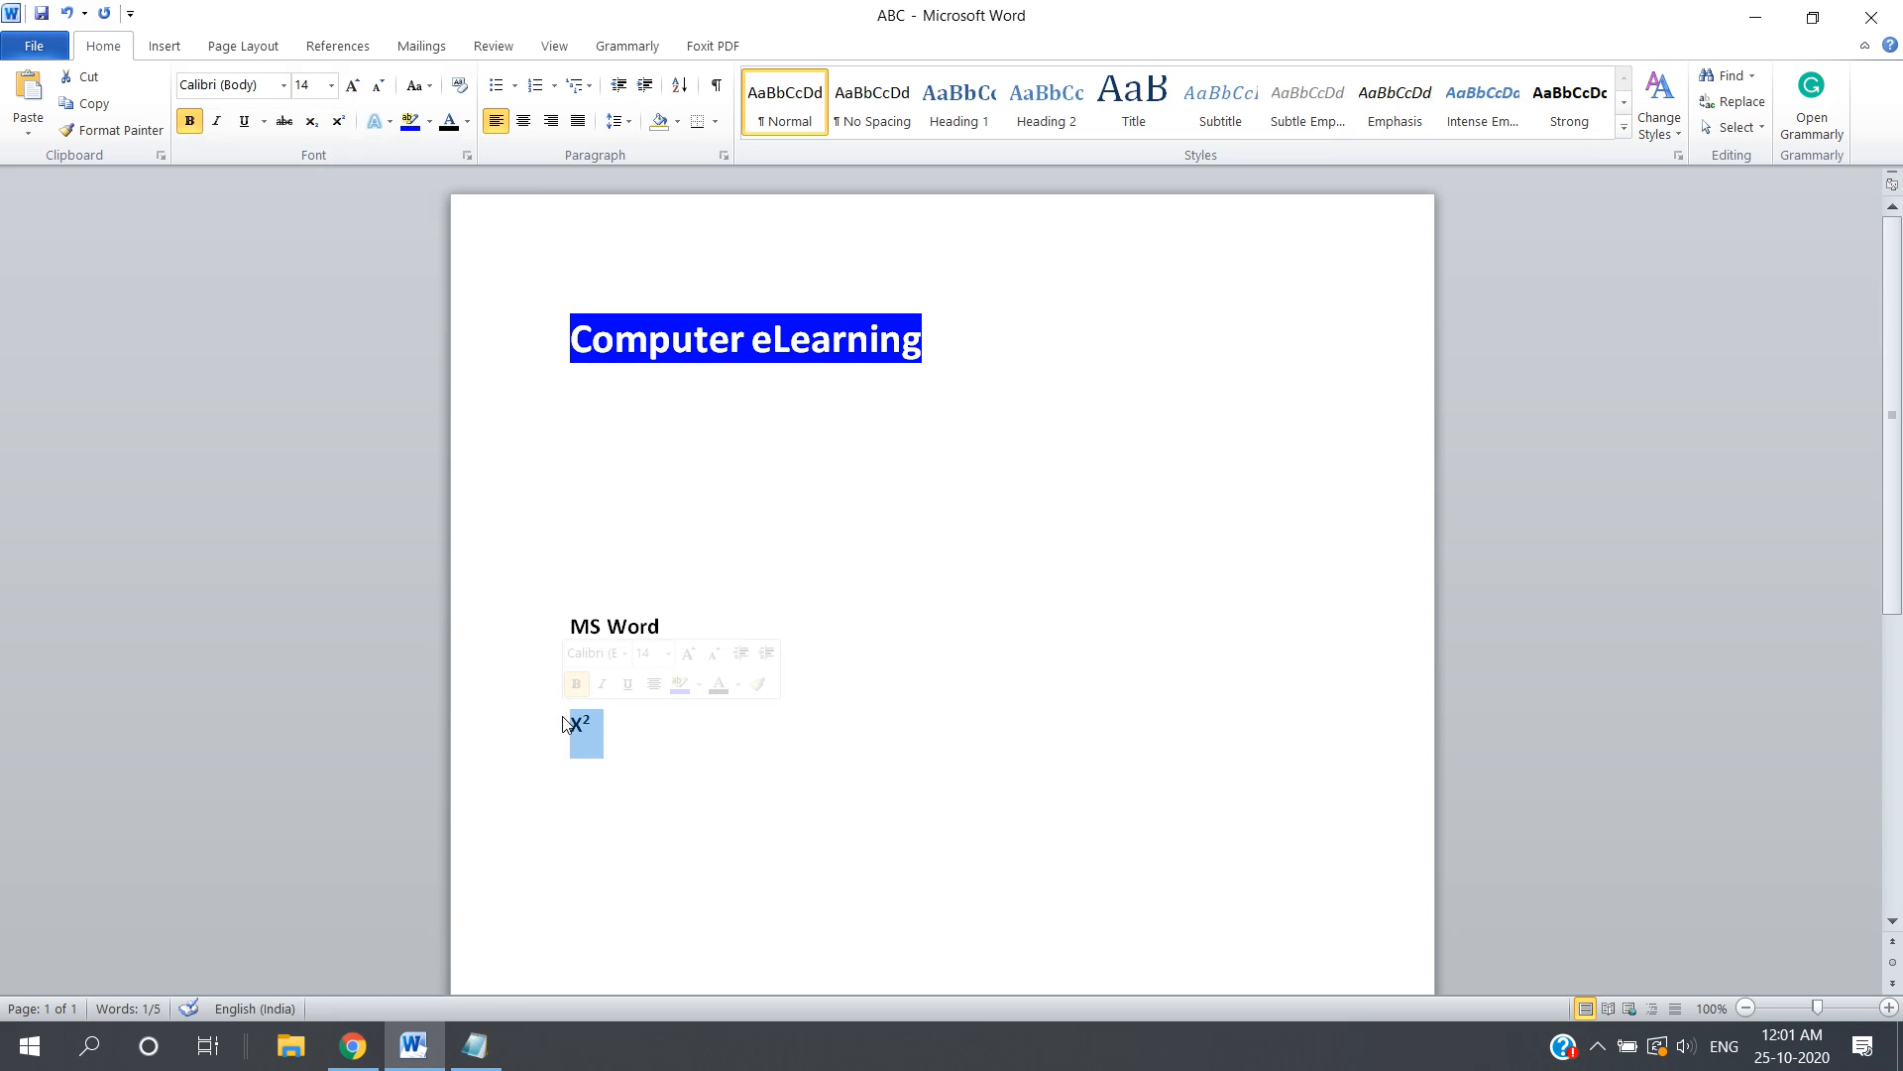
pyautogui.press('BackSpace')
pyautogui.press('BackSpace')
pyautogui.press('BackSpace')
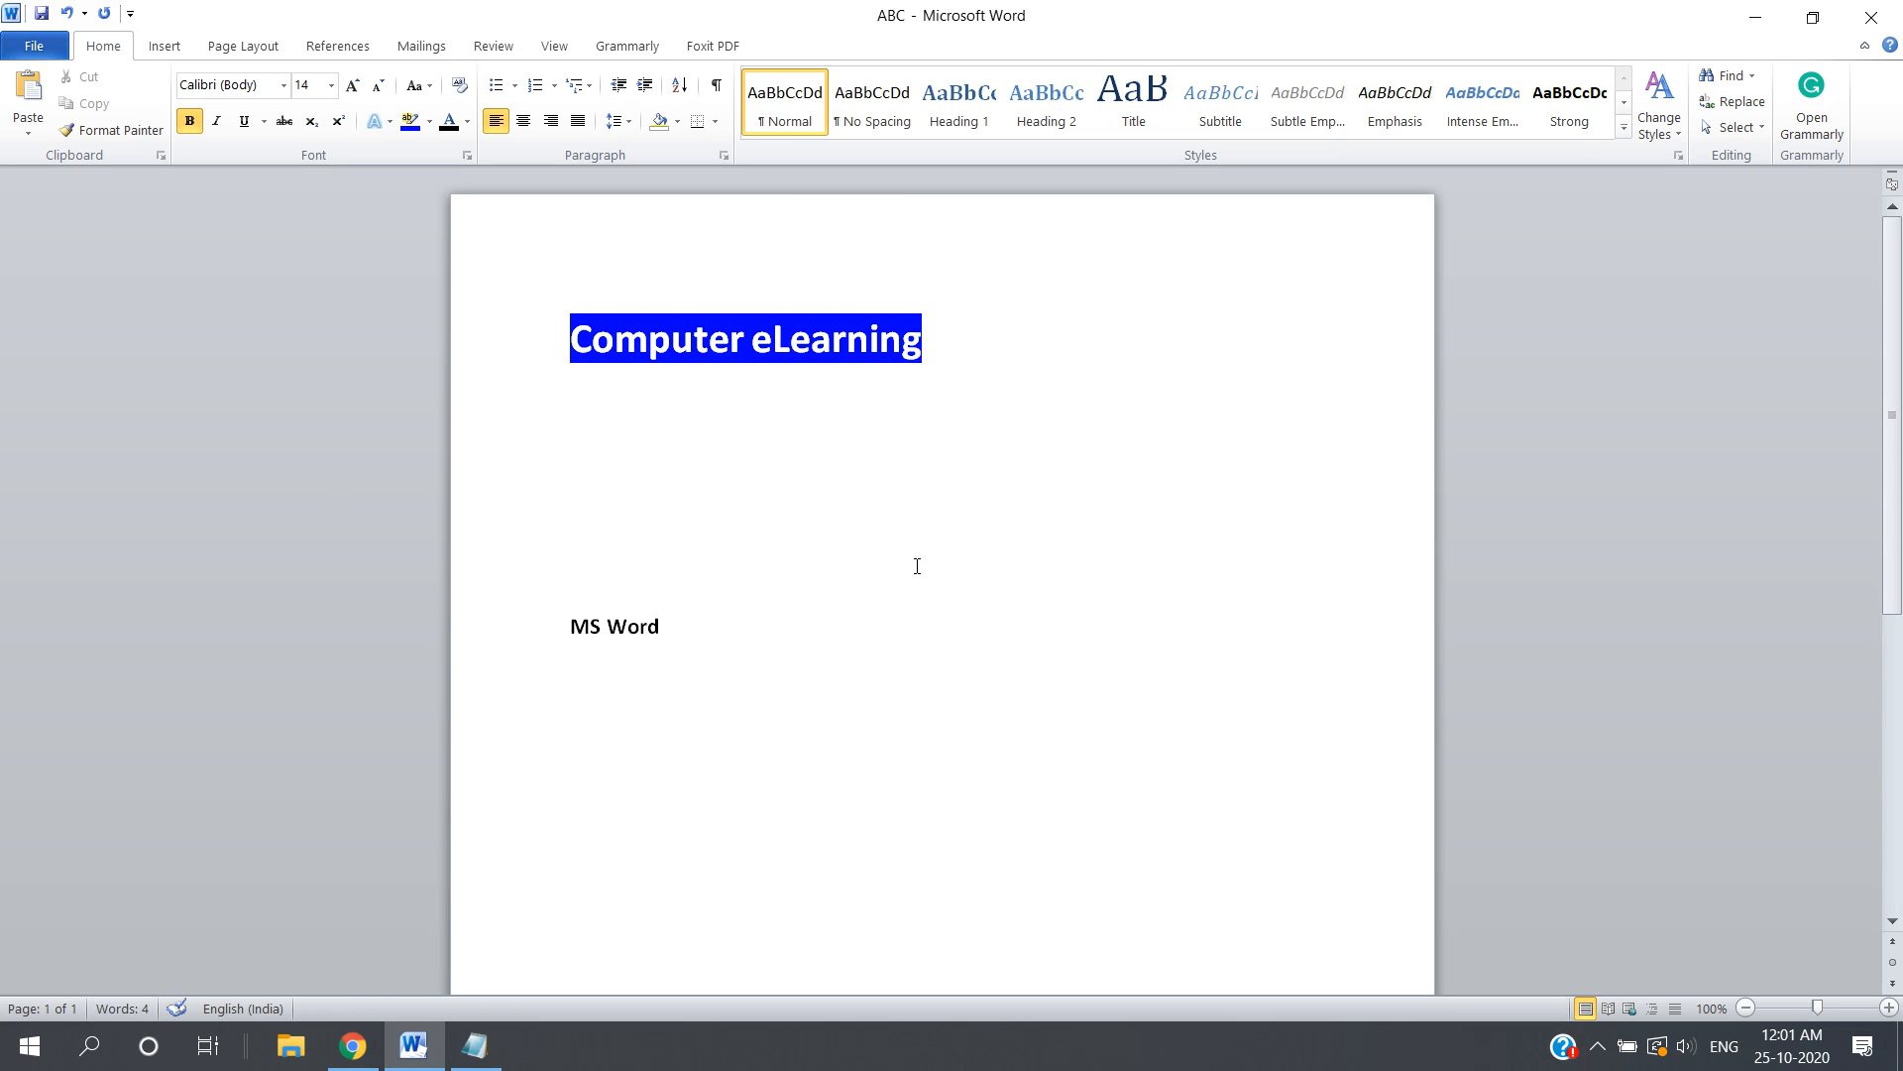
pyautogui.hotkey('ctrl', 'a')
pyautogui.press('Delete')
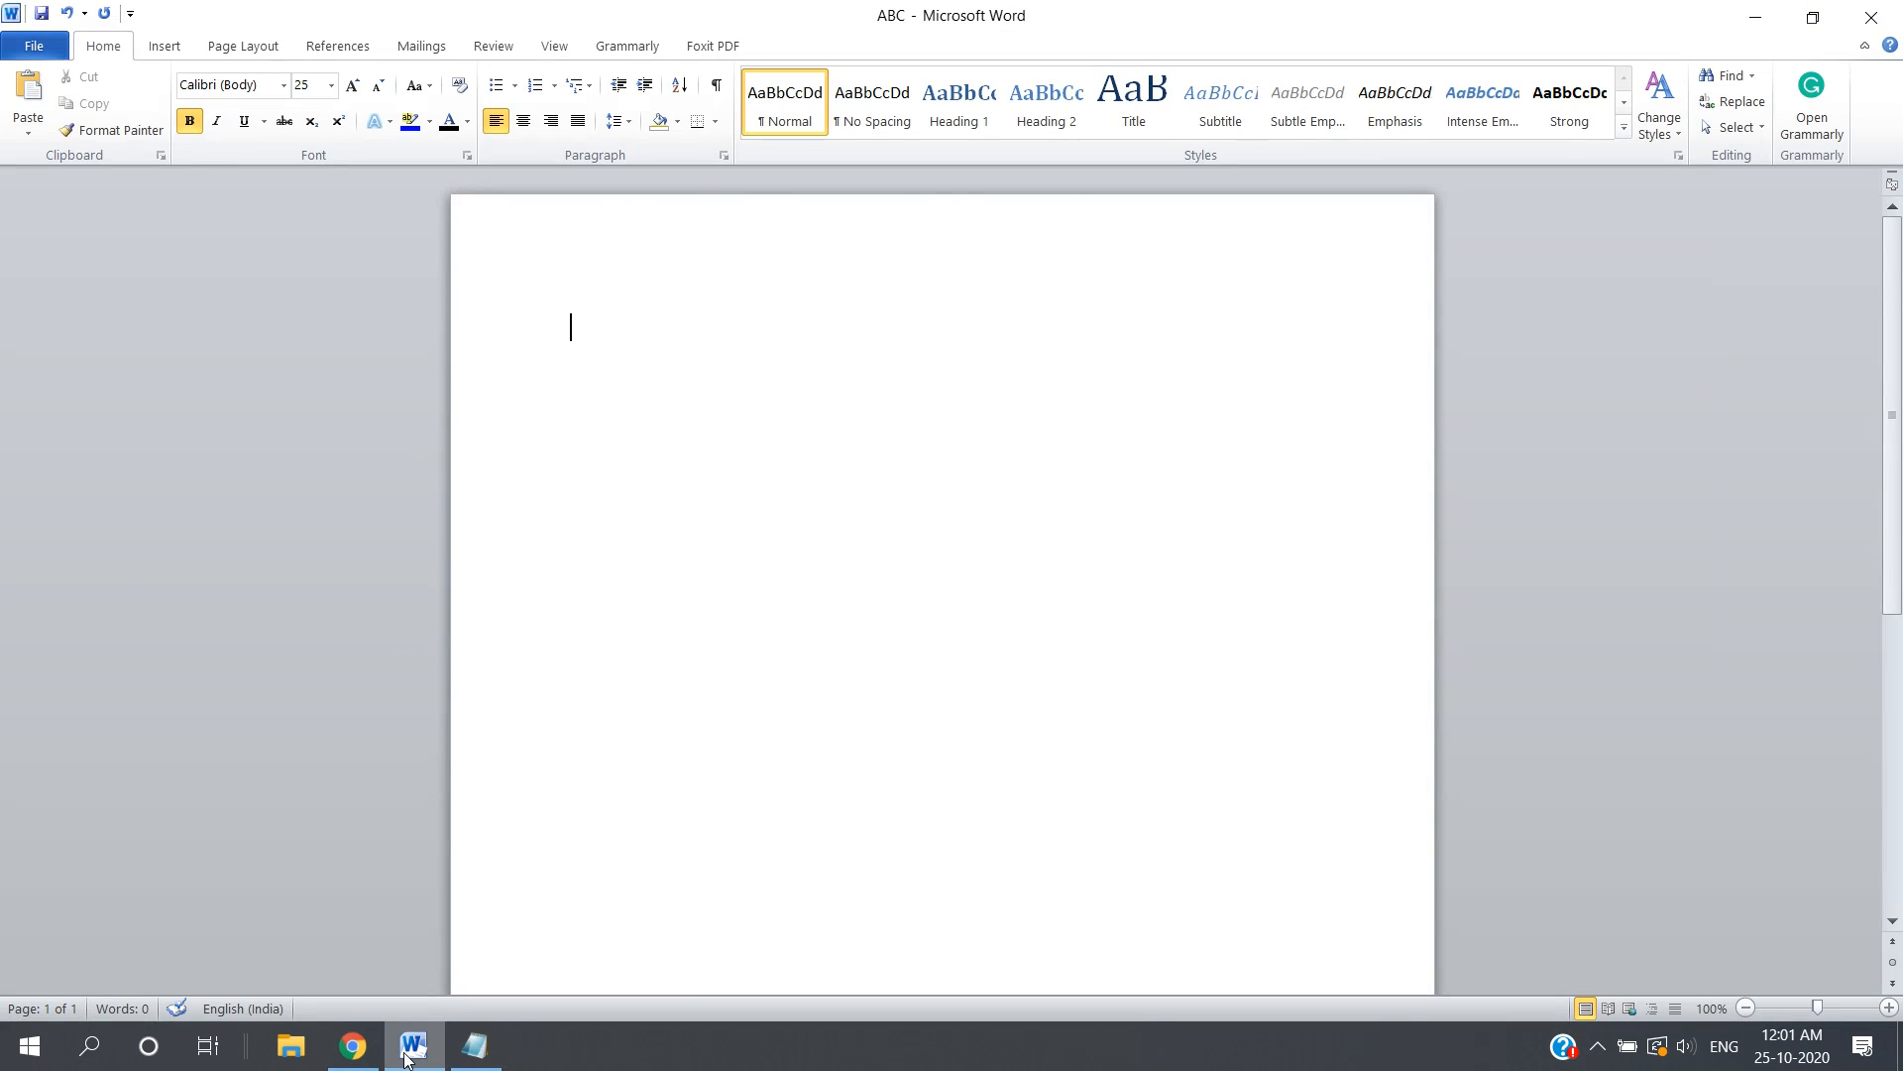
# Switch to Chrome and look through the uploaded videos of the Computer eLearning YouTube channel.
pyautogui.click(406, 1059)
pyautogui.moveTo(1900, 650); pyautogui.dragTo(1900, 241)
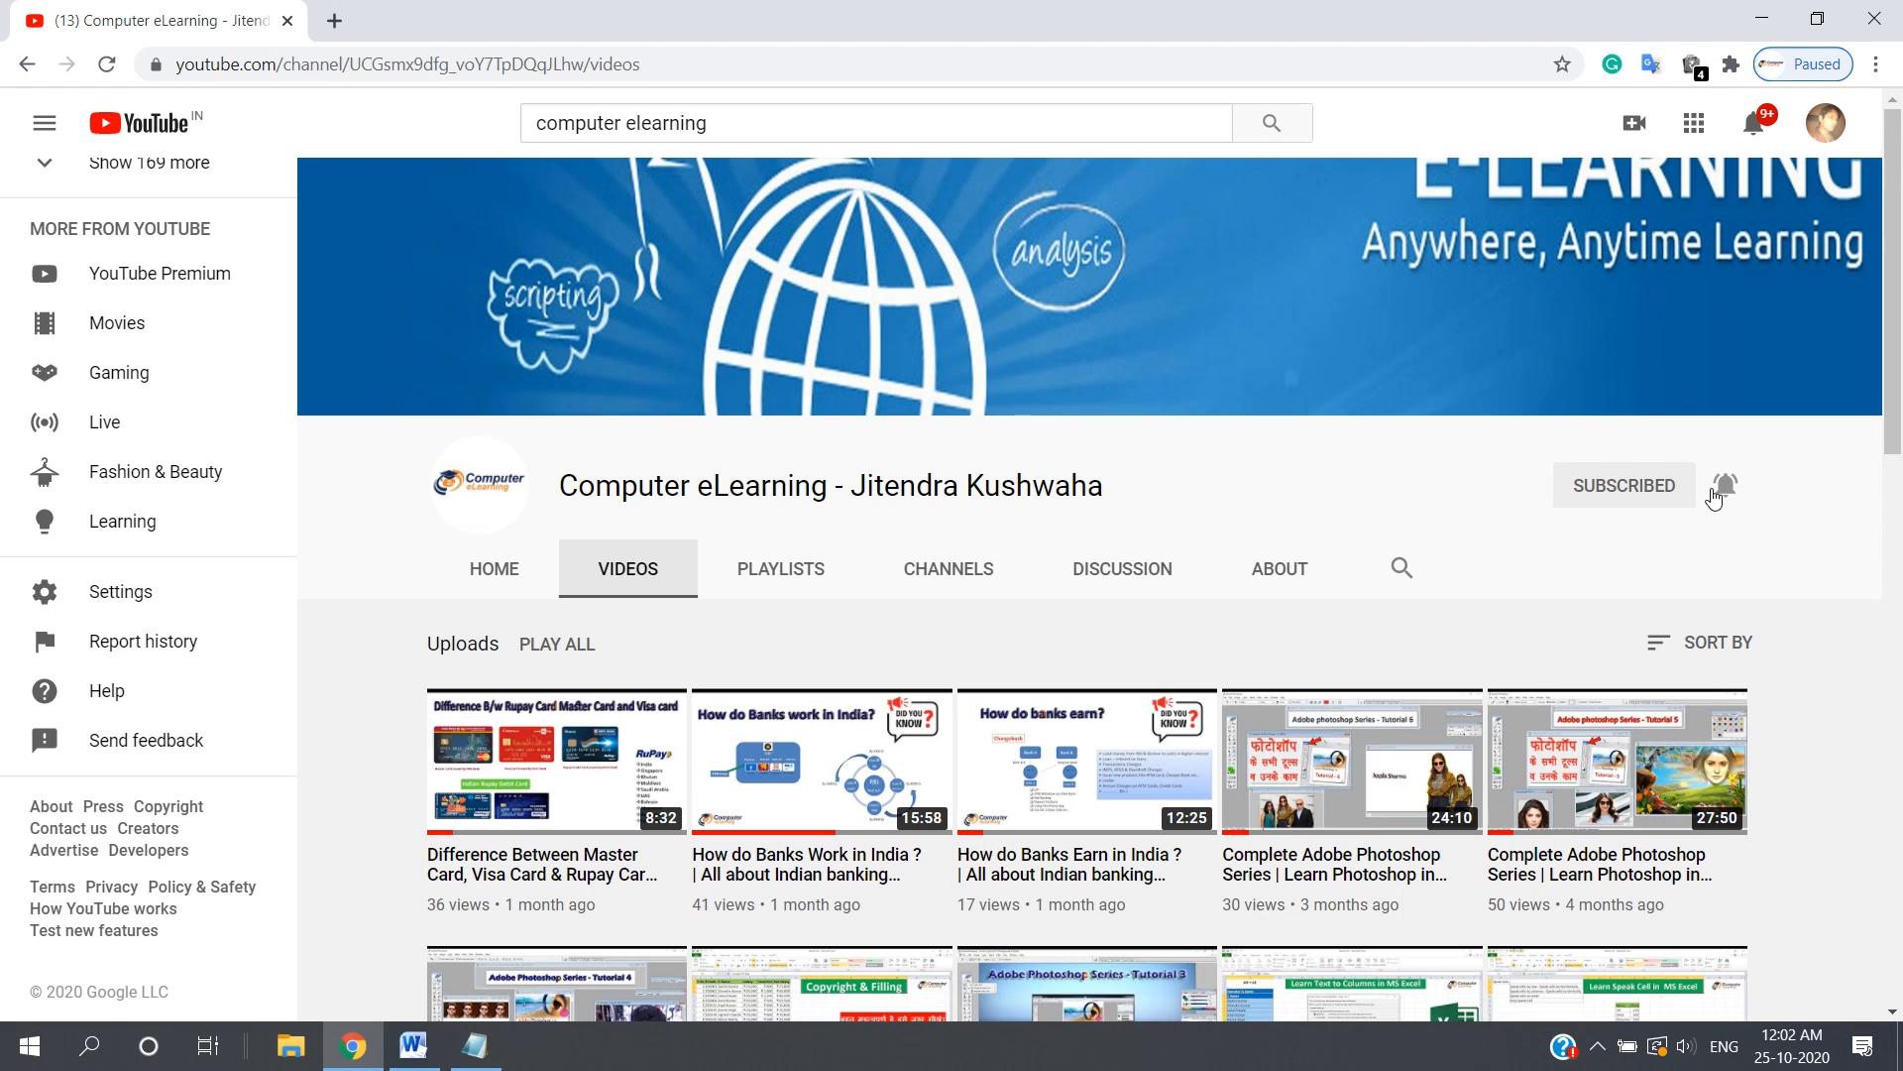
pyautogui.scroll(-1, 1899, 328)
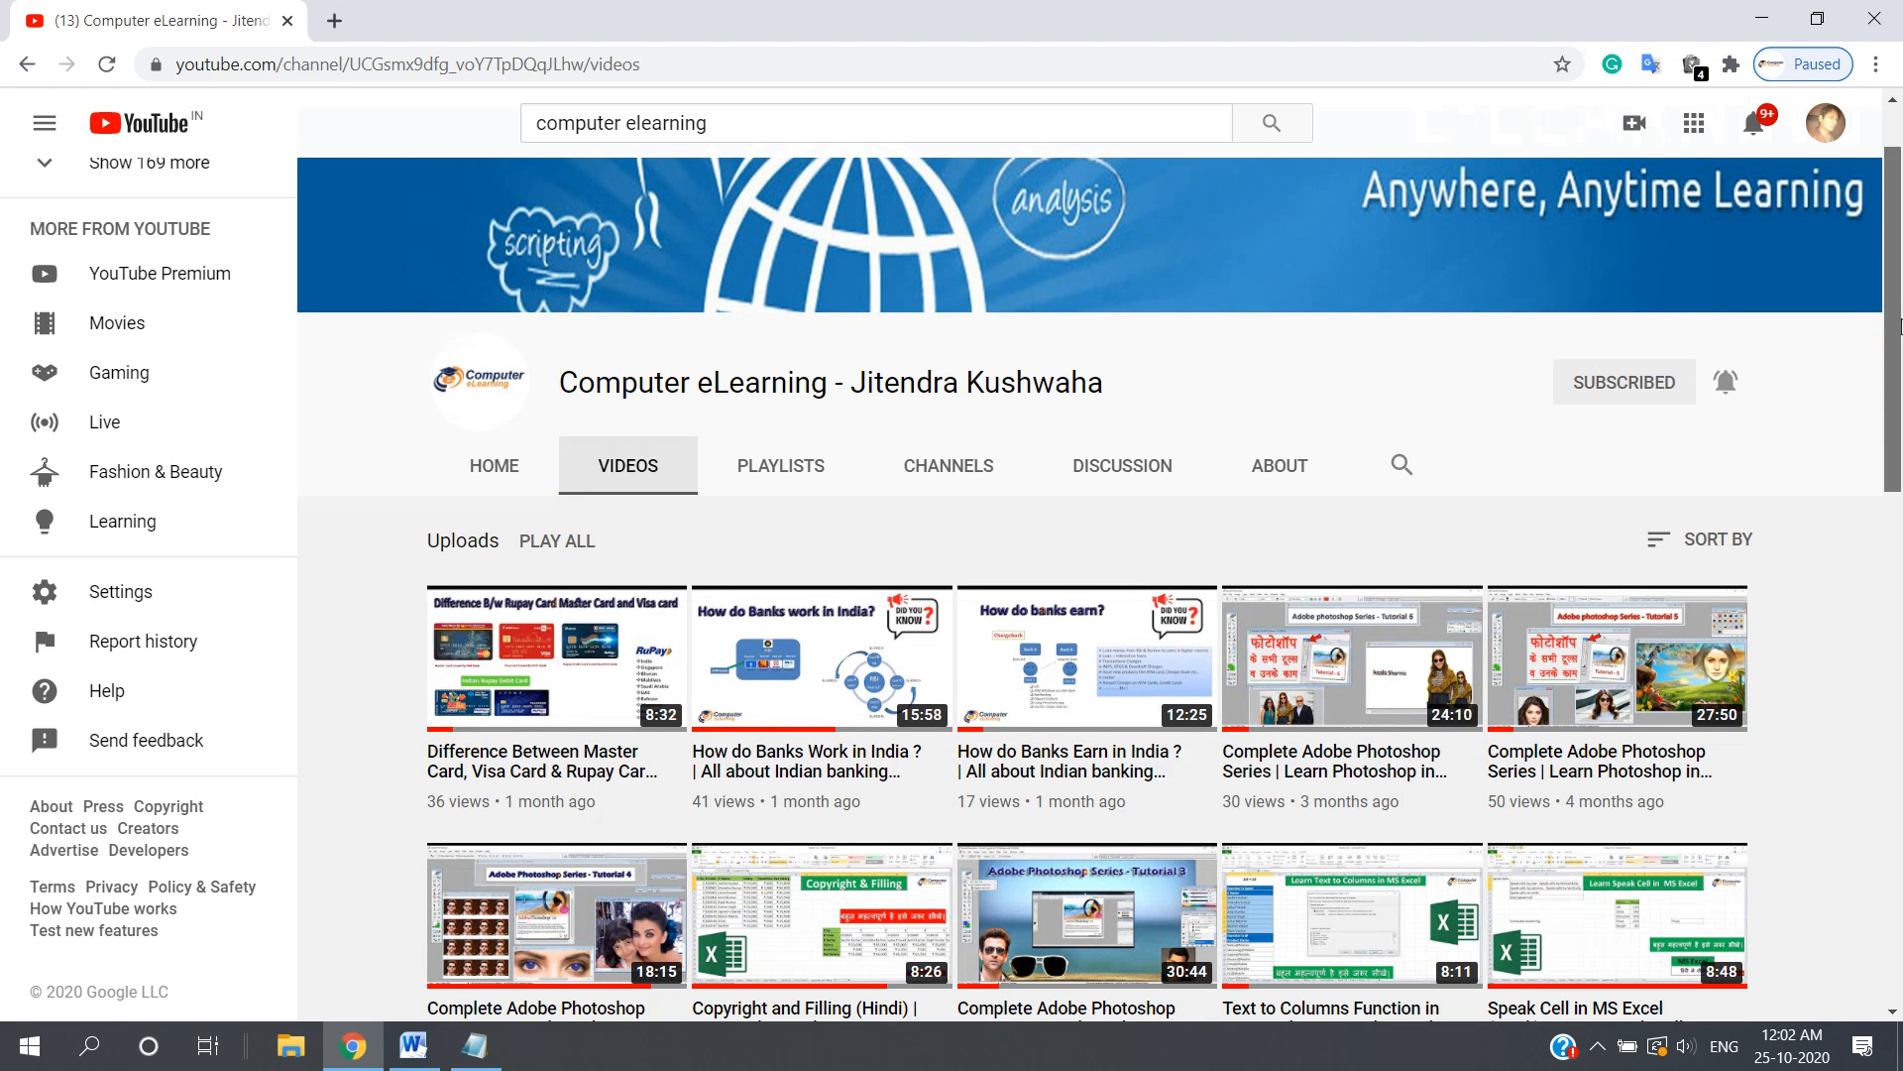
pyautogui.scroll(-2, 1900, 327)
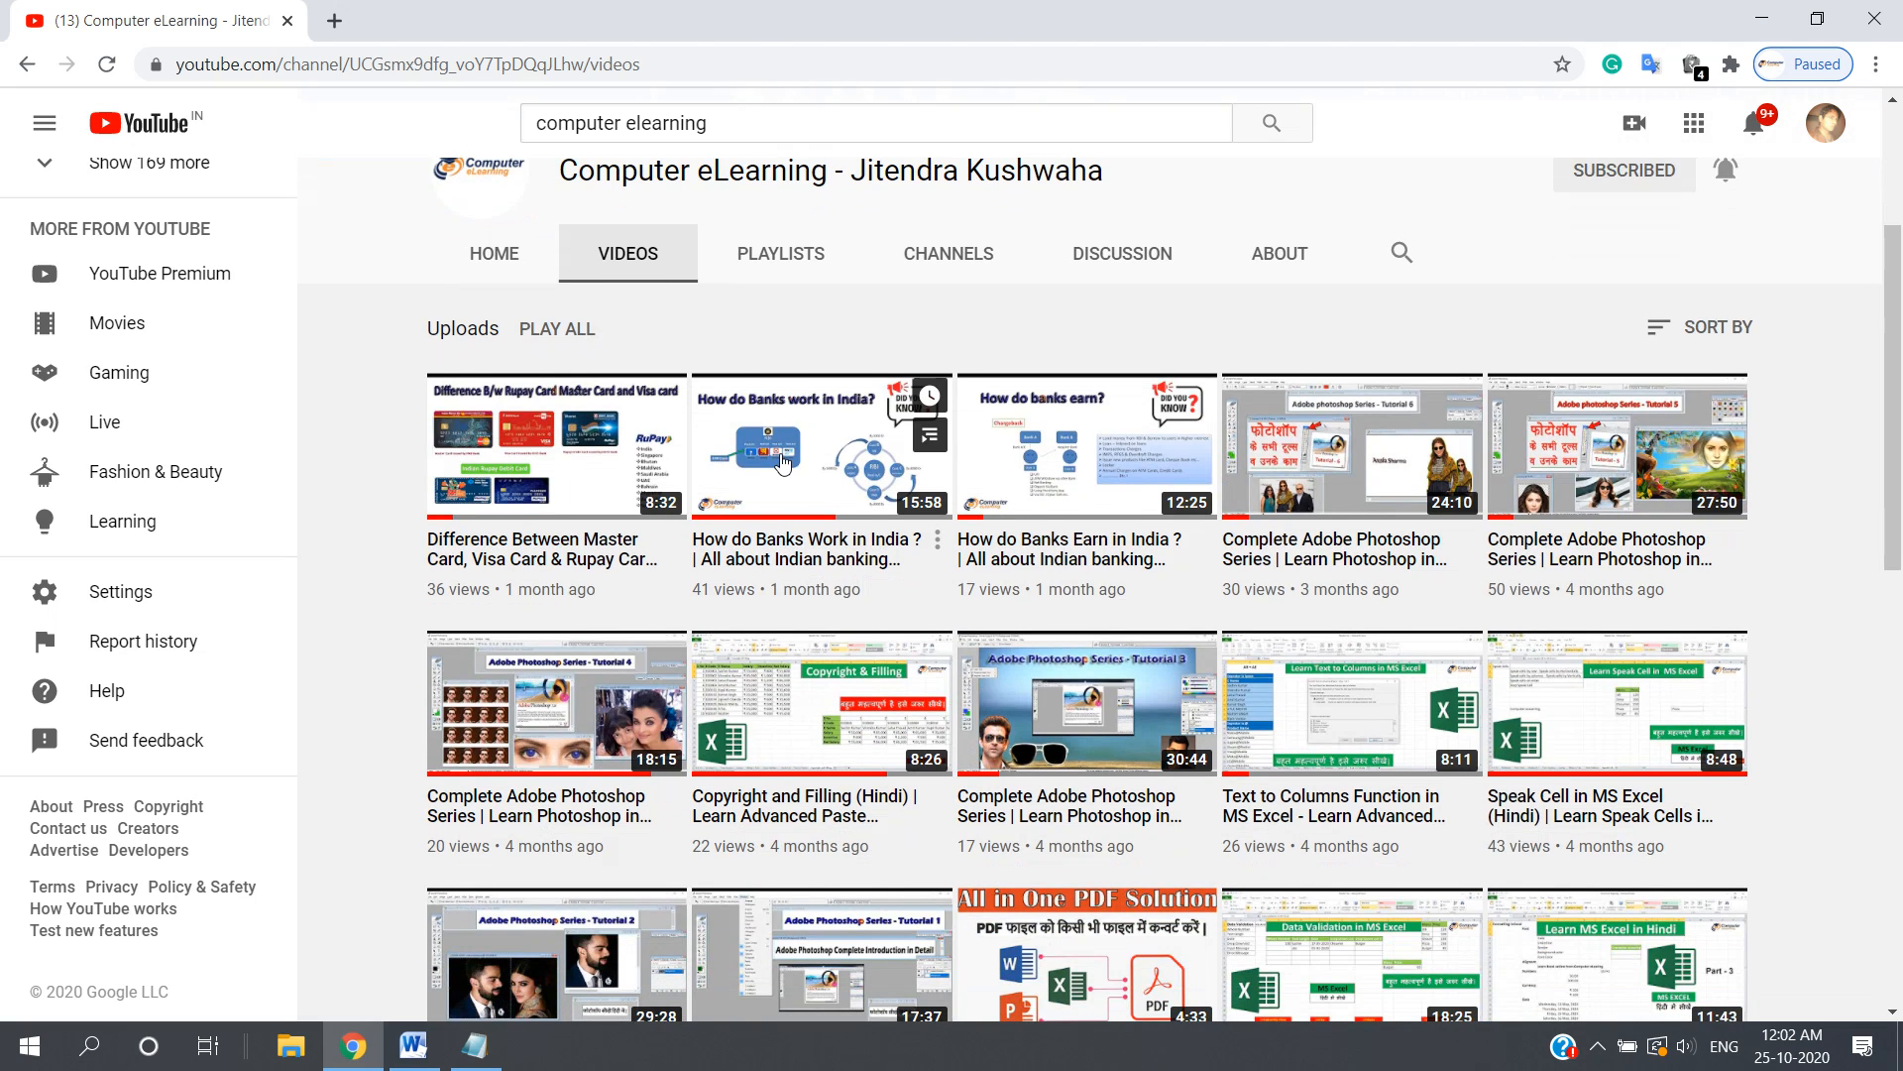
pyautogui.moveTo(1899, 397); pyautogui.dragTo(1873, 367)
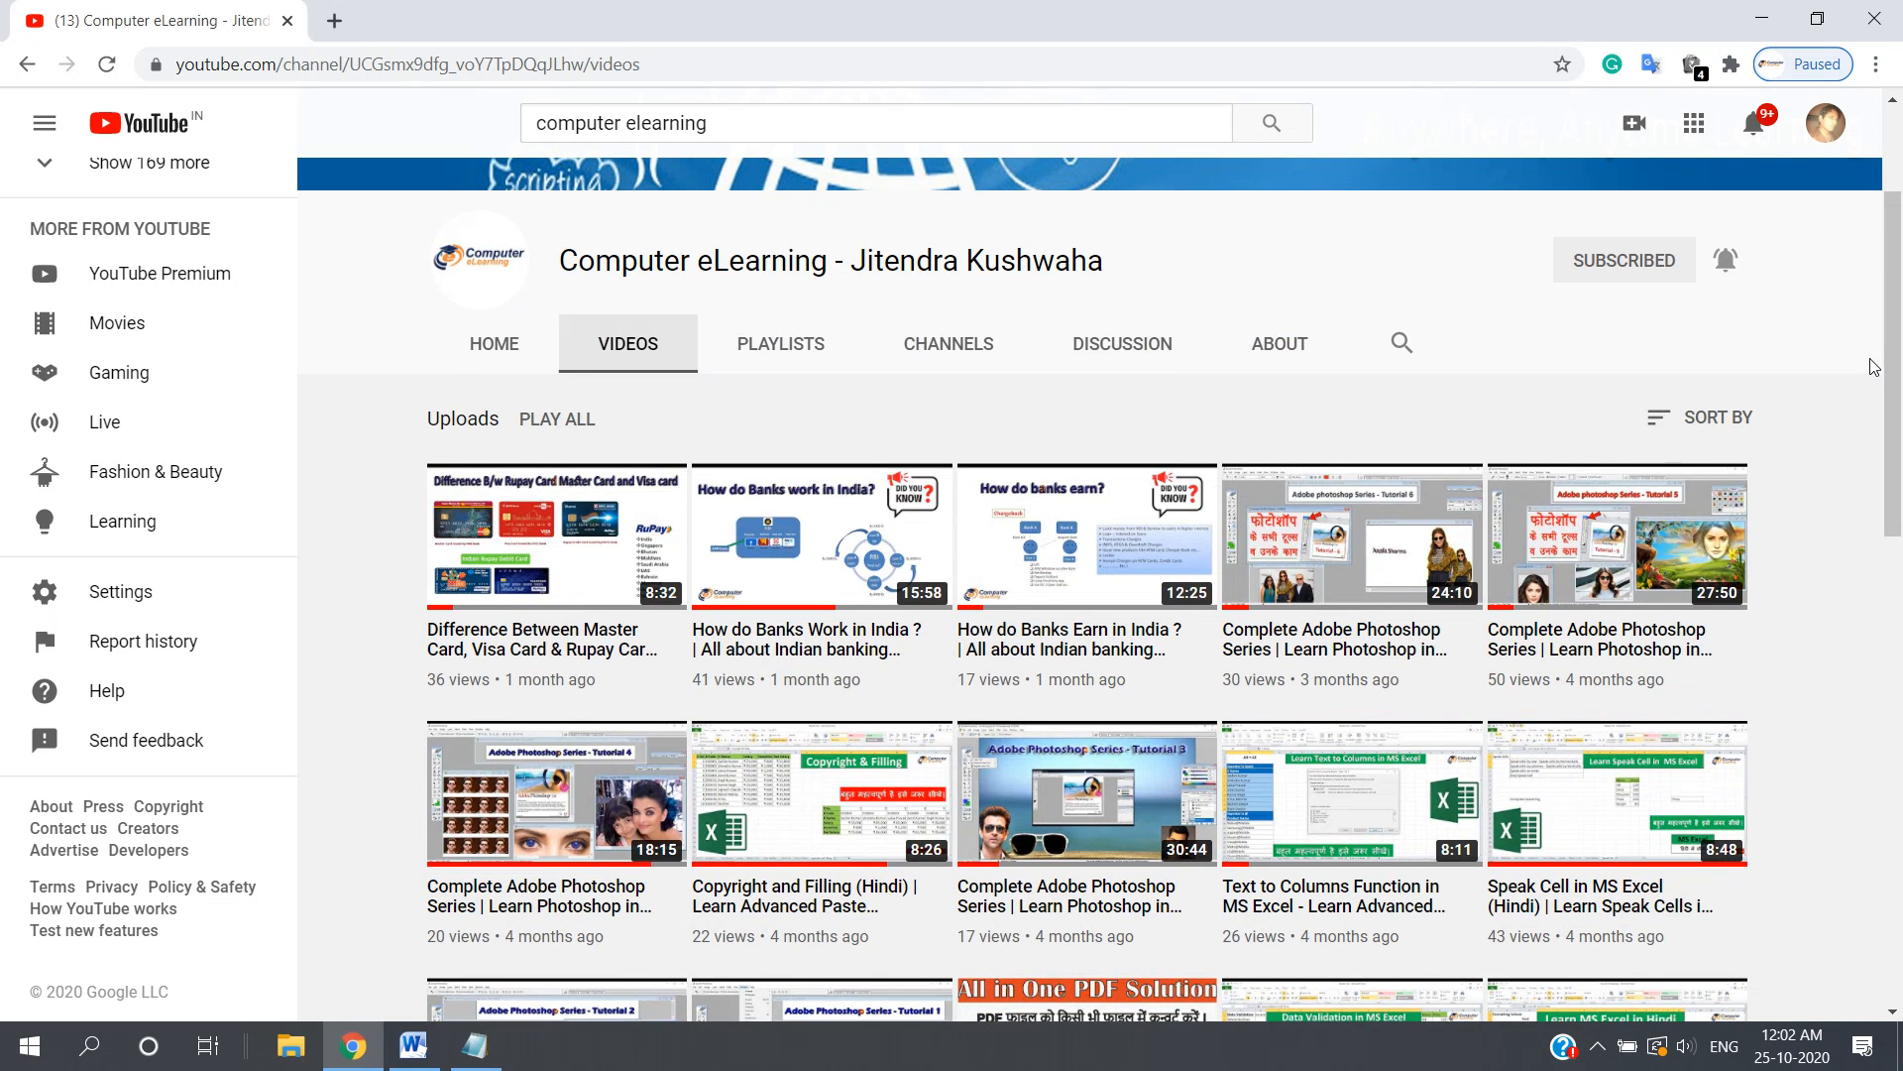
# Copy the COVID-19 text from the untitled Notepad file and paste it into the blank Word document ABC.
pyautogui.click(414, 1045)
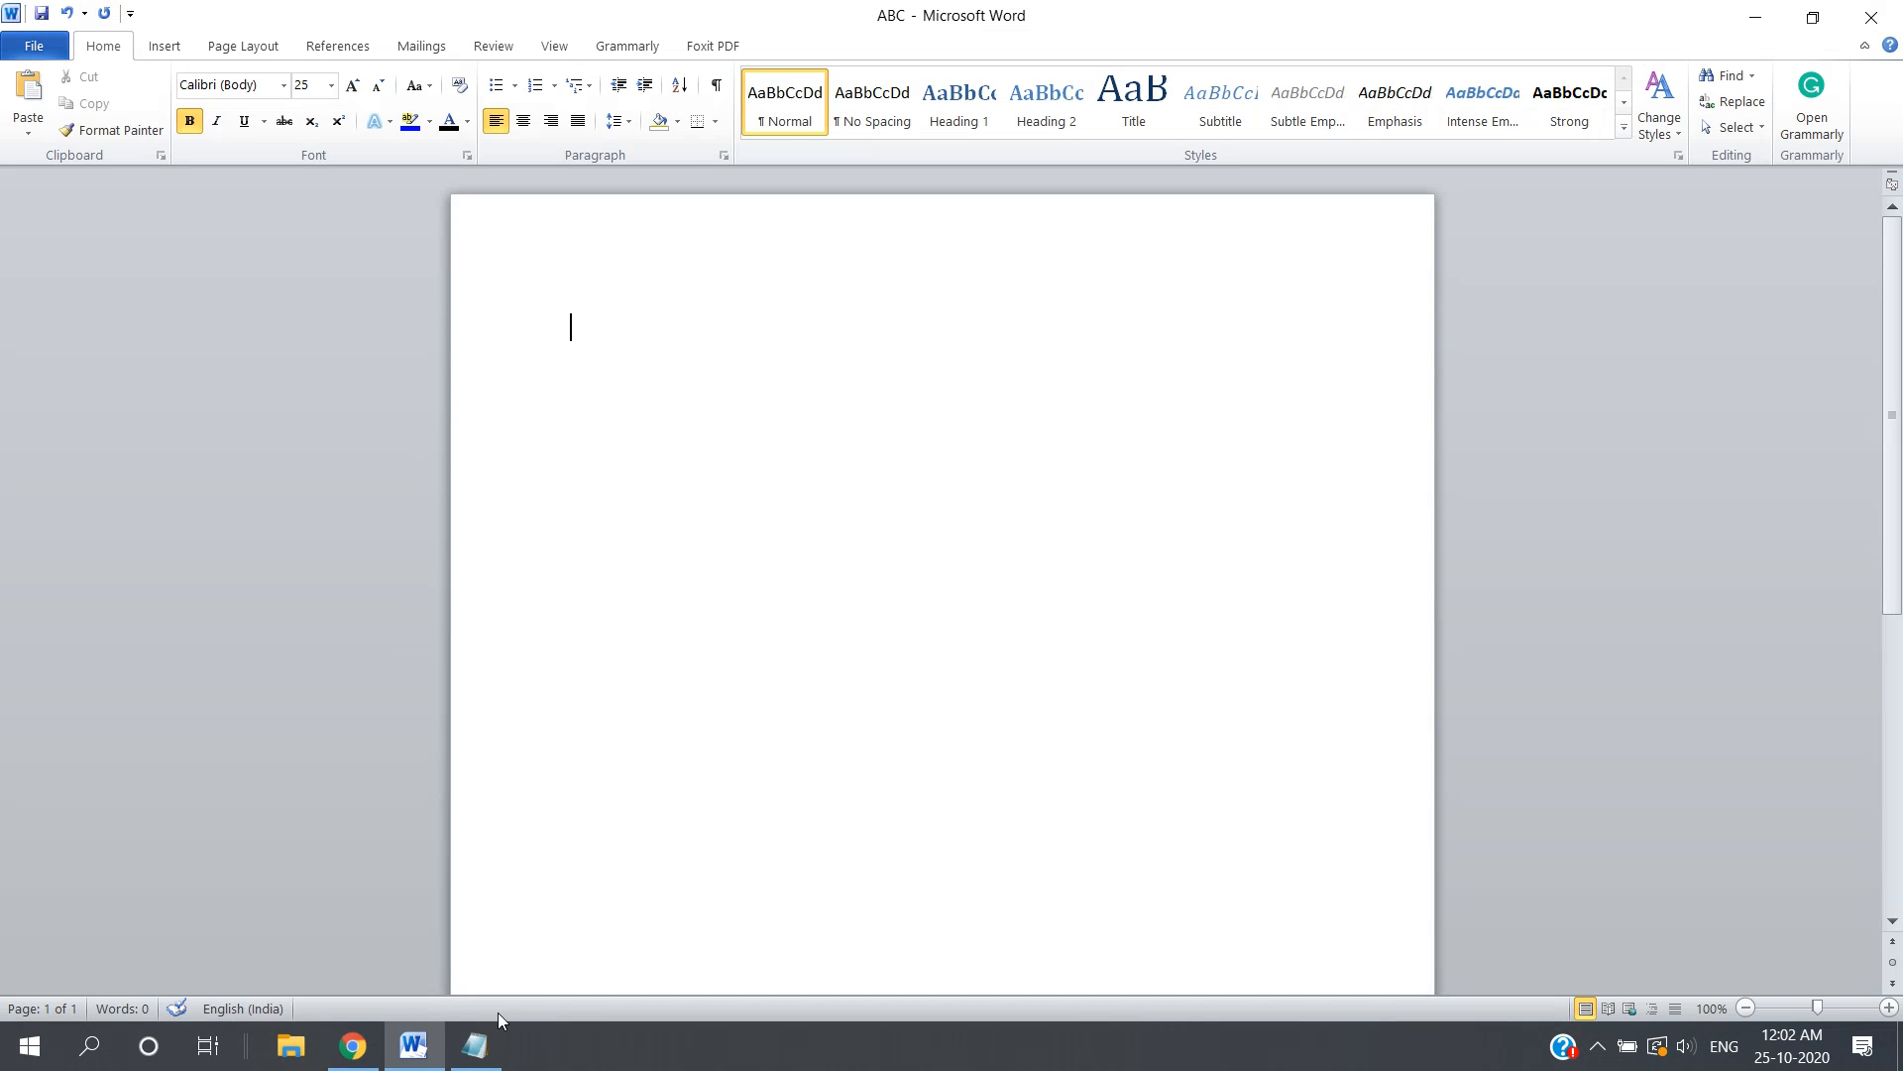
pyautogui.click(475, 1046)
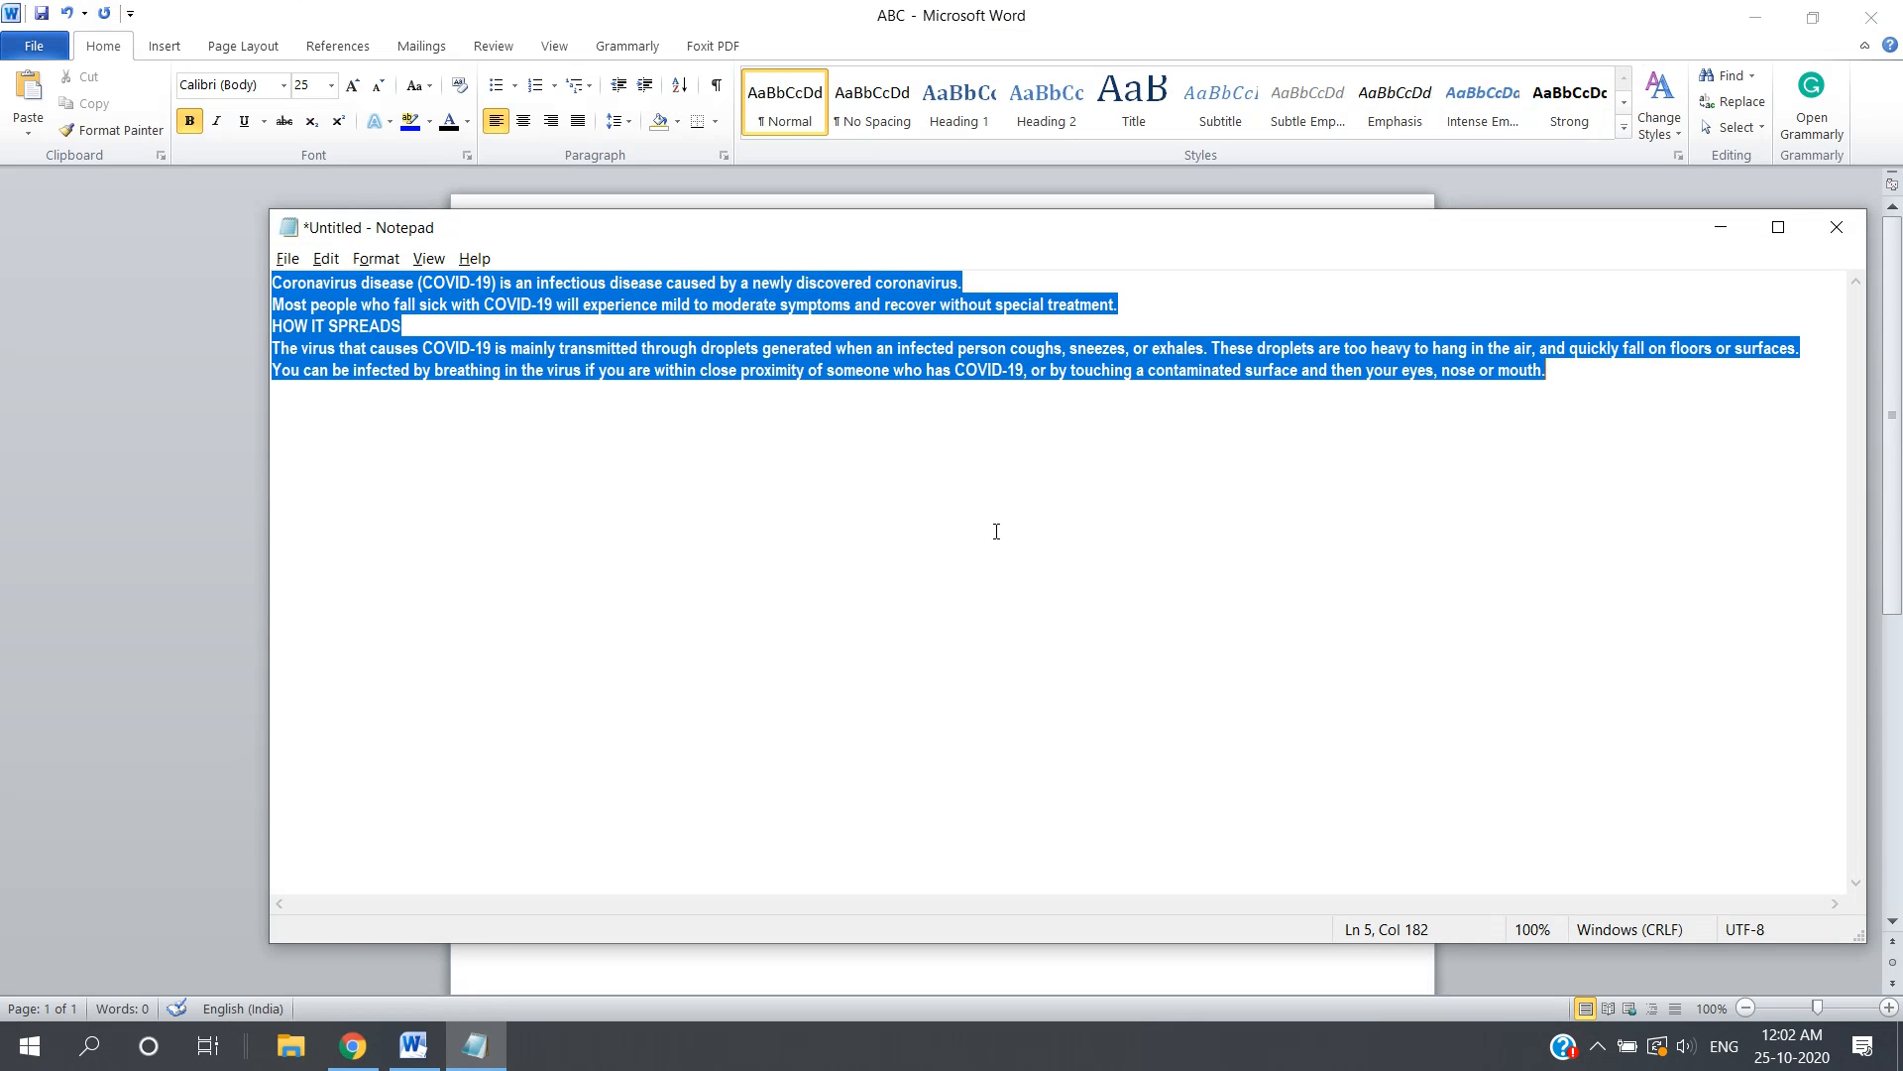
pyautogui.hotkey('alt', 'Tab')
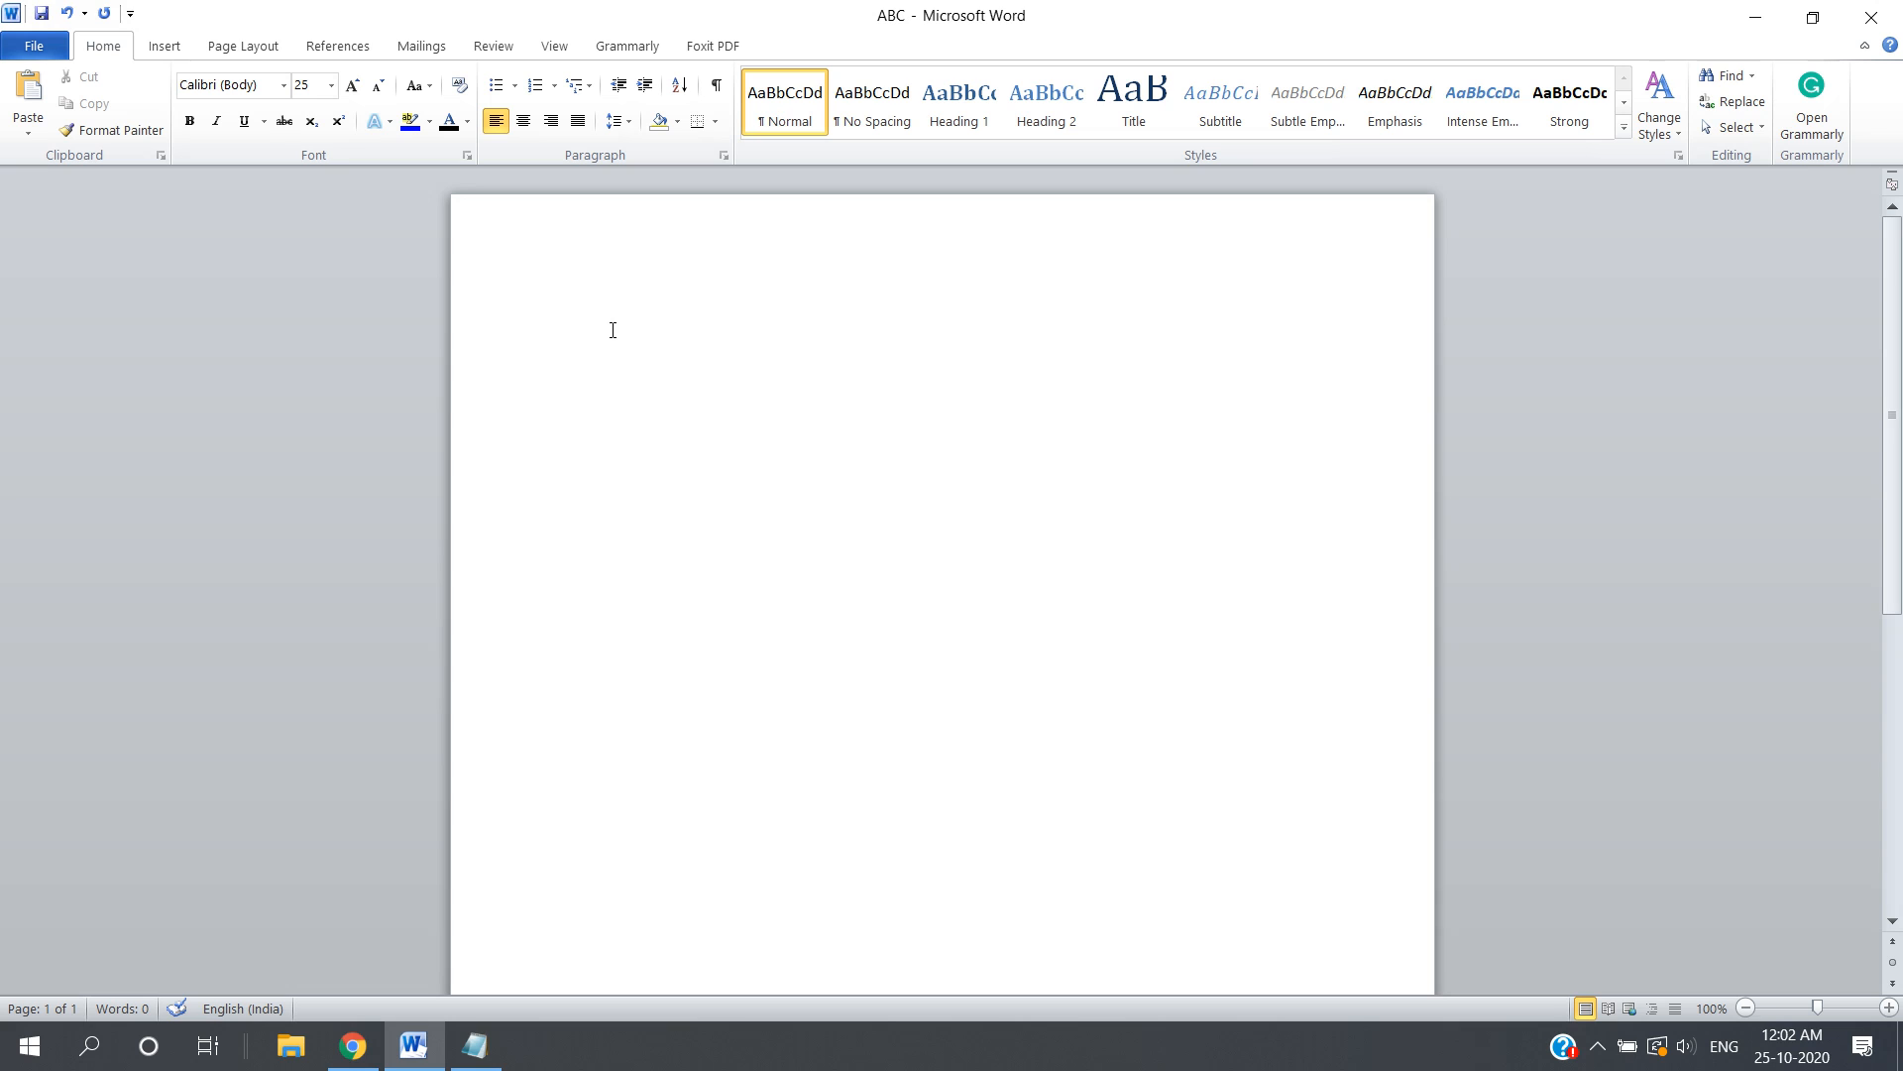
pyautogui.write('Coronavirus disease (COVID-19) is an infectious disease caused by a newly discovered coronavirus. Most people who fall sick with COVID-19 will experience mild to moderate symptoms and recover without special treatment. HOW IT SPREADS The virus that causes COVID-19 is mainly transmitted through droplets generated when an infected person coughs, sneezes, or exhales. These droplets are too heavy to hang in the air, and quickly fall on floors or surfaces. You can be infected by breathing in the virus if you are within close proximity of someone who has COVID-19, or by touching a contaminated surface and then your eyes, nose or mouth.')
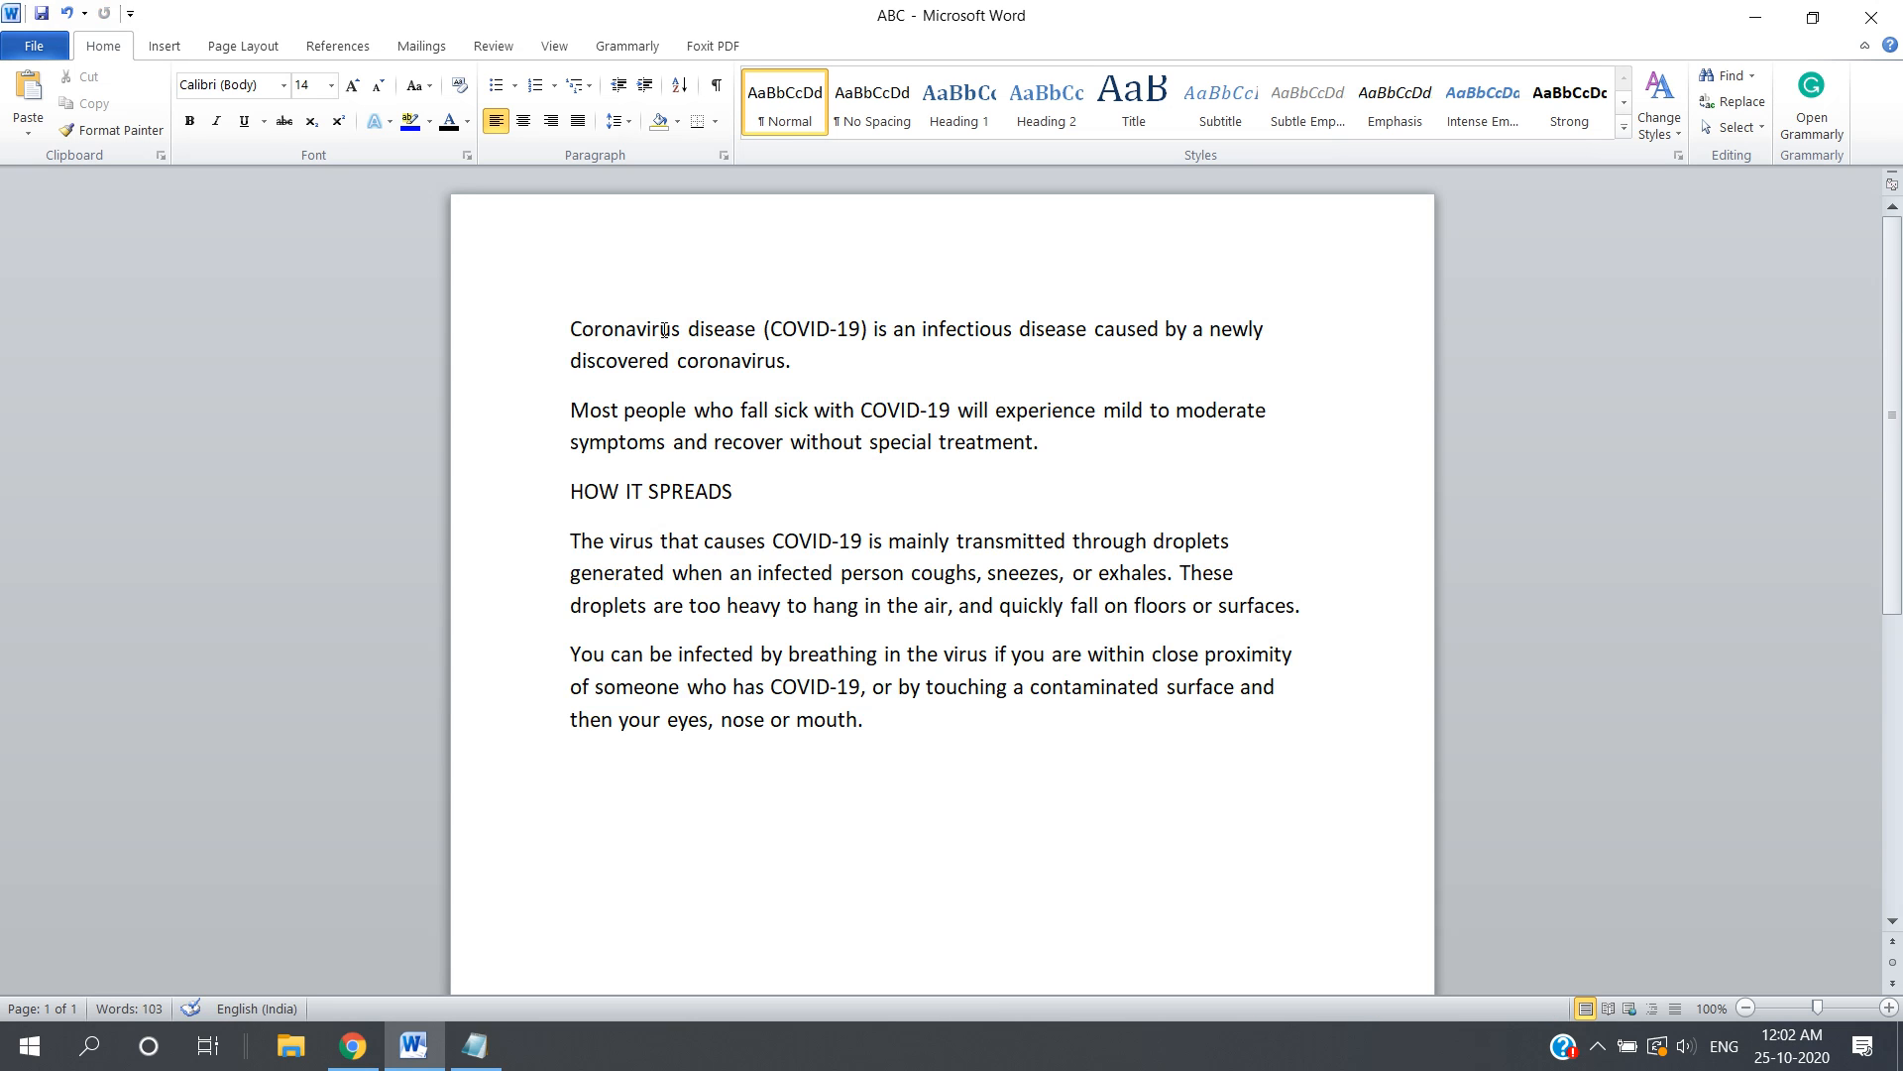
# Insert two blank lines above the first paragraph and add the title "Coronavirus" on the first line.
pyautogui.moveTo(681, 330); pyautogui.dragTo(569, 330)
pyautogui.click(757, 244)
pyautogui.press('Left')
pyautogui.press('Left')
pyautogui.press('Left')
pyautogui.press('Left')
pyautogui.press('Left')
pyautogui.press('Left')
pyautogui.press('Left')
pyautogui.press('Left')
pyautogui.press('Left')
pyautogui.press('Left')
pyautogui.press('Left')
pyautogui.press('Left')
pyautogui.press('Return')
pyautogui.press('Return')
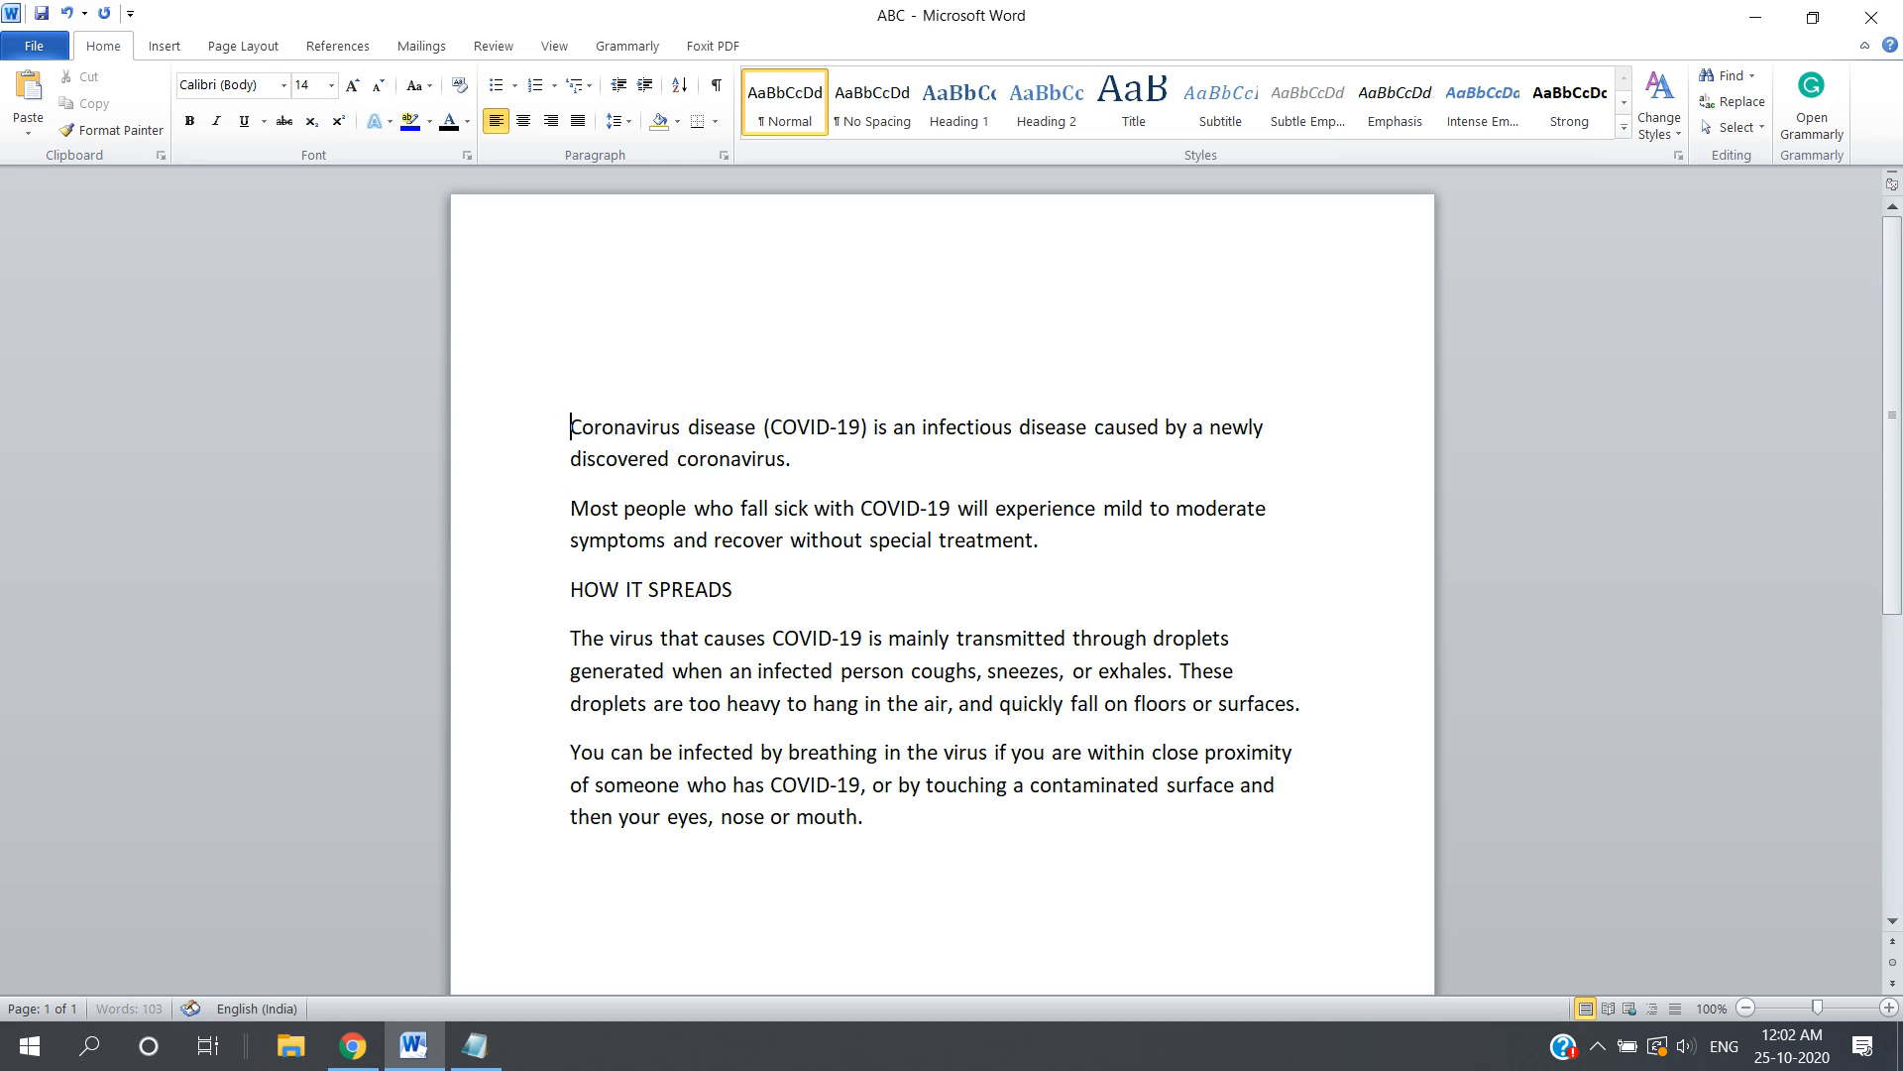
pyautogui.press('Up')
pyautogui.press('Up')
pyautogui.write('Coronavirus')
# Enlarge the "Coronavirus" title to 20 pt and centre it.
pyautogui.hotkey('ctrl', 'a')
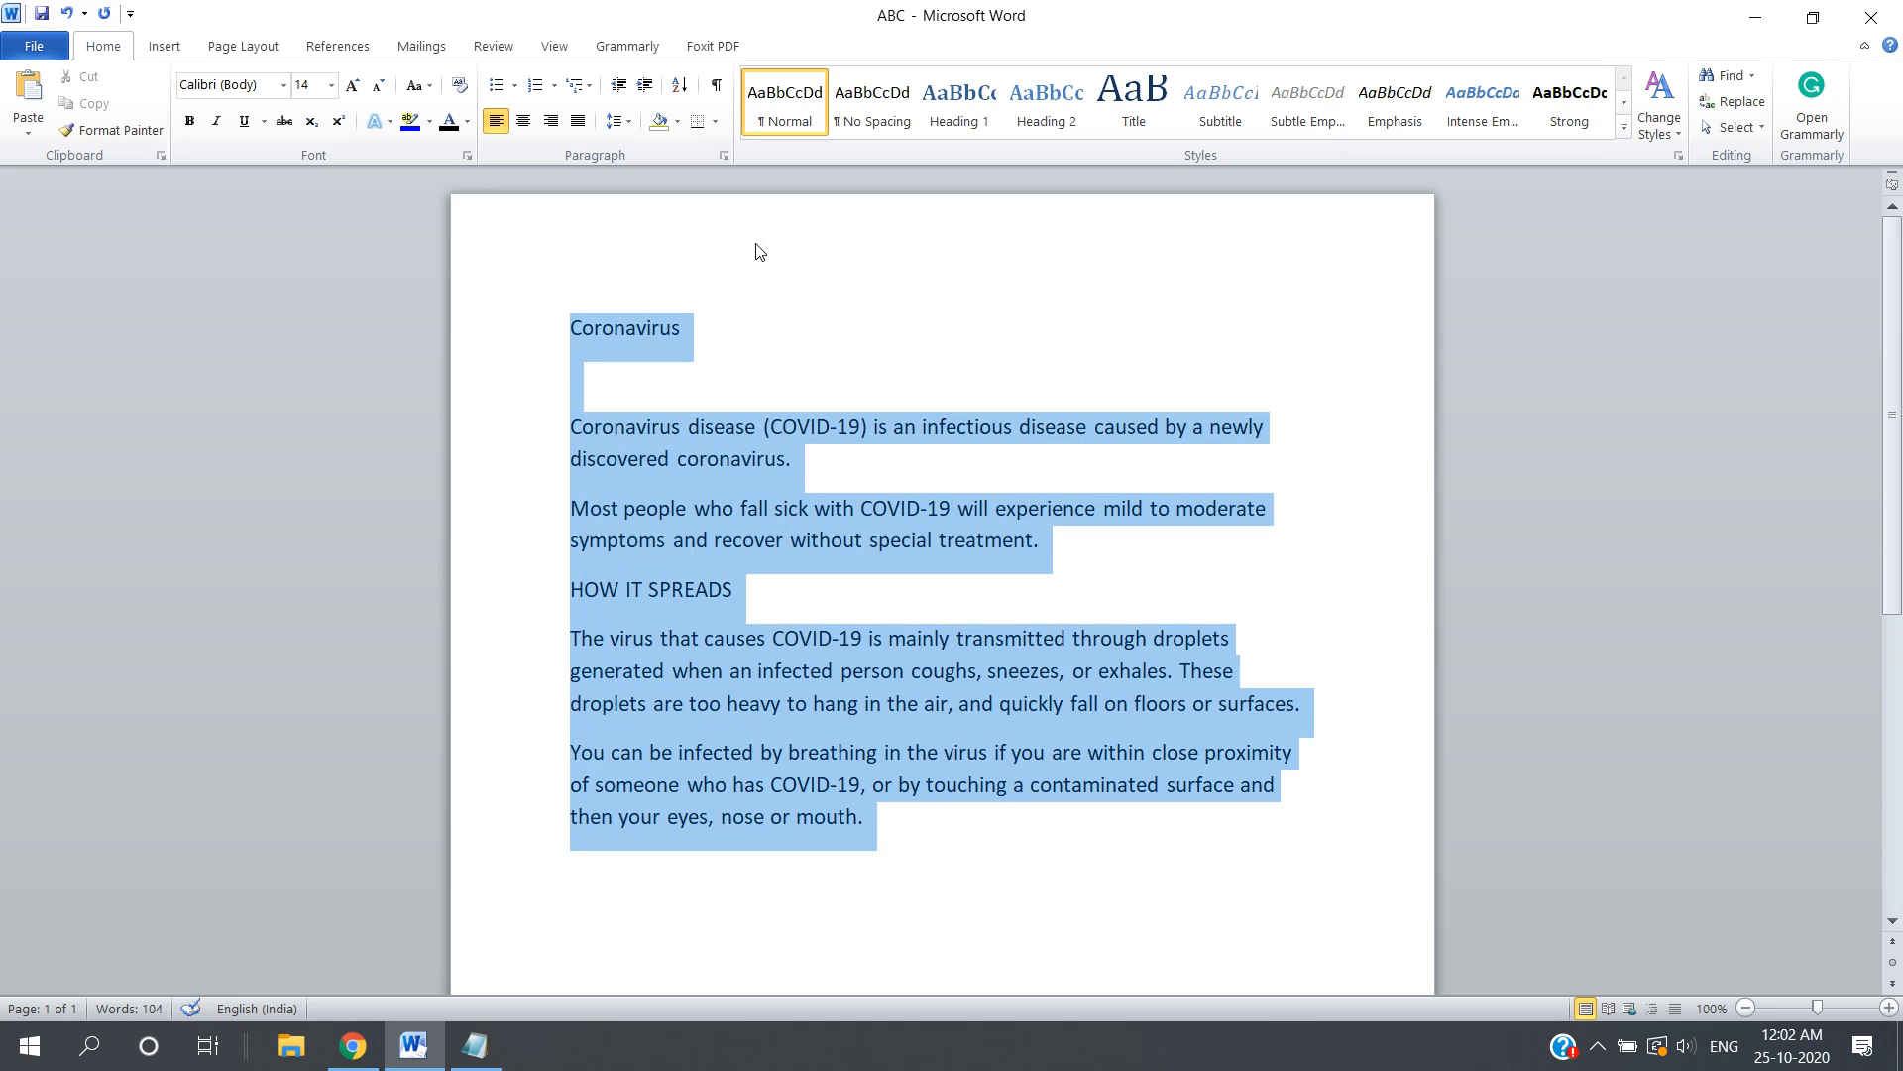
pyautogui.tripleClick(591, 323)
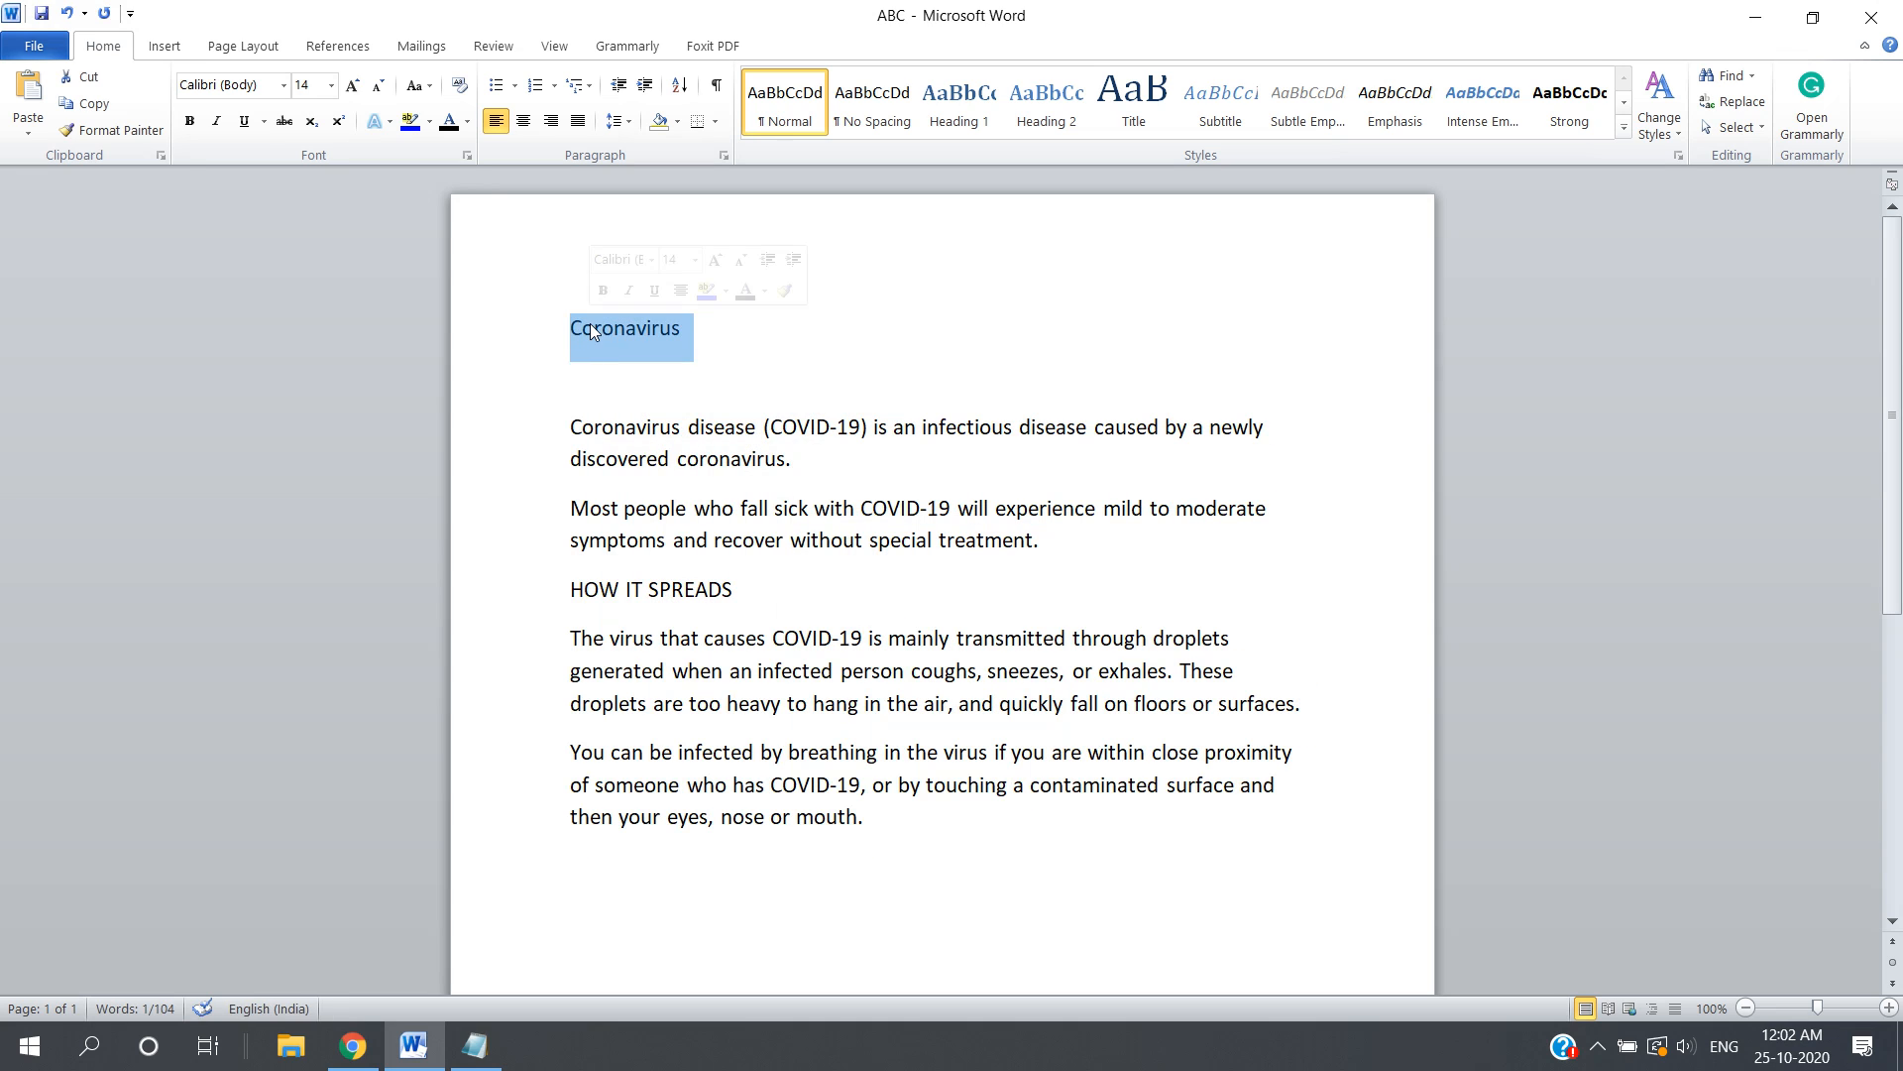
pyautogui.click(352, 85)
pyautogui.click(352, 85)
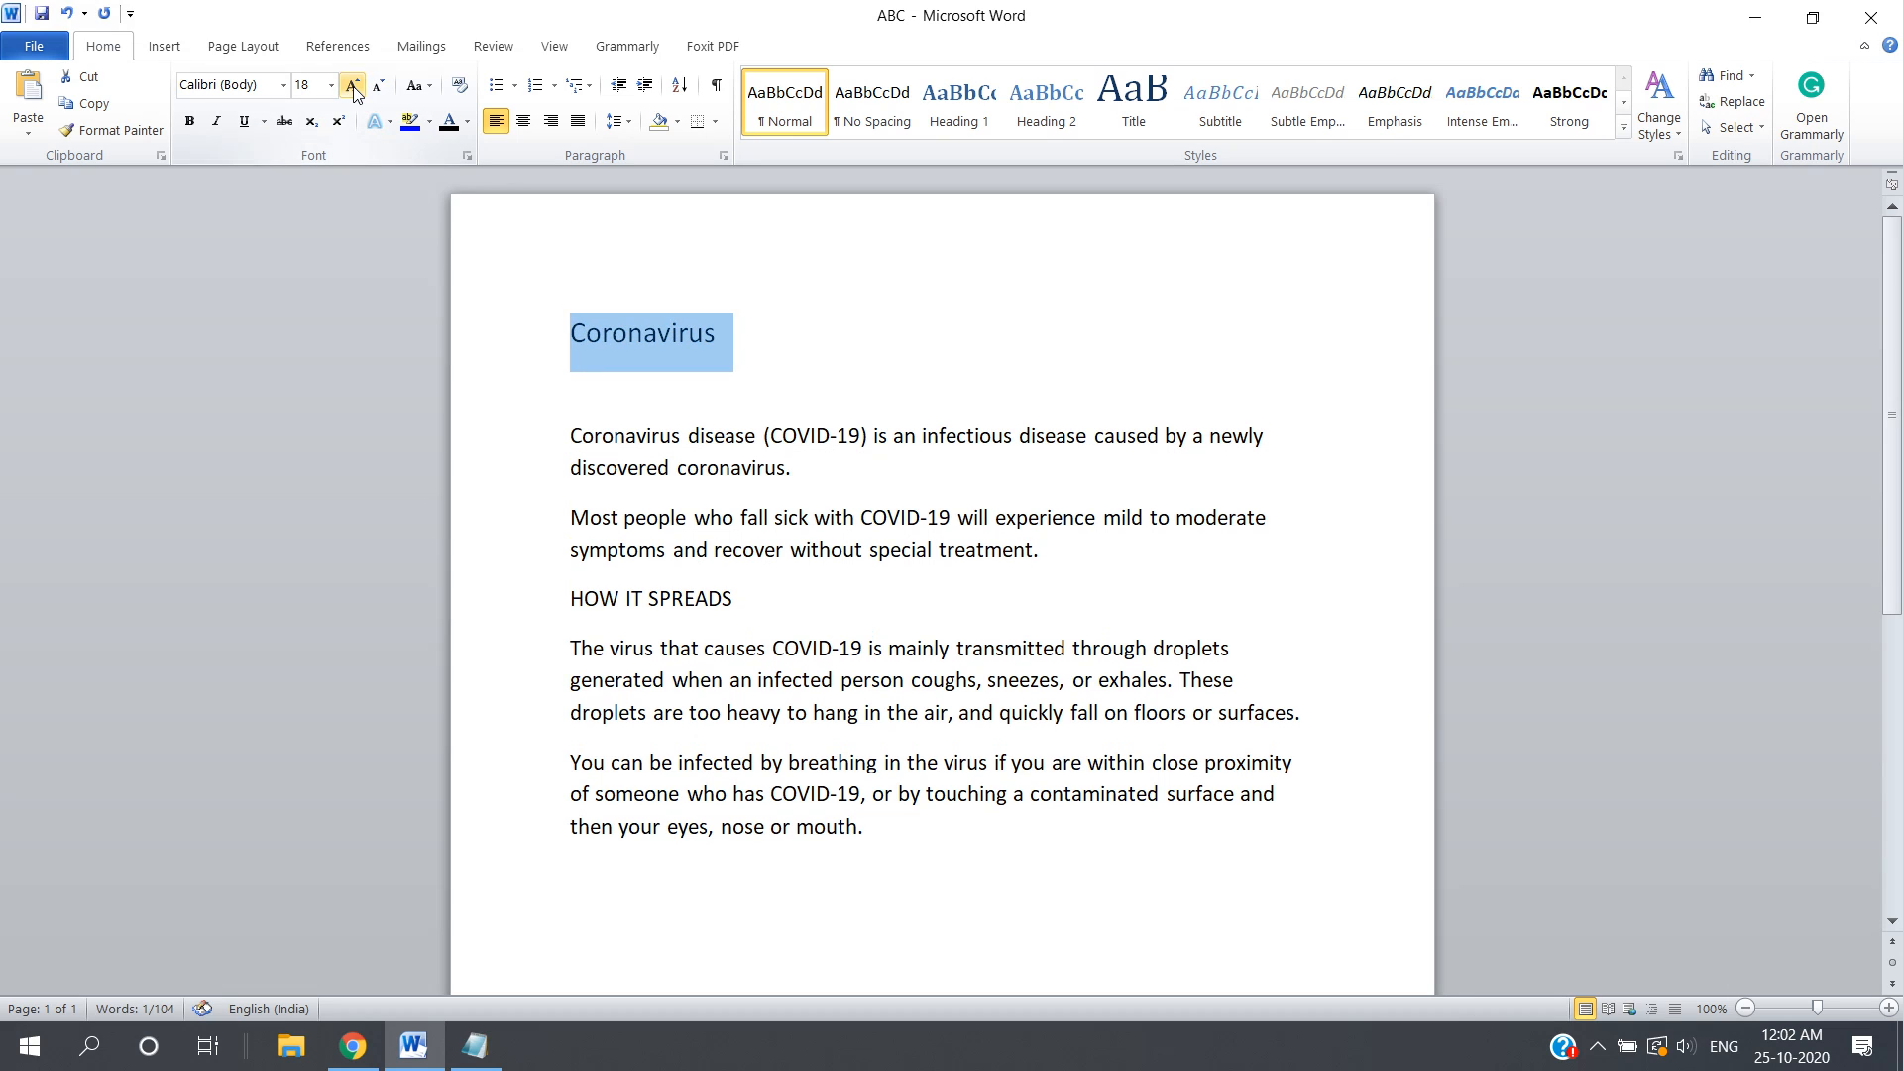
pyautogui.click(352, 85)
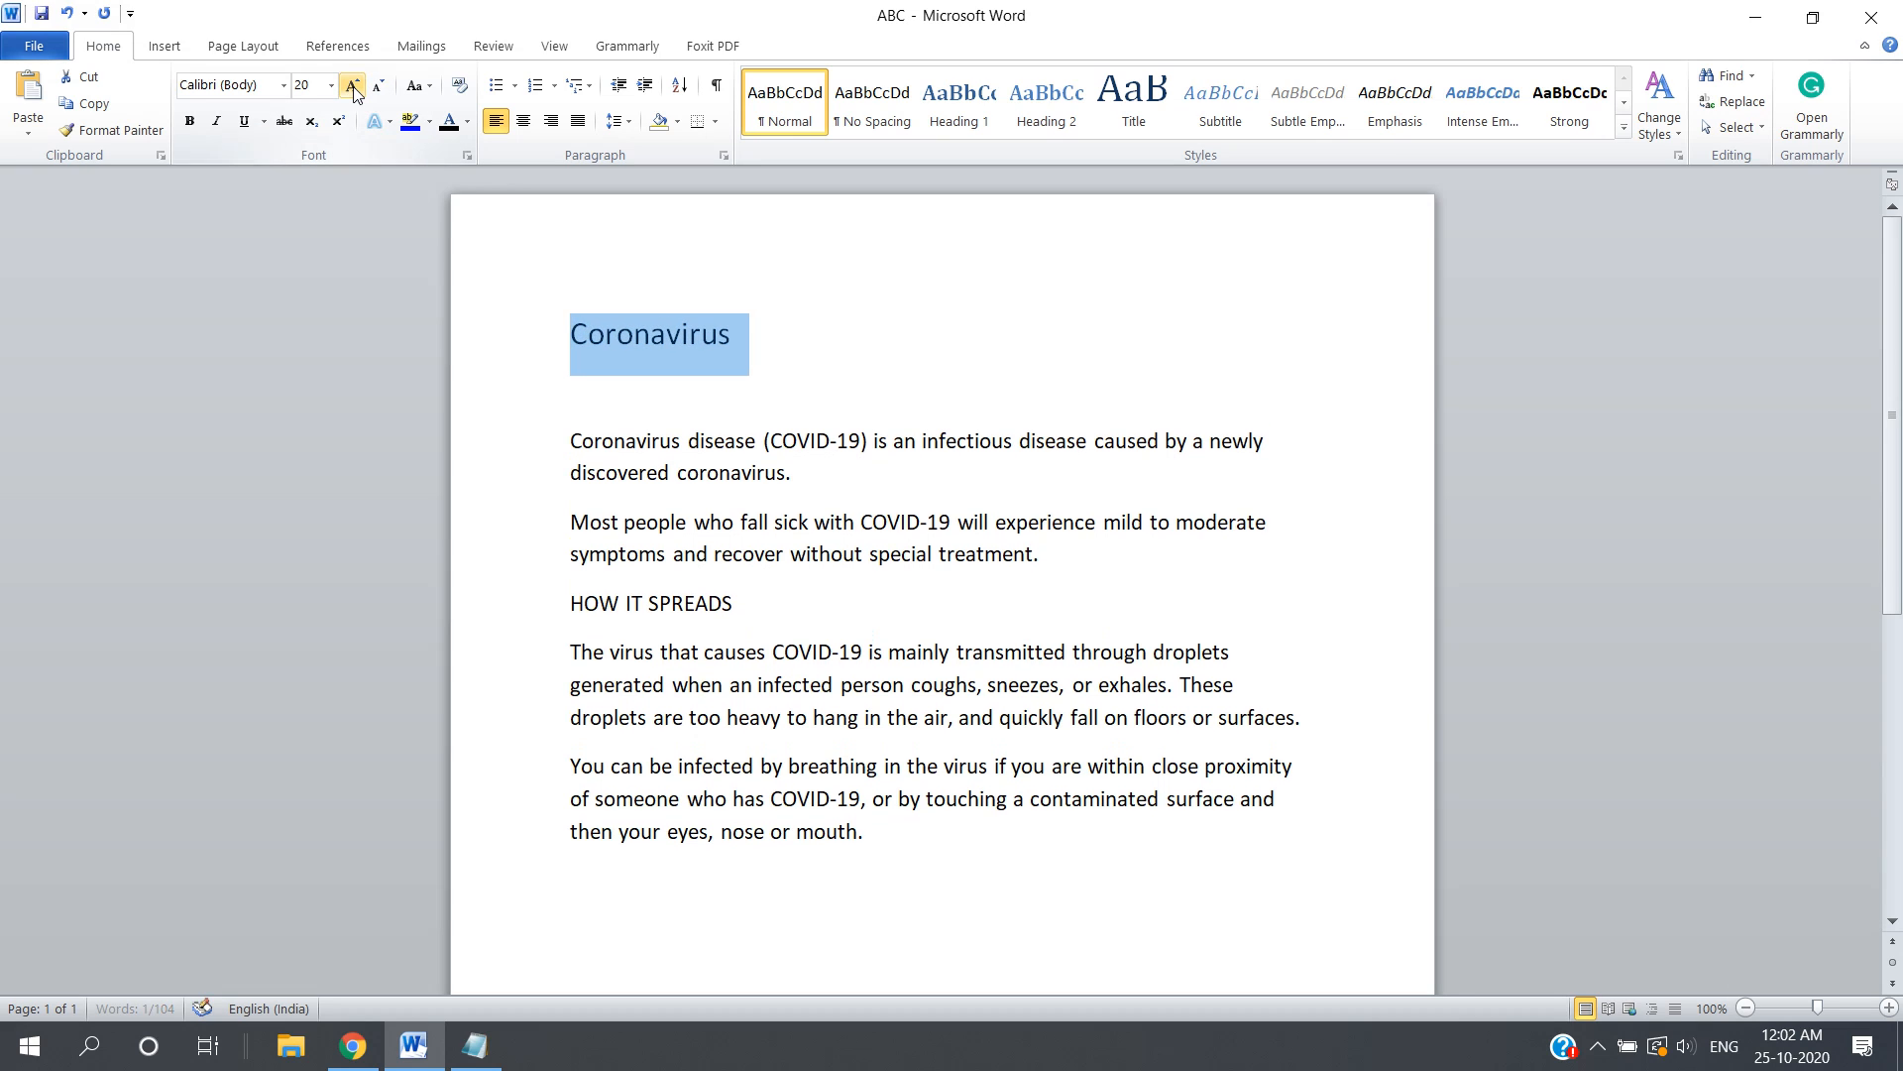
pyautogui.click(524, 120)
pyautogui.click(1332, 451)
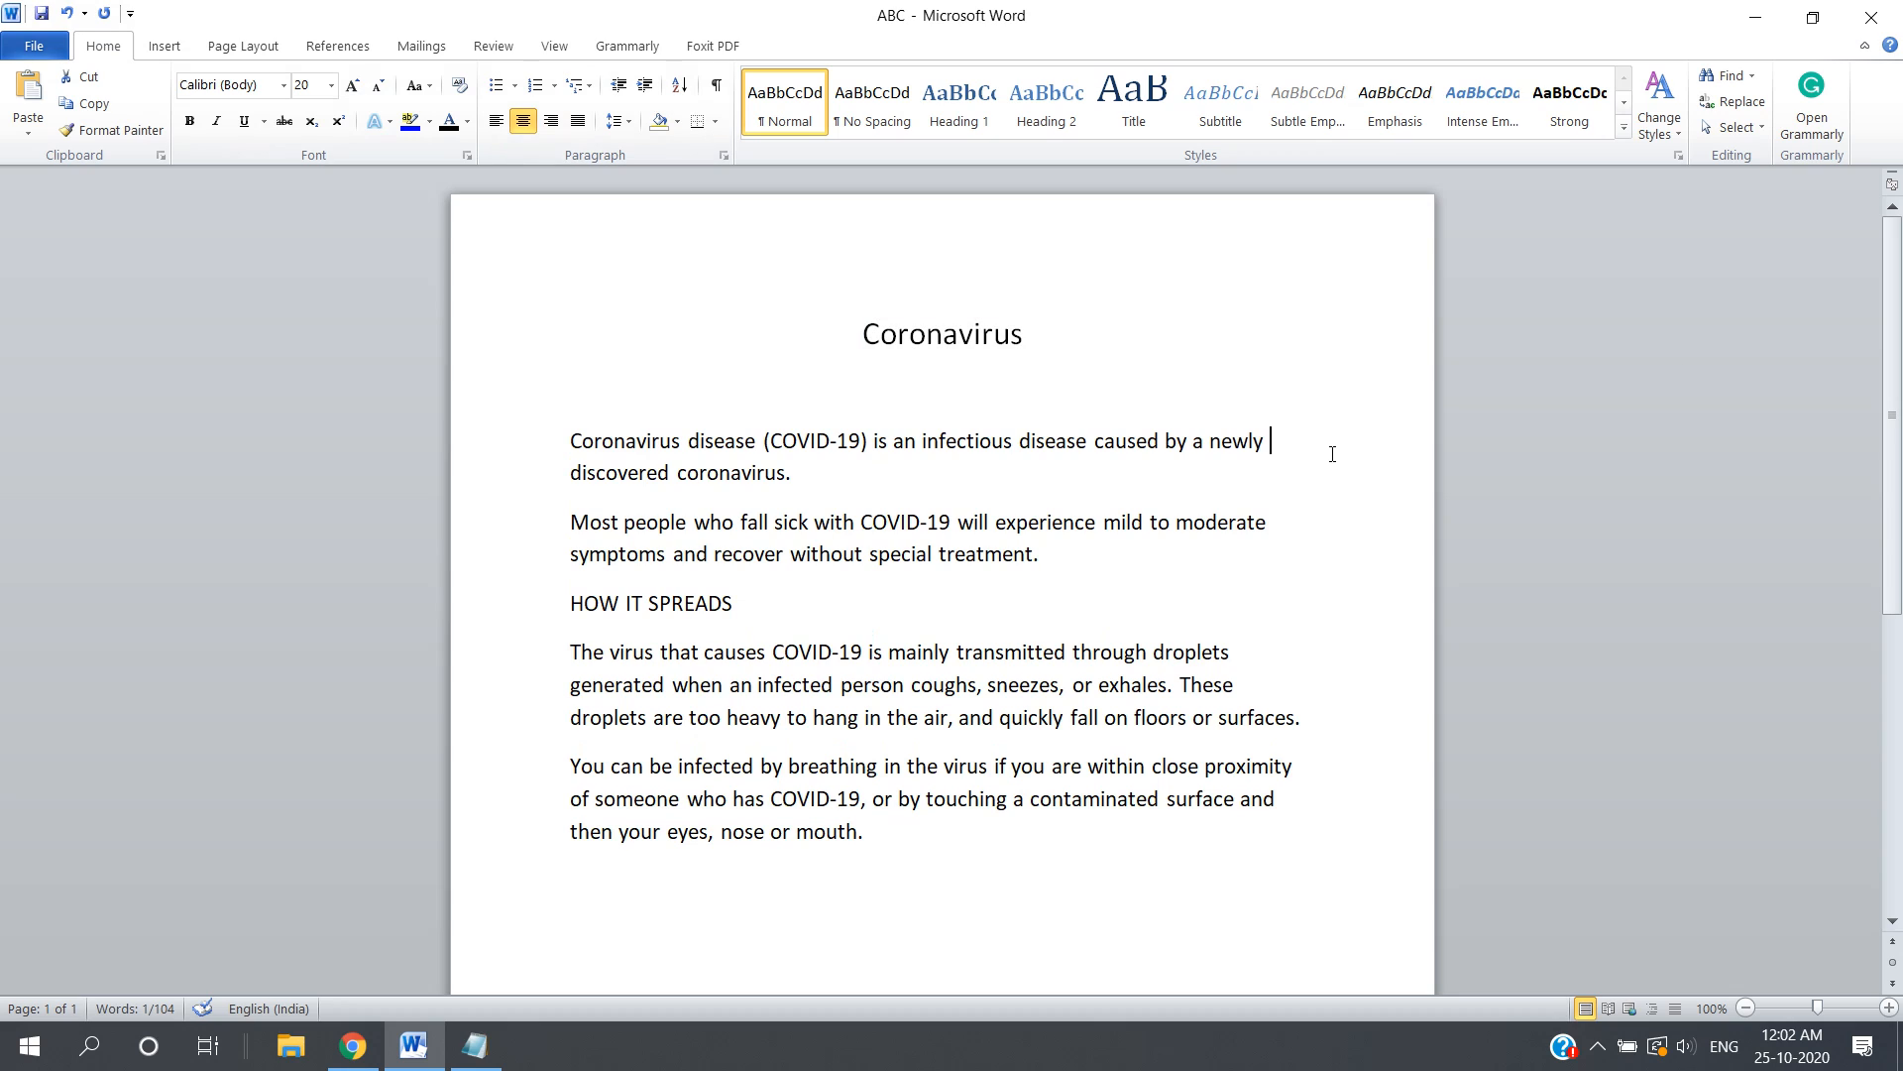
# Make the "Coronavirus" title bold and reduce all the body text below it to 12 pt.
pyautogui.doubleClick(947, 327)
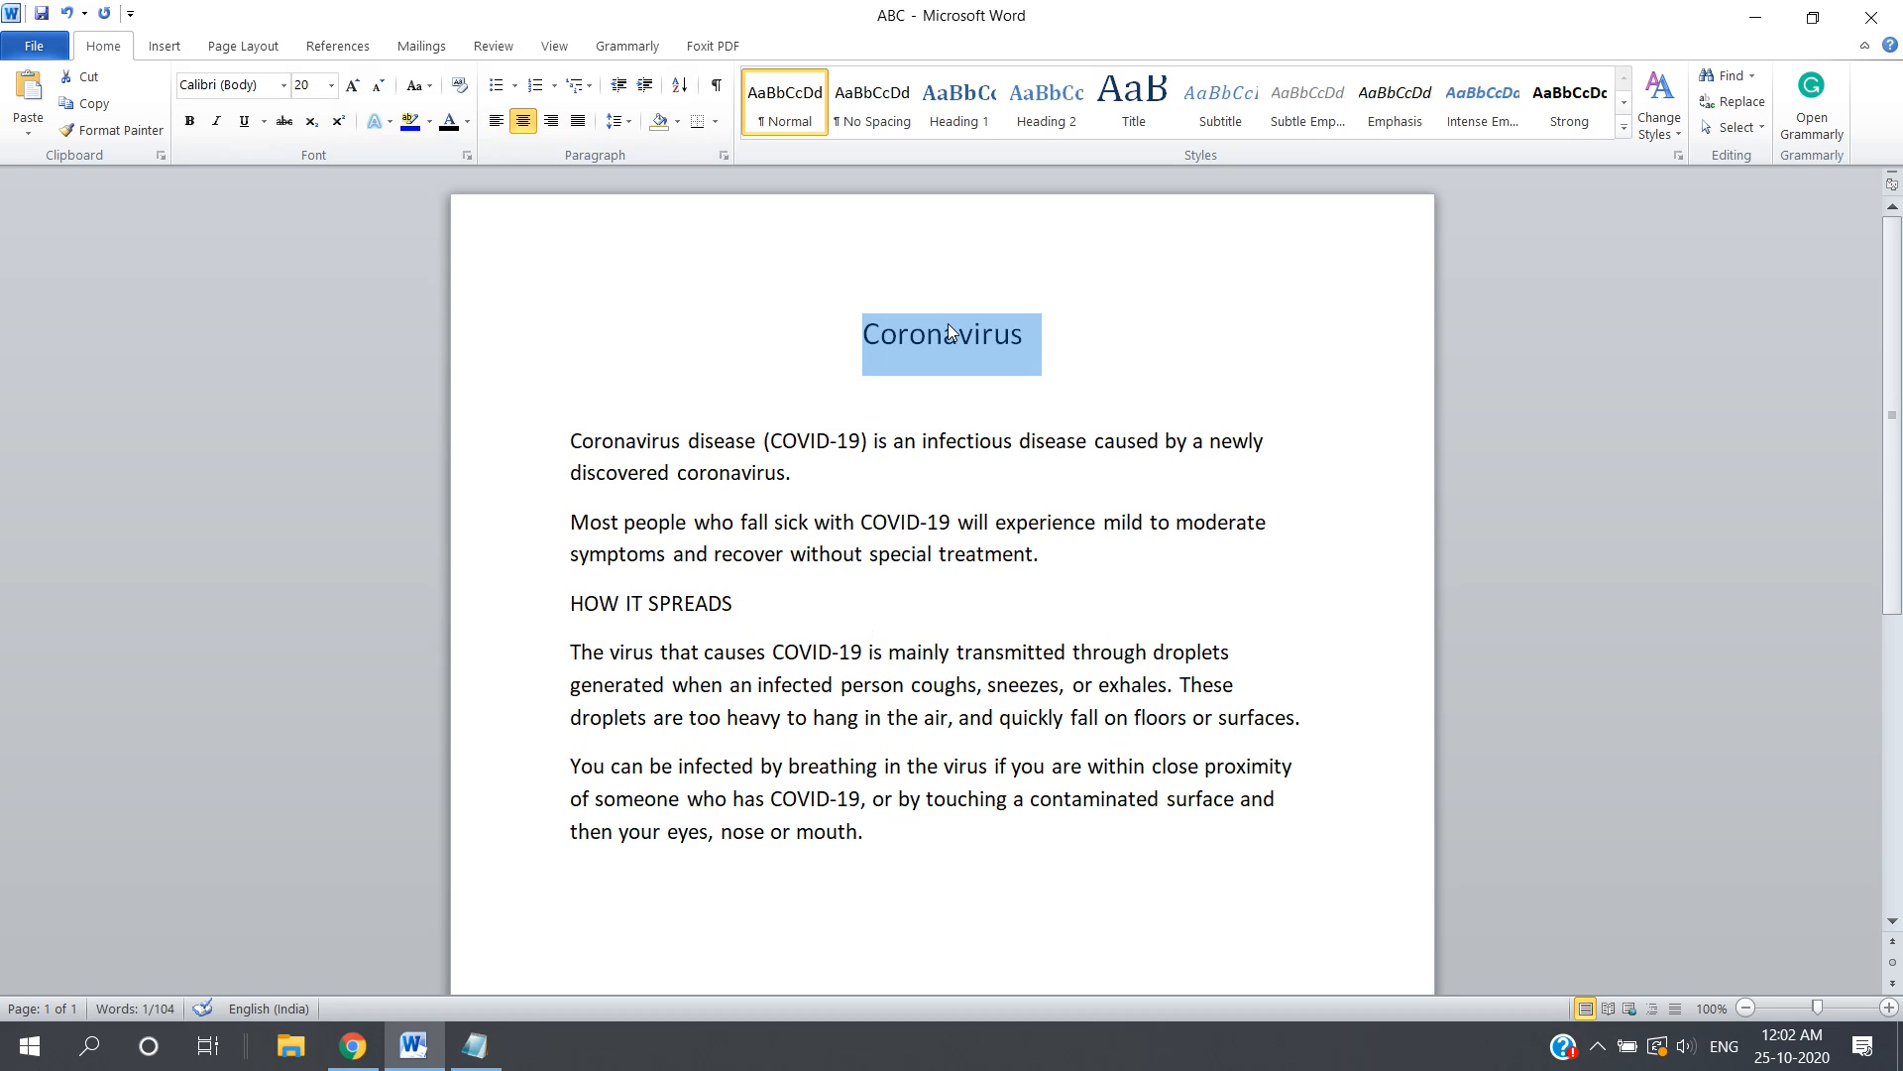
pyautogui.hotkey('ctrl', 'b')
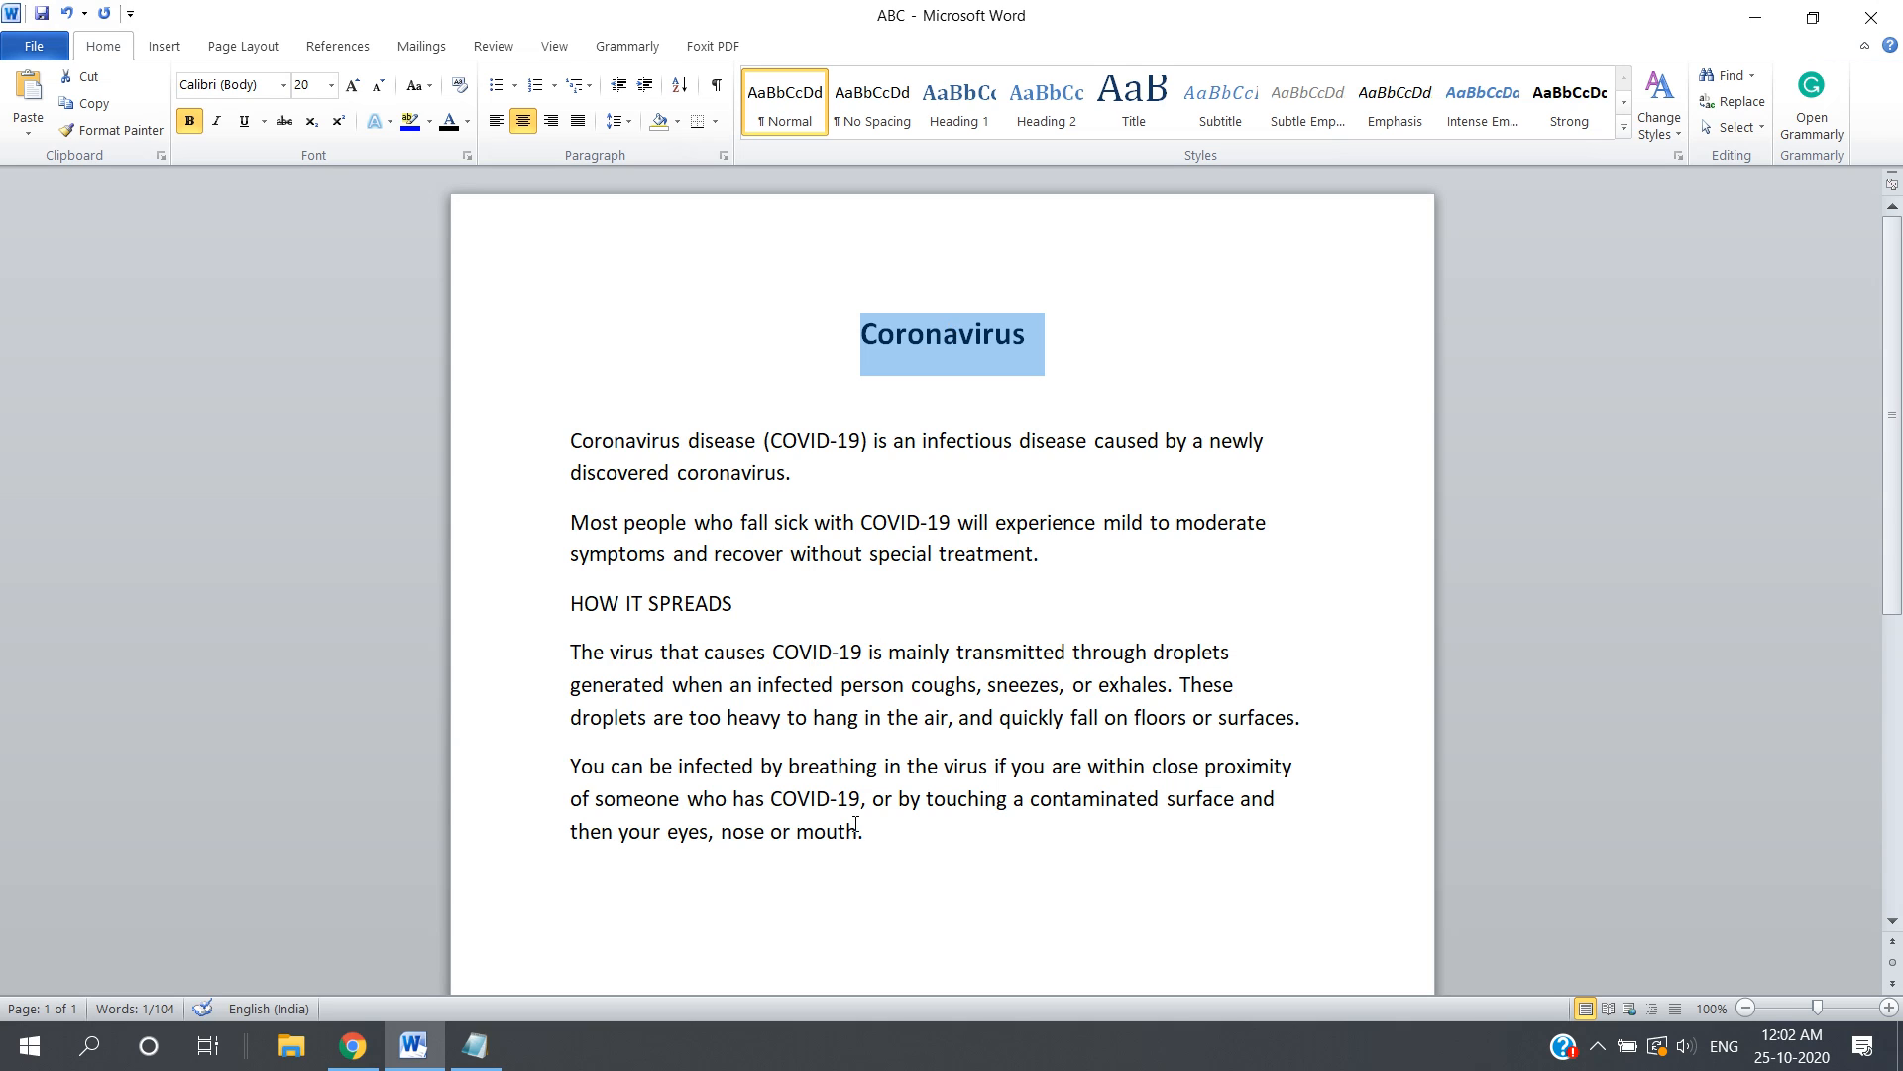
pyautogui.moveTo(876, 842); pyautogui.dragTo(567, 436)
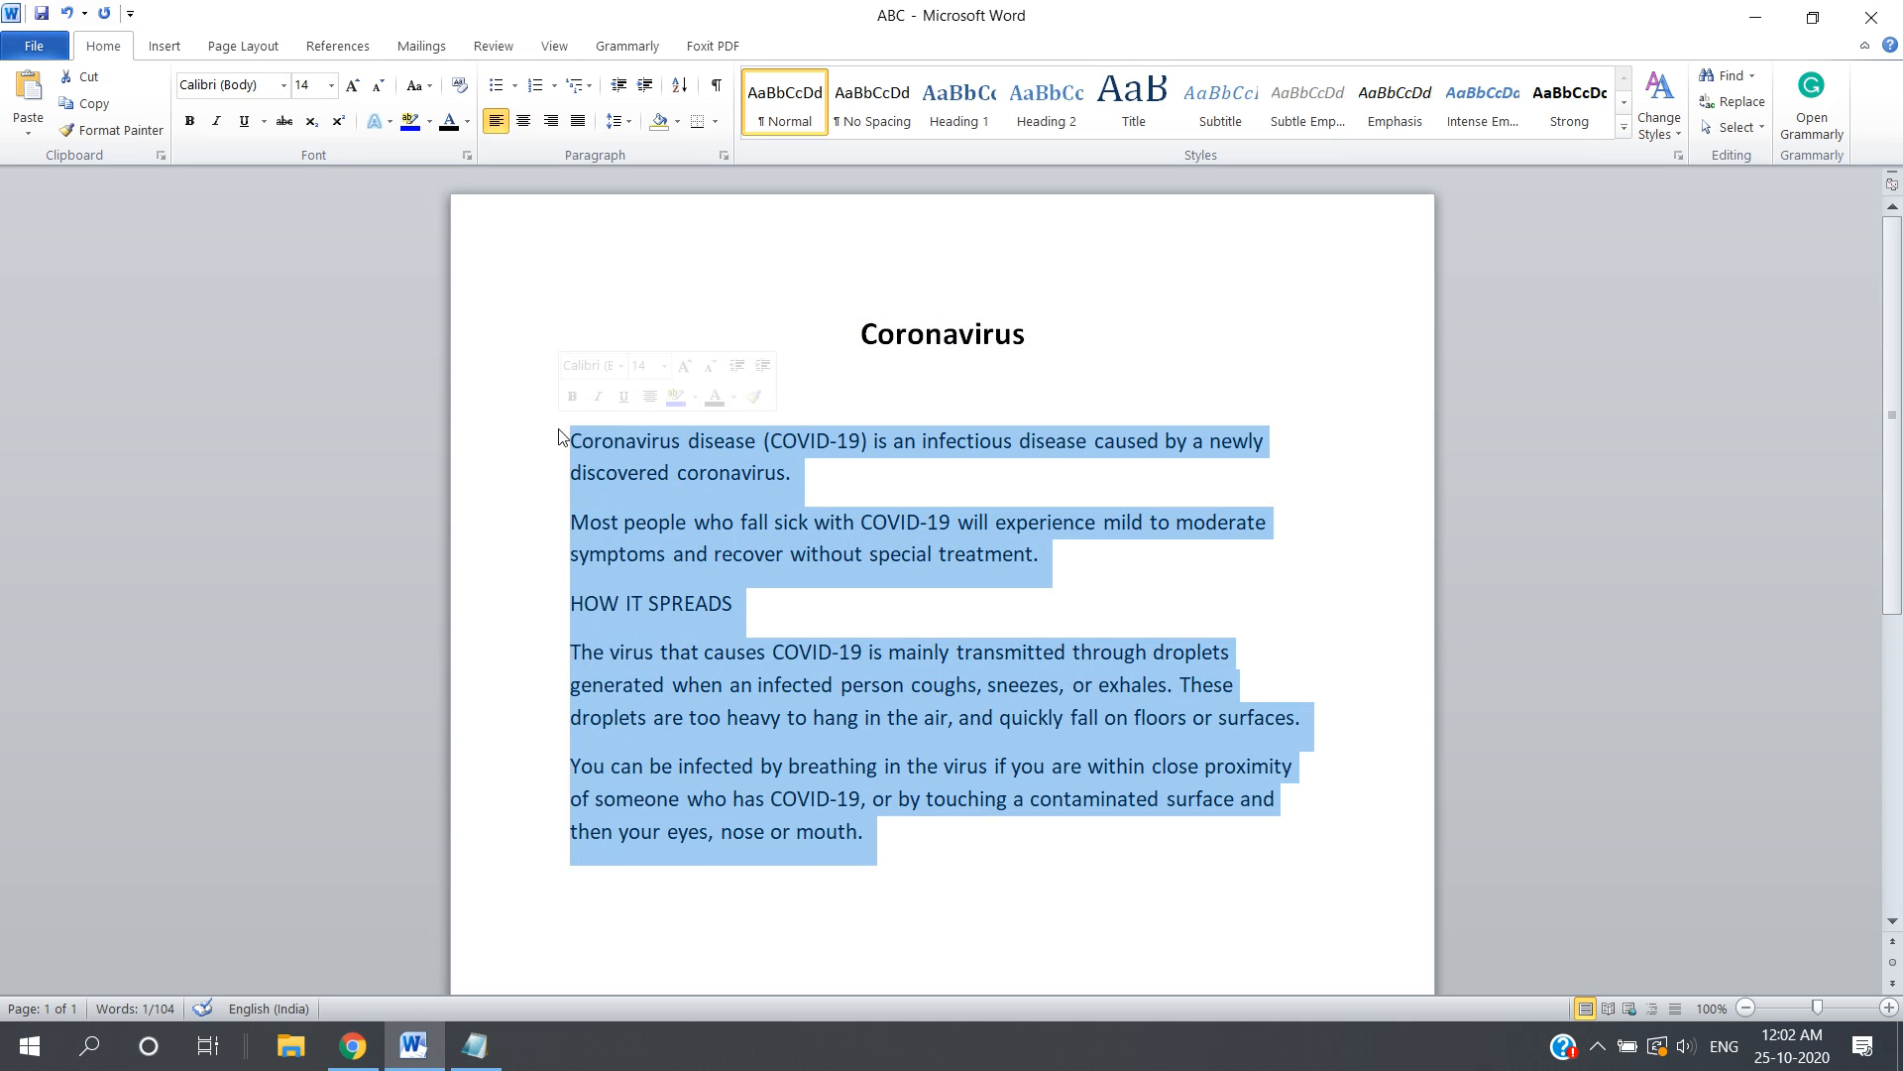
pyautogui.click(377, 86)
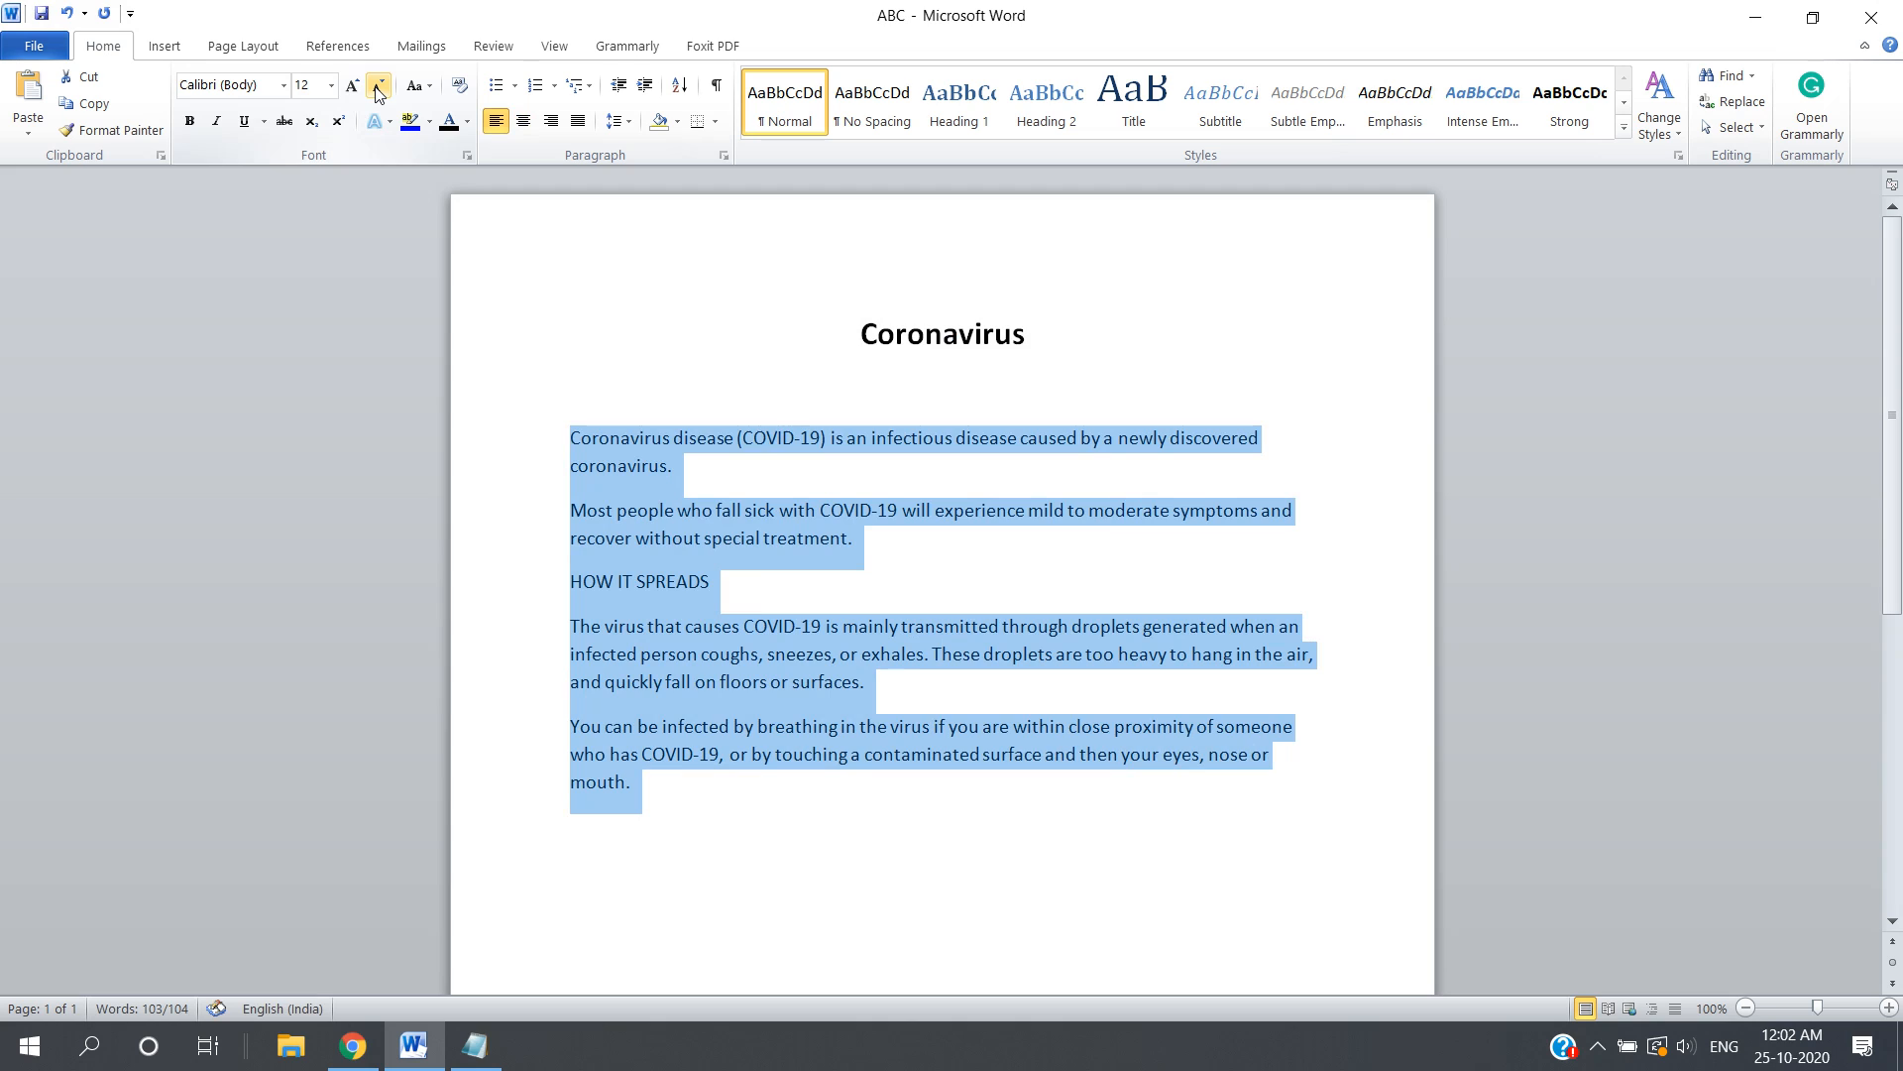
# Underline the "Coronavirus" title.
pyautogui.tripleClick(894, 335)
pyautogui.hotkey('ctrl', 'u')
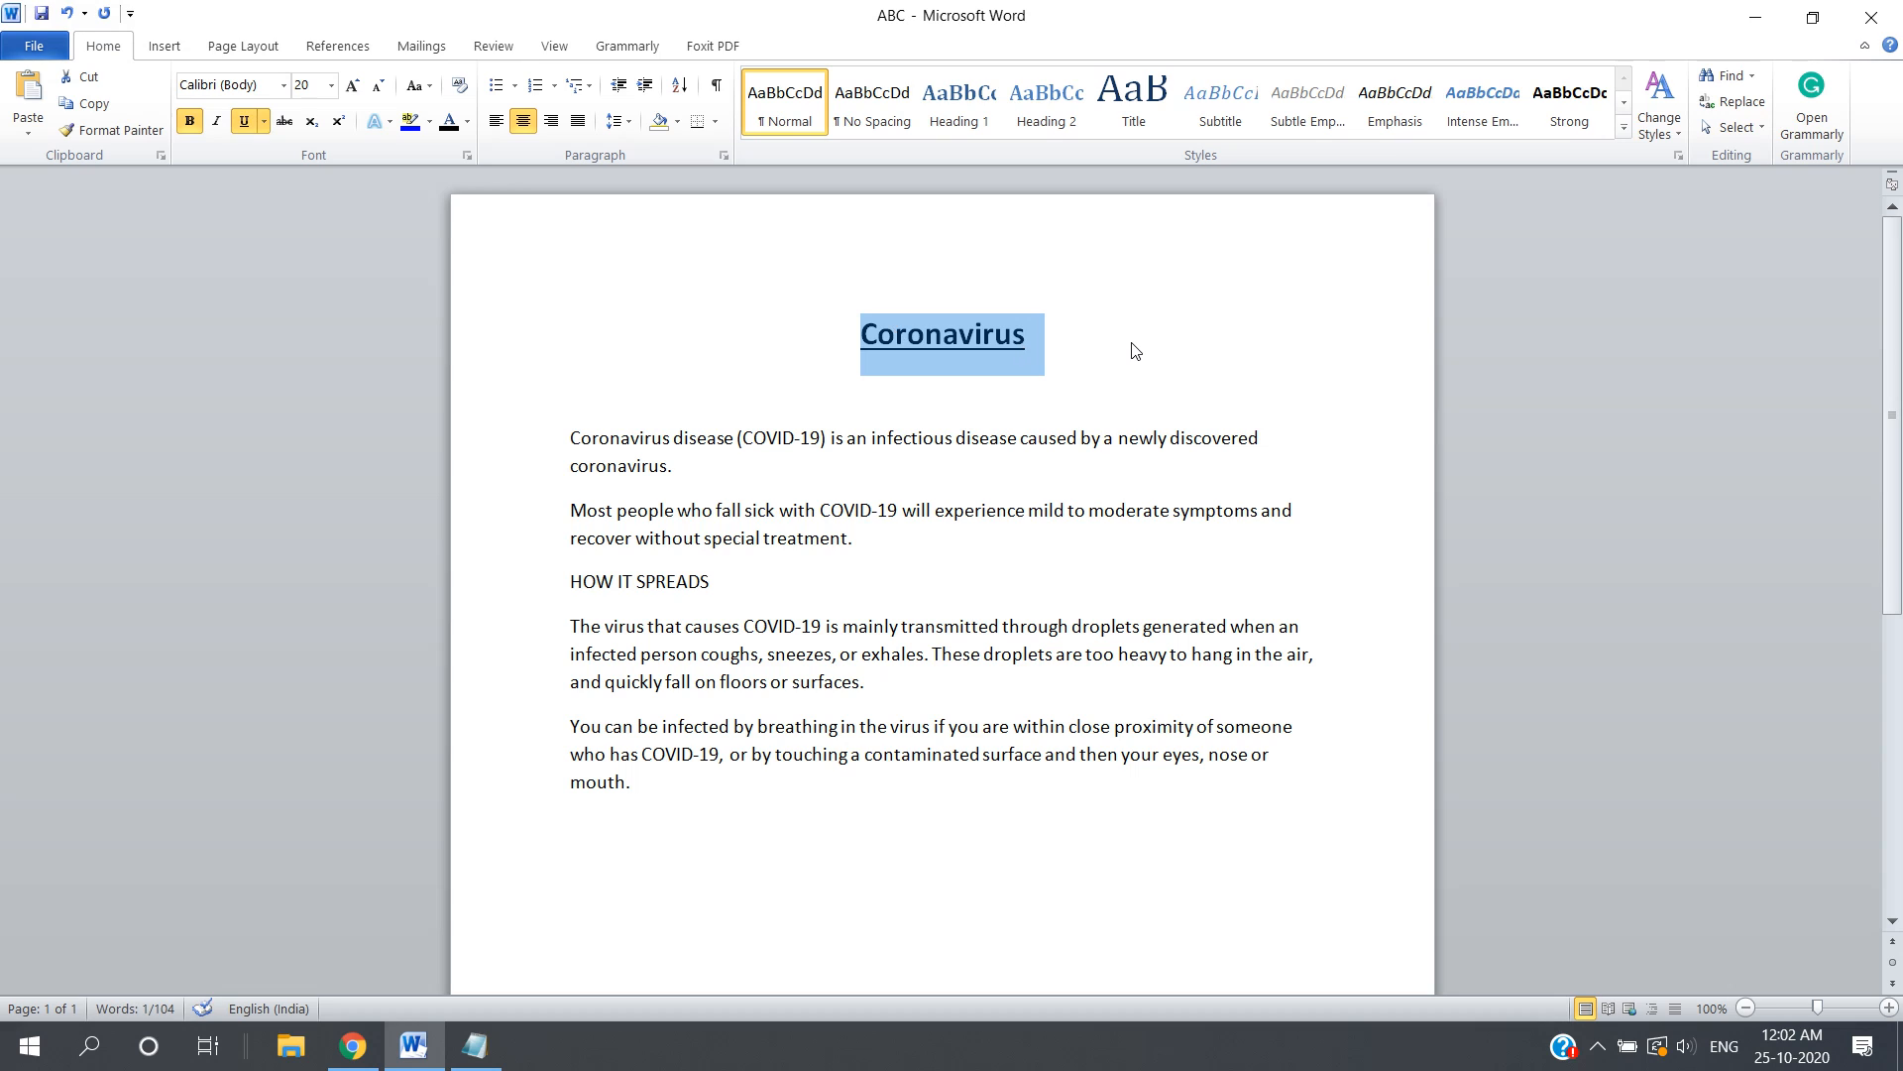
pyautogui.click(641, 250)
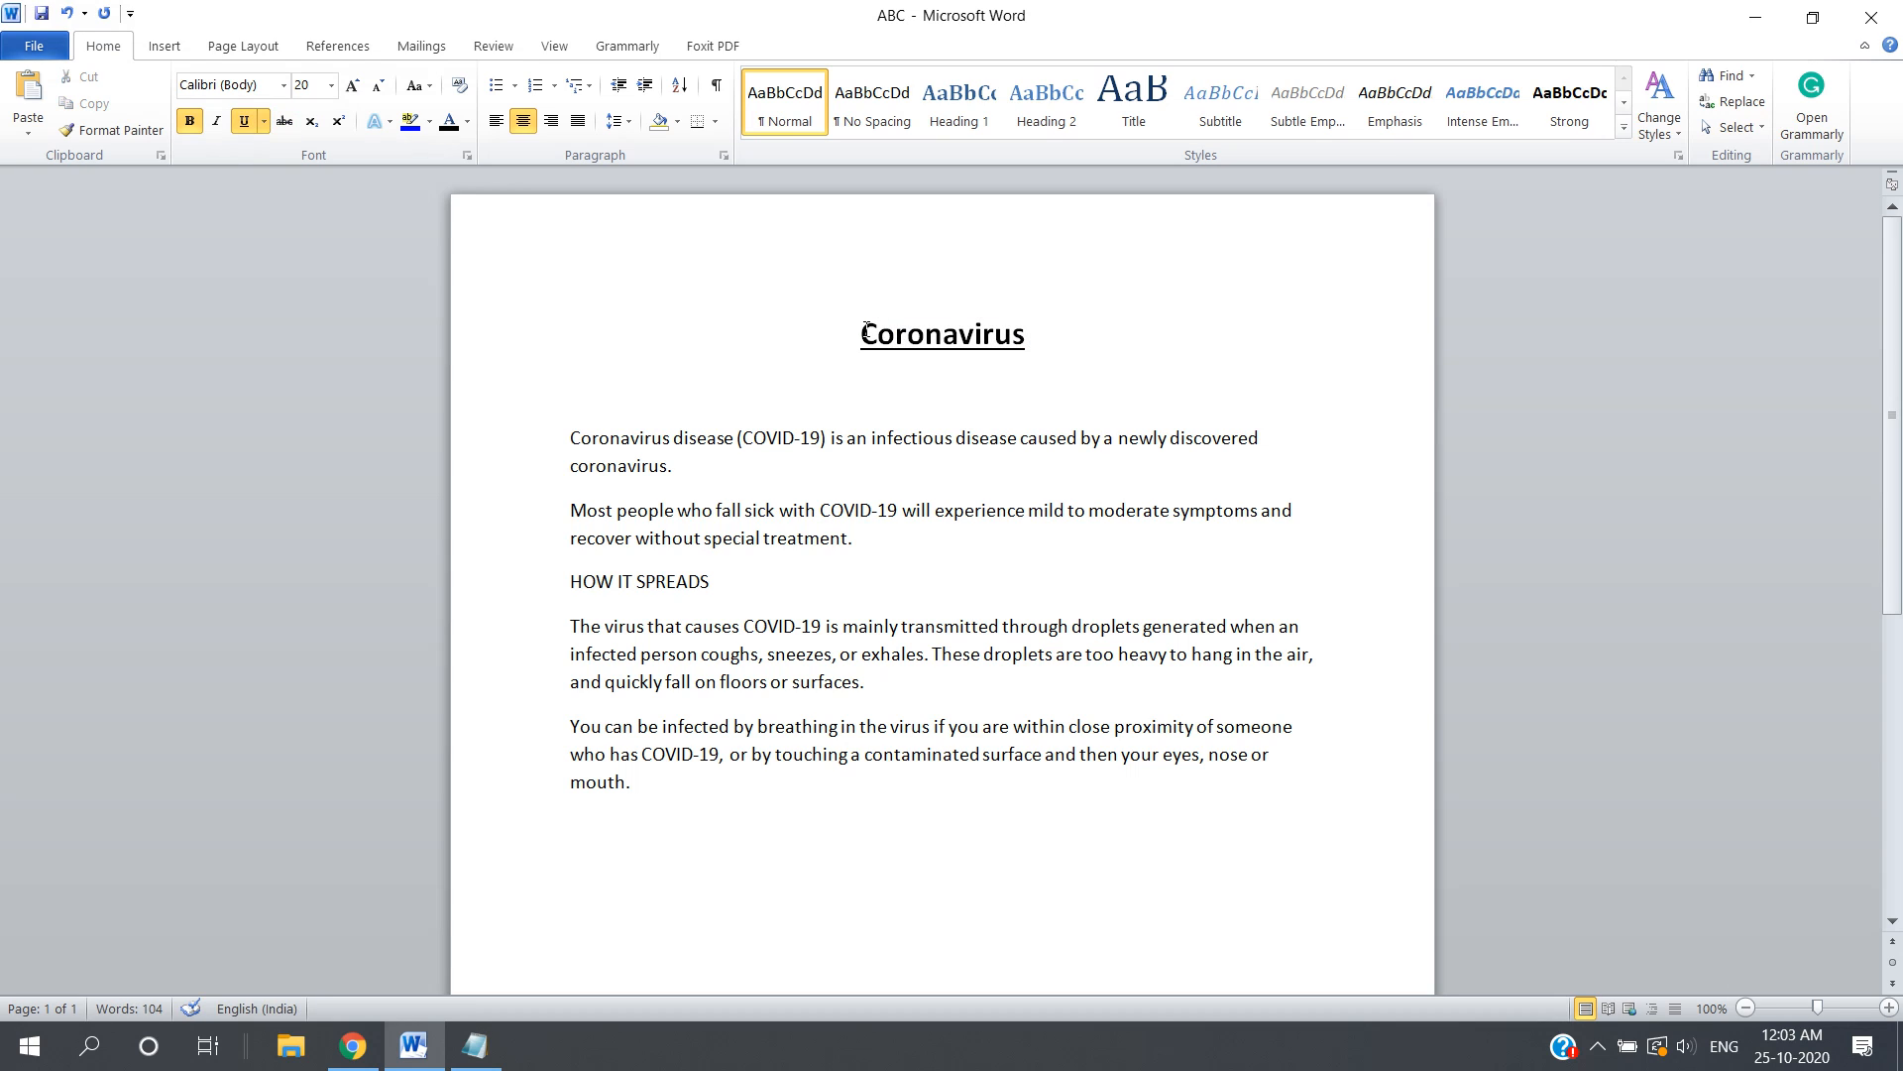
# Try left, centre, right and justified alignment on the "Coronavirus" title and return it to centred.
pyautogui.moveTo(863, 333); pyautogui.dragTo(1037, 327)
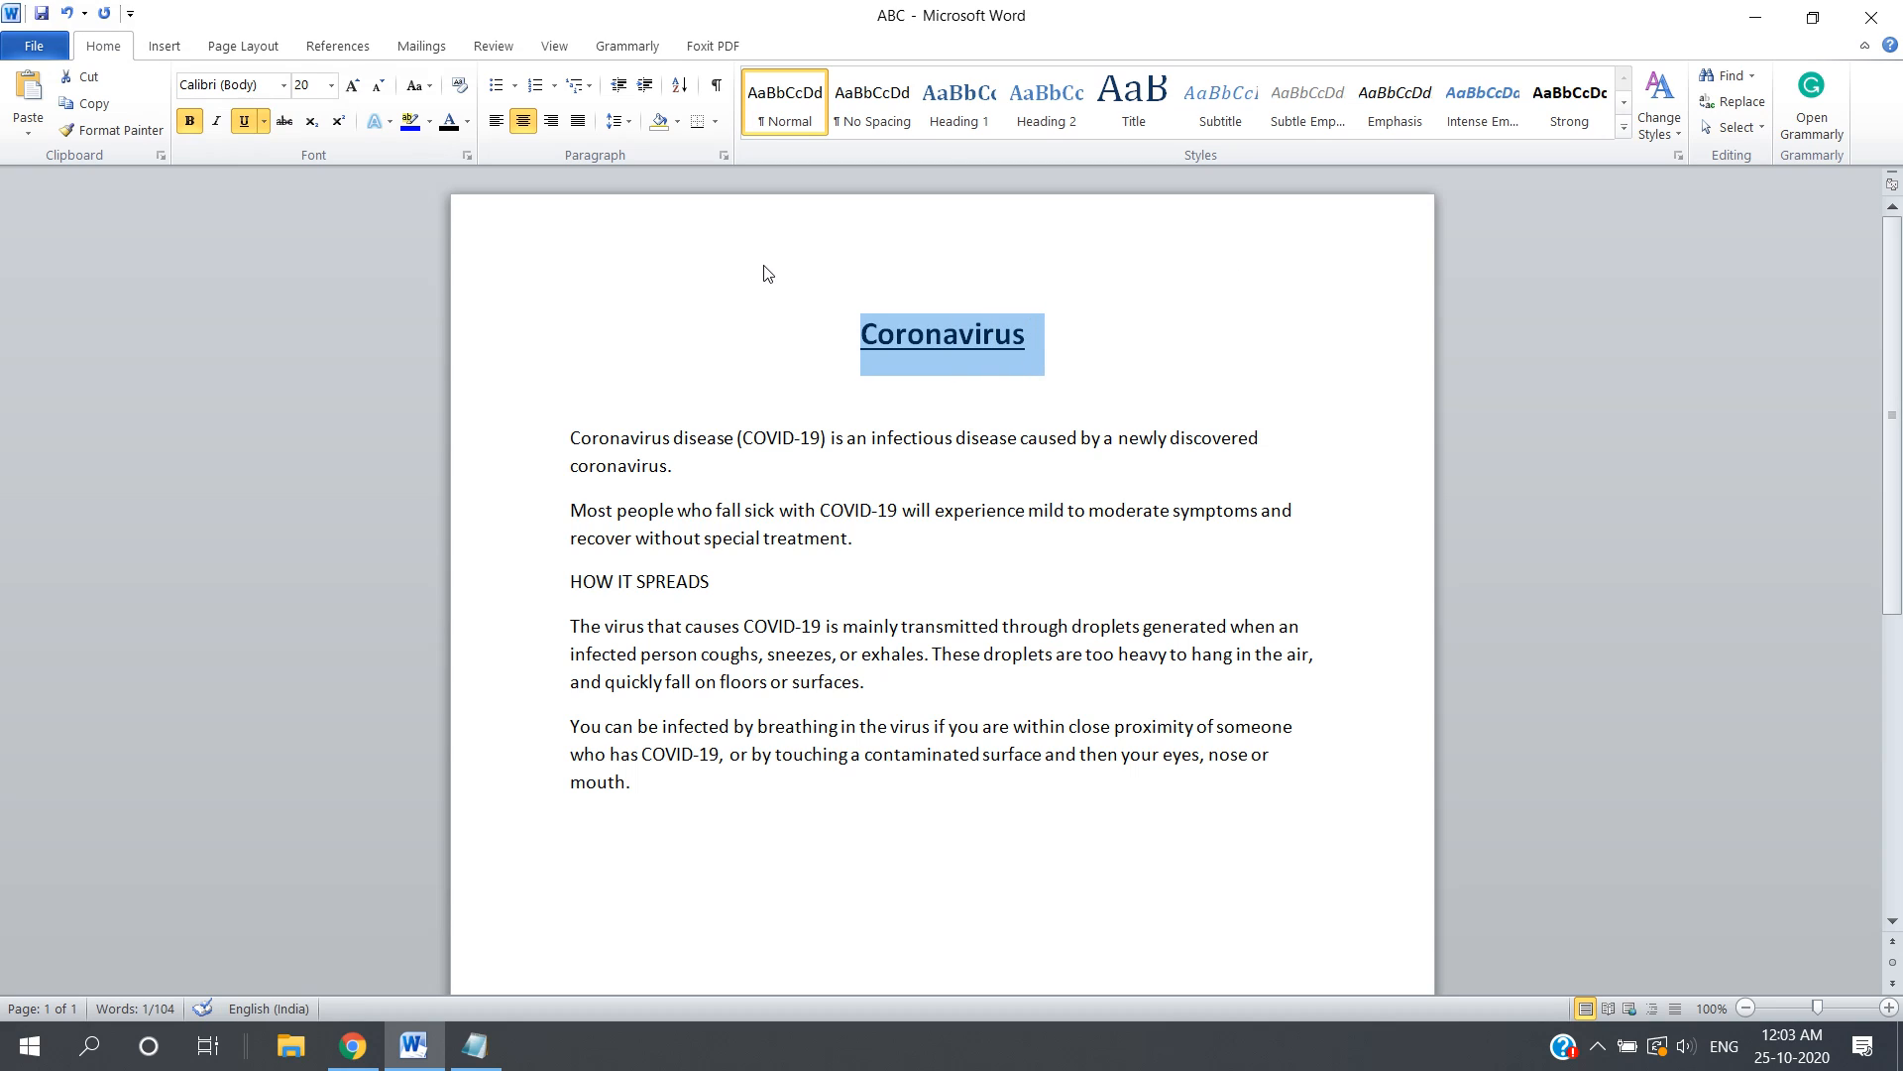
pyautogui.click(505, 122)
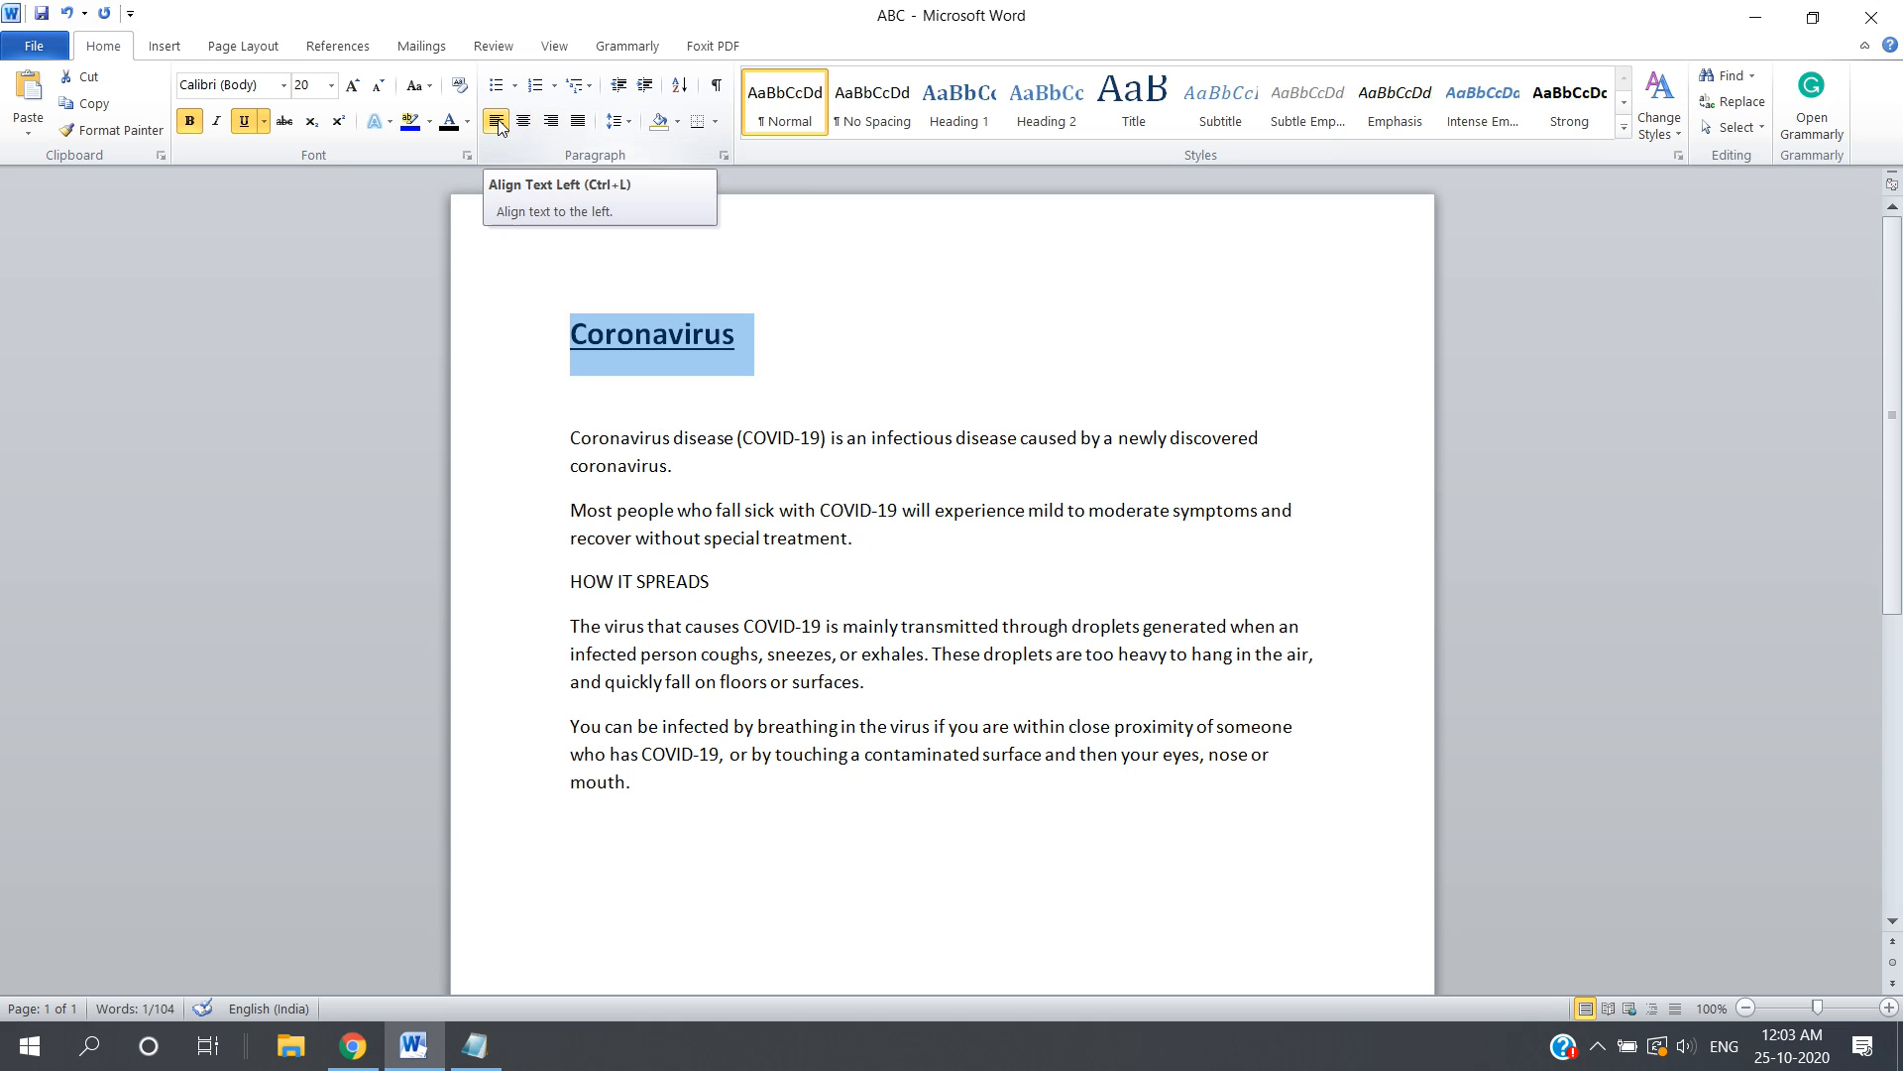
pyautogui.click(523, 123)
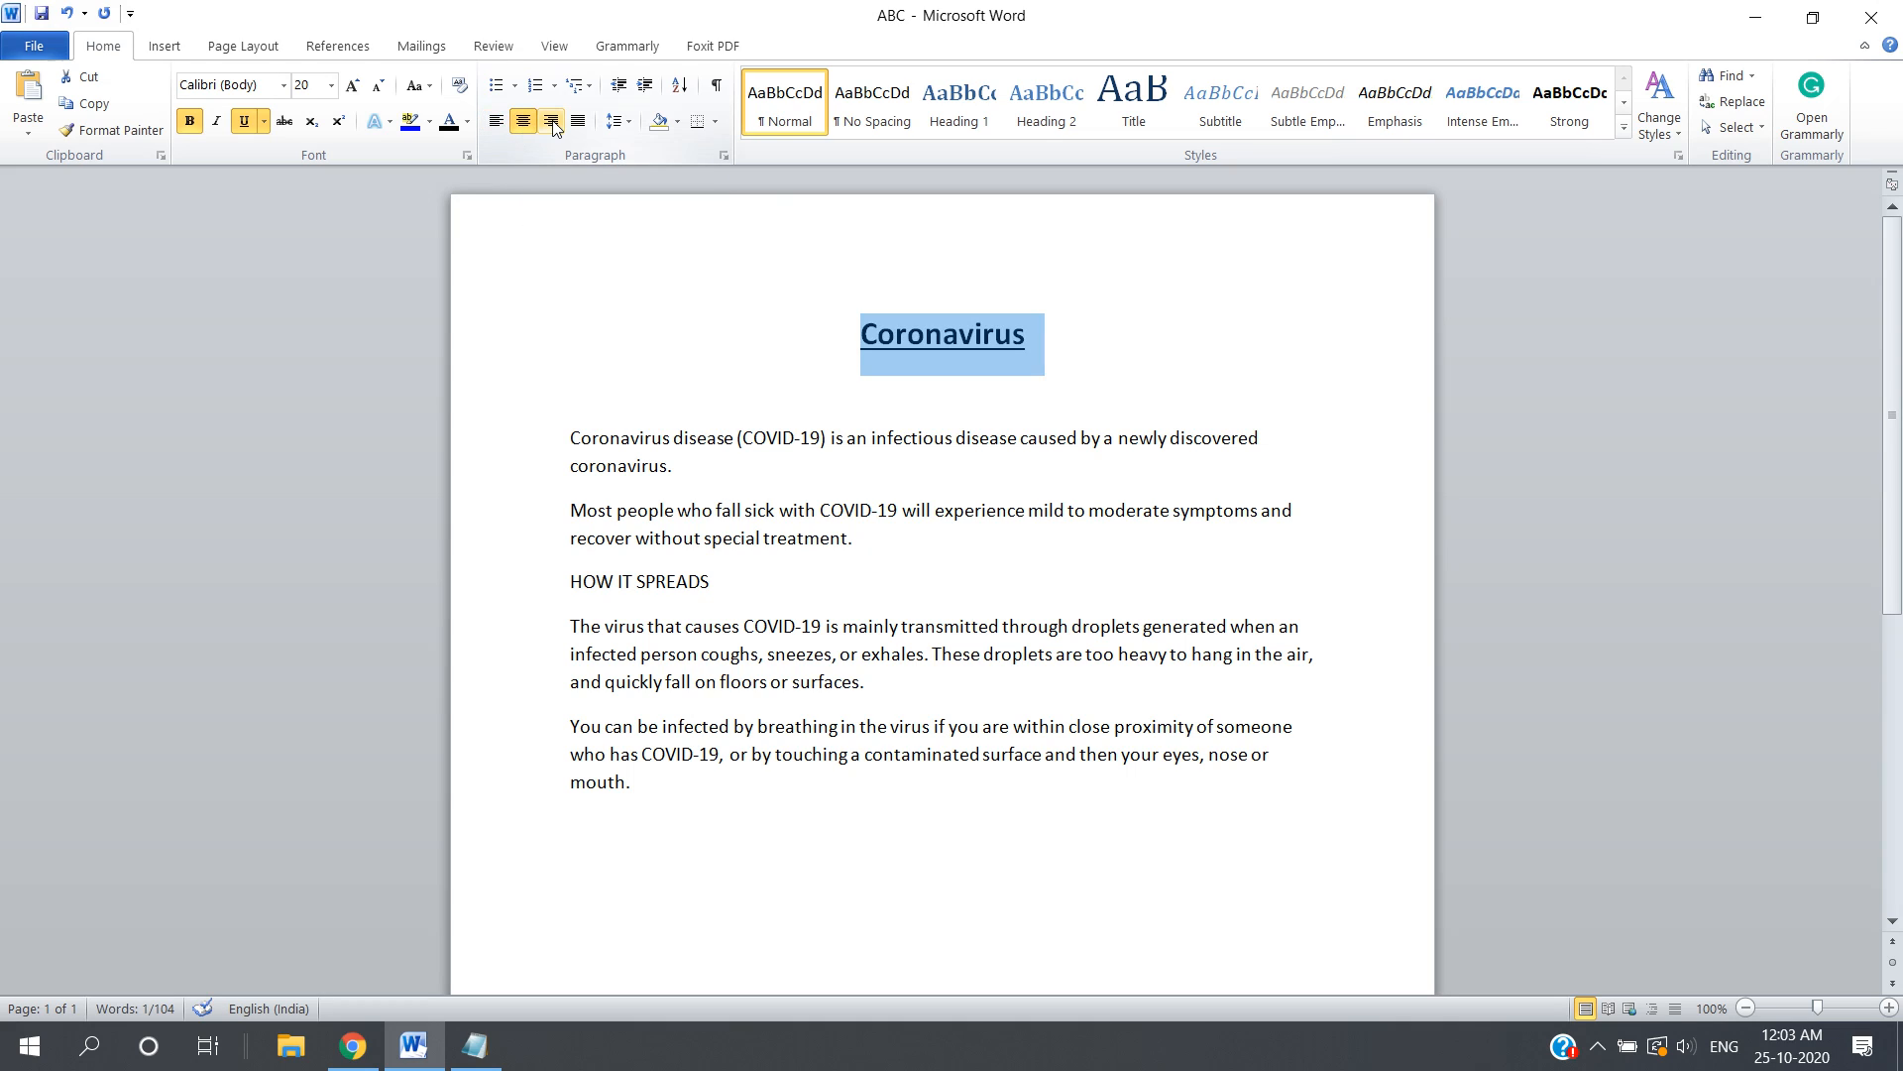
pyautogui.click(552, 123)
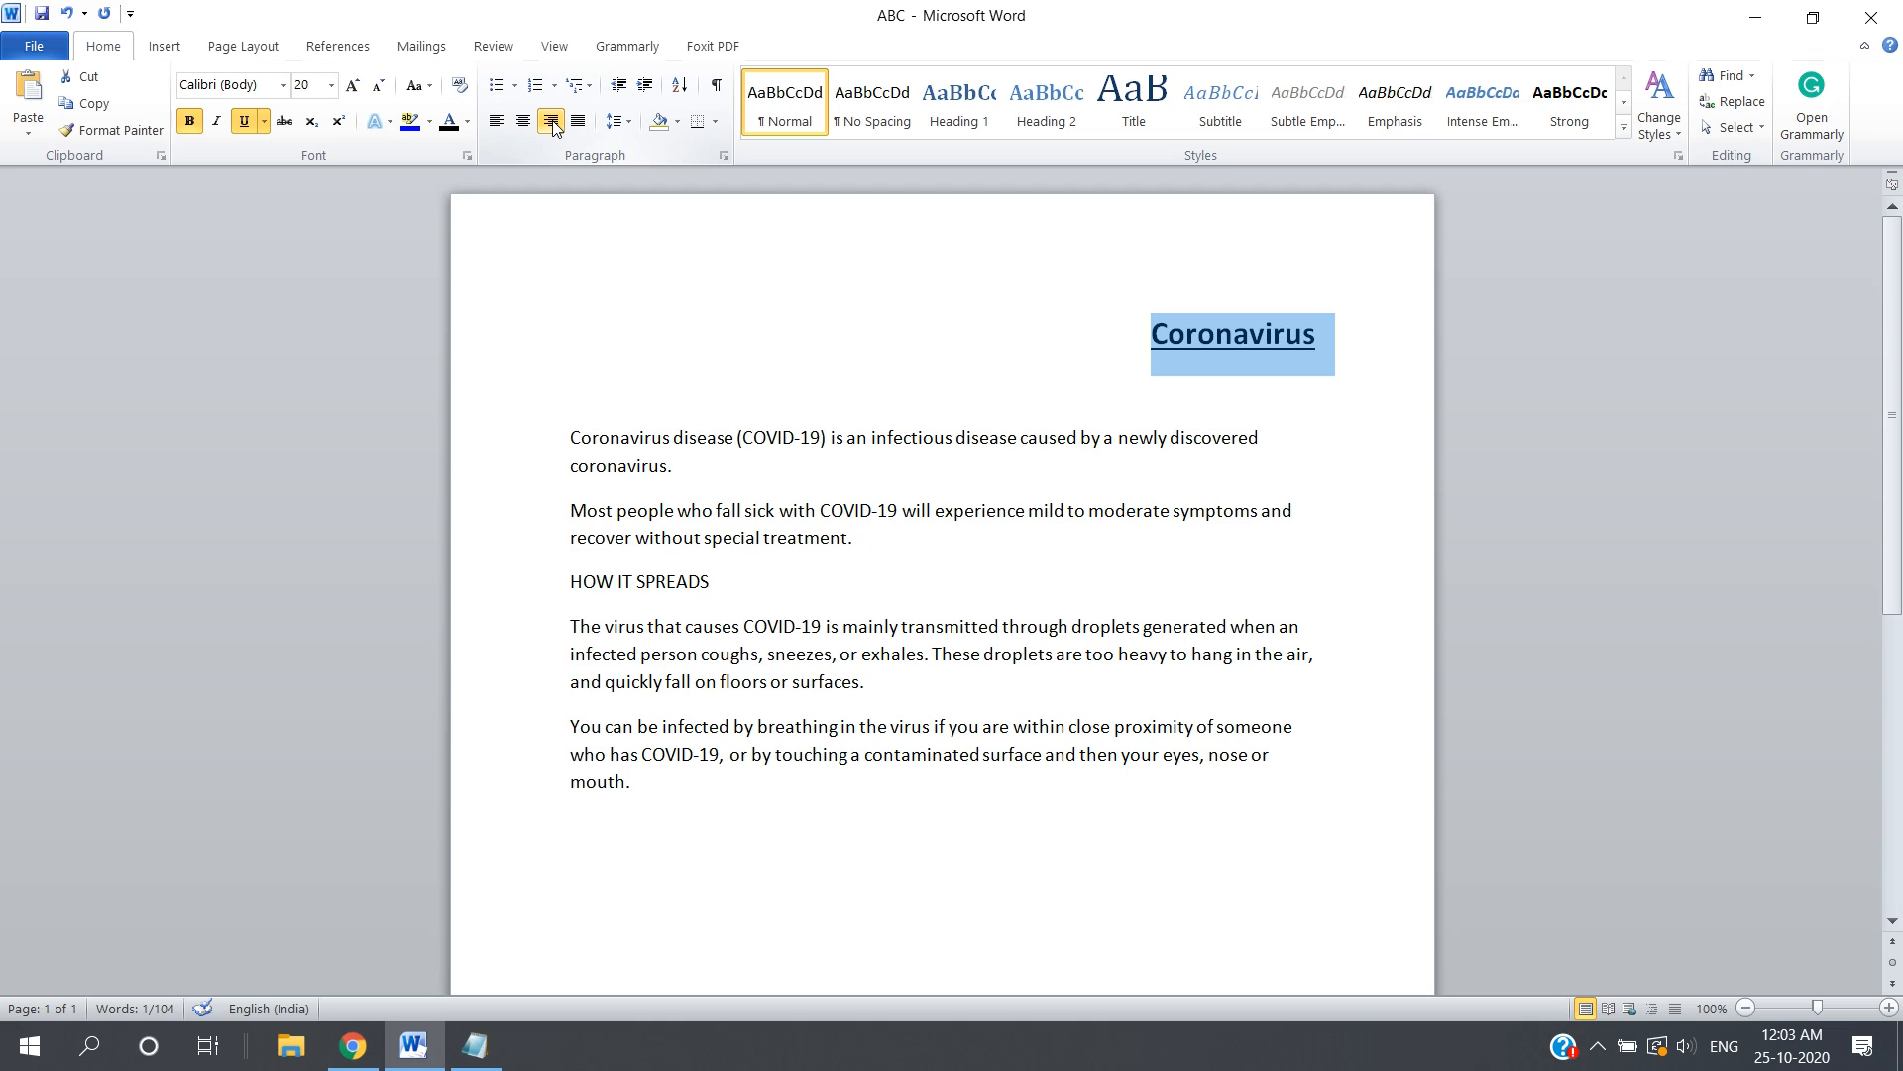
pyautogui.click(579, 122)
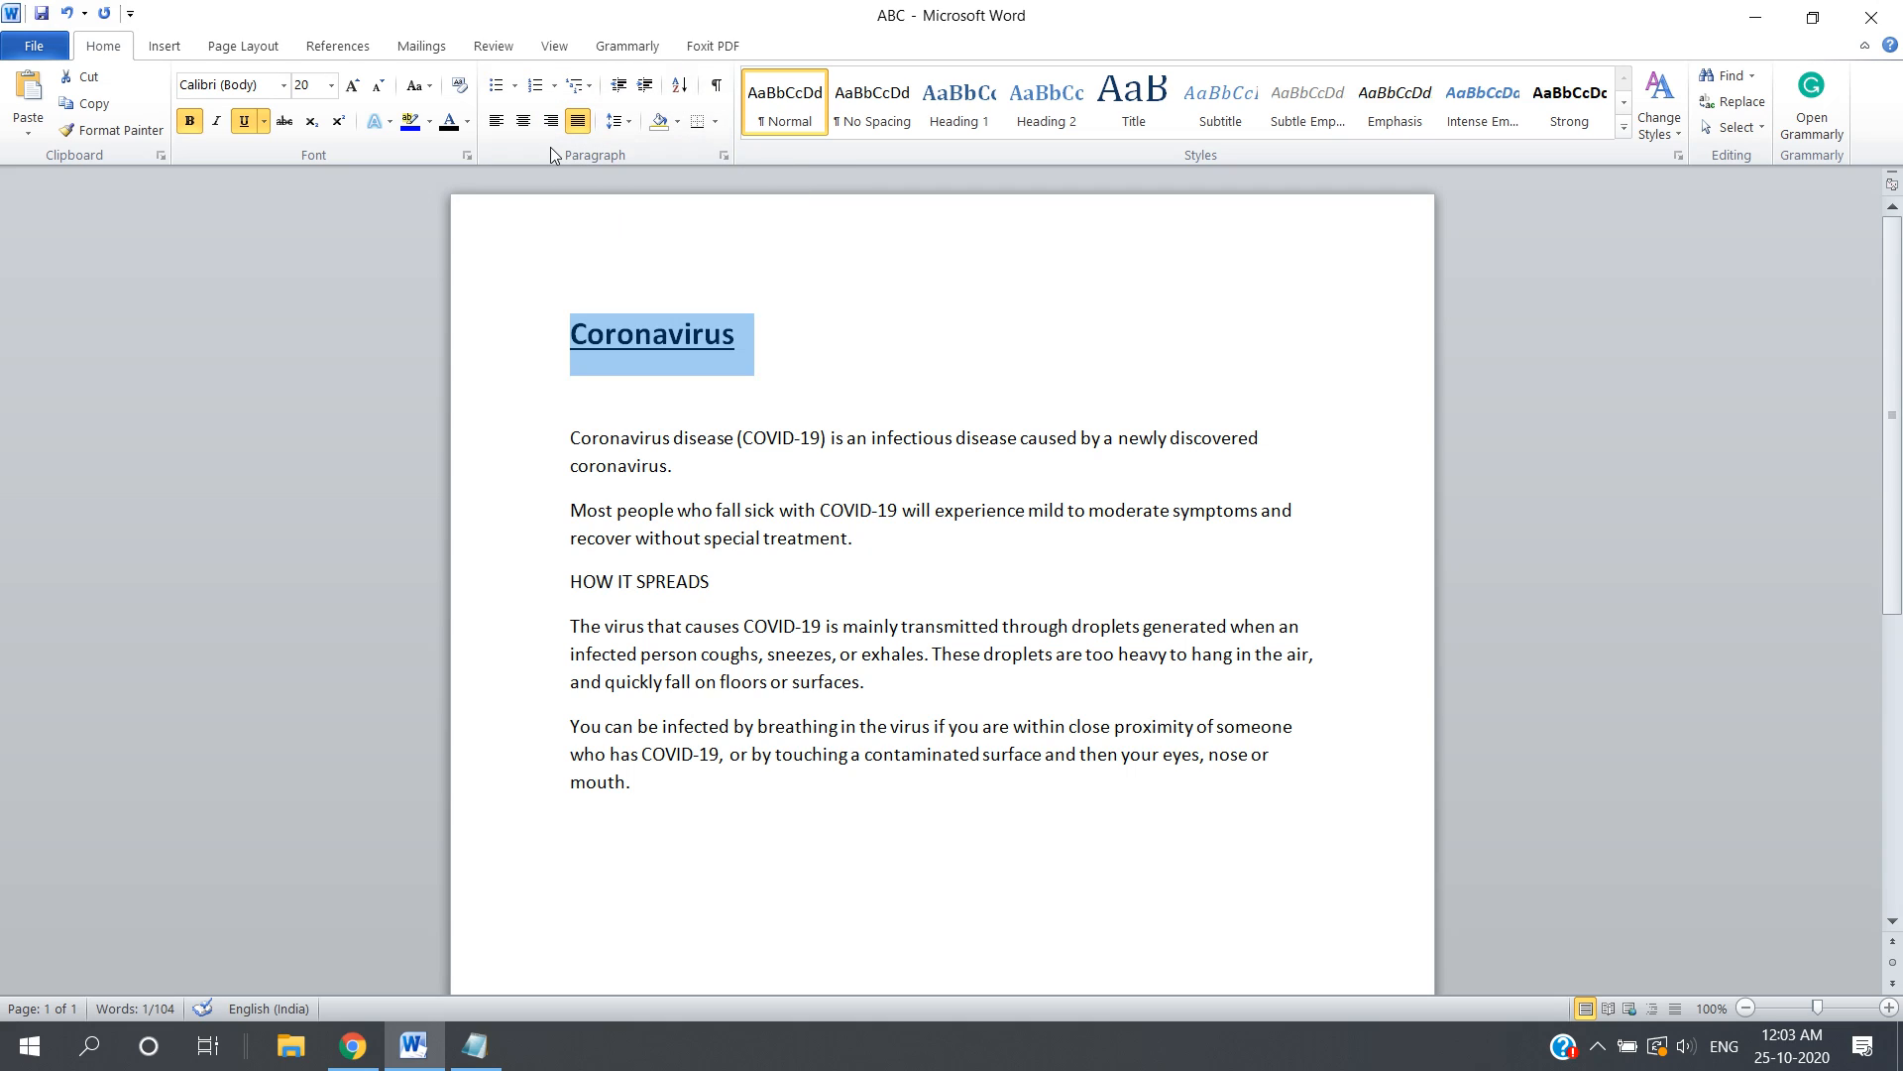
pyautogui.click(505, 121)
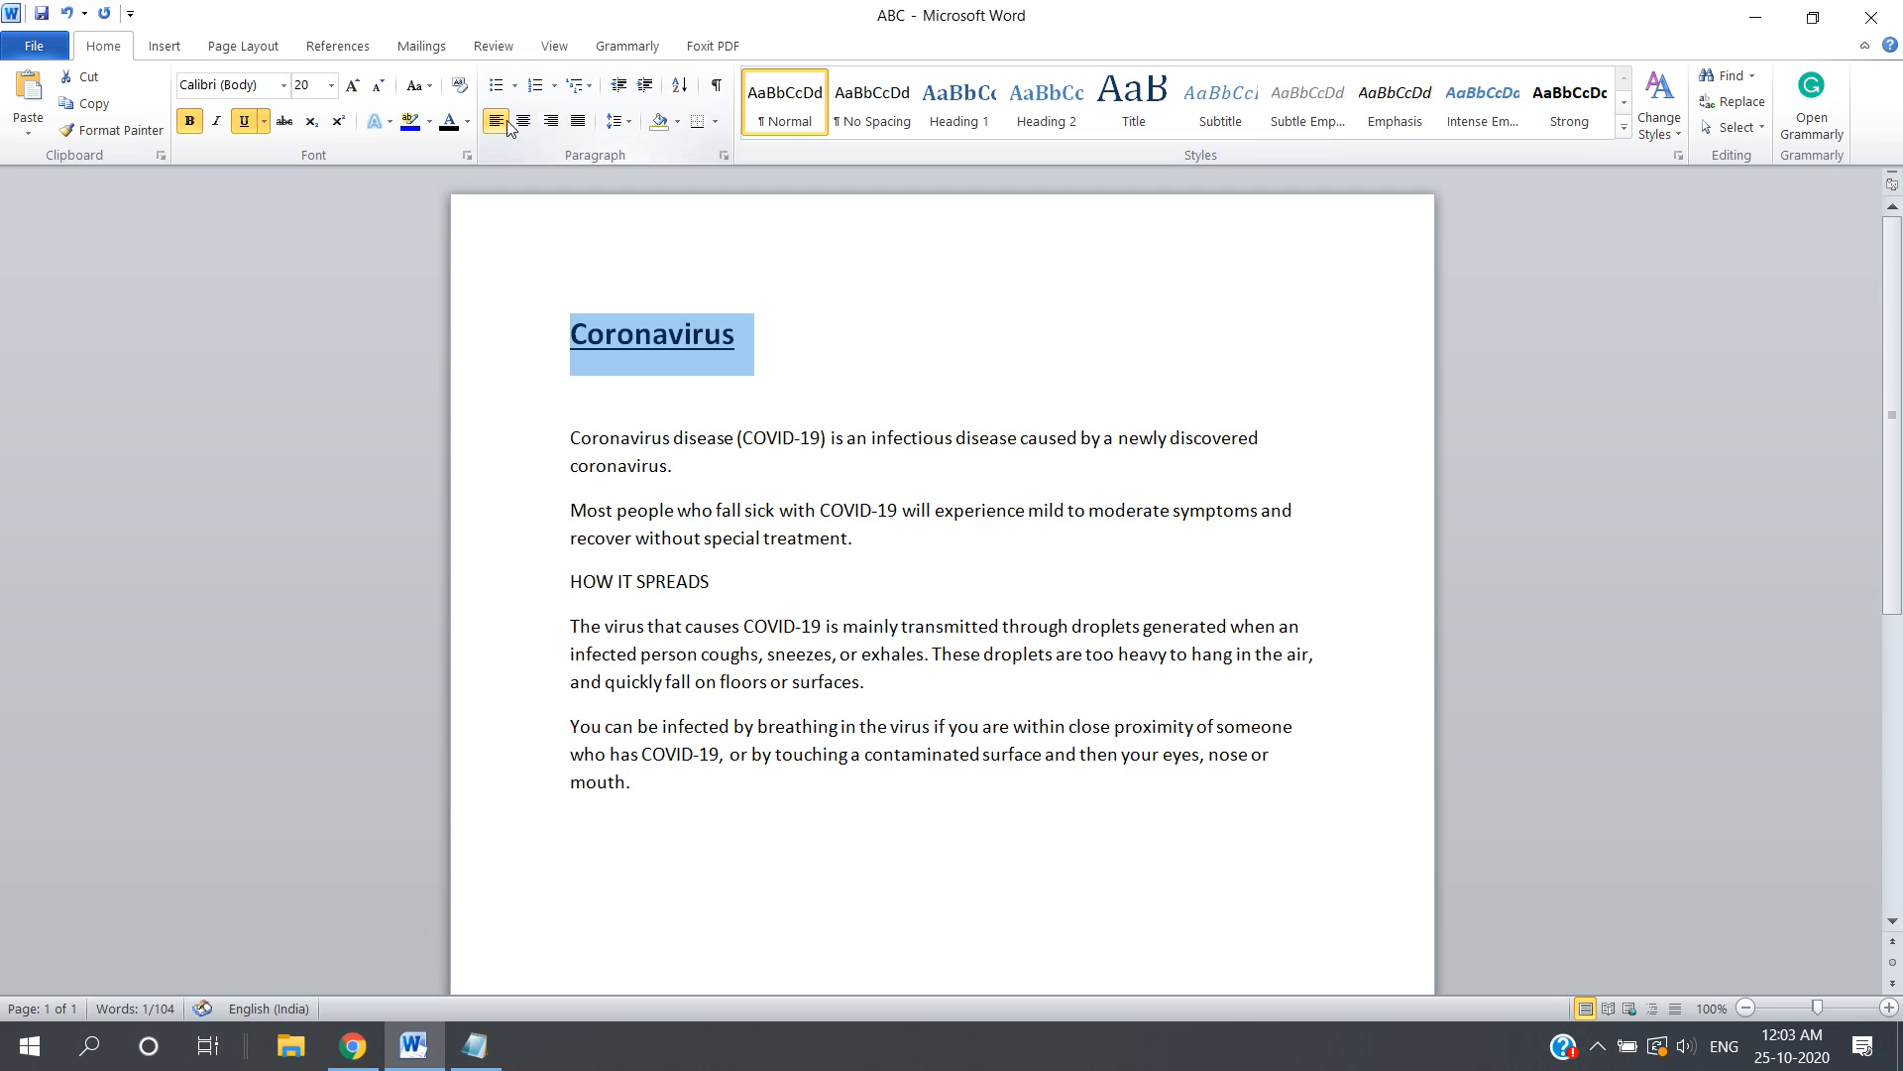
pyautogui.click(524, 121)
pyautogui.click(564, 454)
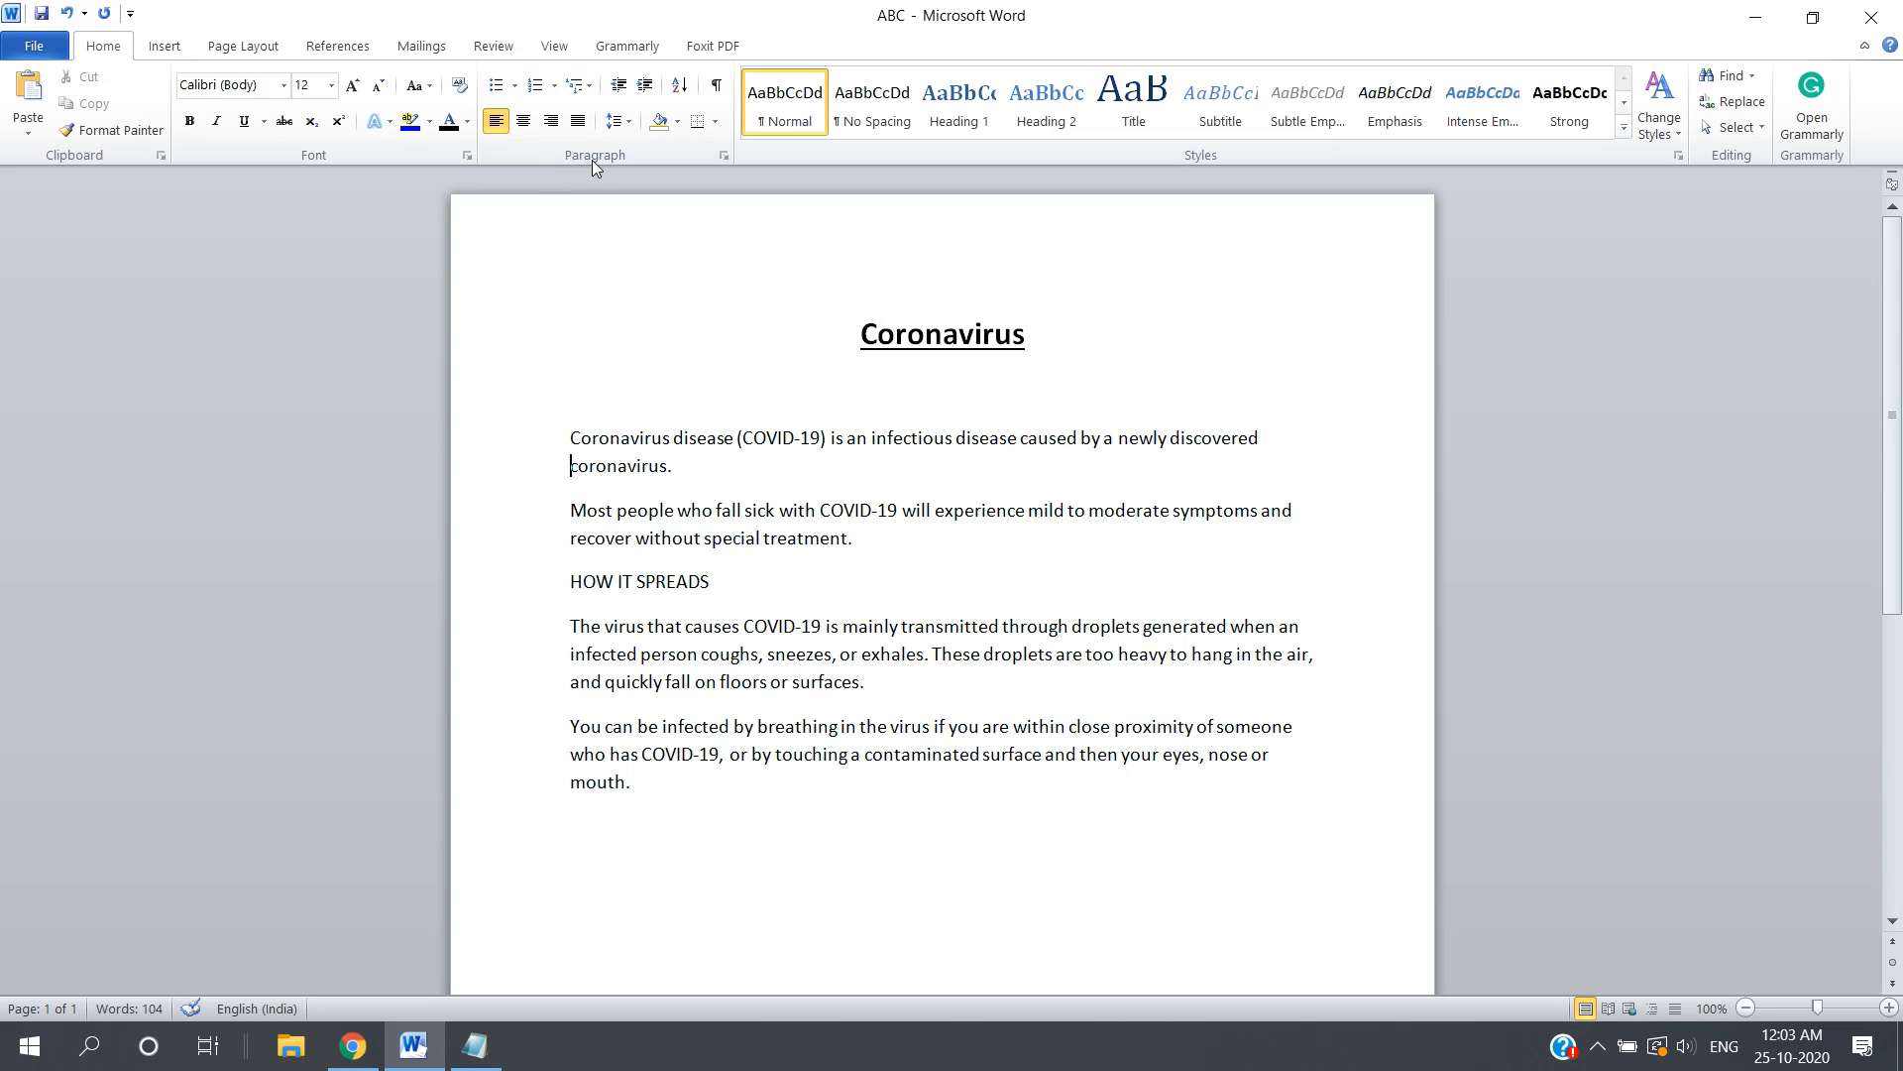
# Examine the line and paragraph spacing options for all the body paragraphs without applying any.
pyautogui.click(569, 429)
pyautogui.moveTo(569, 430); pyautogui.dragTo(706, 892)
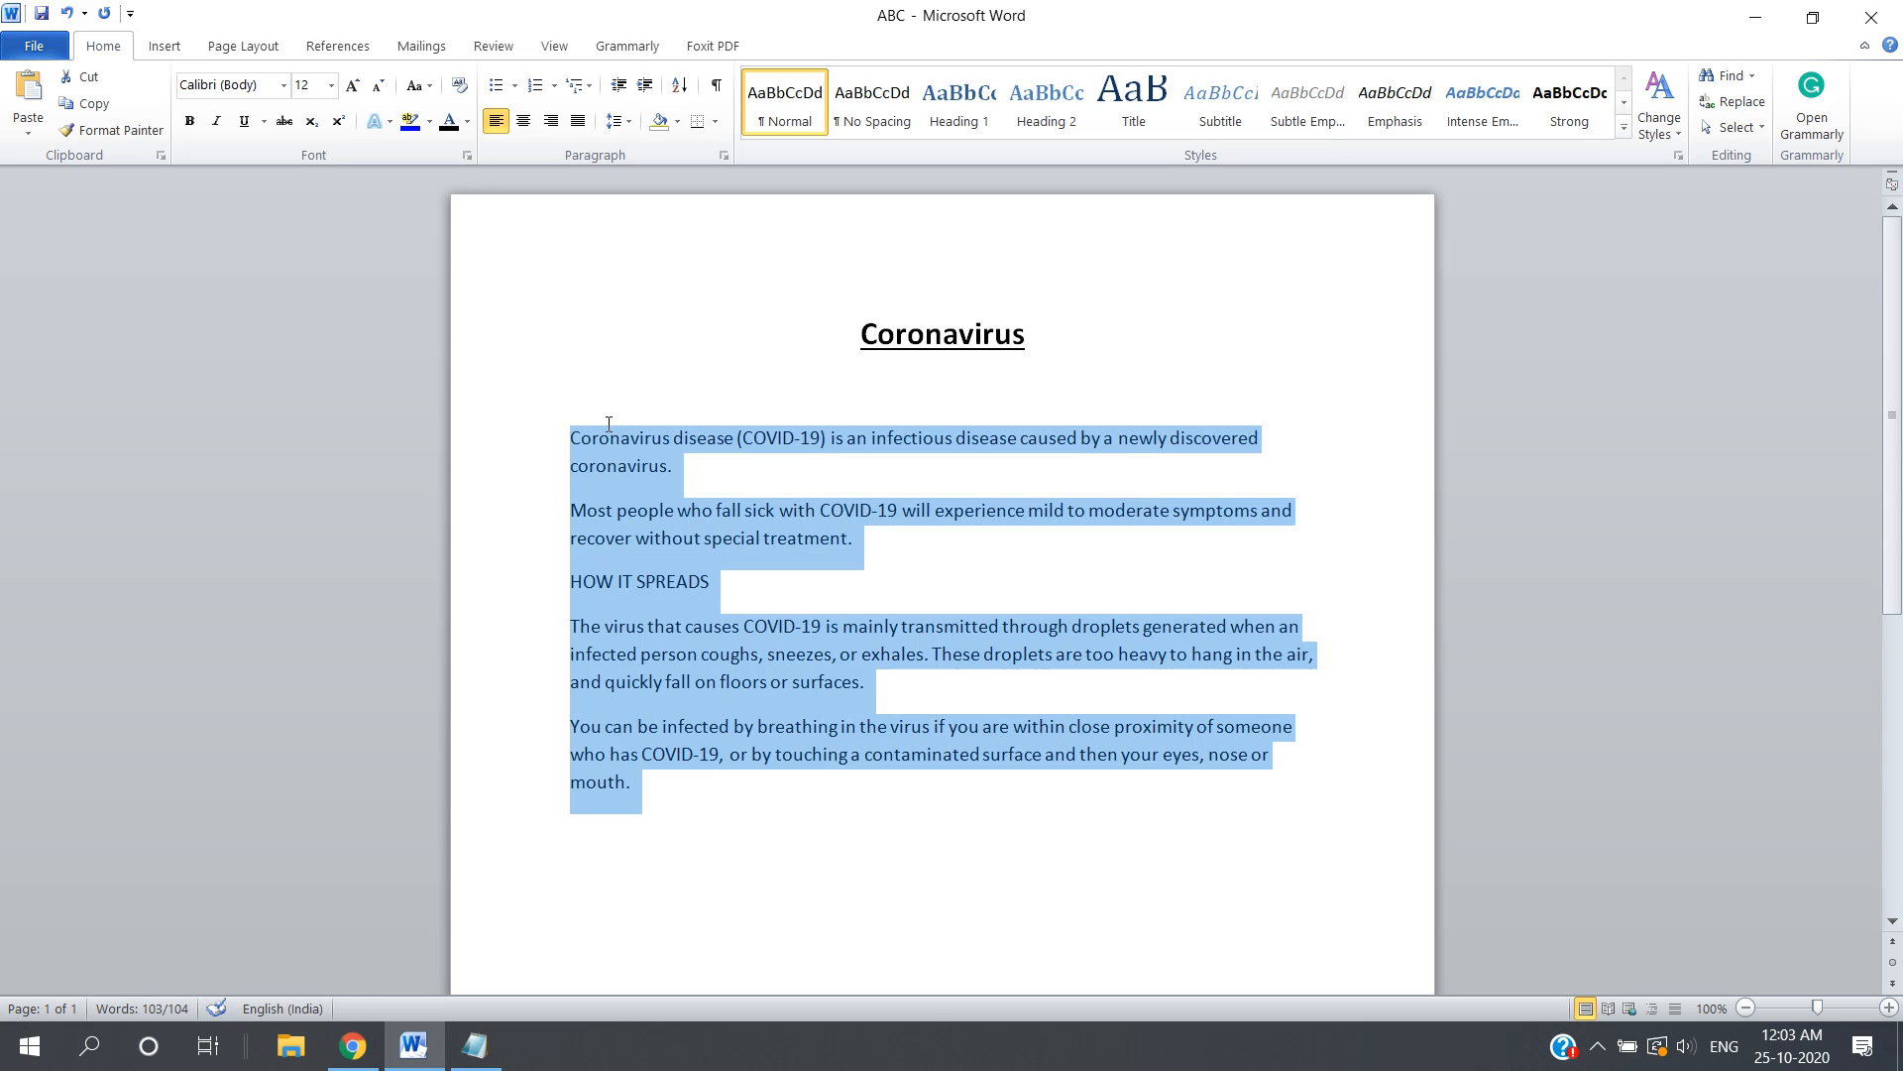
pyautogui.click(631, 123)
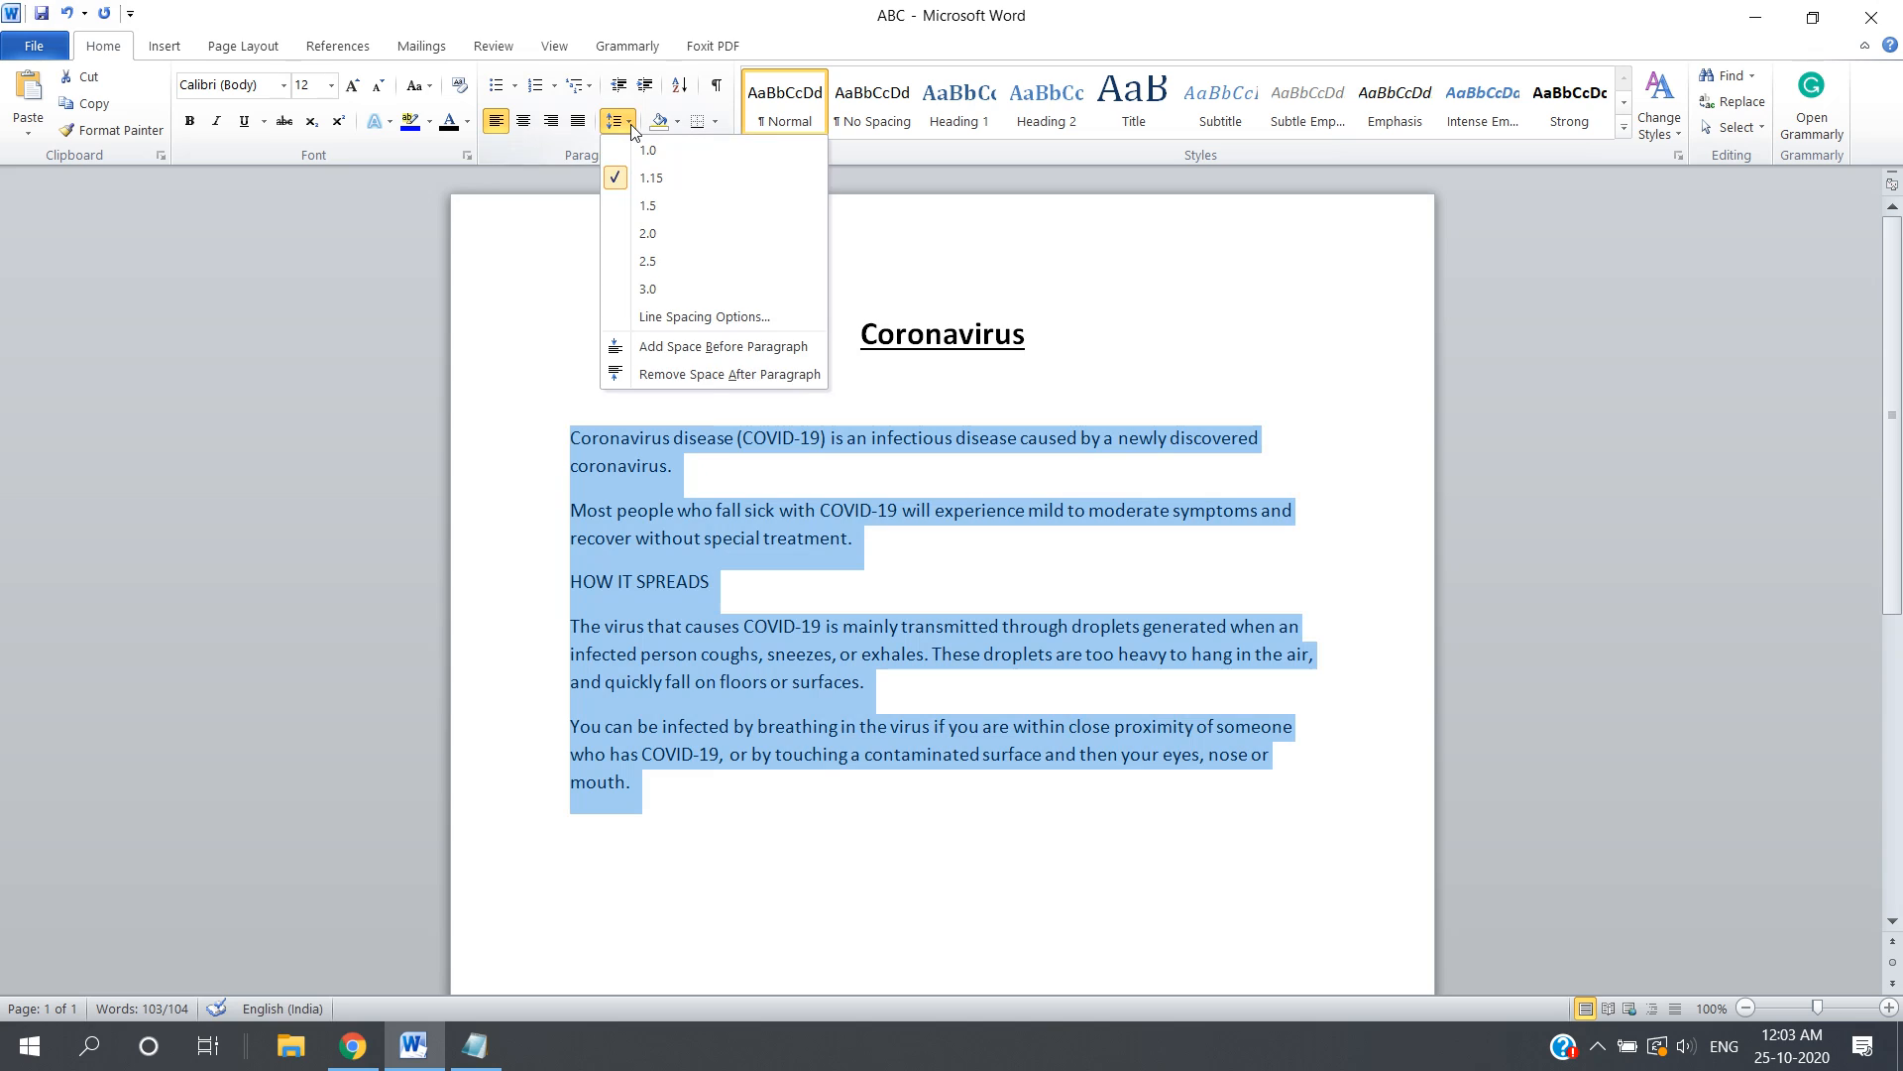
pyautogui.click(721, 377)
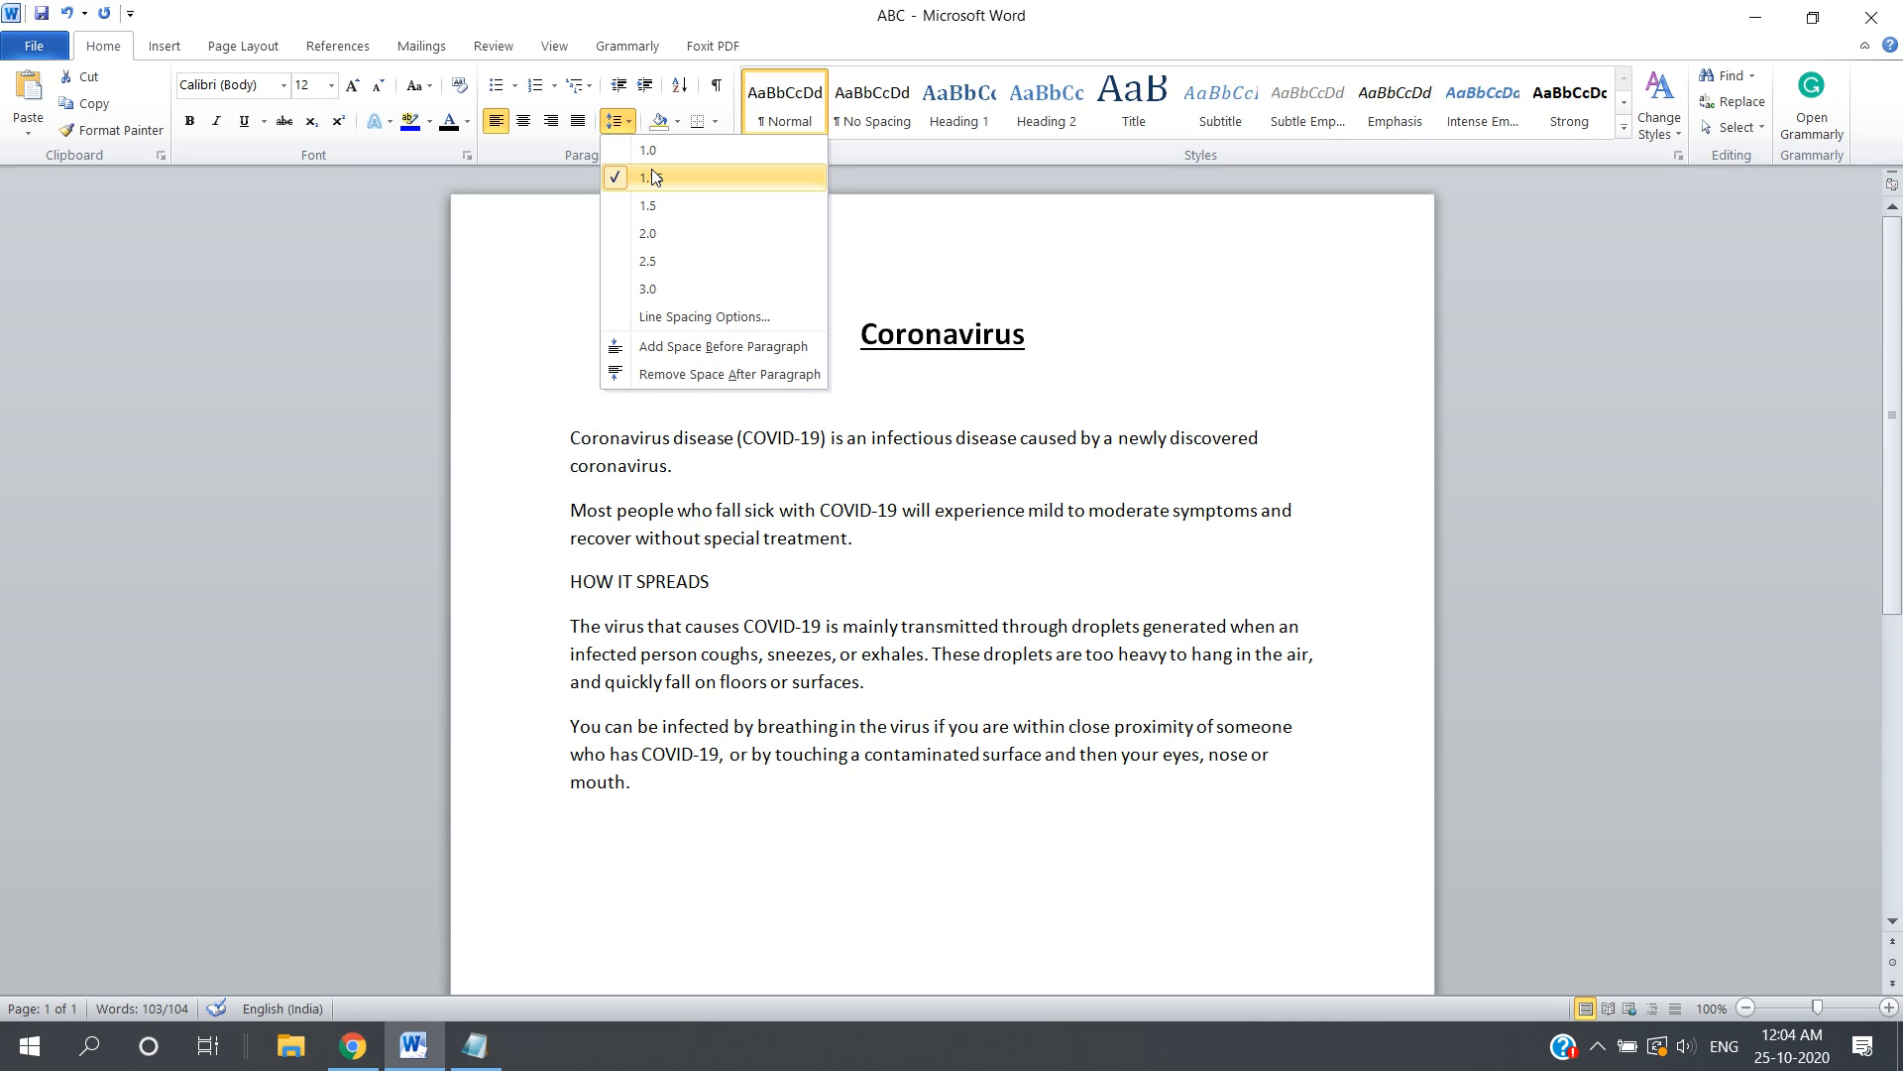
pyautogui.click(545, 467)
pyautogui.click(628, 465)
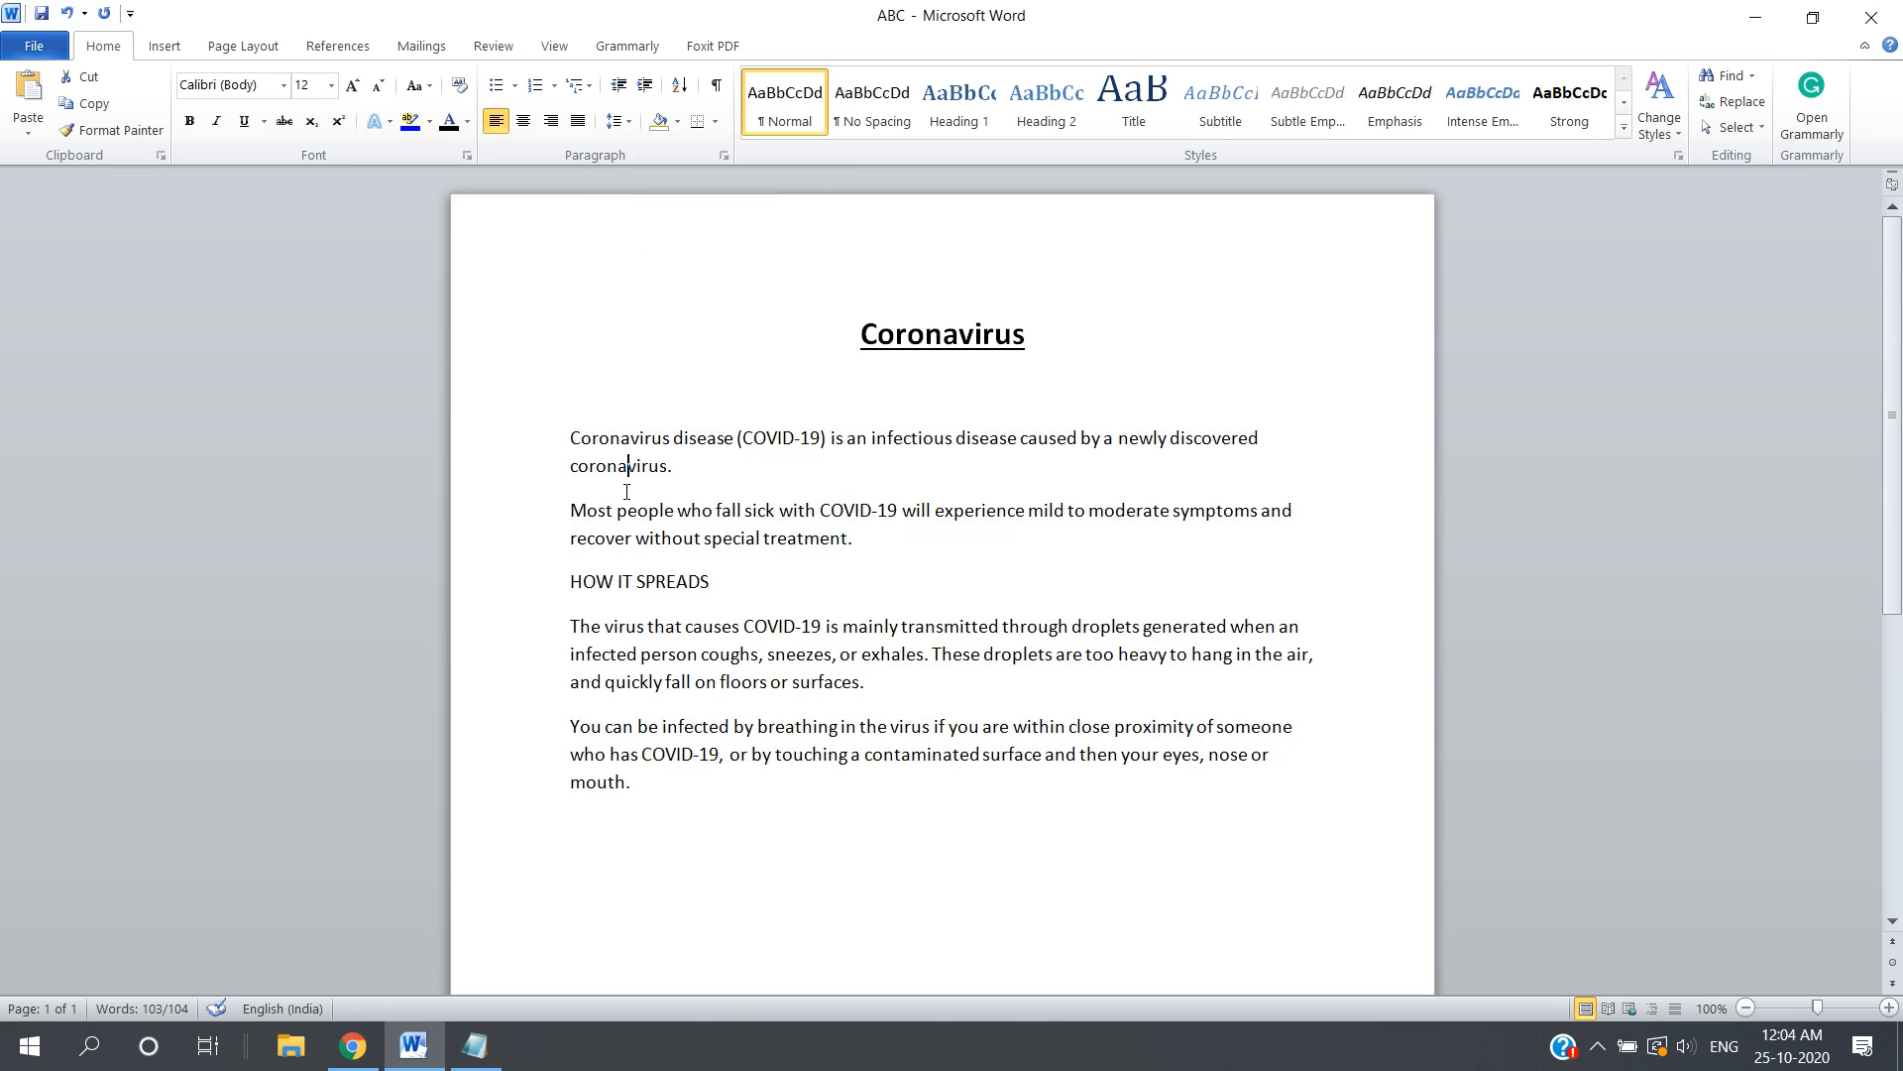
# Apply arrow bullets to all the body paragraphs and undo the bulleted list.
pyautogui.moveTo(574, 437); pyautogui.dragTo(680, 790)
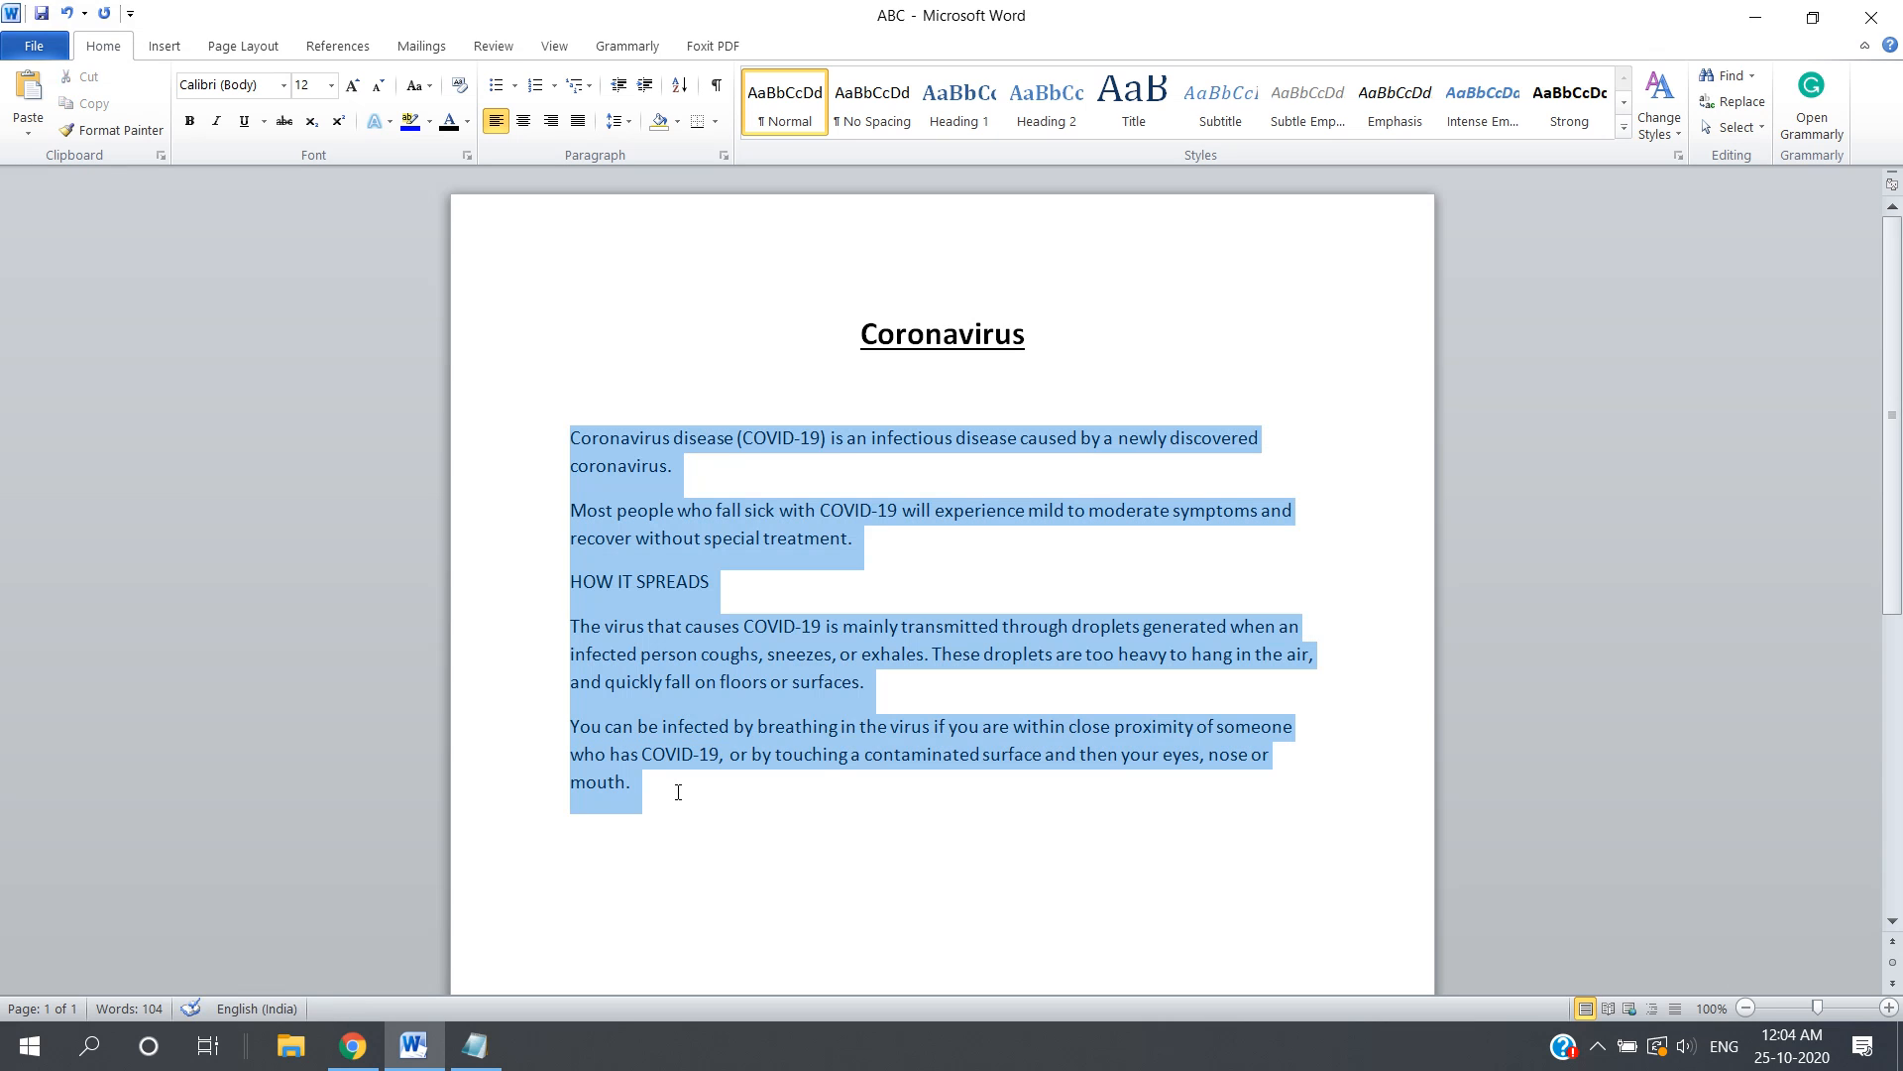
pyautogui.click(512, 90)
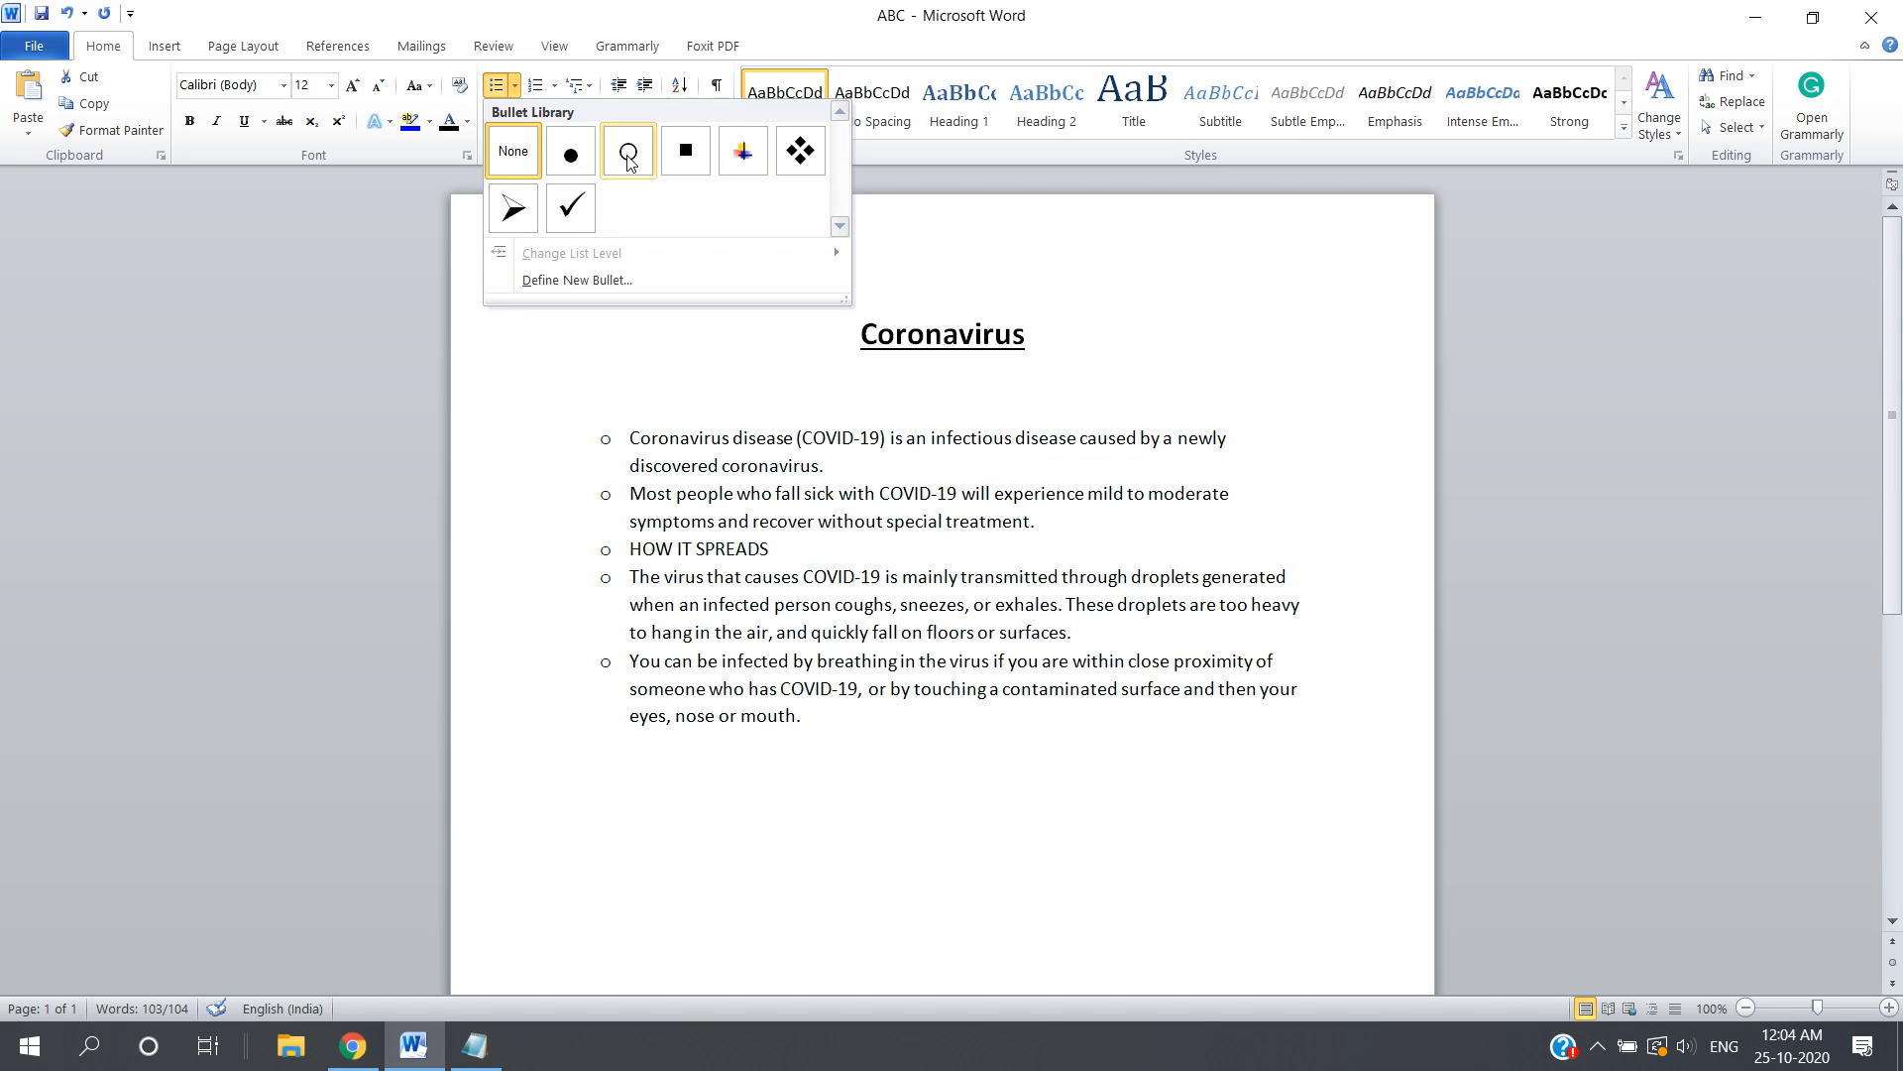
pyautogui.click(512, 209)
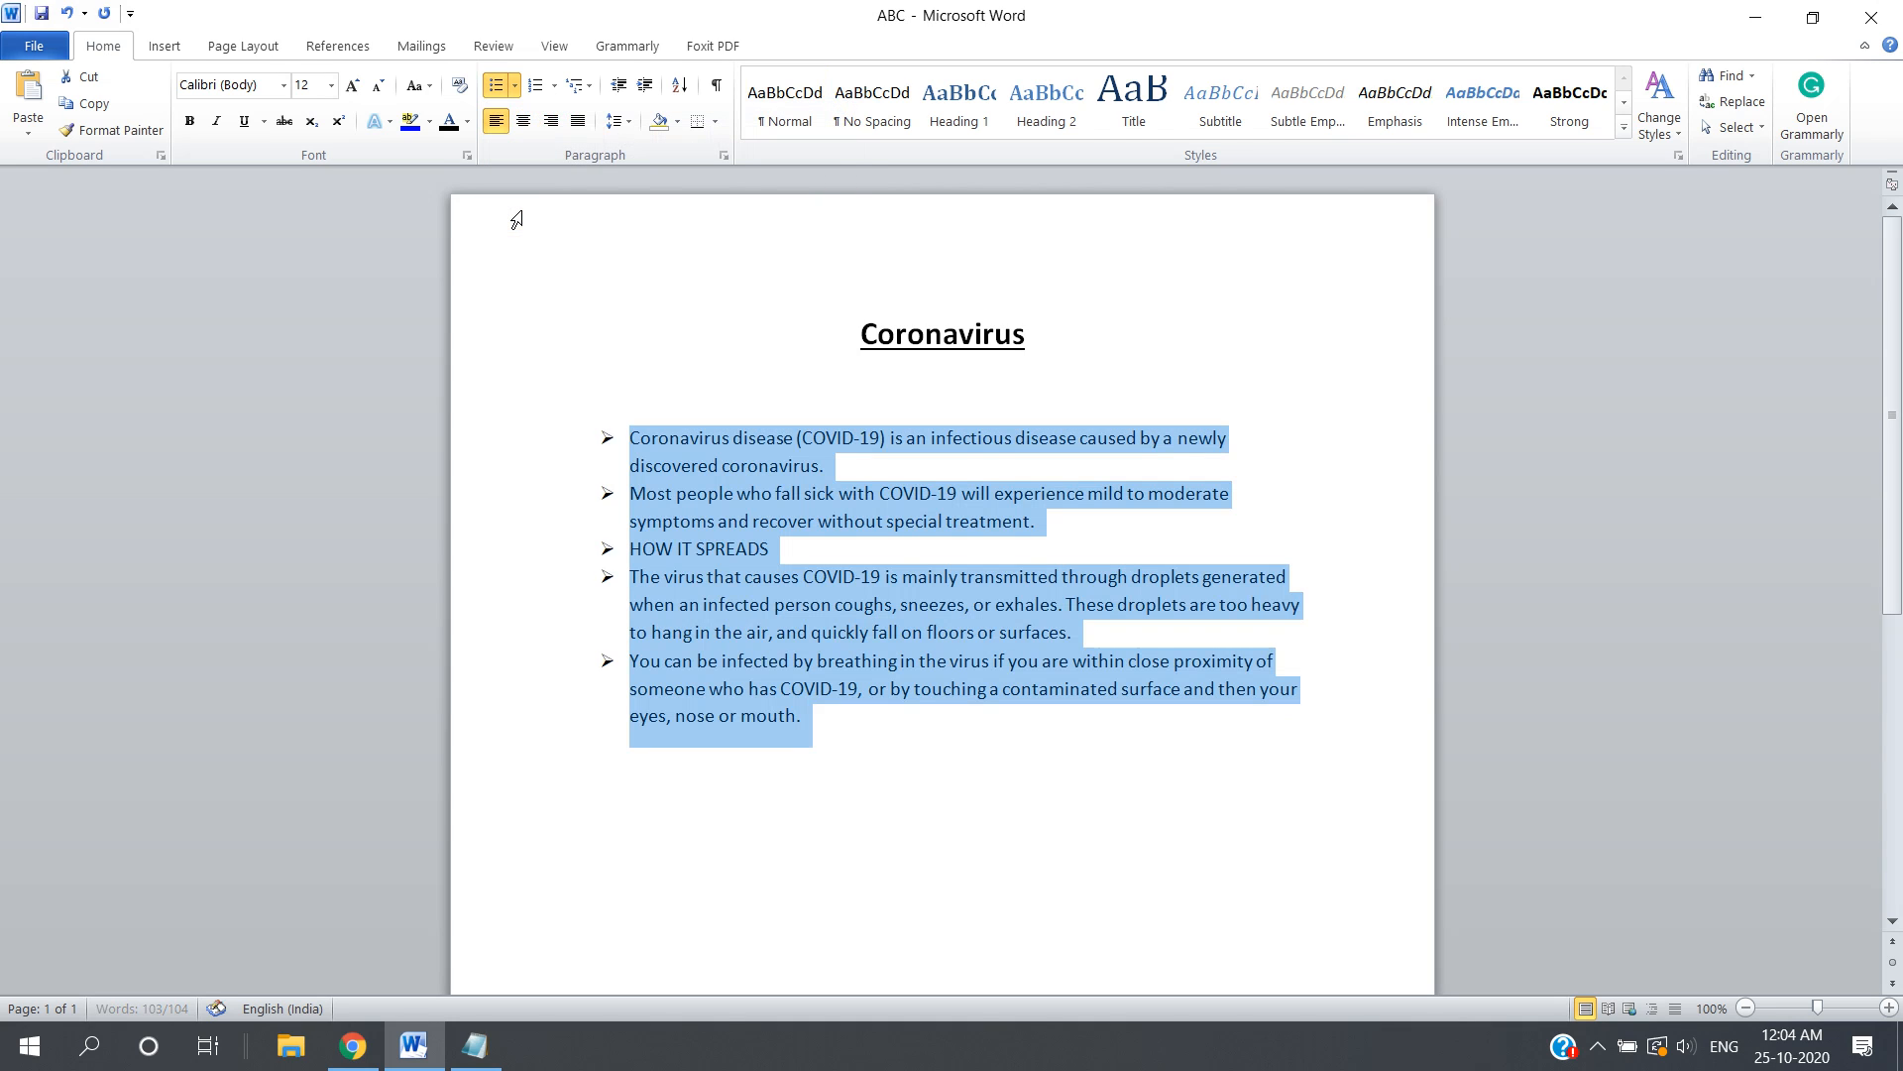
pyautogui.hotkey('ctrl', 'z')
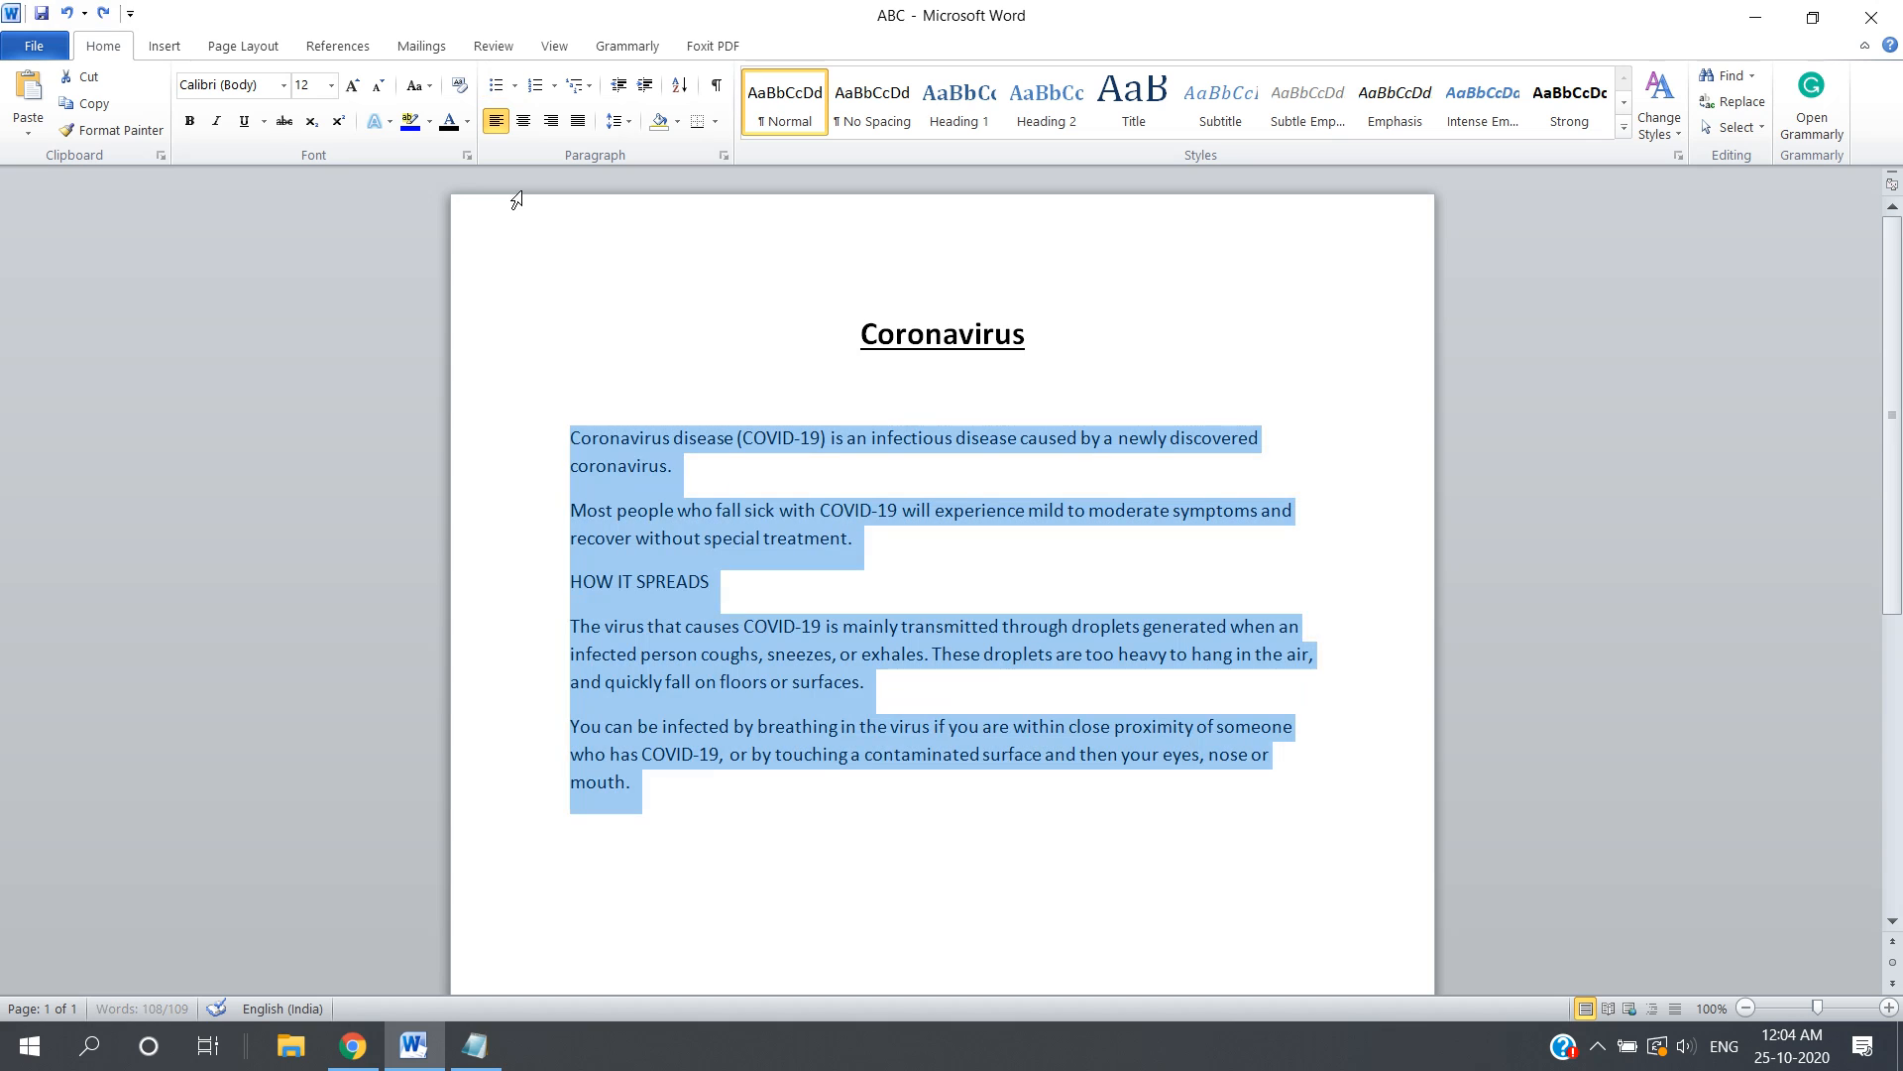
# Preview numbering formats on the body paragraphs and apply the multilevel list "I. Heading 1, A. Heading 2, 1. Heading 3" to them.
pyautogui.click(554, 86)
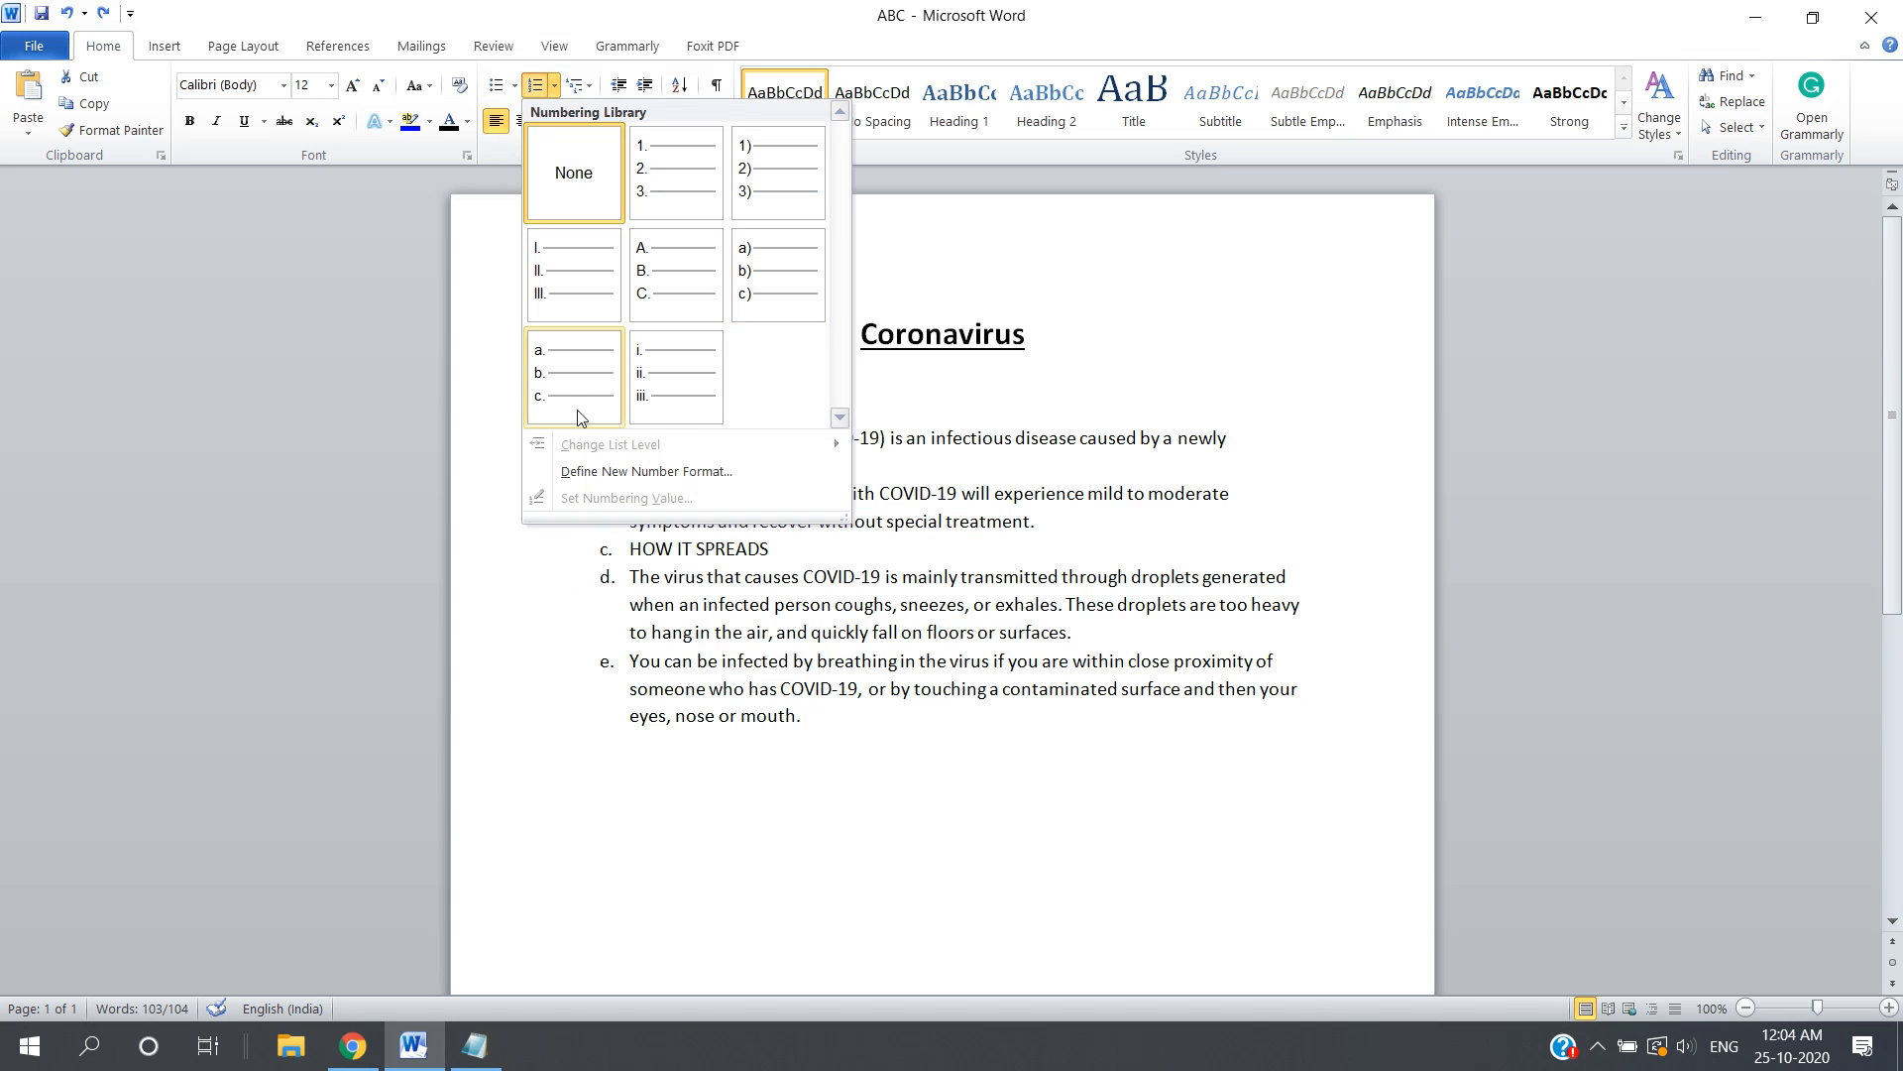
pyautogui.click(591, 86)
pyautogui.moveTo(614, 198)
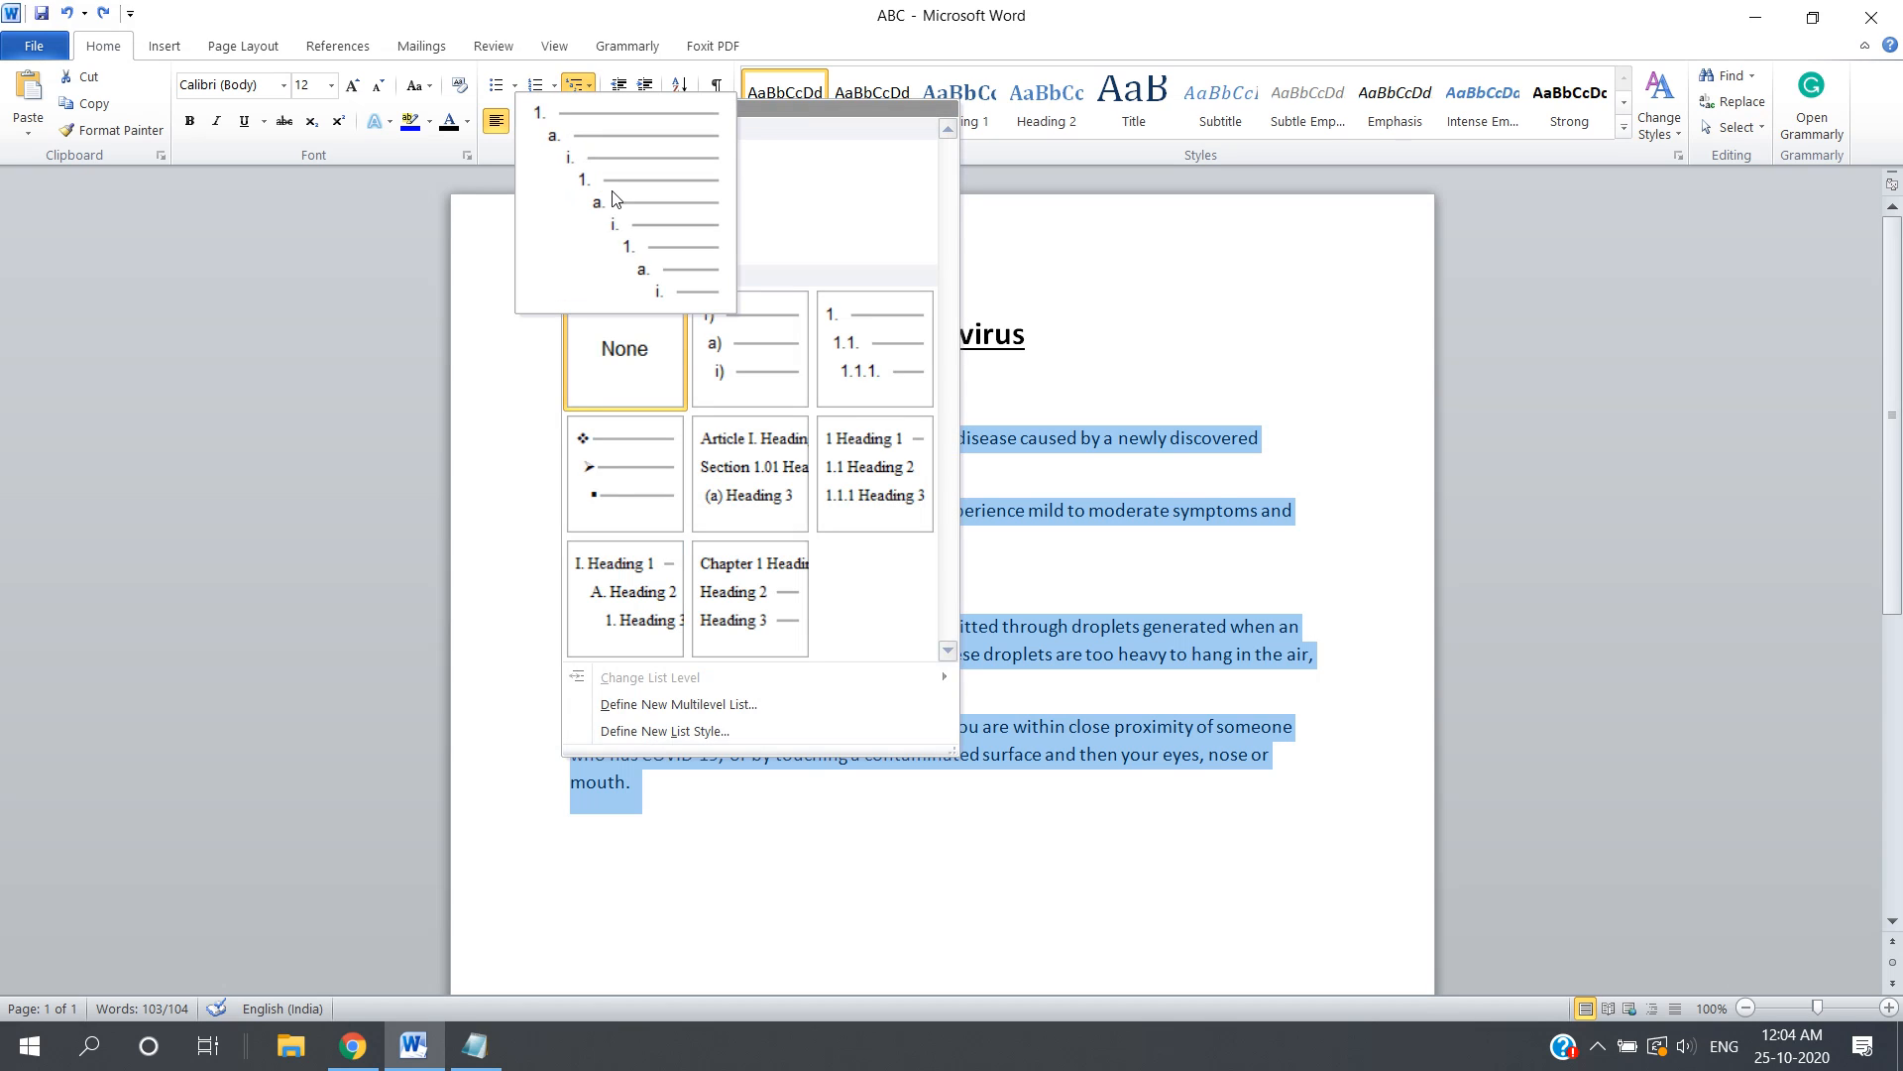
pyautogui.moveTo(726, 327)
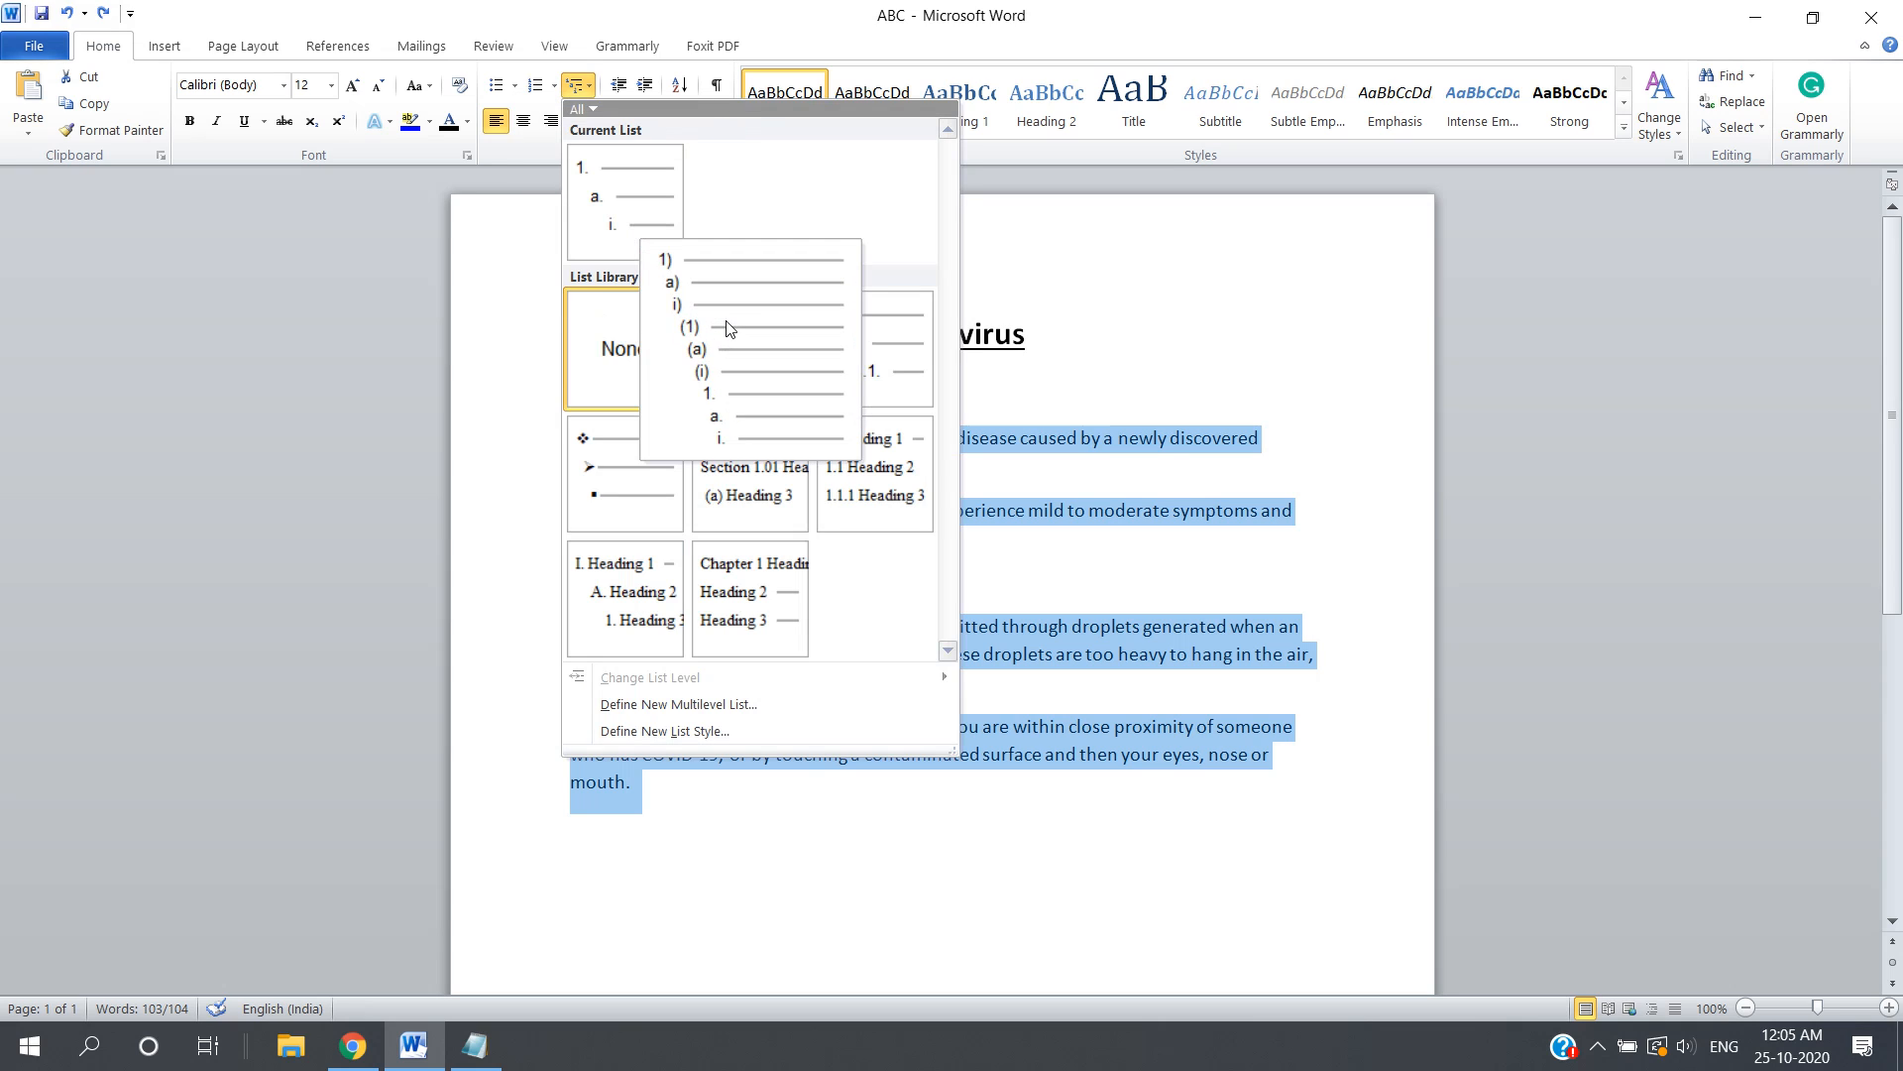
pyautogui.click(673, 630)
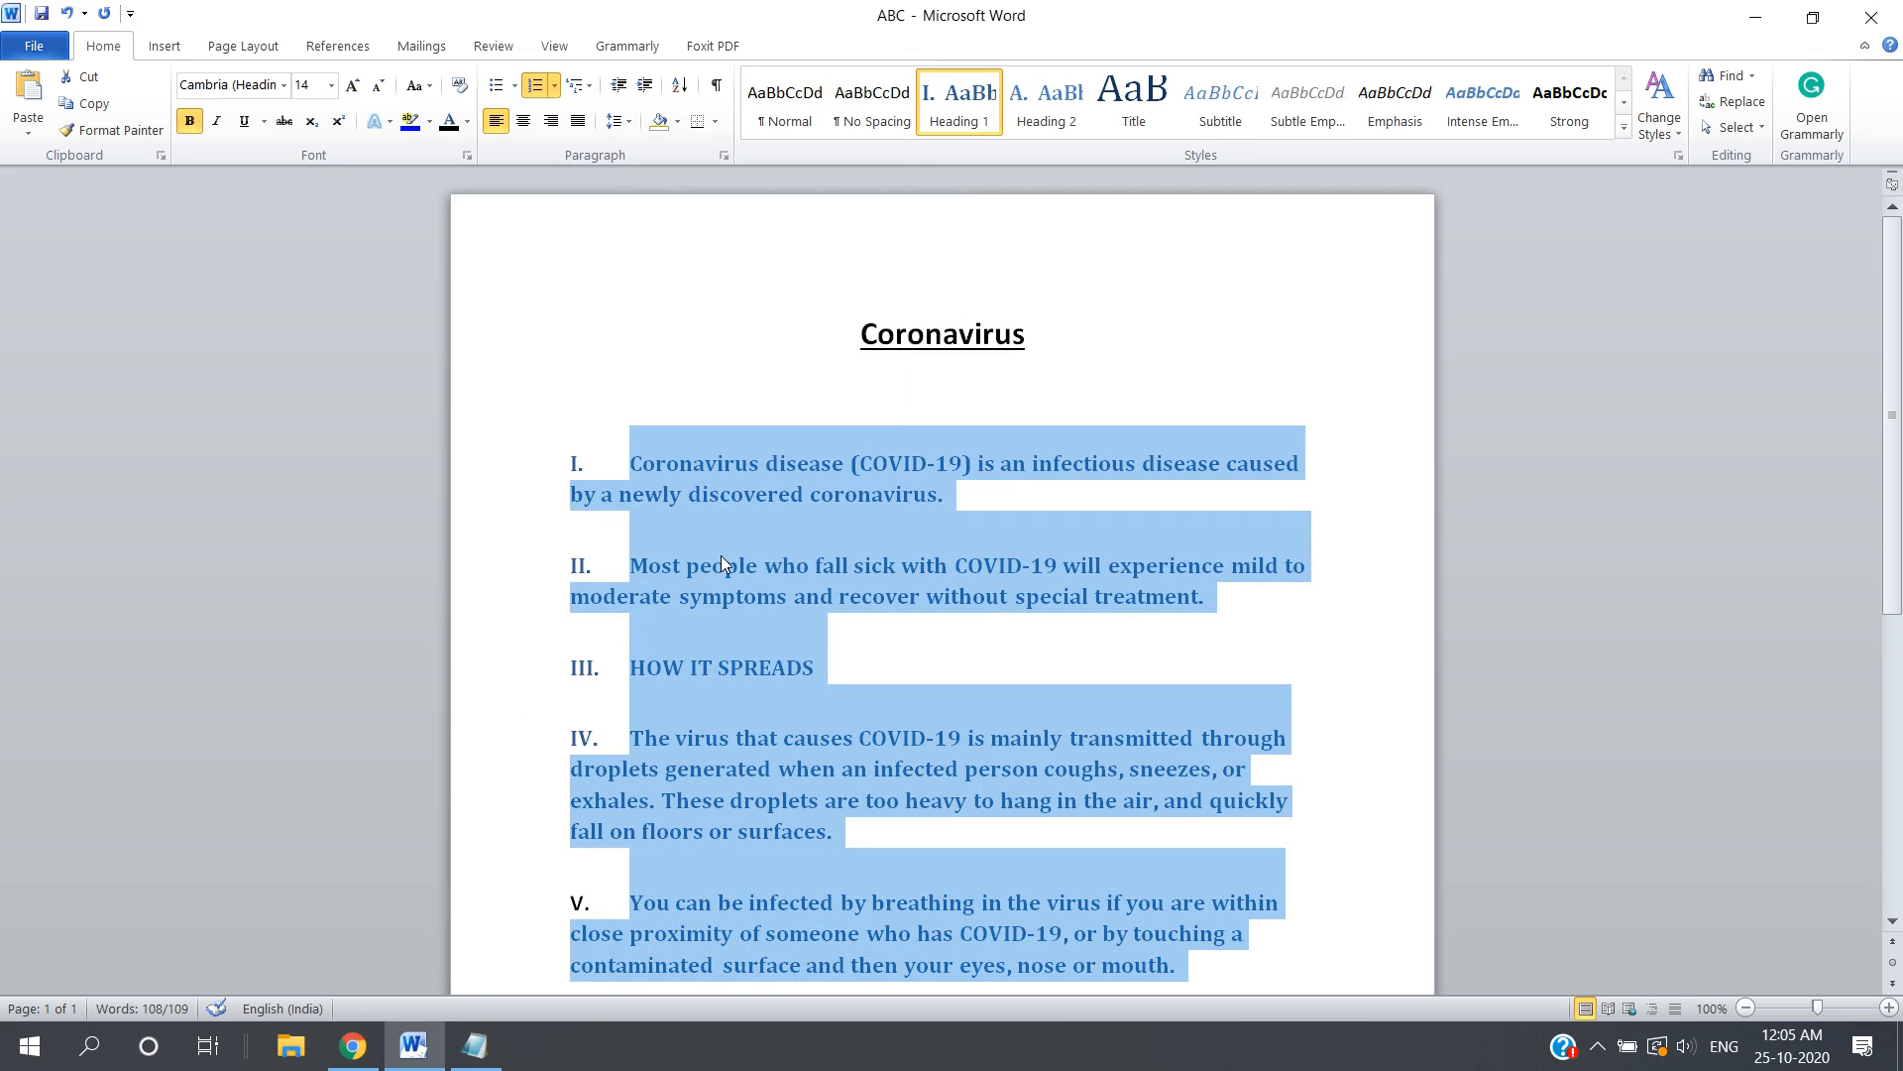
# Undo the multilevel list on the body paragraphs and browse the other multilevel list formats without applying one.
pyautogui.hotkey('ctrl', 'z')
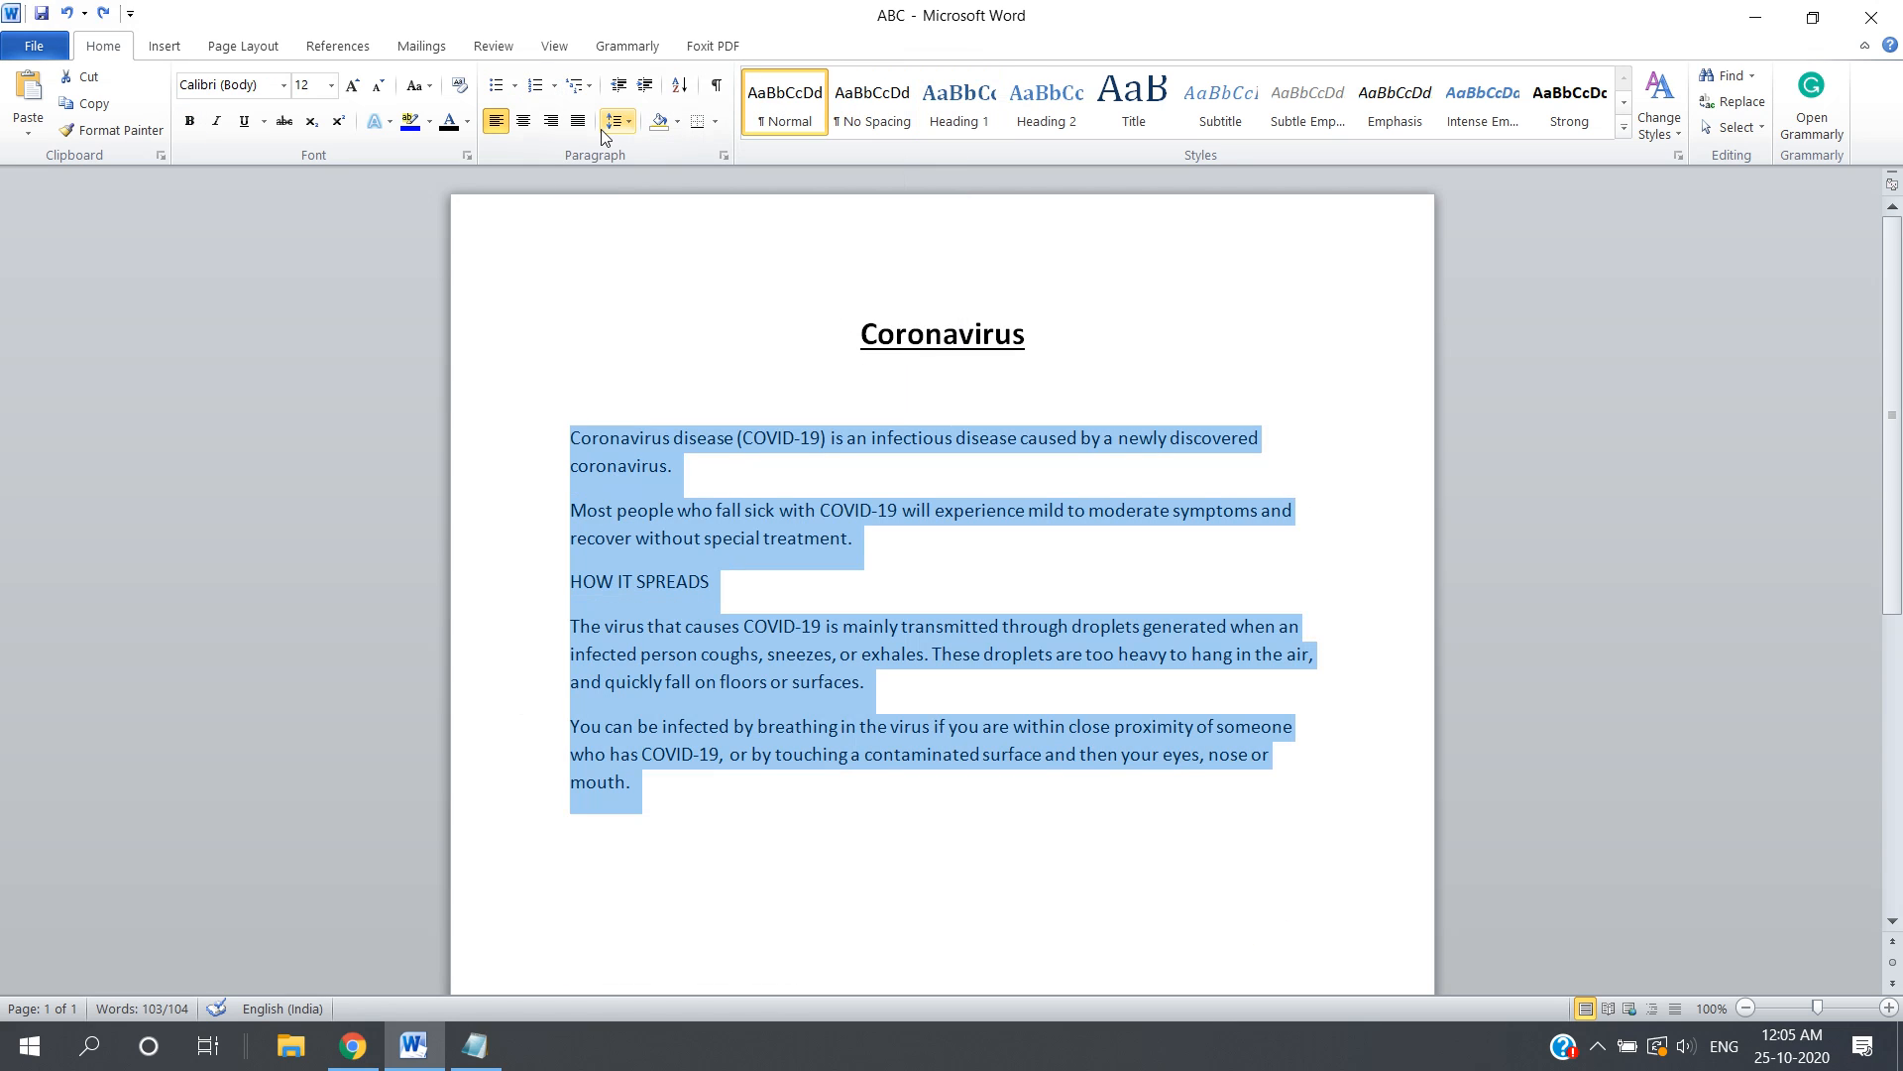
pyautogui.click(592, 87)
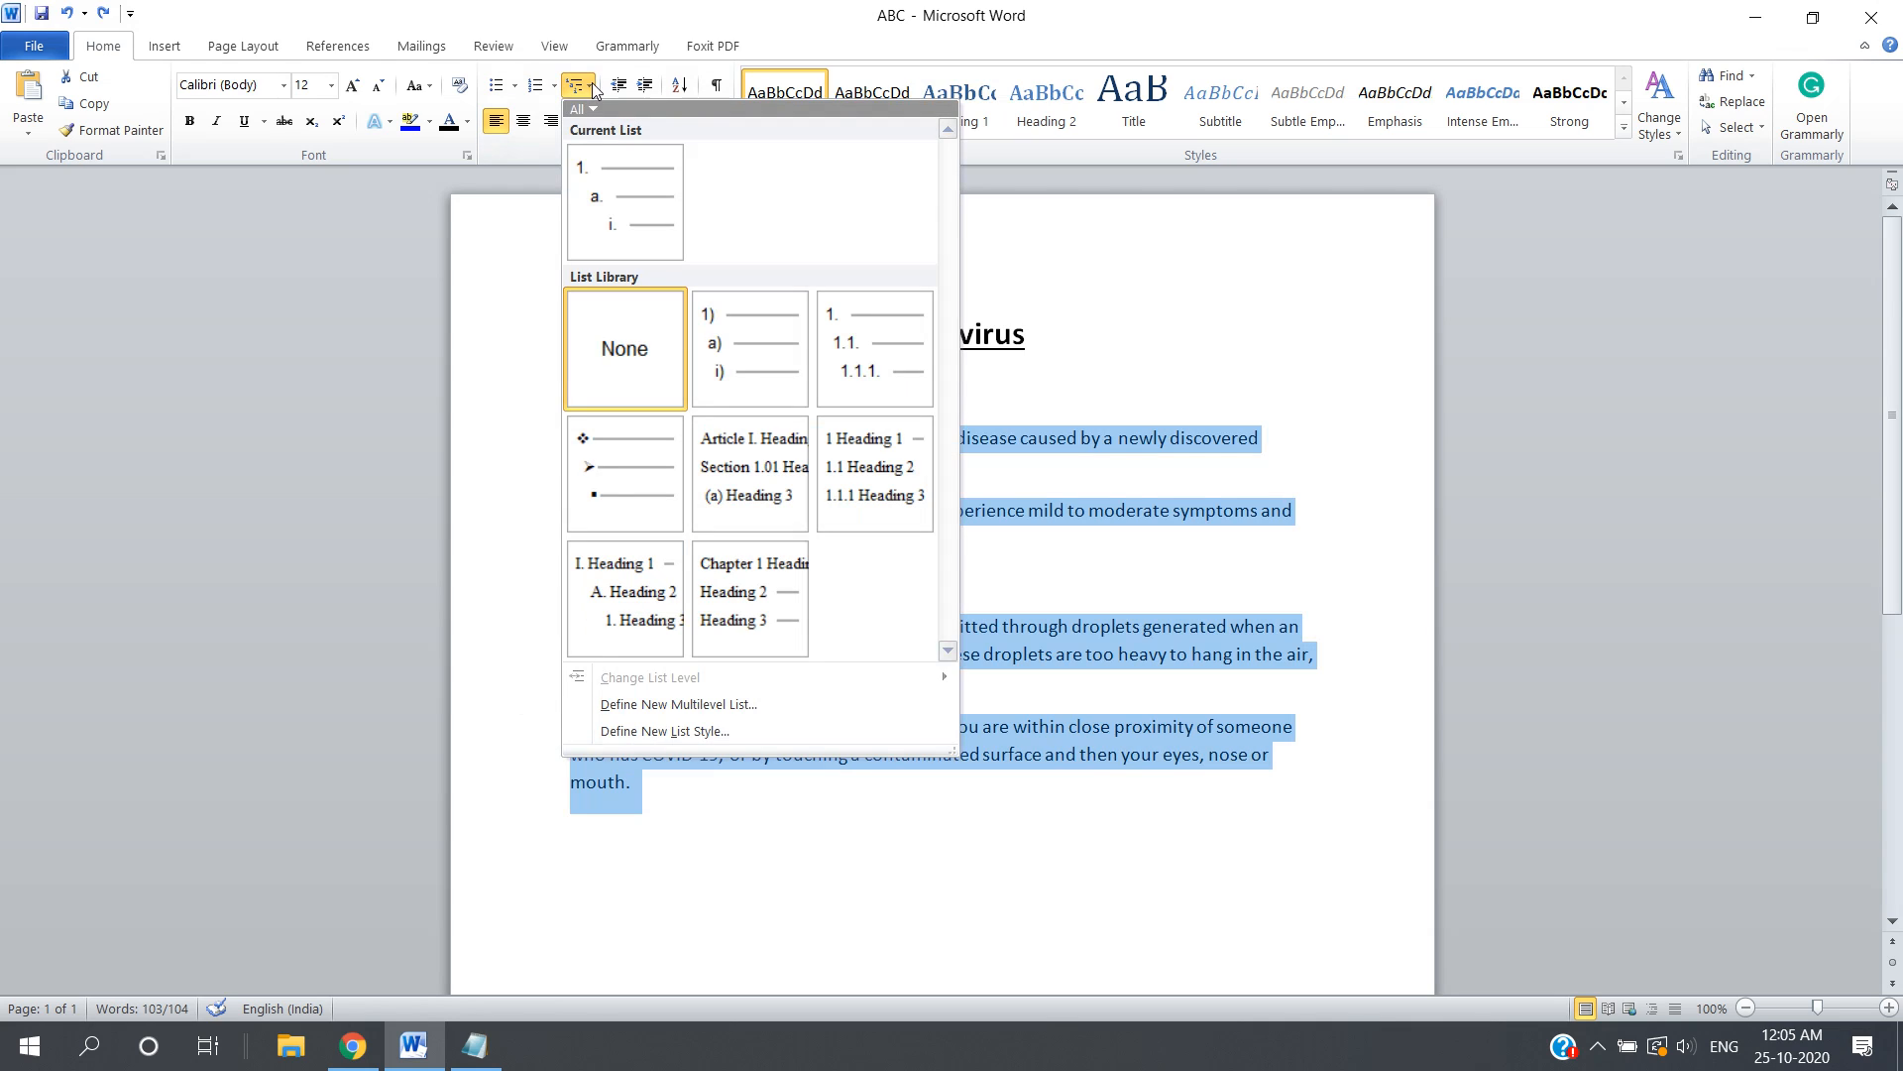
pyautogui.moveTo(659, 168)
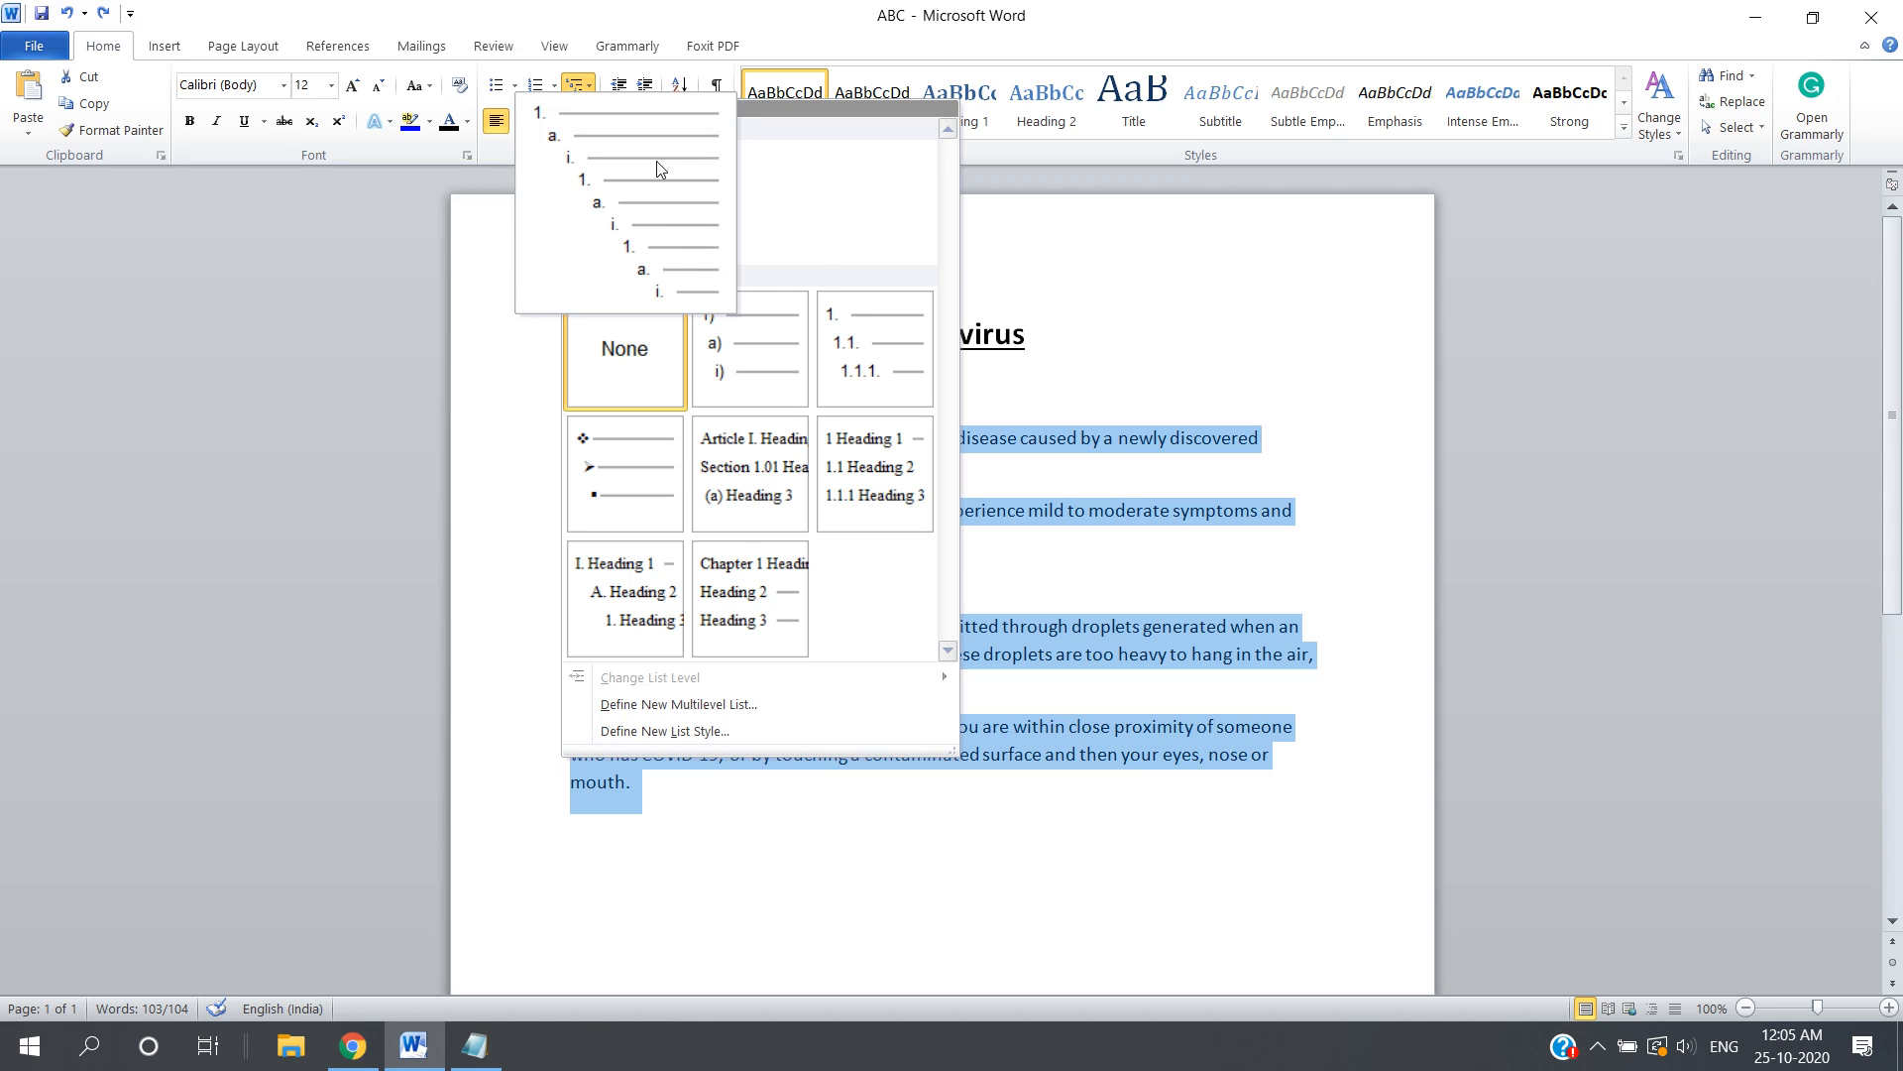
pyautogui.moveTo(801, 475)
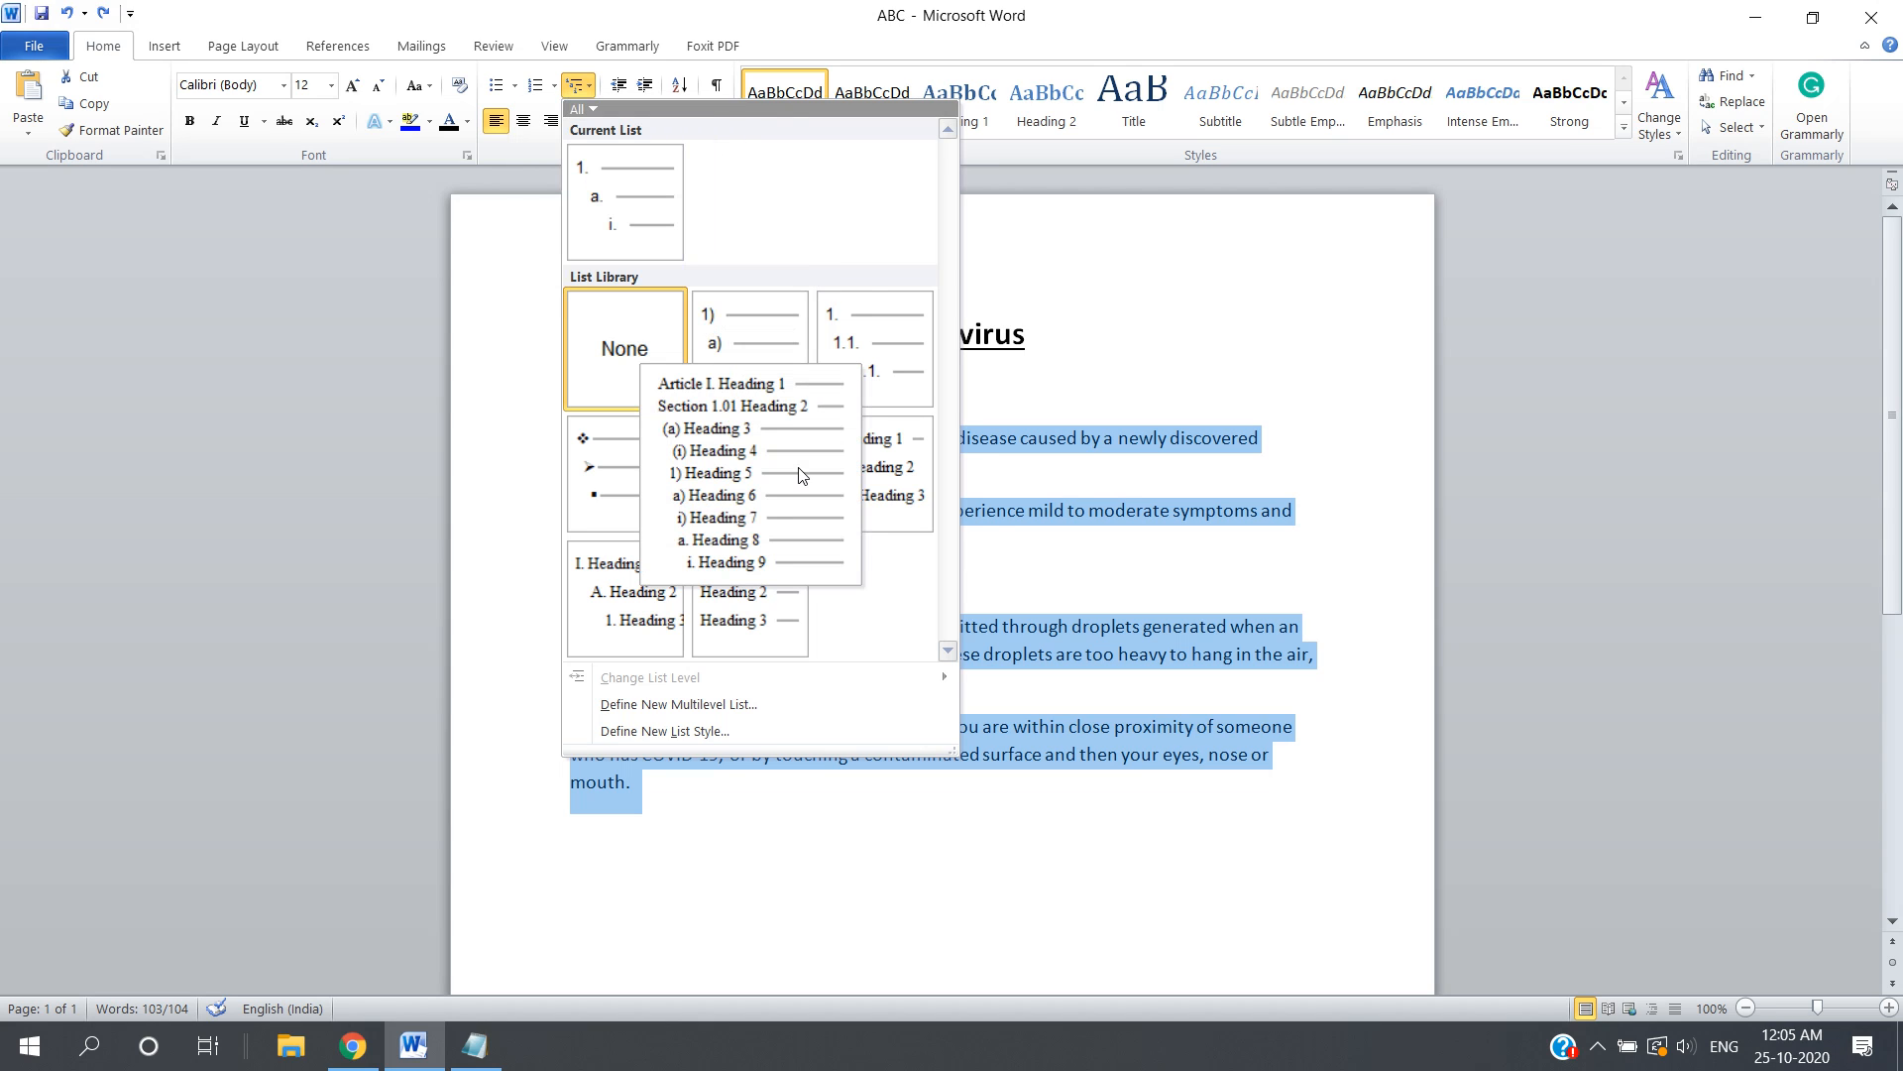
pyautogui.press('Escape')
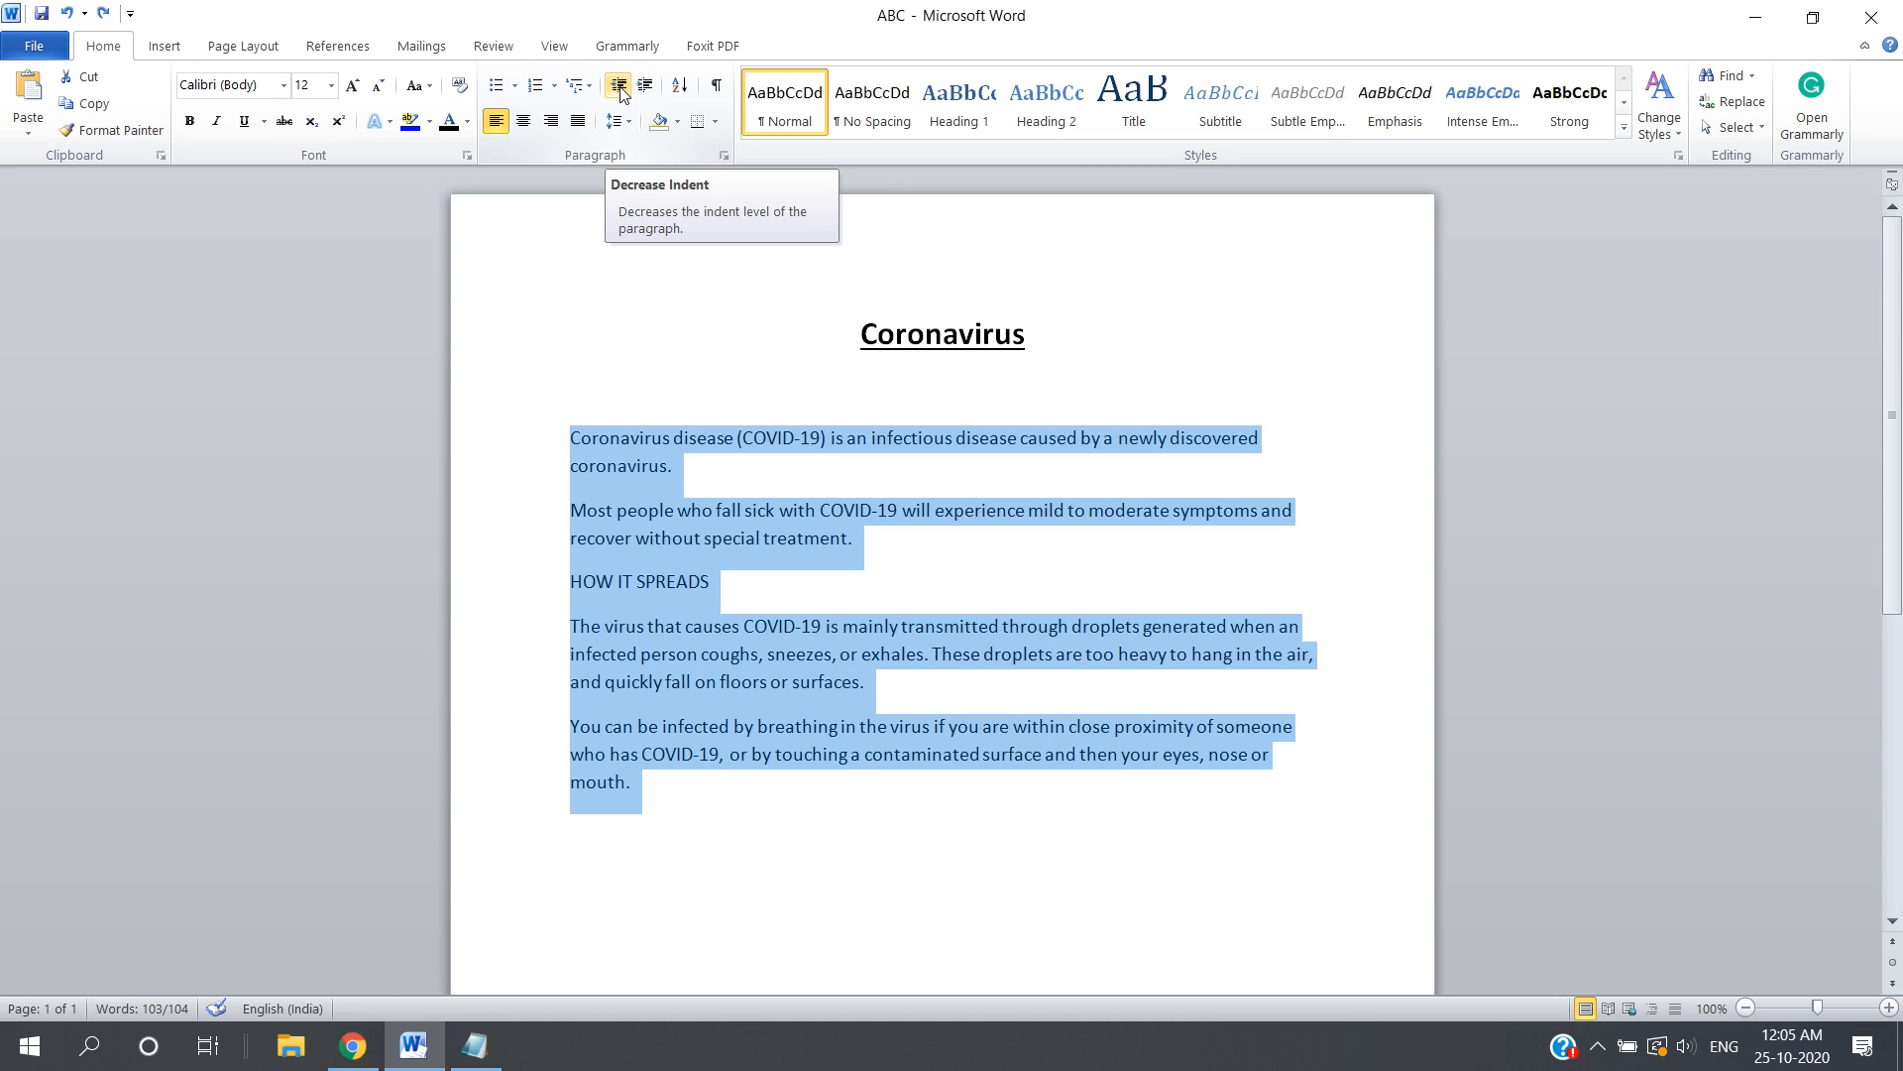
# Try increasing the indent of all the body paragraphs by one level and decrease it again.
pyautogui.click(619, 92)
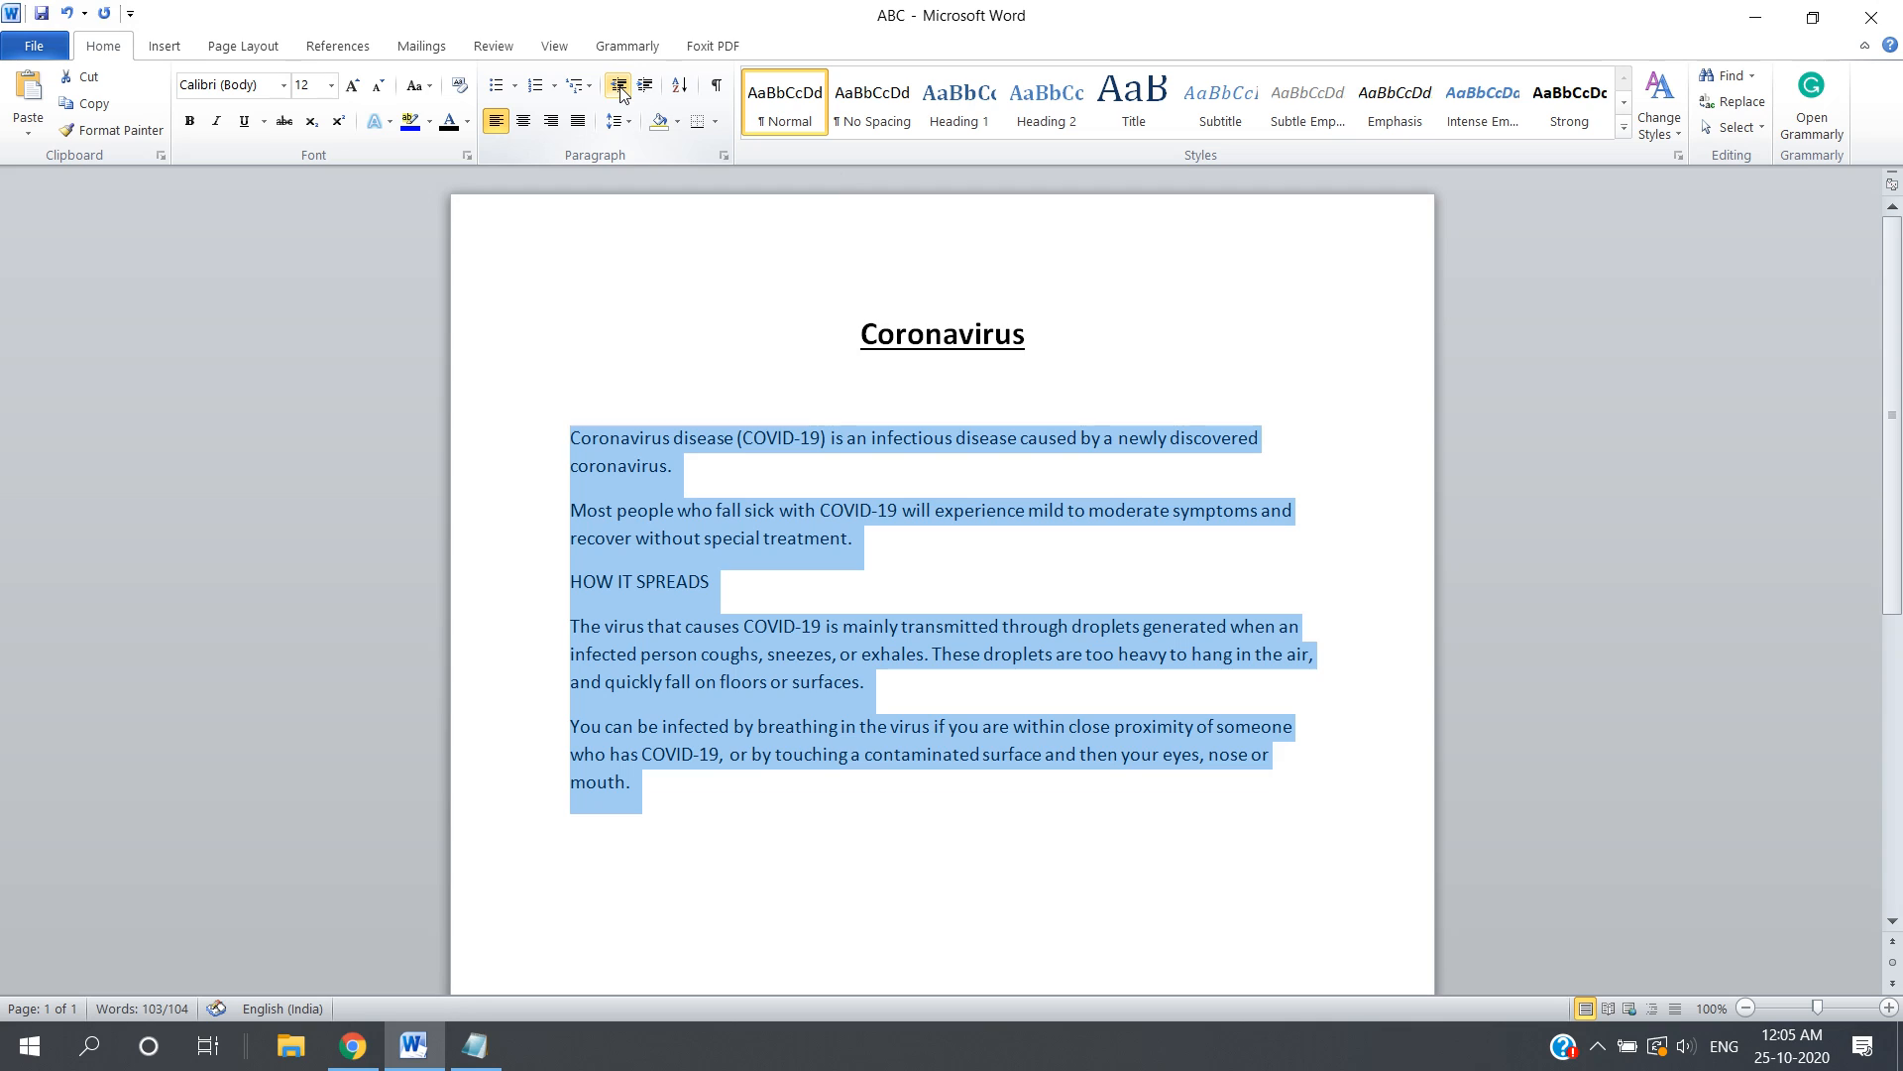
pyautogui.click(645, 90)
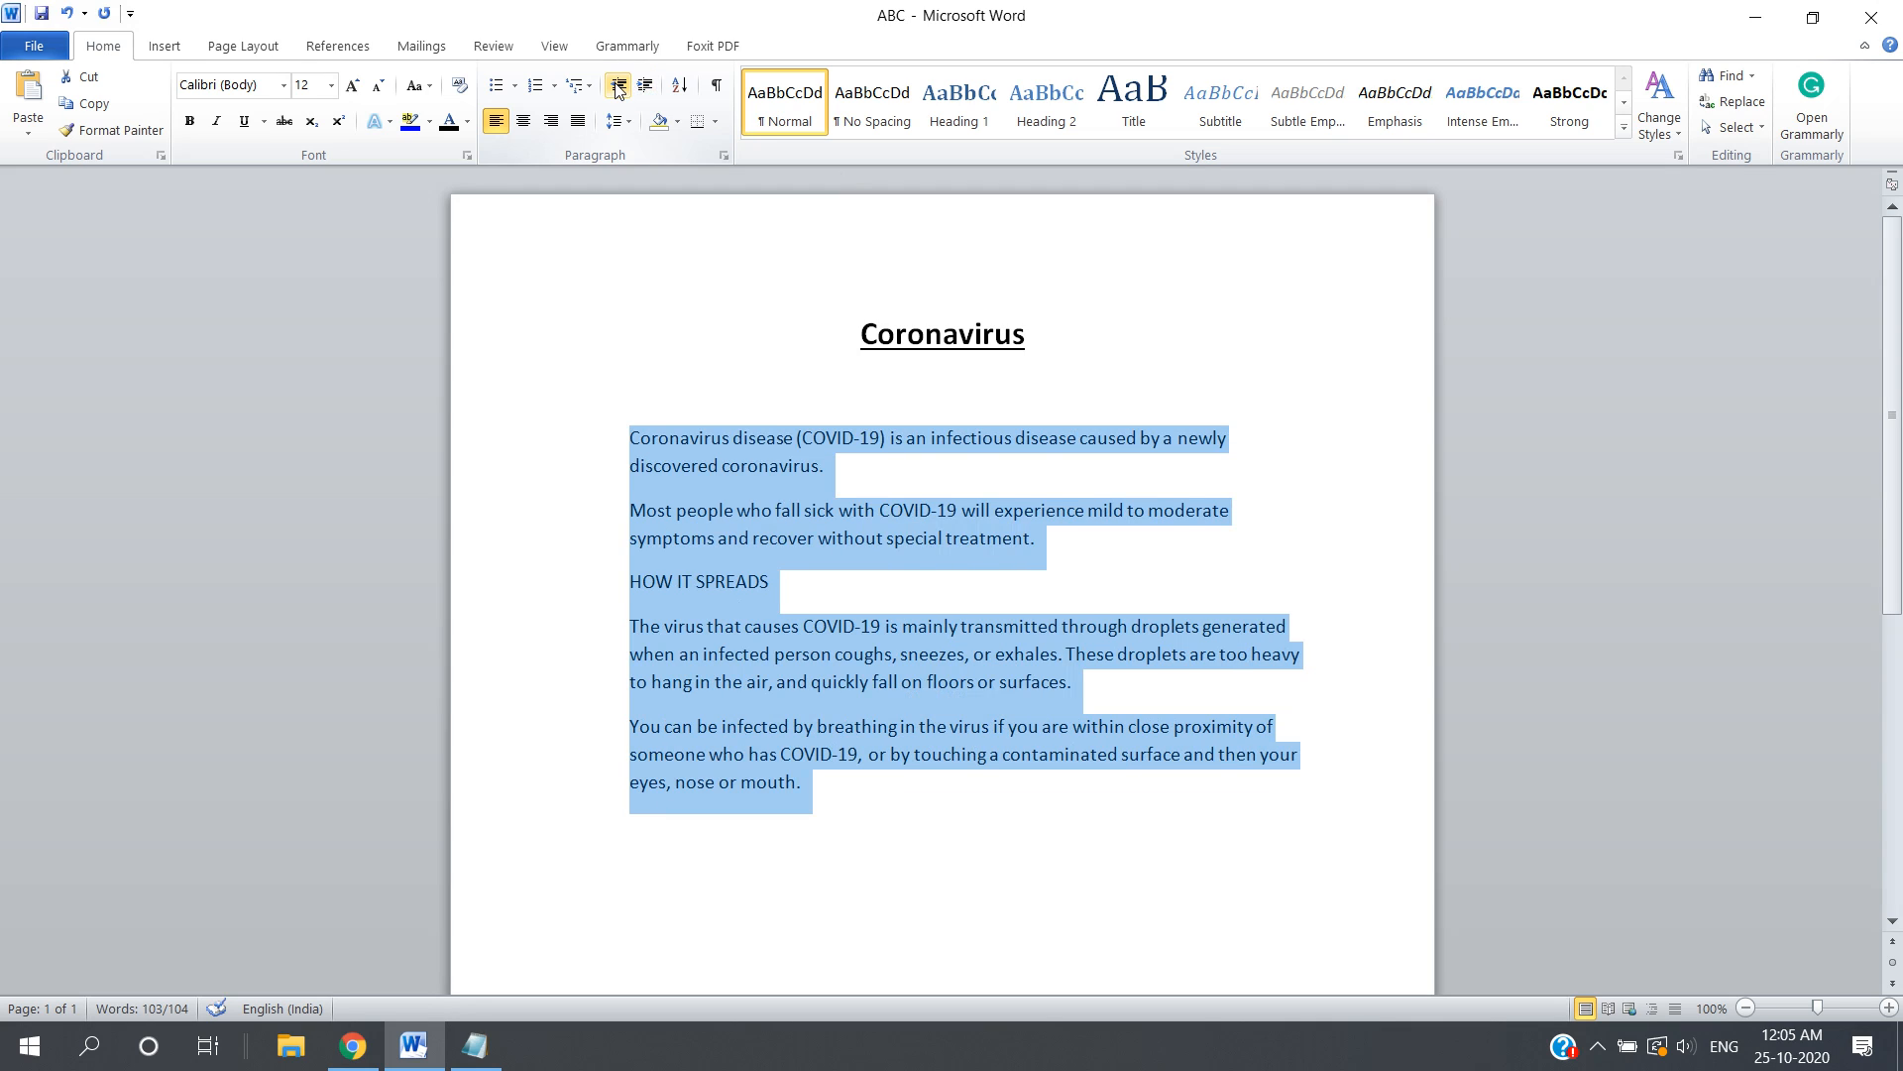
pyautogui.click(618, 87)
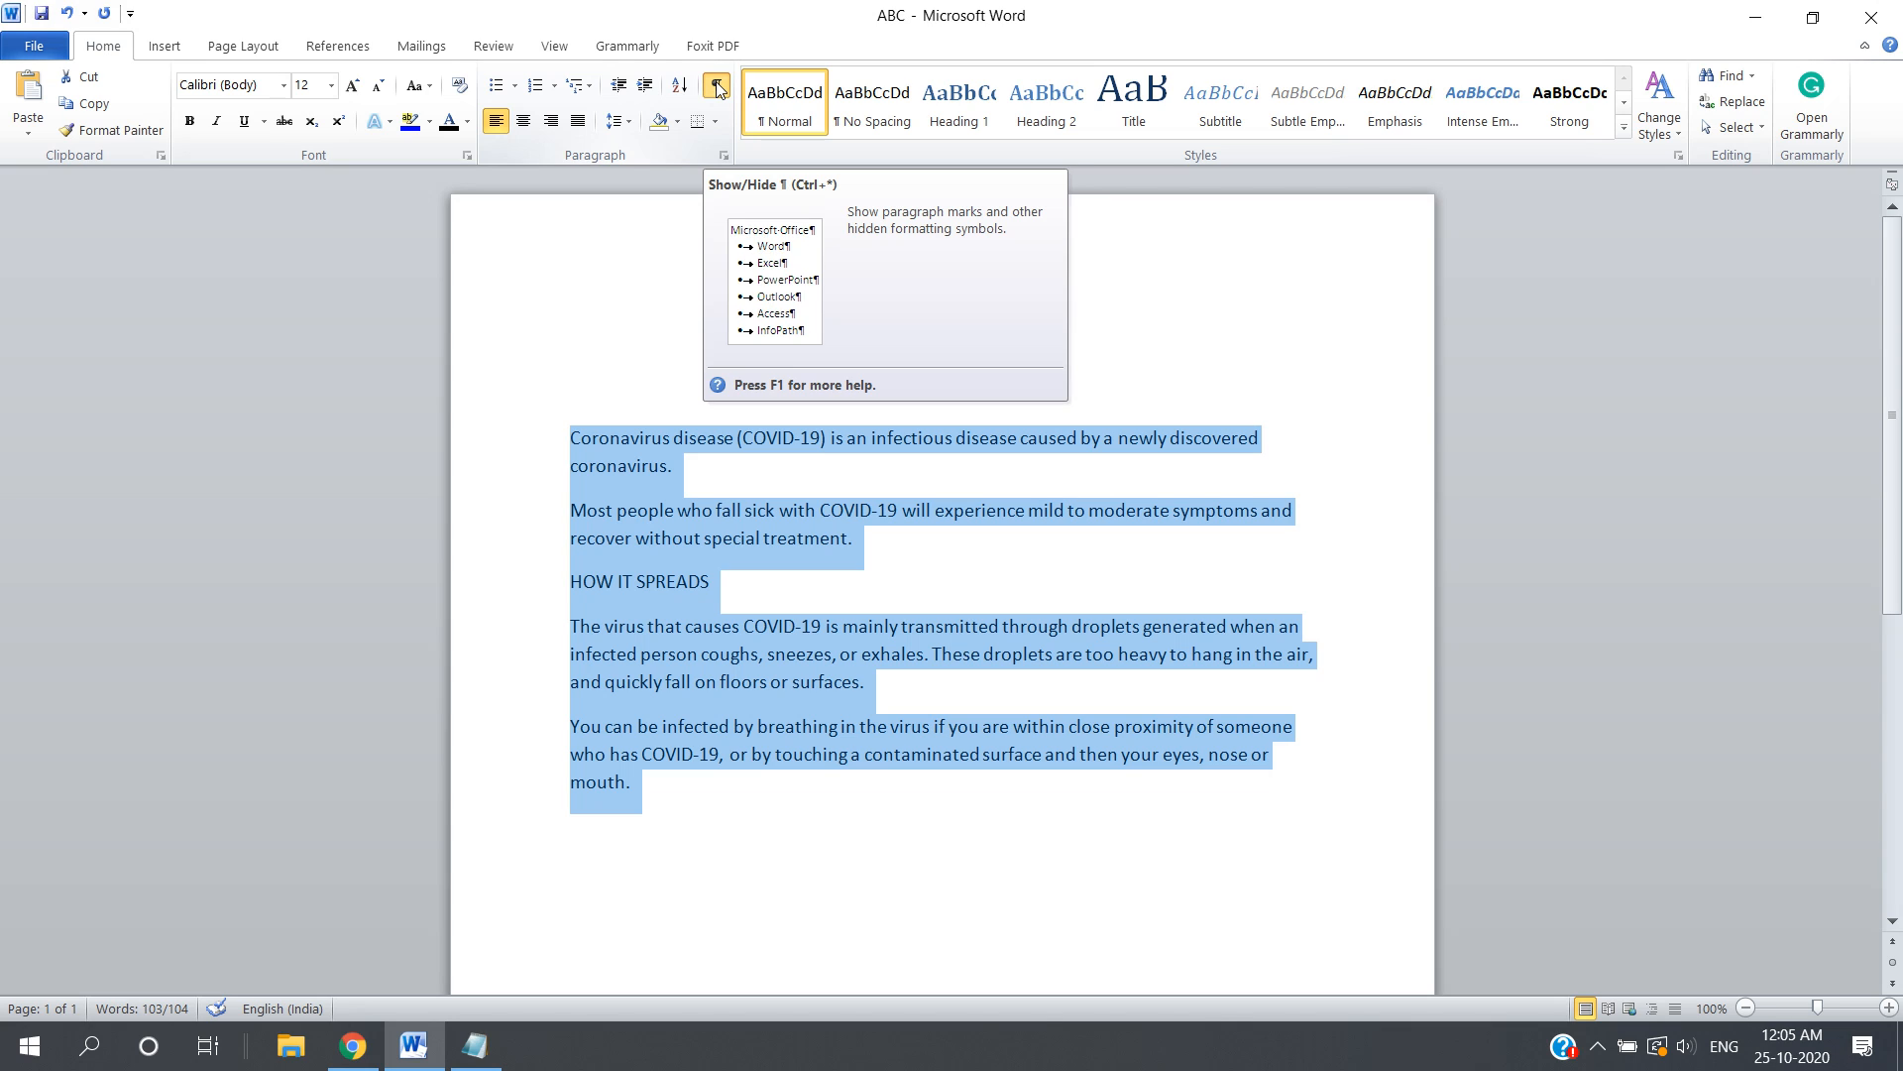
# Show the paragraph marks and hidden formatting symbols, and check the page in print preview.
pyautogui.click(717, 88)
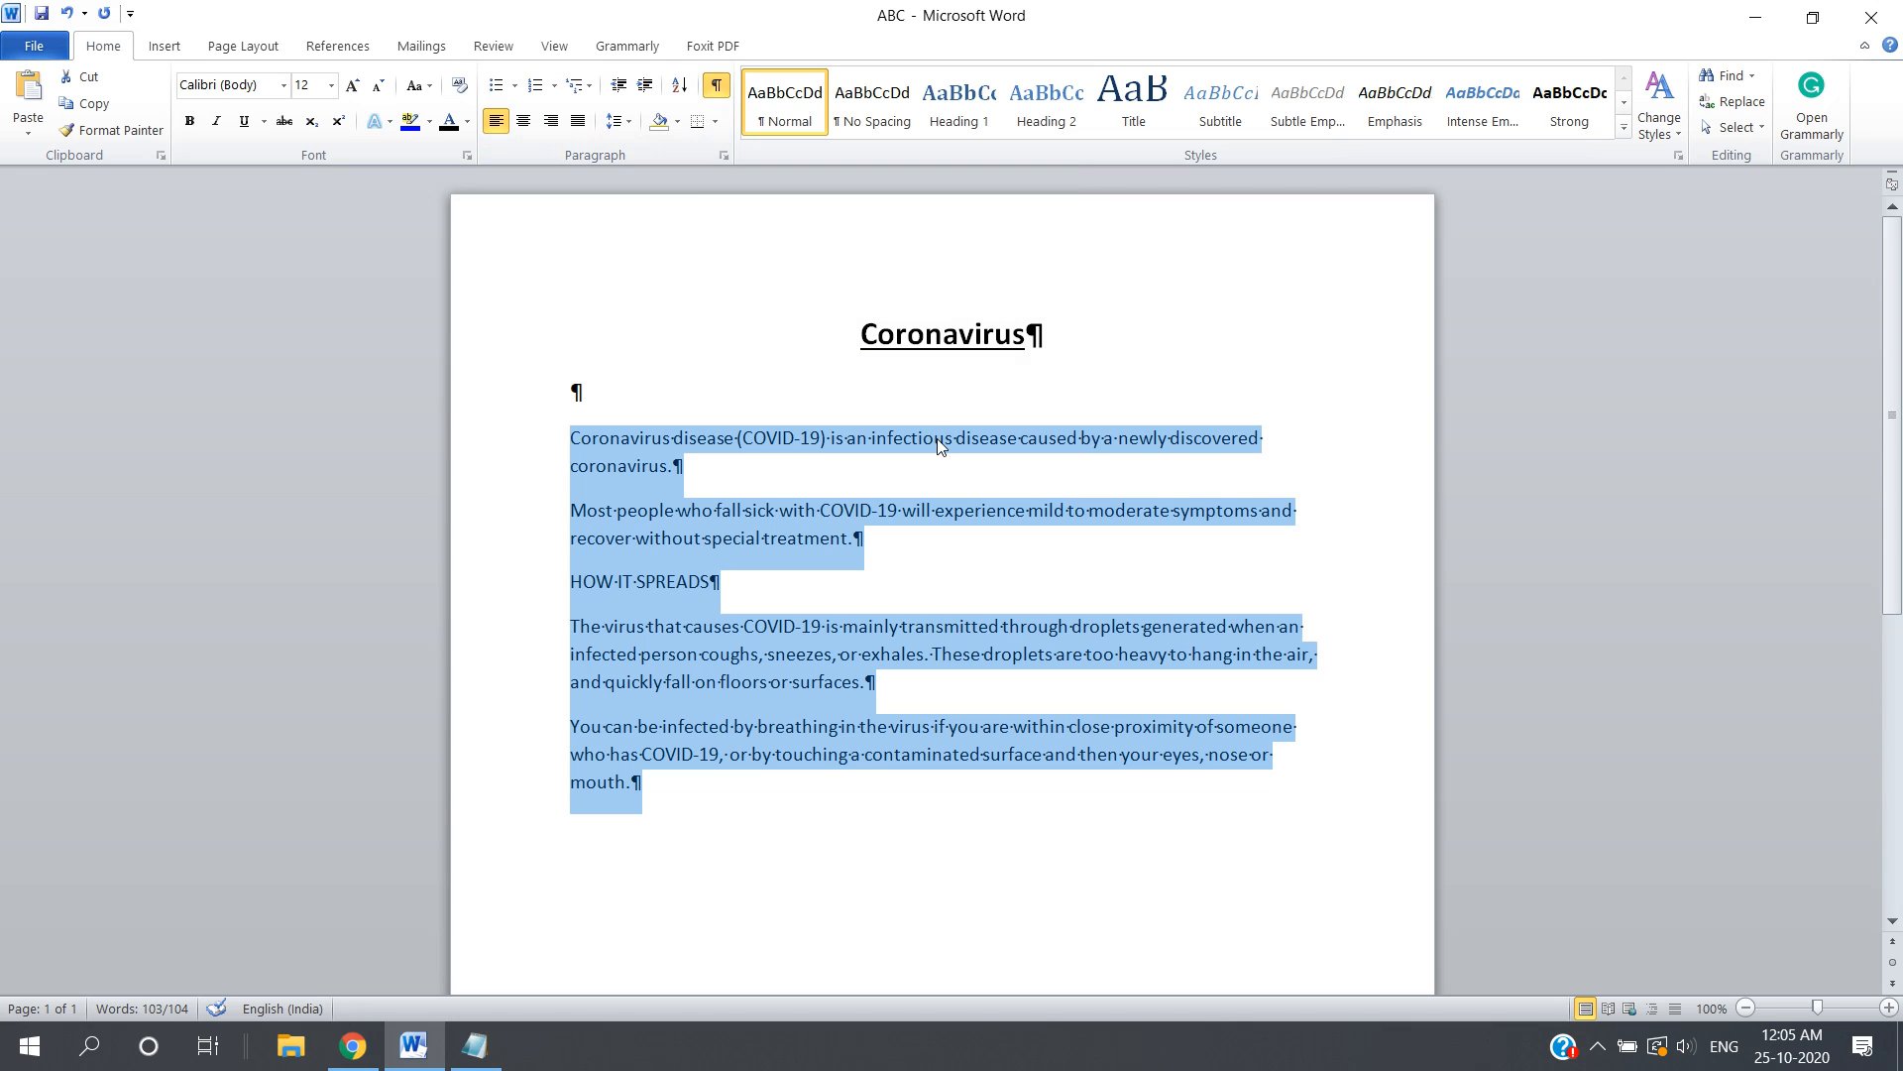
pyautogui.hotkey('ctrl', 'p')
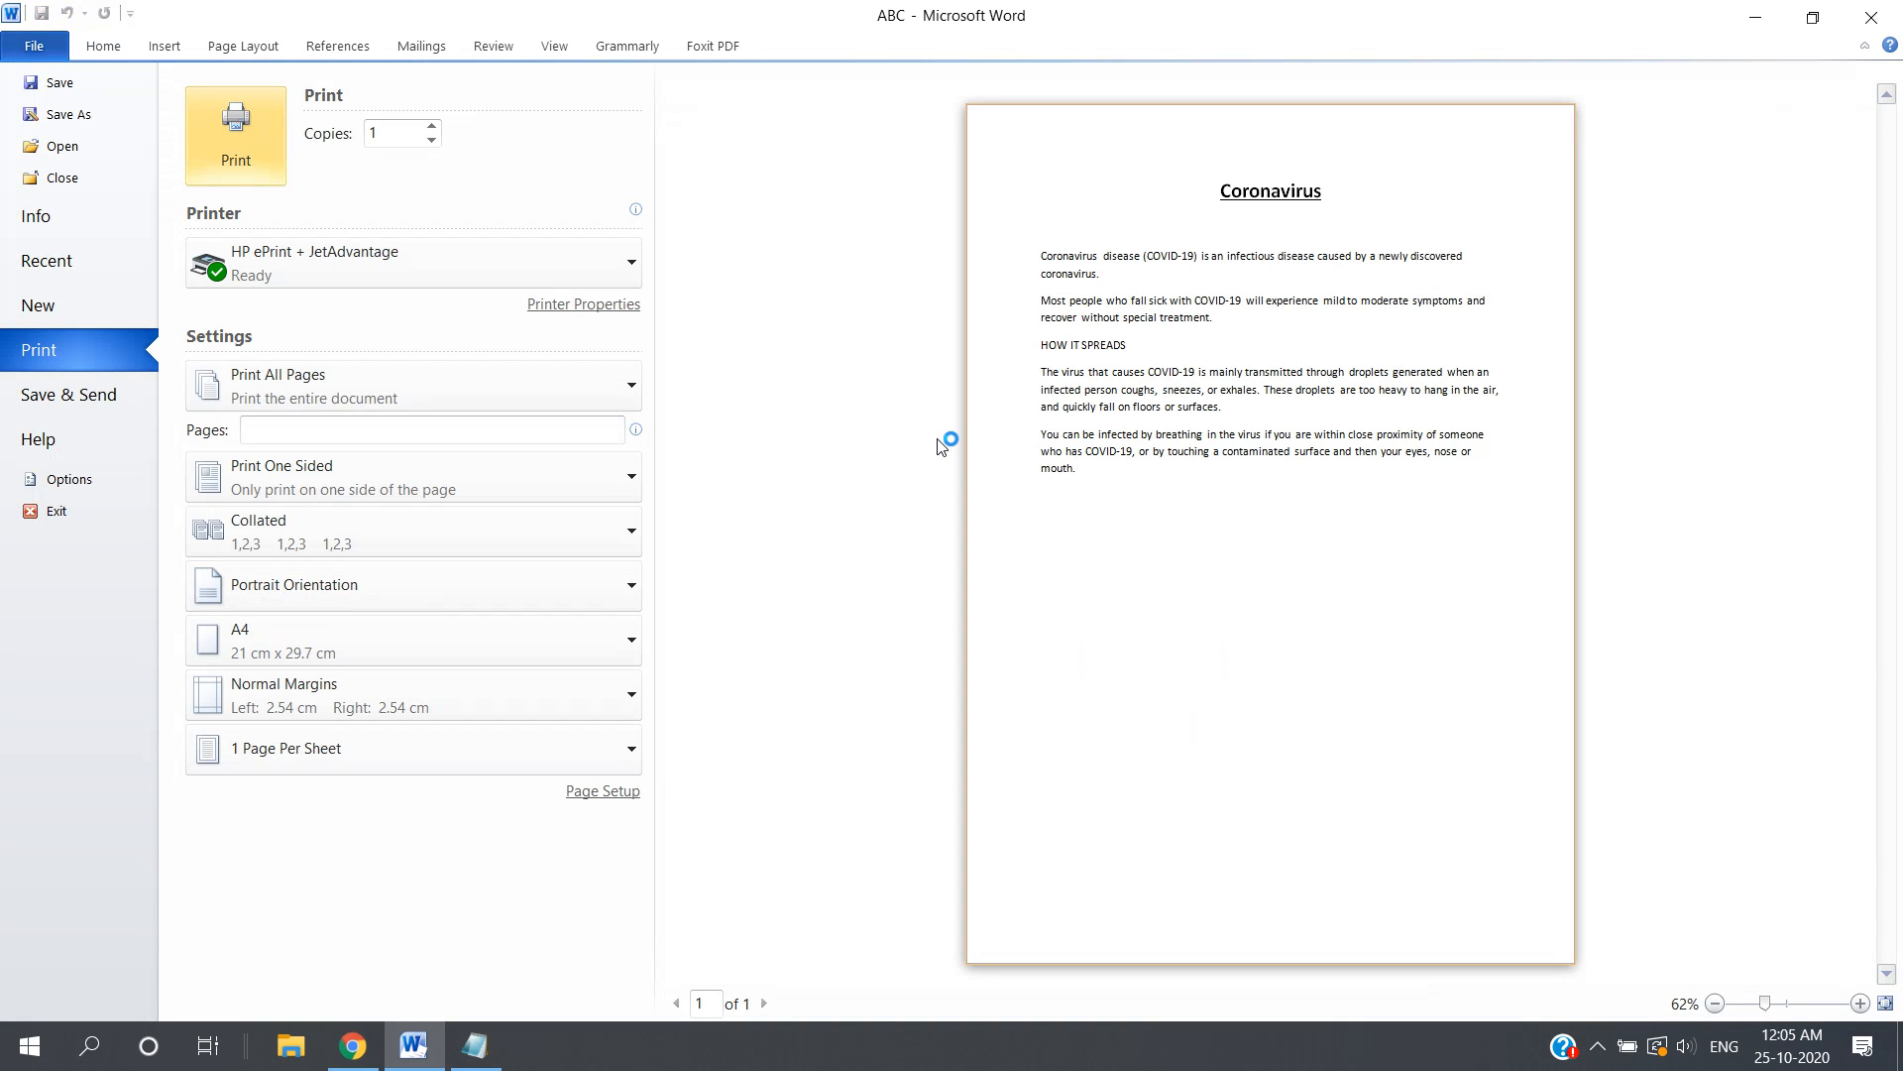
pyautogui.press('Escape')
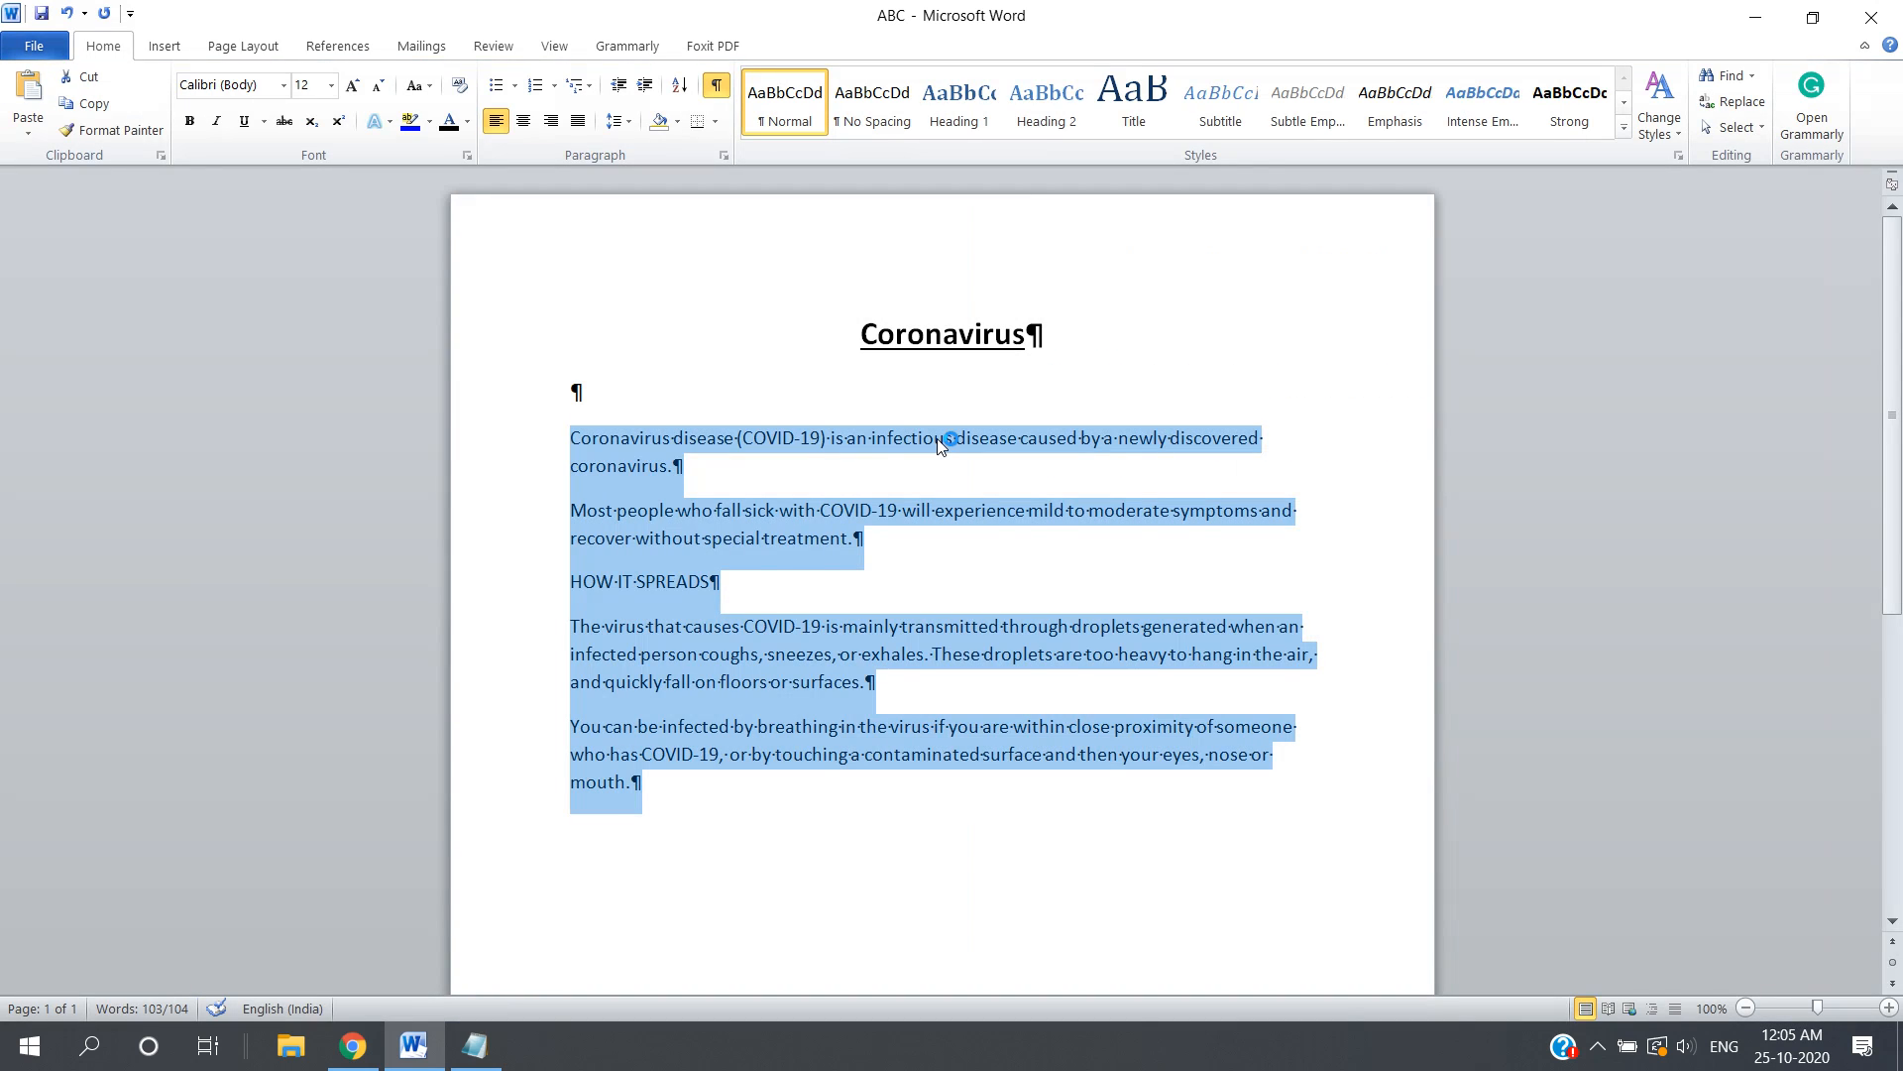
# Undo the recent changes back to the "Coronavirus" title's alignment and redo them so the title is centred again.
pyautogui.click(875, 404)
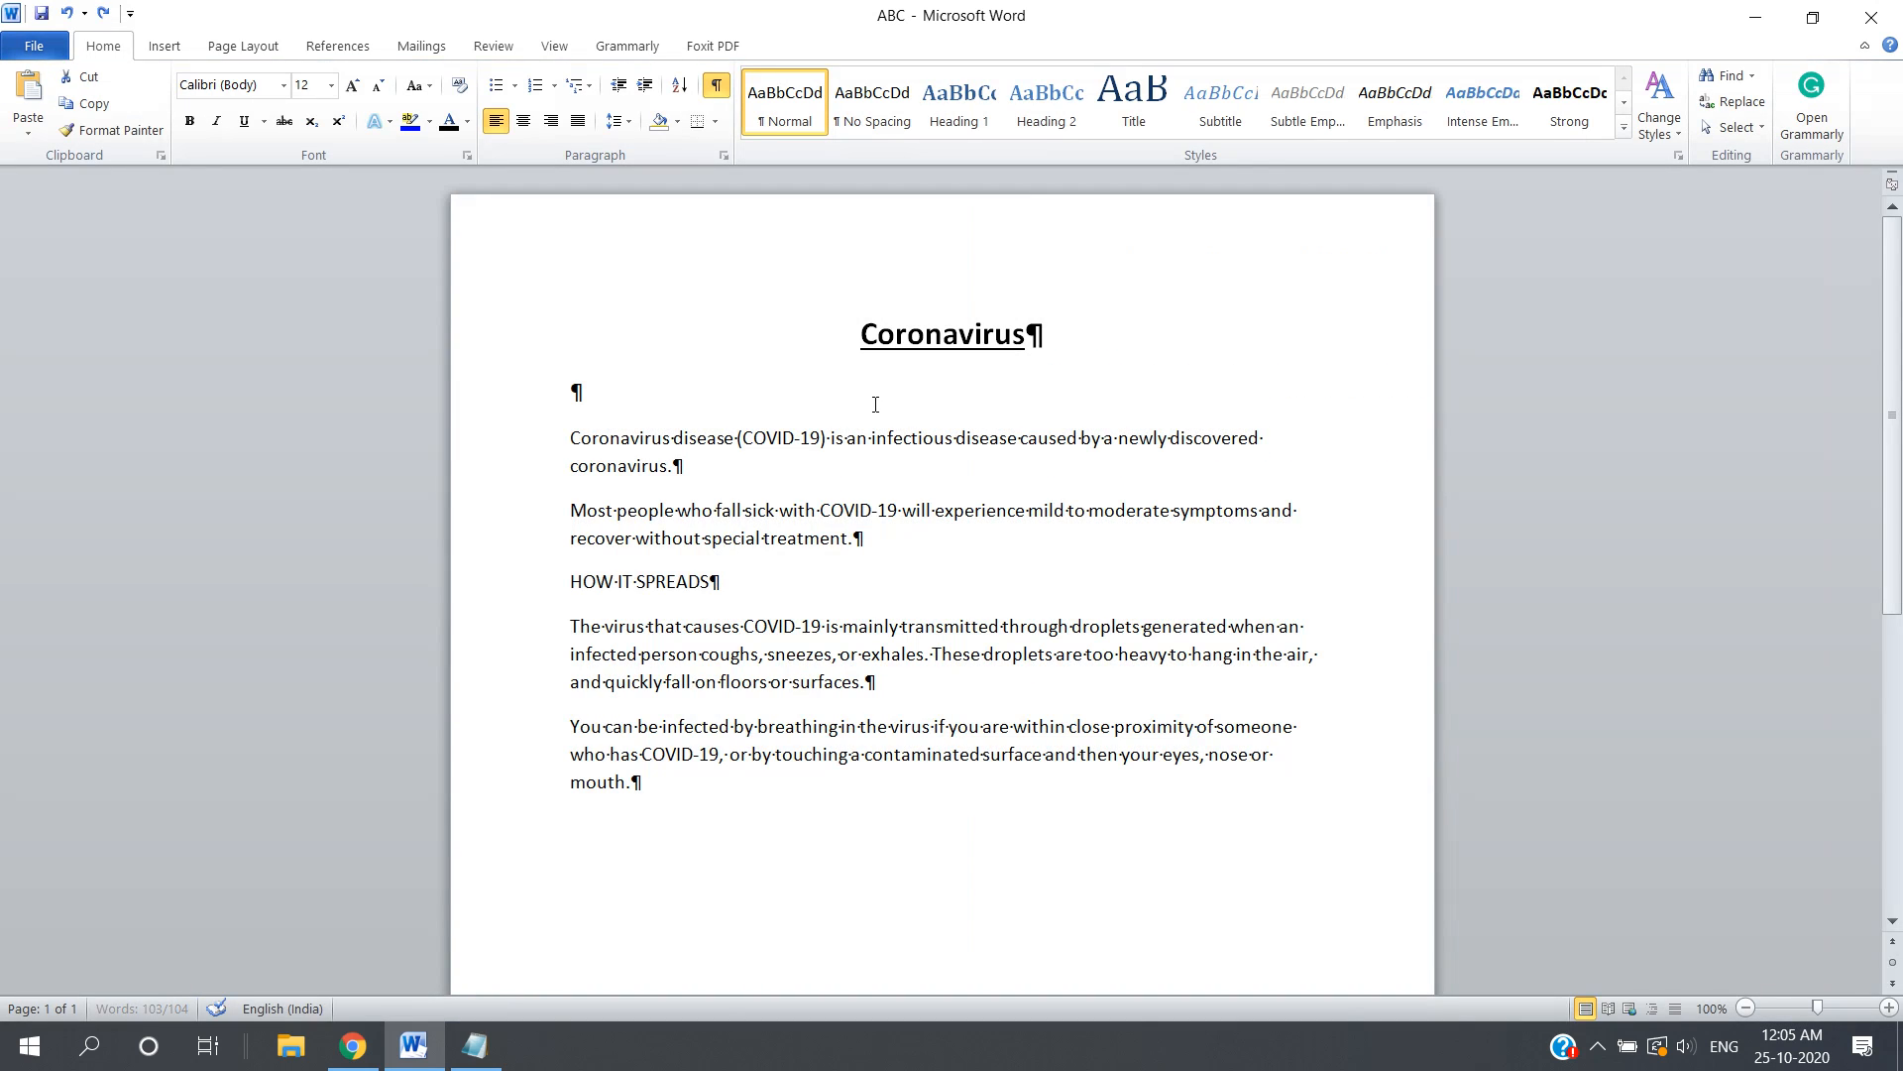
pyautogui.hotkey('ctrl', 'z')
pyautogui.hotkey('ctrl', 'z')
pyautogui.hotkey('ctrl', 'j')
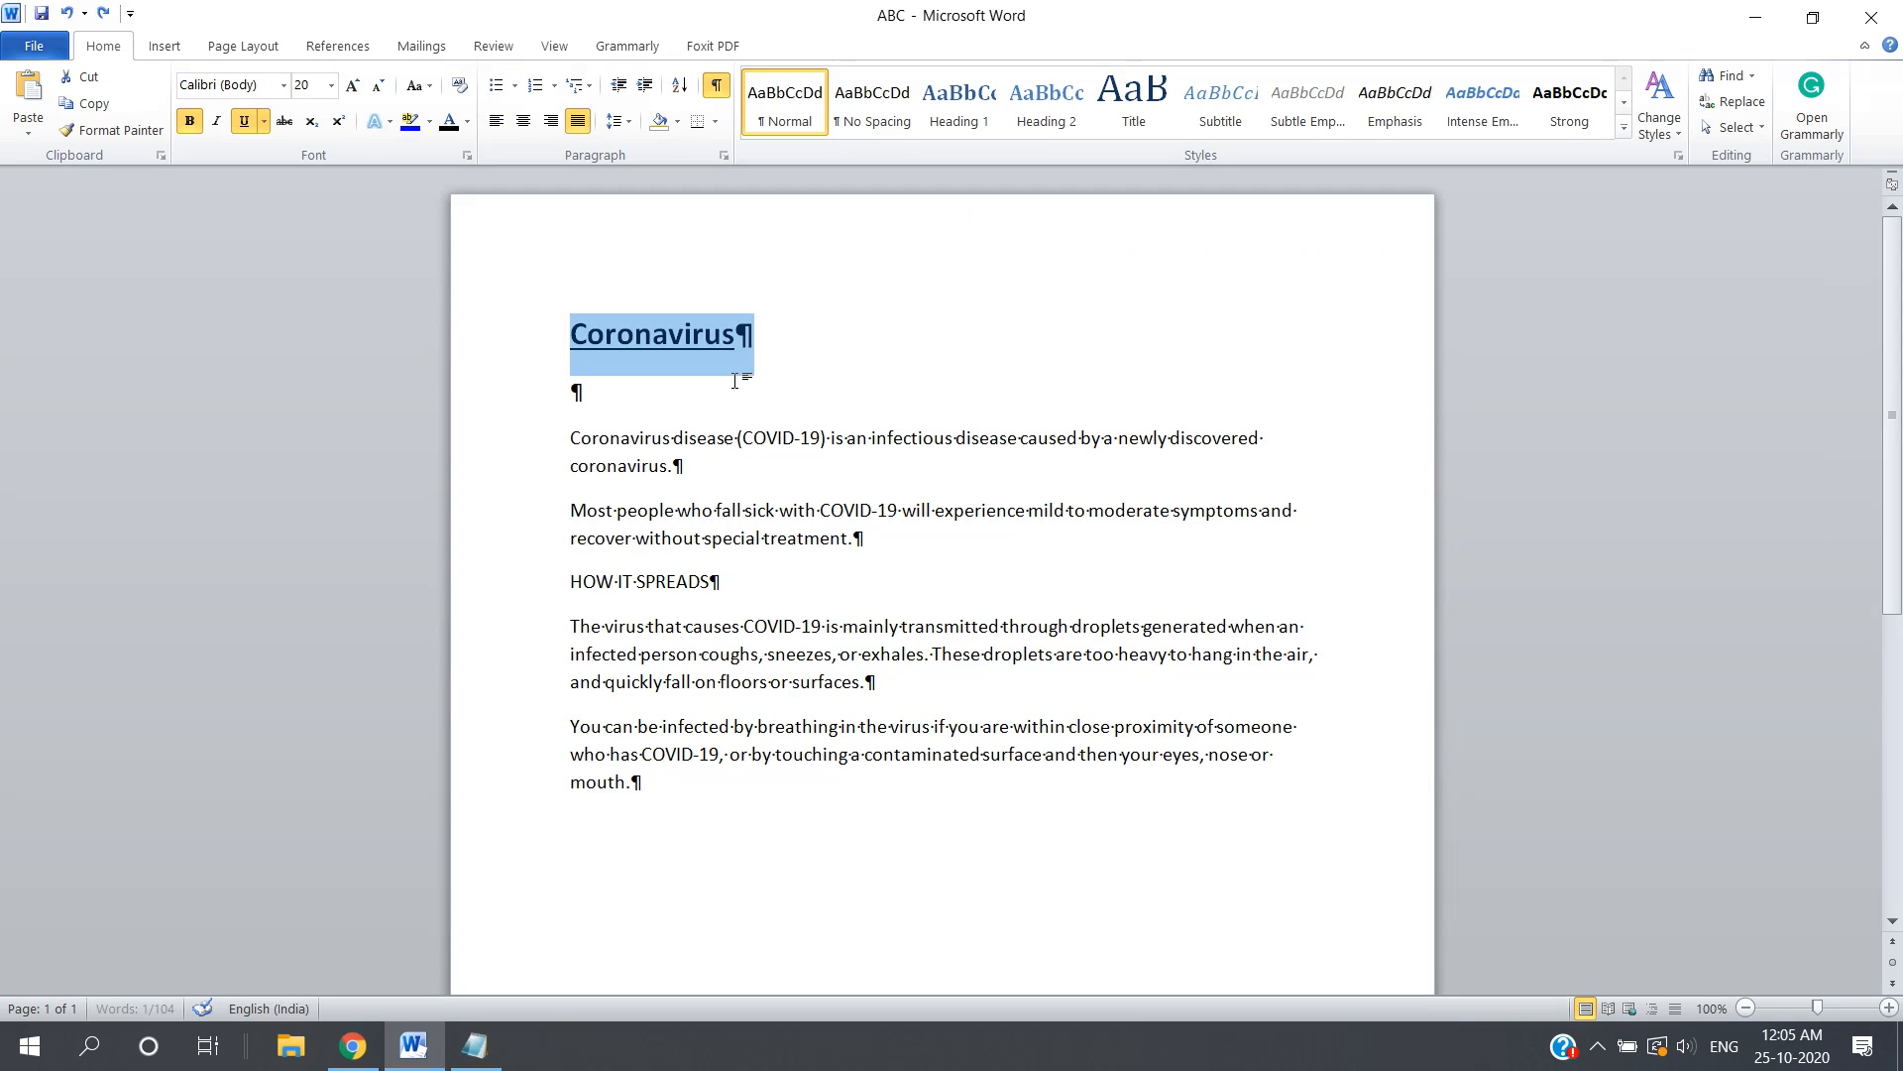
pyautogui.click(103, 13)
pyautogui.click(103, 13)
pyautogui.click(103, 14)
pyautogui.click(103, 14)
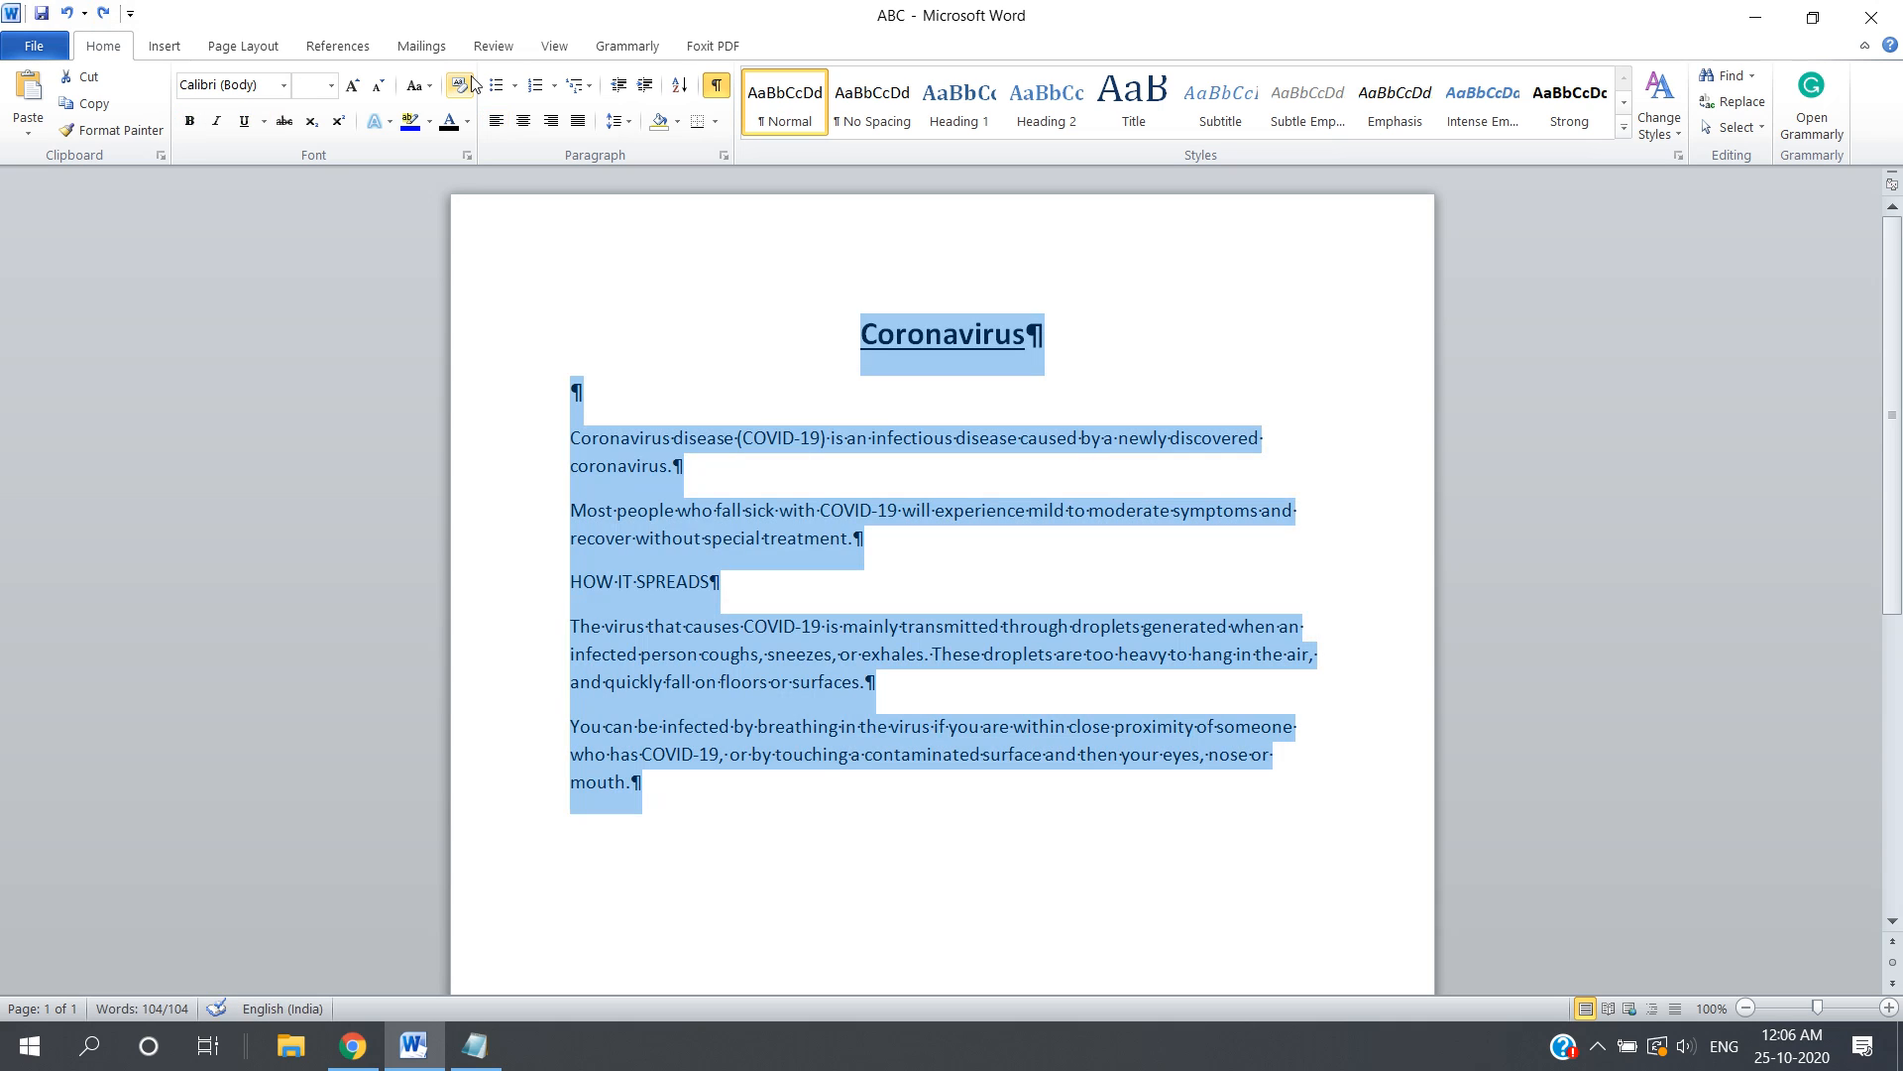
# Hide the paragraph marks and select all the body paragraphs below the title.
pyautogui.click(715, 86)
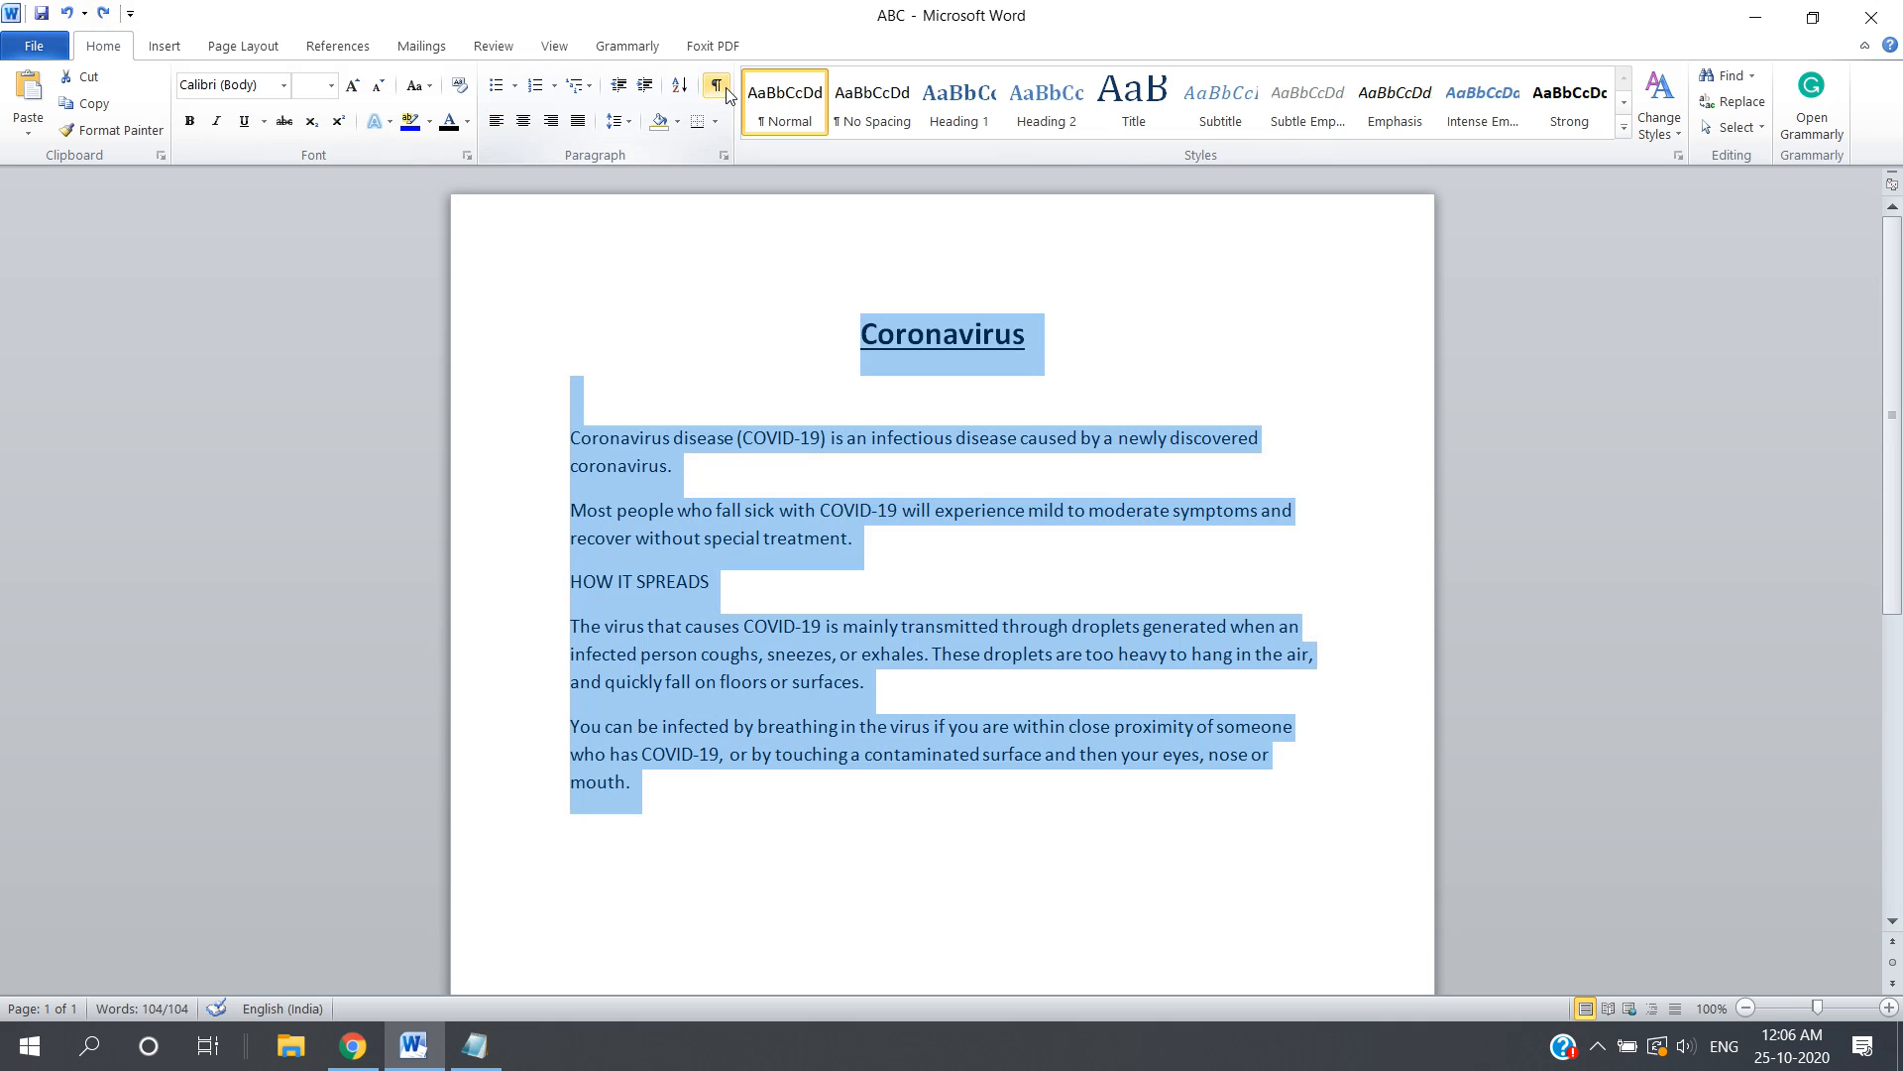
pyautogui.click(786, 354)
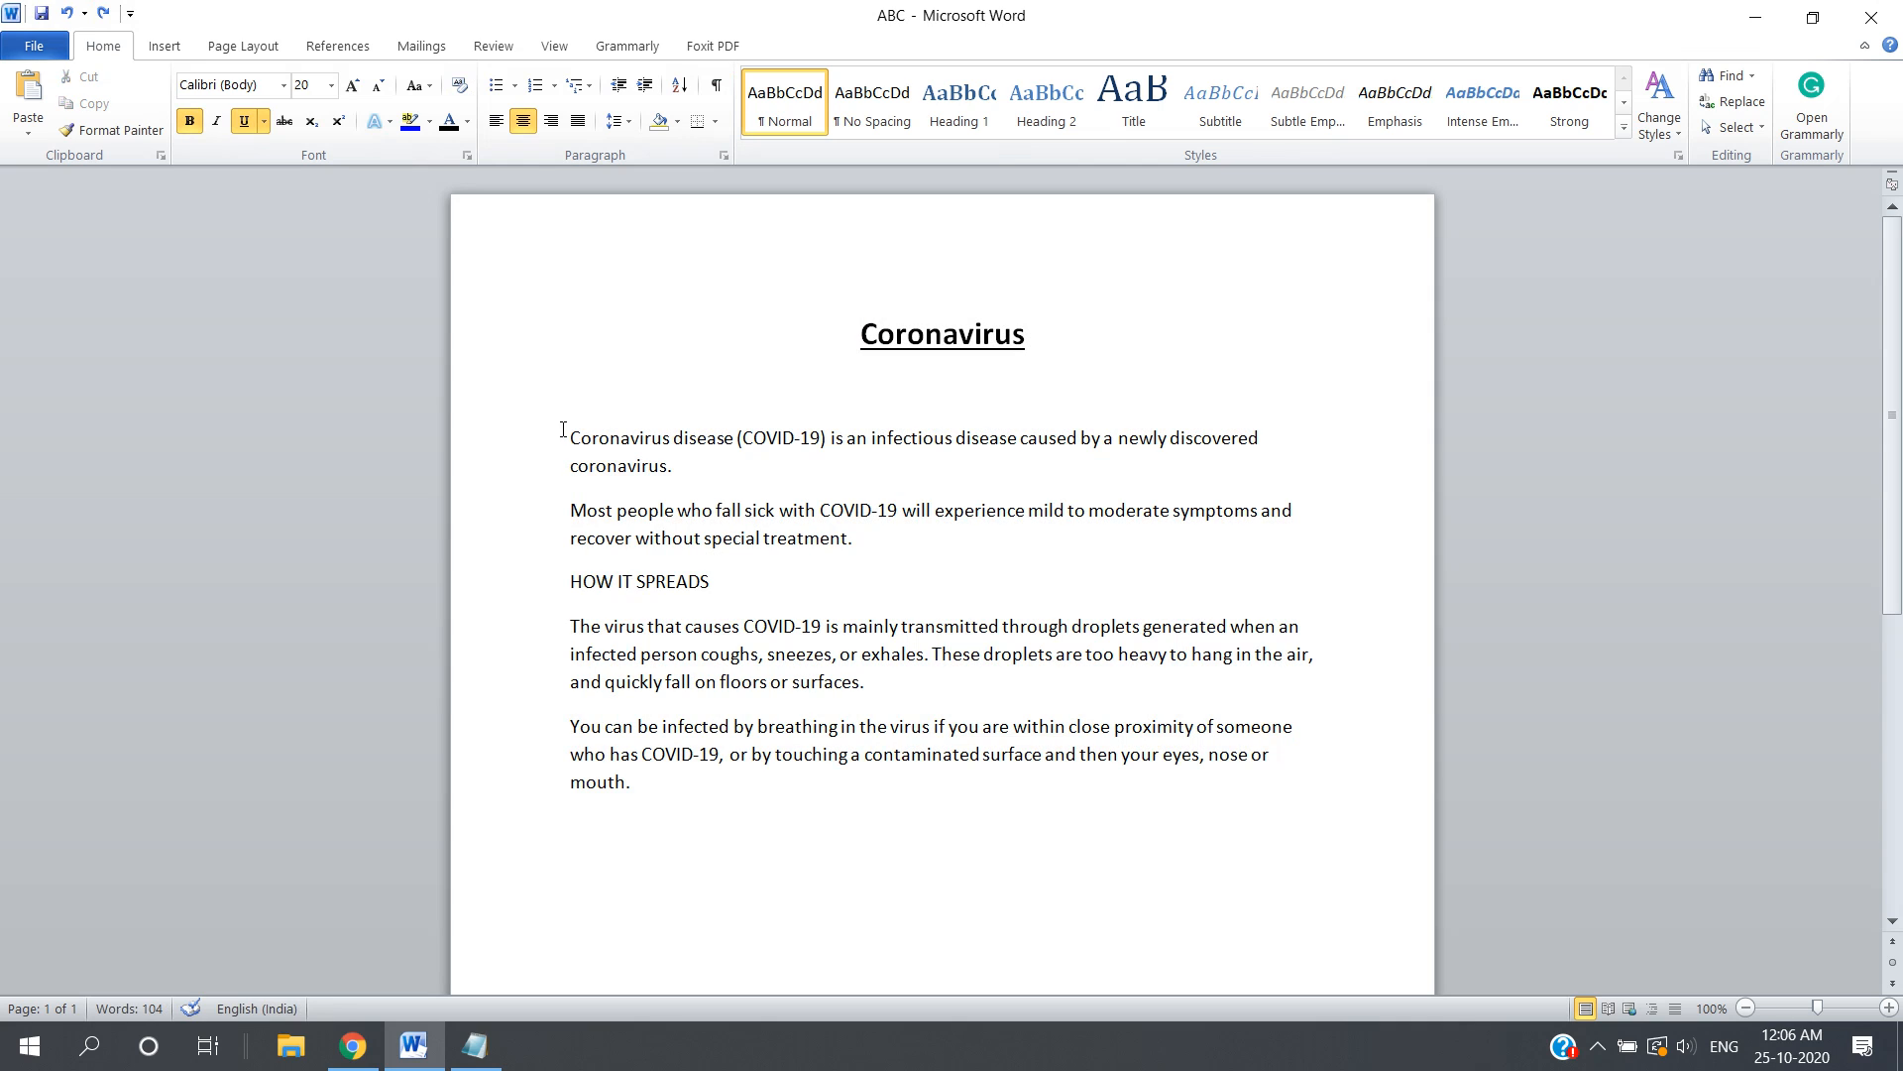
pyautogui.moveTo(562, 429); pyautogui.dragTo(727, 811)
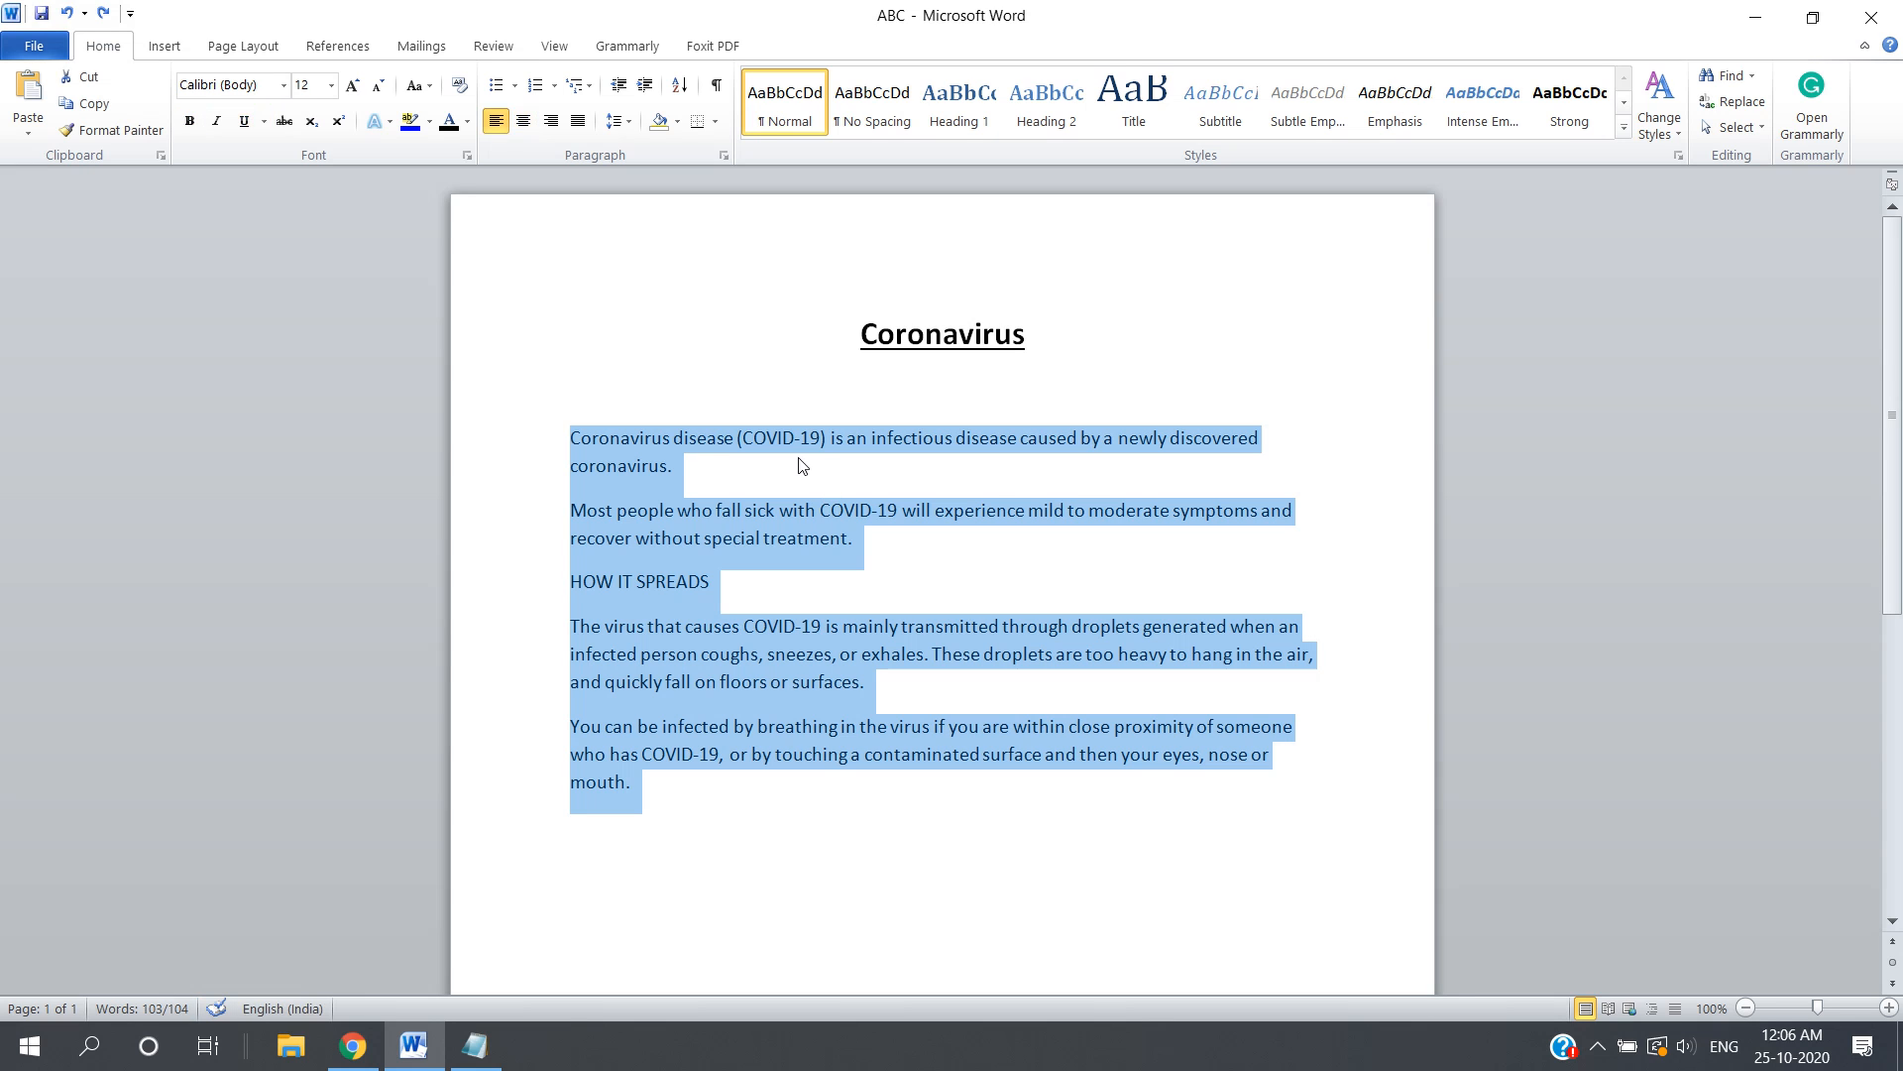
# Preview the quick styles on the "Coronavirus" title, apply the Title style and undo it.
pyautogui.click(831, 334)
pyautogui.moveTo(831, 334); pyautogui.dragTo(998, 340)
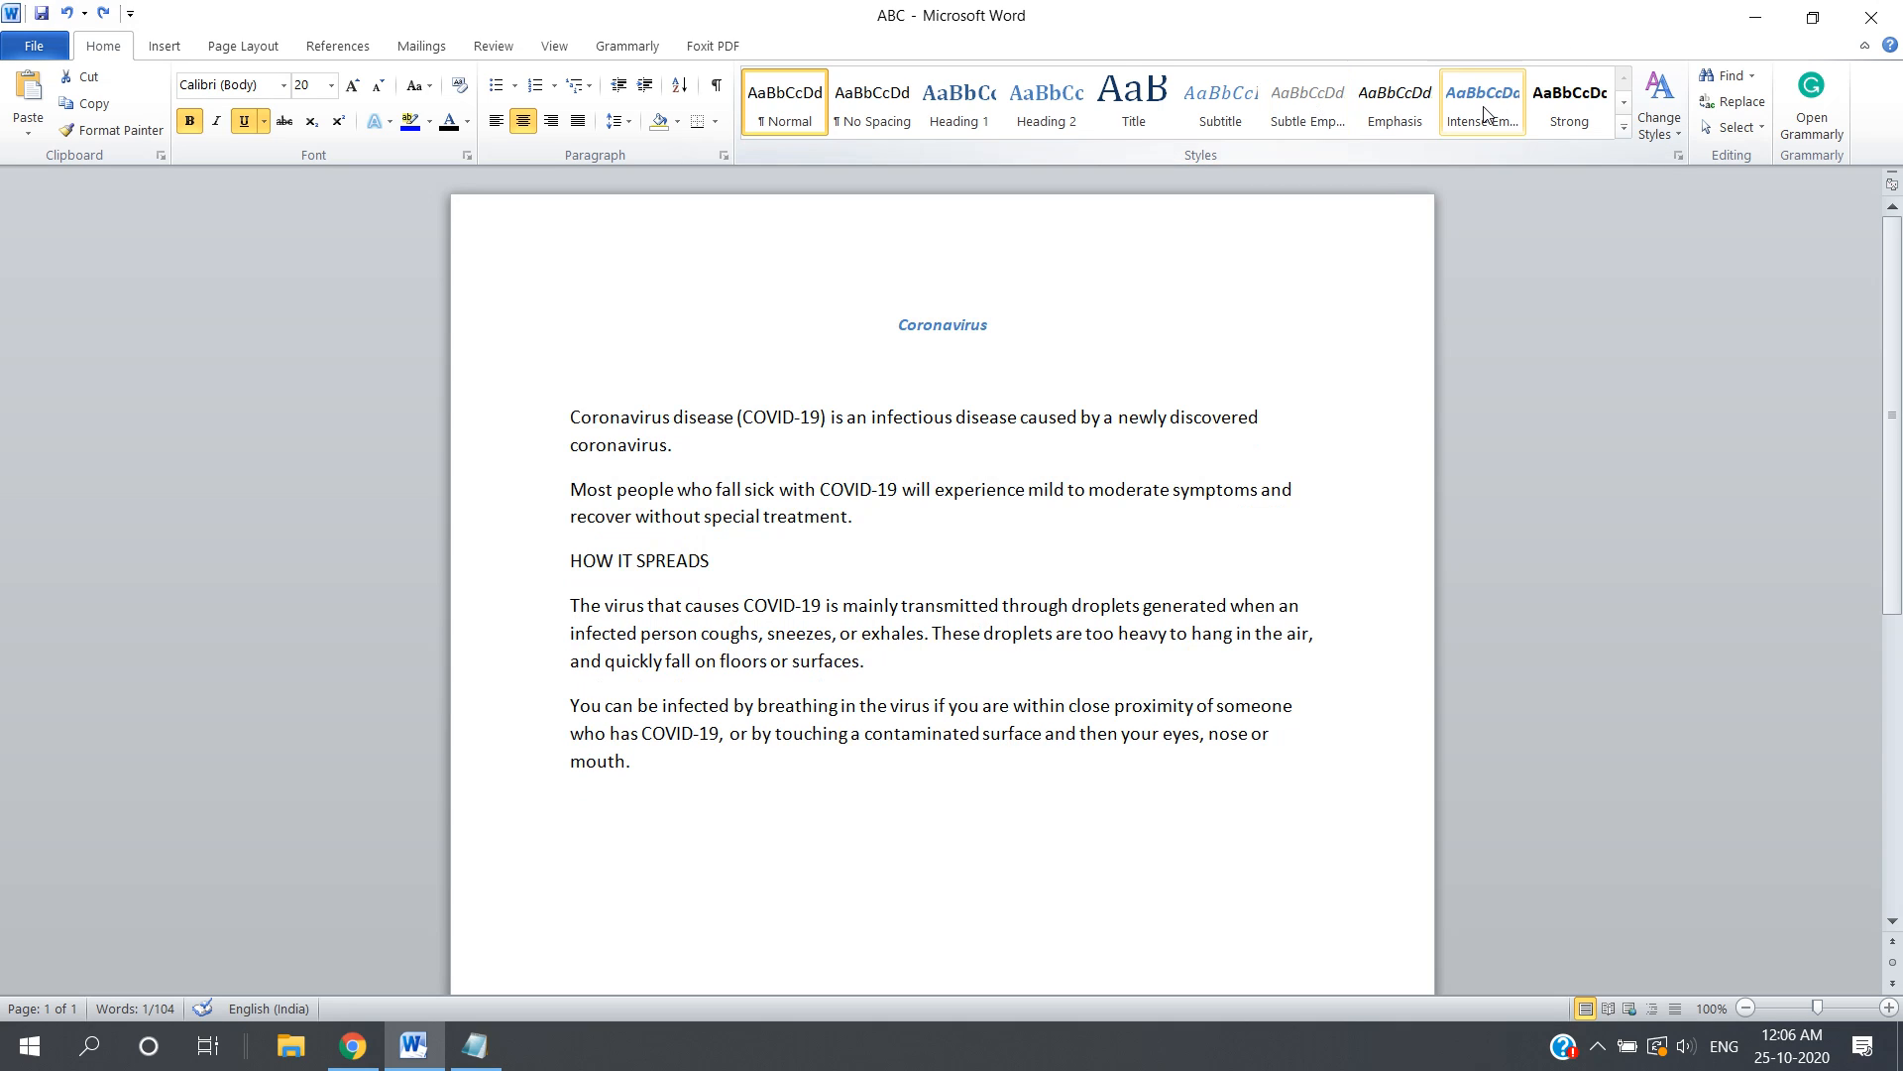
pyautogui.click(1121, 92)
pyautogui.hotkey('ctrl', 'z')
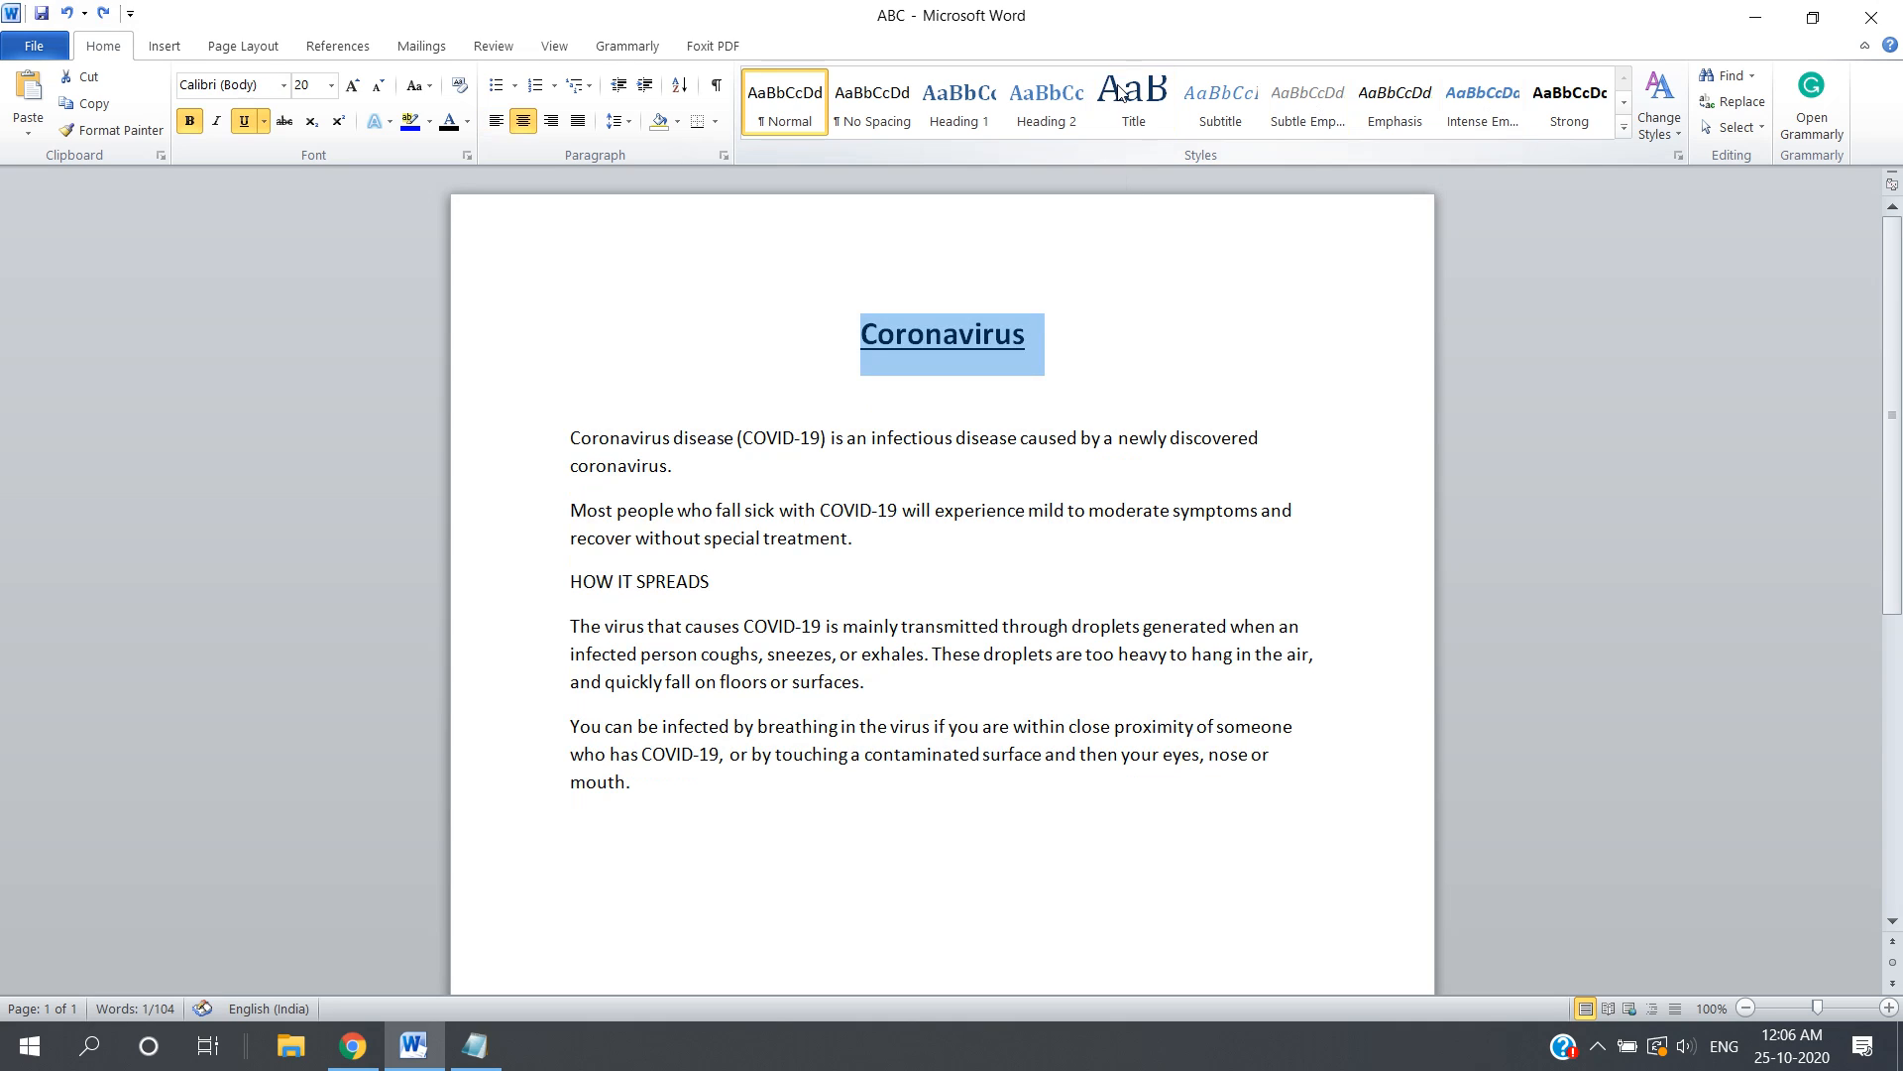
# Browse the style sets for the document and apply the Fancy style set.
pyautogui.click(1680, 133)
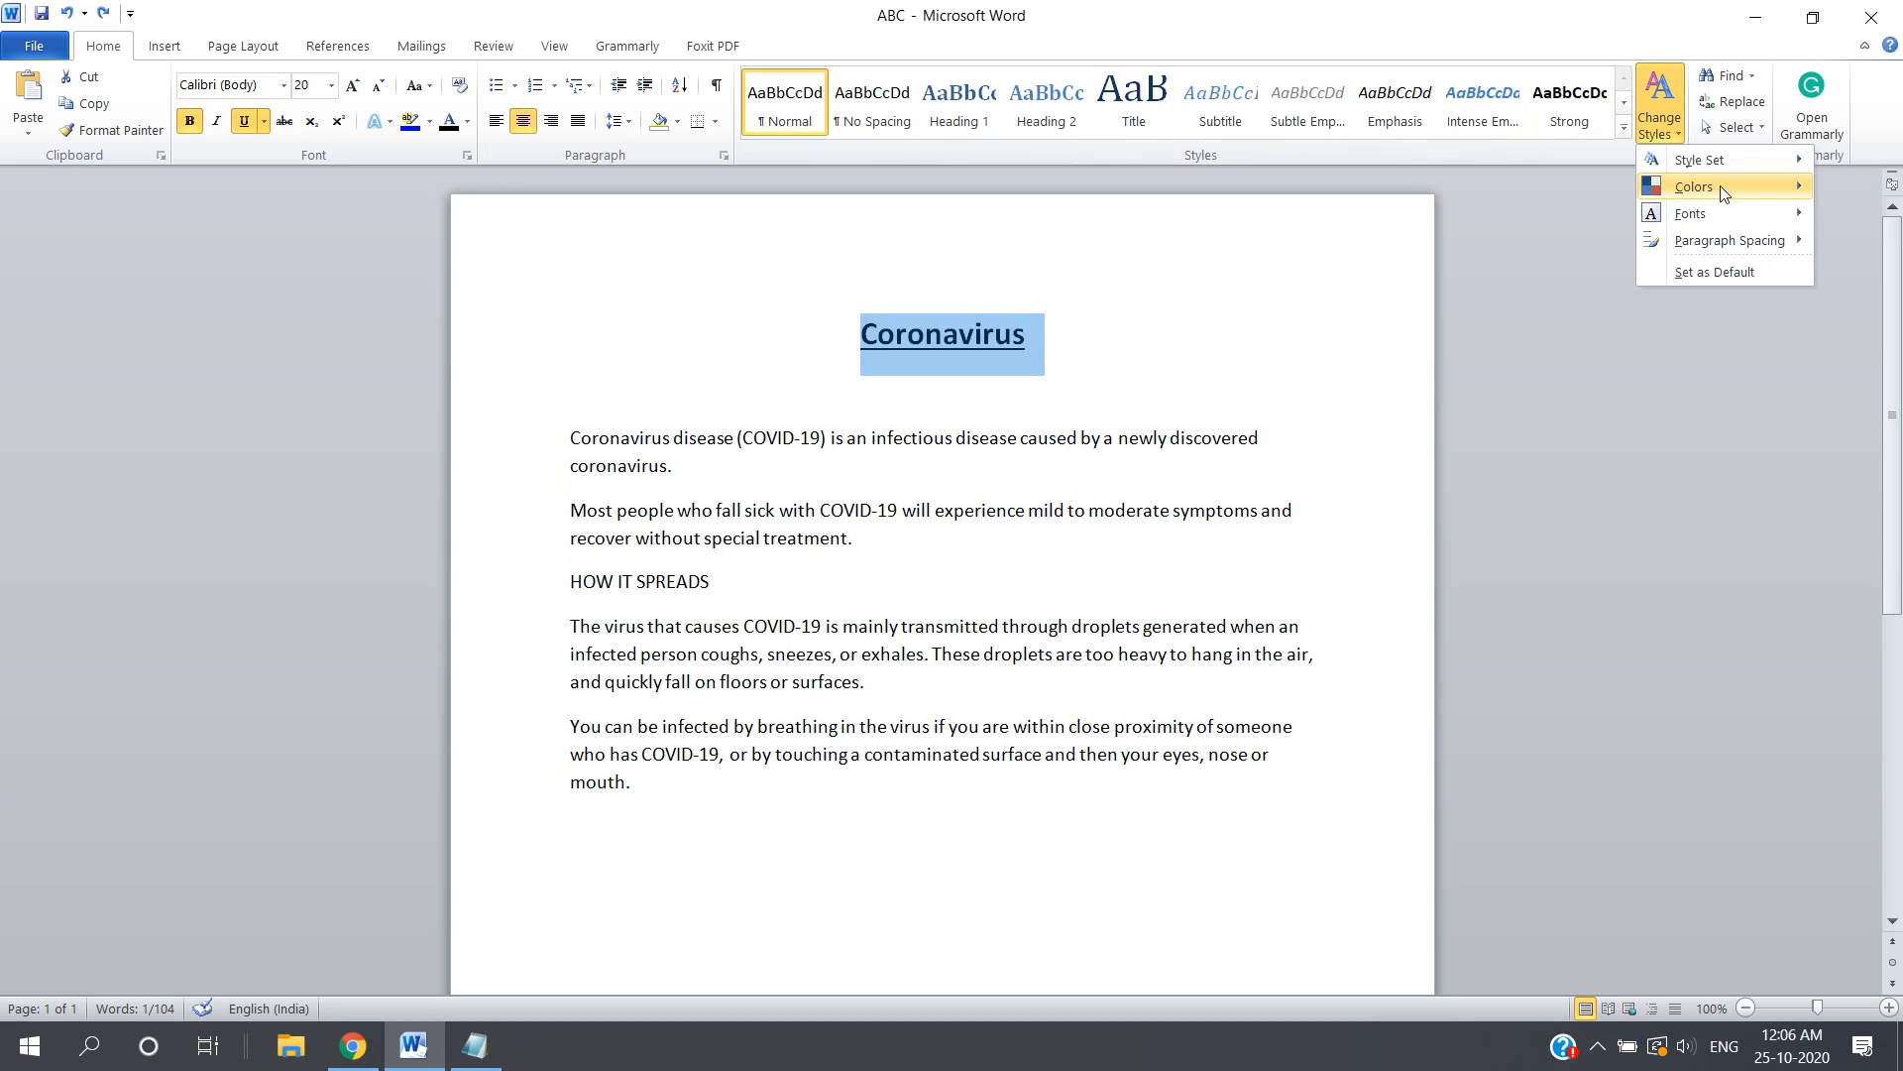
pyautogui.moveTo(1736, 219)
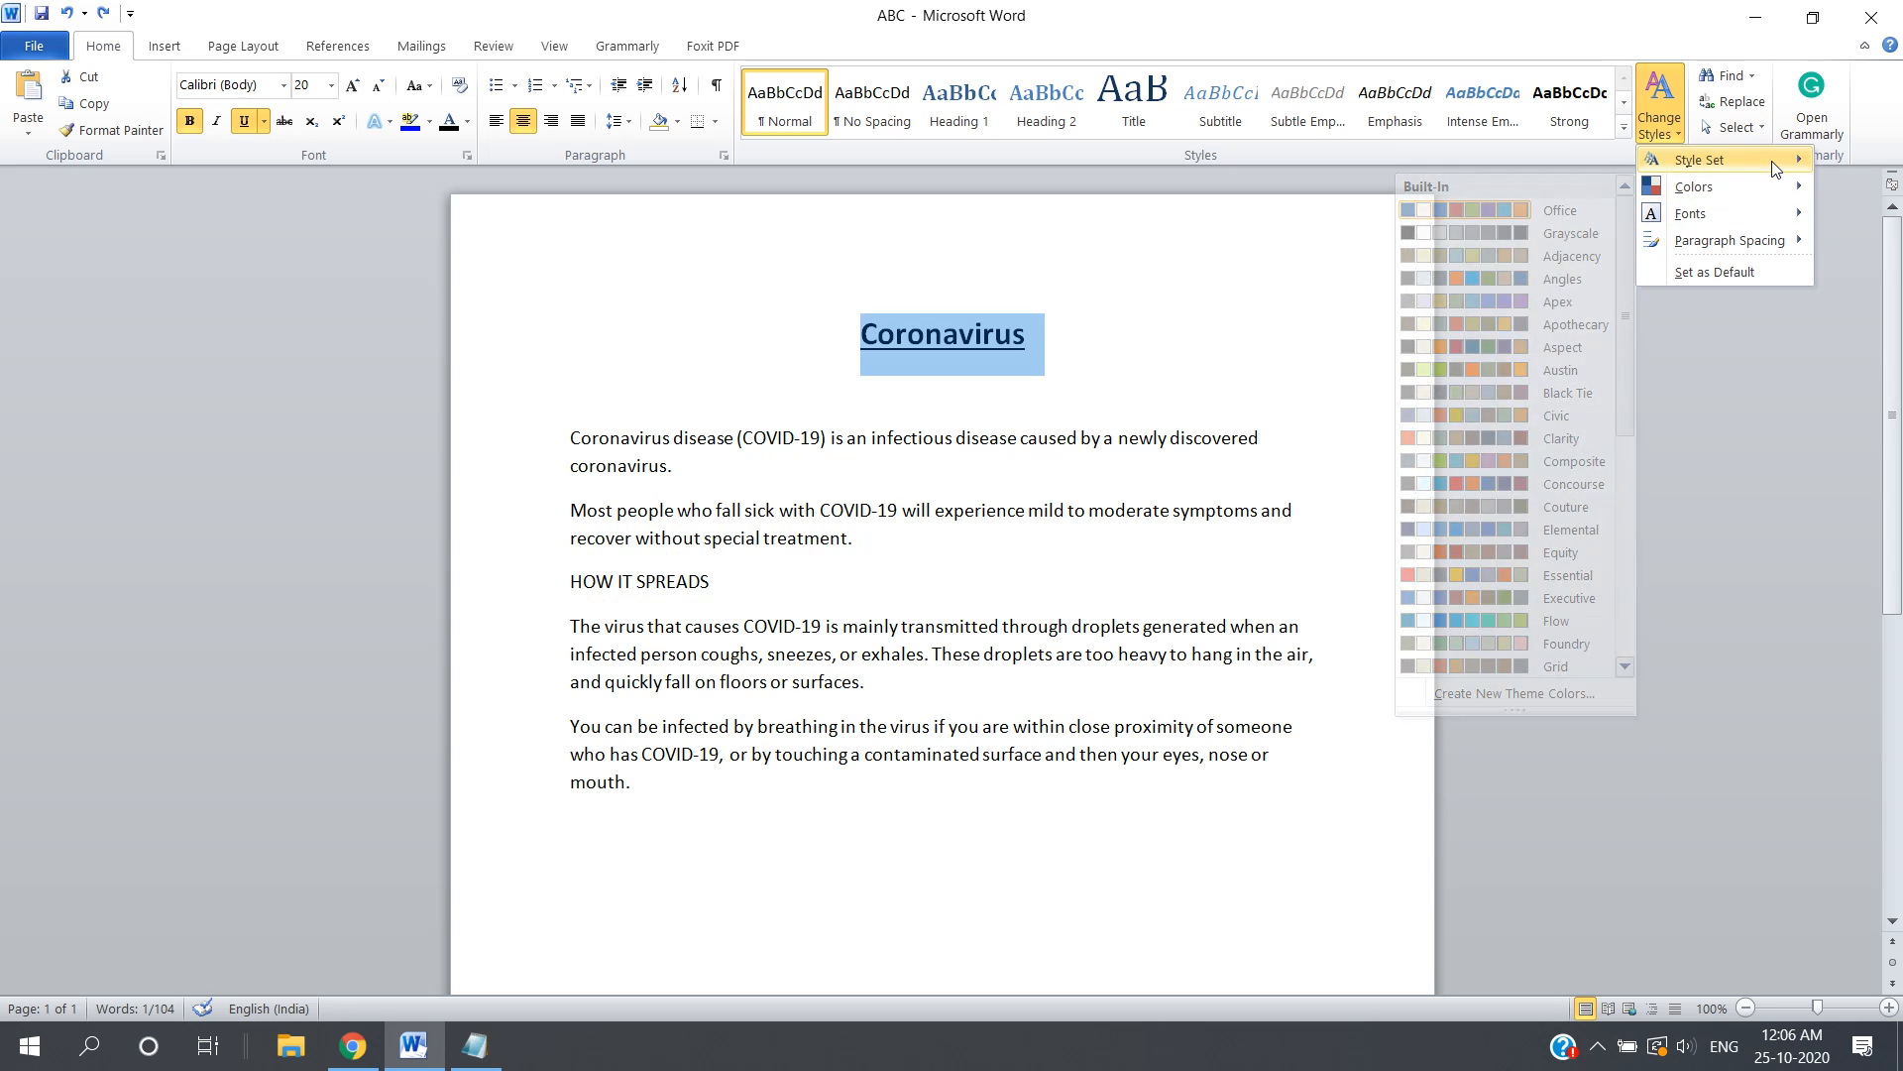
pyautogui.moveTo(1774, 168)
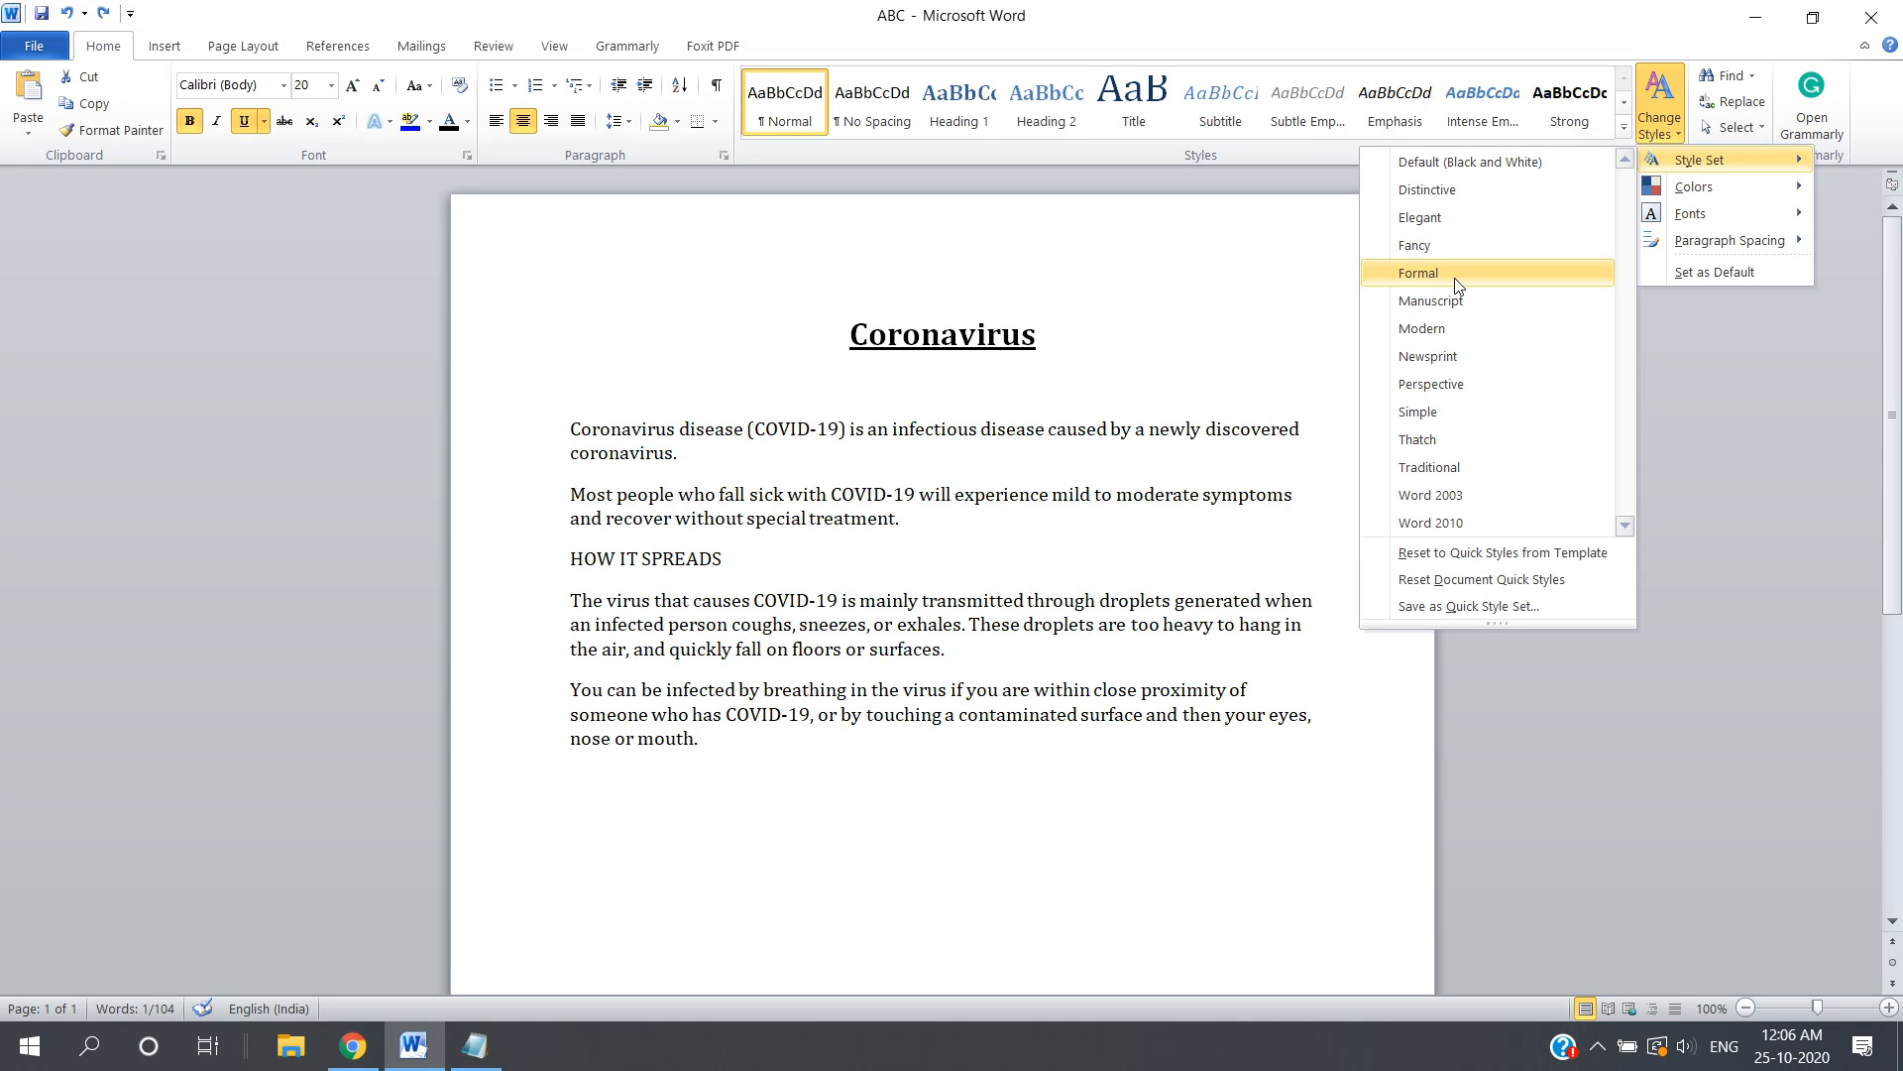
pyautogui.click(1443, 244)
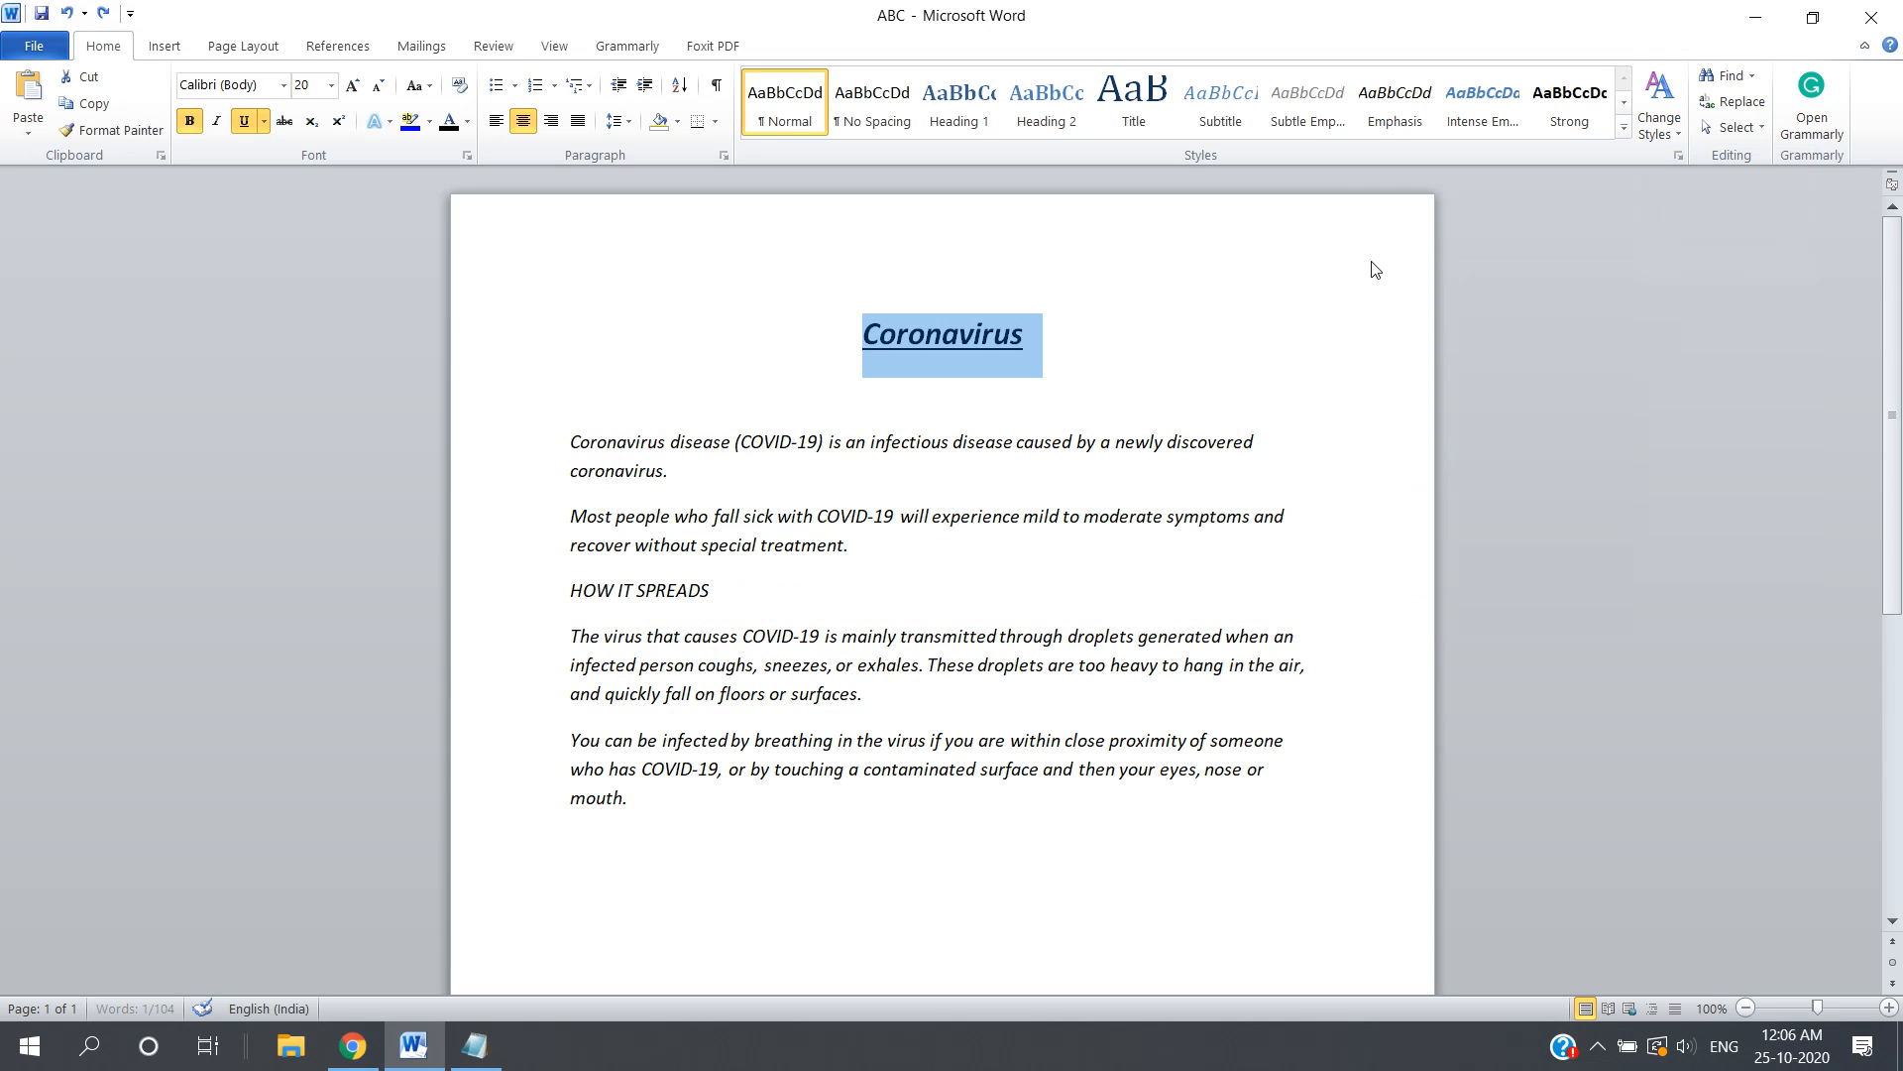
# Examine the built-in theme fonts for changing the document's styles without applying any, and deselect the title.
pyautogui.click(1673, 126)
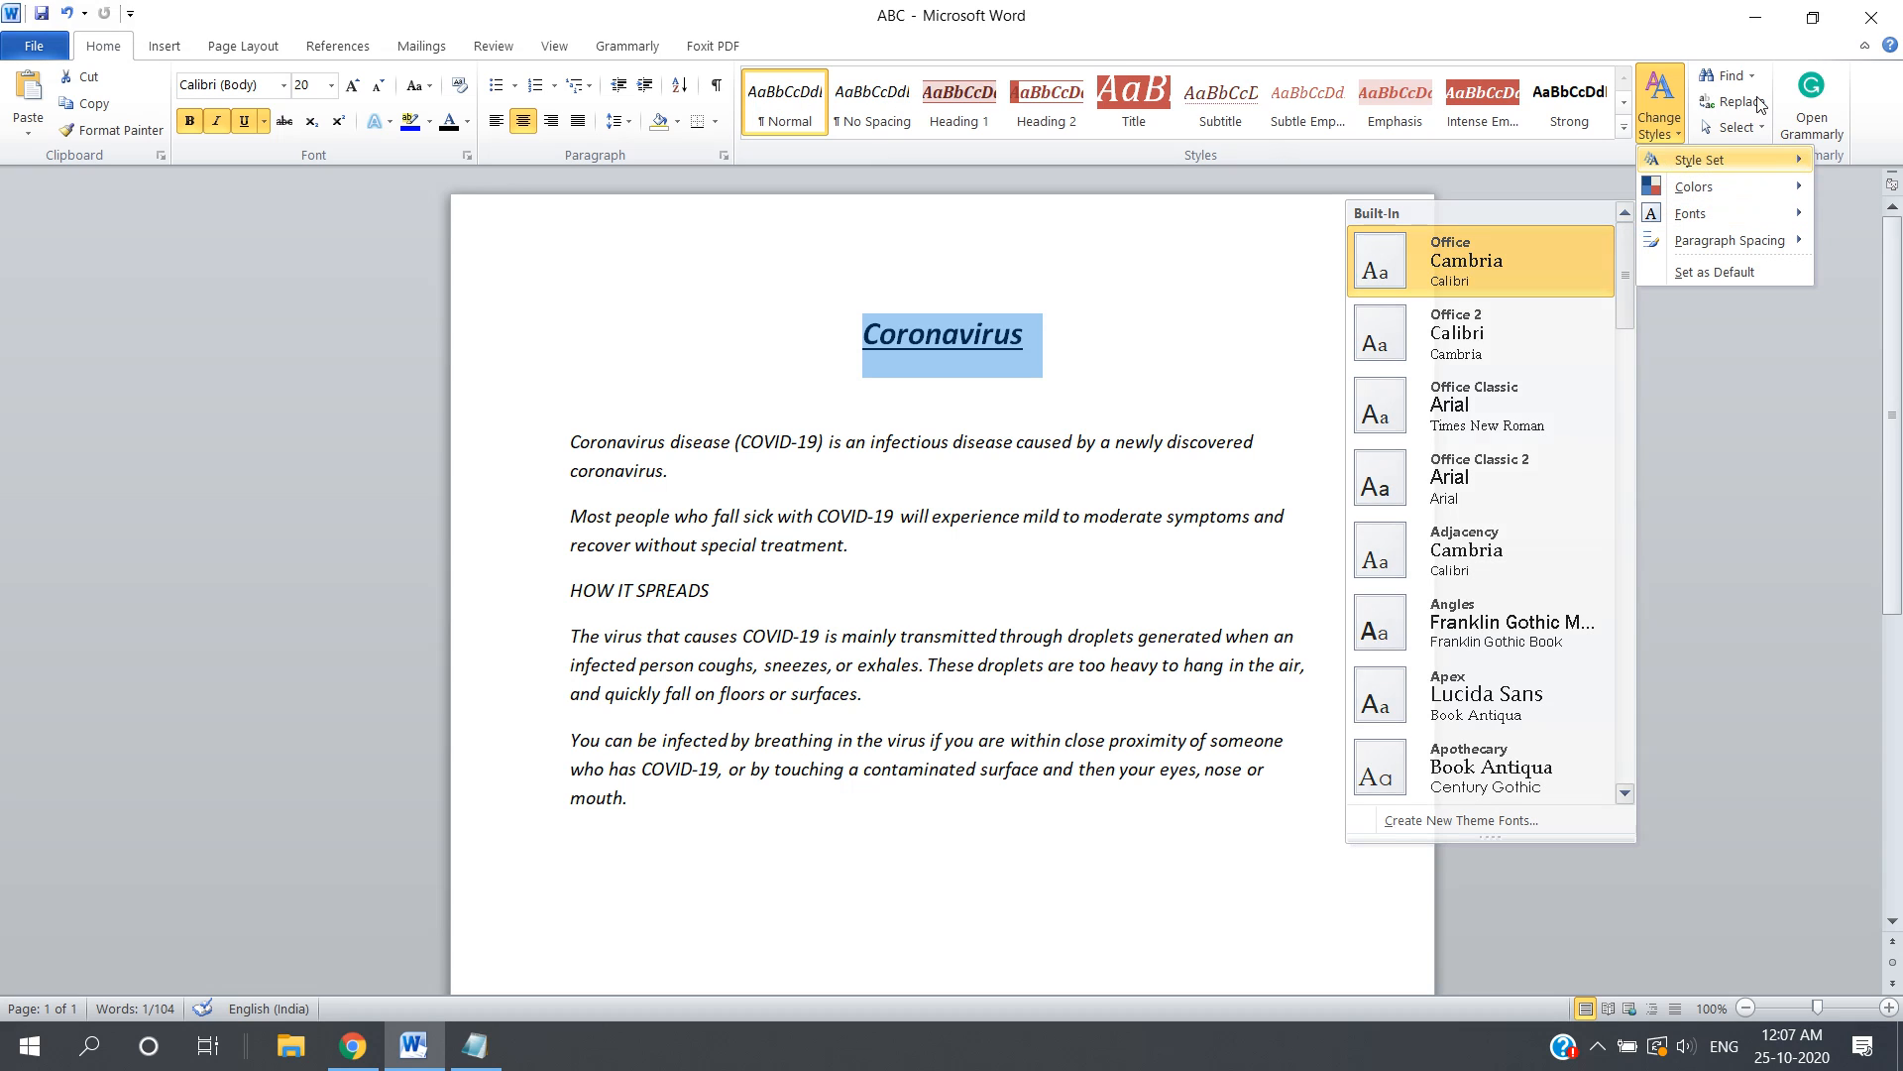
pyautogui.moveTo(1699, 159)
pyautogui.click(1098, 357)
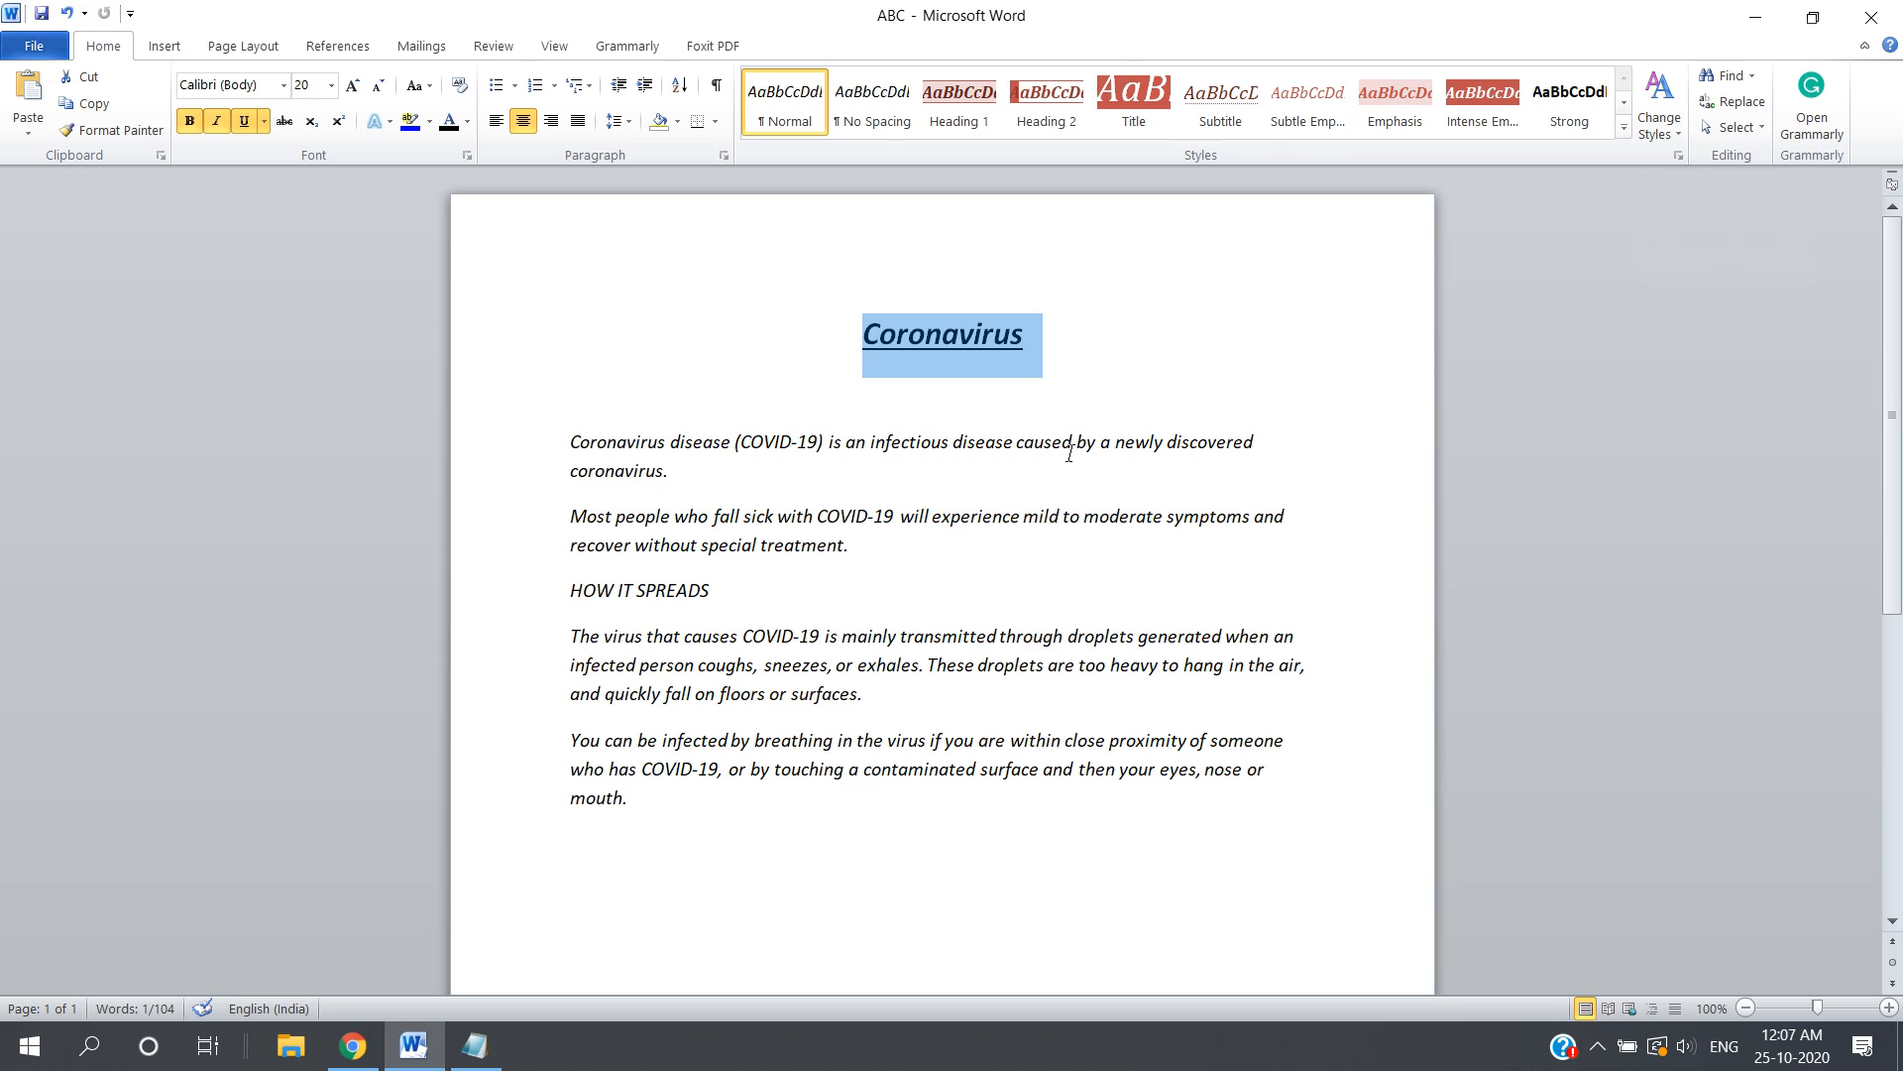
pyautogui.click(1049, 530)
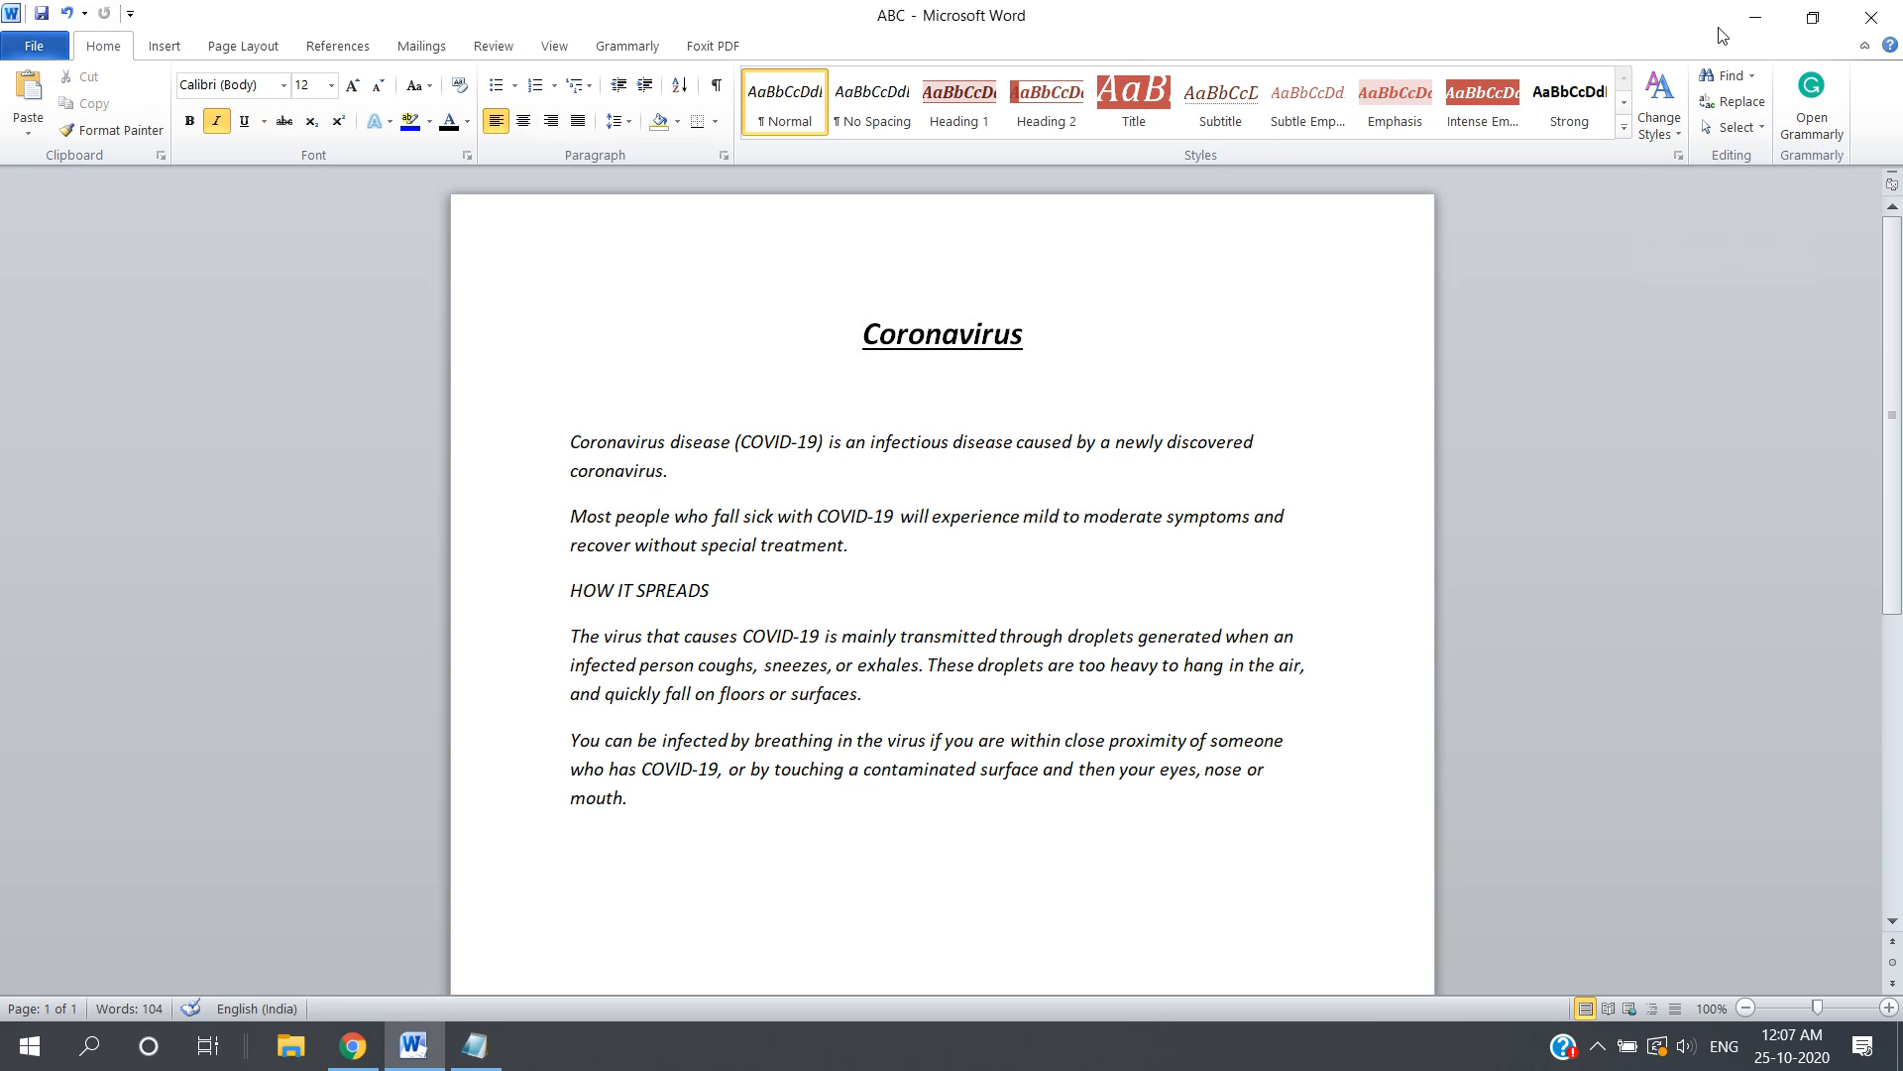
# Search the document for the word "How".
pyautogui.click(1750, 76)
pyautogui.click(1745, 105)
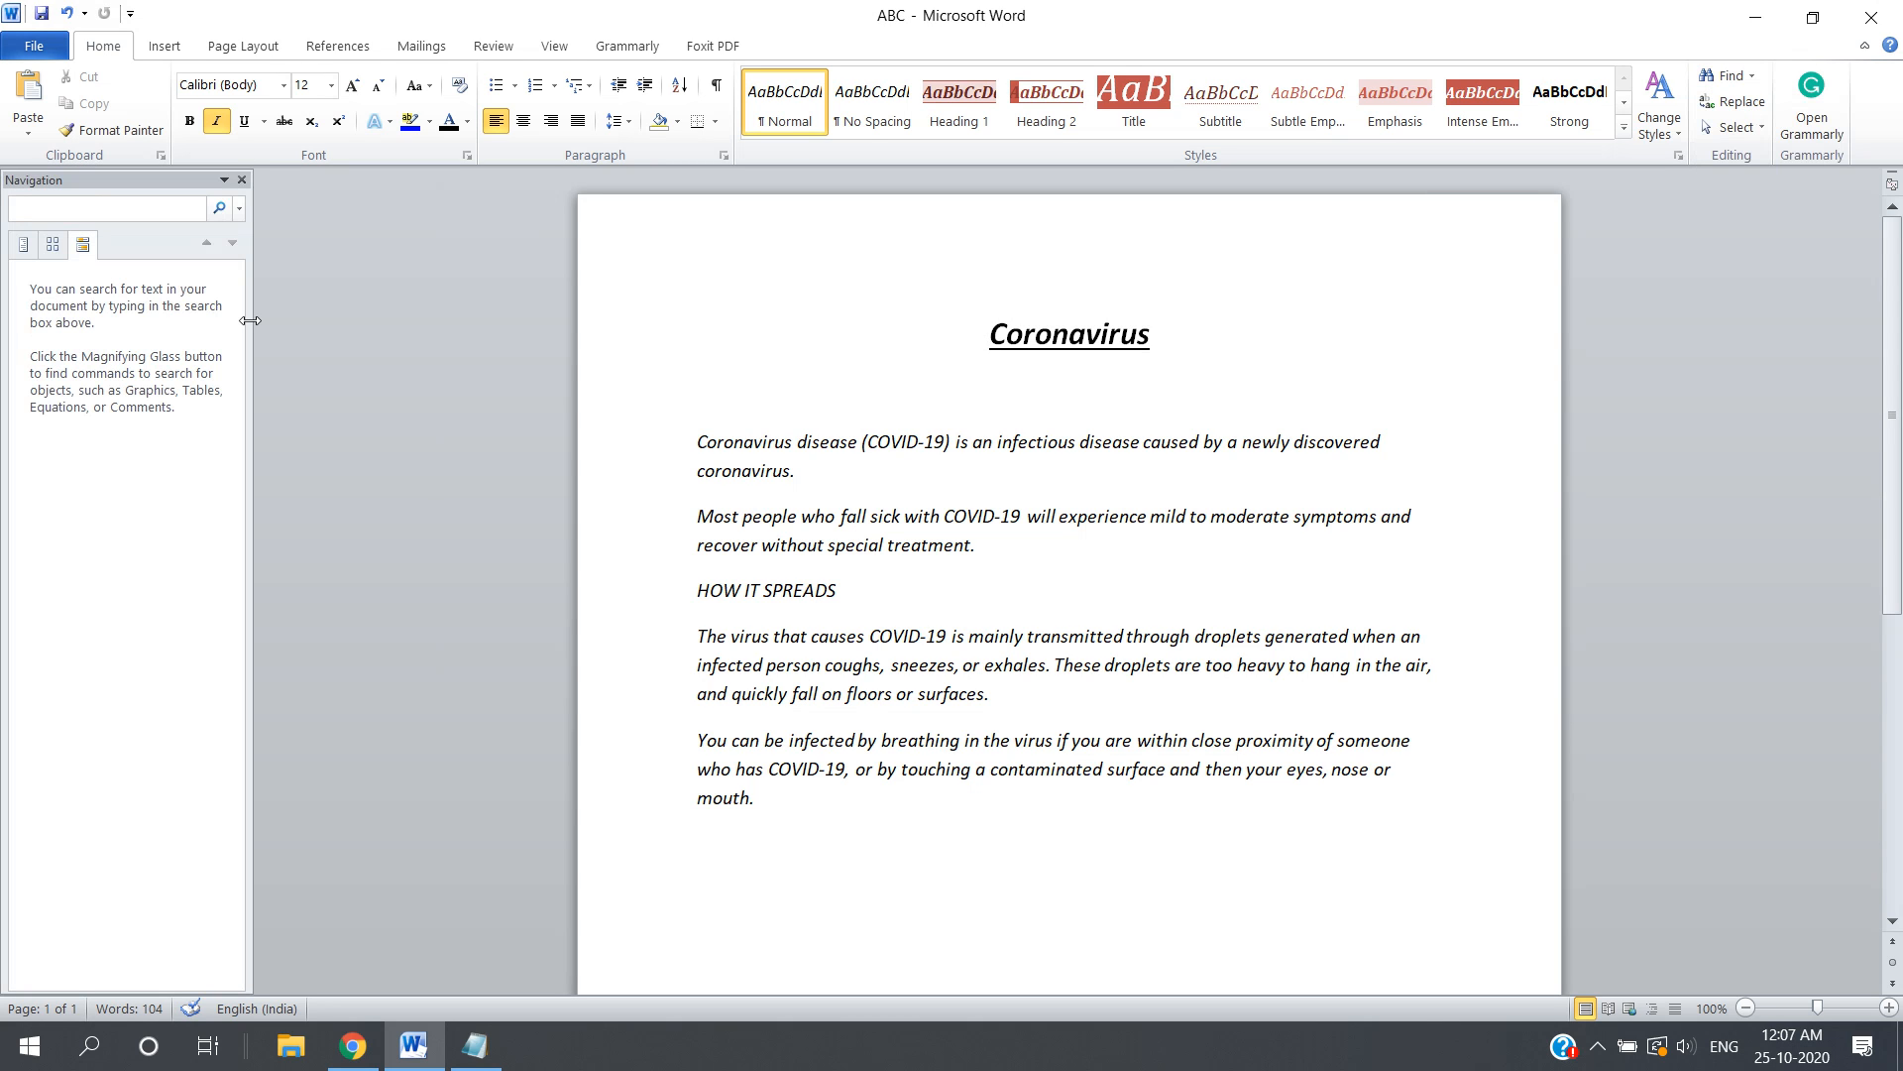
pyautogui.write('H')
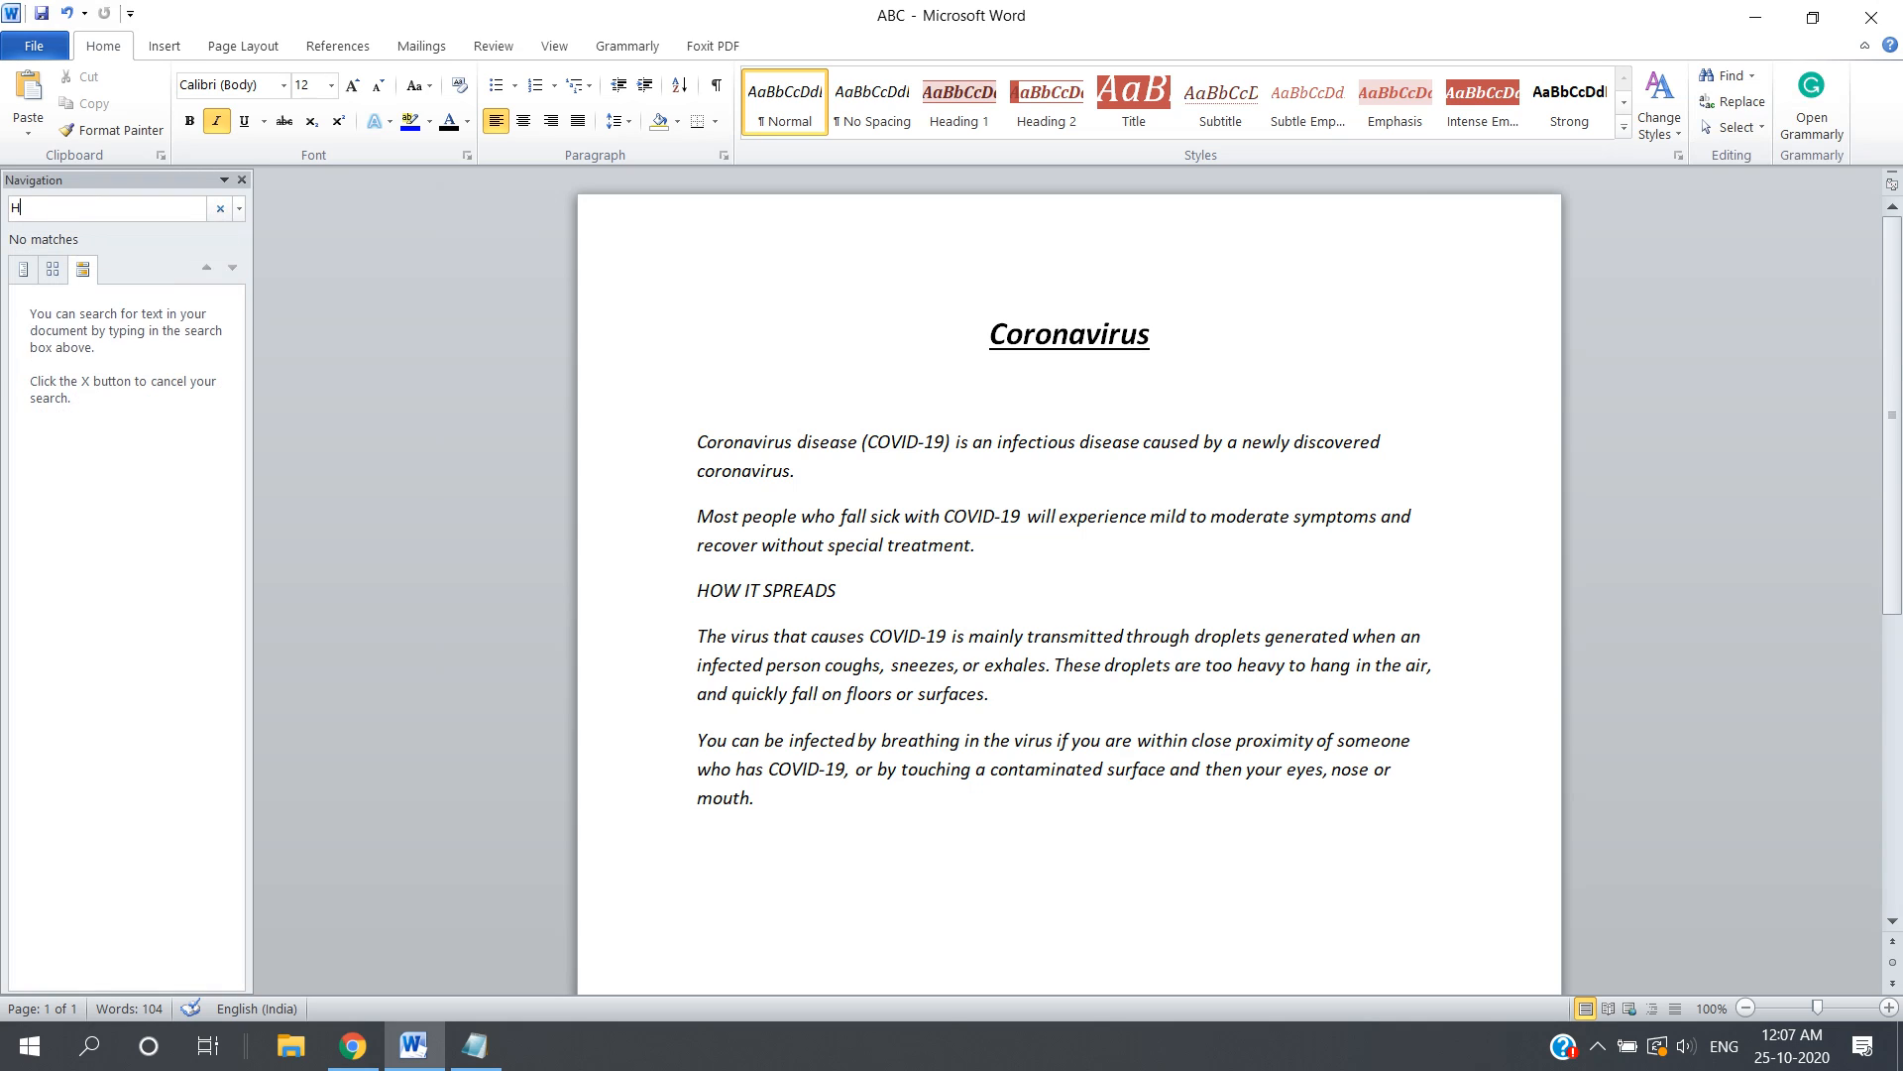
pyautogui.write('ow')
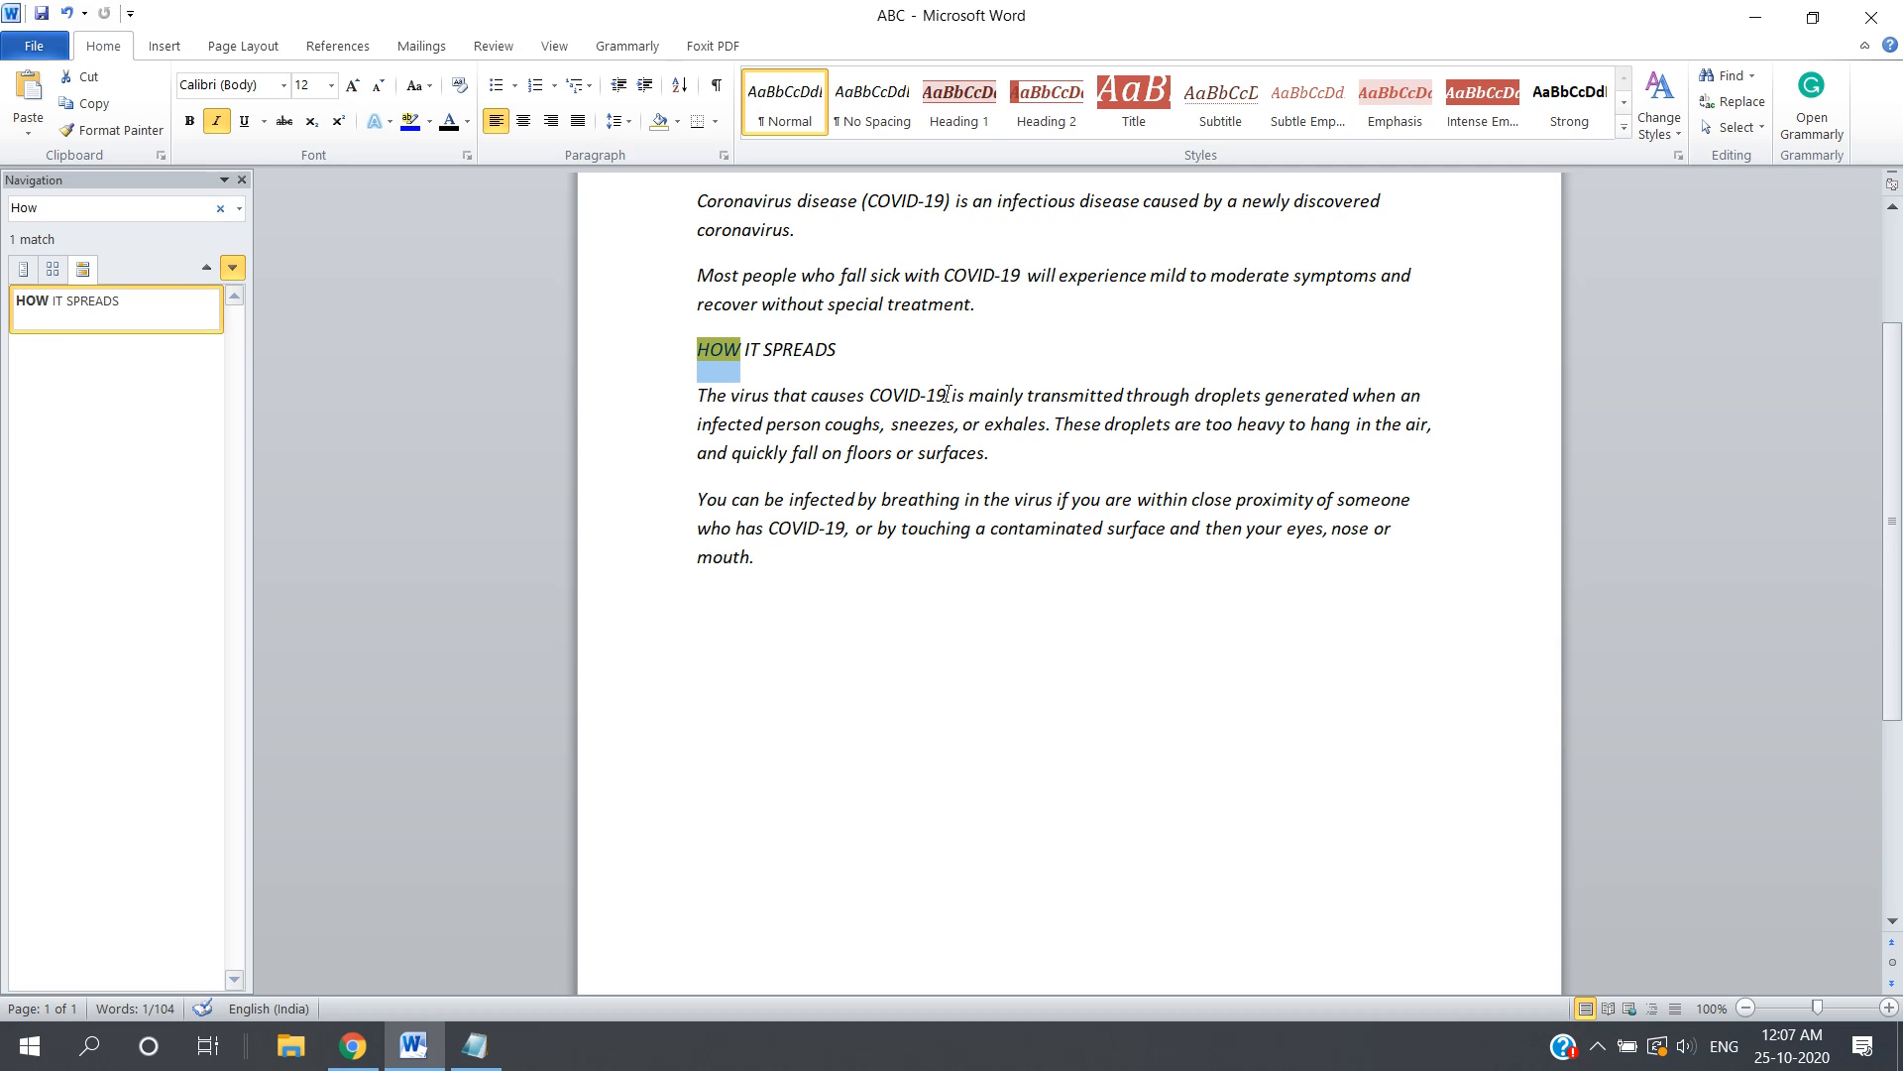
# Search the document for "COVID-19" copied from the paragraph below HOW IT SPREADS, review the matches and close the search.
pyautogui.moveTo(947, 395); pyautogui.dragTo(872, 395)
pyautogui.hotkey('ctrl', 'c')
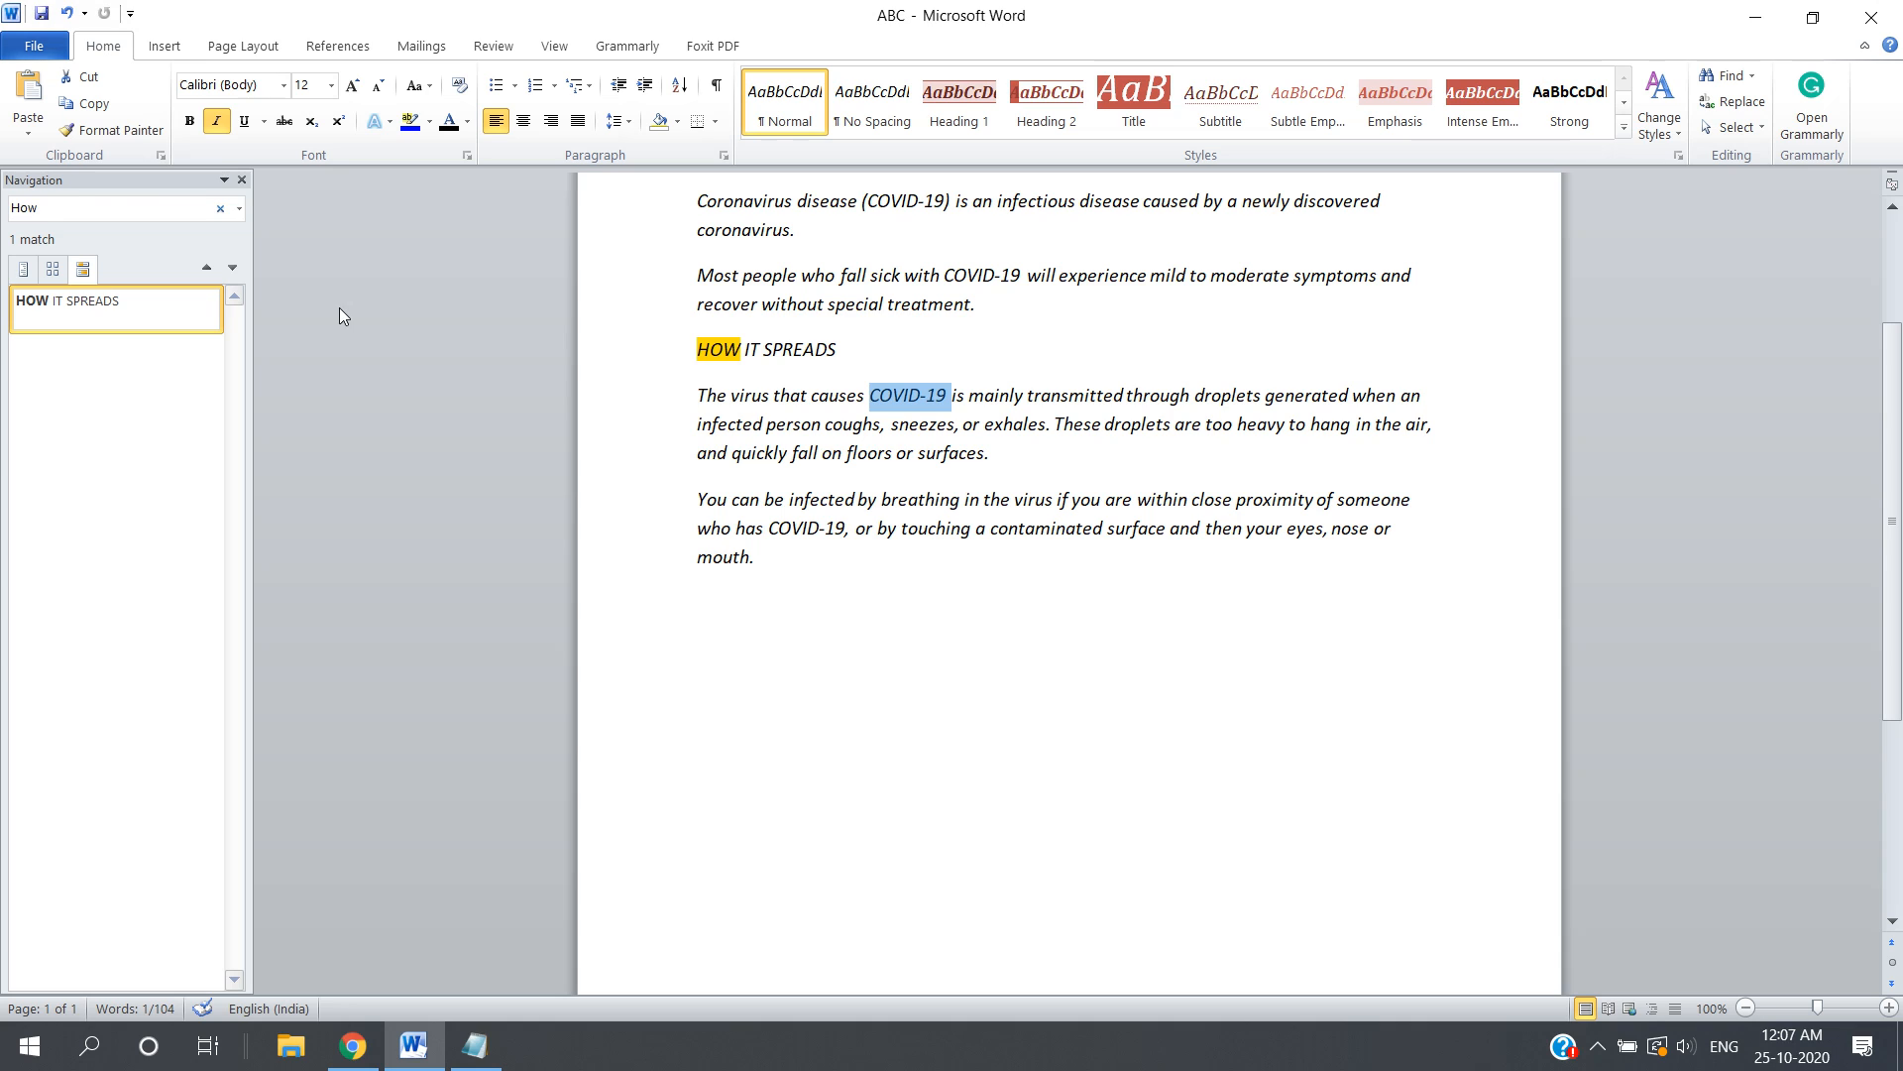
pyautogui.click(85, 208)
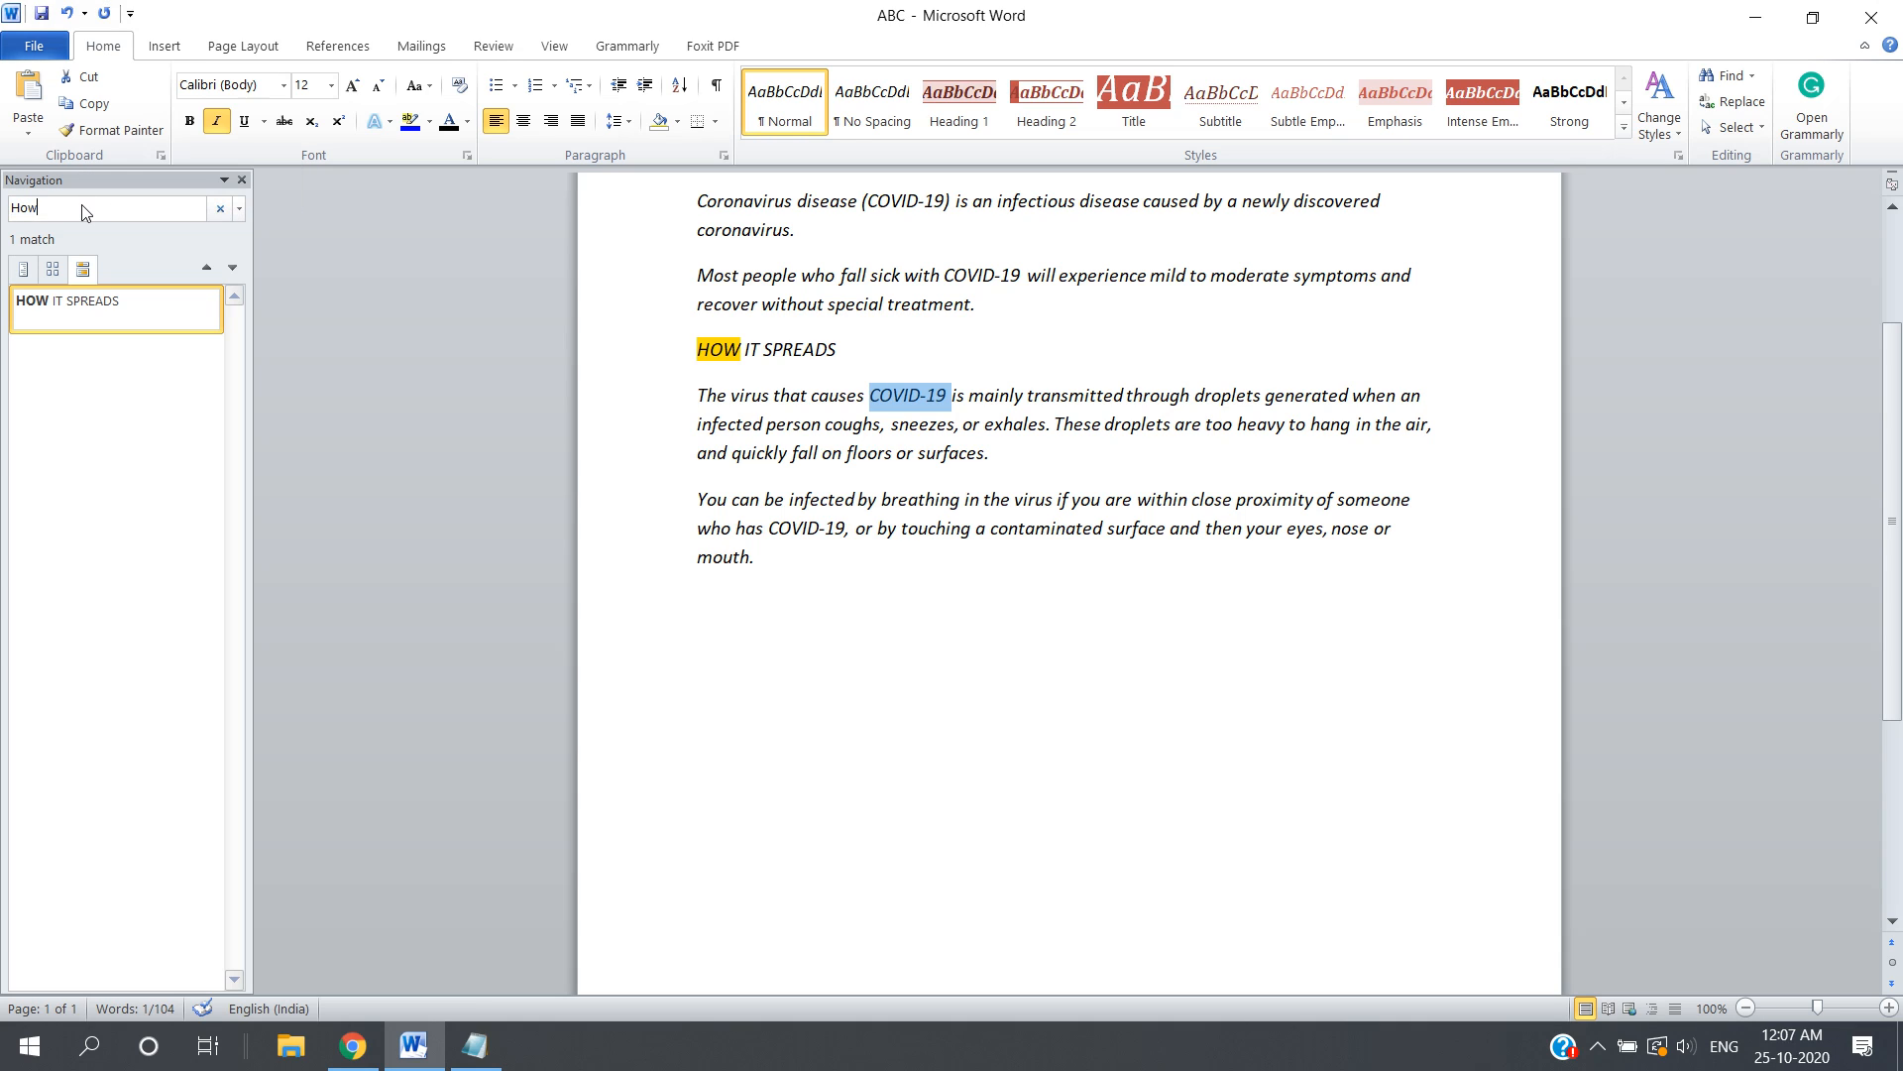
pyautogui.moveTo(63, 208); pyautogui.dragTo(4, 217)
pyautogui.hotkey('ctrl', 'v')
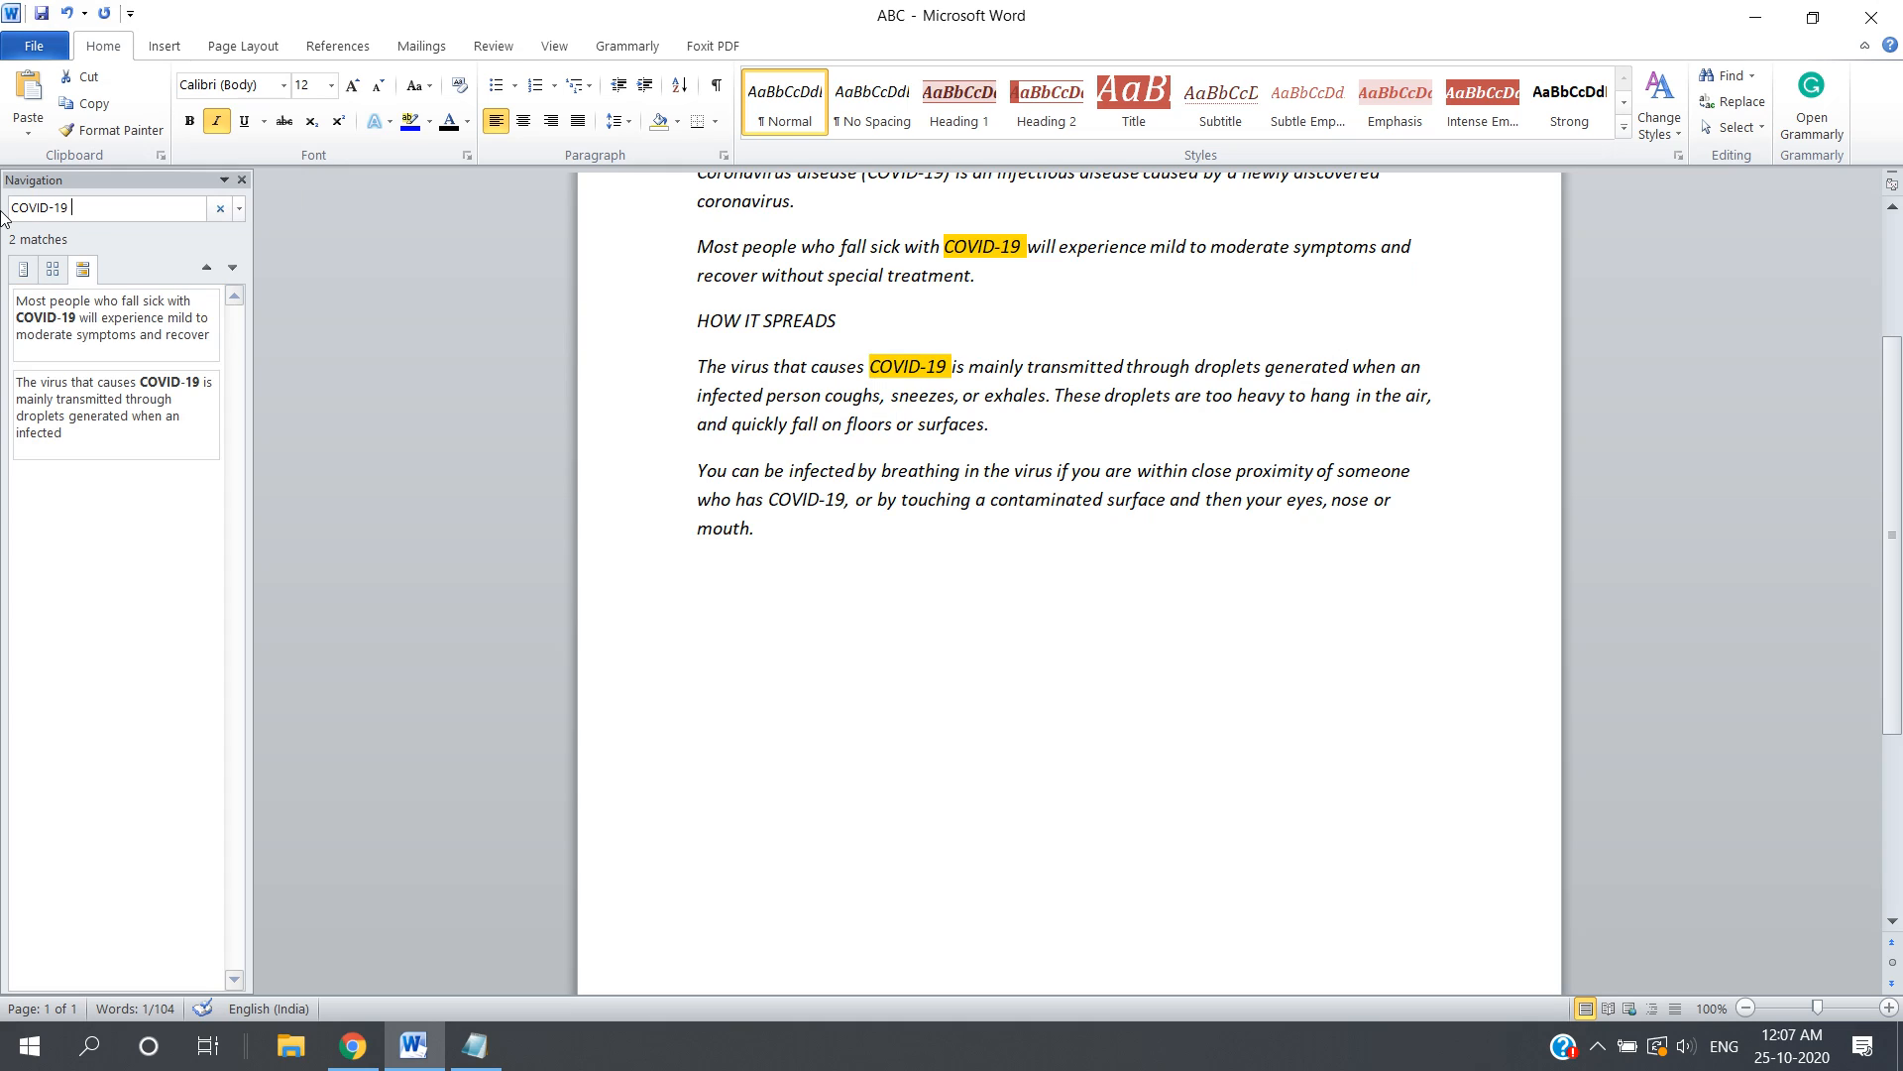
pyautogui.press('Return')
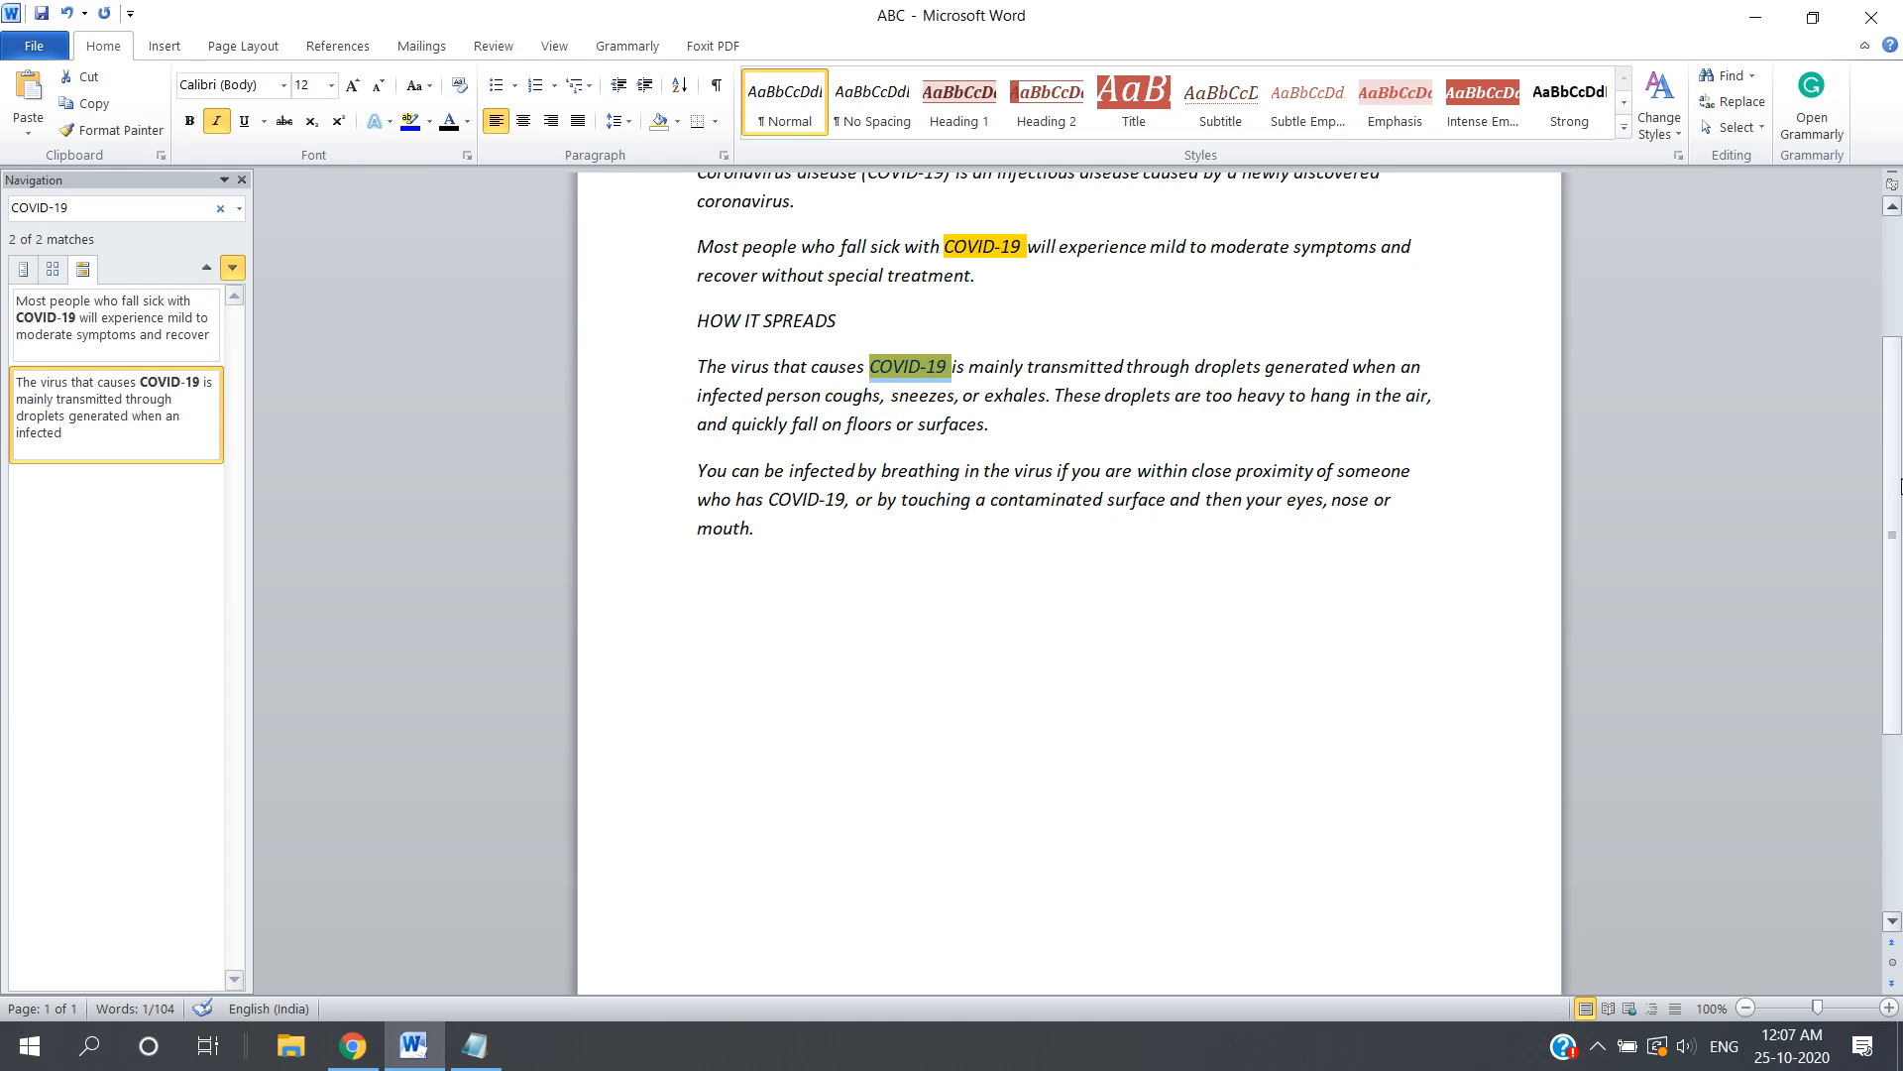
pyautogui.moveTo(1900, 485); pyautogui.dragTo(1900, 311)
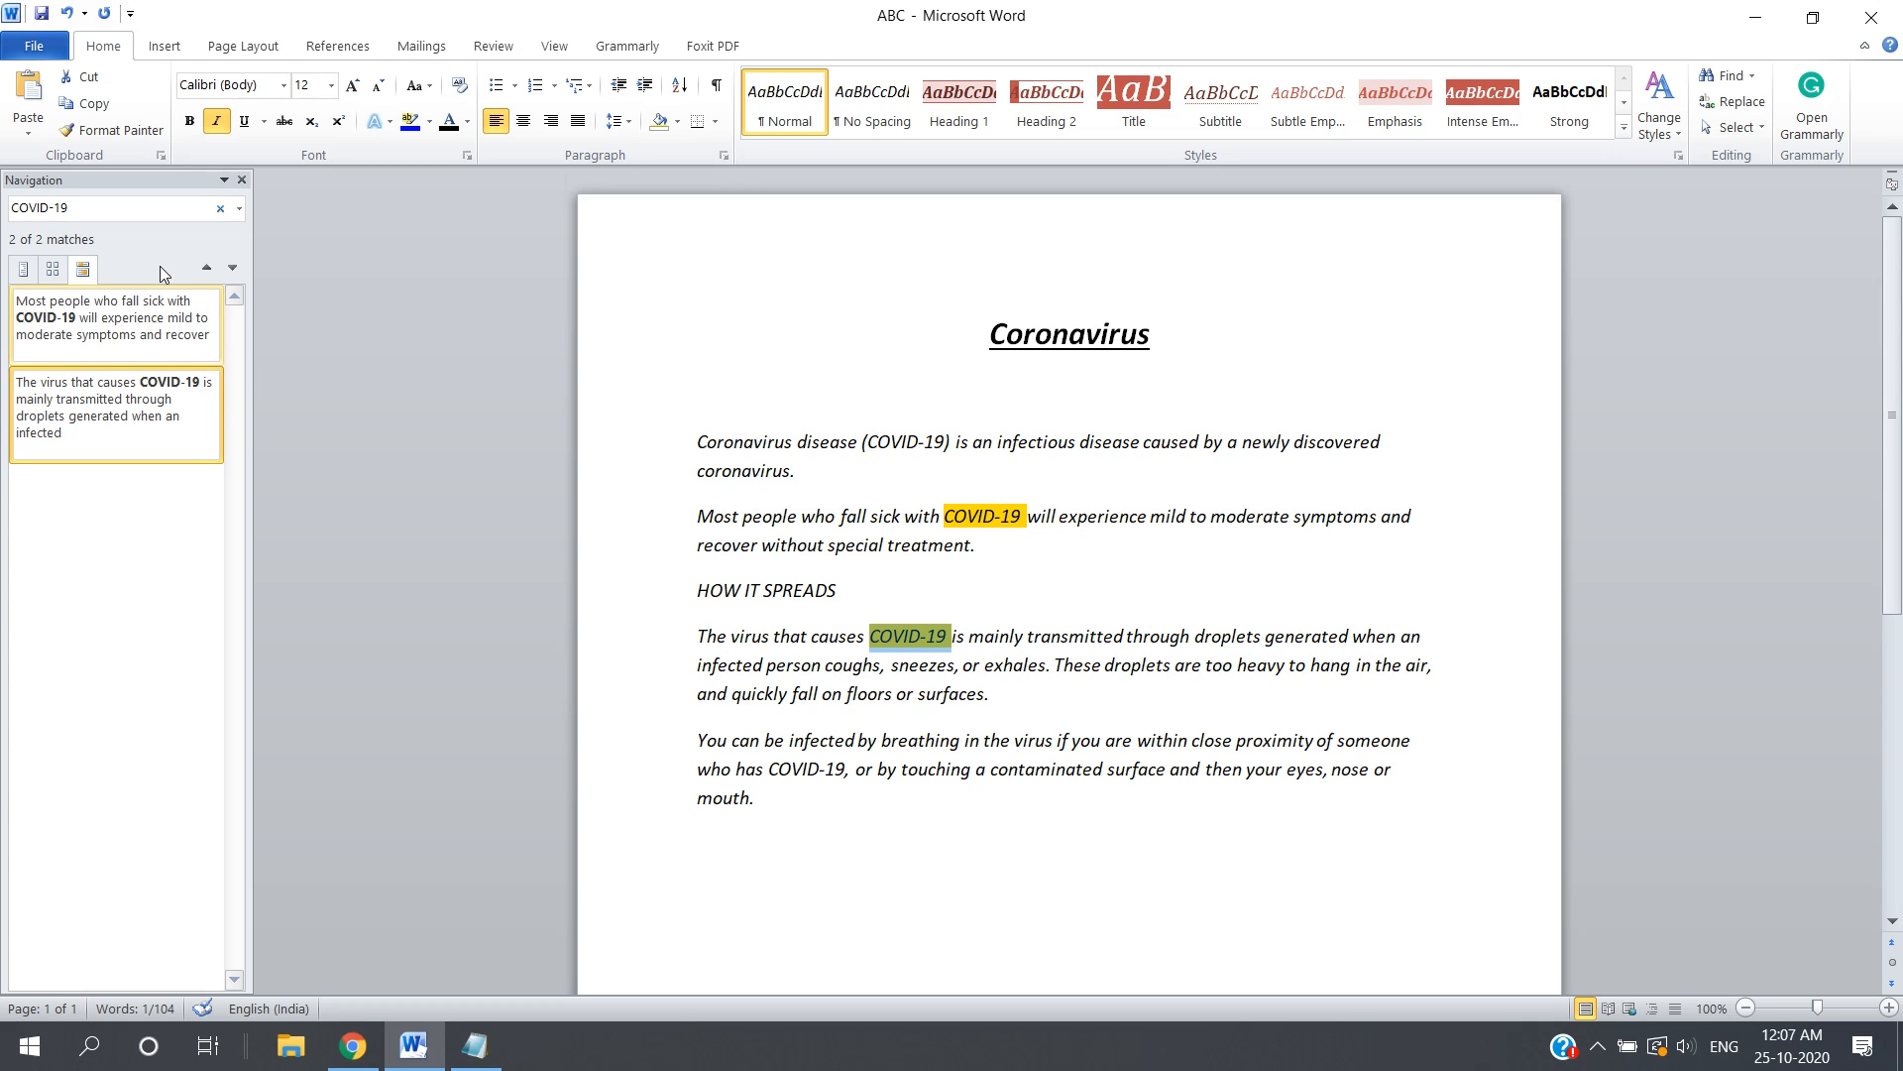
pyautogui.click(241, 186)
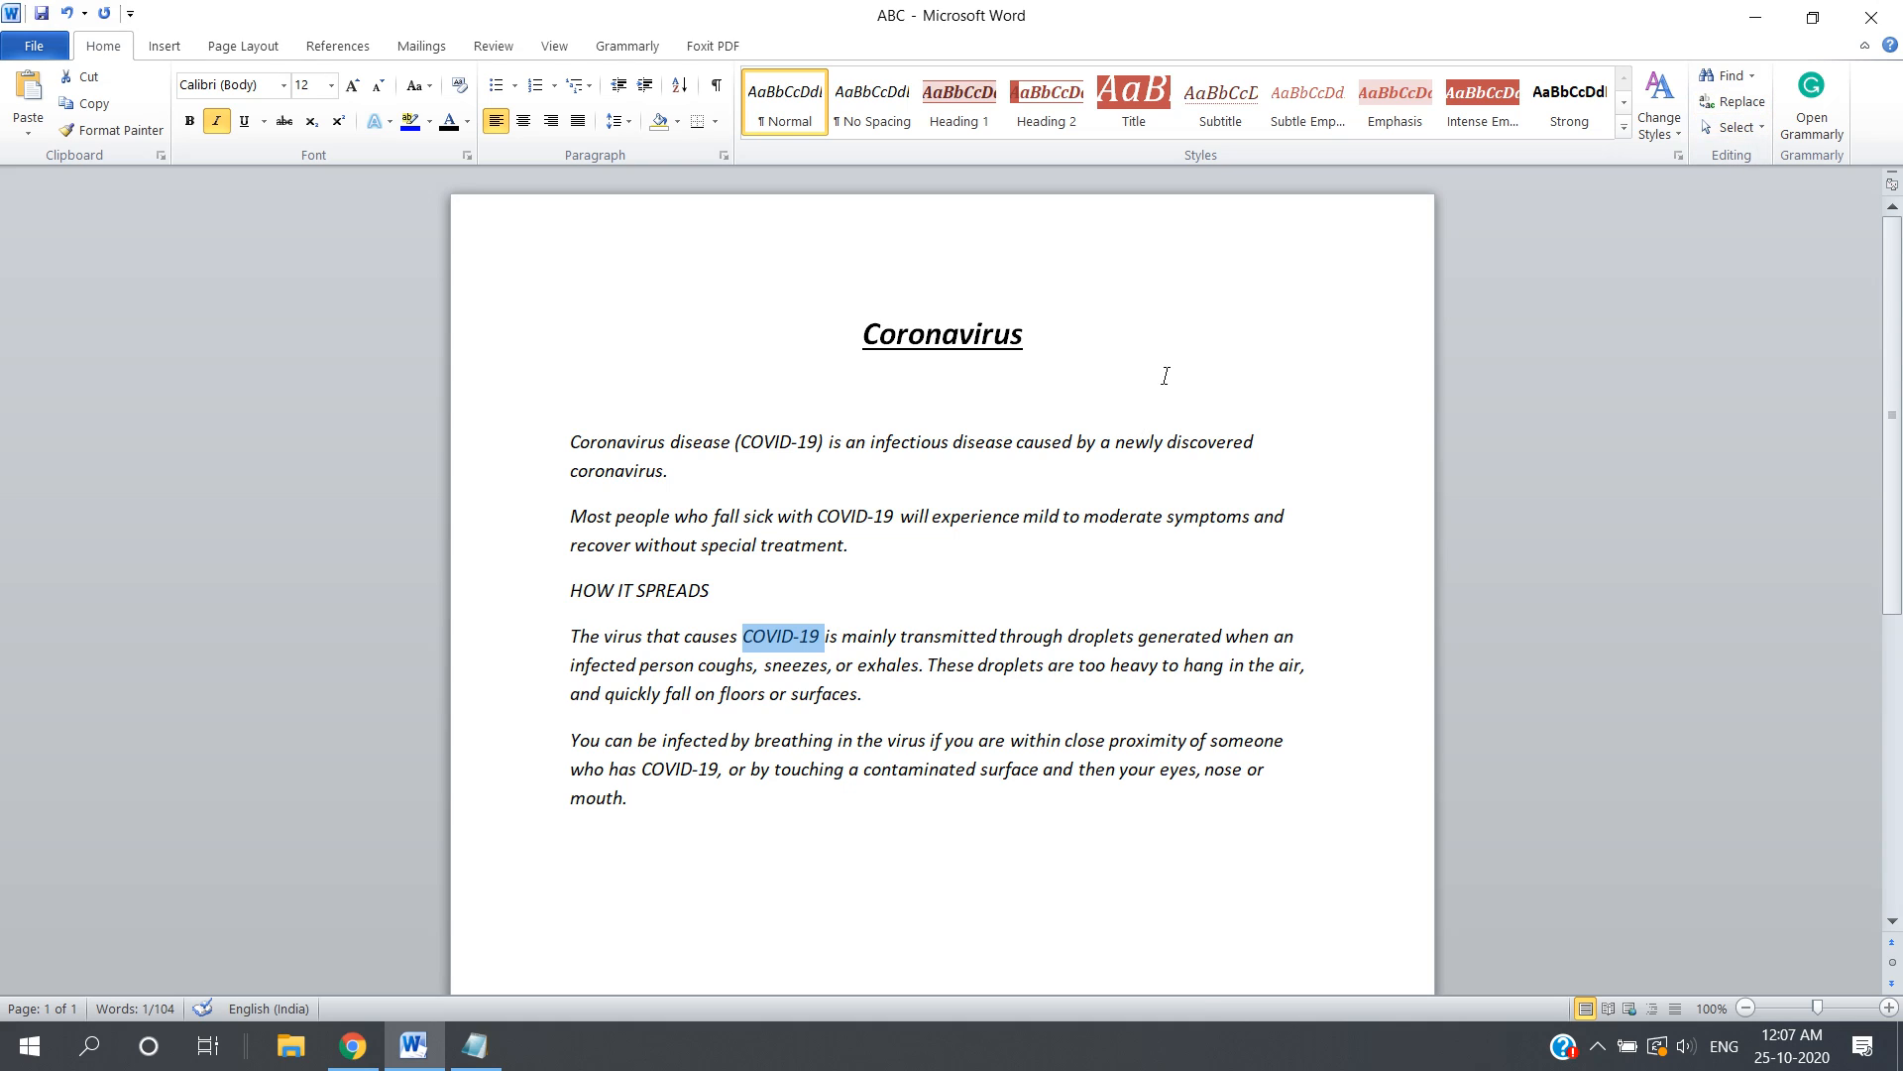
# Replace every occurrence of "Coronavirus" in the whole document with "ABC", review the text, and undo the replacement.
pyautogui.doubleClick(622, 443)
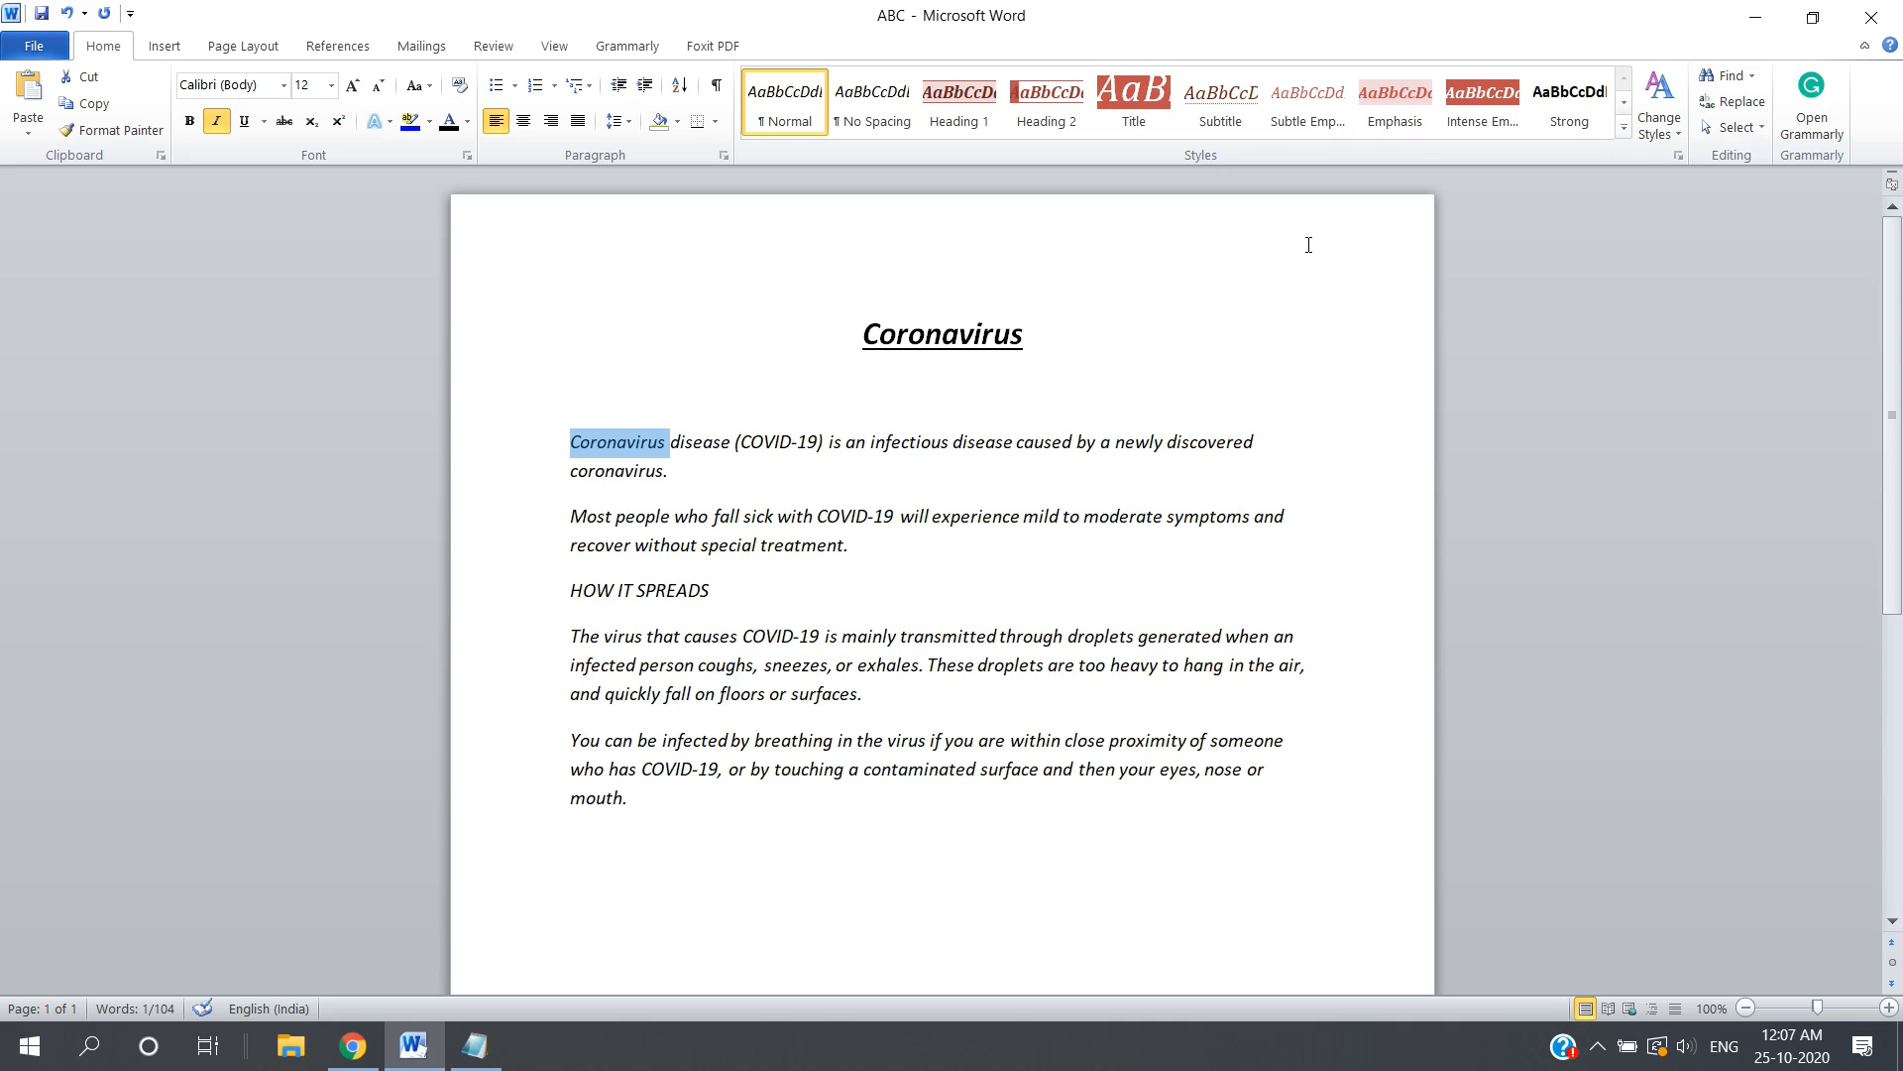
pyautogui.click(1728, 102)
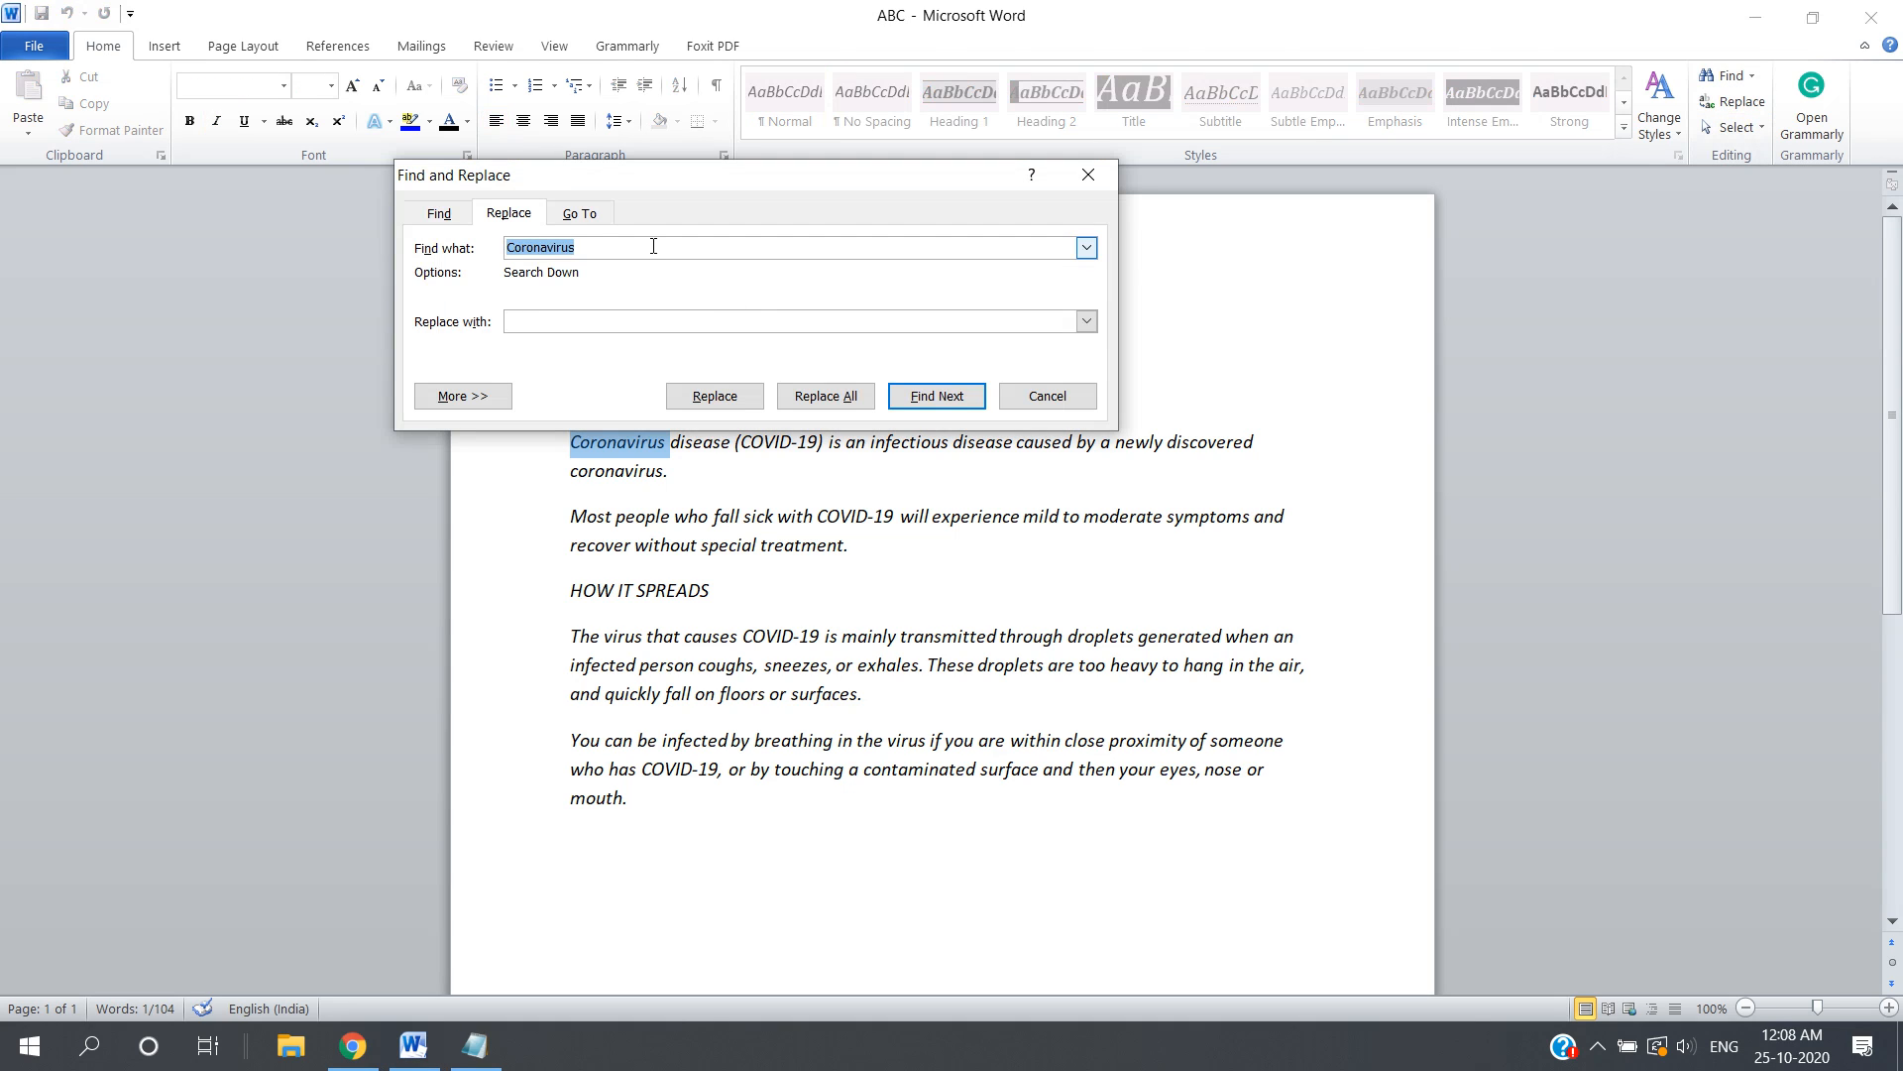
pyautogui.press('Tab')
pyautogui.write('A')
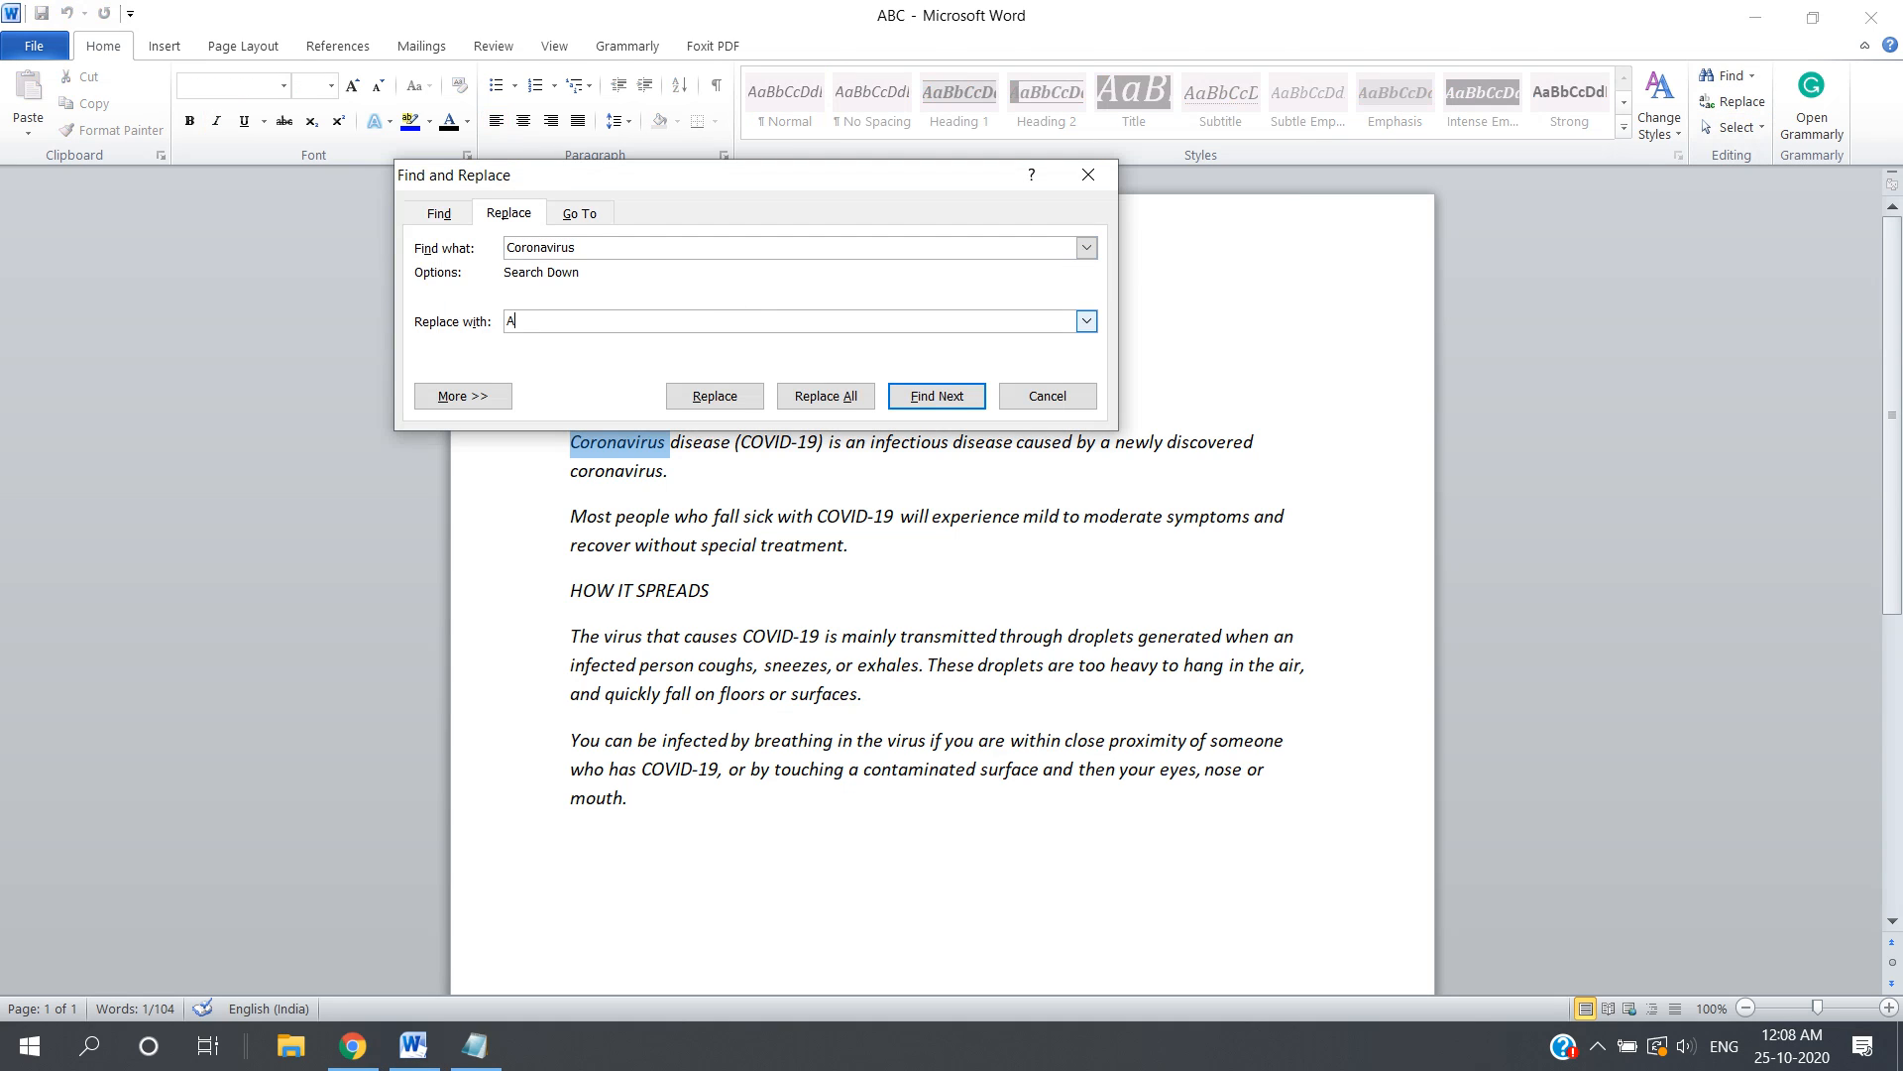
pyautogui.write('BC')
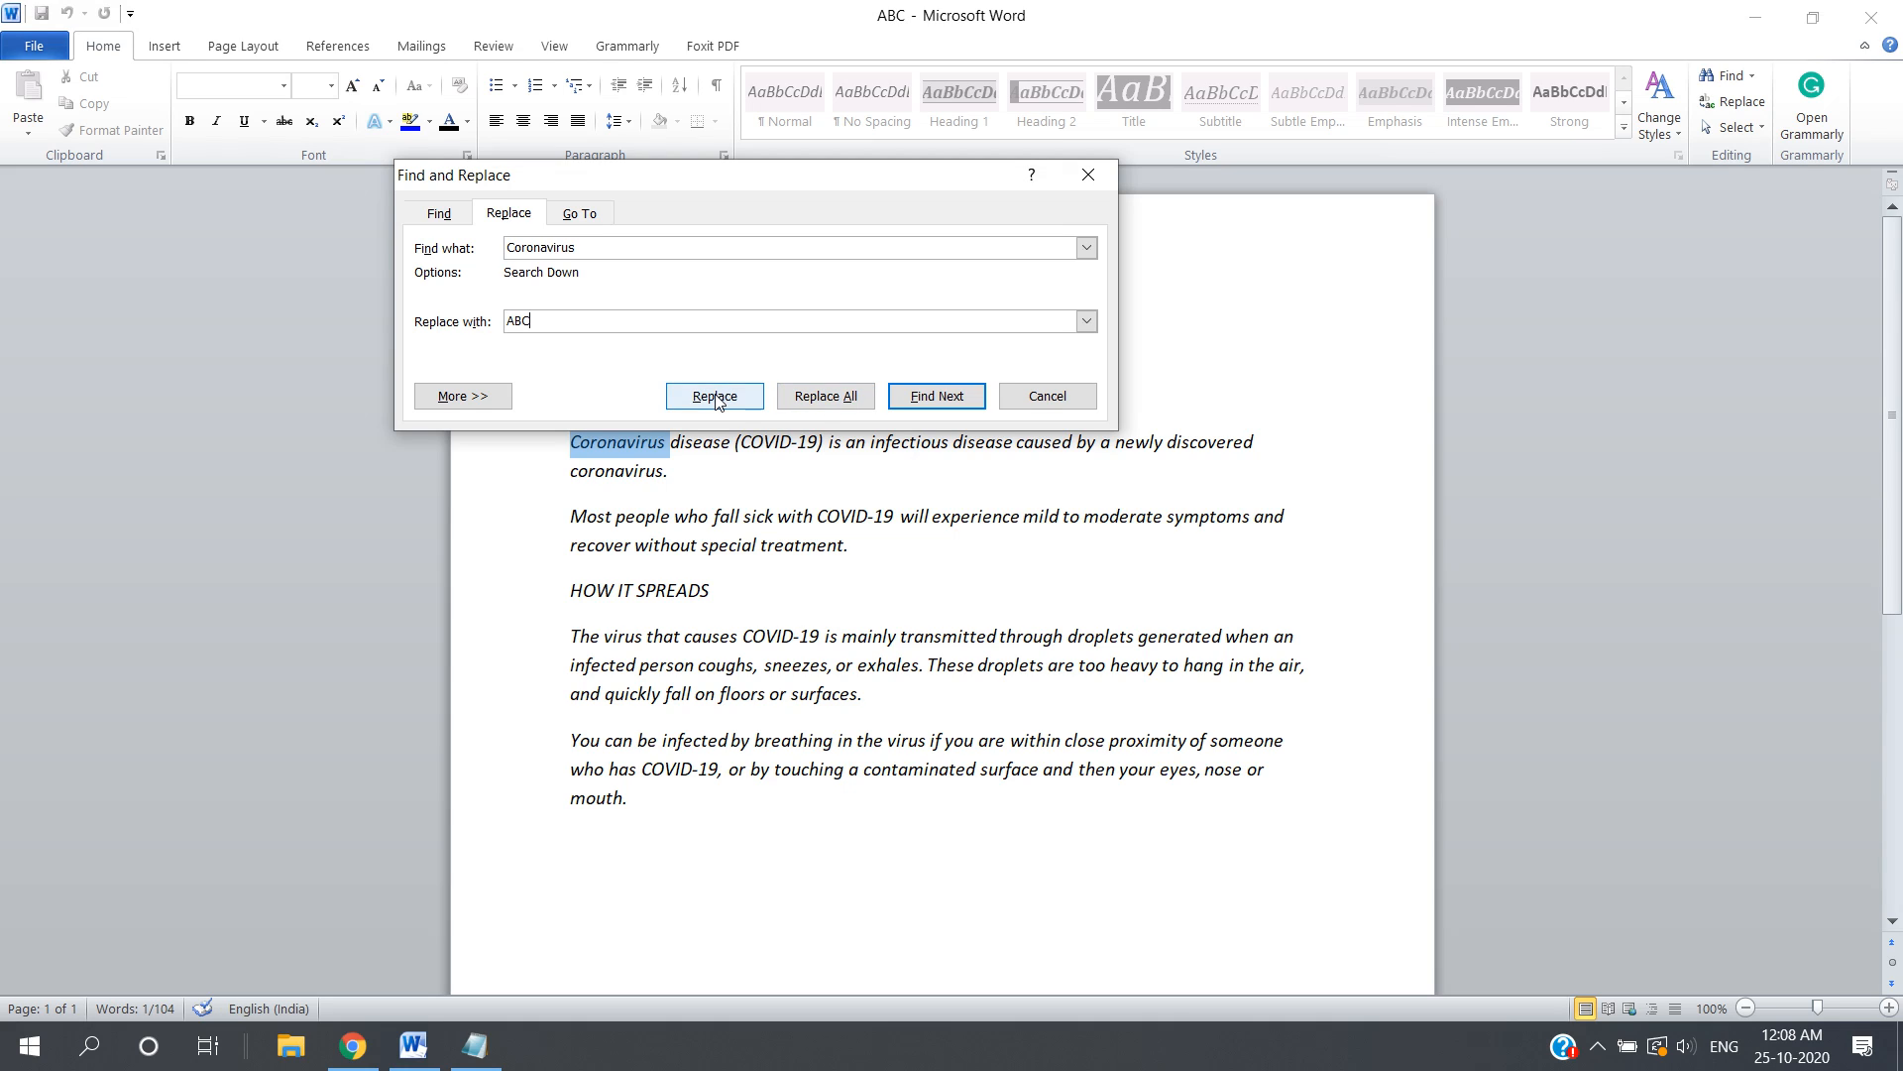
pyautogui.click(830, 400)
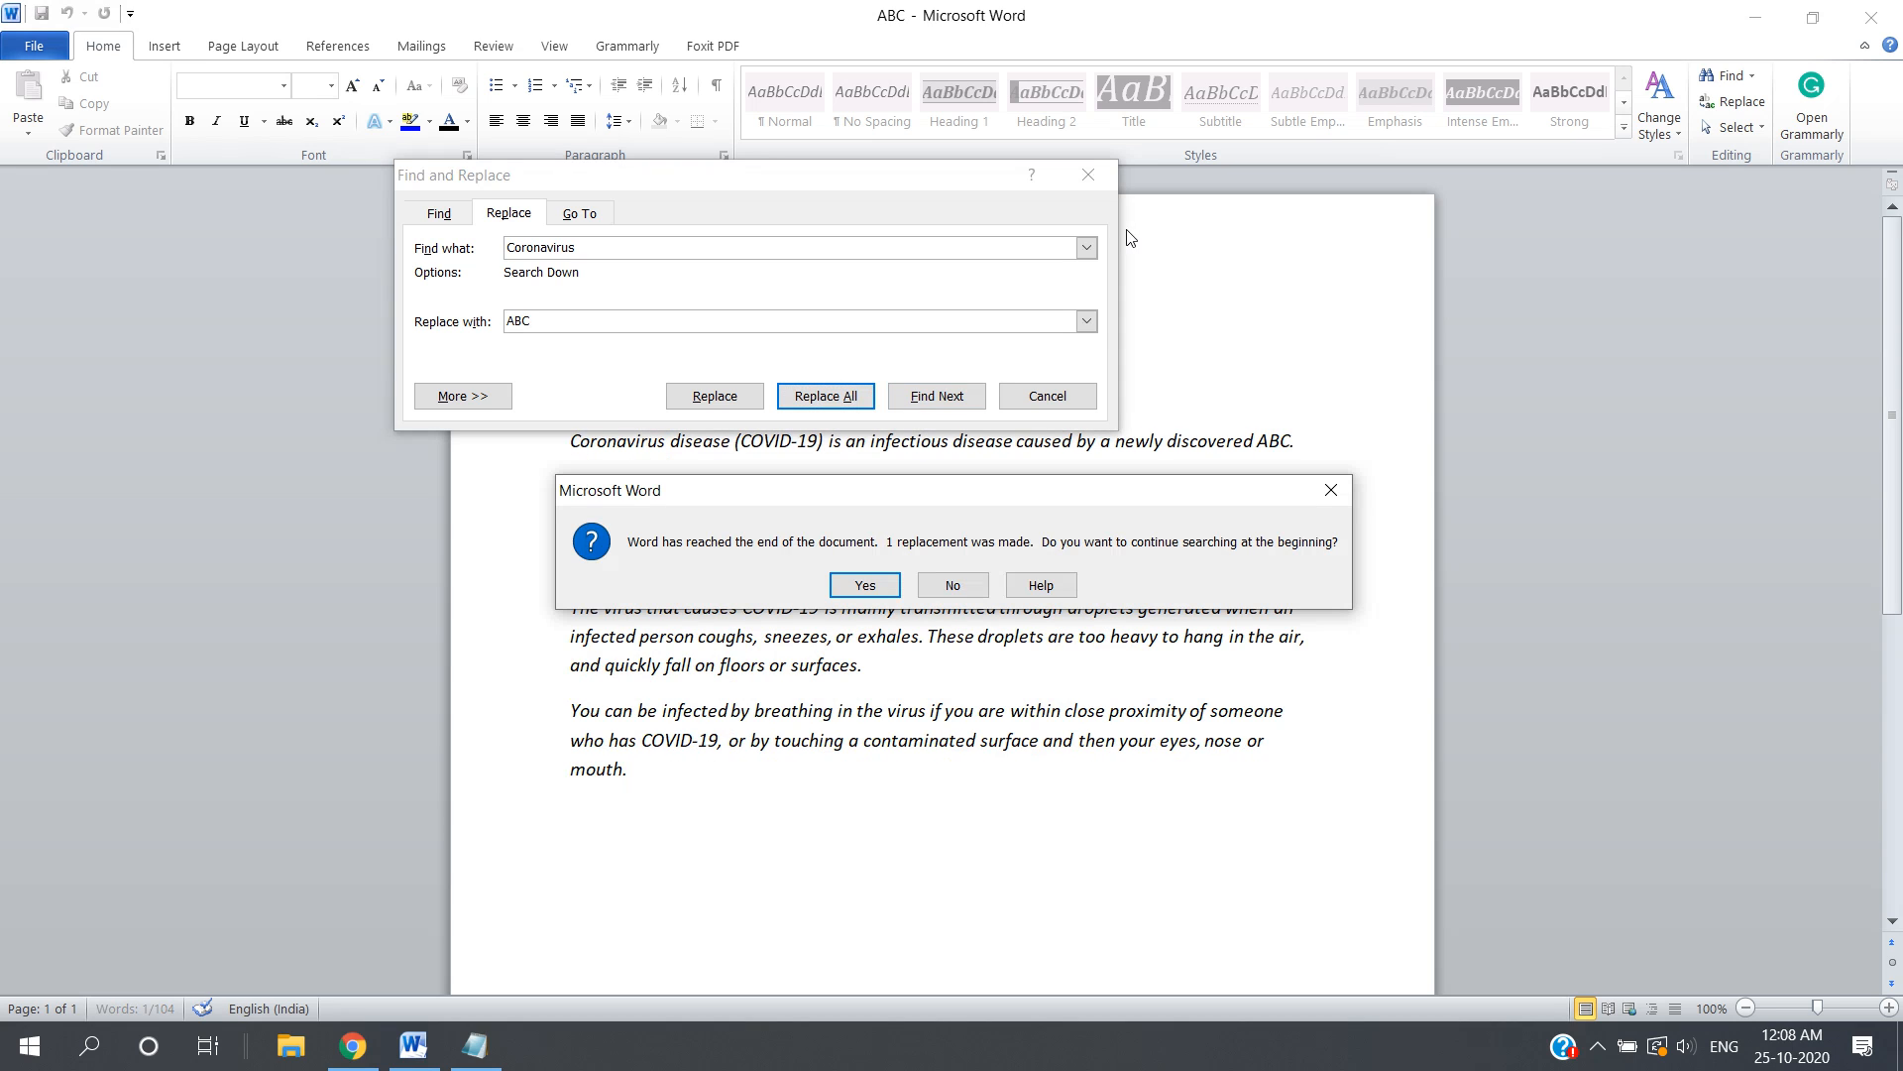
pyautogui.click(898, 586)
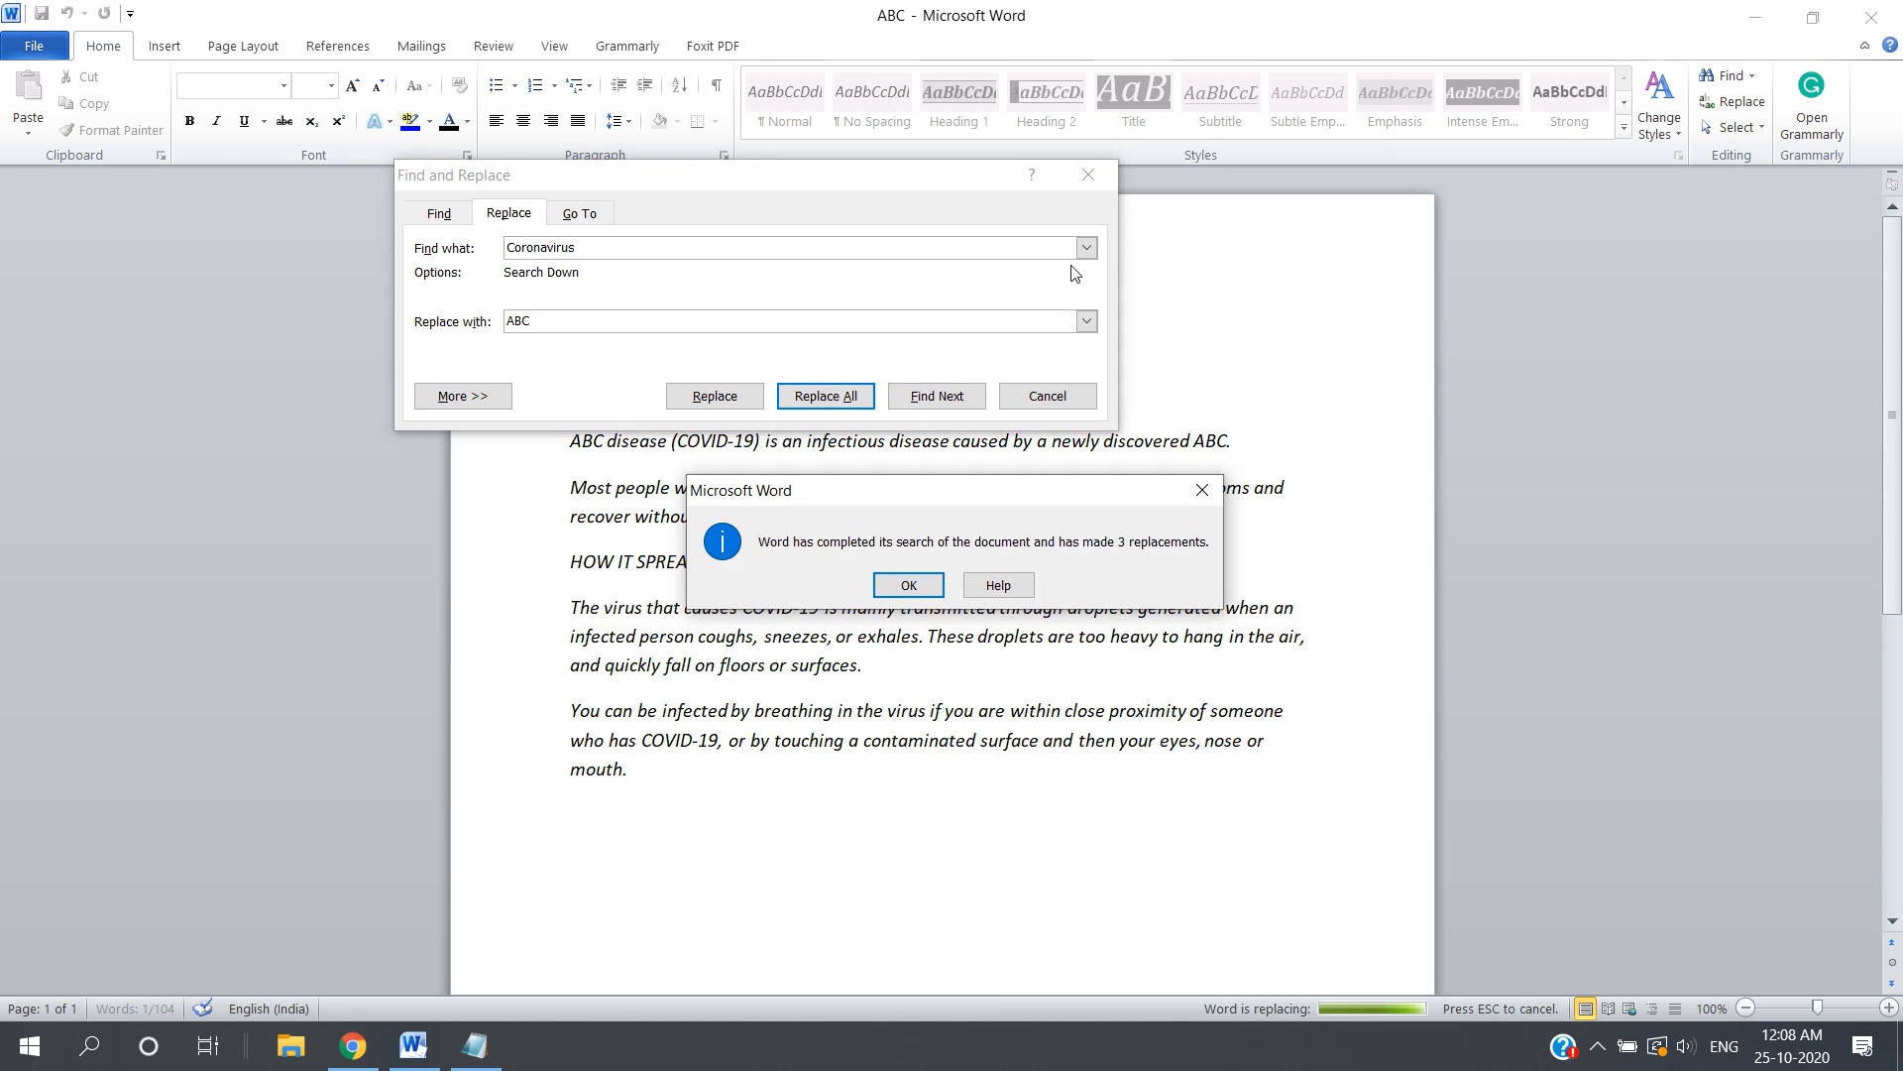
pyautogui.press('Return')
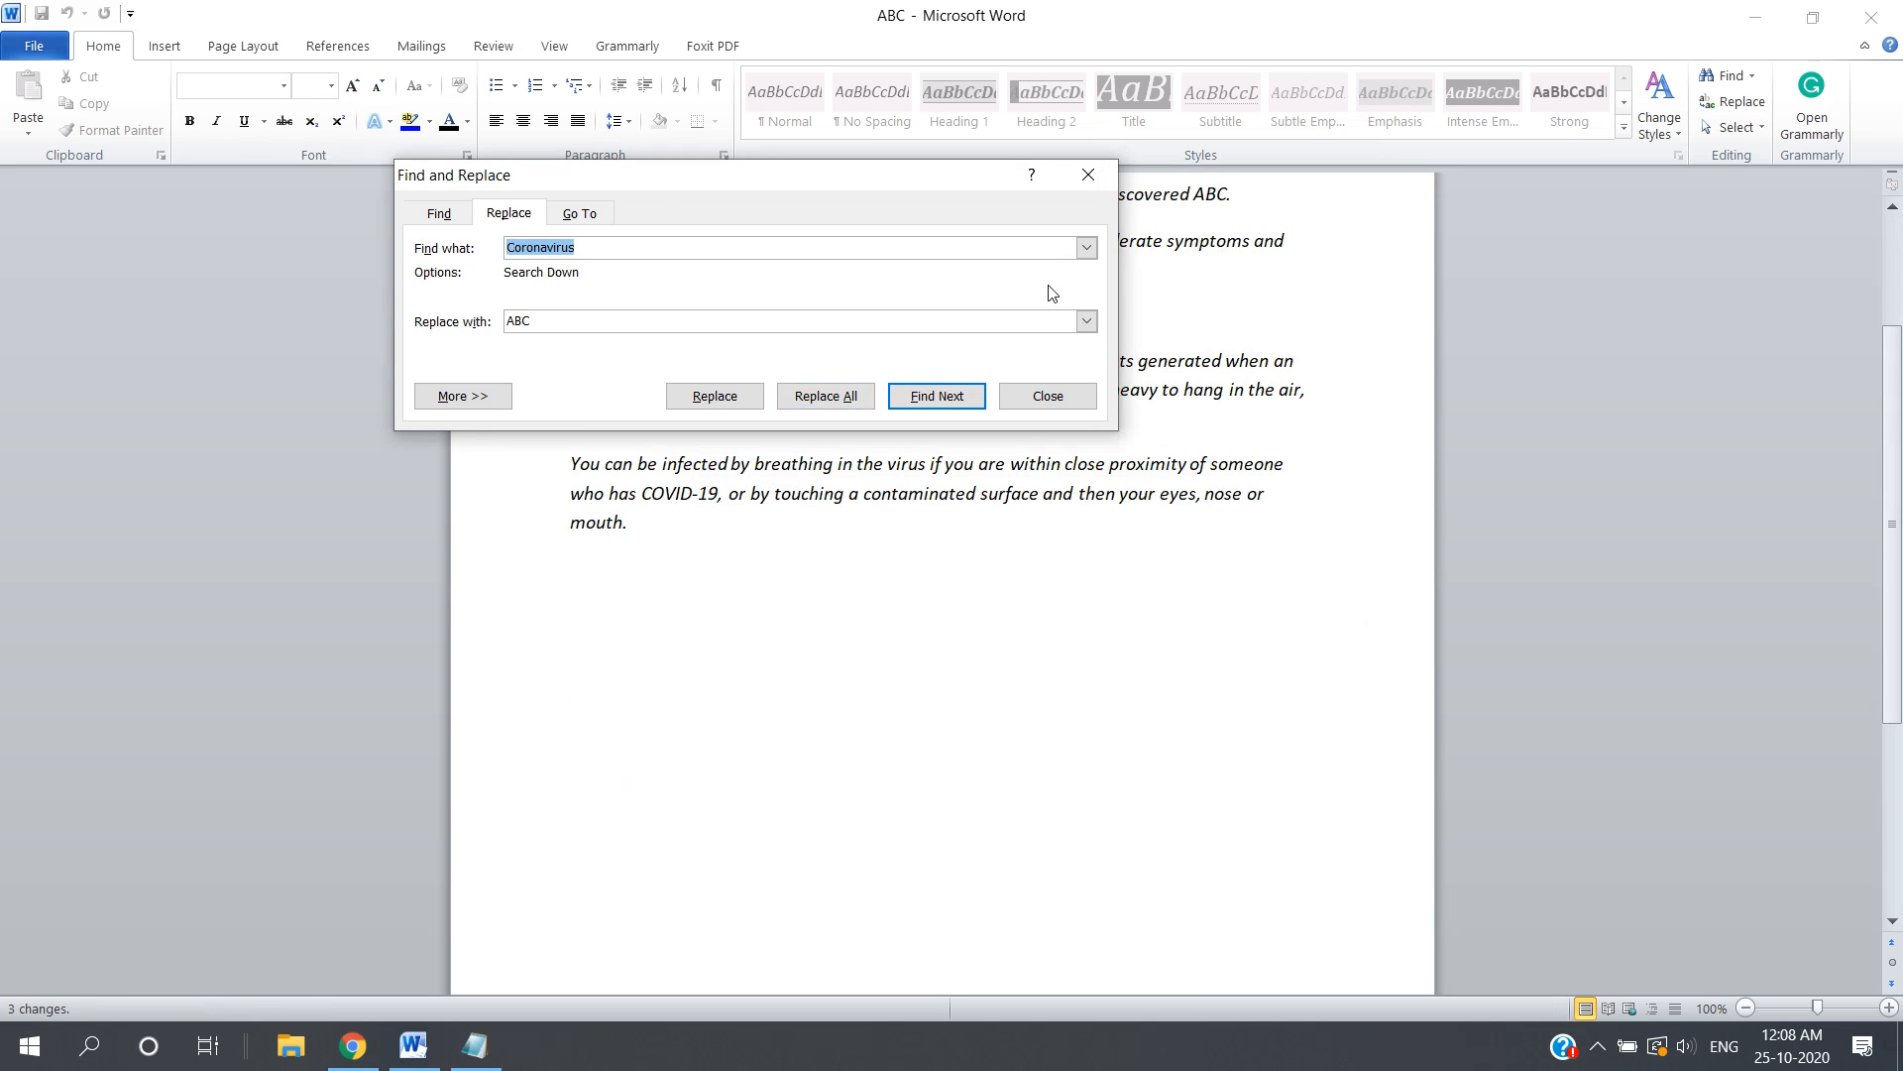
pyautogui.click(1092, 173)
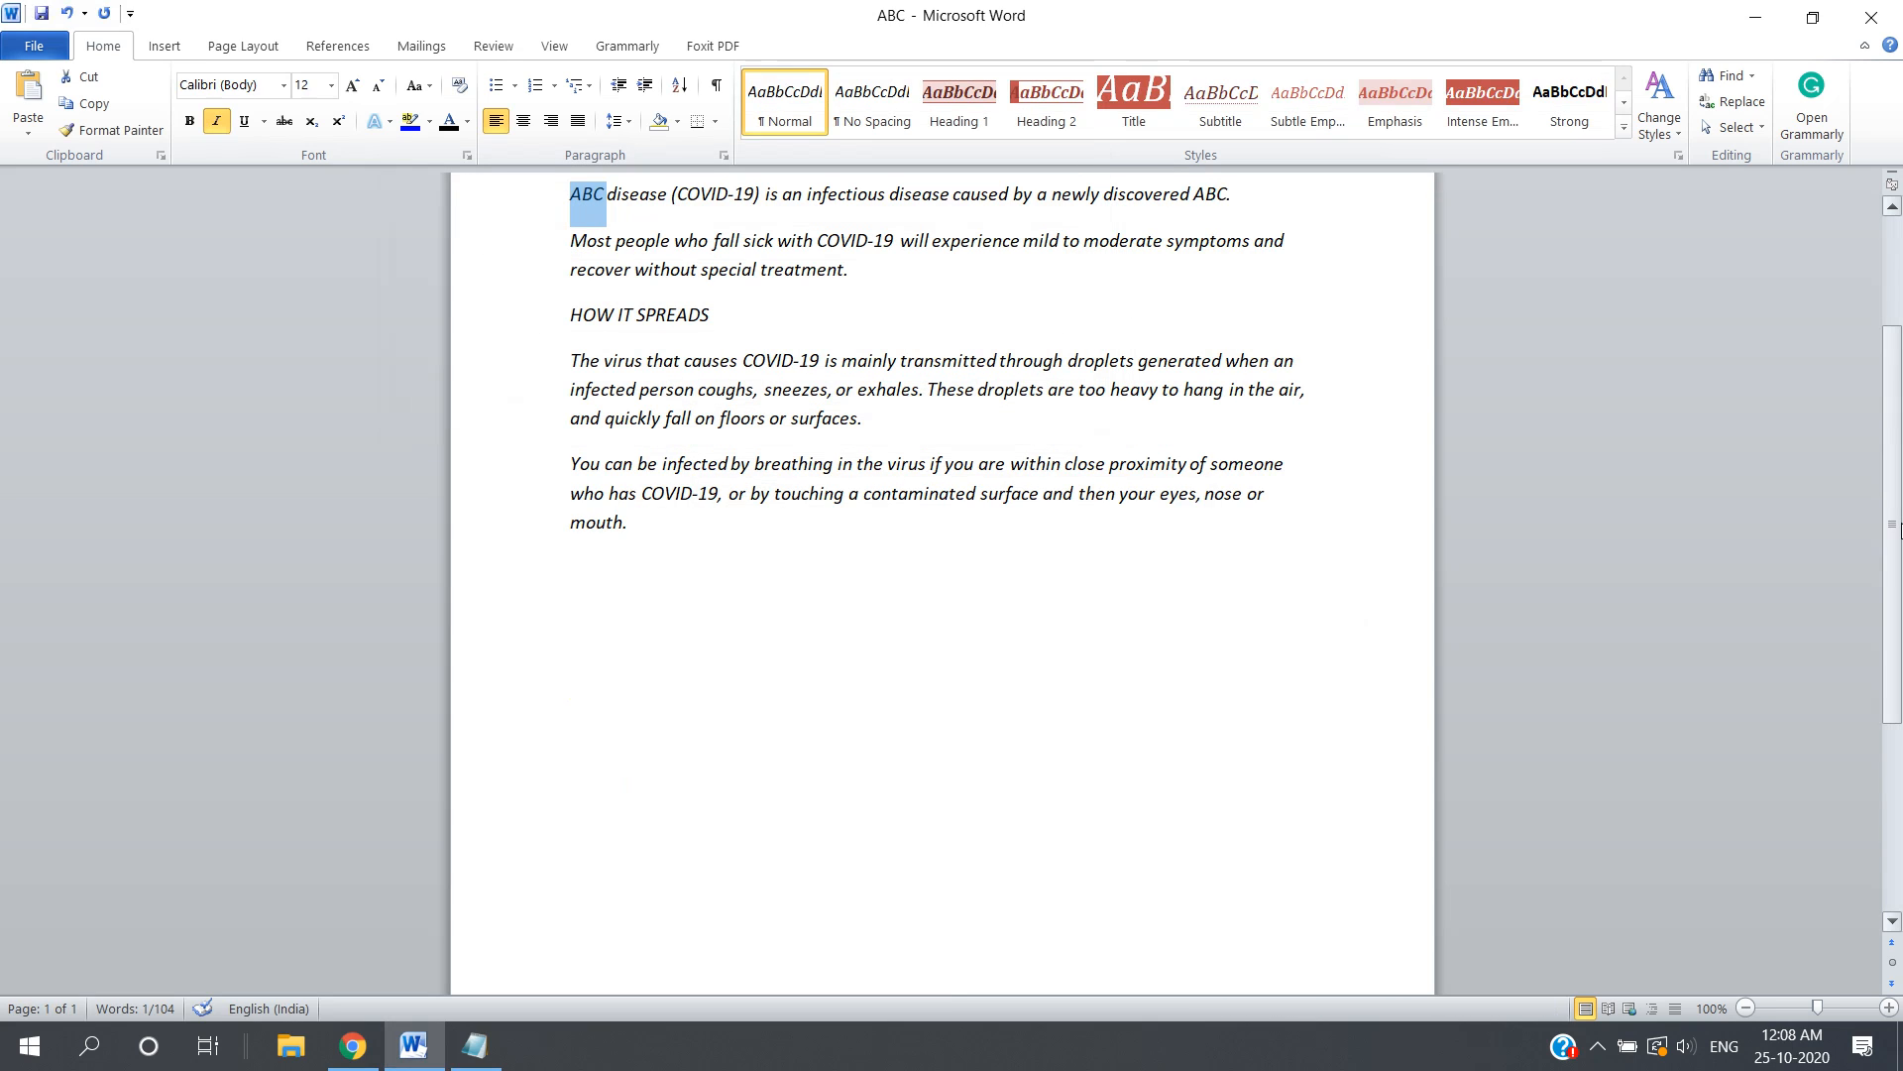
pyautogui.scroll(3, 1897, 307)
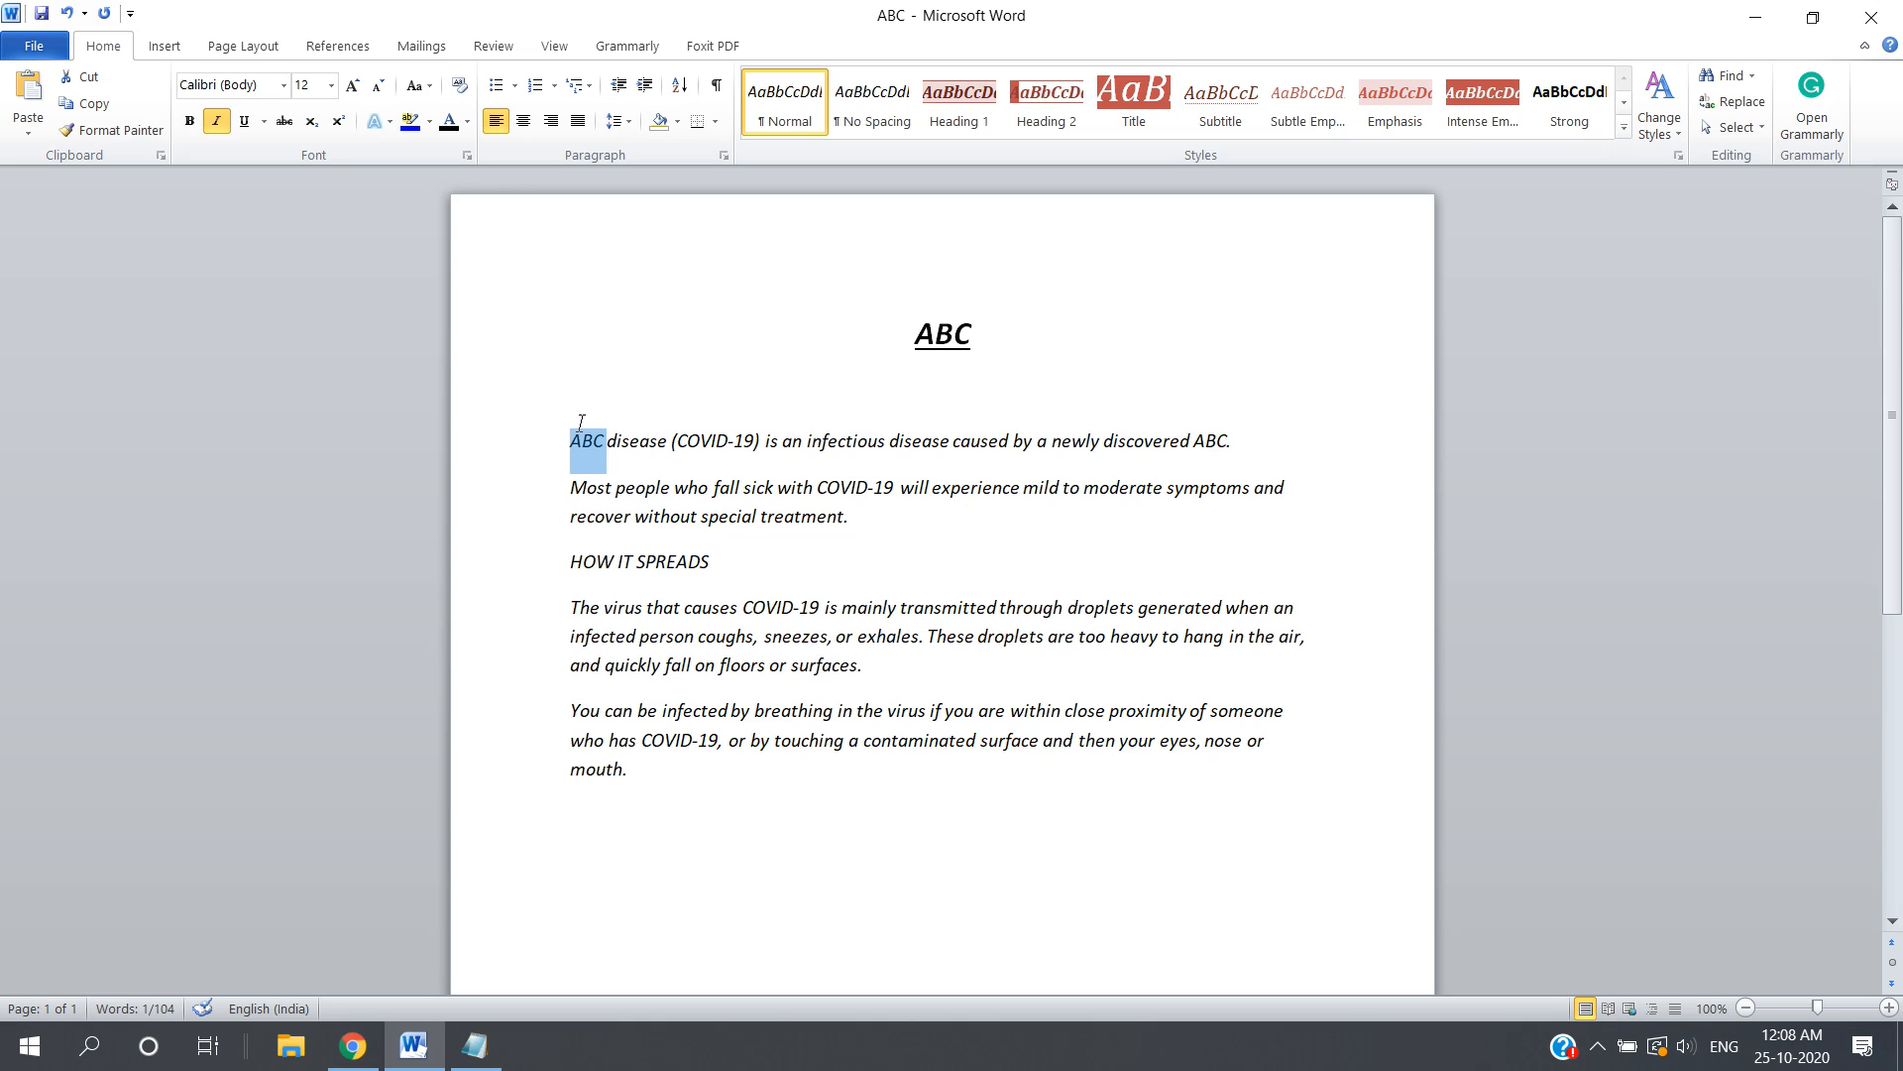
pyautogui.hotkey('ctrl', 'z')
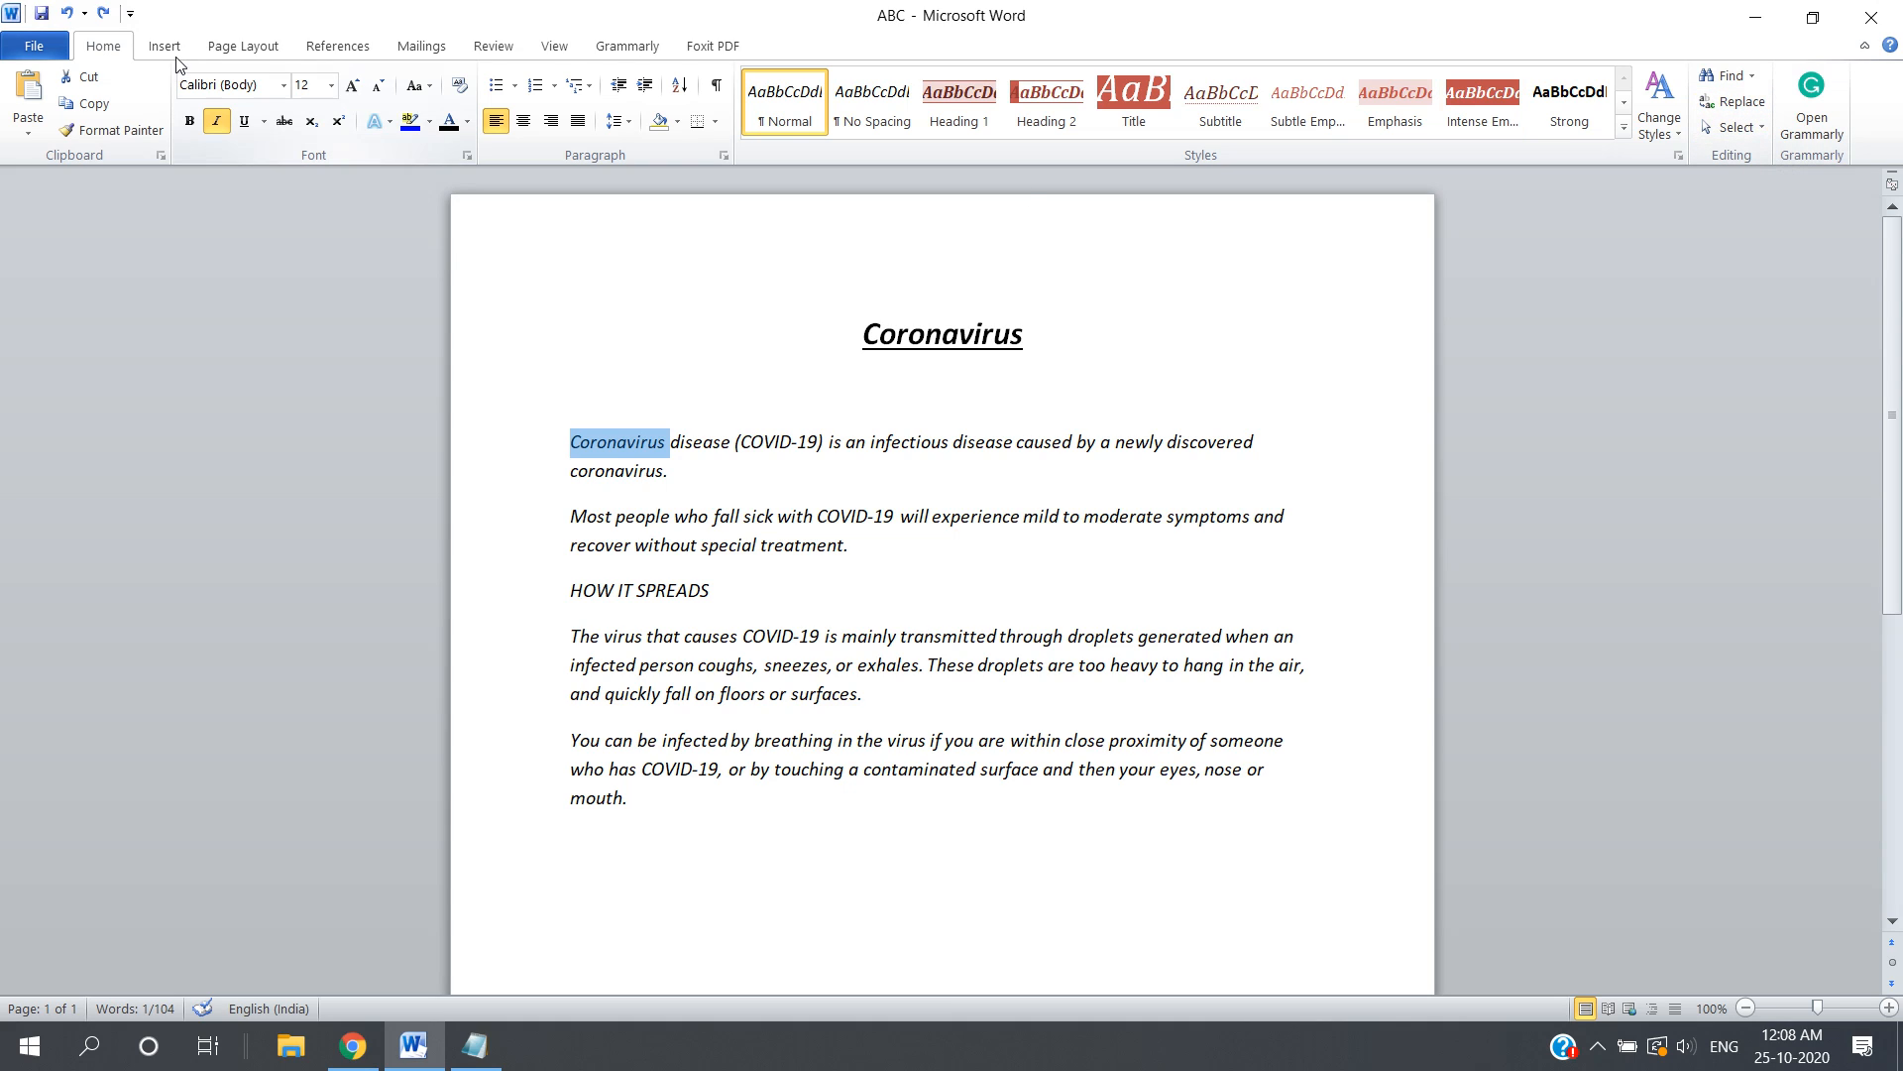
# Insert the built-in Austere cover page and enter "af" in its year placeholder.
pyautogui.click(565, 335)
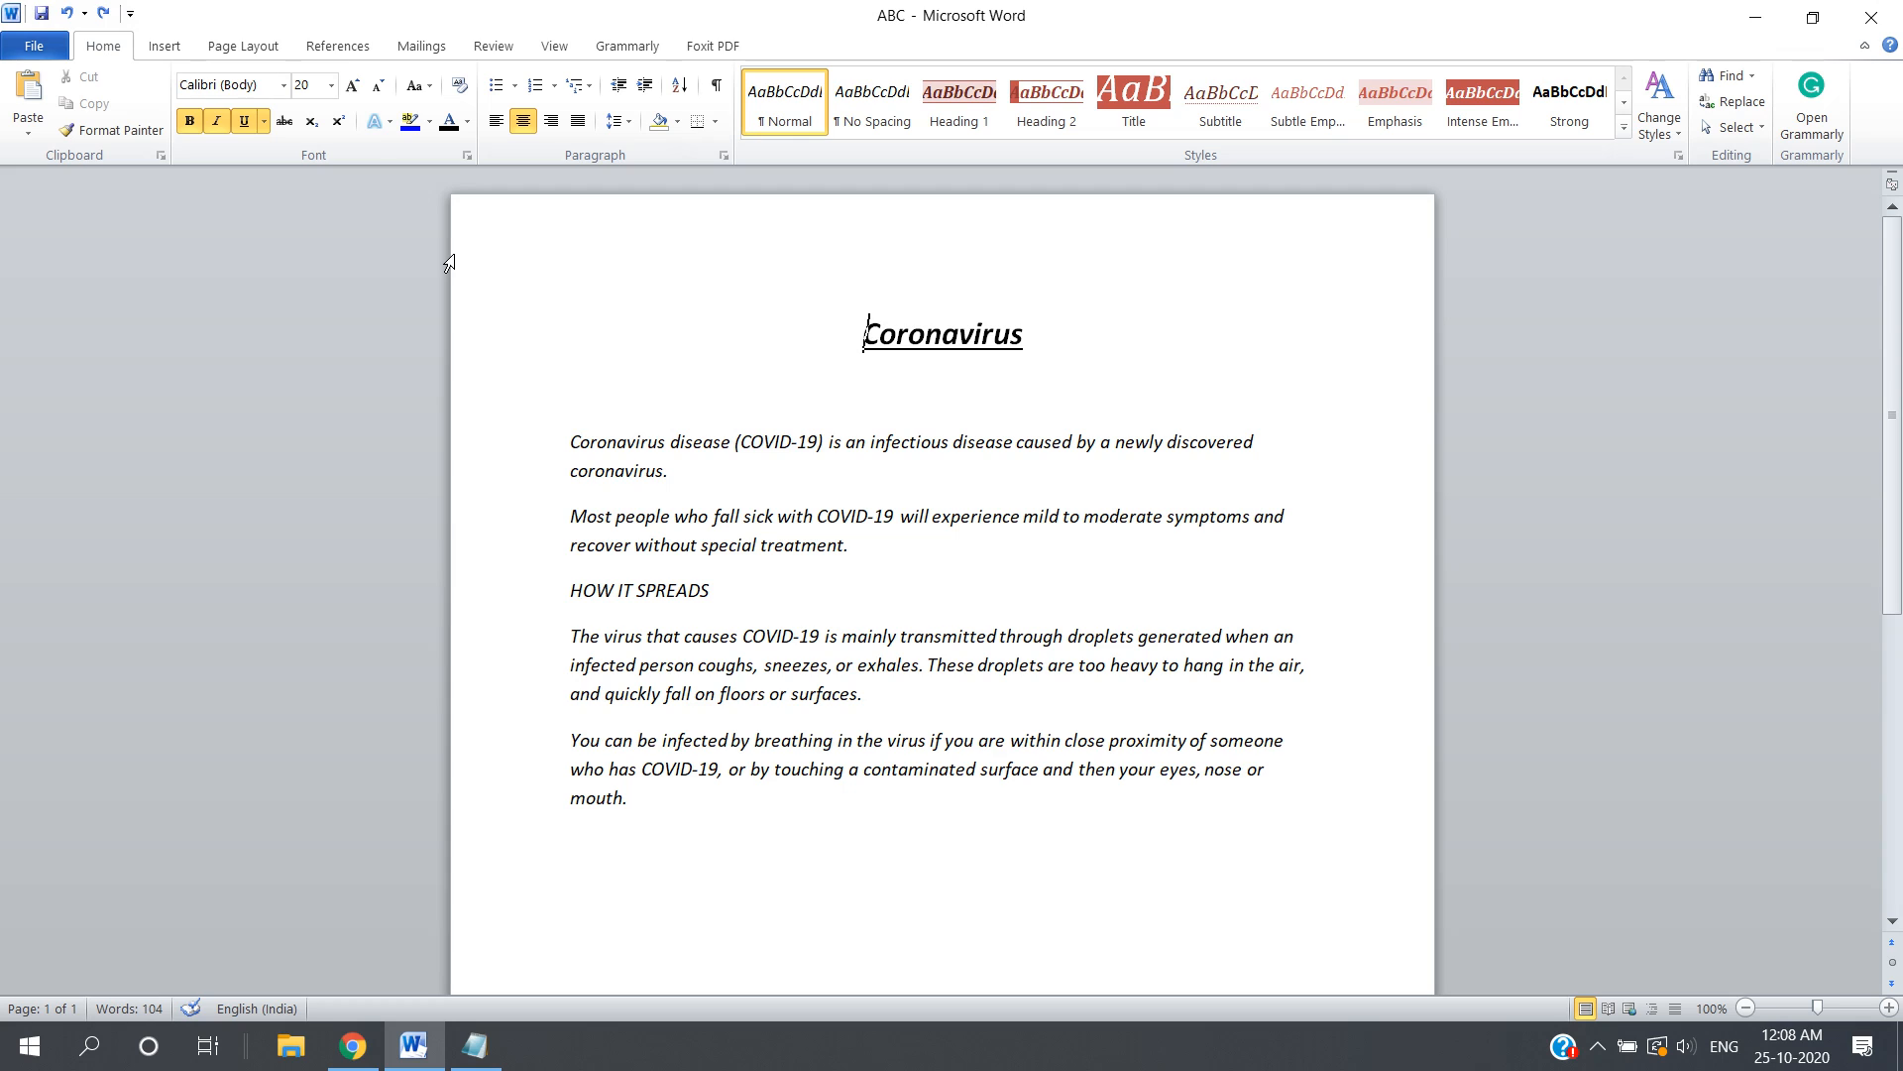
pyautogui.click(165, 47)
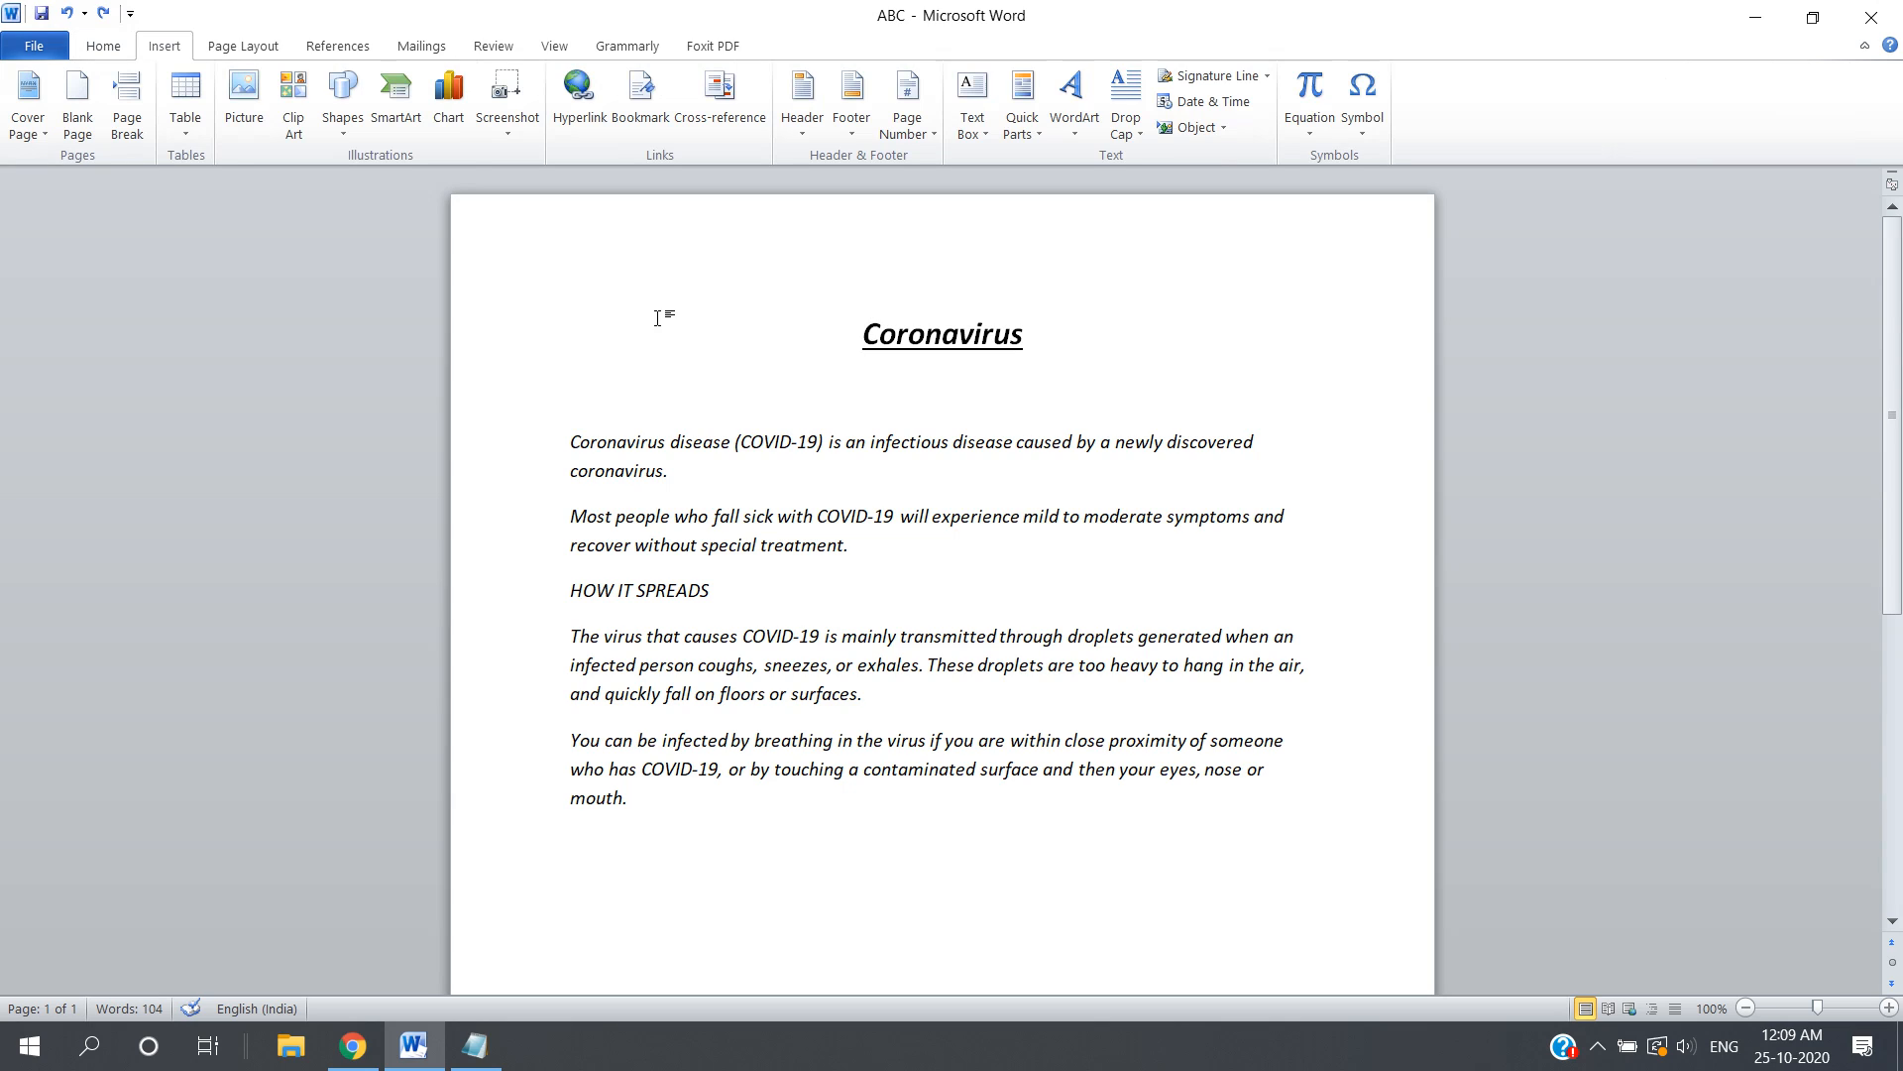
pyautogui.click(39, 128)
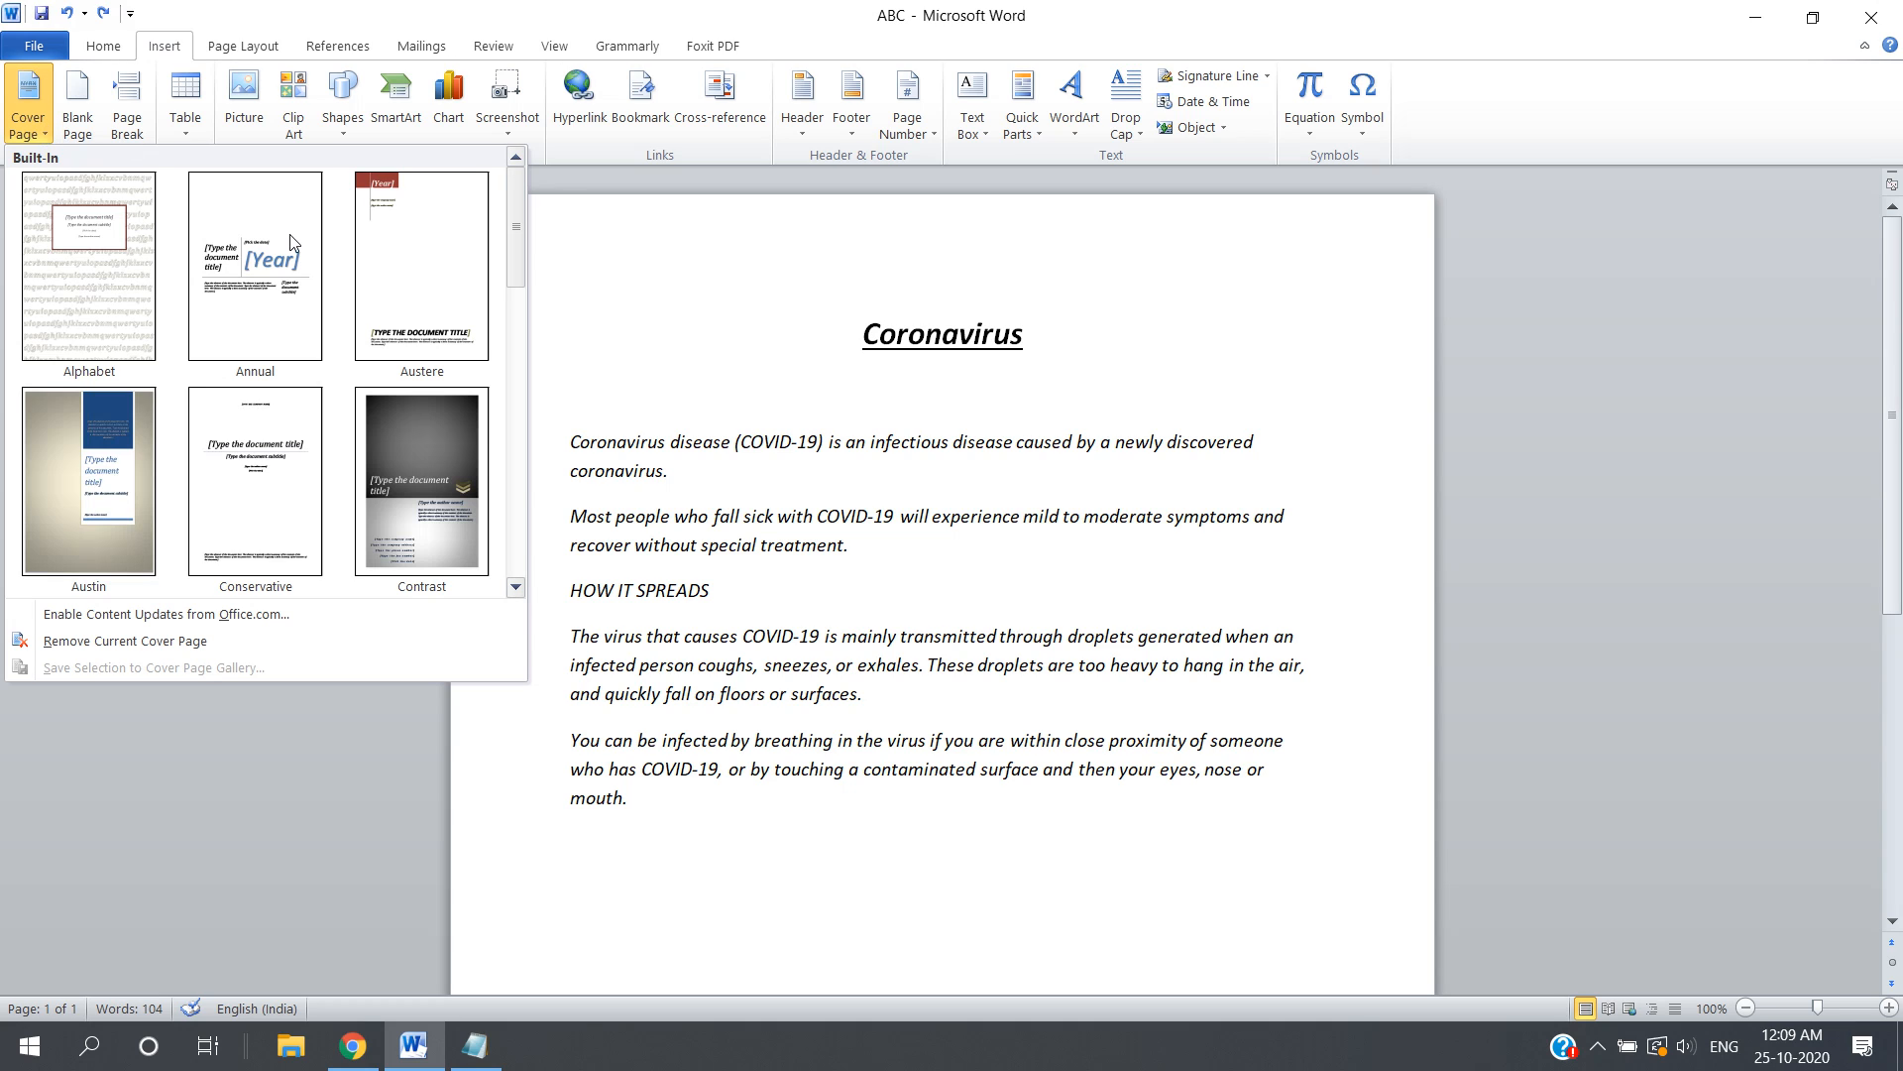
pyautogui.click(424, 265)
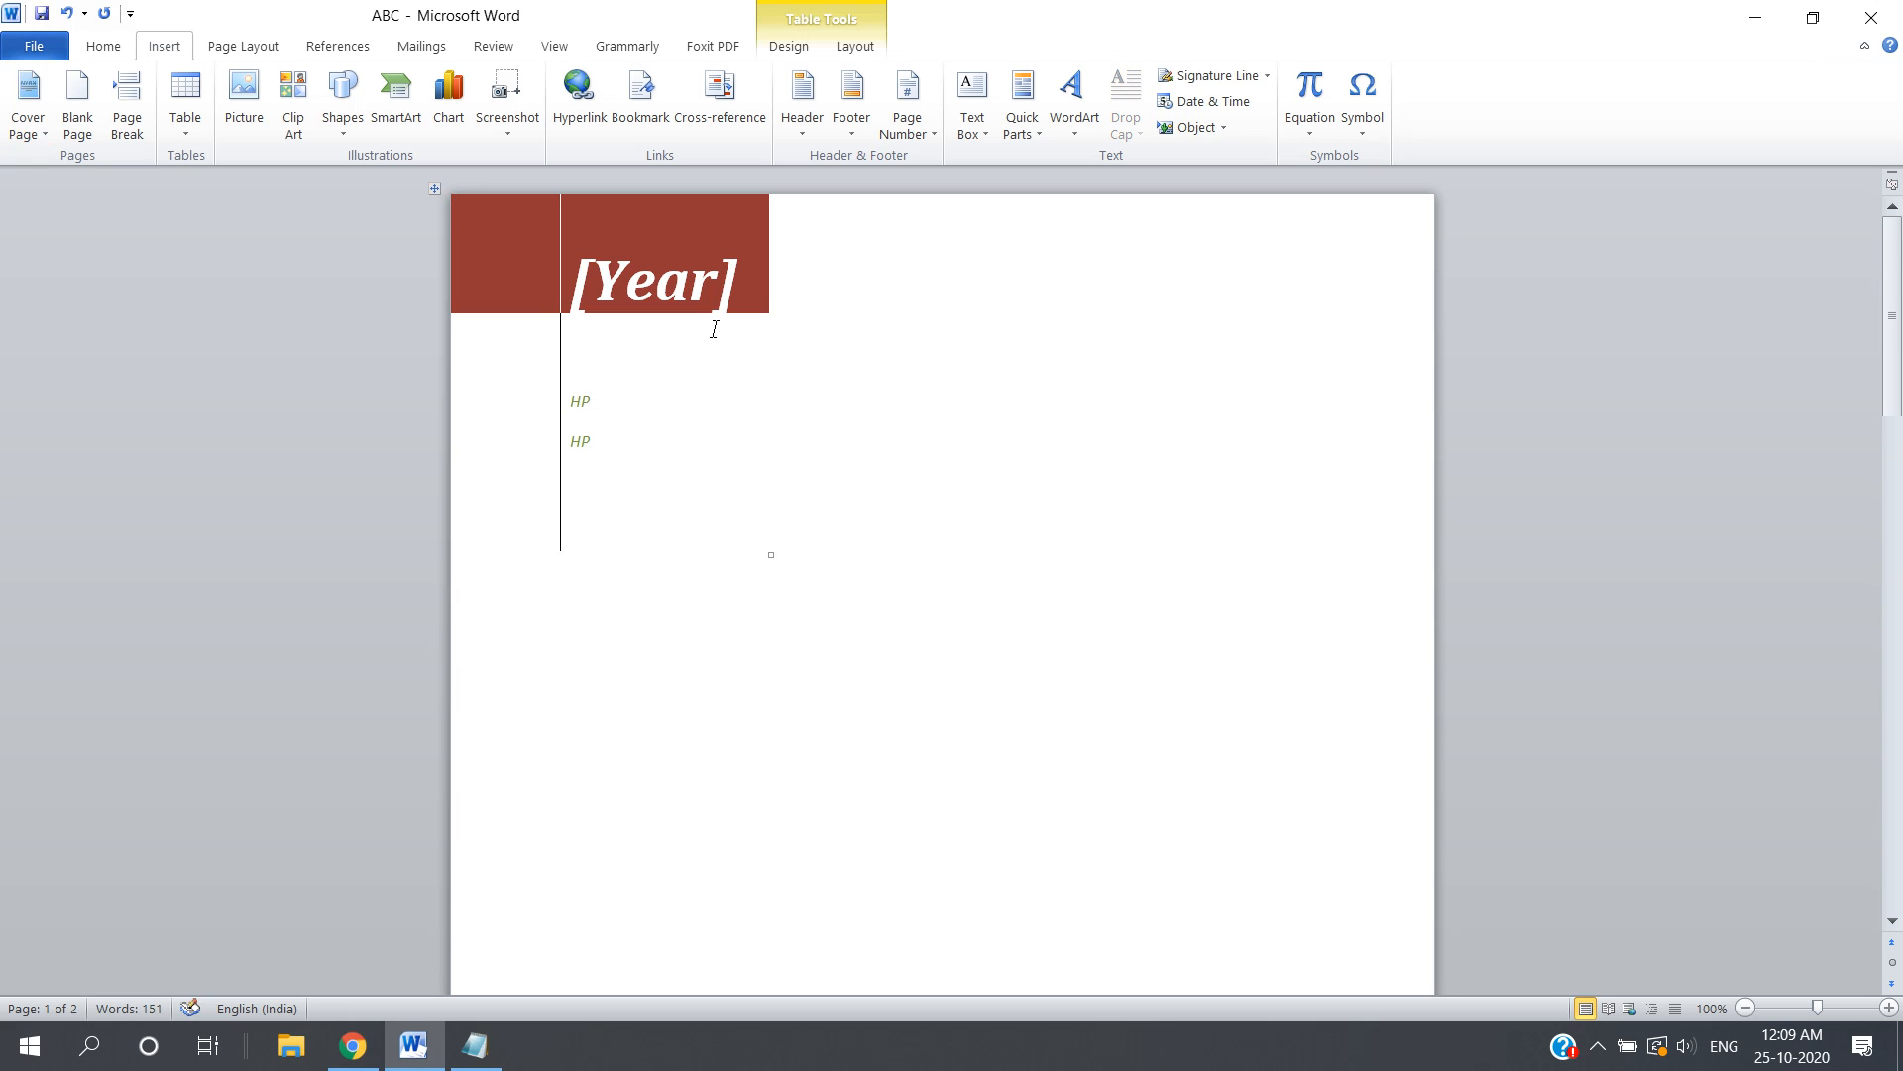
pyautogui.click(684, 290)
pyautogui.write('af')
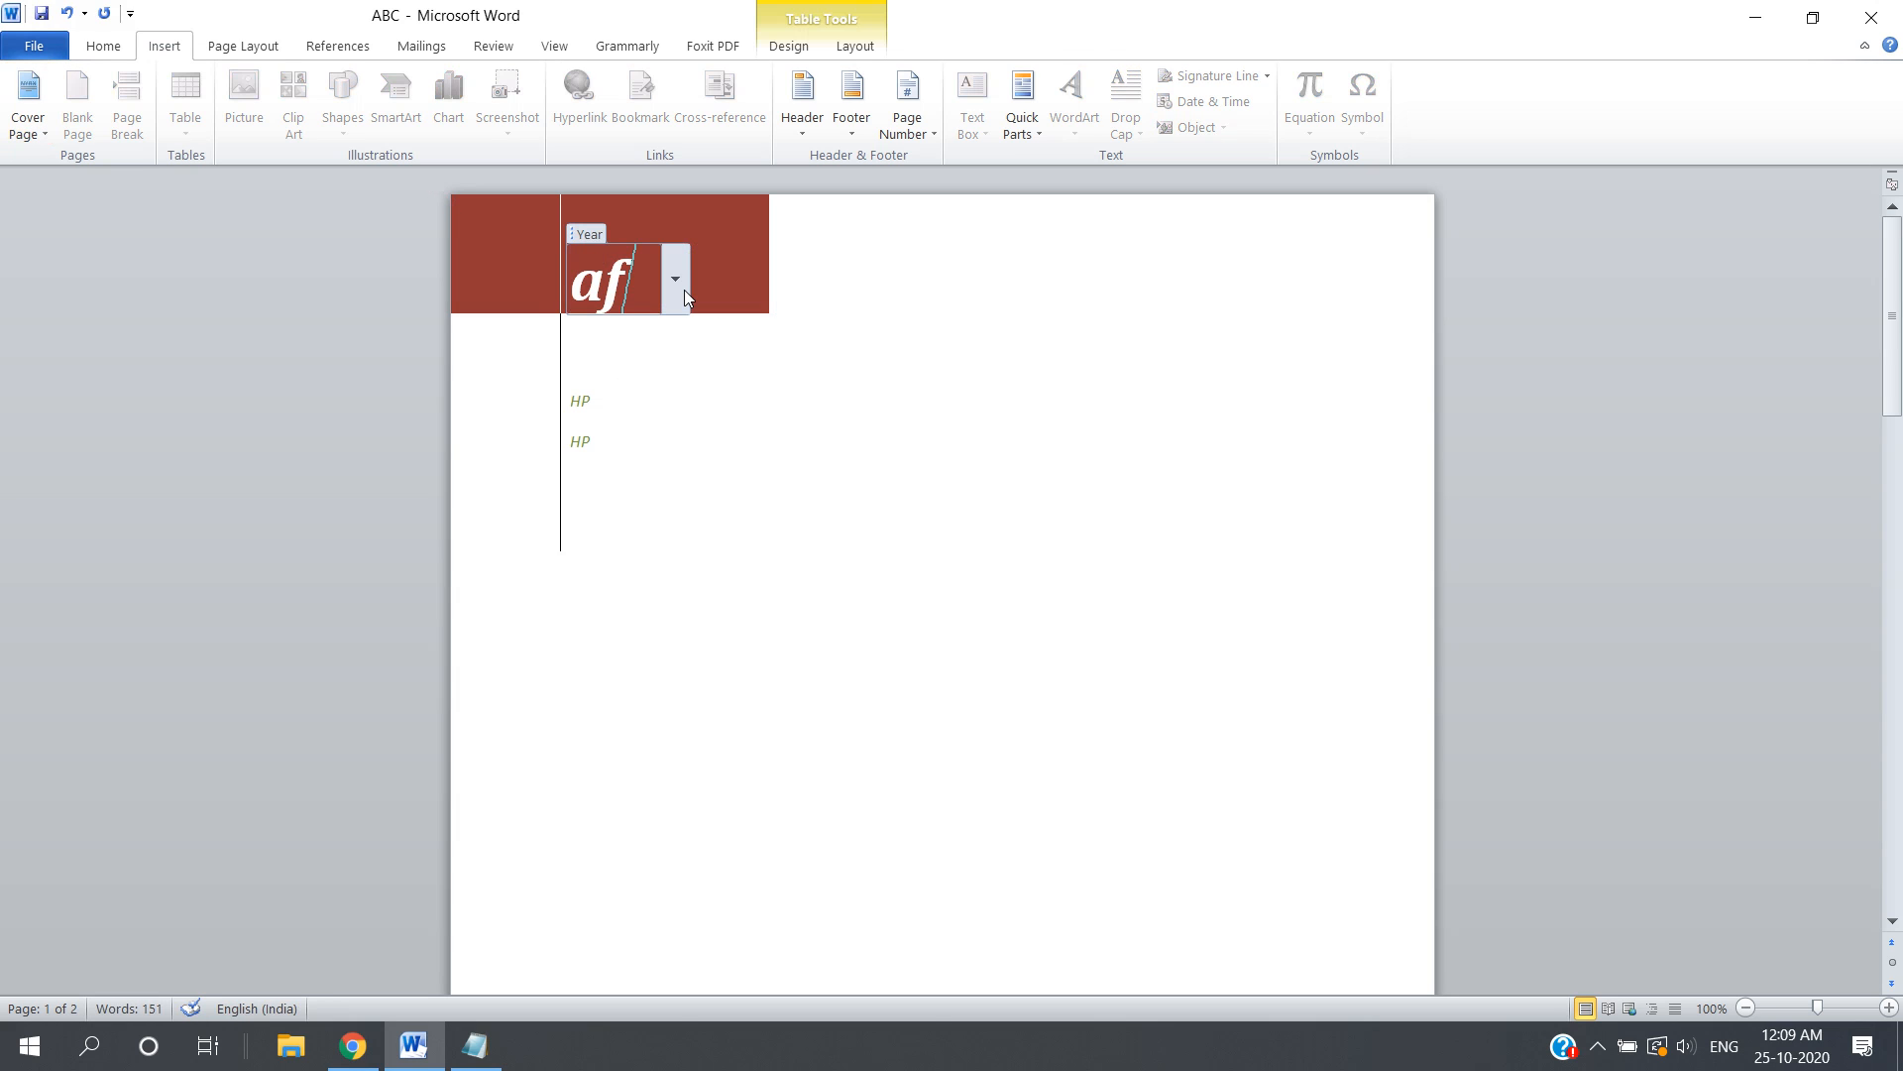
# Clear the year text on the cover page and undo the cover page insertion.
pyautogui.press('BackSpace')
pyautogui.press('BackSpace')
pyautogui.press('BackSpace')
pyautogui.hotkey('ctrl', 'z')
pyautogui.hotkey('ctrl', 'z')
pyautogui.hotkey('ctrl', 'z')
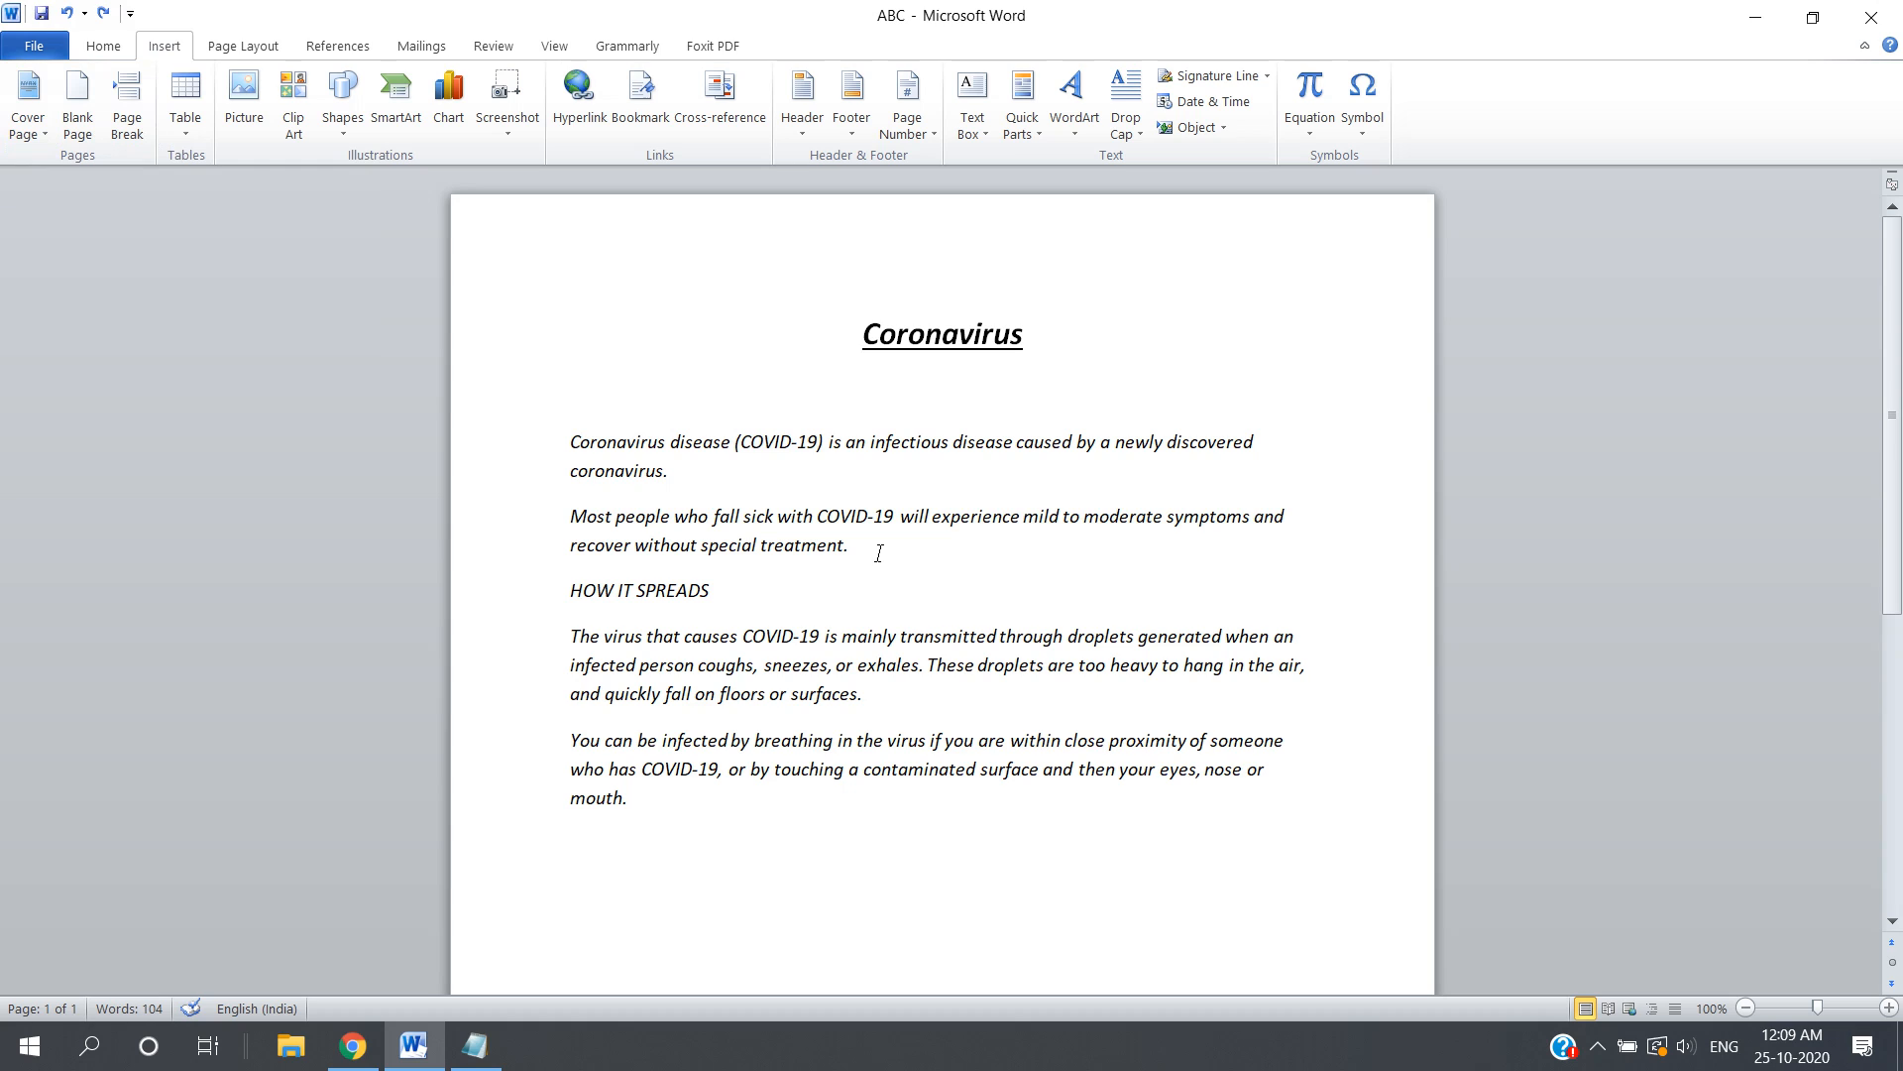
# Insert a page break after the paragraph ending "recover without special treatment." and undo it.
pyautogui.moveTo(853, 547); pyautogui.dragTo(575, 442)
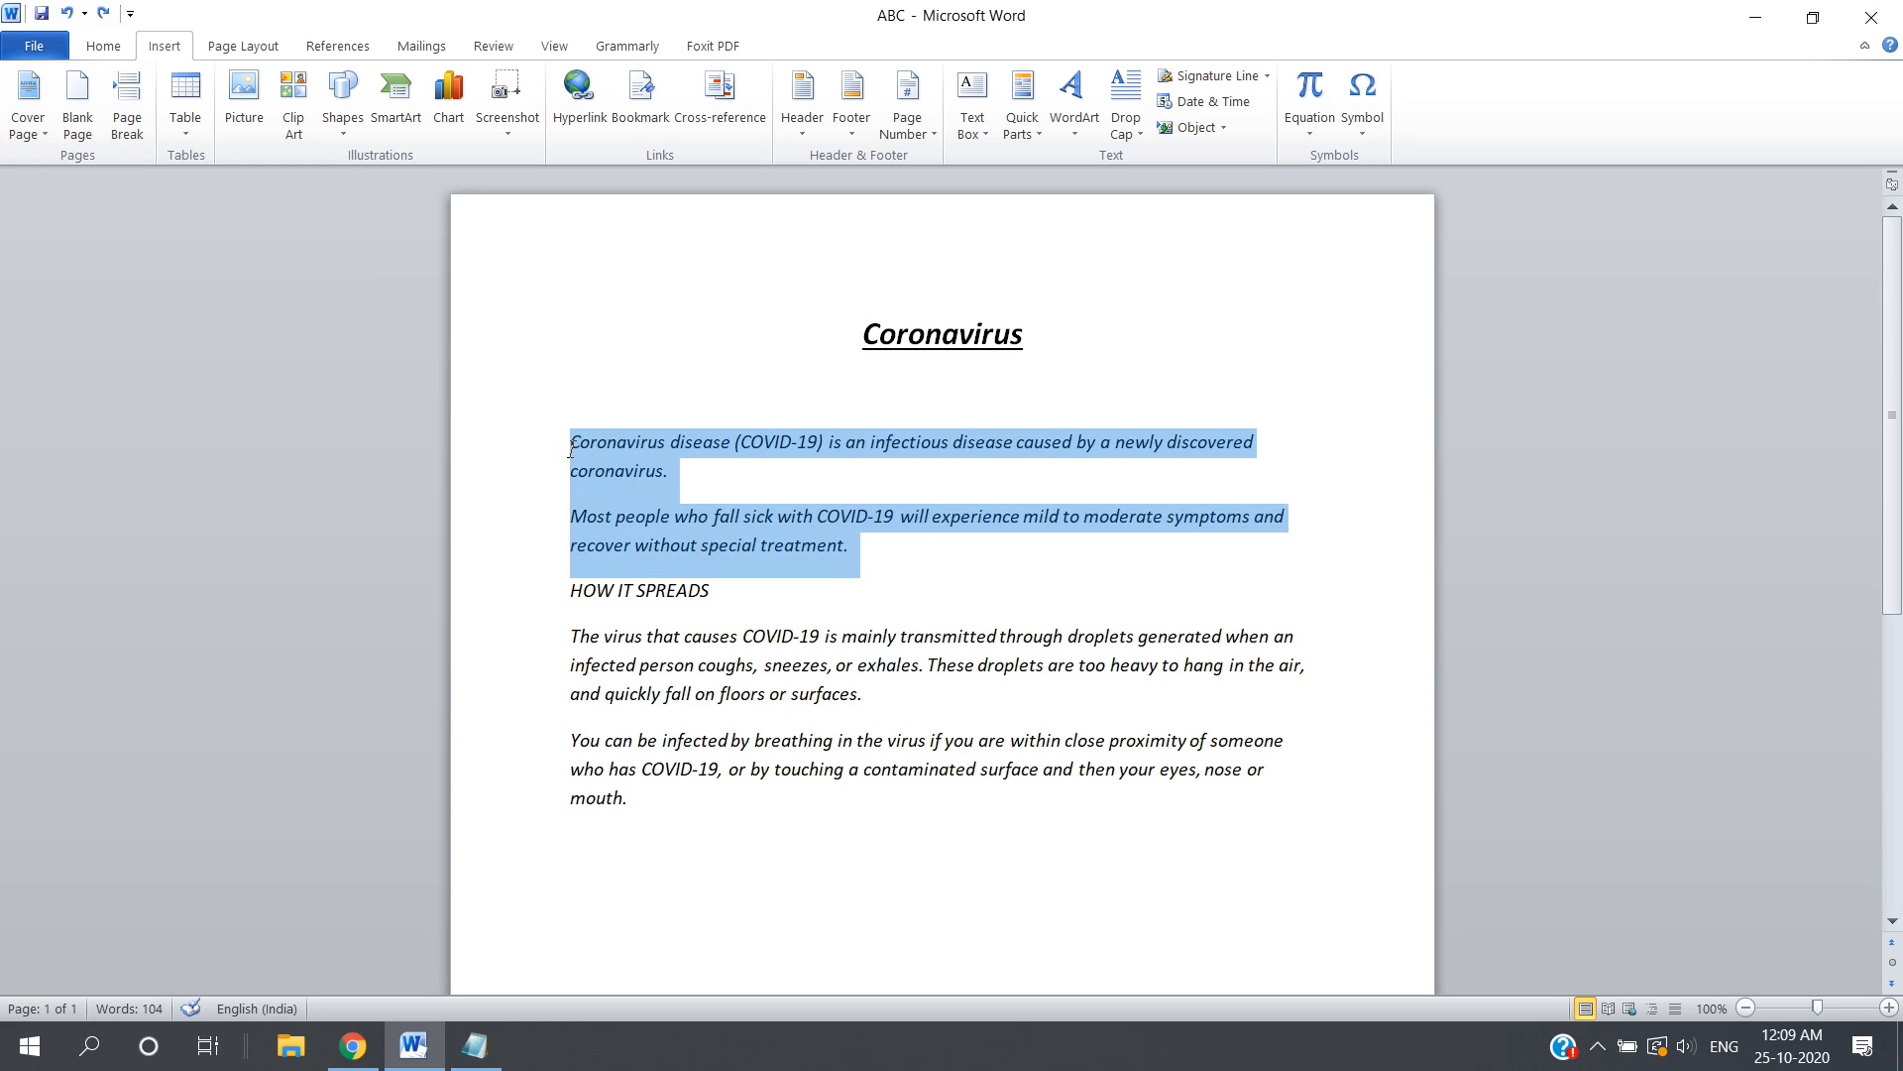
pyautogui.click(854, 547)
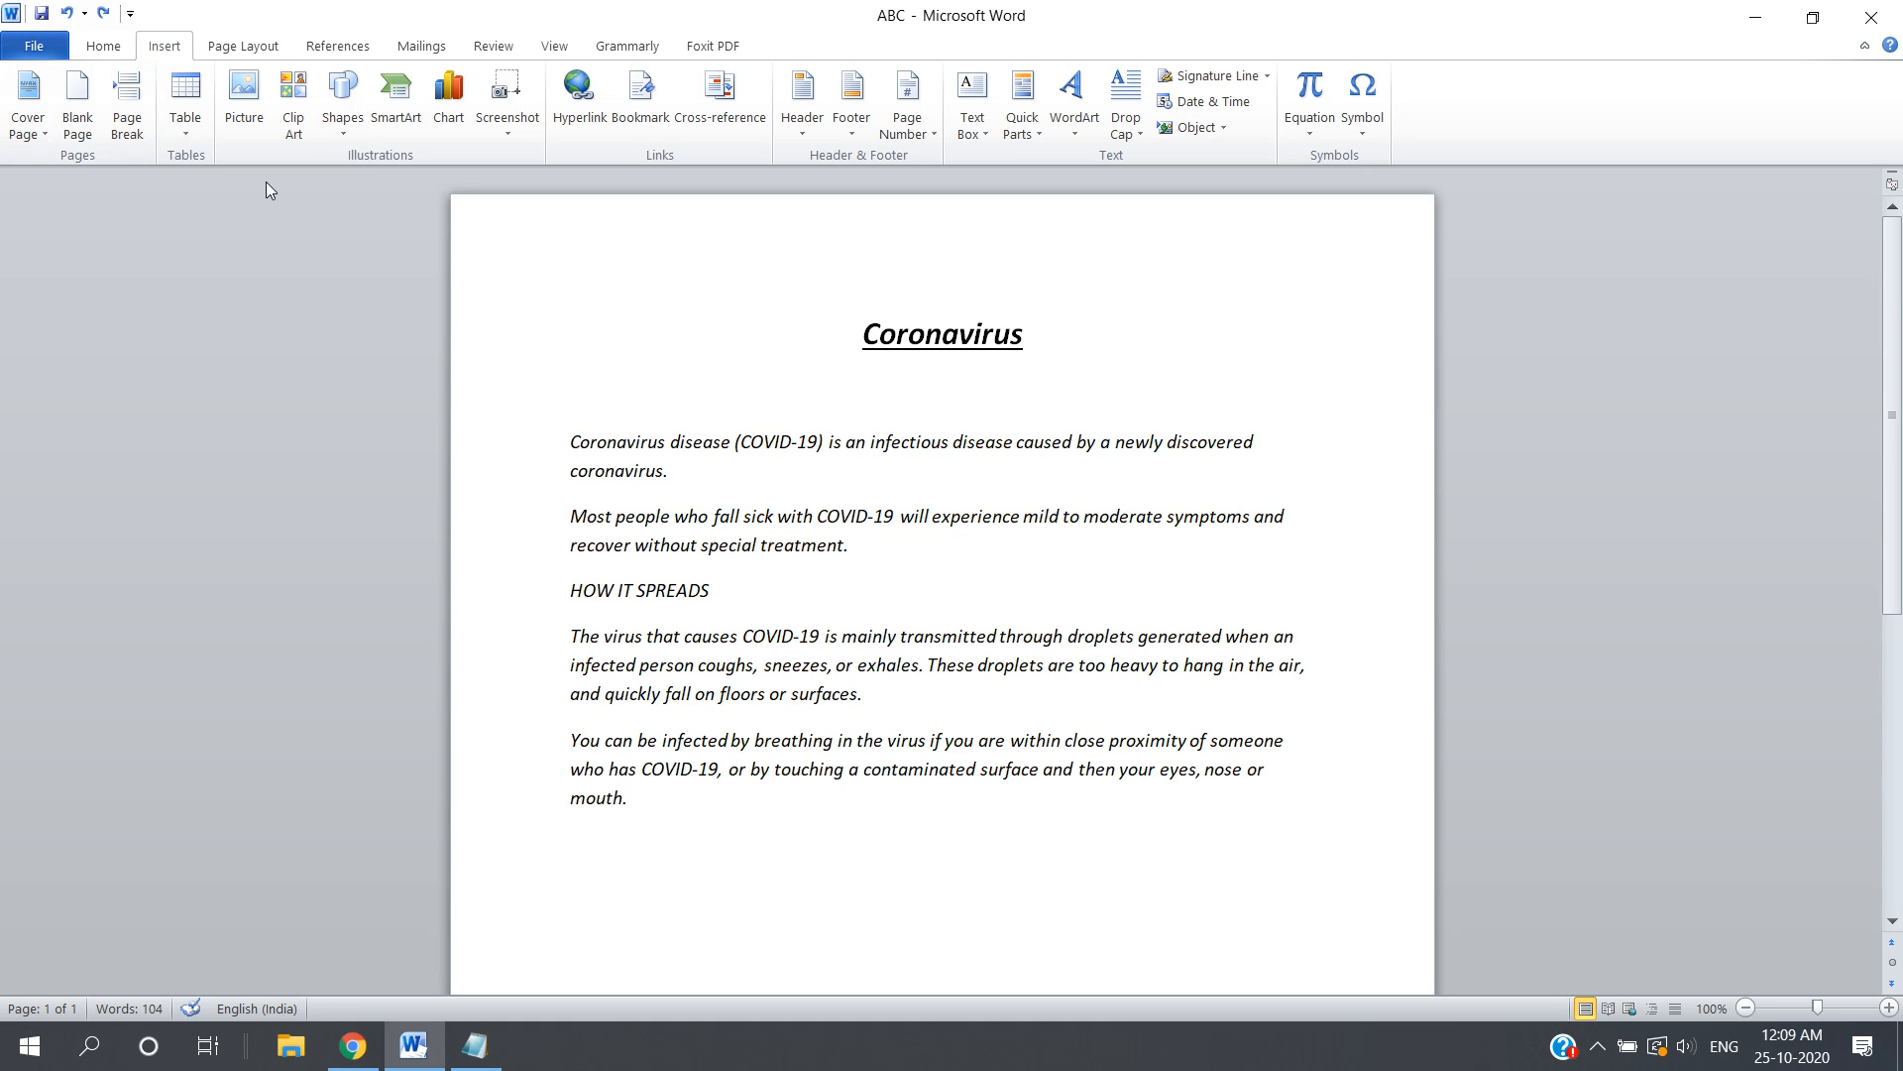
pyautogui.click(143, 117)
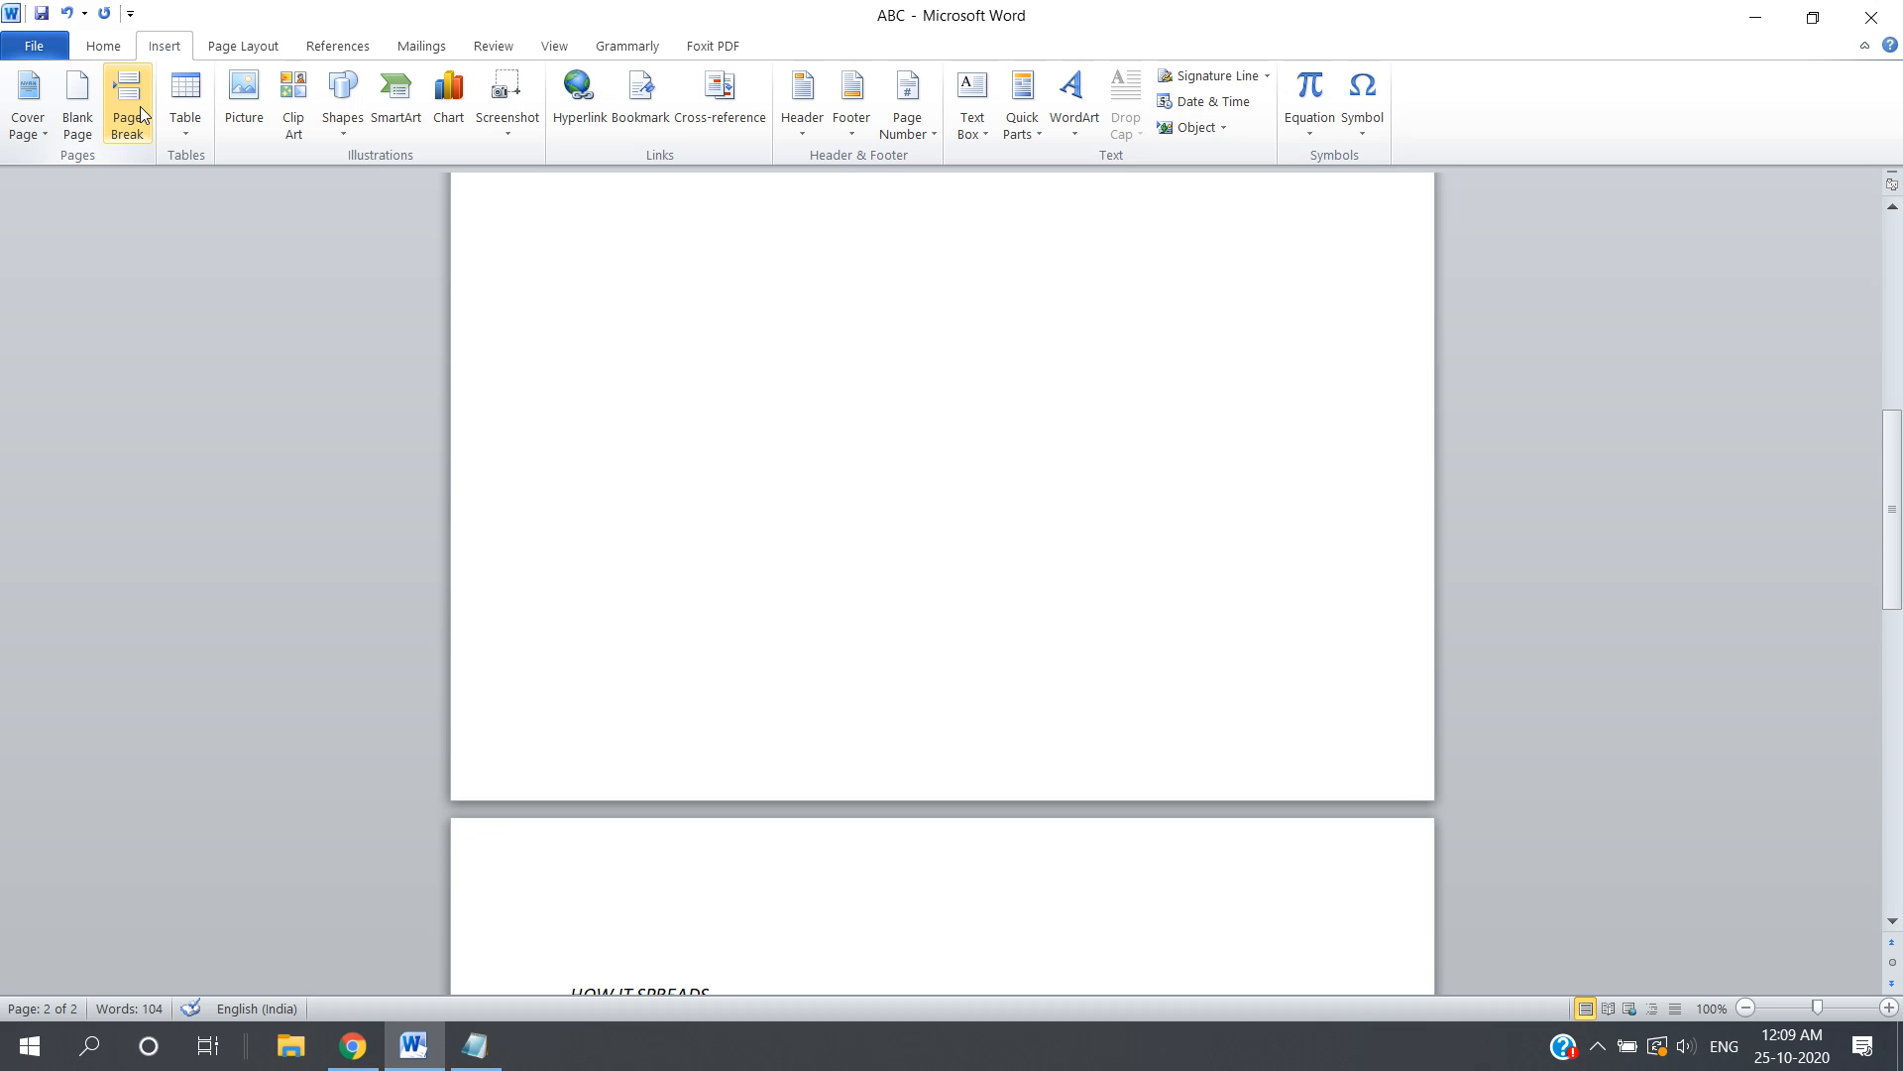
pyautogui.hotkey('ctrl', 'z')
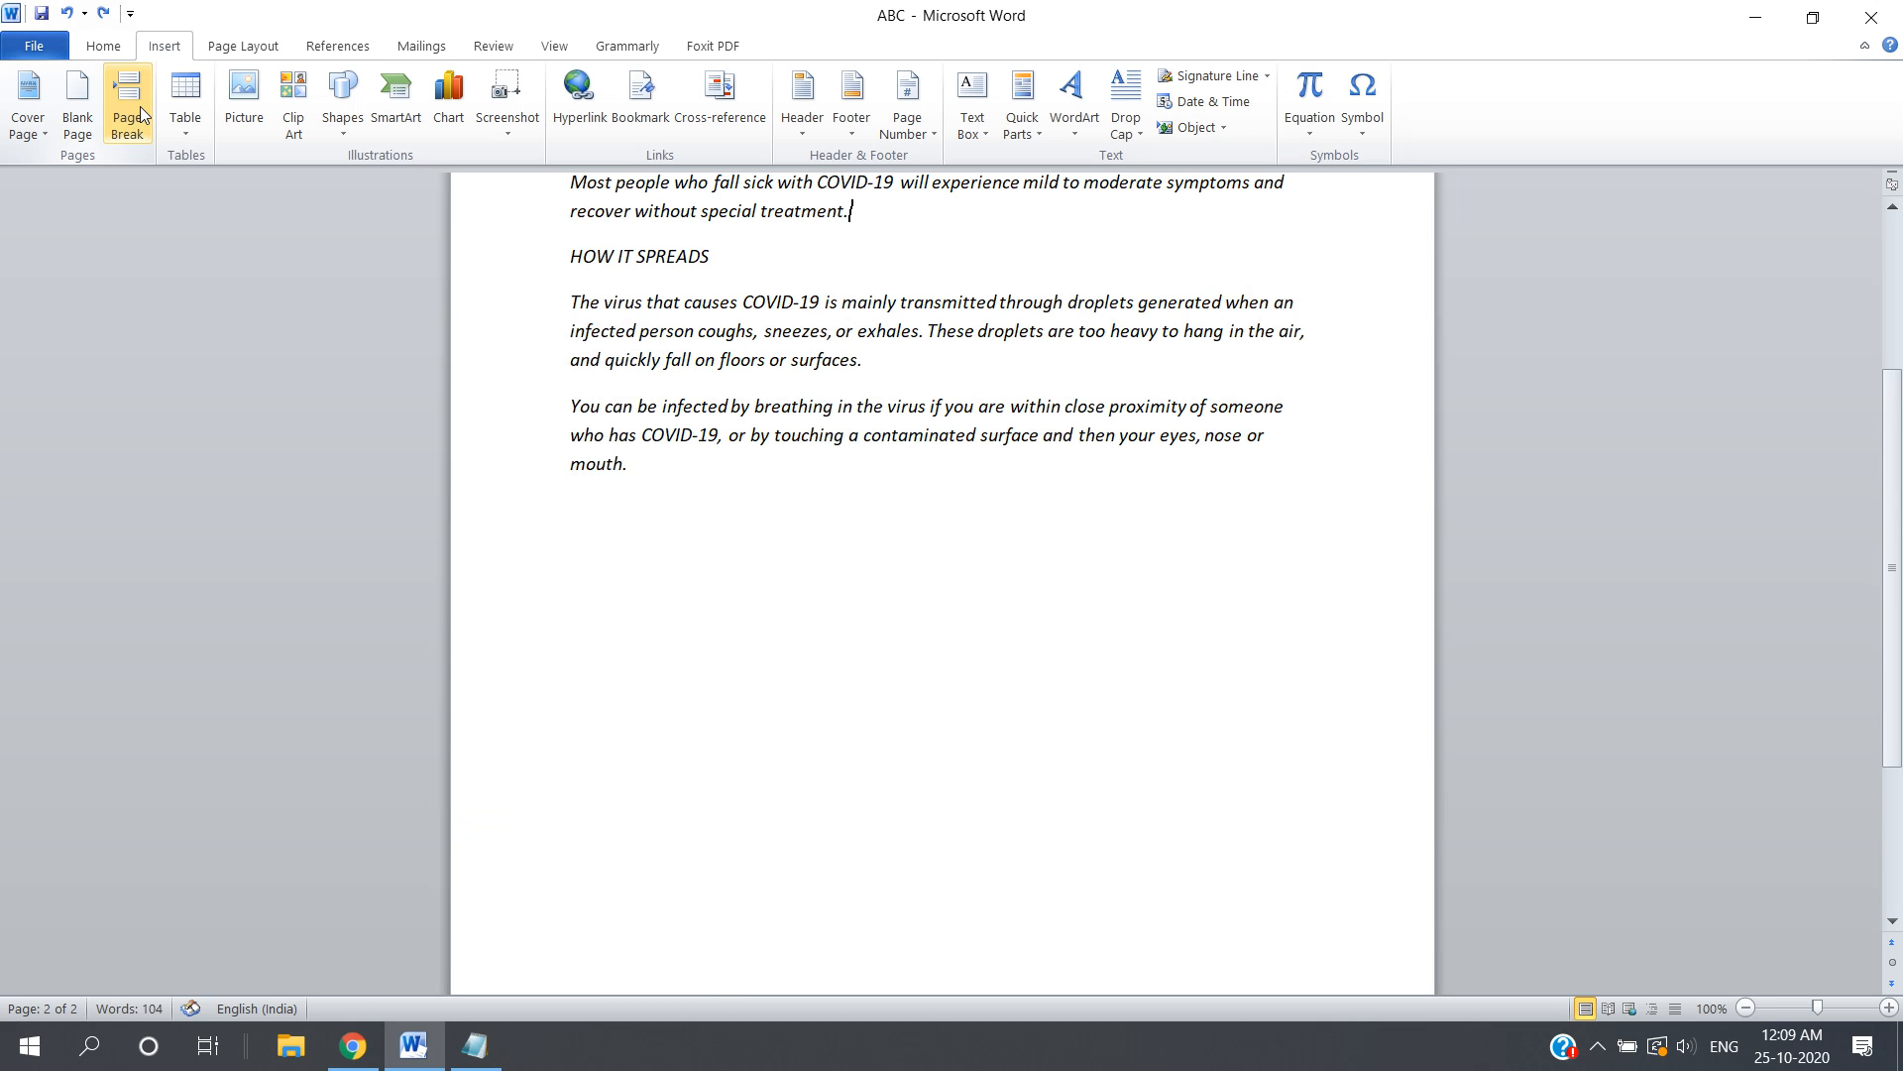
pyautogui.scroll(3, 158, 319)
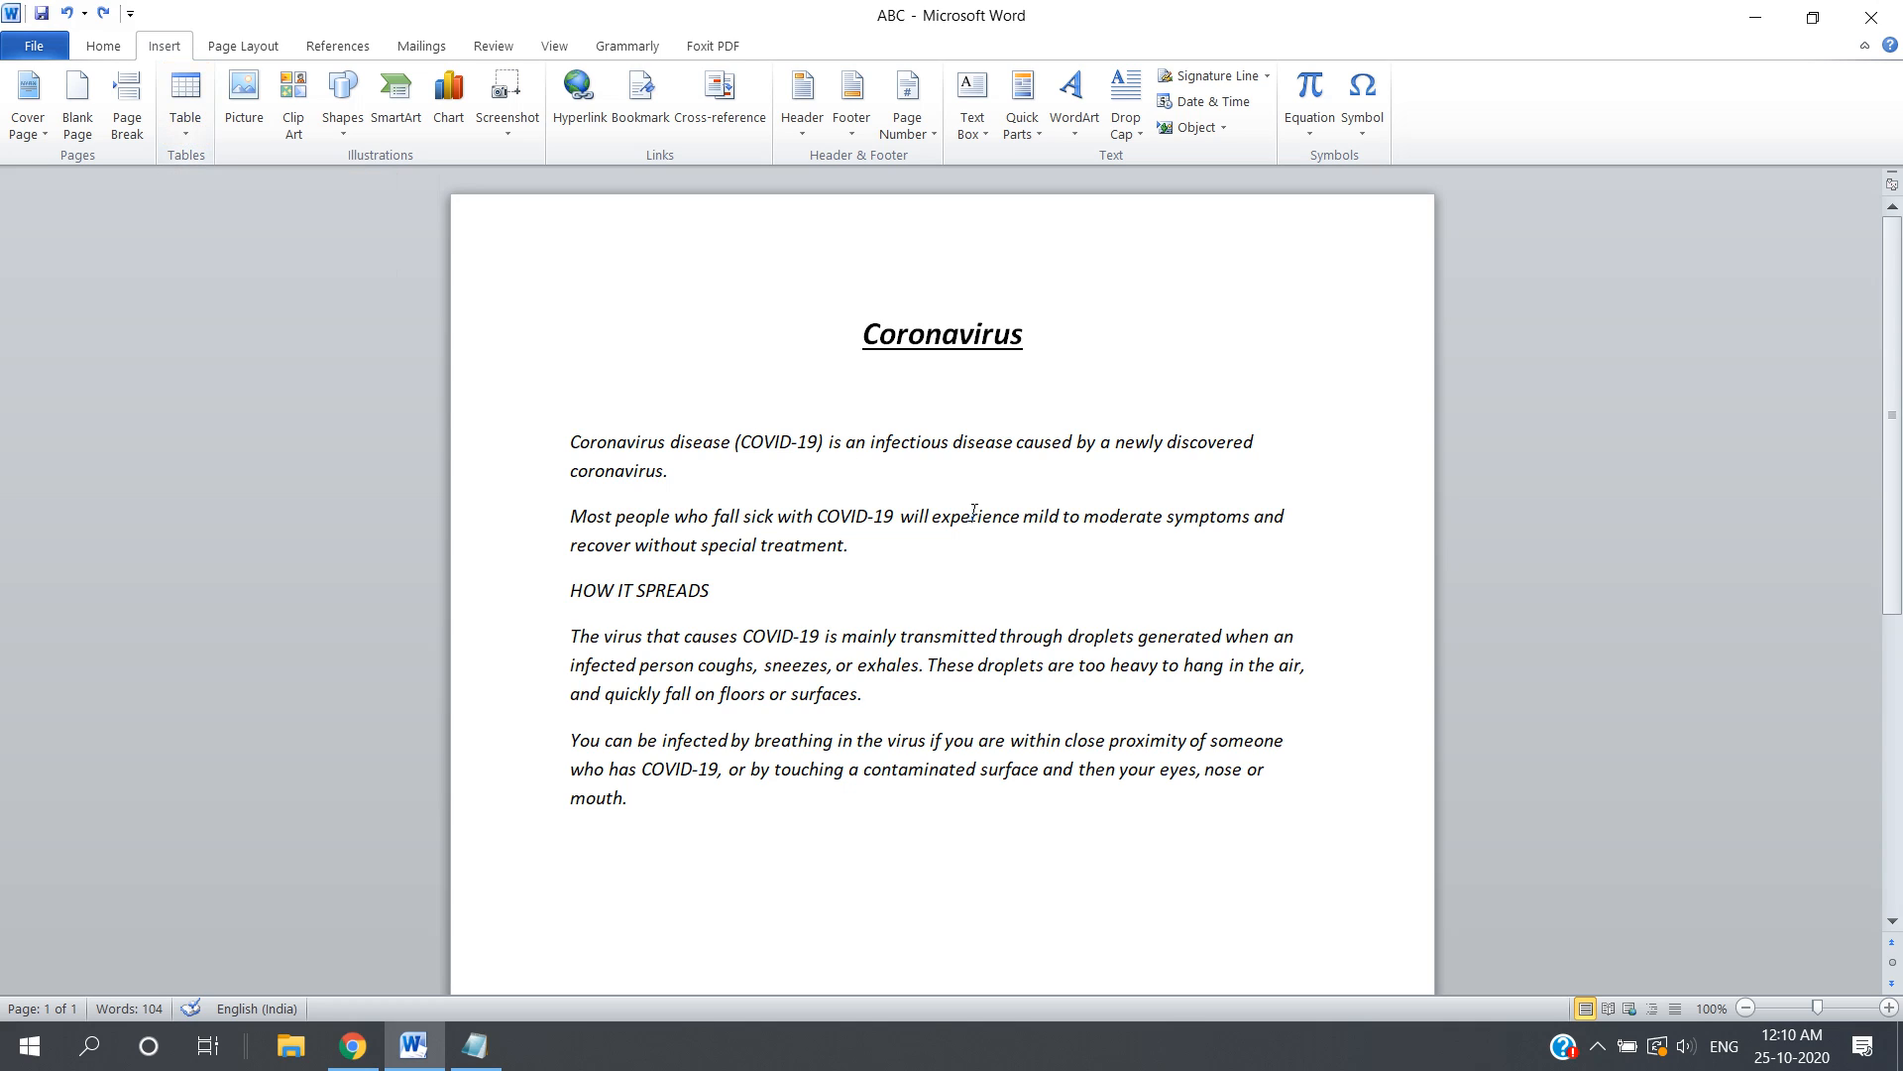
# Retype the final period of the last paragraph and add two blank lines below the Coronavirus title.
pyautogui.click(801, 827)
pyautogui.press('BackSpace')
pyautogui.write('.')
pyautogui.click(1098, 321)
pyautogui.press('Return')
pyautogui.press('Return')
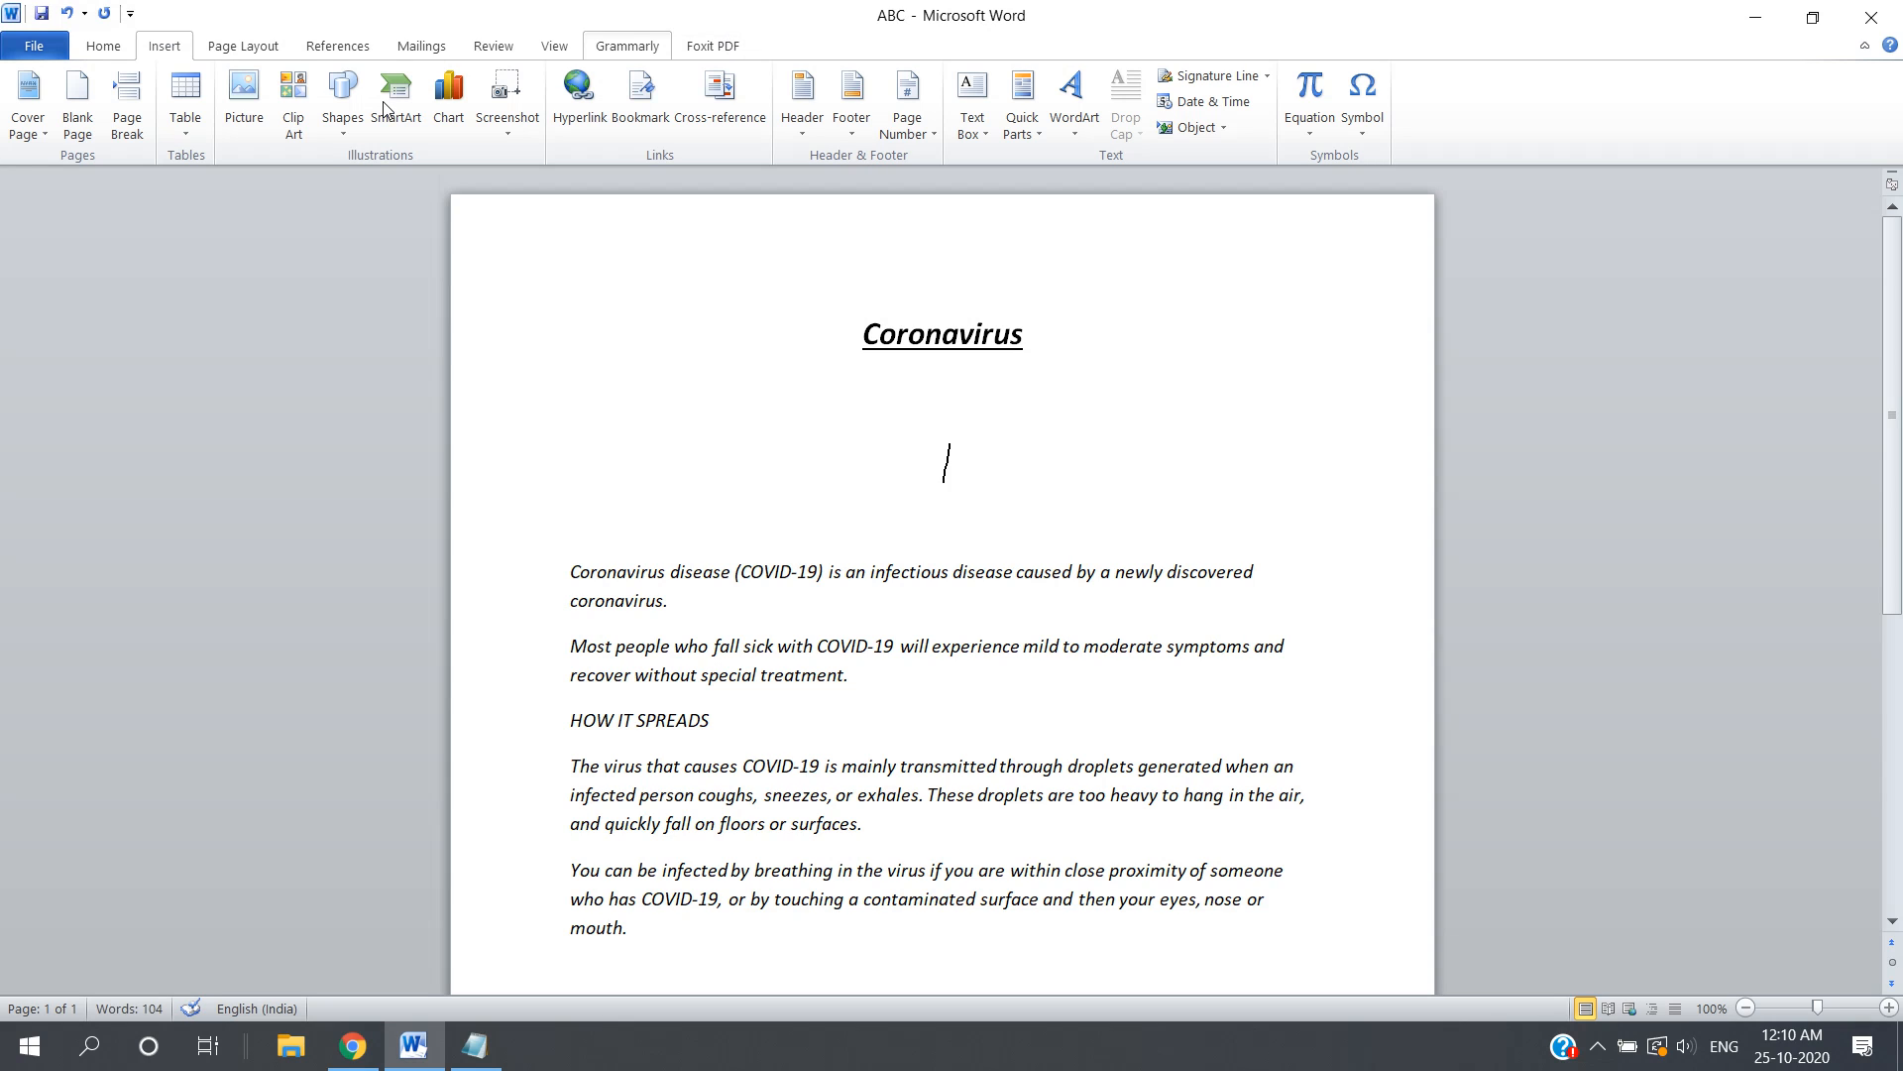
# Insert a table with three columns and two rows below the title and undo it.
pyautogui.click(182, 137)
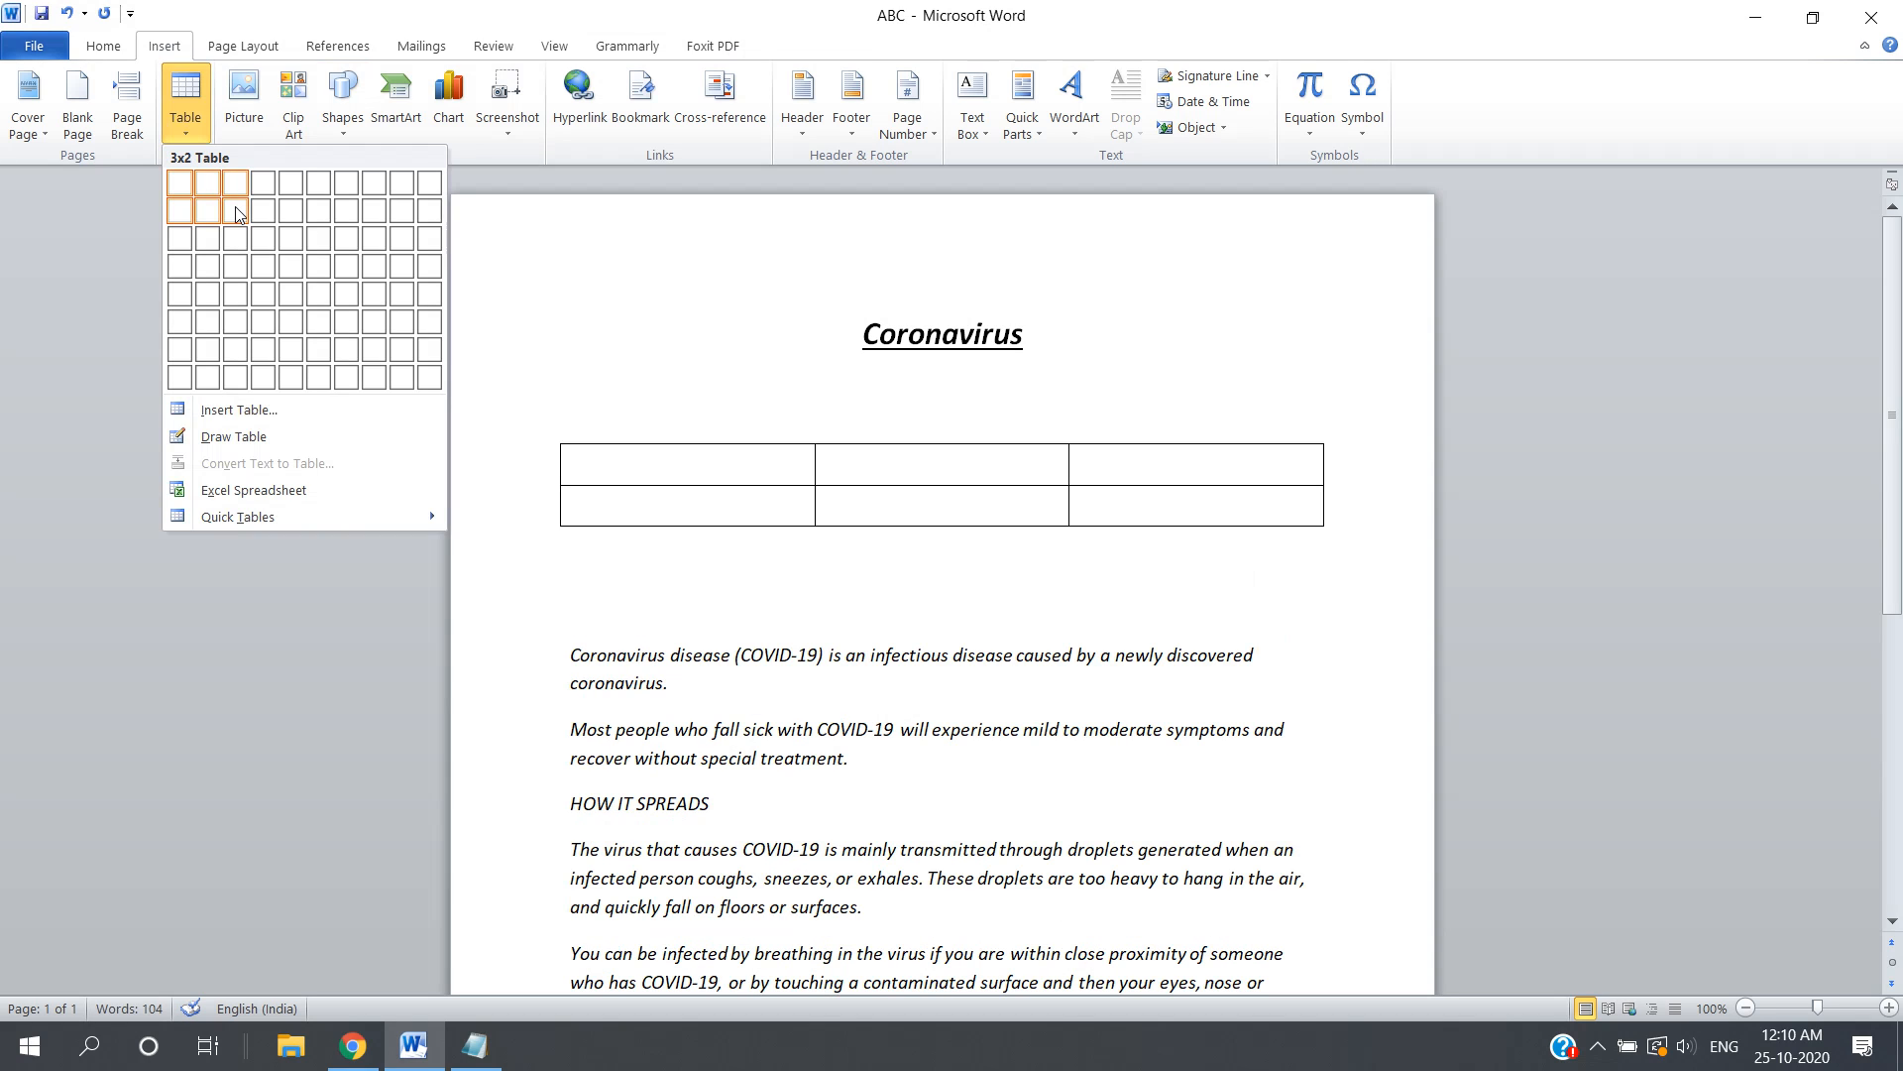
pyautogui.click(237, 213)
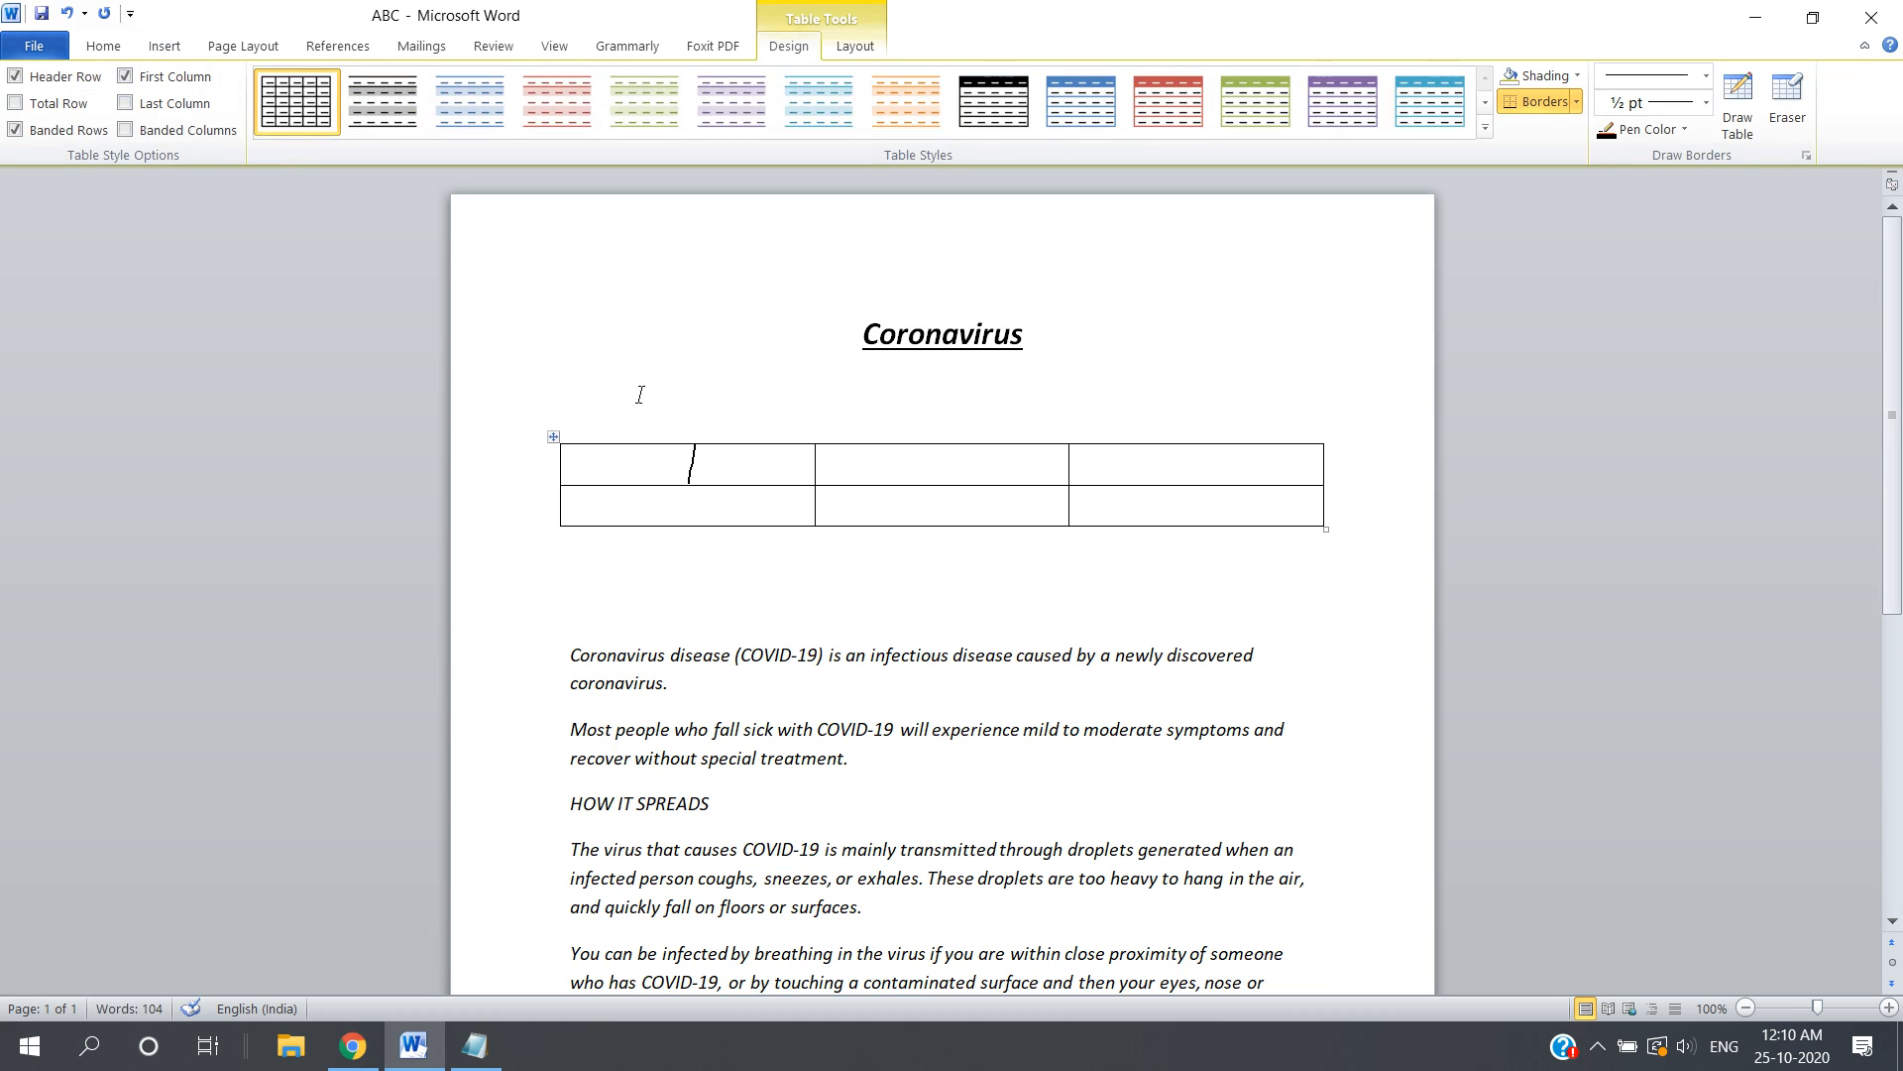
pyautogui.hotkey('ctrl', 'z')
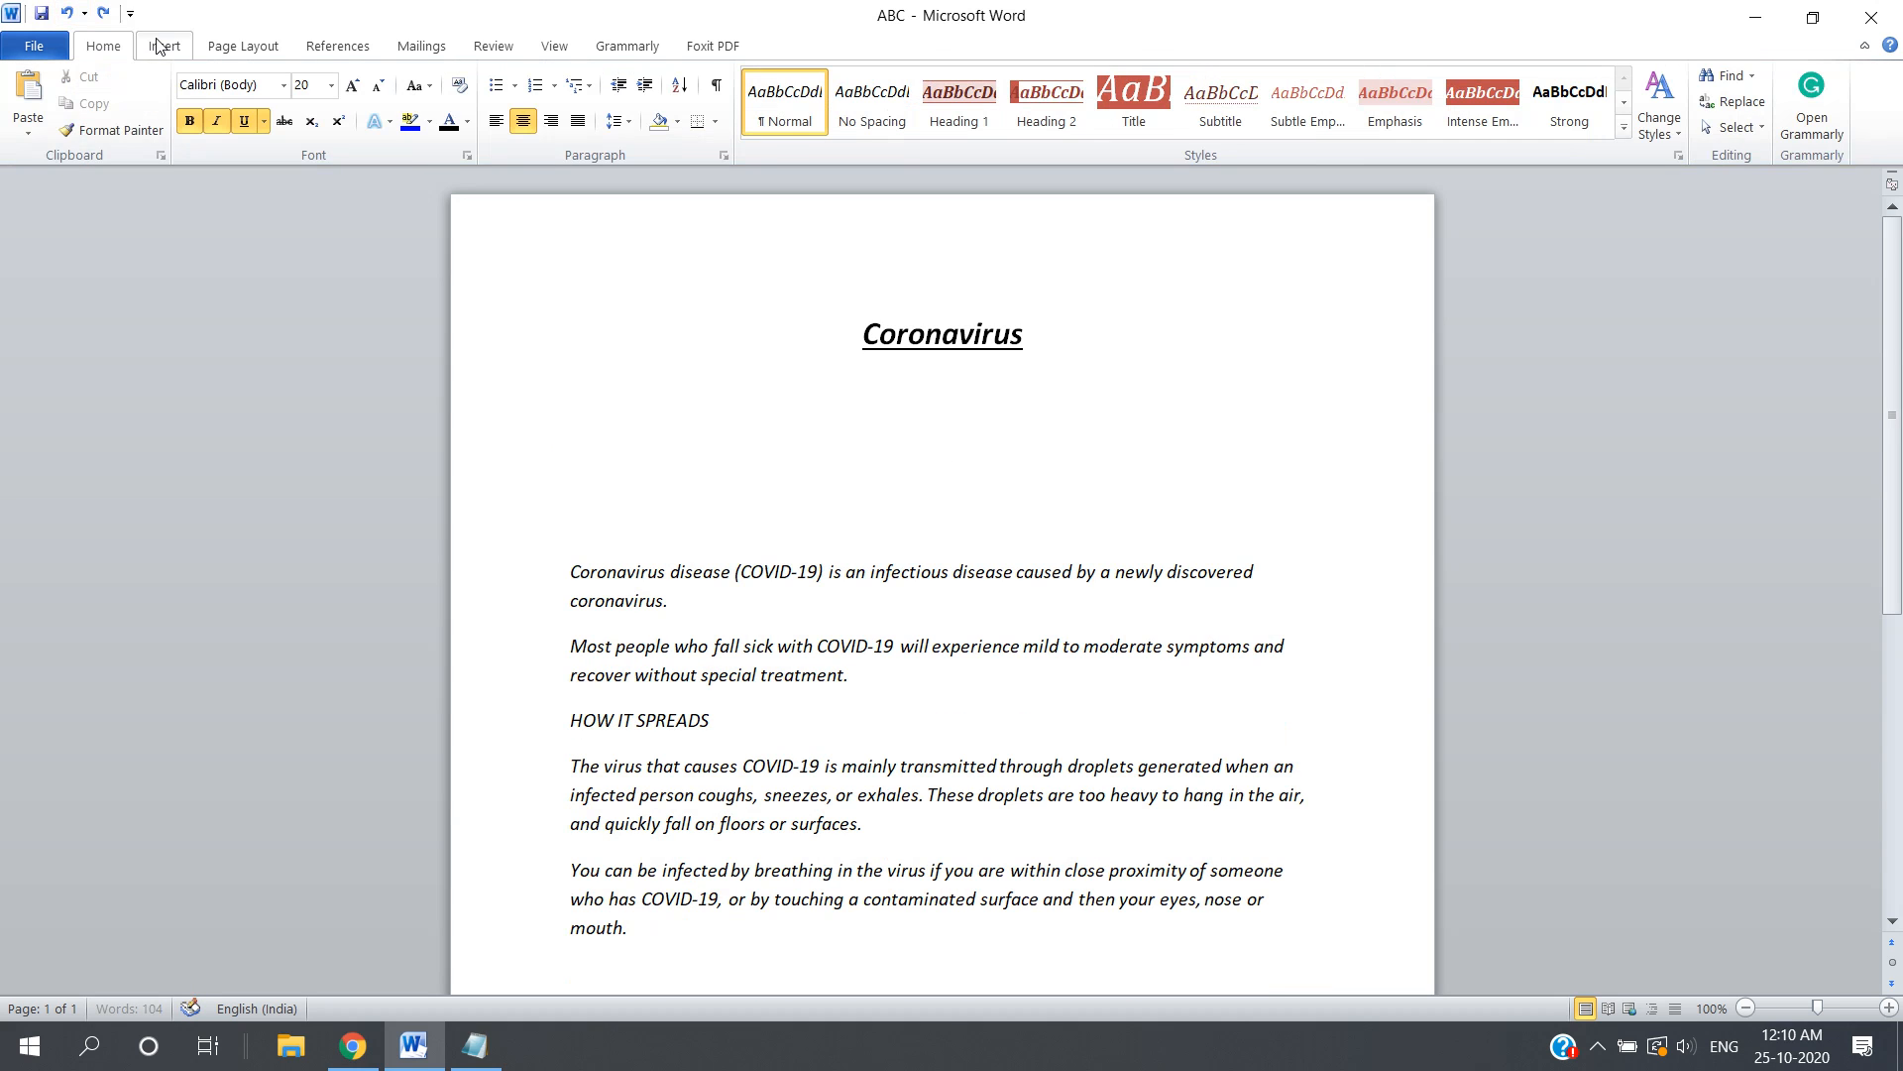
# Insert a table with three columns and three rows below the title.
pyautogui.click(159, 45)
pyautogui.click(189, 134)
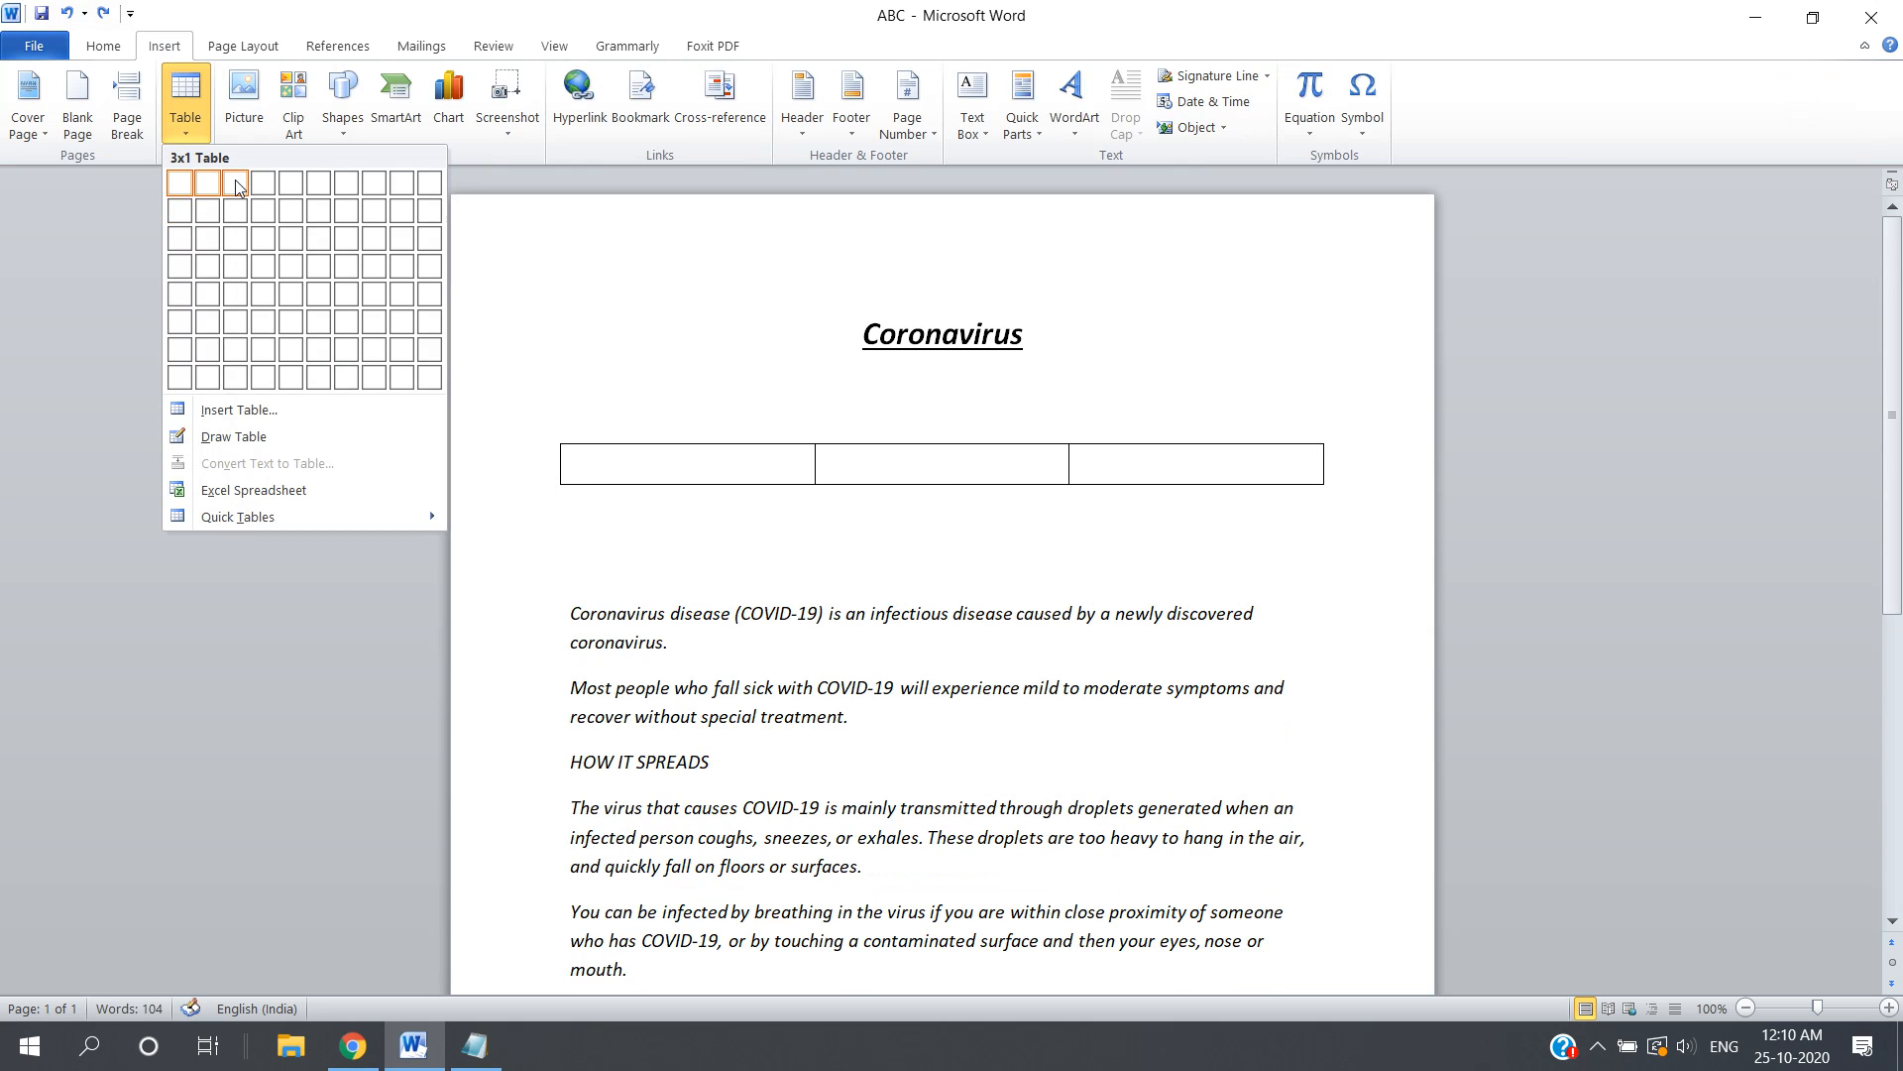
pyautogui.click(240, 237)
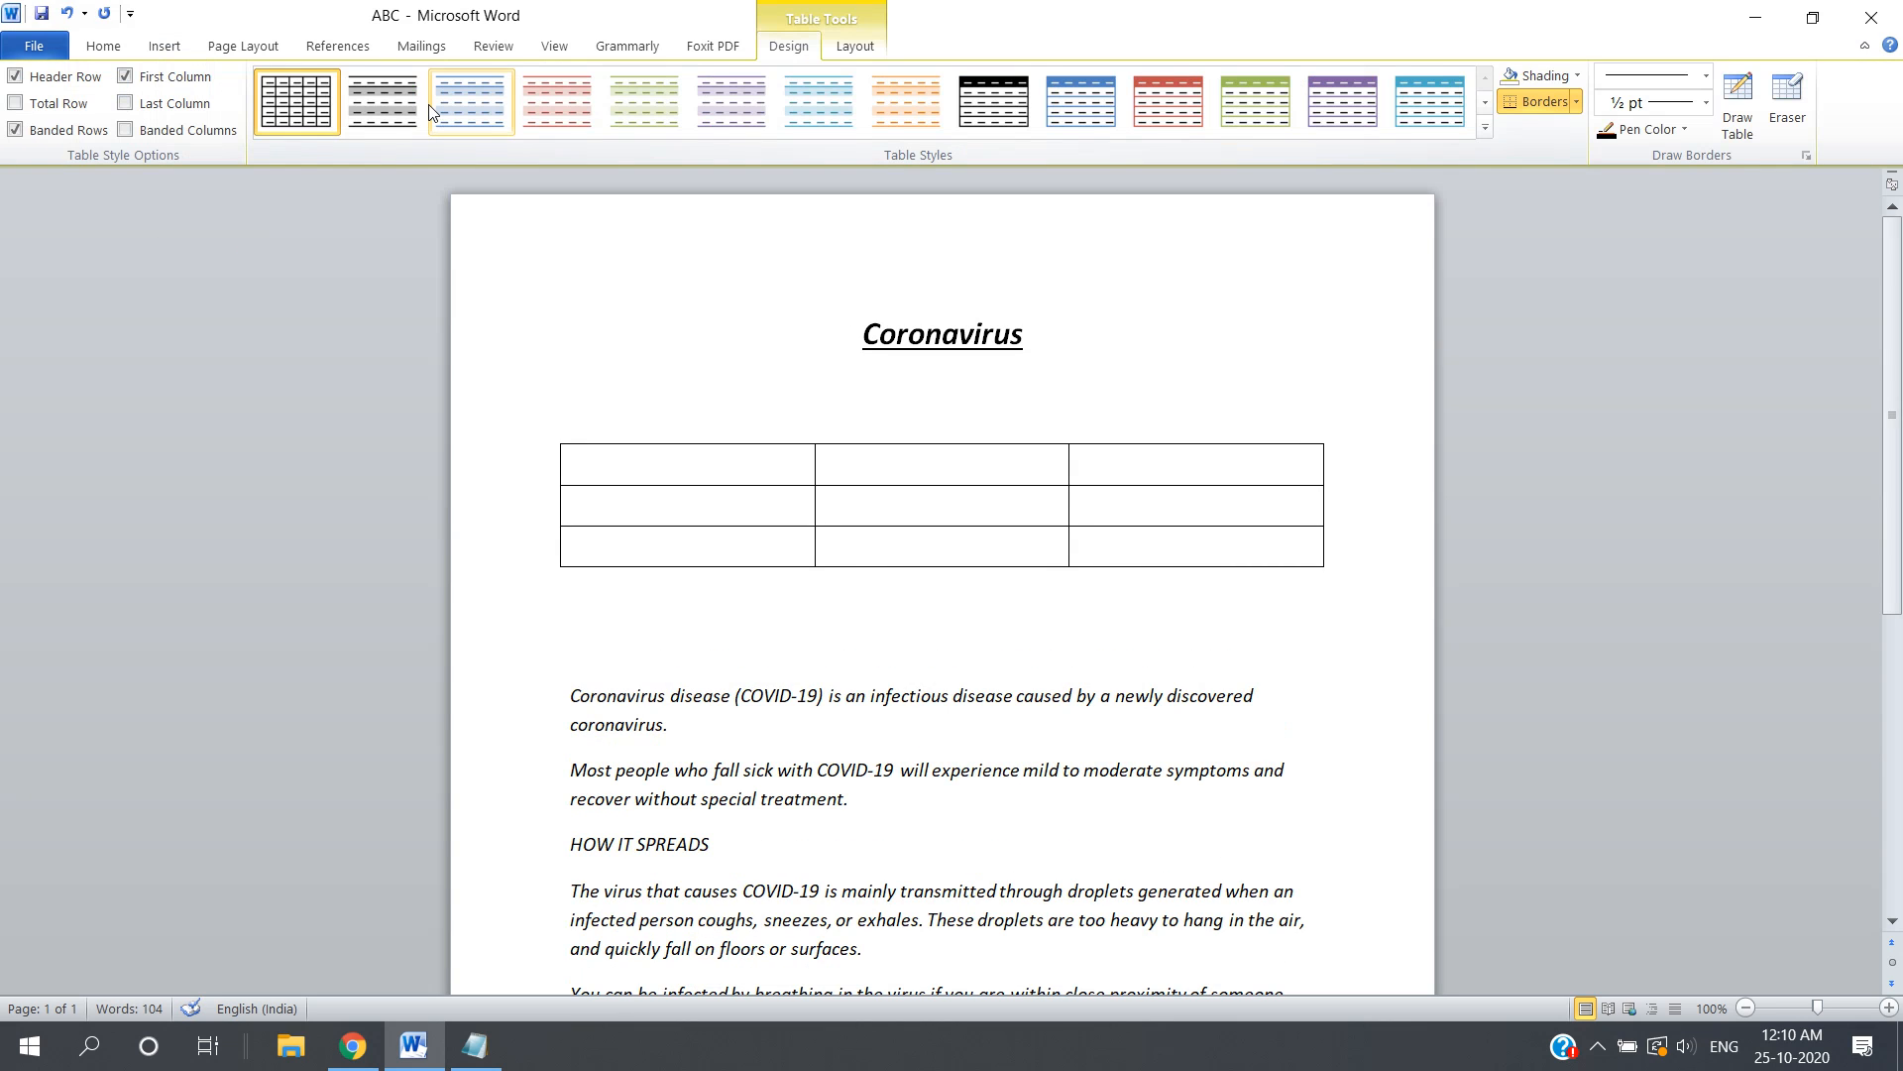
# Try the black banded style and the blue-header list style on the table, and undo back to the document without the table.
pyautogui.click(387, 104)
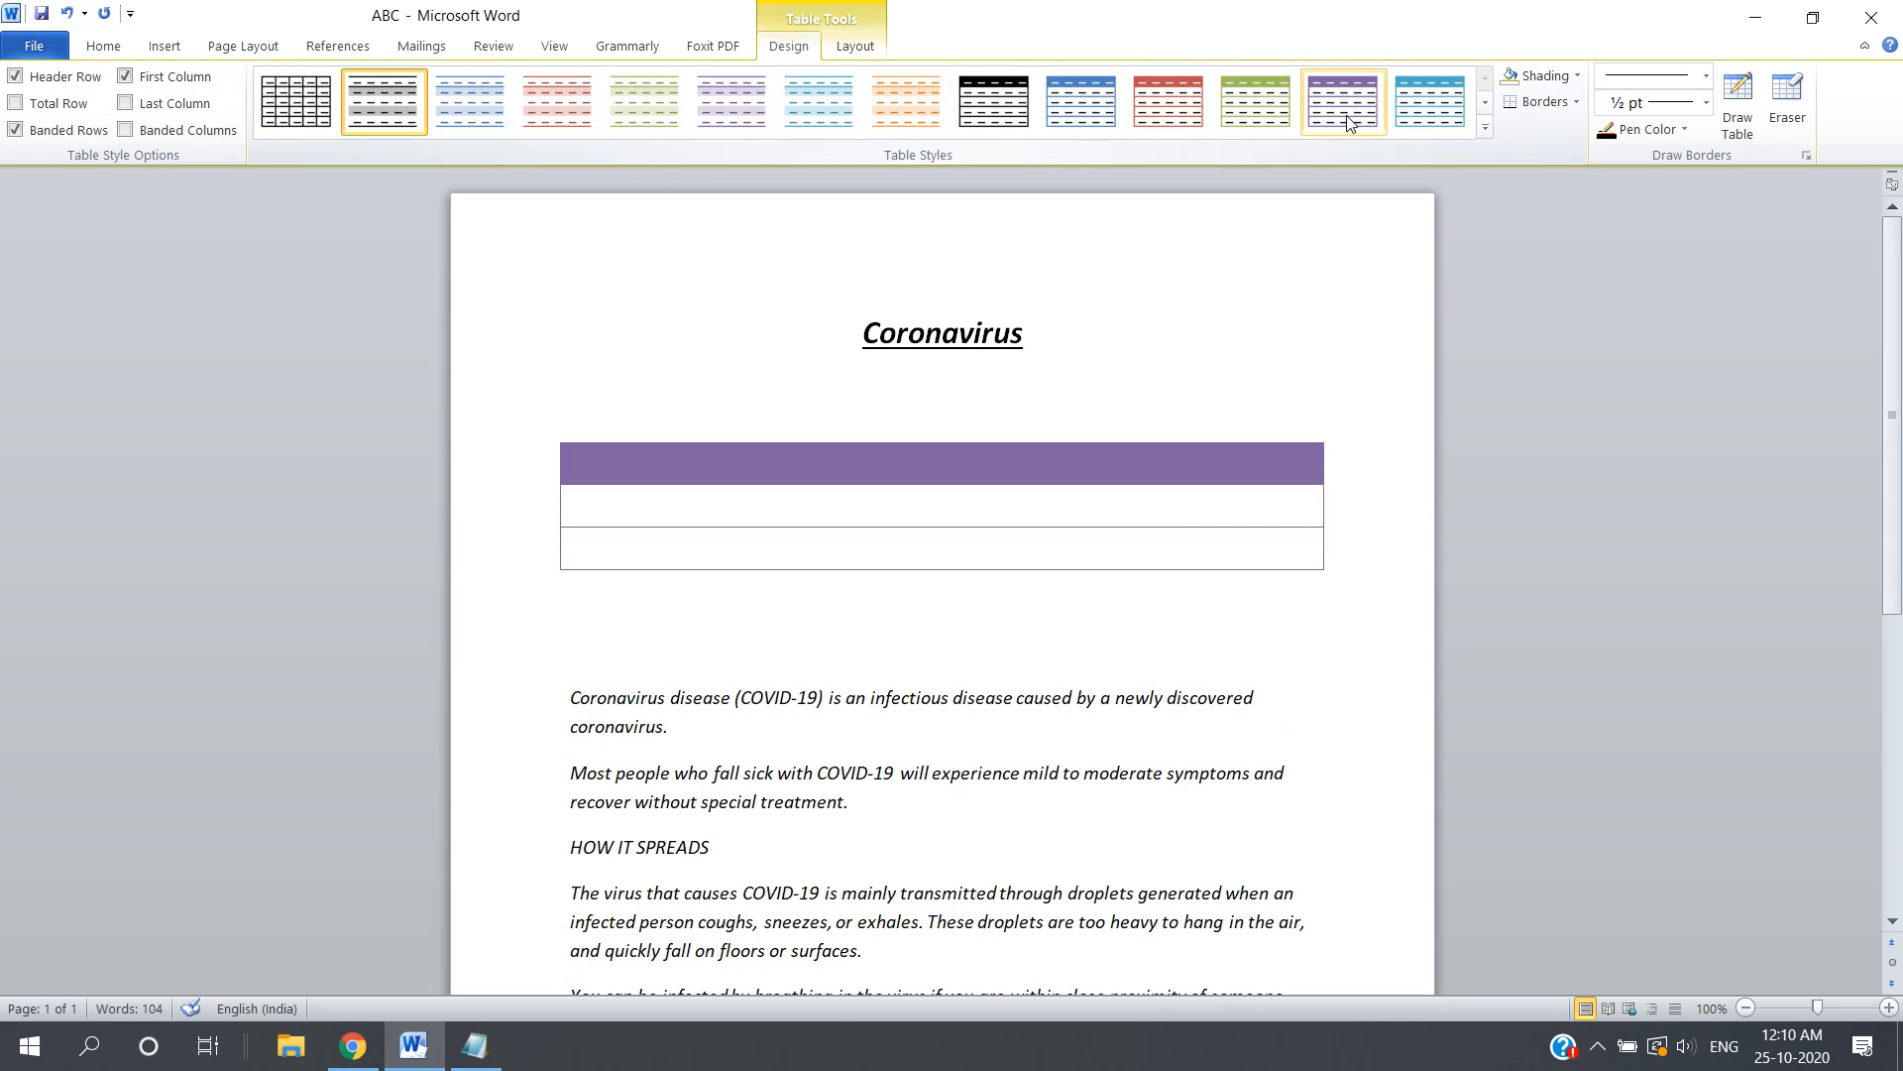
pyautogui.click(1418, 114)
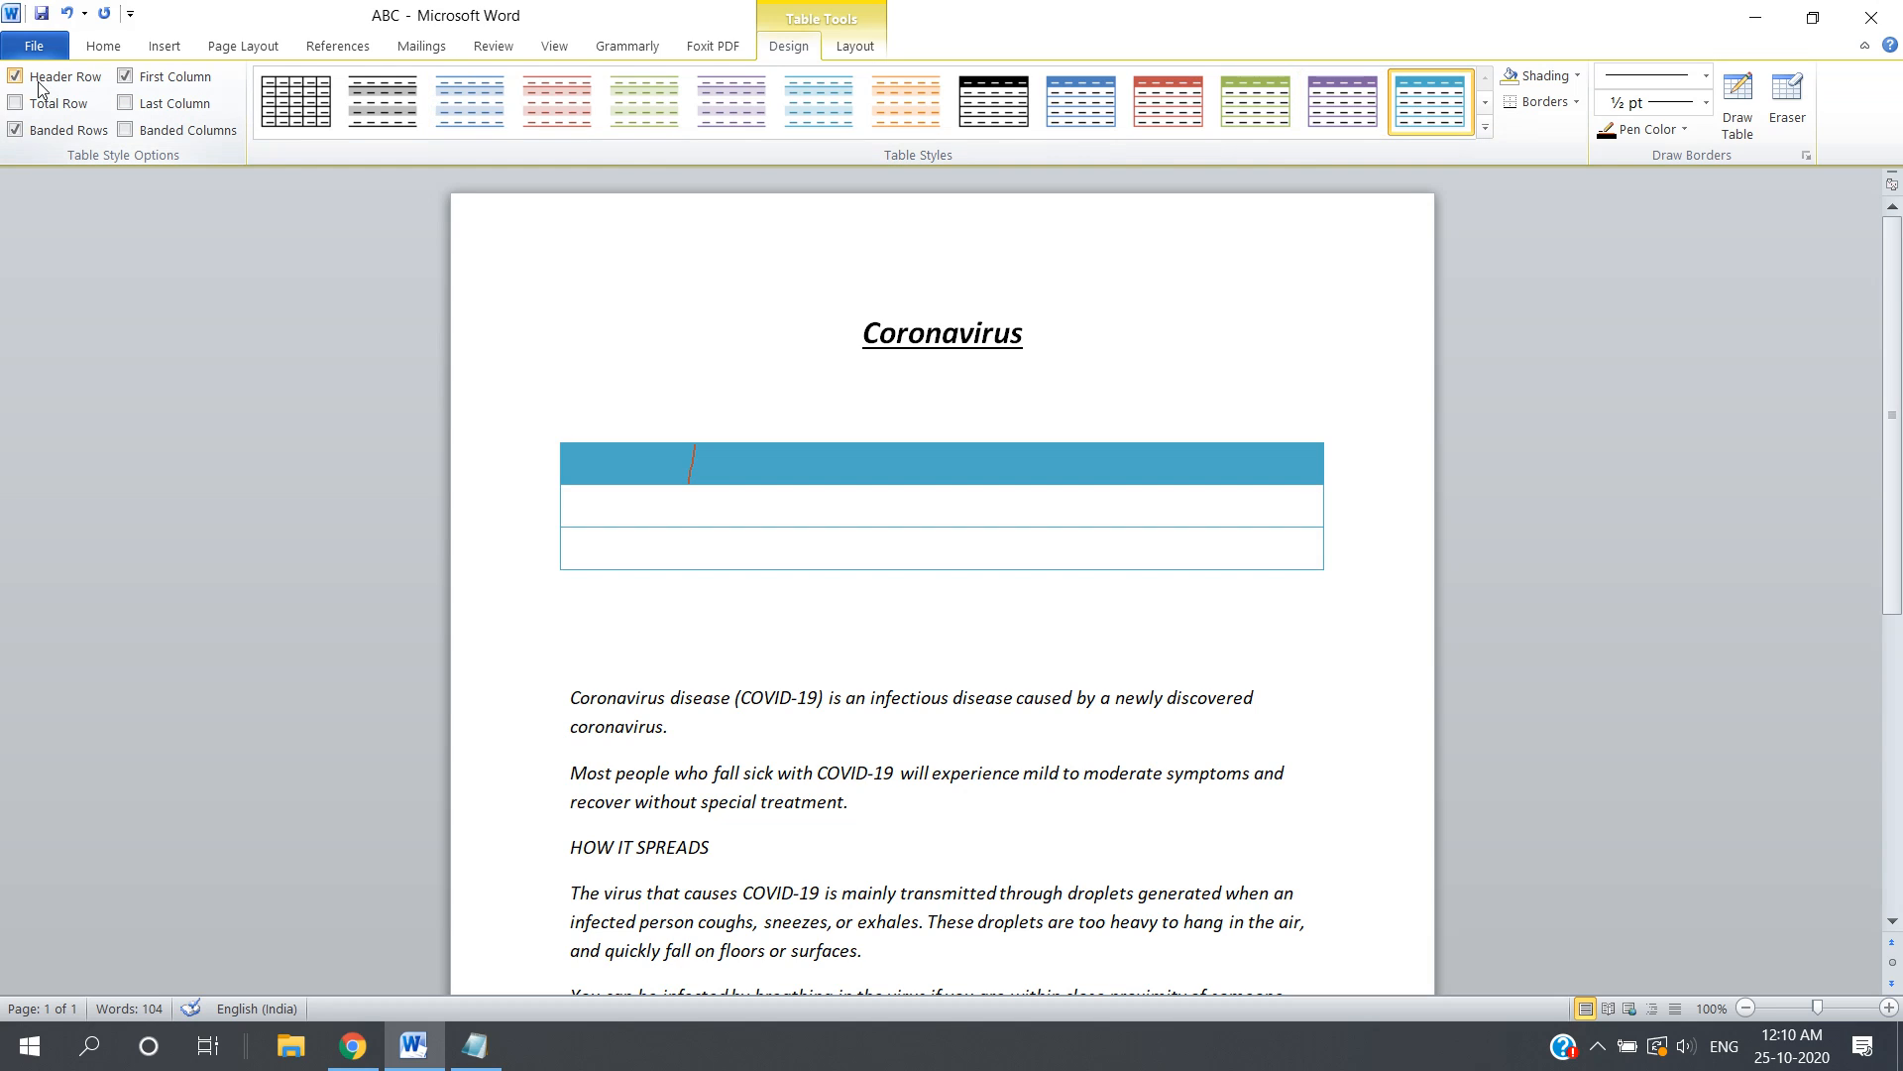
pyautogui.hotkey('ctrl', 'z')
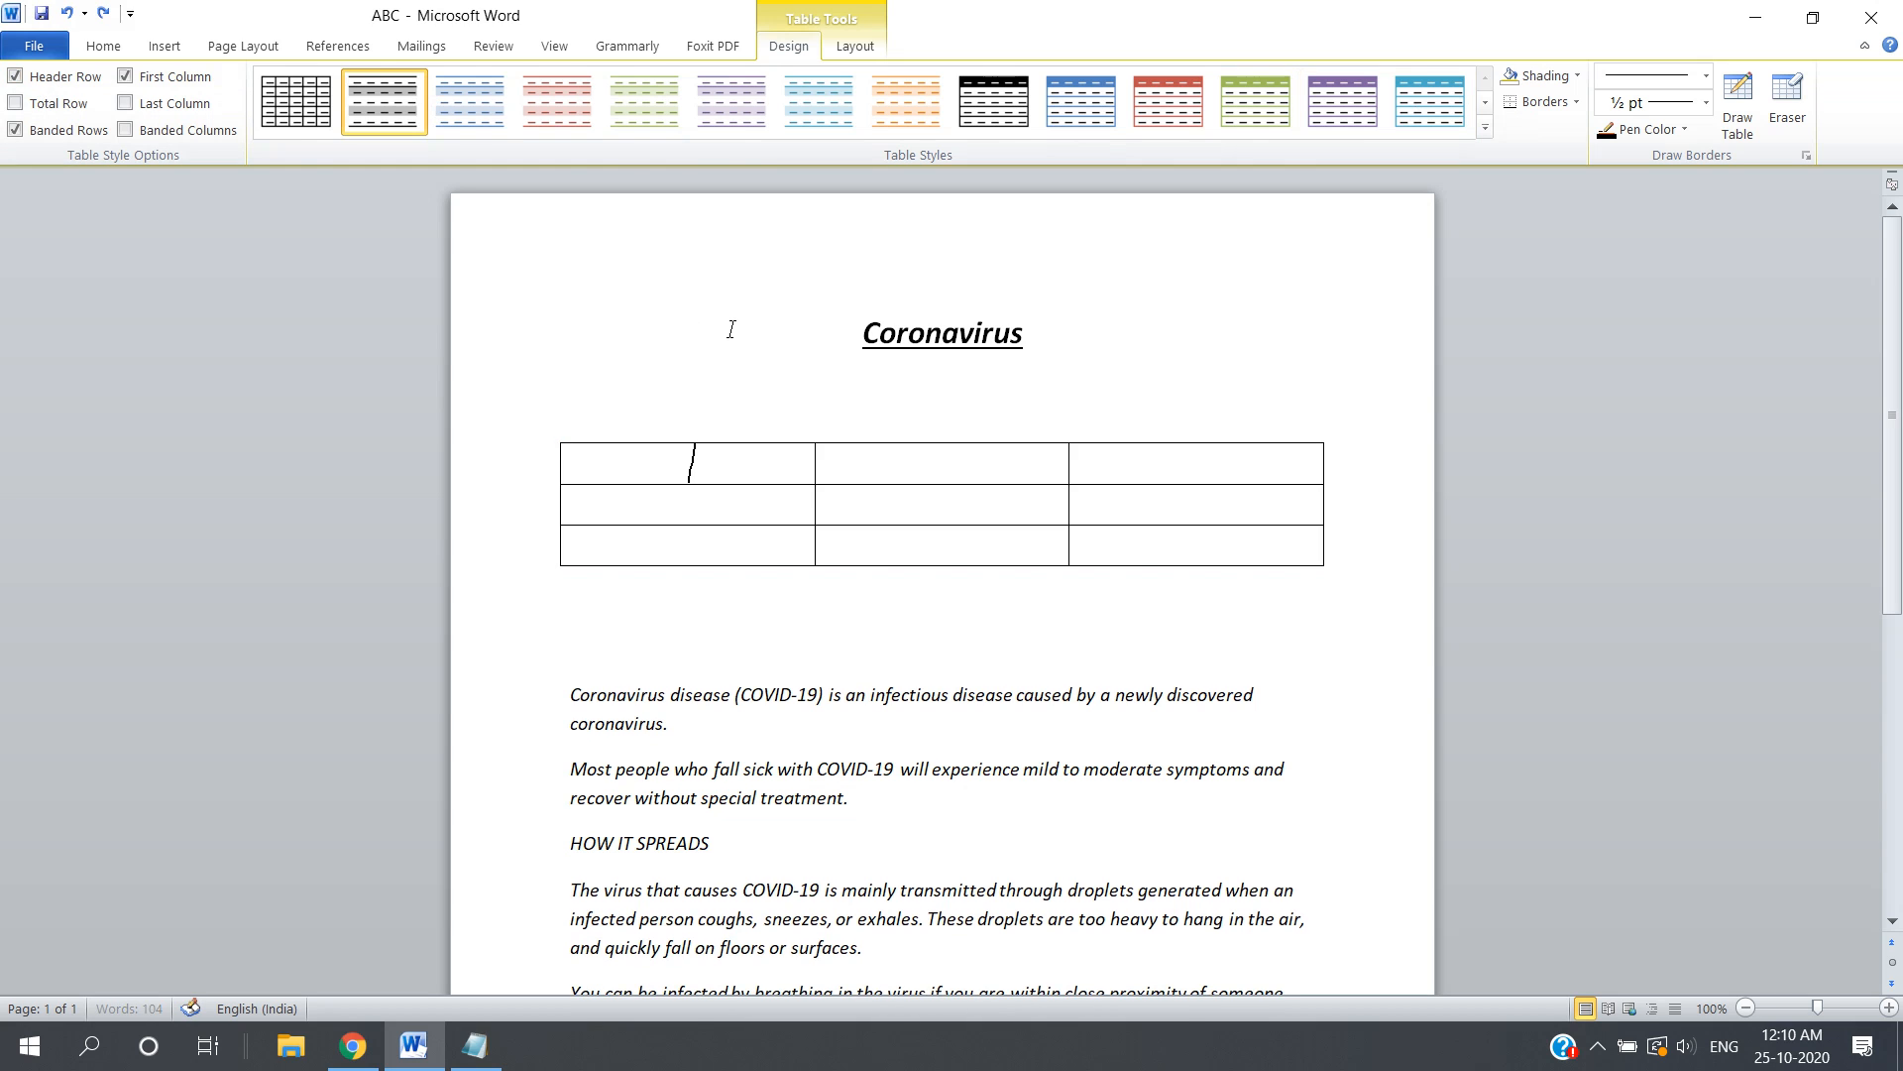
pyautogui.hotkey('ctrl', 'z')
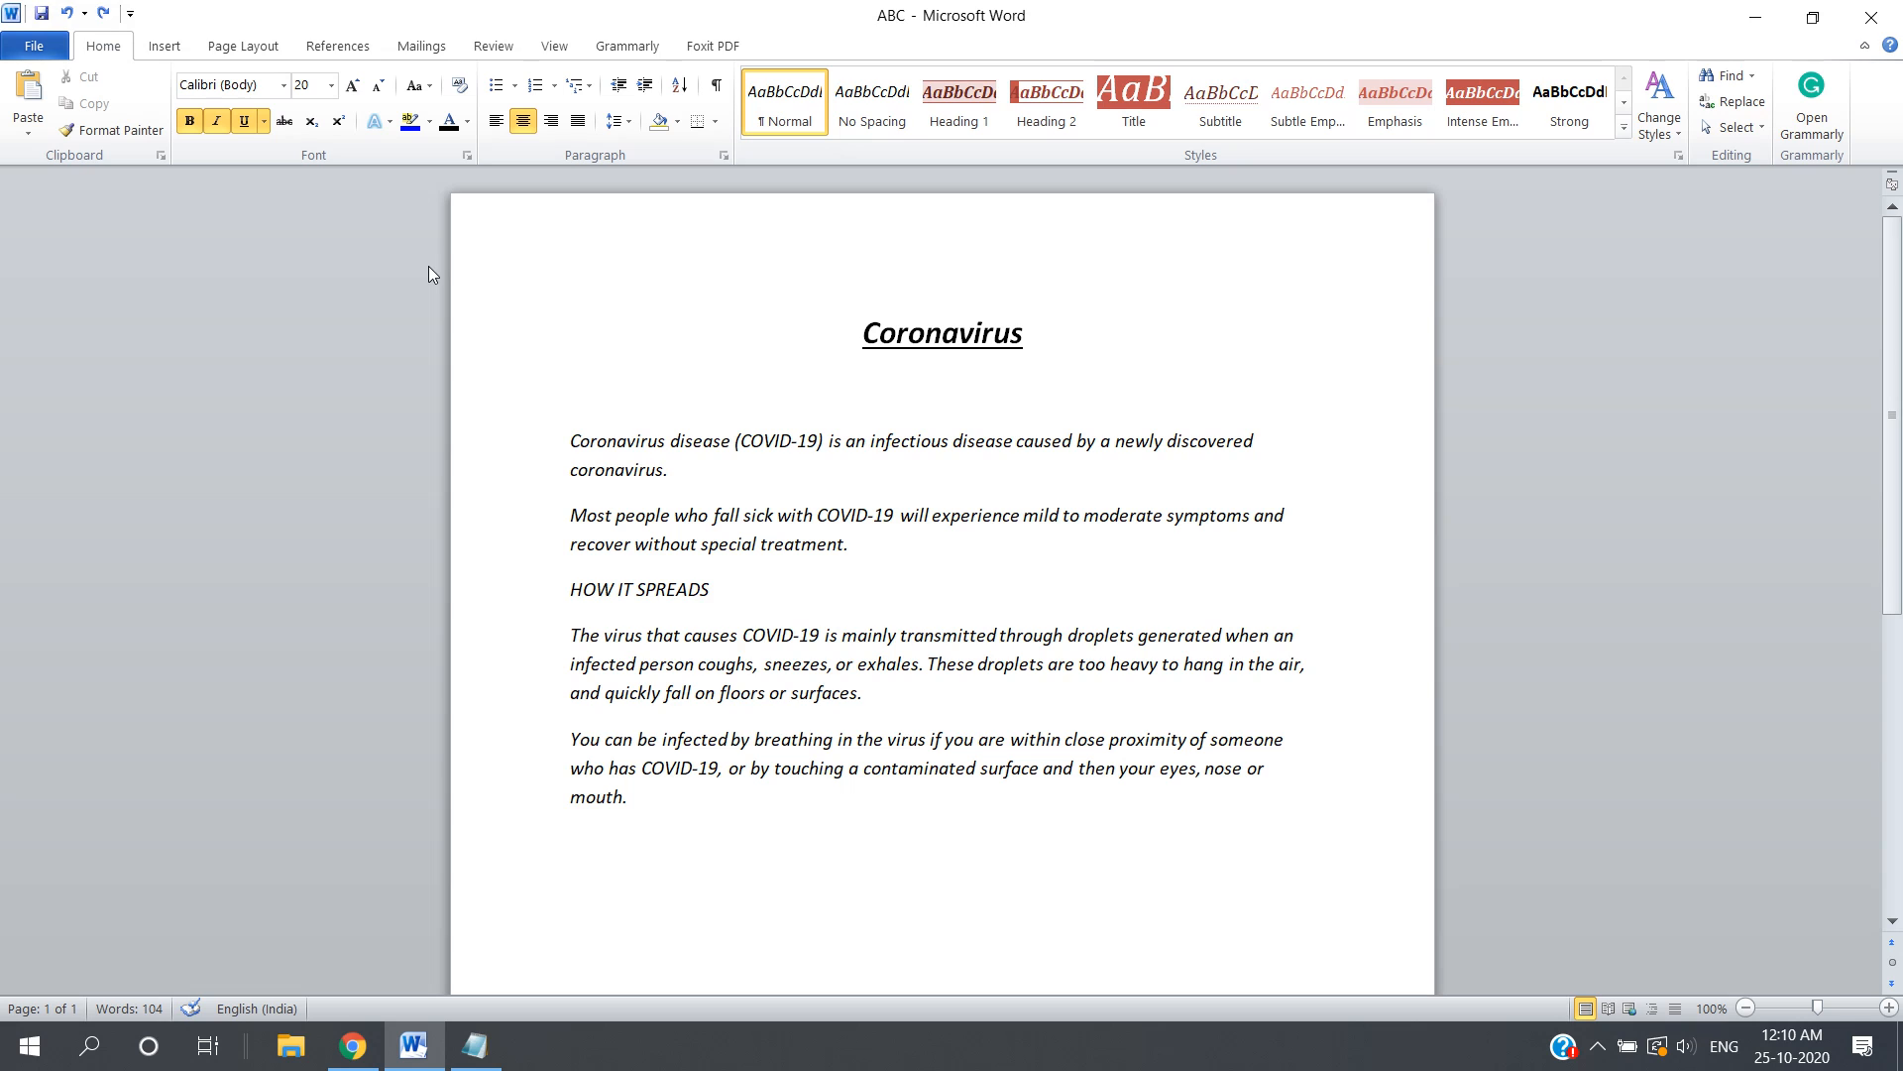
# Insert the picture AB from the Desktop folder on a new line below the Coronavirus title.
pyautogui.click(161, 46)
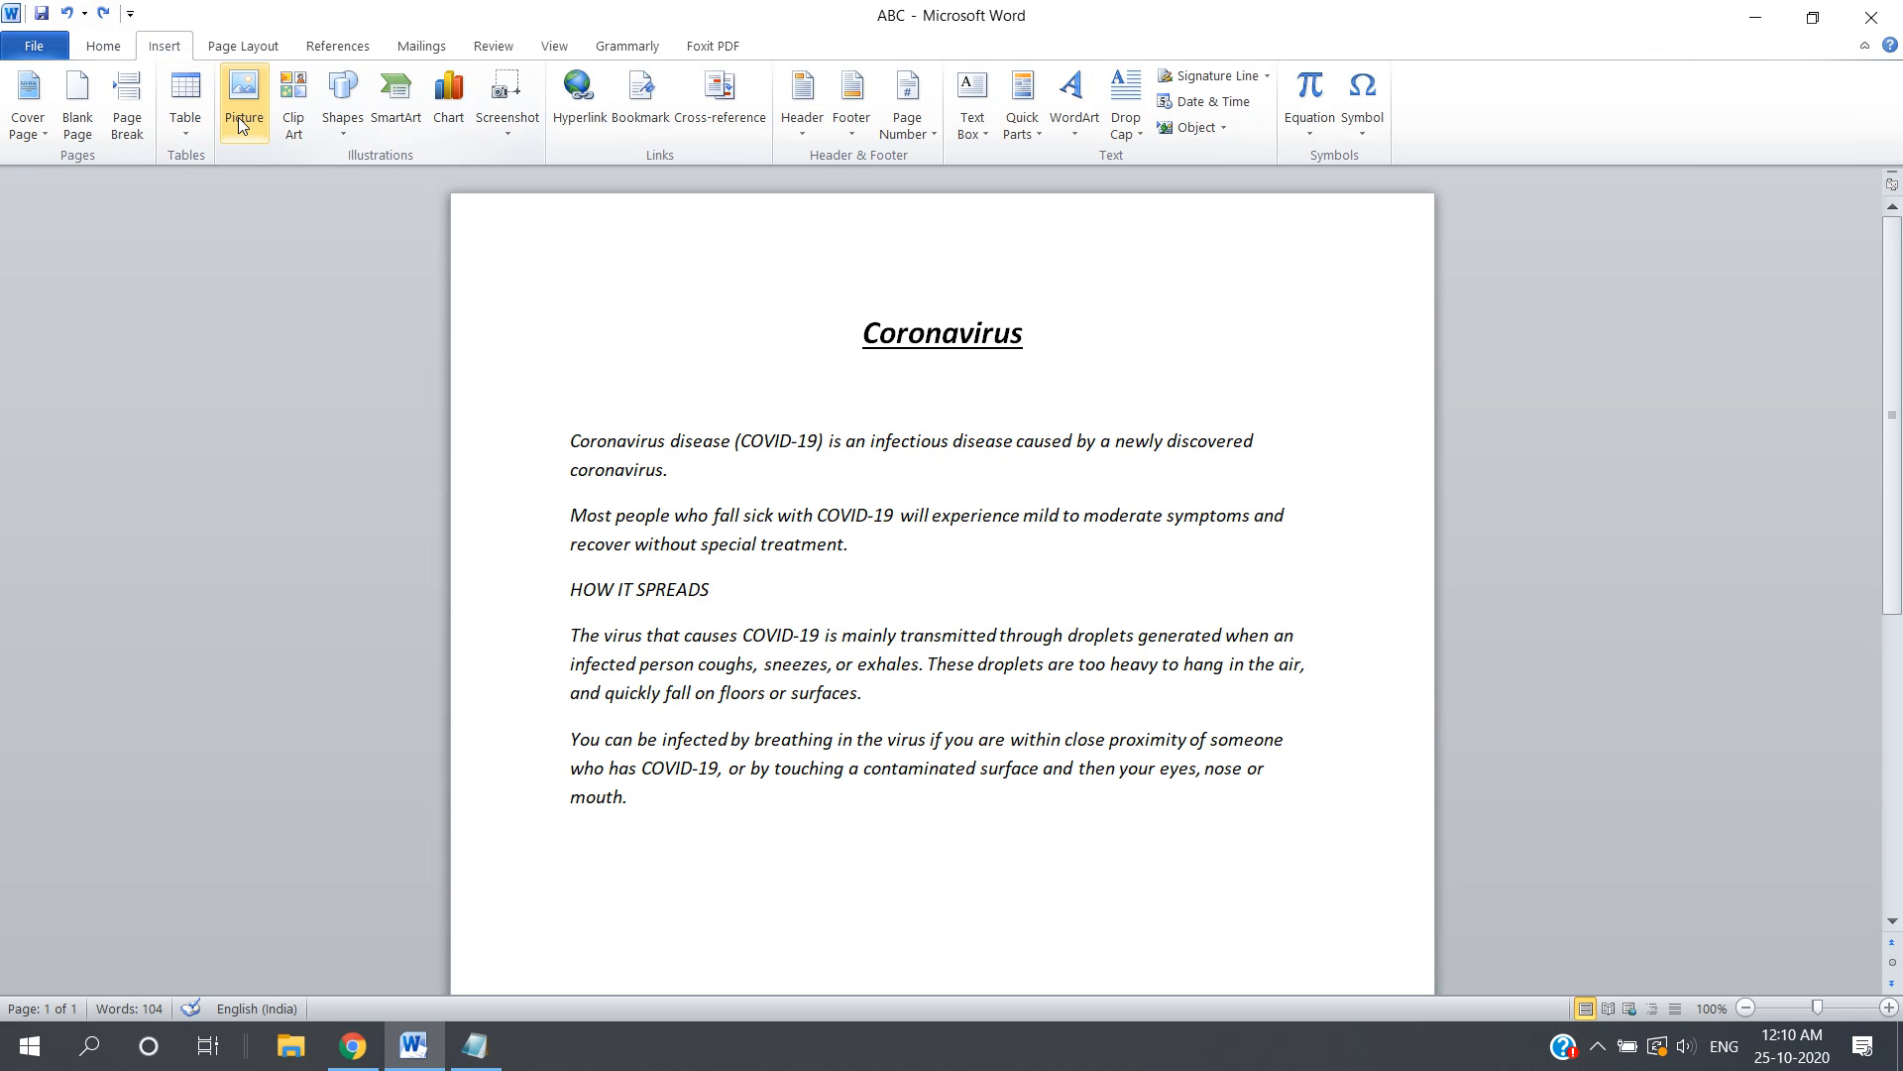
pyautogui.press('Return')
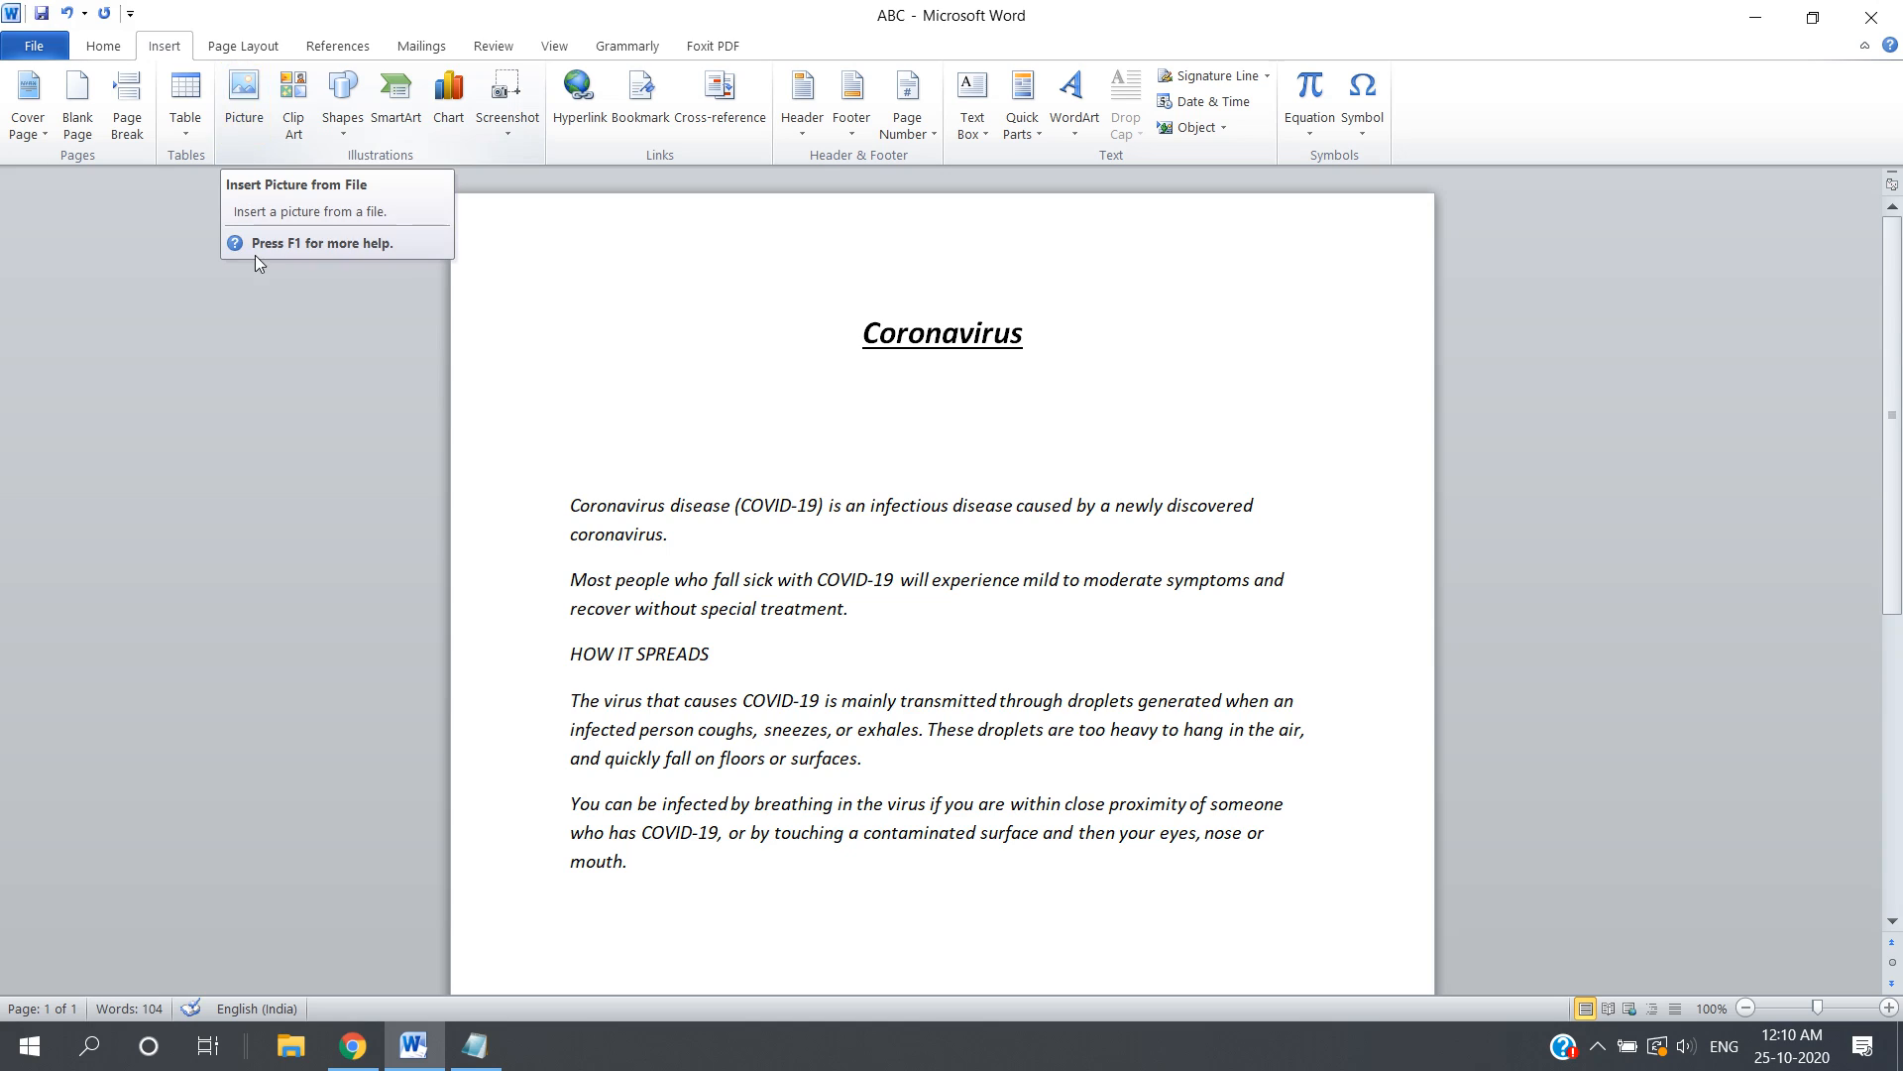
pyautogui.click(241, 118)
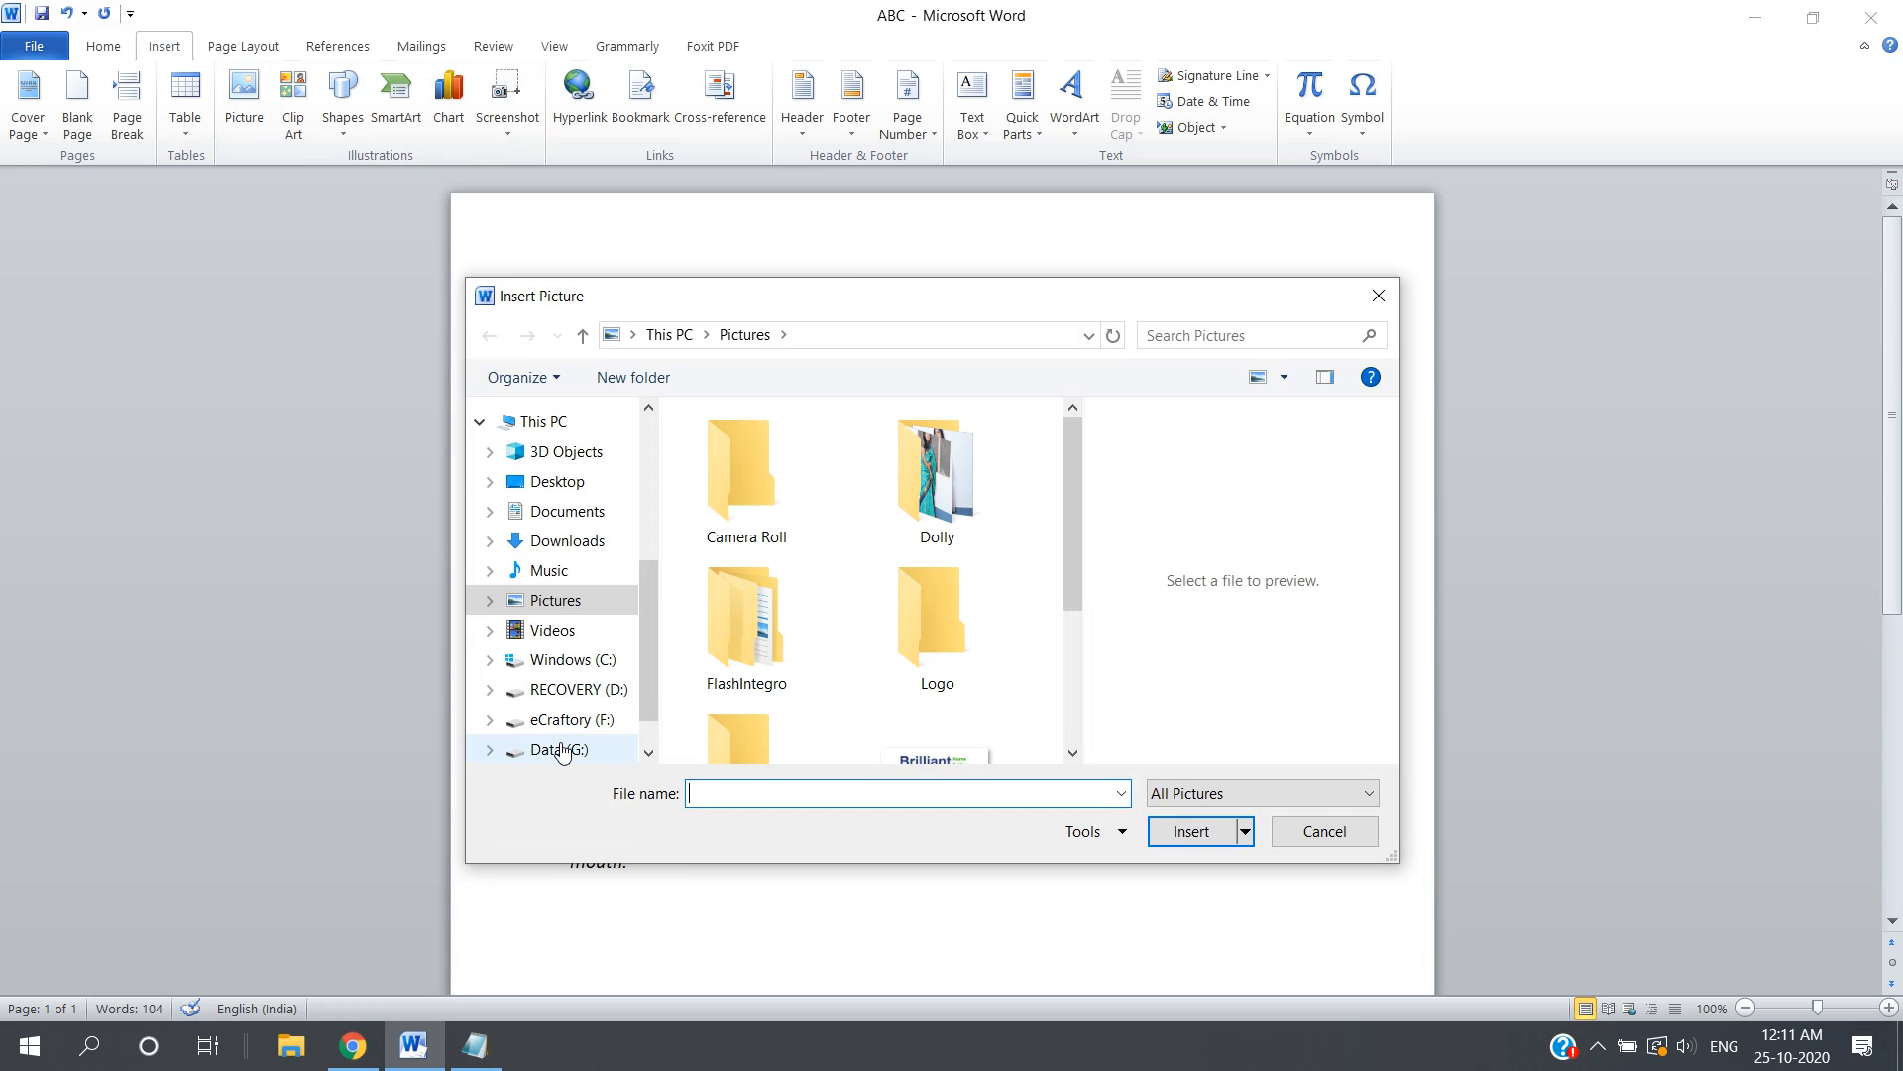
pyautogui.click(553, 488)
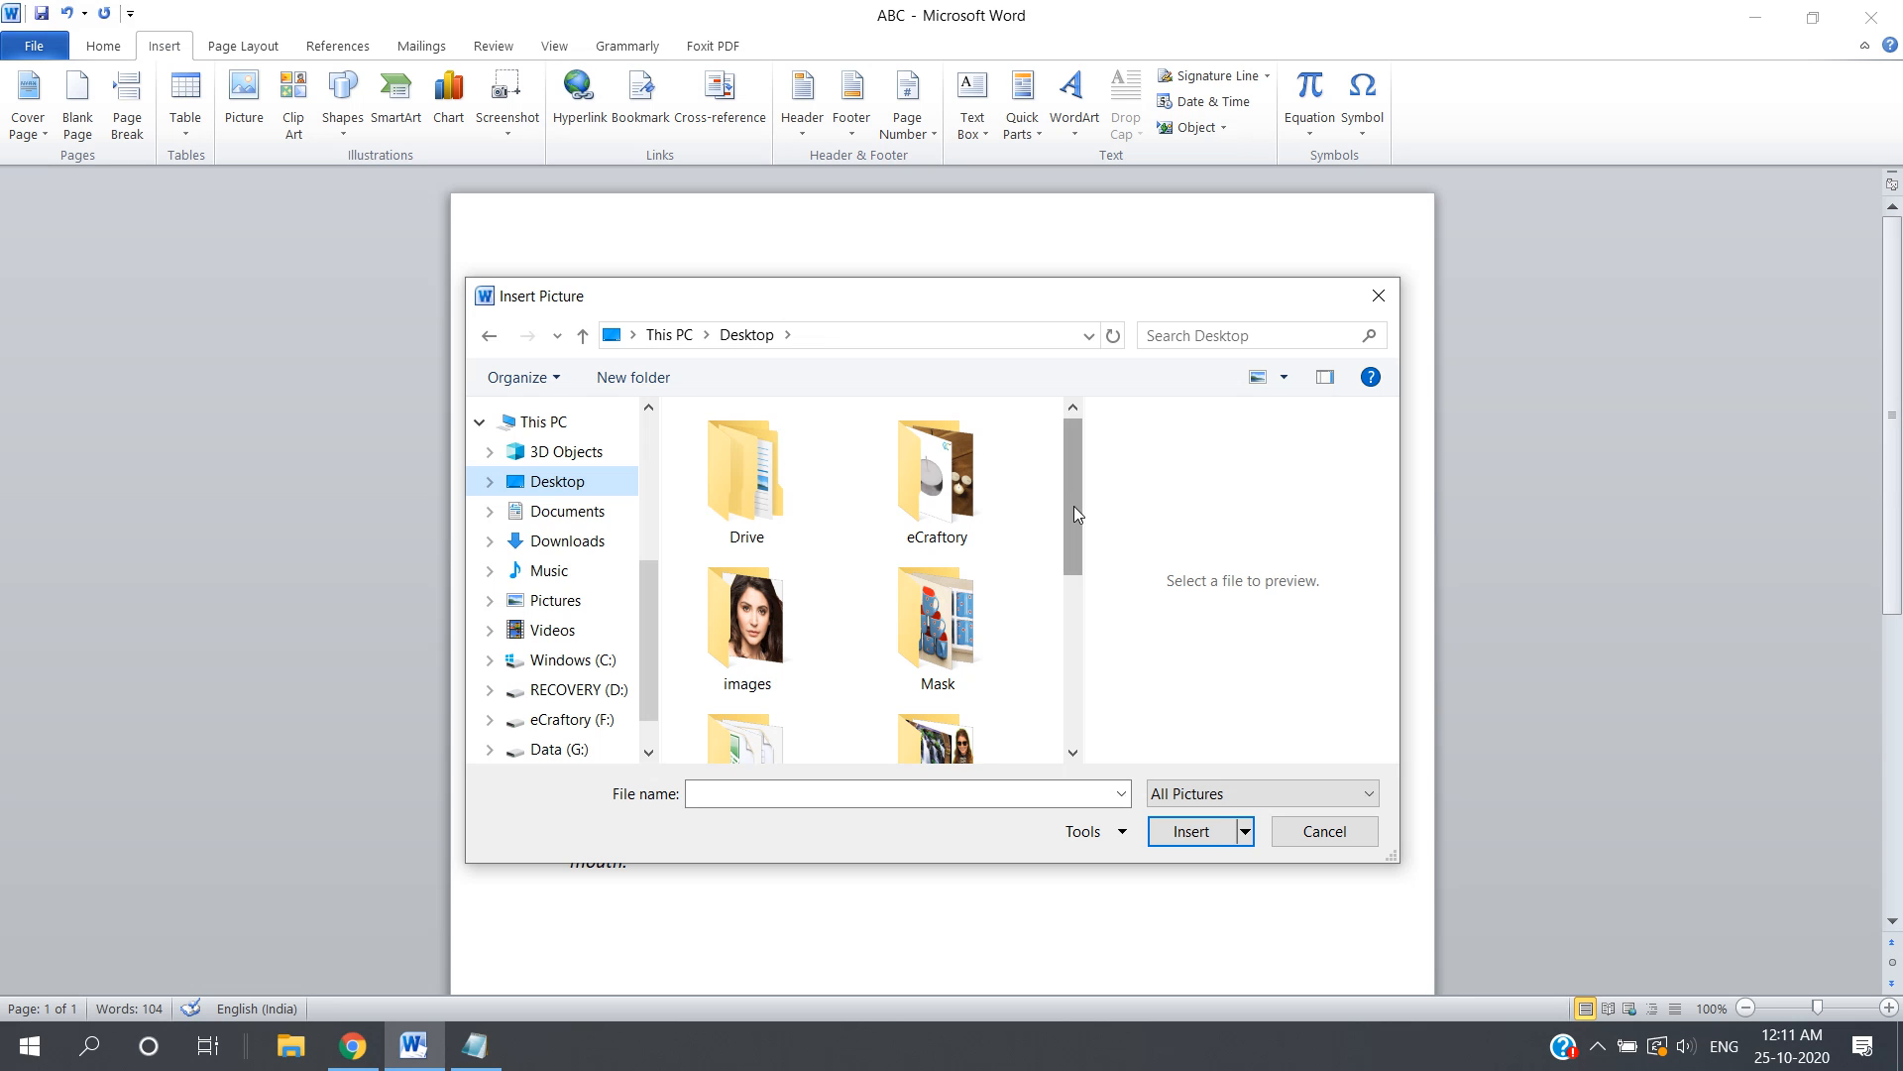
pyautogui.moveTo(1074, 506); pyautogui.dragTo(1088, 638)
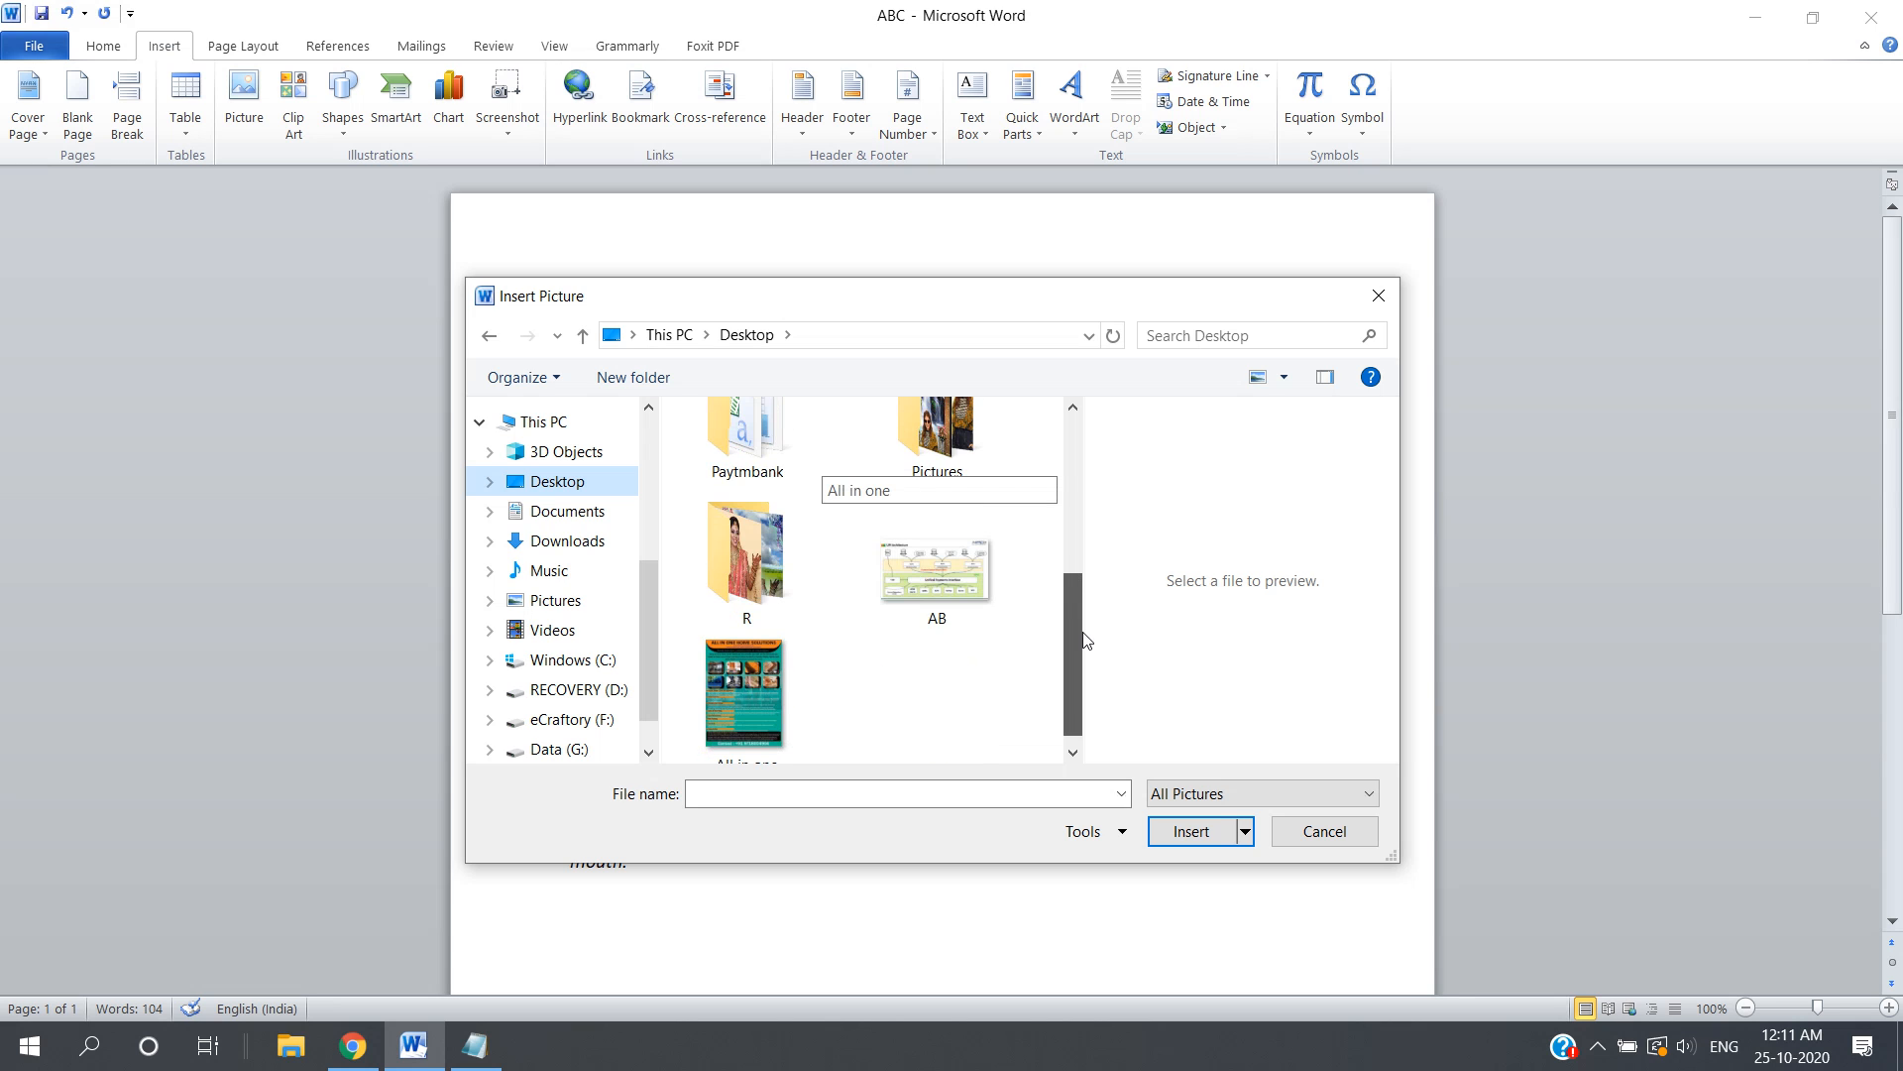
pyautogui.doubleClick(937, 563)
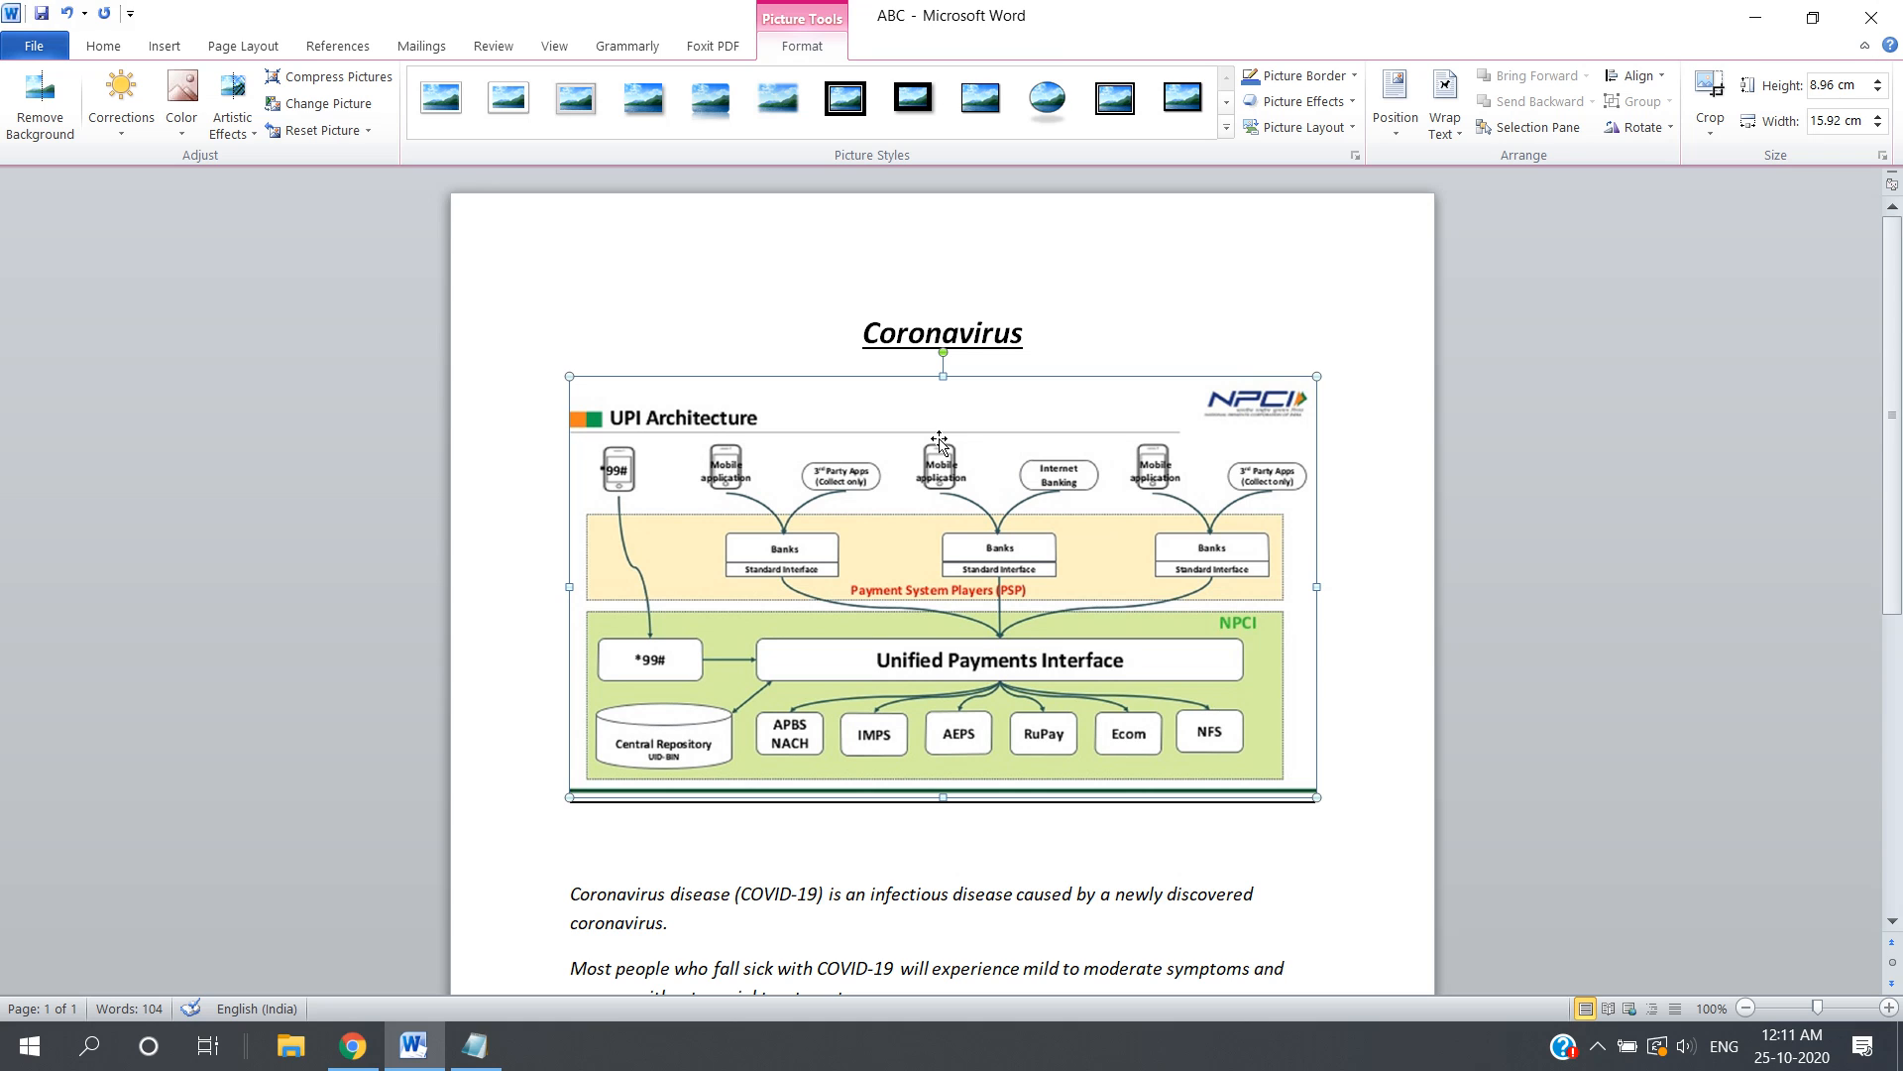
# Delete the inserted picture and remove the extra blank line below the title.
pyautogui.press('Delete')
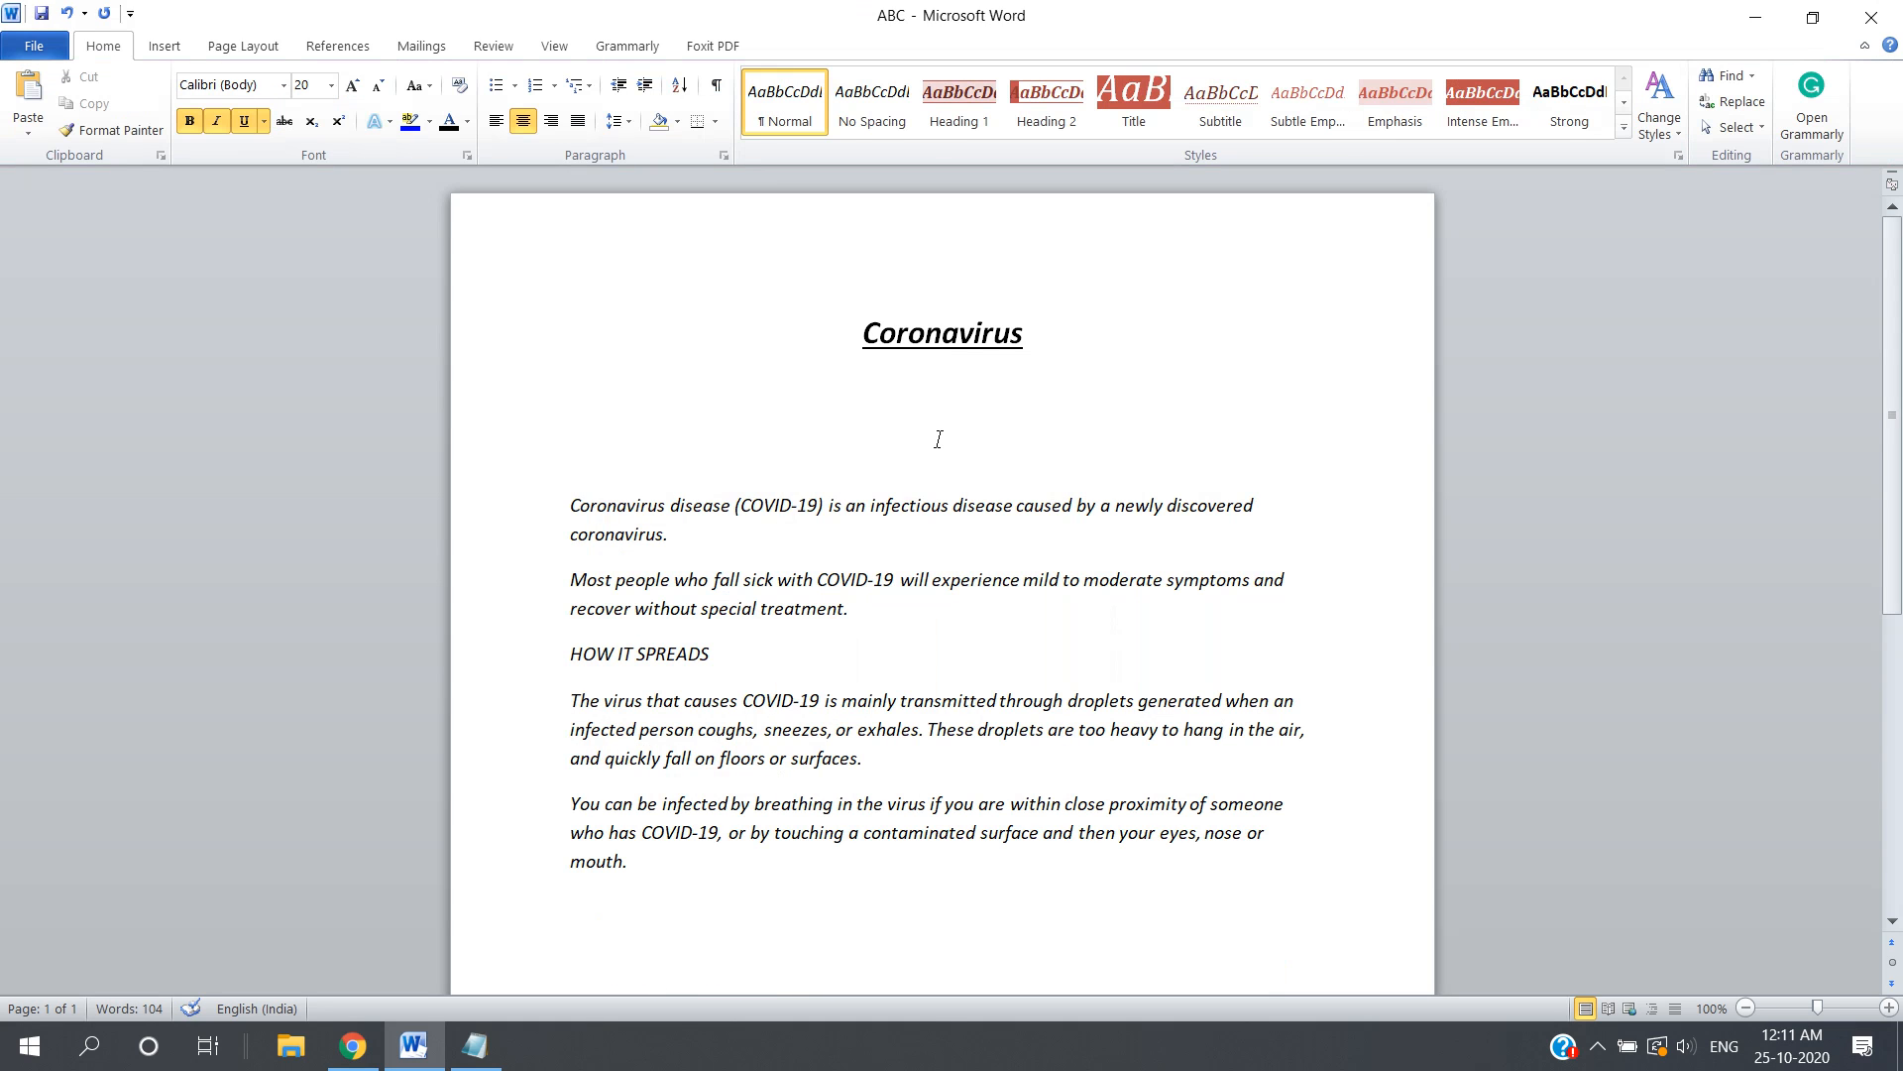
pyautogui.press('BackSpace')
pyautogui.press('BackSpace')
pyautogui.press('BackSpace')
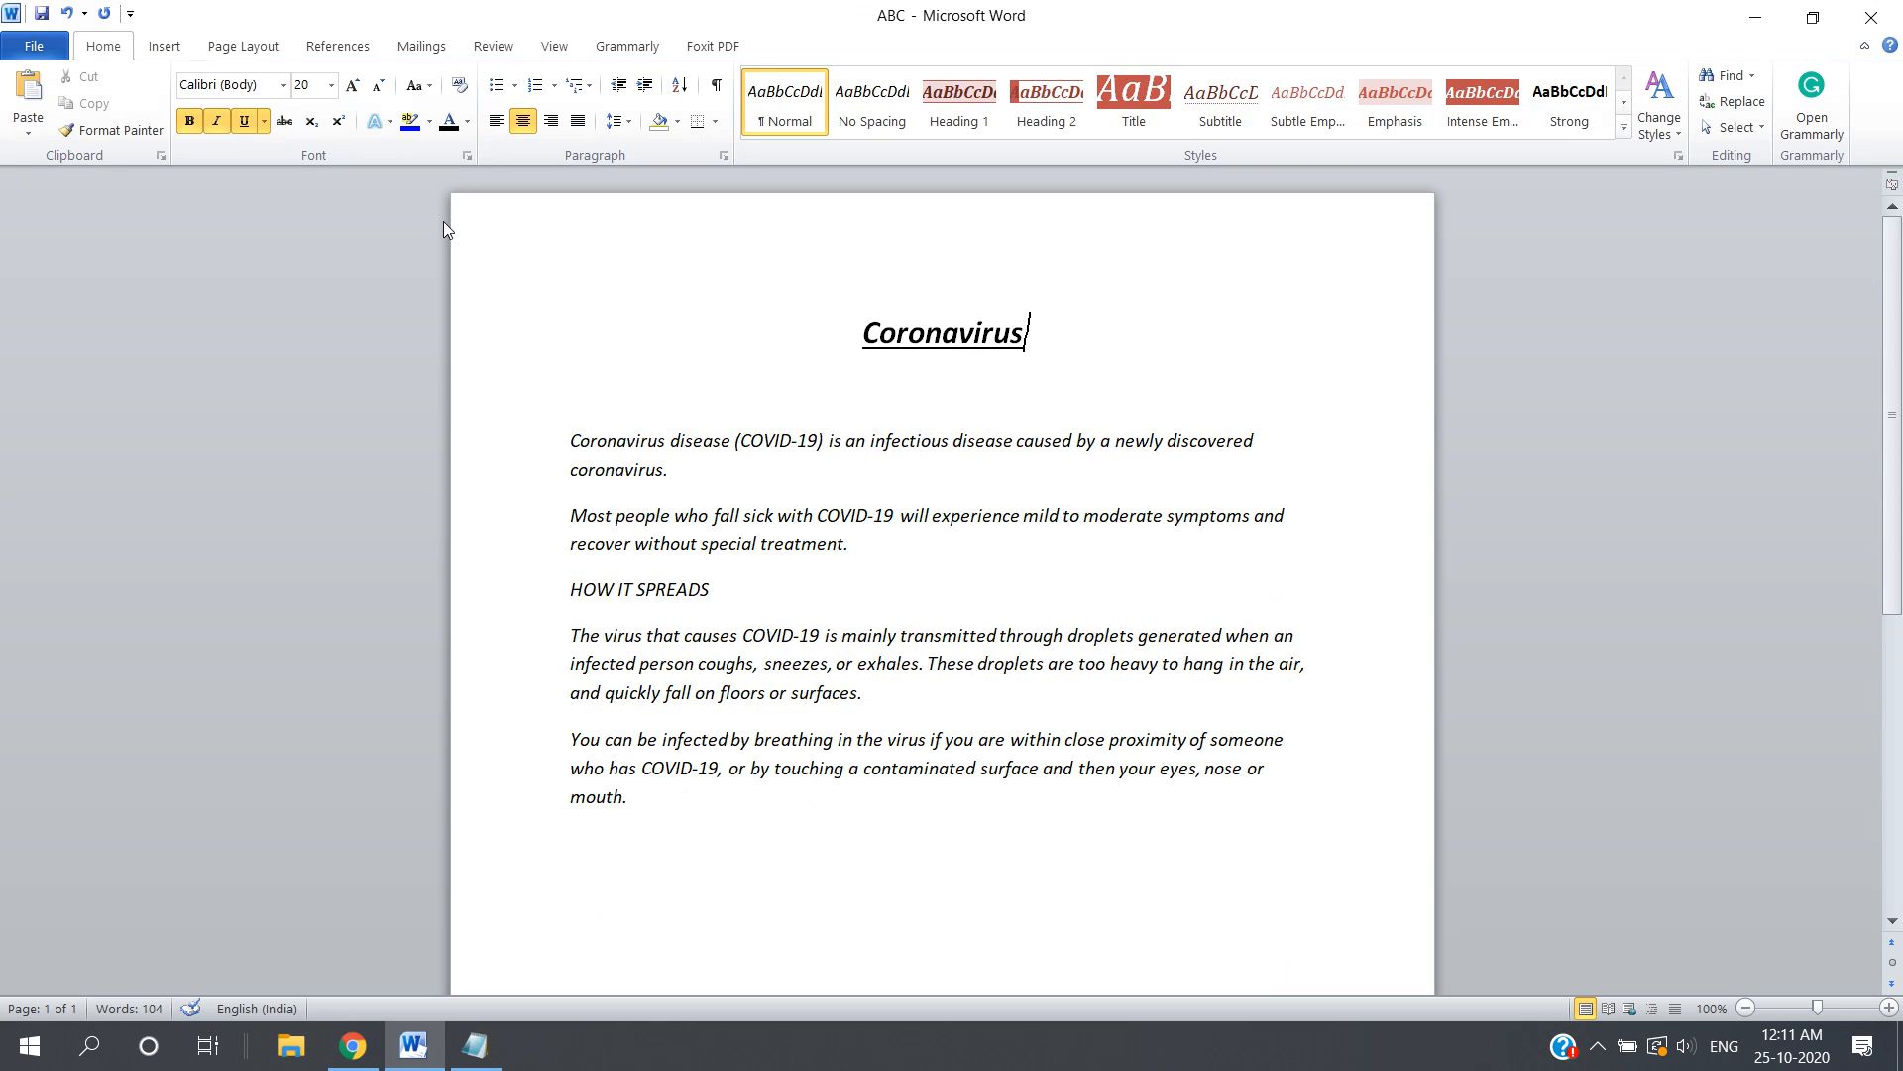
# Open the Clip Art search and examine which media file types its results can include.
pyautogui.click(164, 46)
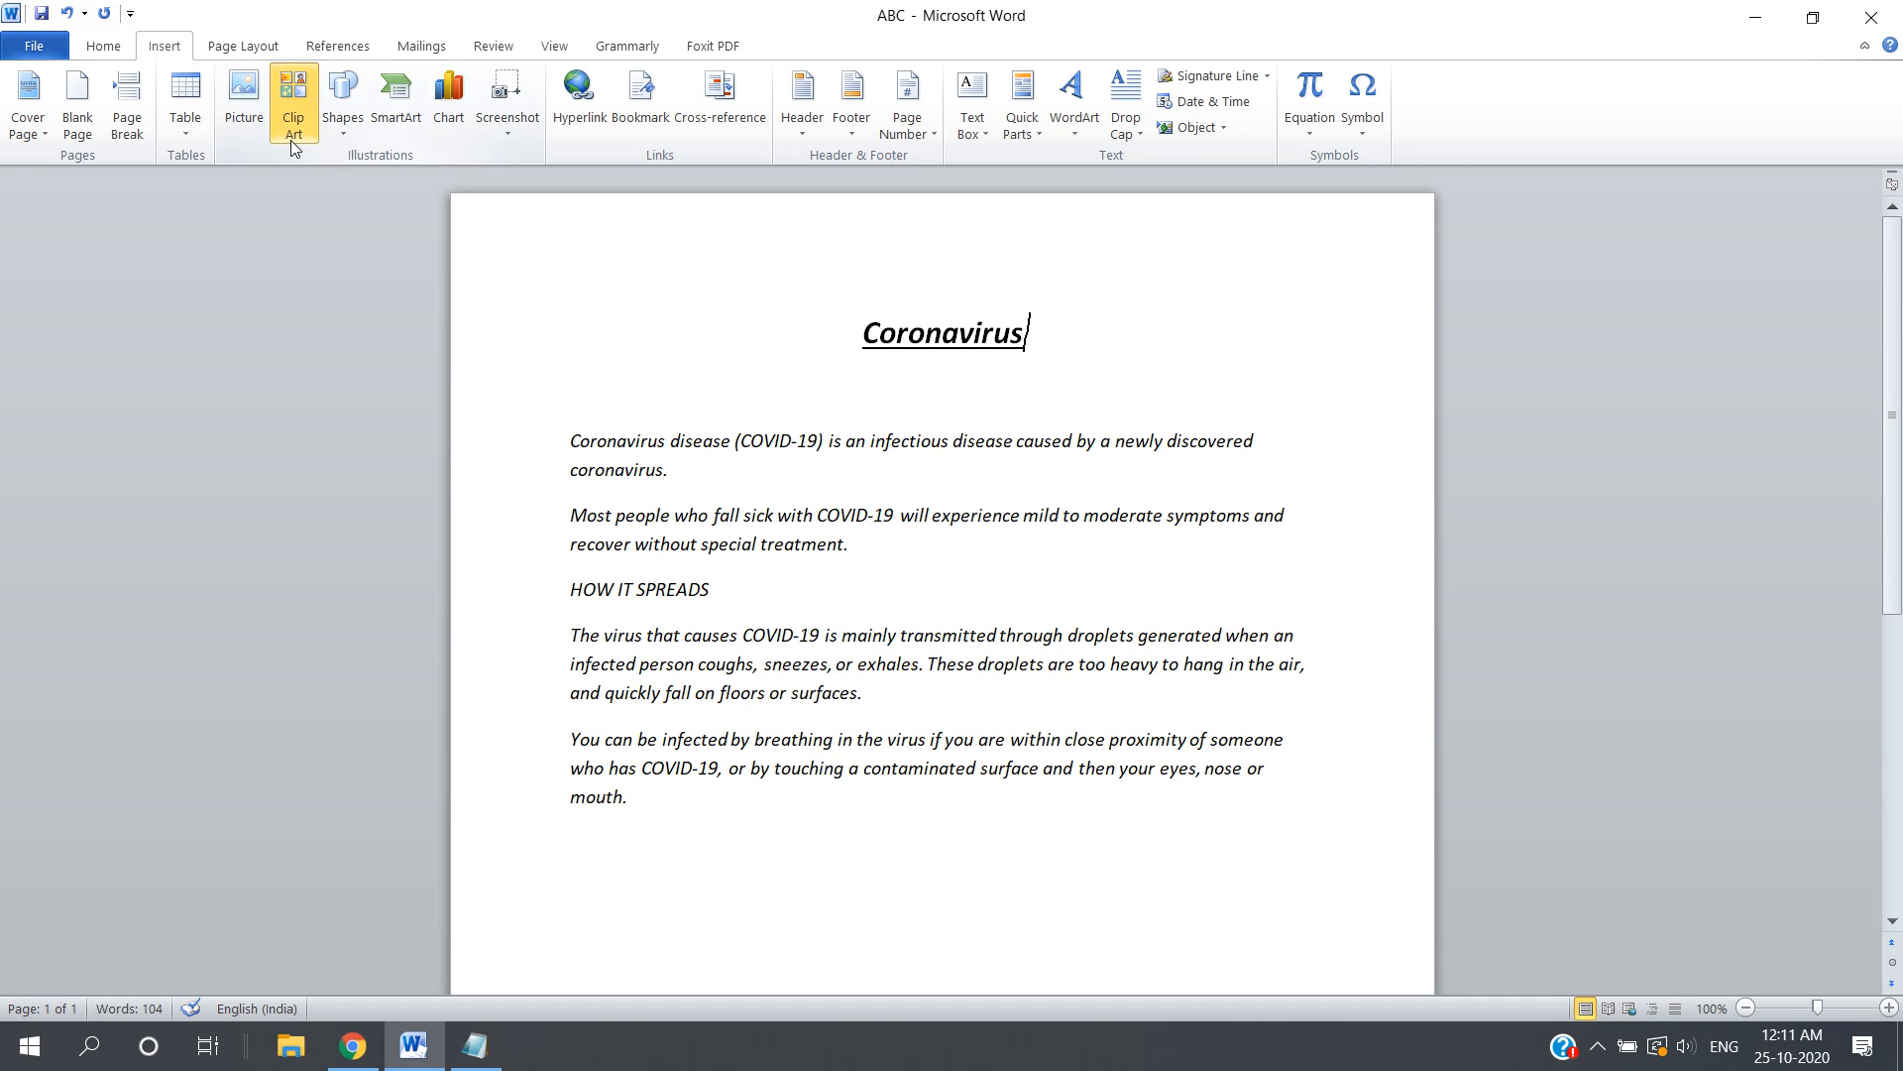
pyautogui.click(292, 140)
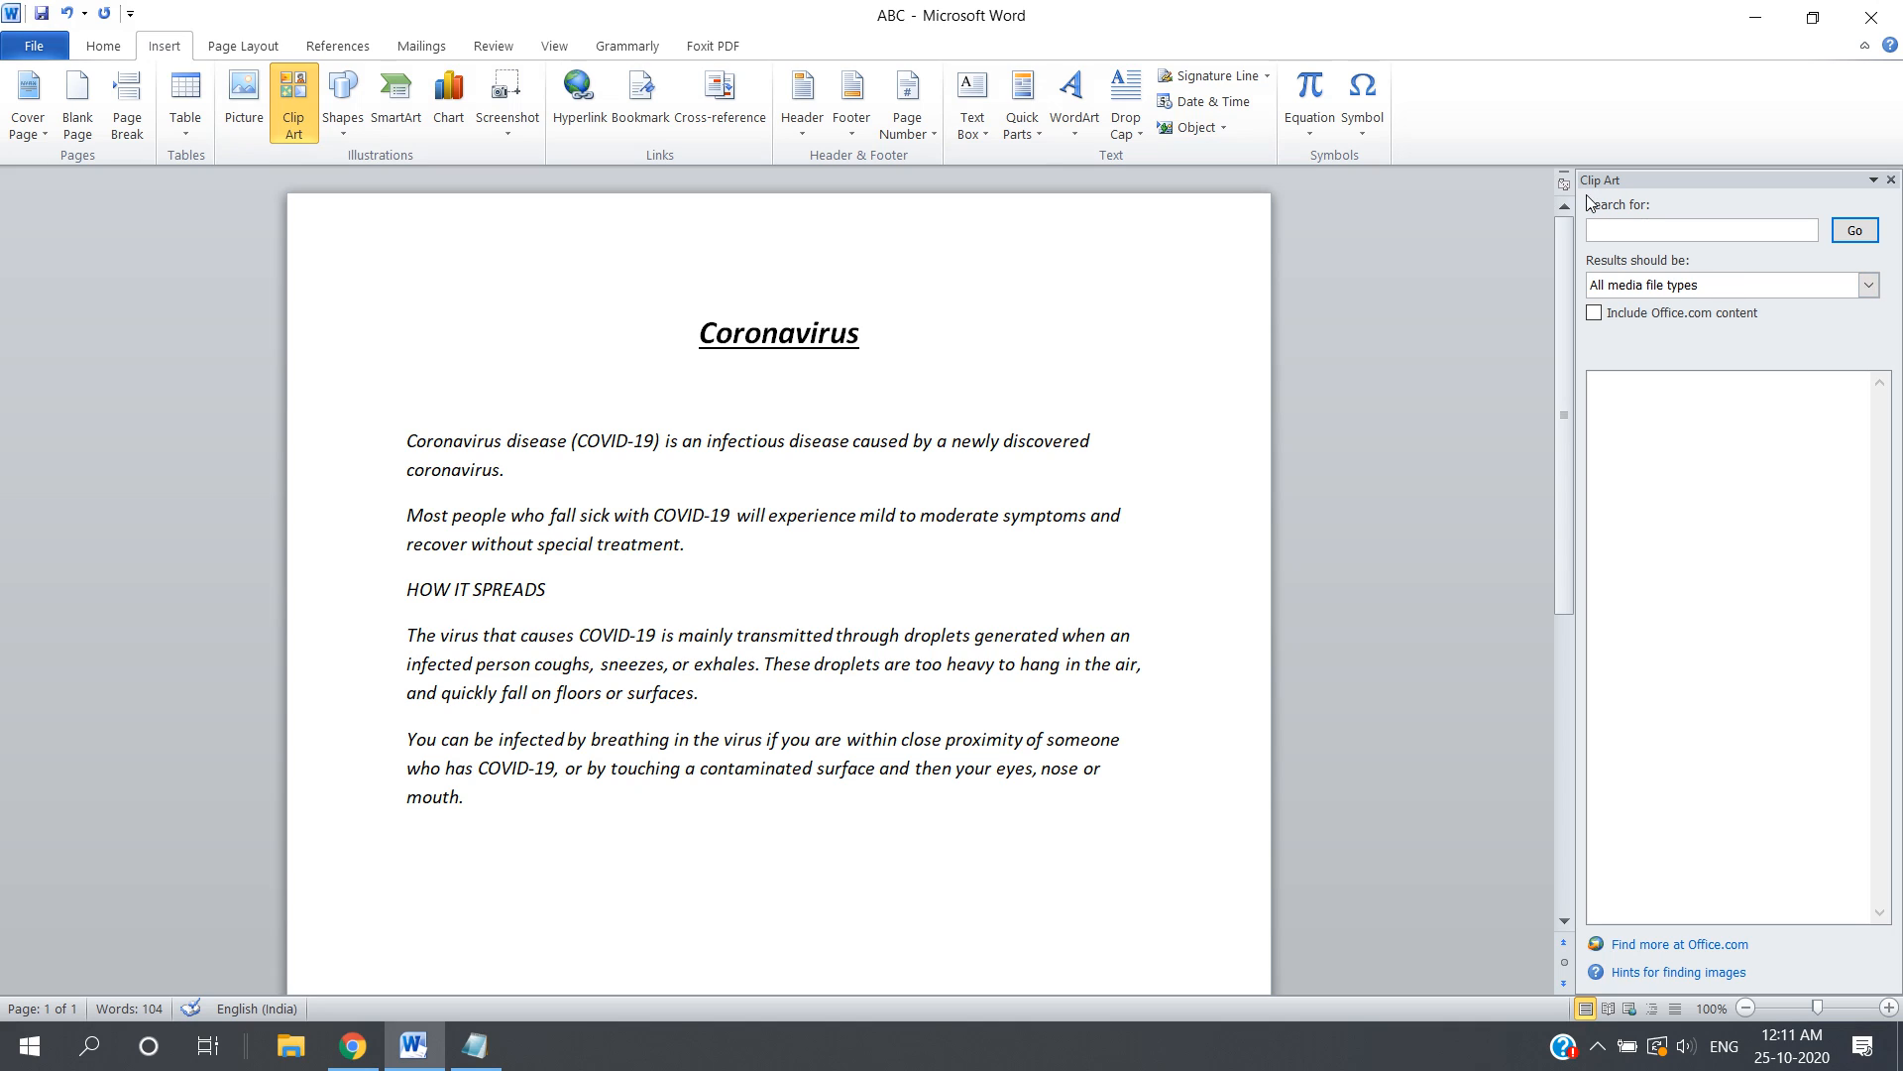
pyautogui.click(1790, 288)
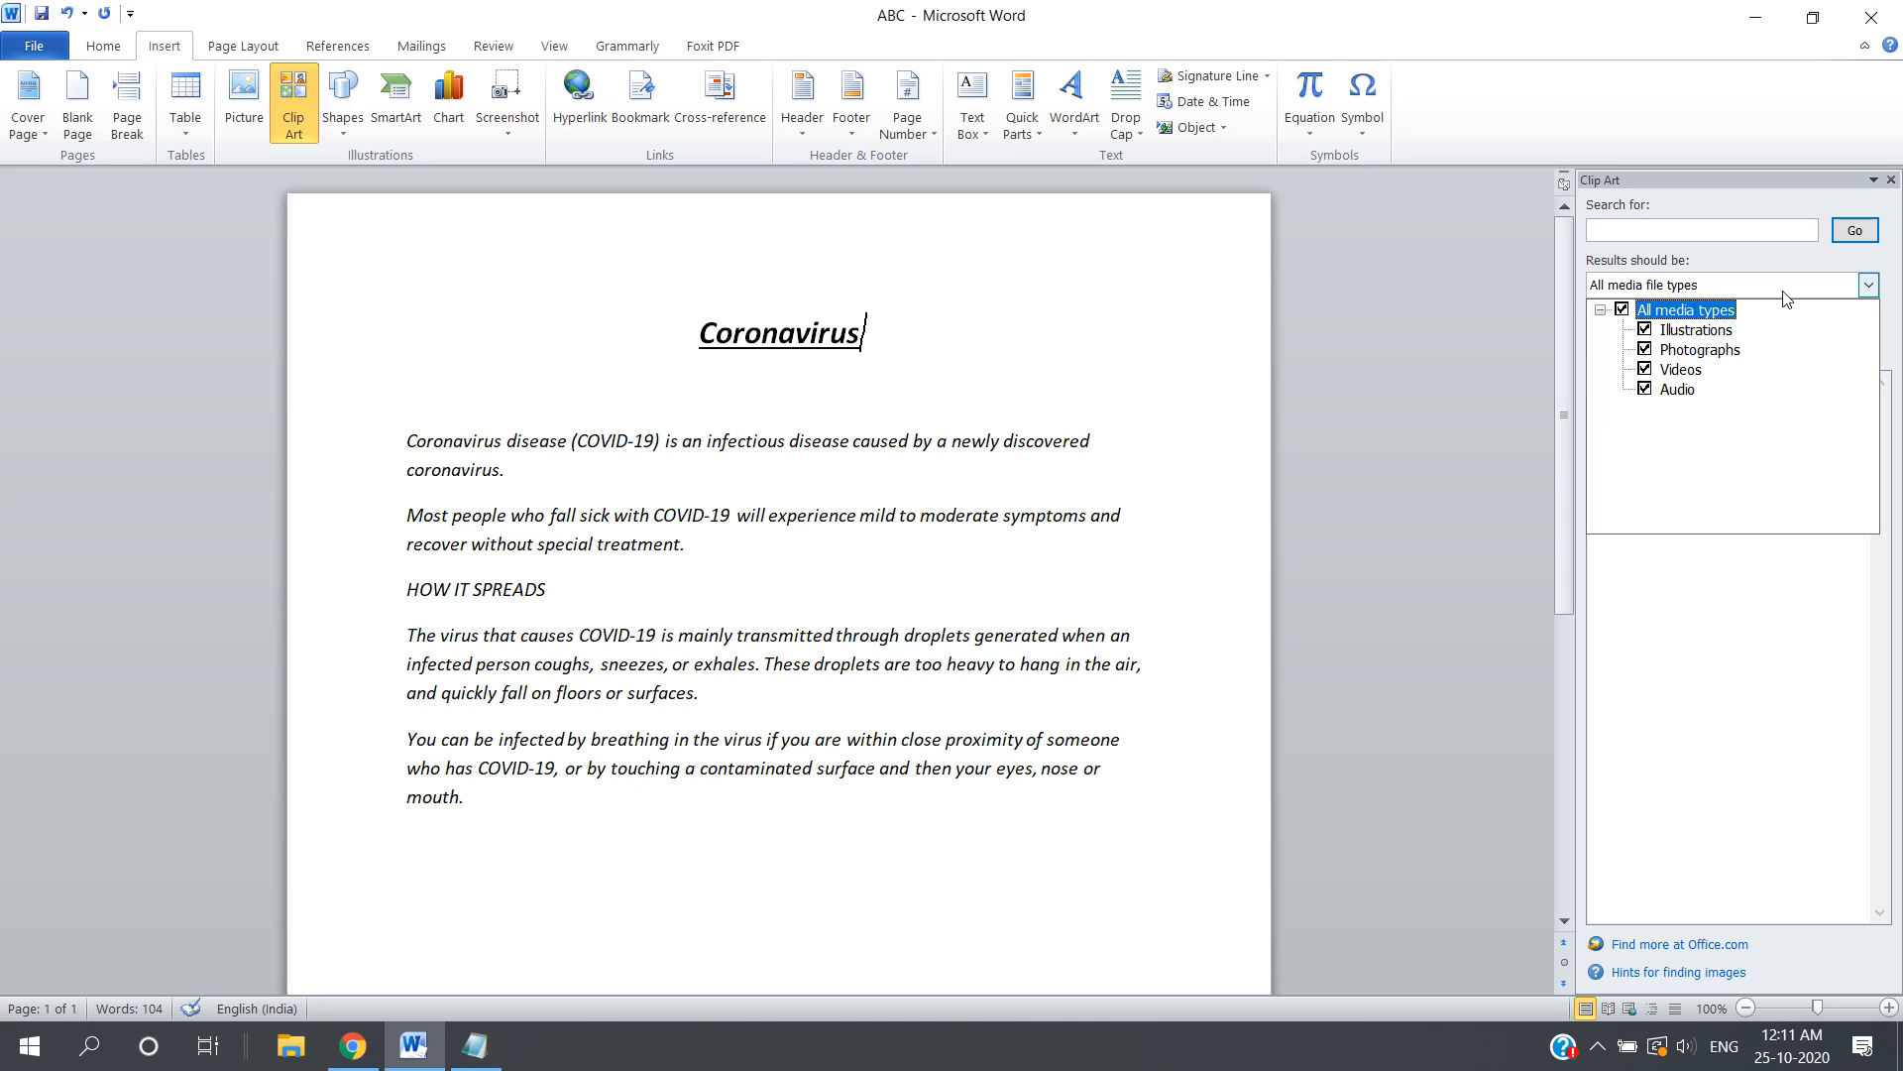
pyautogui.click(1786, 290)
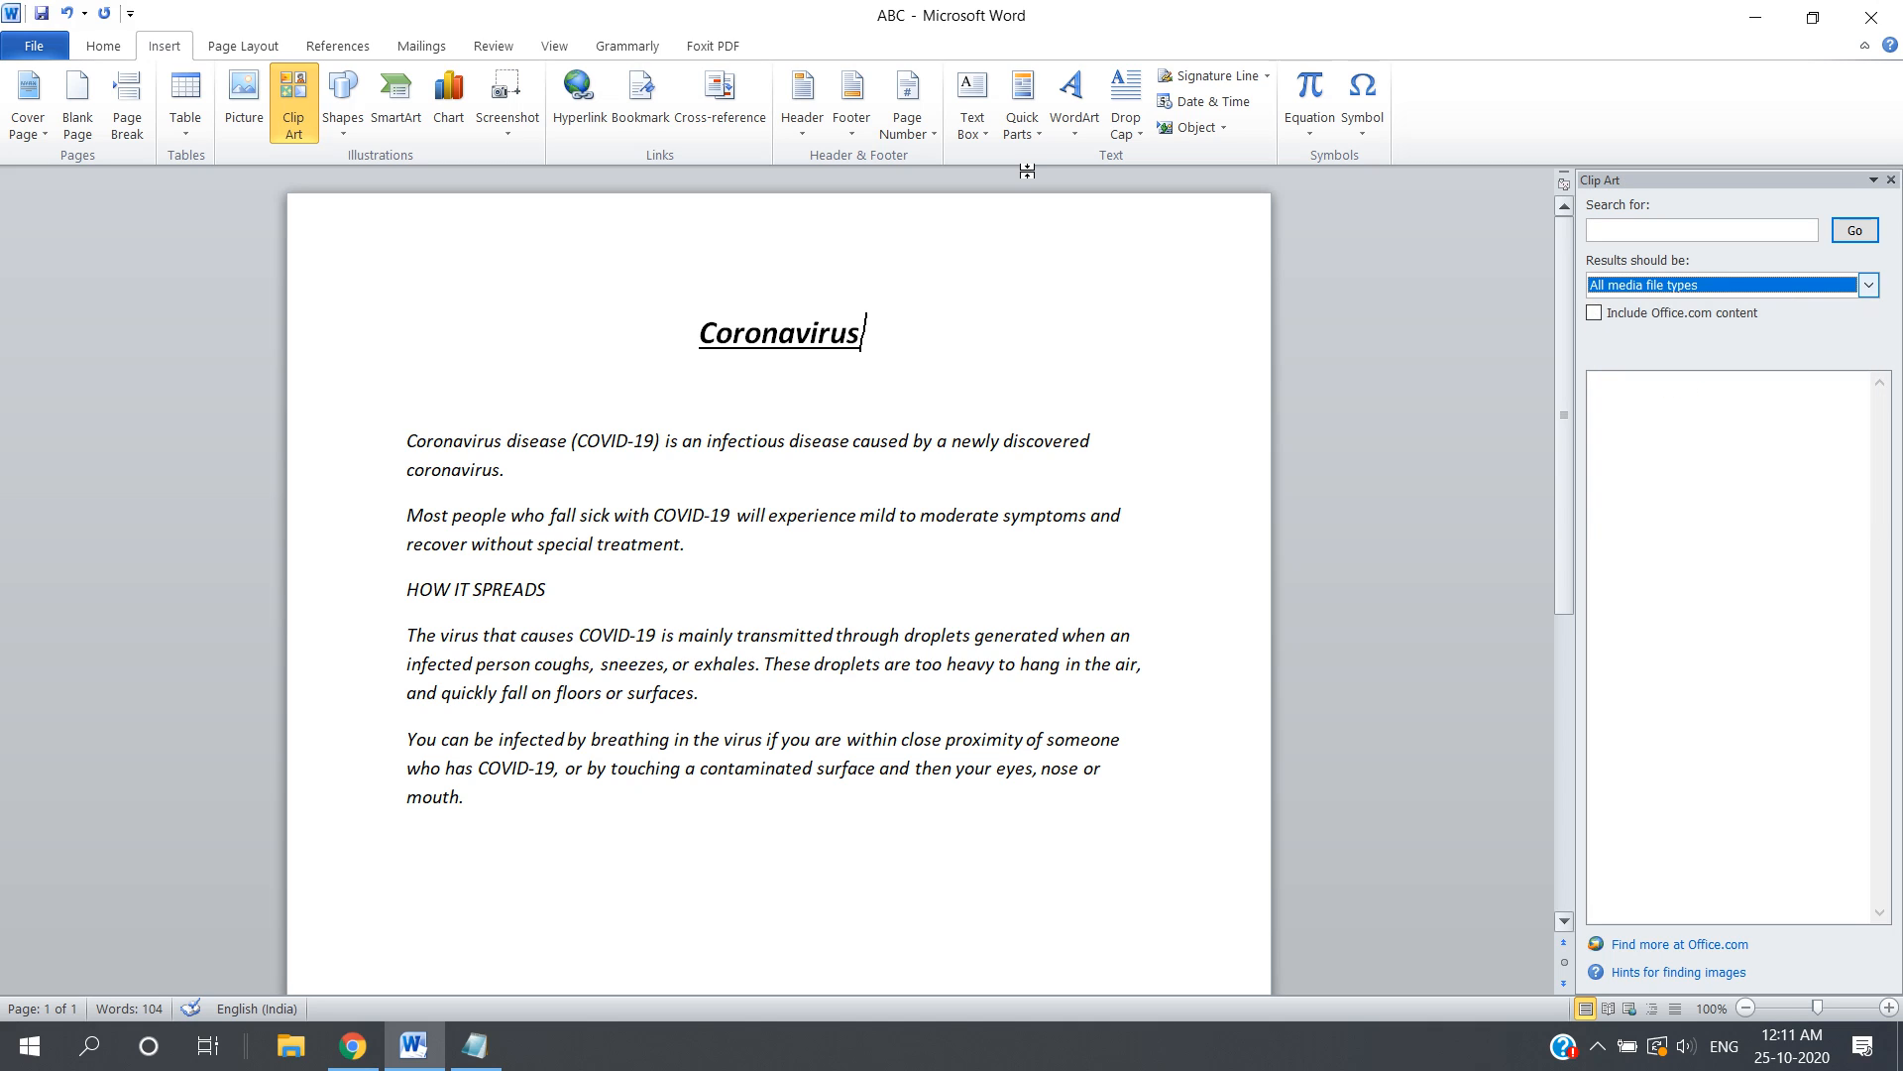
# Insert a Relationship SmartArt graphic with two central text areas between an up arrow and a down arrow below the title.
pyautogui.click(384, 129)
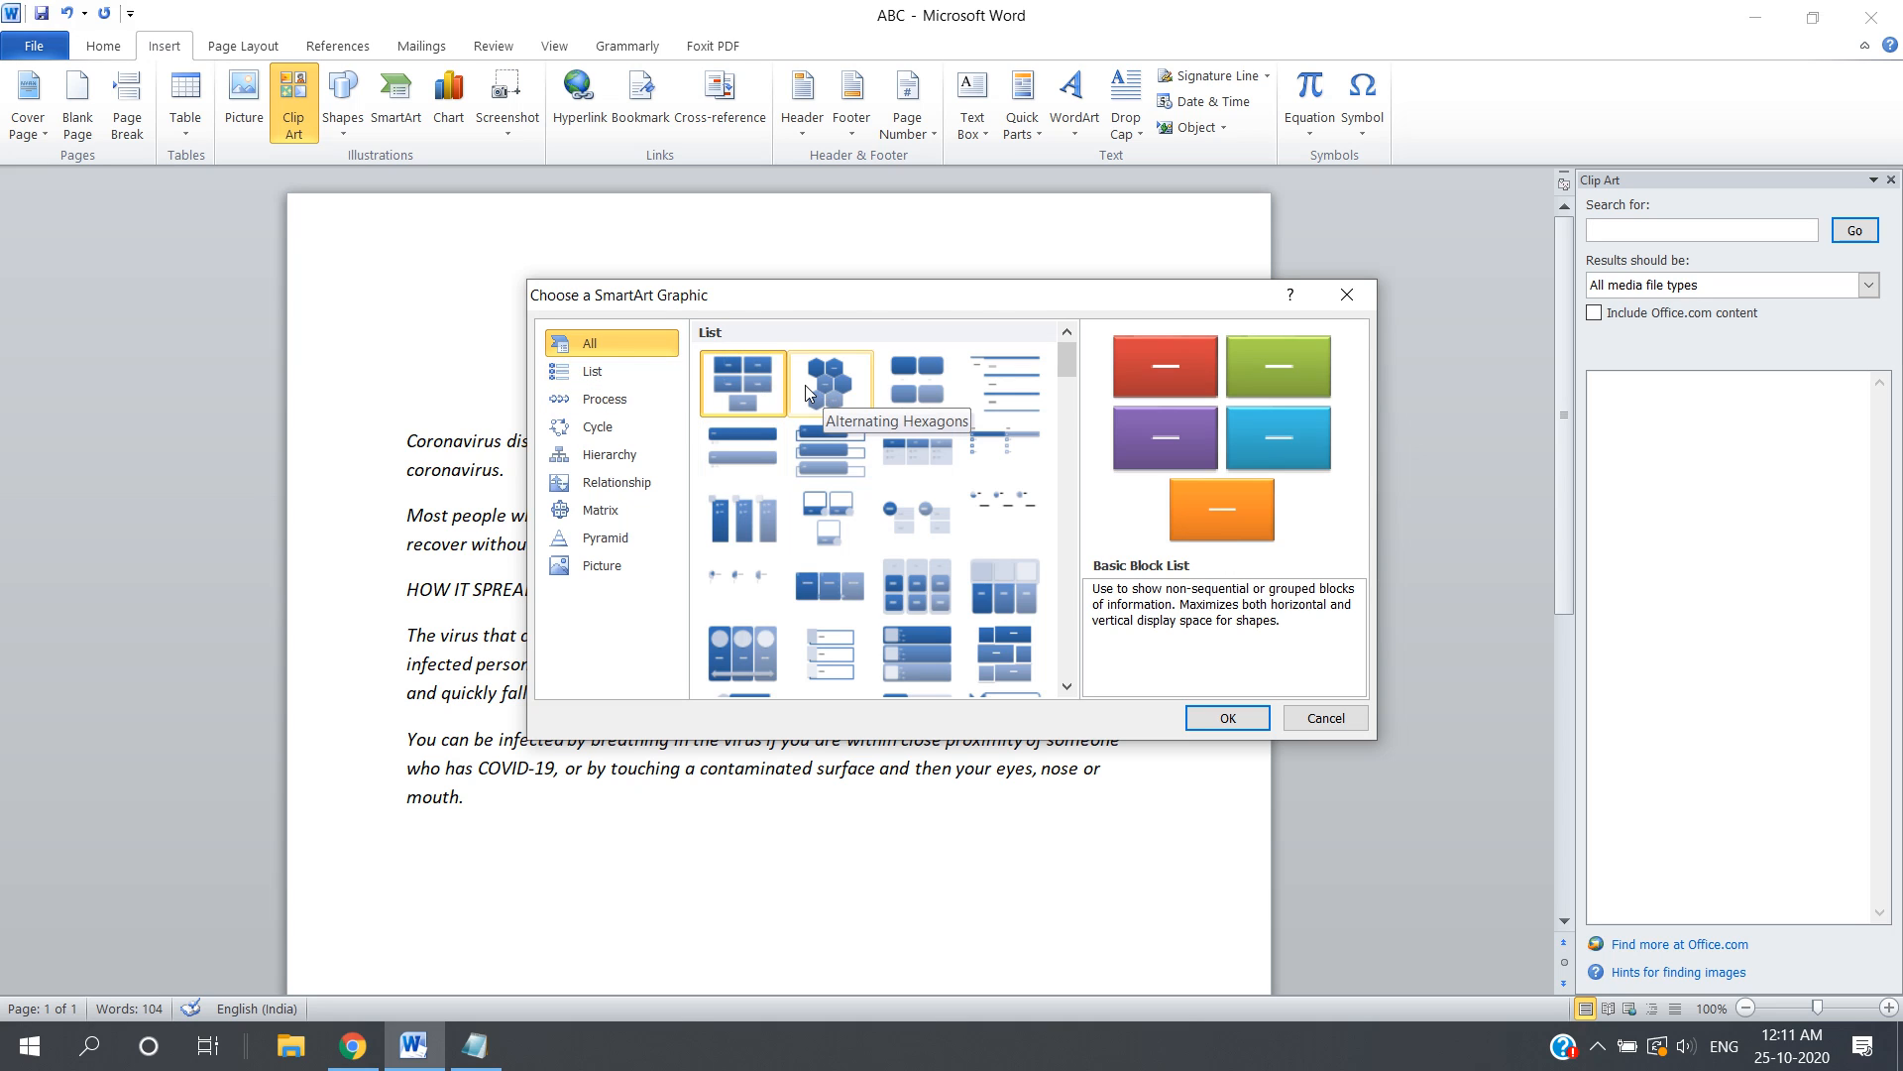
pyautogui.click(839, 402)
pyautogui.click(829, 467)
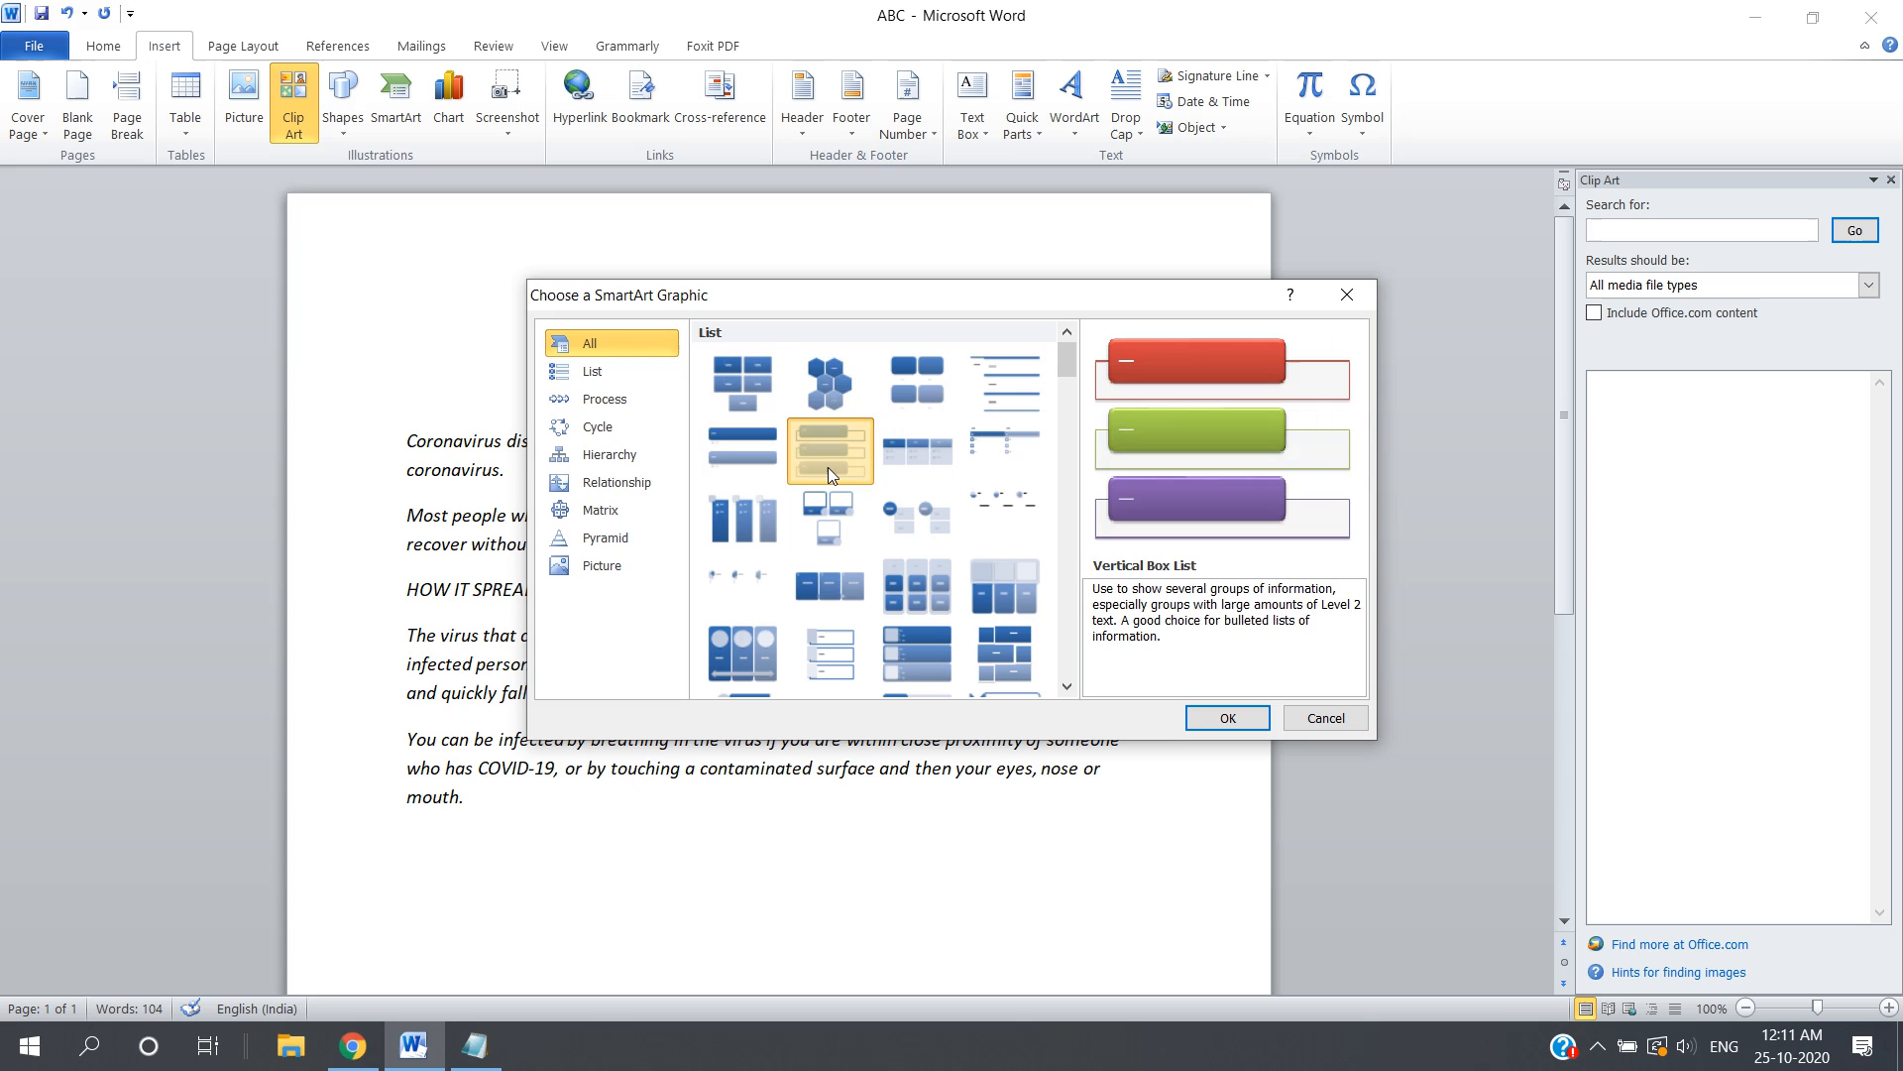
pyautogui.click(832, 600)
pyautogui.click(617, 482)
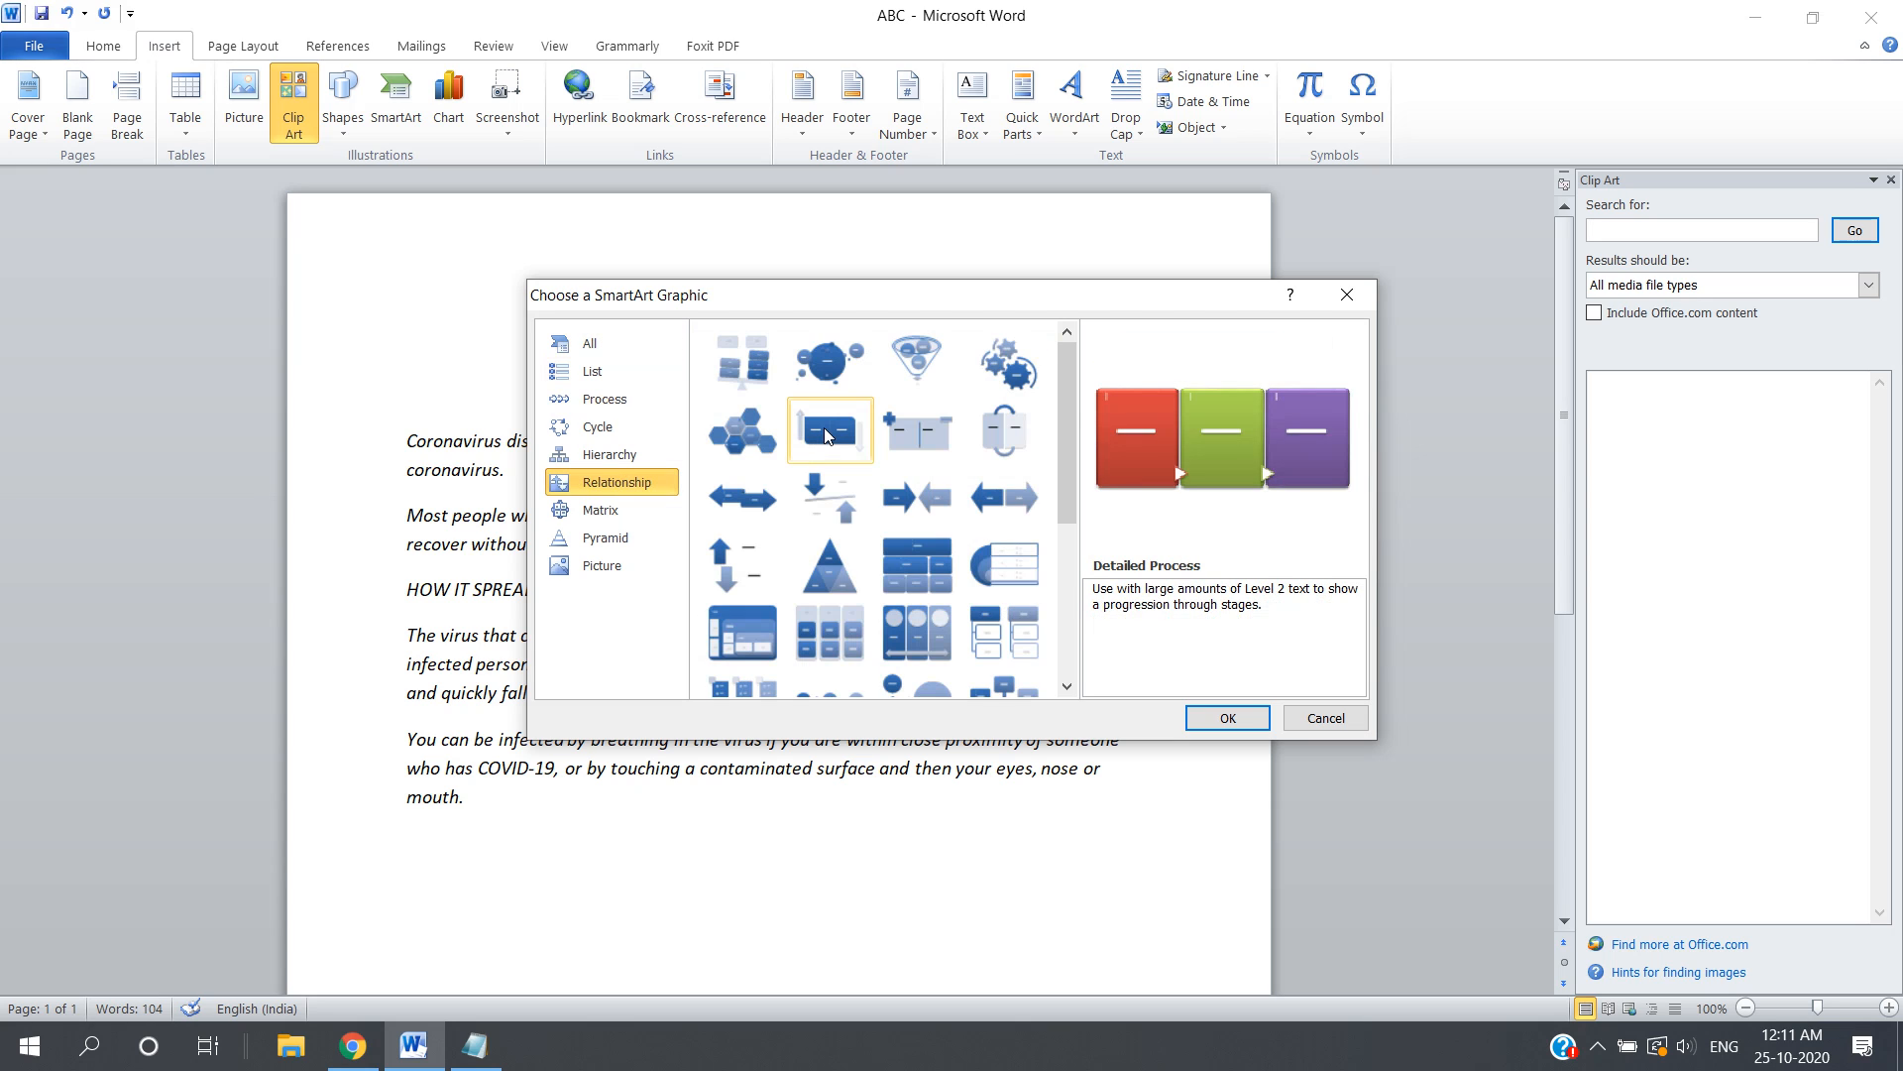
pyautogui.click(826, 437)
pyautogui.click(1234, 718)
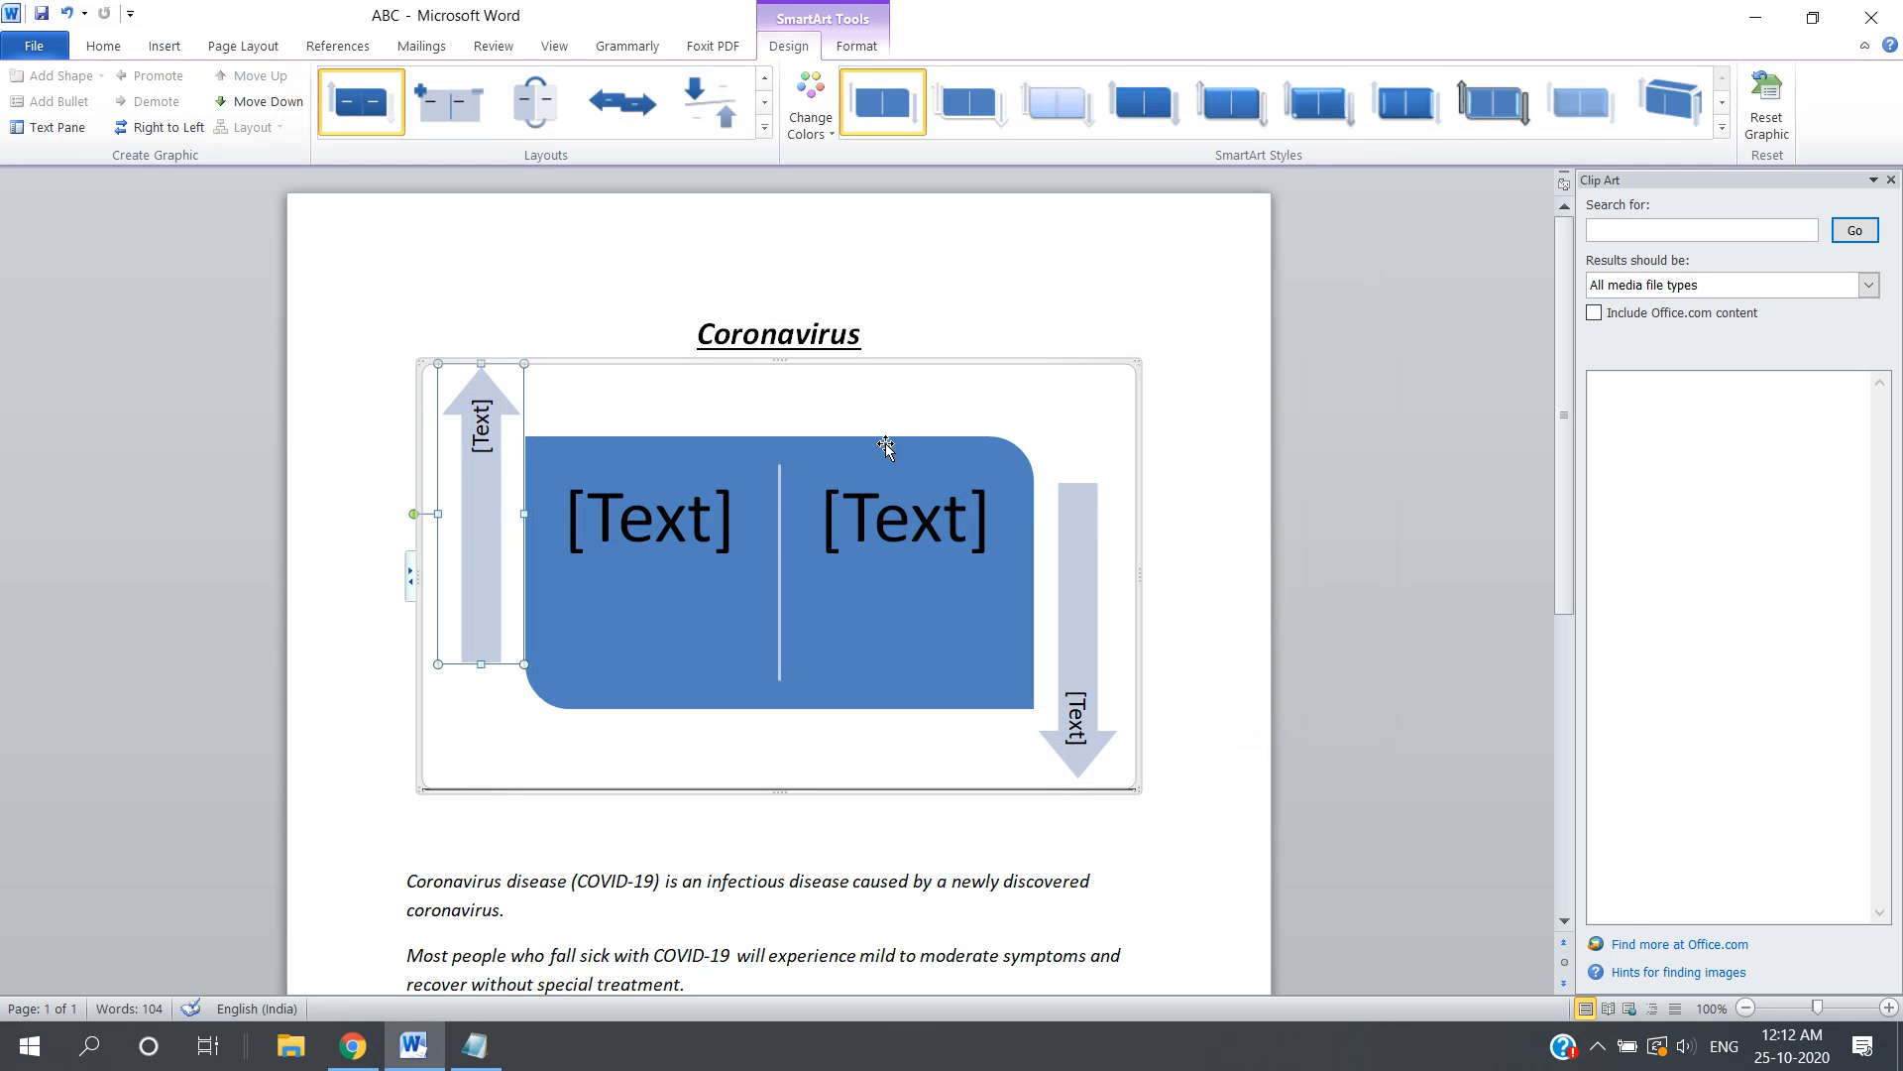
# Enter "abc" in the SmartArt's first central text area, and undo both the text and the graphic's insertion.
pyautogui.click(657, 511)
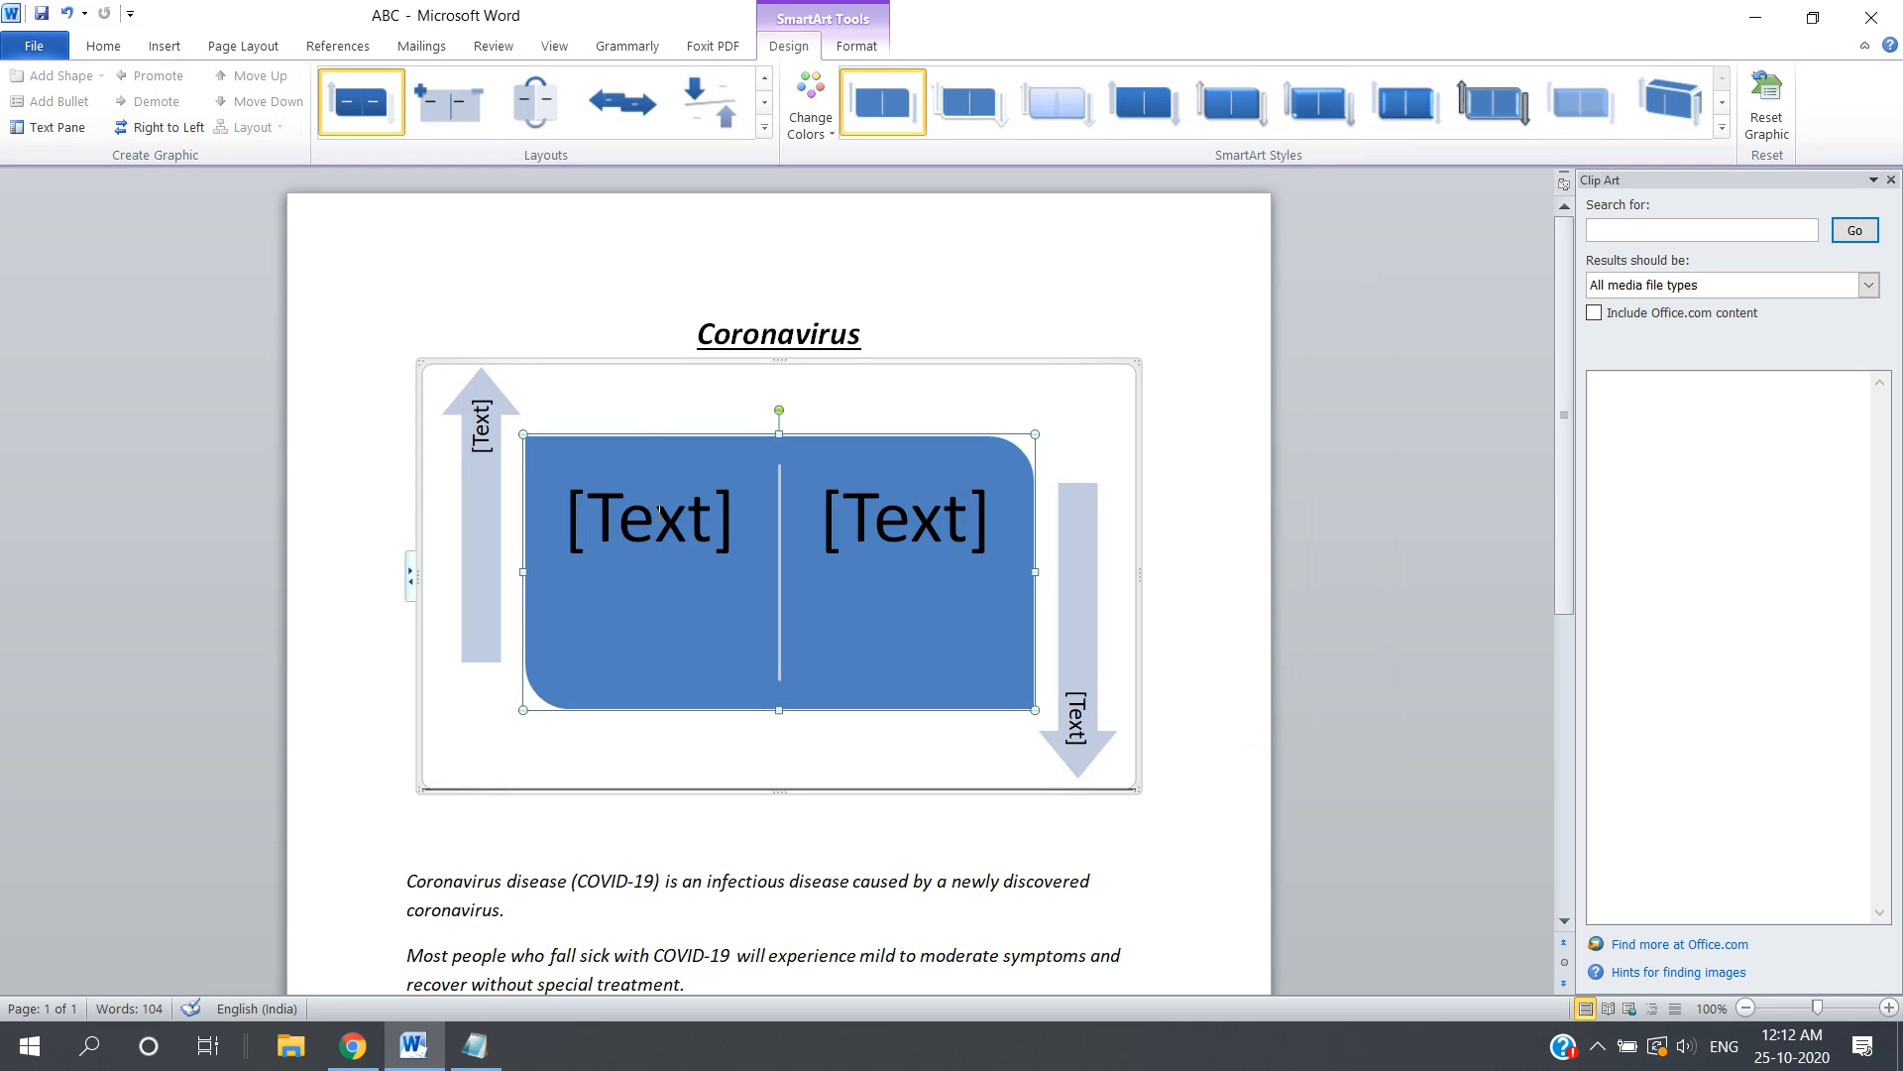
pyautogui.click(659, 511)
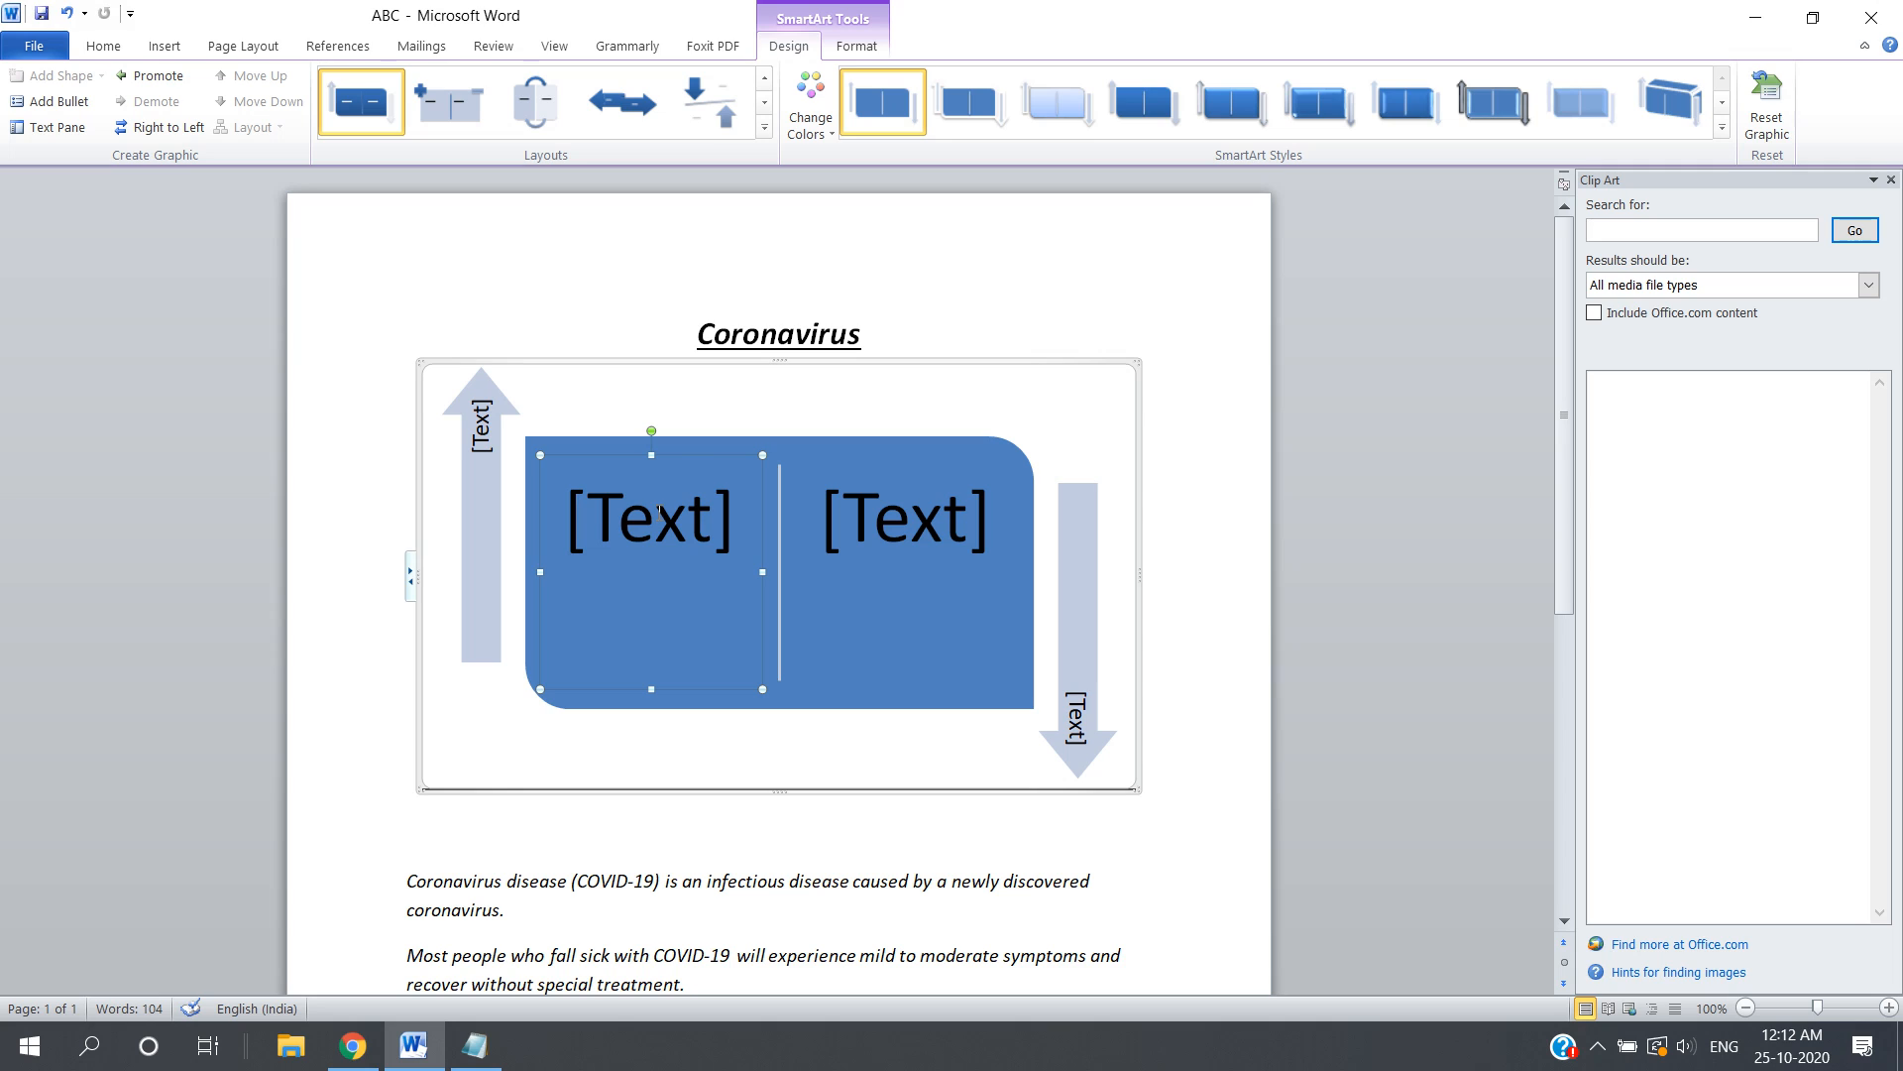
pyautogui.write('abb')
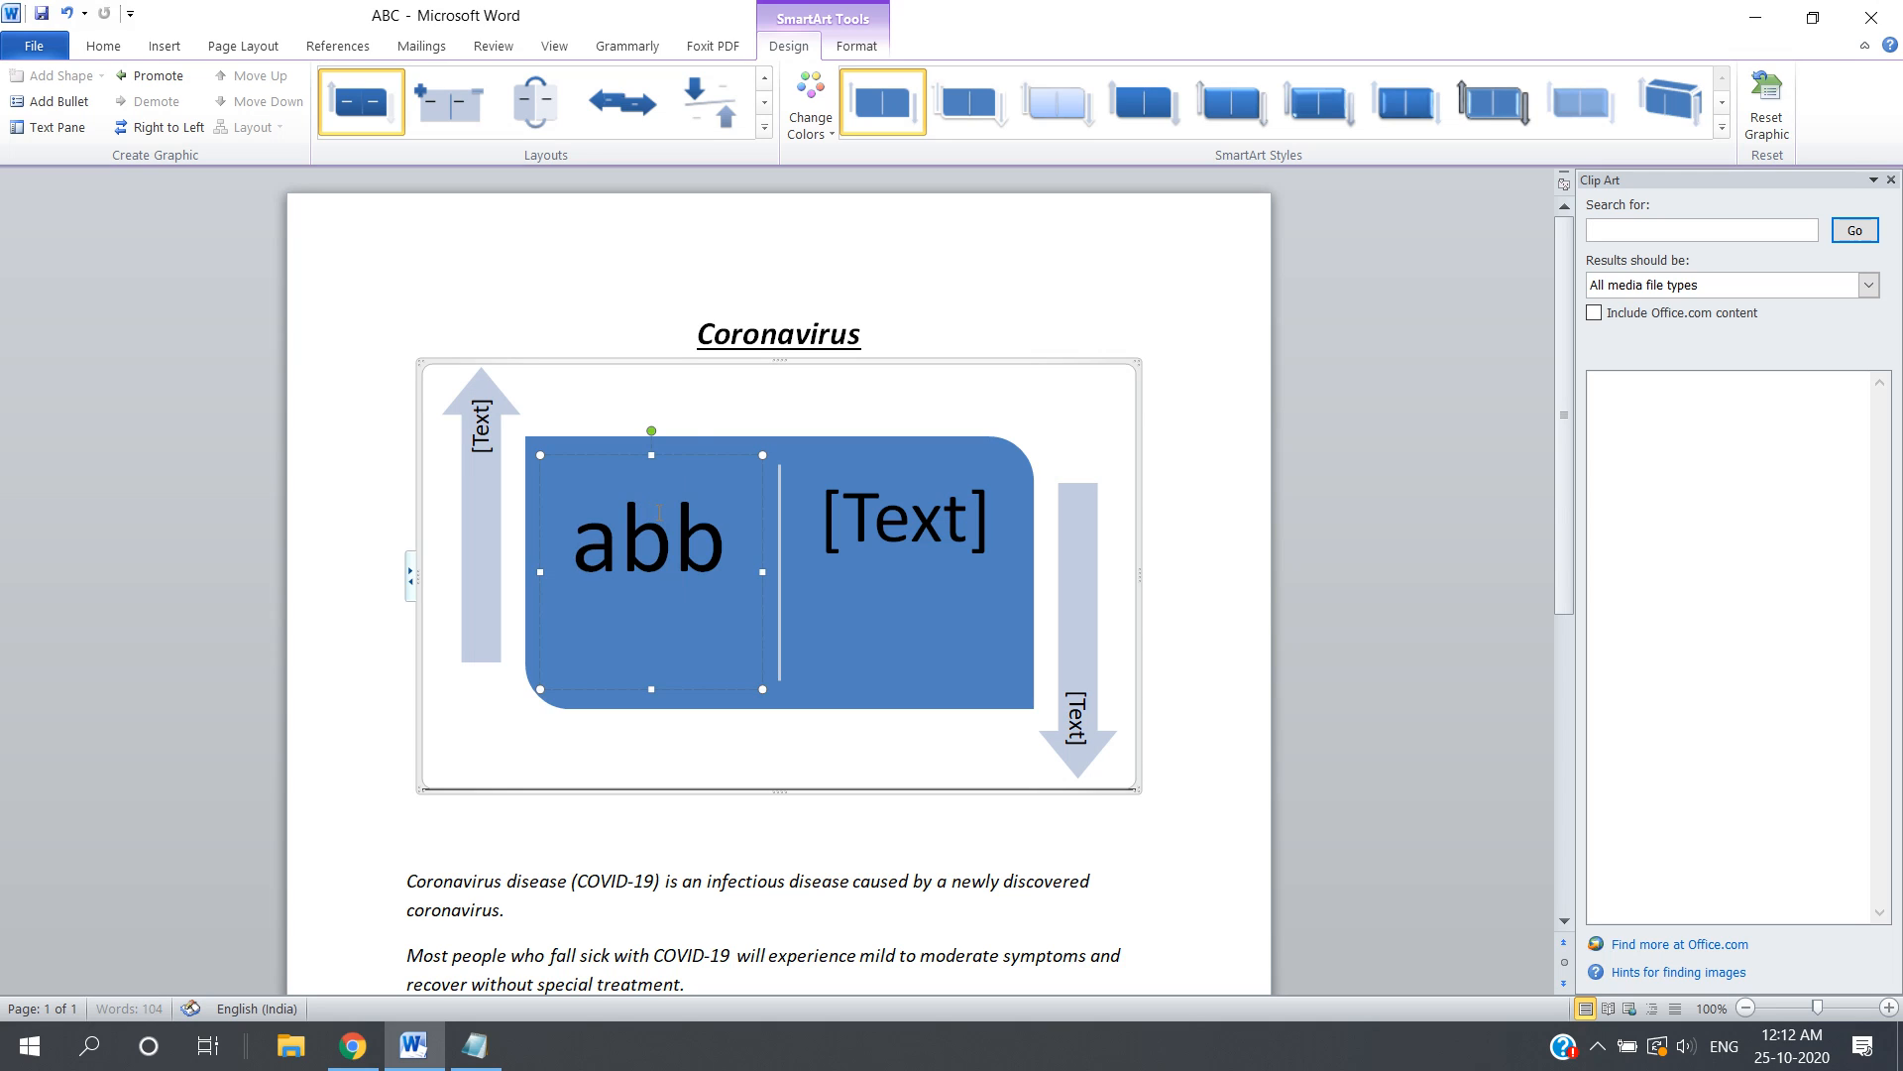
pyautogui.press('BackSpace')
pyautogui.write('c')
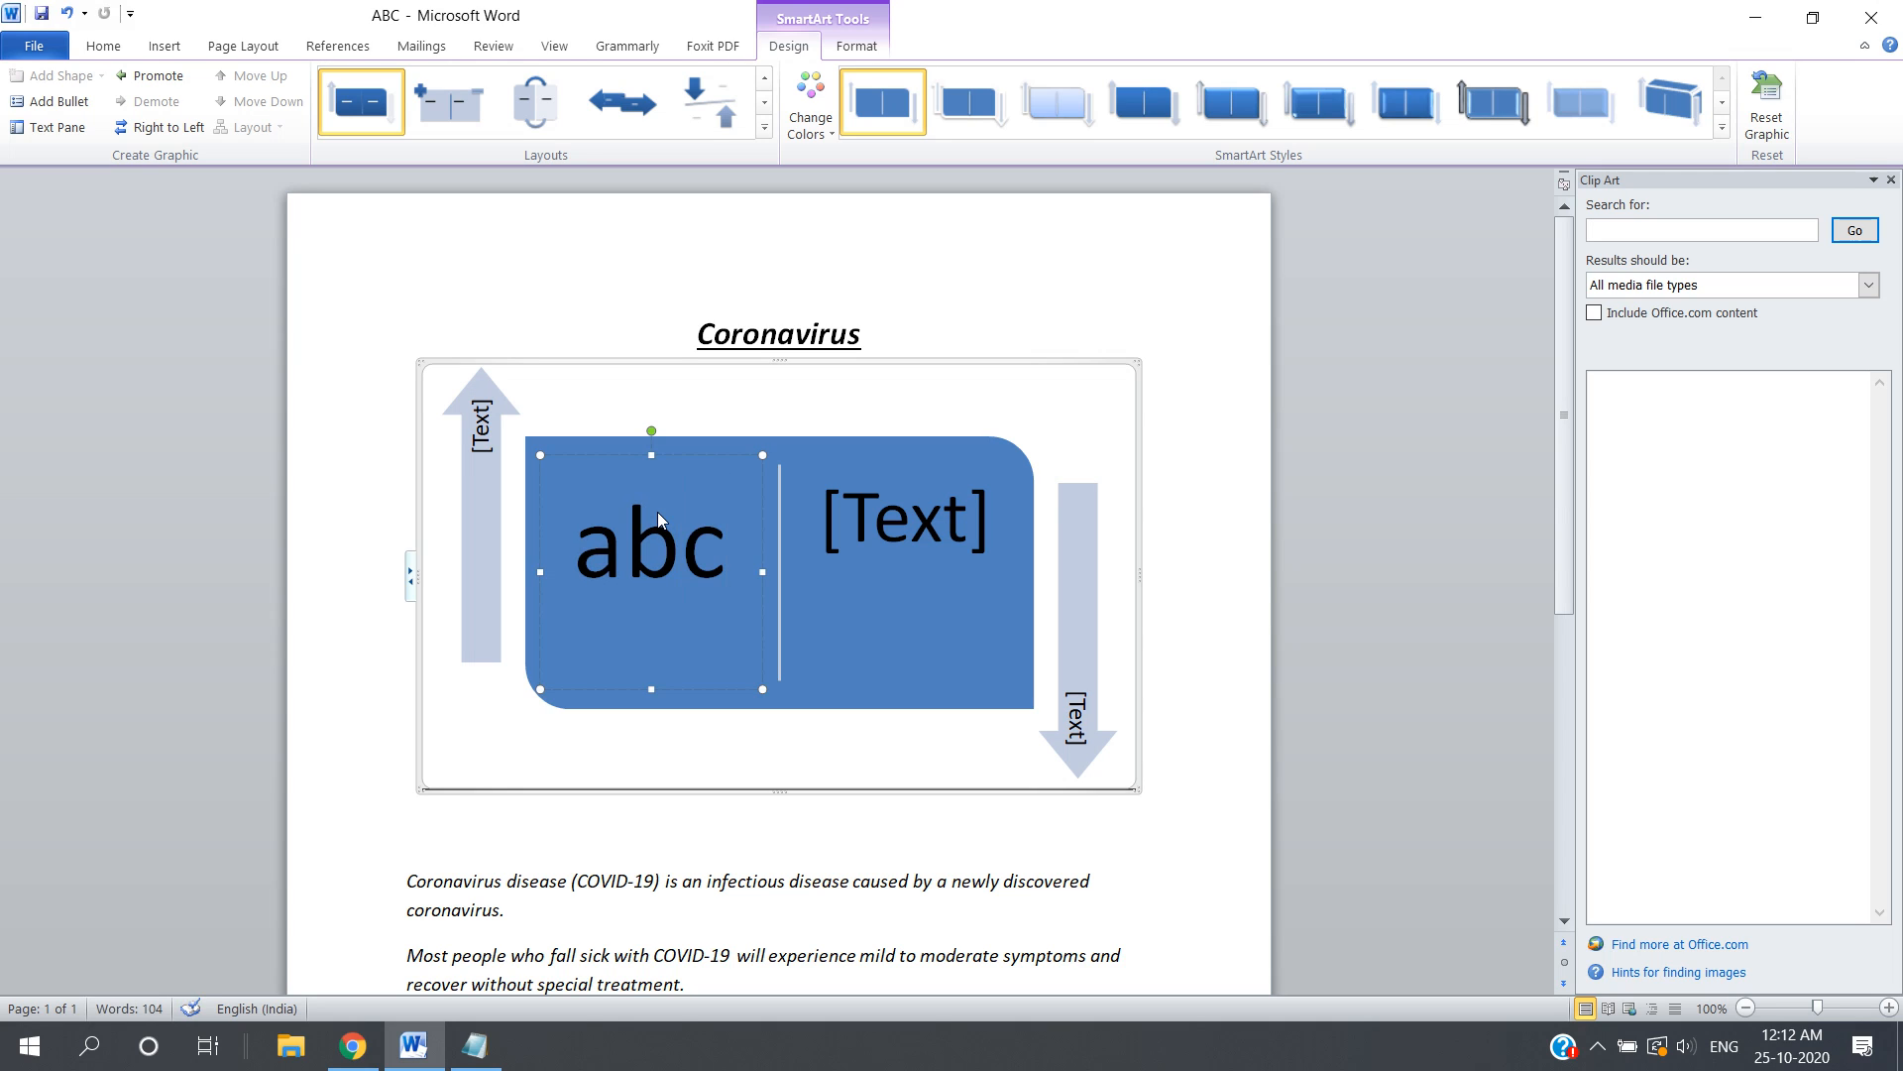
pyautogui.hotkey('ctrl', 'z')
pyautogui.hotkey('ctrl', 'z')
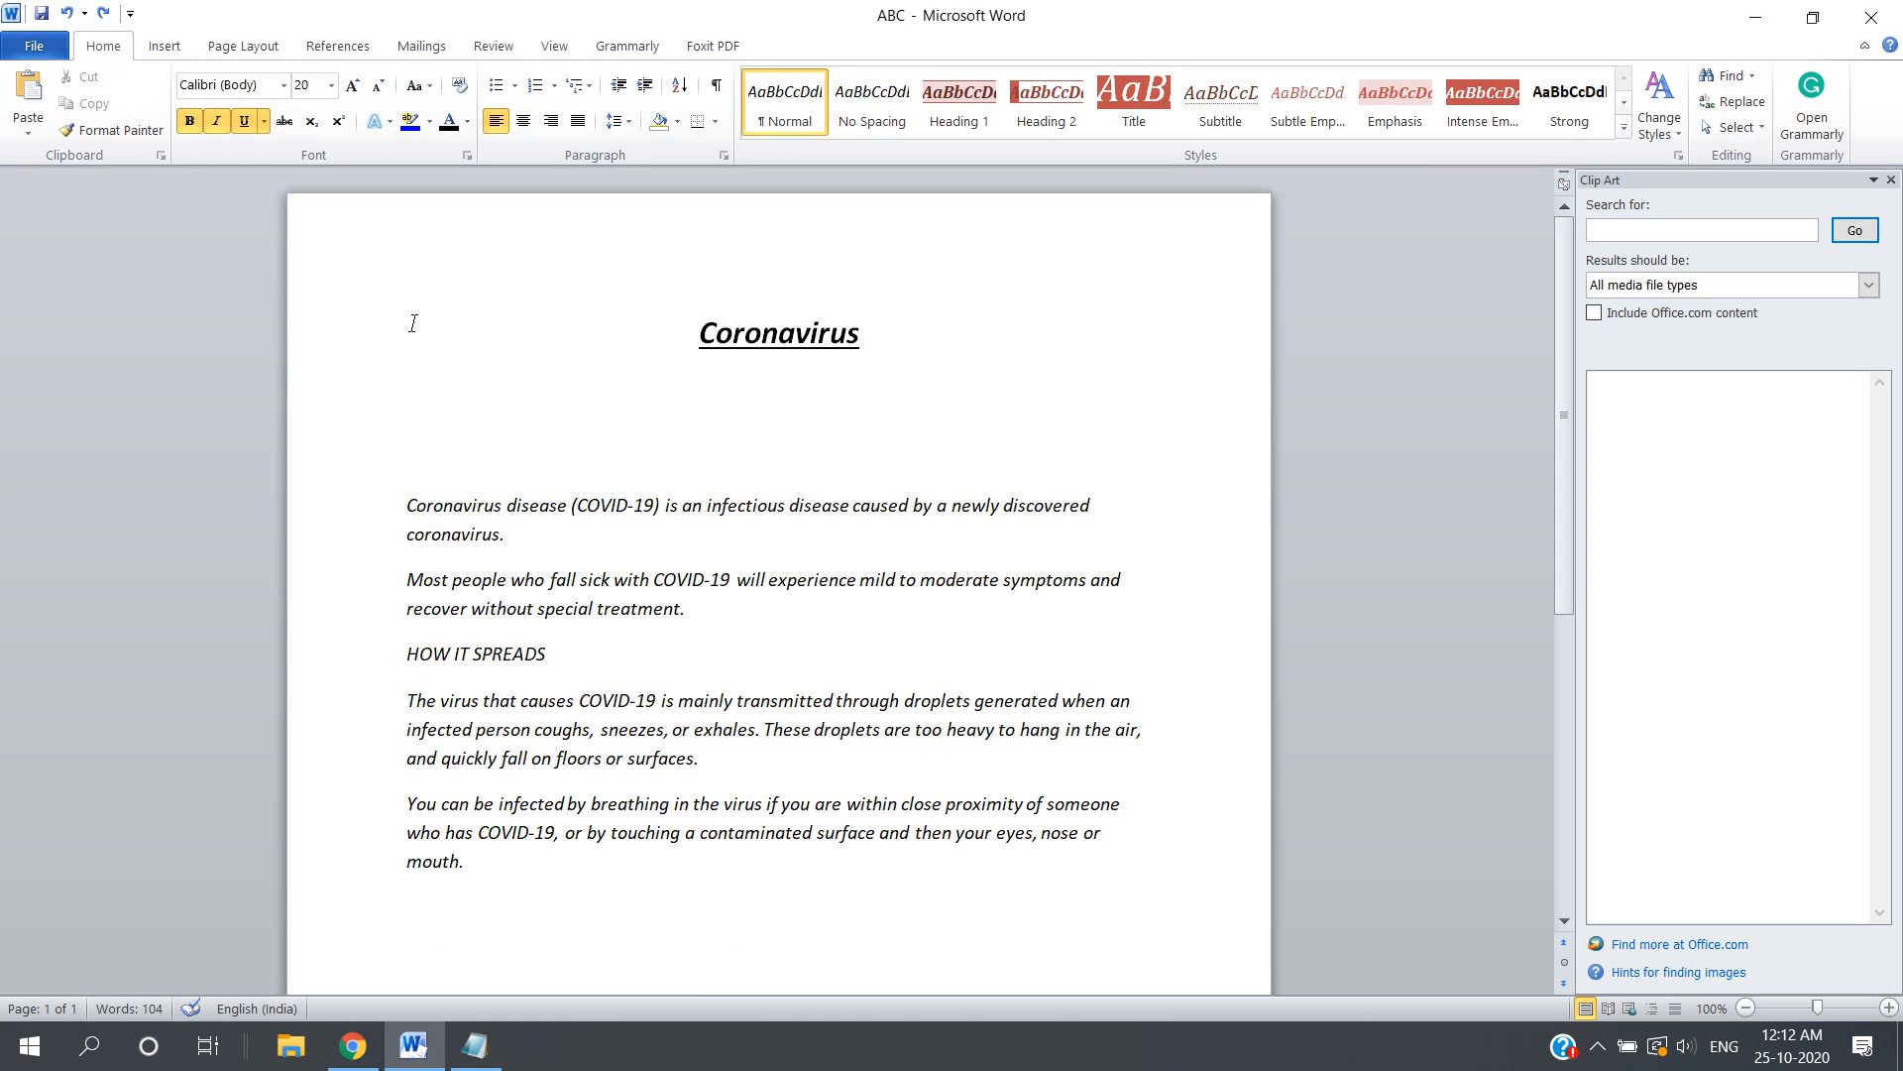
# Draw a down block arrow about 0.95 cm high and 1.27 cm wide below the title, and delete it.
pyautogui.click(167, 50)
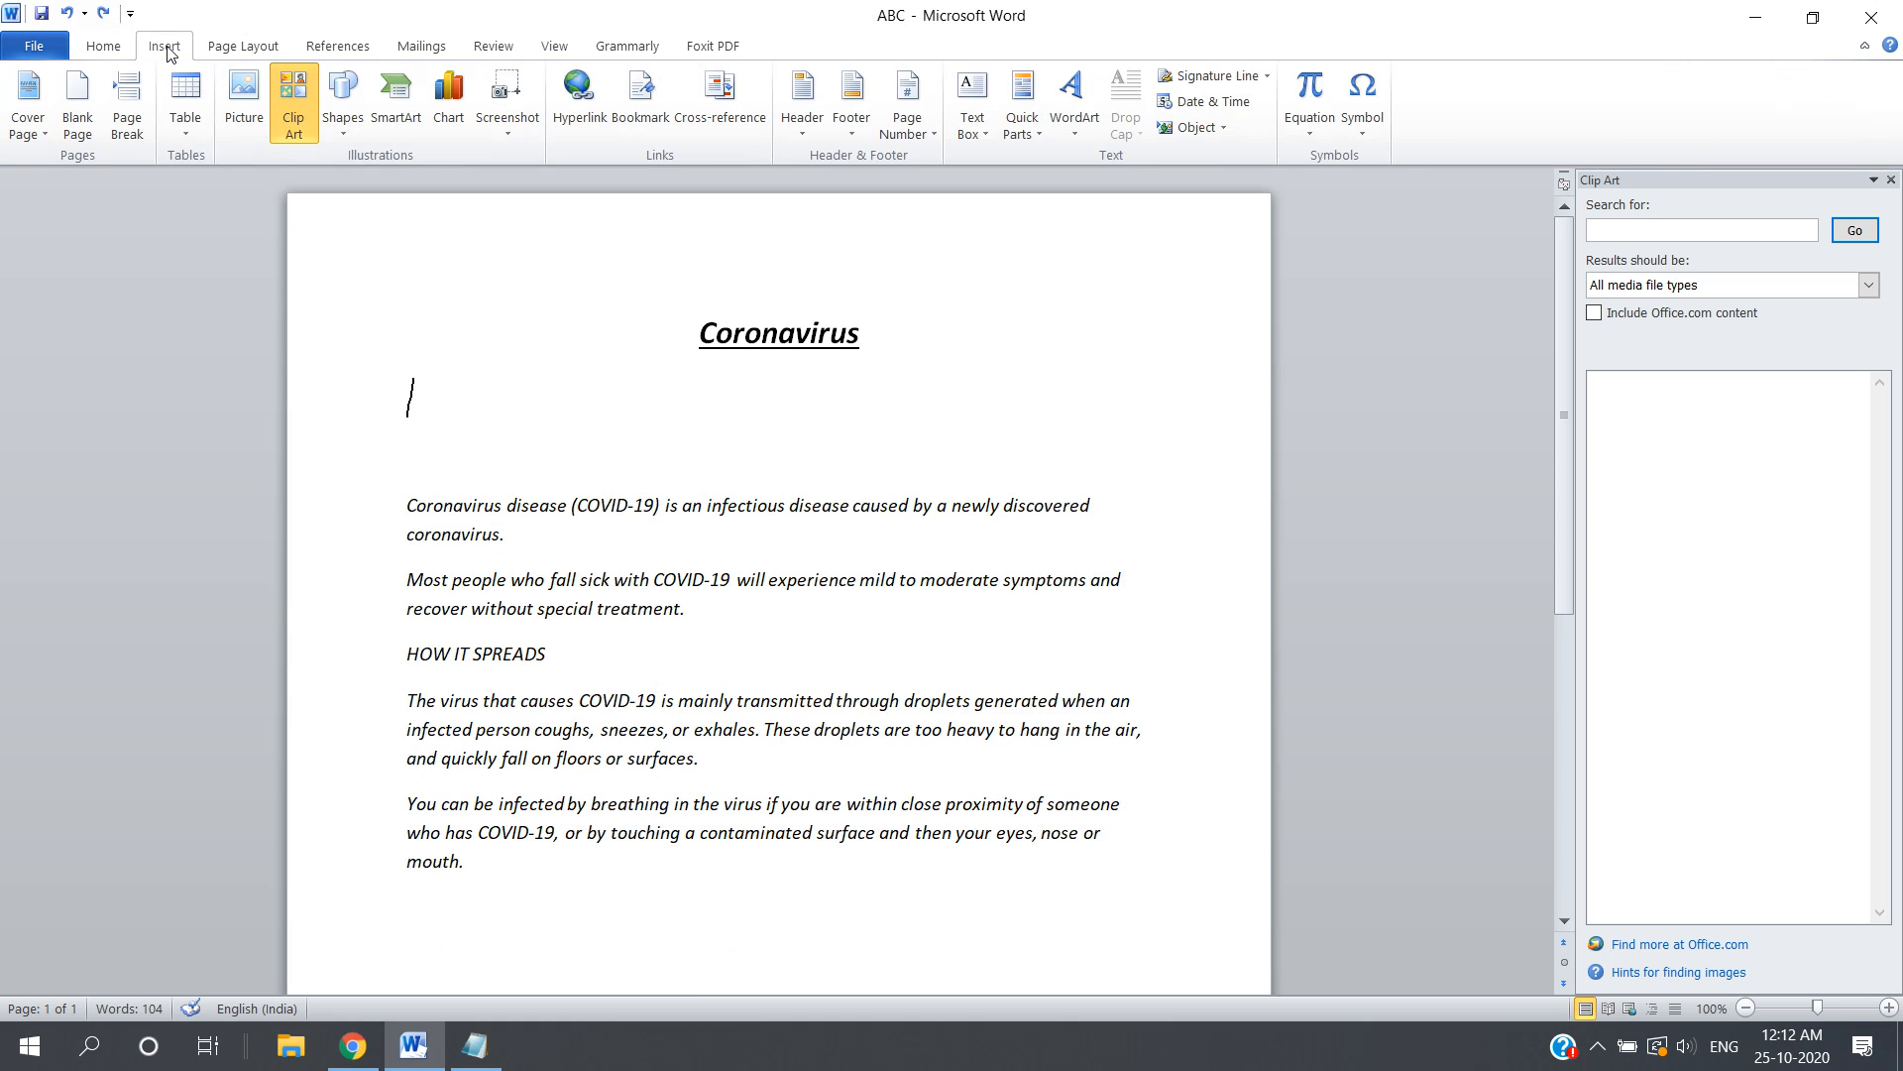
pyautogui.click(352, 131)
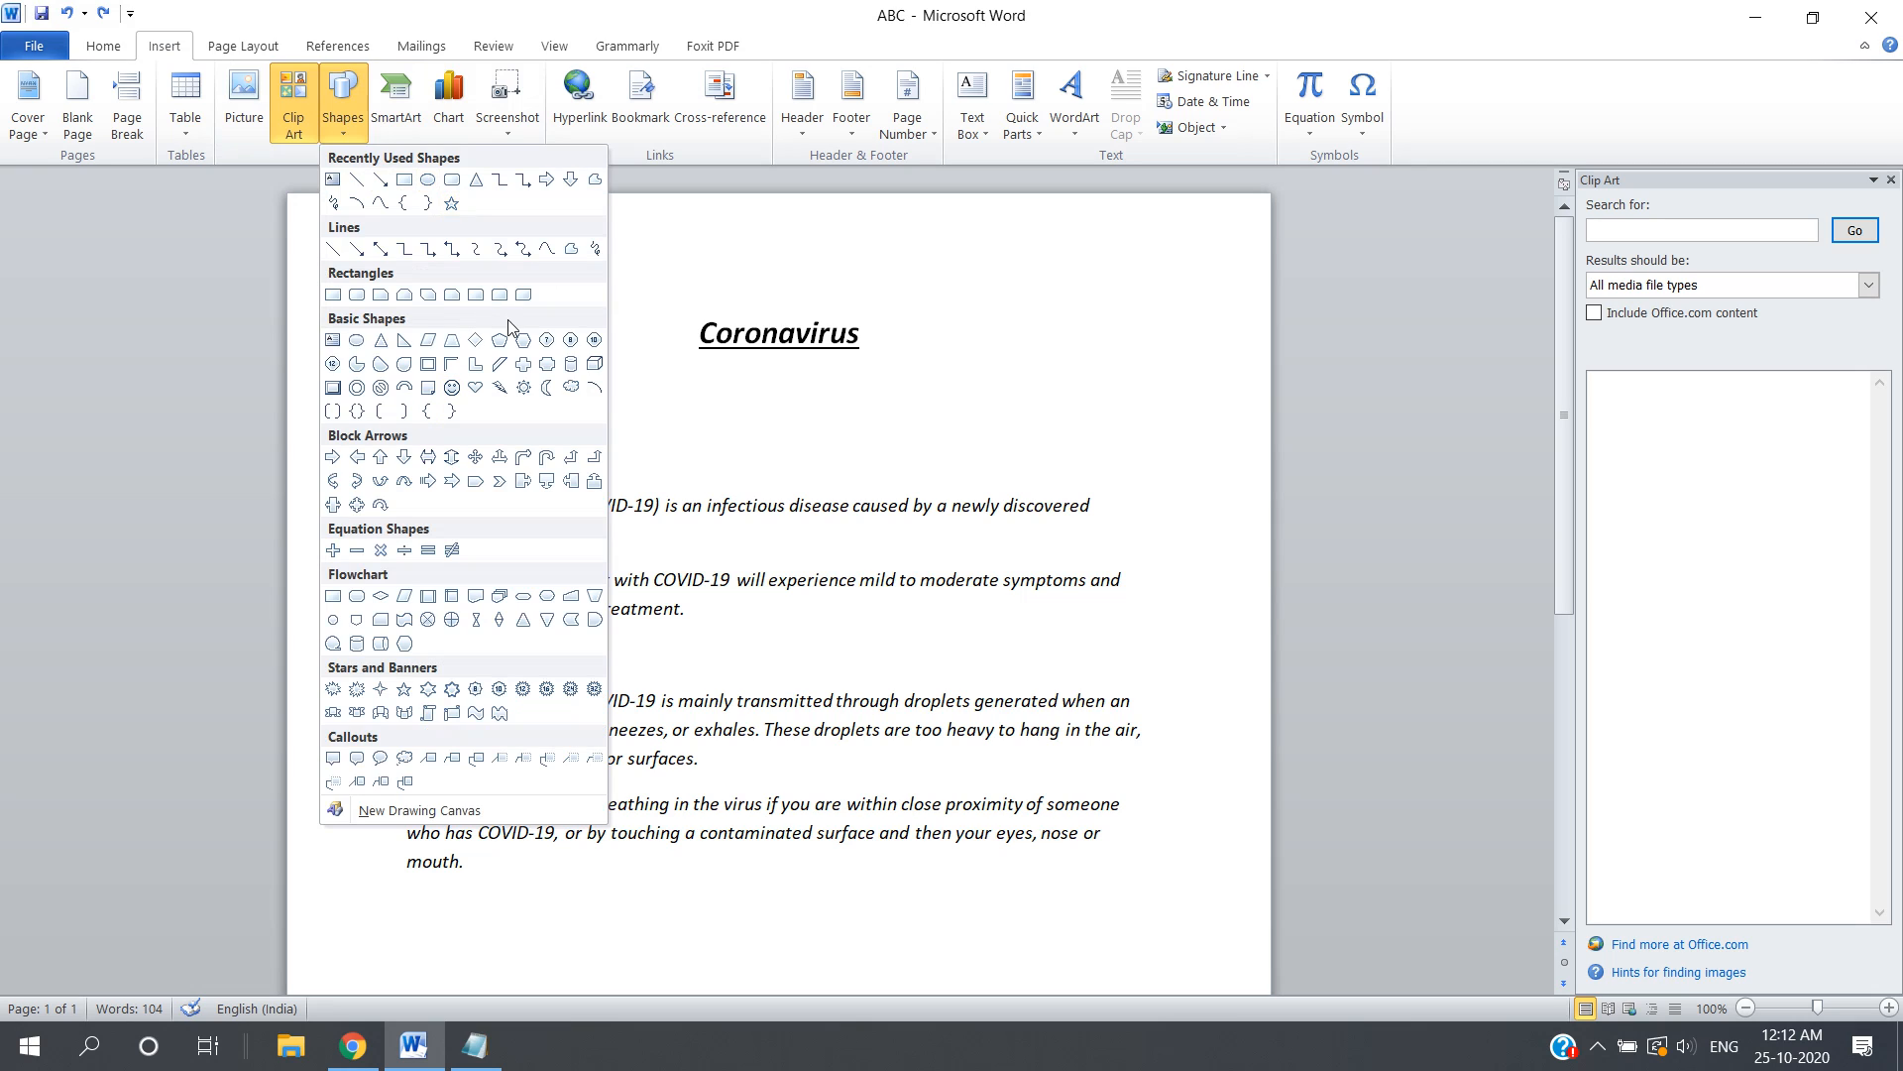
pyautogui.click(403, 461)
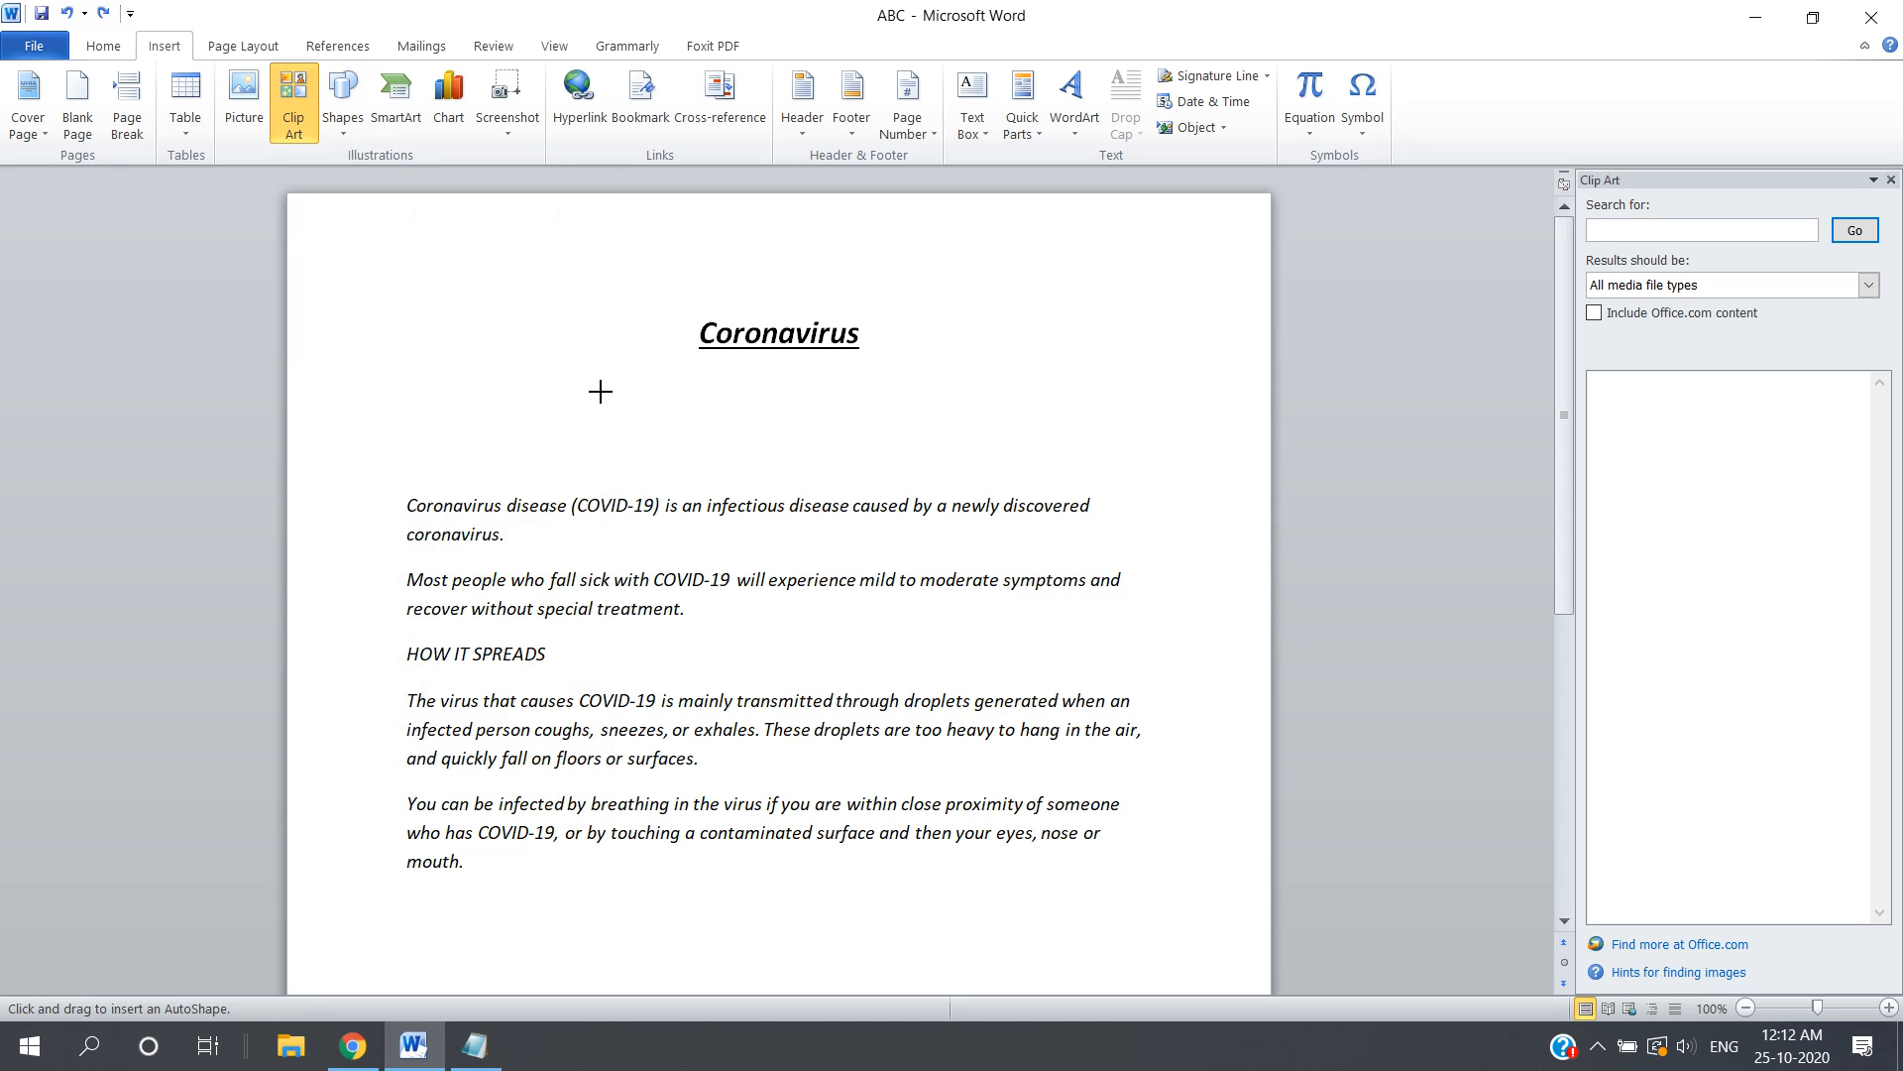
pyautogui.moveTo(548, 375); pyautogui.dragTo(879, 535)
pyautogui.moveTo(994, 831); pyautogui.dragTo(612, 423)
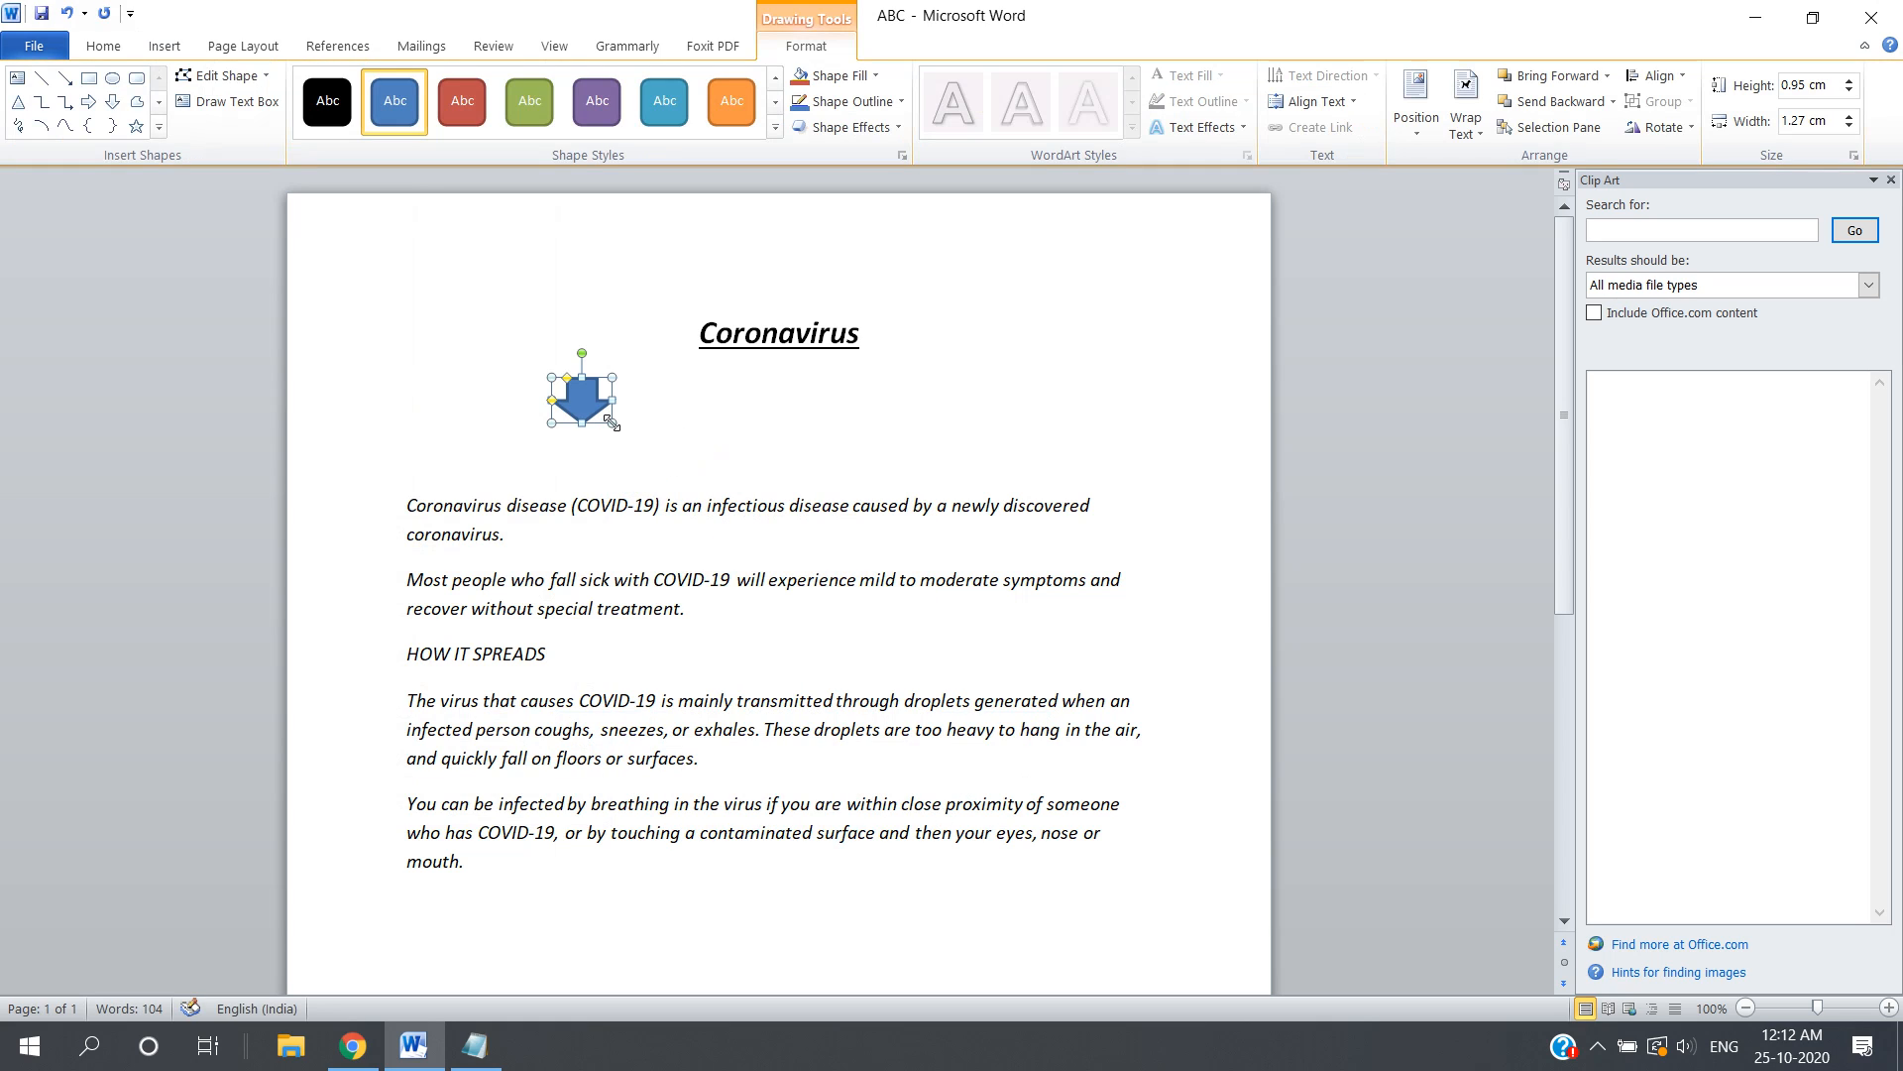
pyautogui.press('Delete')
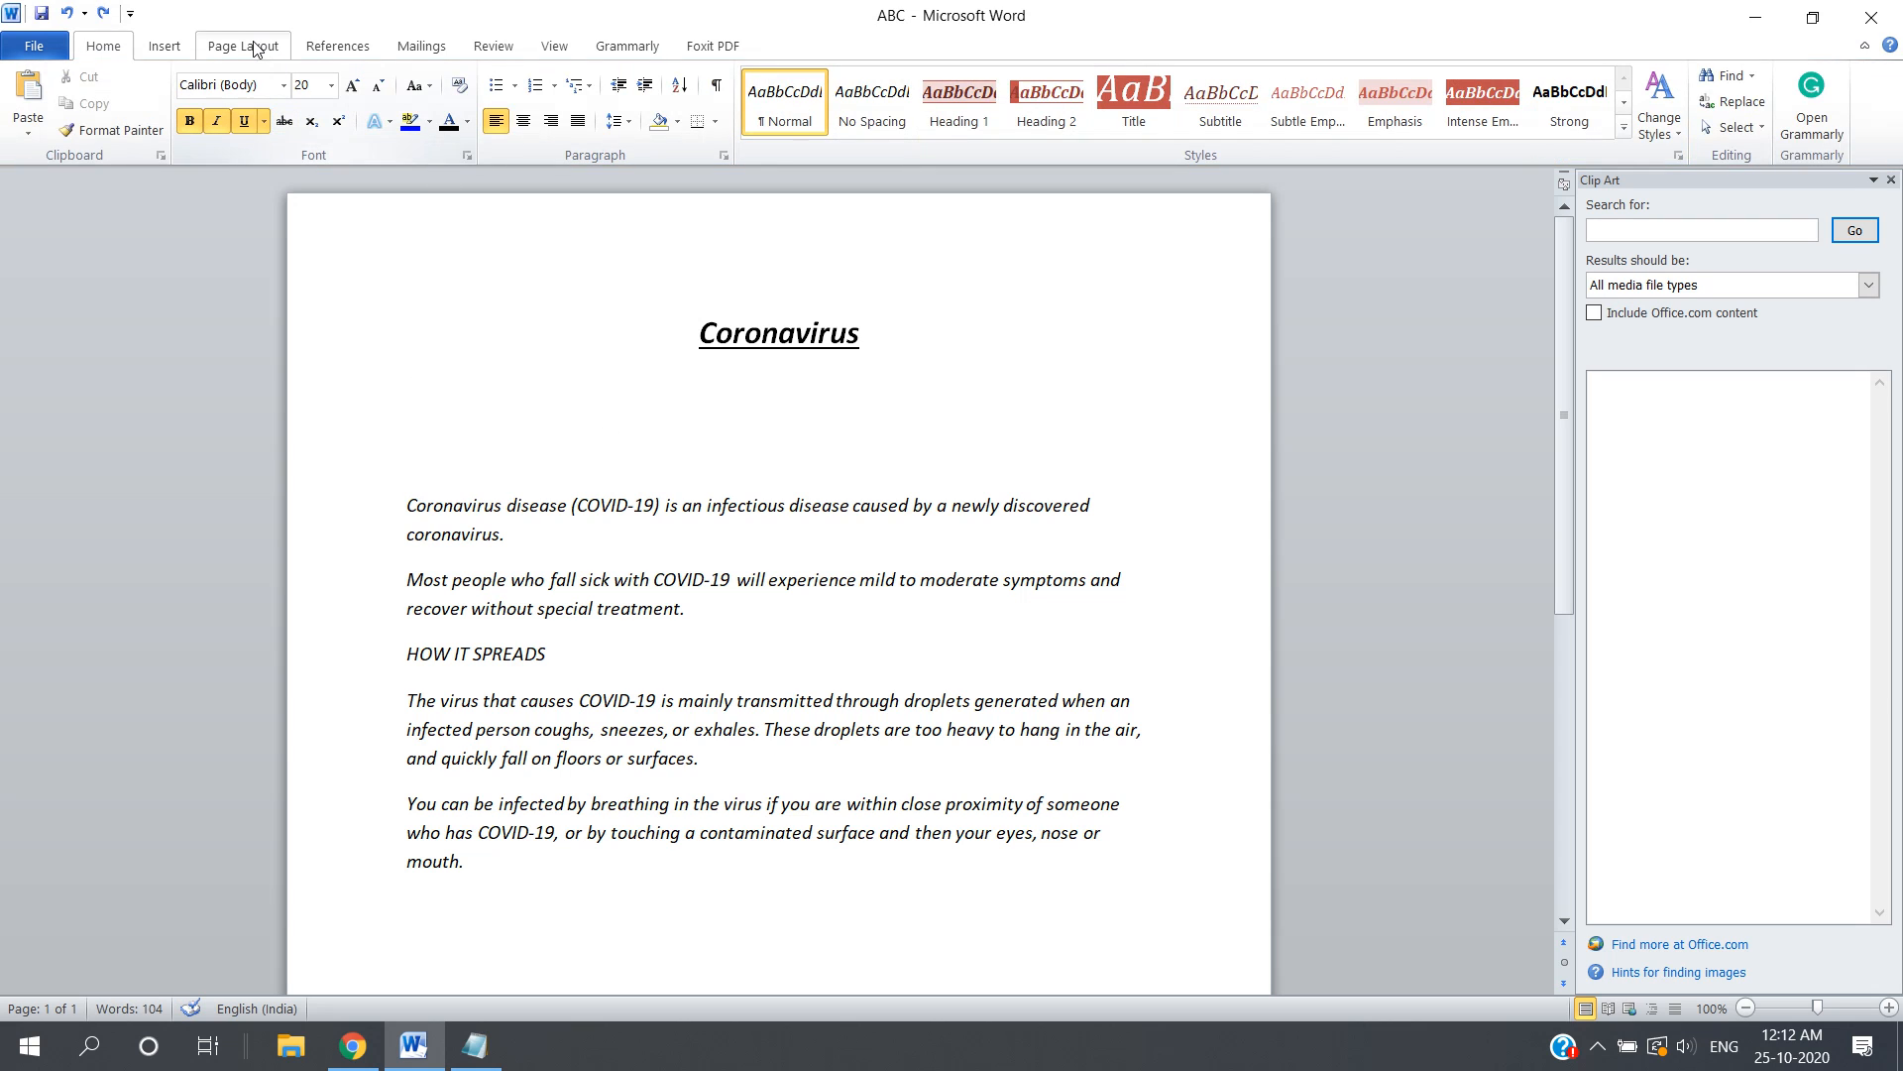
# Examine the available windows and the clipping option for inserting a screenshot.
pyautogui.click(163, 50)
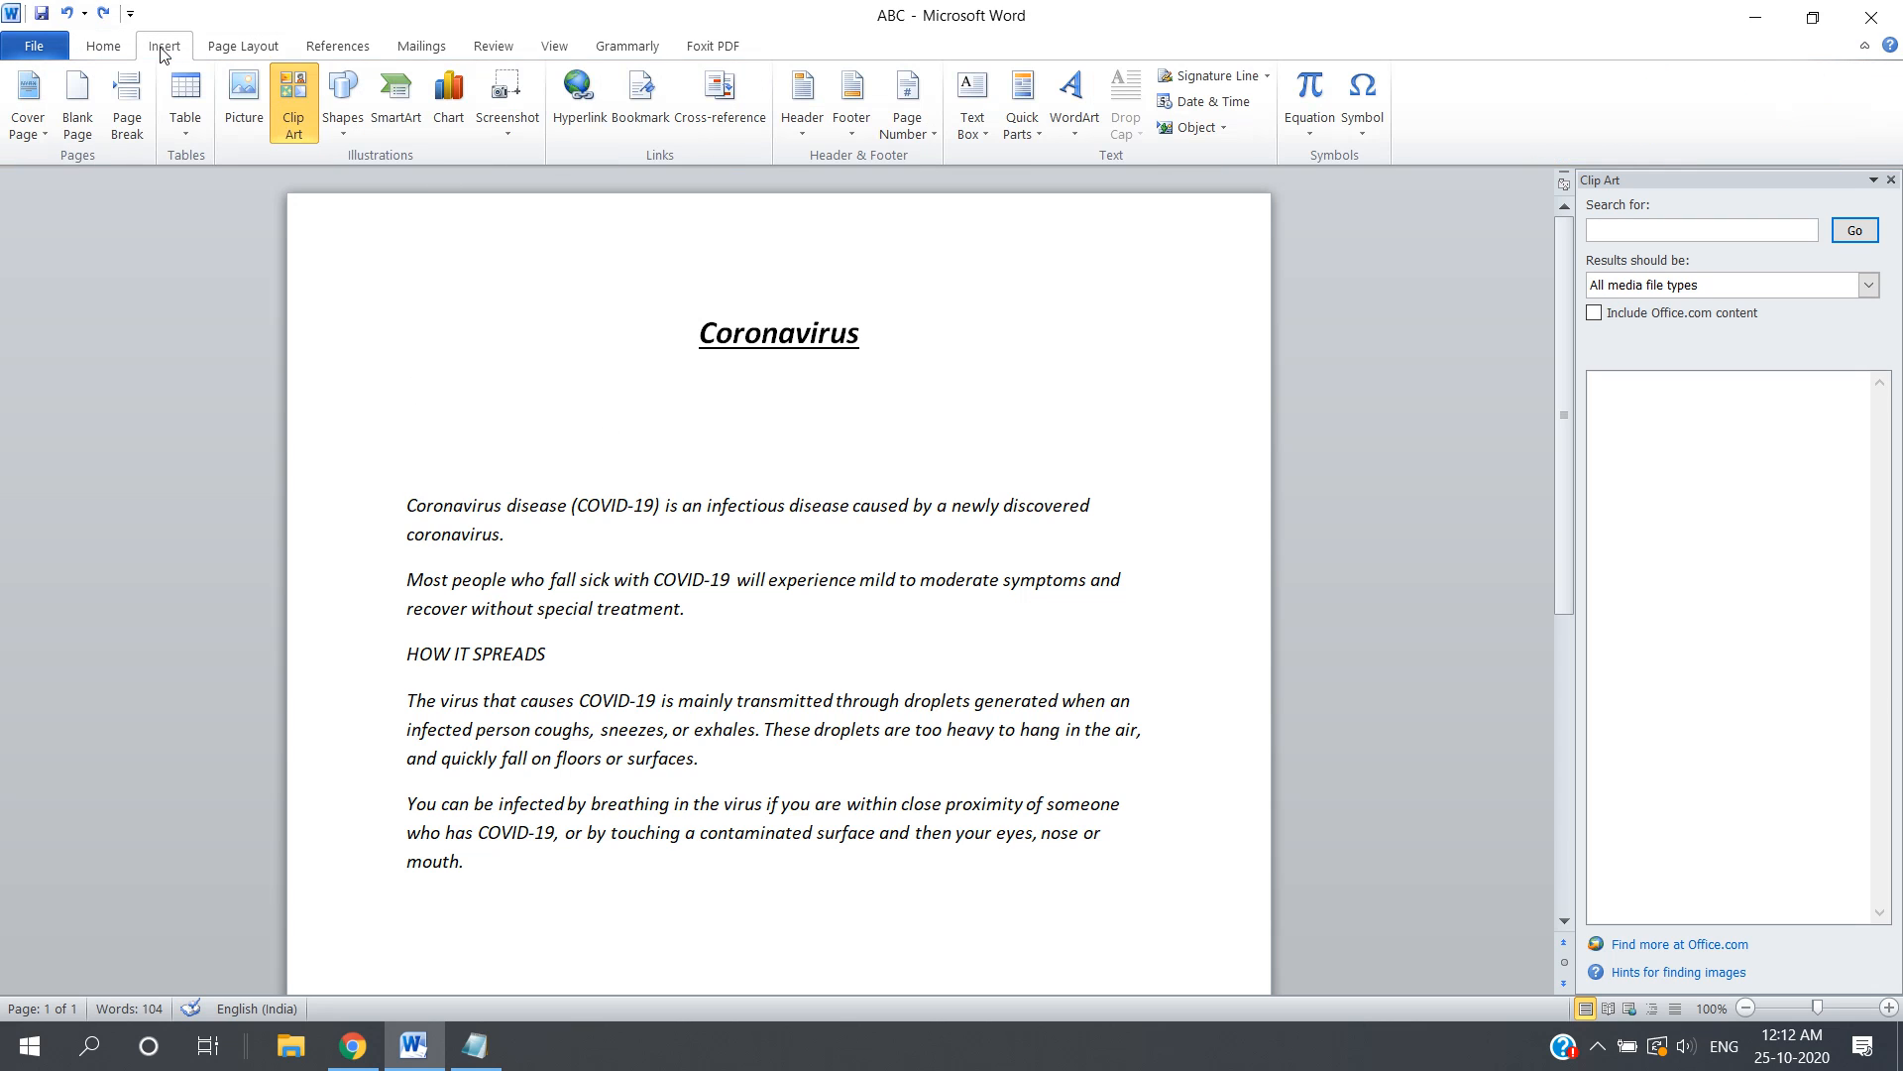
pyautogui.click(503, 129)
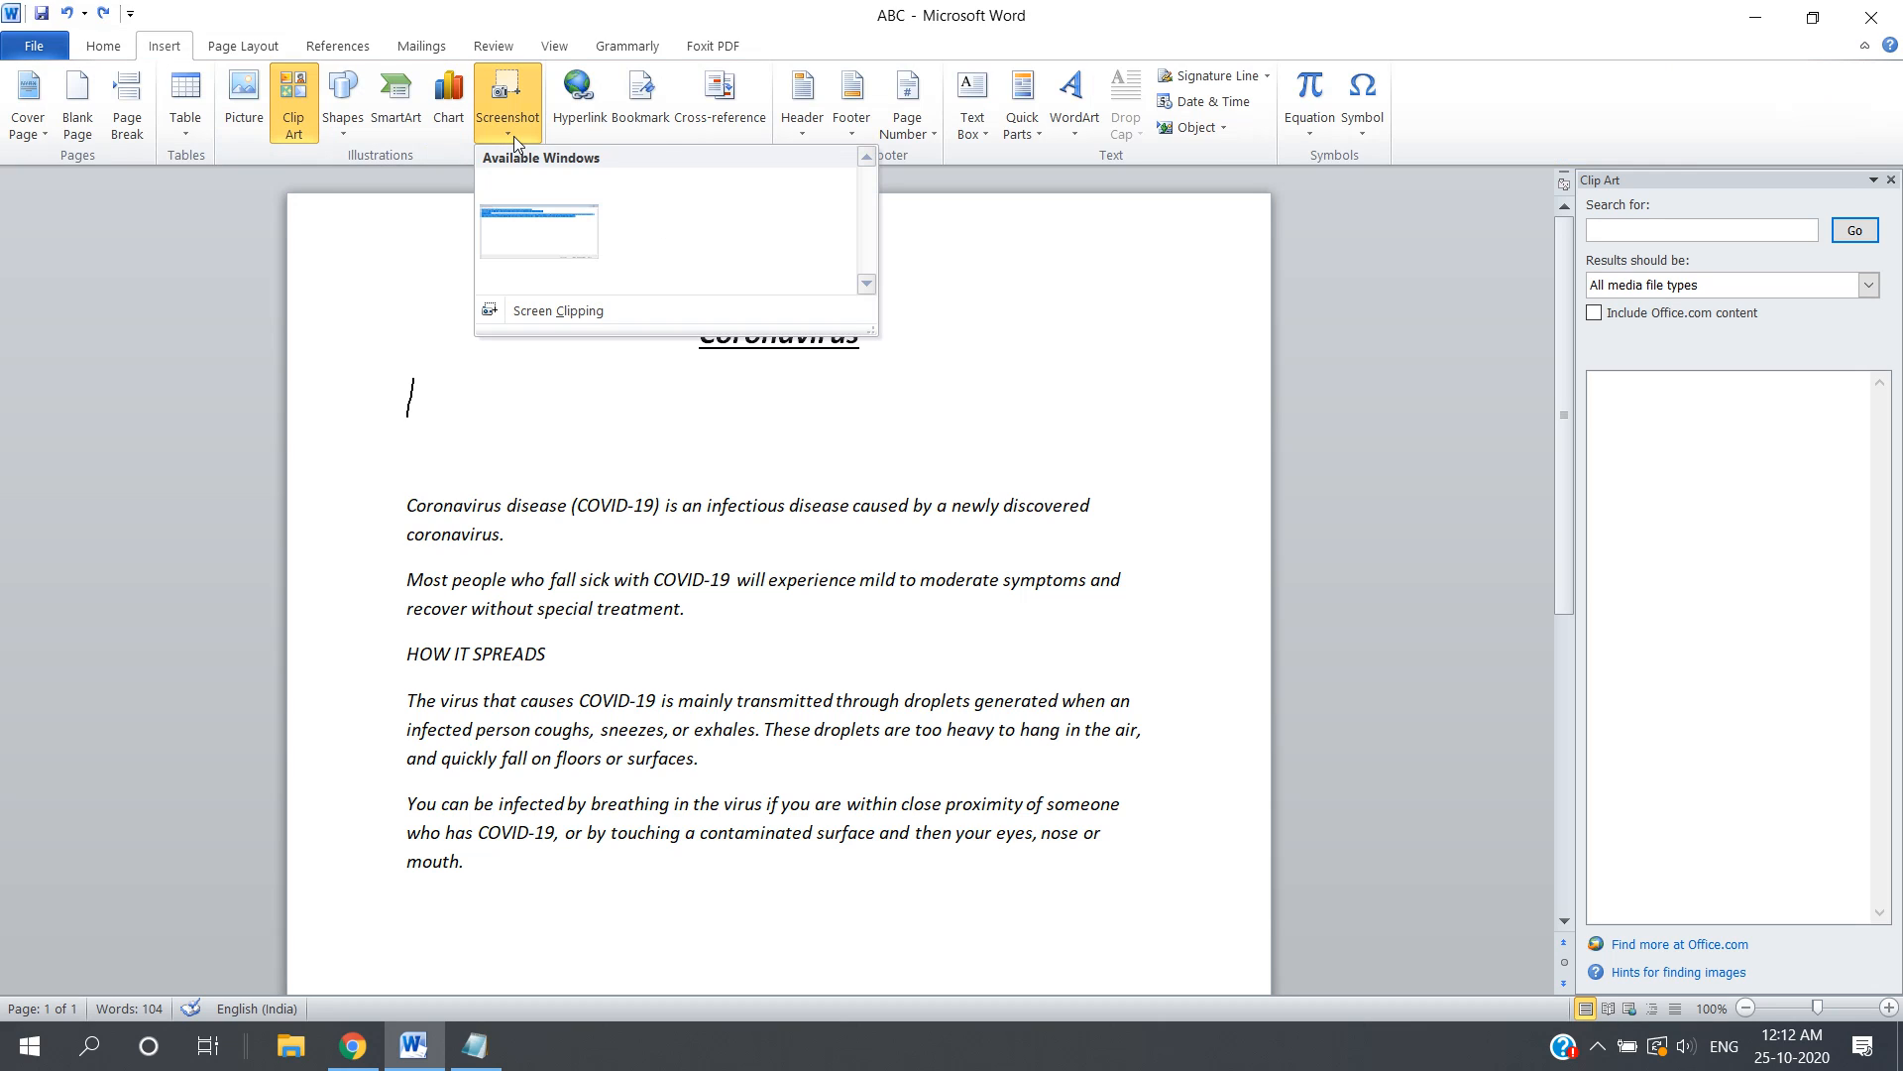
pyautogui.click(511, 121)
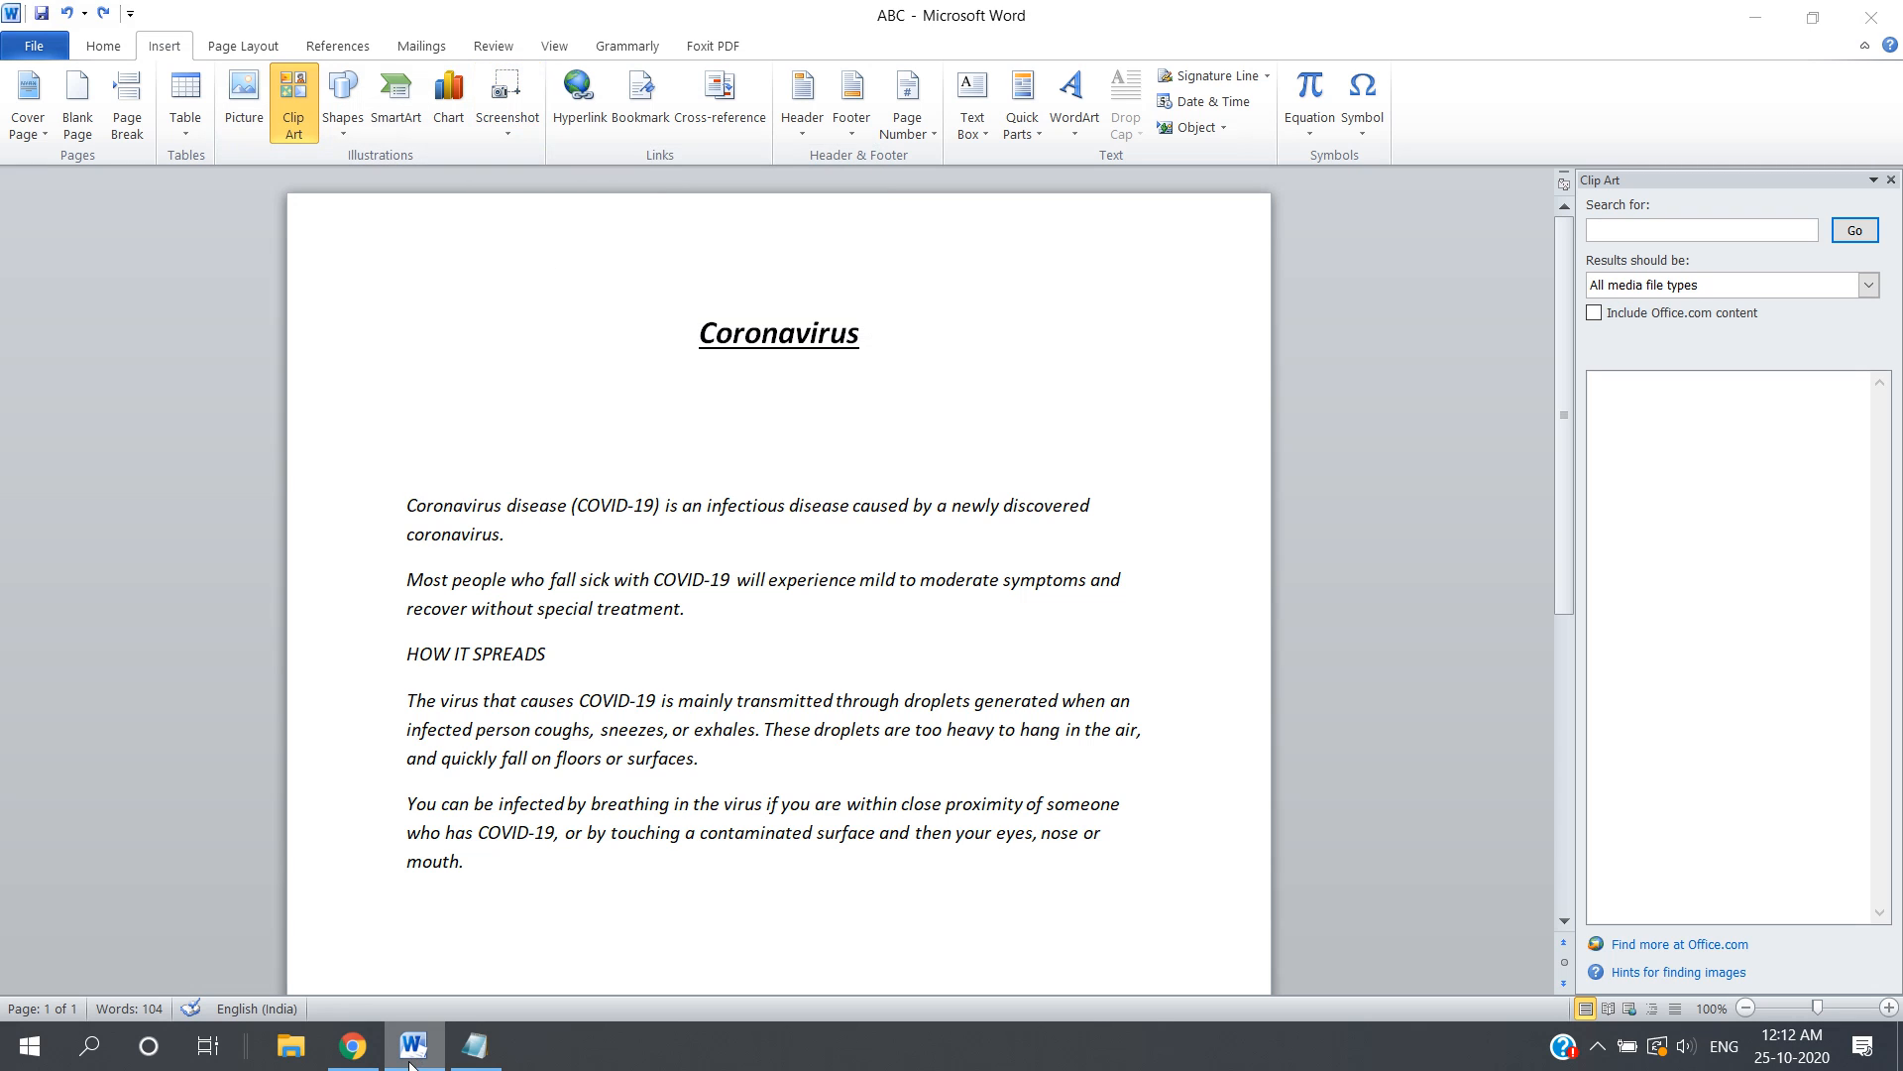
# Bring up the YouTube channel page in Chrome, return to Word, and try to clip part of that page as a screenshot.
pyautogui.click(352, 1058)
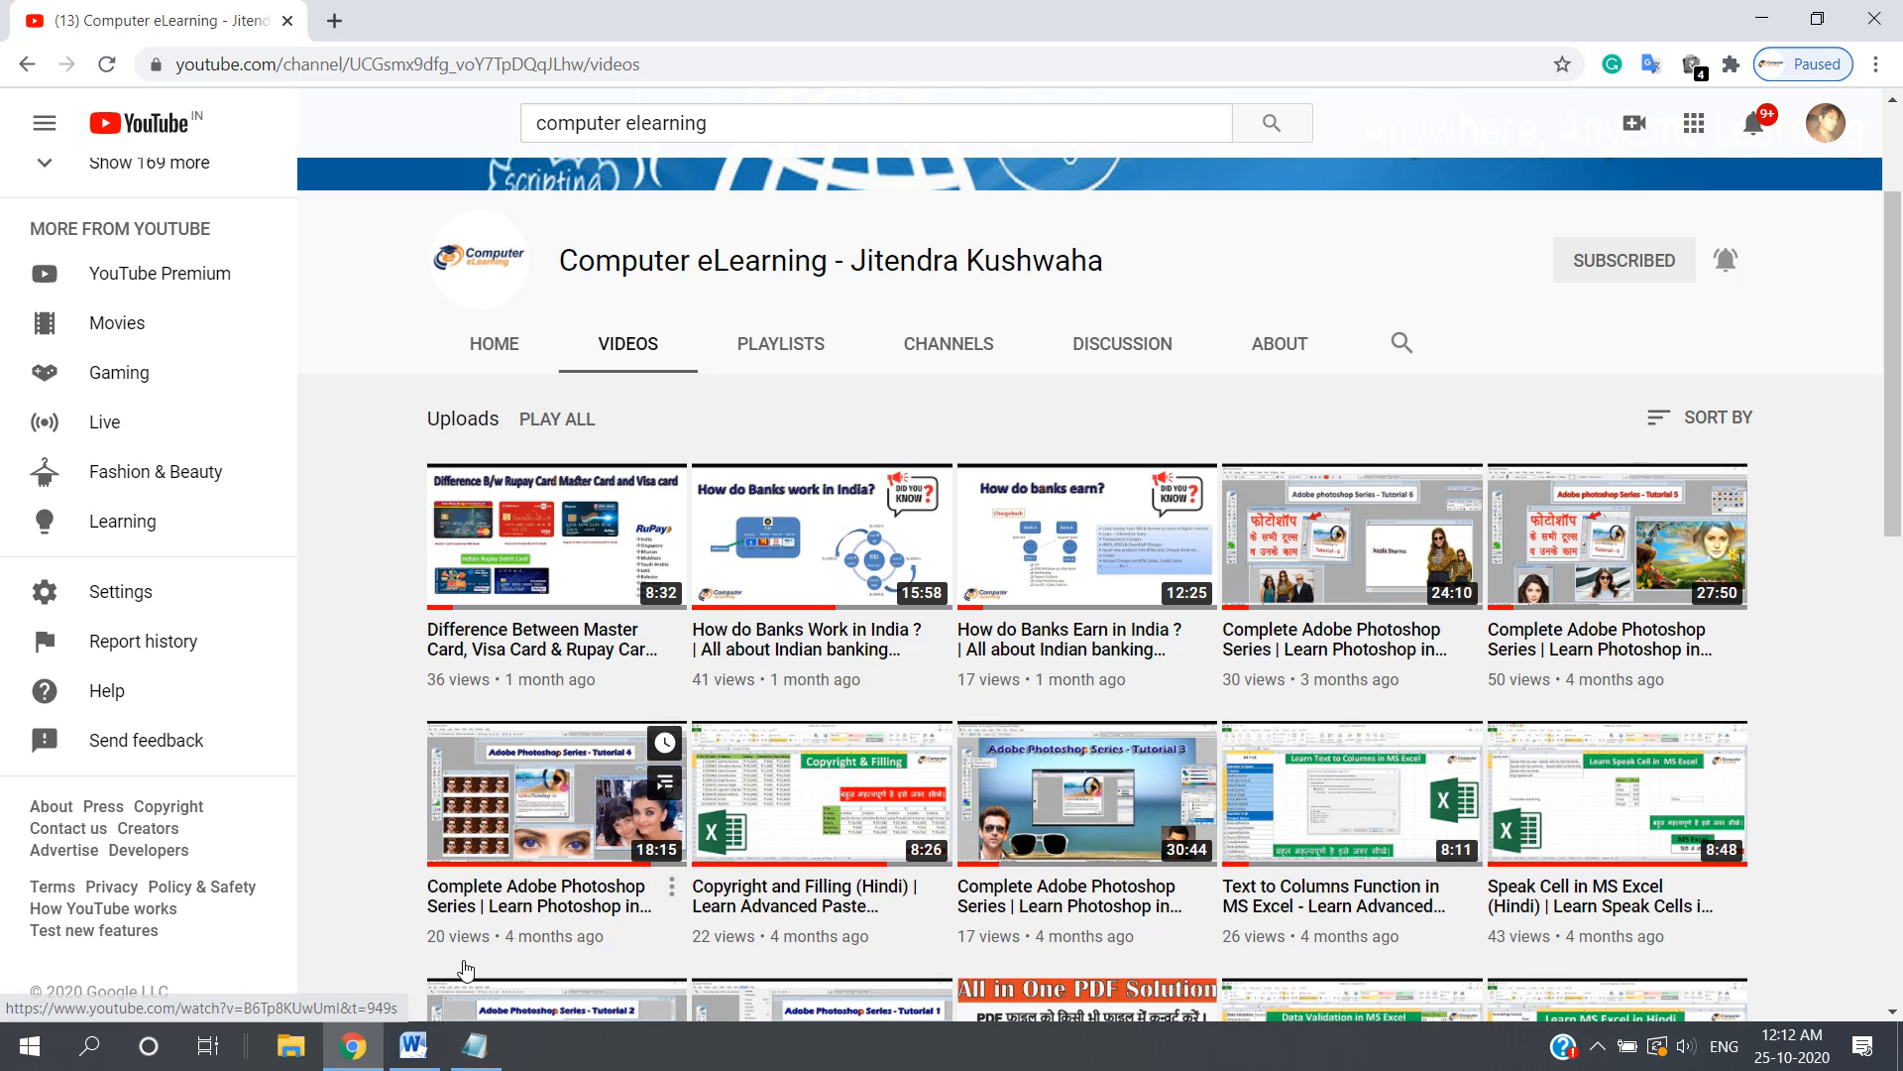
pyautogui.tripleClick(357, 241)
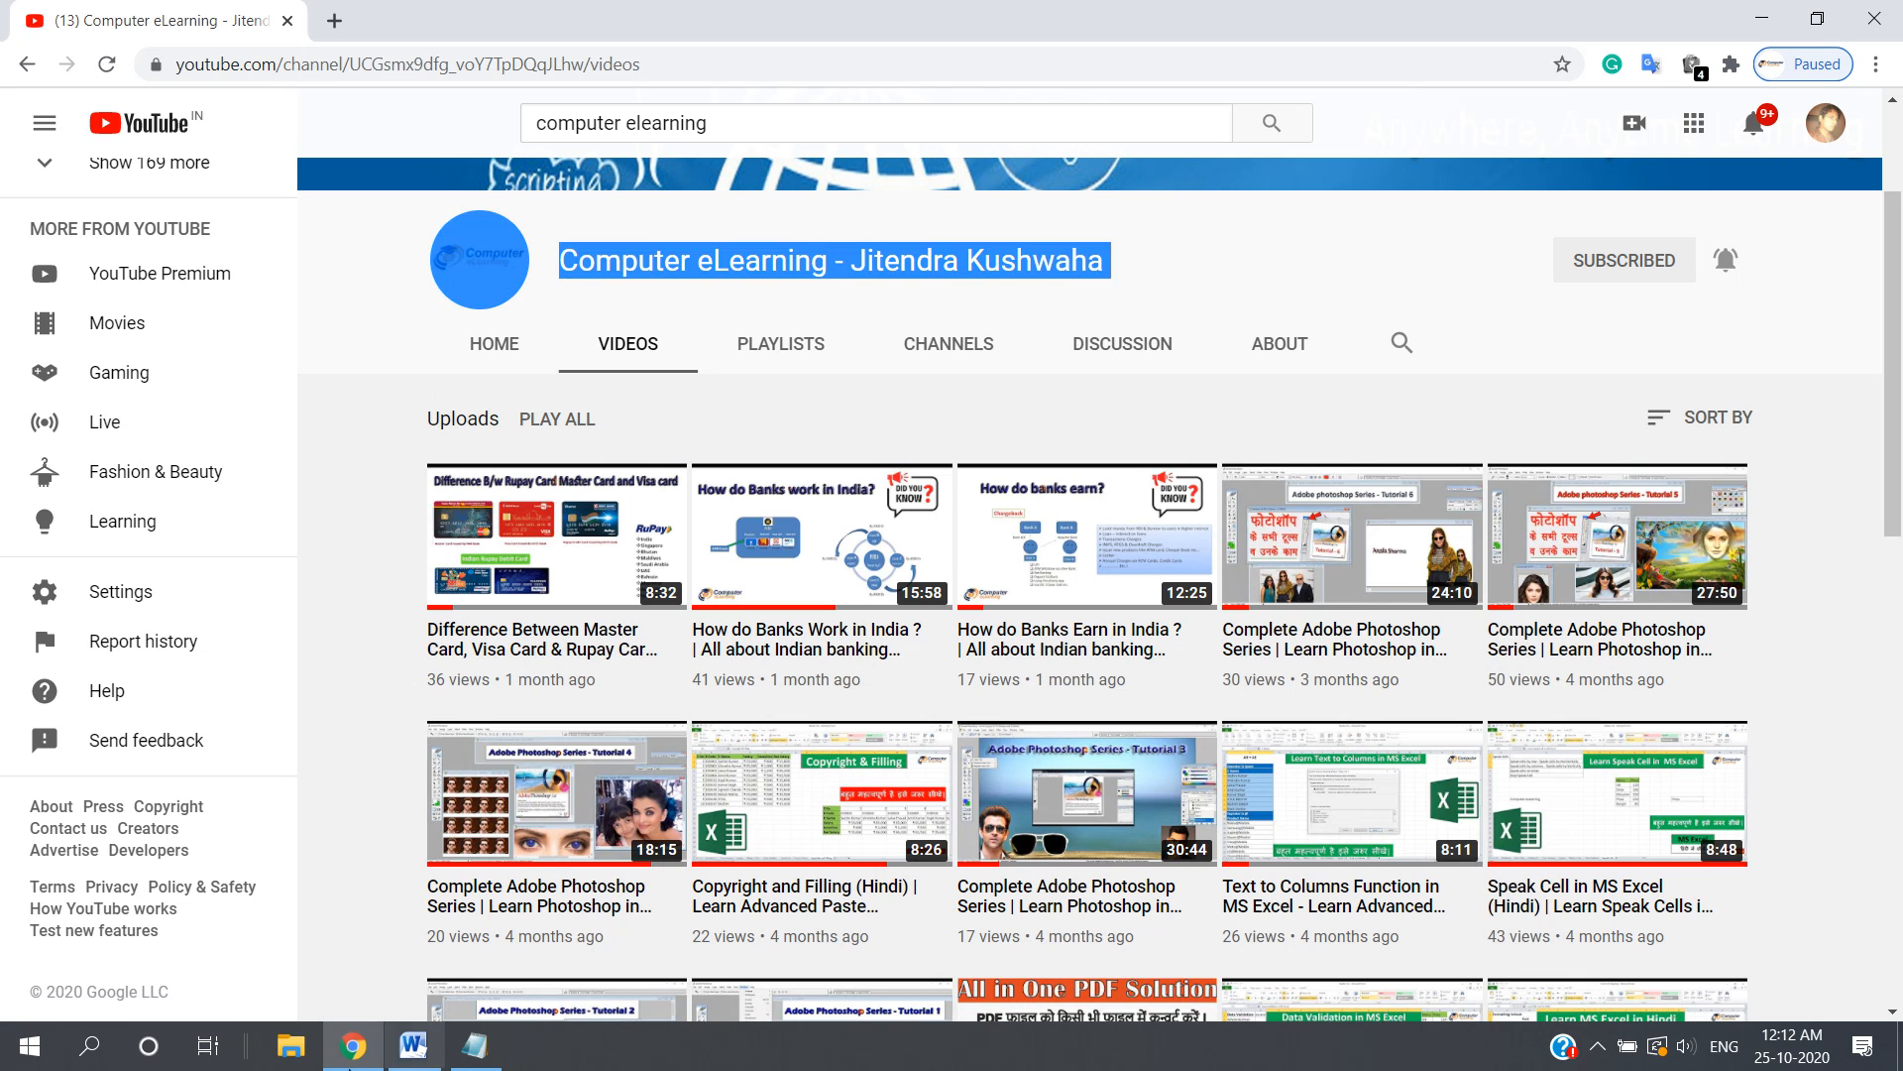
pyautogui.click(413, 1045)
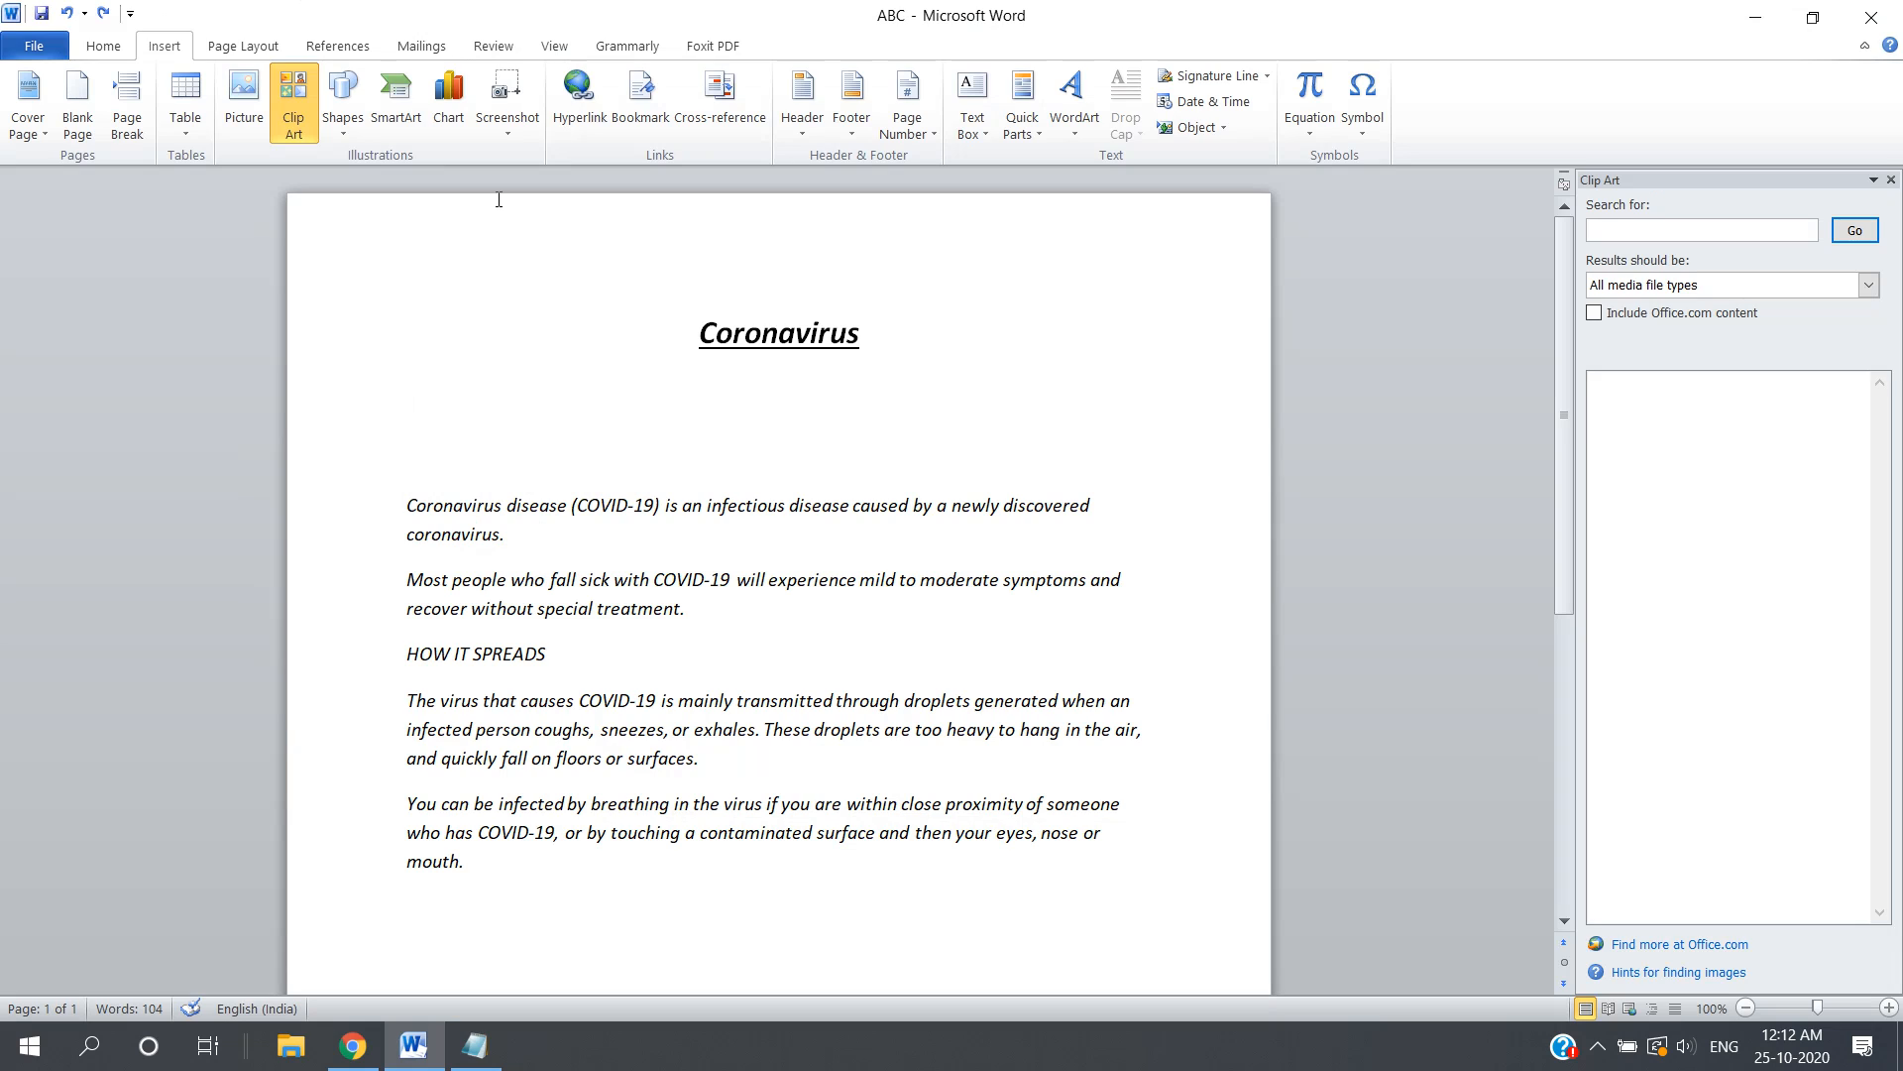
pyautogui.click(512, 95)
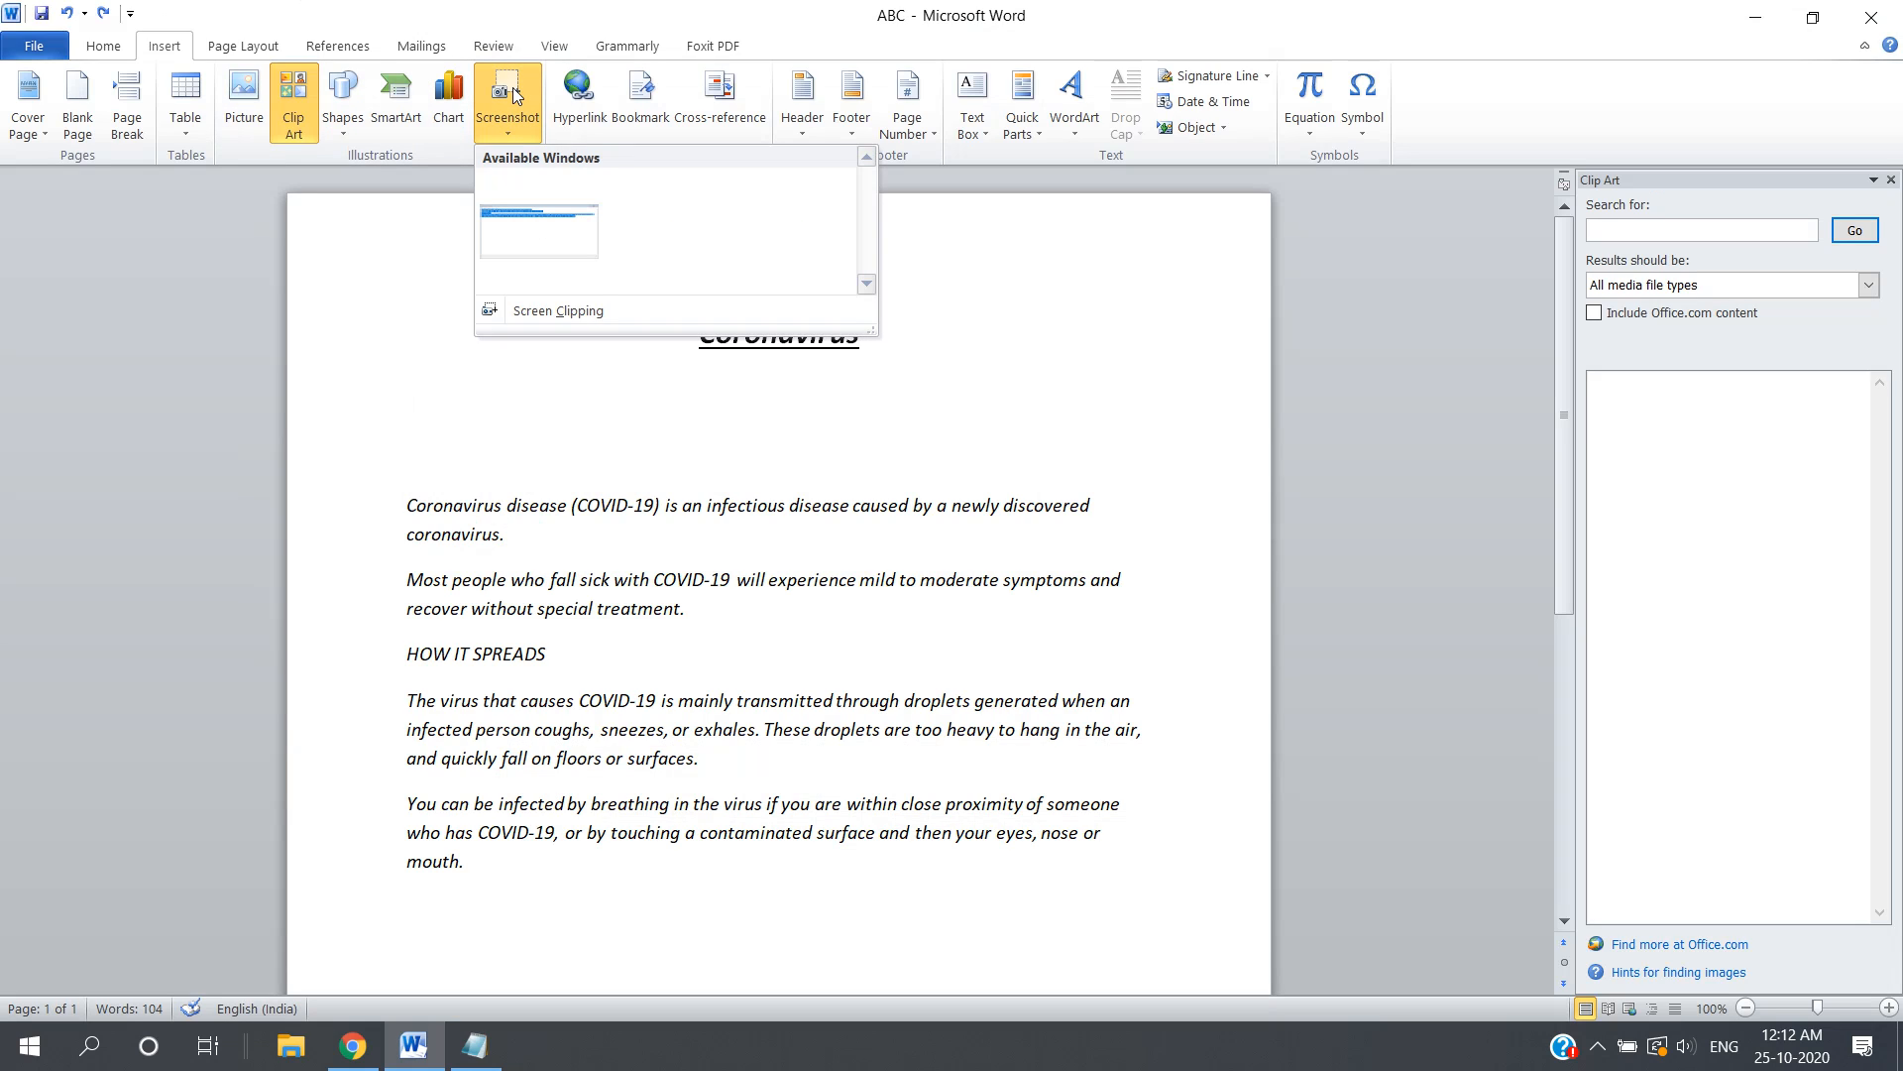
pyautogui.click(527, 311)
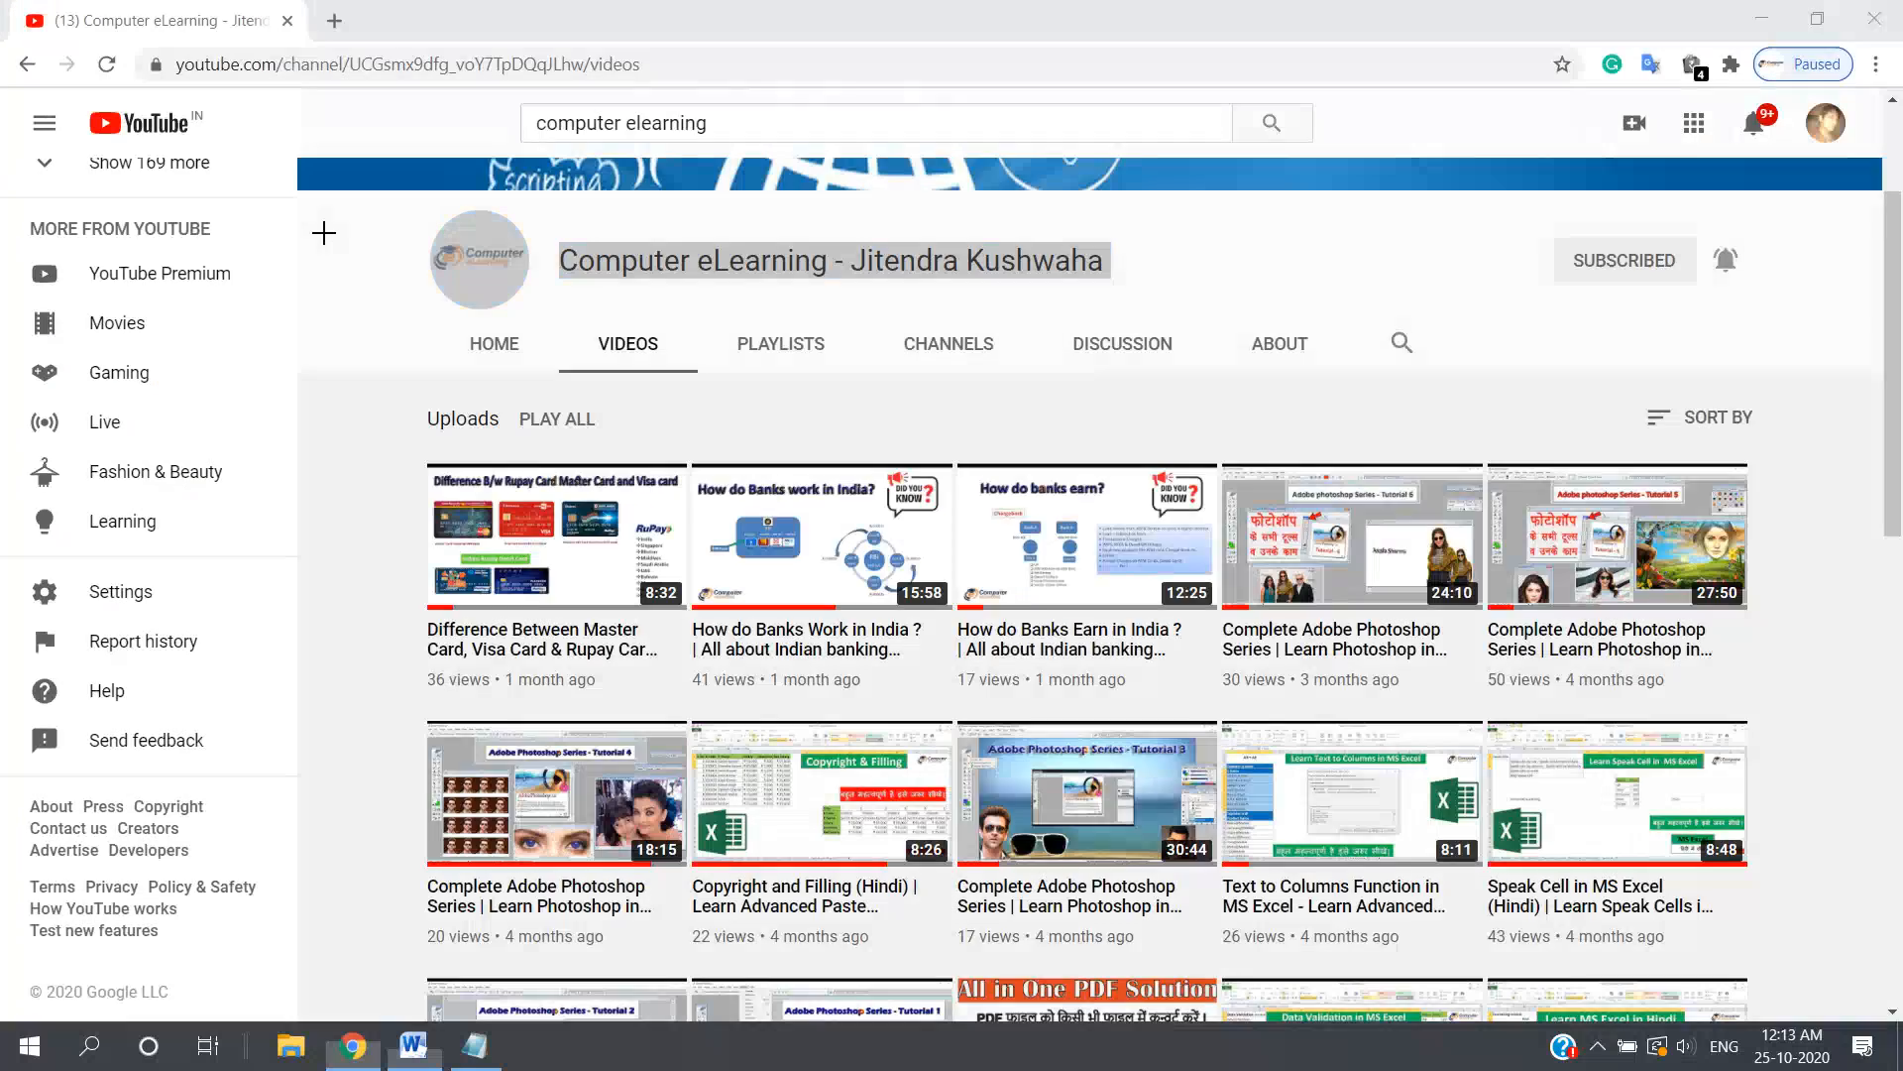
pyautogui.click(323, 230)
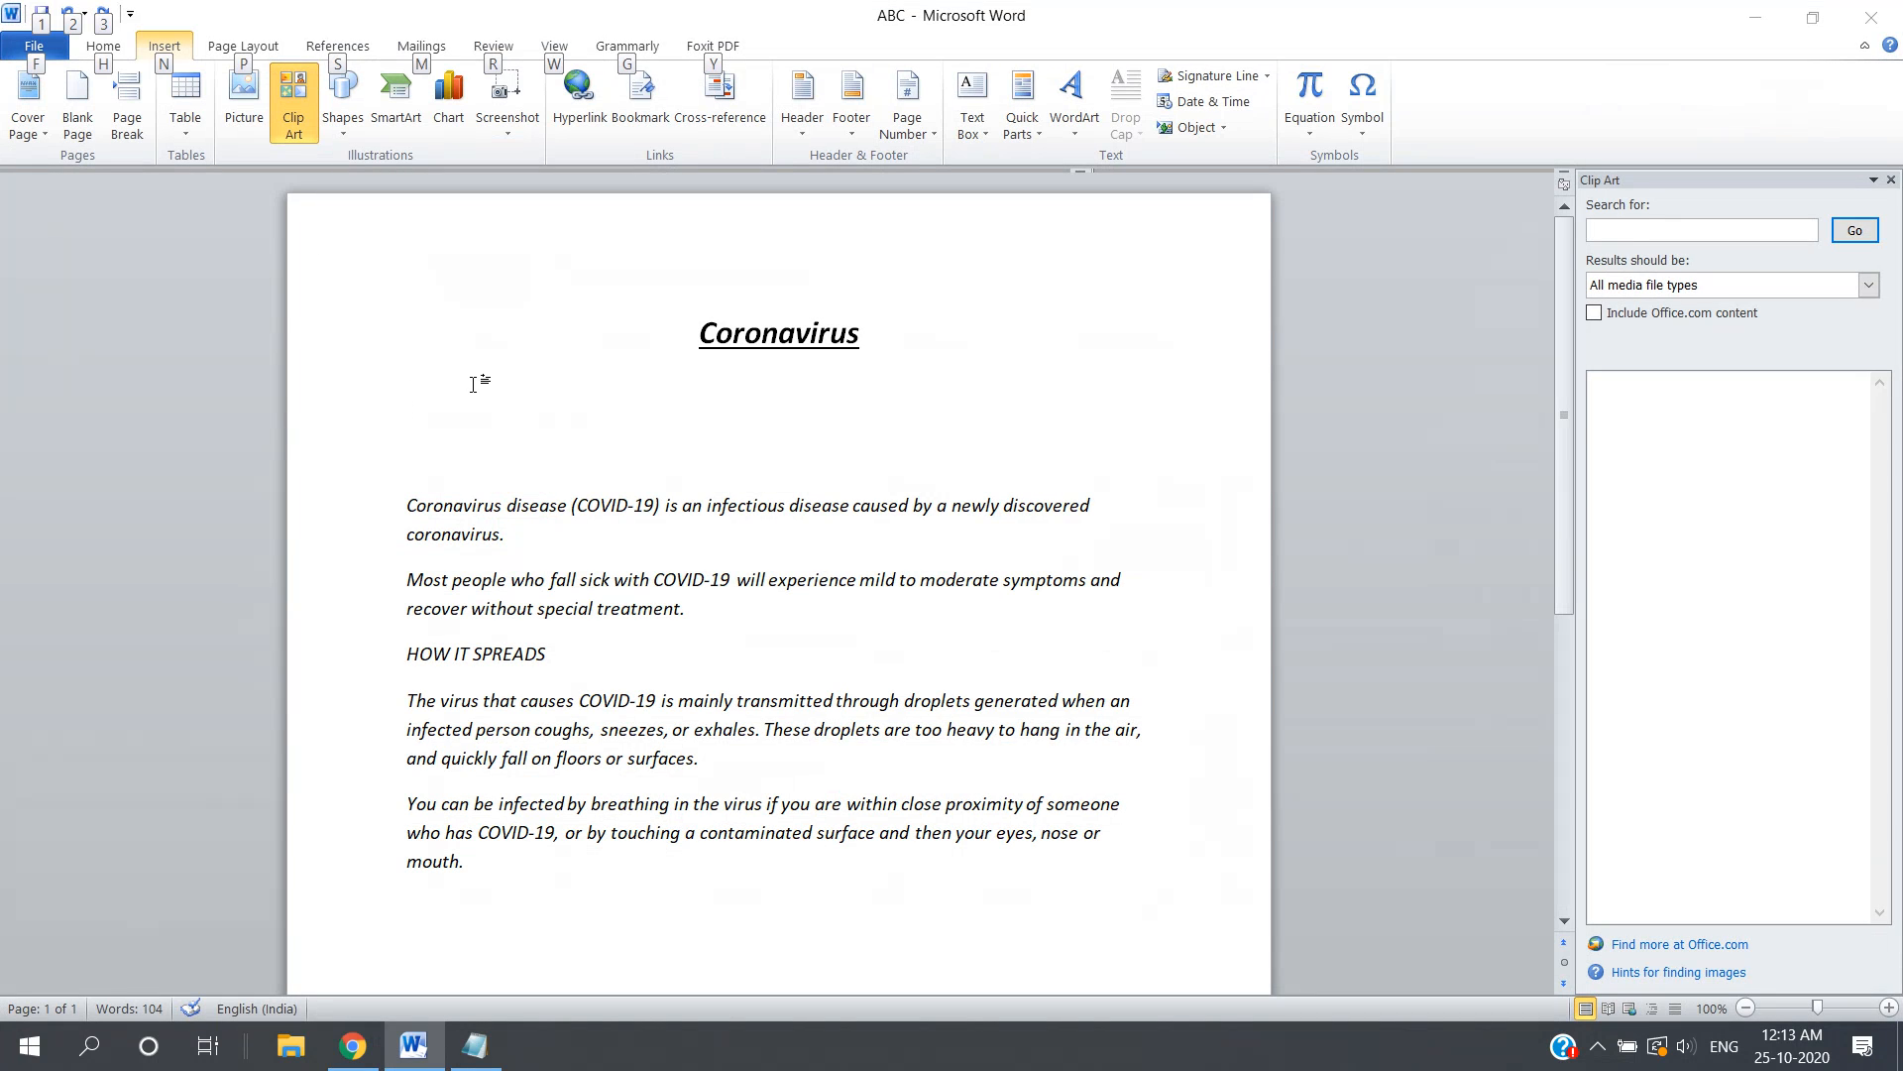
# Start another screen clipping of the YouTube page, dismiss the Windows restart notice, and switch back to Word.
pyautogui.click(496, 133)
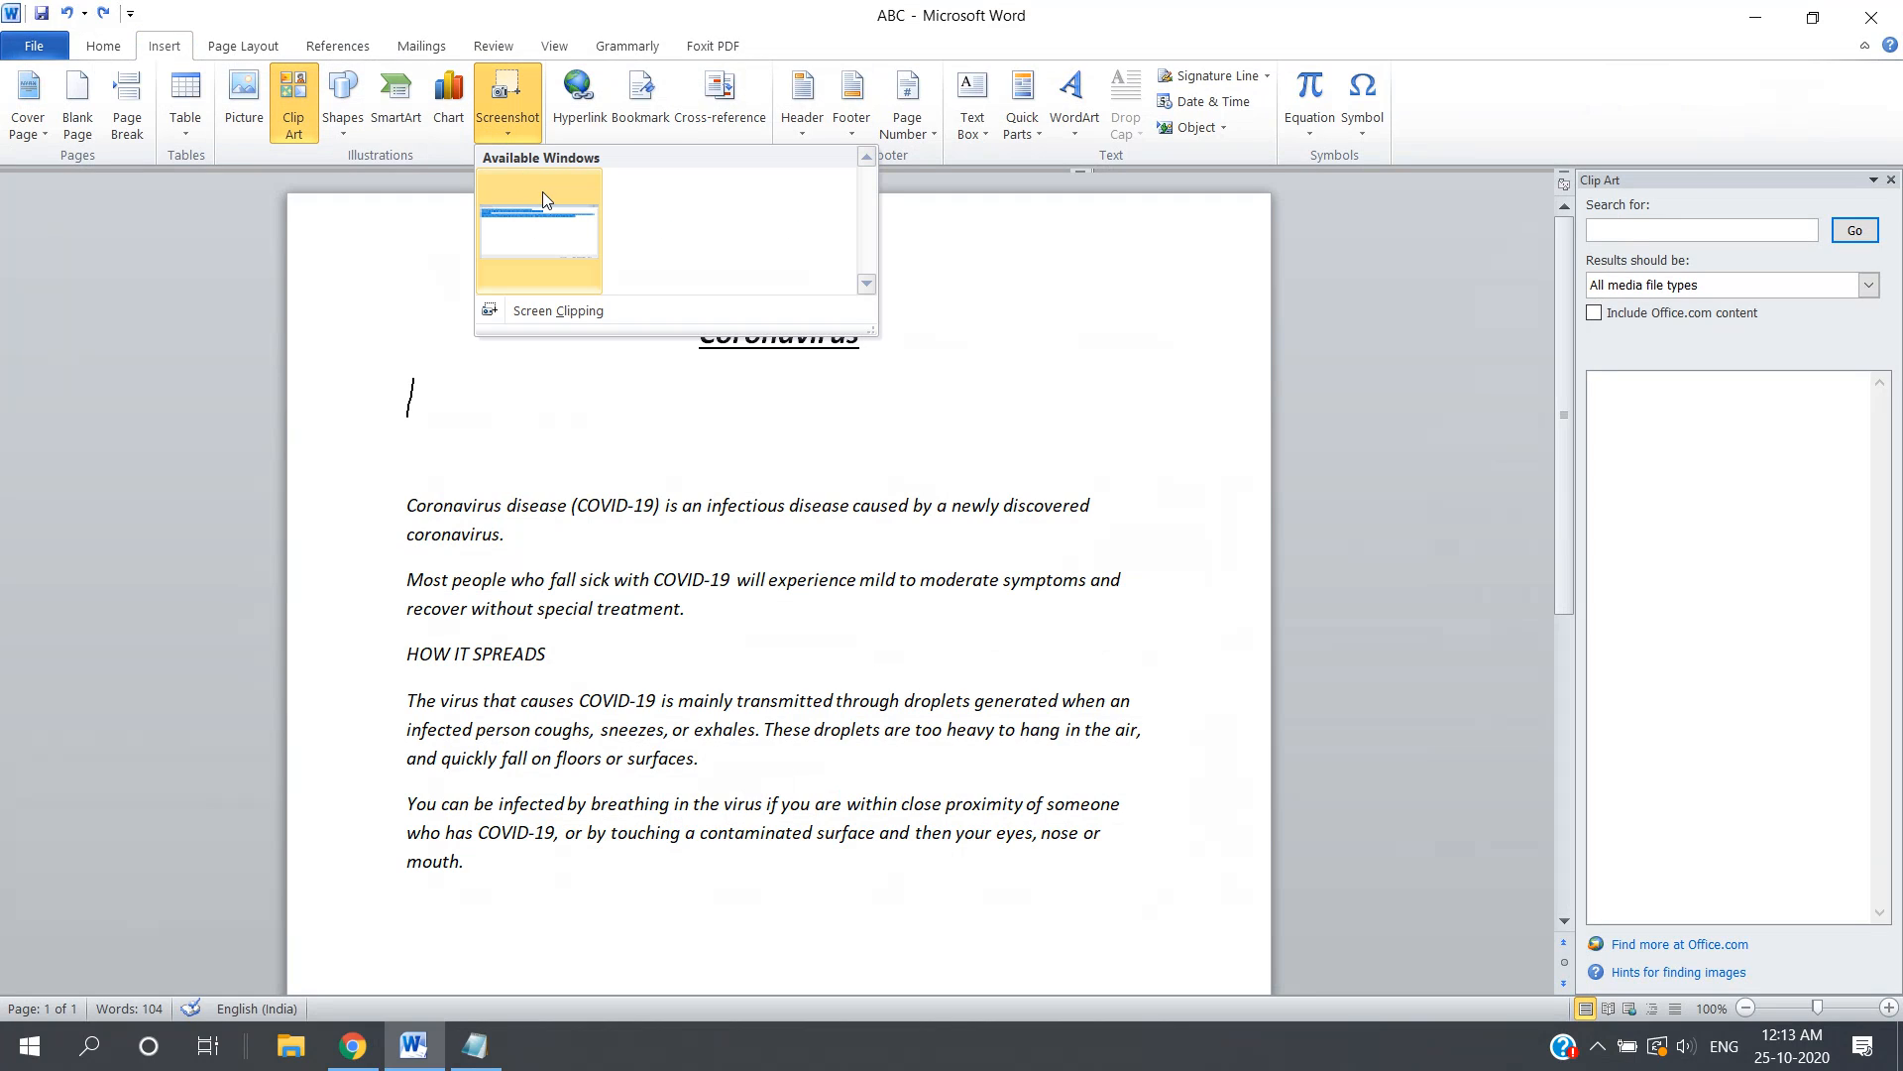
pyautogui.click(503, 107)
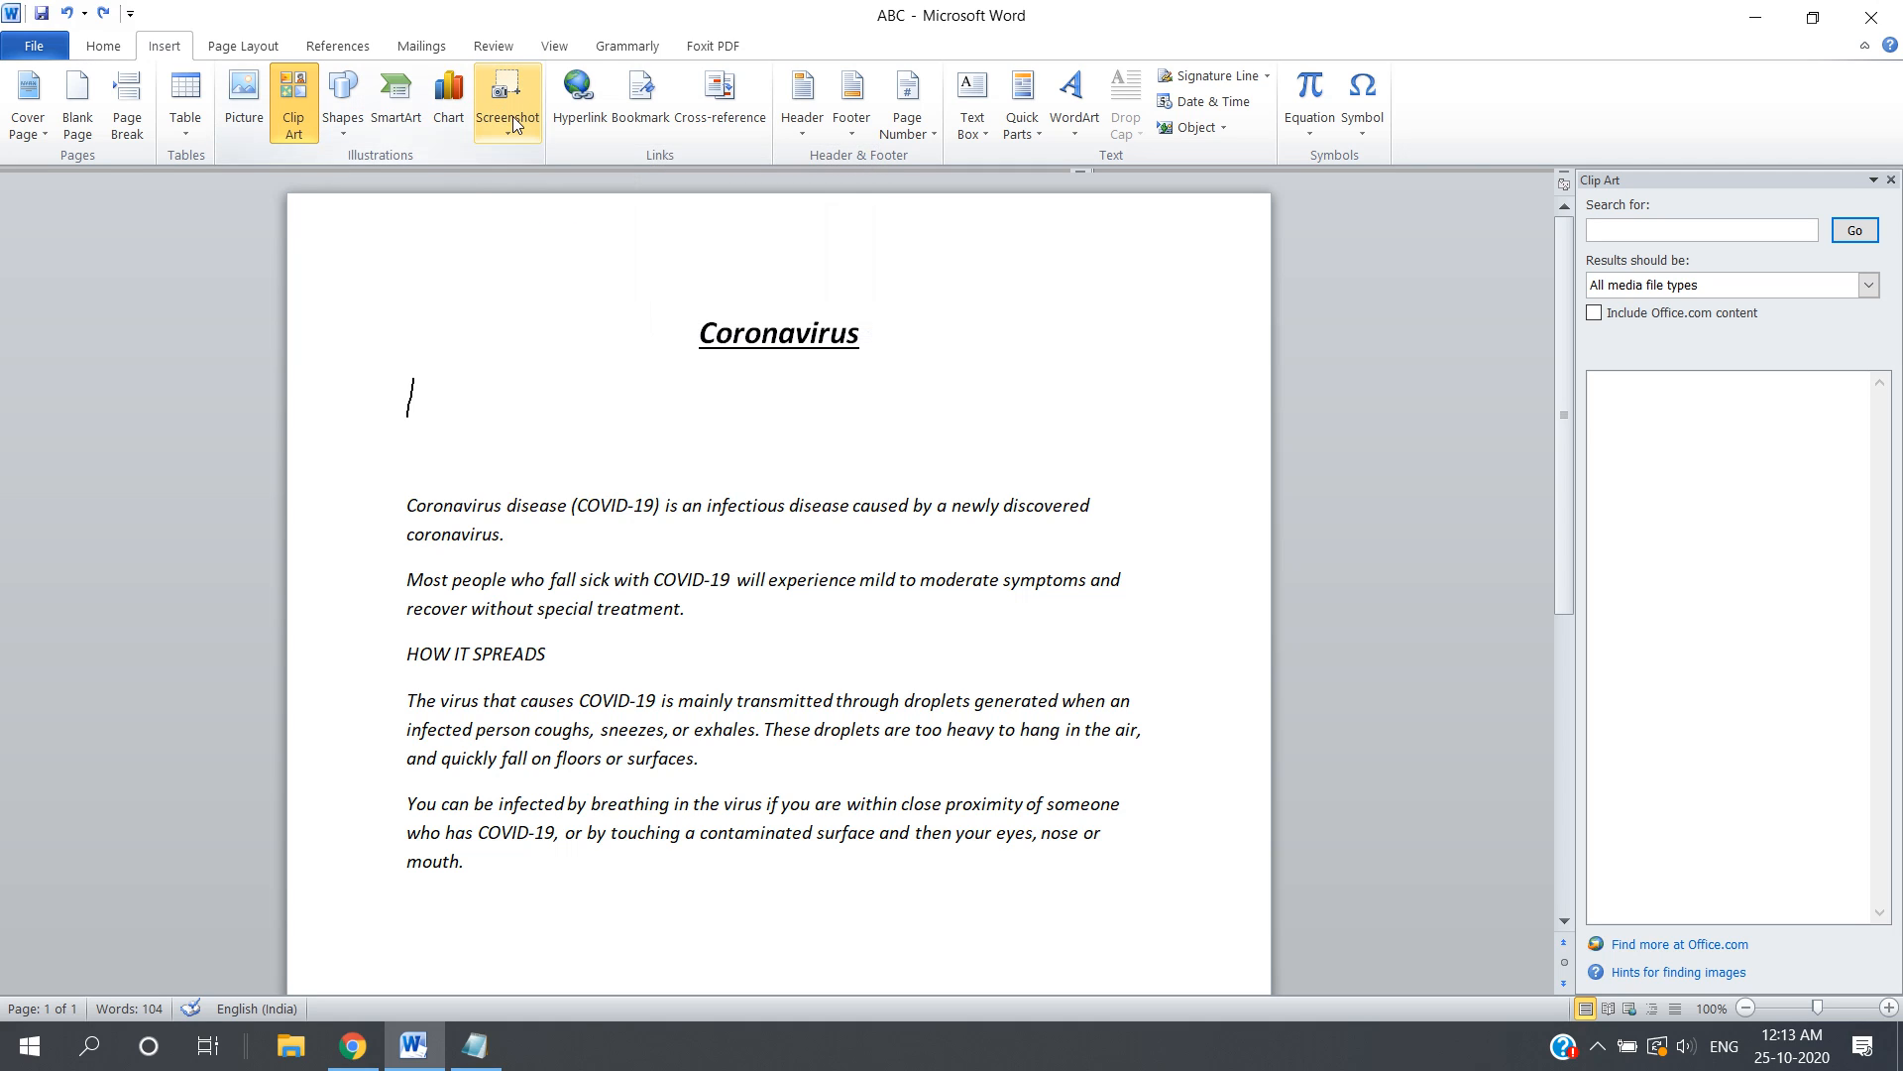
pyautogui.click(514, 116)
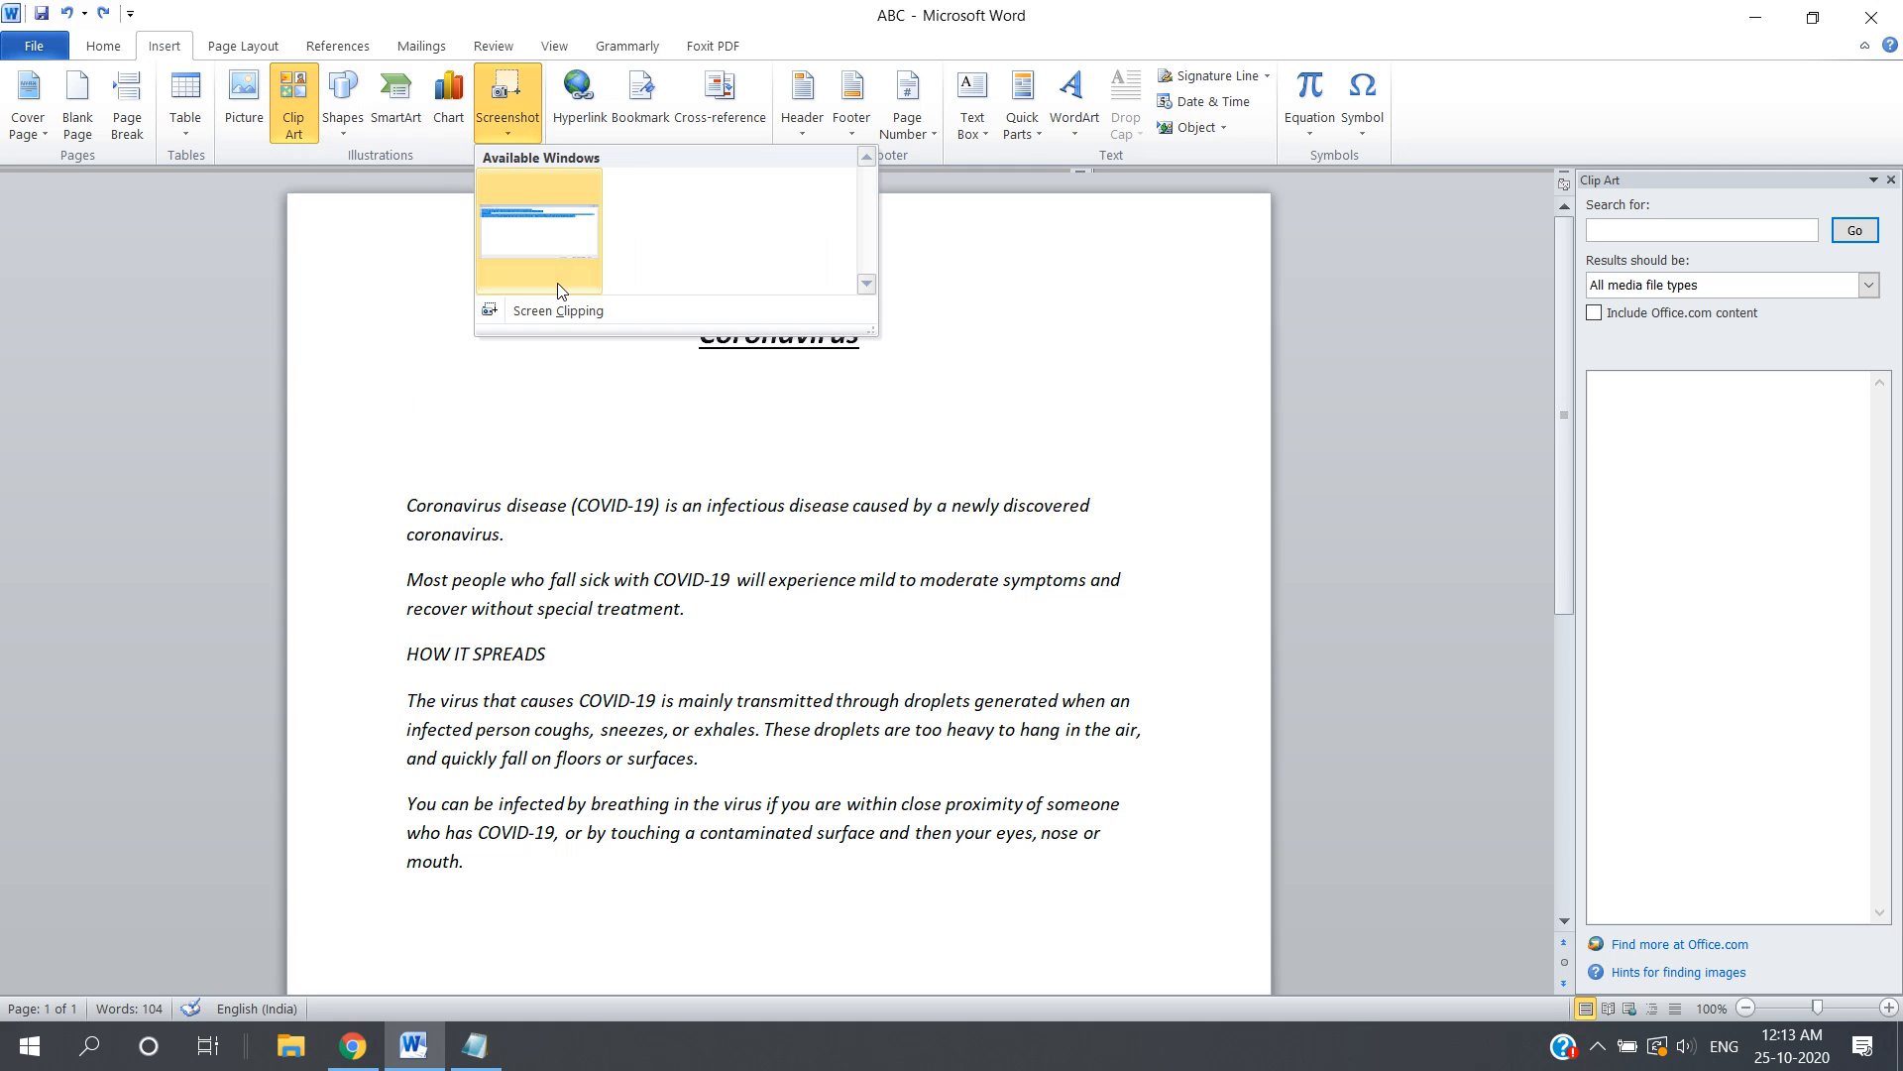
pyautogui.click(538, 315)
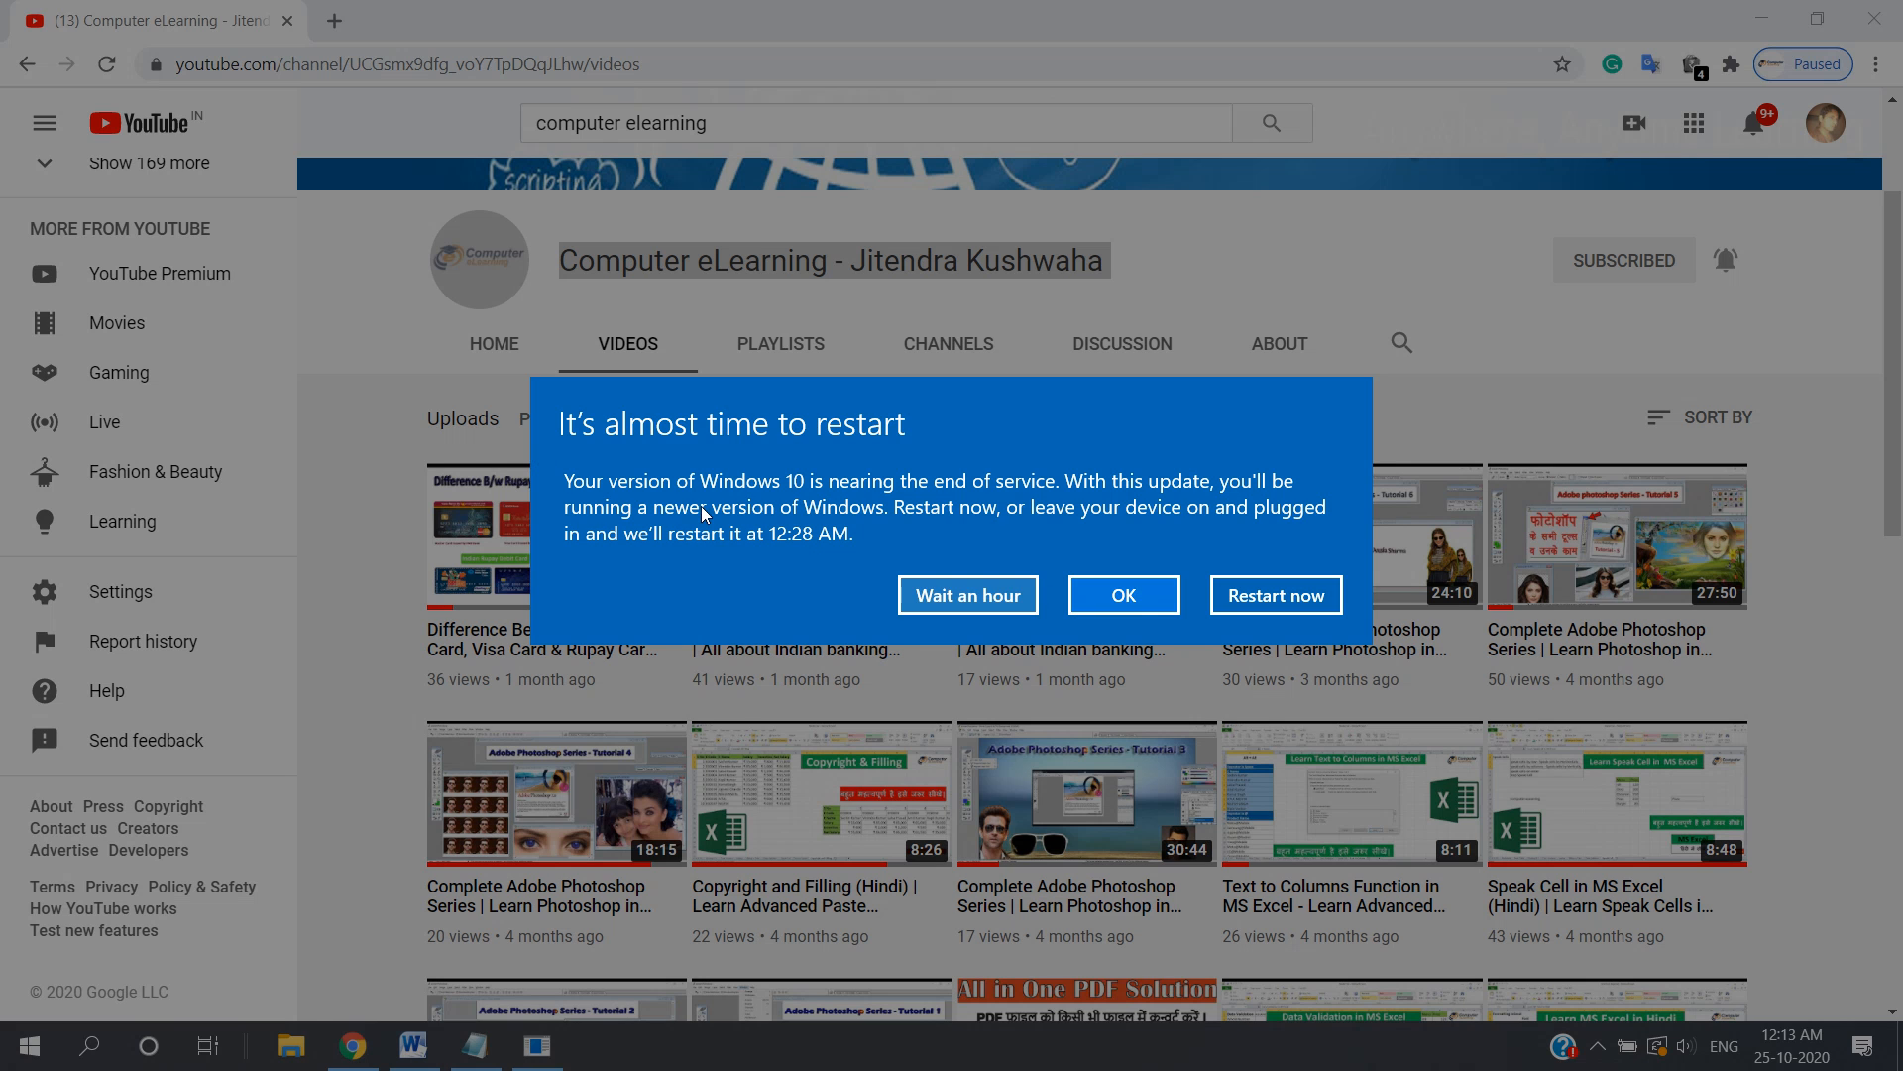
pyautogui.click(1124, 595)
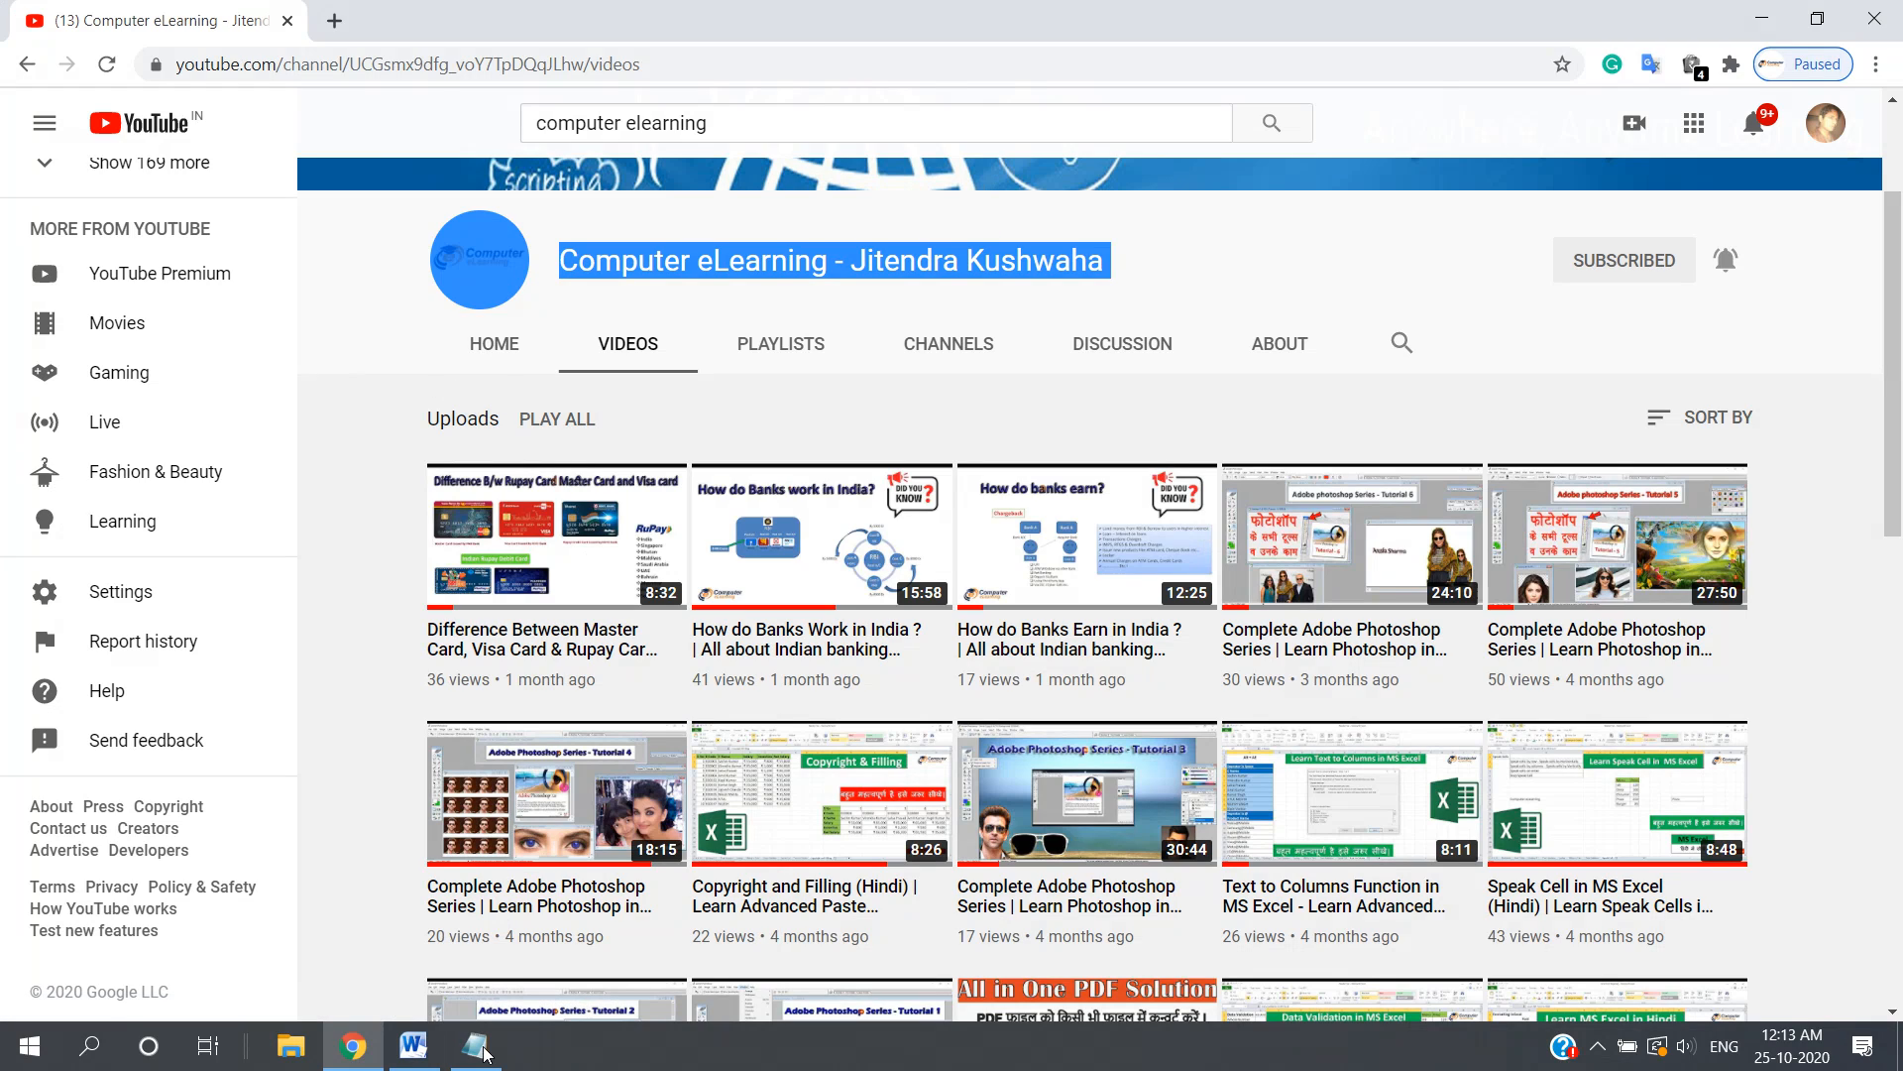
pyautogui.click(414, 1046)
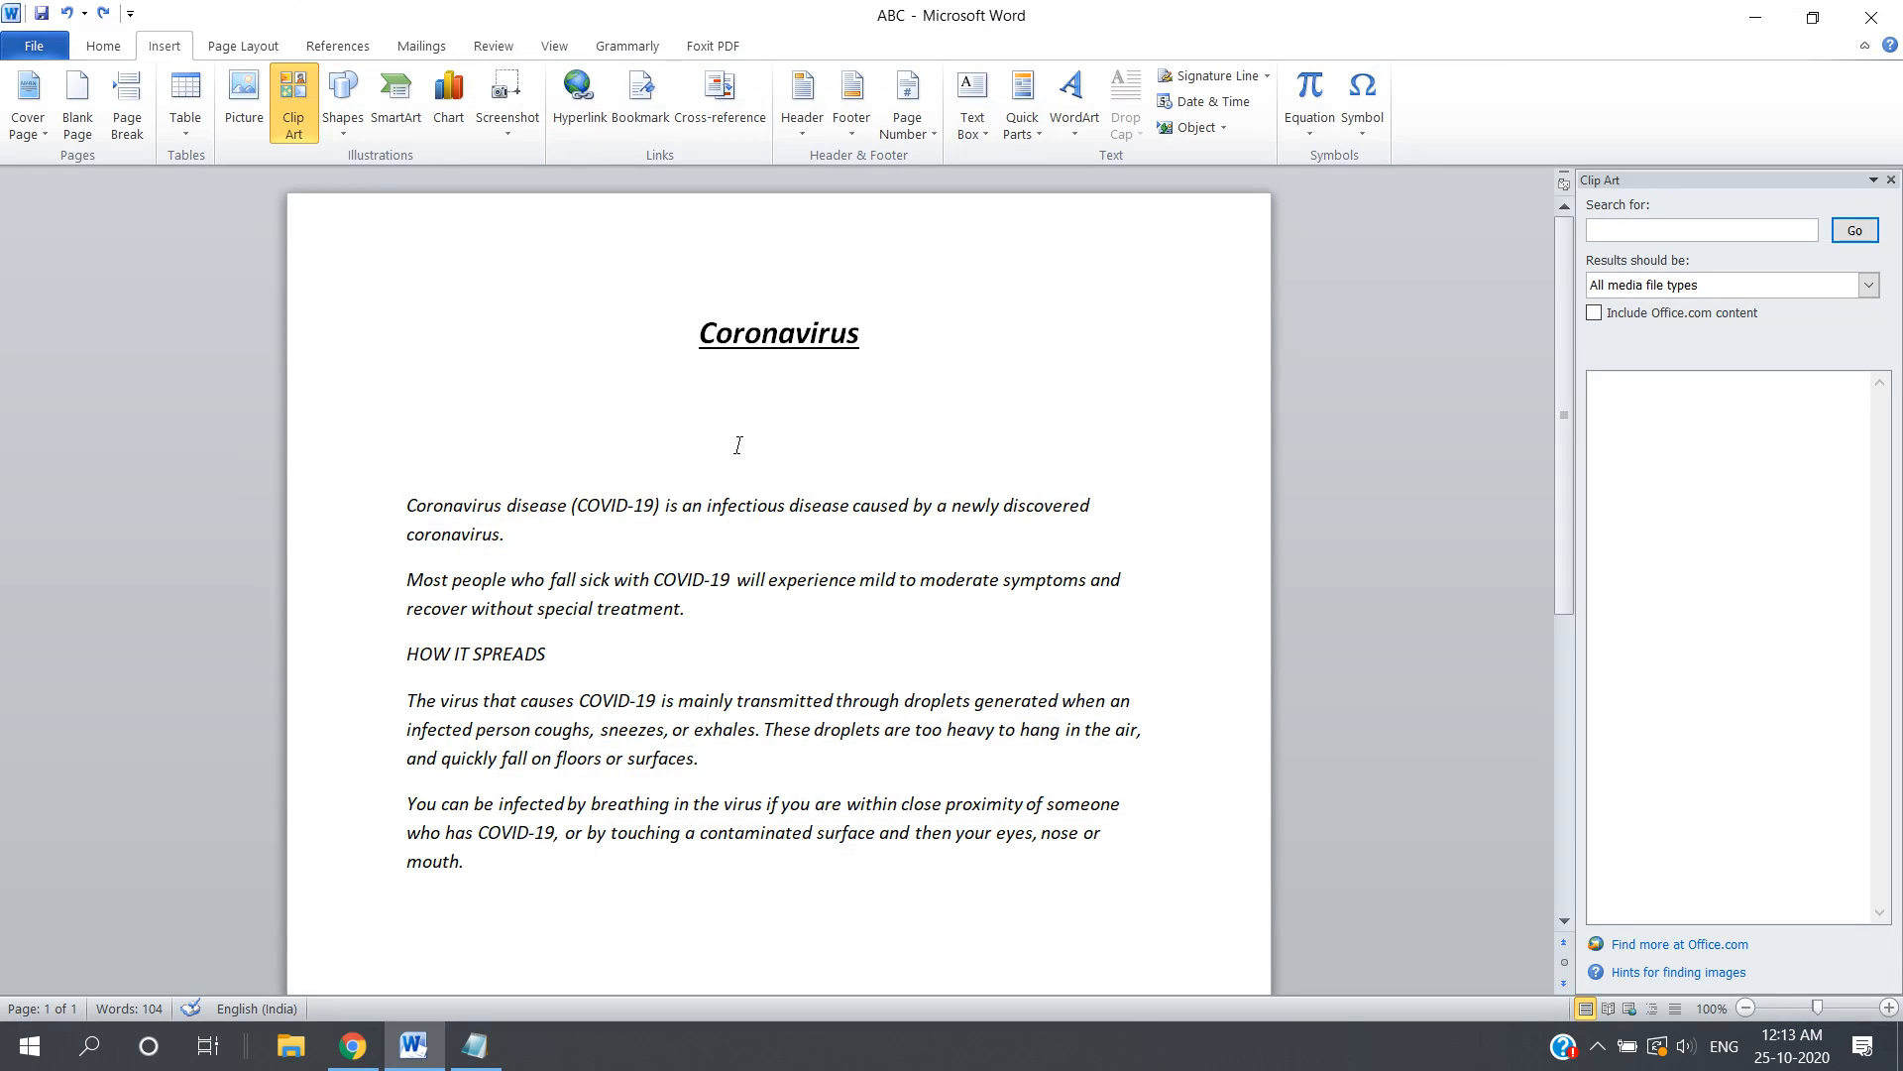
# Clip the first row of uploaded videos from the YouTube page into the document below the title, about 3.19 cm high and 15.92 cm wide.
pyautogui.click(516, 99)
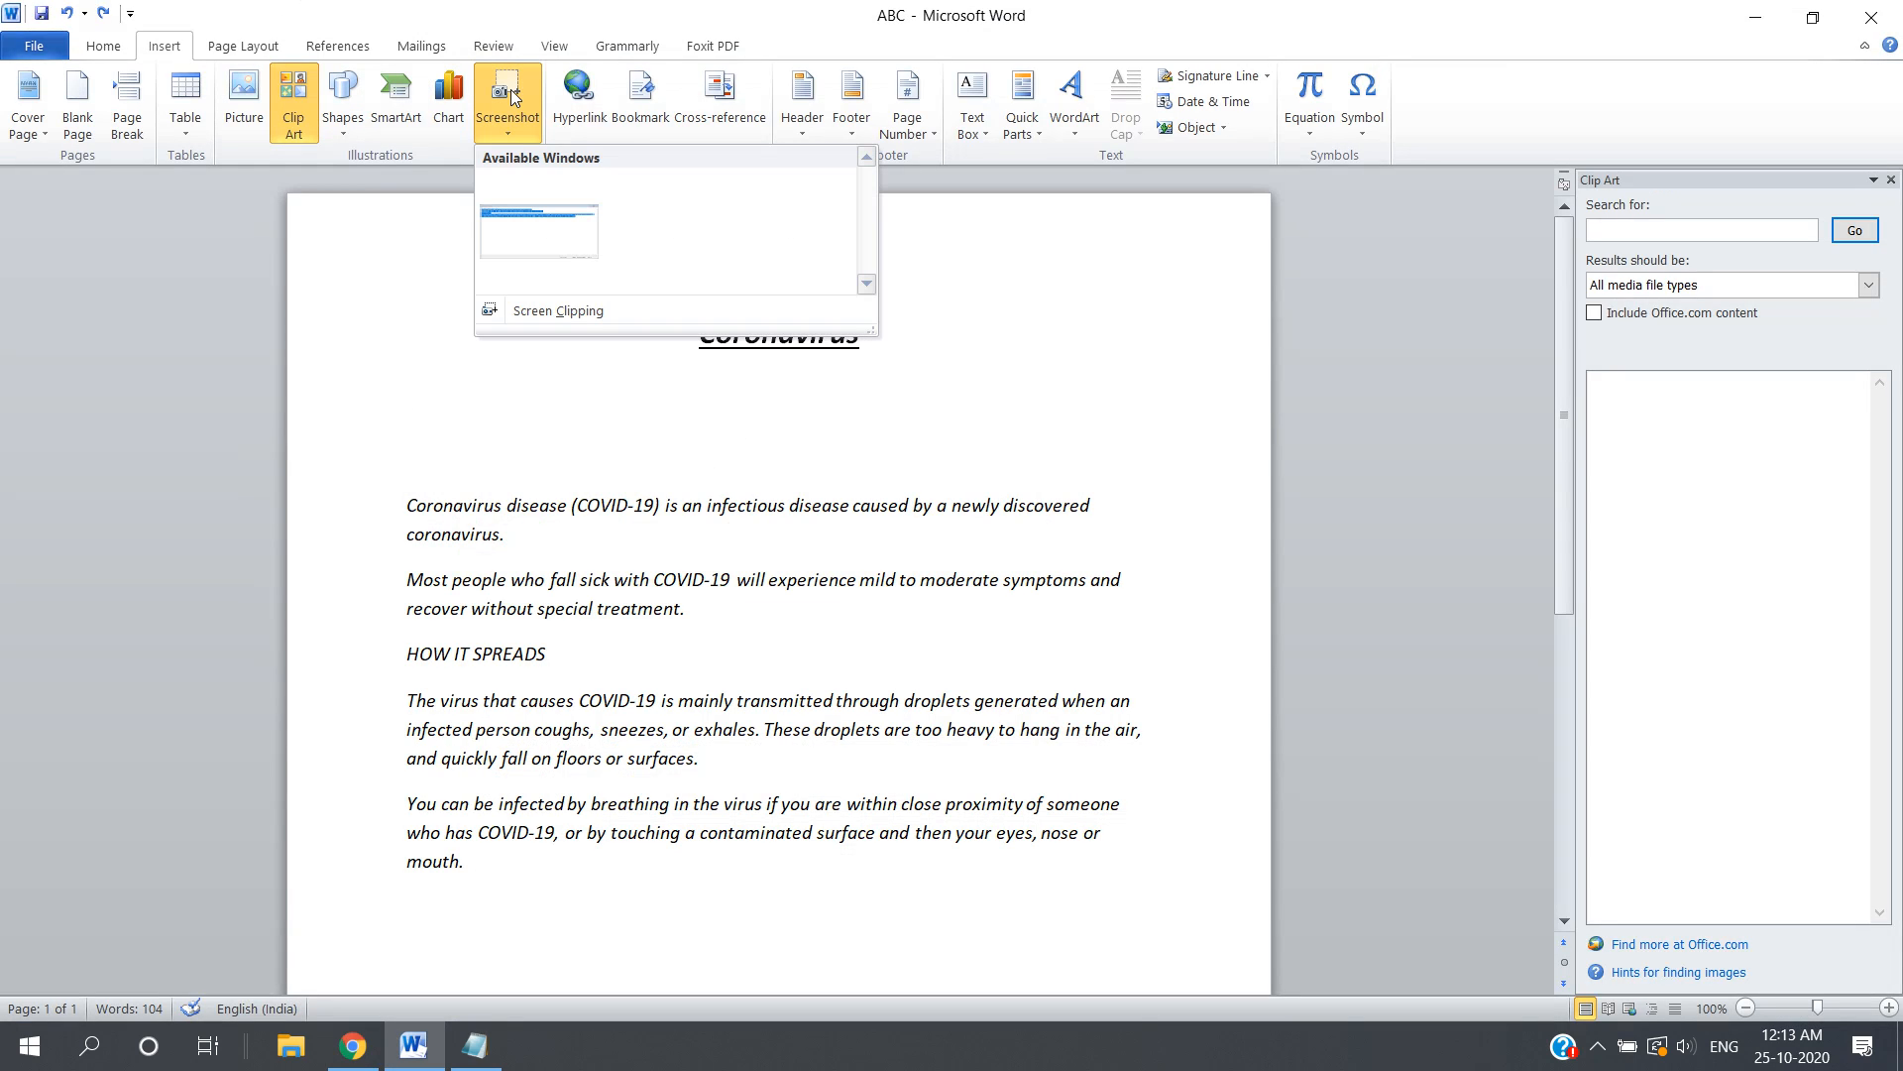
pyautogui.click(579, 310)
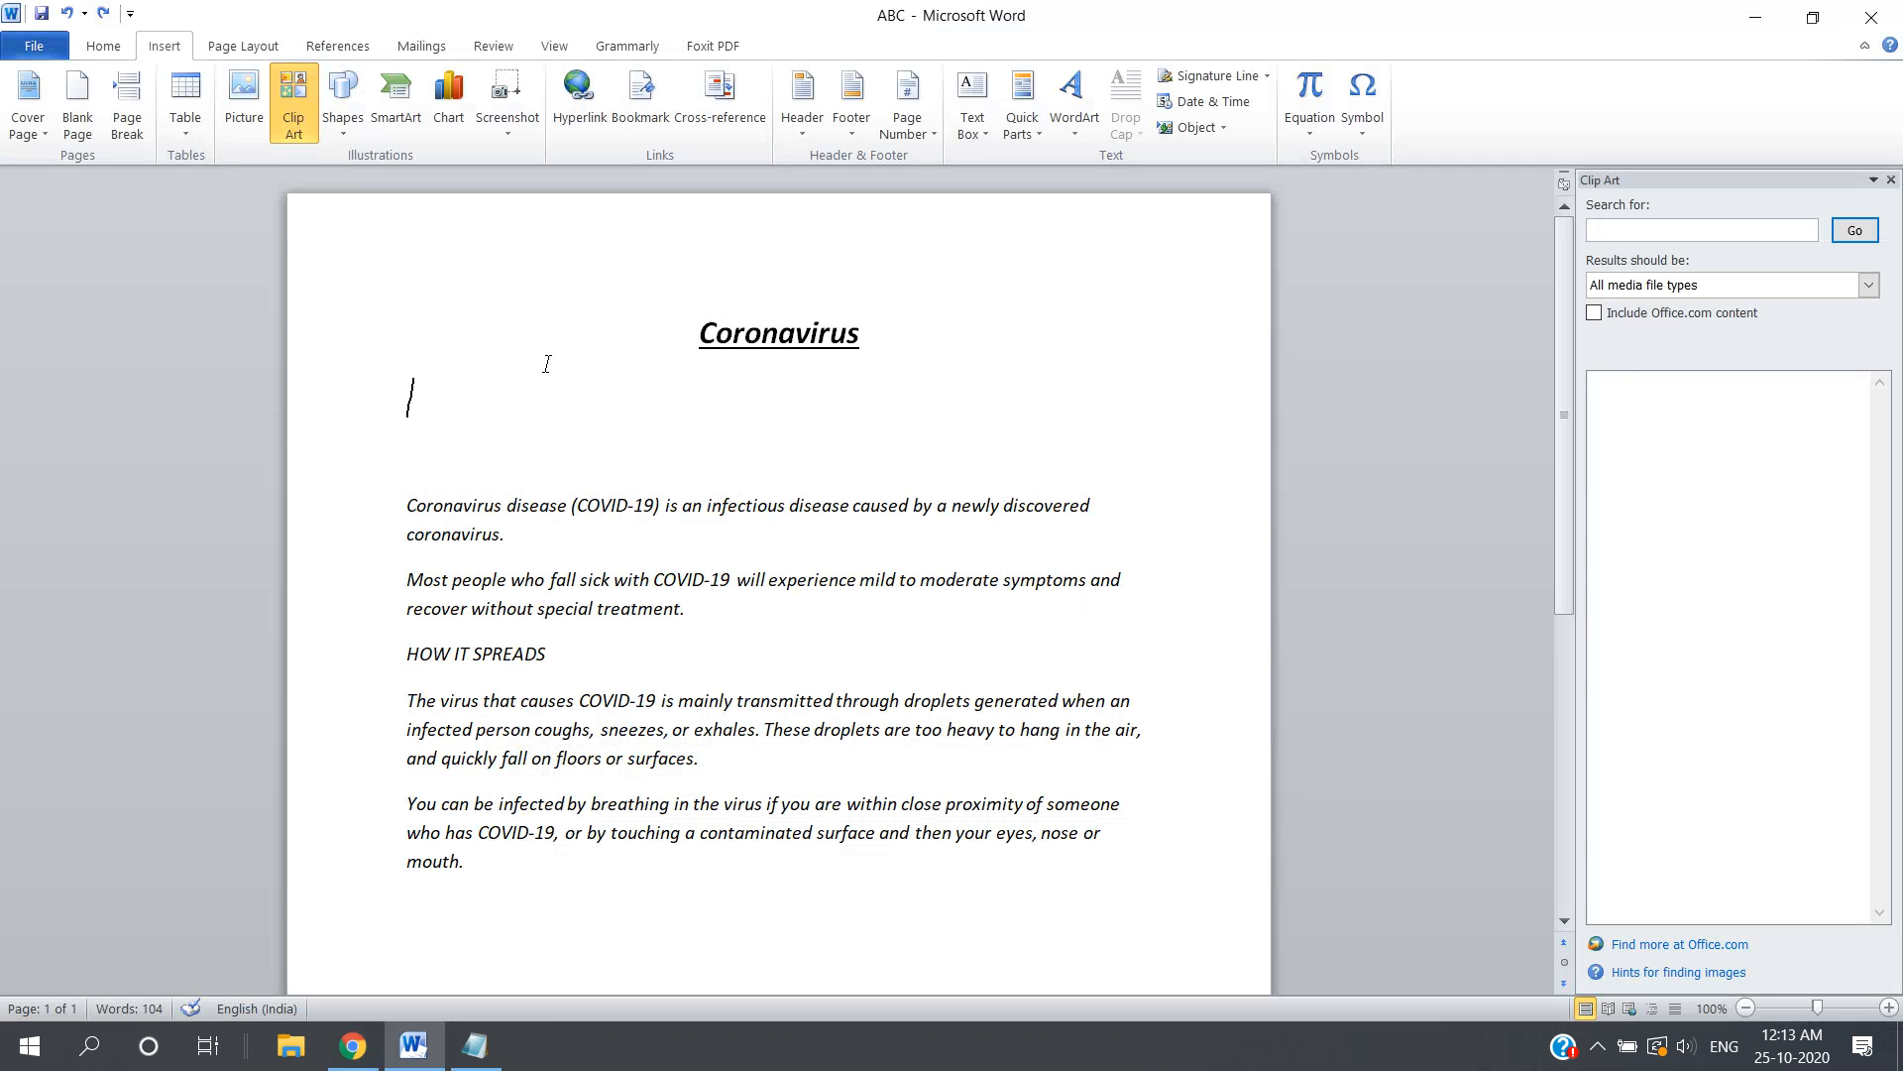
pyautogui.click(516, 110)
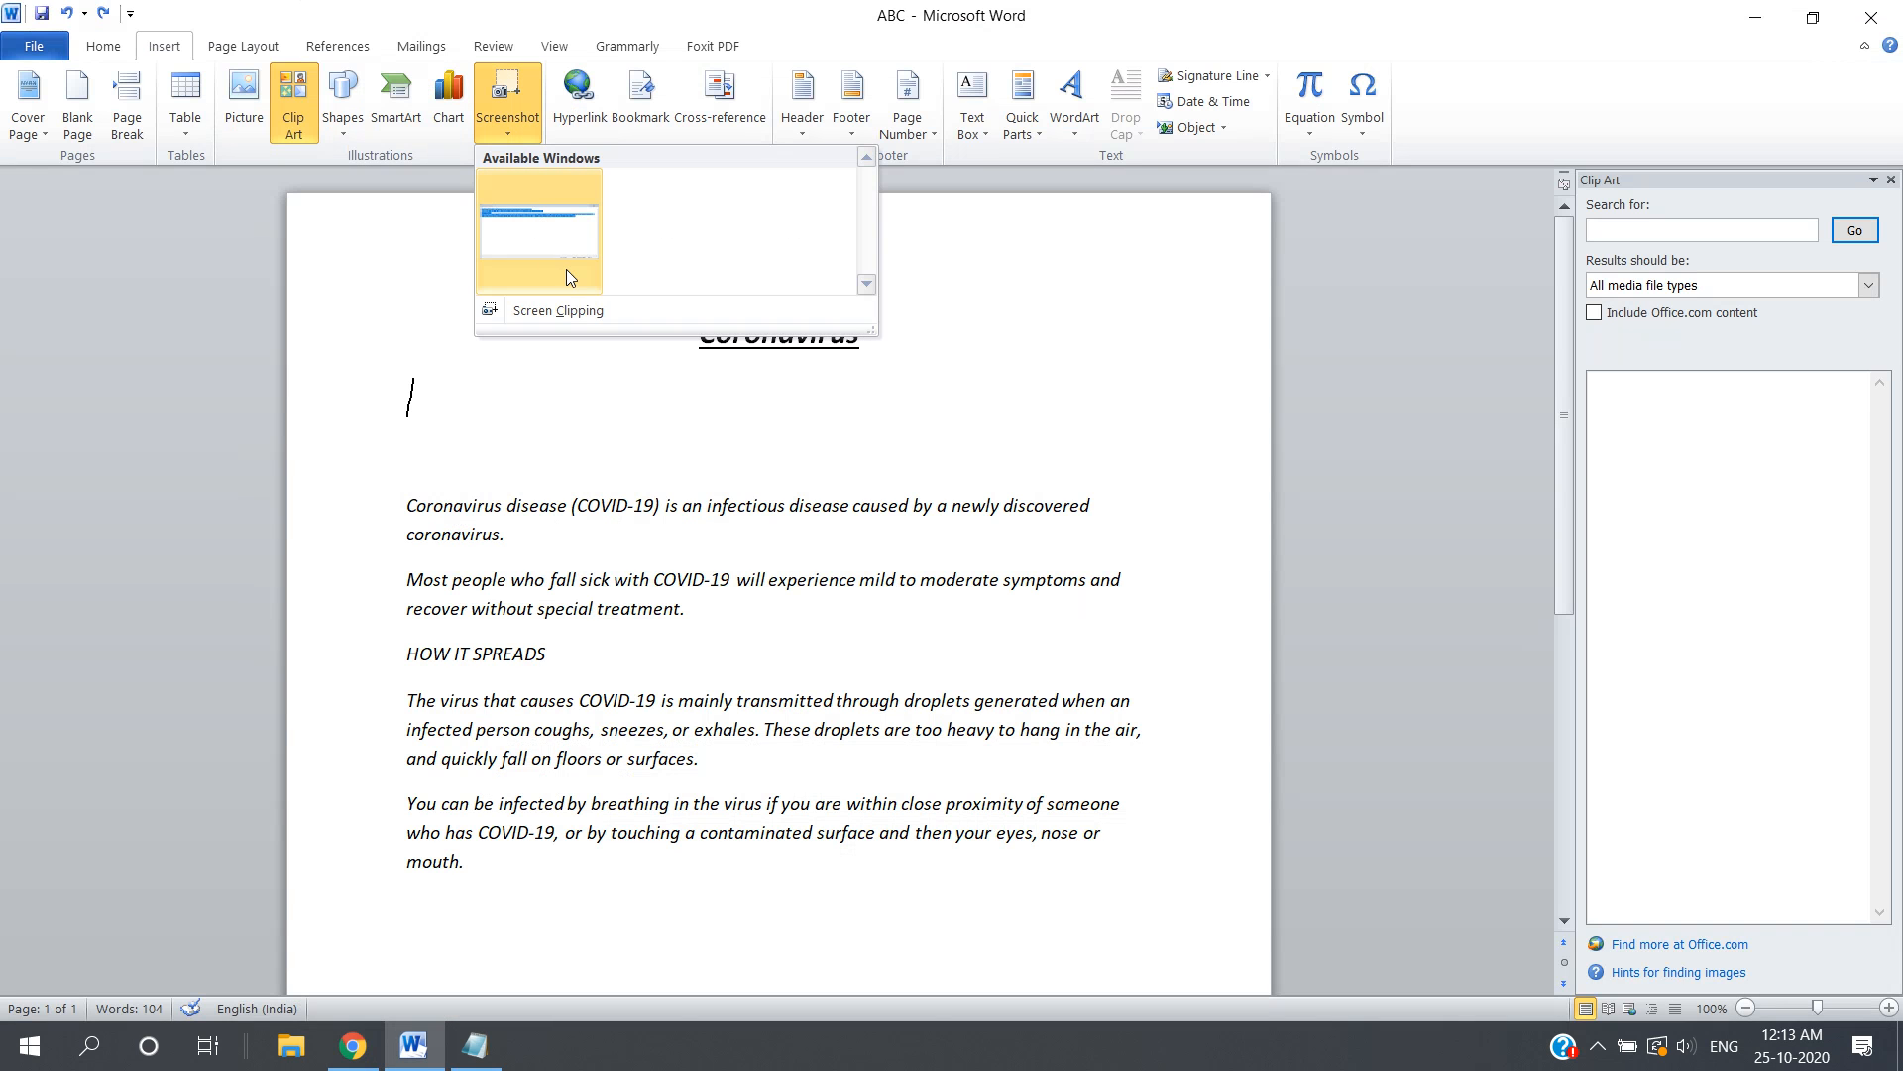
pyautogui.click(579, 310)
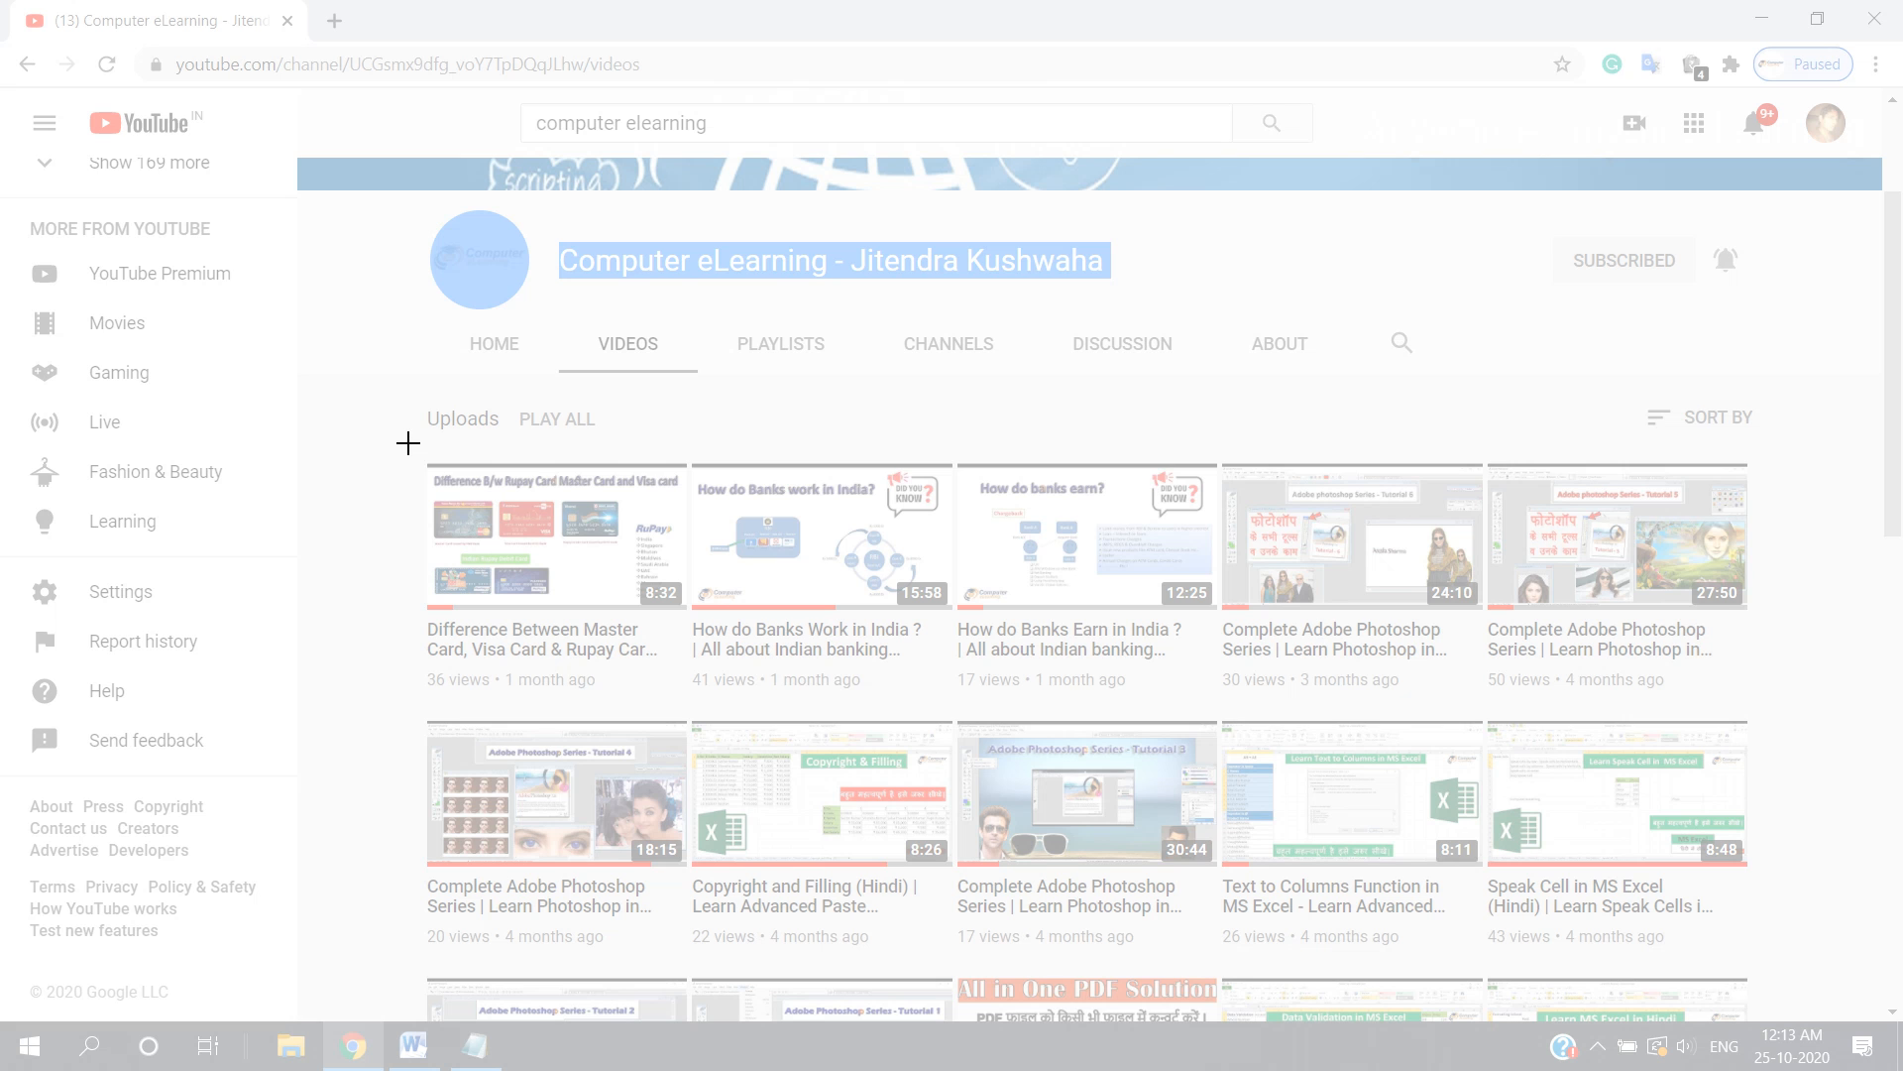
pyautogui.moveTo(407, 447); pyautogui.dragTo(1776, 721)
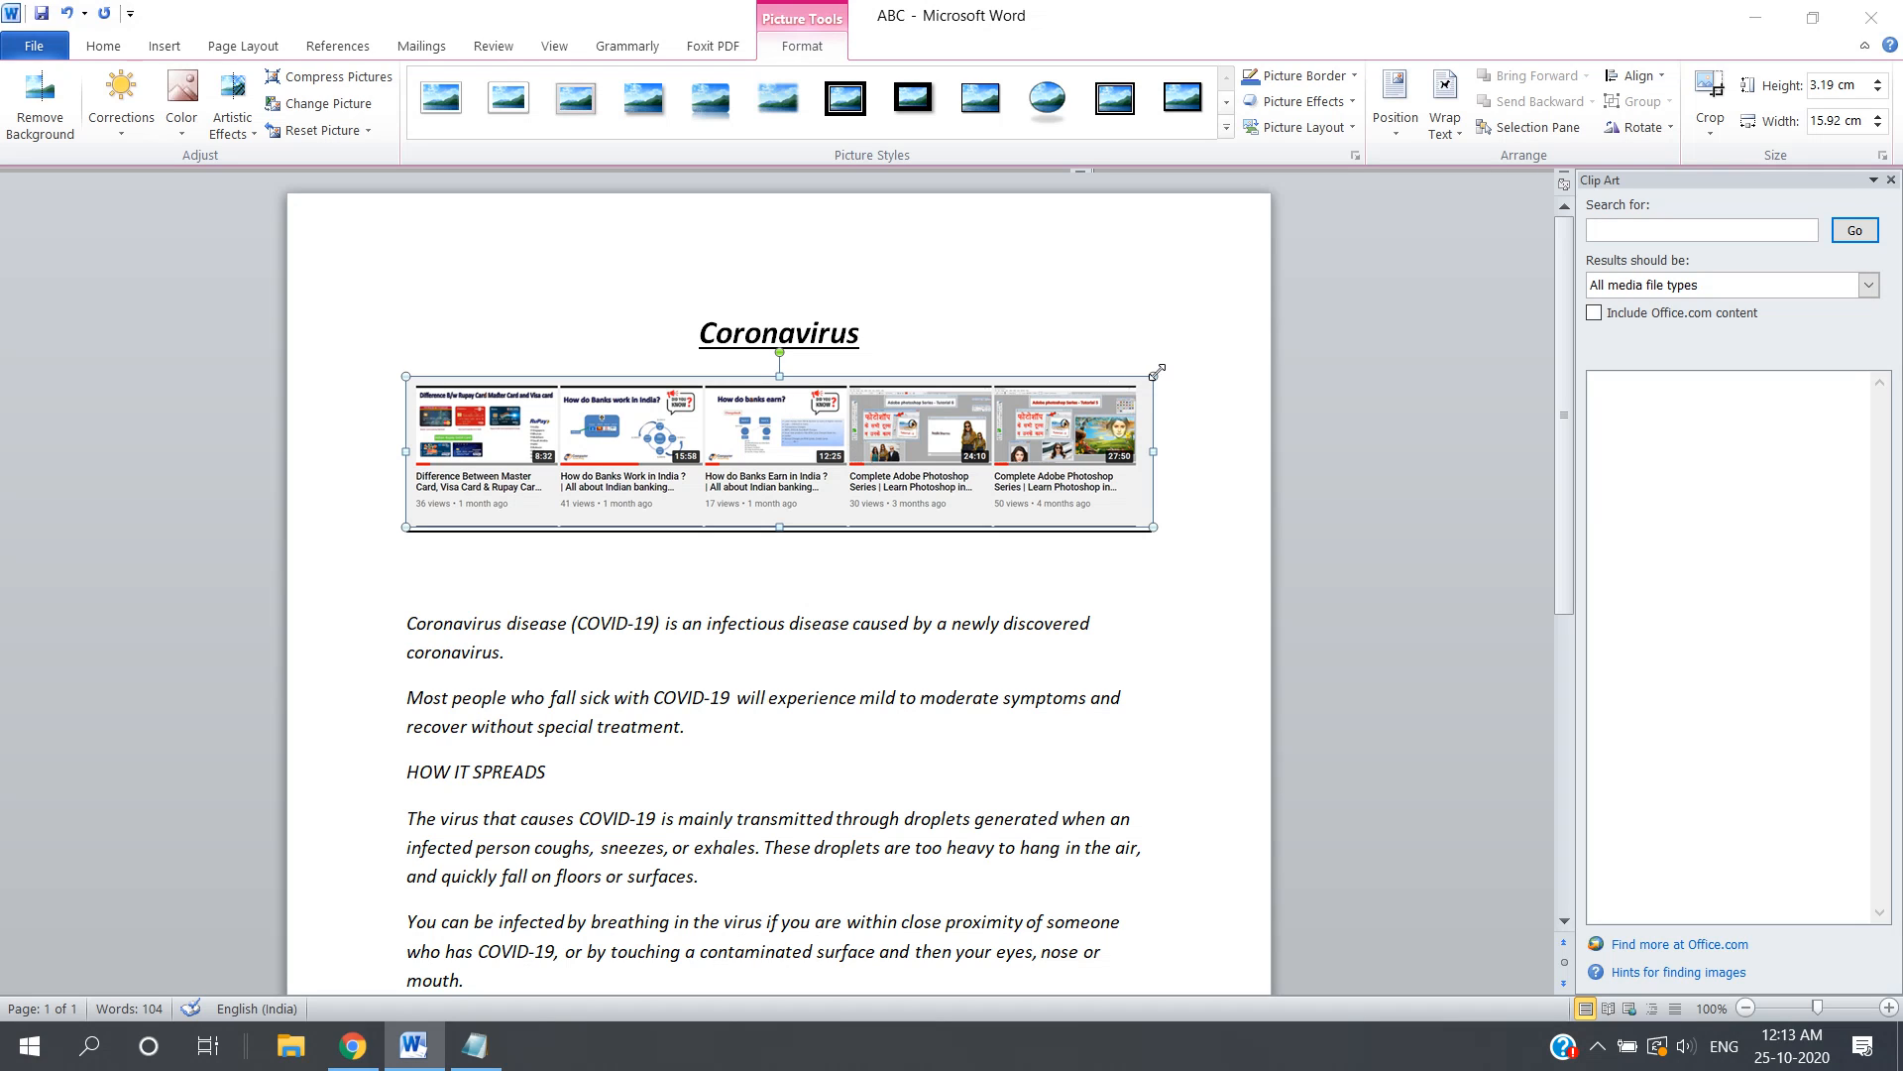
# Shrink the inserted screen clipping from its corner, and undo both the resizing and the clipping's insertion.
pyautogui.click(1155, 366)
pyautogui.click(1011, 406)
pyautogui.moveTo(1153, 375); pyautogui.dragTo(813, 488)
pyautogui.hotkey('ctrl', 'z')
pyautogui.hotkey('ctrl', 'z')
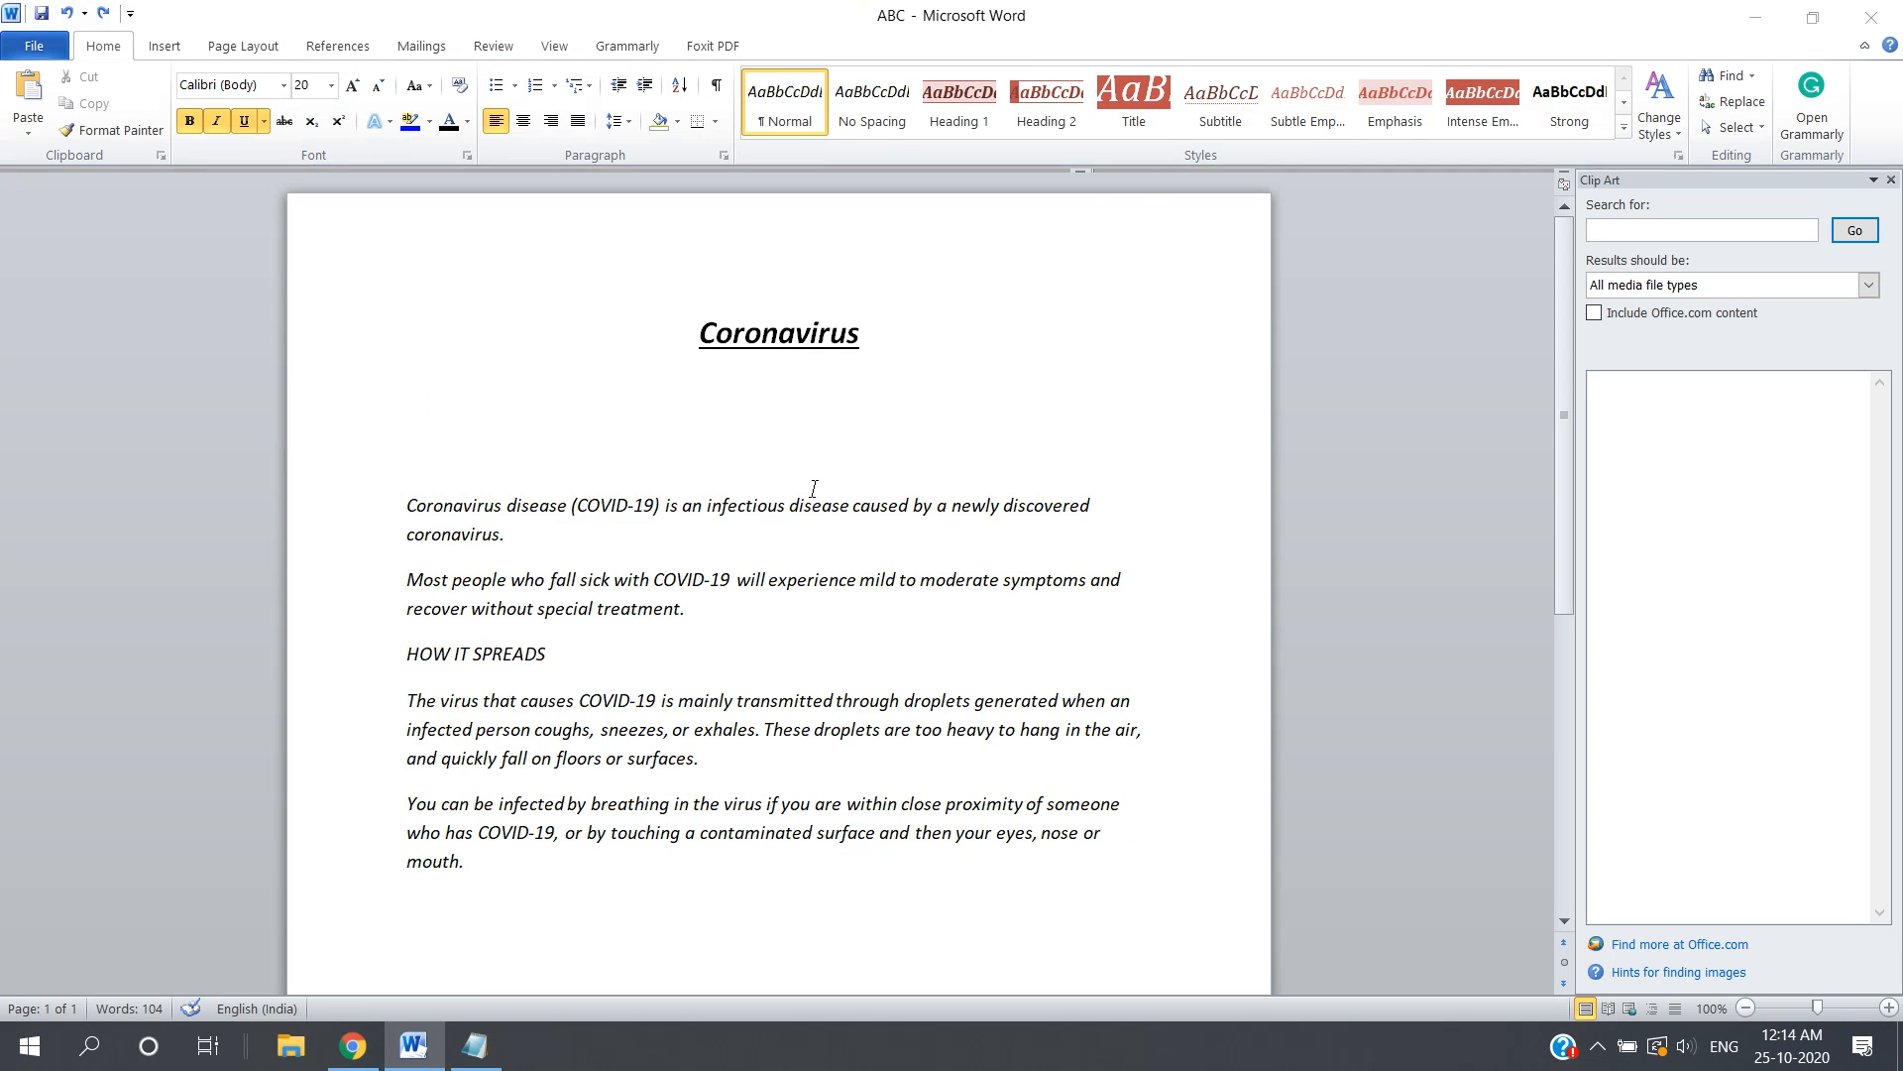
# Insert a header in the built-in Blank style with the text "Computer eLearing".
pyautogui.click(165, 45)
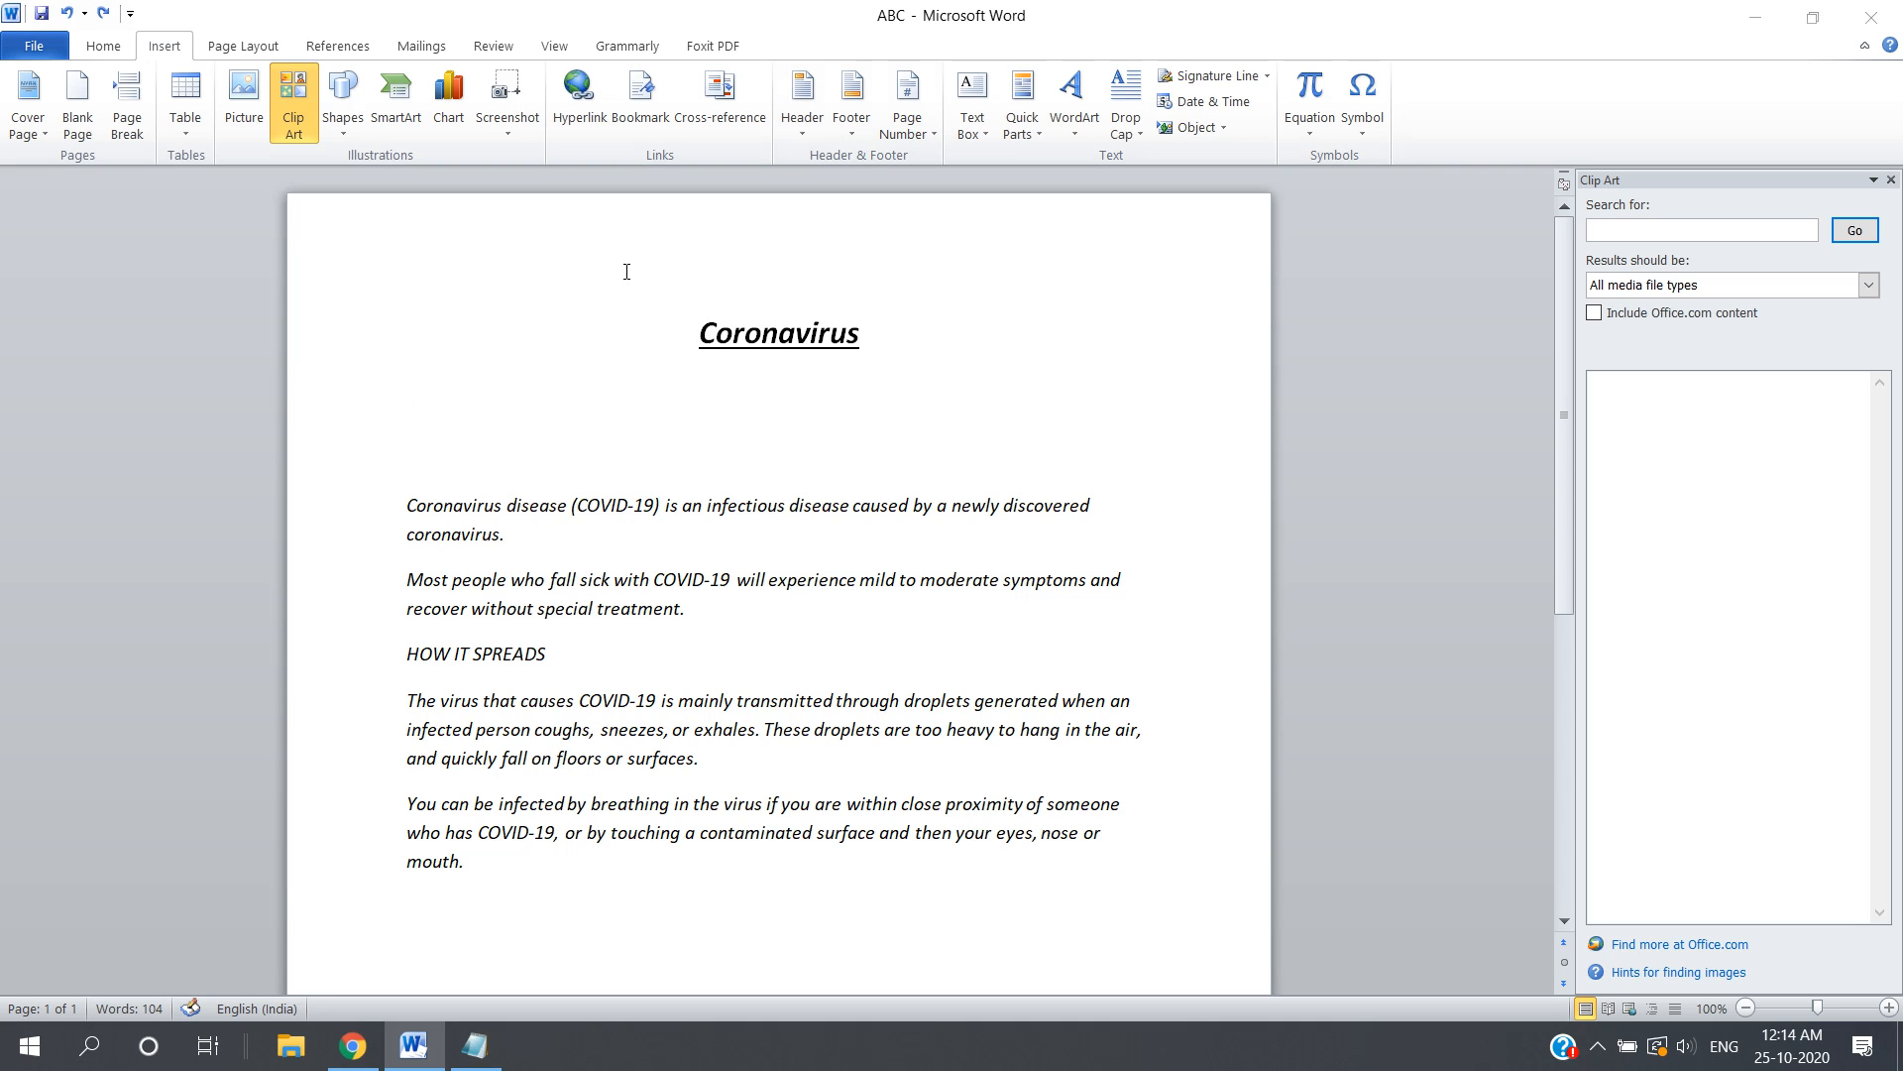
pyautogui.click(801, 109)
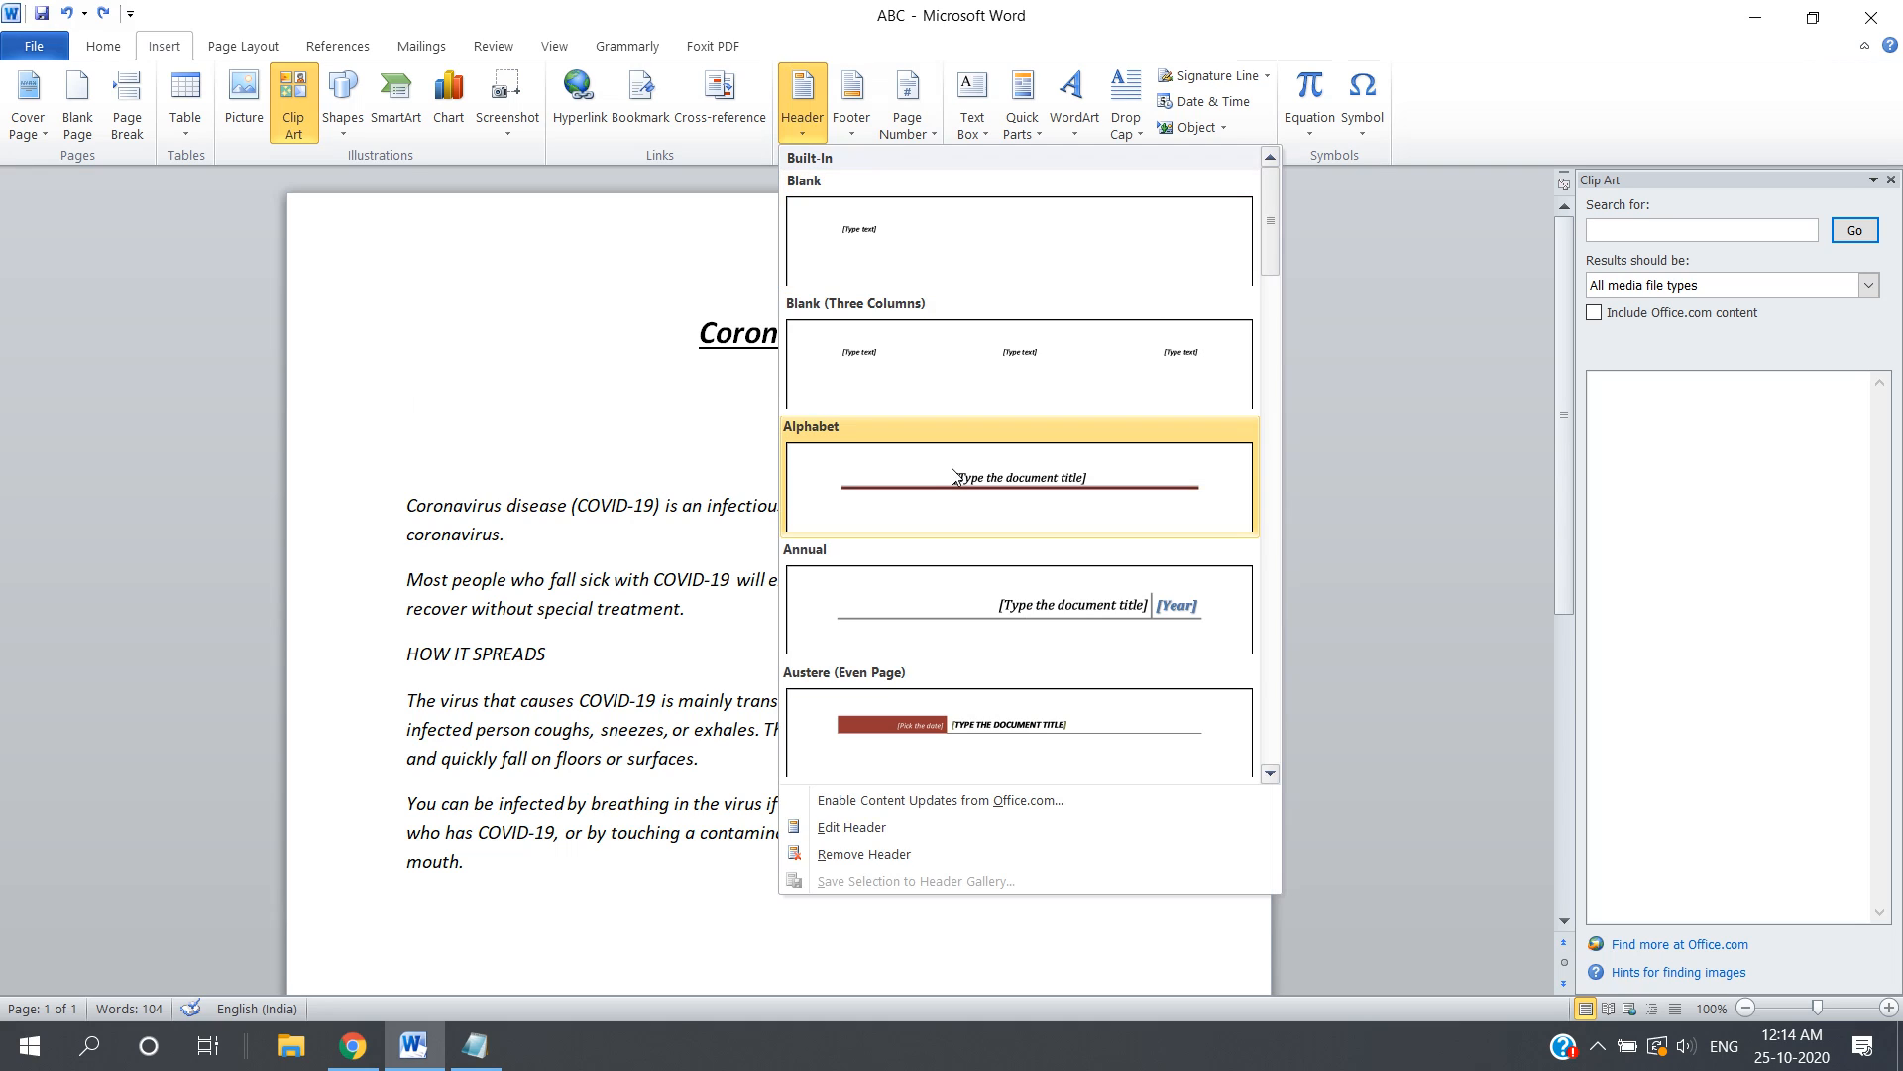
pyautogui.click(894, 230)
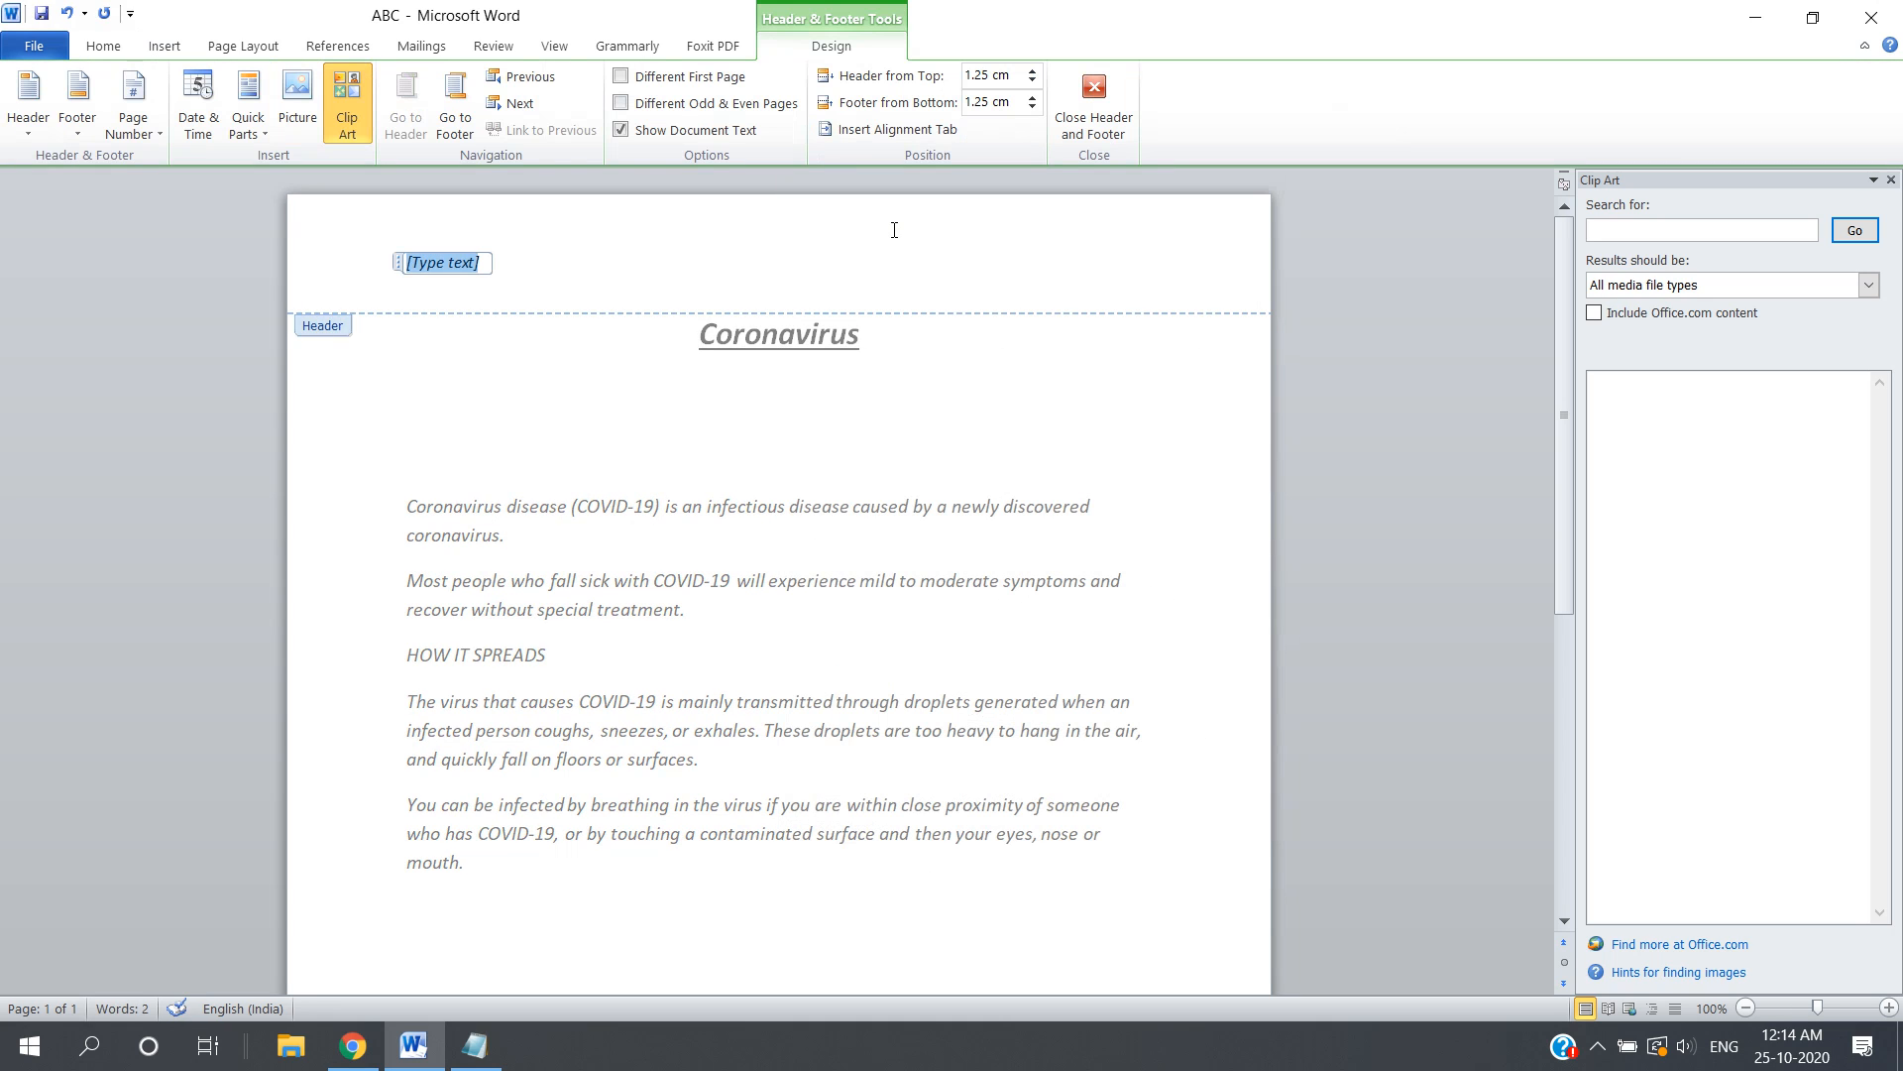
pyautogui.write('Com')
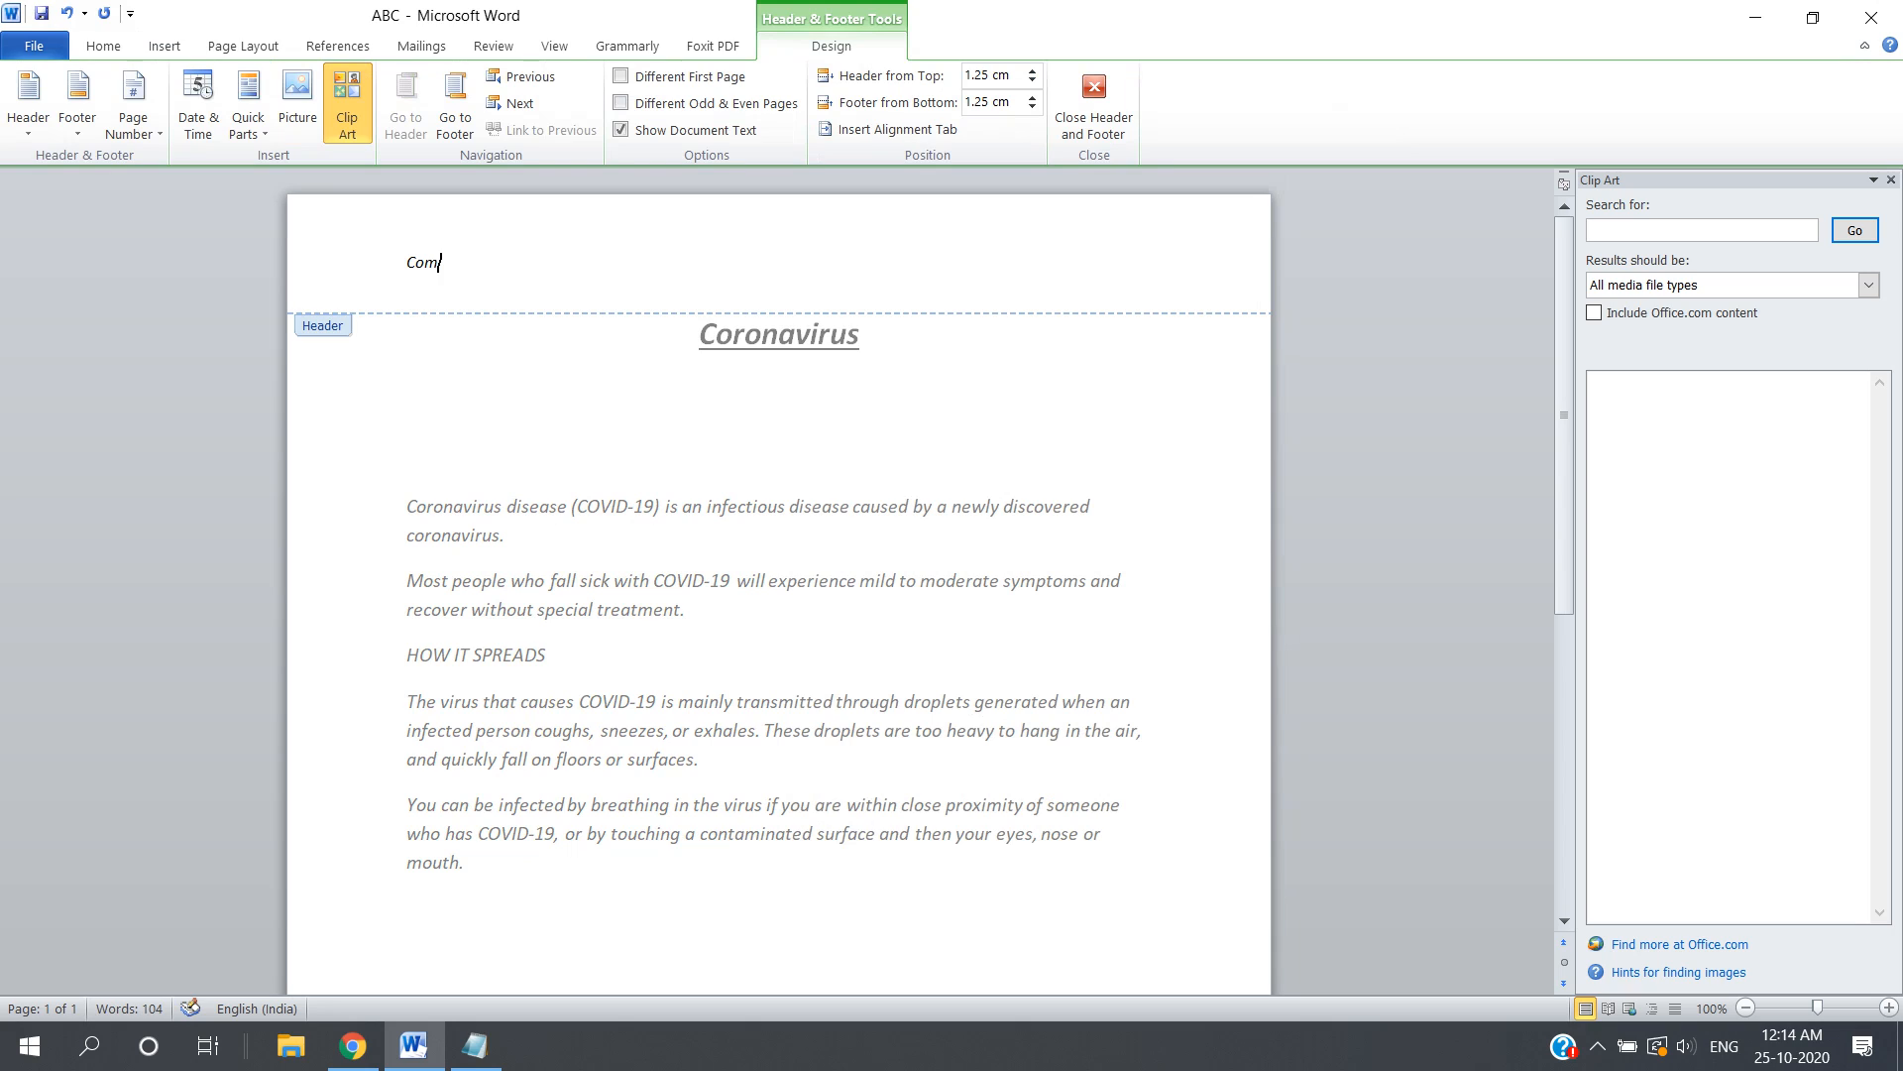
pyautogui.write('puter eLearing')
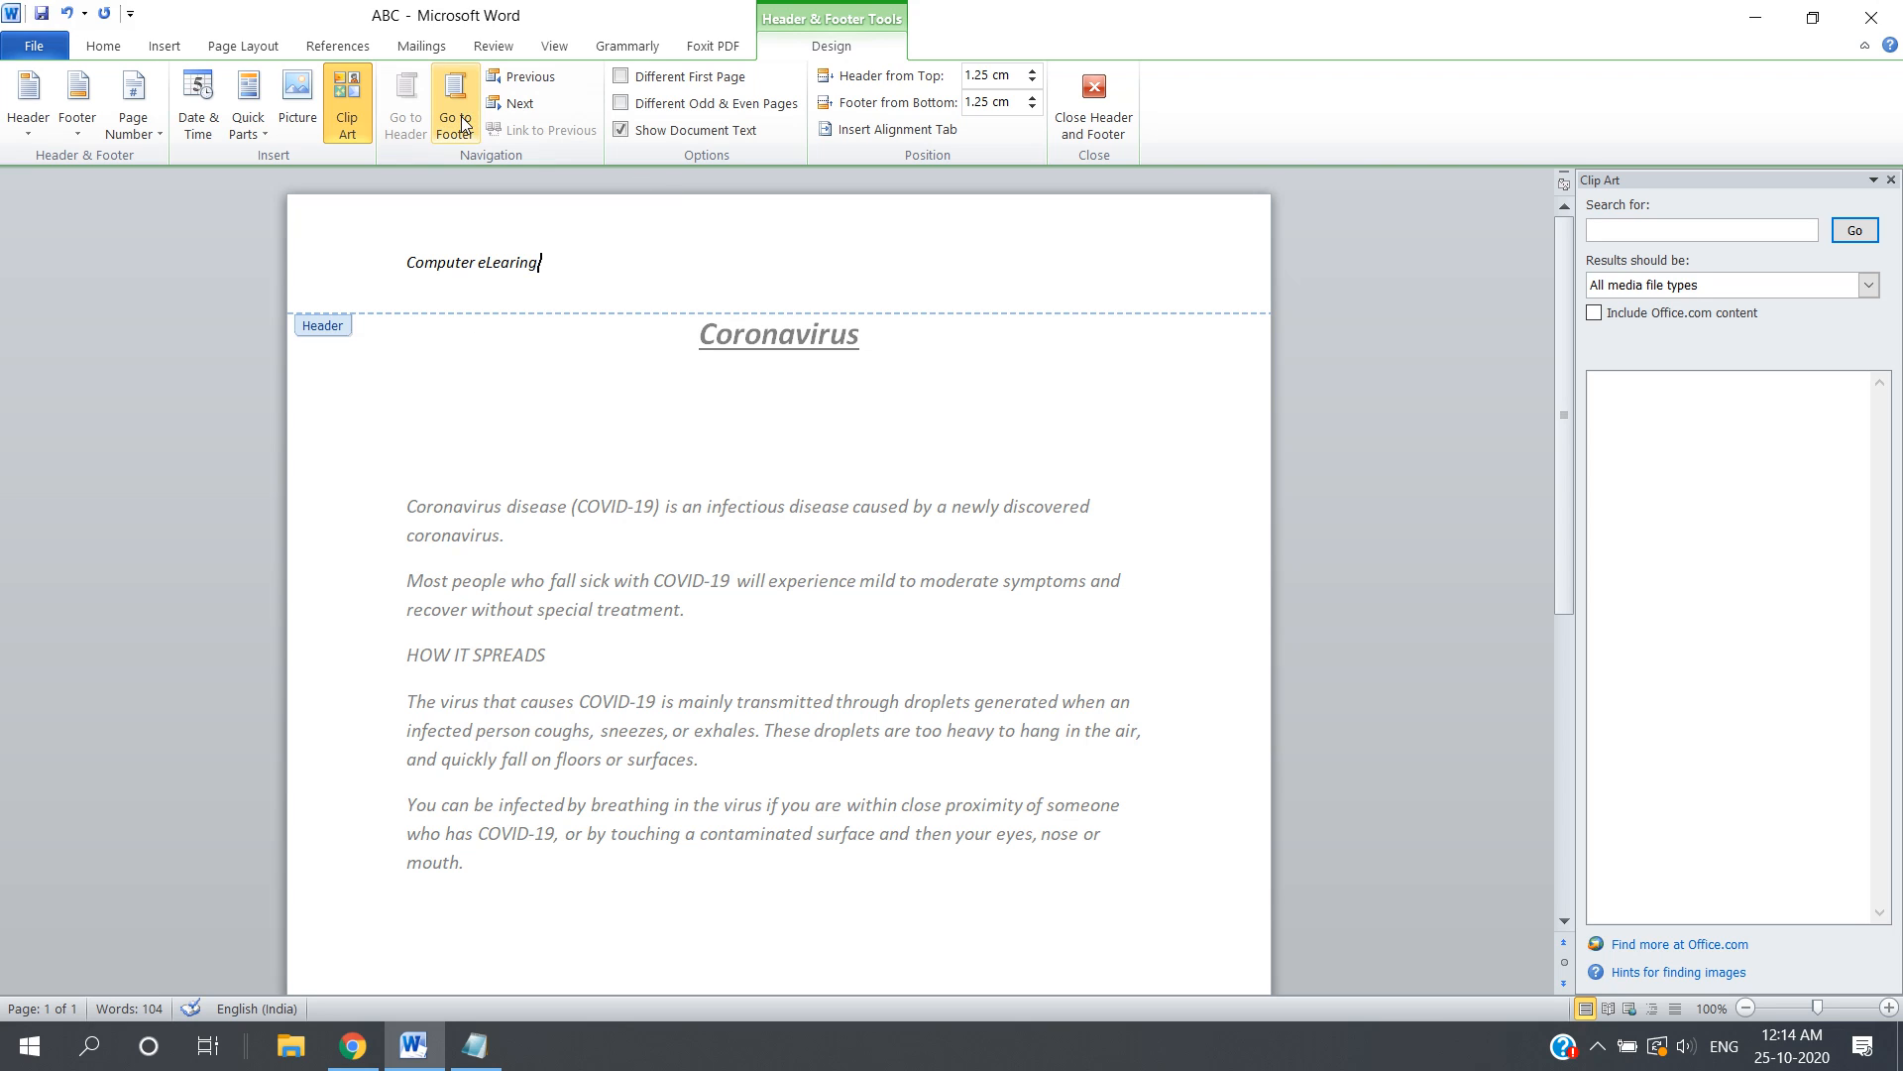
# Insert a footer in the built-in Blank style with the text "Page No 1", and return to the document body.
pyautogui.click(151, 46)
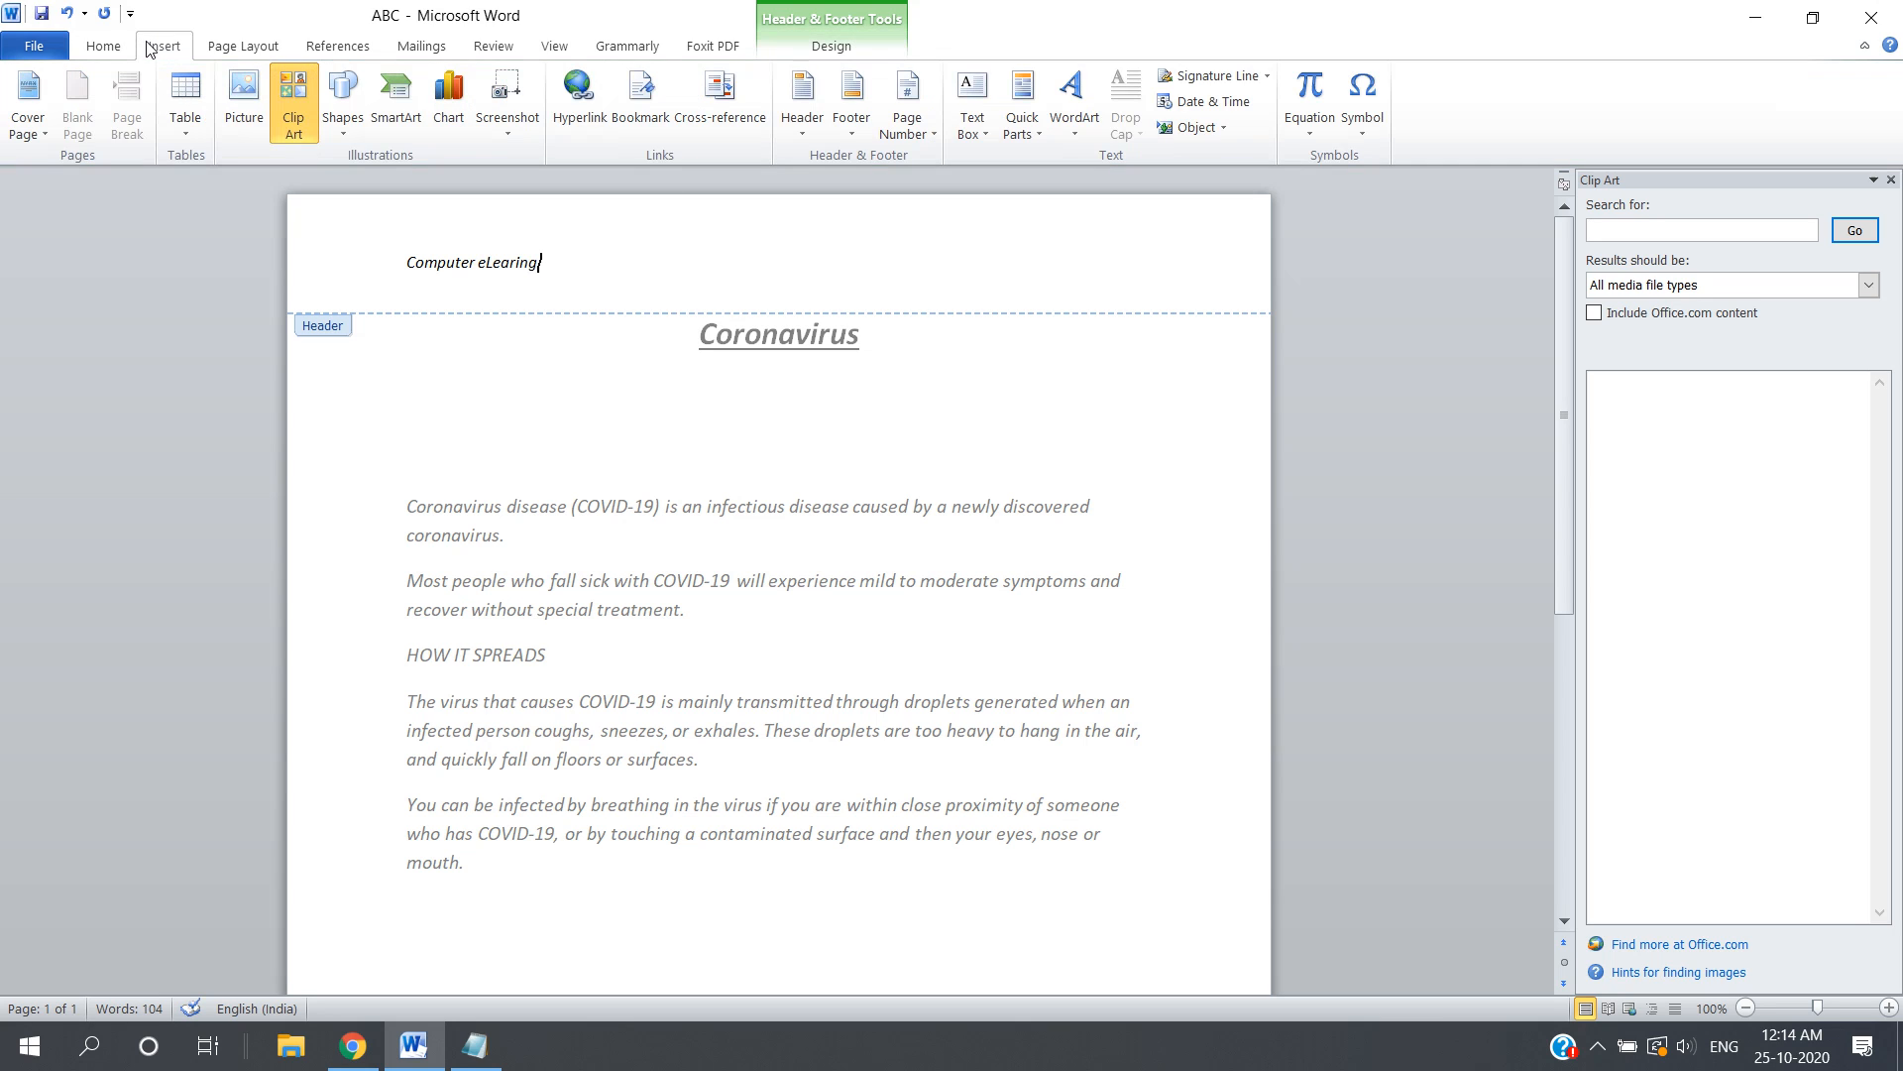
pyautogui.click(849, 117)
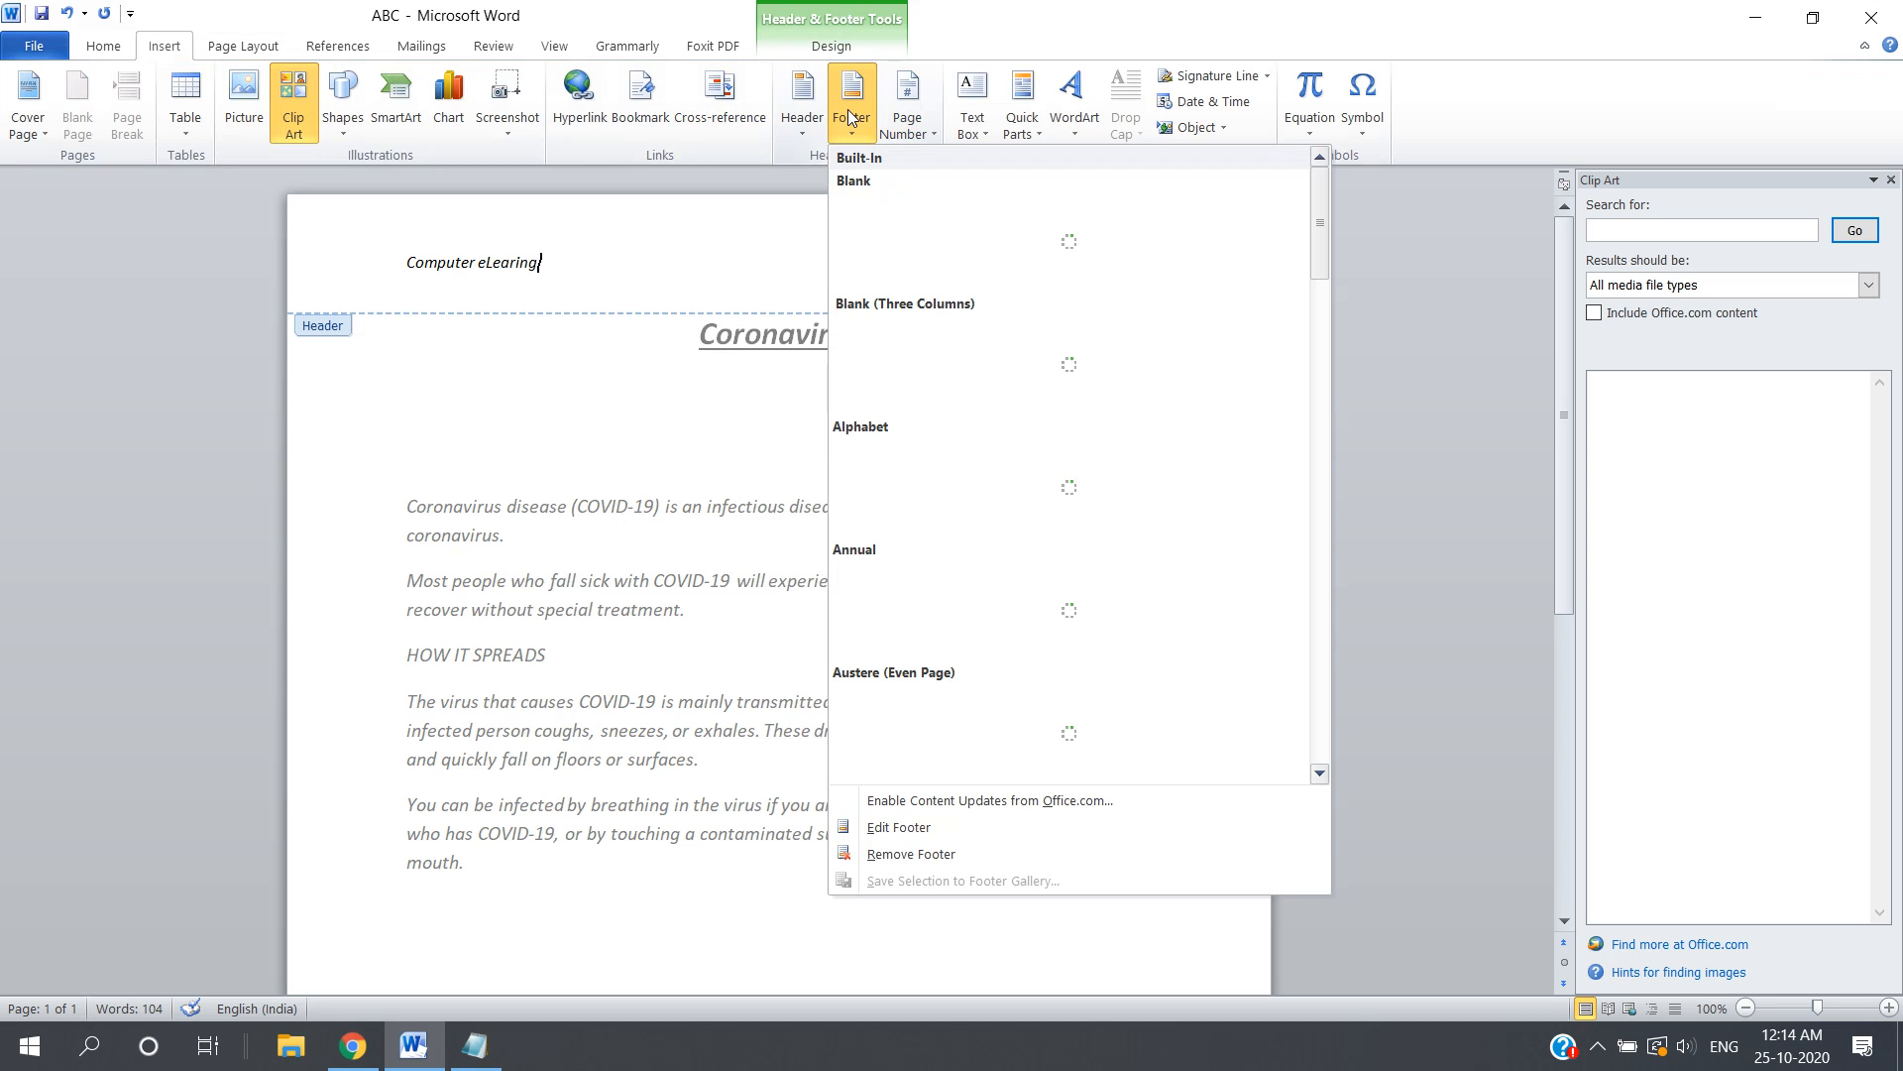
pyautogui.click(964, 234)
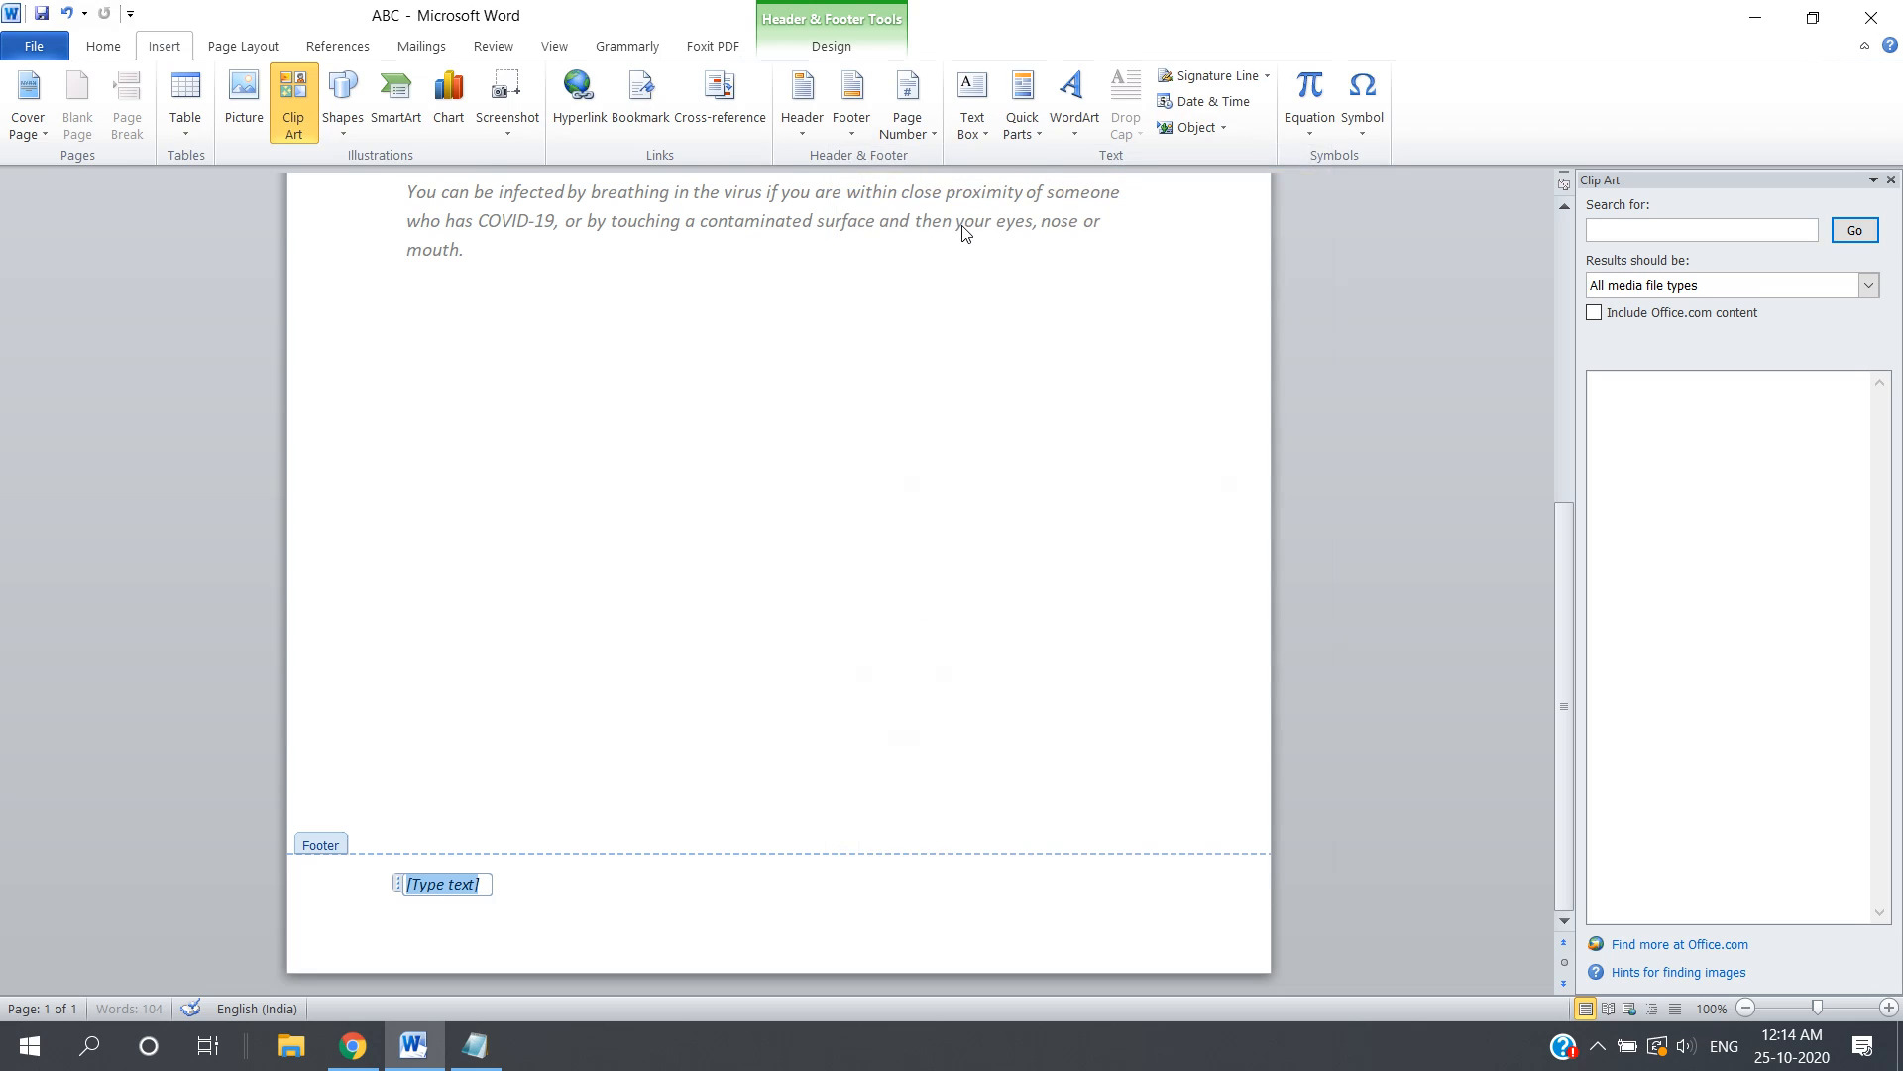
pyautogui.write('Pa')
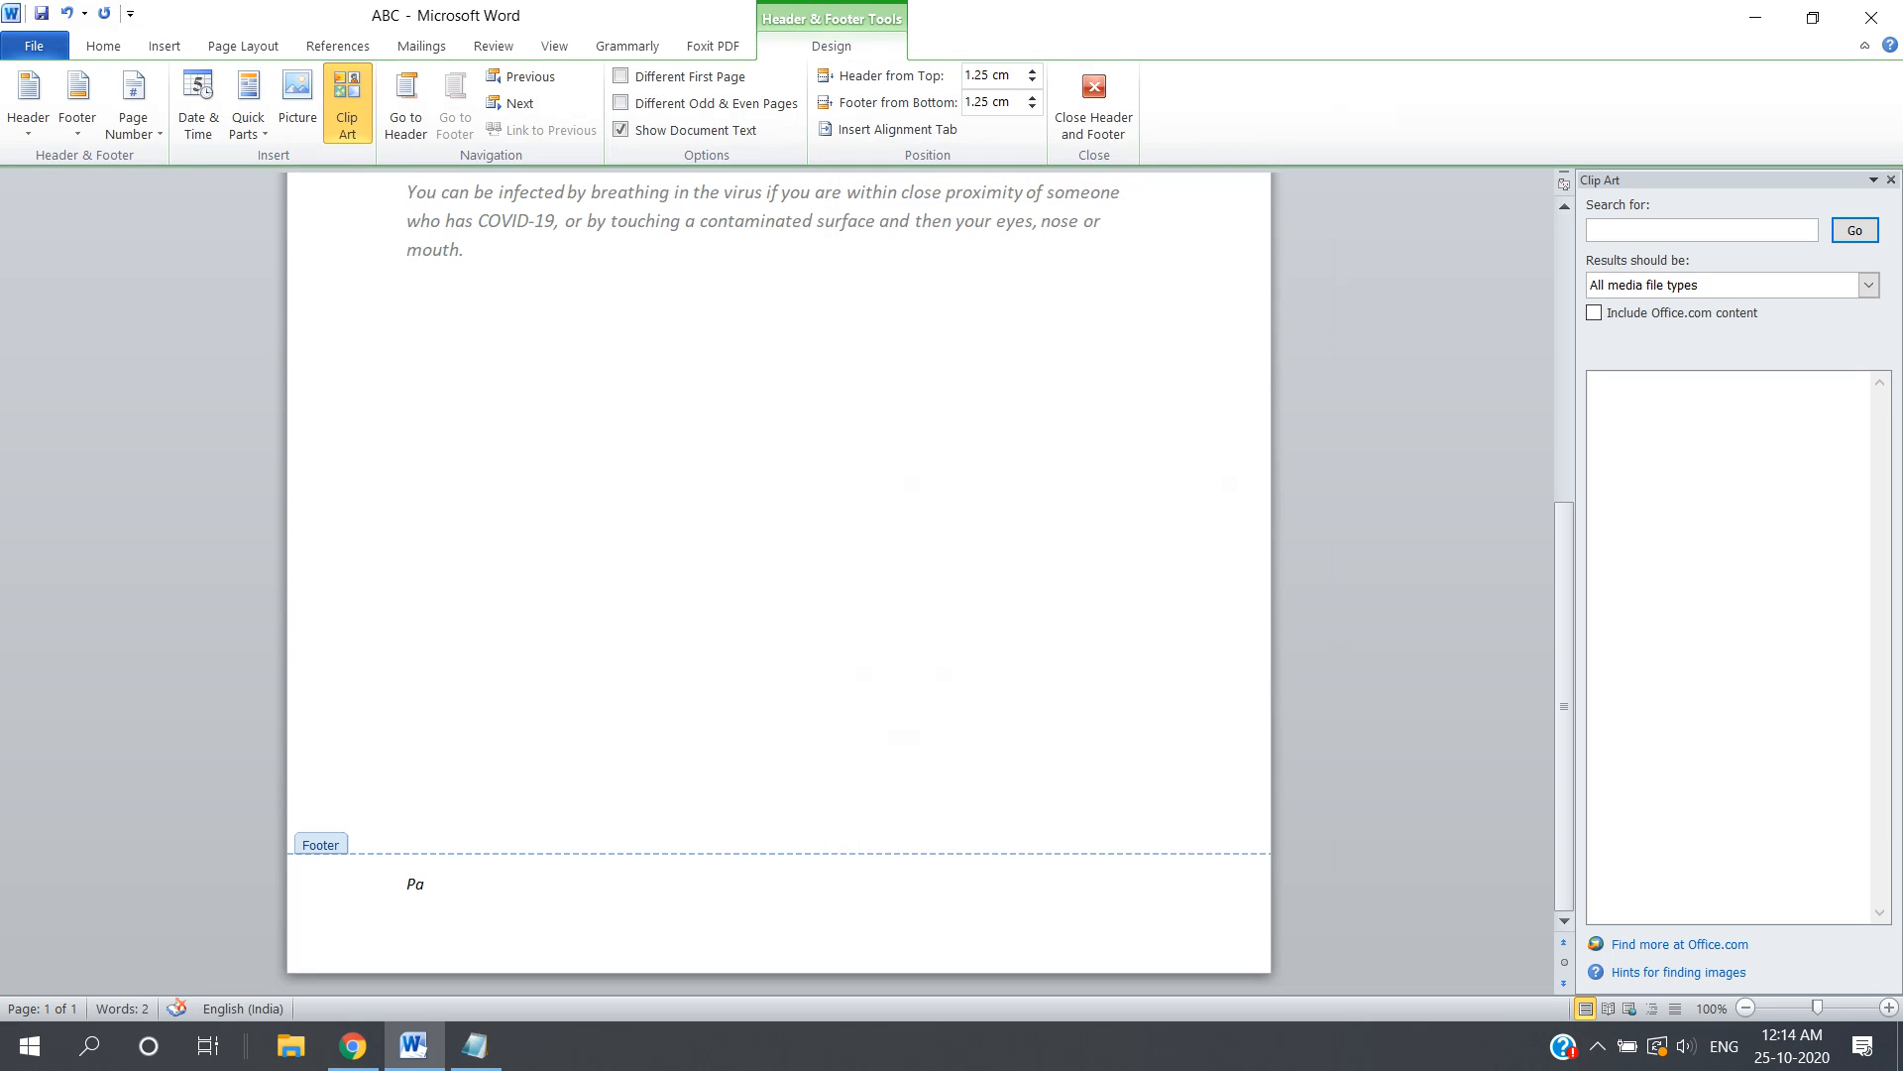
pyautogui.write('ge No 1')
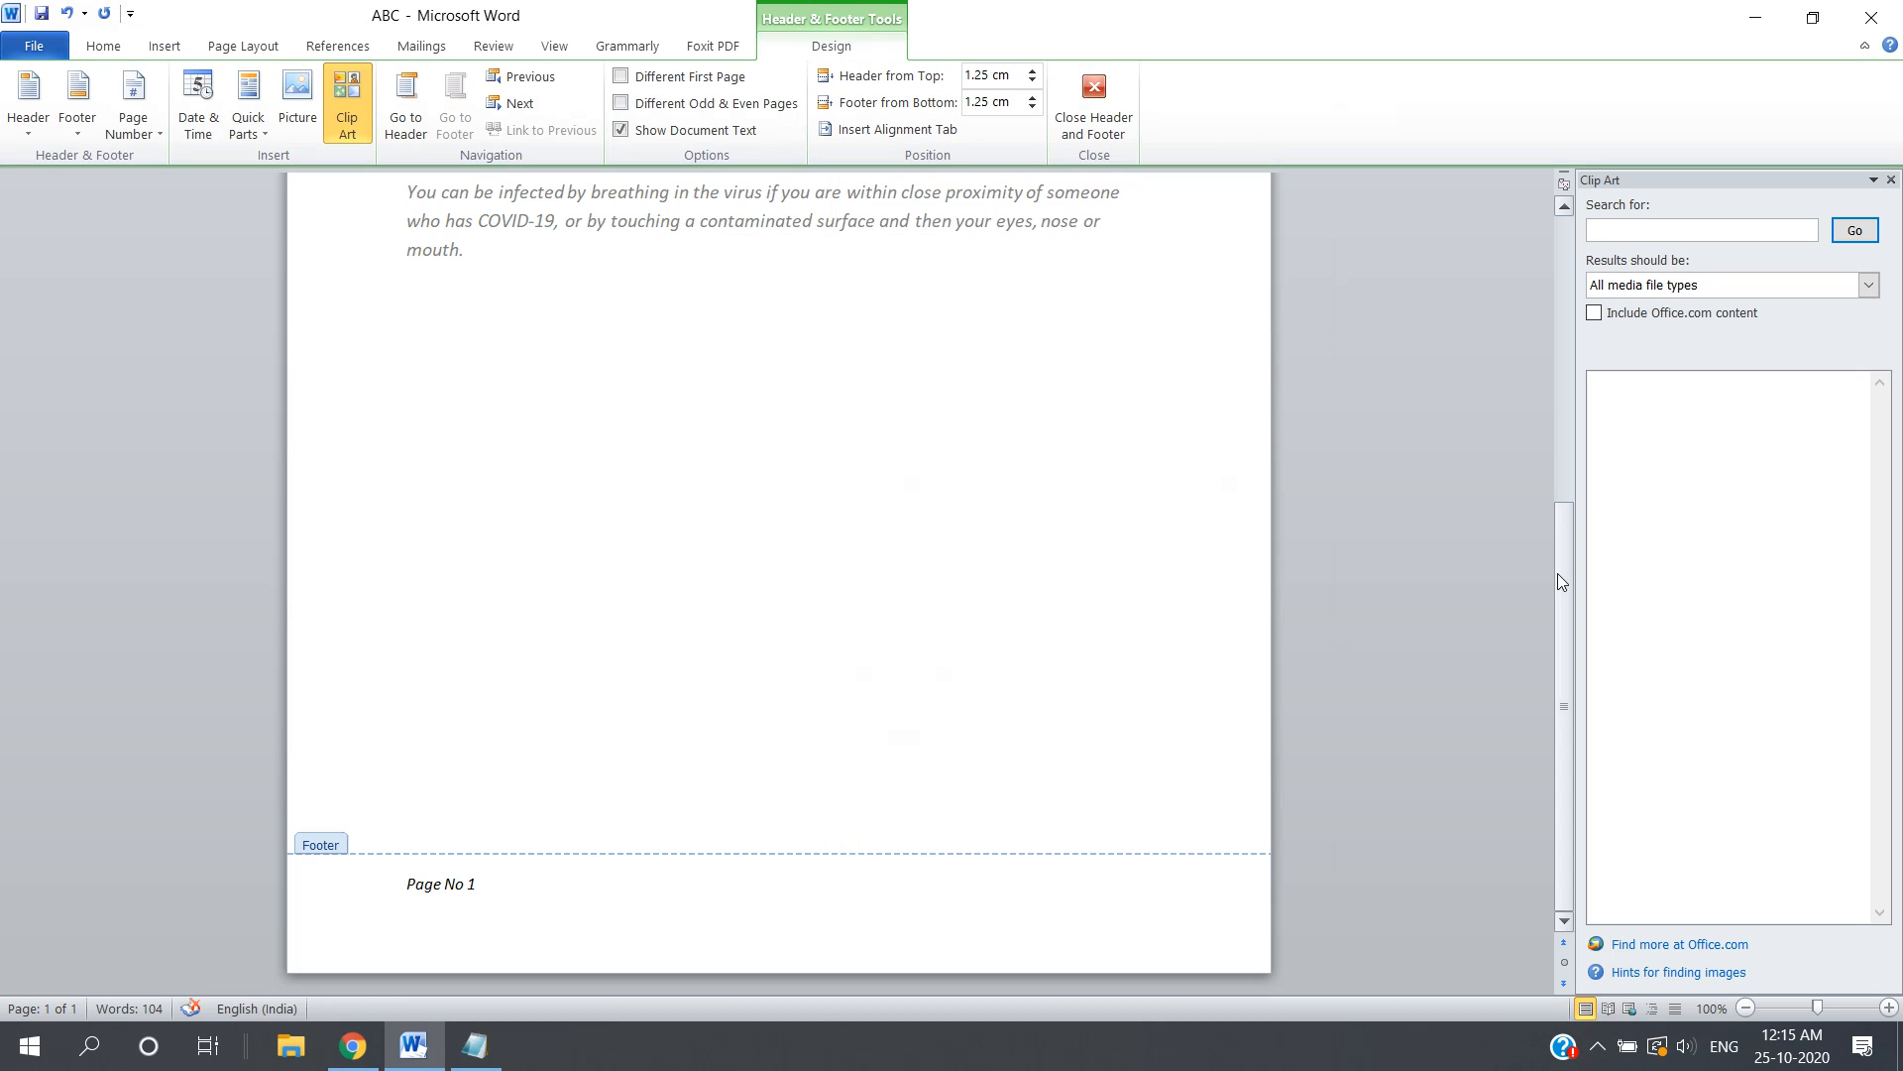
pyautogui.moveTo(1557, 573); pyautogui.dragTo(1530, 253)
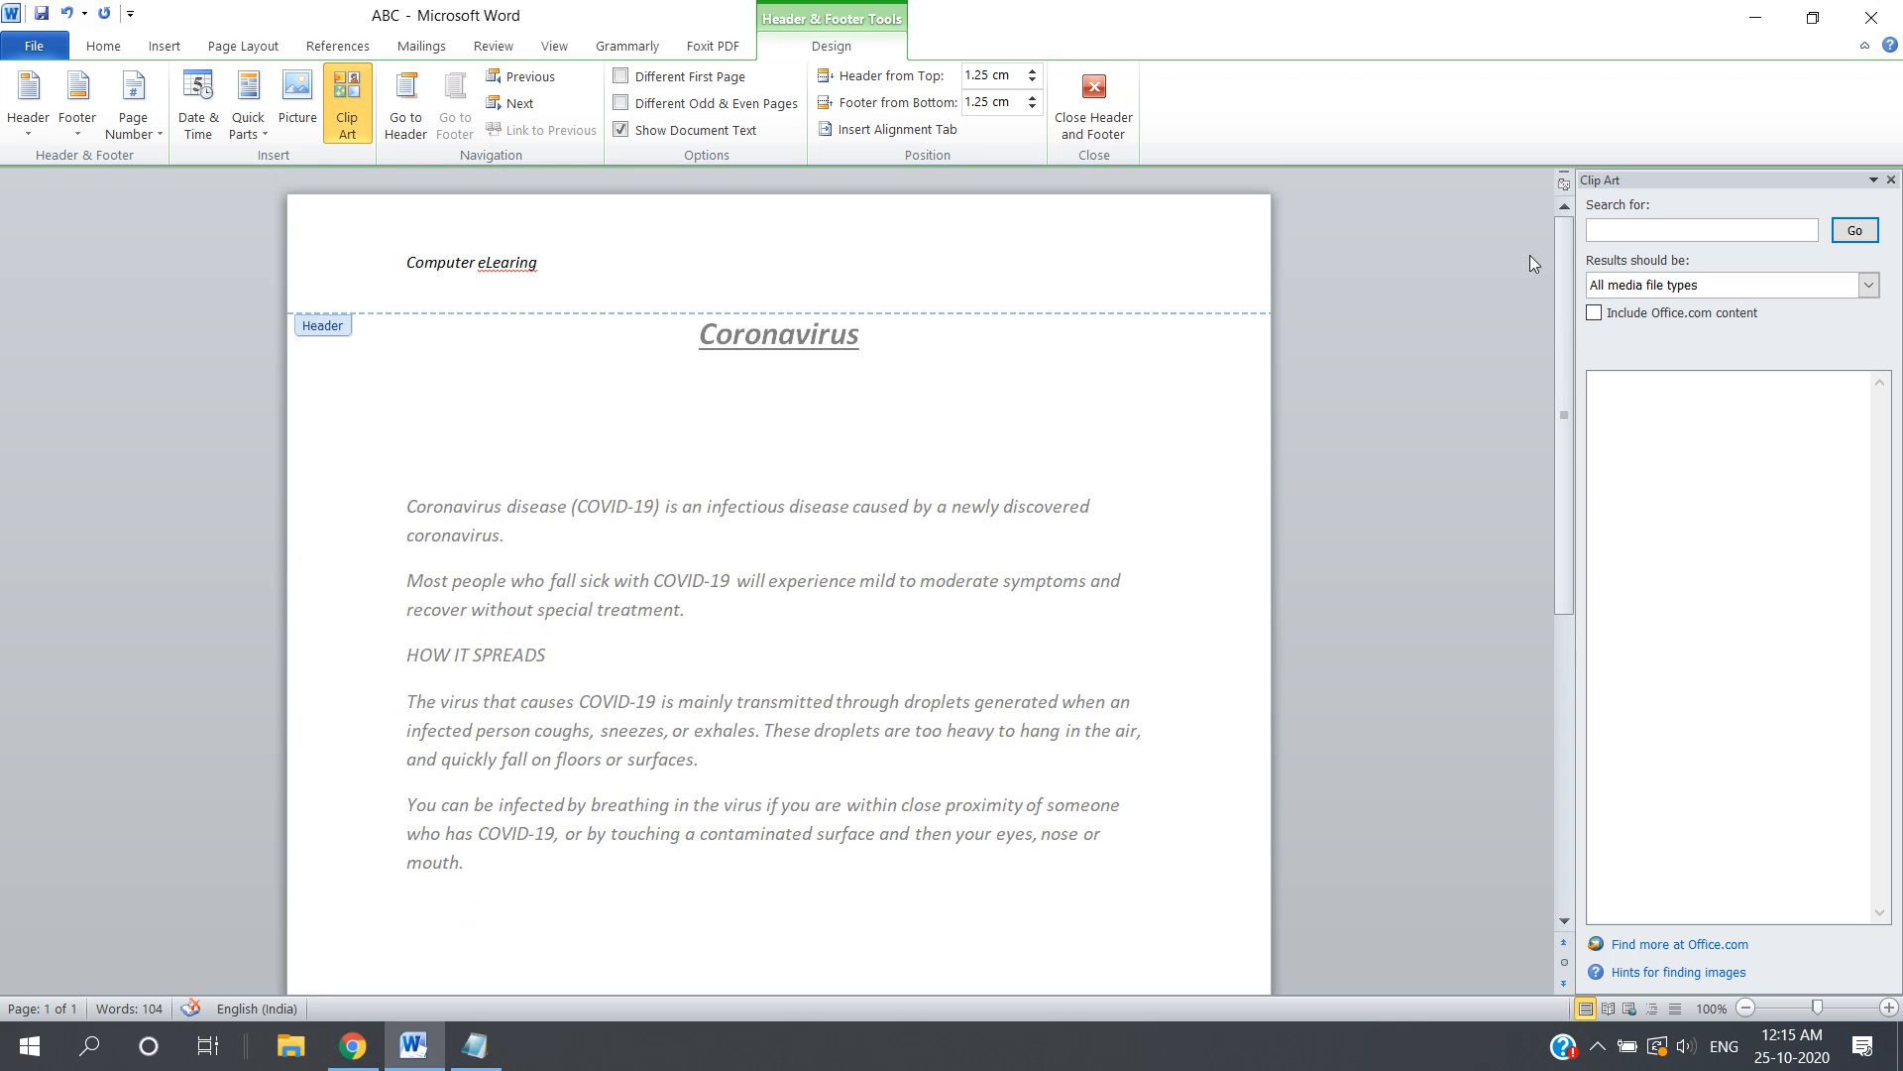
pyautogui.click(1103, 99)
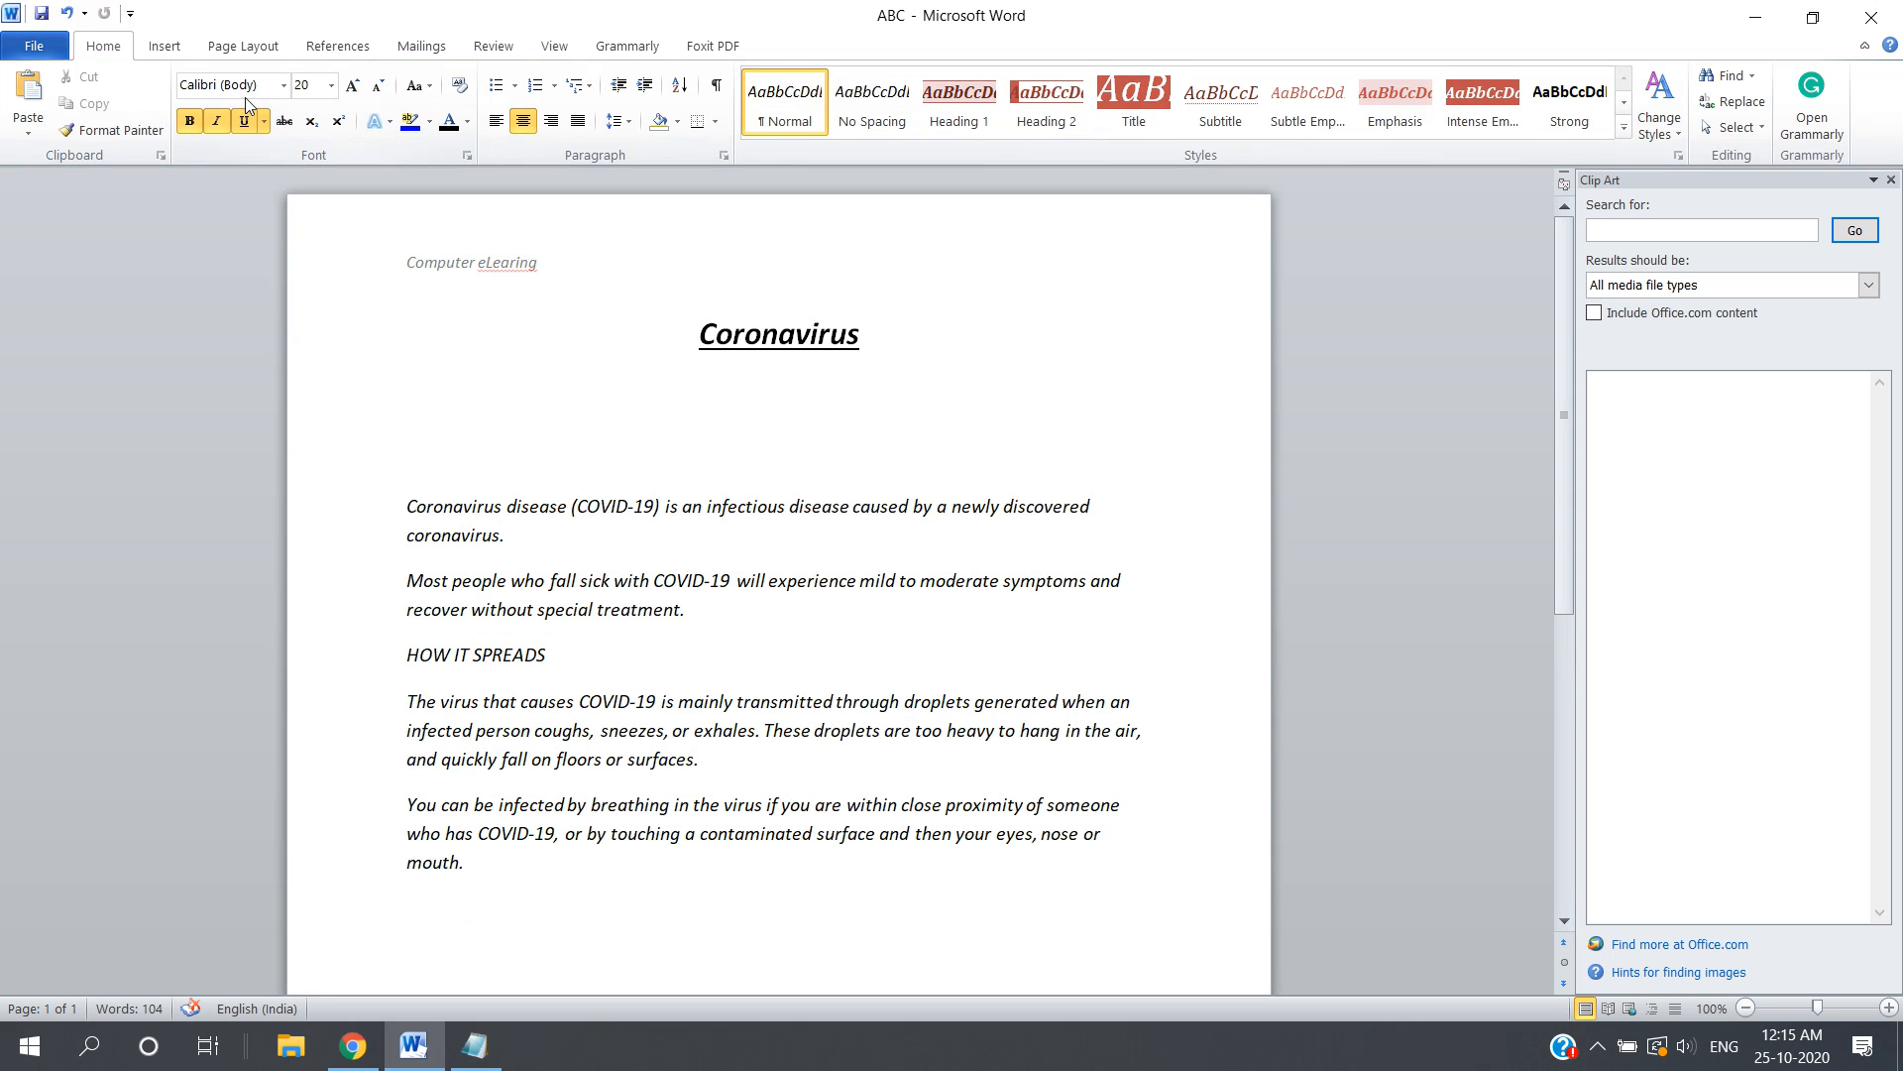
# Insert an Accent Bar 1 page number at the bottom of the page, and undo it.
pyautogui.click(164, 45)
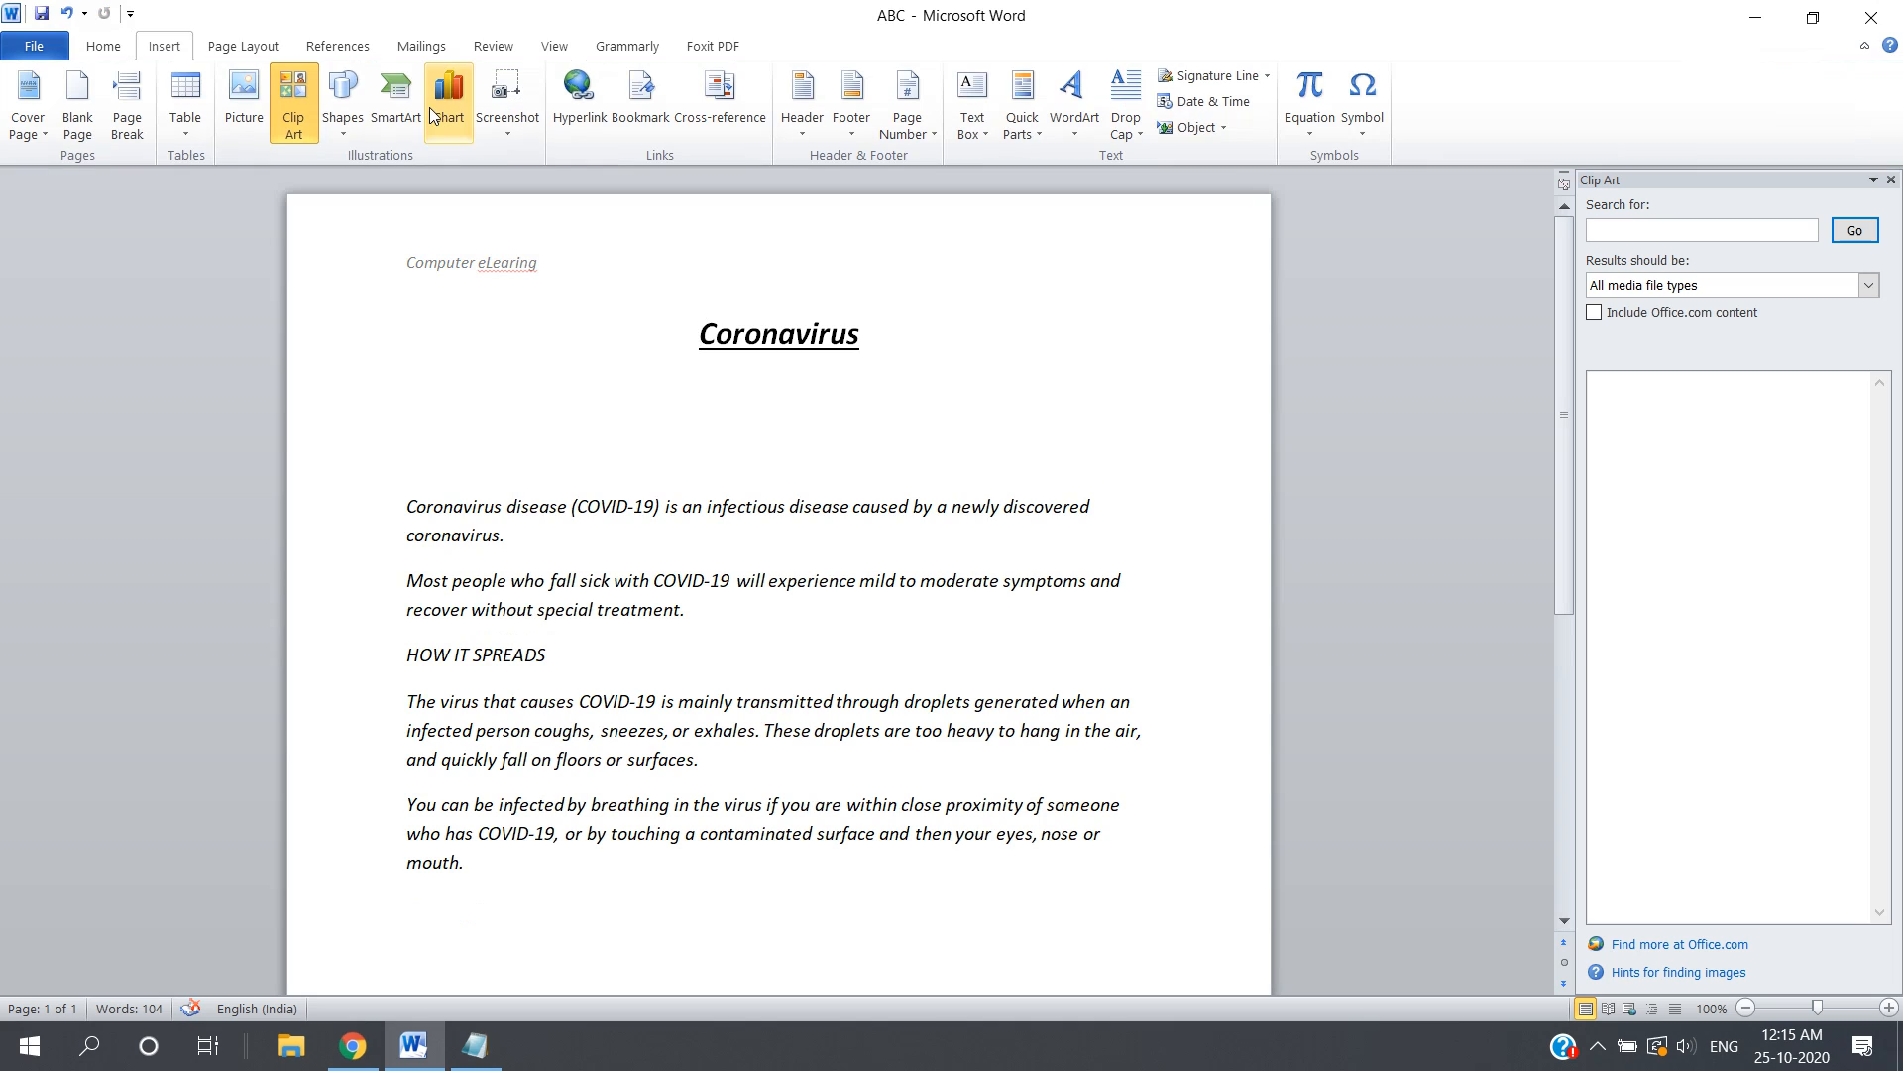
pyautogui.click(931, 136)
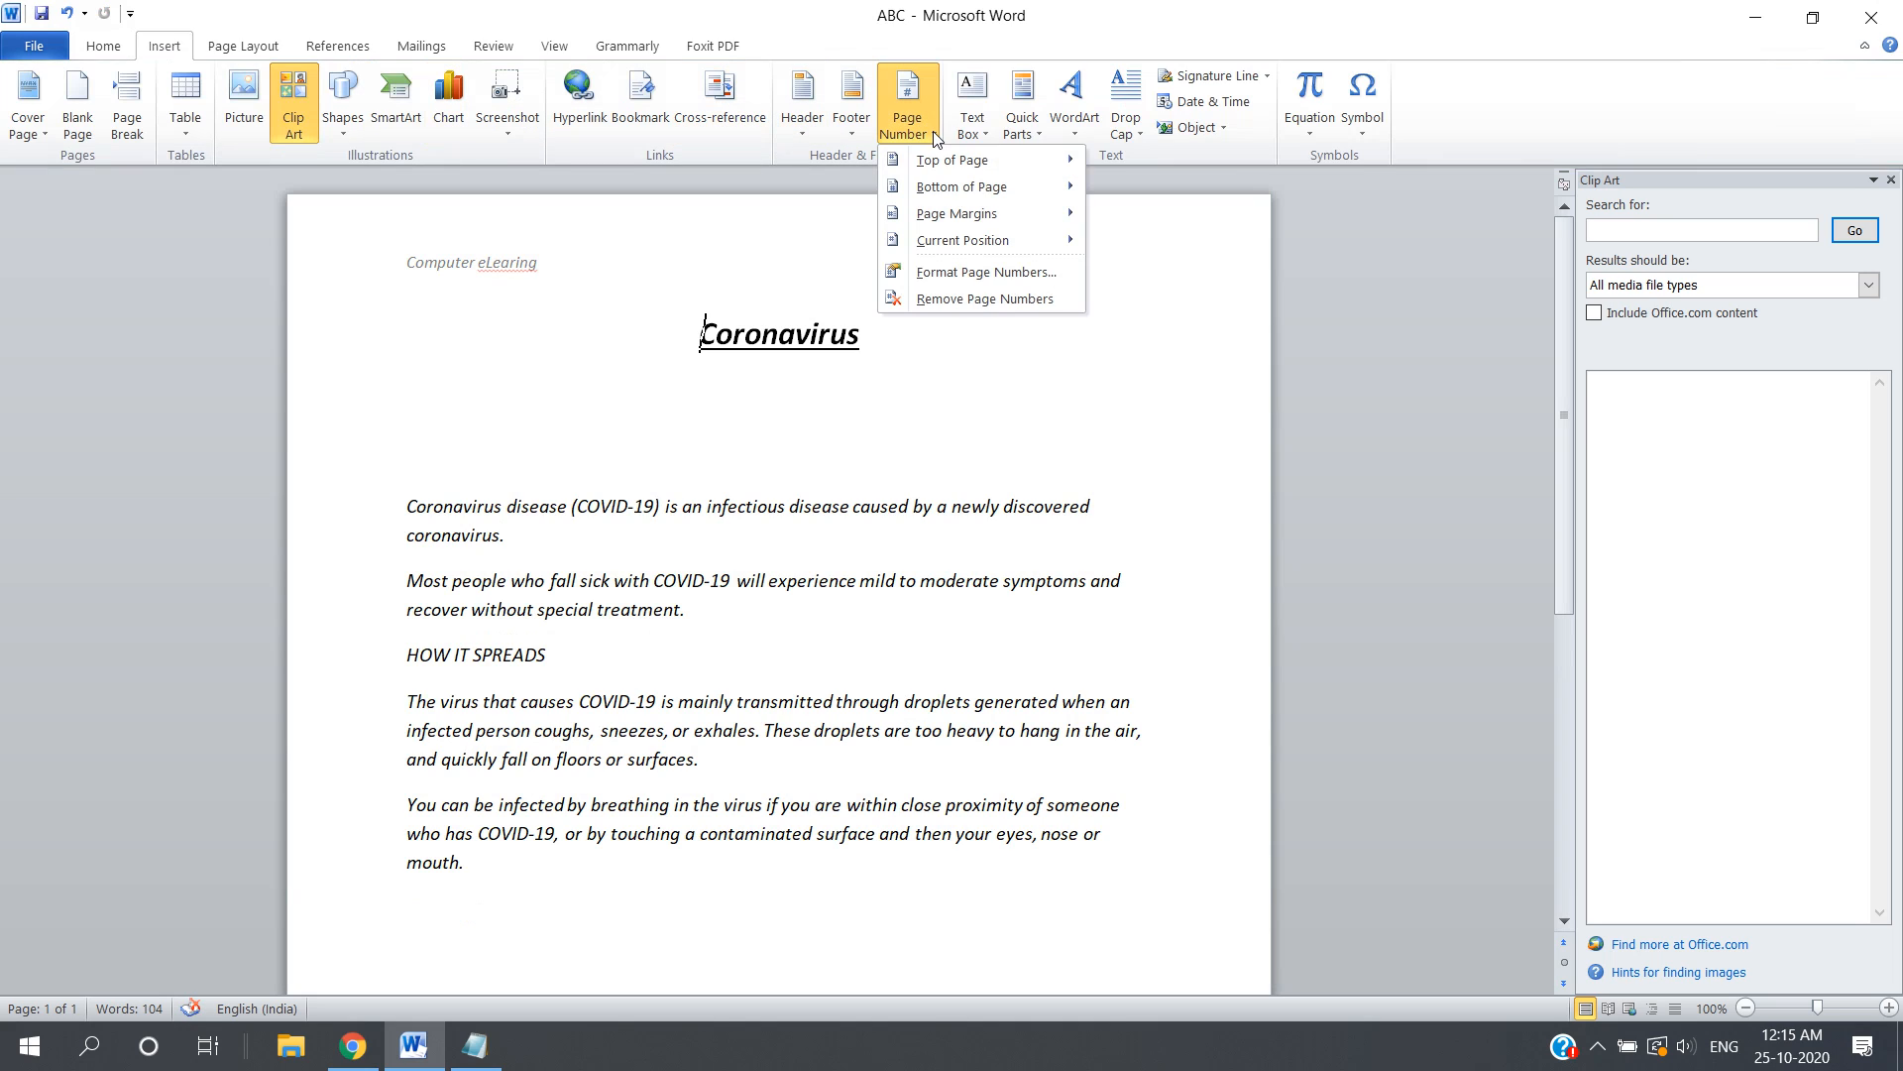
pyautogui.moveTo(981, 188)
pyautogui.moveTo(959, 220)
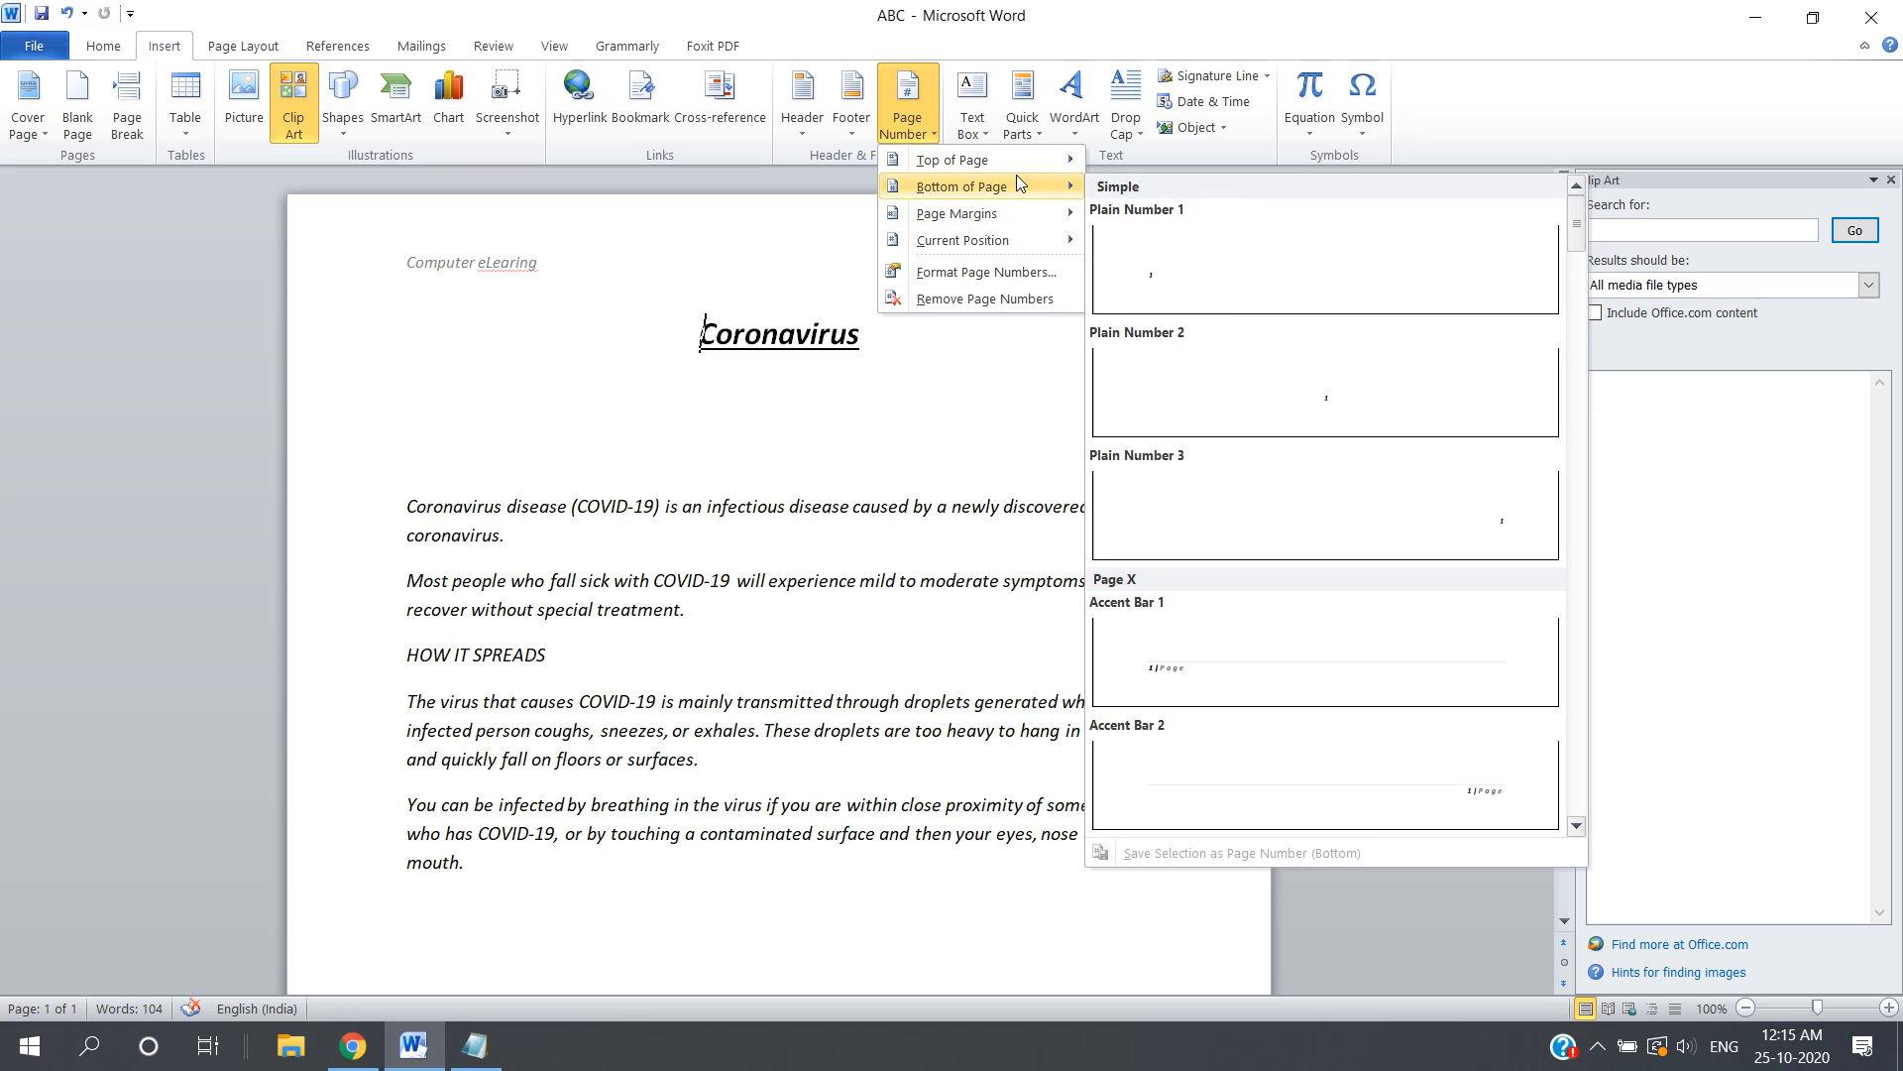
pyautogui.click(1265, 657)
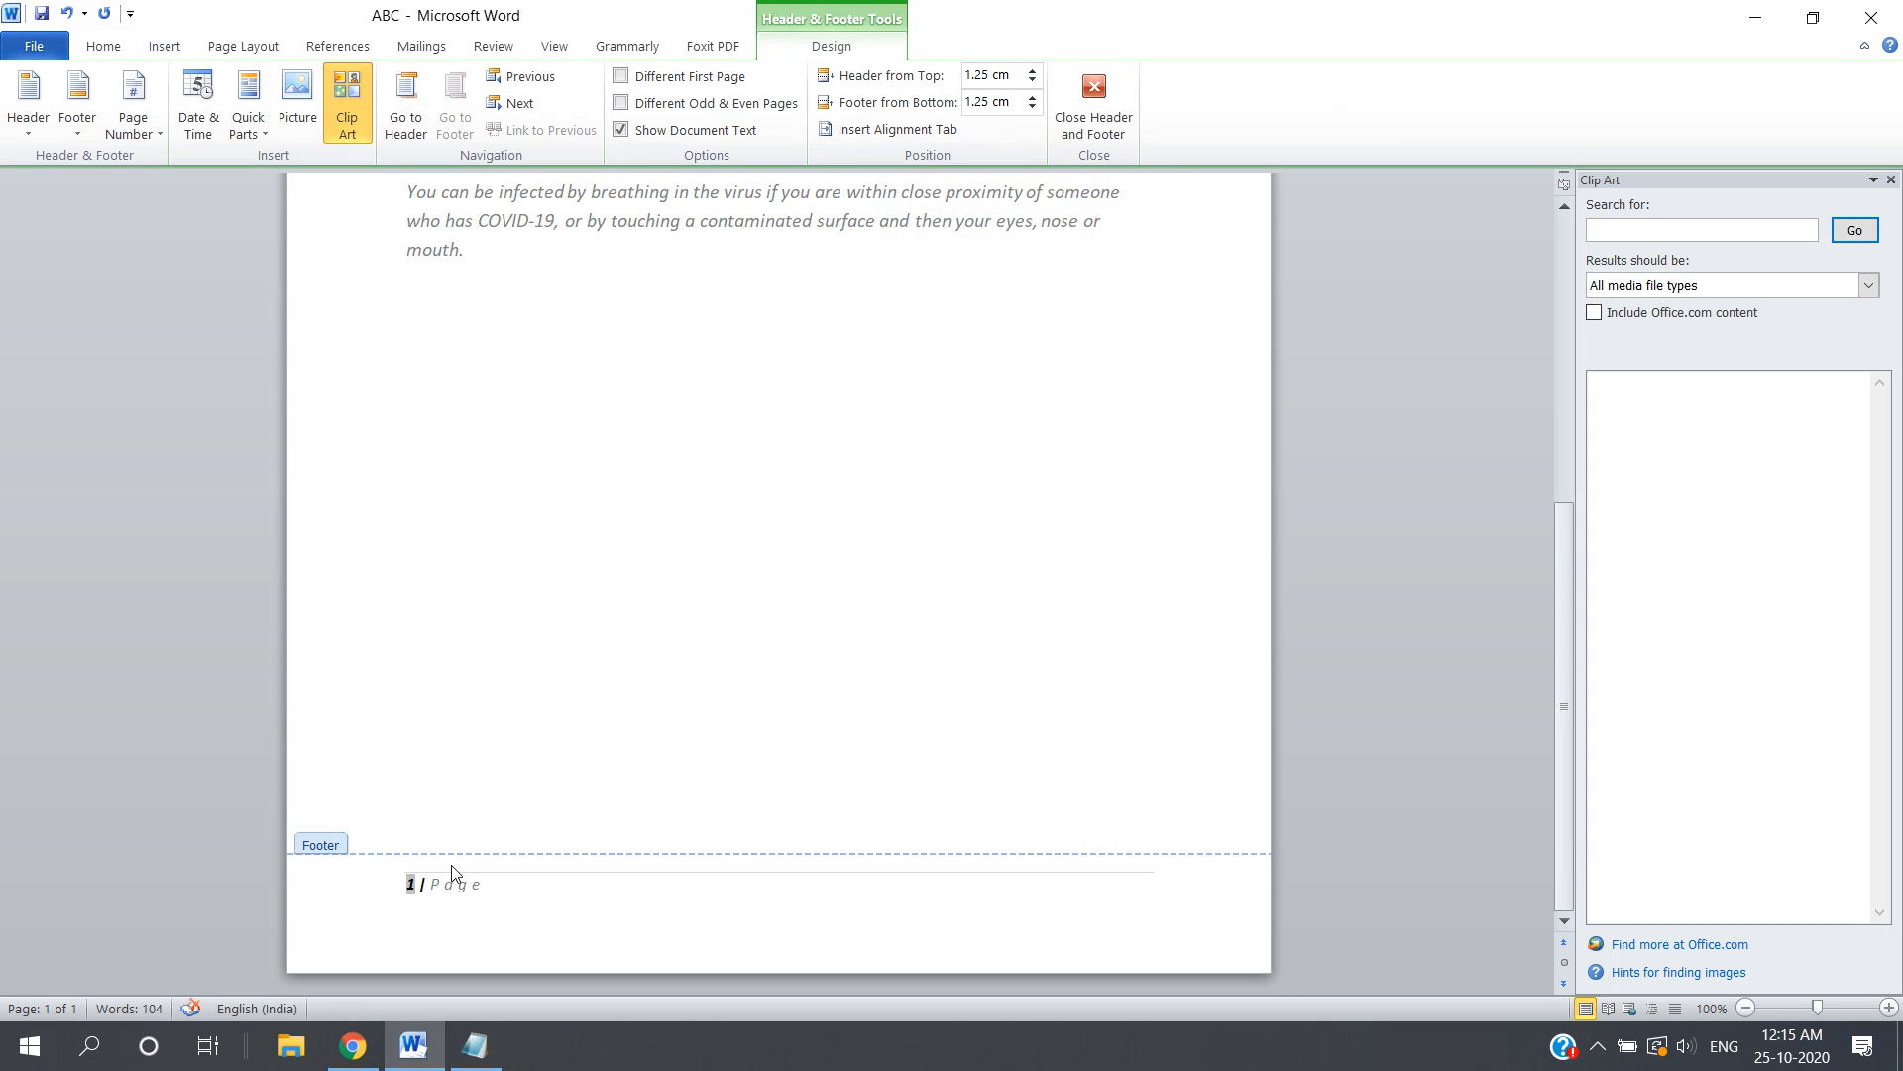
pyautogui.hotkey('ctrl', 'z')
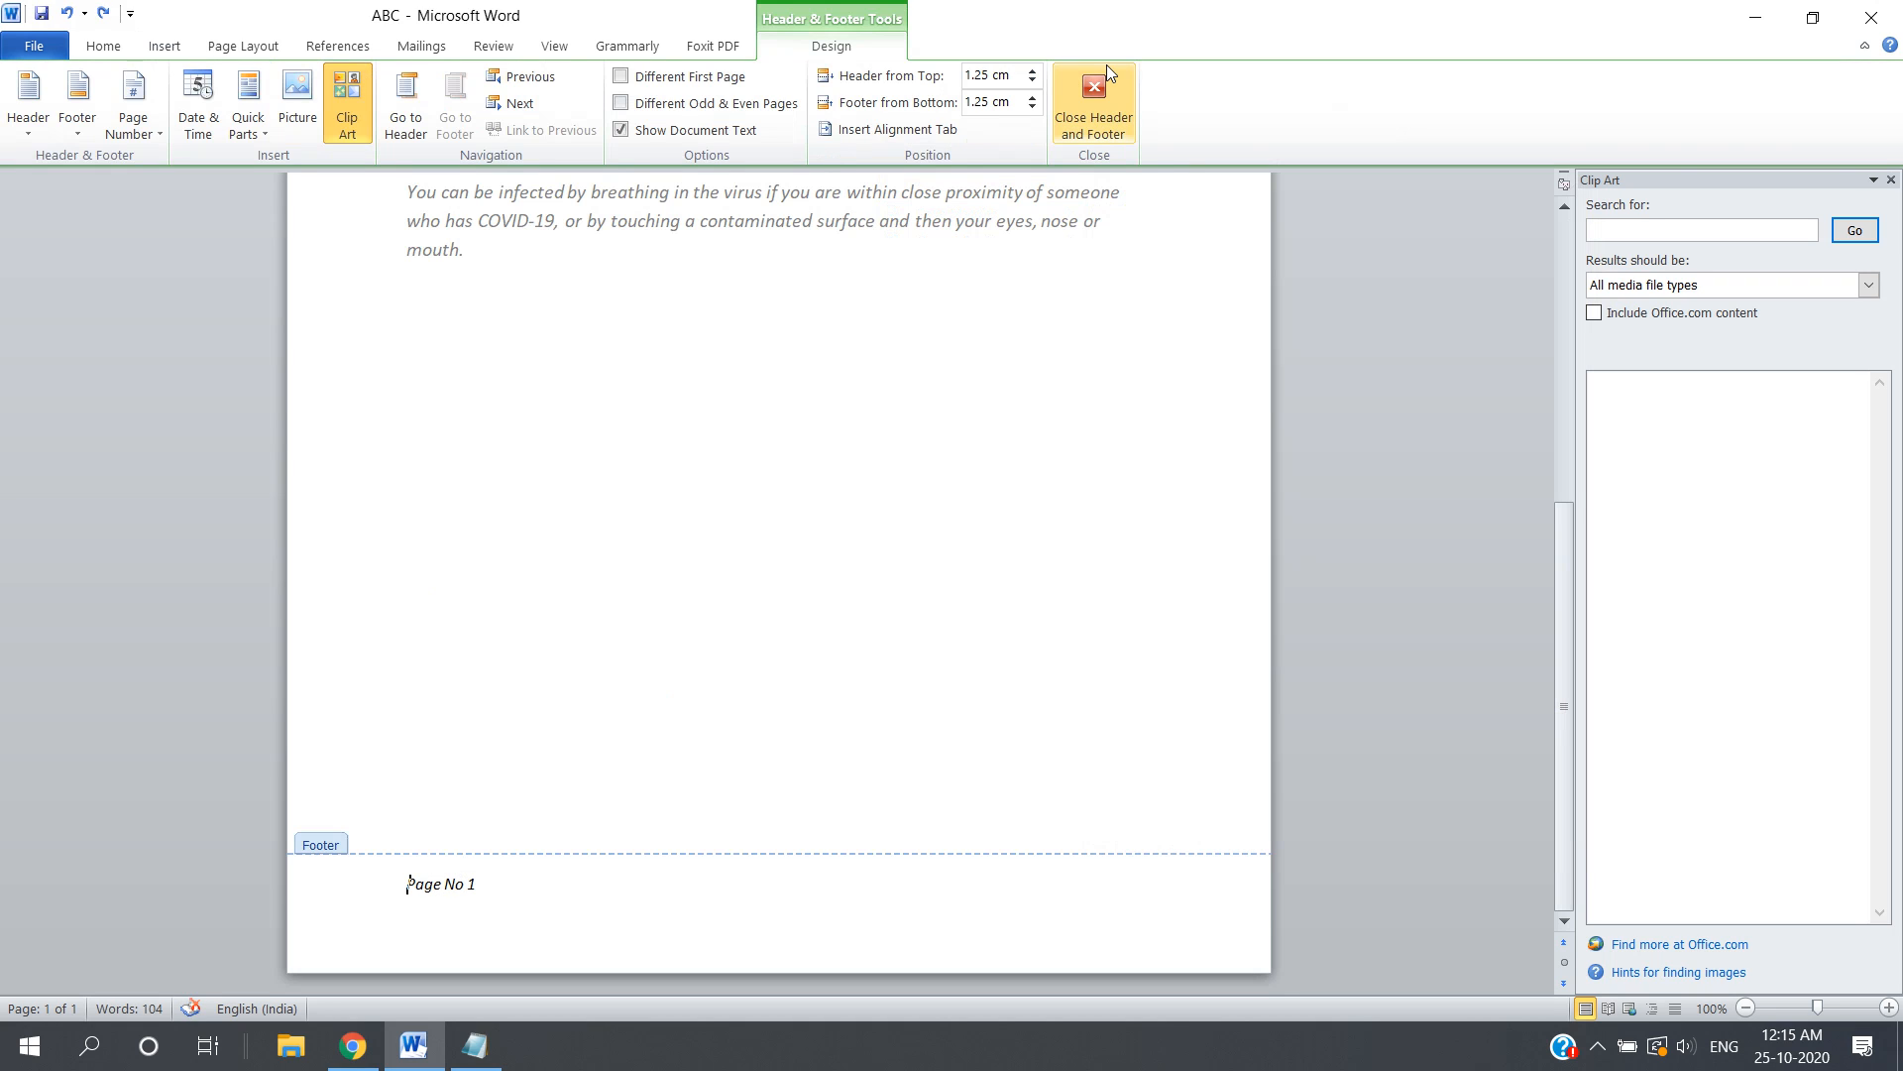
# Close header and footer editing to return to the document body.
pyautogui.click(1110, 116)
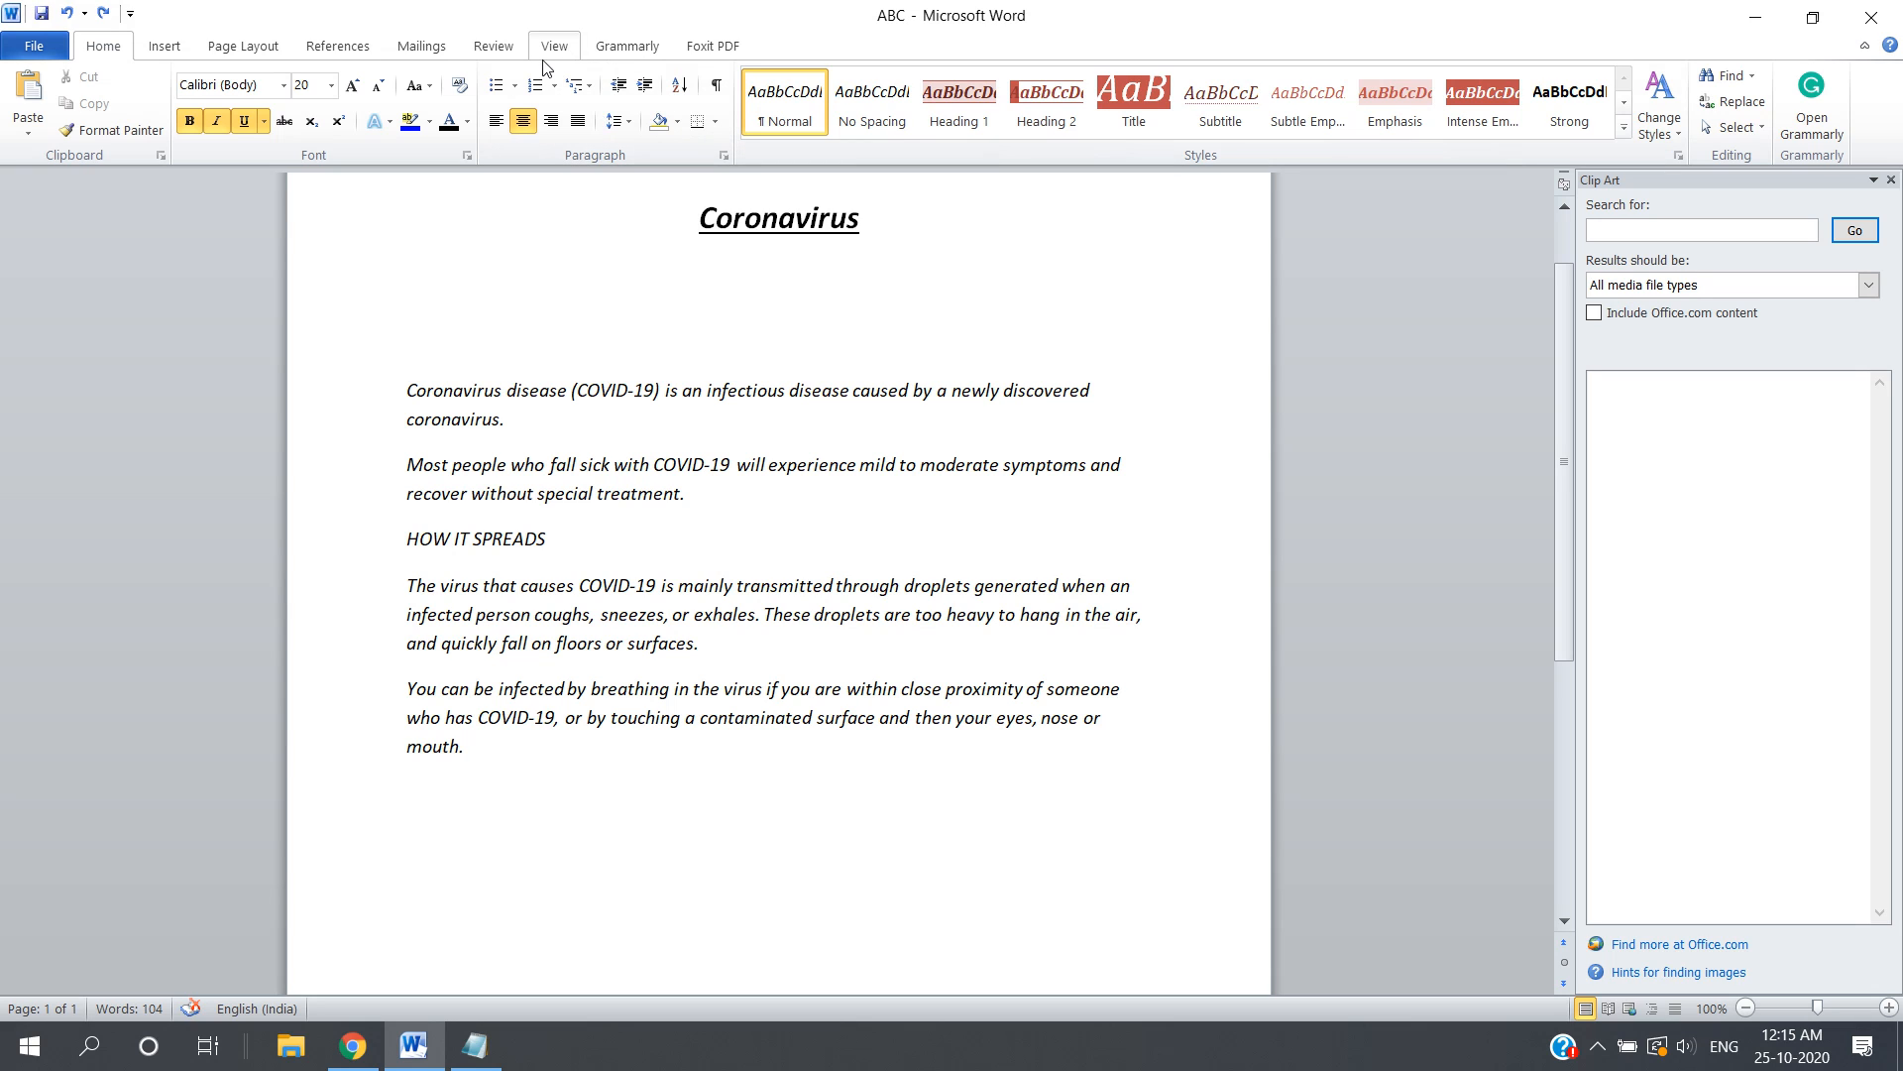
# Insert a built-in Alphabet Sidebar text box beside the document text, and remove it.
pyautogui.click(165, 46)
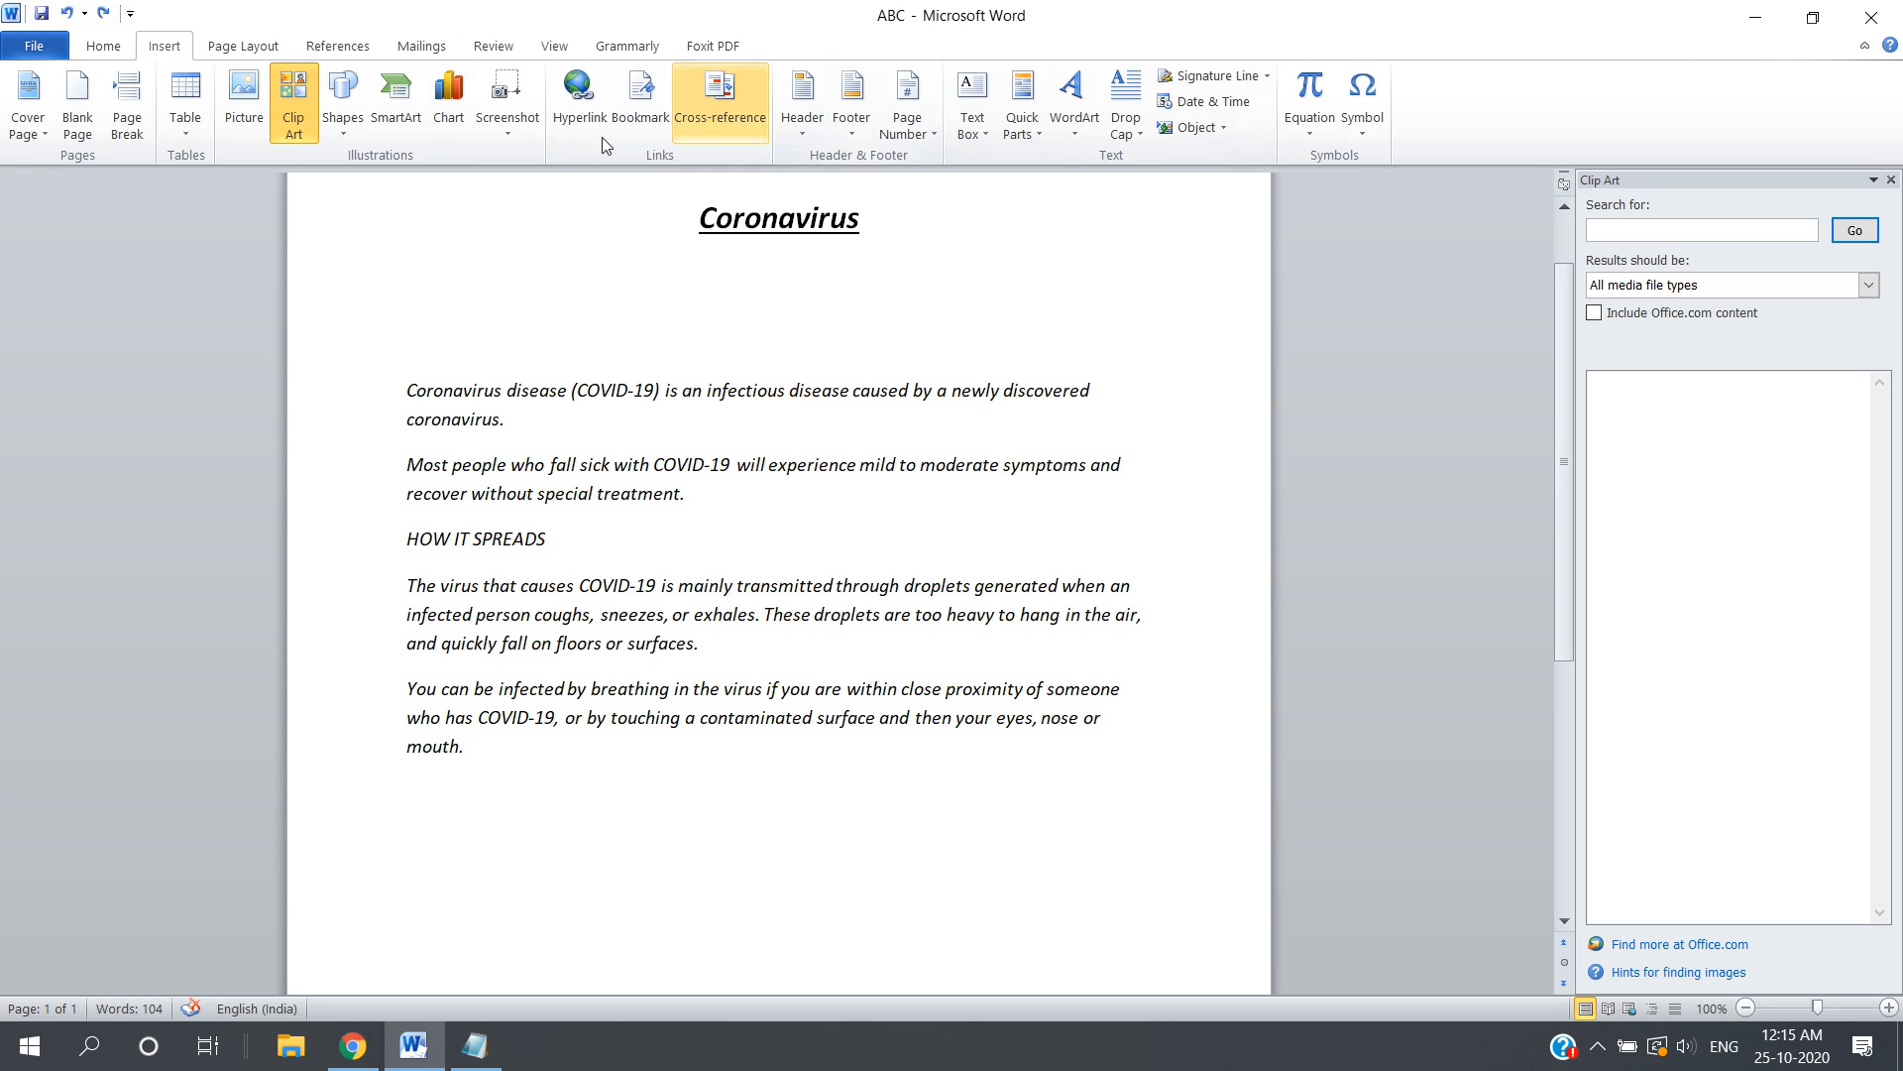
pyautogui.click(989, 129)
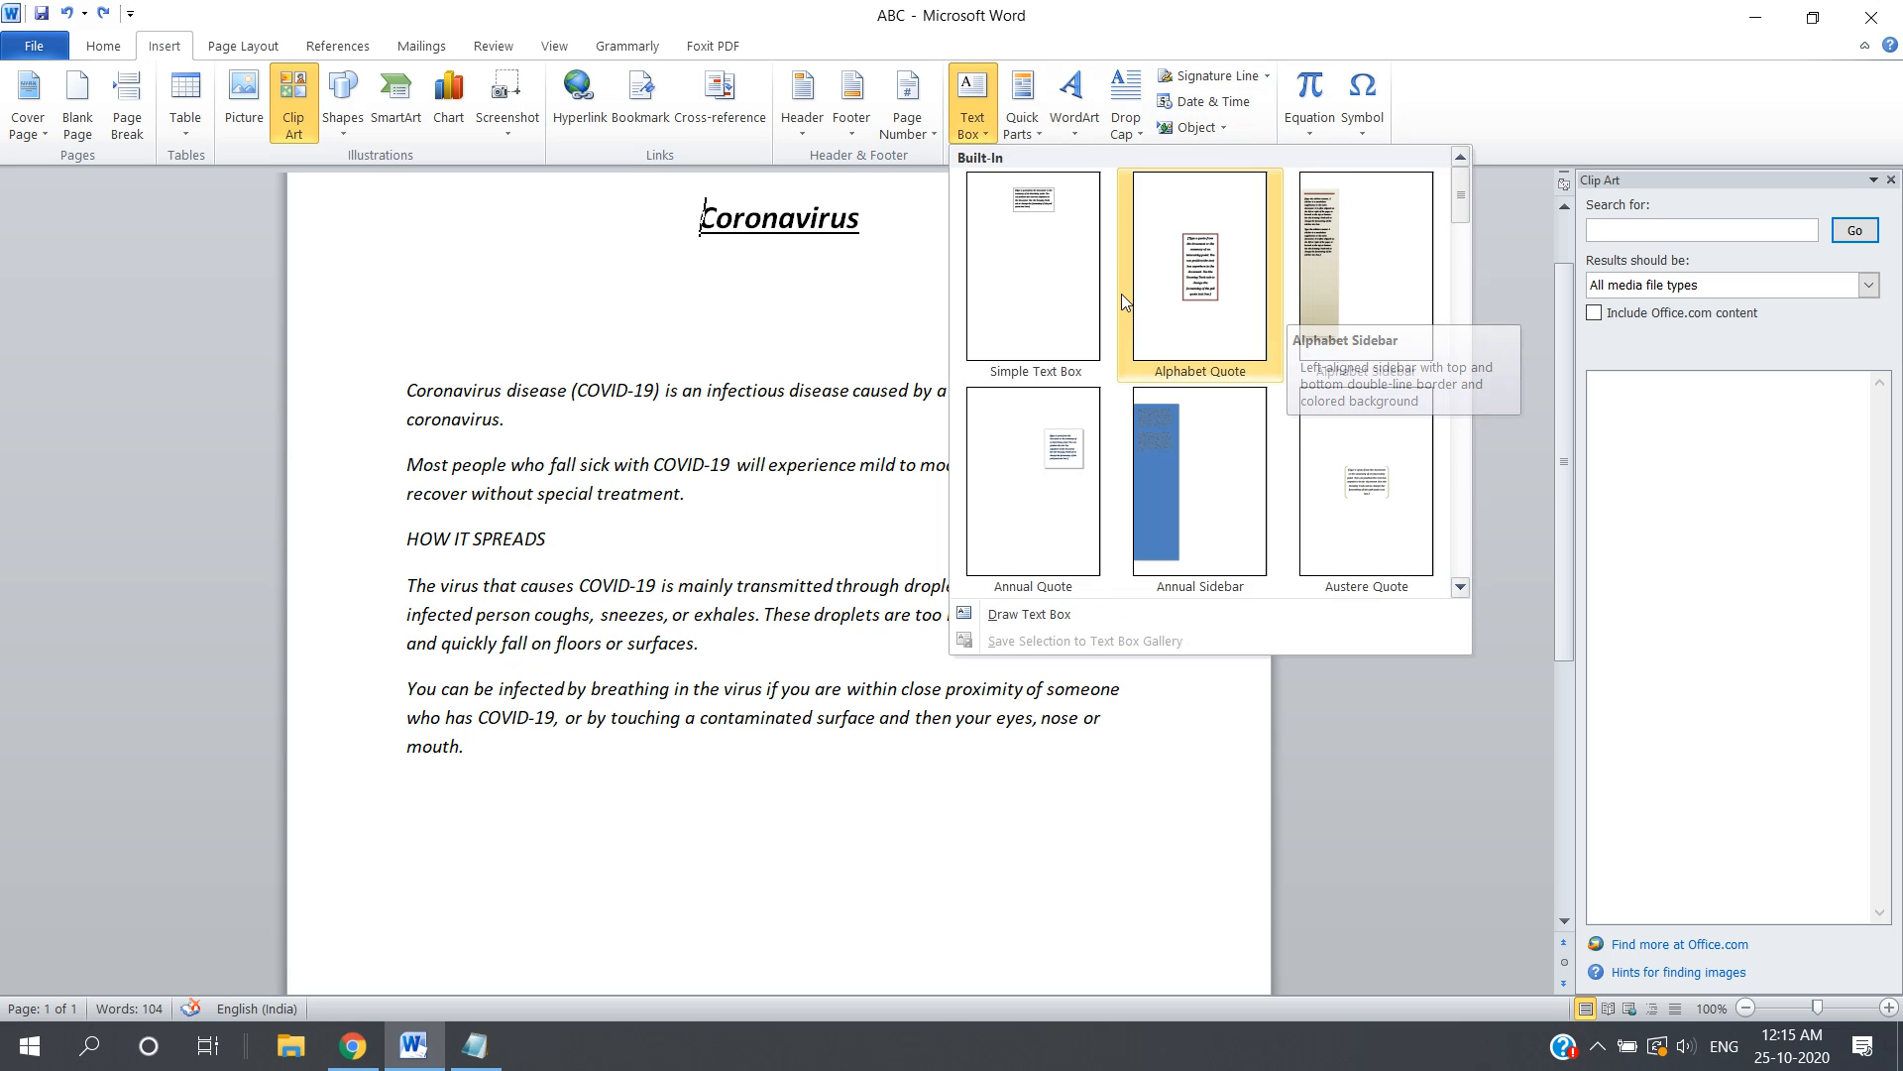
pyautogui.click(1300, 259)
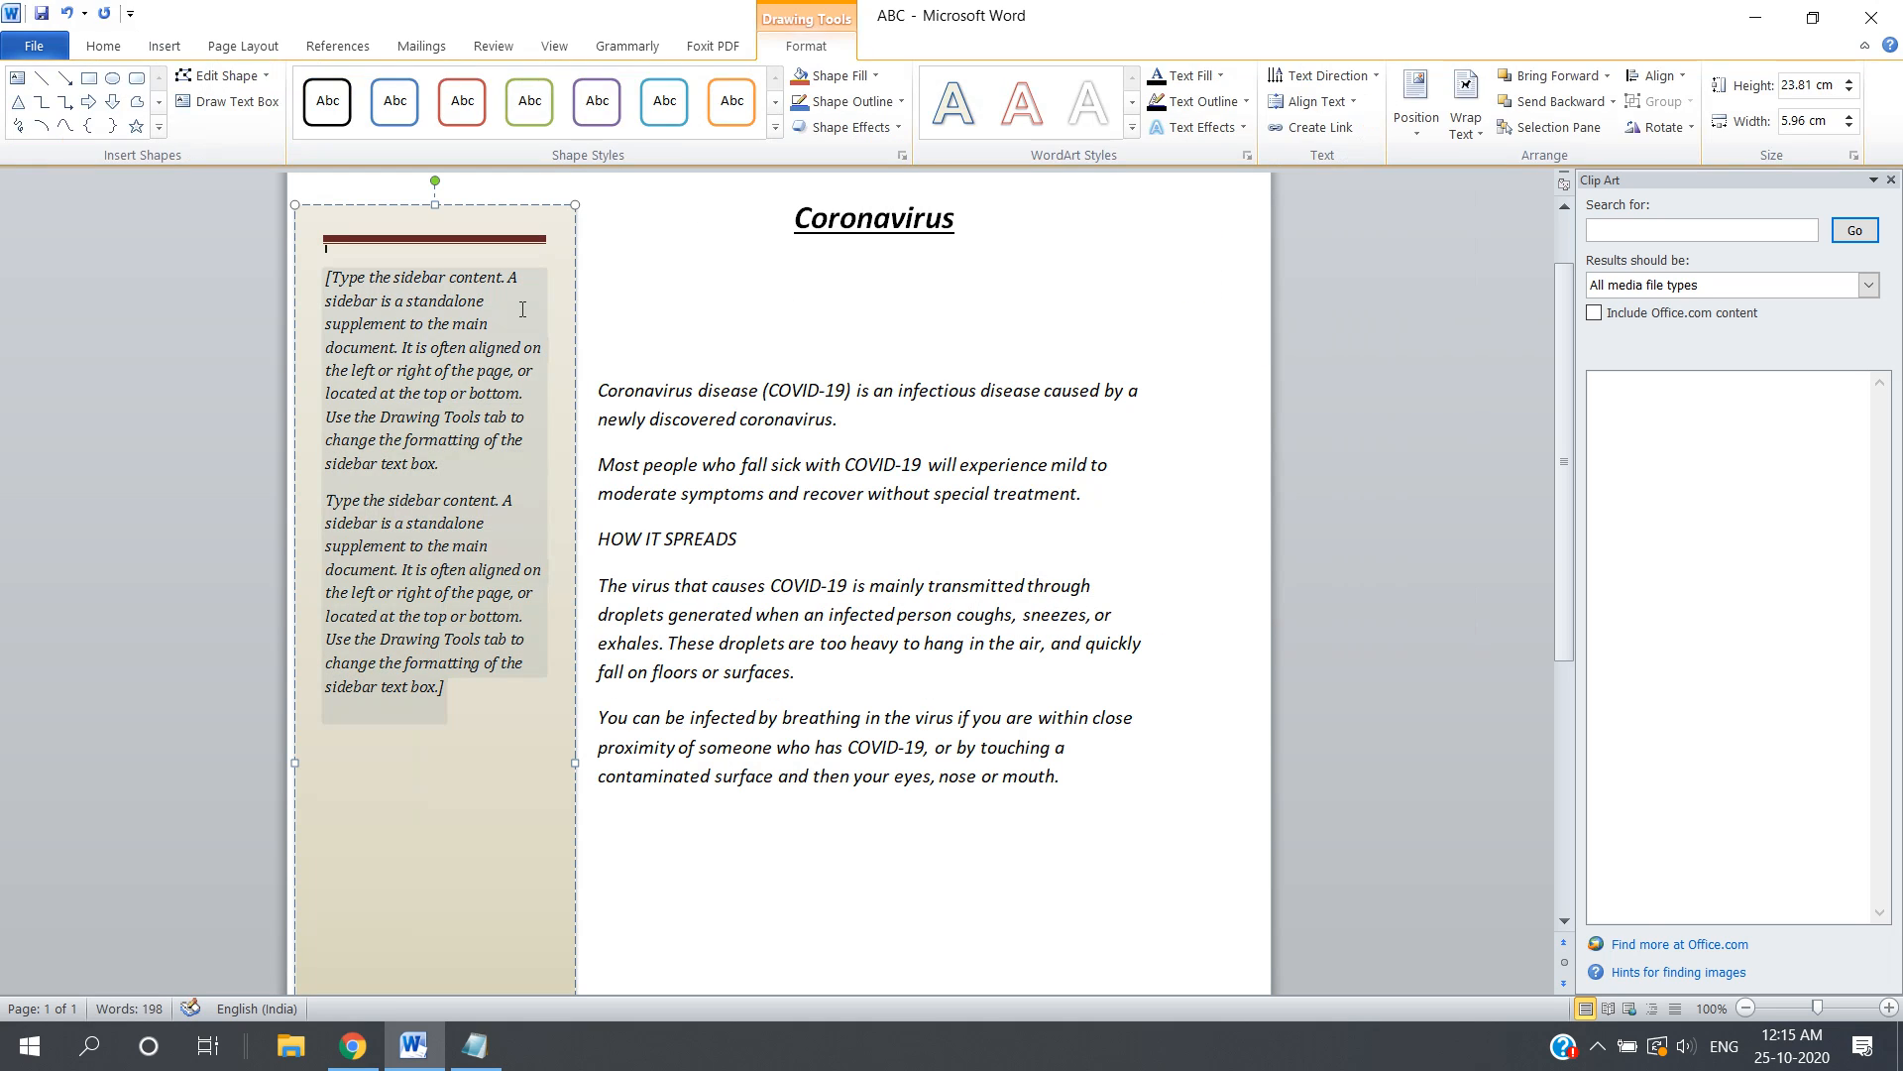
pyautogui.click(481, 281)
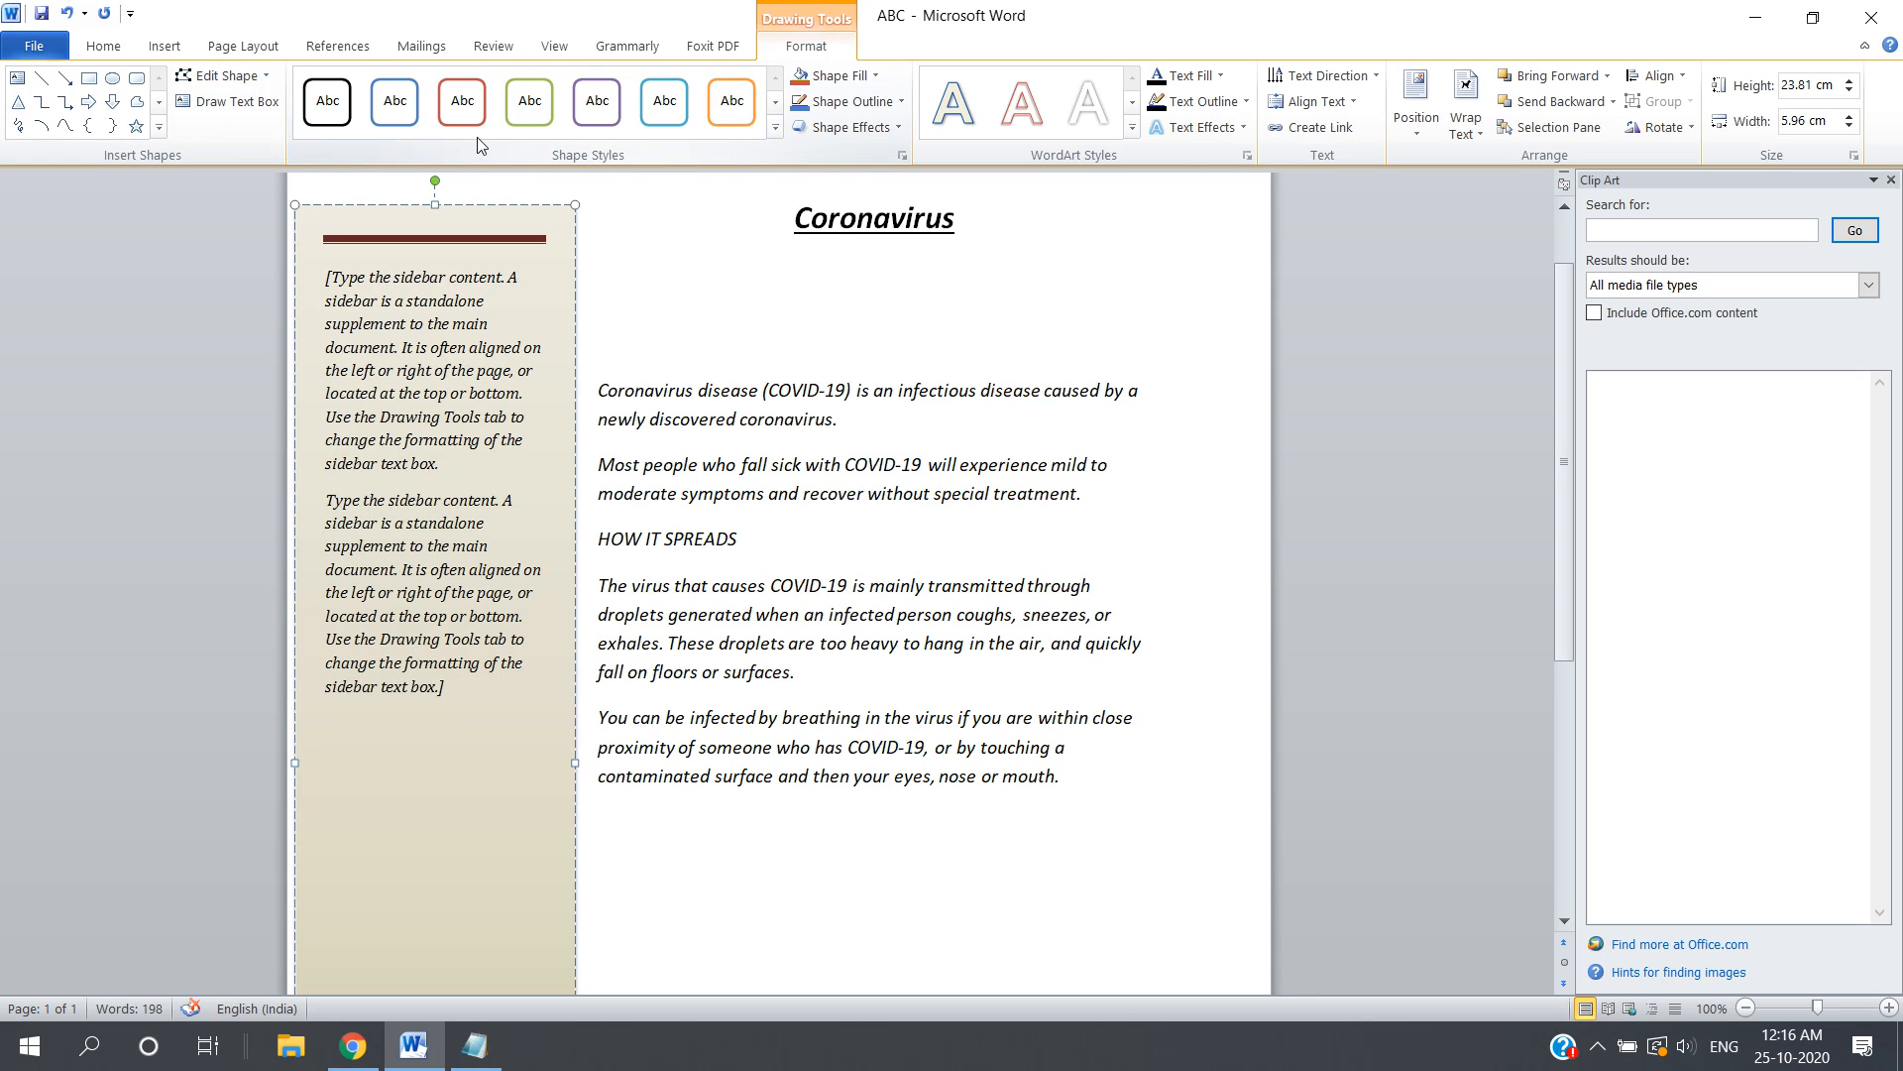
pyautogui.press('Delete')
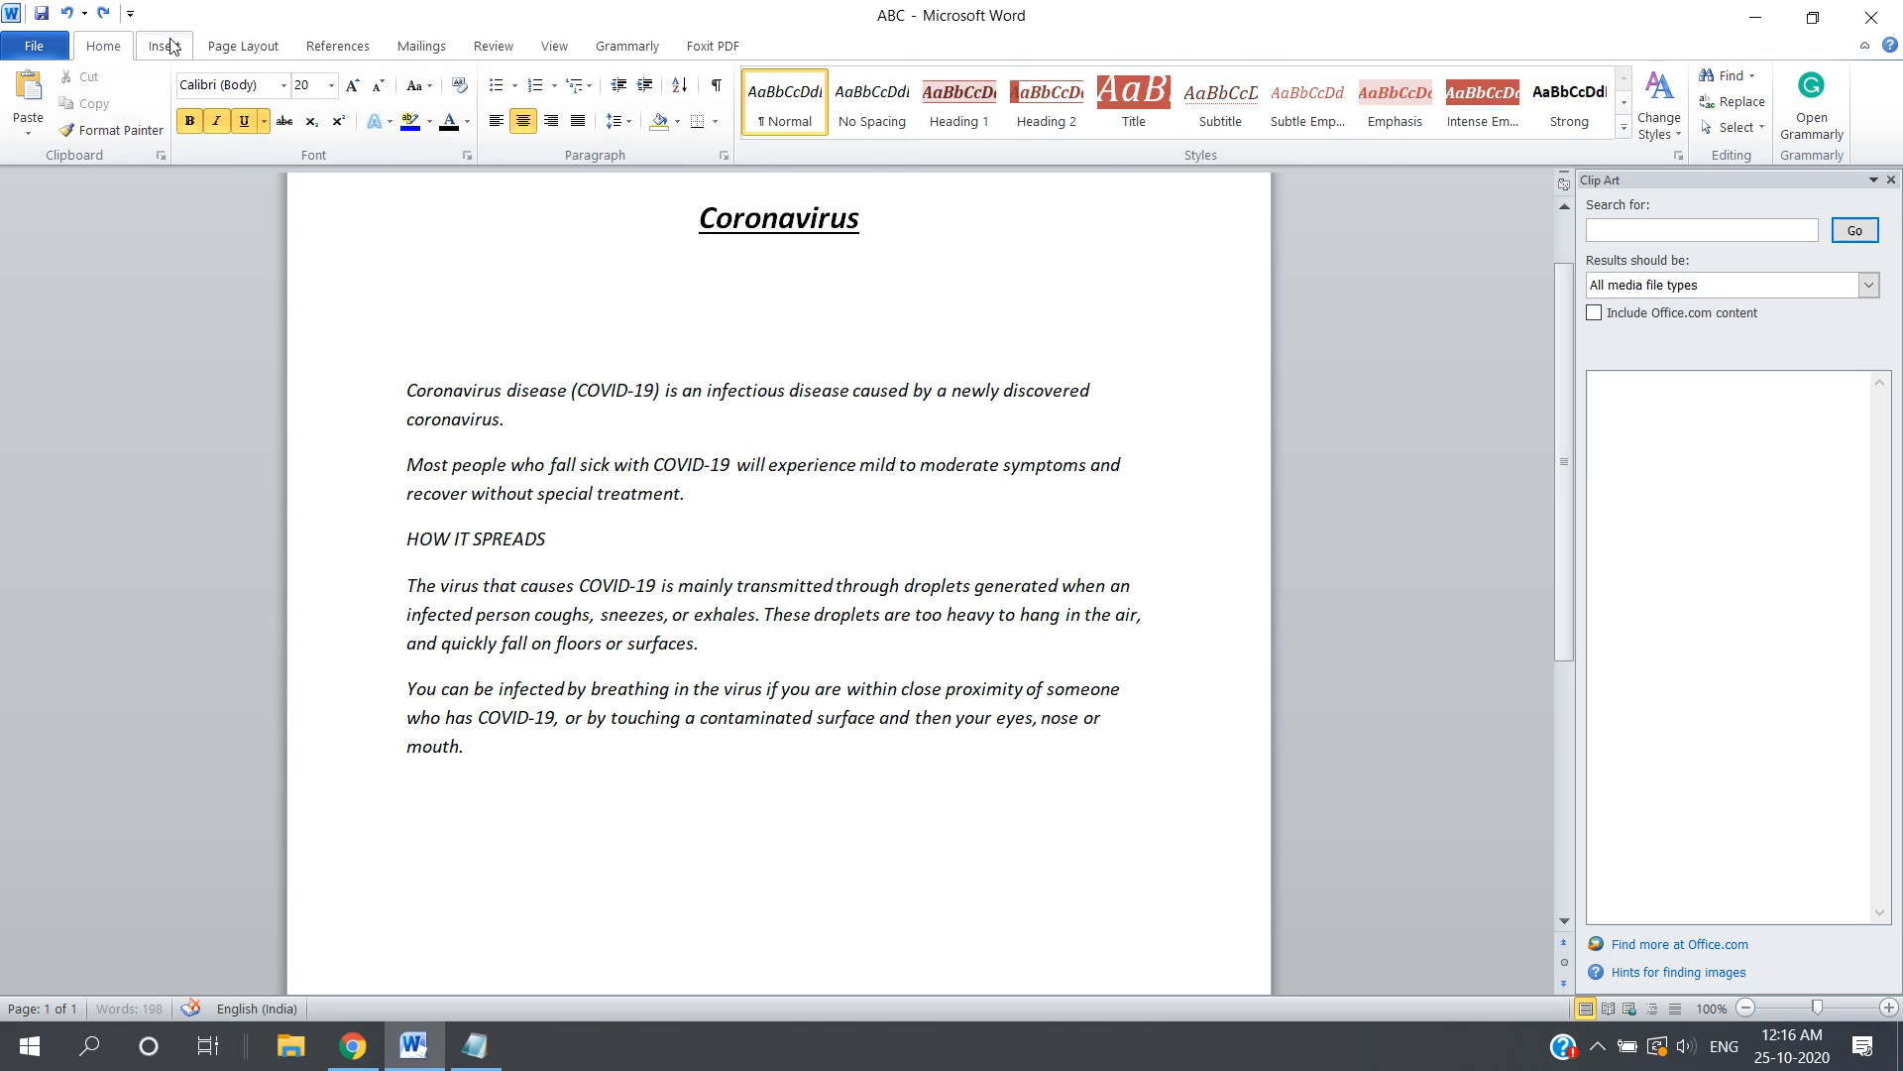
# Insert a built-in Annual Sidebar text box beside the document text, and undo it.
pyautogui.click(165, 45)
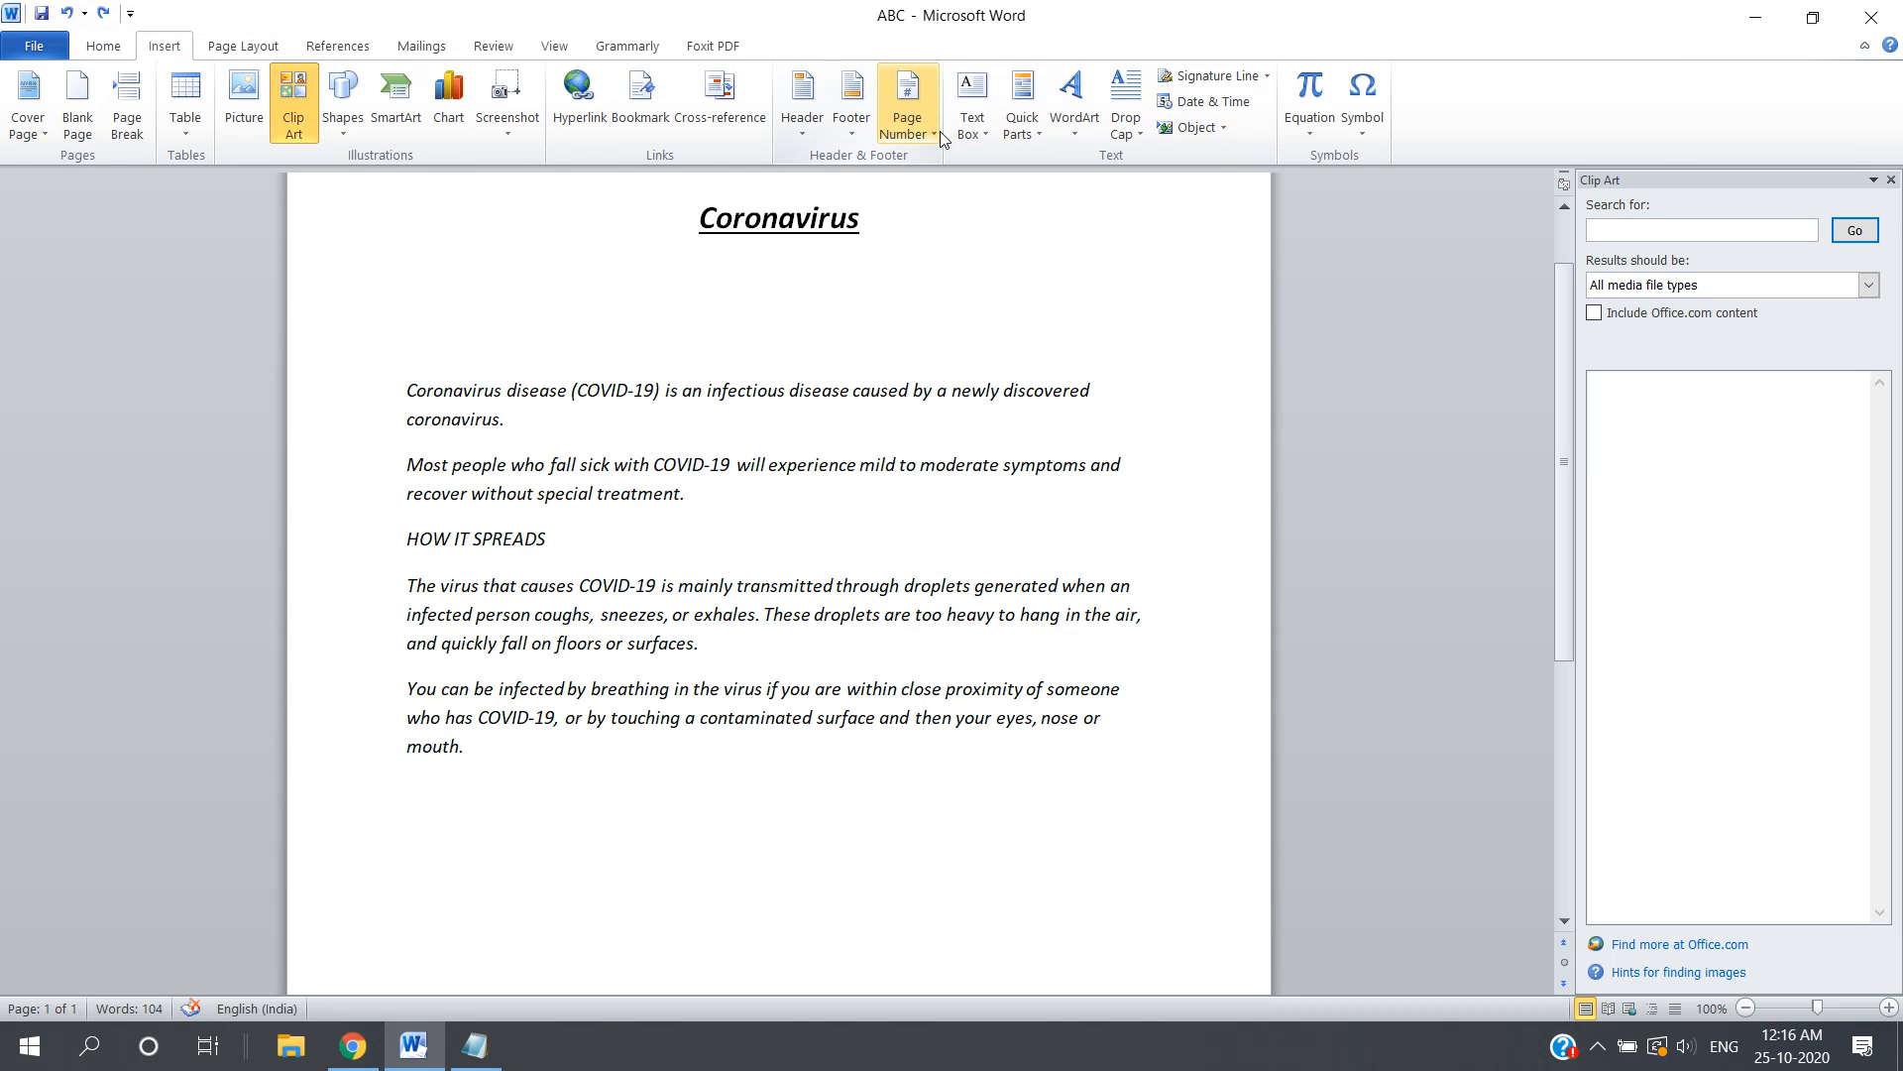
pyautogui.click(989, 135)
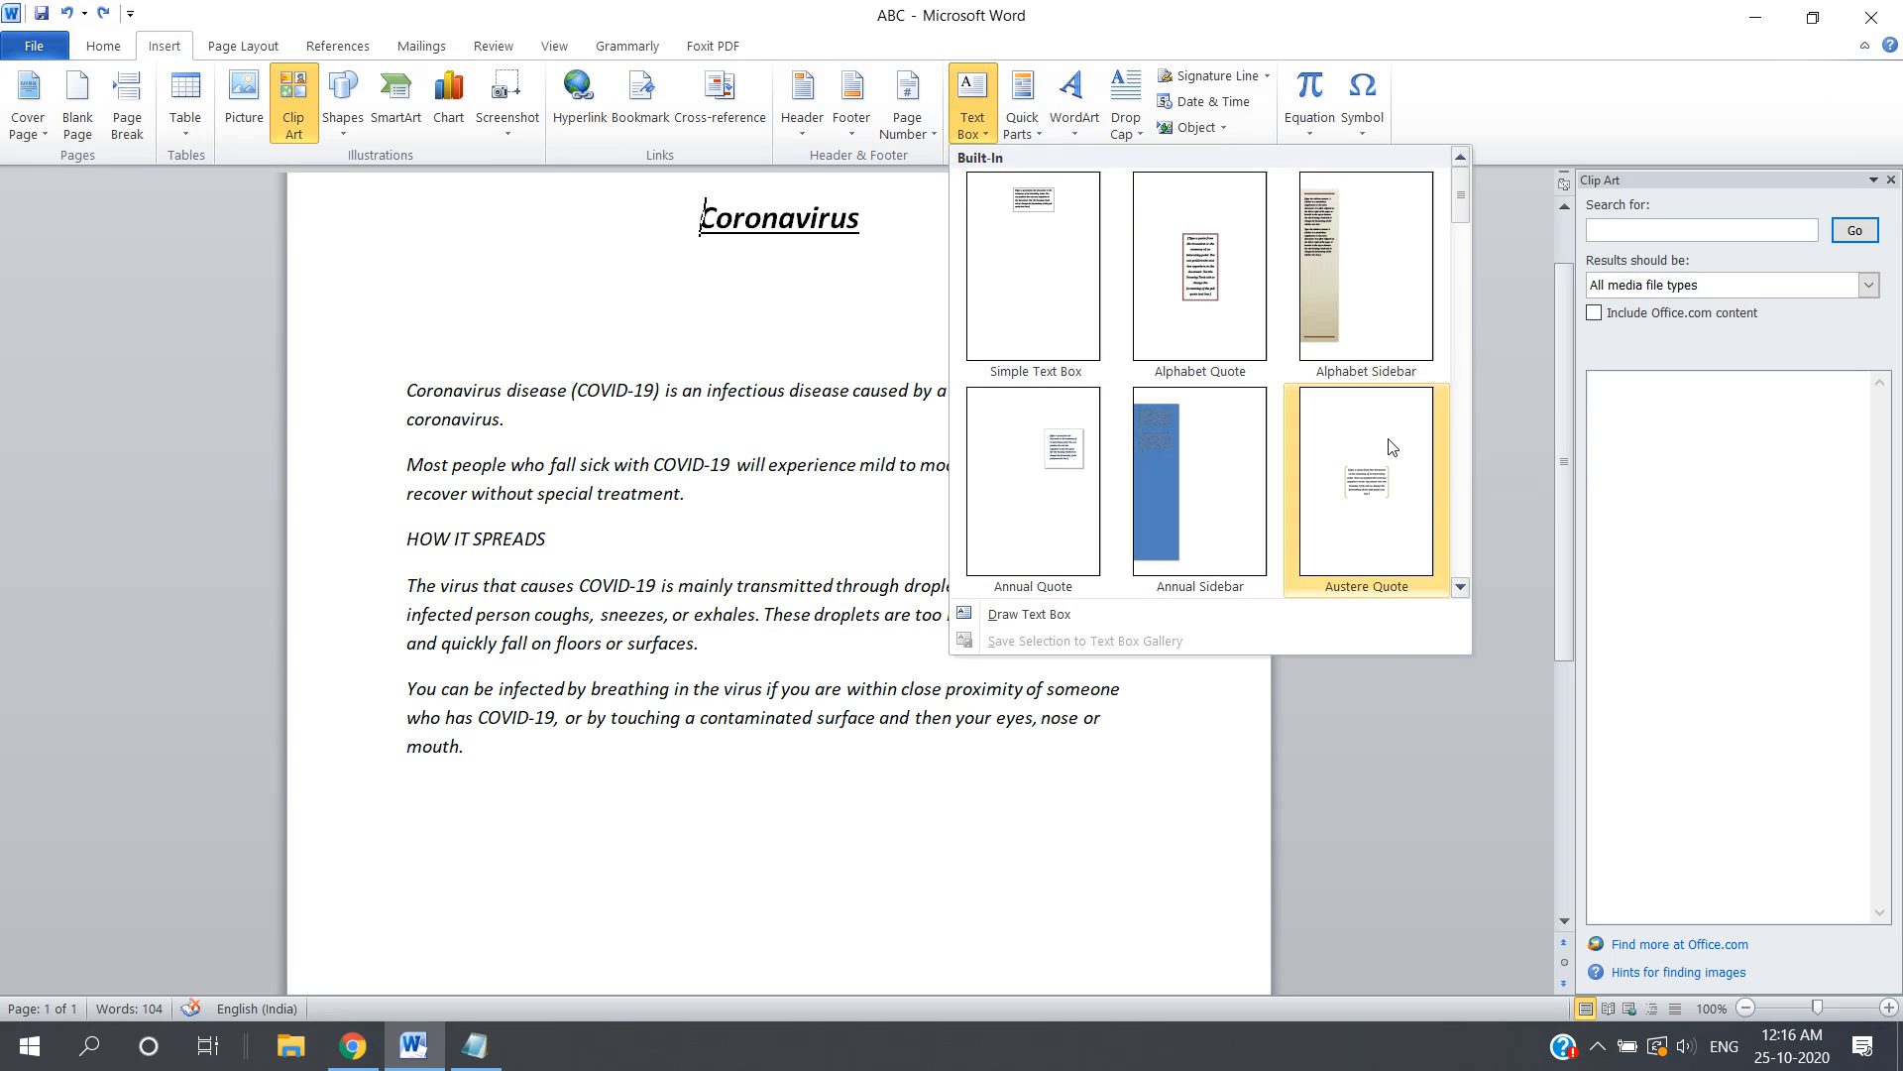
pyautogui.click(1199, 487)
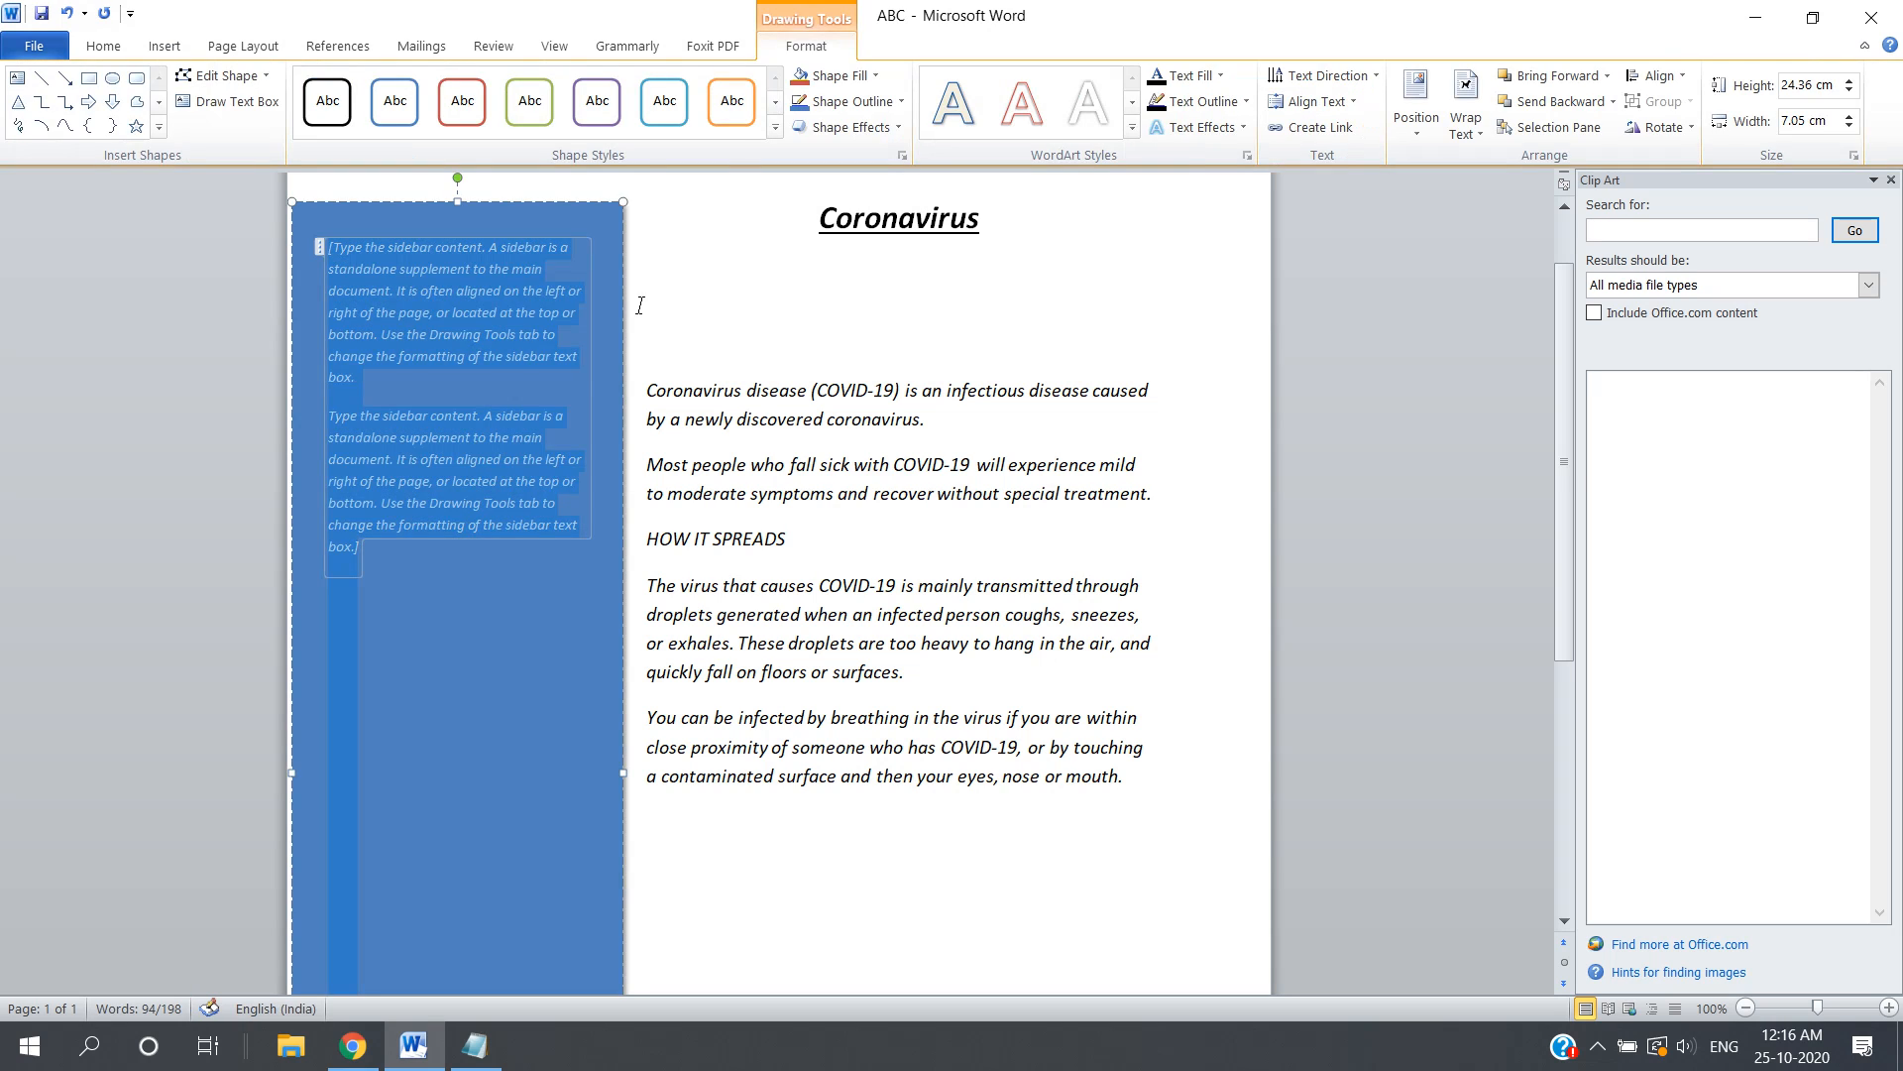
pyautogui.hotkey('ctrl', 'z')
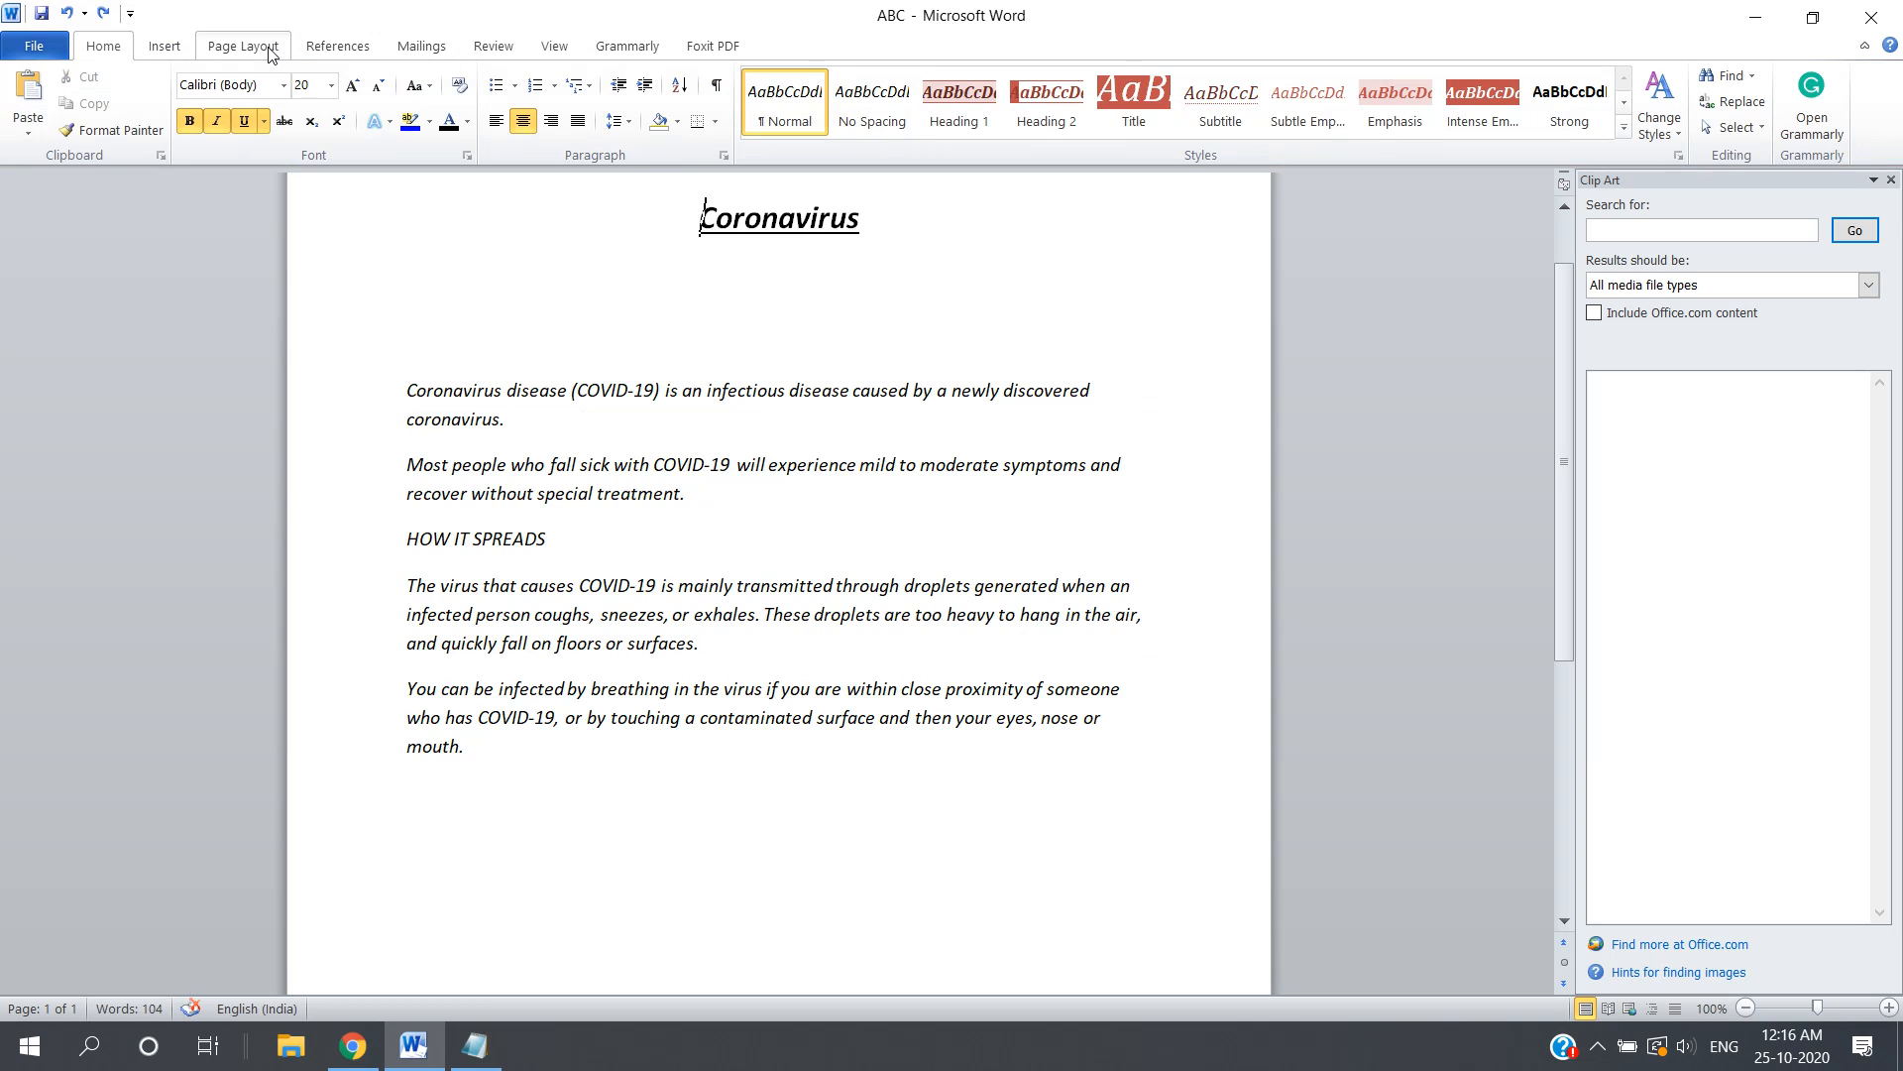
# Convert the title "Coronavirus" to WordArt in the solid blue style of the gallery's fourth row, and undo it.
pyautogui.click(169, 51)
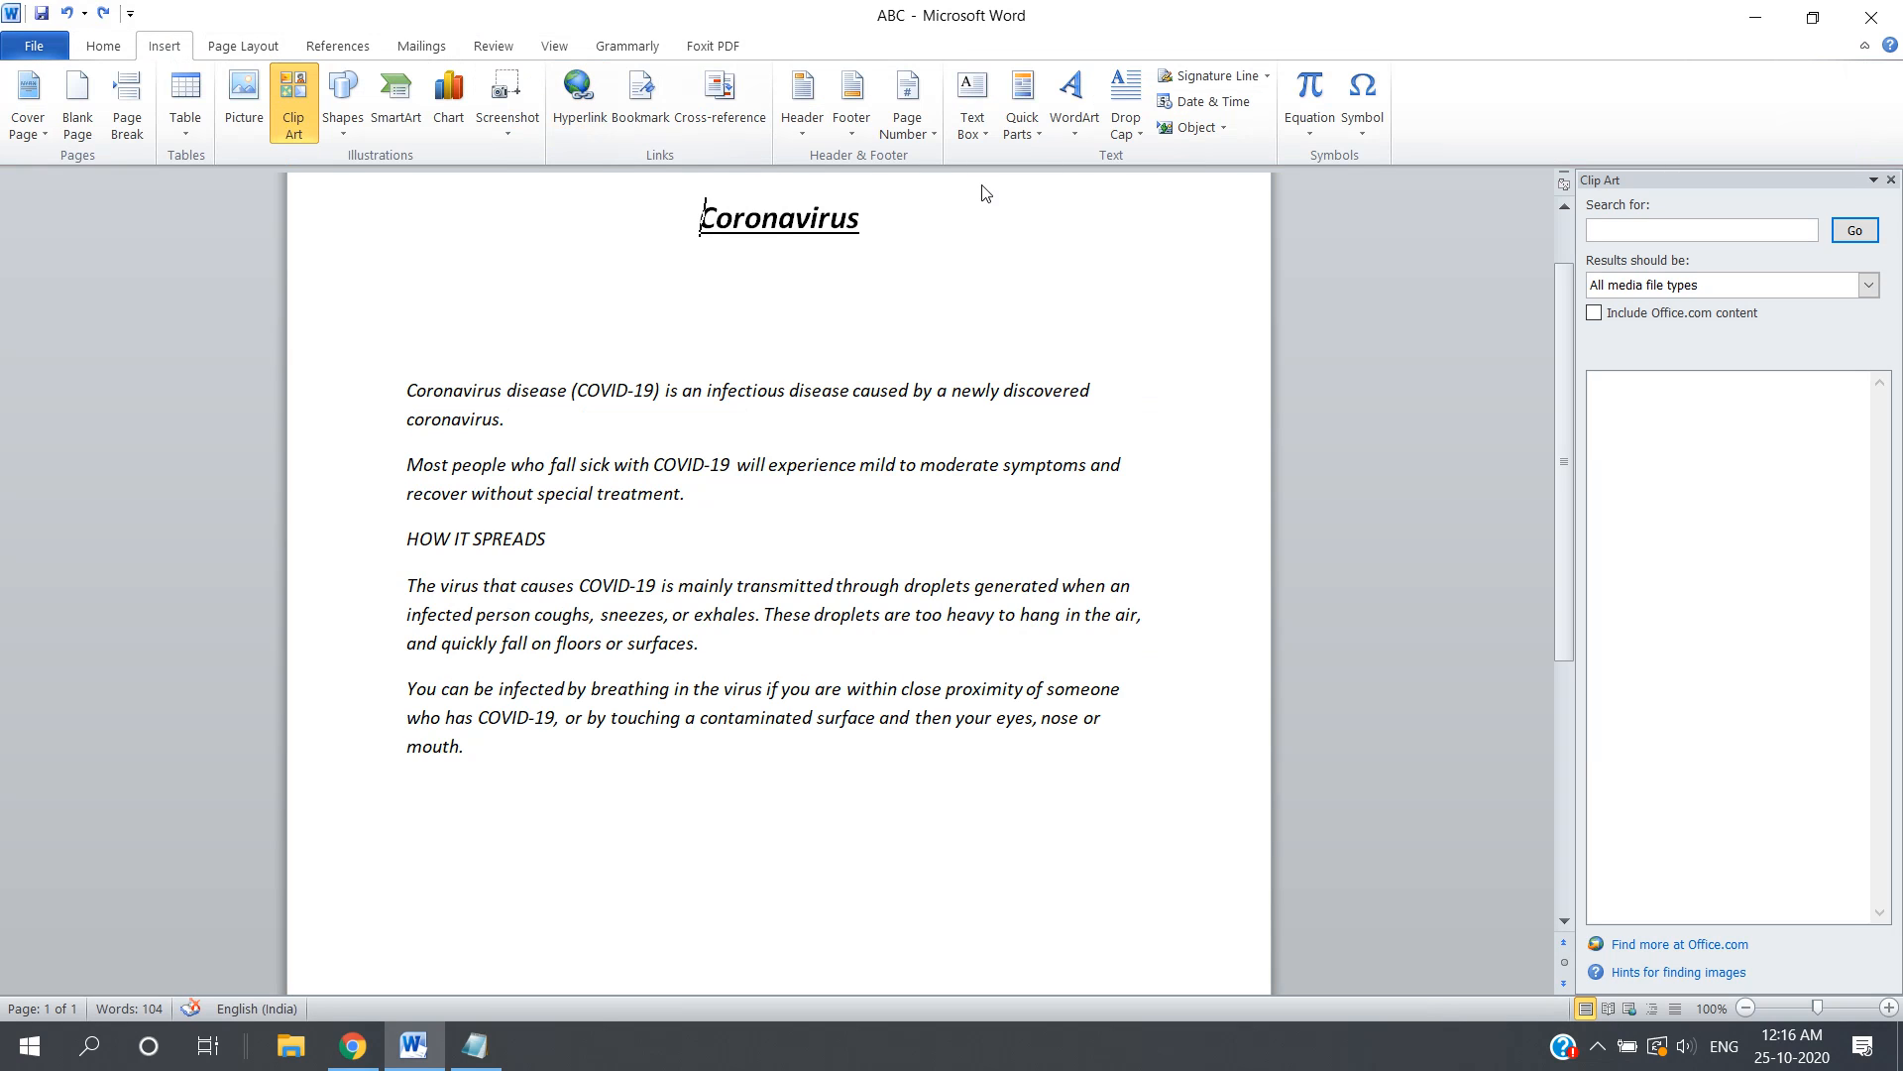
pyautogui.click(1045, 131)
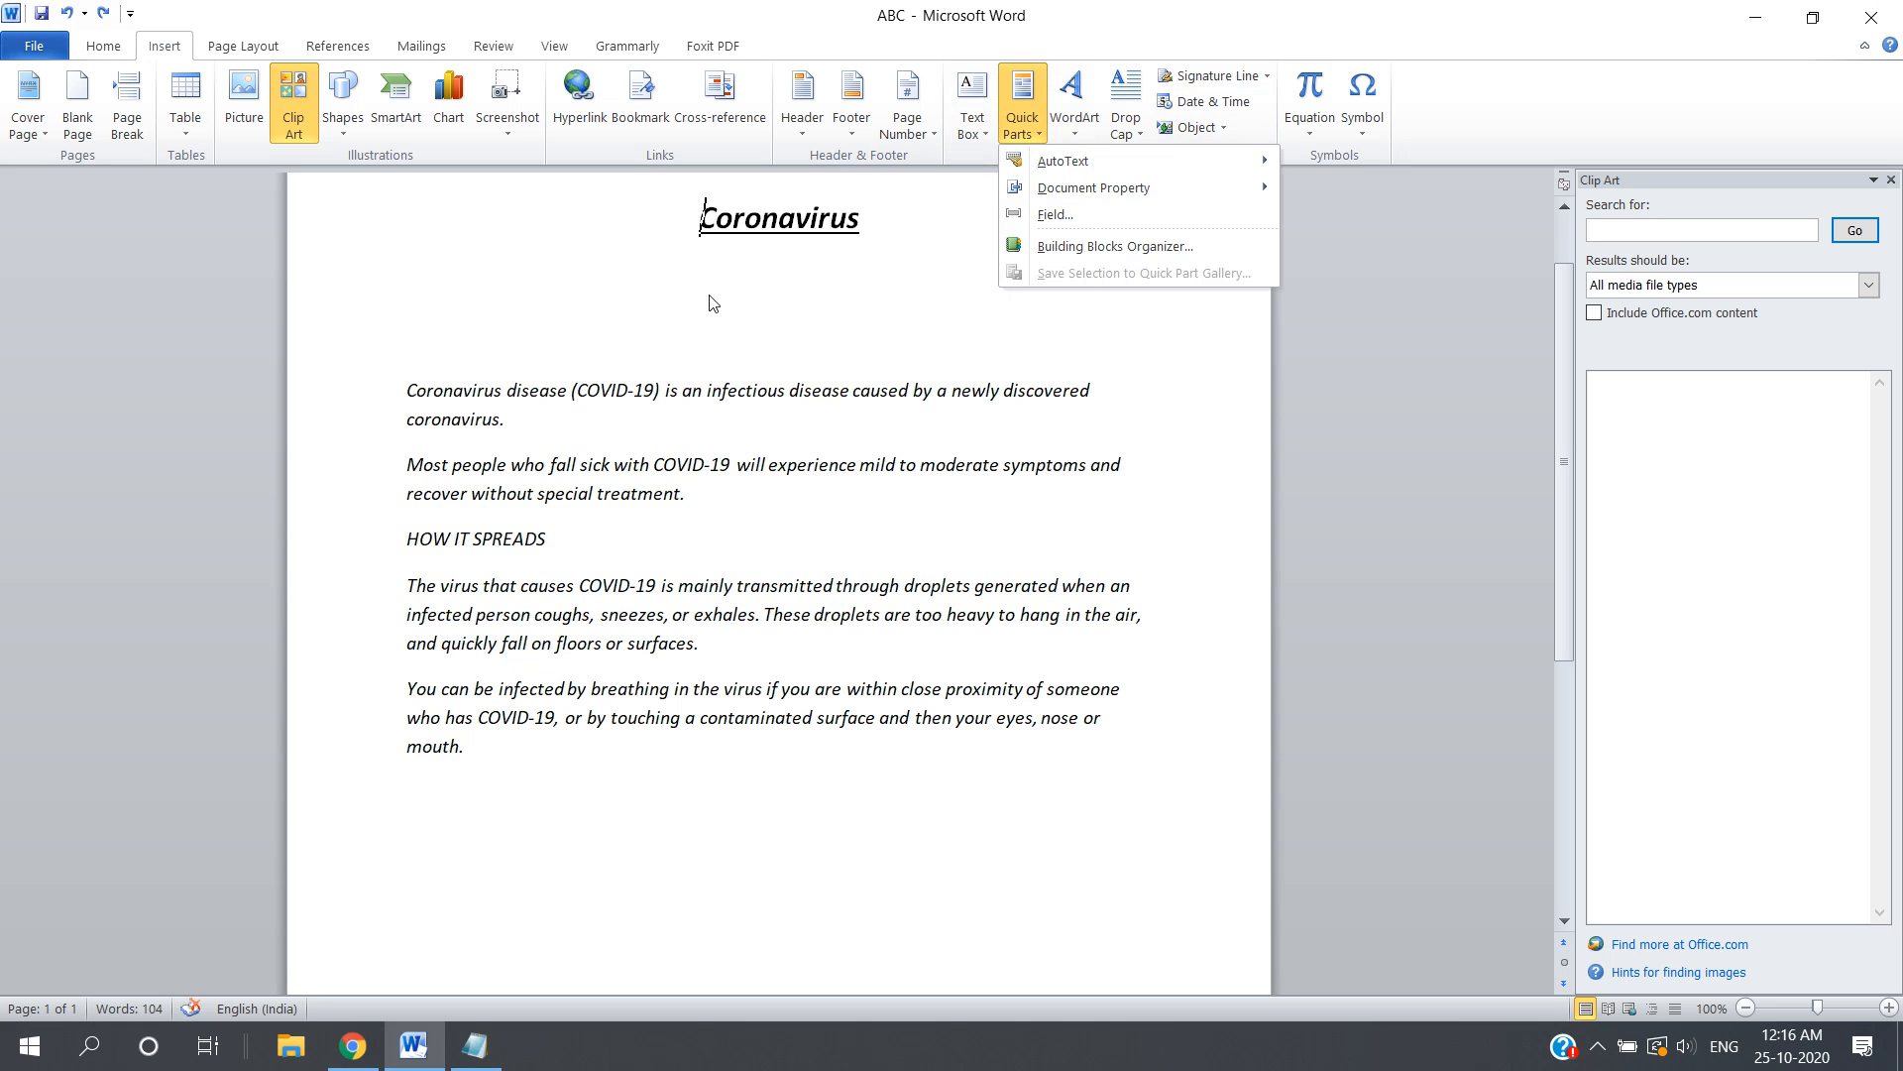
pyautogui.click(1086, 124)
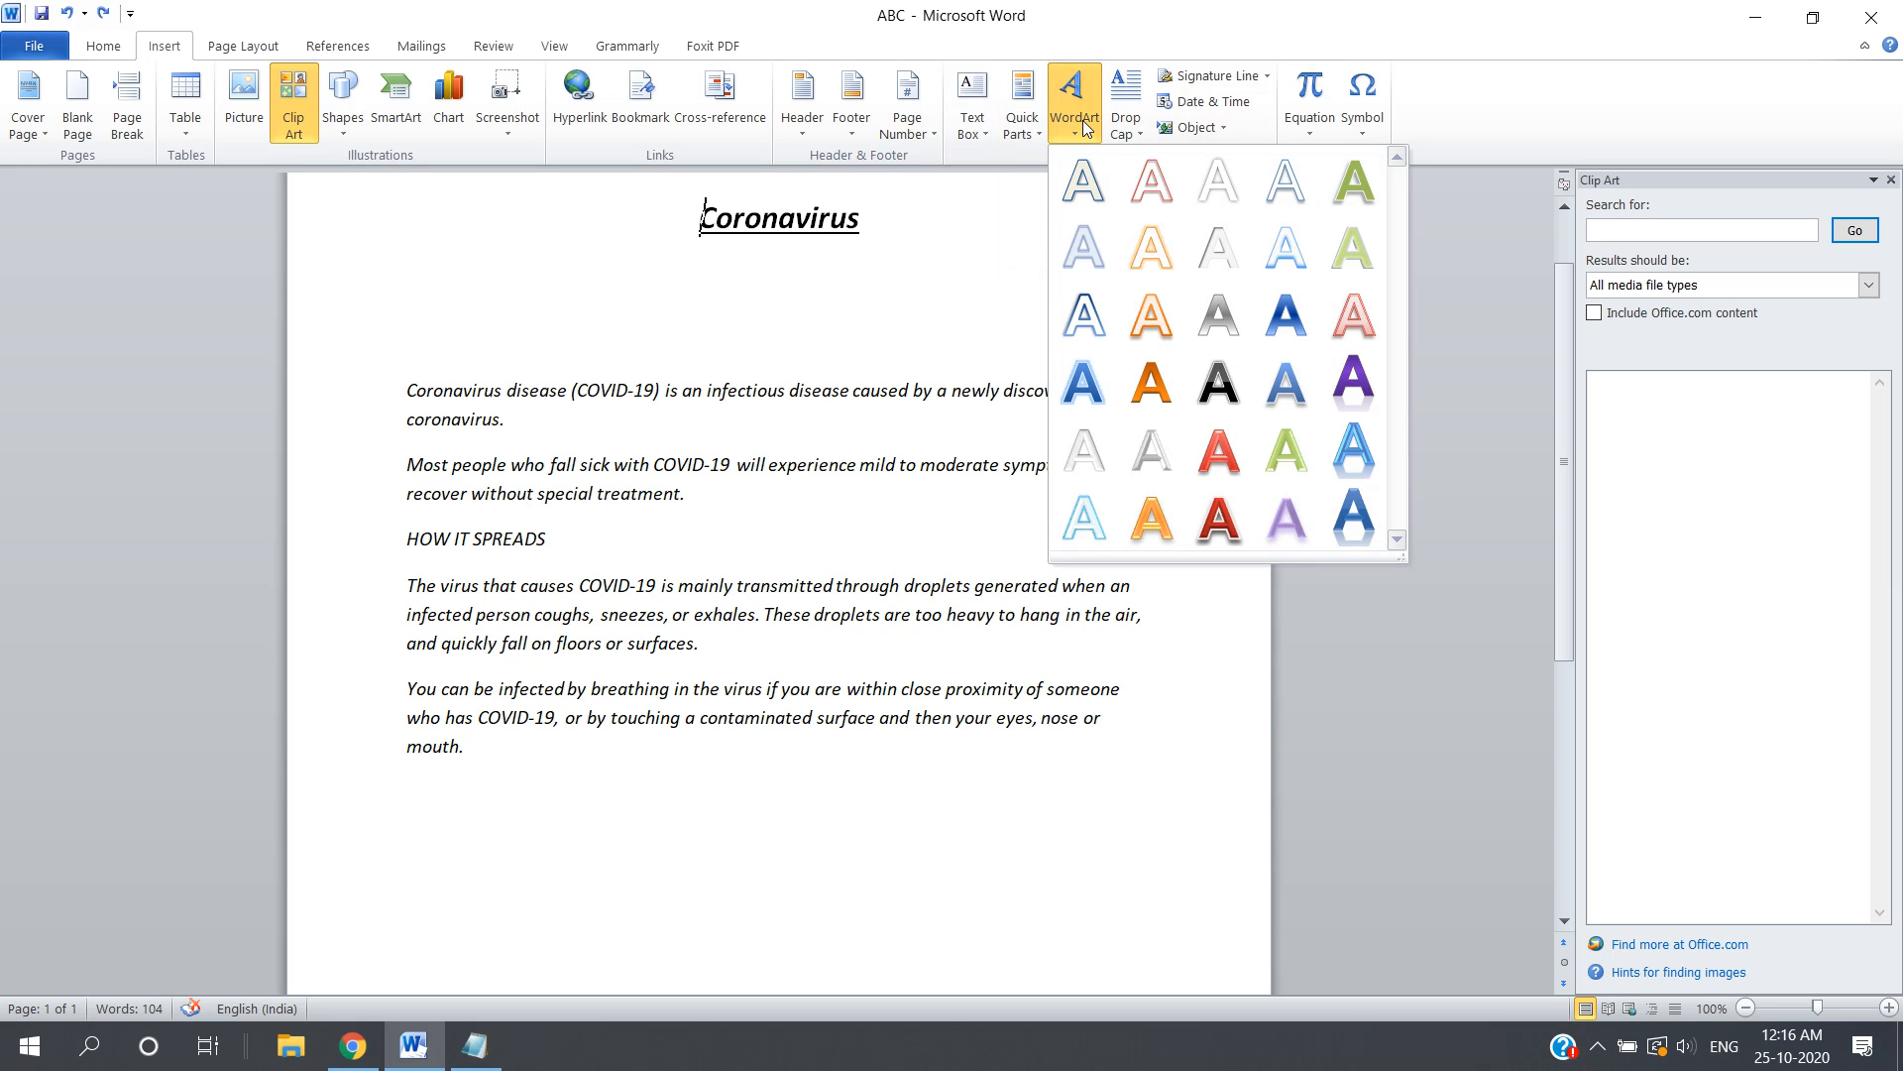
pyautogui.tripleClick(787, 210)
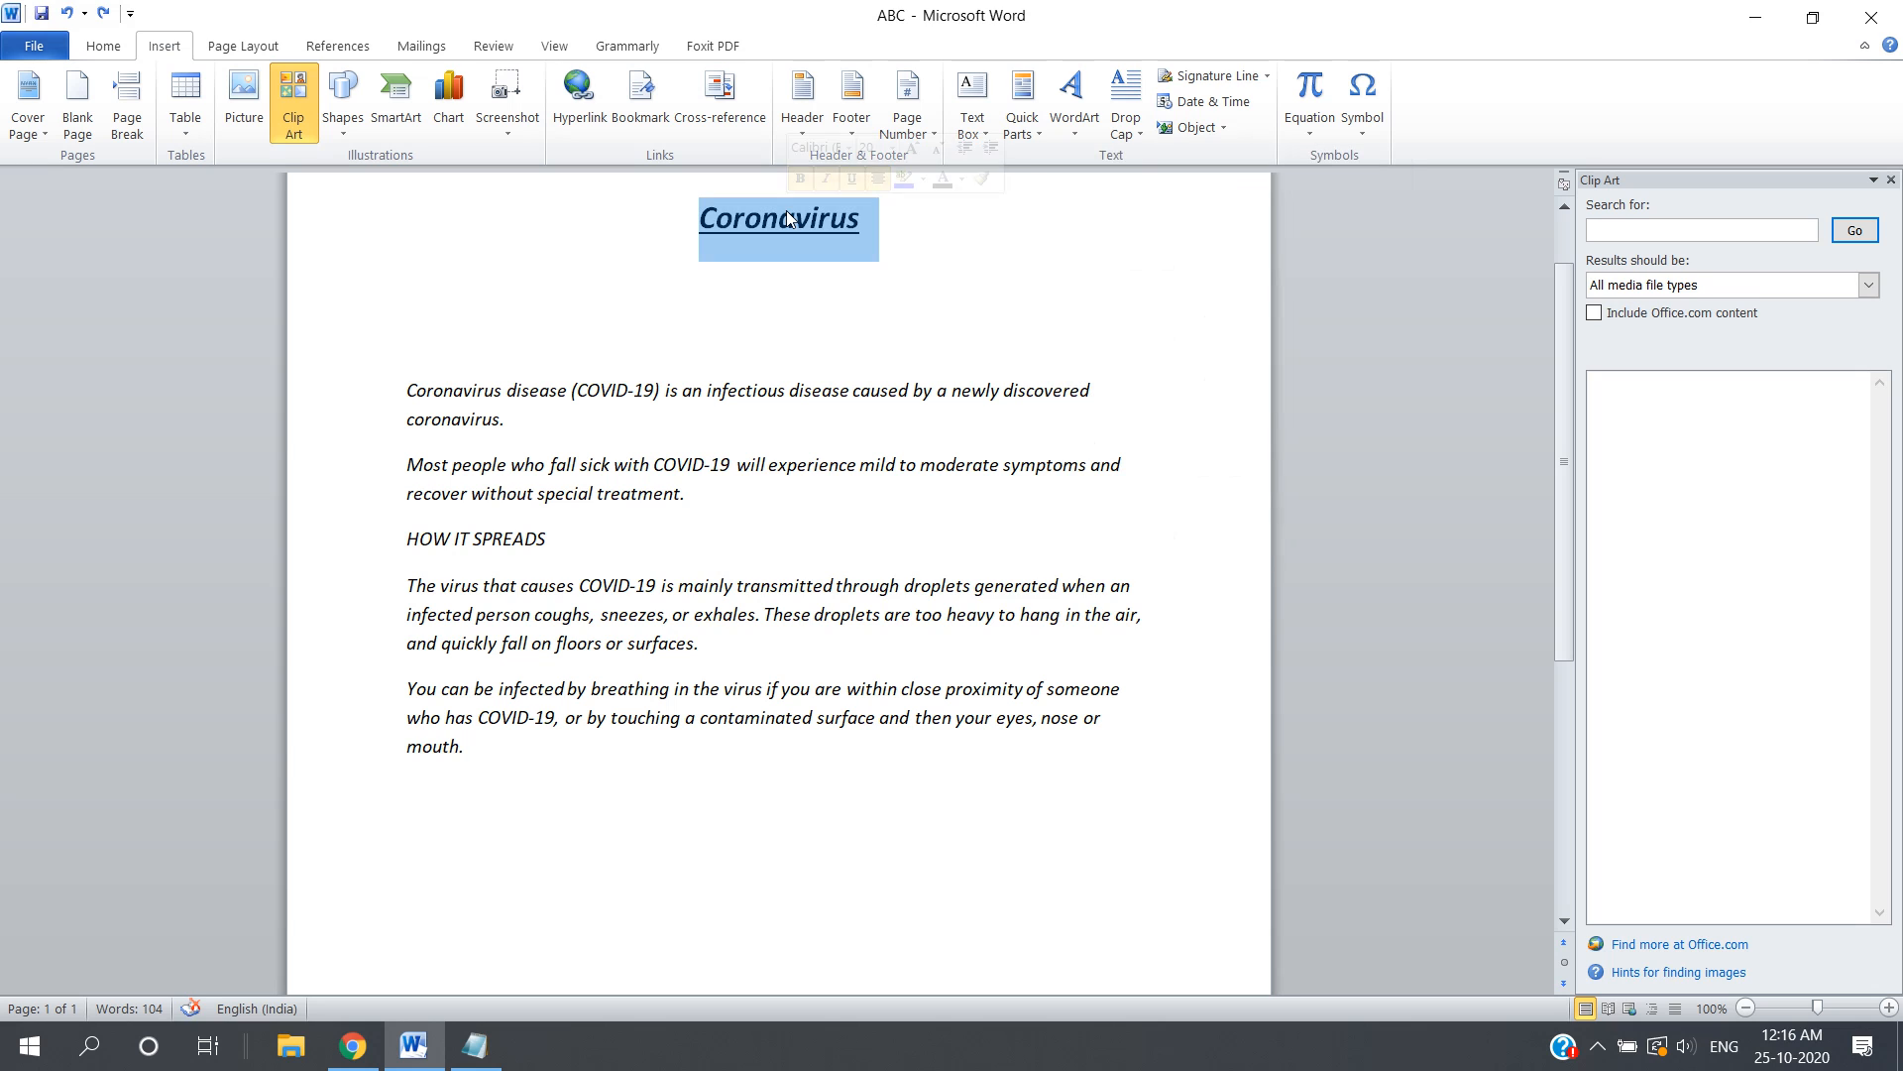
pyautogui.click(1071, 127)
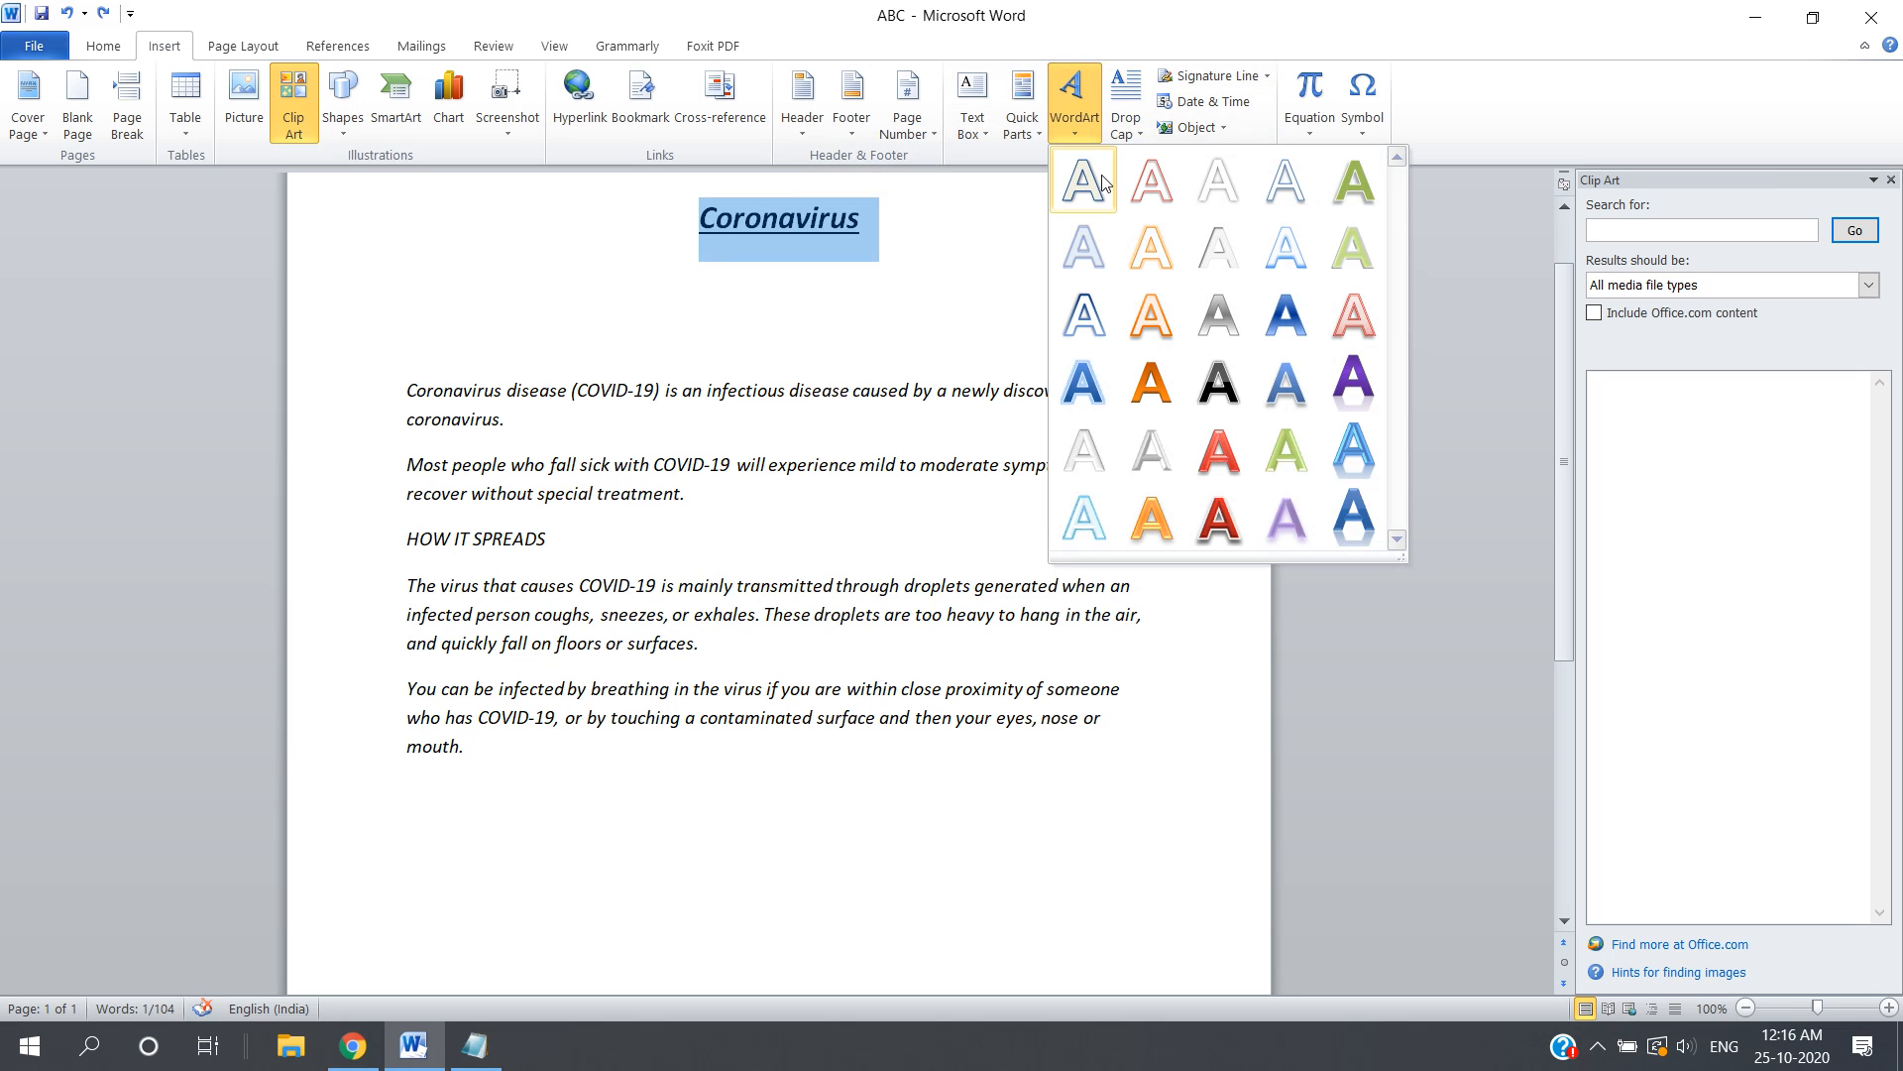
pyautogui.click(1081, 377)
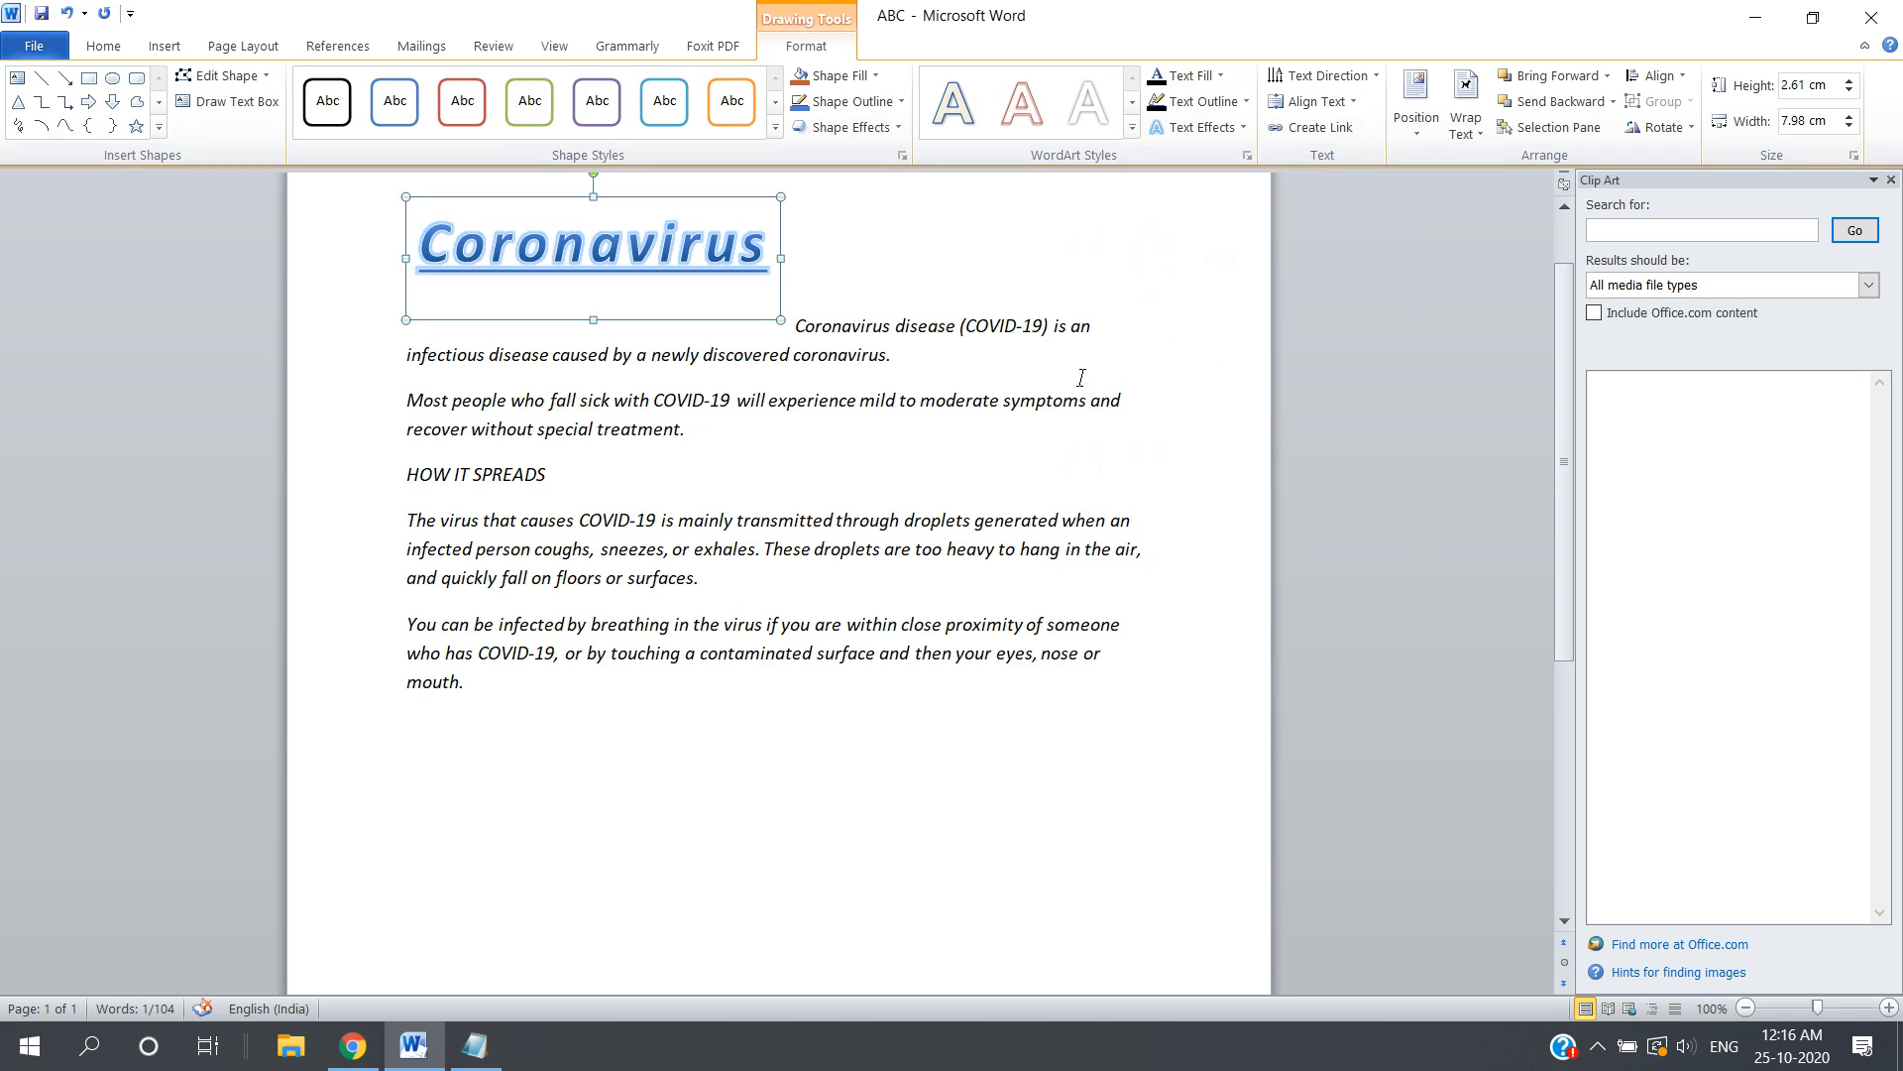
pyautogui.hotkey('ctrl', 'z')
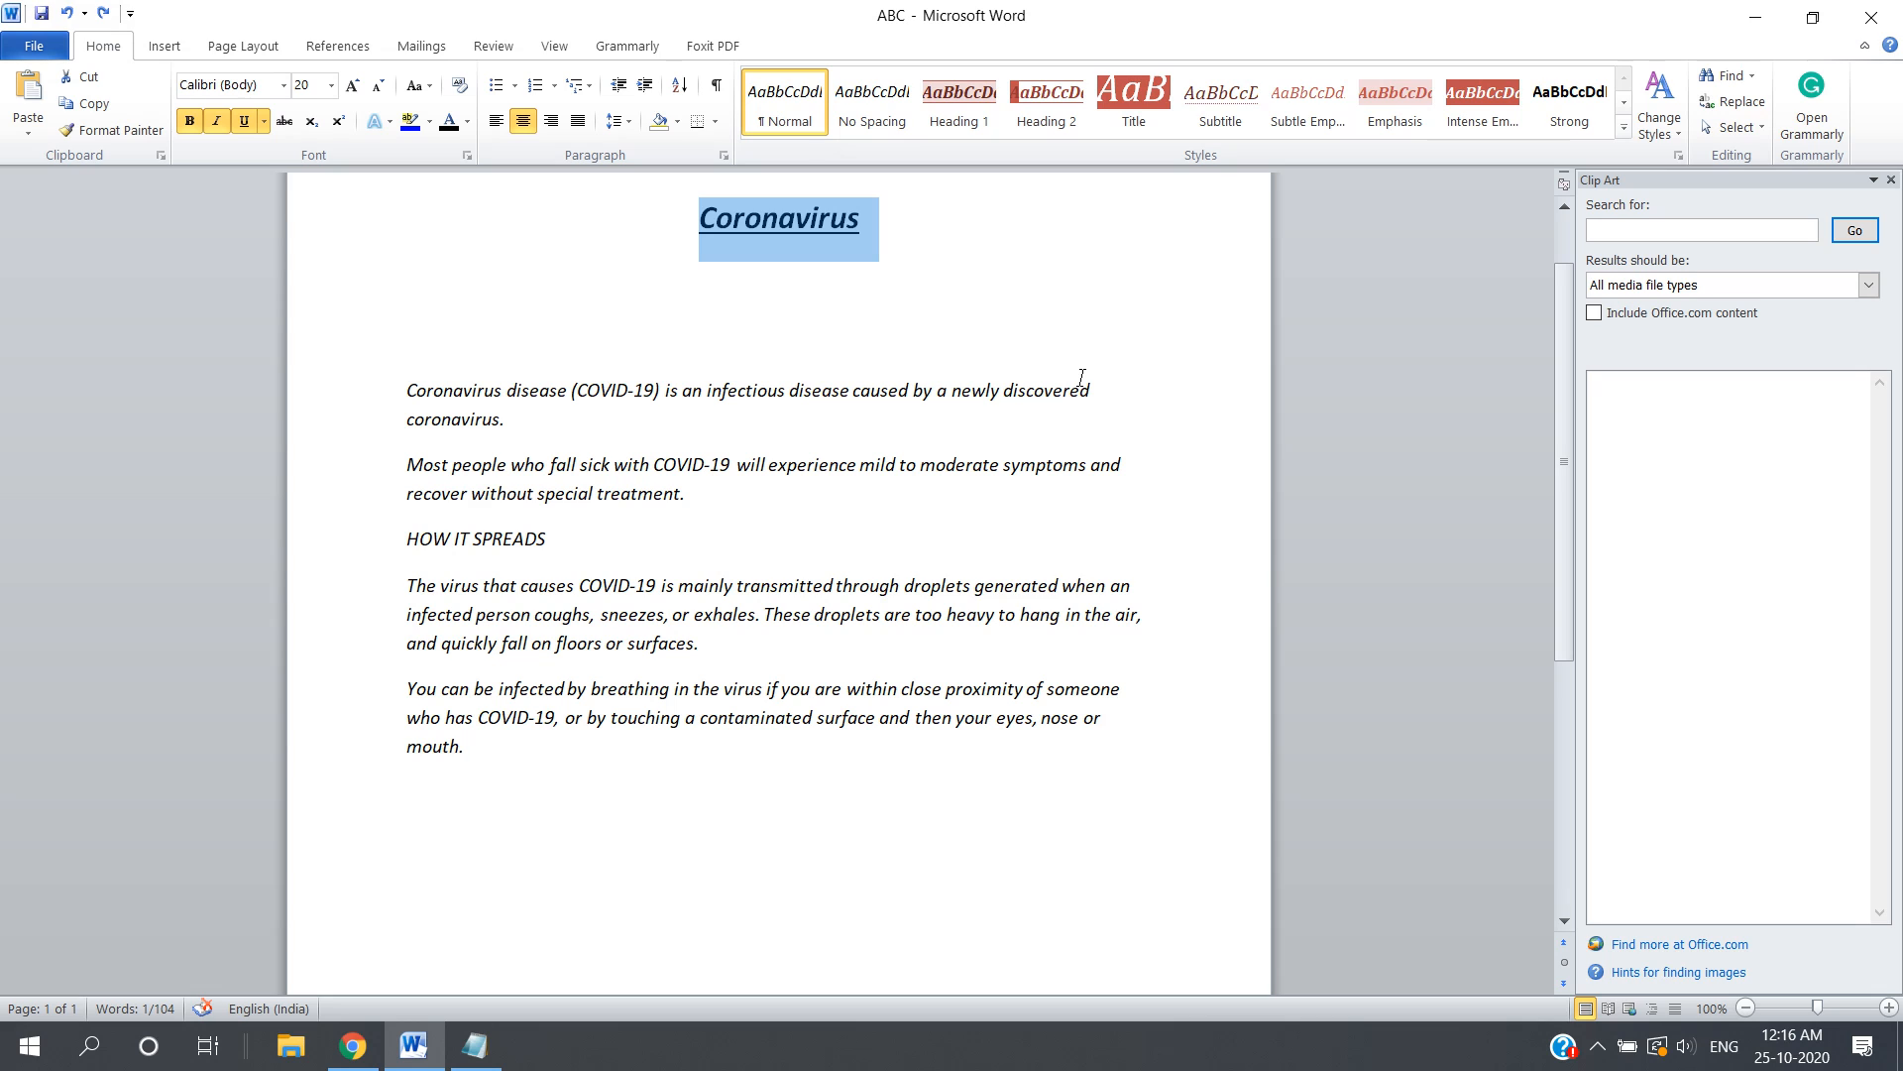
# Insert the date in the format "Sunday, 25 October 2020" on the empty line above the first paragraph, and undo it.
pyautogui.click(165, 52)
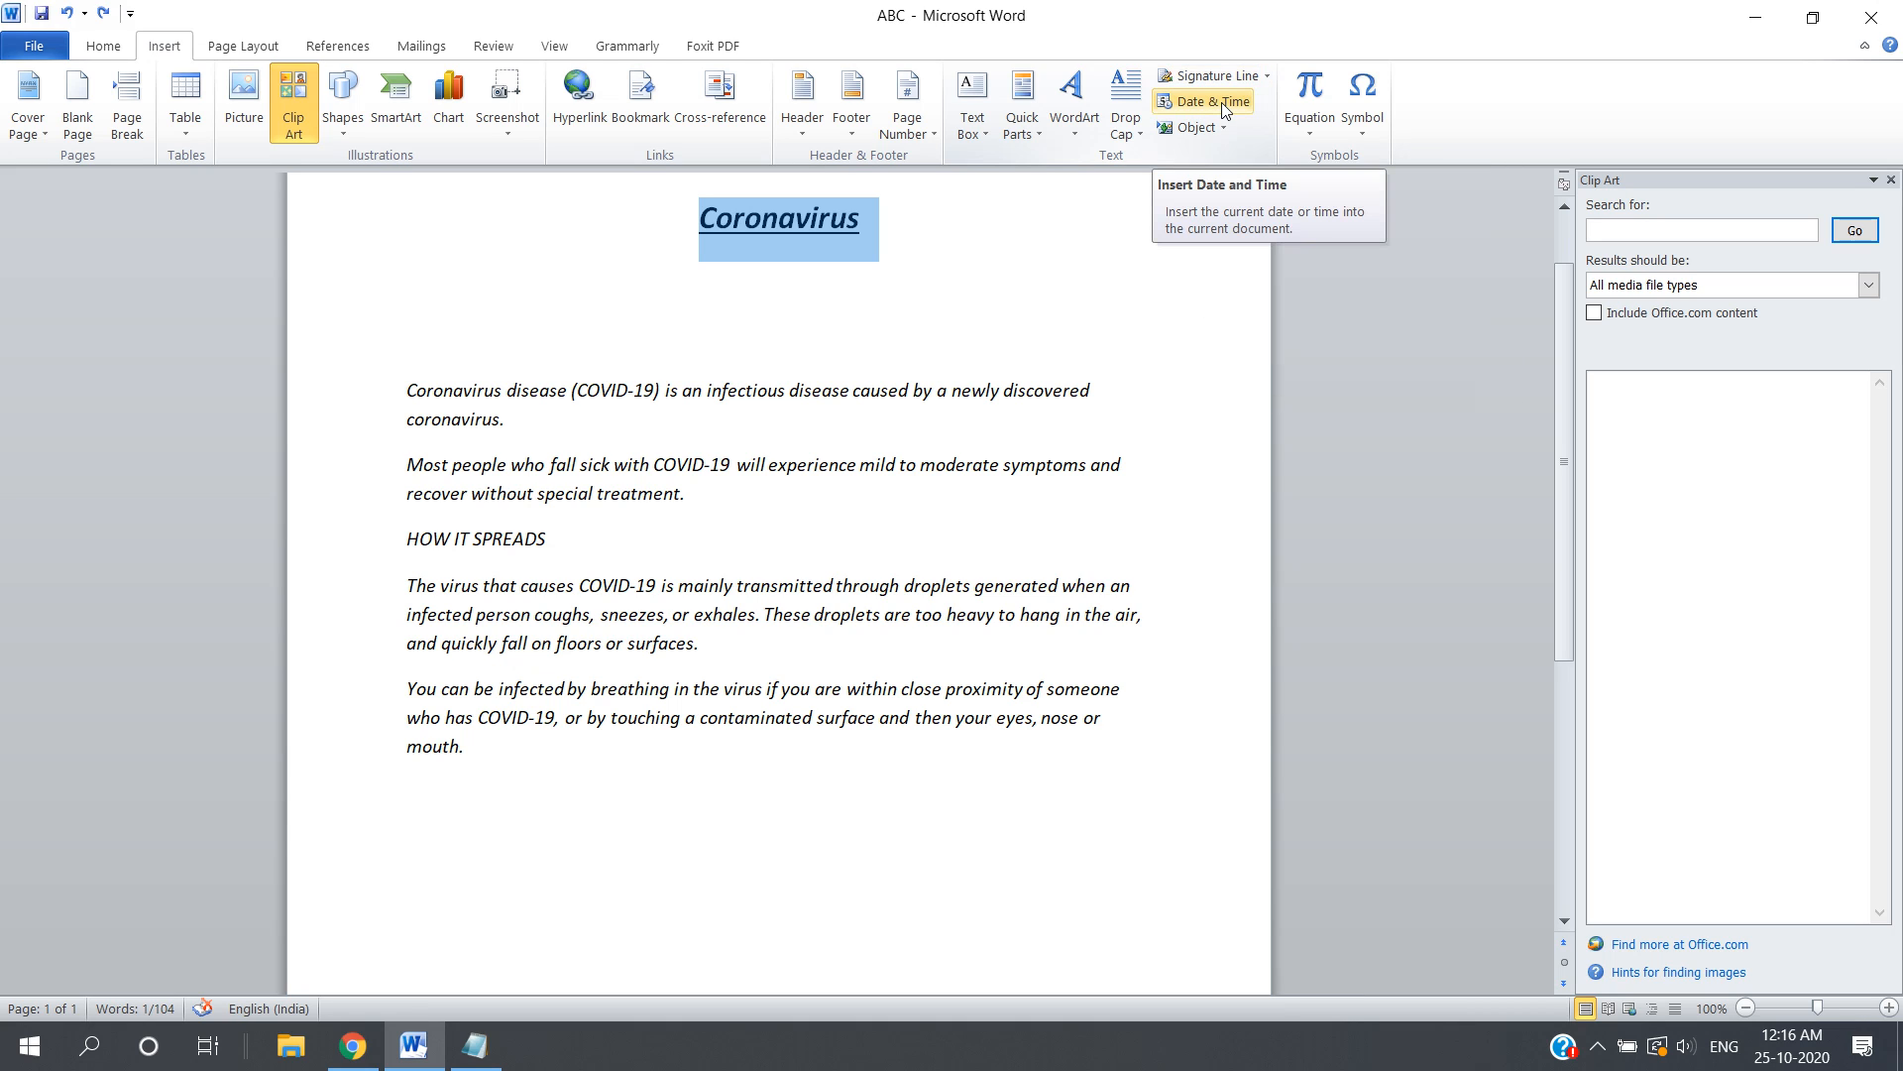
pyautogui.click(808, 341)
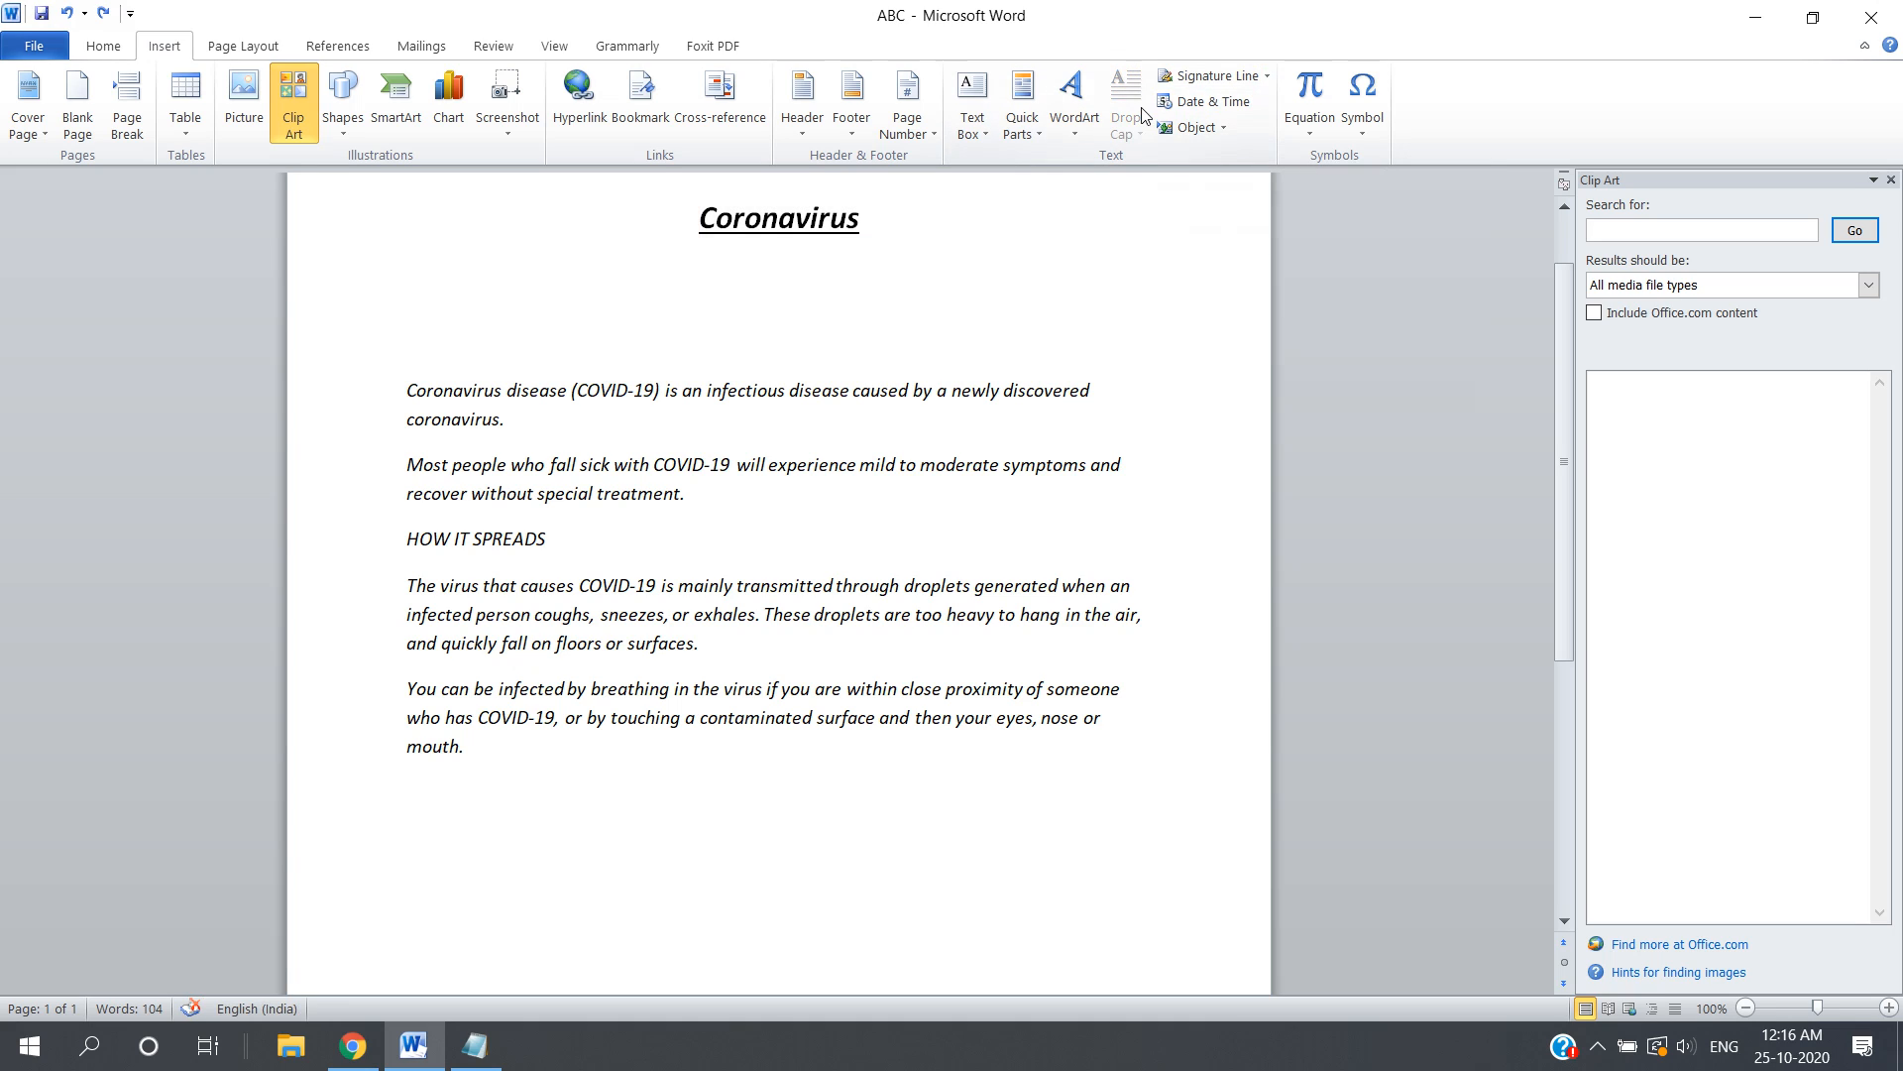
pyautogui.click(1194, 102)
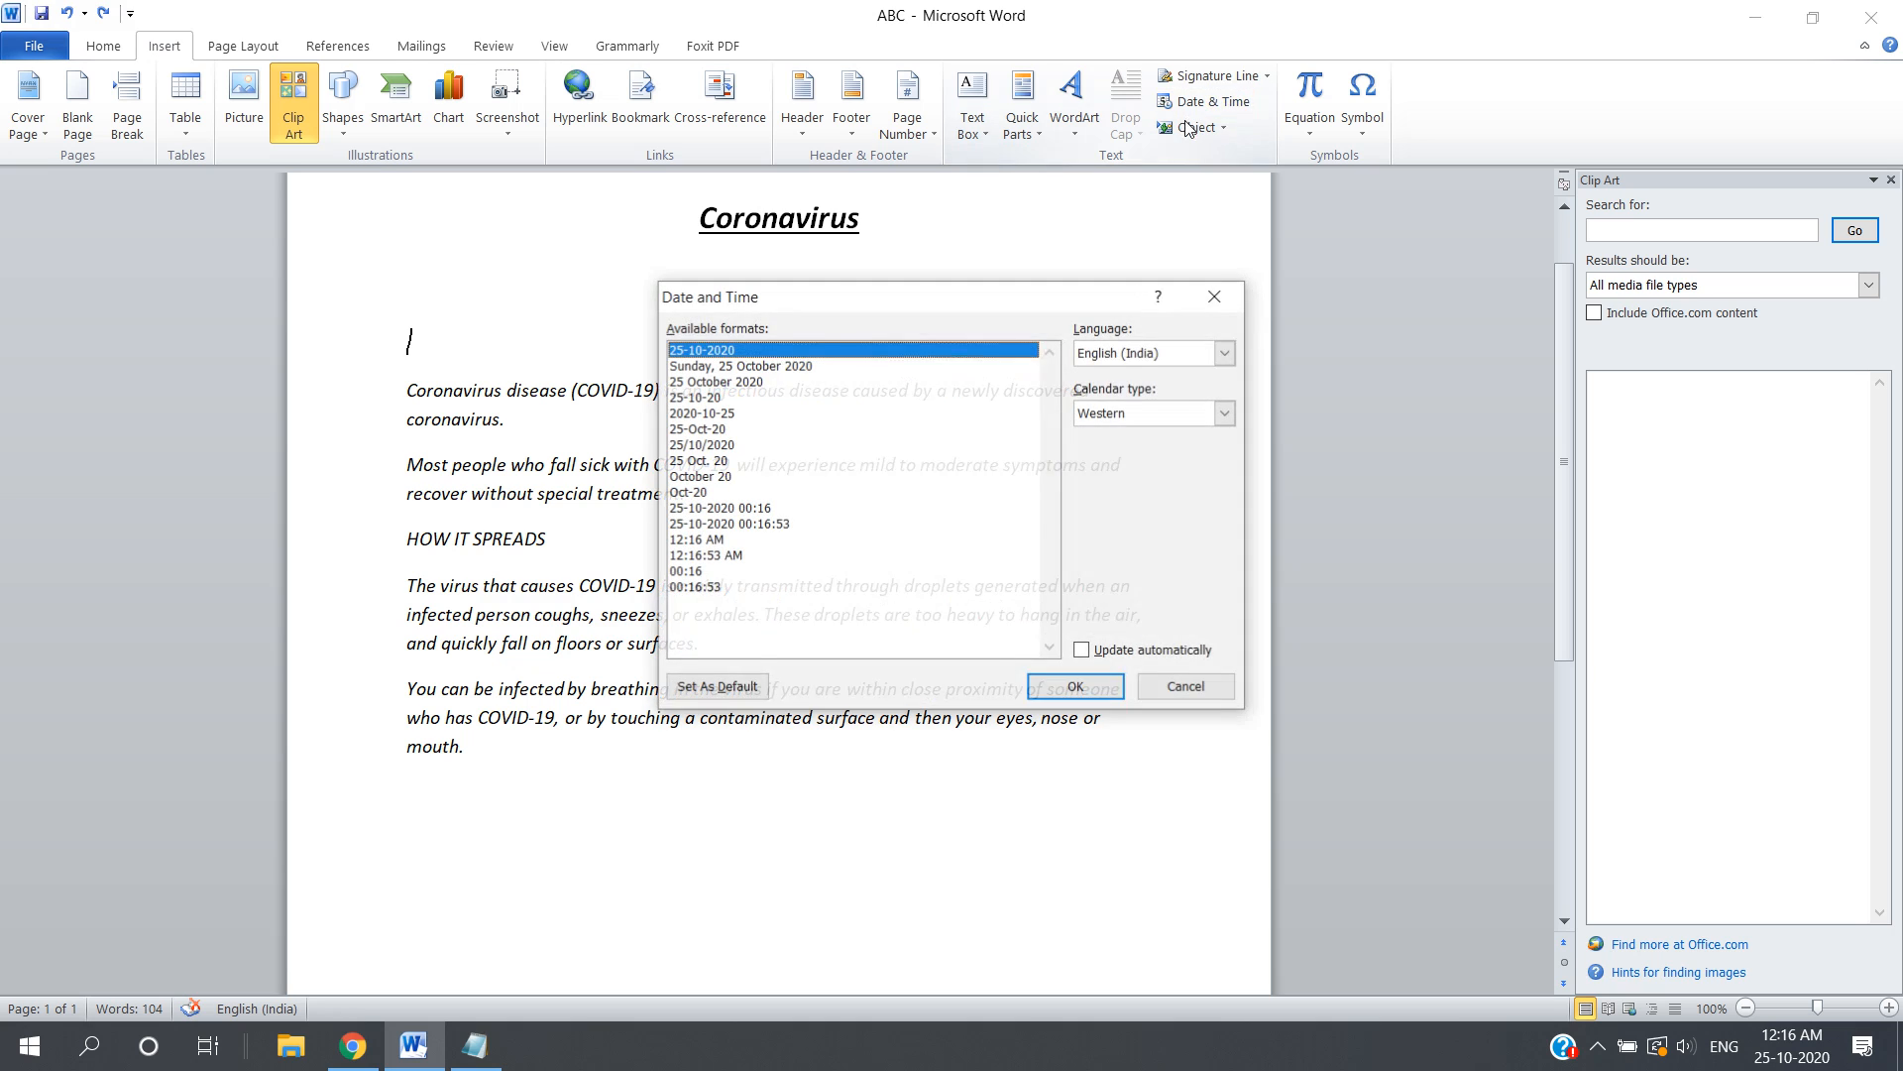
pyautogui.click(744, 366)
pyautogui.click(1058, 684)
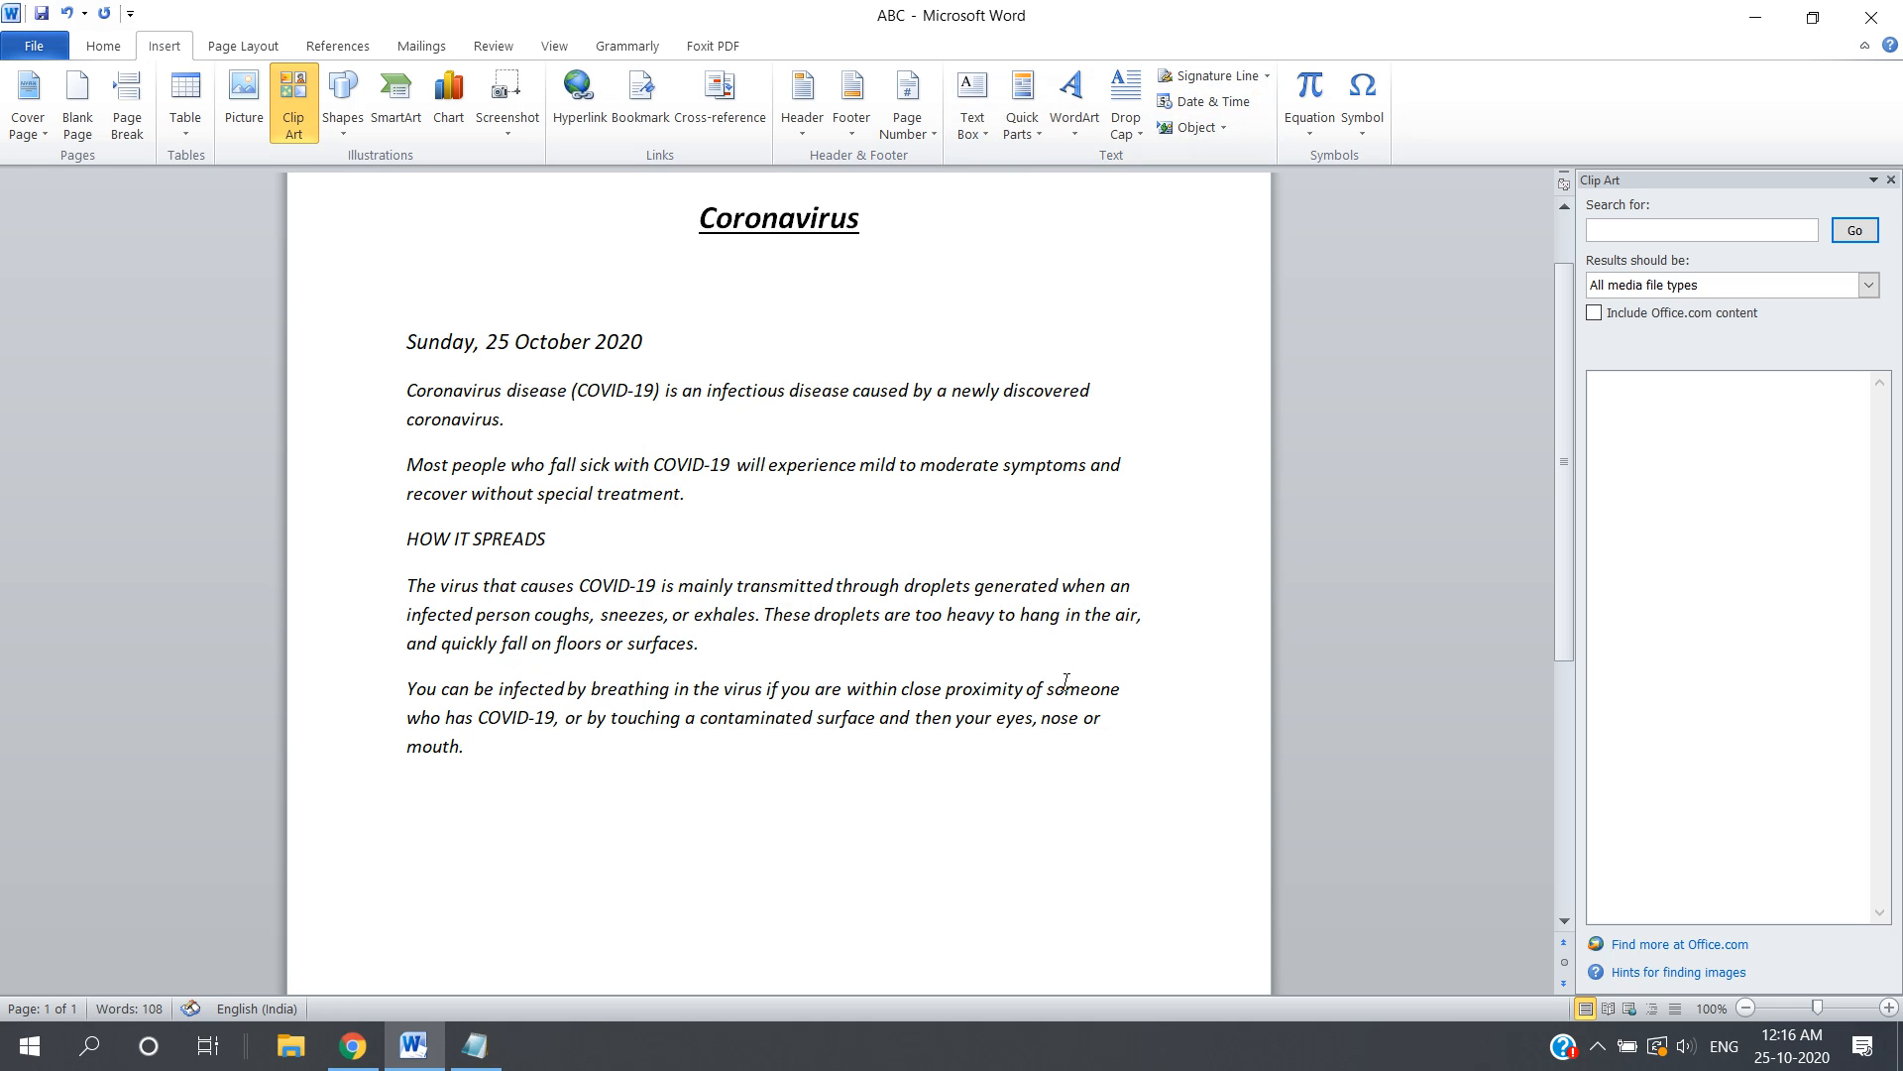
pyautogui.hotkey('ctrl', 'z')
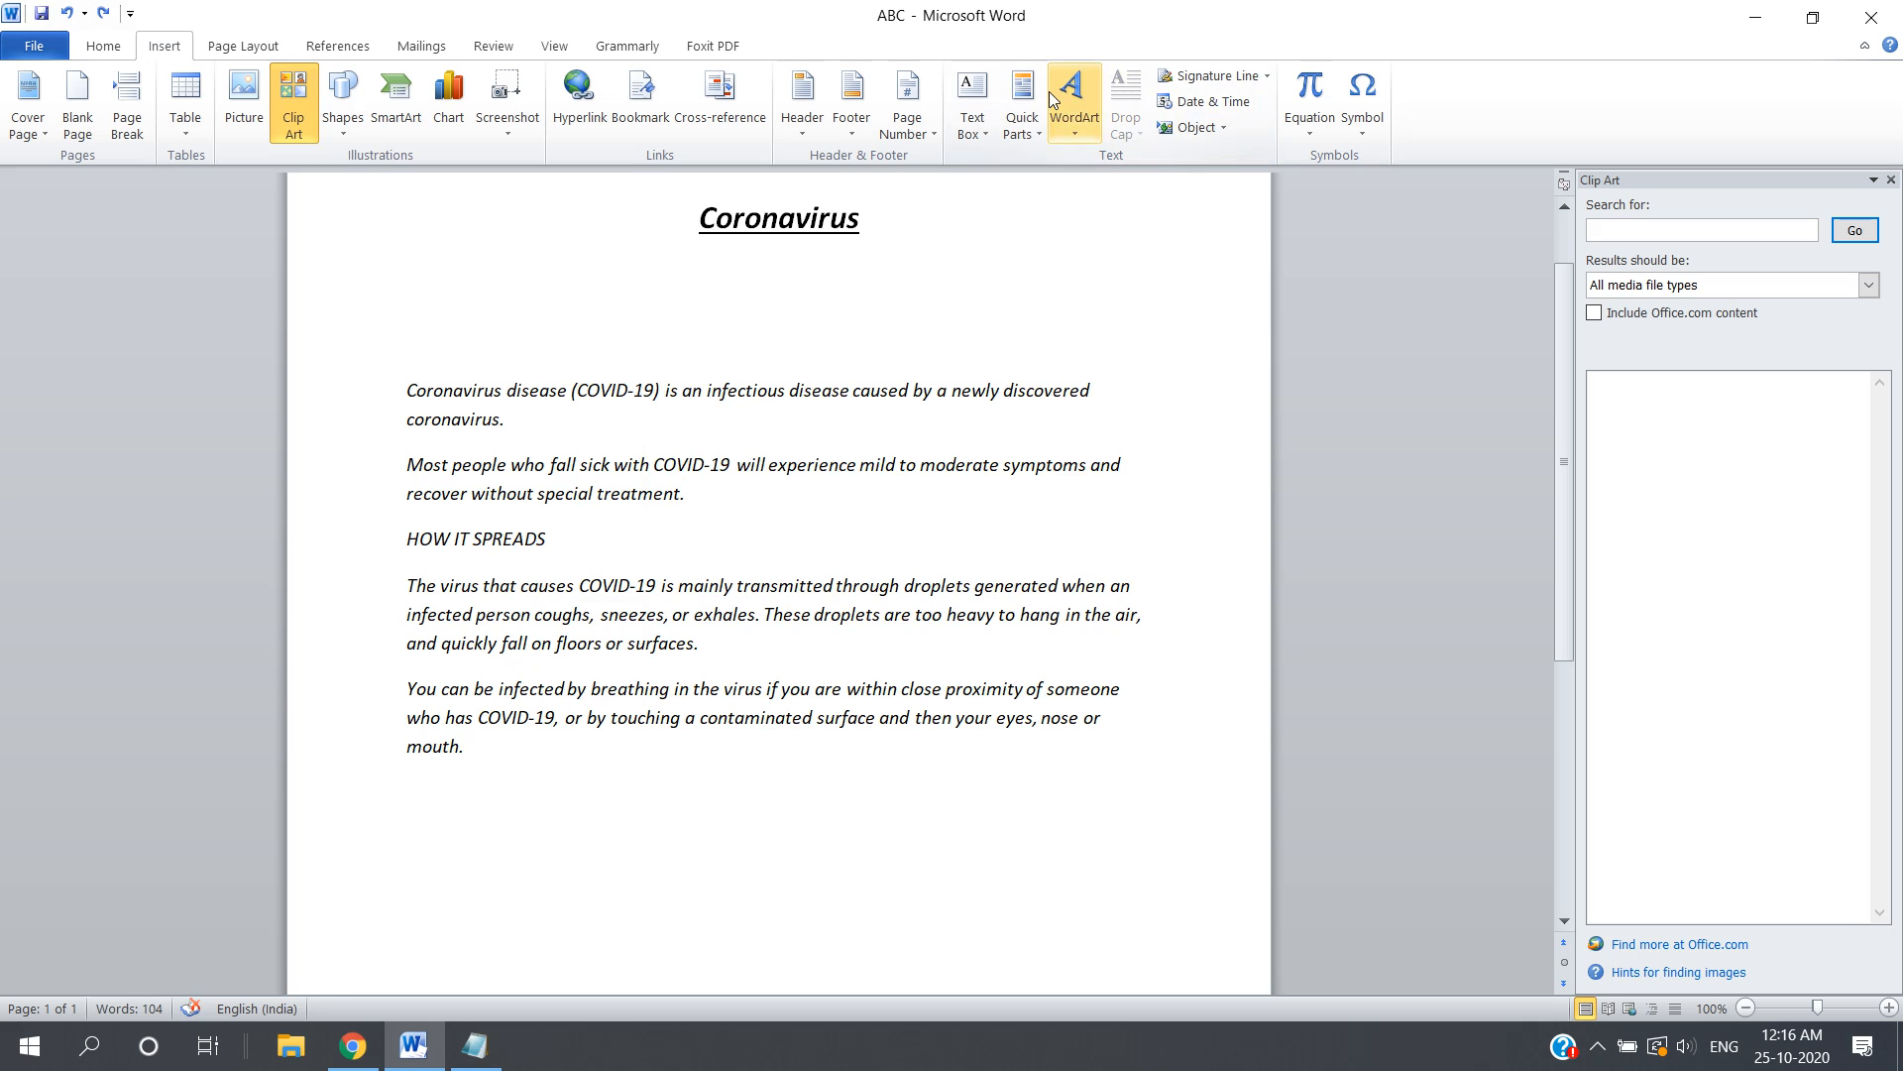
# Insert the built-in Quadratic Formula equation on the empty line above the first paragraph, and undo it.
pyautogui.click(1308, 135)
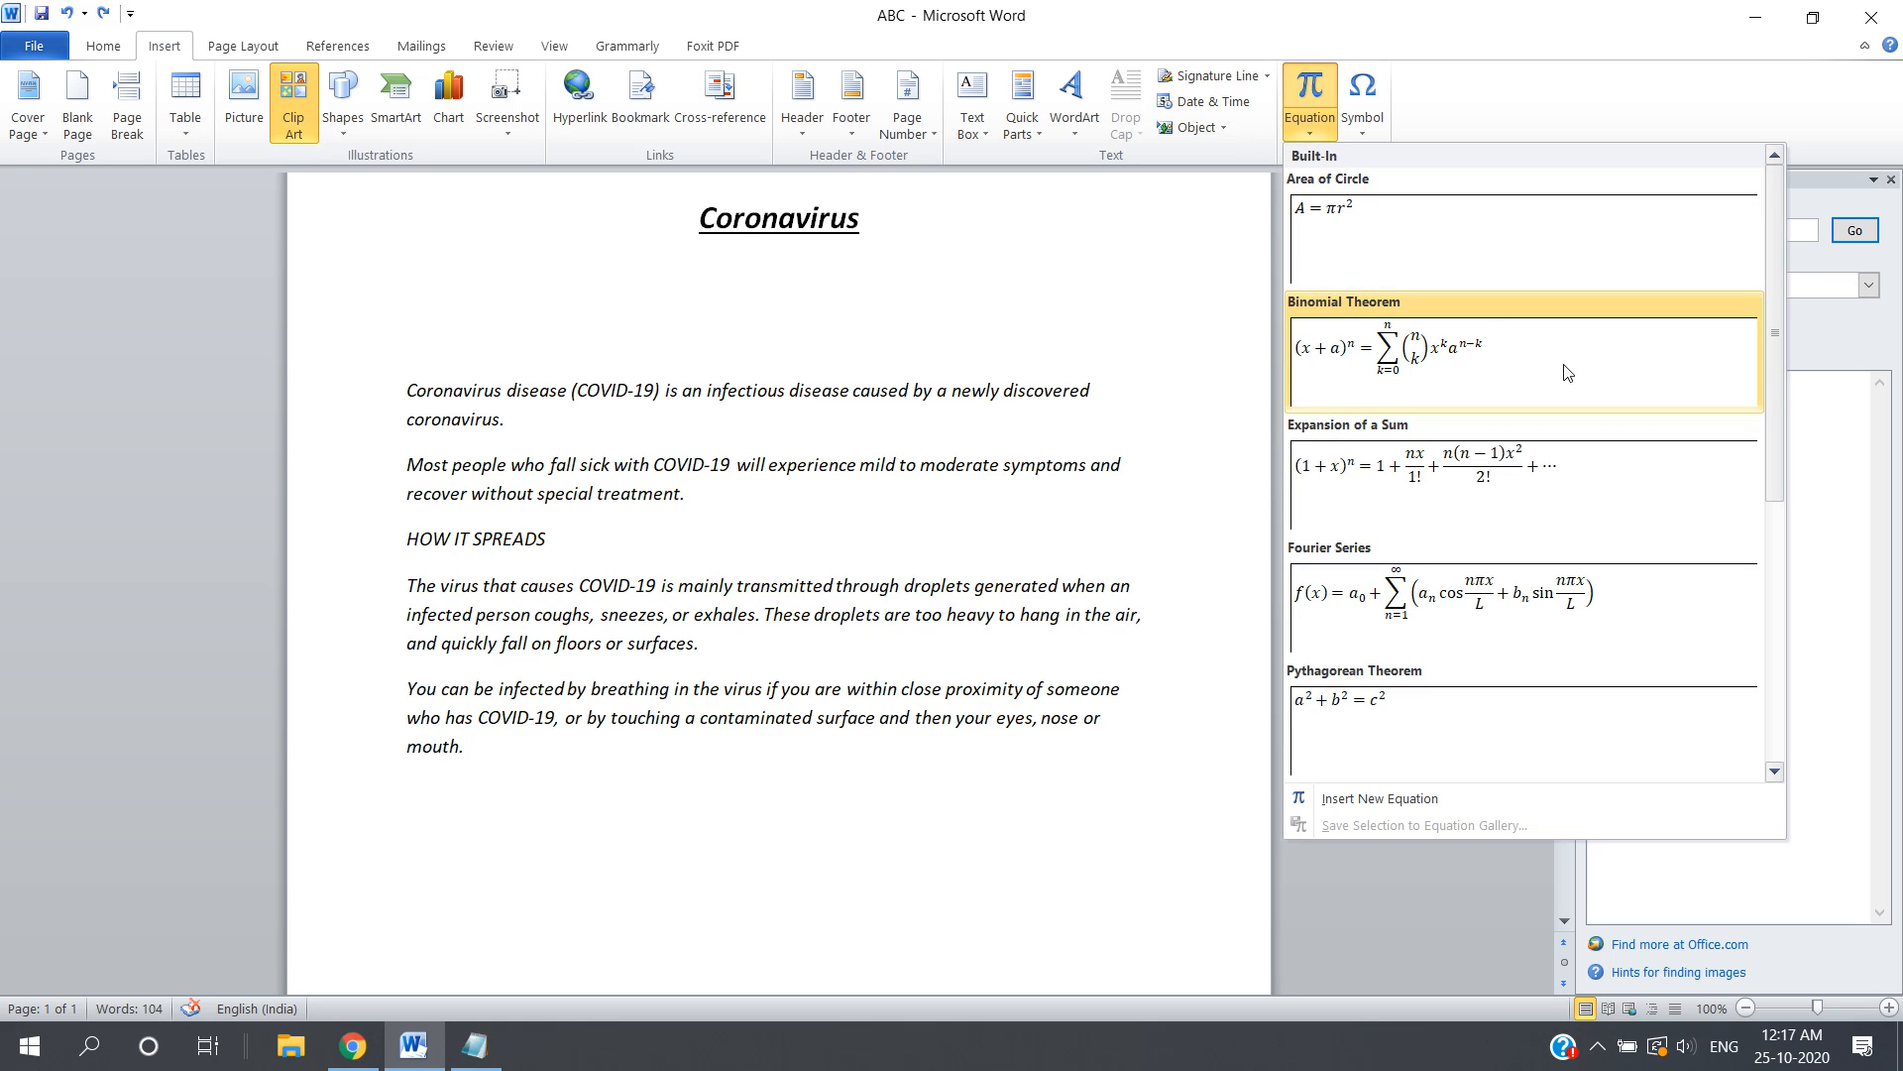
pyautogui.moveTo(1777, 230); pyautogui.dragTo(1770, 609)
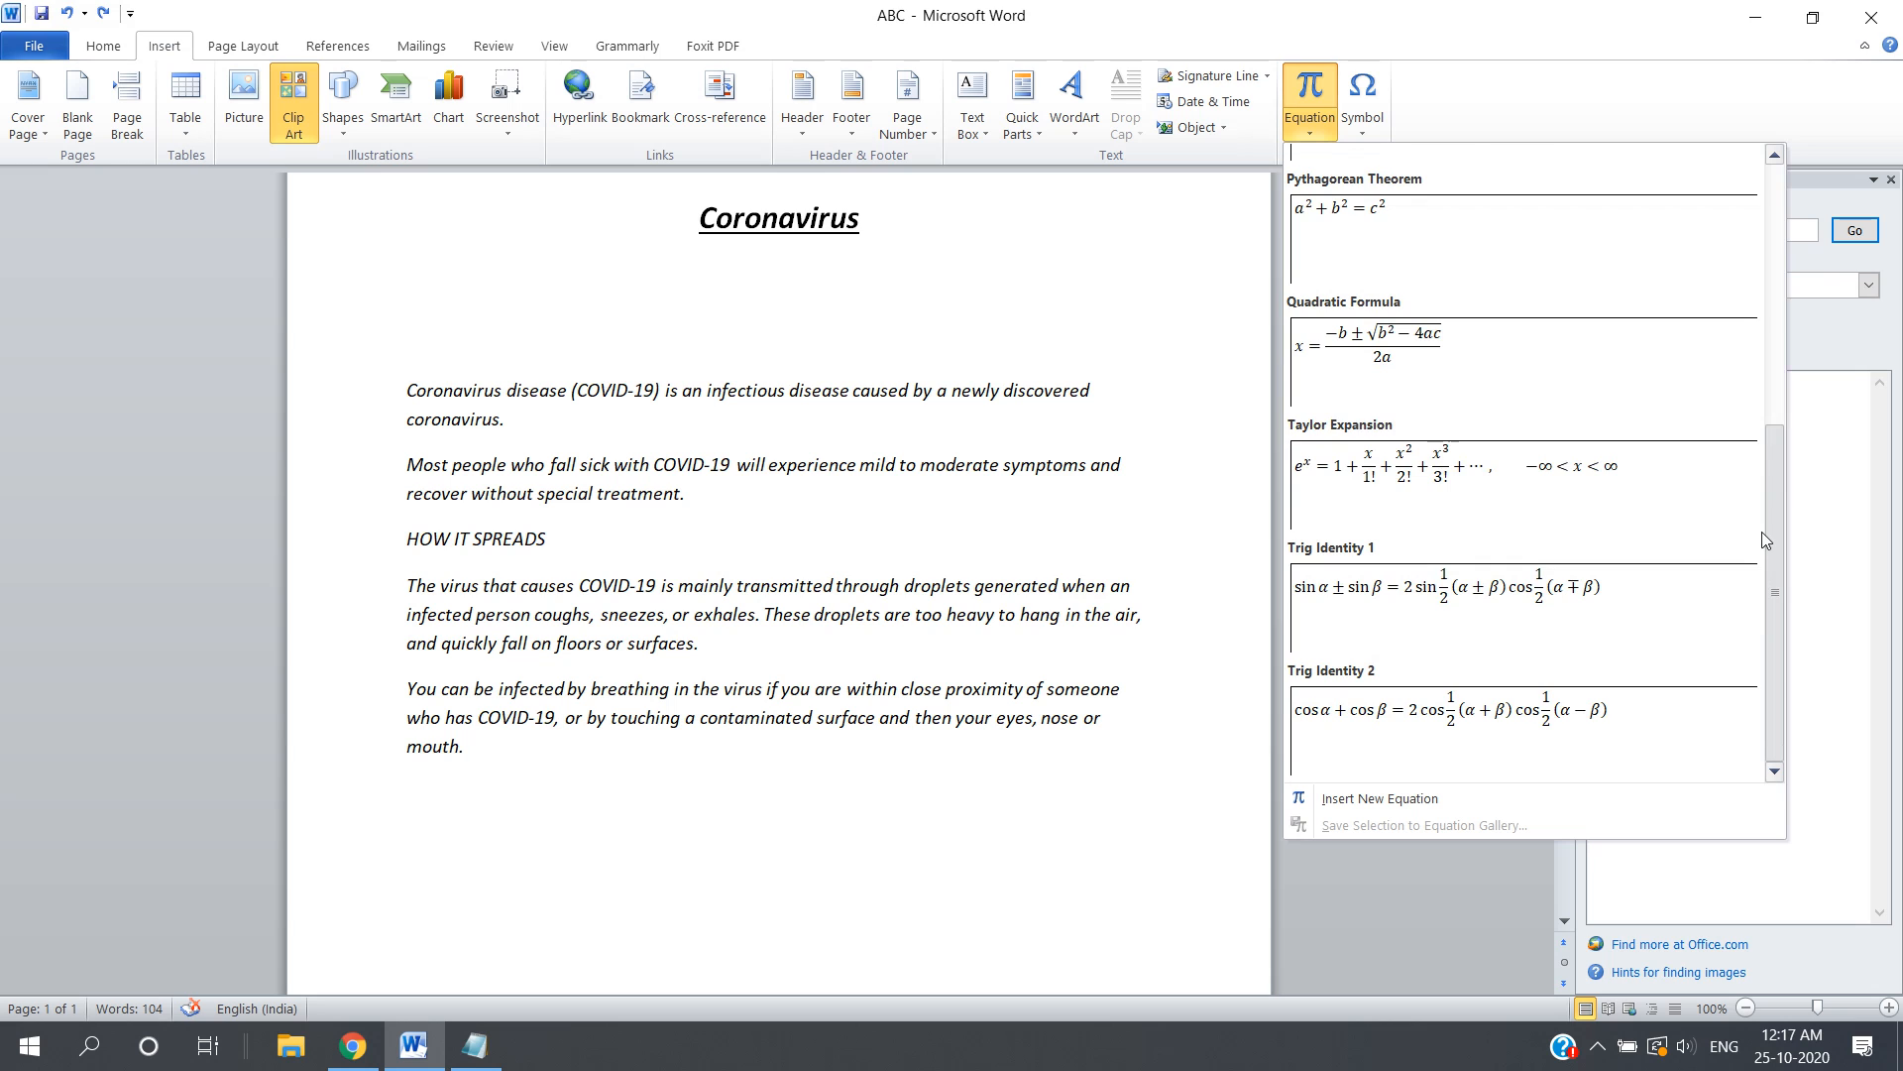
pyautogui.click(1425, 345)
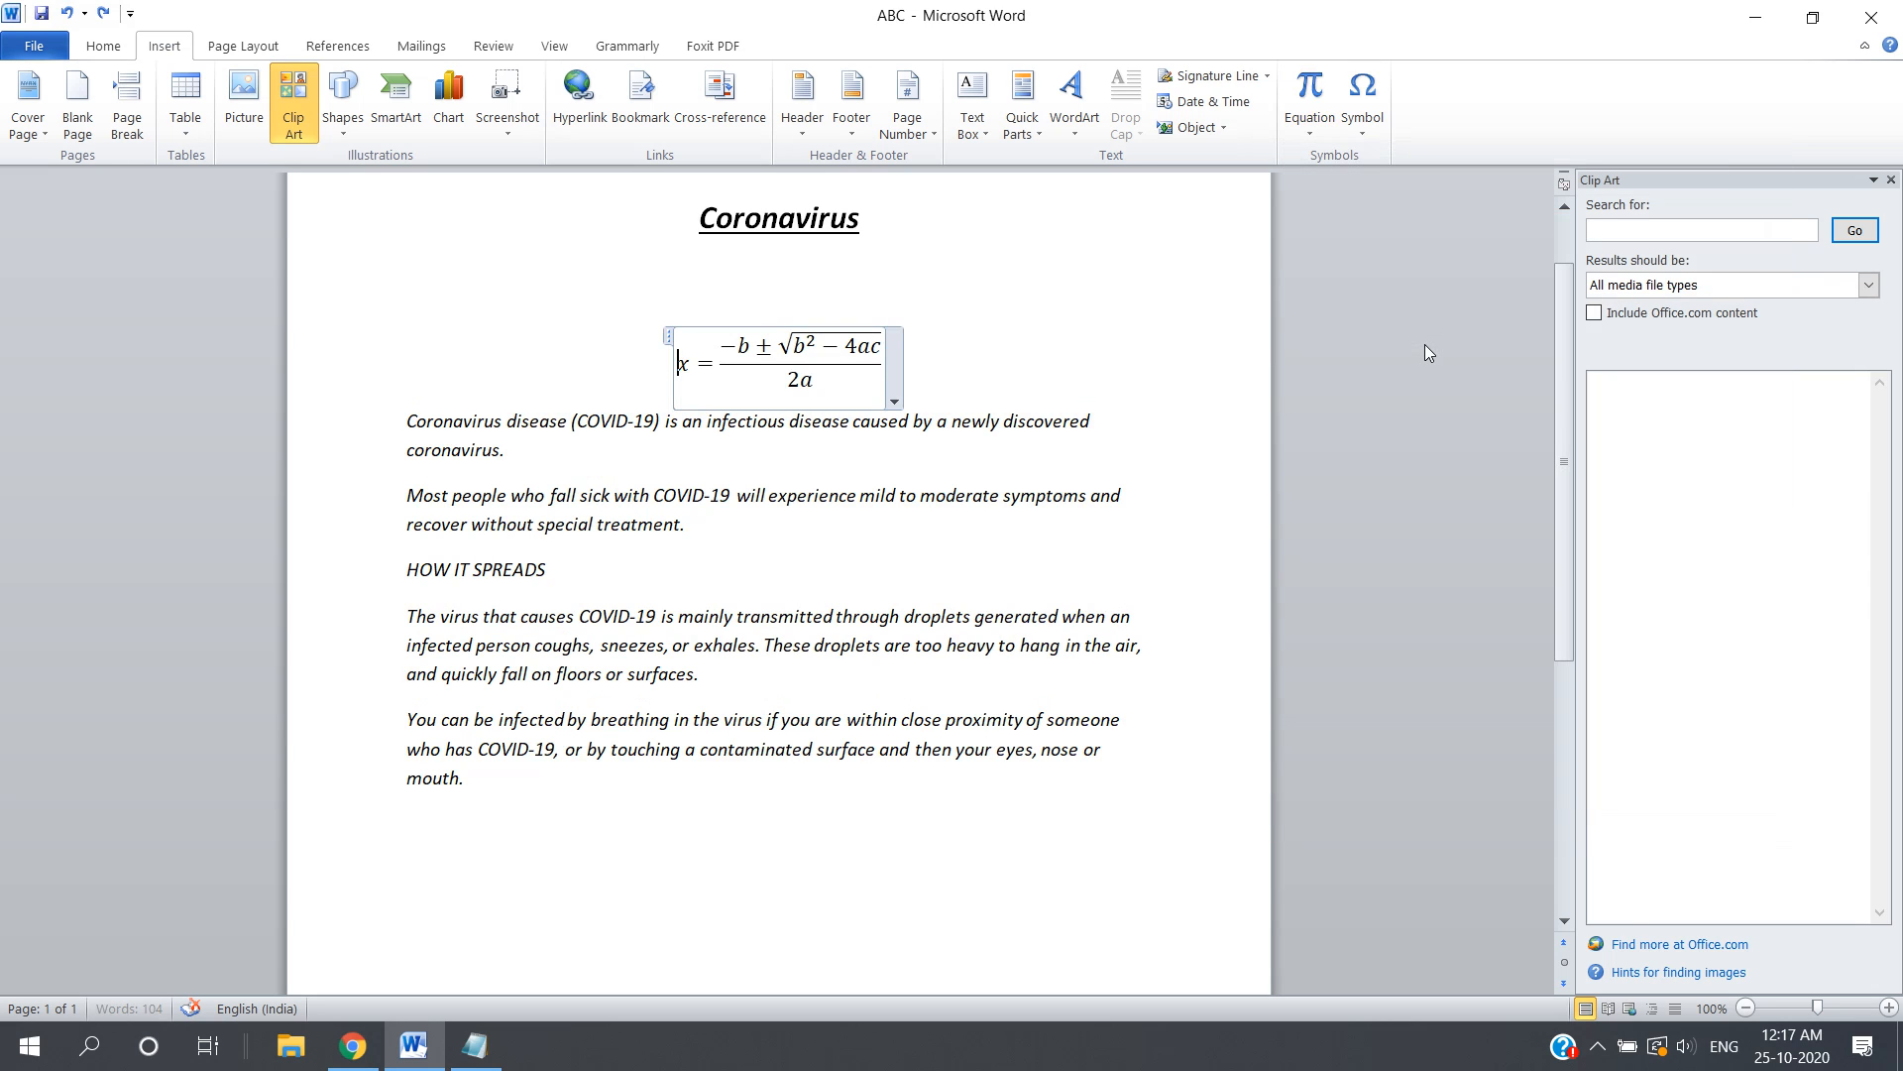
pyautogui.hotkey('ctrl', 'z')
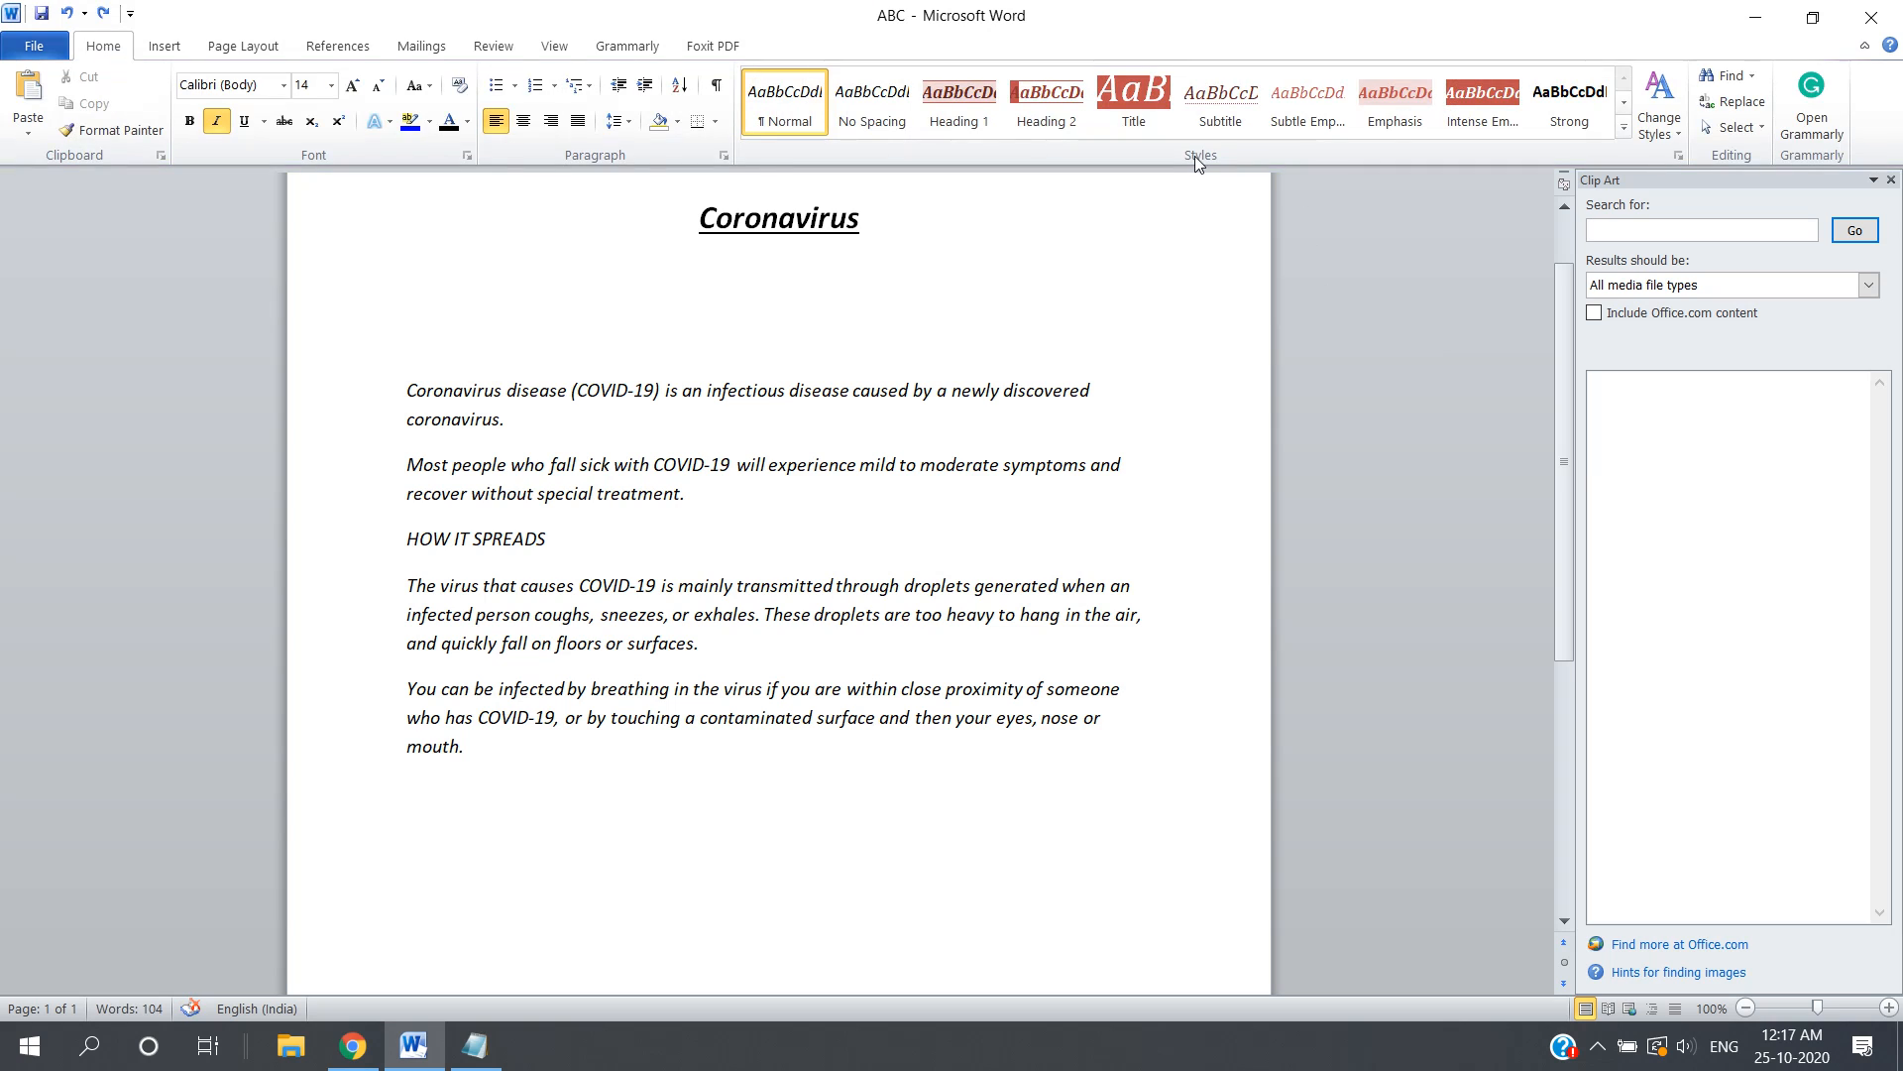
# Examine the available symbols and special characters for insertion, and close the Symbol dialog without inserting any.
pyautogui.click(166, 45)
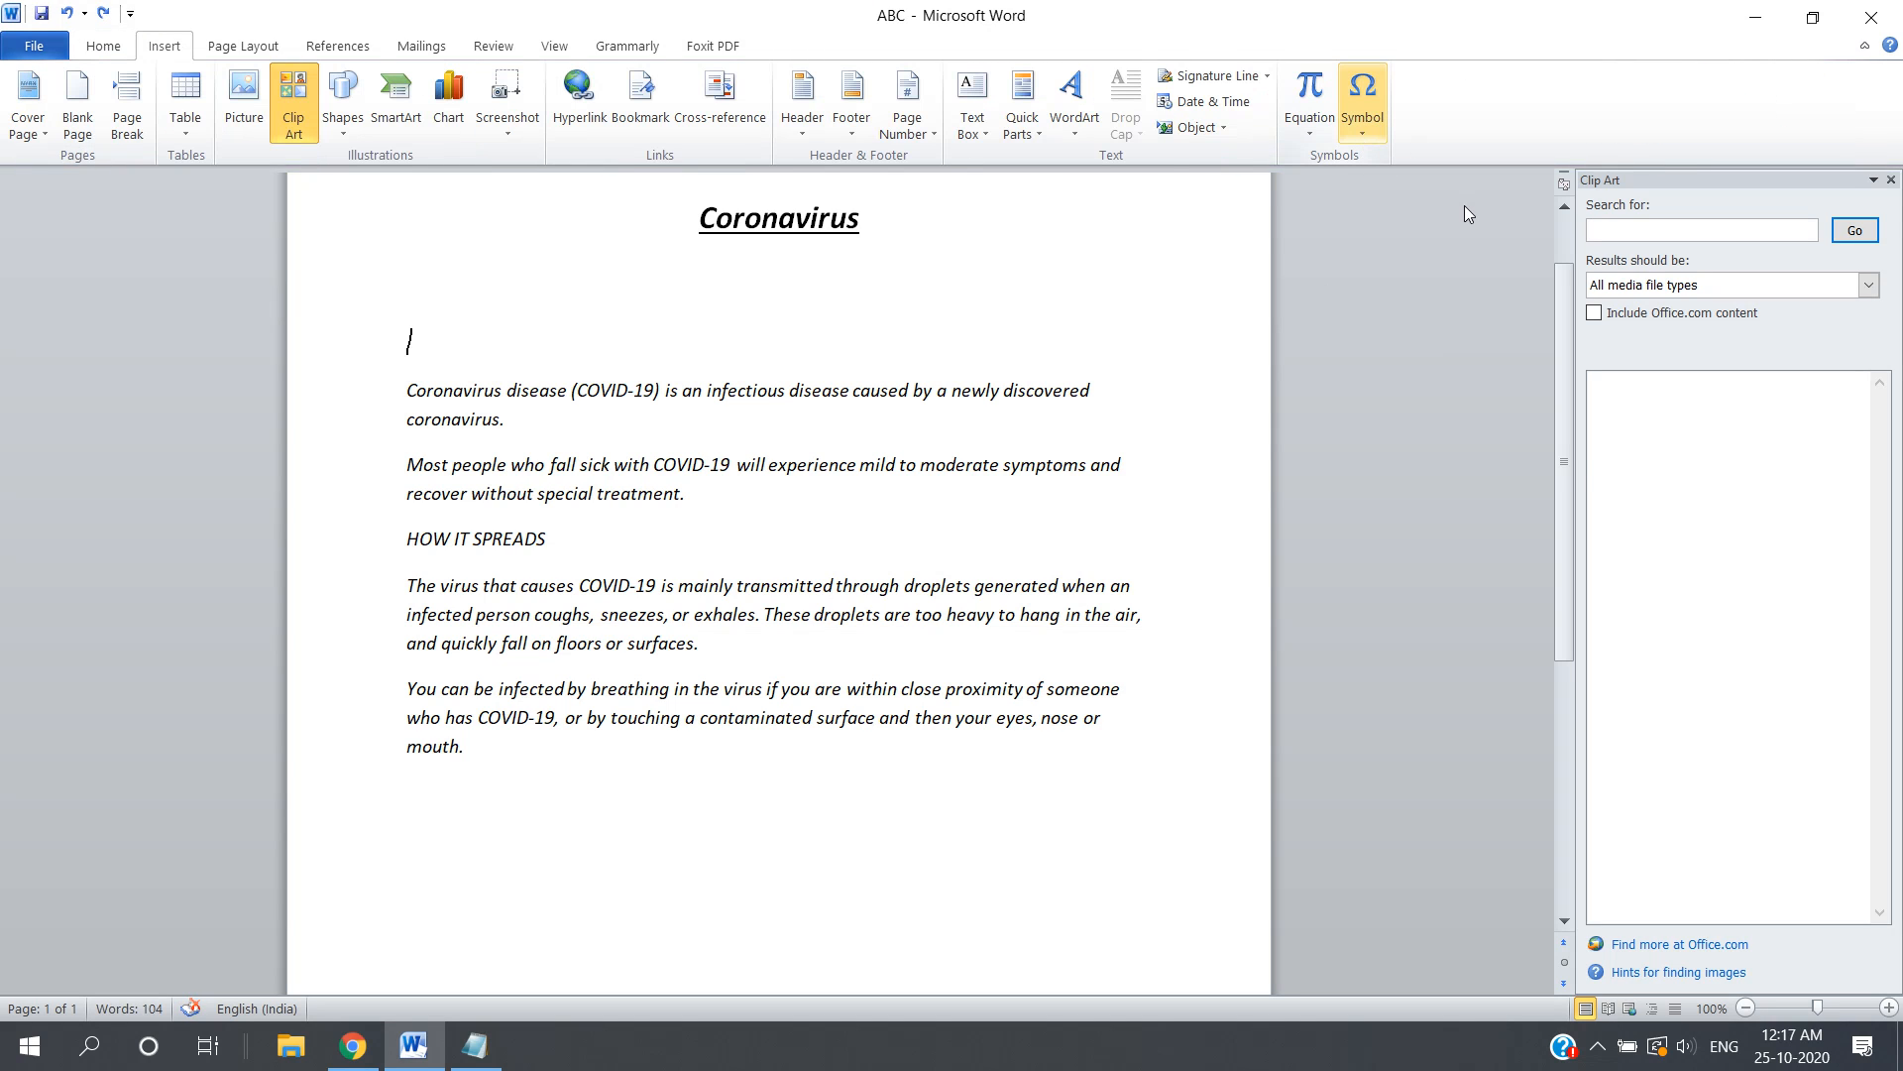
pyautogui.click(1360, 127)
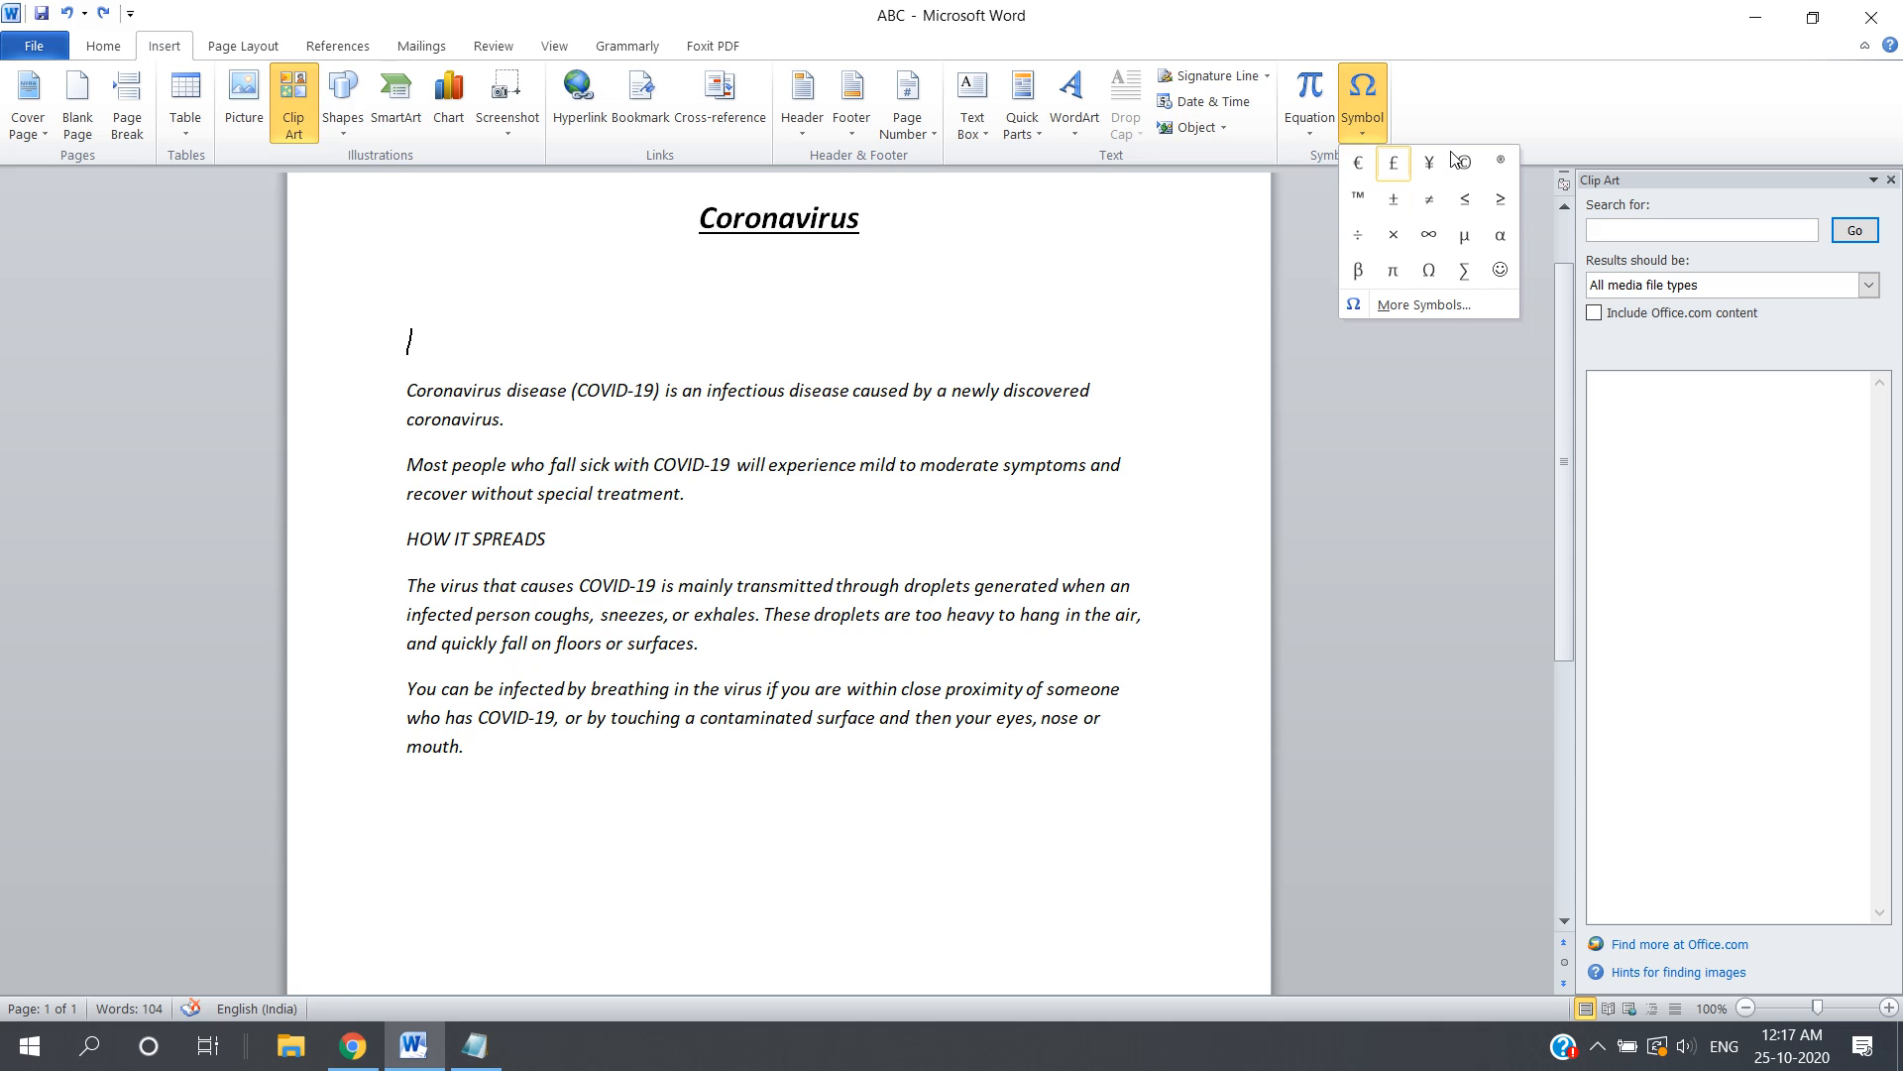
pyautogui.click(1418, 304)
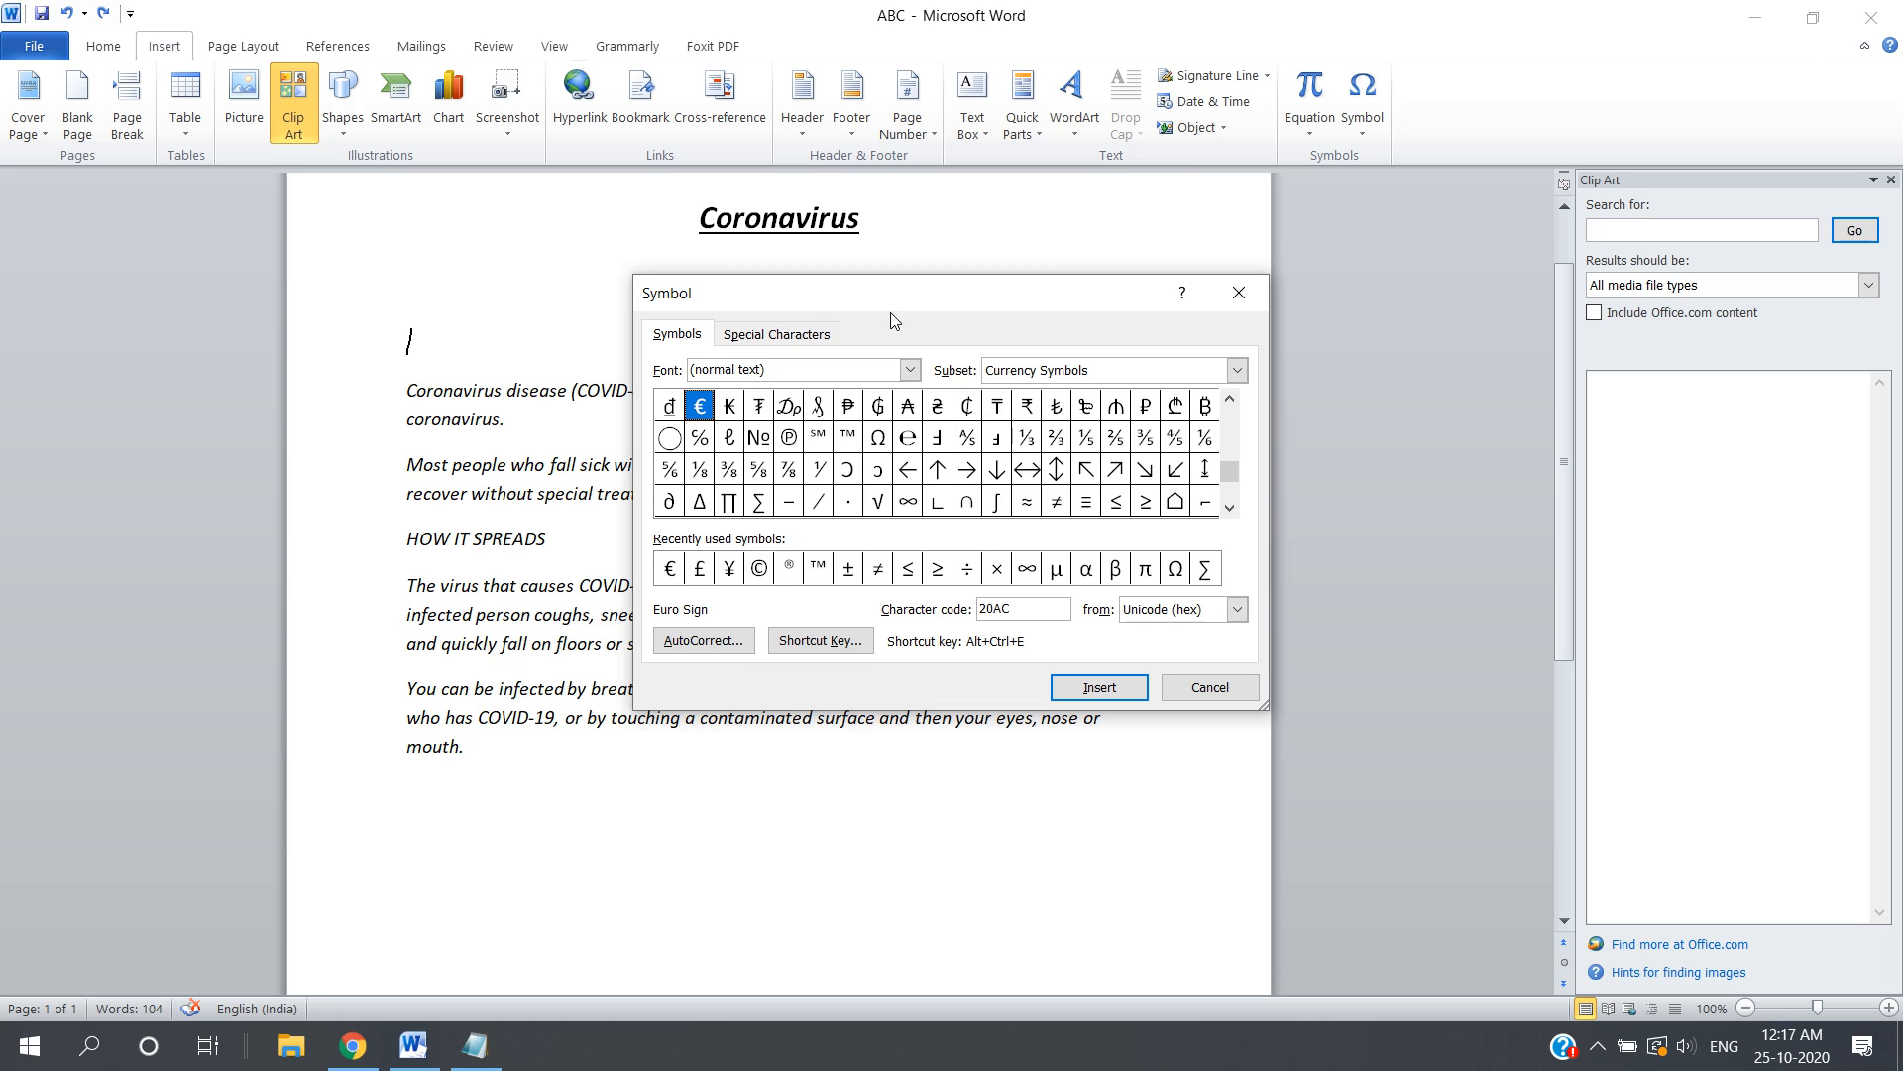
pyautogui.click(785, 335)
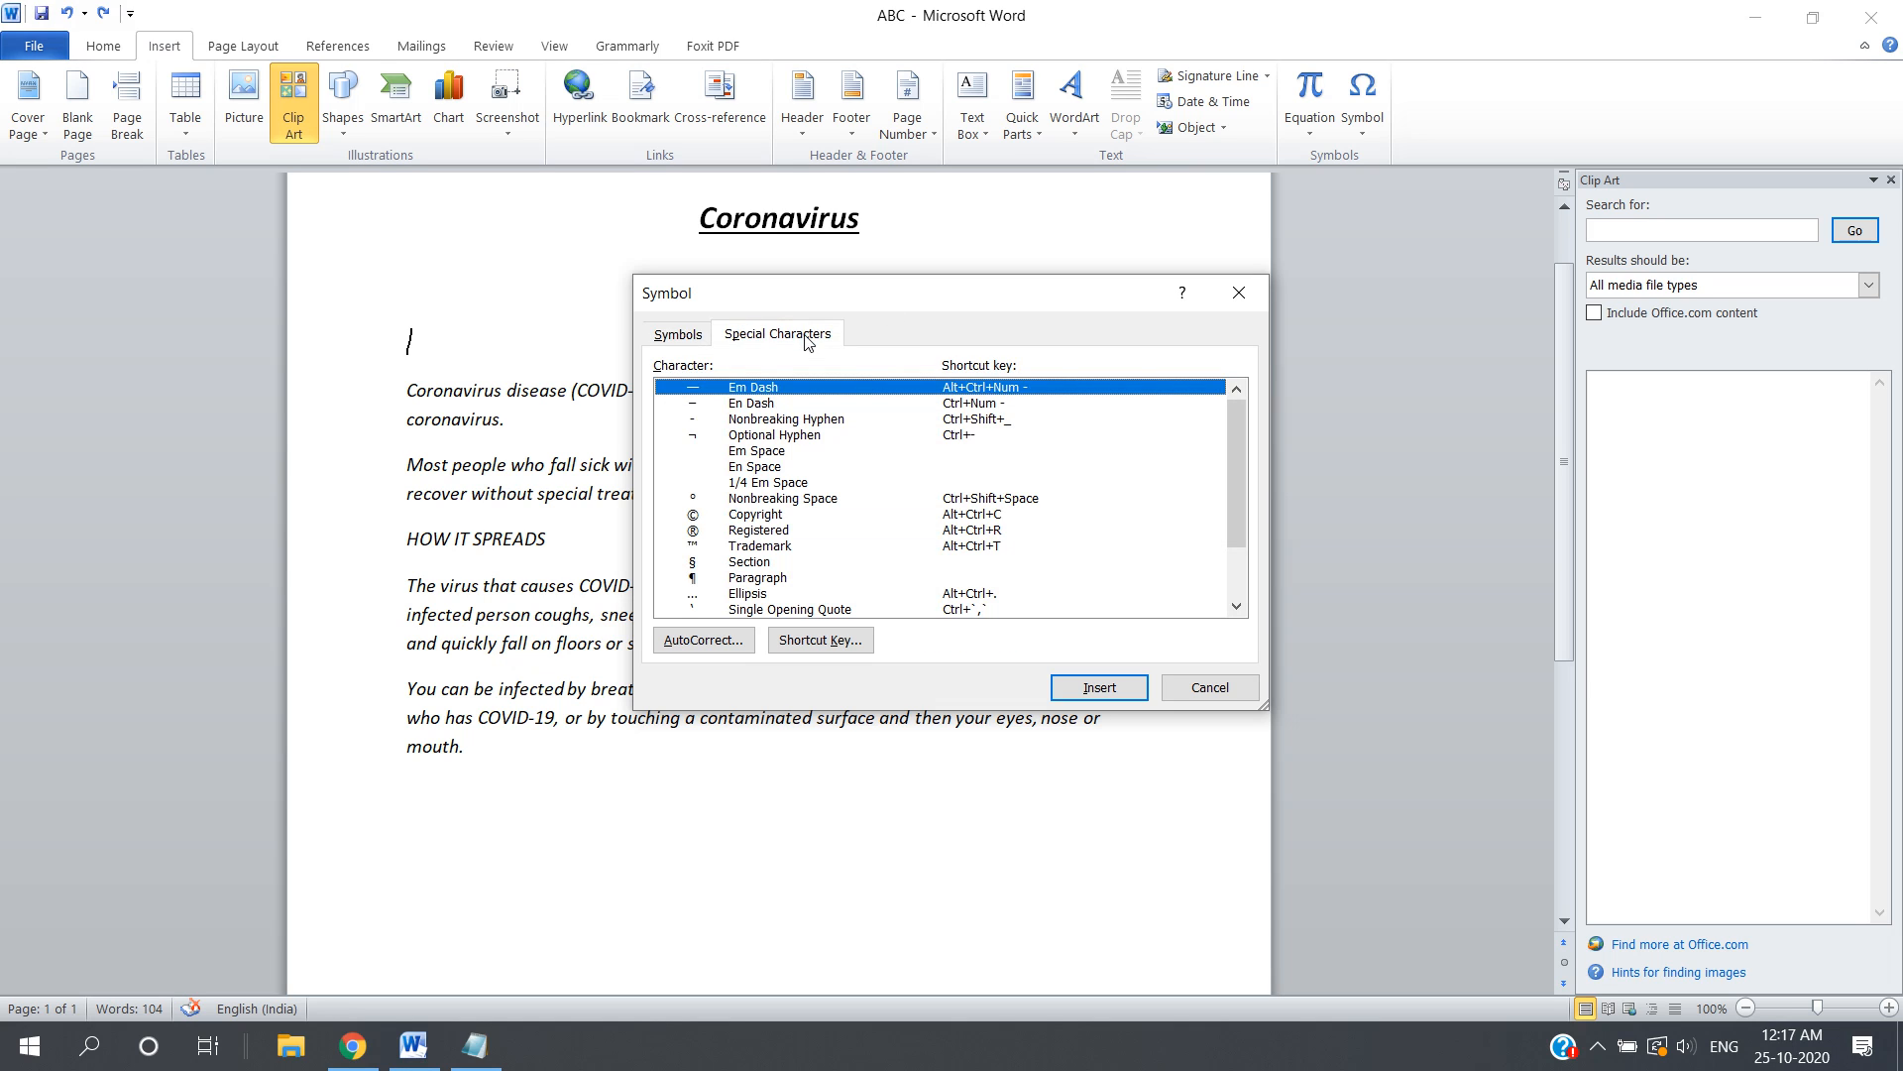
pyautogui.click(682, 333)
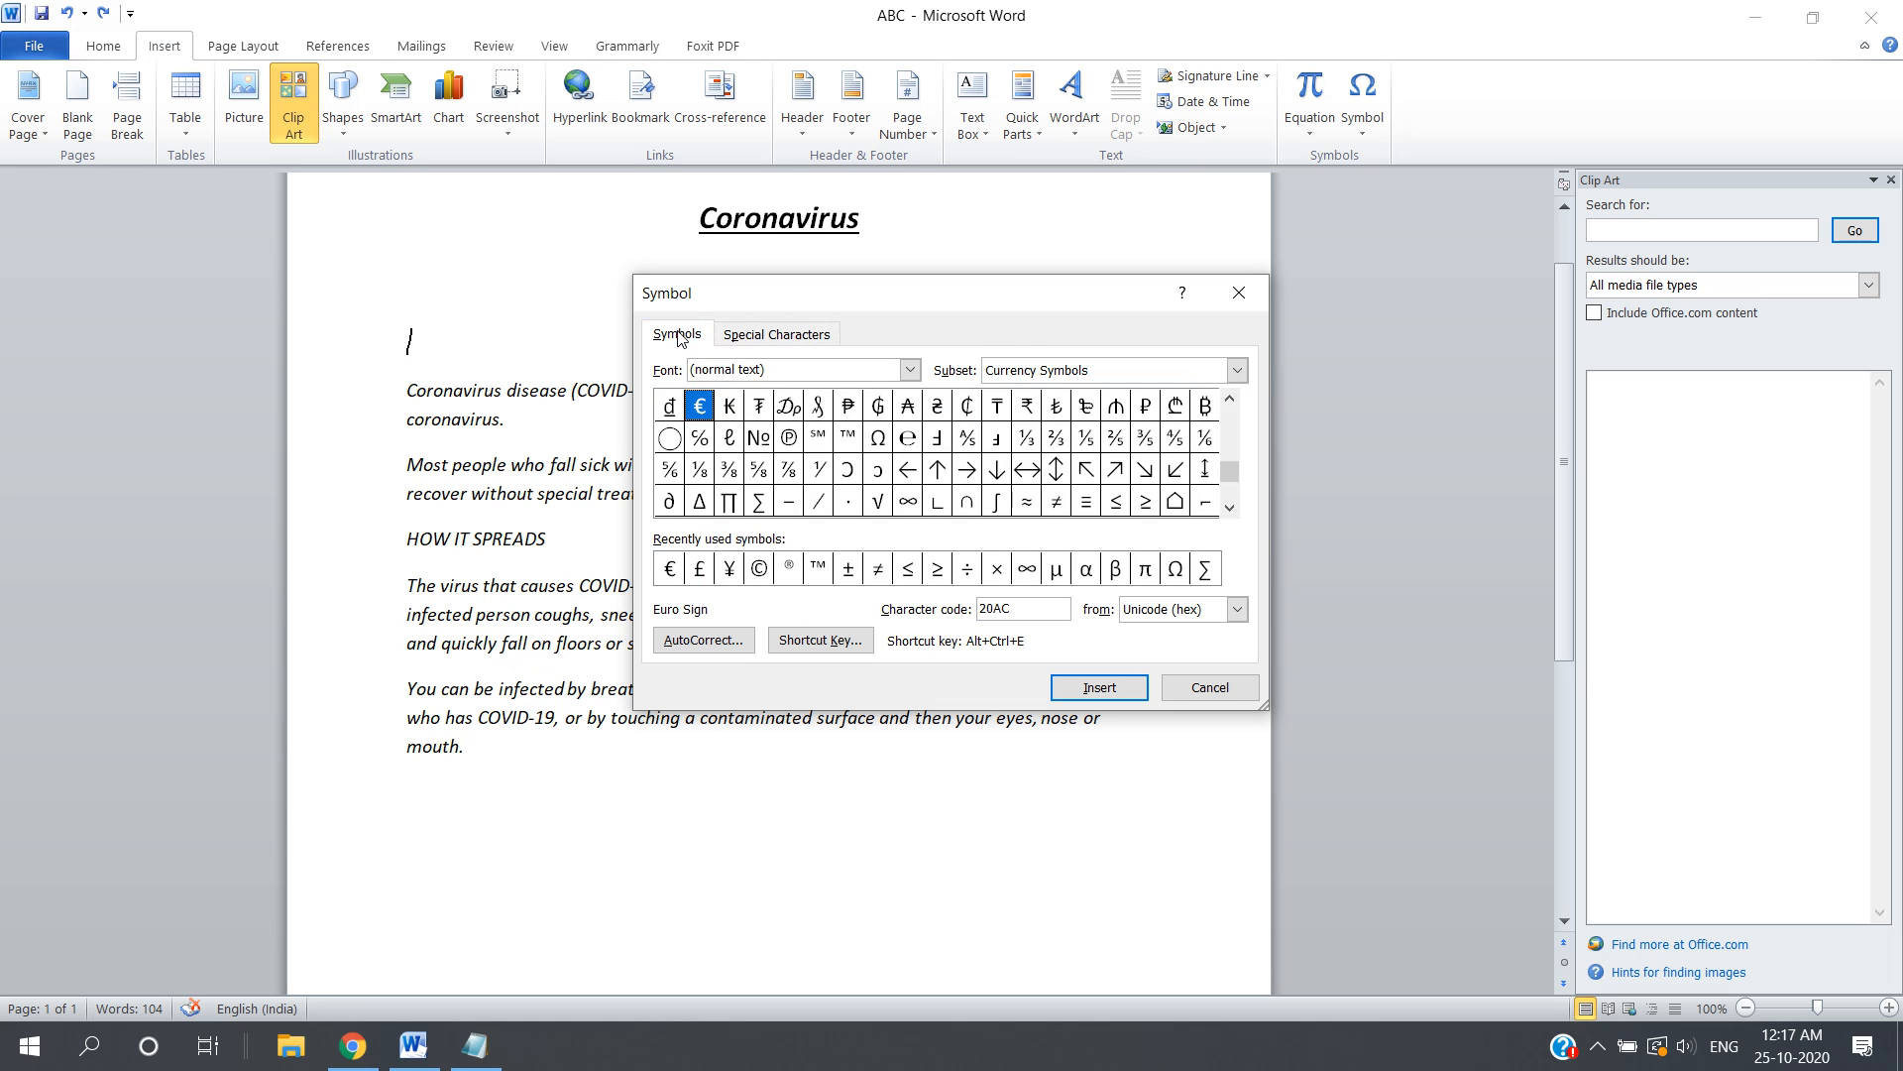
pyautogui.click(1236, 291)
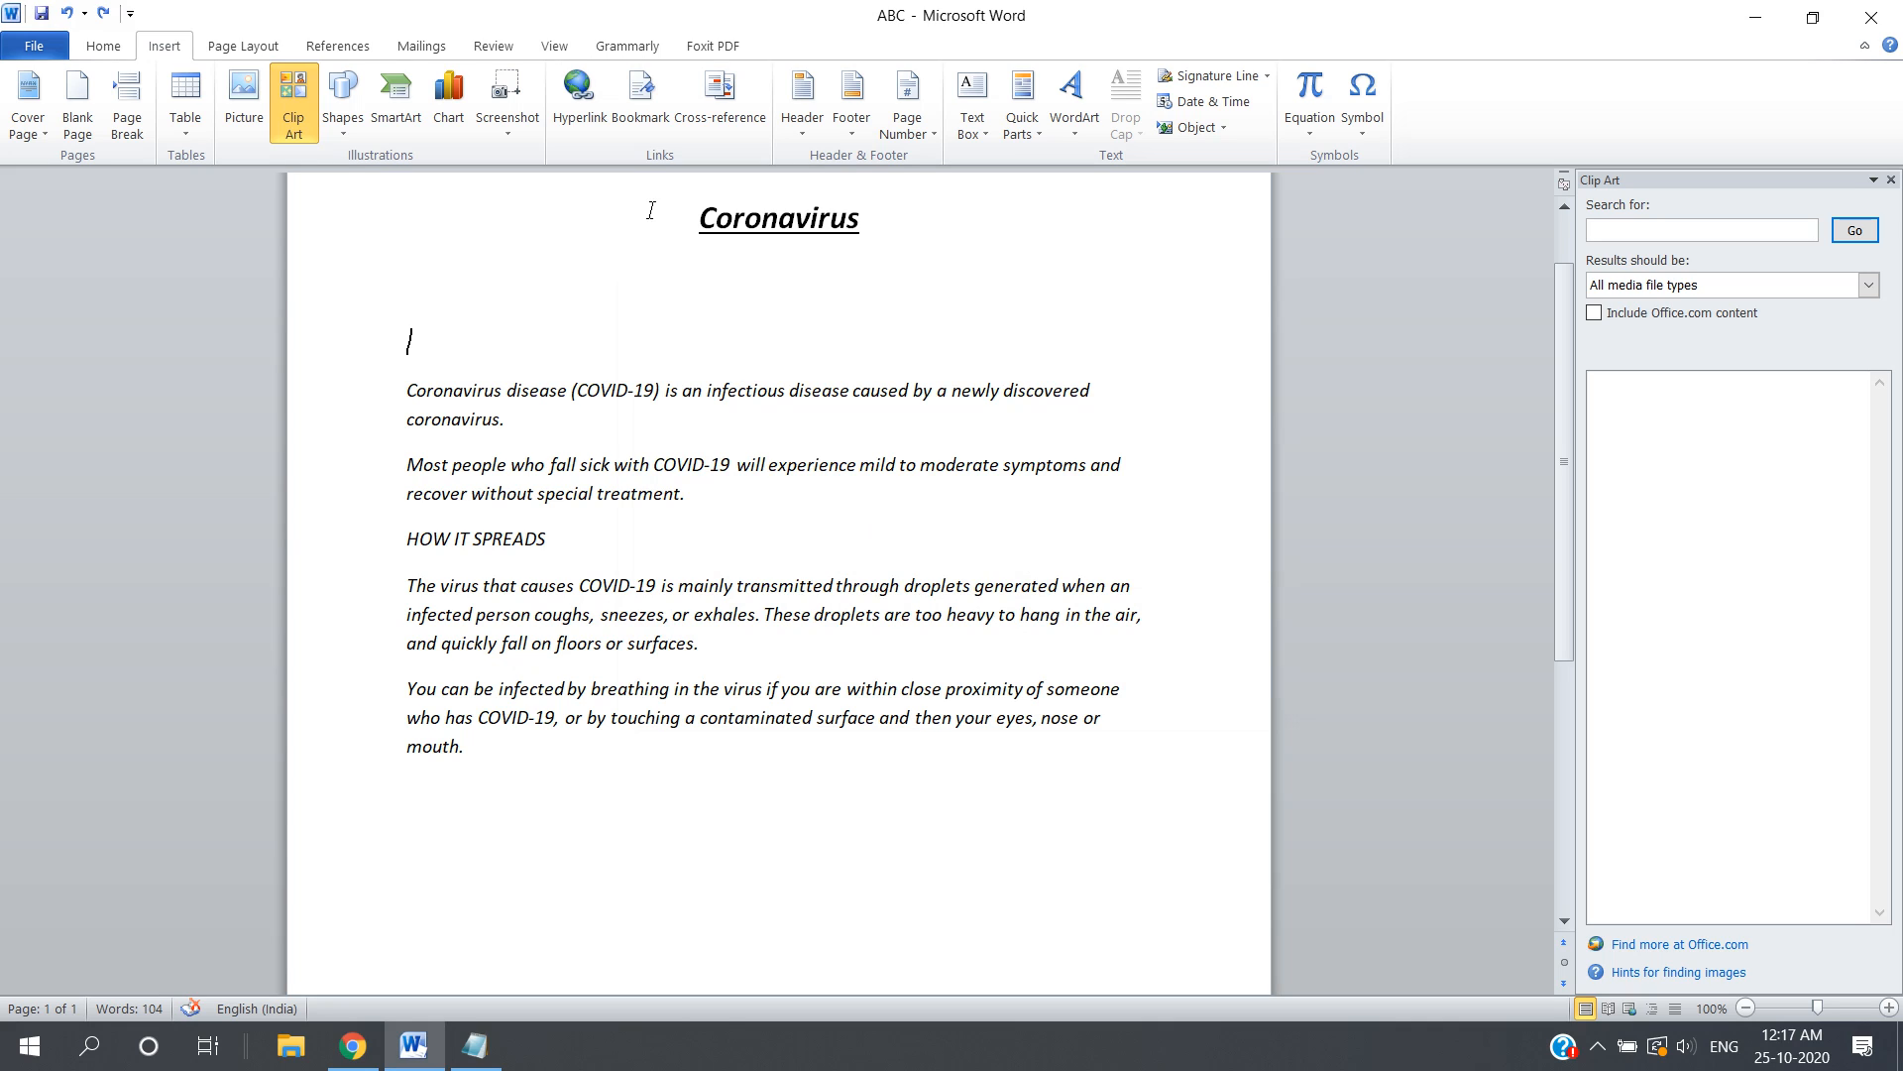
# Apply the Elemental theme to the entire Coronavirus document, and replace it with the Angles theme.
pyautogui.click(226, 50)
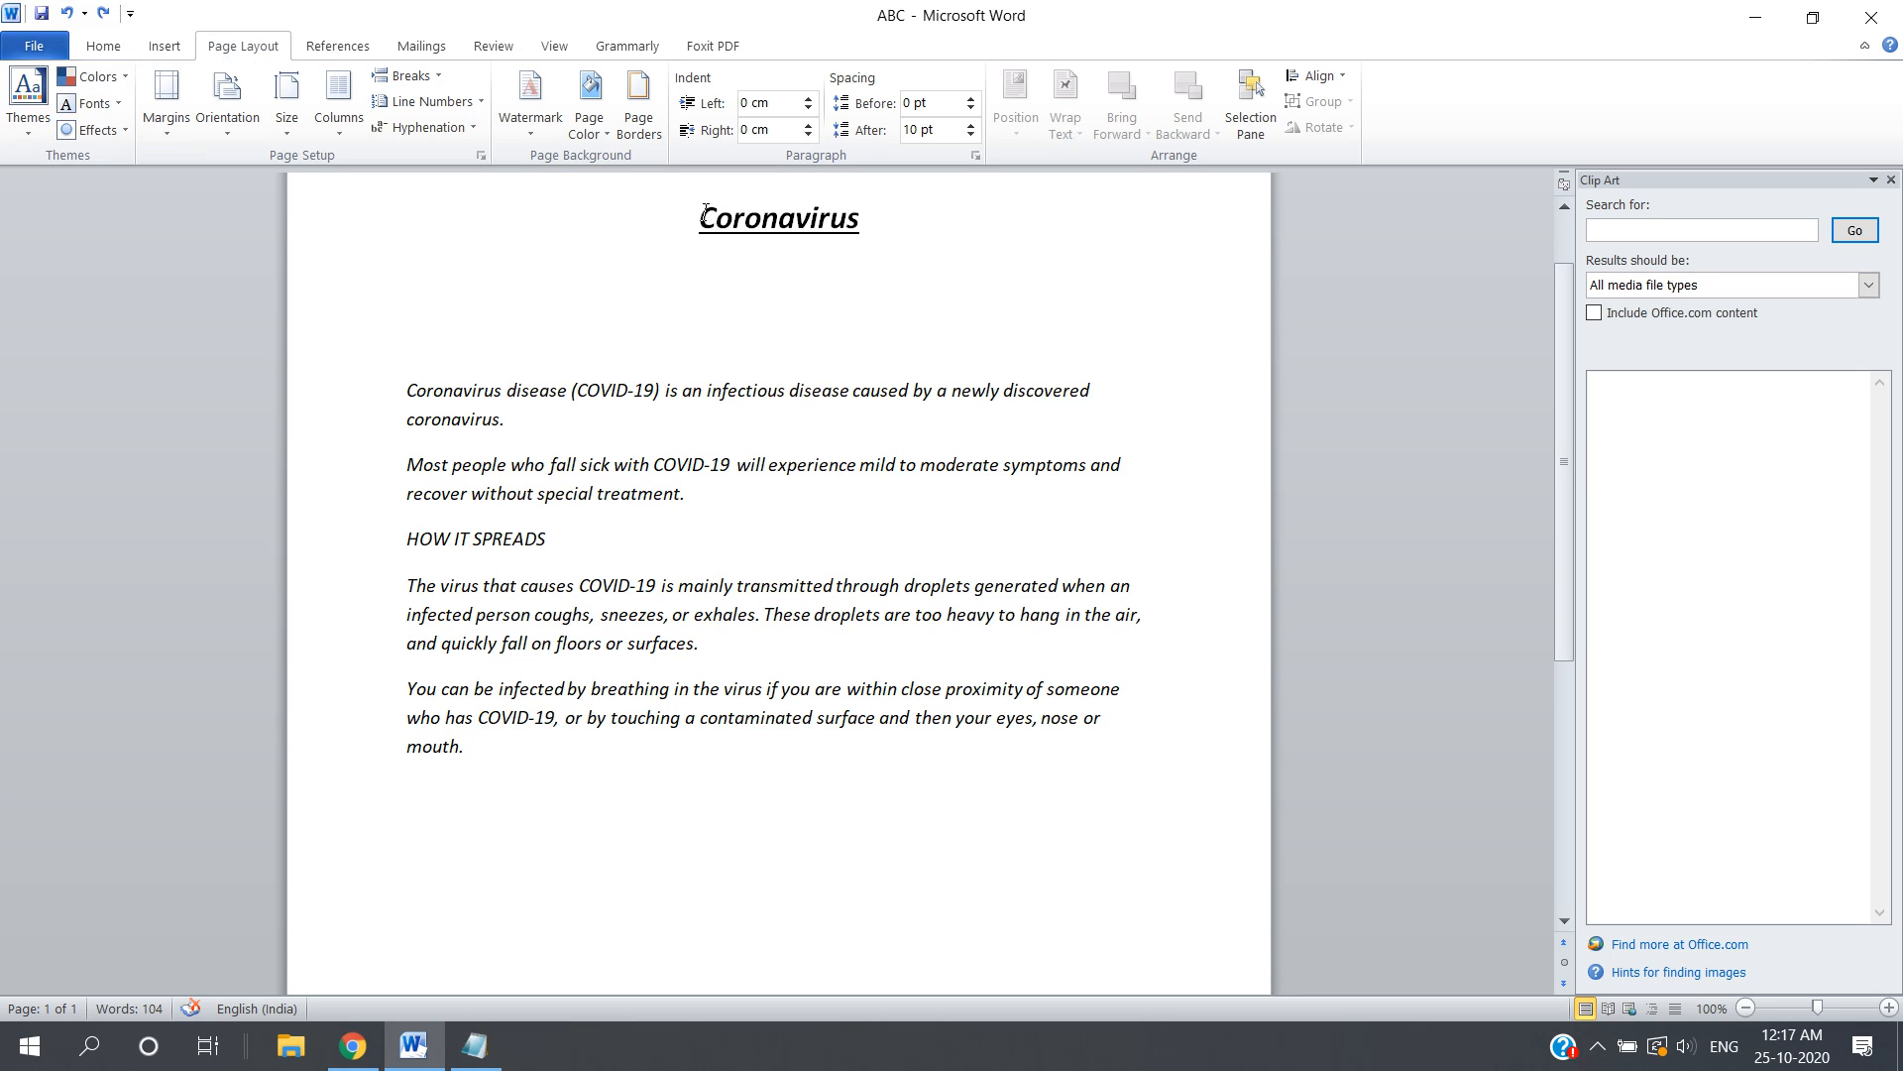
pyautogui.hotkey('ctrl', 'a')
pyautogui.click(520, 243)
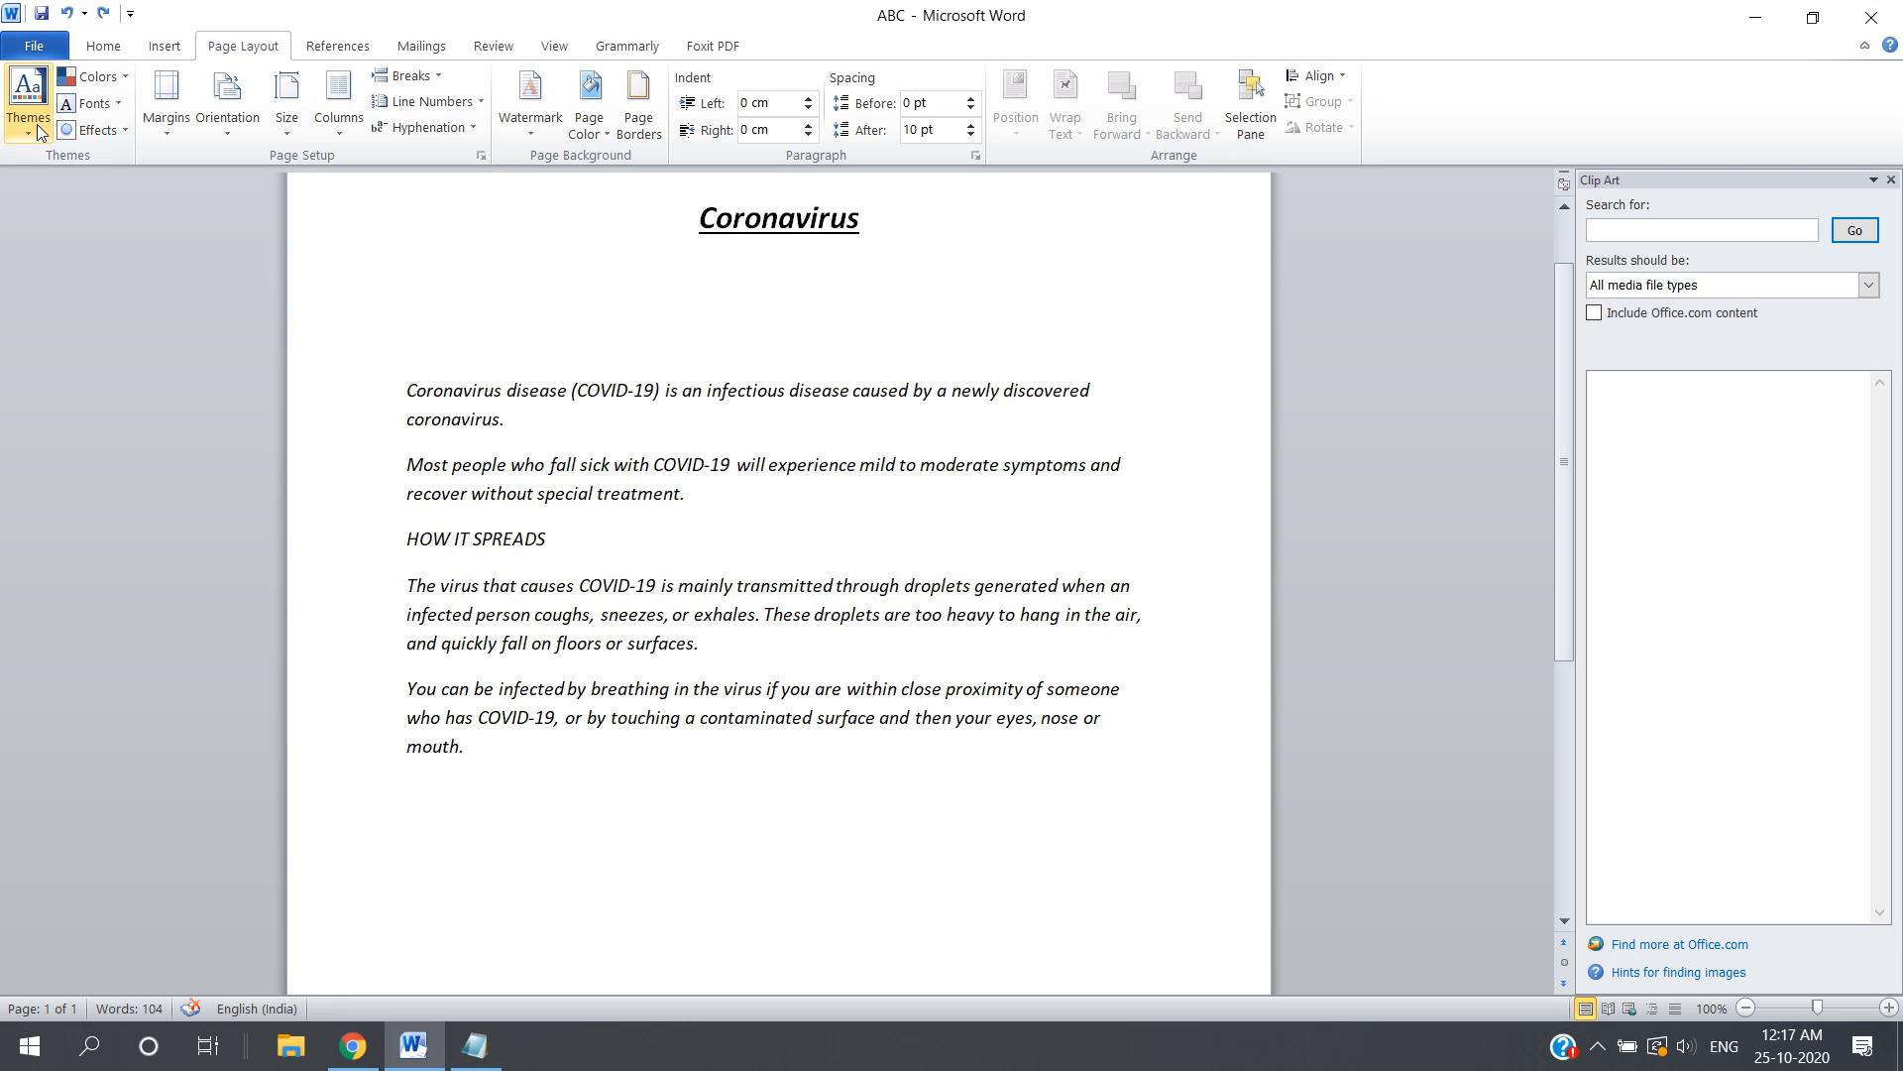
pyautogui.hotkey('ctrl', 'a')
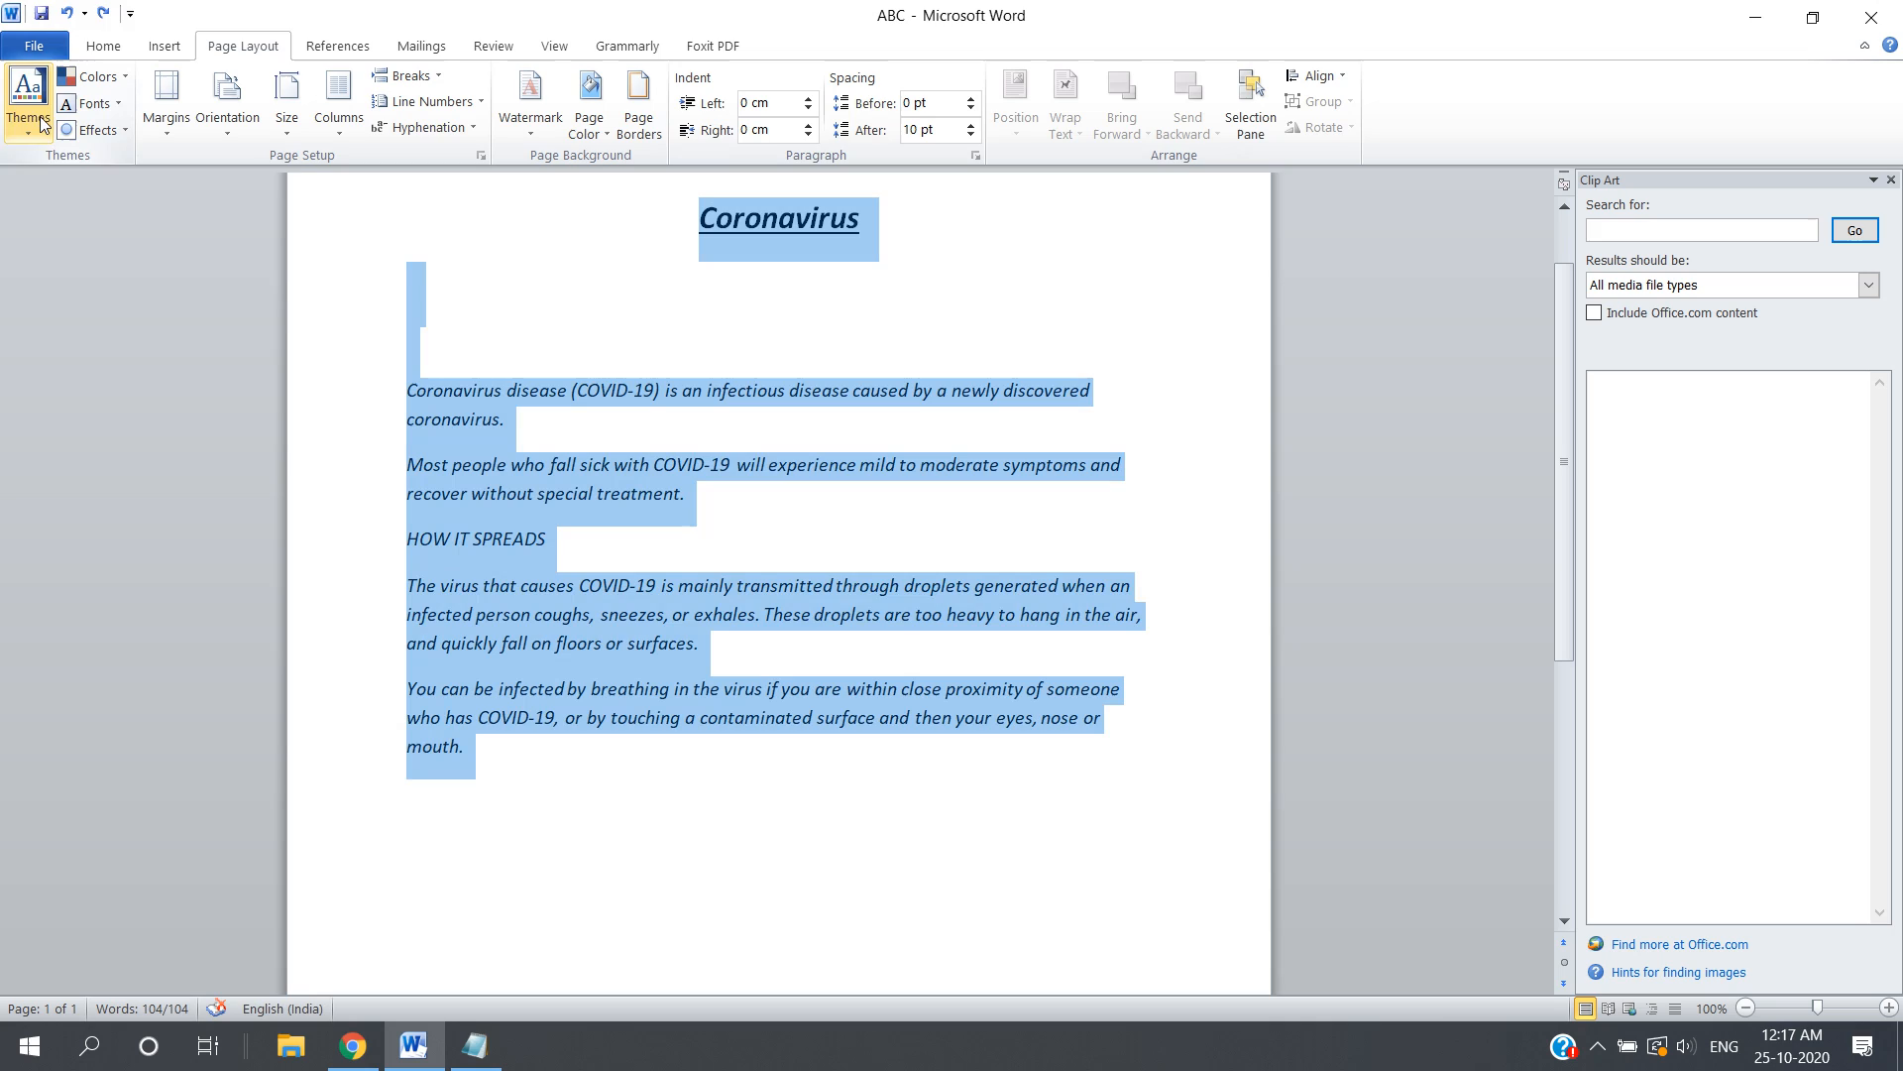
pyautogui.click(103, 46)
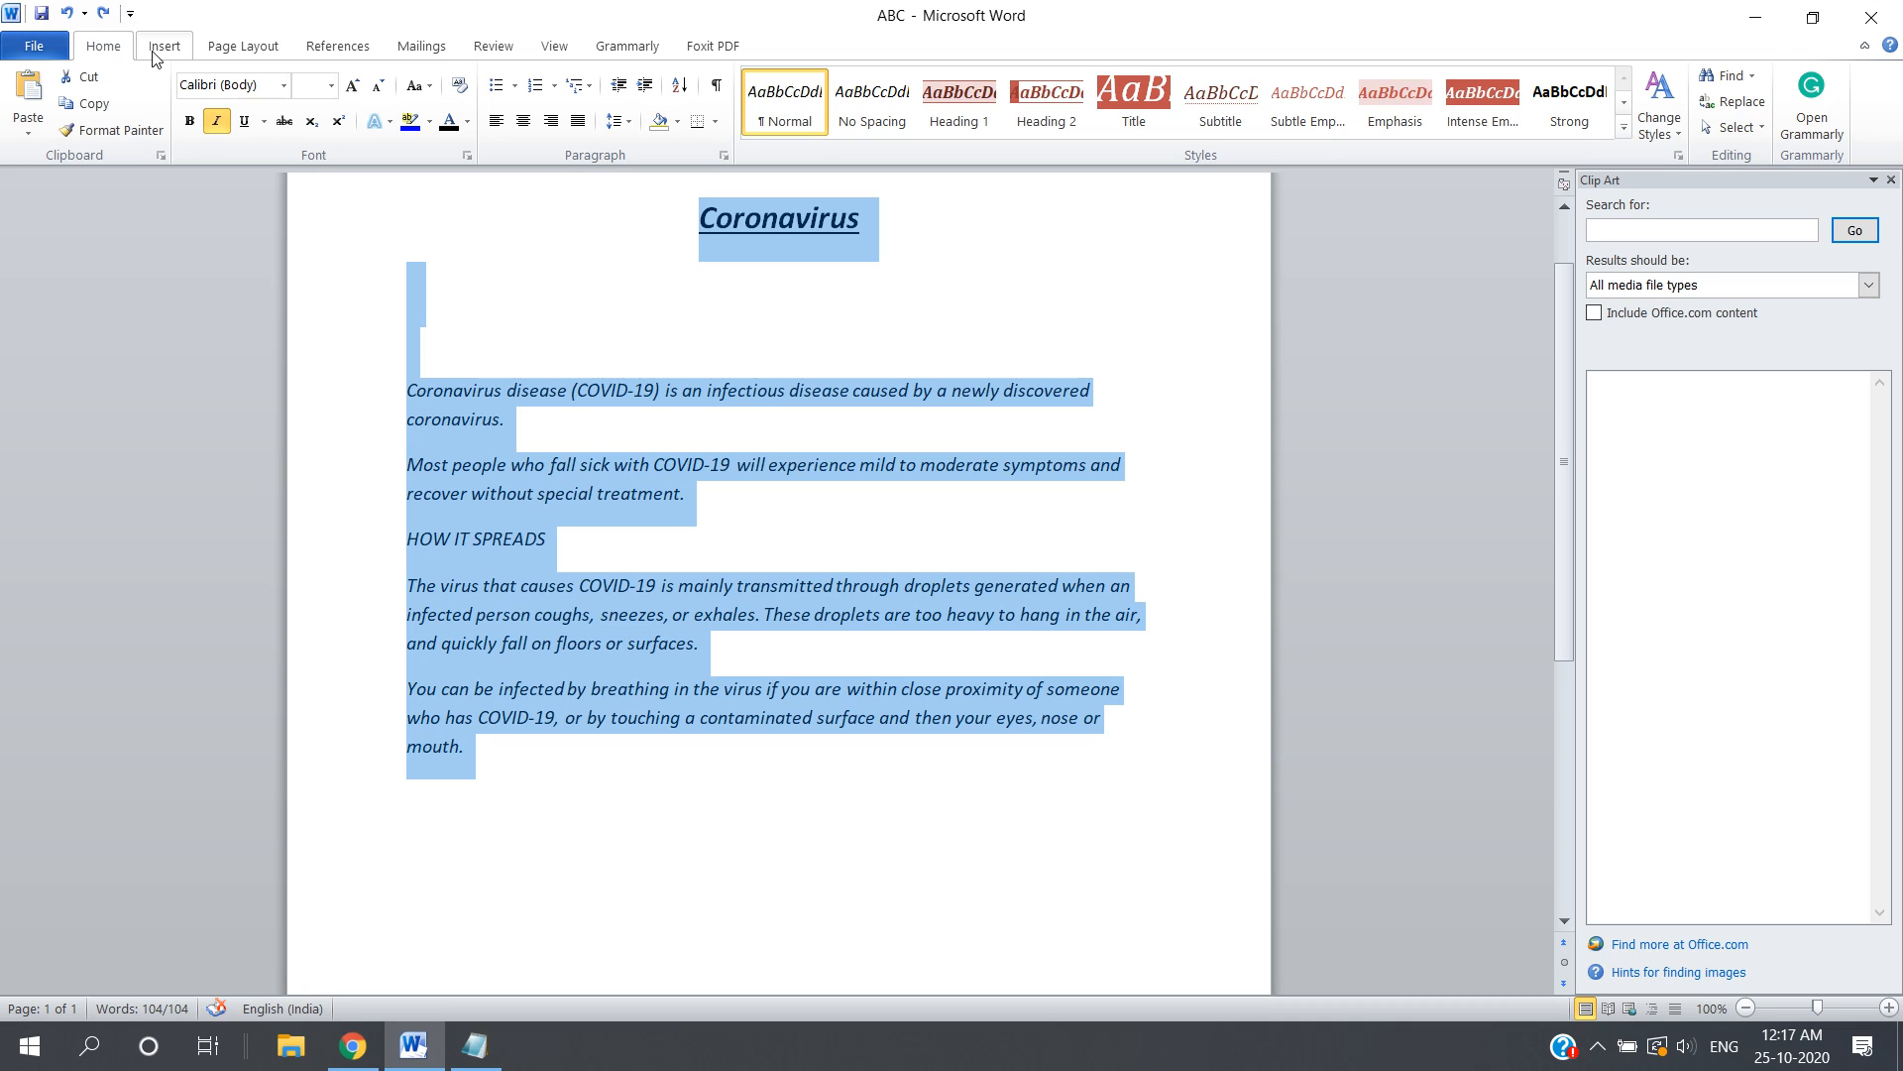
pyautogui.click(241, 48)
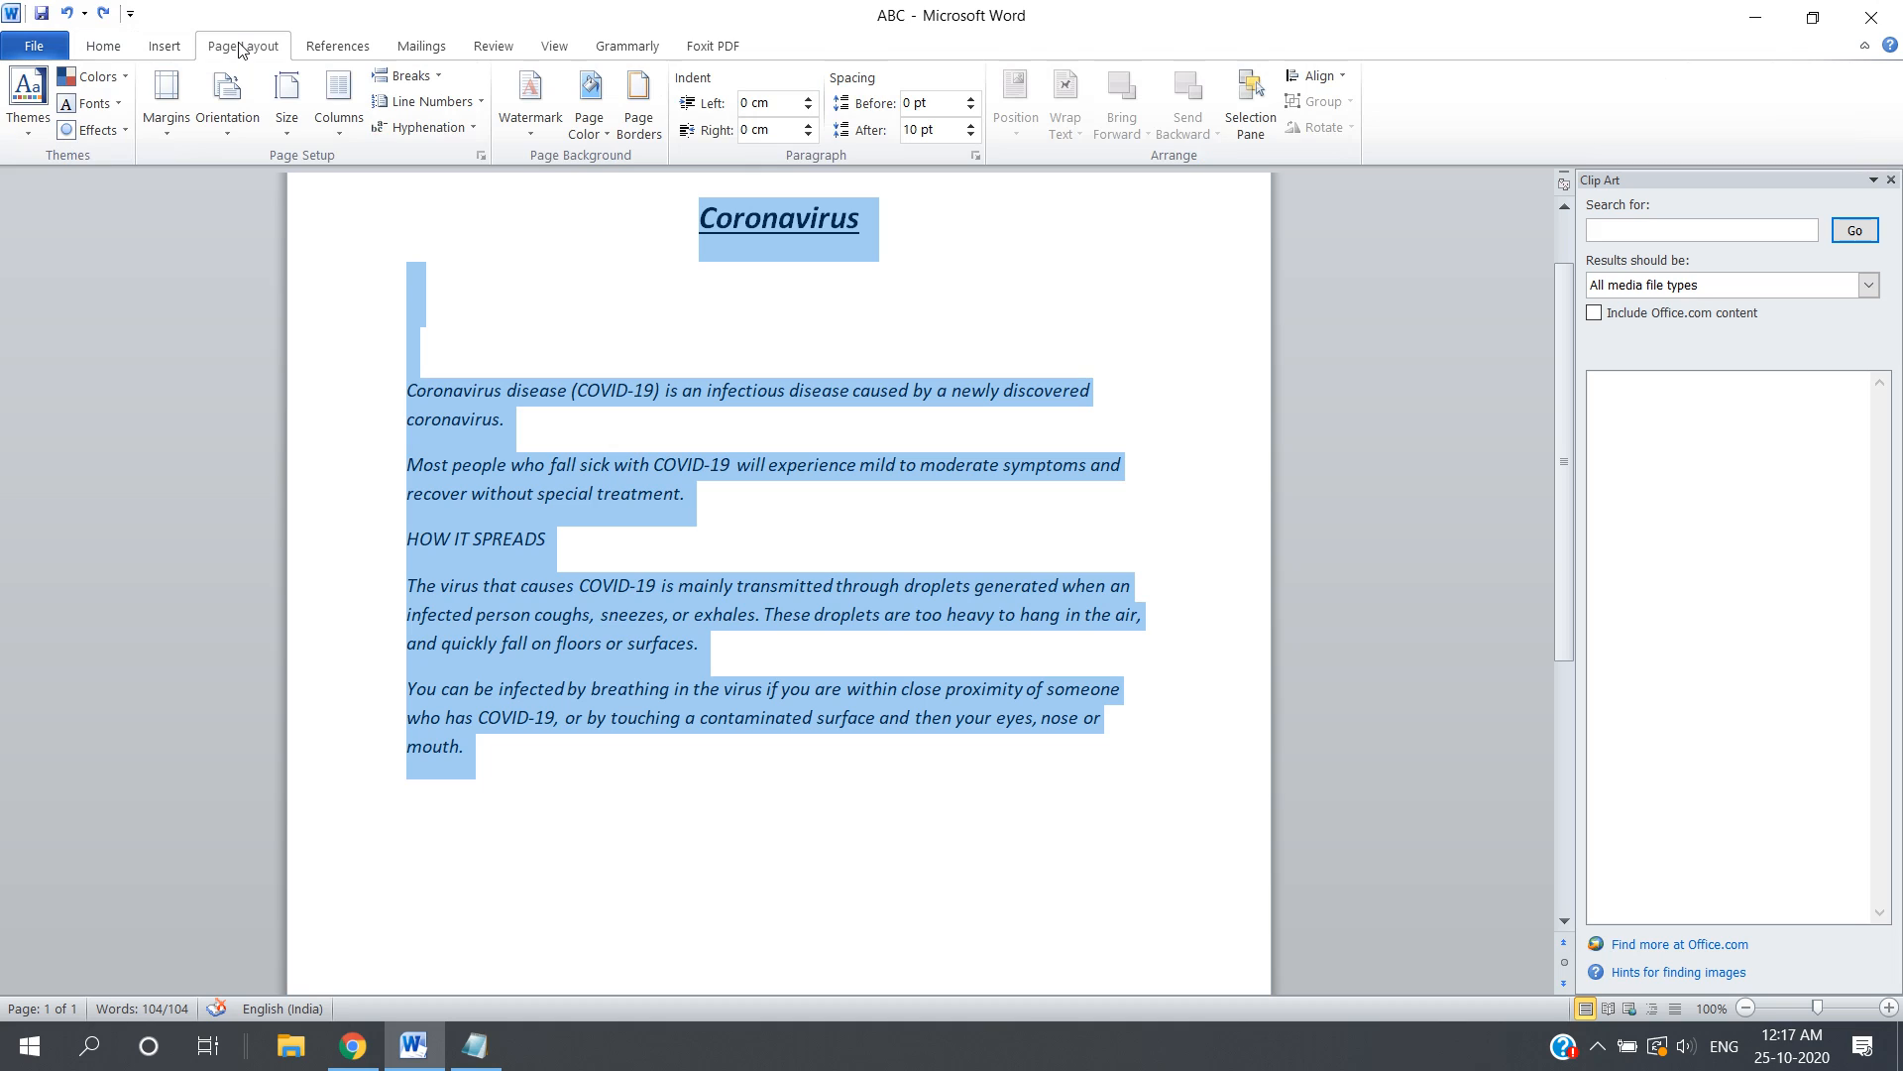
pyautogui.click(29, 117)
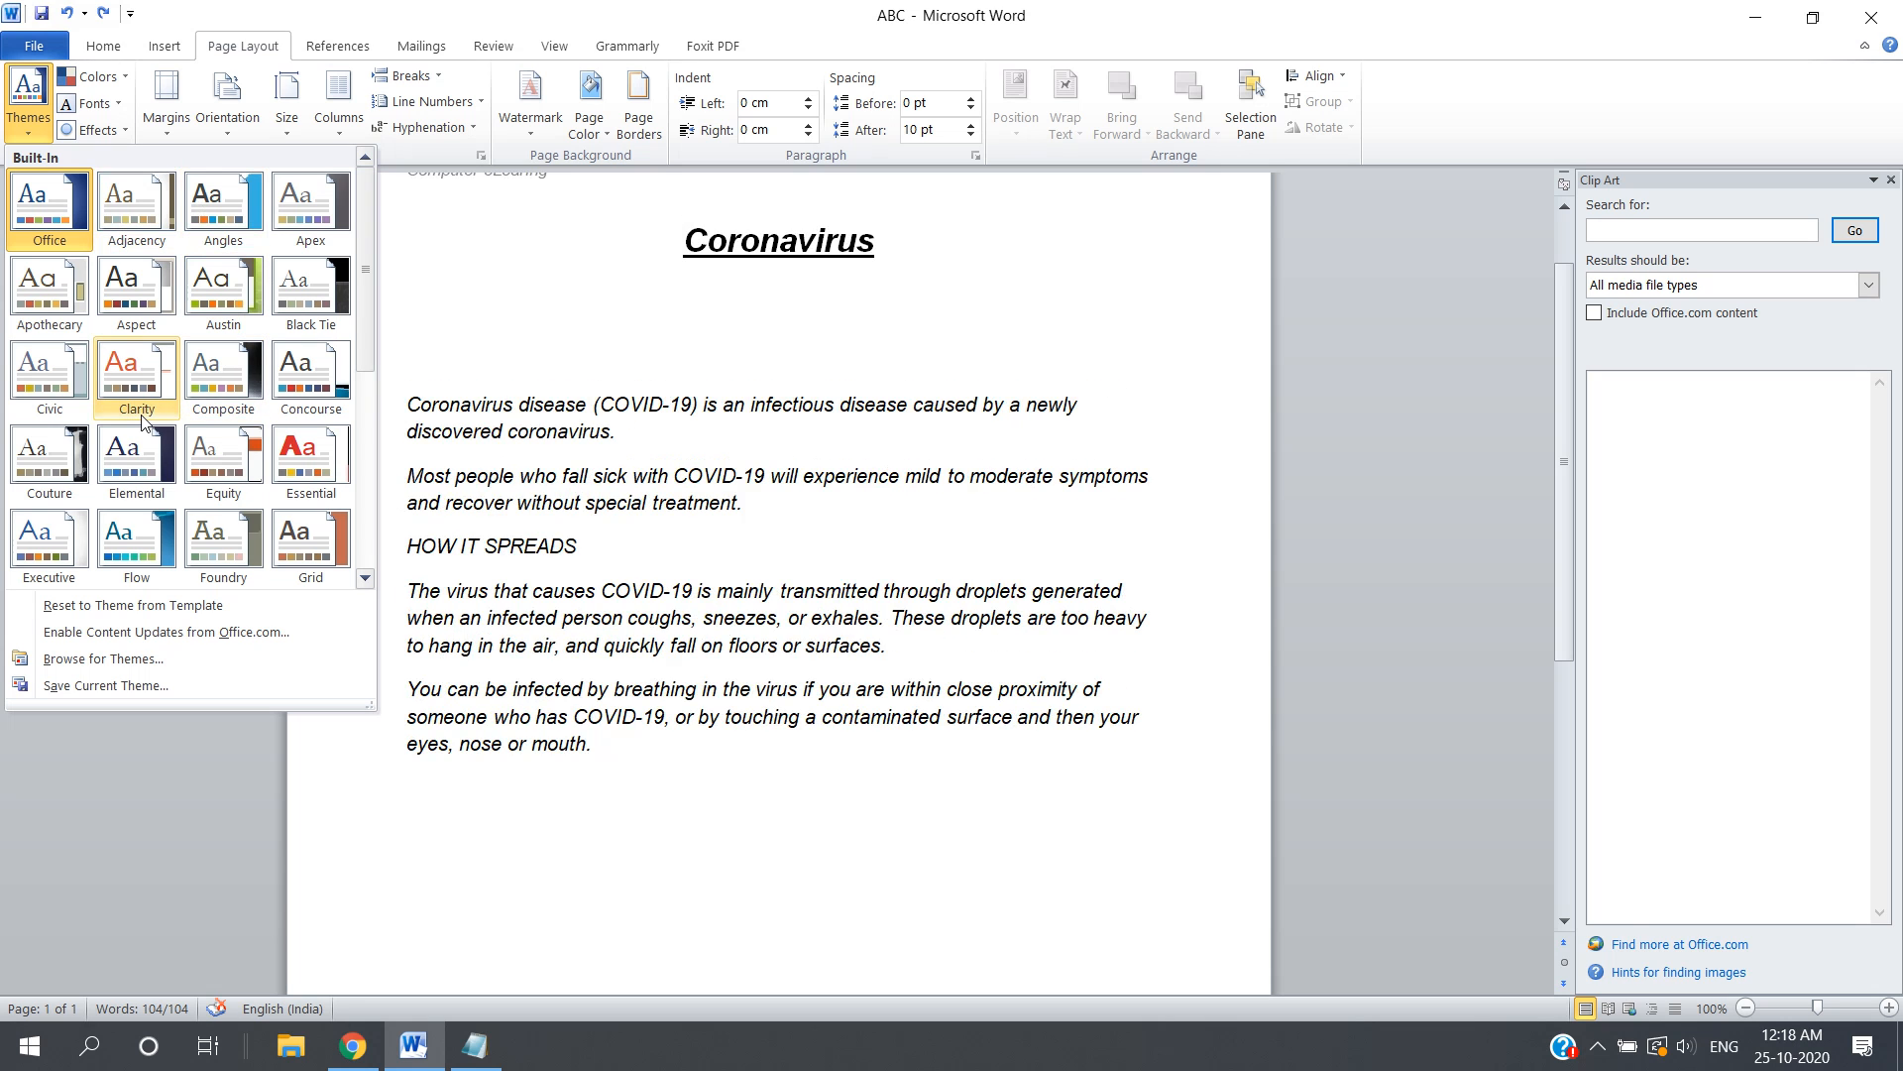
pyautogui.click(159, 457)
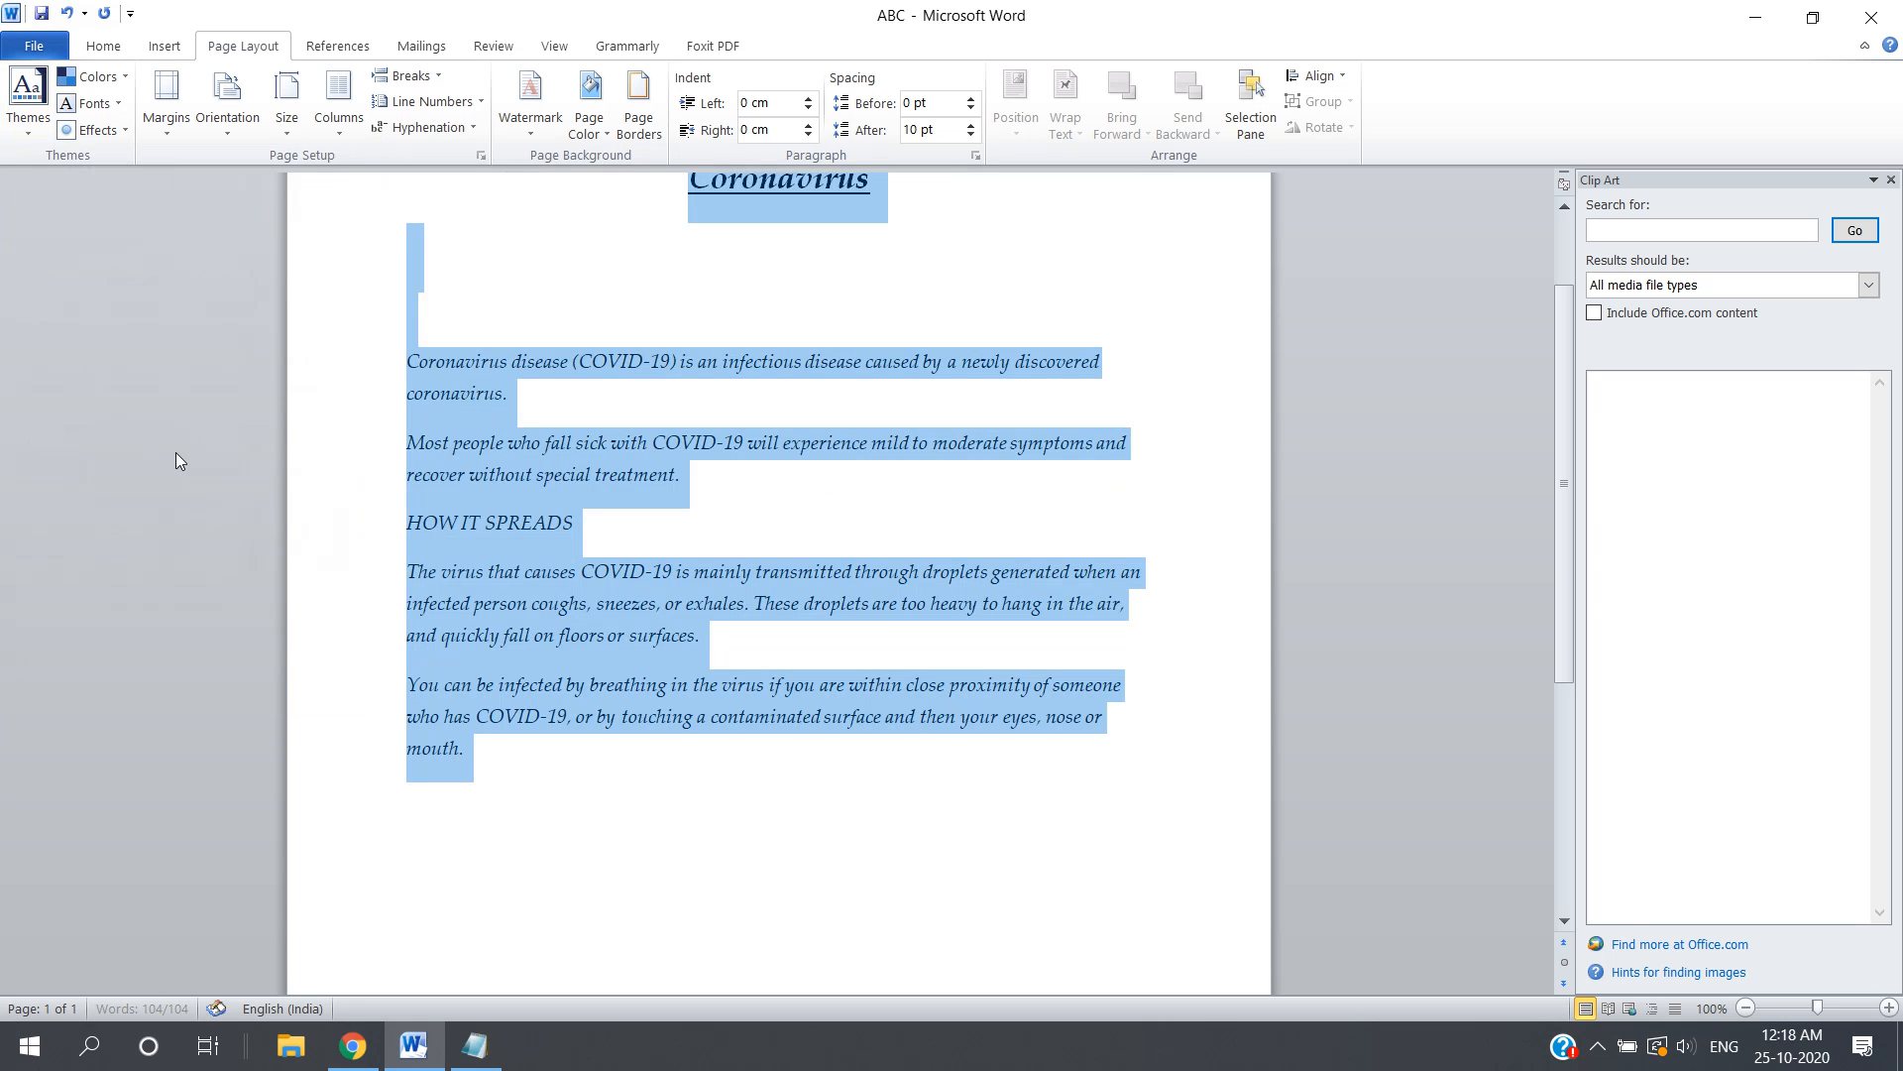
pyautogui.moveTo(1564, 468); pyautogui.dragTo(1551, 252)
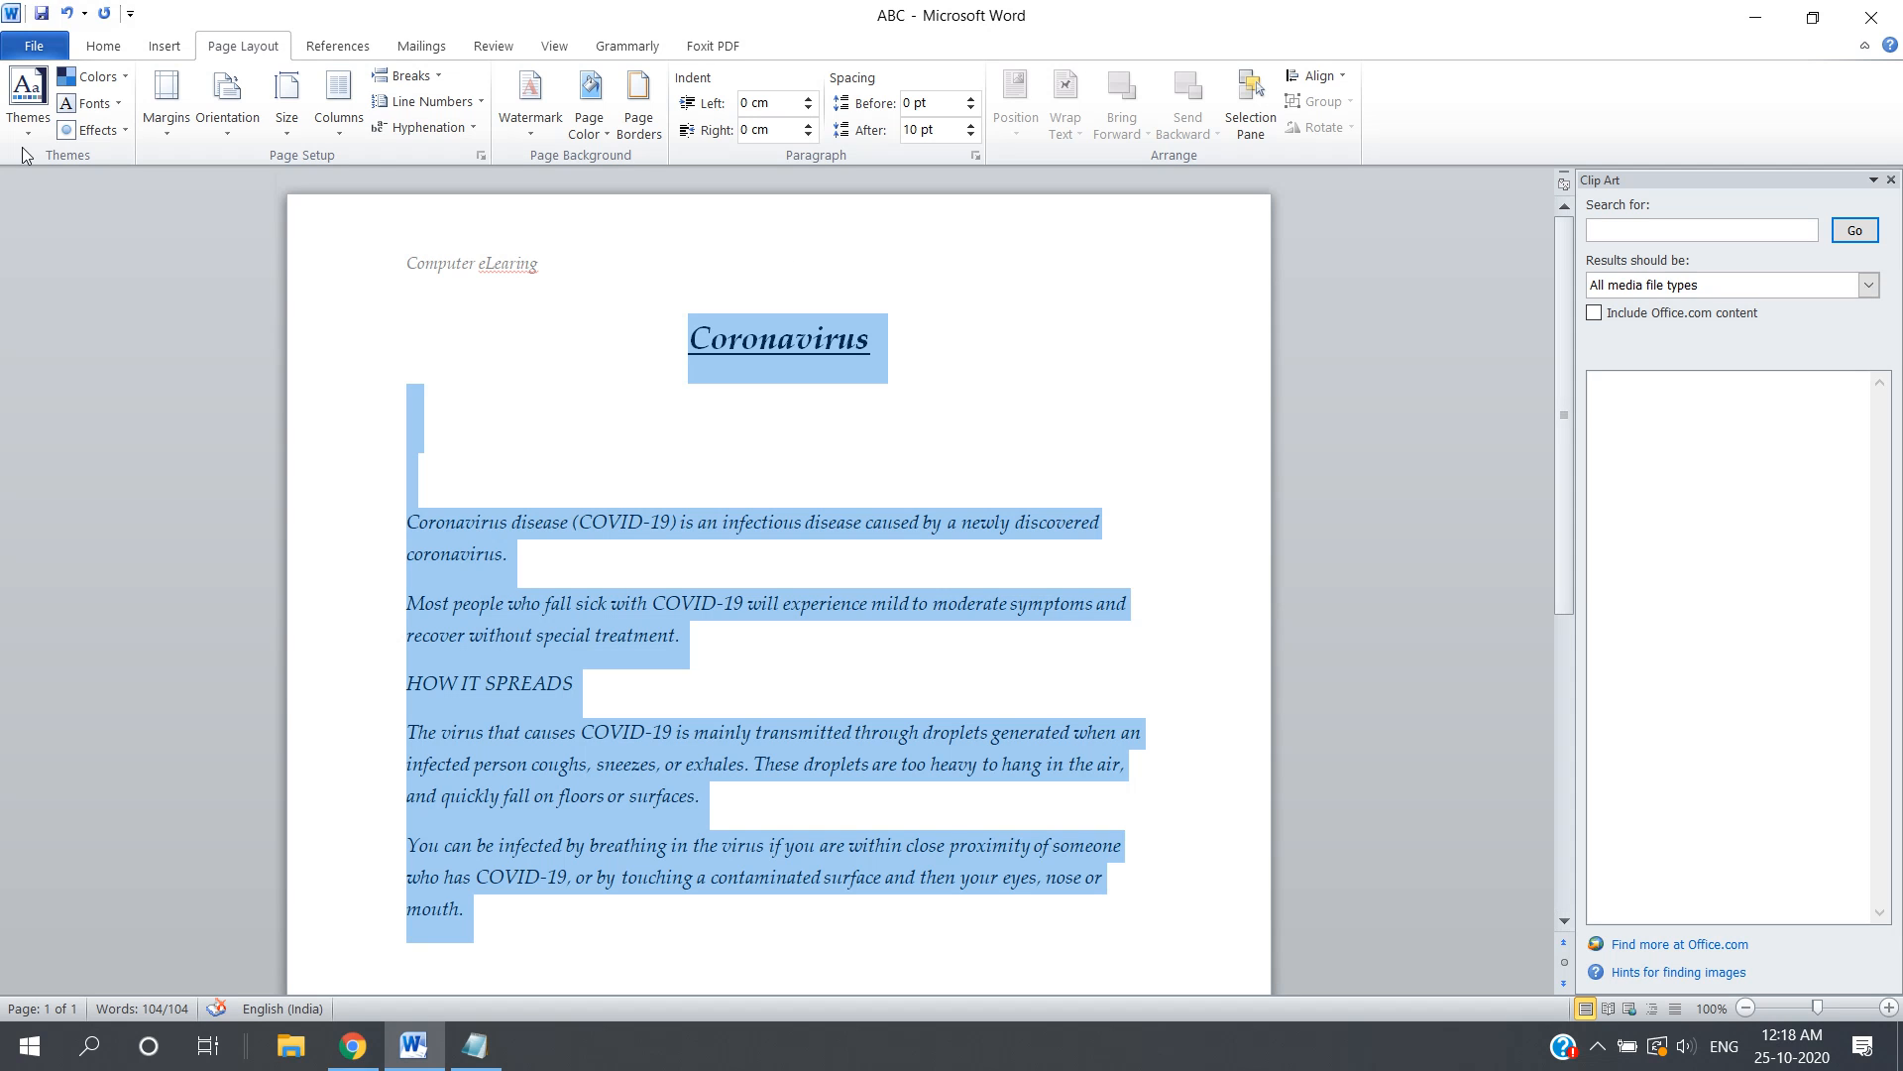
pyautogui.click(28, 104)
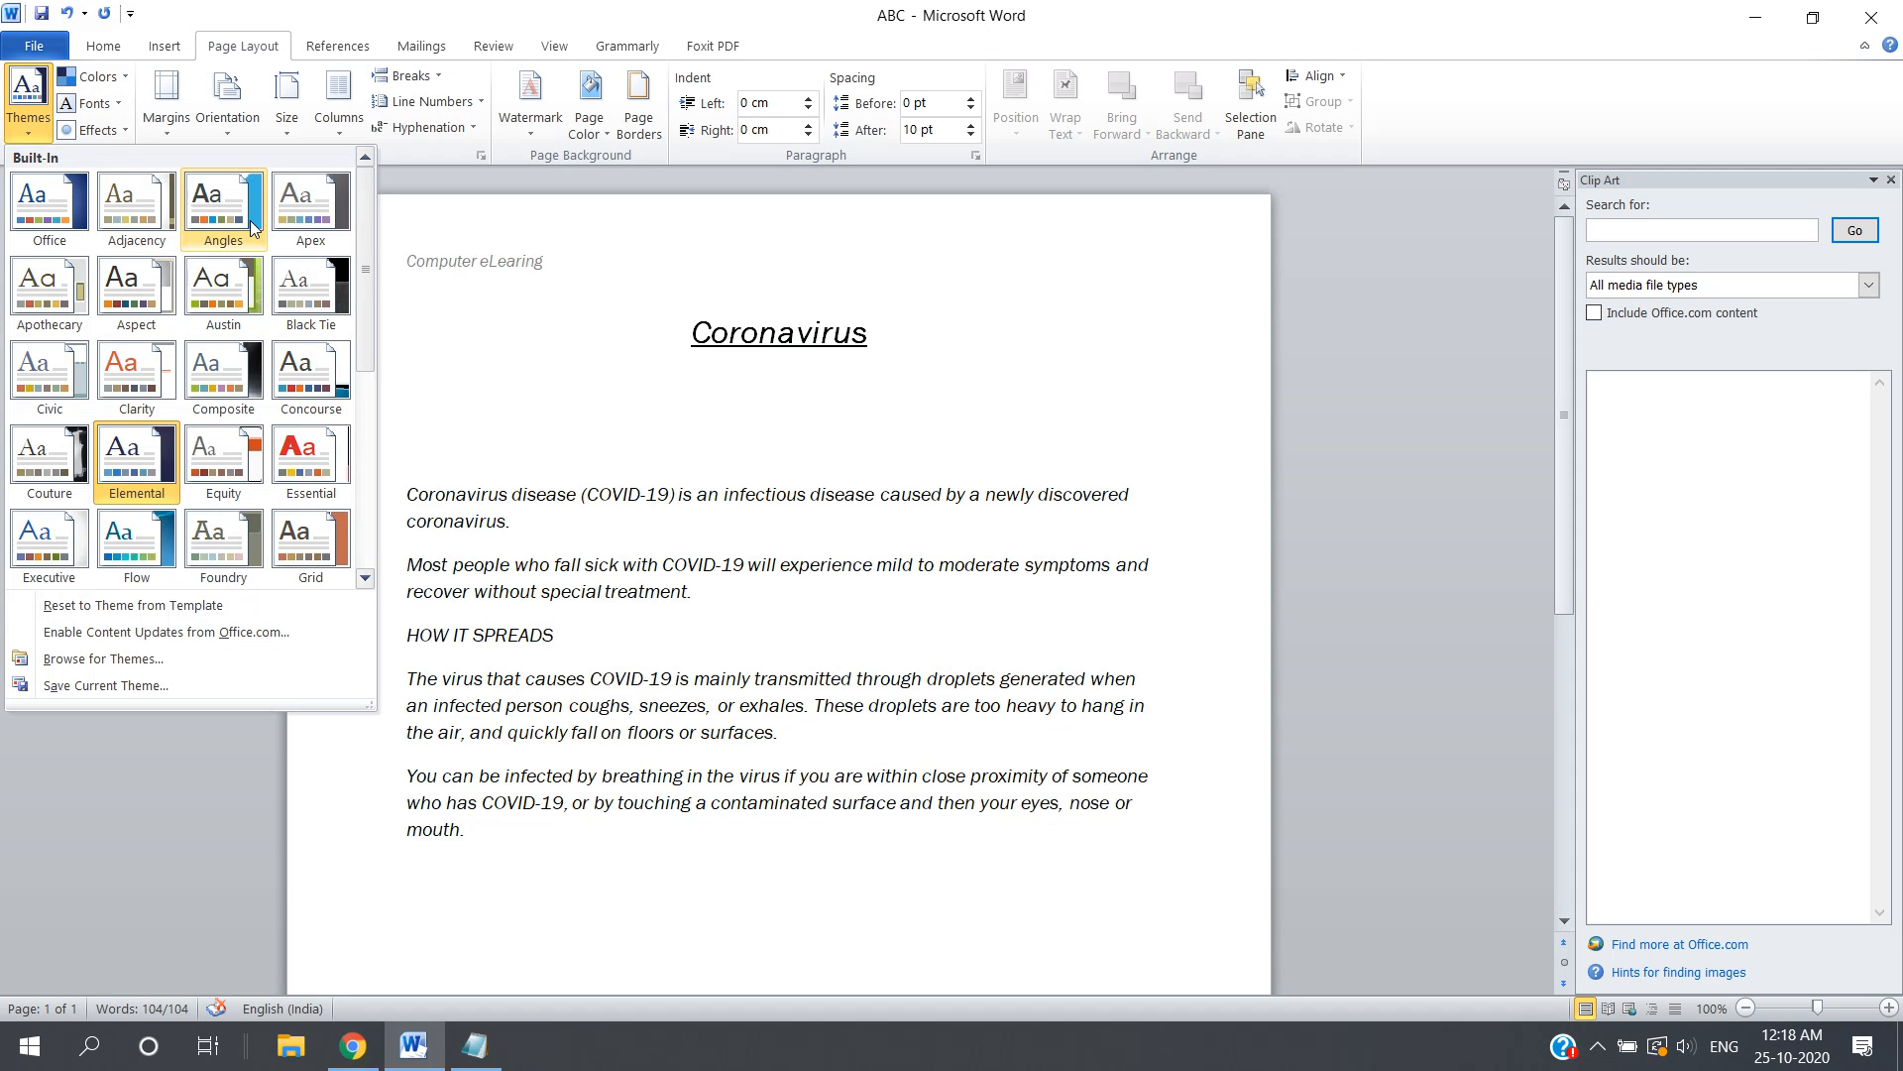
pyautogui.click(198, 248)
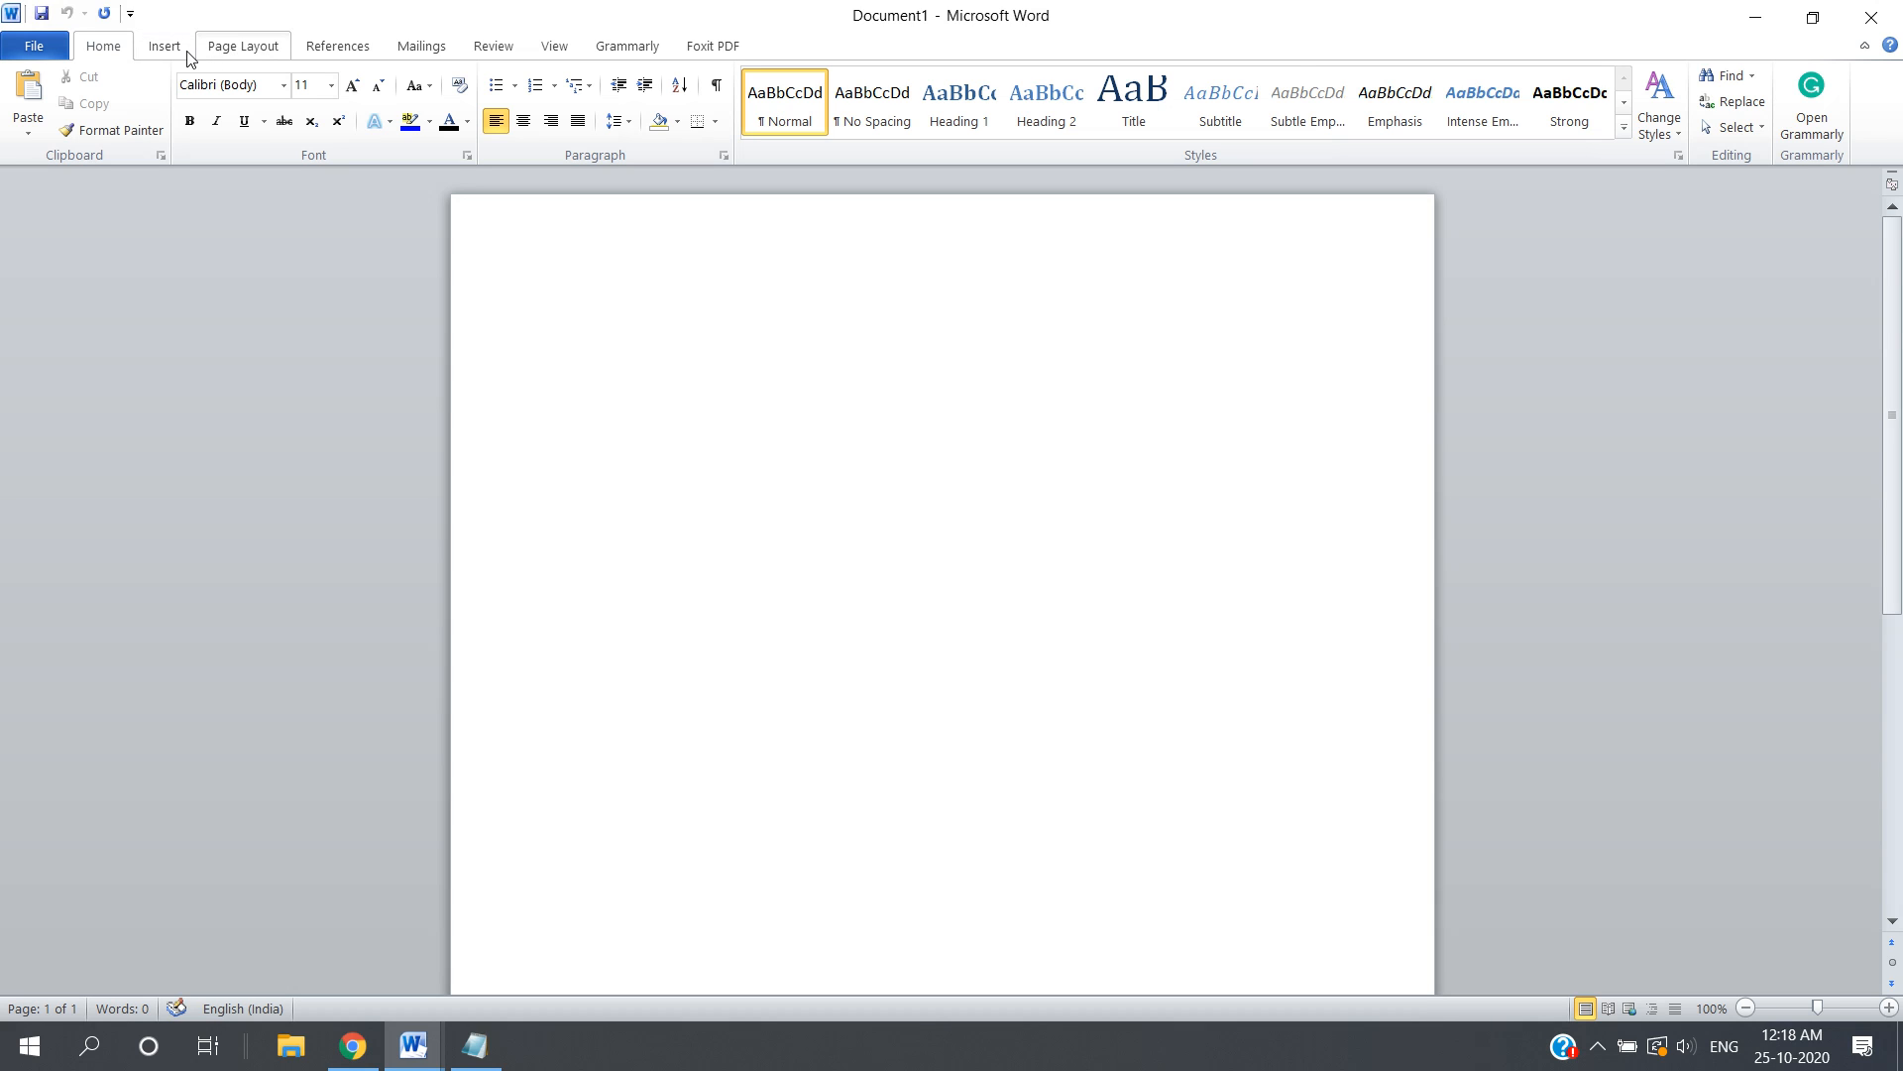
# Apply the Angles theme to the new blank document, and replace it with the Composite theme.
pyautogui.click(262, 48)
pyautogui.click(40, 105)
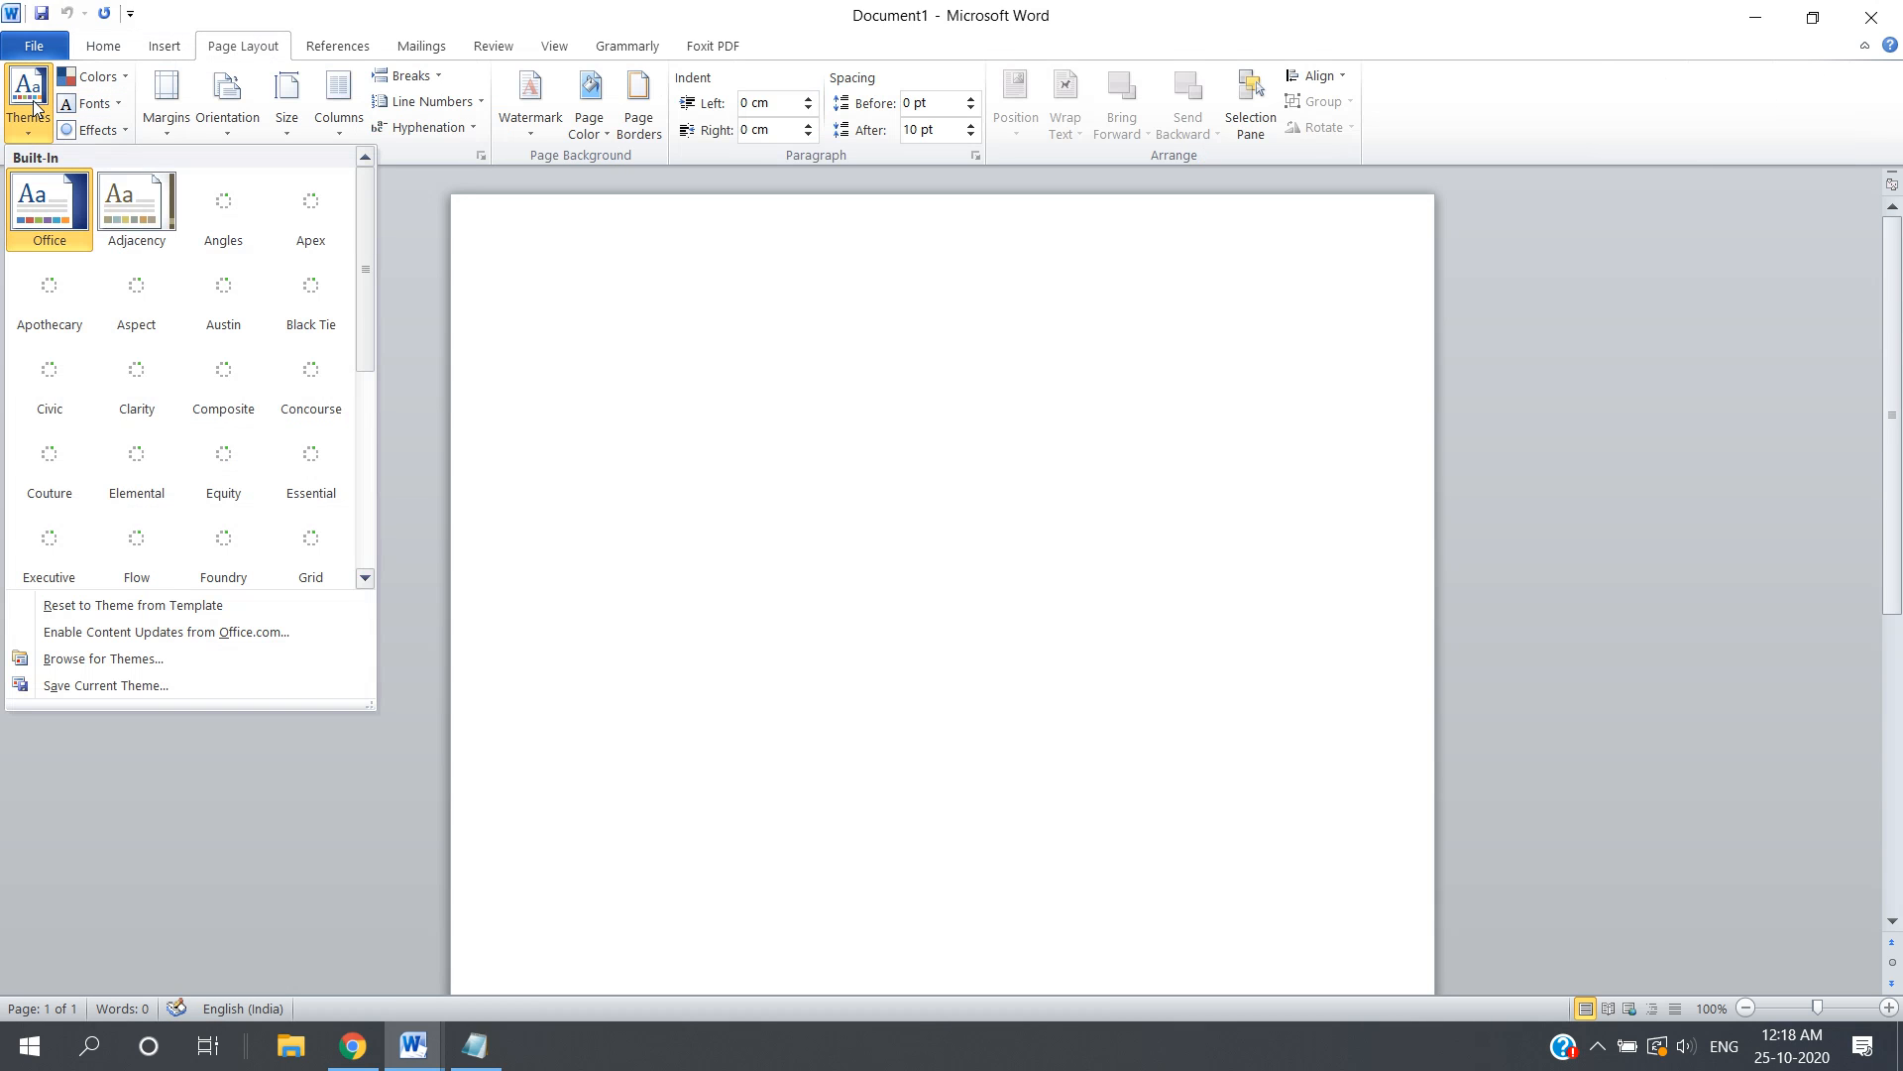
pyautogui.click(238, 214)
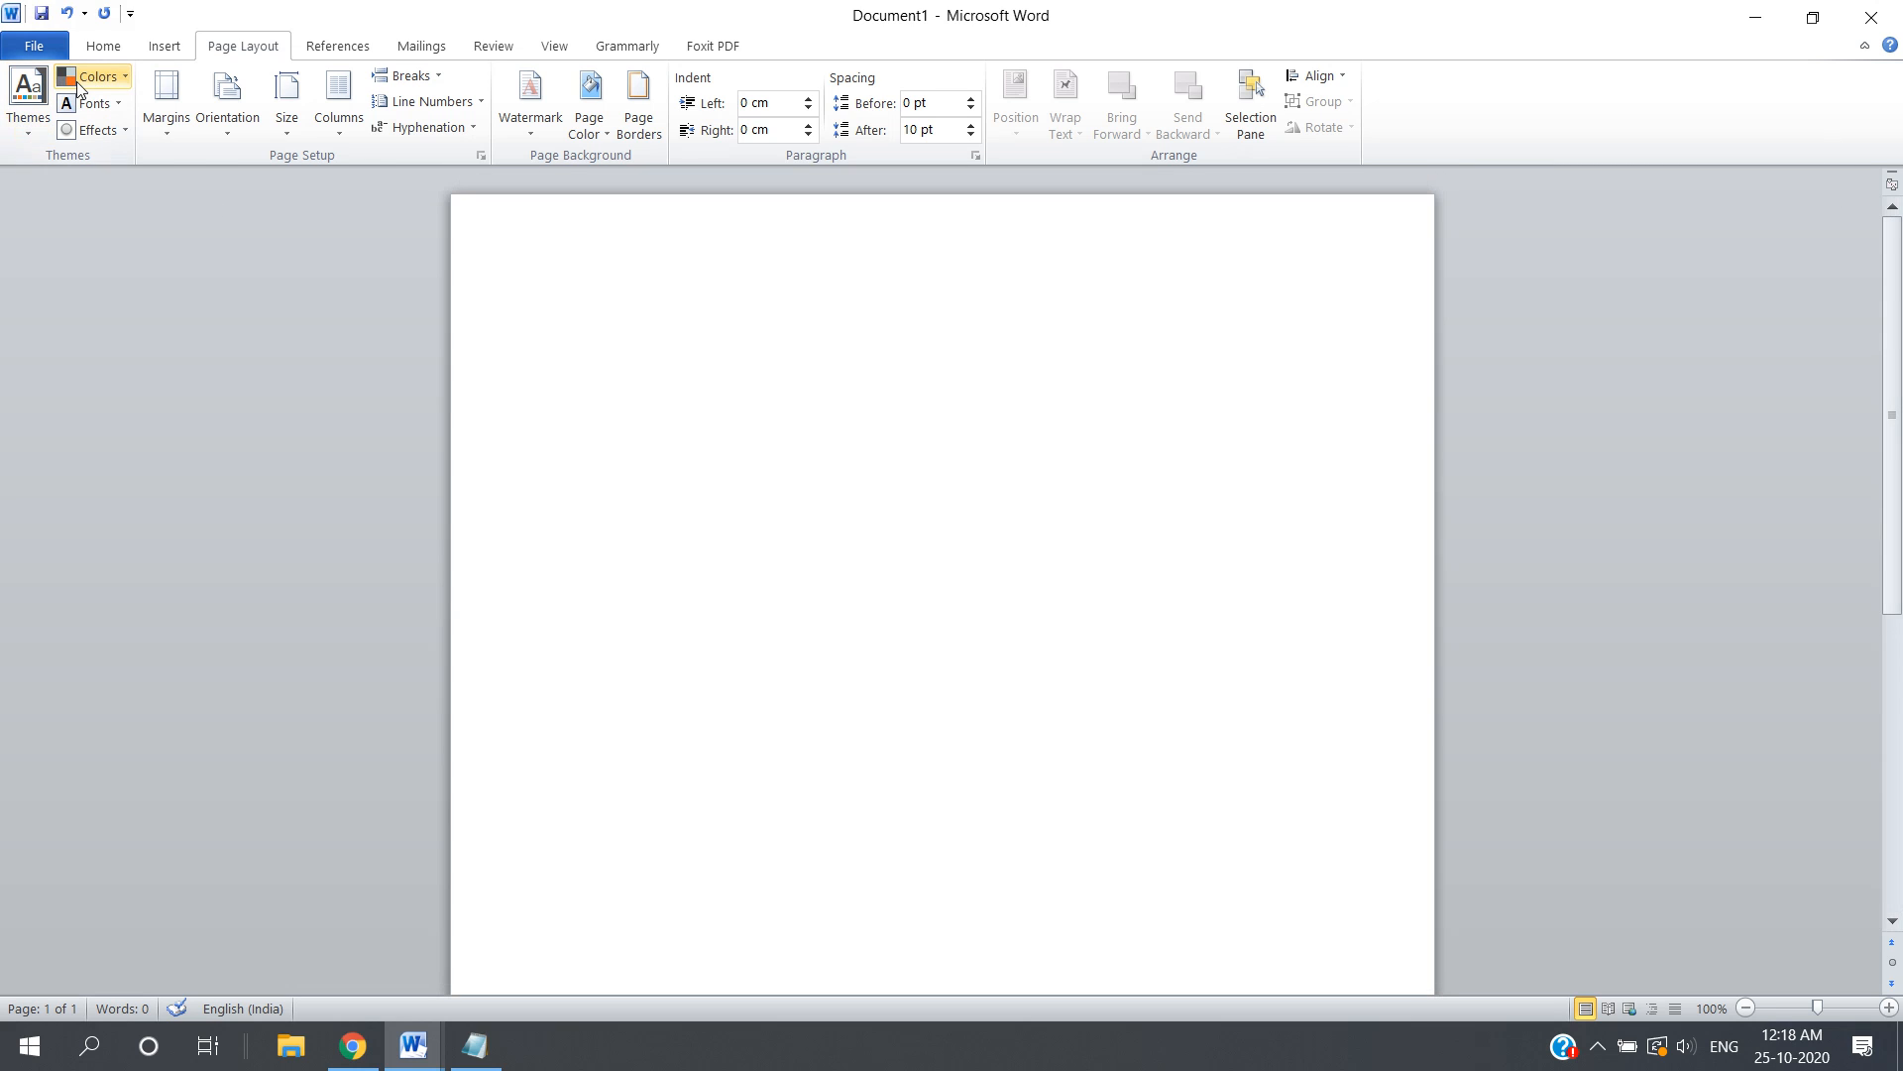
pyautogui.click(29, 89)
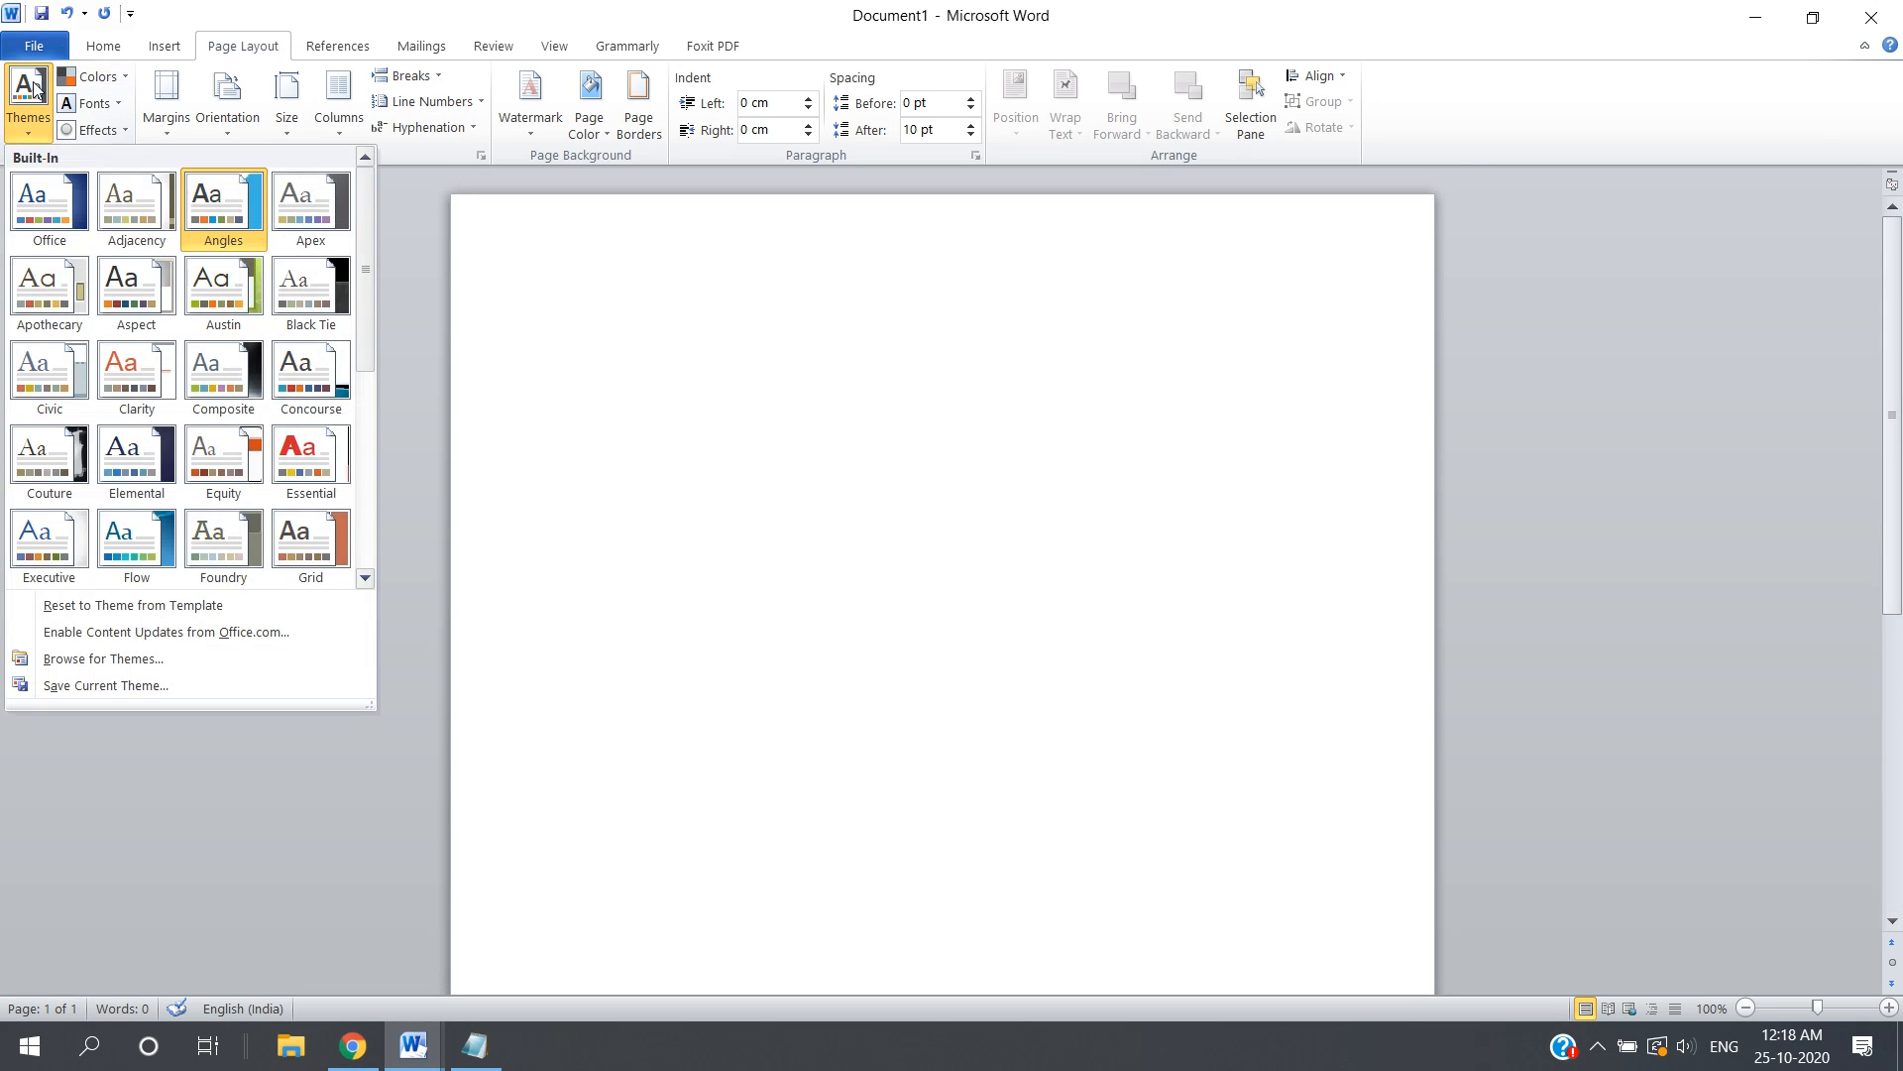
pyautogui.click(216, 365)
# Enter and erase a short sample word in the blank document, and close it without saving.
pyautogui.write('Fsjlfksdn')
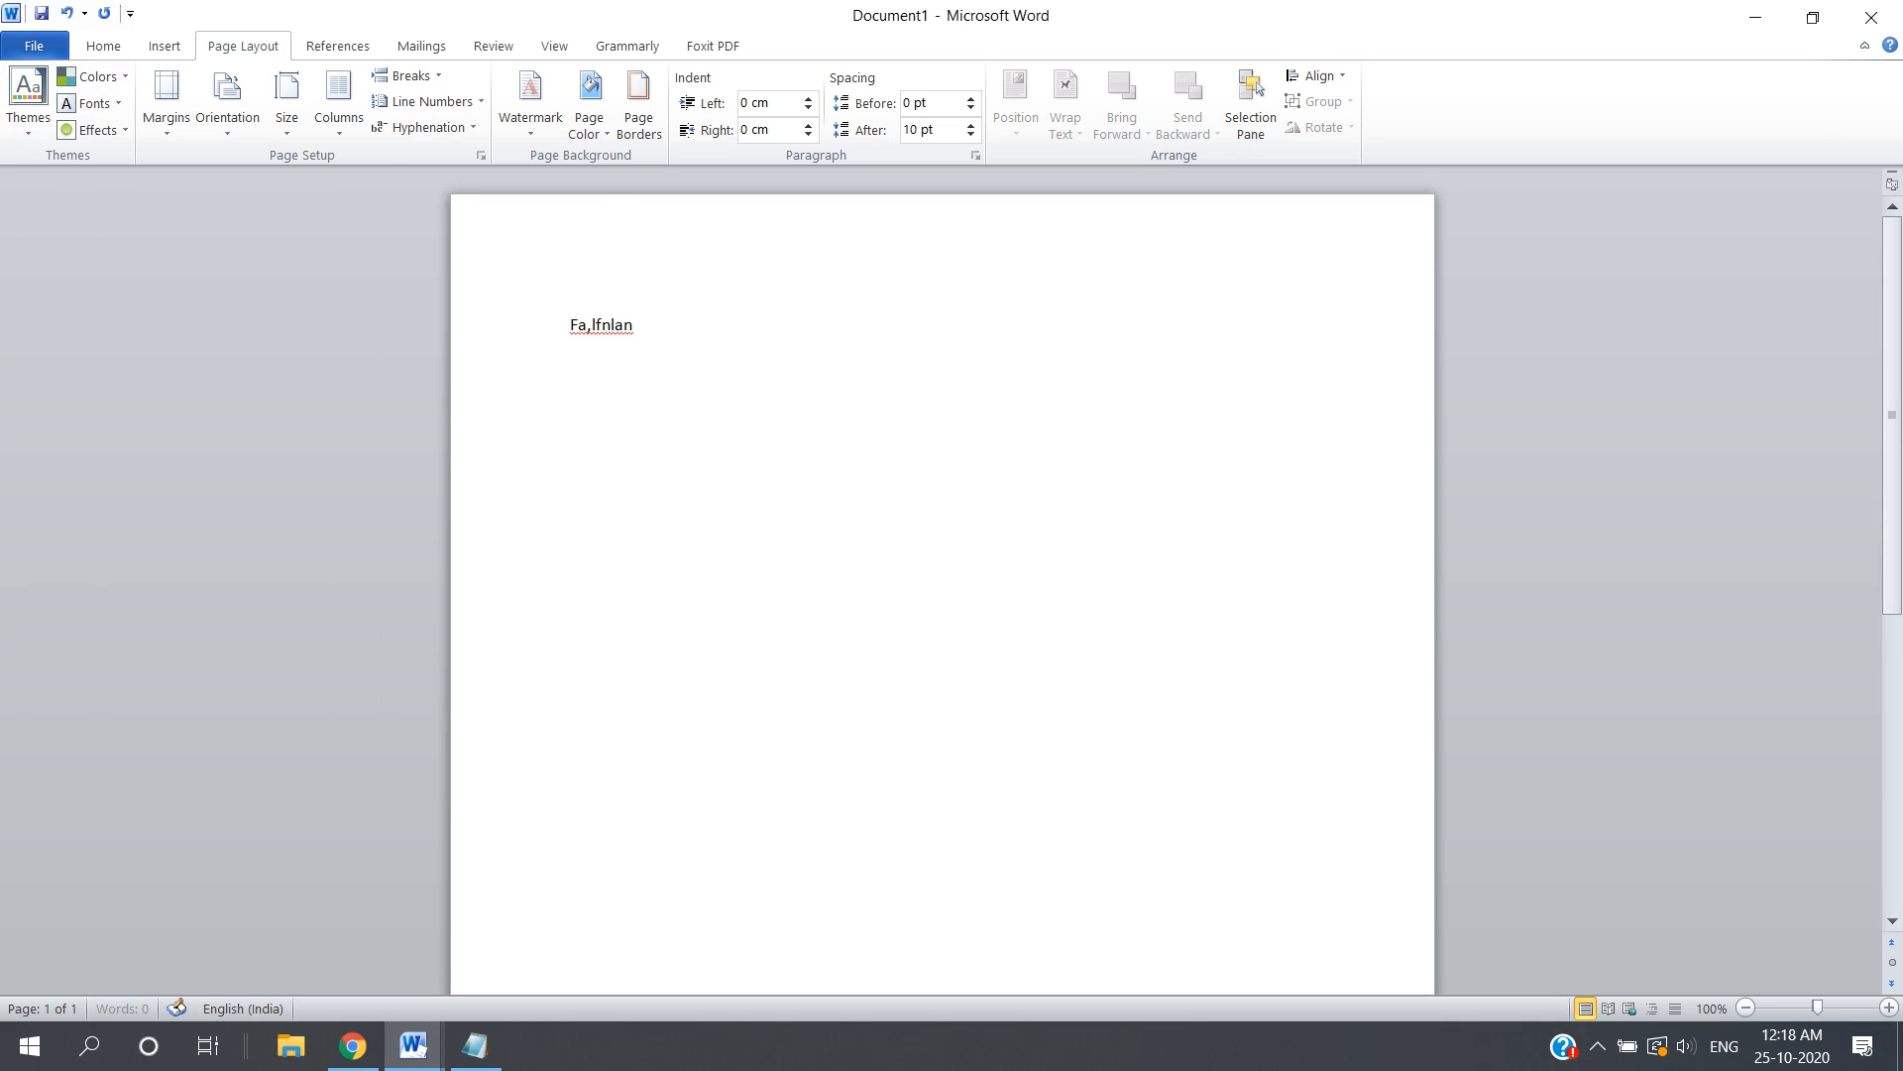
pyautogui.press('BackSpace')
pyautogui.press('BackSpace')
pyautogui.press('BackSpace')
pyautogui.press('BackSpace')
pyautogui.press('BackSpace')
pyautogui.press('BackSpace')
pyautogui.press('BackSpace')
pyautogui.press('BackSpace')
pyautogui.press('BackSpace')
pyautogui.press('BackSpace')
pyautogui.click(1876, 16)
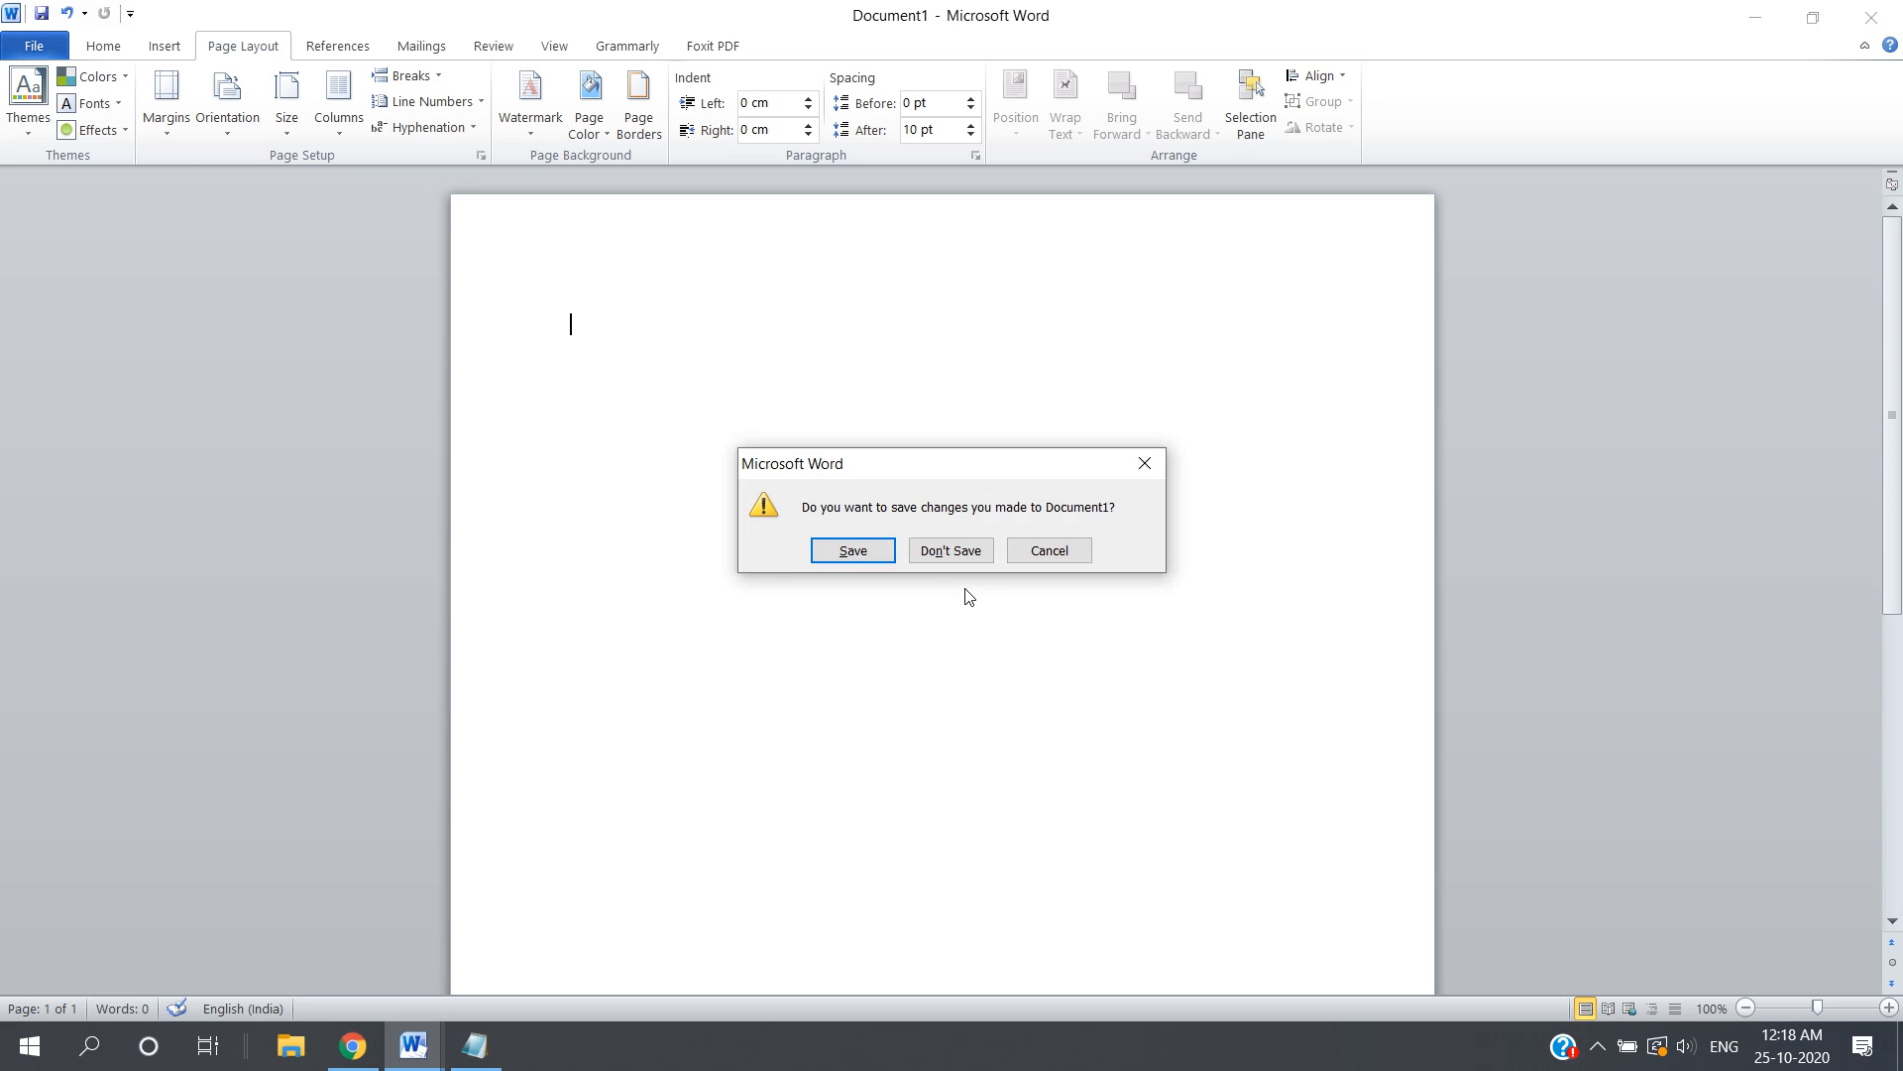
pyautogui.click(926, 552)
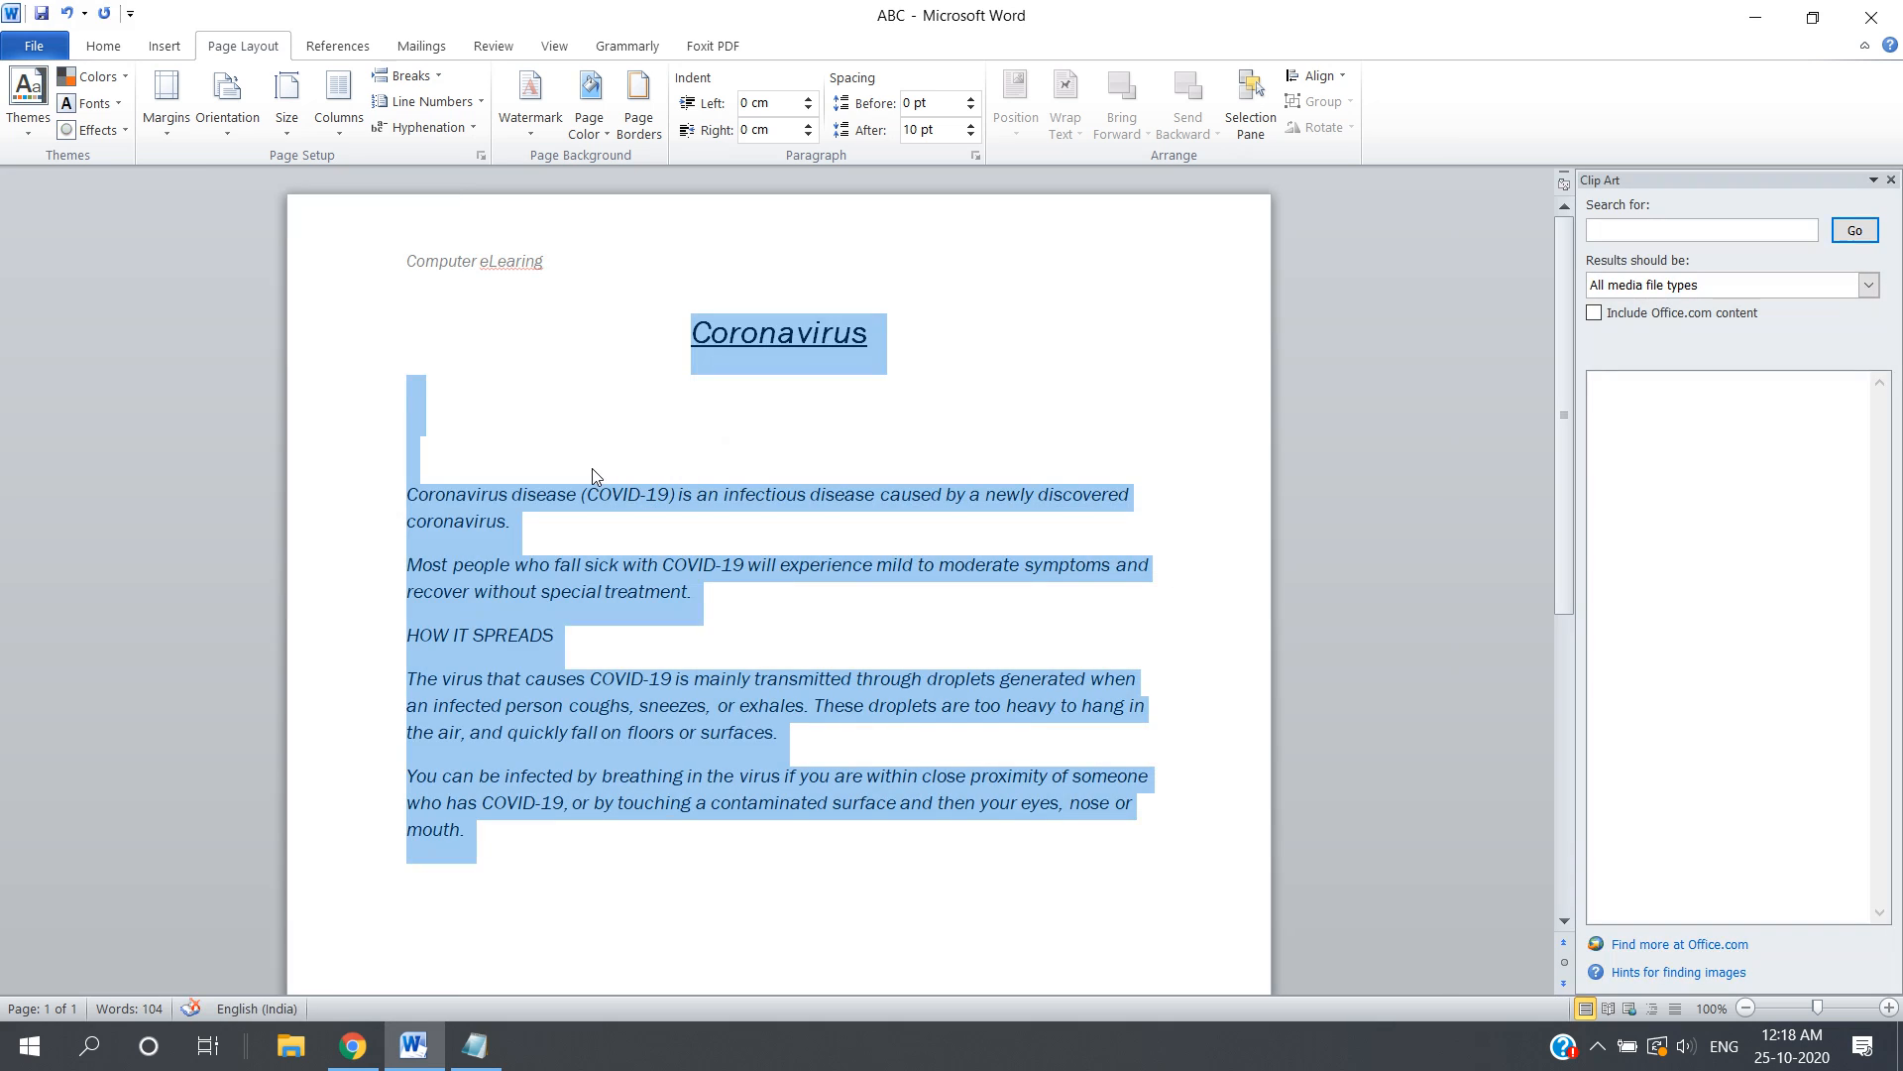
# Select the entire Coronavirus document and apply the Flow theme to it.
pyautogui.click(541, 373)
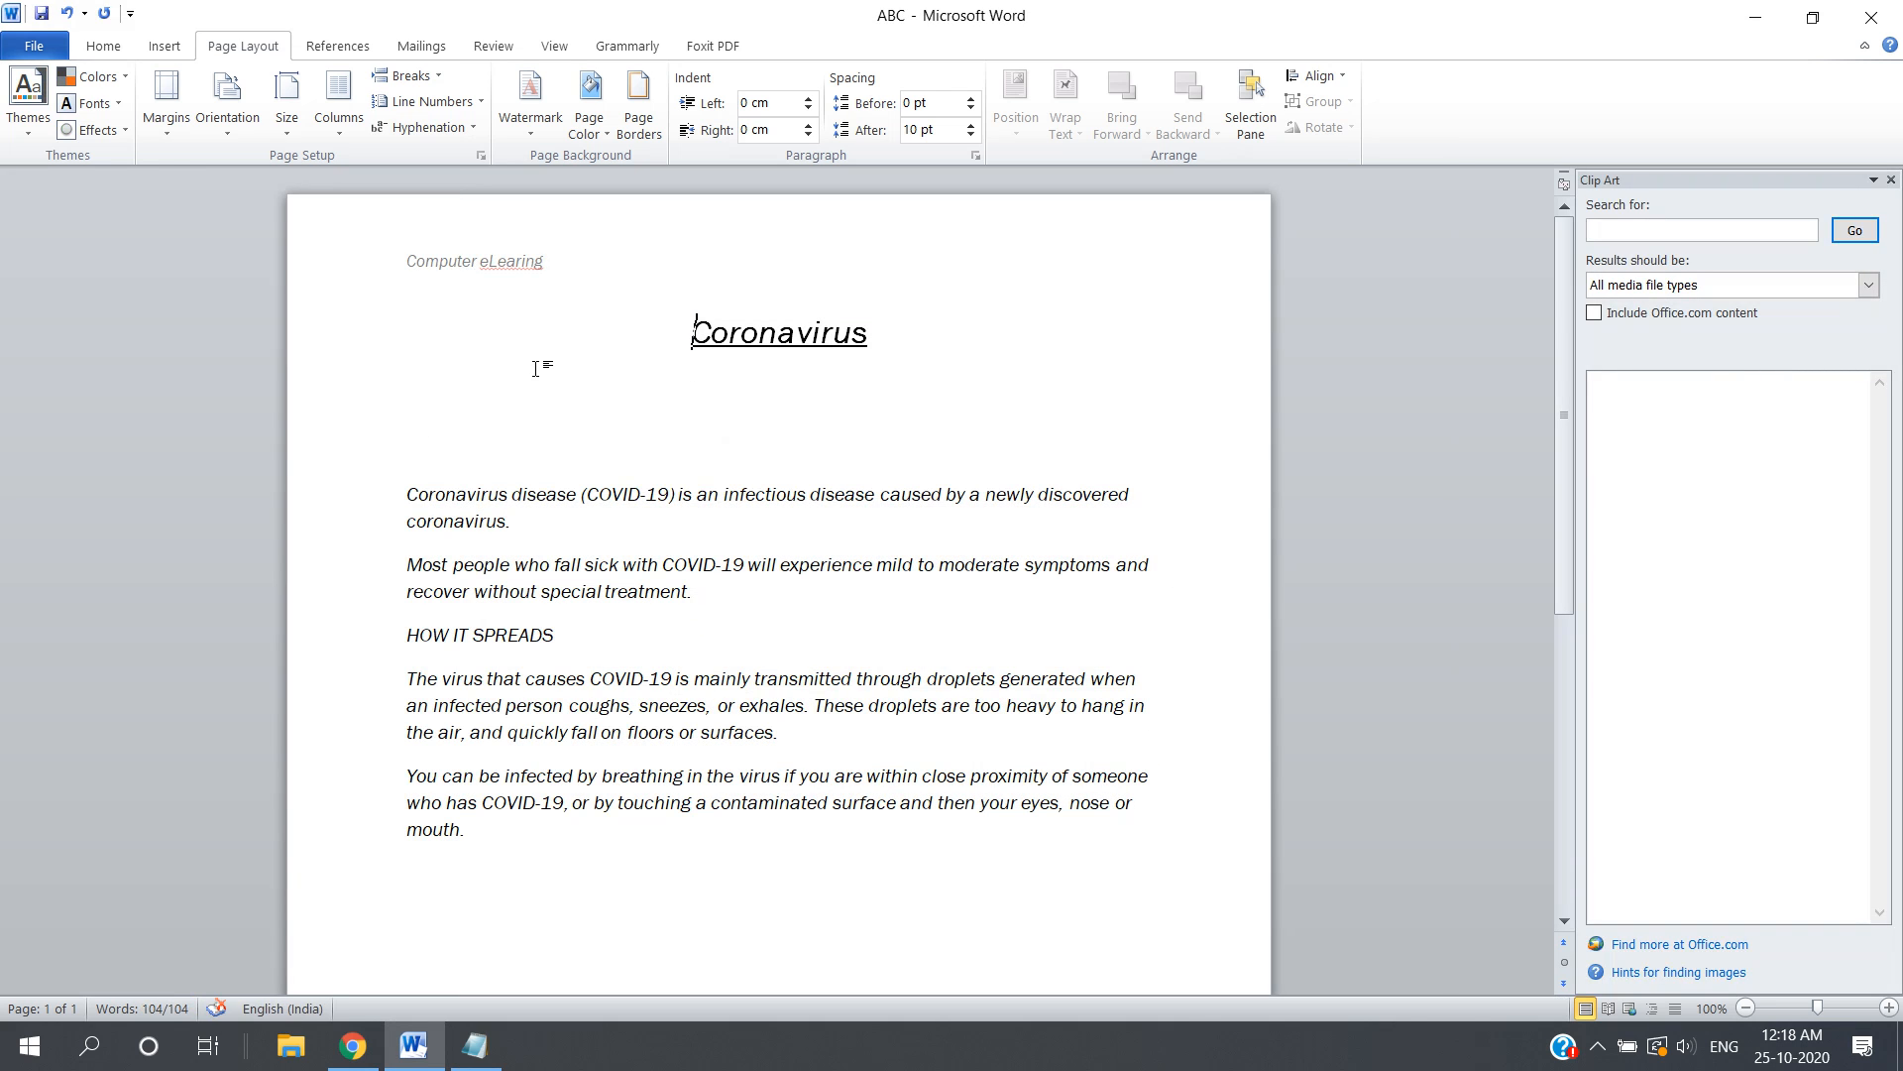
pyautogui.click(109, 78)
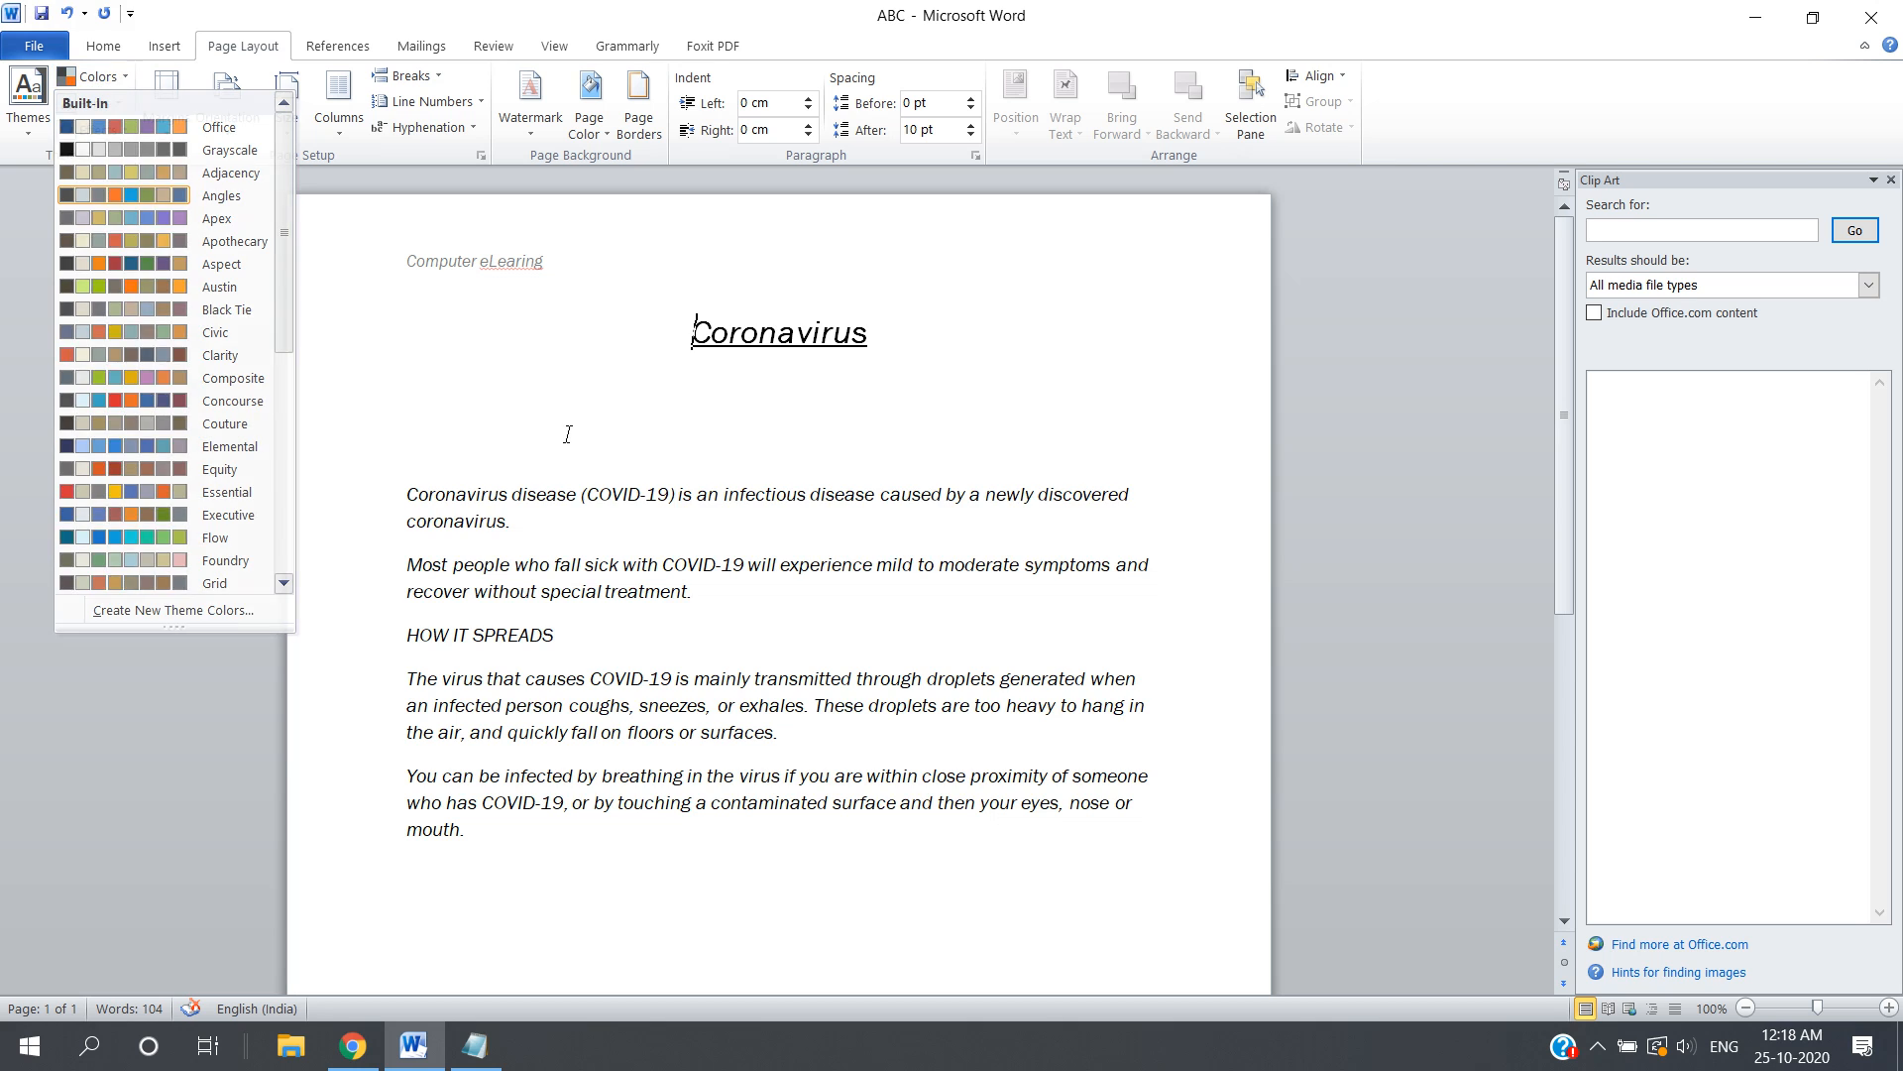
pyautogui.hotkey('ctrl', 'a')
pyautogui.click(28, 121)
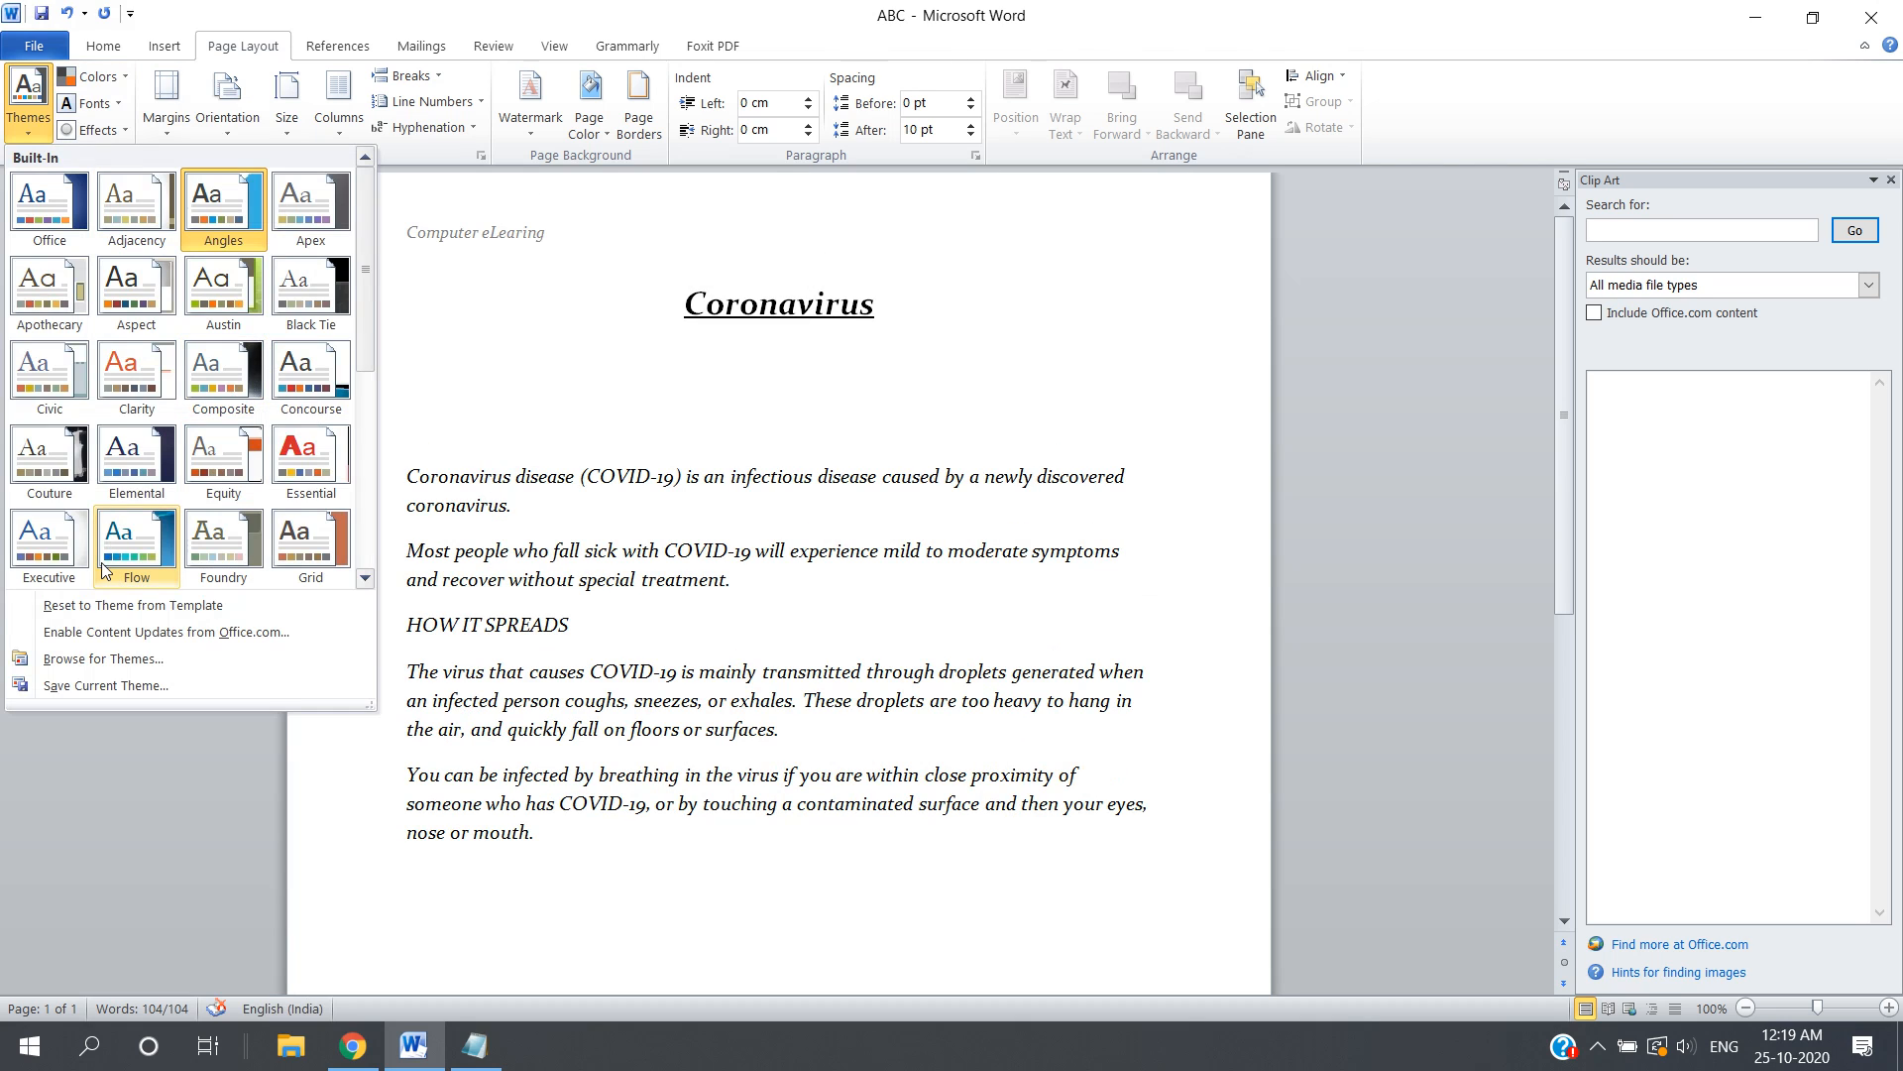
pyautogui.click(127, 542)
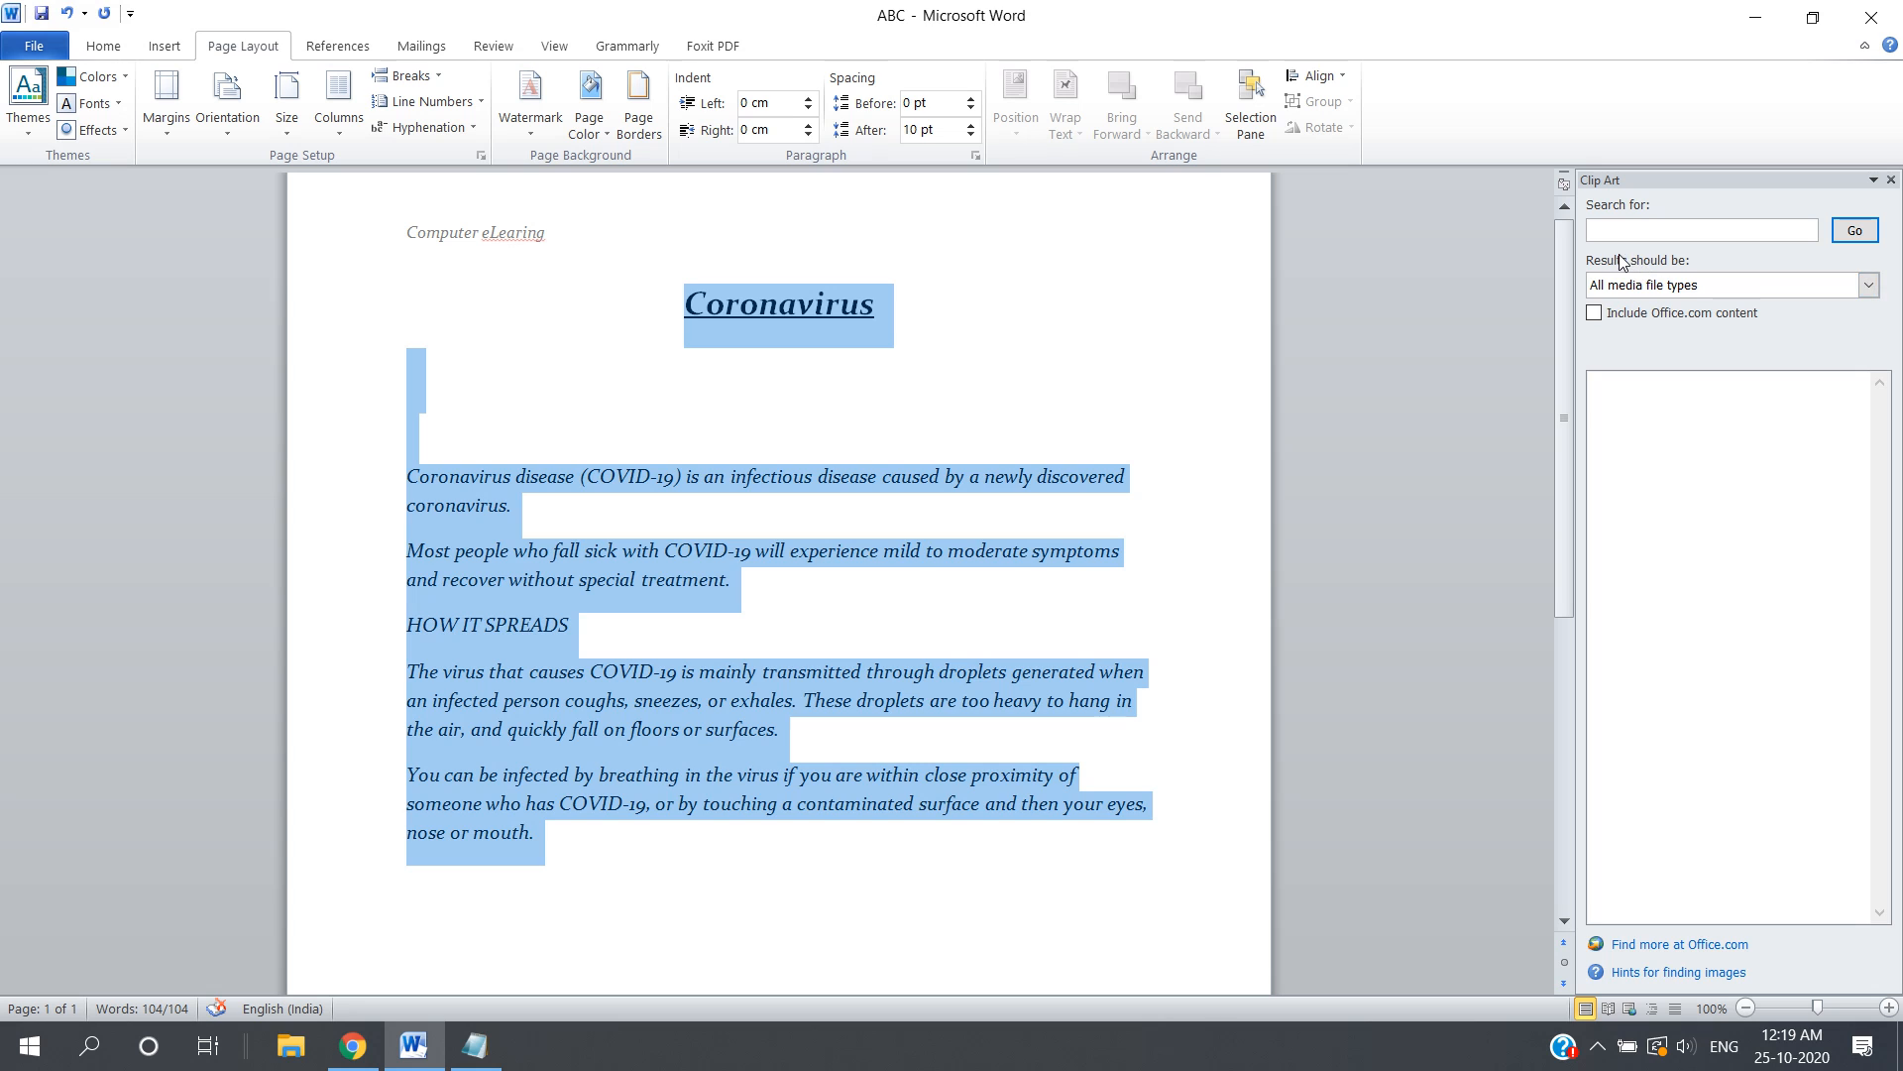
pyautogui.moveTo(1565, 332); pyautogui.dragTo(1525, 236)
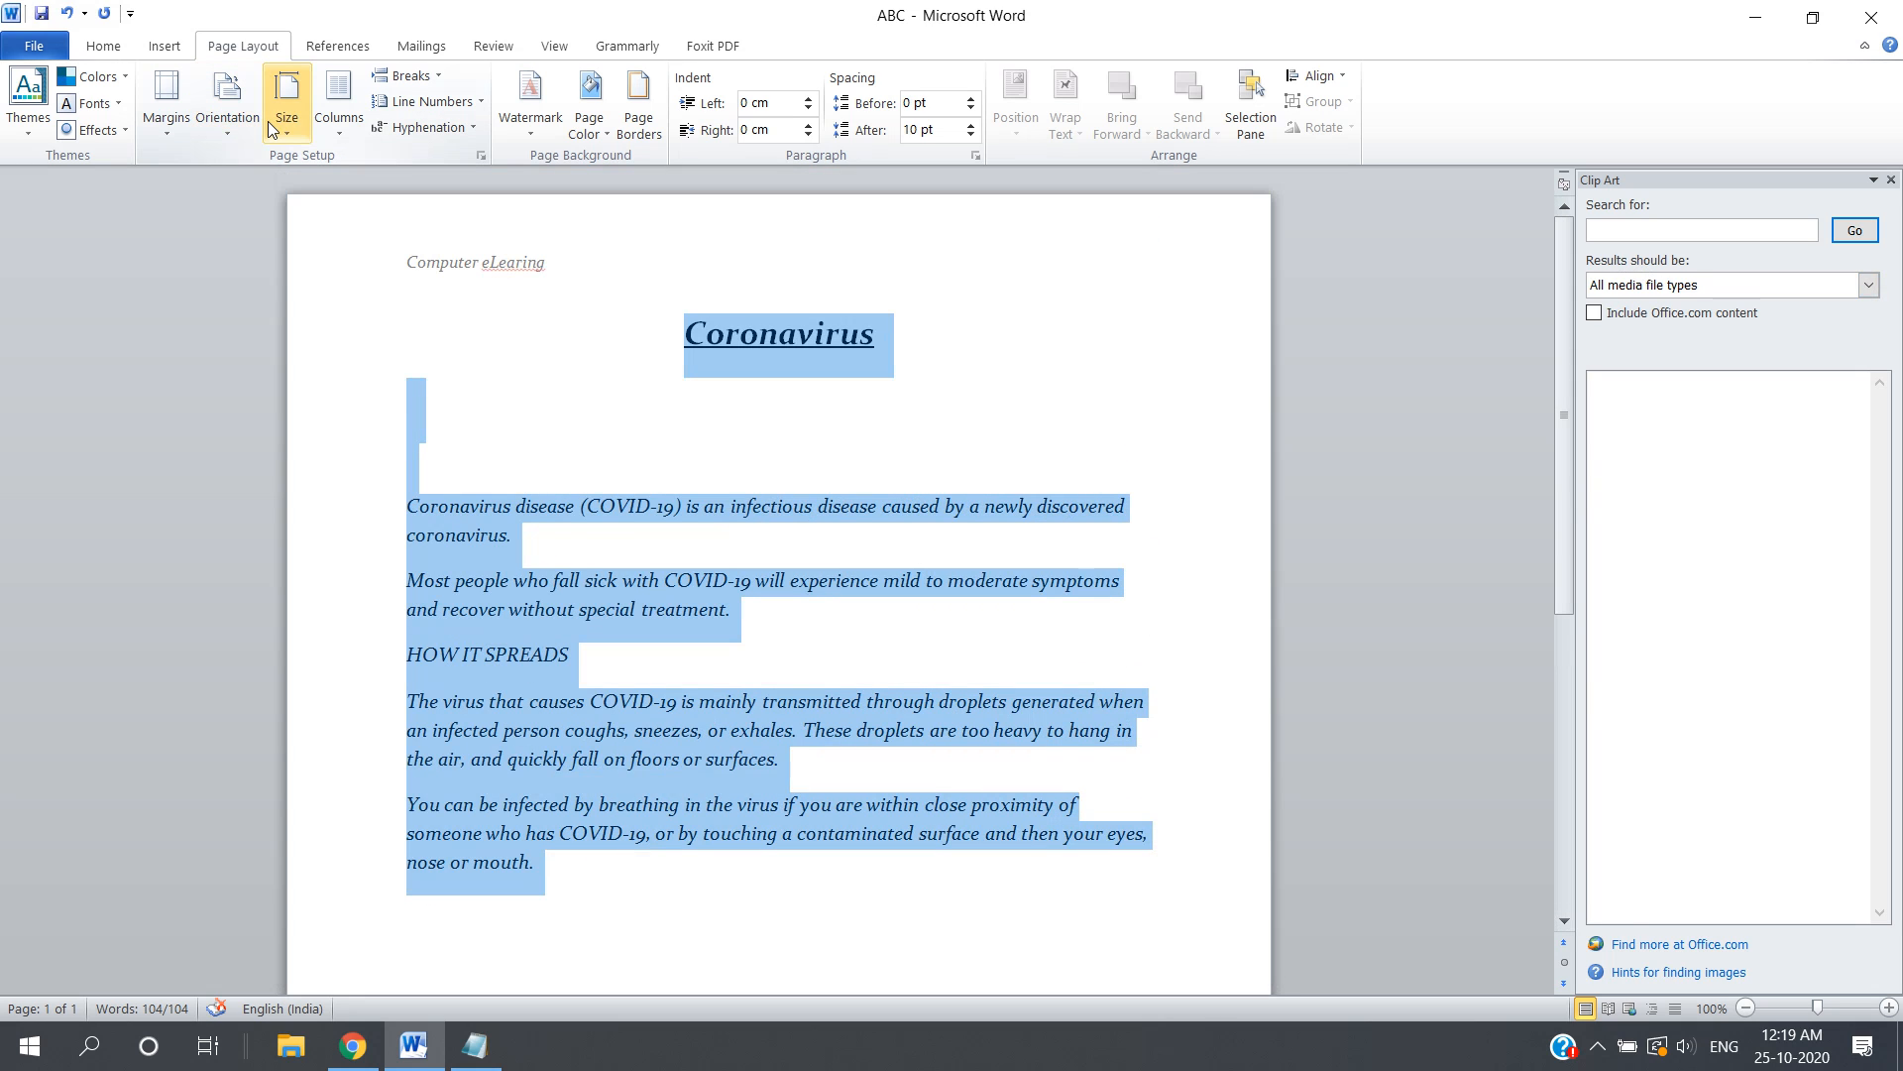
# Examine the margin presets and the Page Setup options for margins, orientation, paper and layout, and close the dialog without applying anything.
pyautogui.click(159, 124)
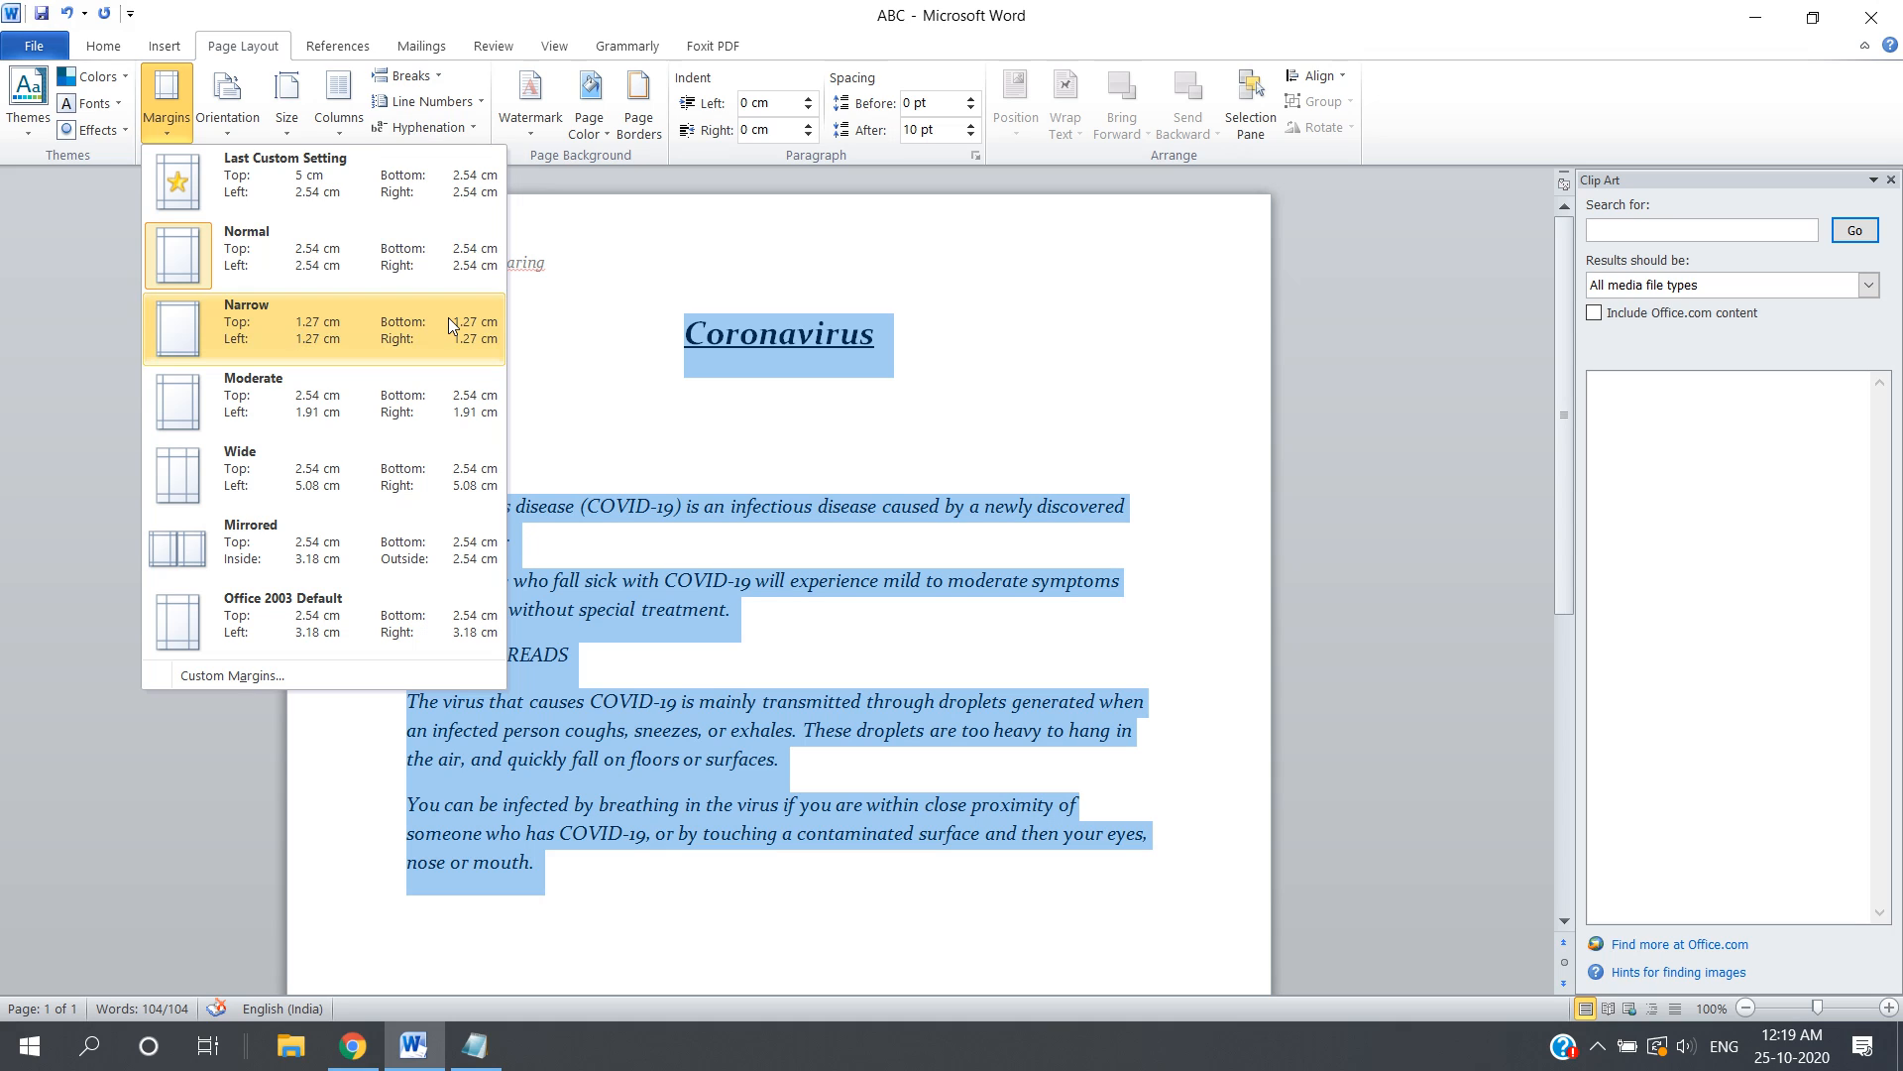
pyautogui.click(268, 675)
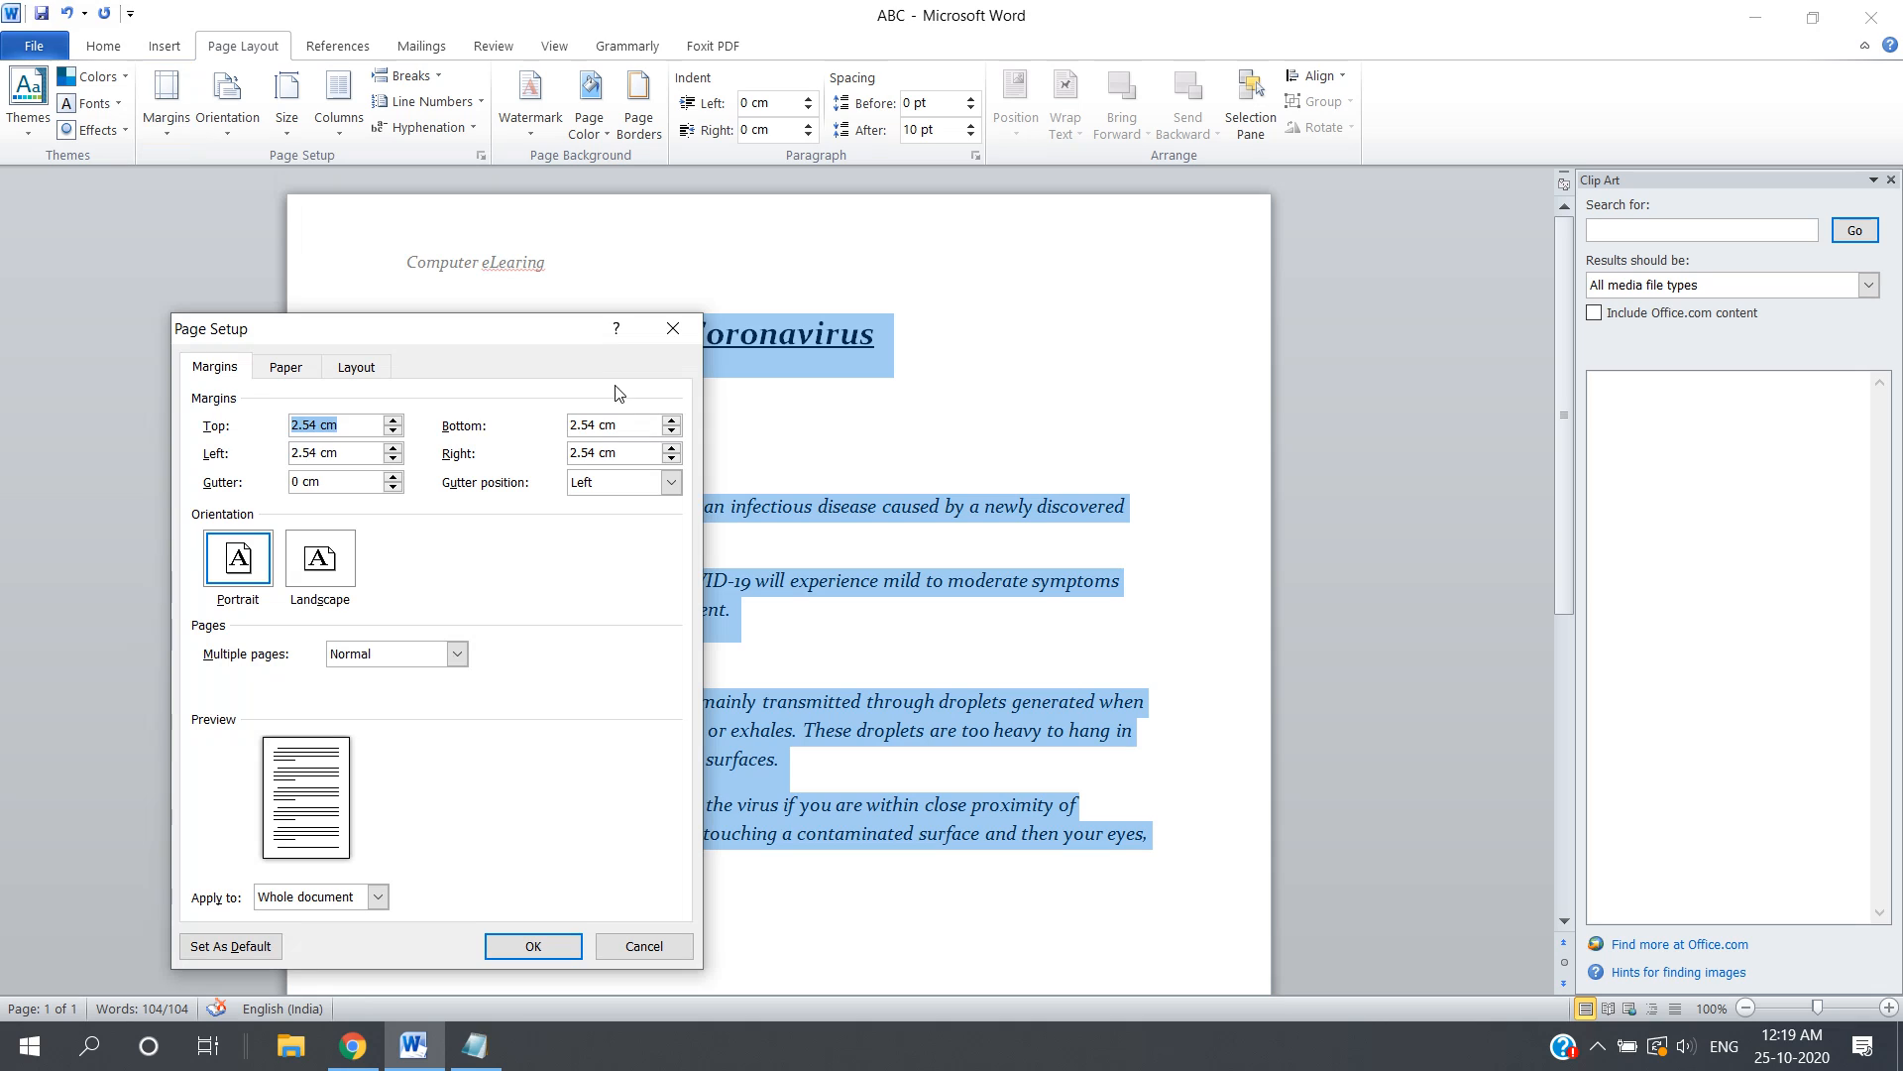
pyautogui.click(329, 581)
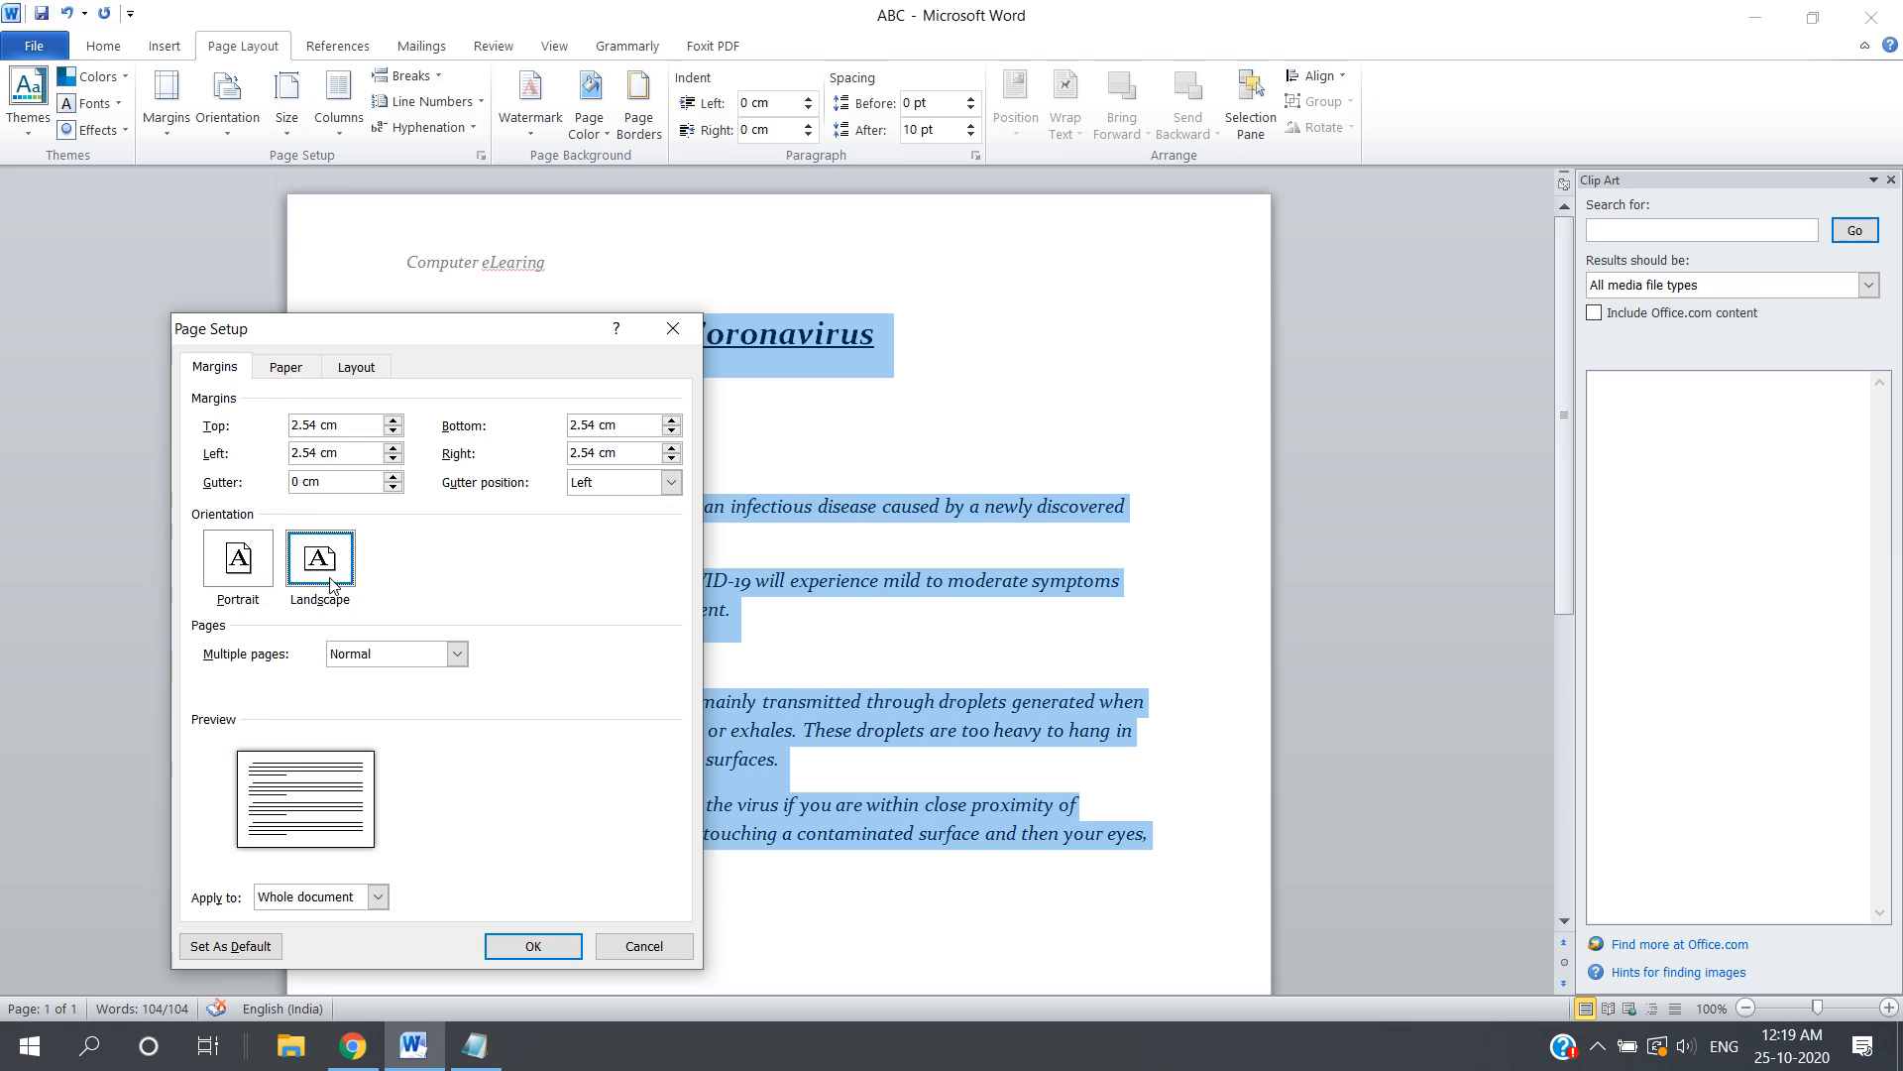
pyautogui.click(287, 370)
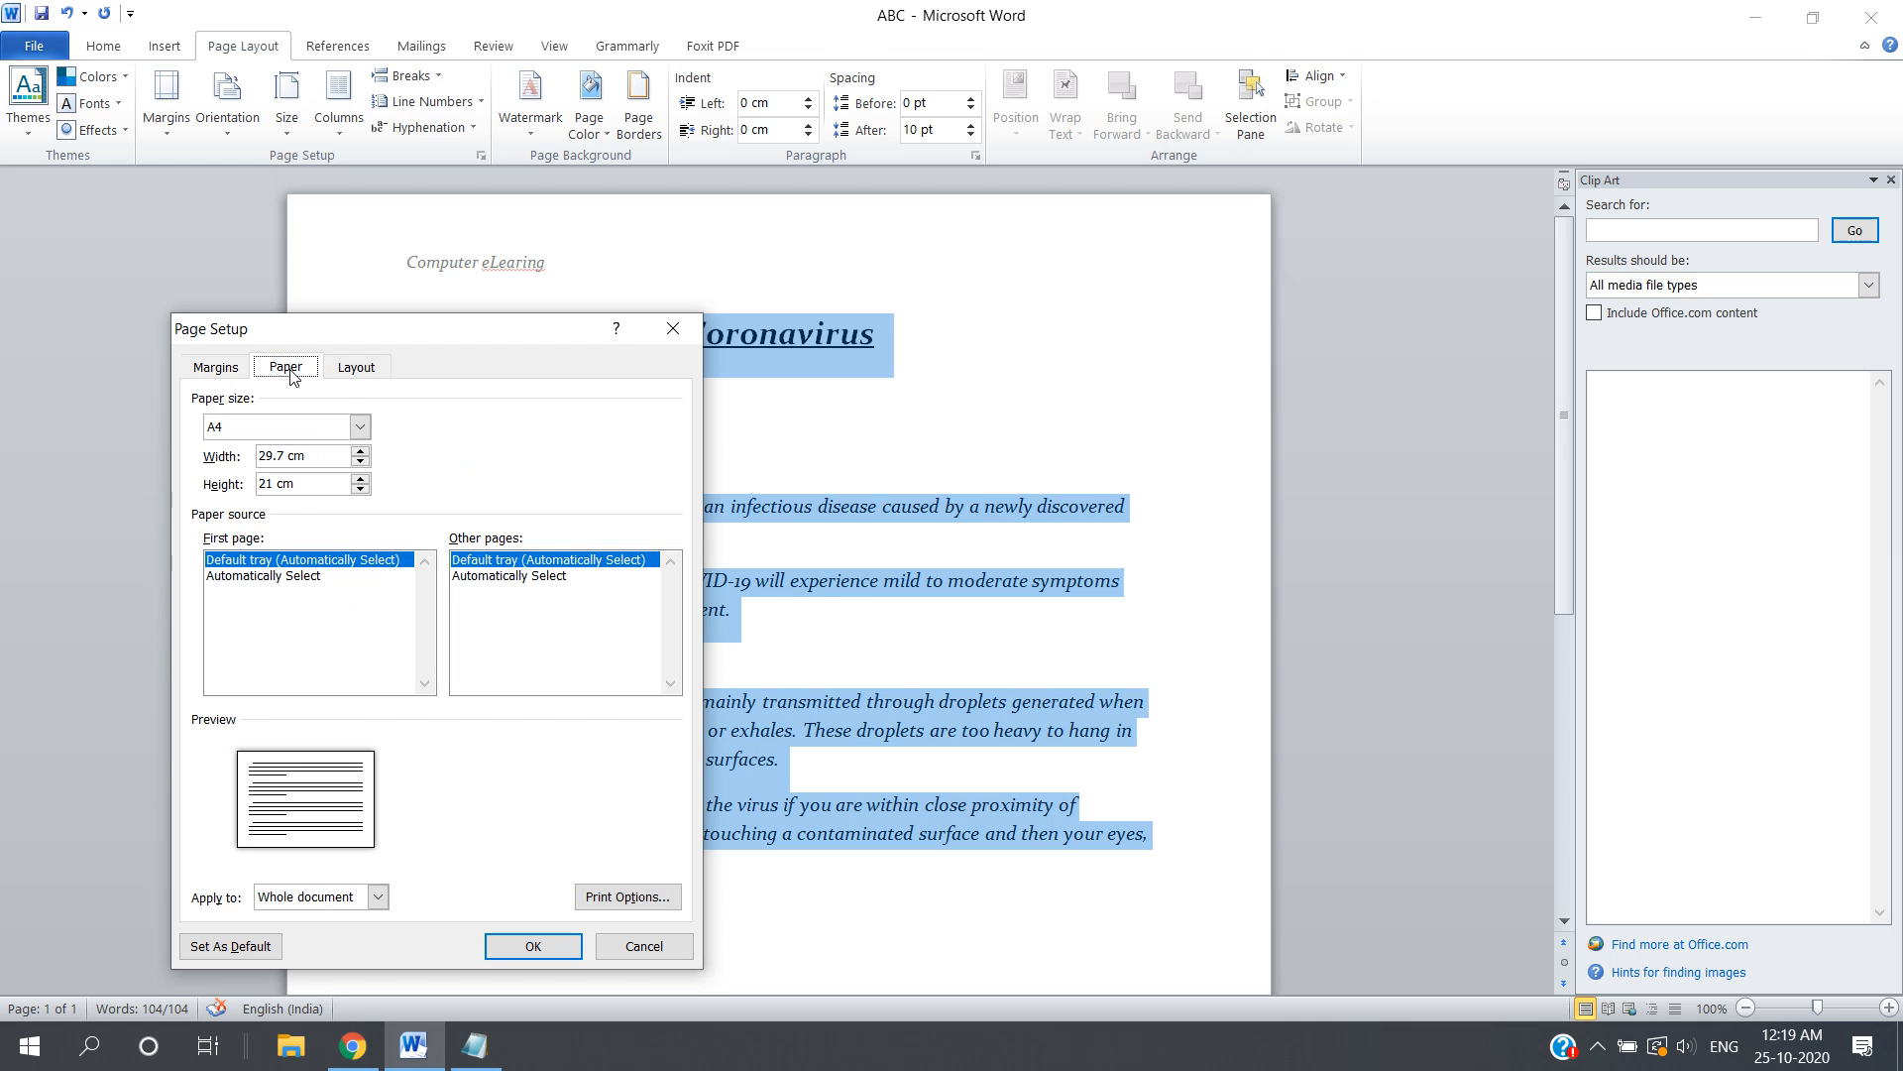
pyautogui.click(357, 368)
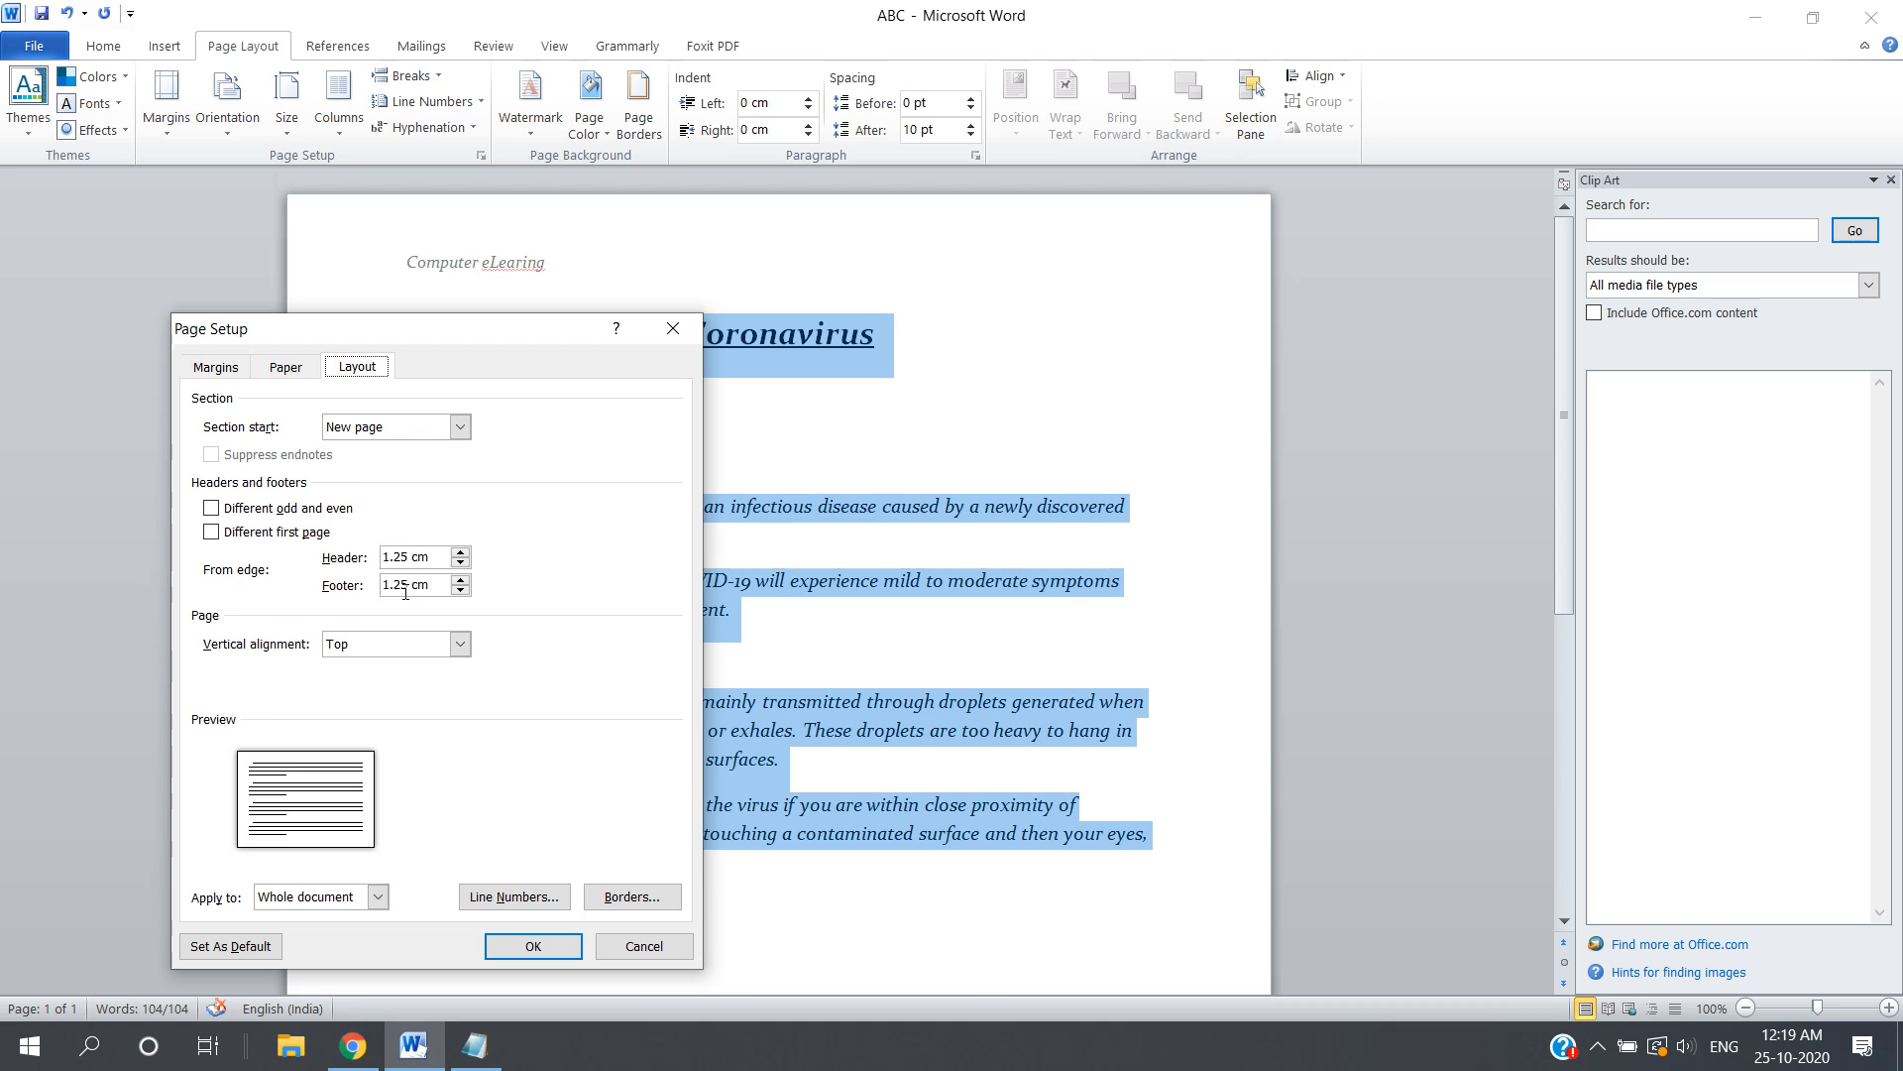
pyautogui.click(665, 329)
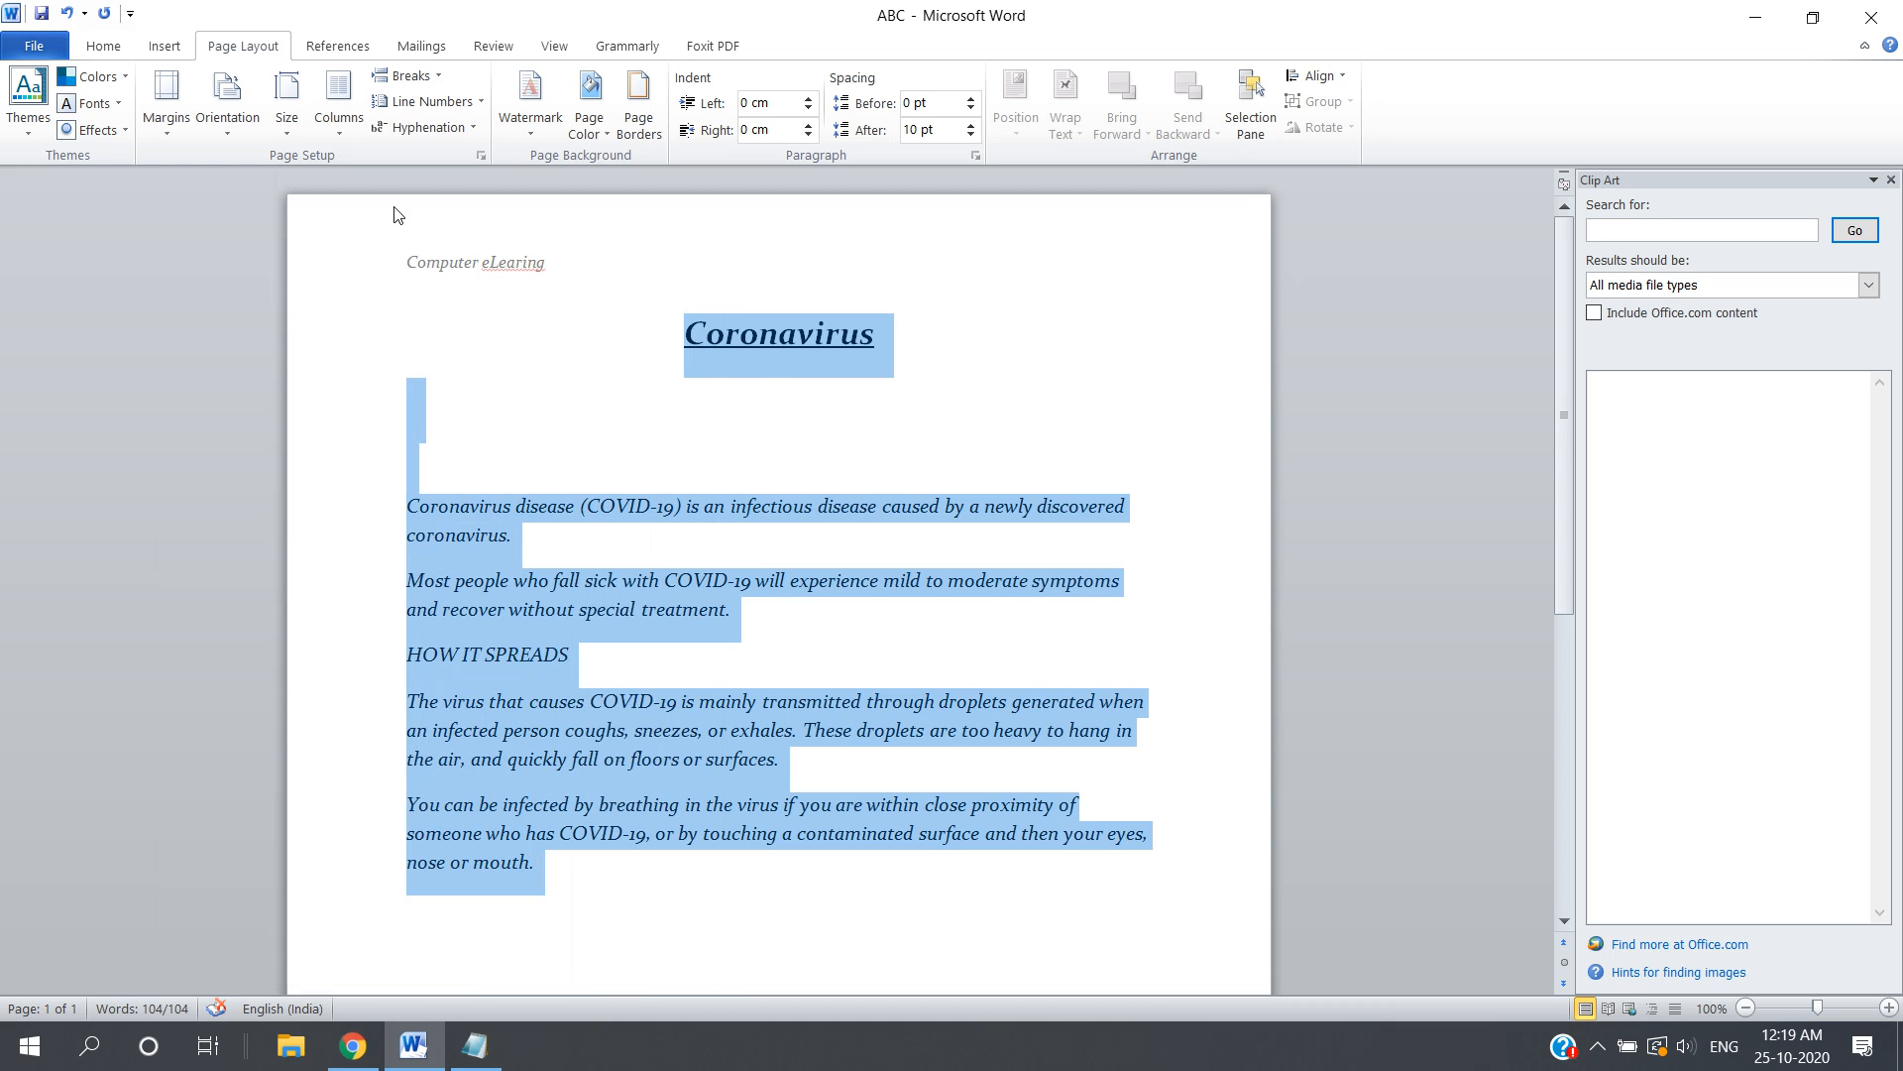
# Switch the page orientation to Landscape, and undo it.
pyautogui.click(236, 142)
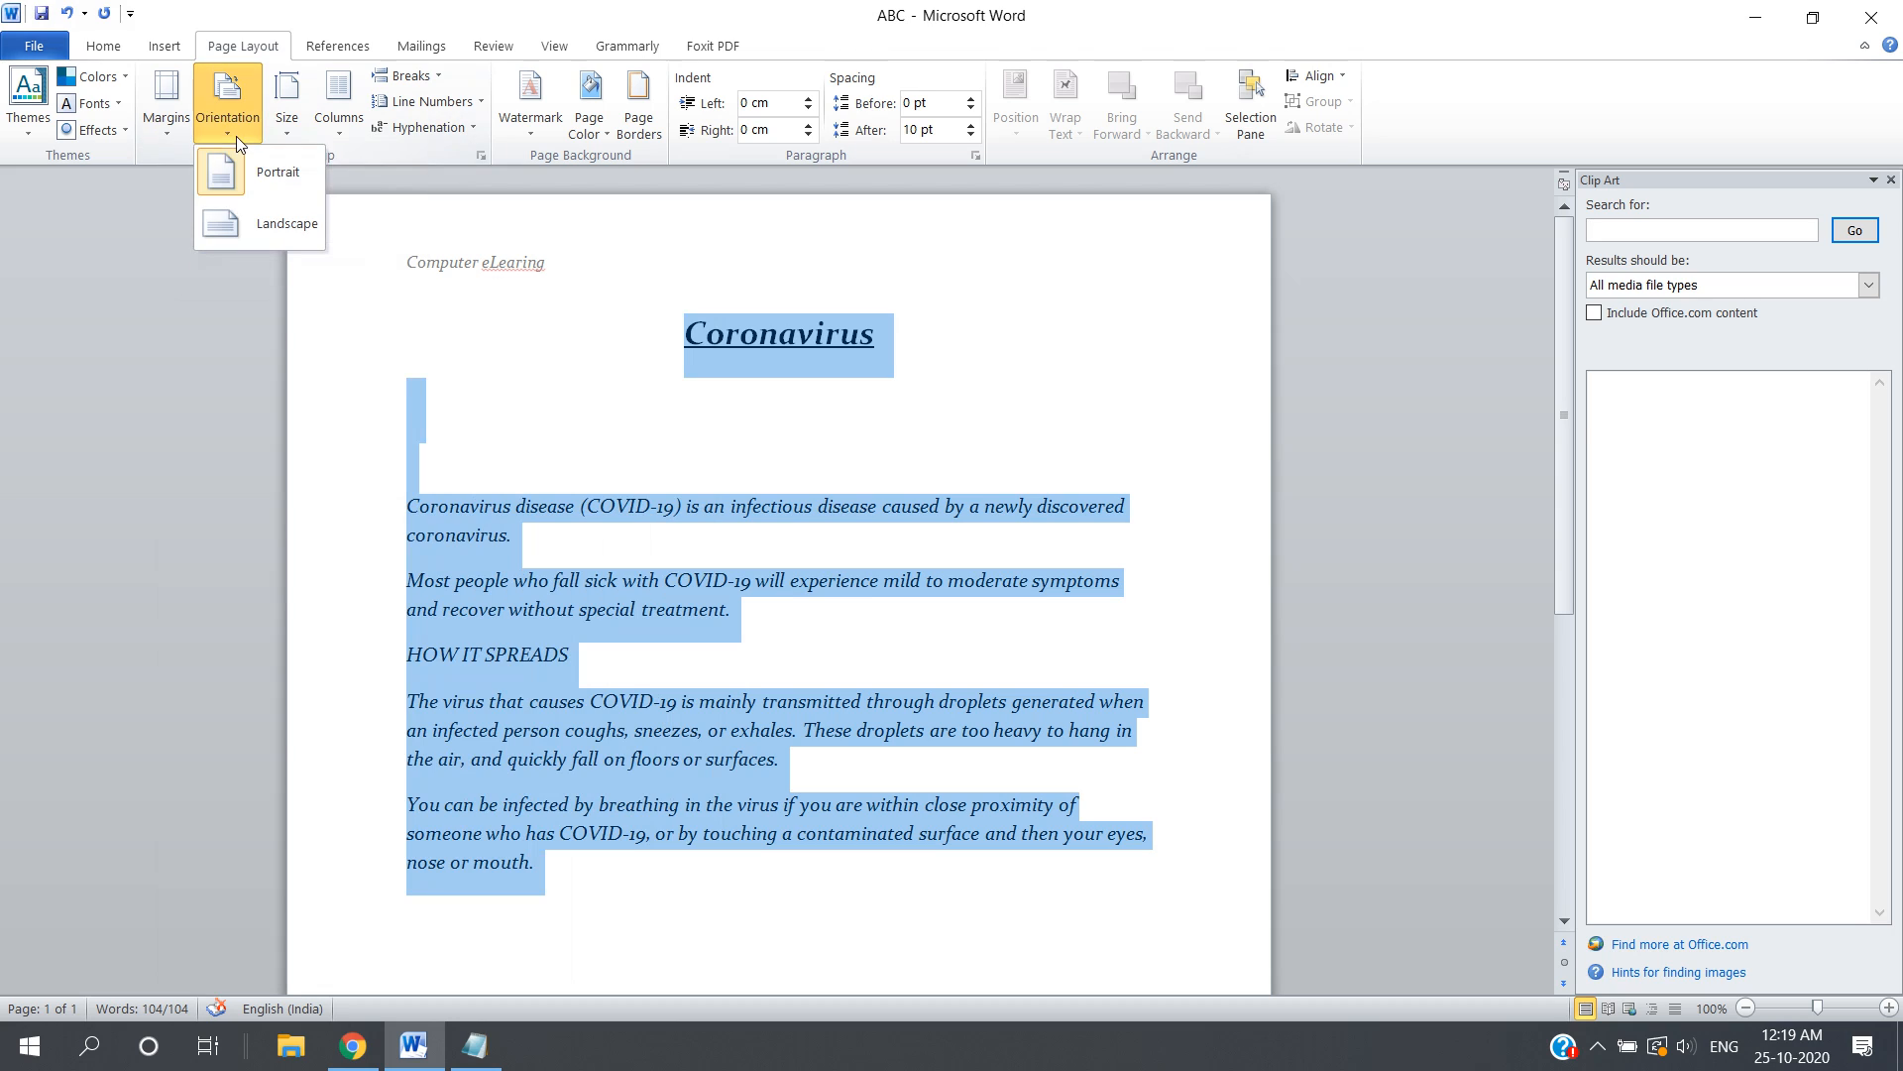
pyautogui.click(270, 225)
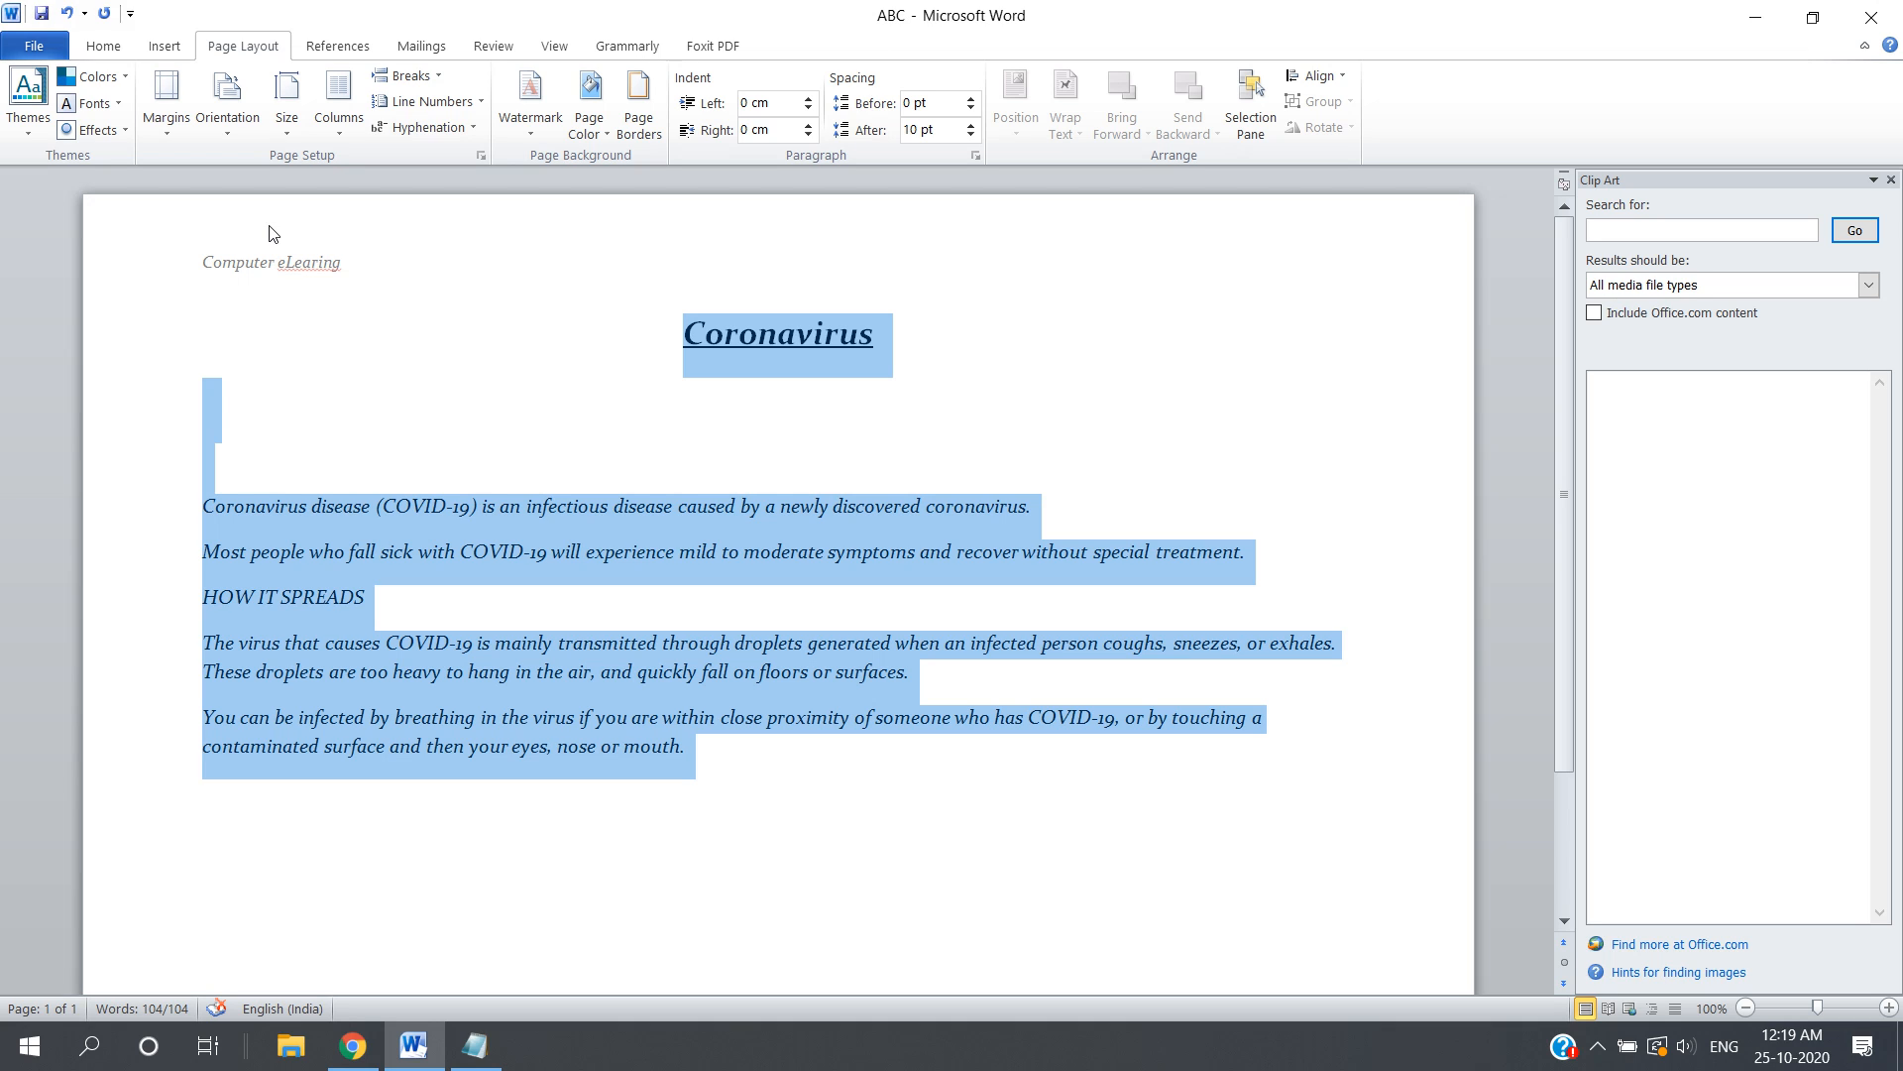
pyautogui.hotkey('ctrl', 'z')
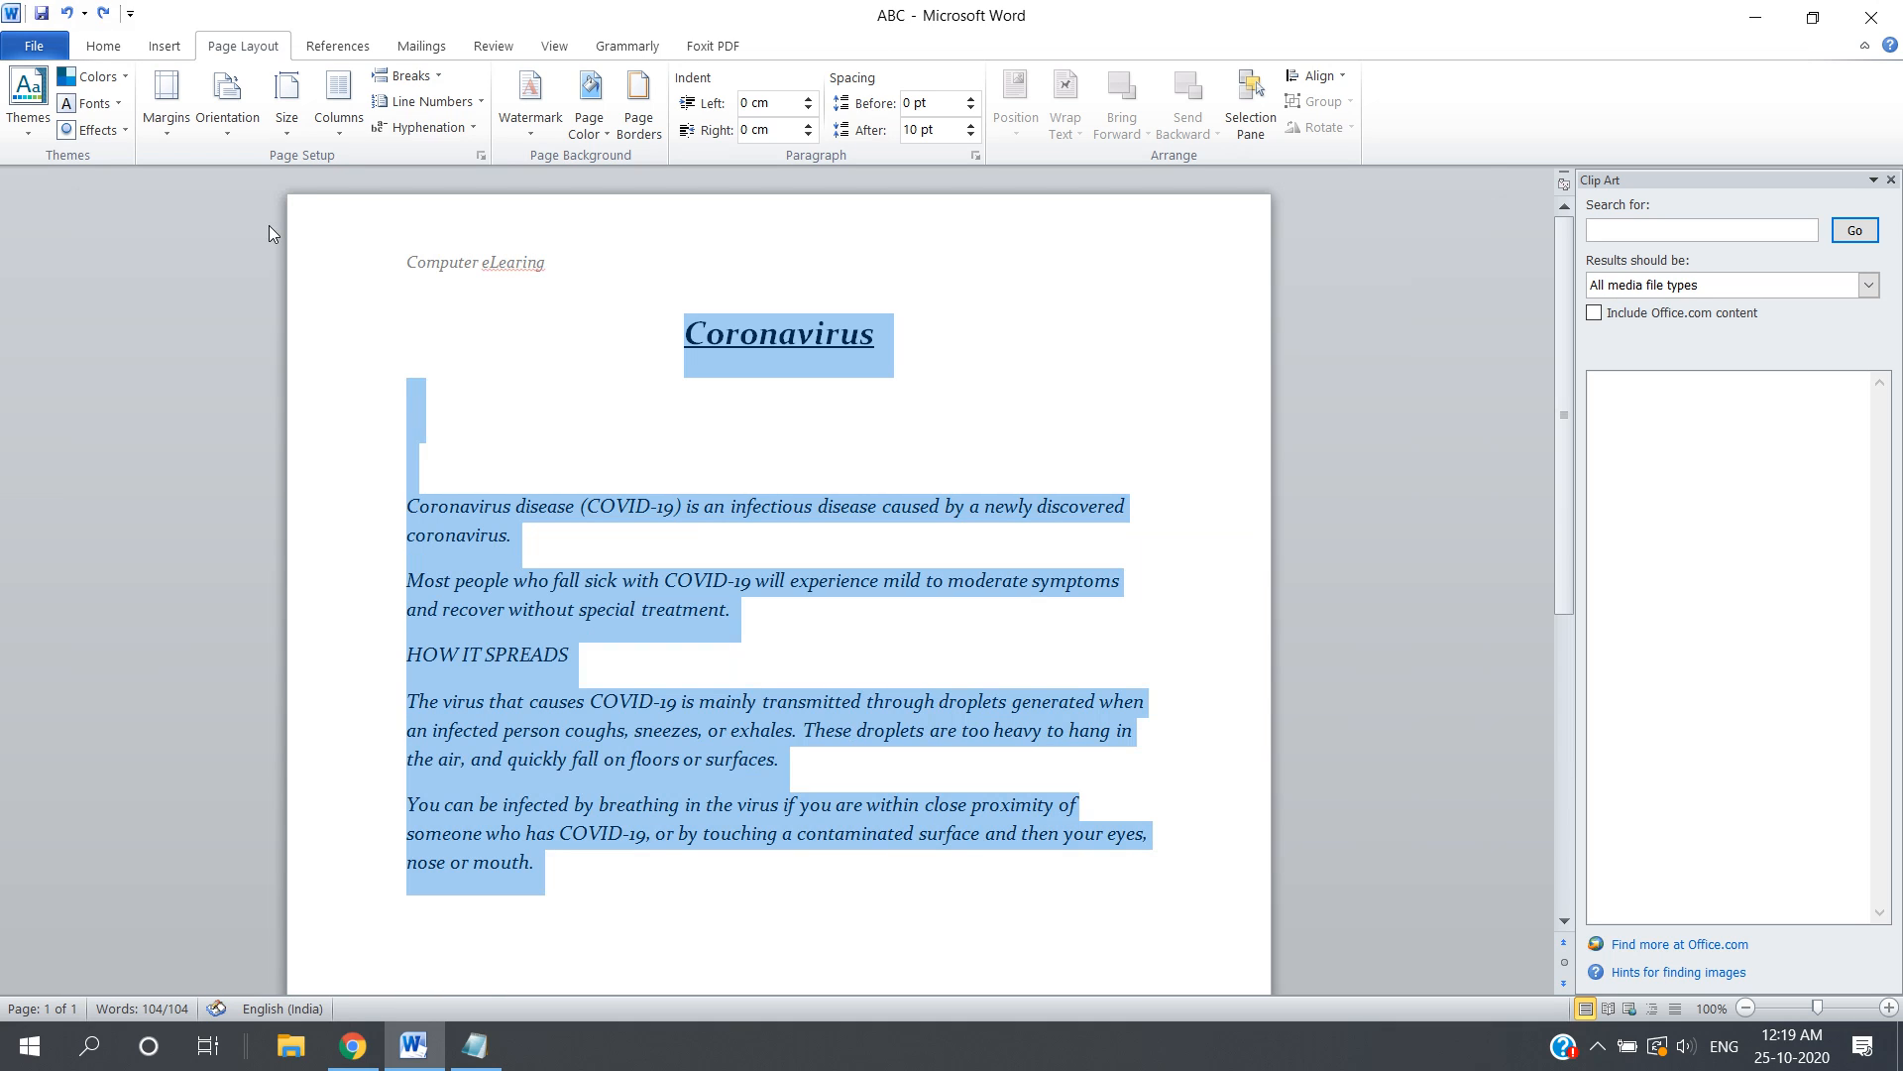
# Examine the available paper sizes and column layouts without choosing any.
pyautogui.click(294, 141)
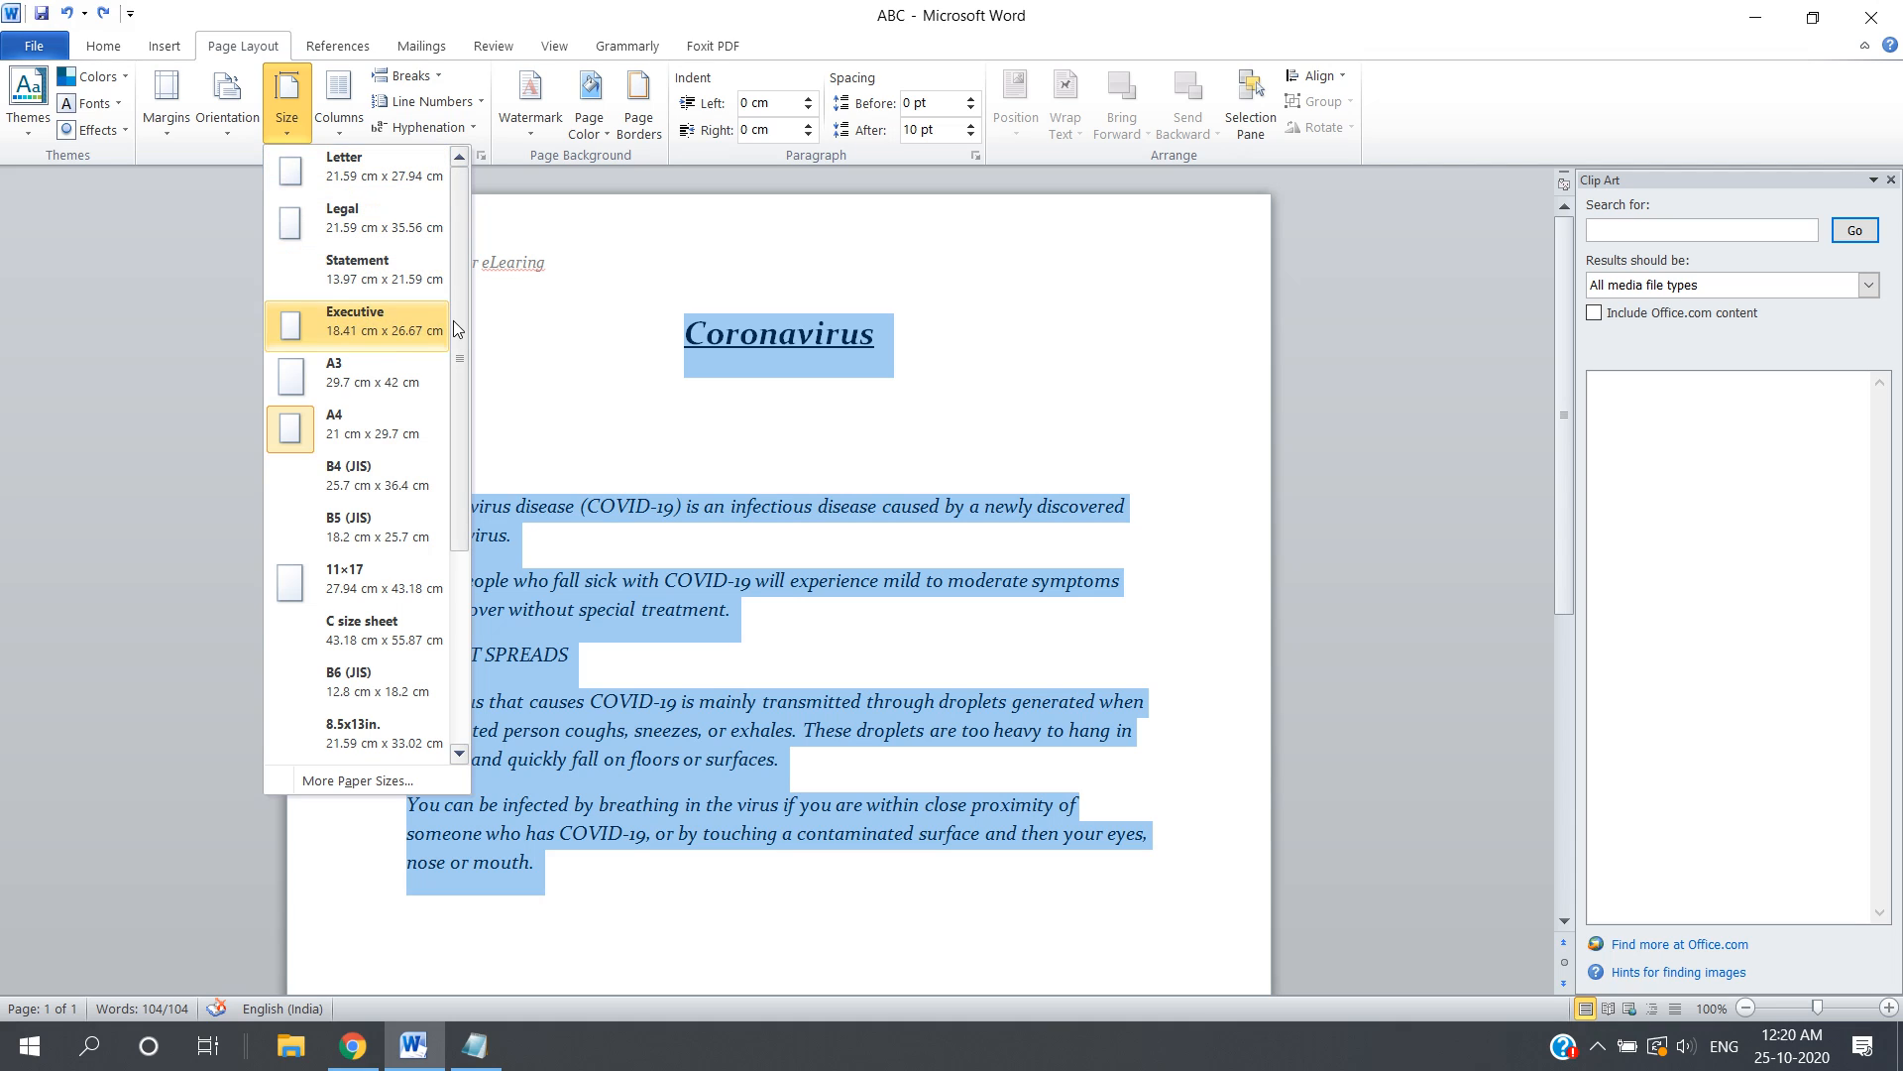
pyautogui.scroll(-3, 461, 327)
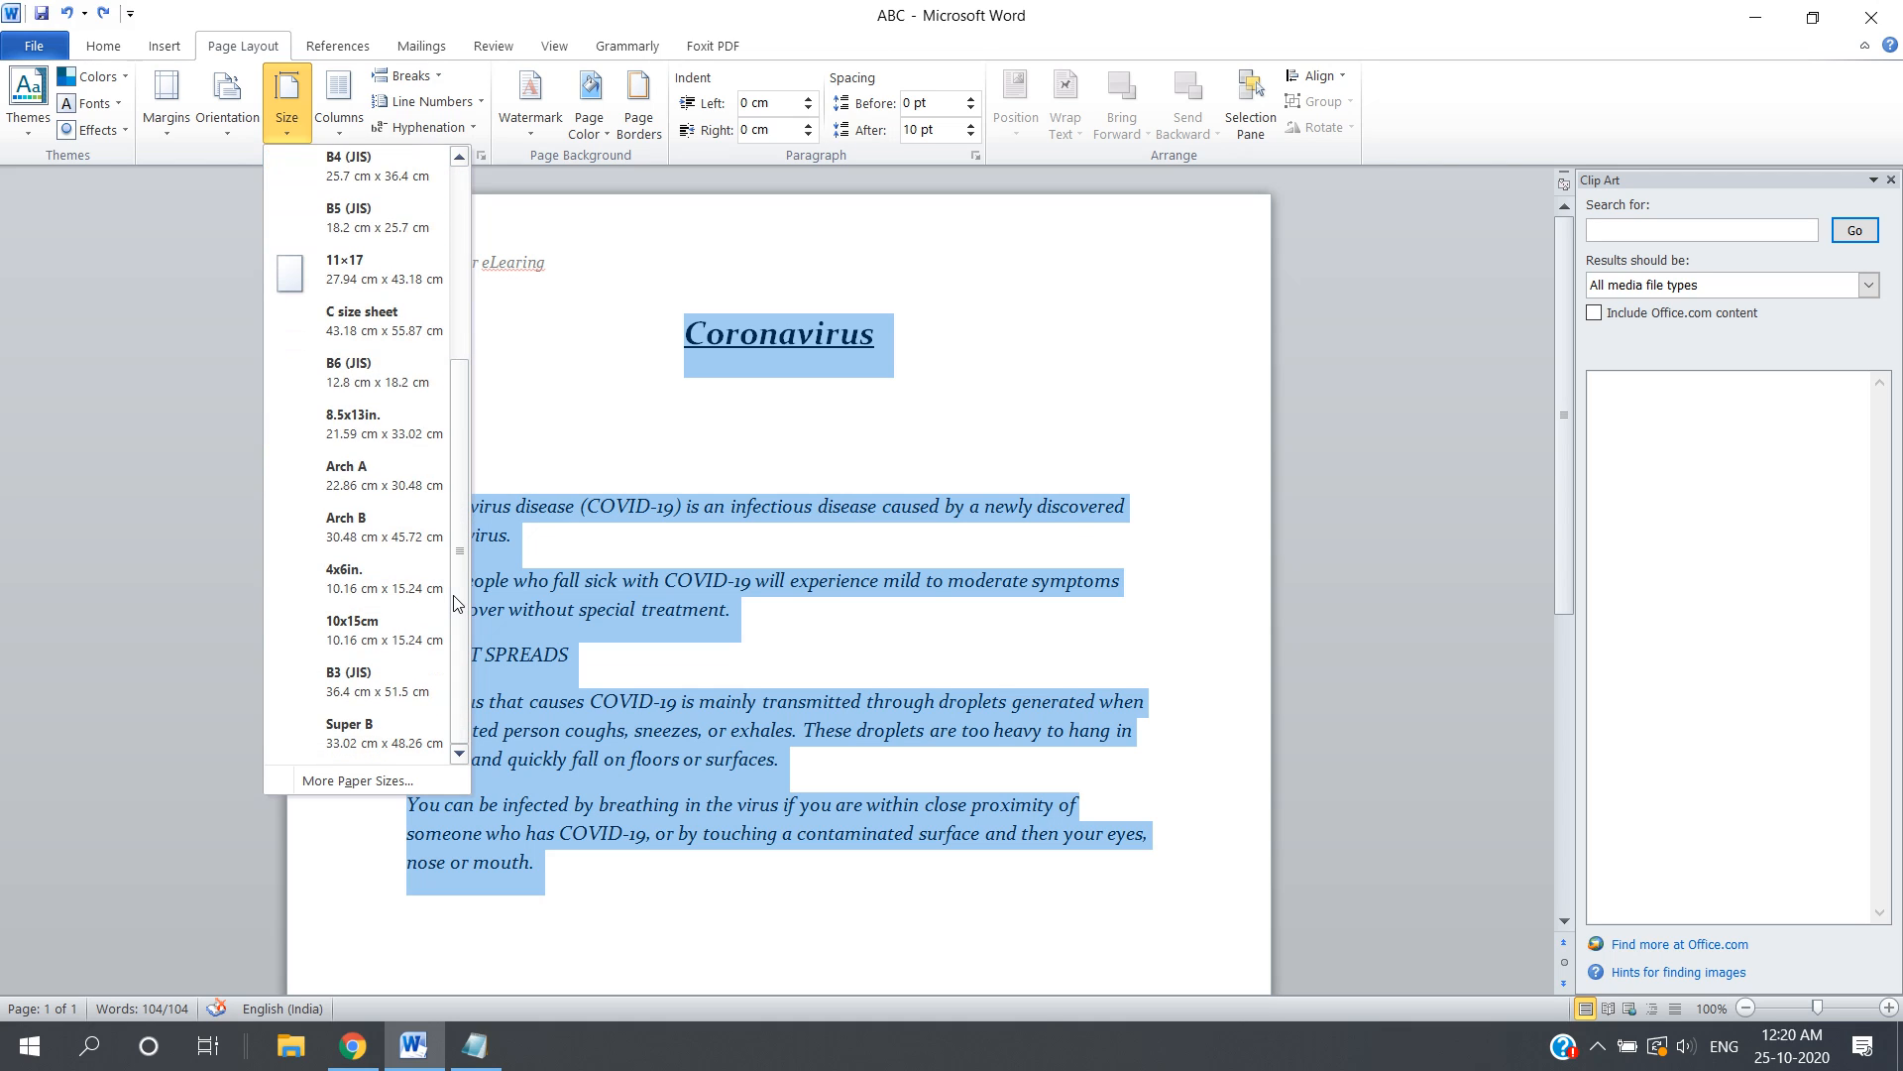
pyautogui.press('Escape')
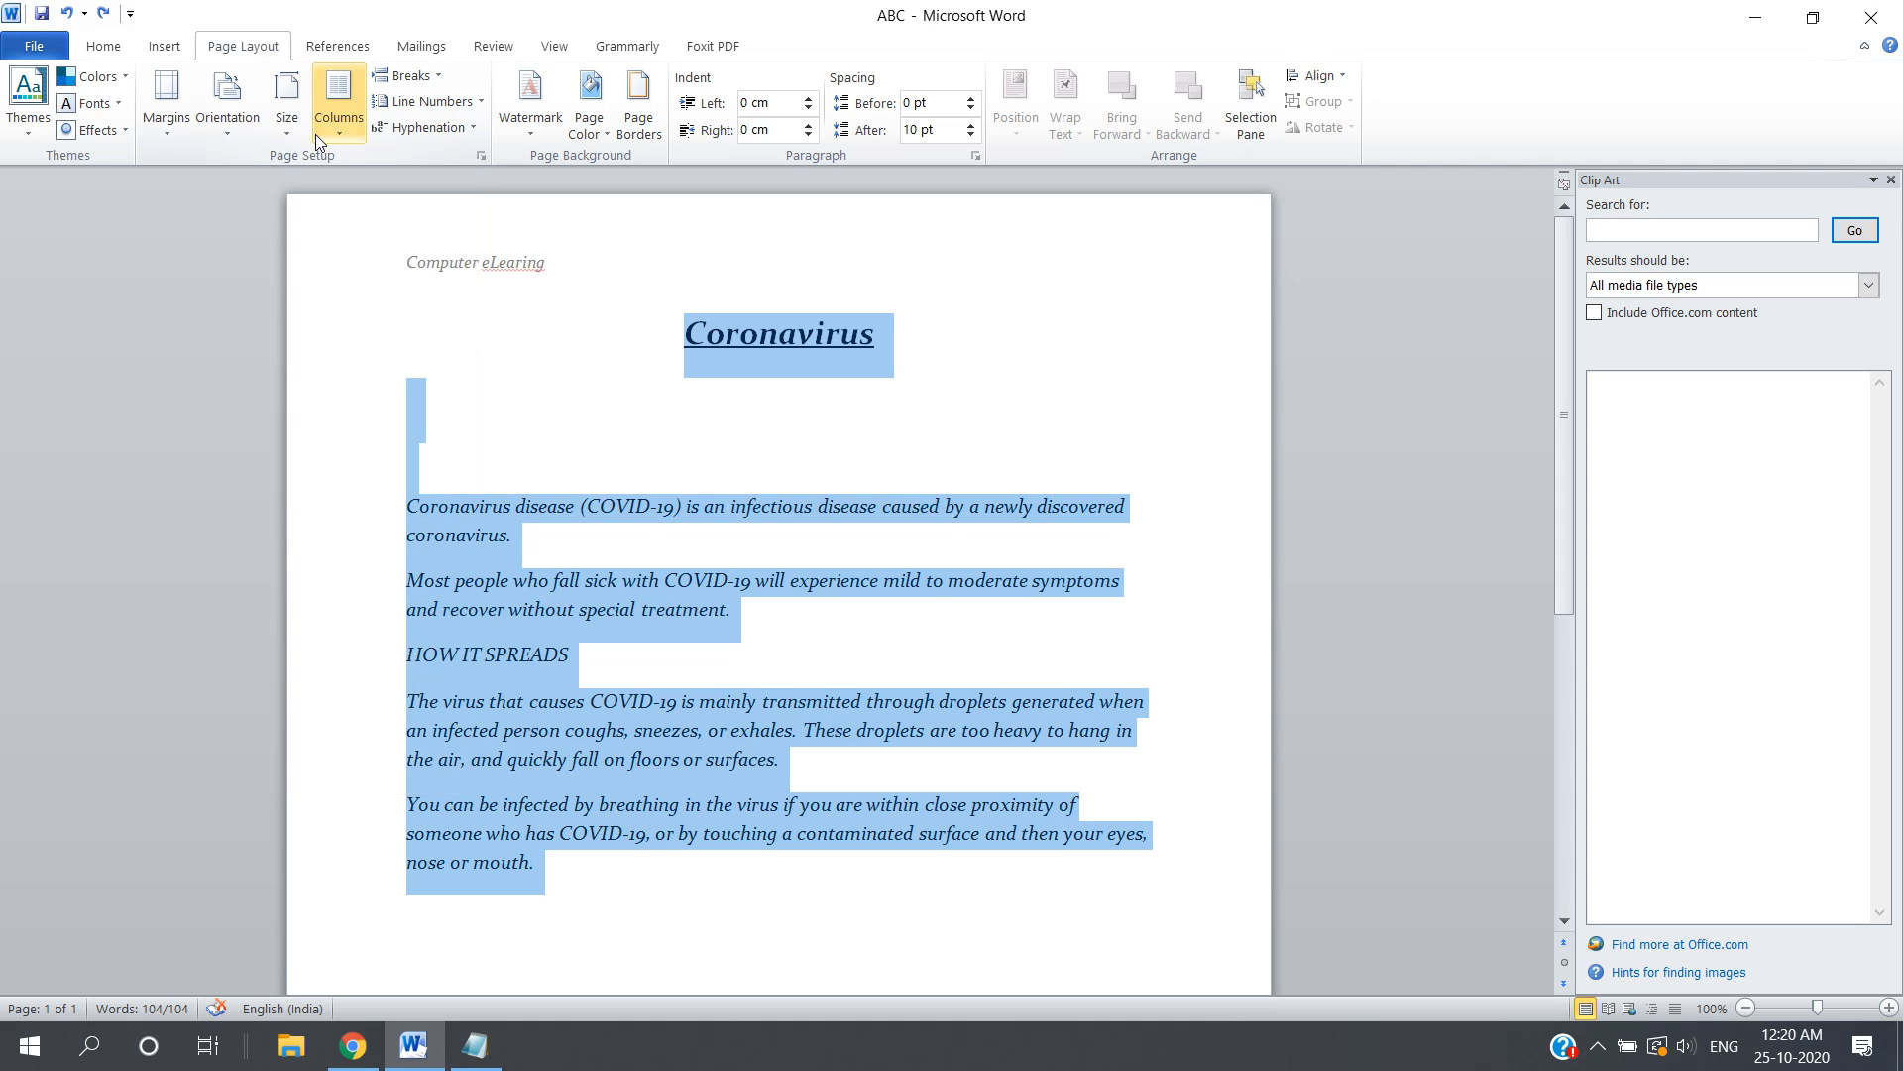
pyautogui.click(344, 142)
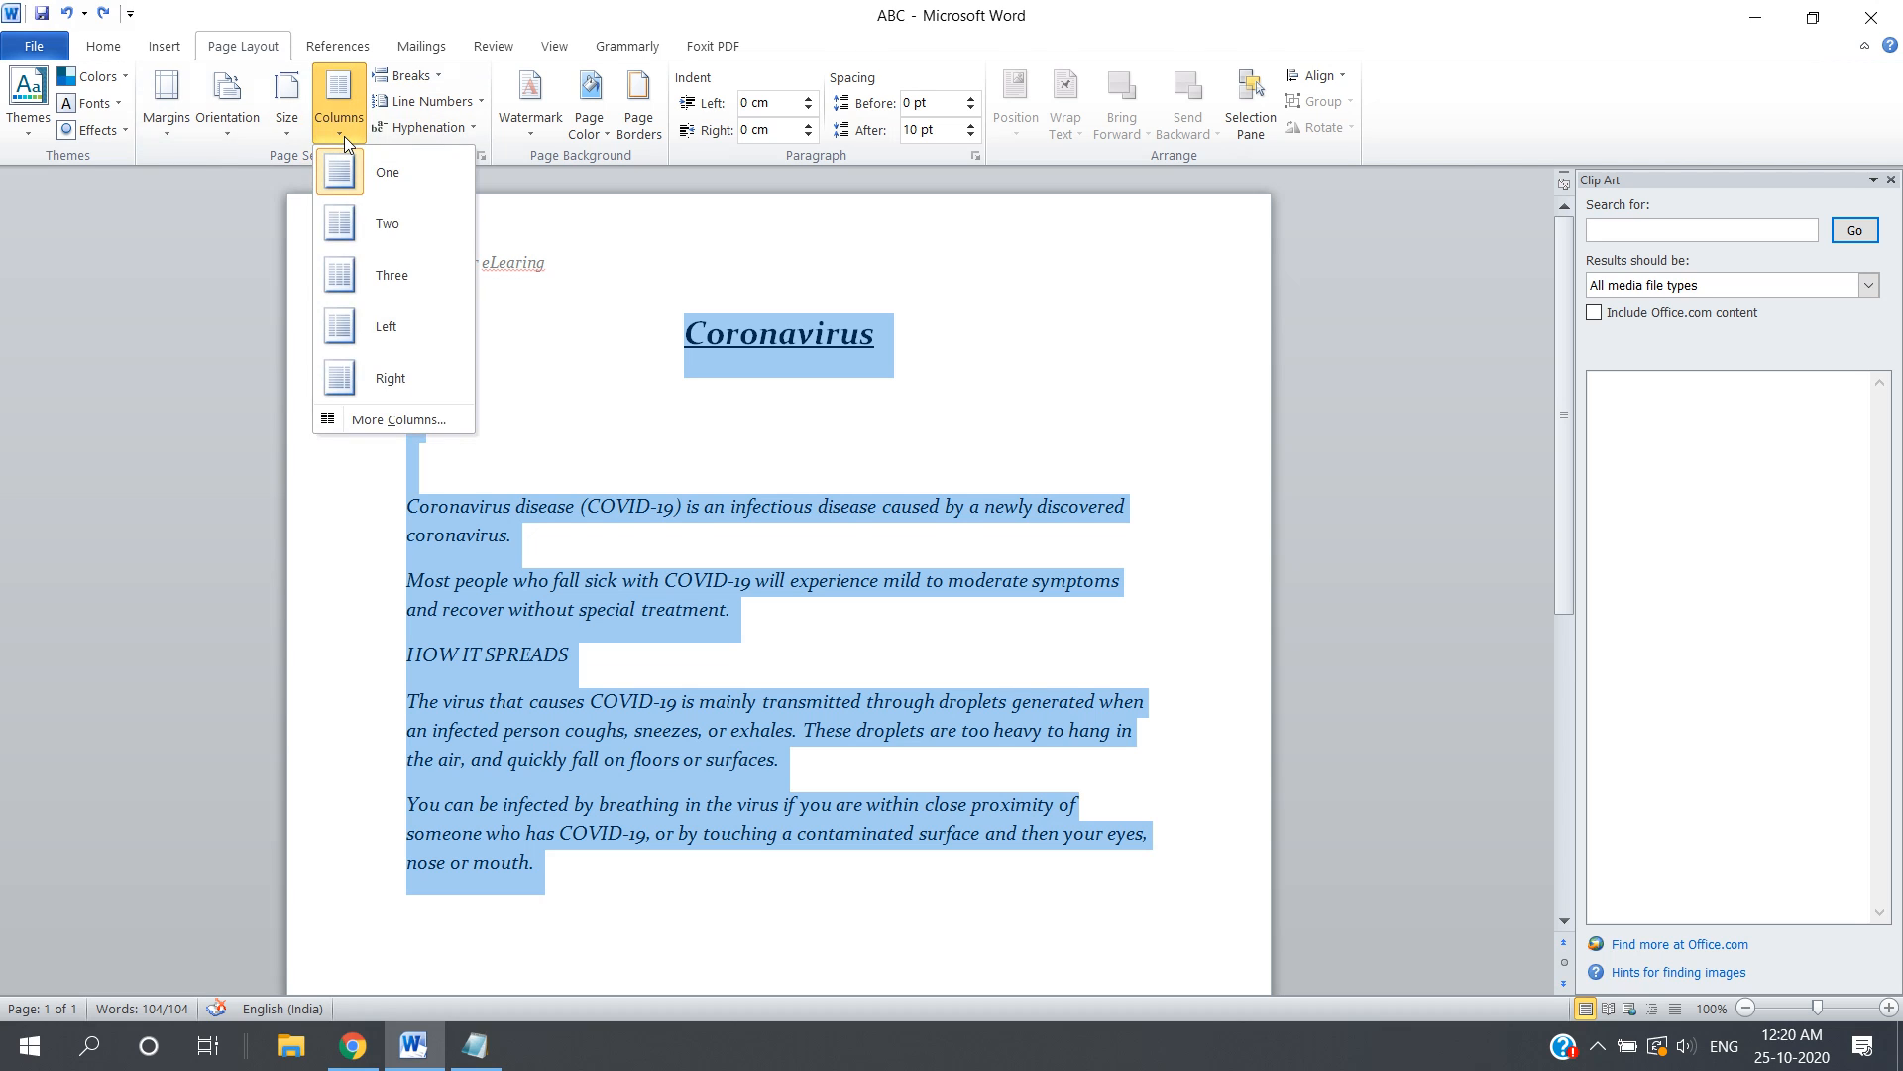
pyautogui.click(646, 338)
# Undo the Flow theme and delete all of the document's body text.
pyautogui.hotkey('ctrl', 'z')
pyautogui.press('Delete')
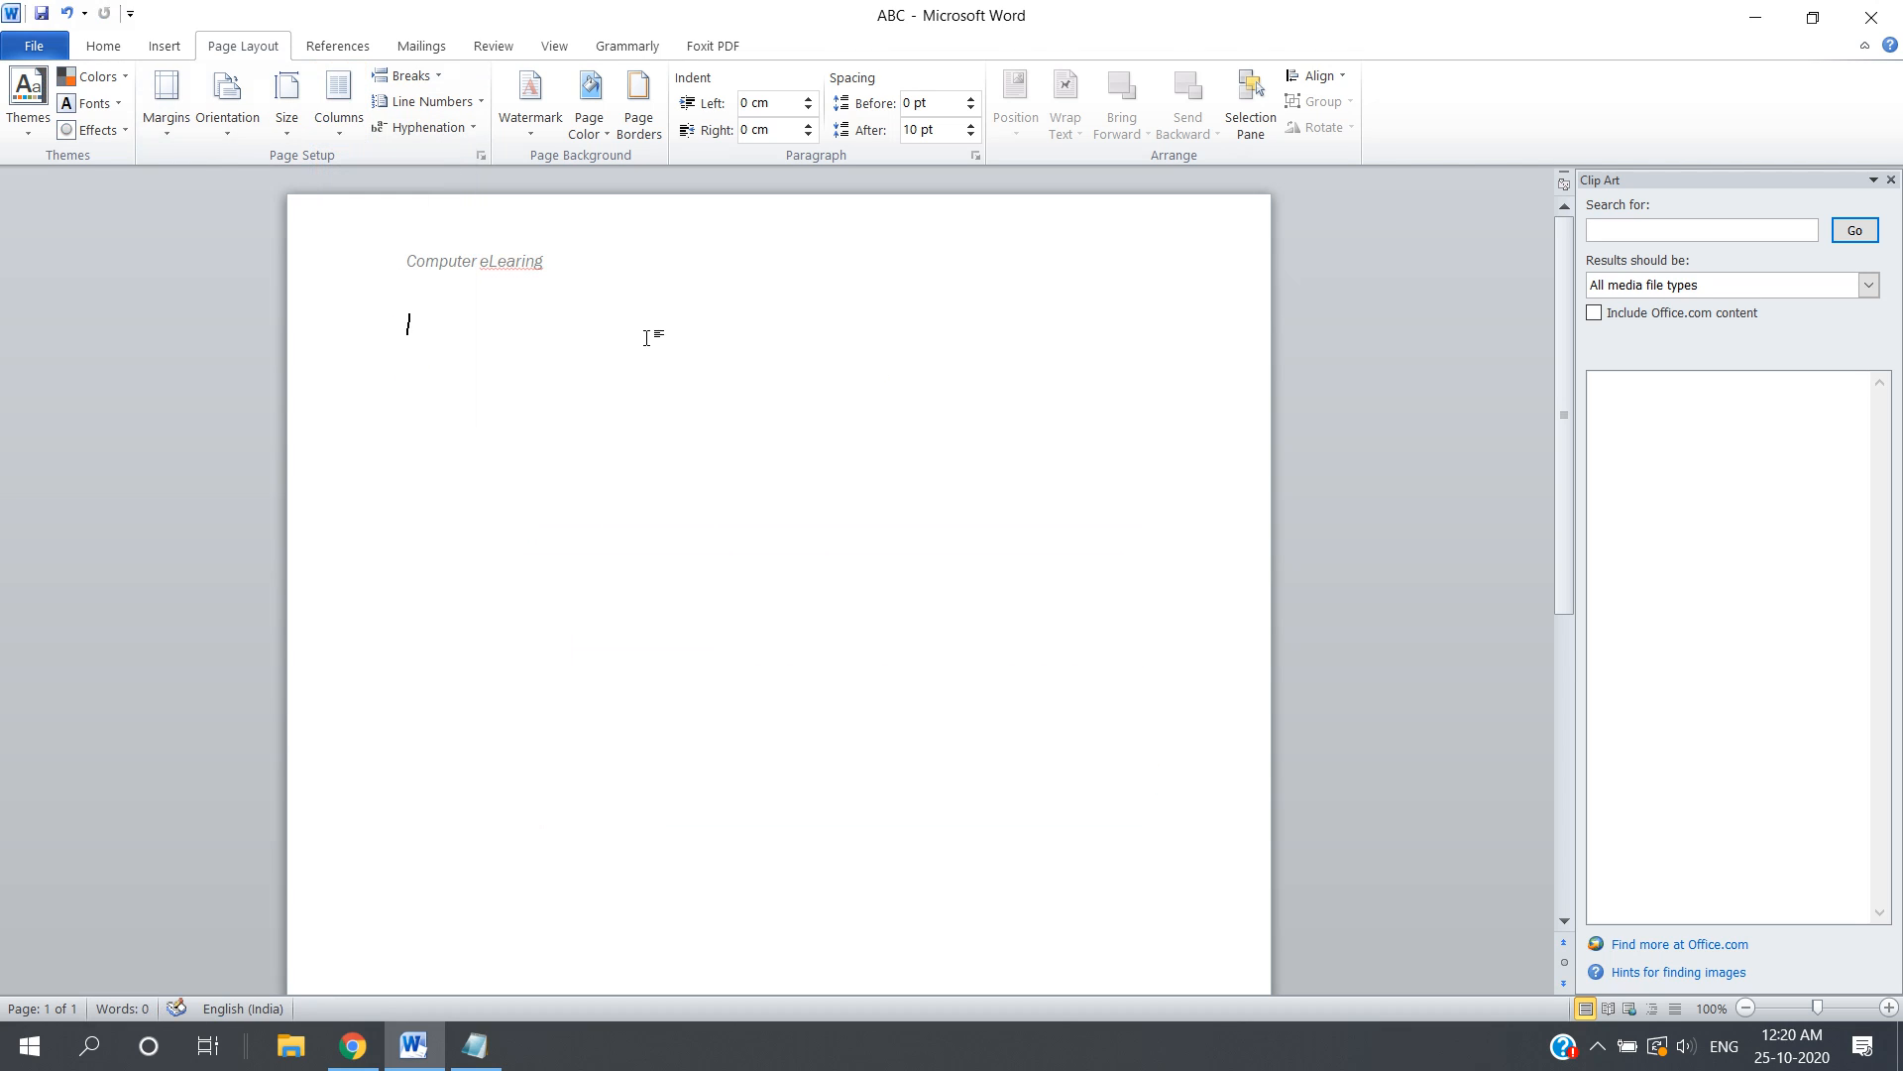
# Restore the deleted body text and lay it out in three columns.
pyautogui.hotkey('ctrl', 'z')
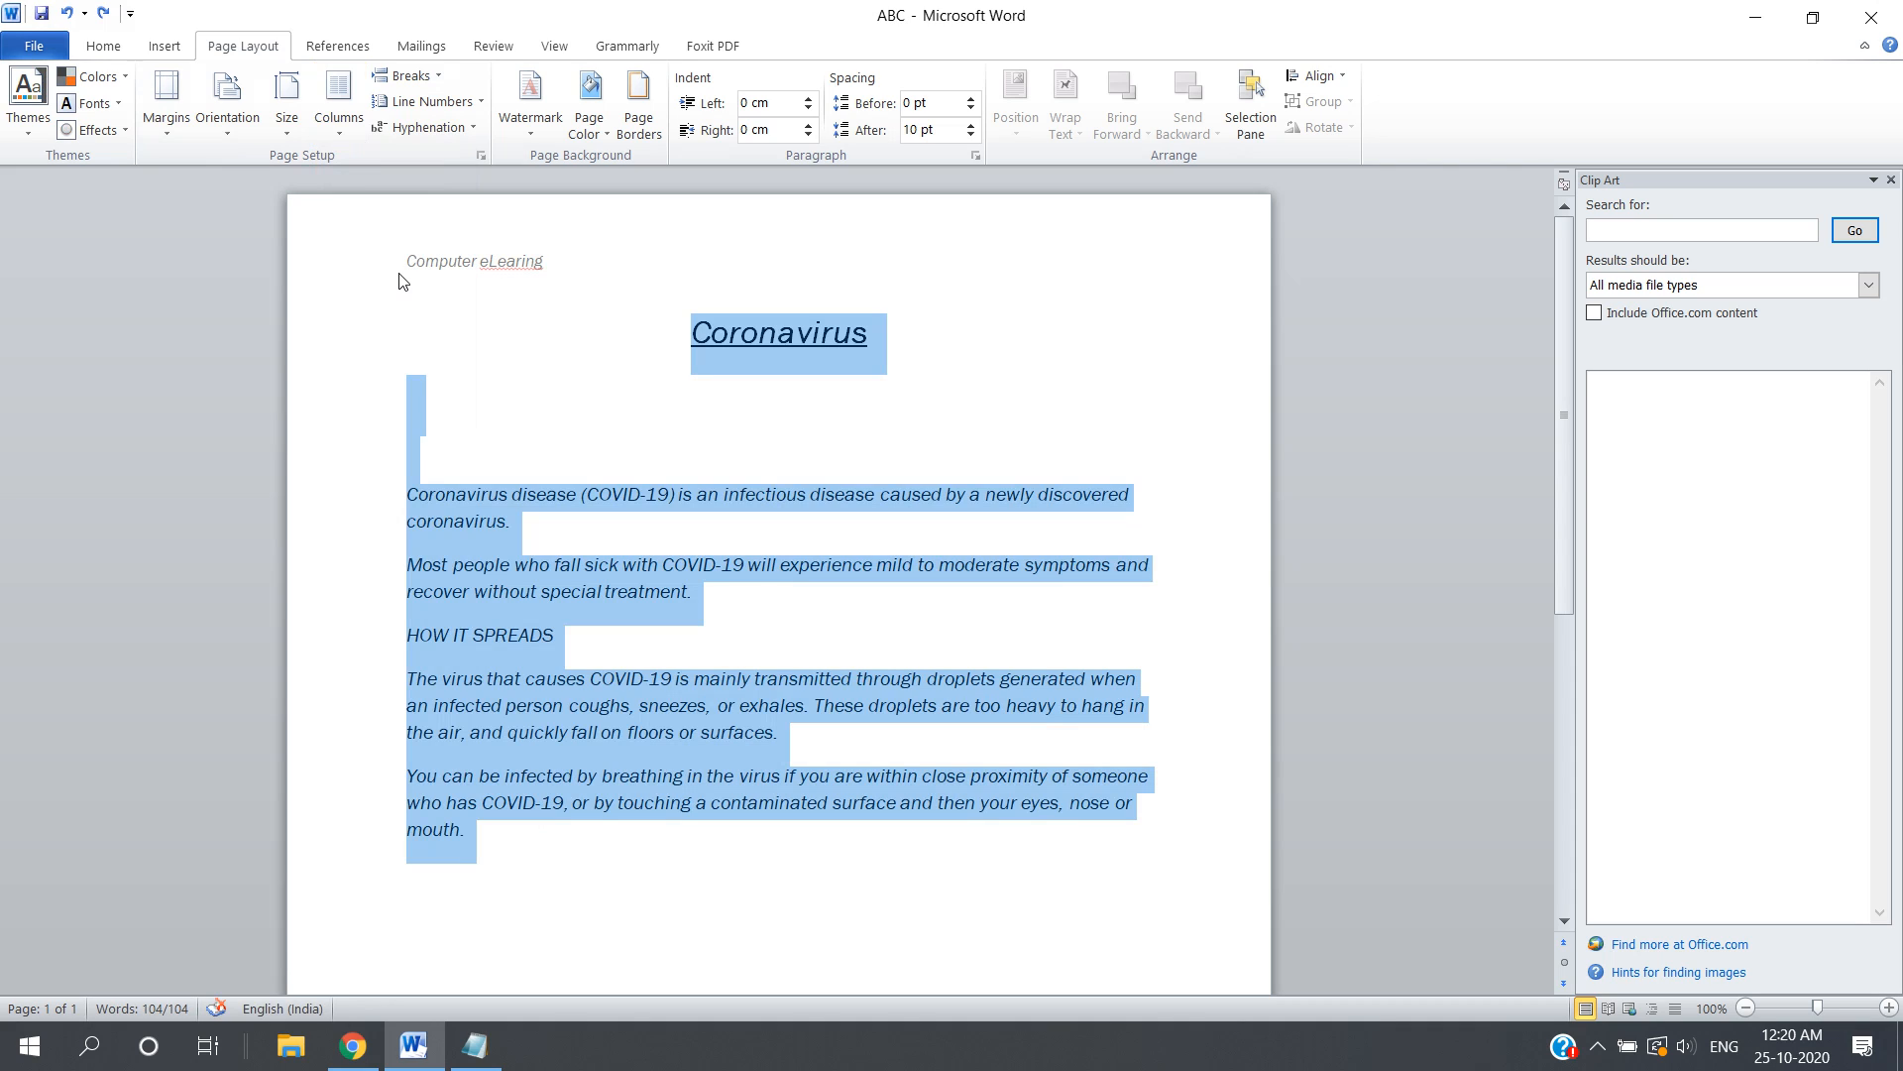
pyautogui.click(339, 127)
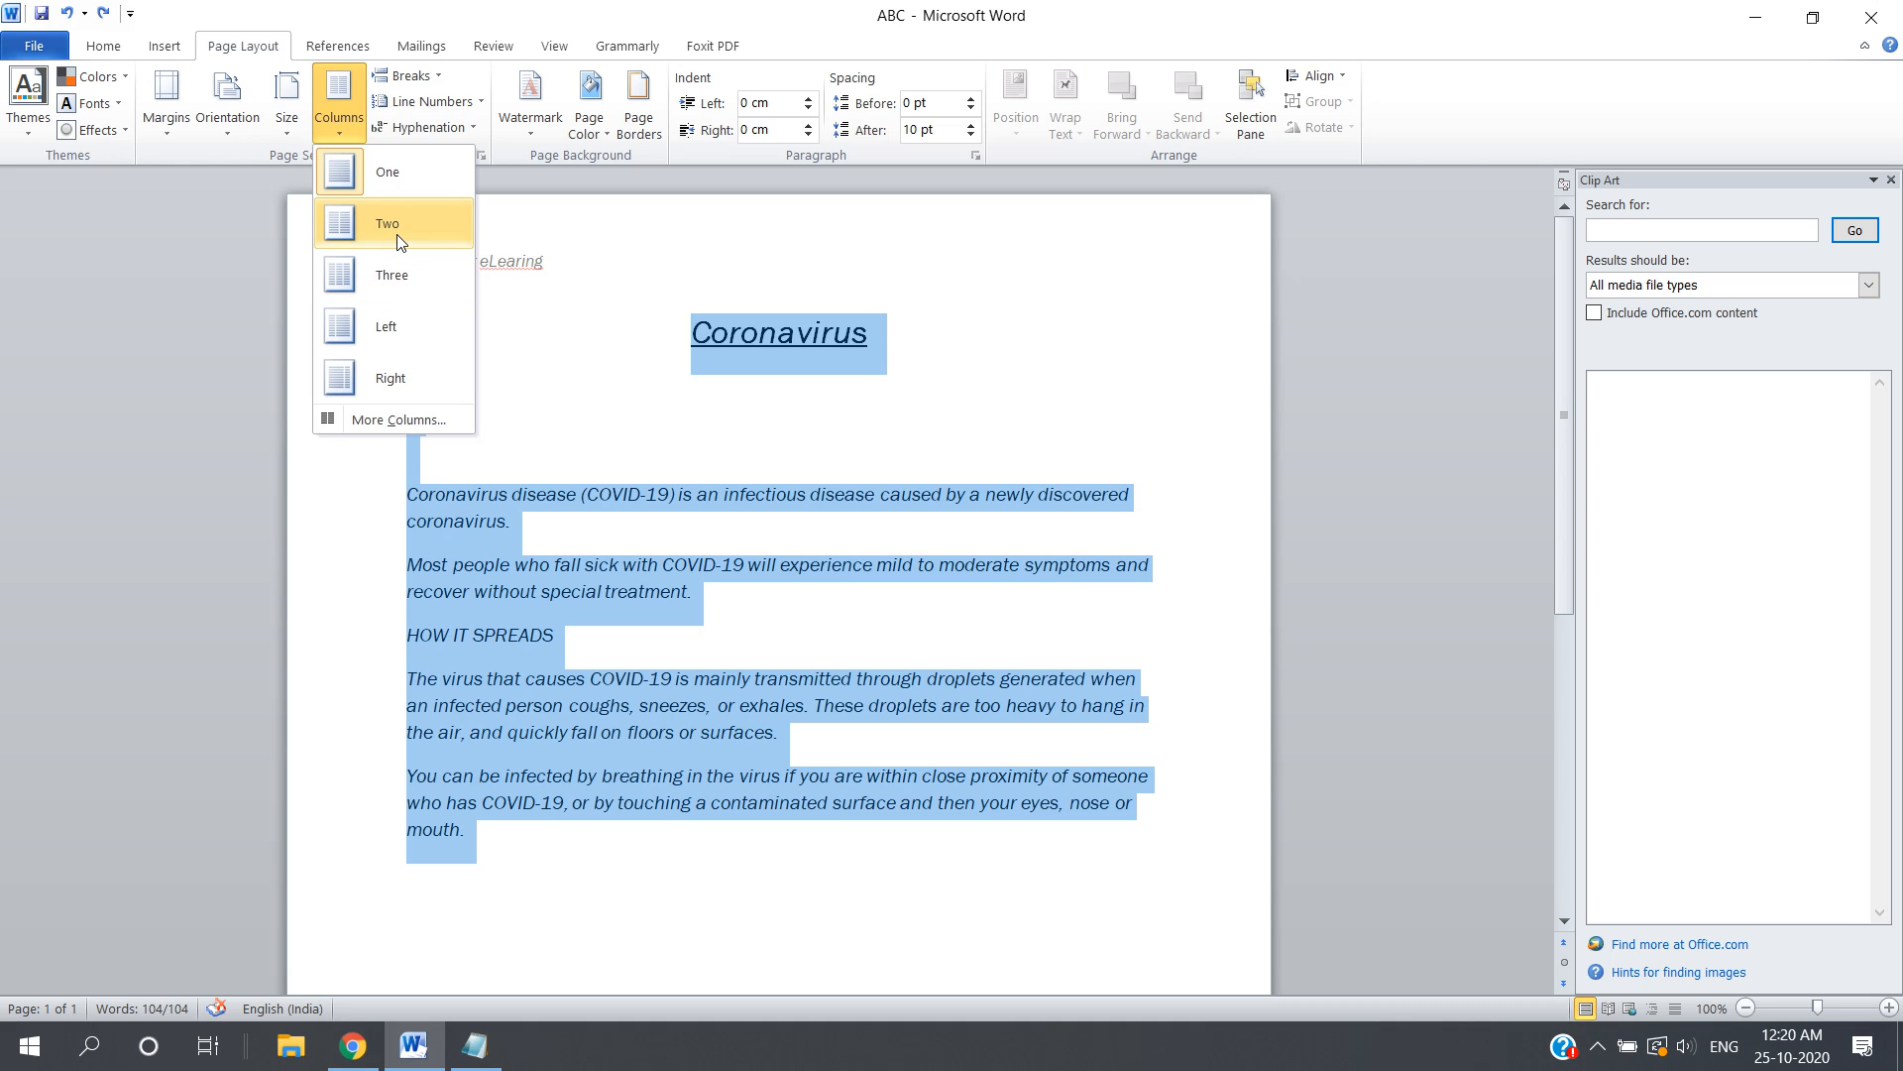
pyautogui.click(388, 292)
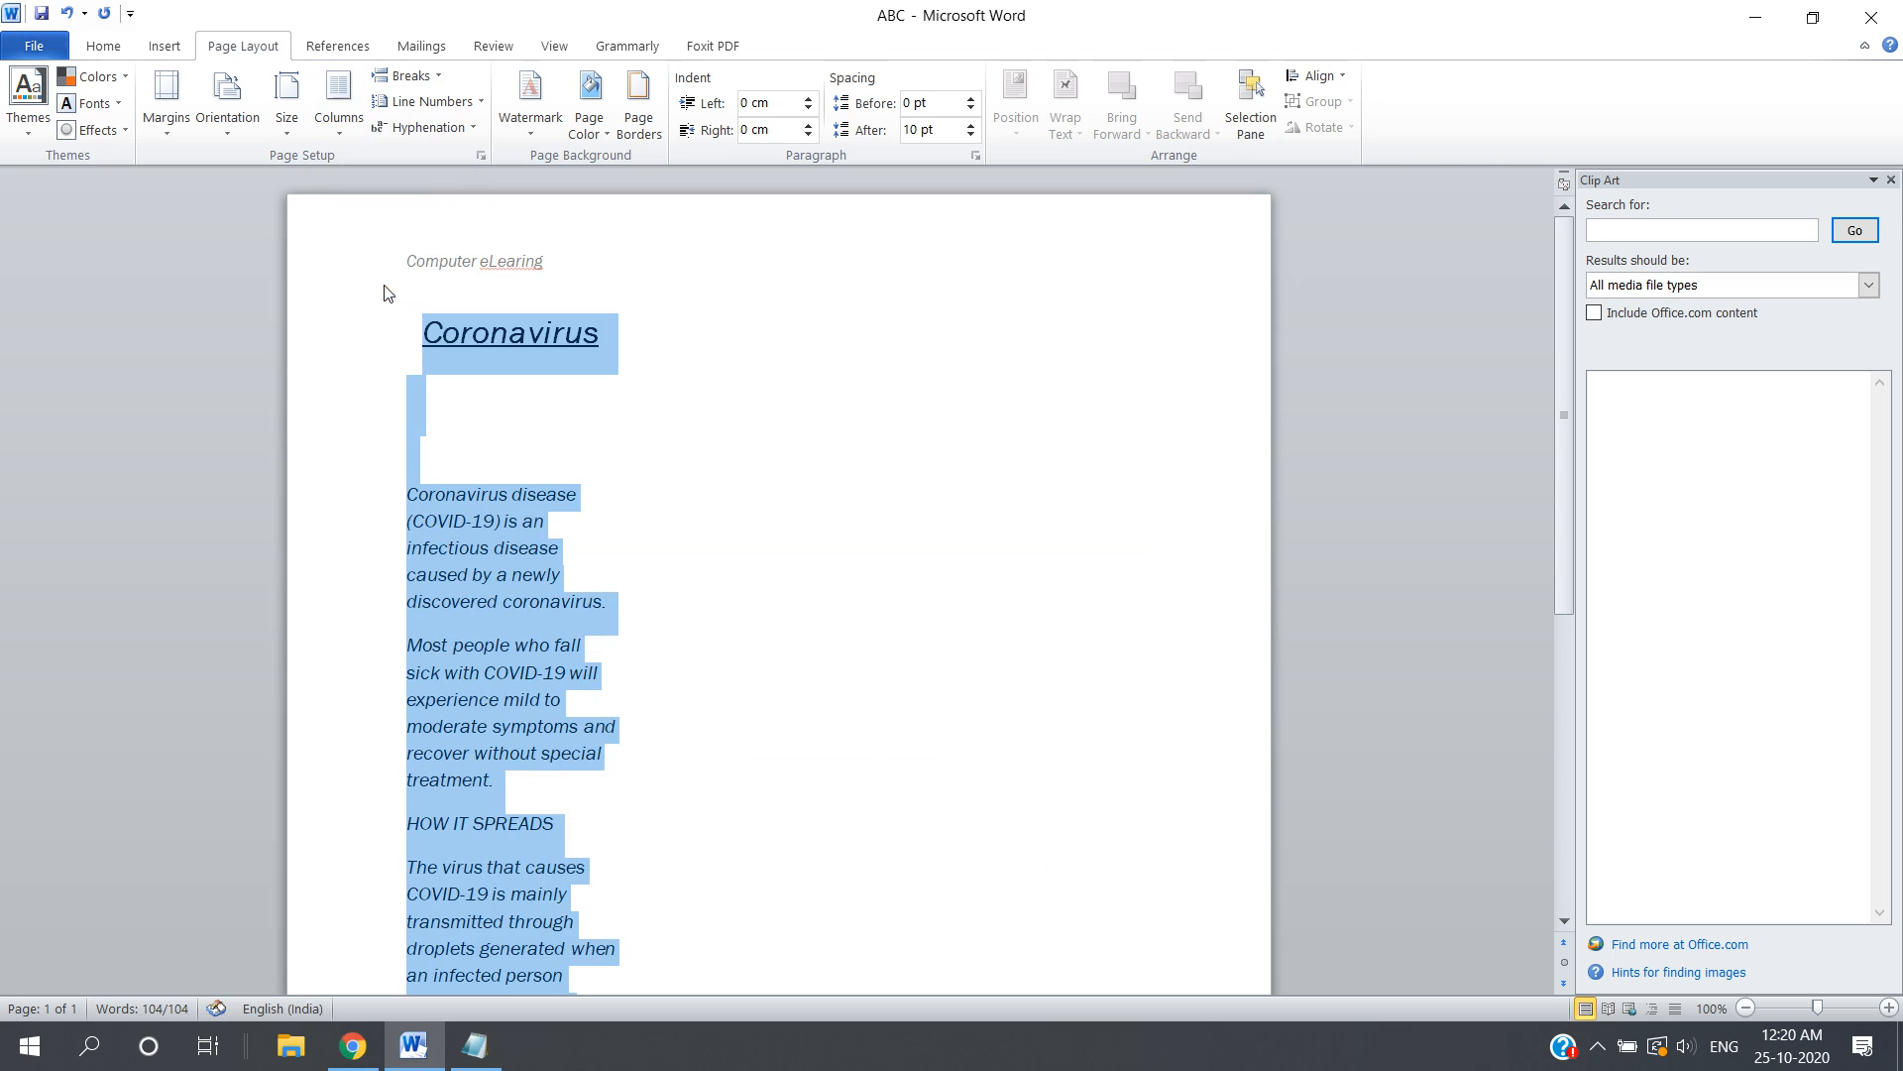
# Enter filler text after "Coronavirus disease" in the first body paragraph to try out the narrow column, and delete it again.
pyautogui.click(622, 499)
pyautogui.write('kjgak gakgak kjga jkg ka')
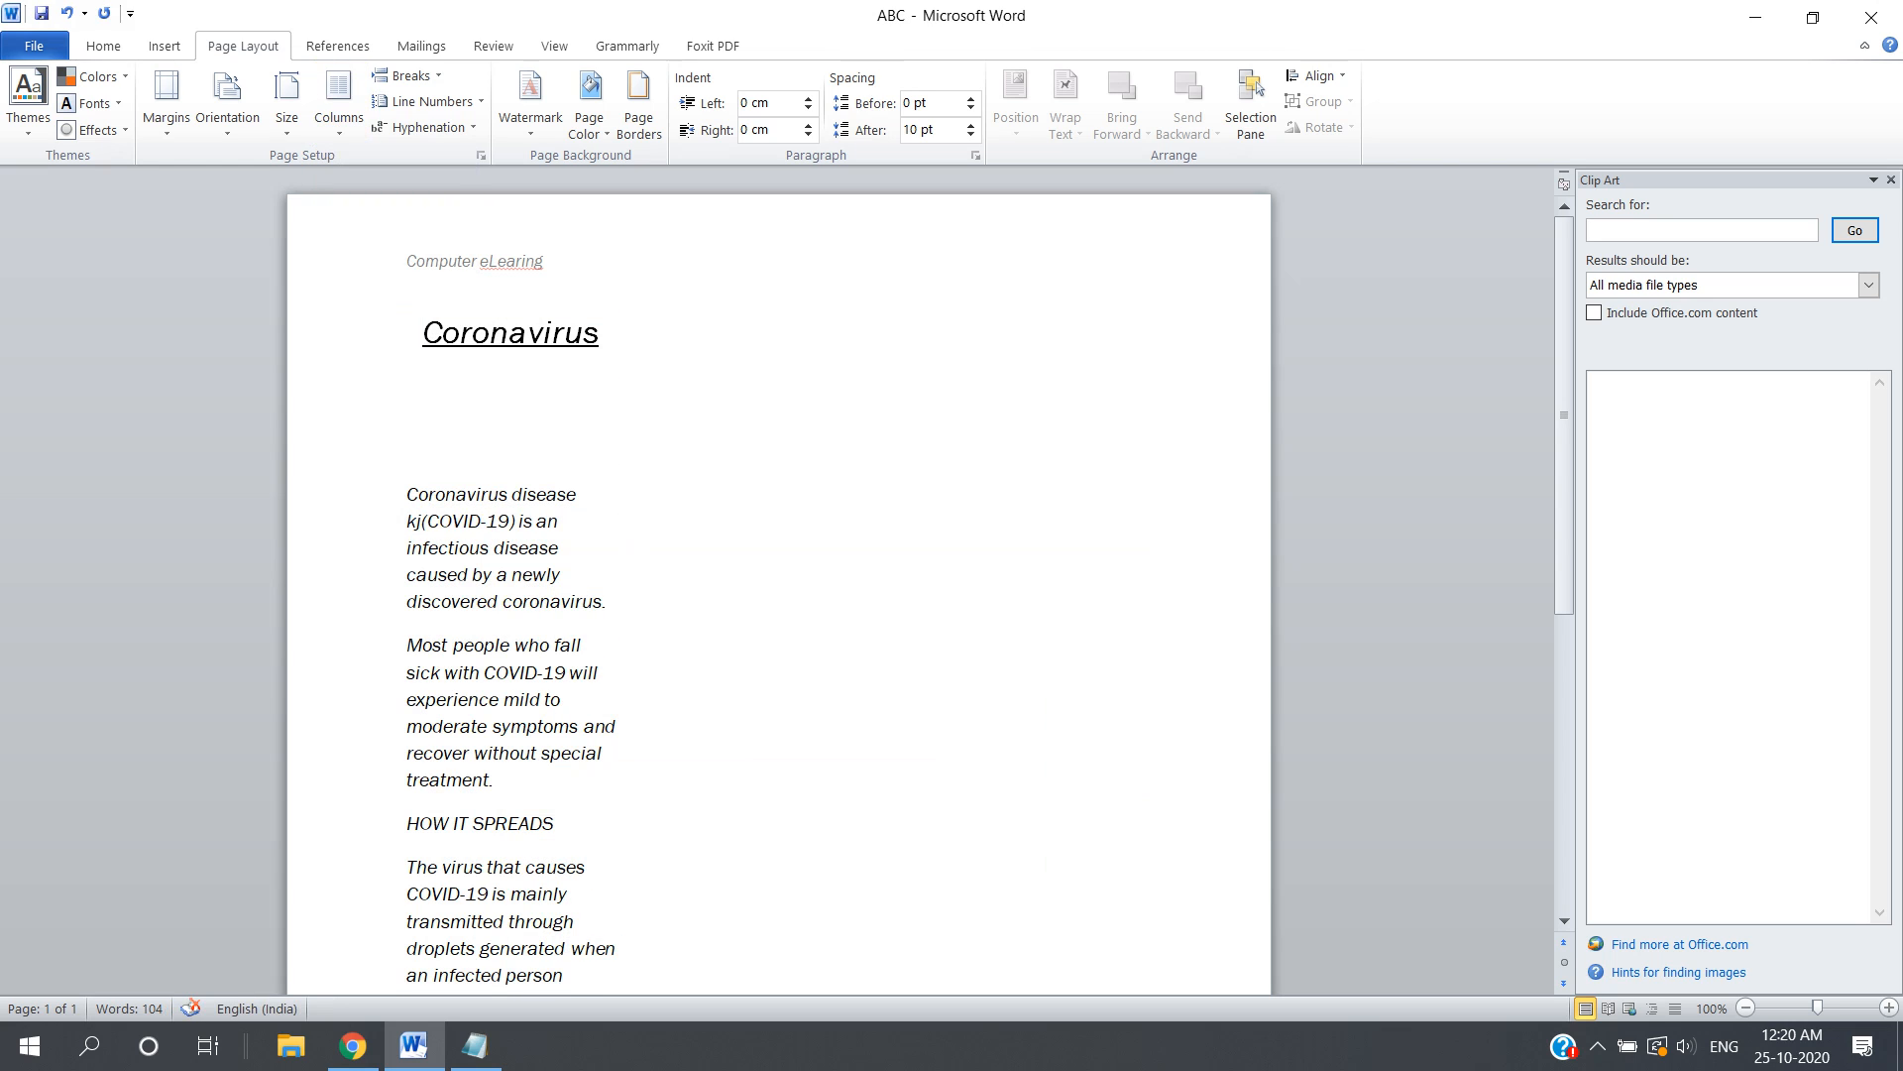
pyautogui.press('BackSpace')
pyautogui.press('BackSpace')
pyautogui.press('BackSpace')
pyautogui.press('BackSpace')
pyautogui.press('BackSpace')
pyautogui.press('BackSpace')
pyautogui.press('BackSpace')
pyautogui.press('BackSpace')
pyautogui.press('BackSpace')
pyautogui.press('BackSpace')
pyautogui.press('BackSpace')
pyautogui.press('BackSpace')
pyautogui.press('BackSpace')
pyautogui.press('BackSpace')
pyautogui.press('BackSpace')
pyautogui.press('BackSpace')
pyautogui.press('BackSpace')
pyautogui.press('BackSpace')
pyautogui.press('BackSpace')
pyautogui.press('BackSpace')
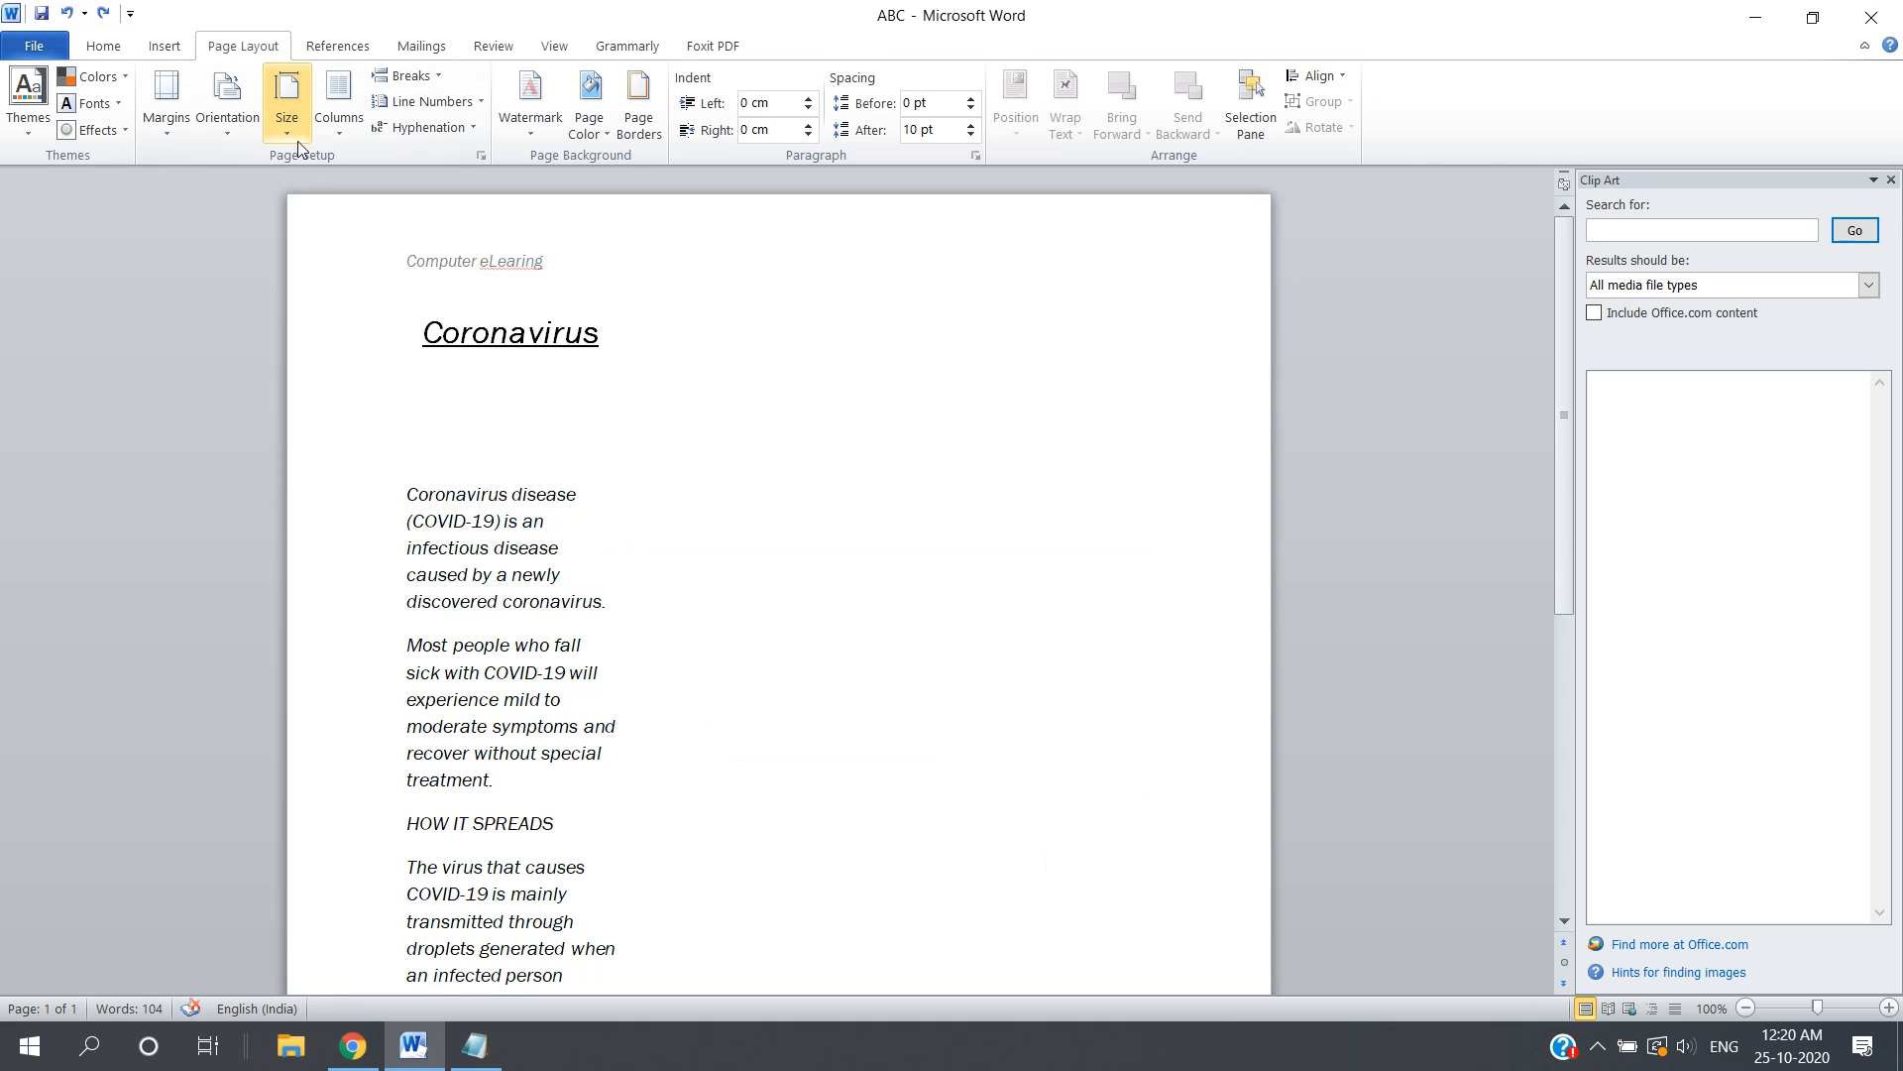
# Examine the column layout options without choosing one, enlarge the page to 150%, and return it to 100%.
pyautogui.click(339, 99)
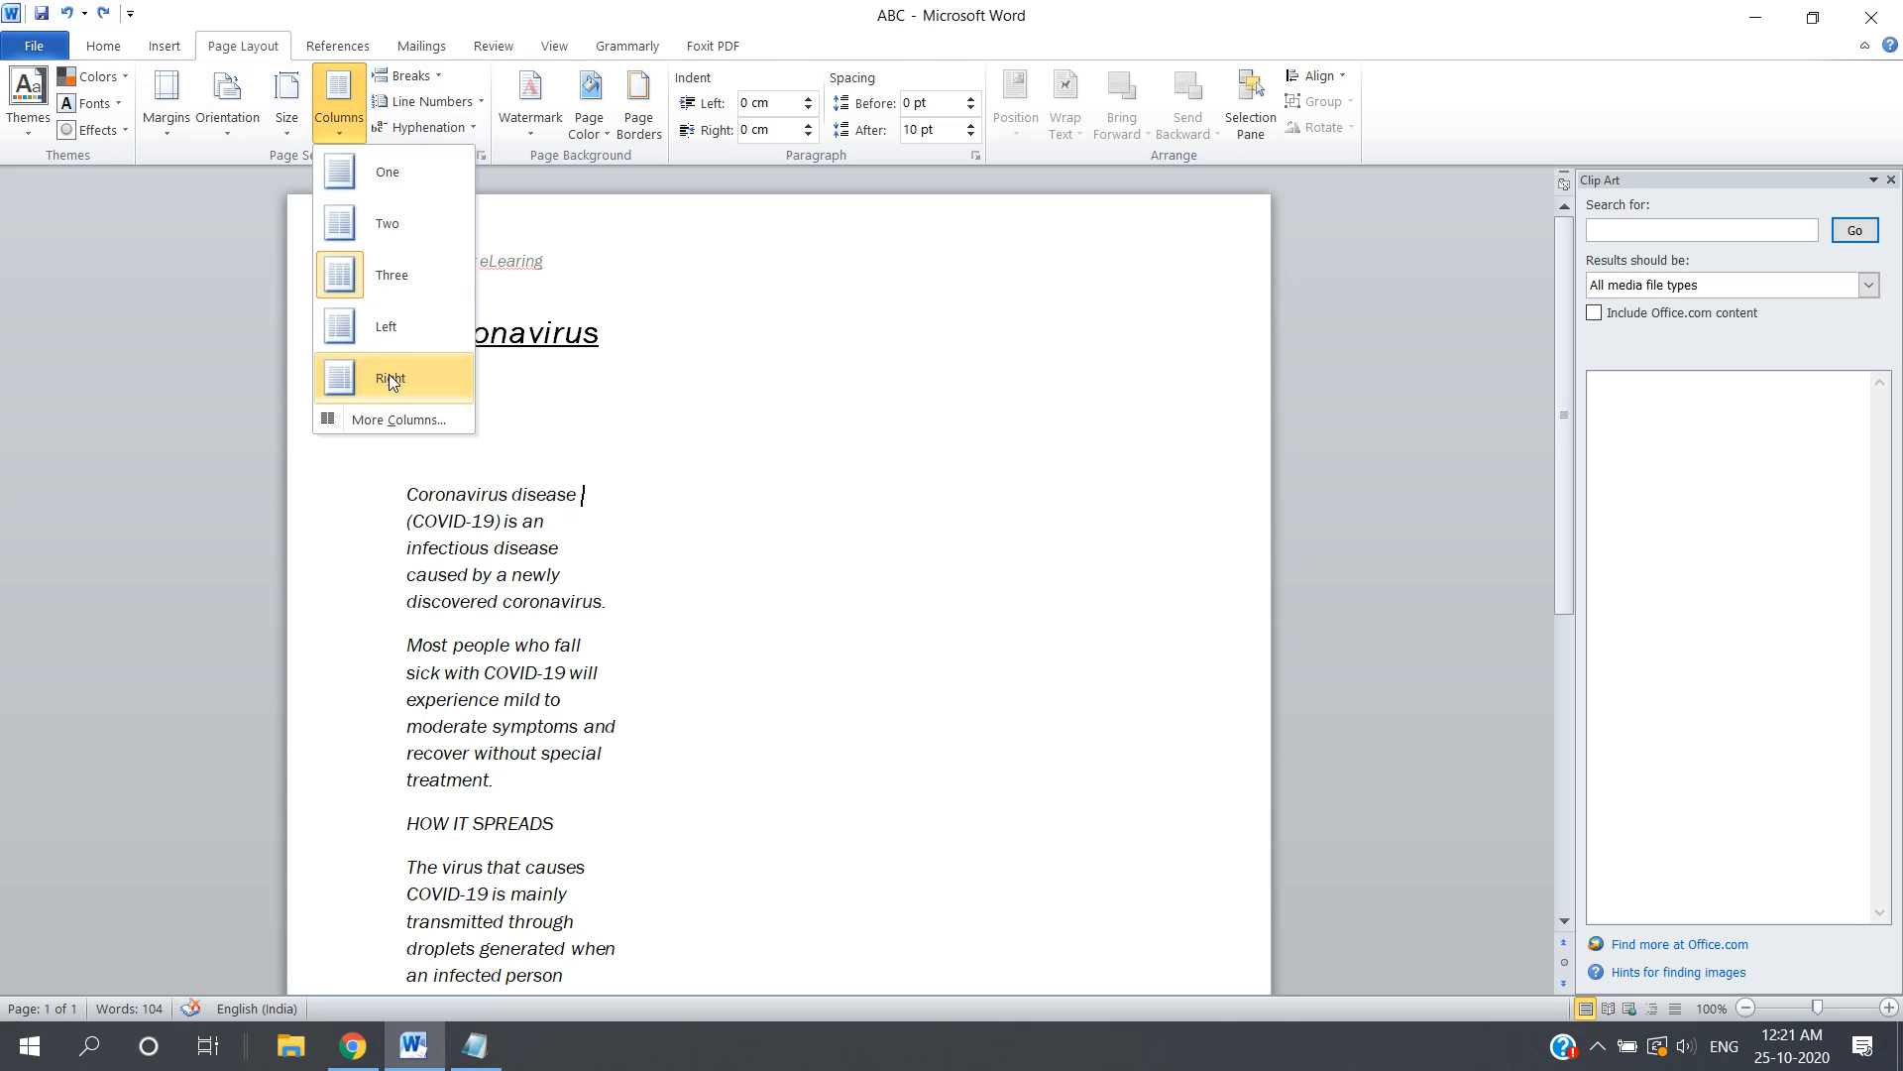
pyautogui.click(1898, 1011)
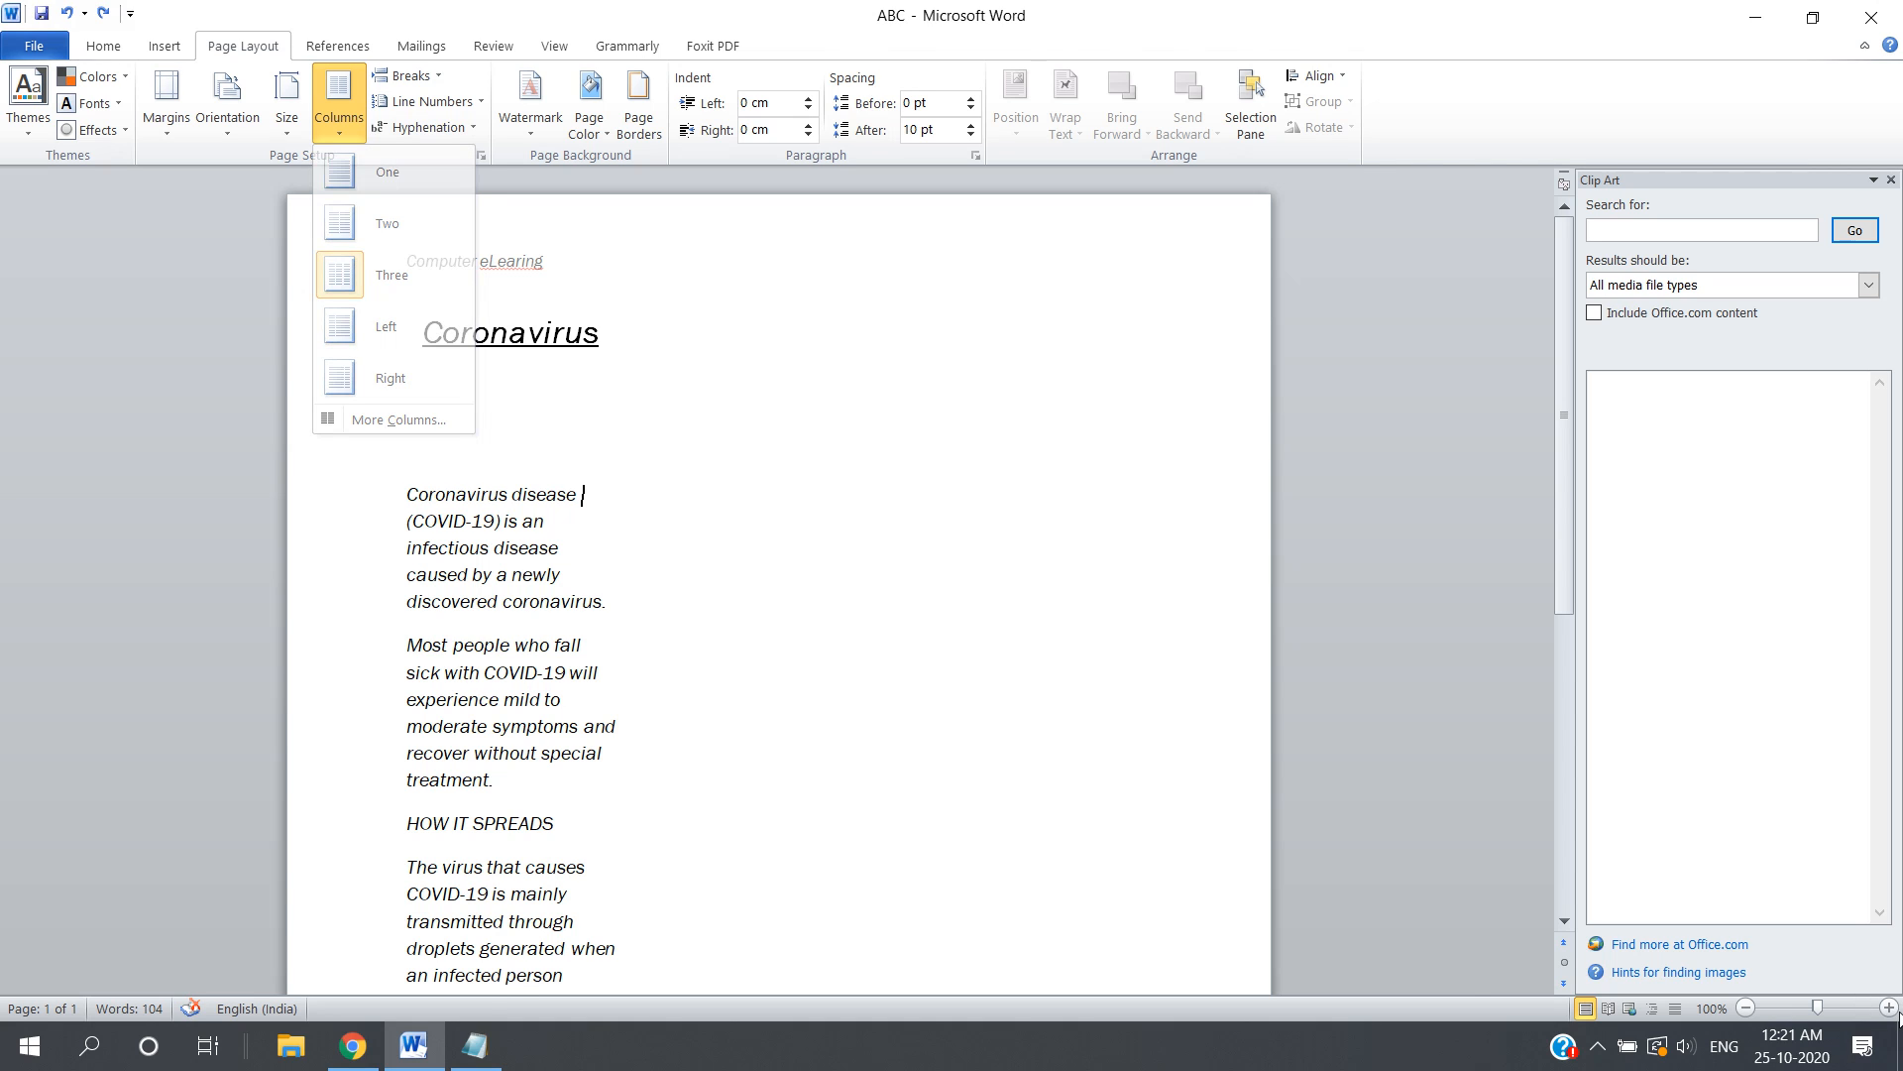
pyautogui.click(1897, 1011)
pyautogui.click(1897, 1011)
pyautogui.click(1897, 1011)
pyautogui.click(1897, 1011)
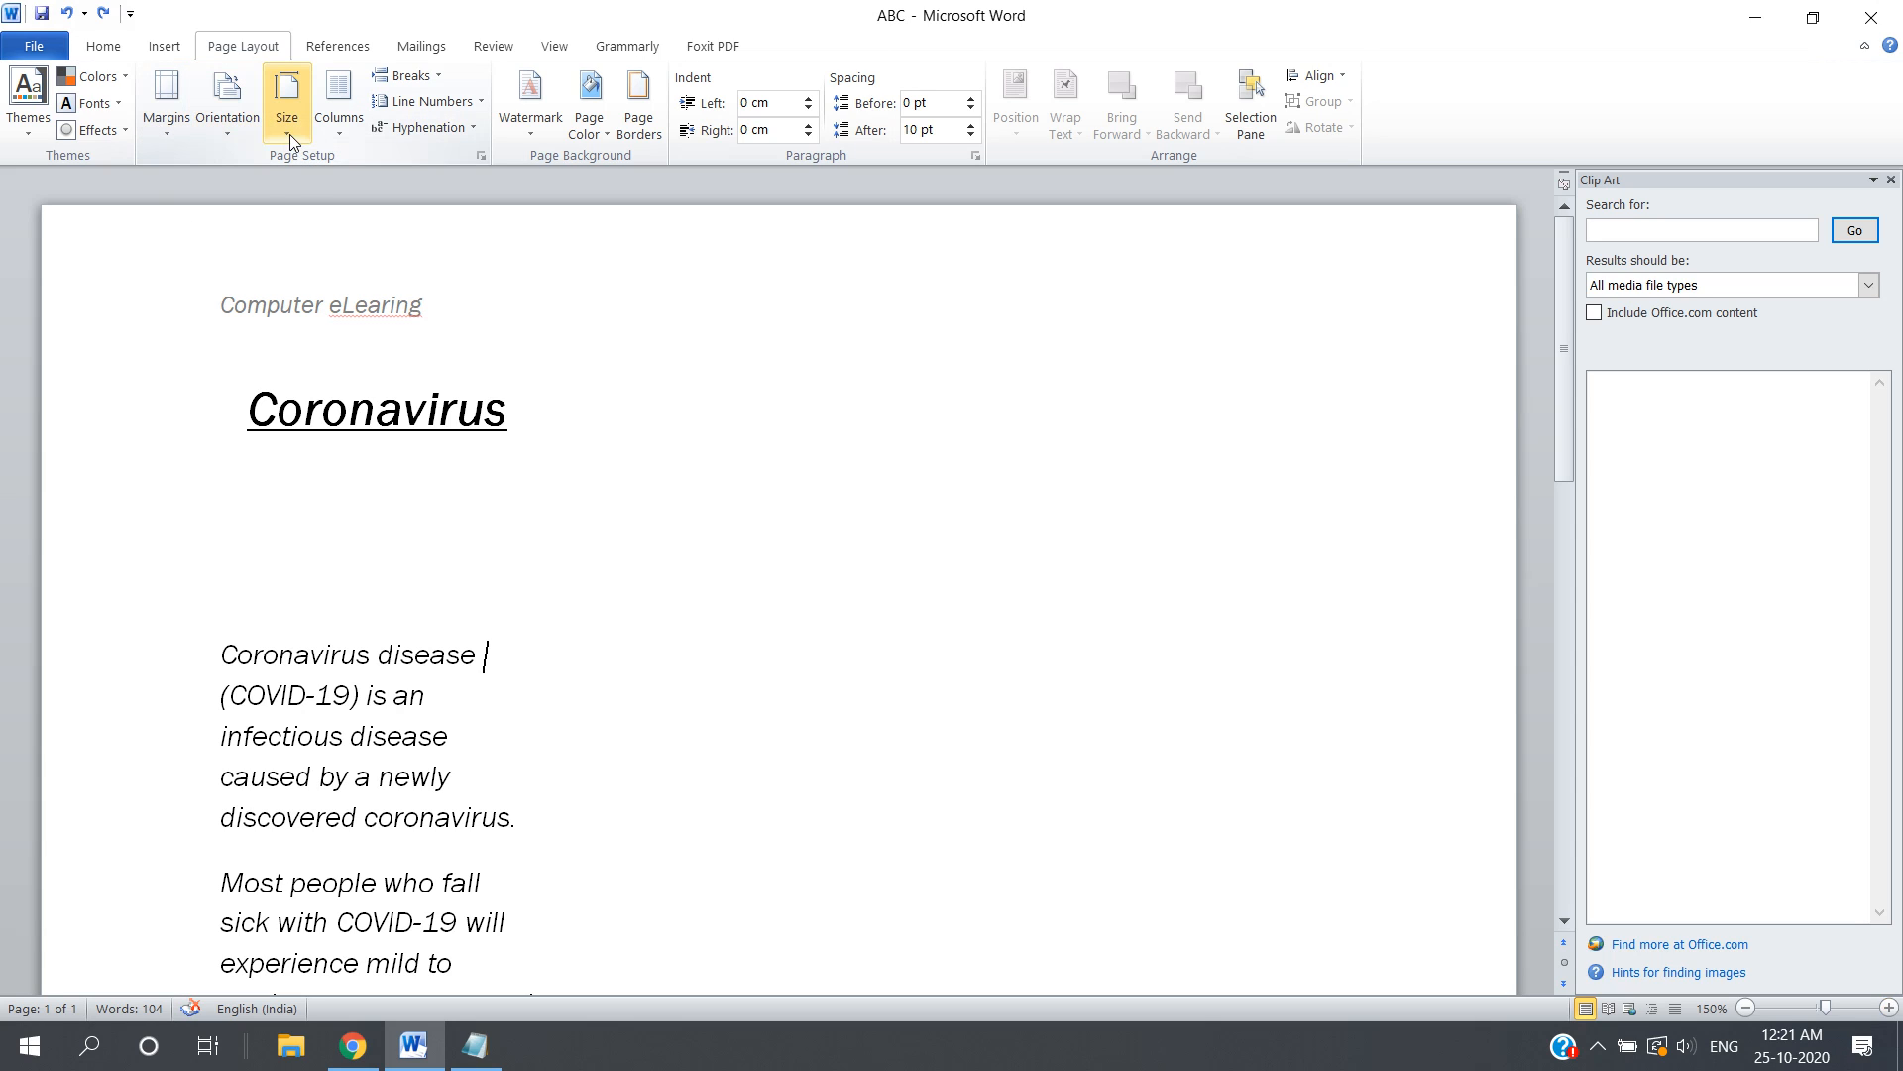
pyautogui.click(342, 134)
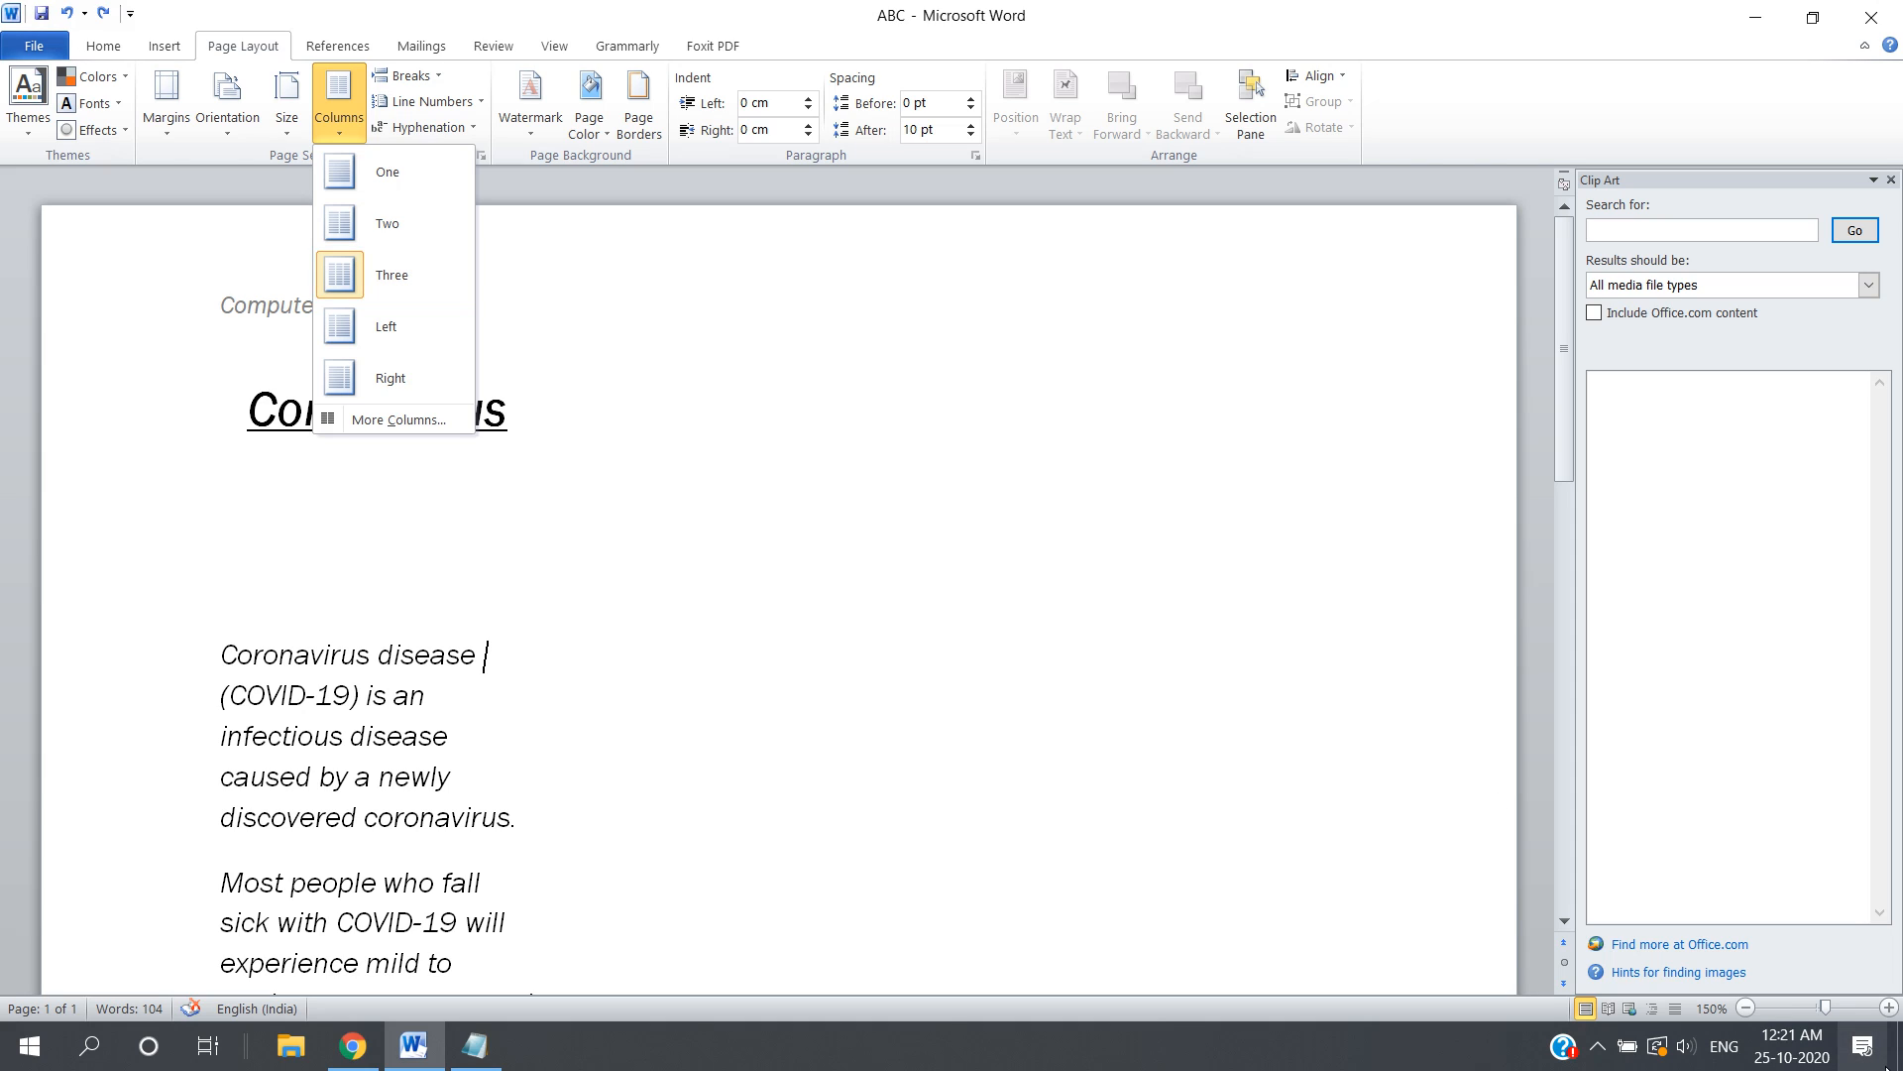
pyautogui.click(1757, 1008)
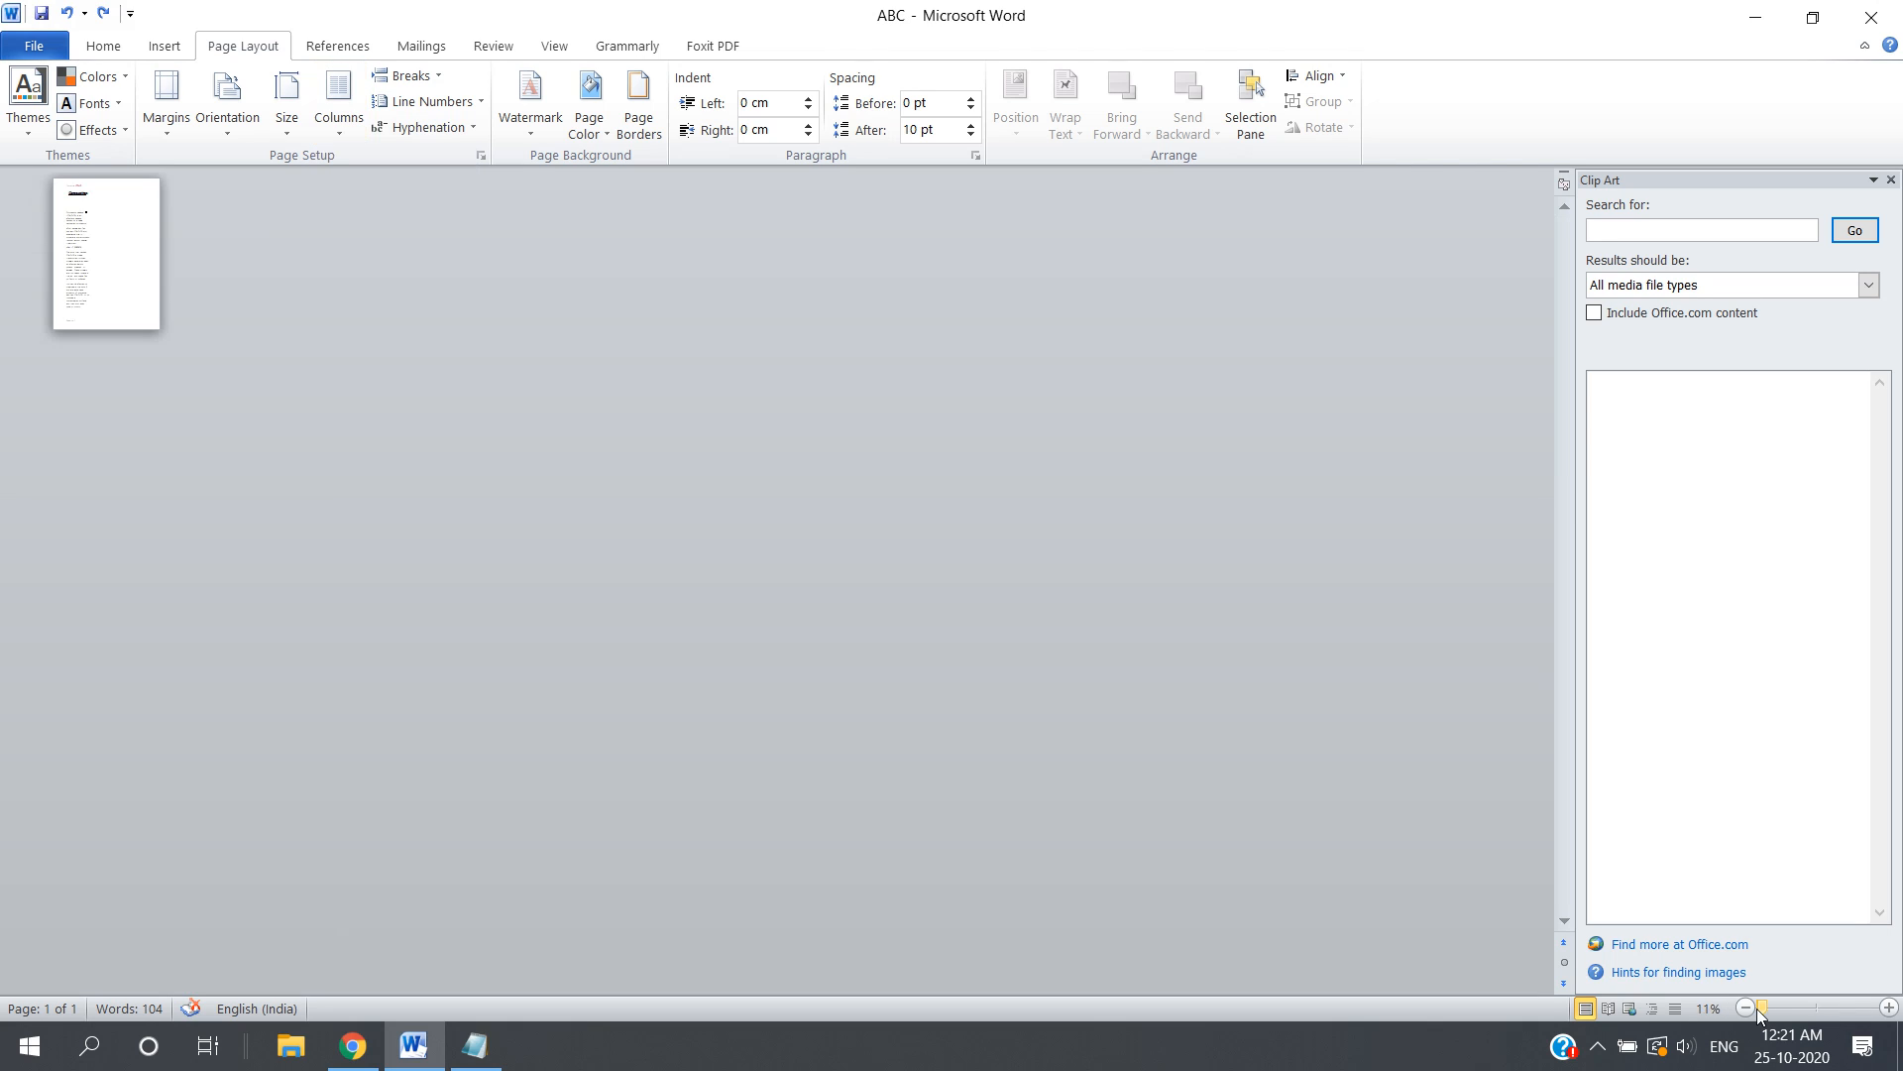
pyautogui.click(1818, 1010)
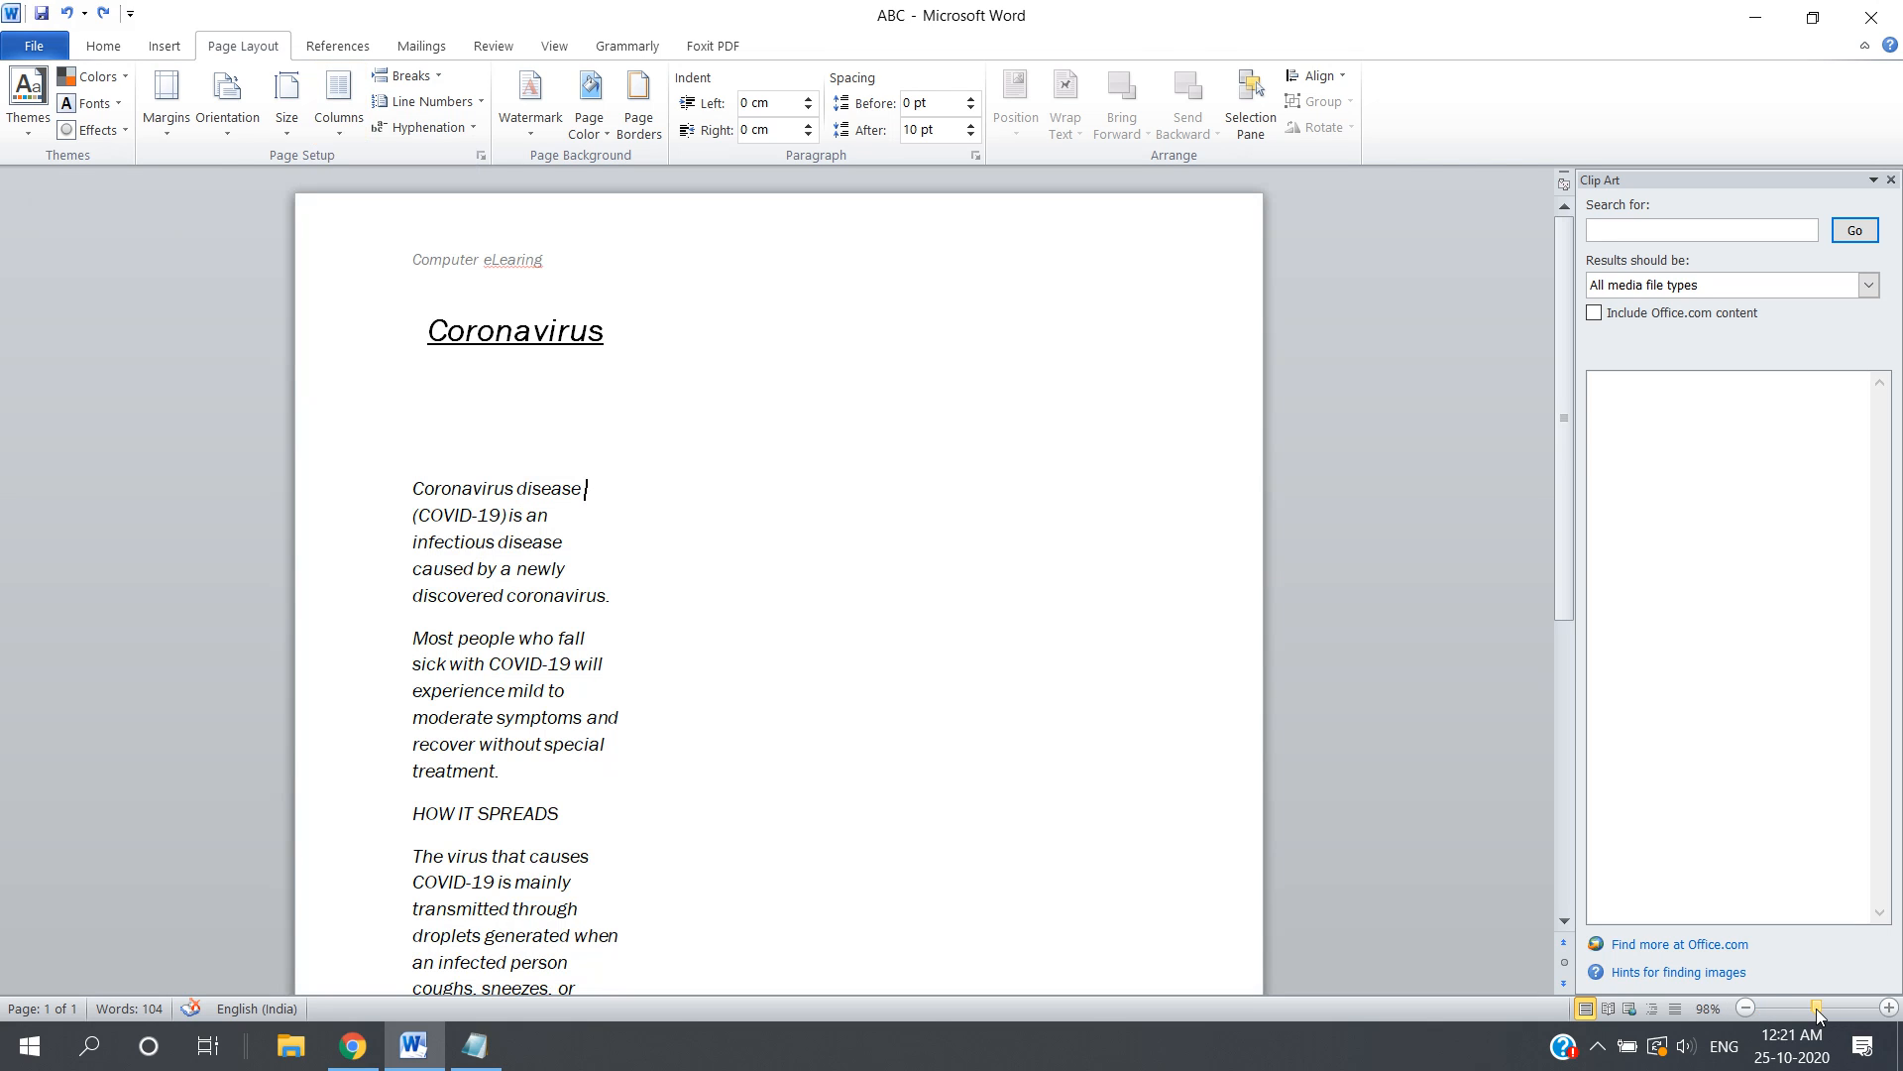
pyautogui.click(1890, 1008)
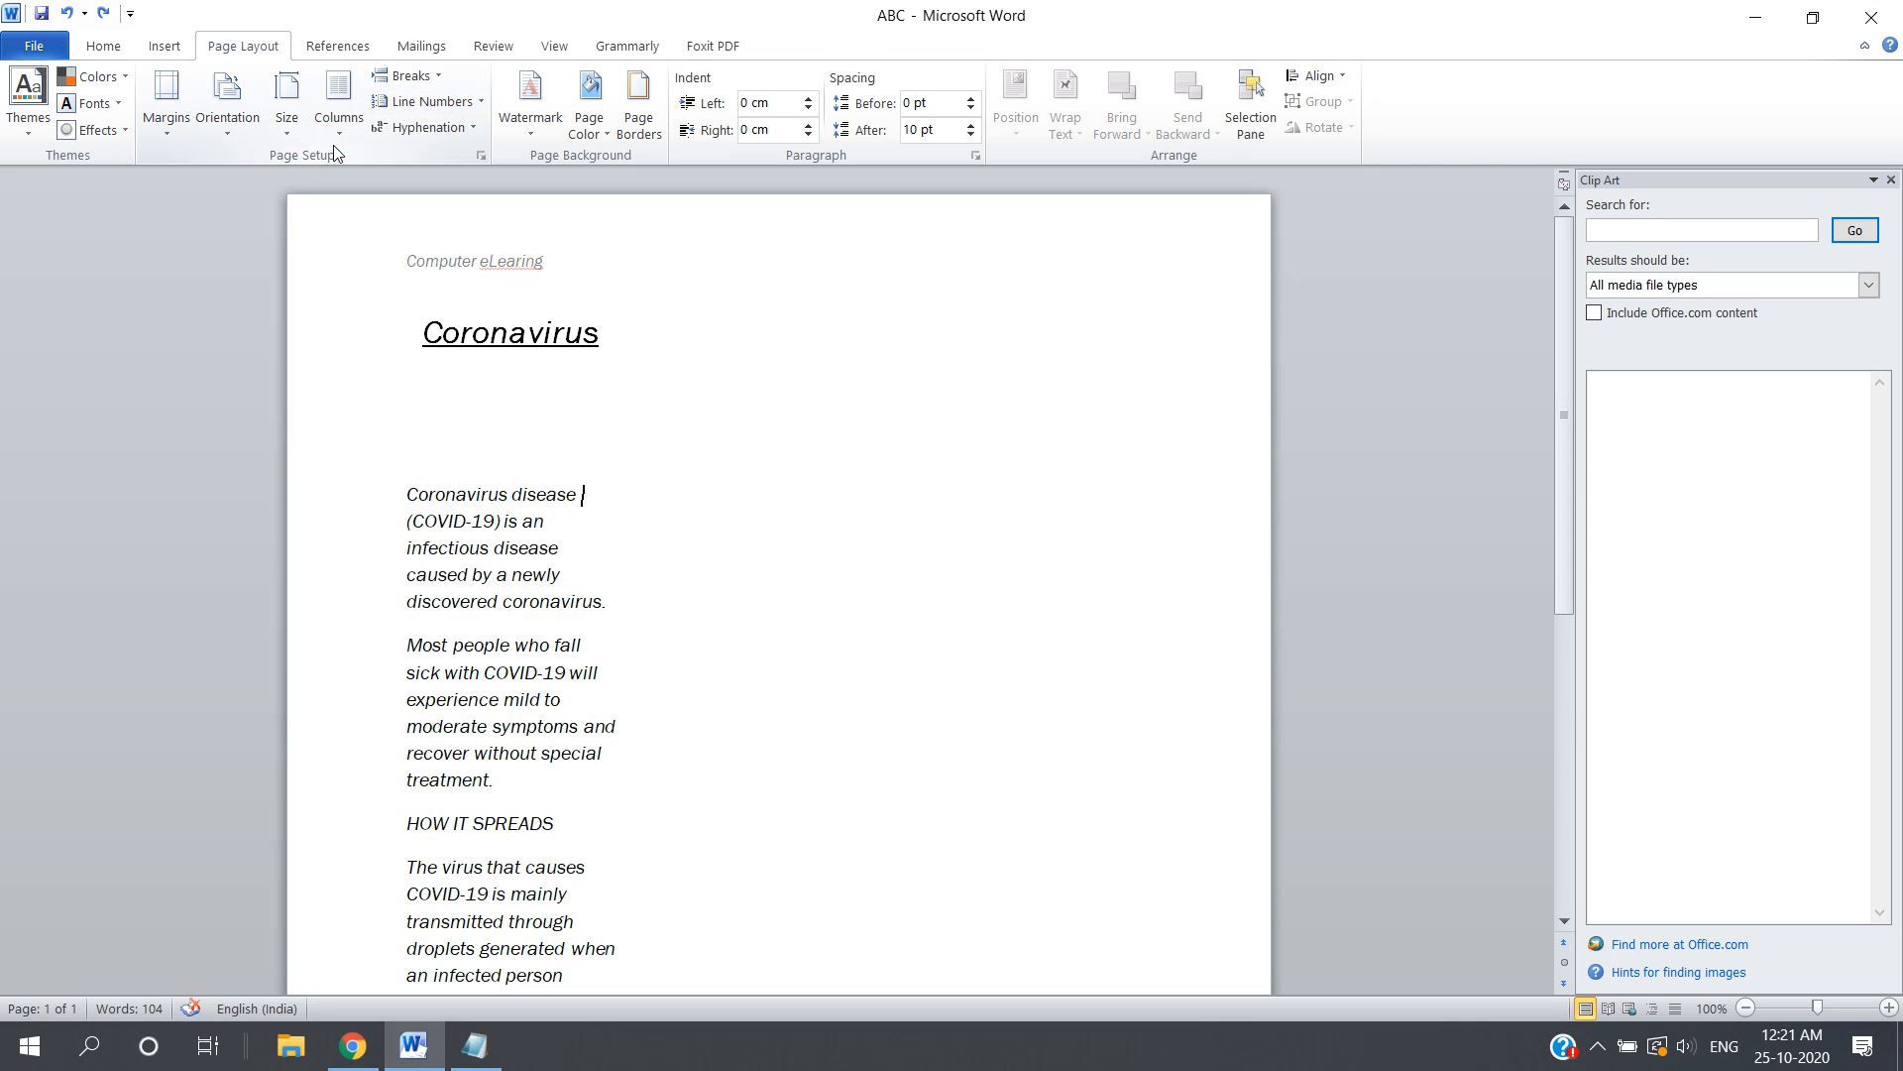
# Look over the break types, undo the three-column layout and the earlier theme change, and deselect the body text.
pyautogui.click(441, 79)
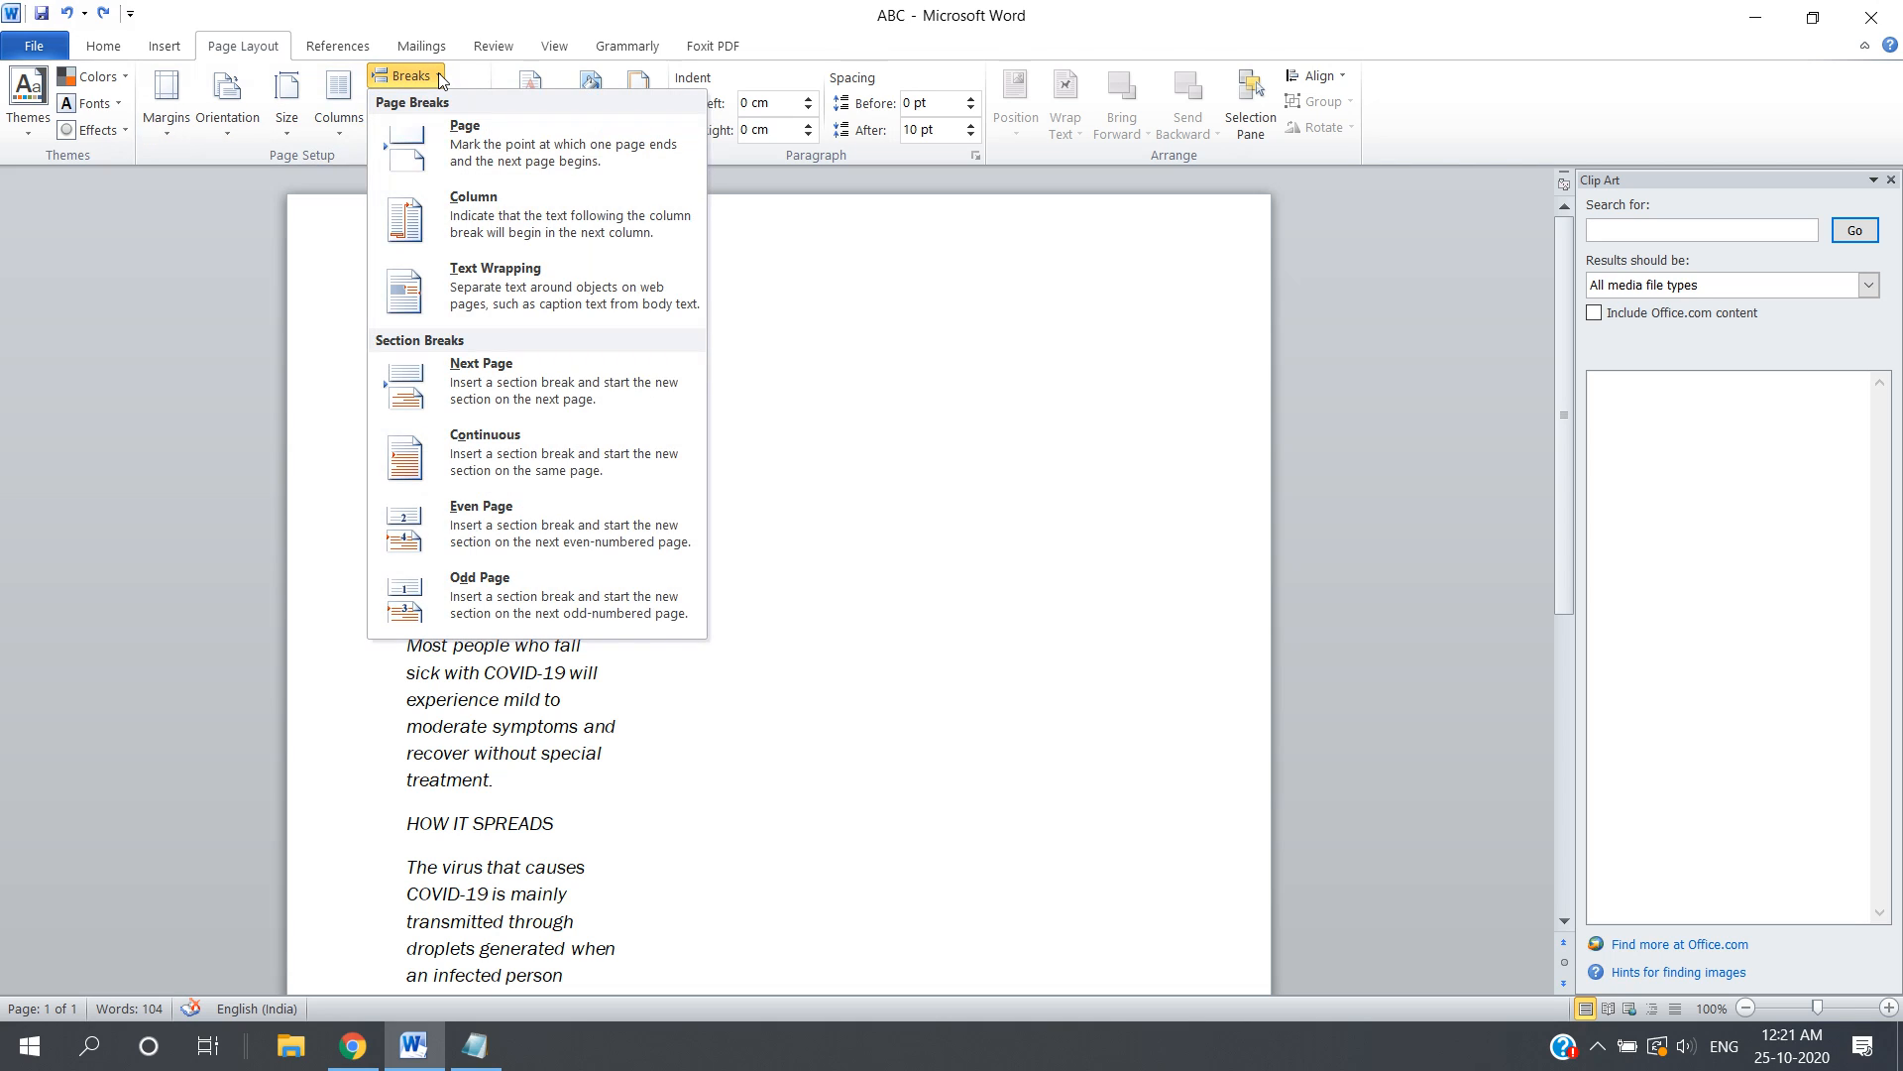
pyautogui.click(1018, 566)
pyautogui.hotkey('ctrl', 'z')
pyautogui.hotkey('ctrl', 'z')
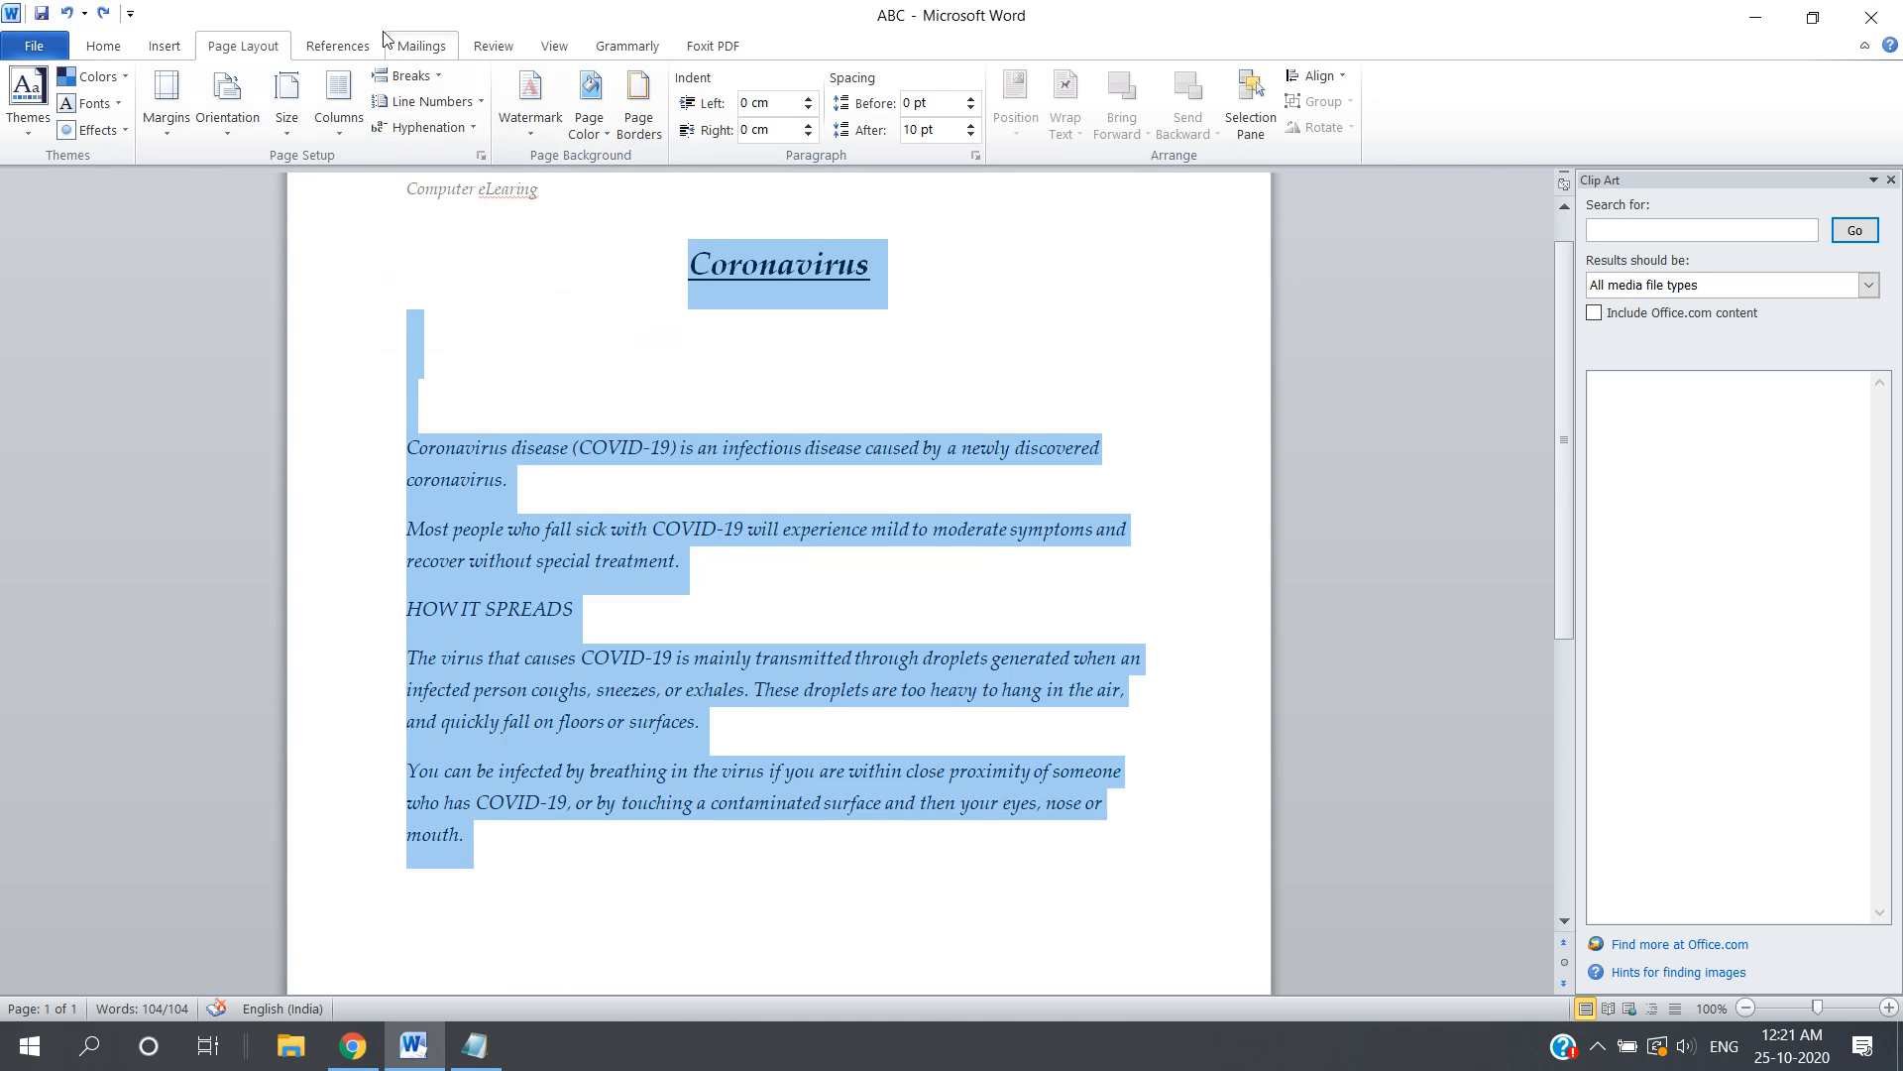
pyautogui.click(829, 343)
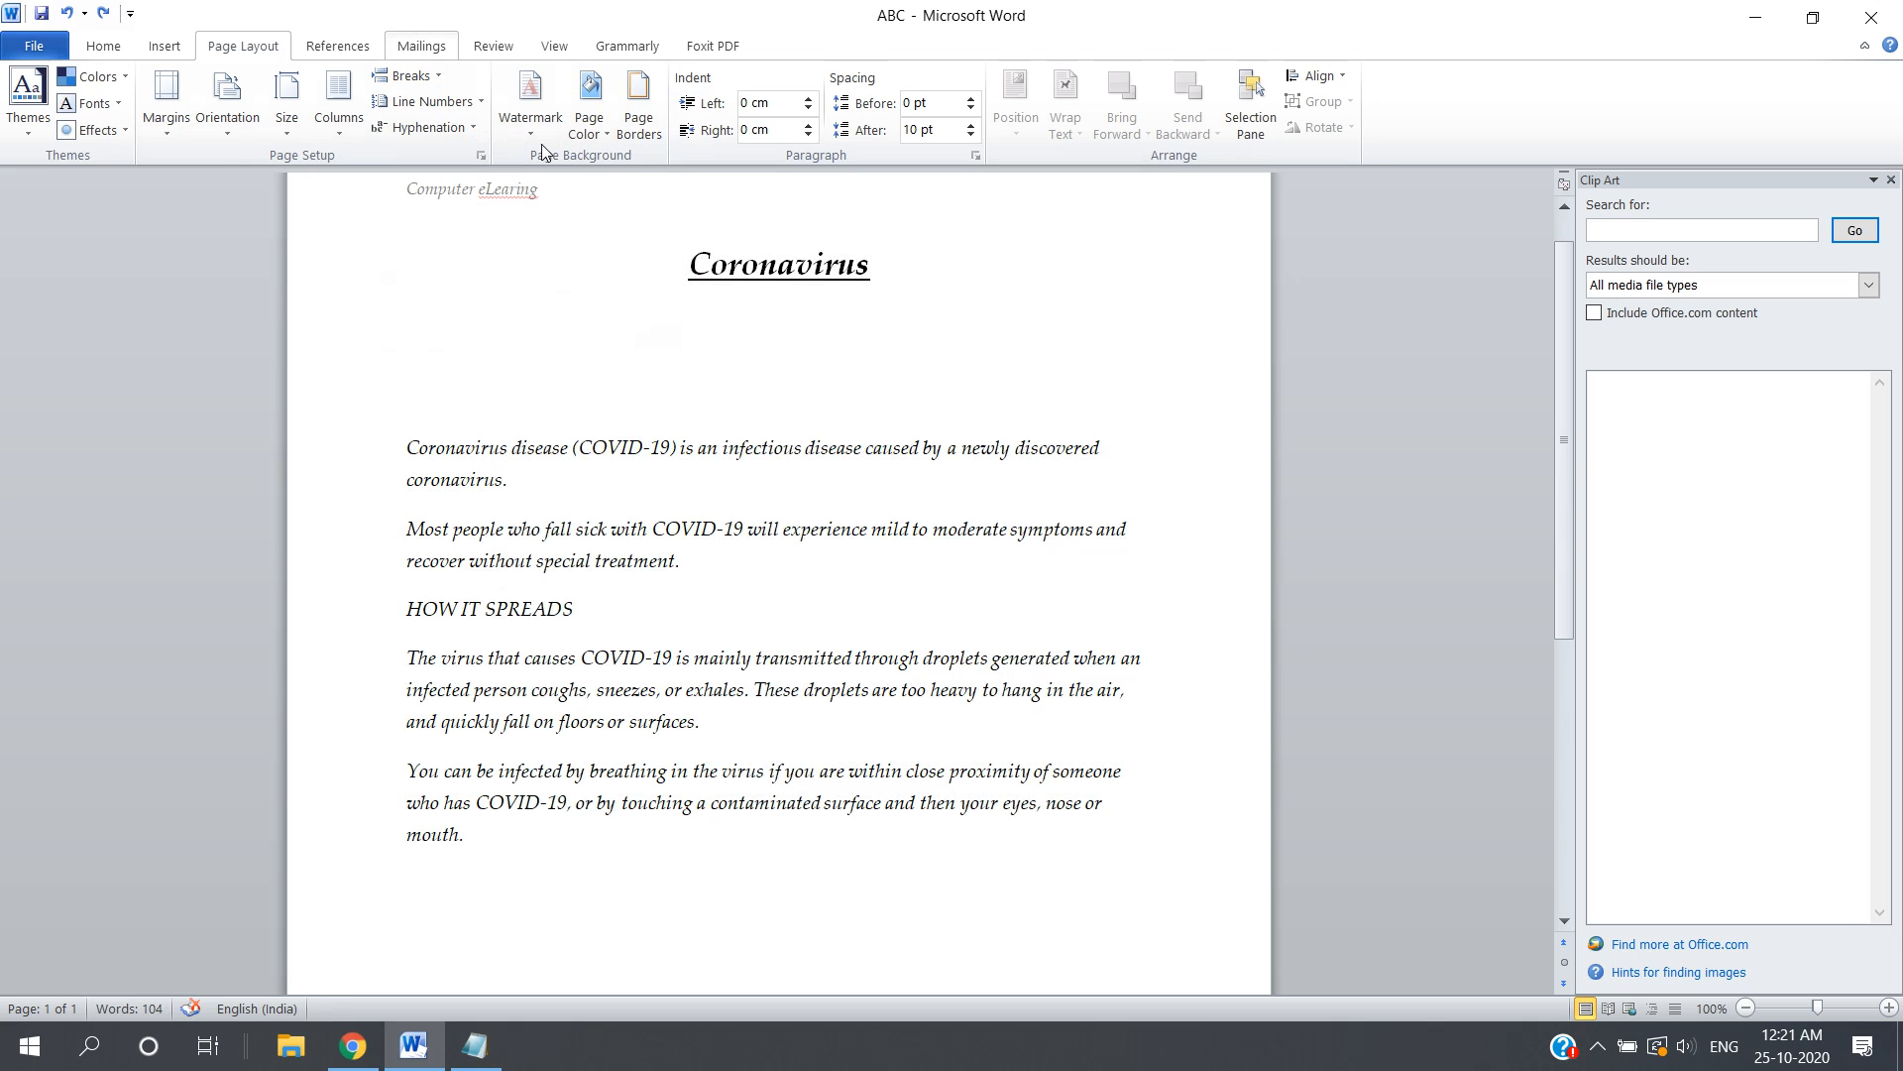
pyautogui.click(535, 479)
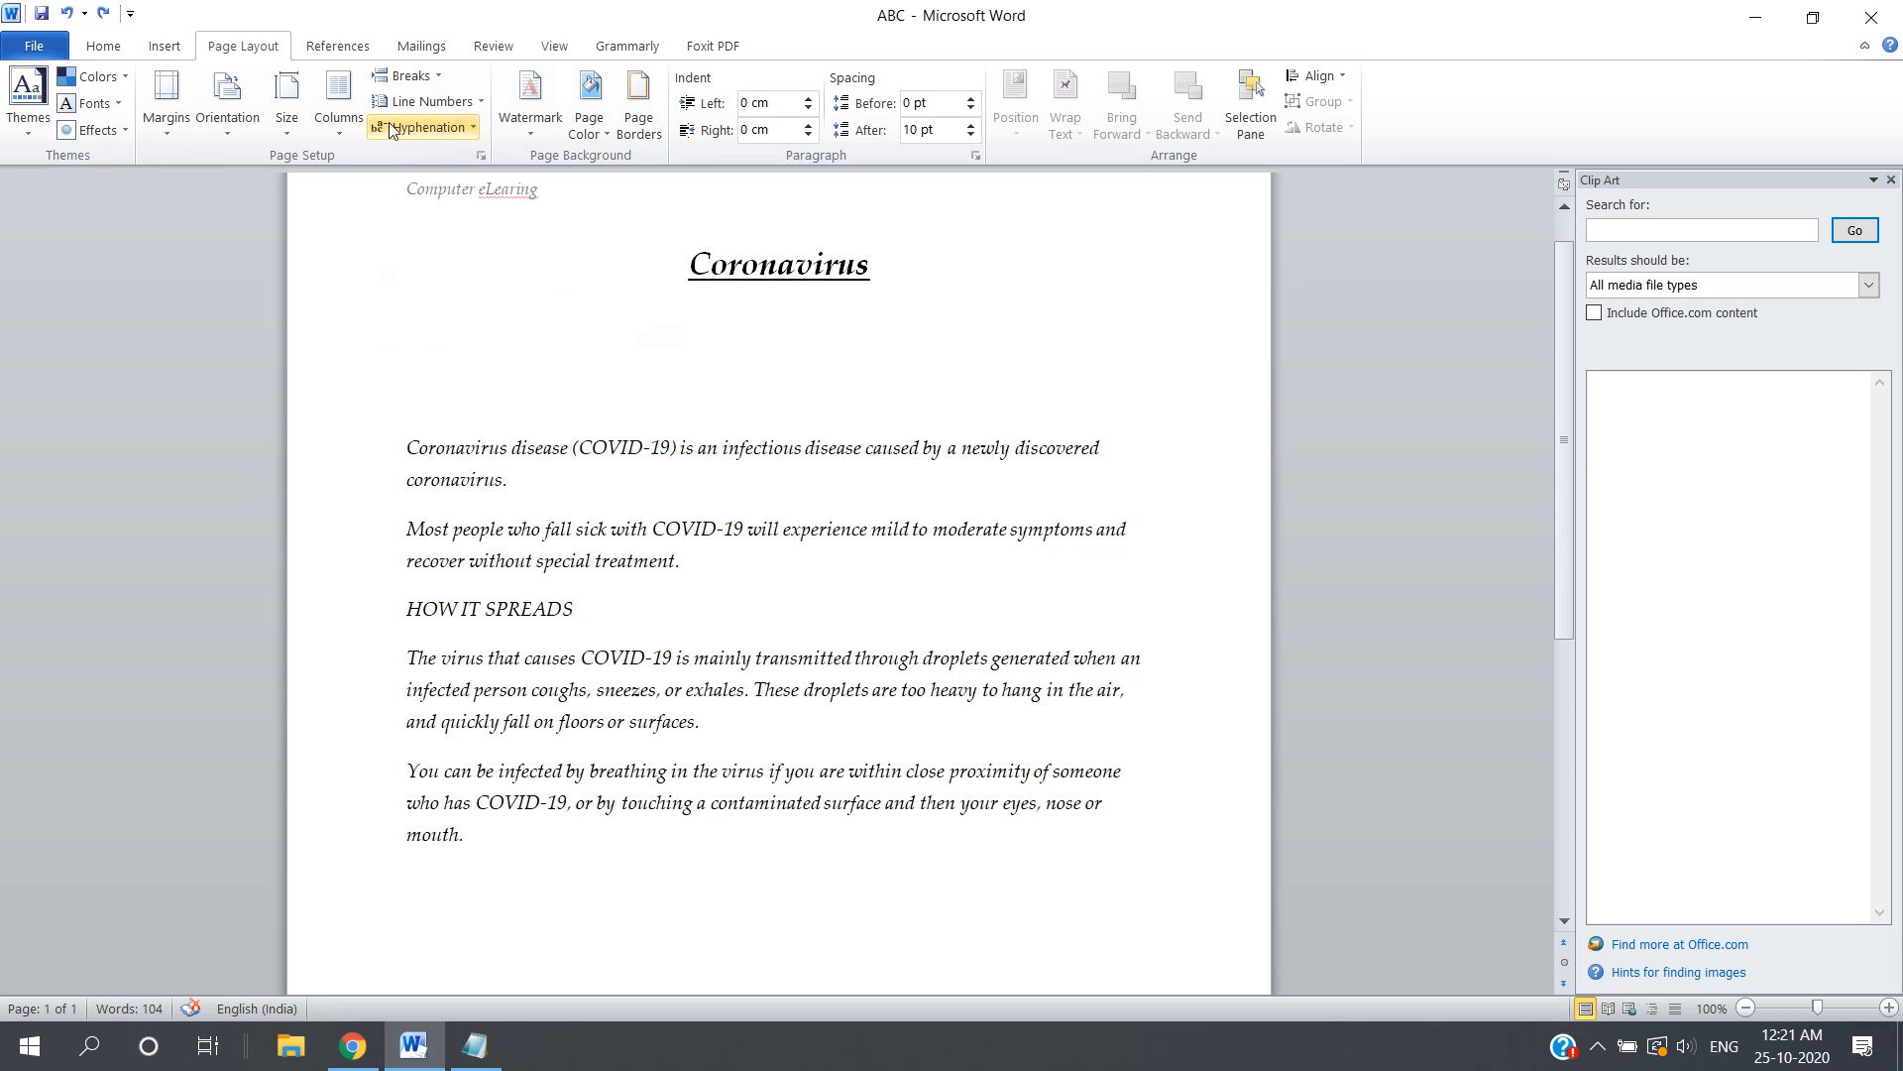
# Examine the available page and section breaks, line numbering options and hyphenation options without applying any.
pyautogui.click(439, 77)
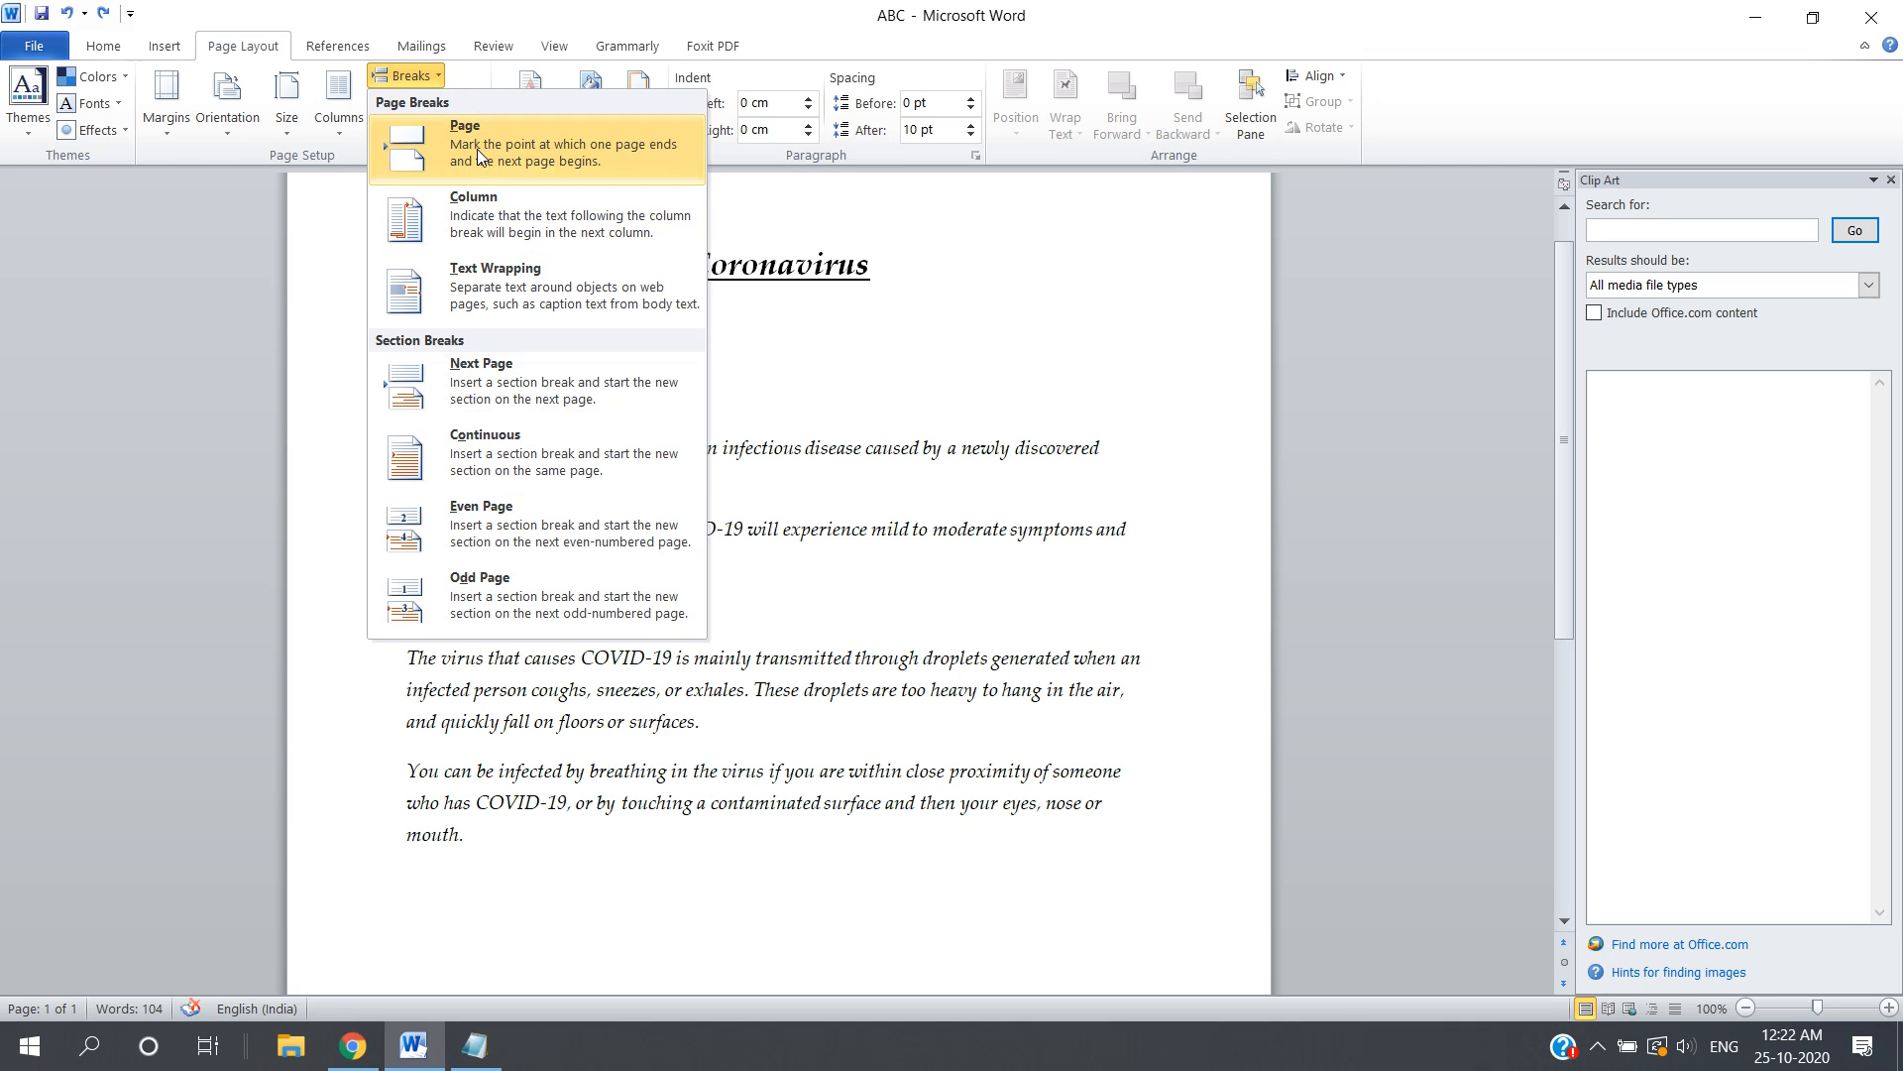
pyautogui.click(1004, 411)
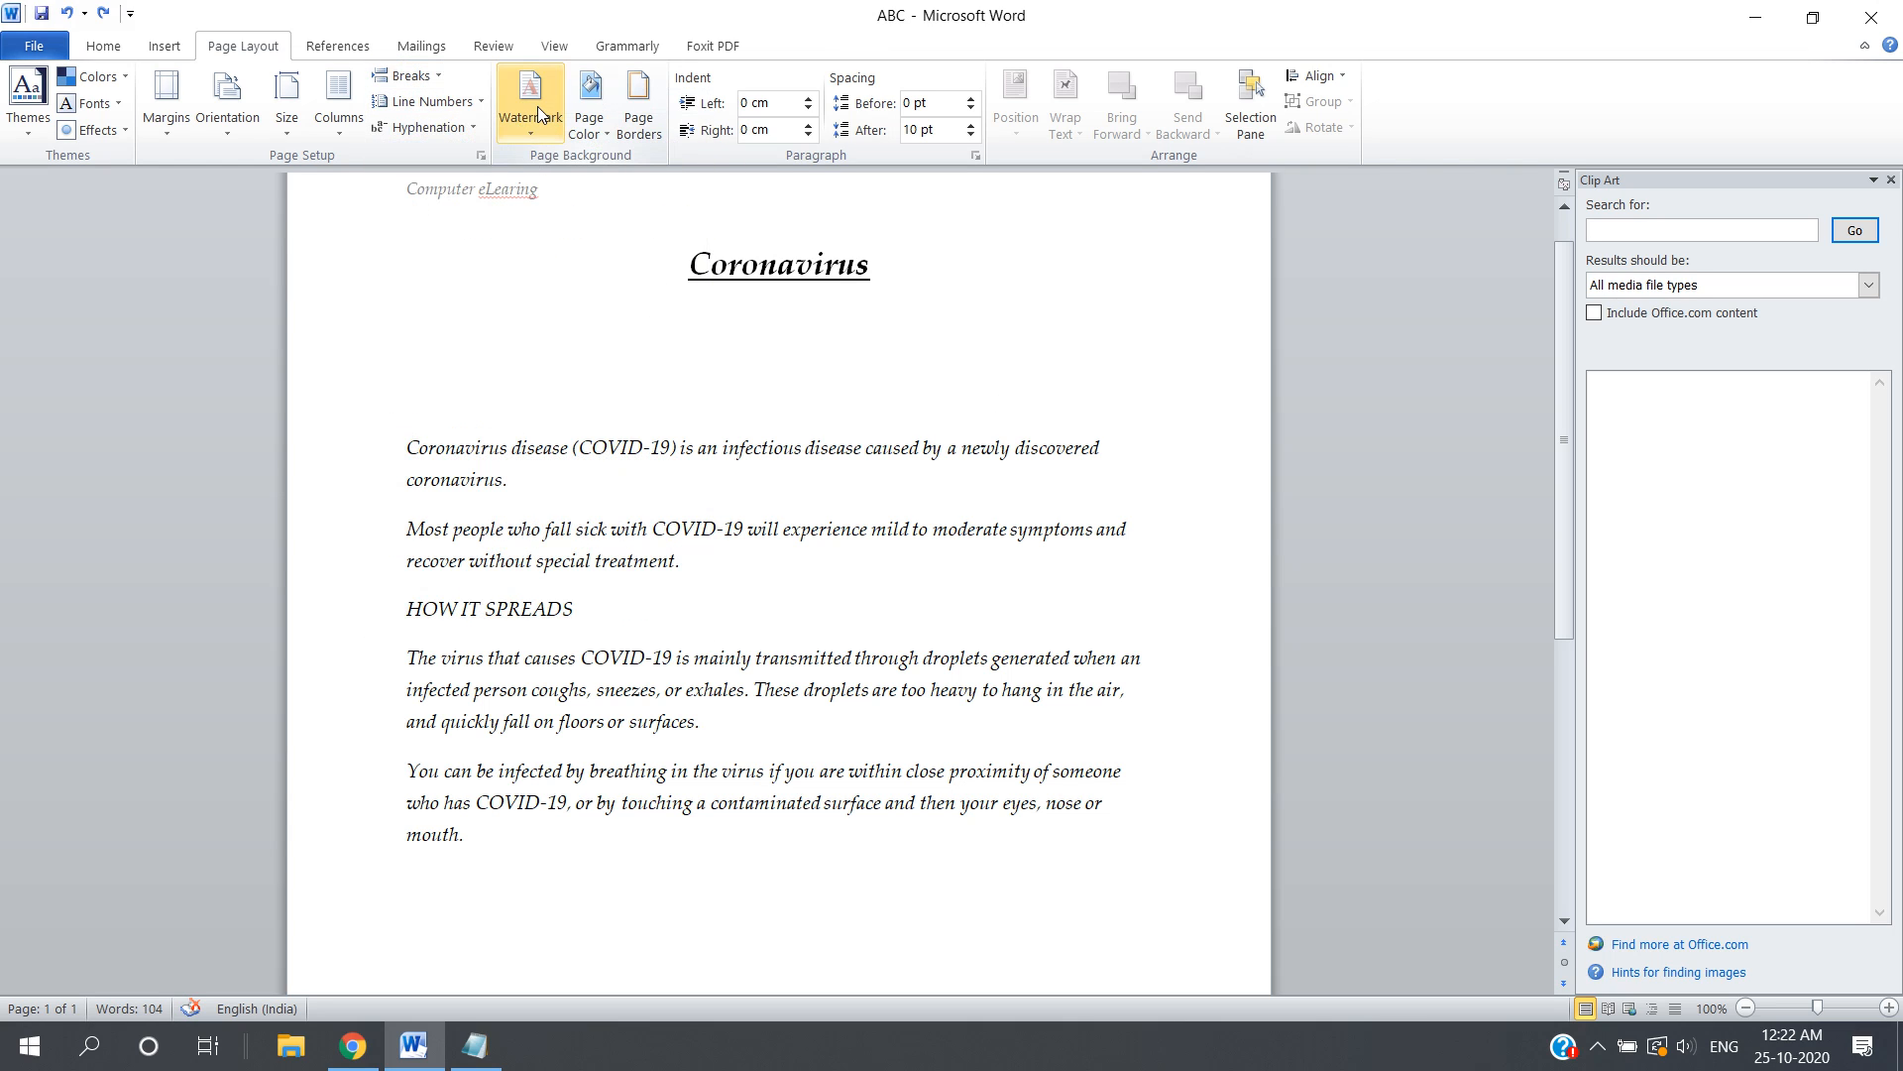
pyautogui.click(482, 103)
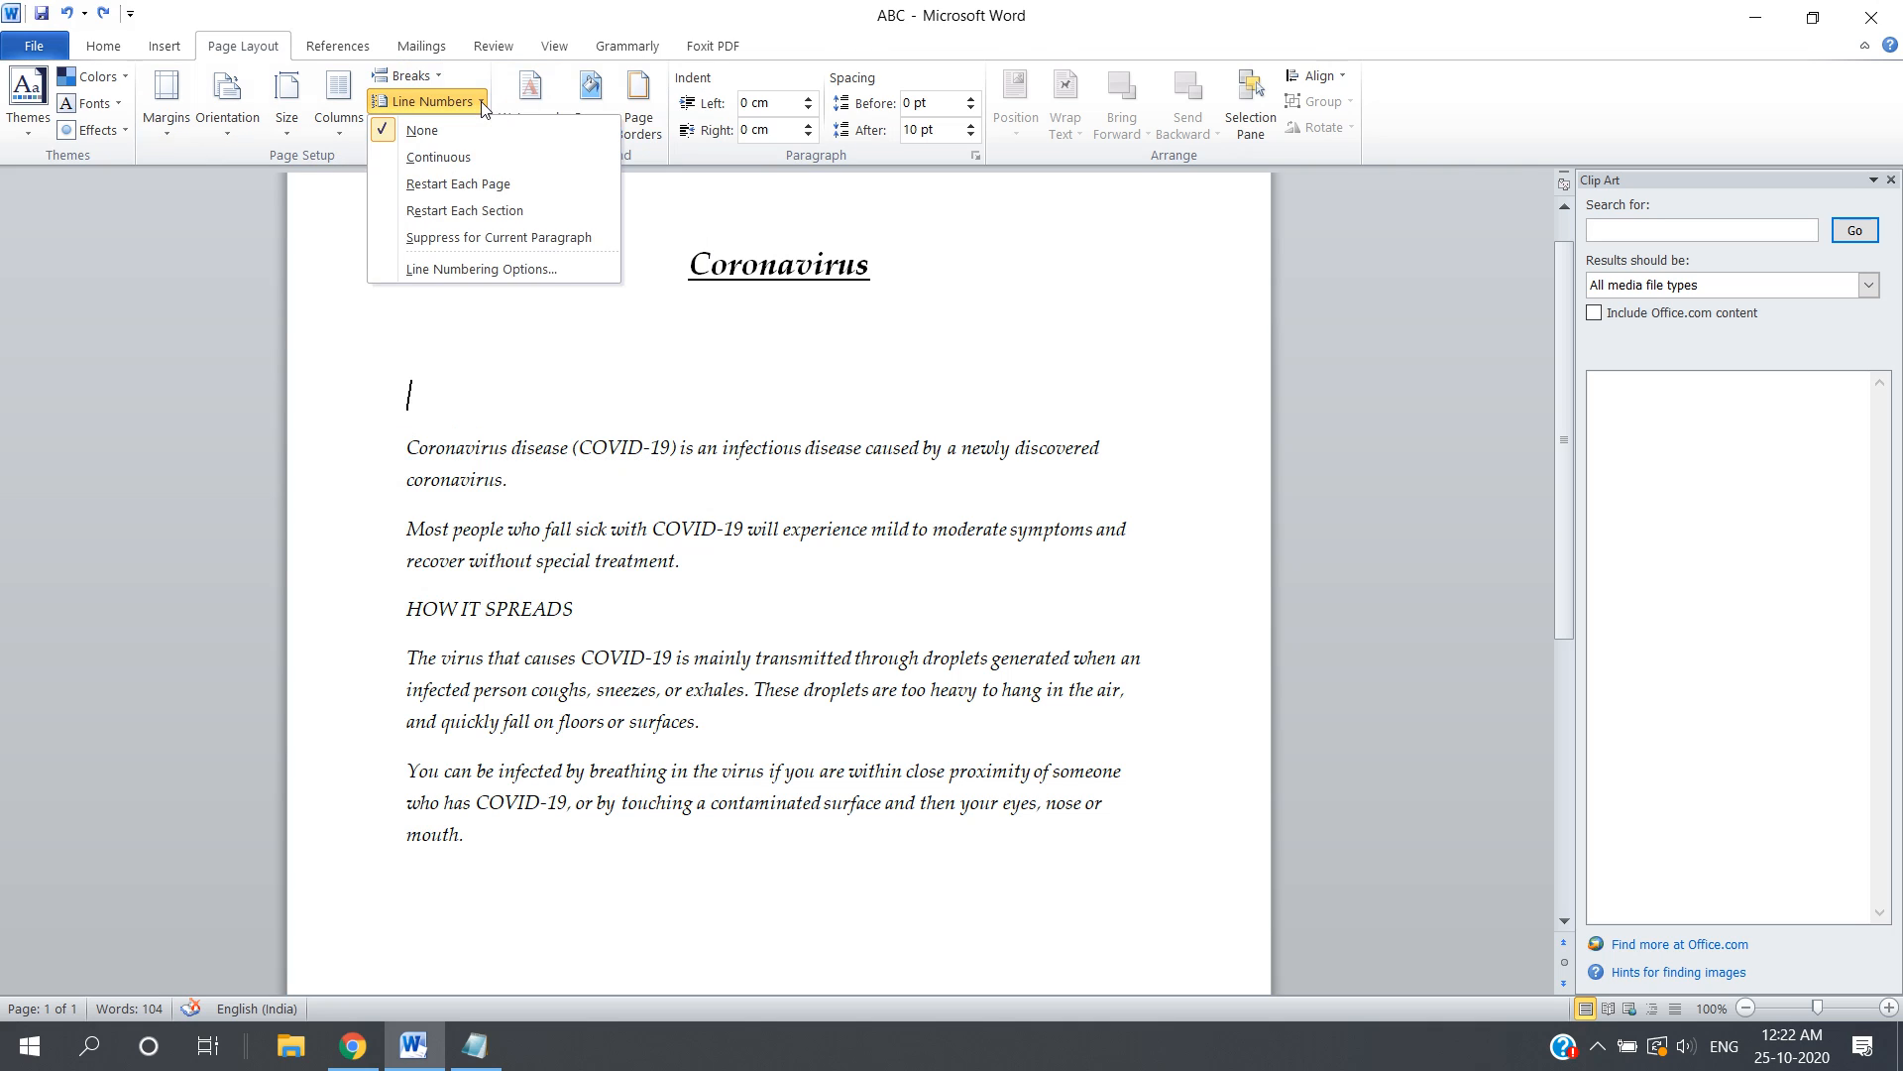
pyautogui.click(483, 105)
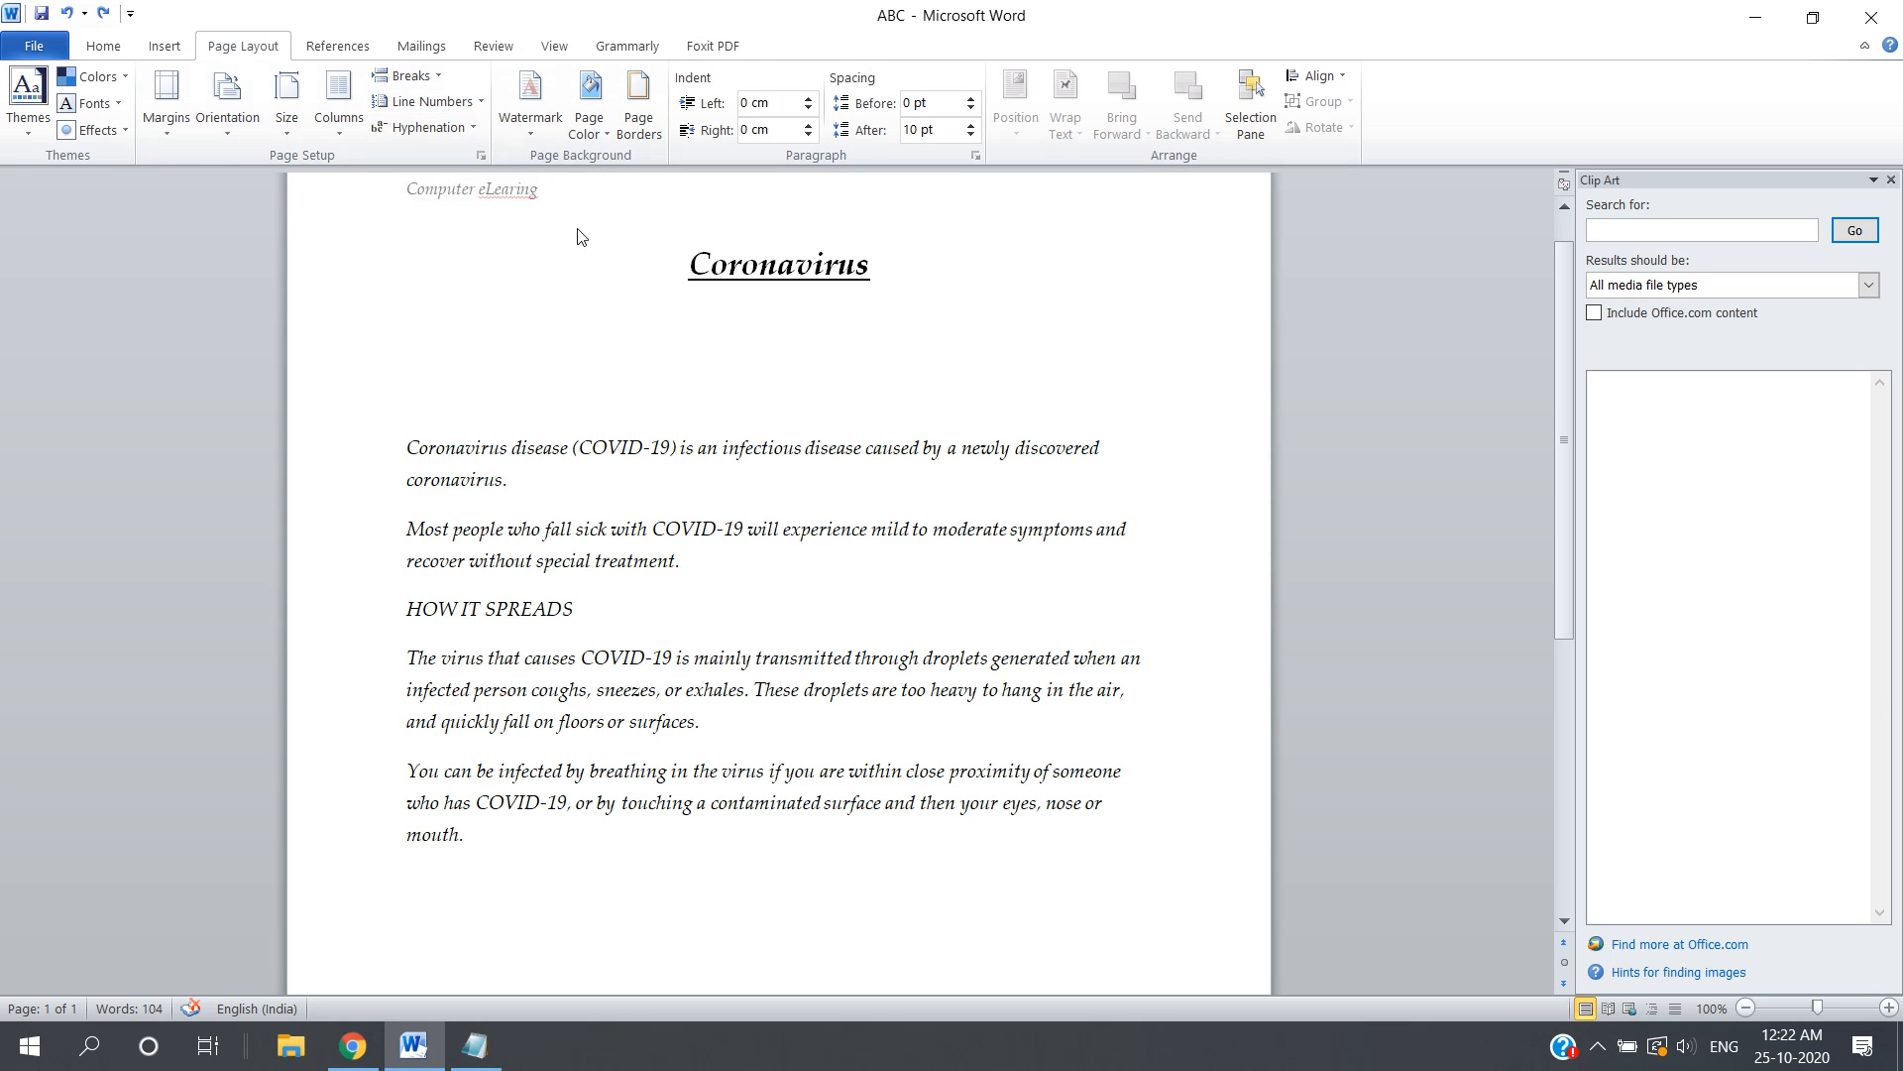
pyautogui.click(472, 127)
pyautogui.click(416, 189)
# Apply the CONFIDENTIAL 1 watermark to the document and check it down the whole page.
pyautogui.click(528, 127)
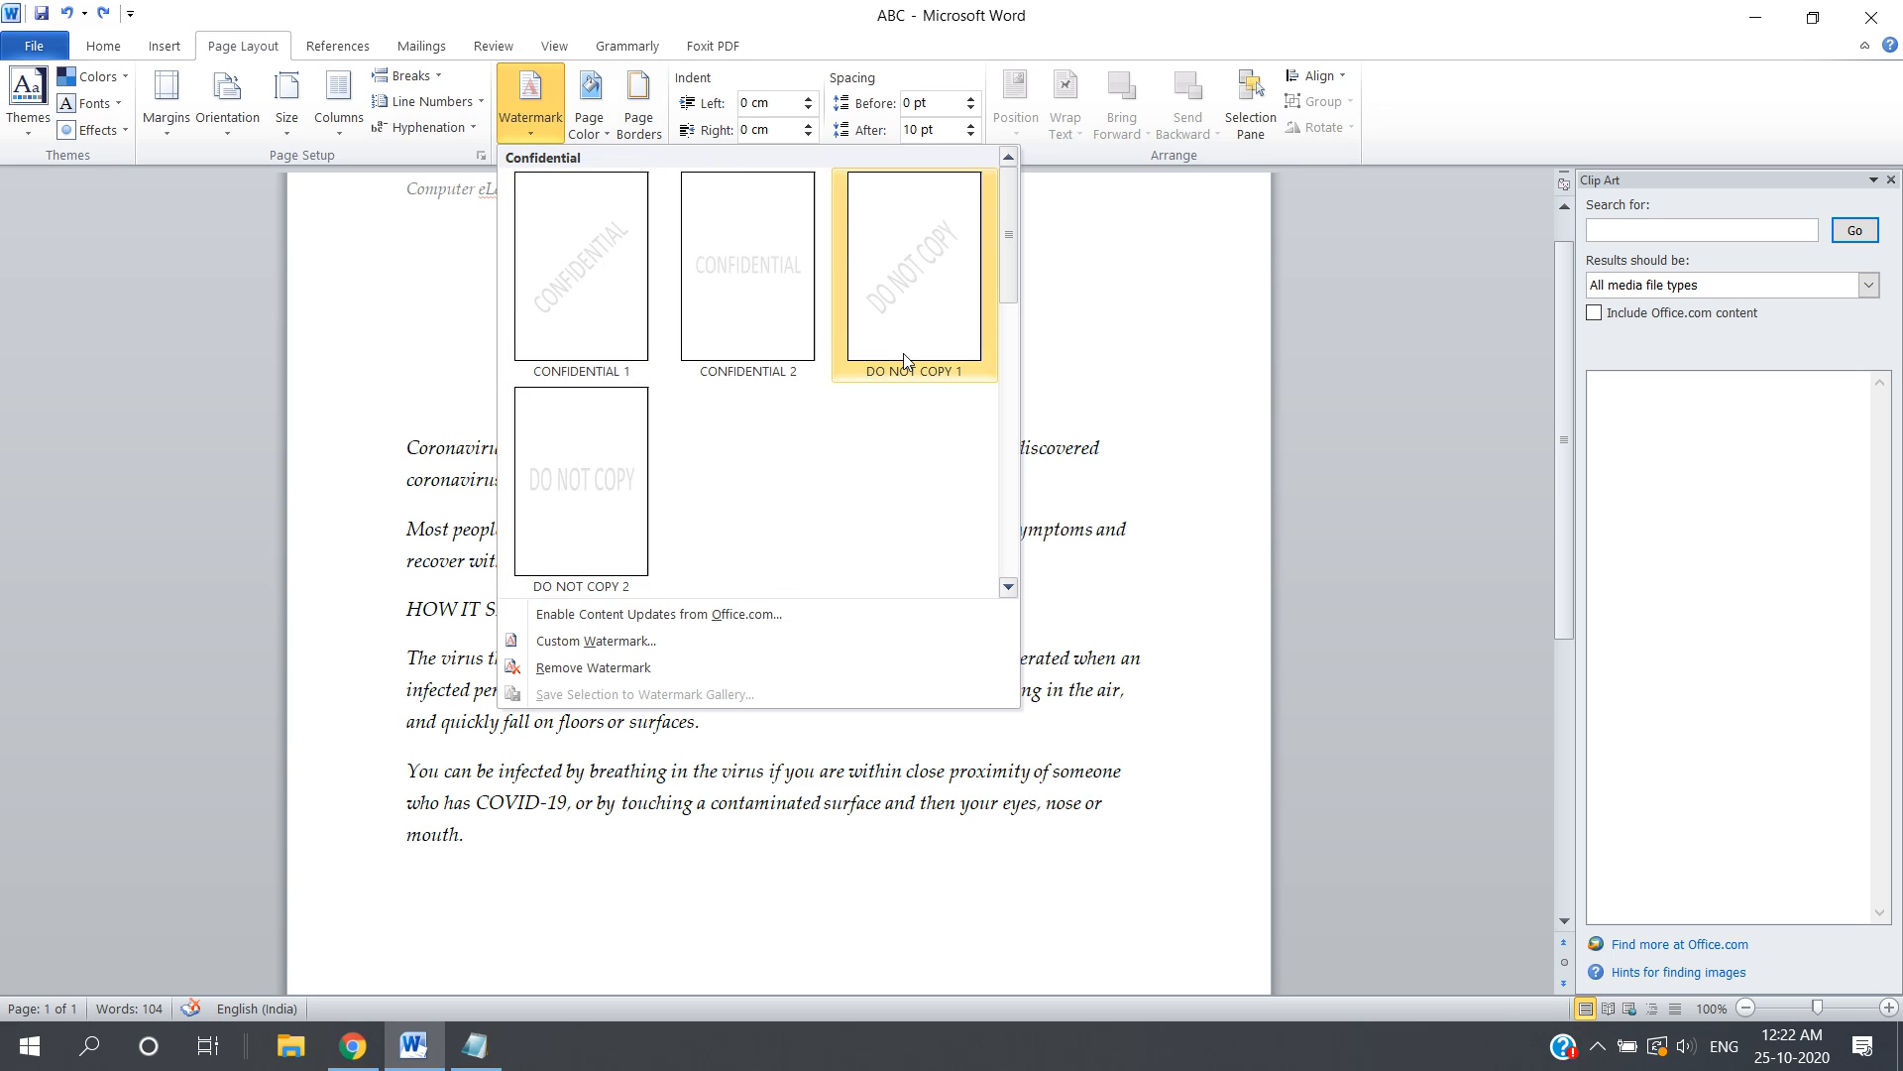
pyautogui.click(623, 255)
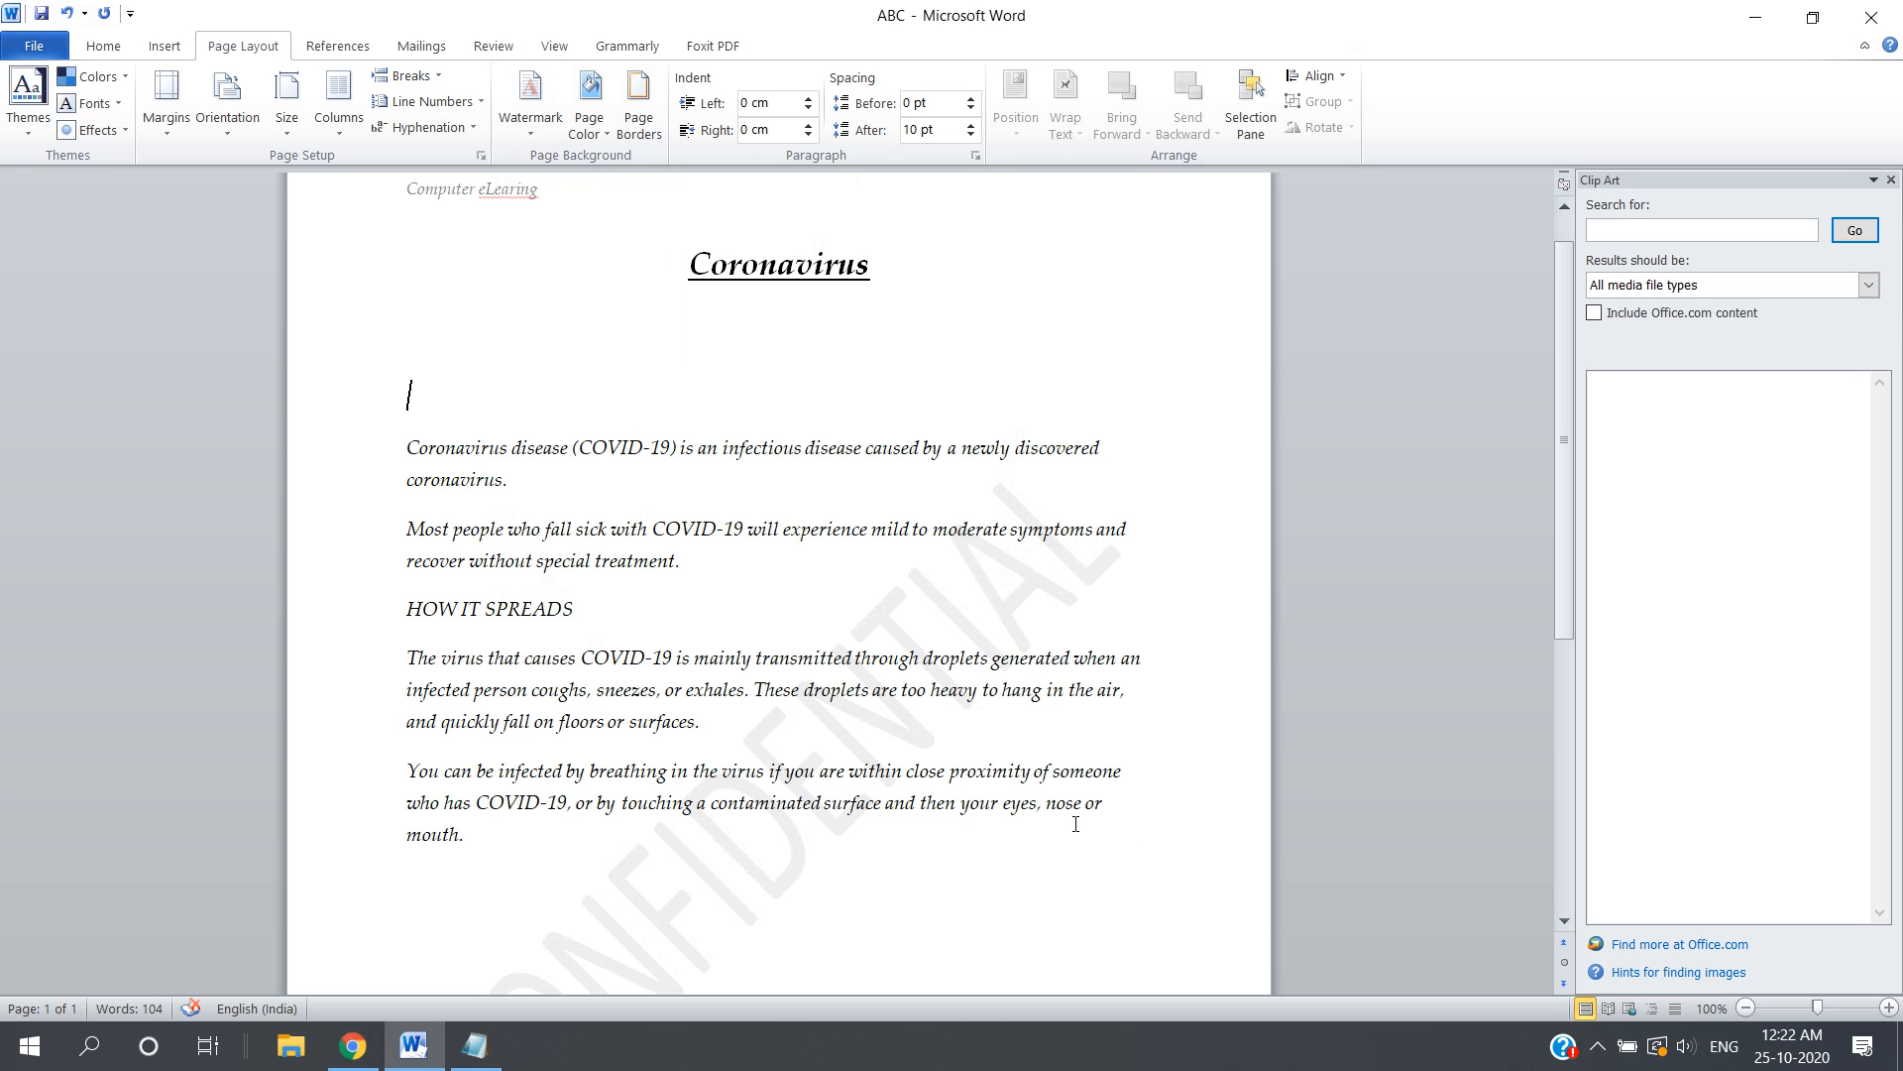
pyautogui.moveTo(1562, 315); pyautogui.dragTo(1570, 563)
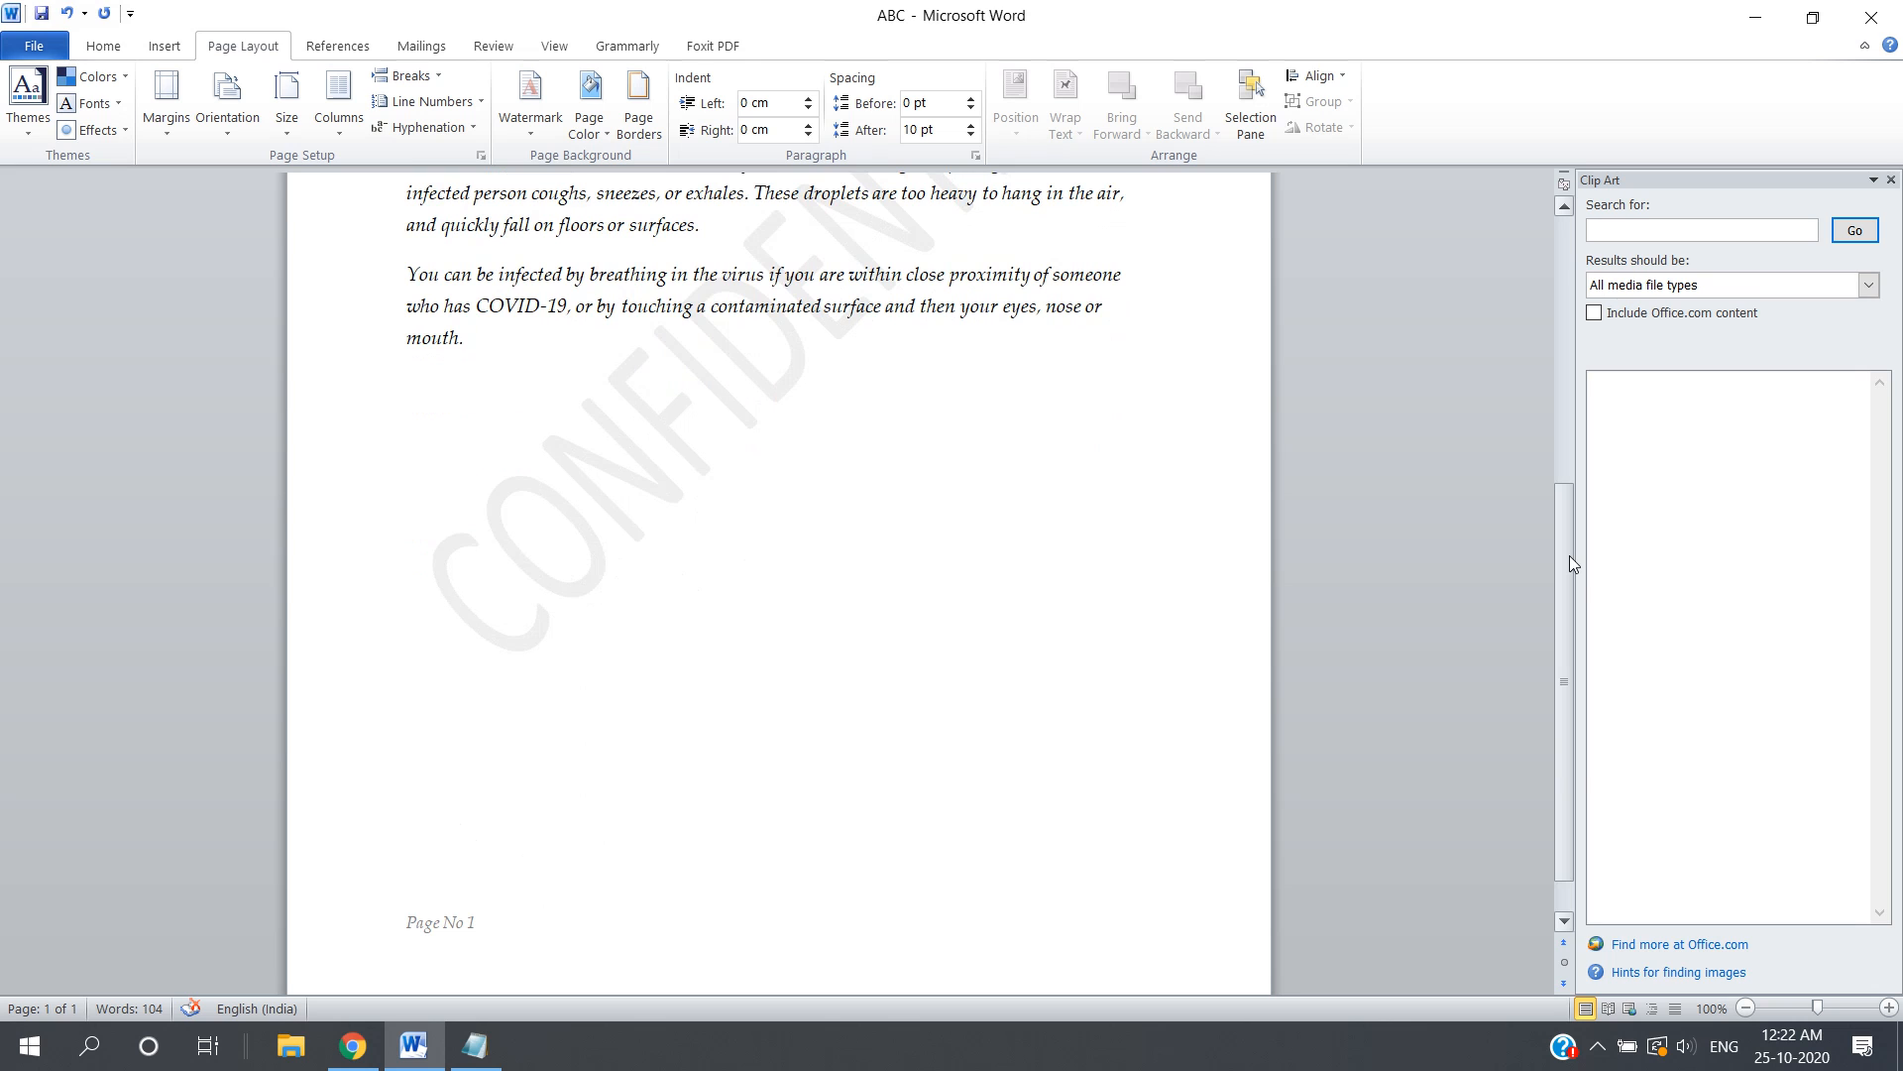
pyautogui.moveTo(1570, 558); pyautogui.dragTo(1579, 389)
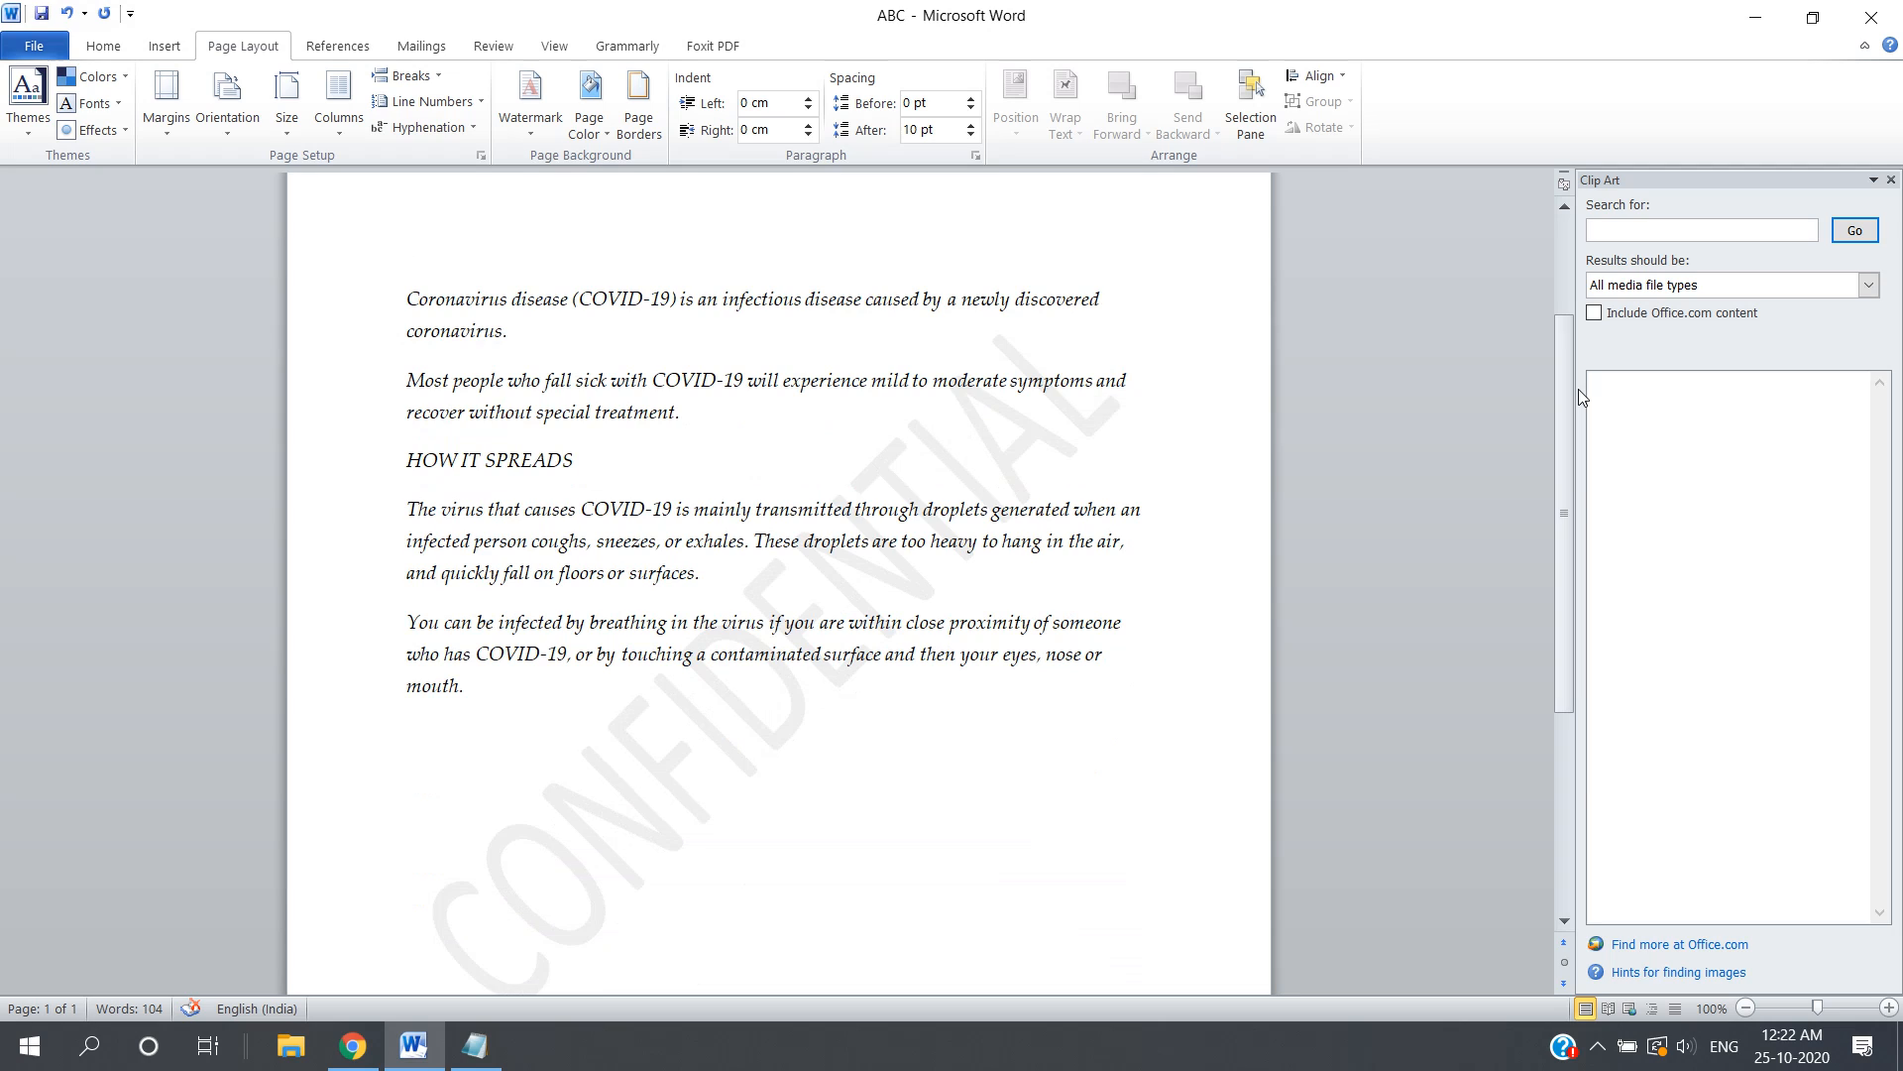
# Replace the watermark with a custom text watermark reading "Computer eLearing", keeping the diagonal, semitransparent layout.
pyautogui.click(528, 139)
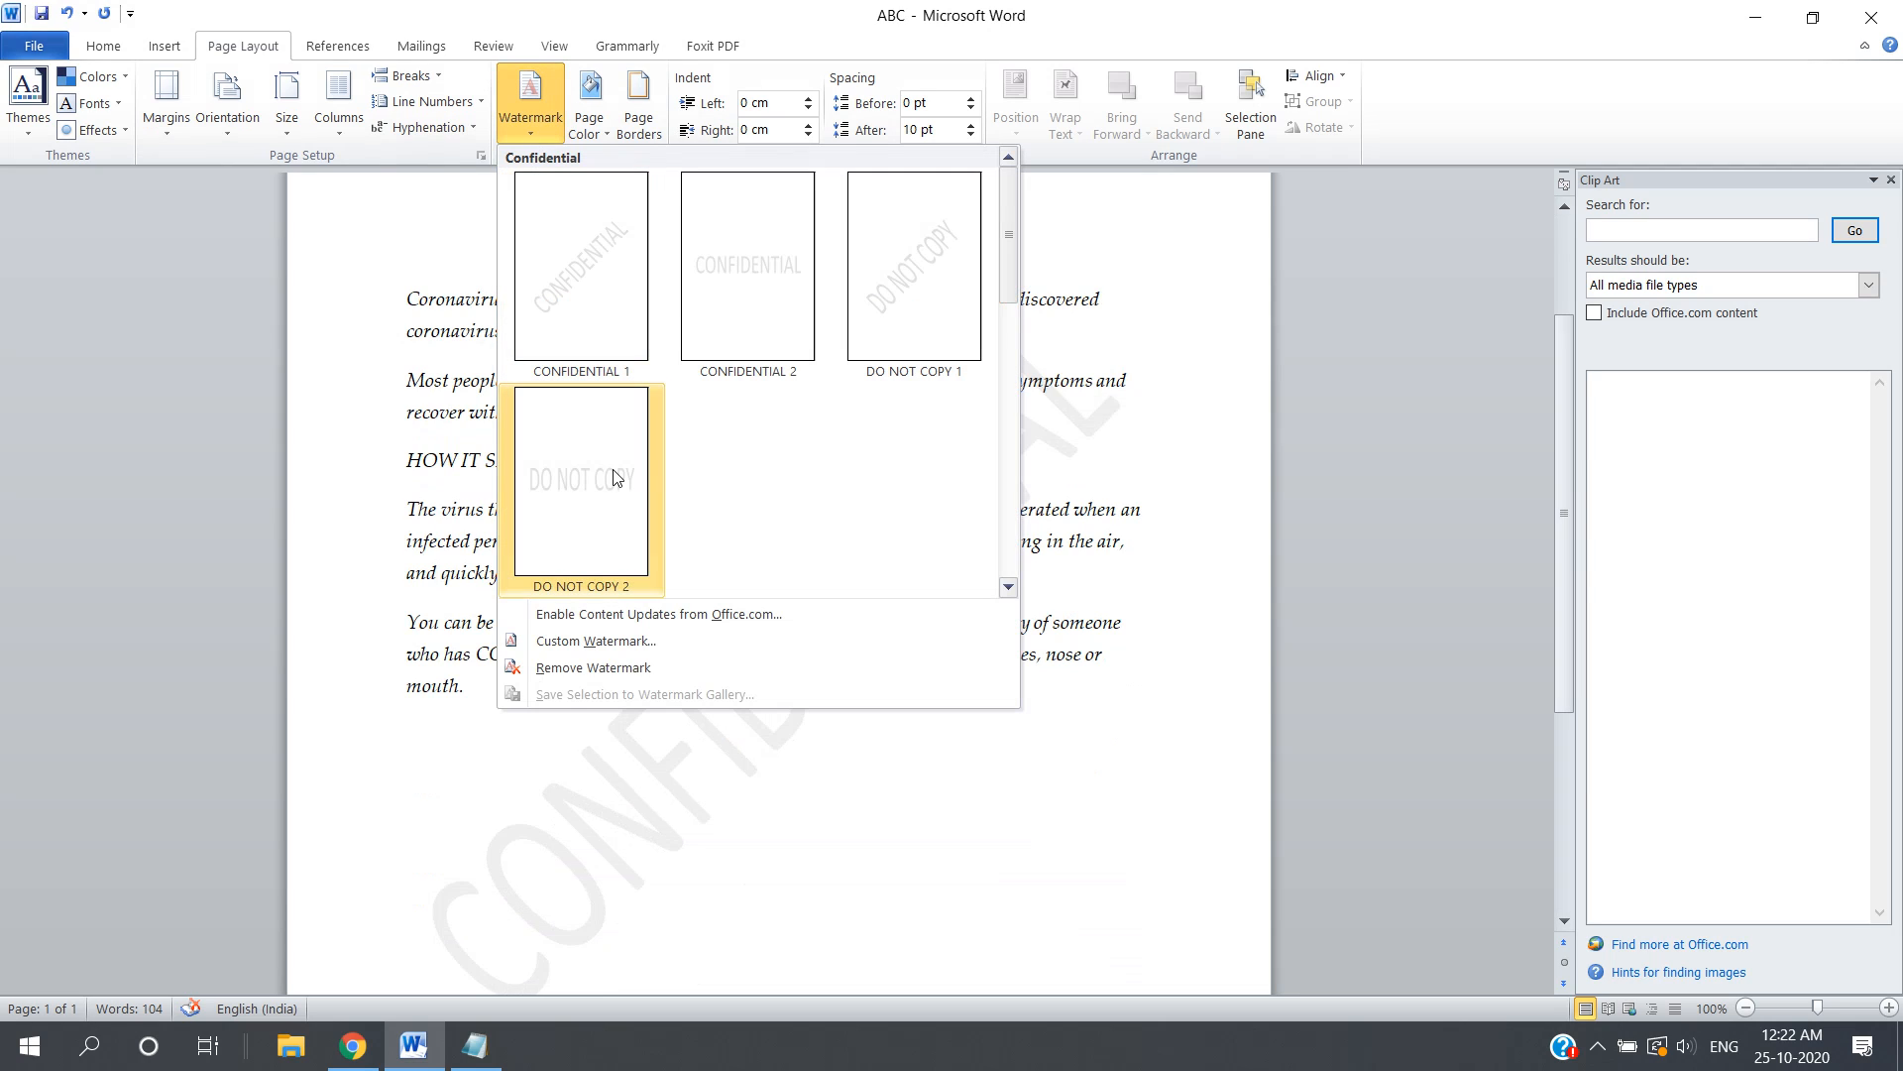
pyautogui.click(630, 644)
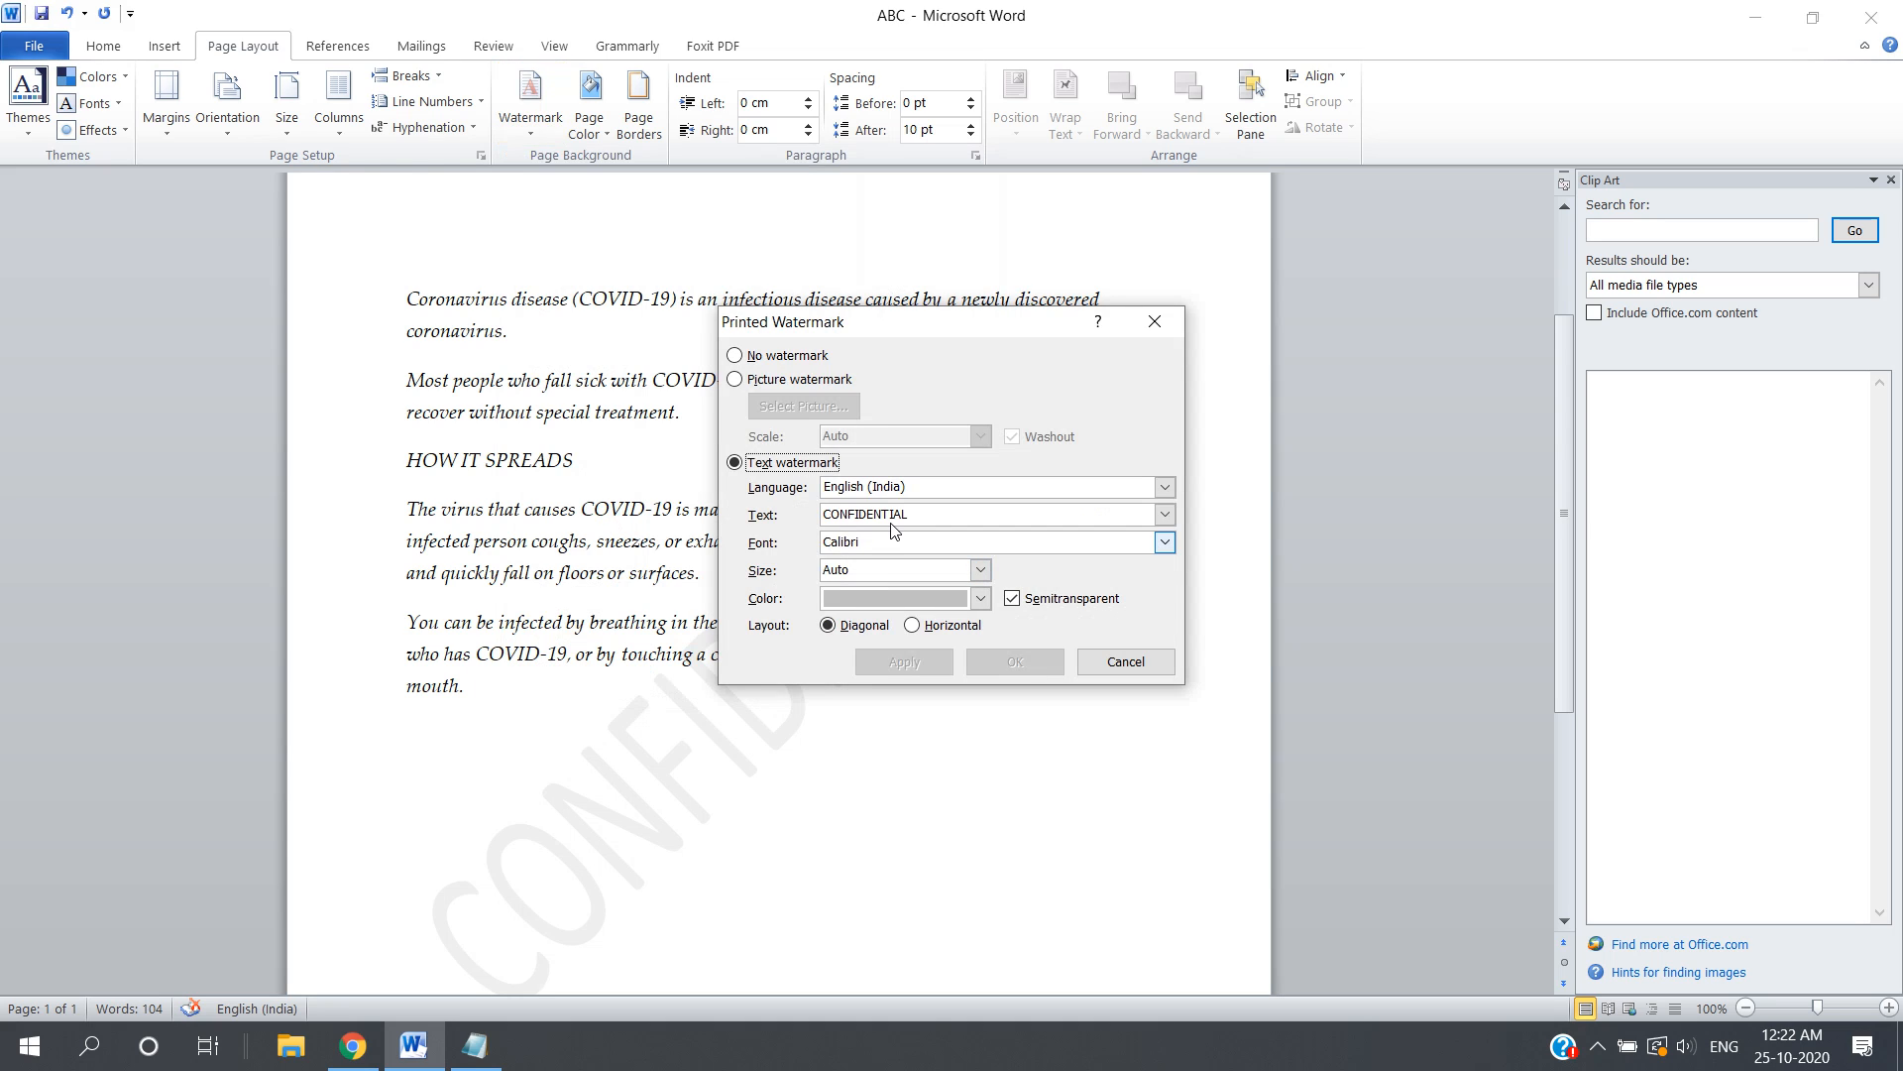
pyautogui.doubleClick(926, 513)
pyautogui.write('C')
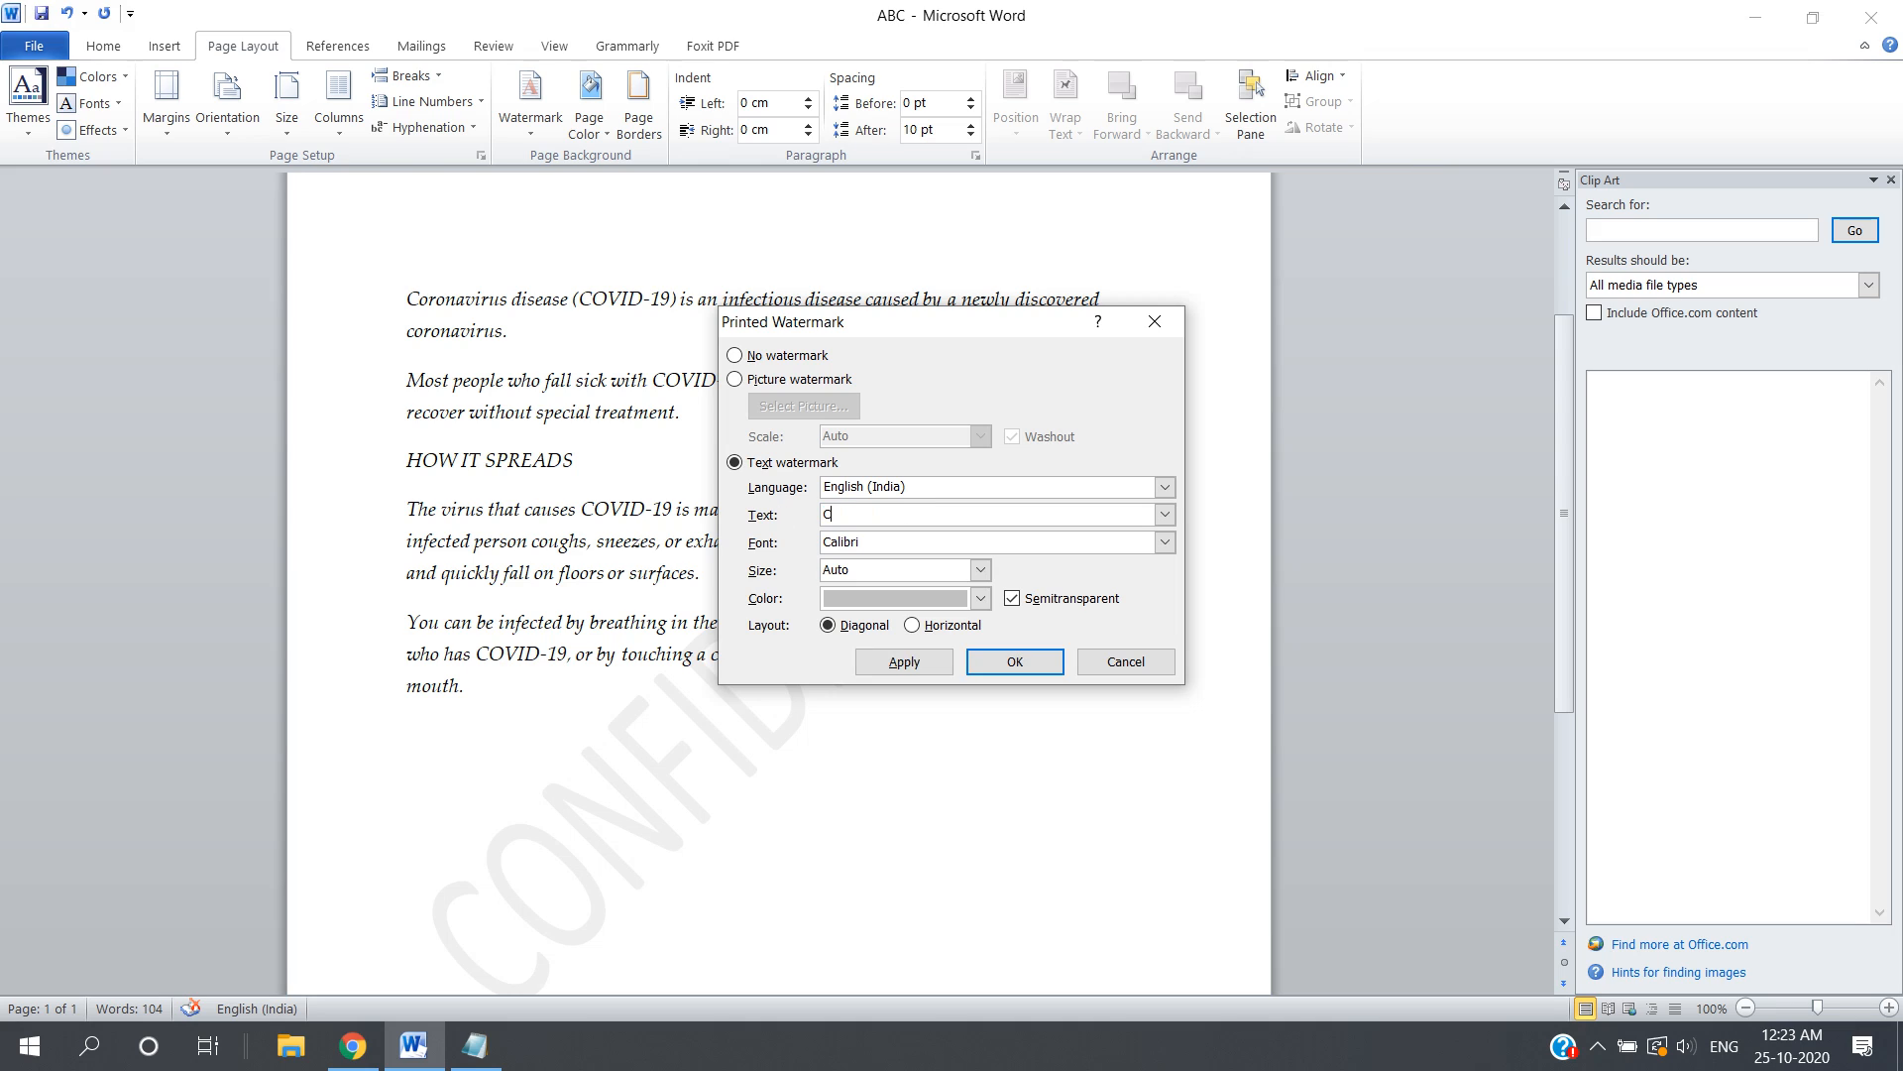
pyautogui.write('omputer eLEa')
pyautogui.press('BackSpace')
pyautogui.press('BackSpace')
pyautogui.write('earing')
pyautogui.click(1004, 666)
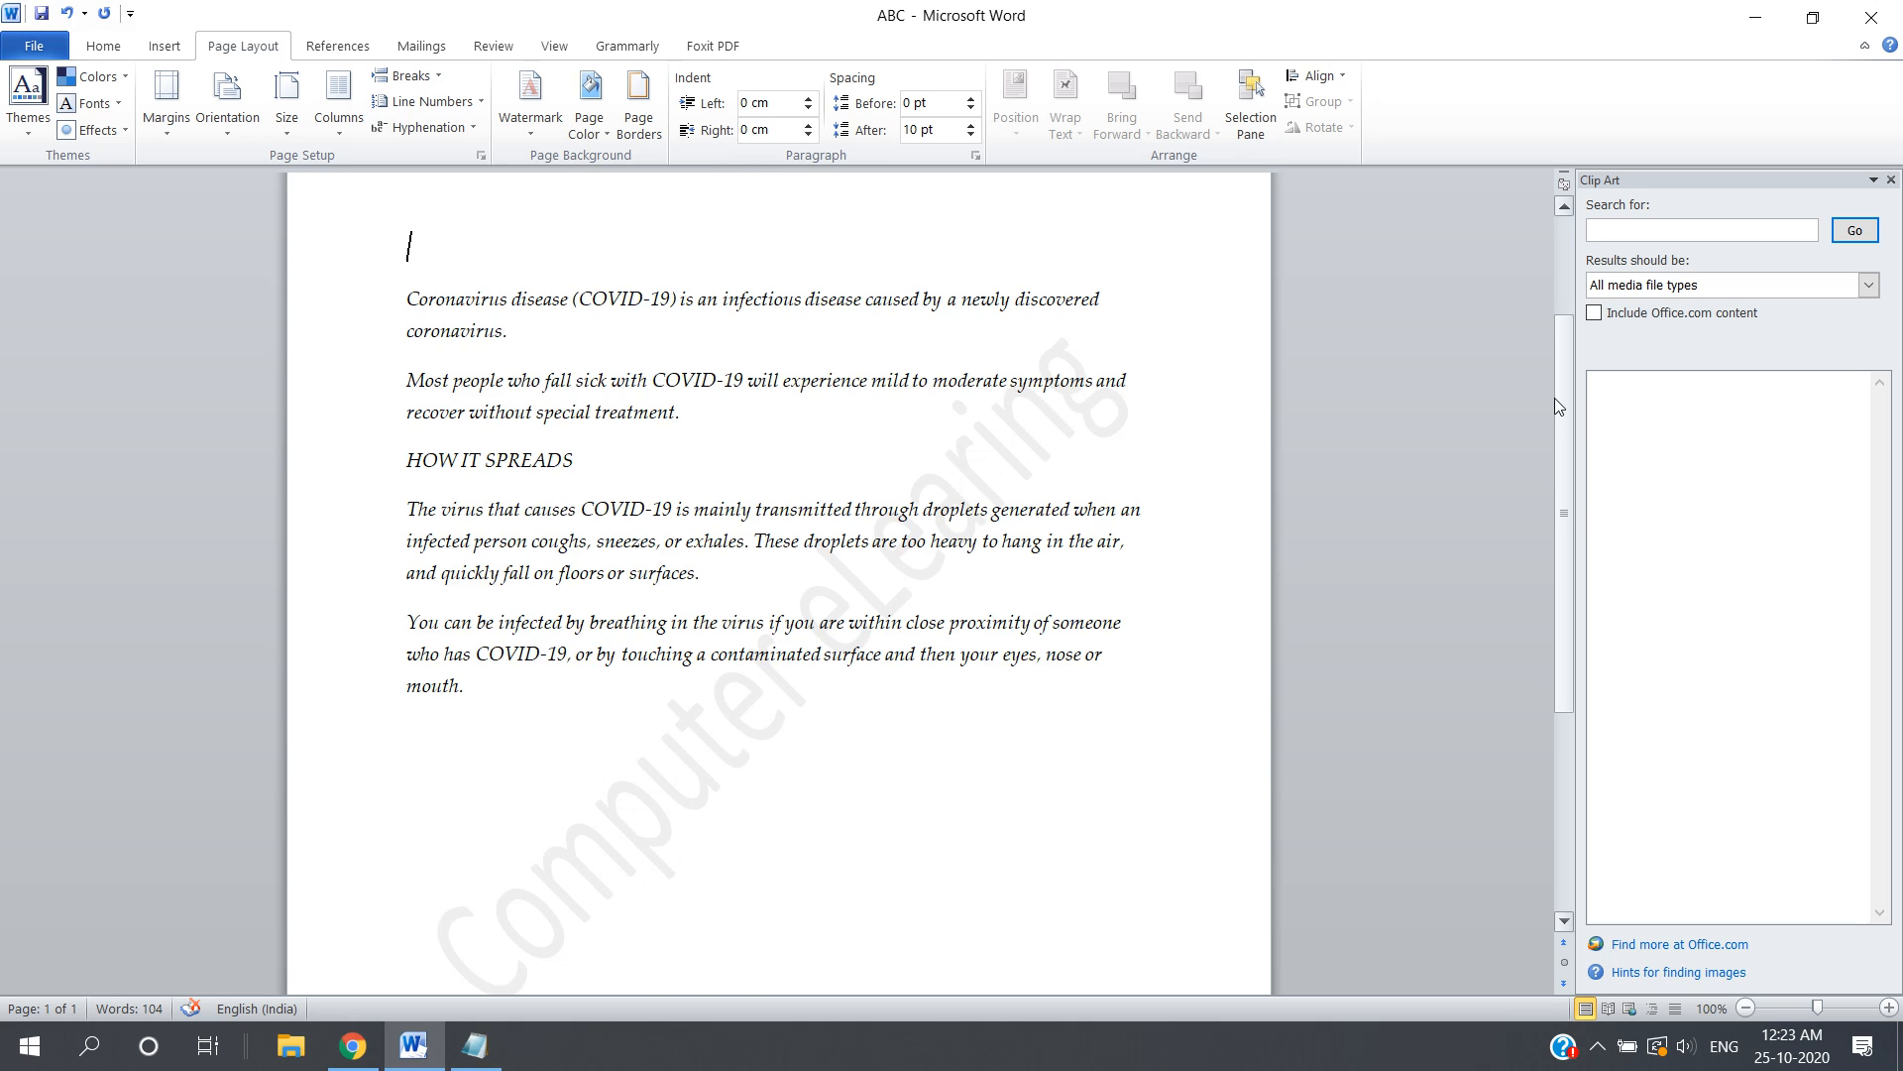
pyautogui.scroll(3, 1554, 397)
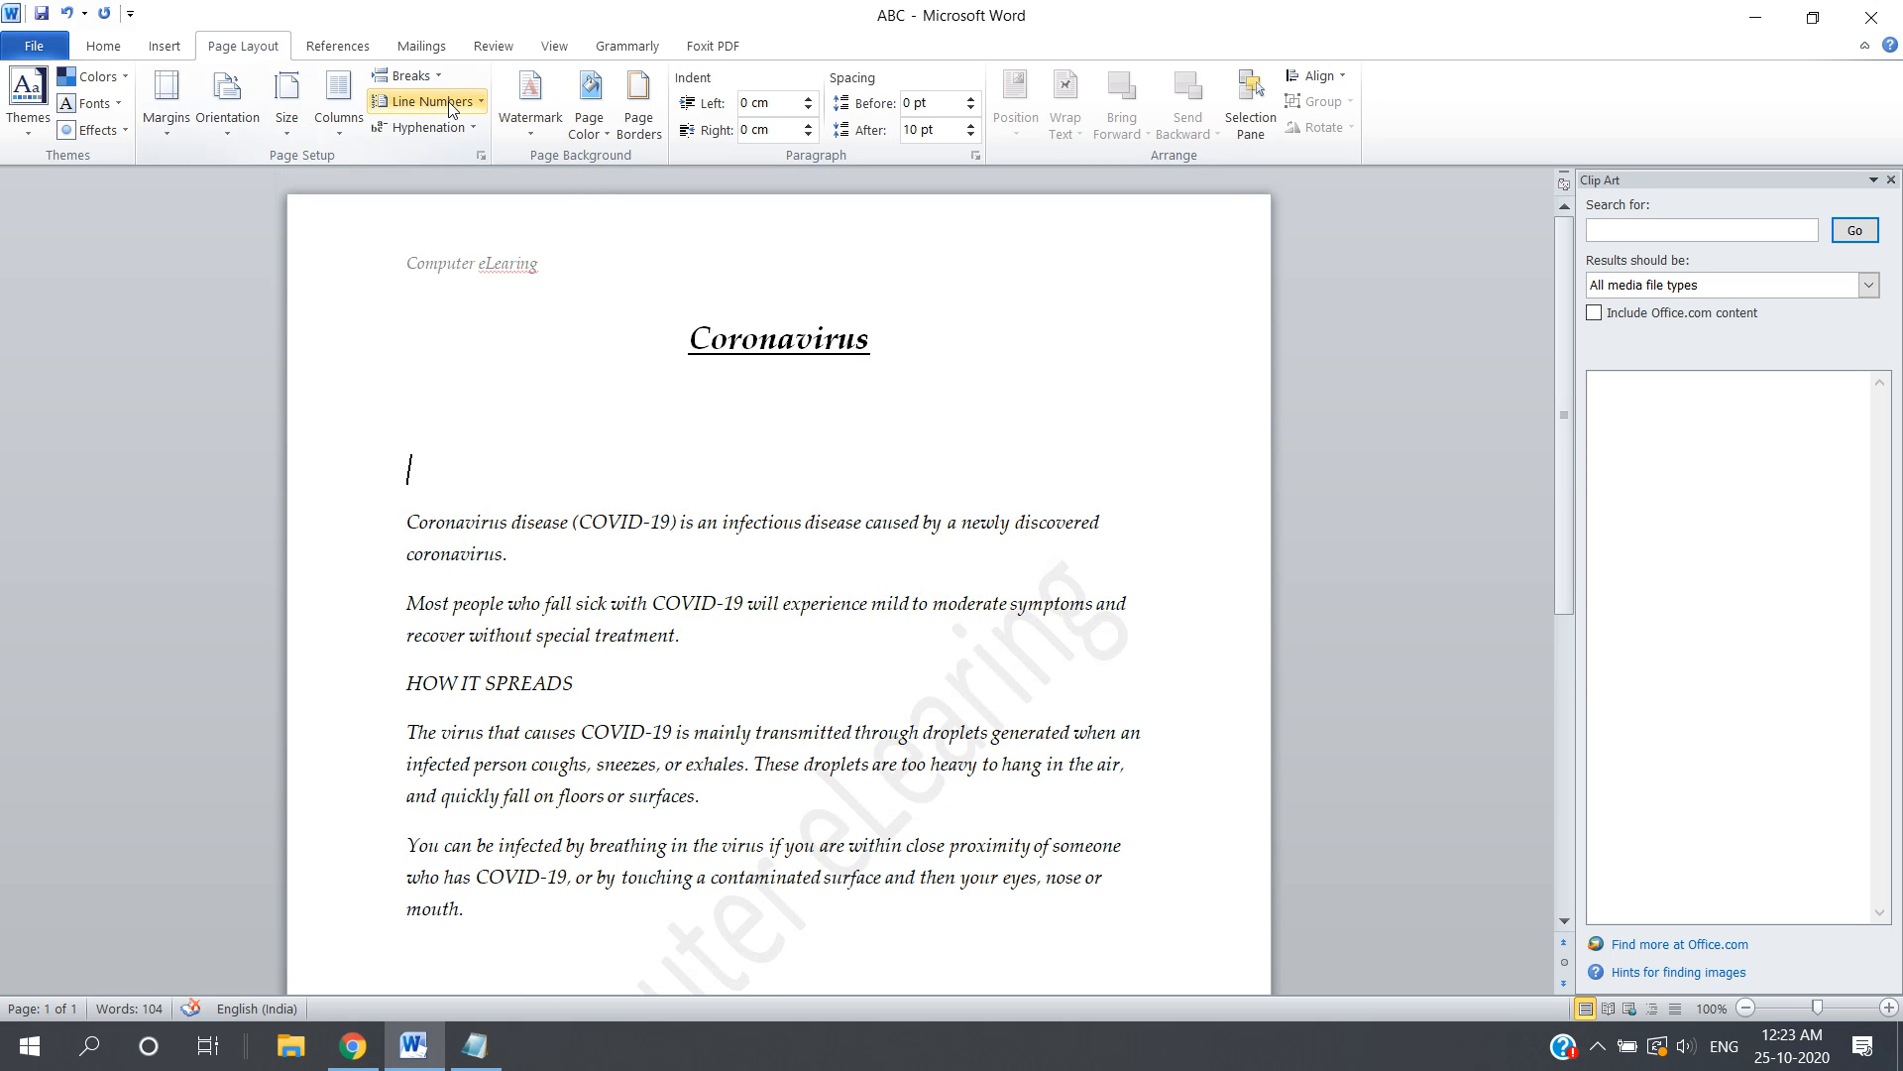
# Set the page color to standard yellow, and undo it.
pyautogui.click(604, 138)
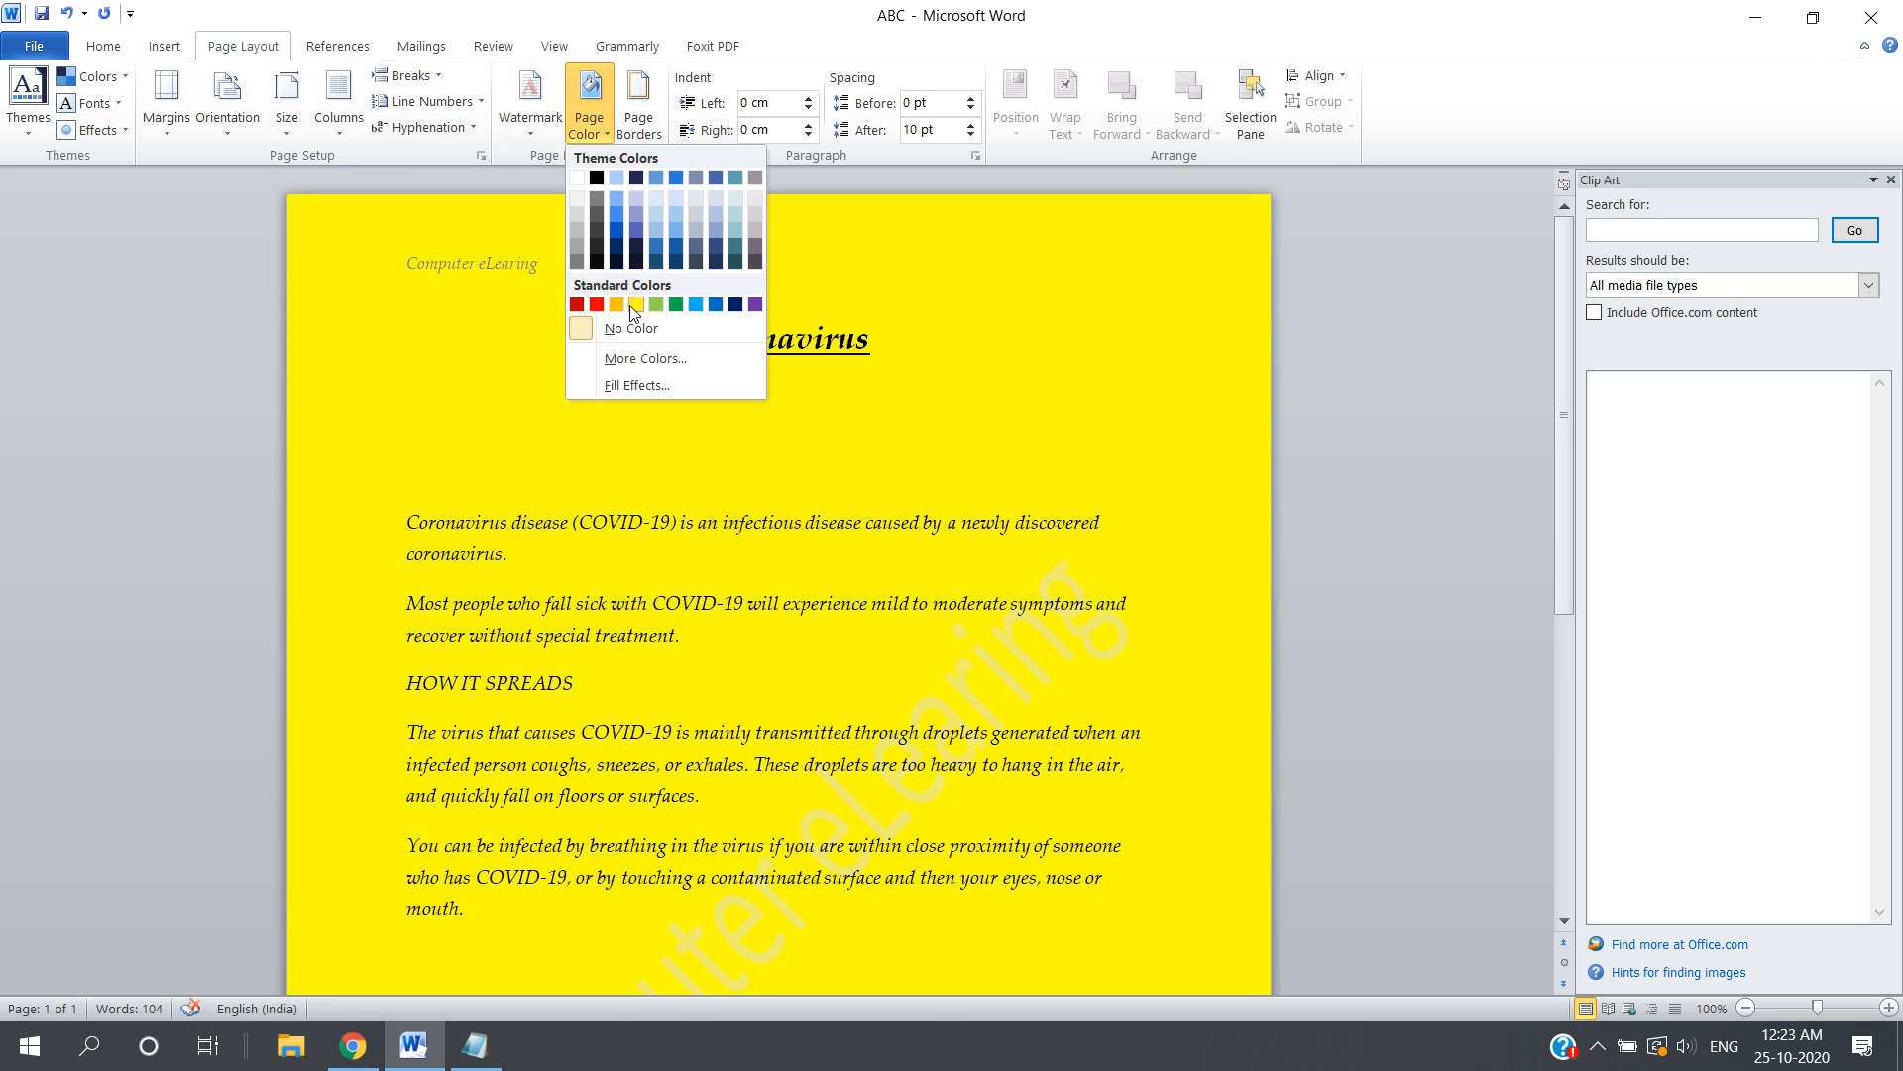
pyautogui.click(635, 303)
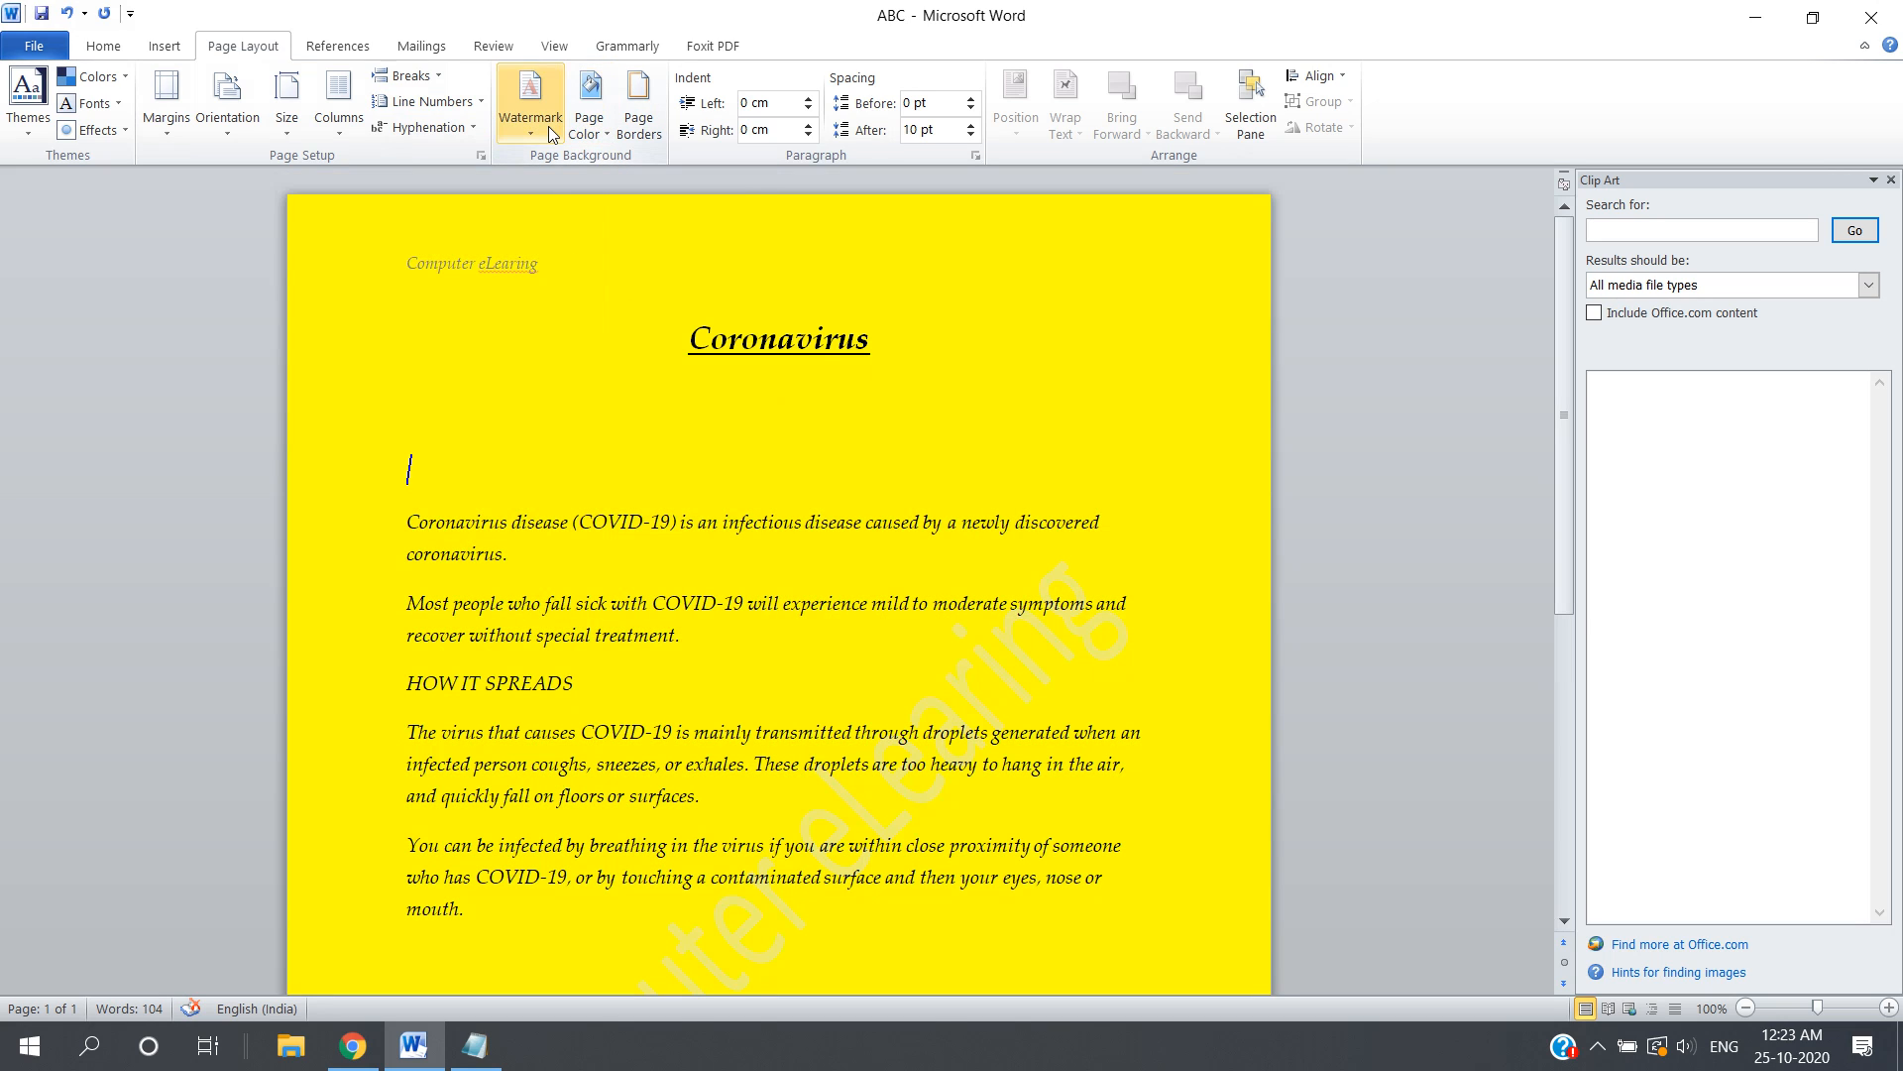
pyautogui.hotkey('ctrl', 'z')
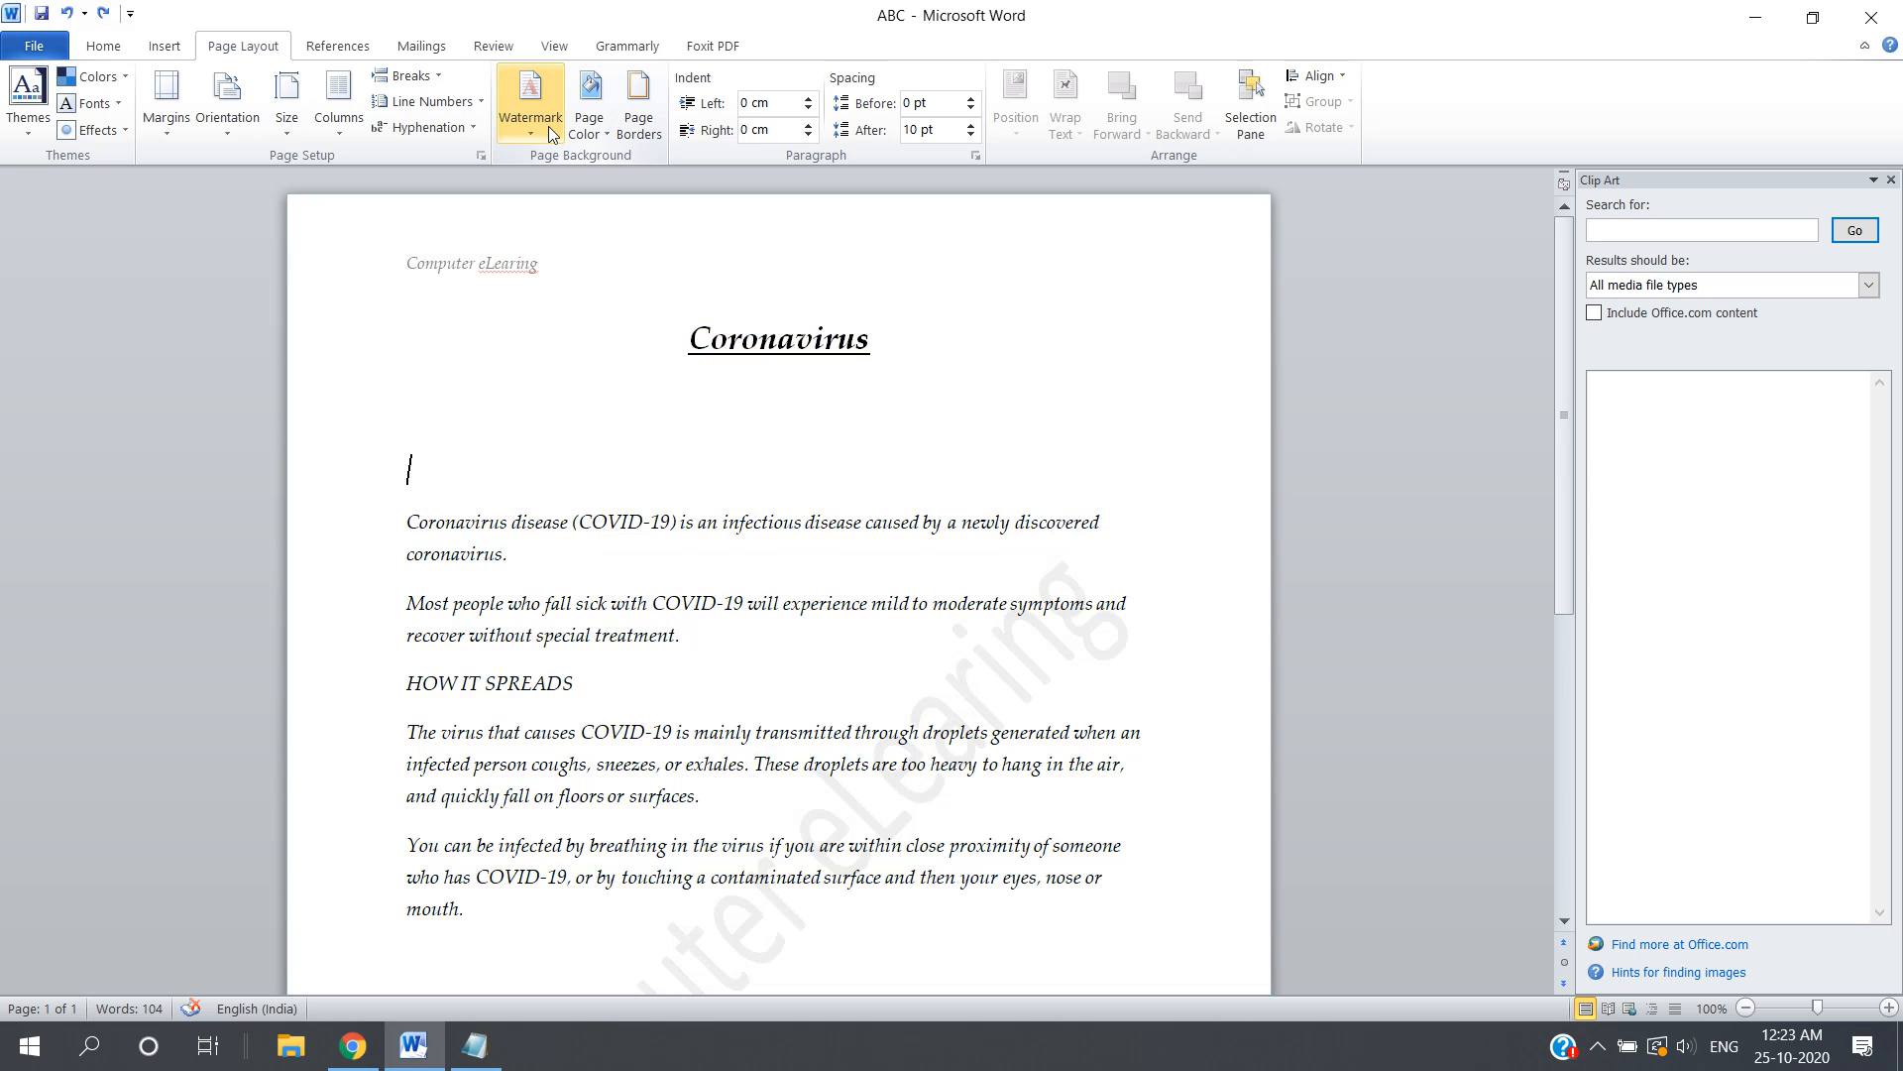
# Add a 3-D page border with the dash-dot line style around the whole document.
pyautogui.click(660, 141)
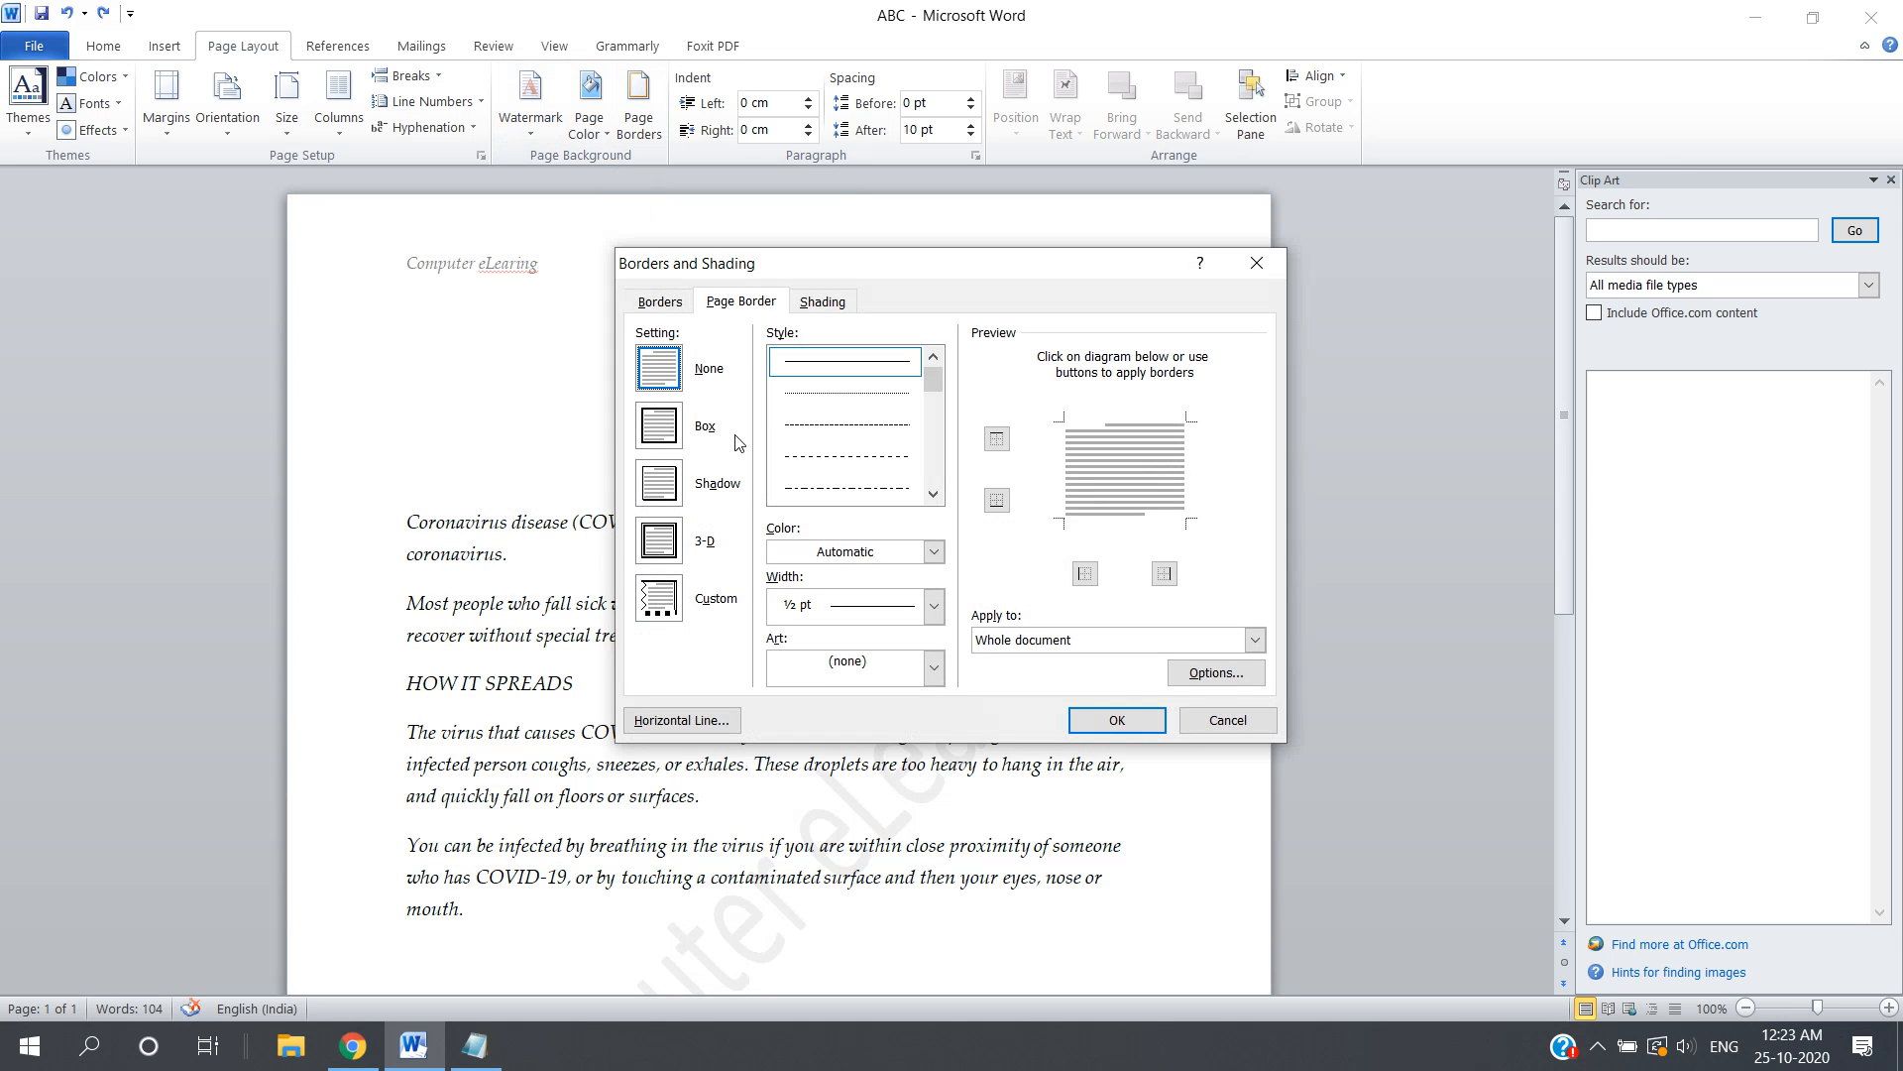
pyautogui.click(659, 301)
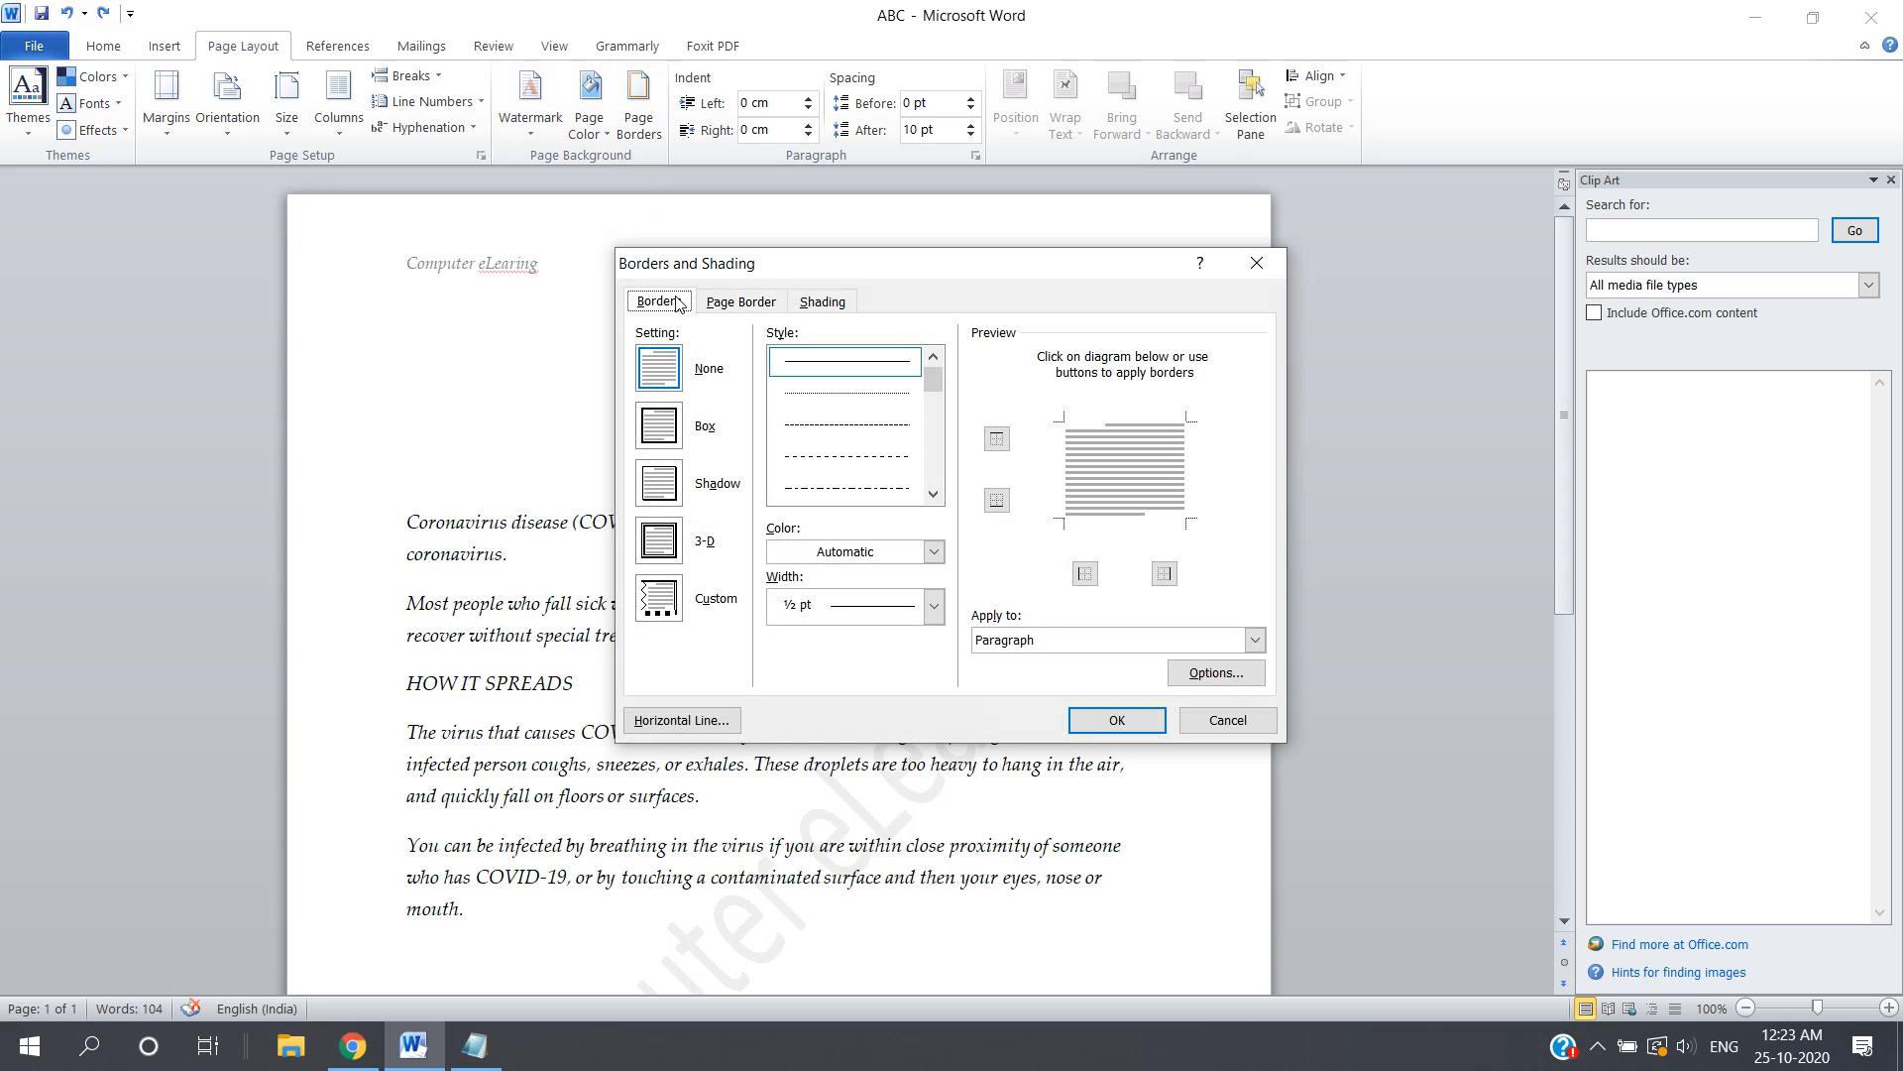
pyautogui.click(735, 304)
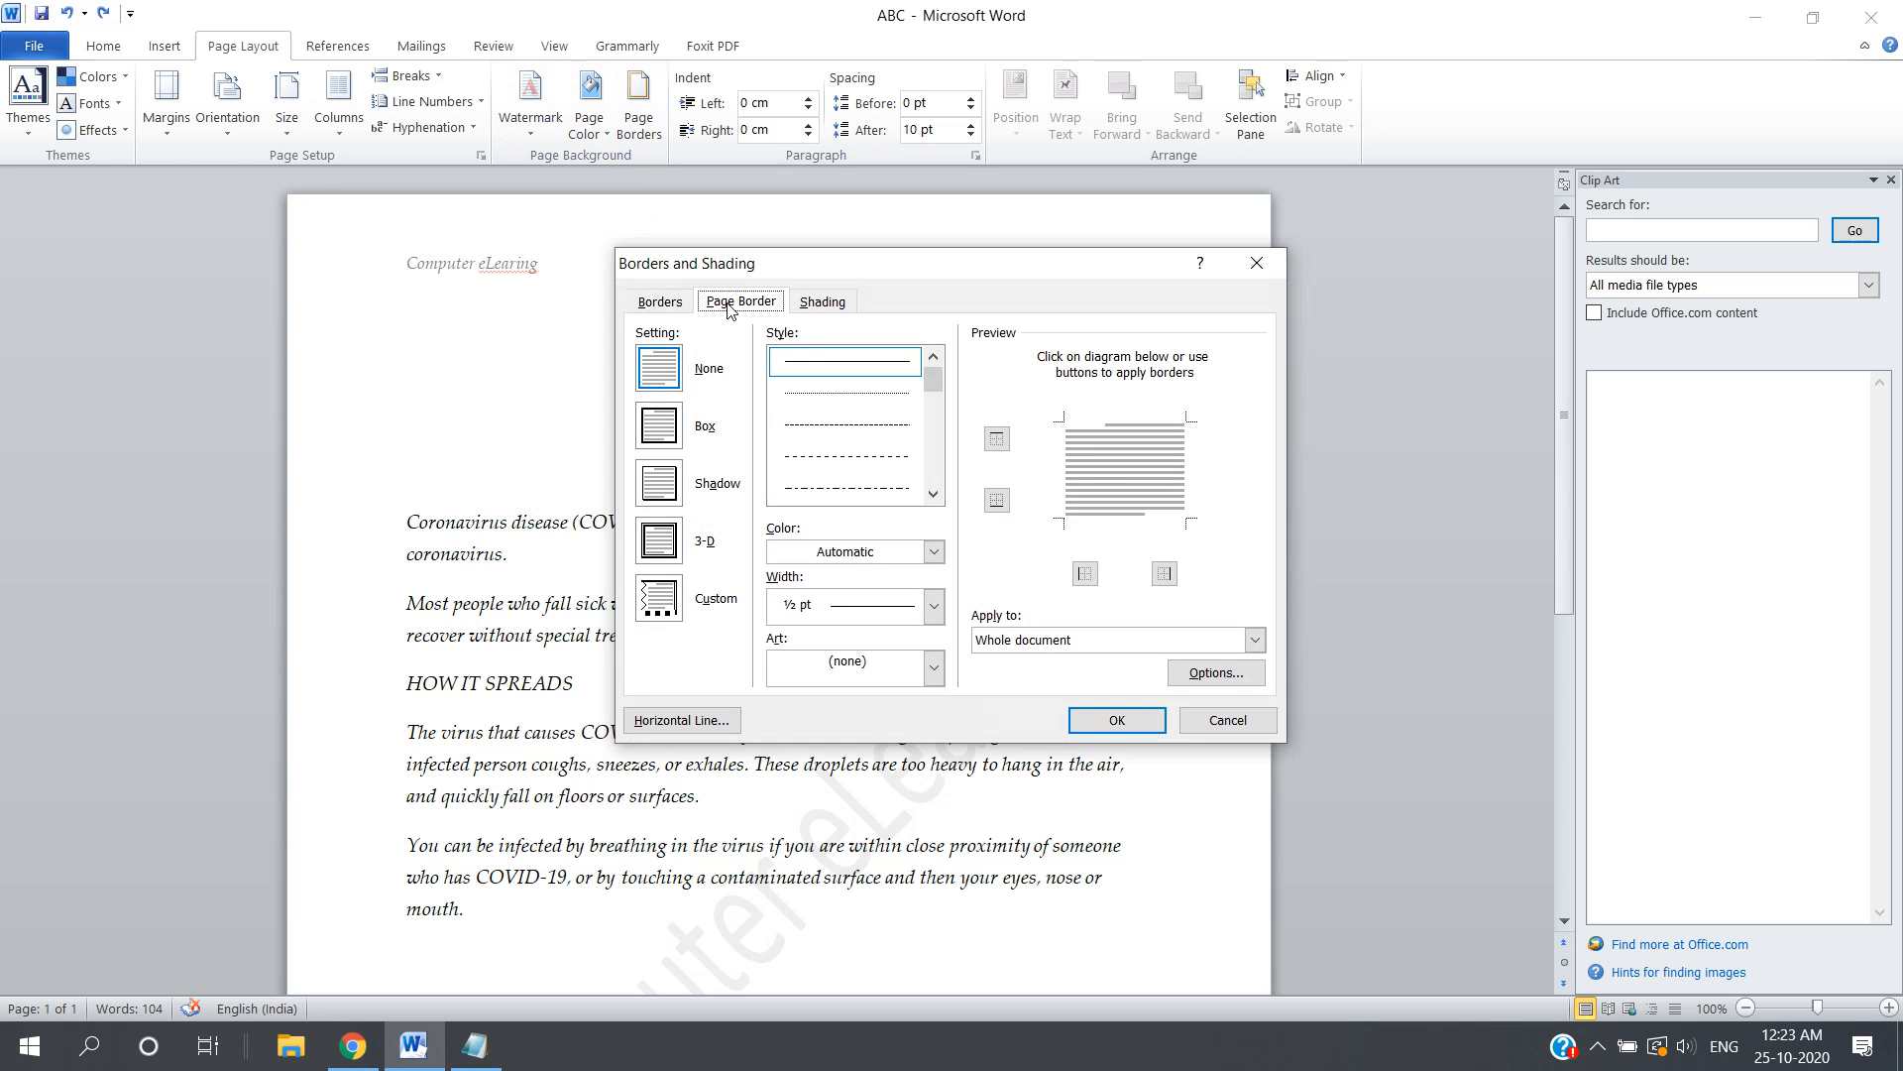
pyautogui.click(659, 540)
pyautogui.click(834, 488)
pyautogui.click(1071, 726)
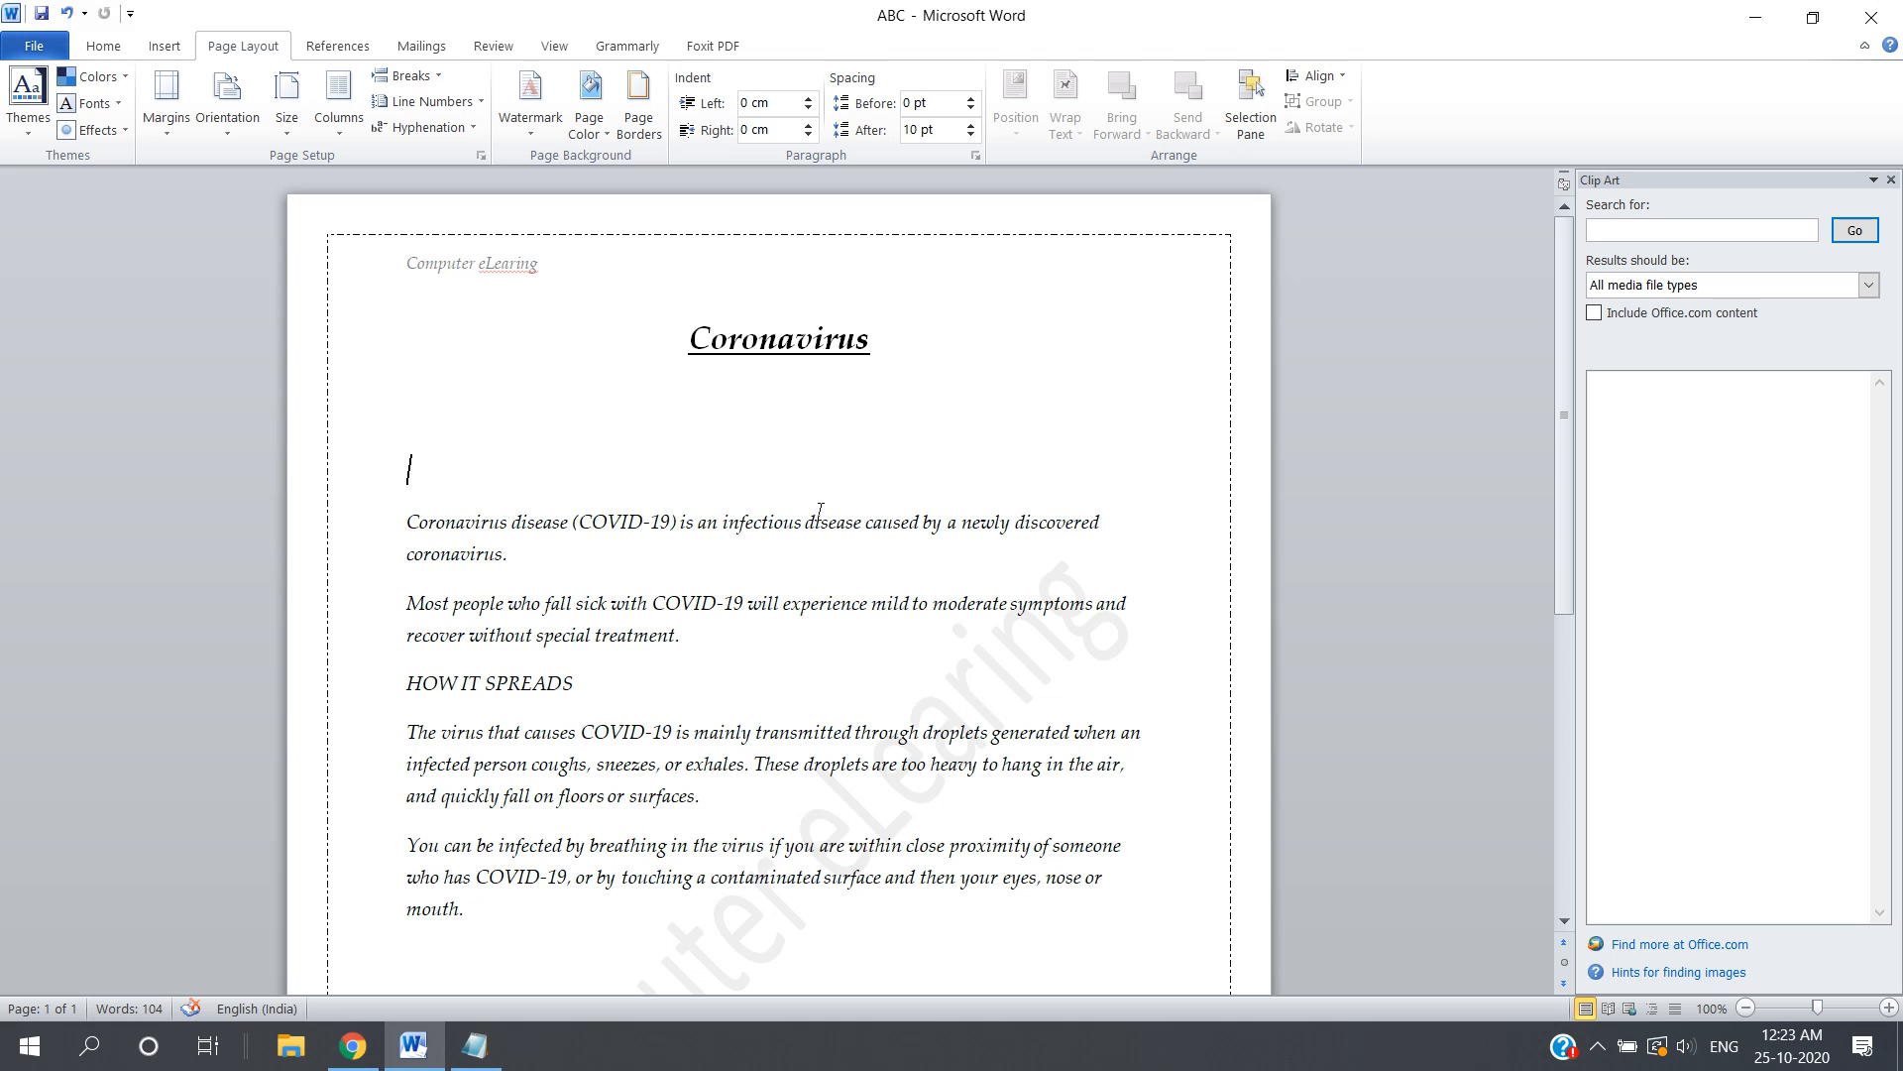
# Select the first body paragraph, insert a footnote for it, and undo the footnote.
pyautogui.hotkey('ctrl', 'a')
pyautogui.click(936, 468)
pyautogui.click(788, 547)
pyautogui.tripleClick(763, 524)
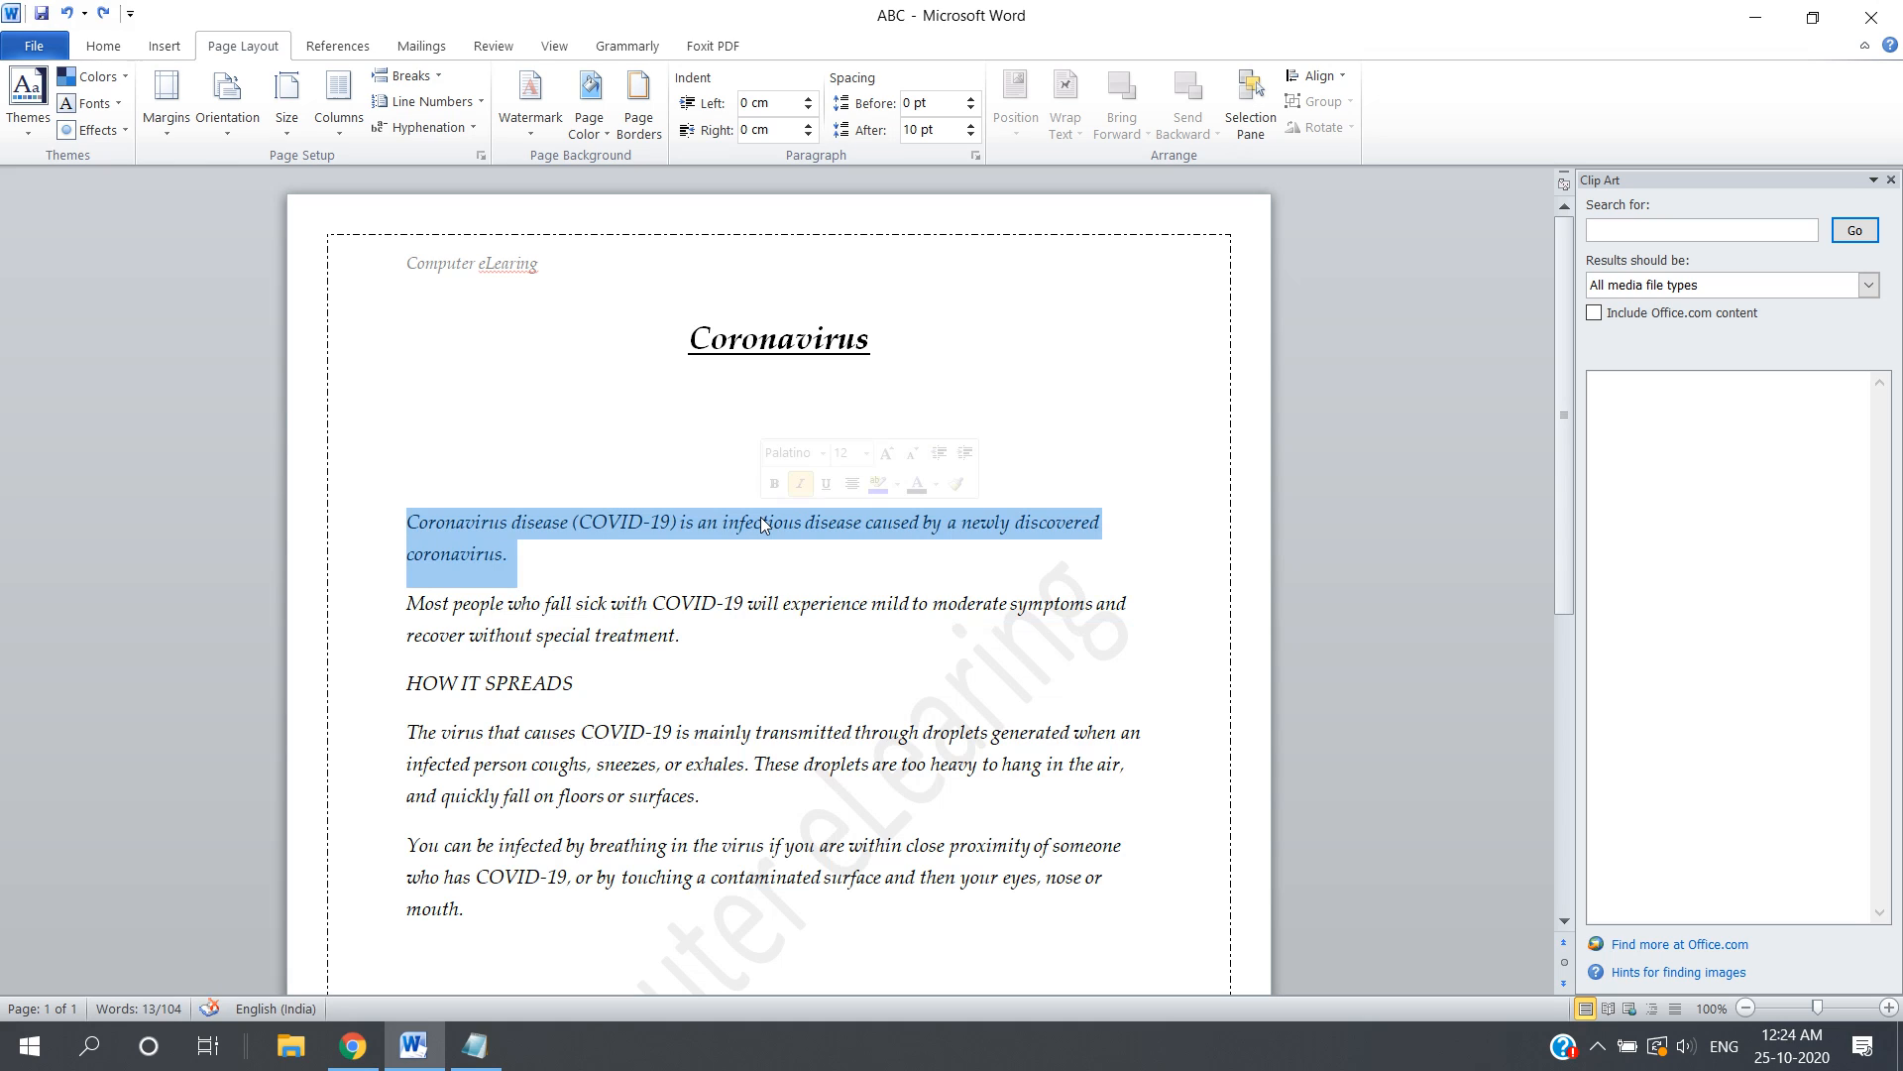
pyautogui.click(342, 48)
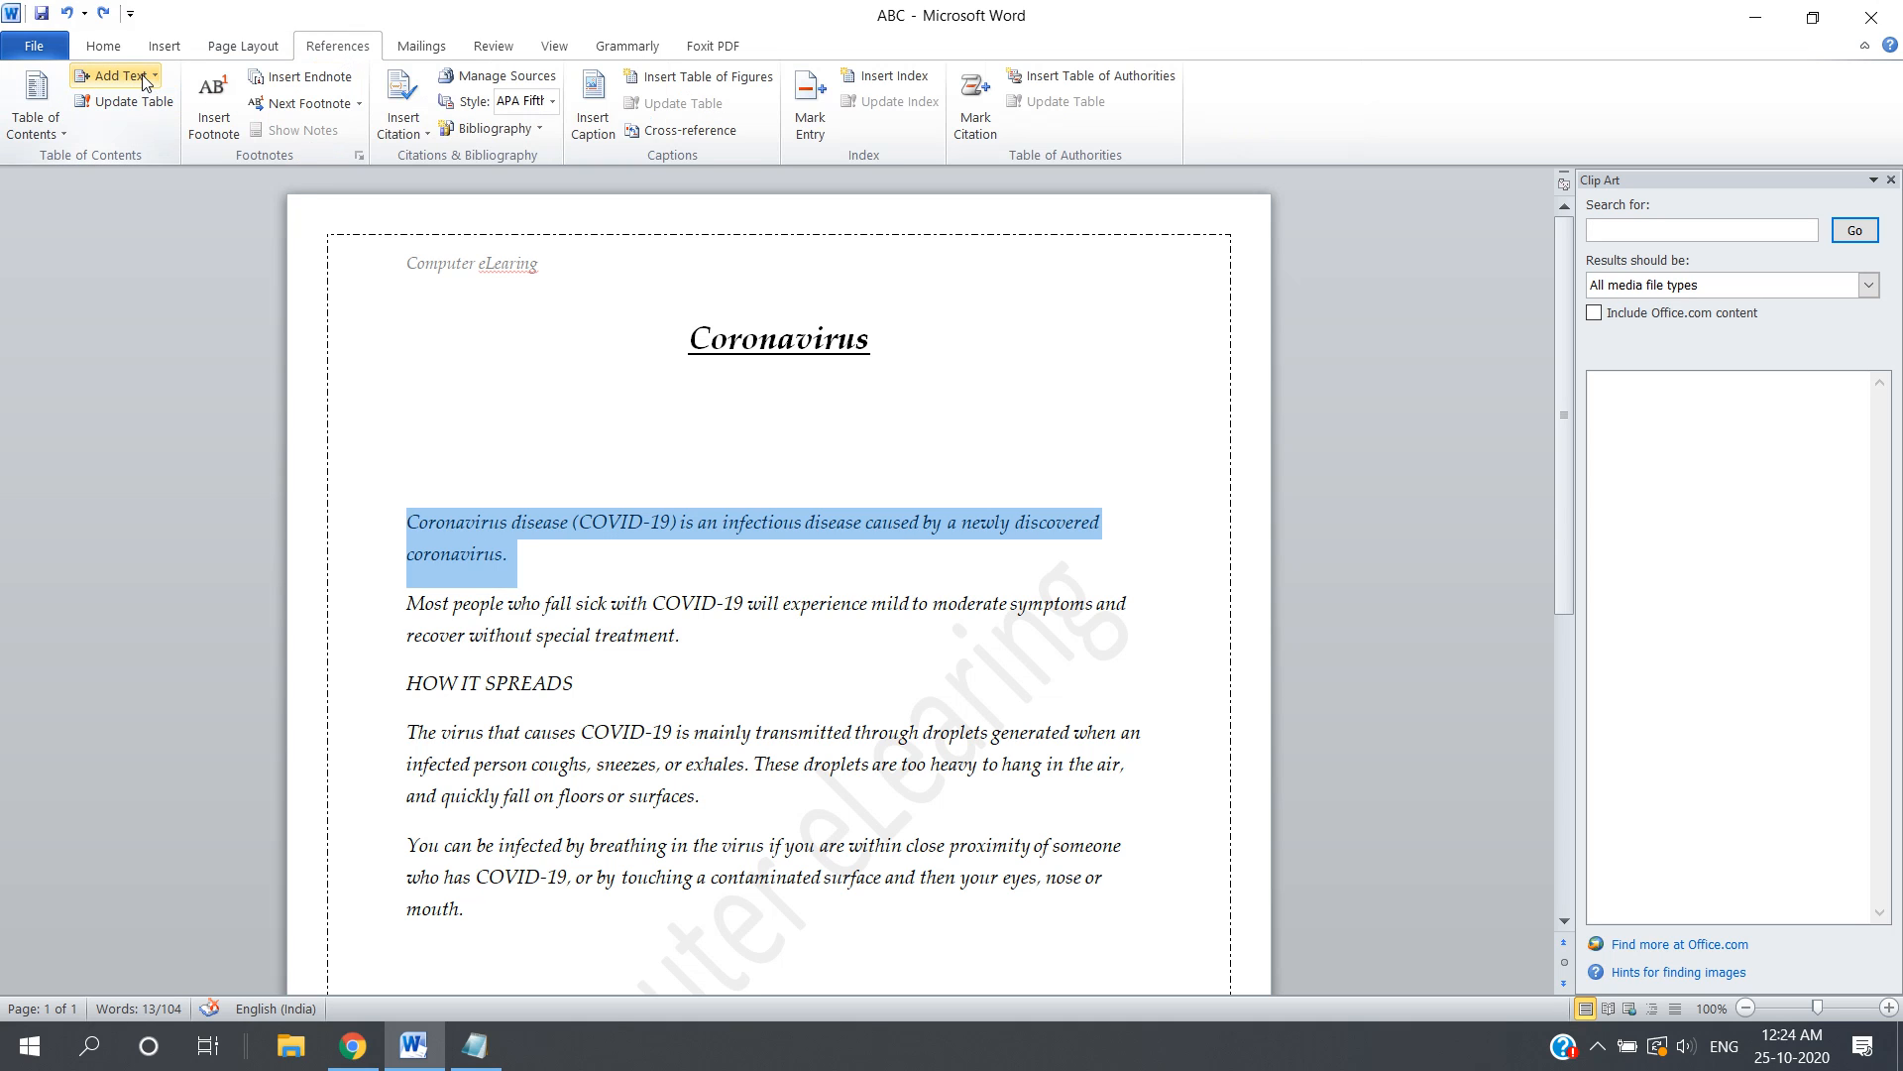
pyautogui.click(222, 131)
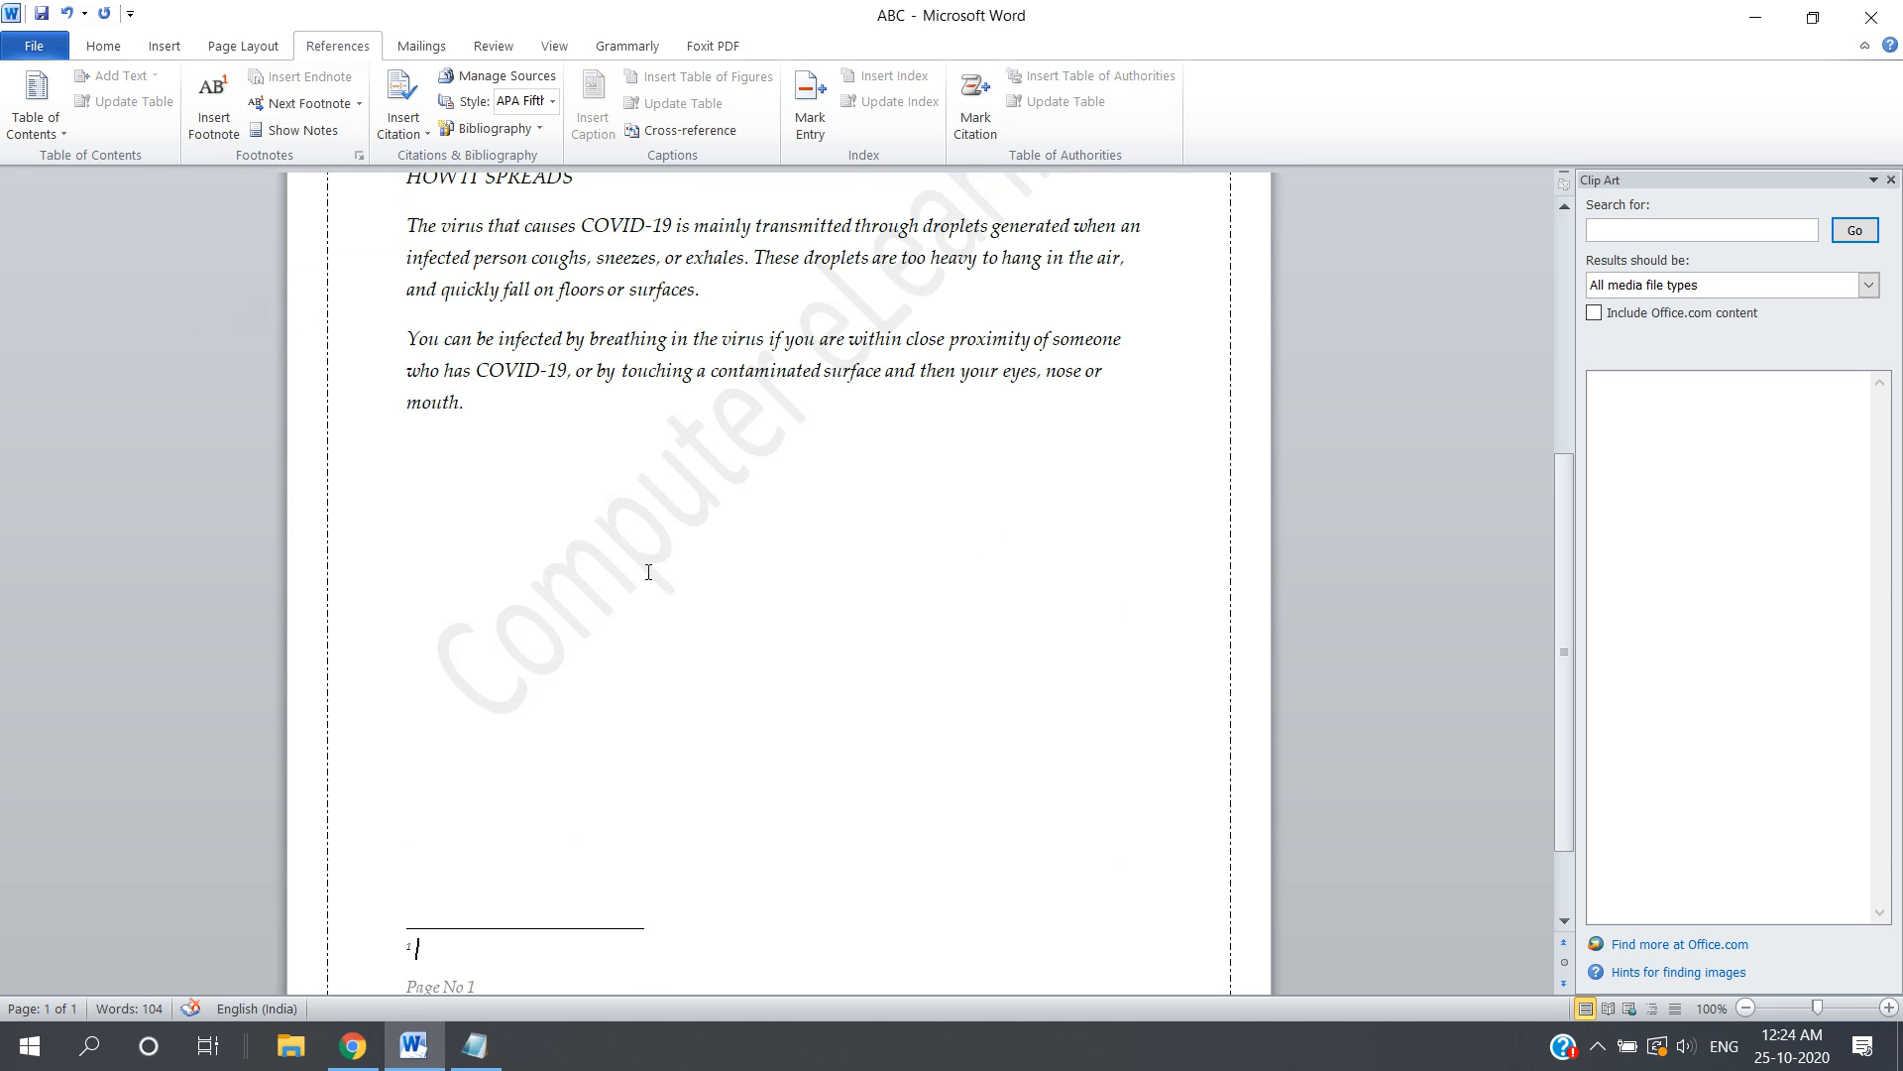
pyautogui.hotkey('ctrl', 'z')
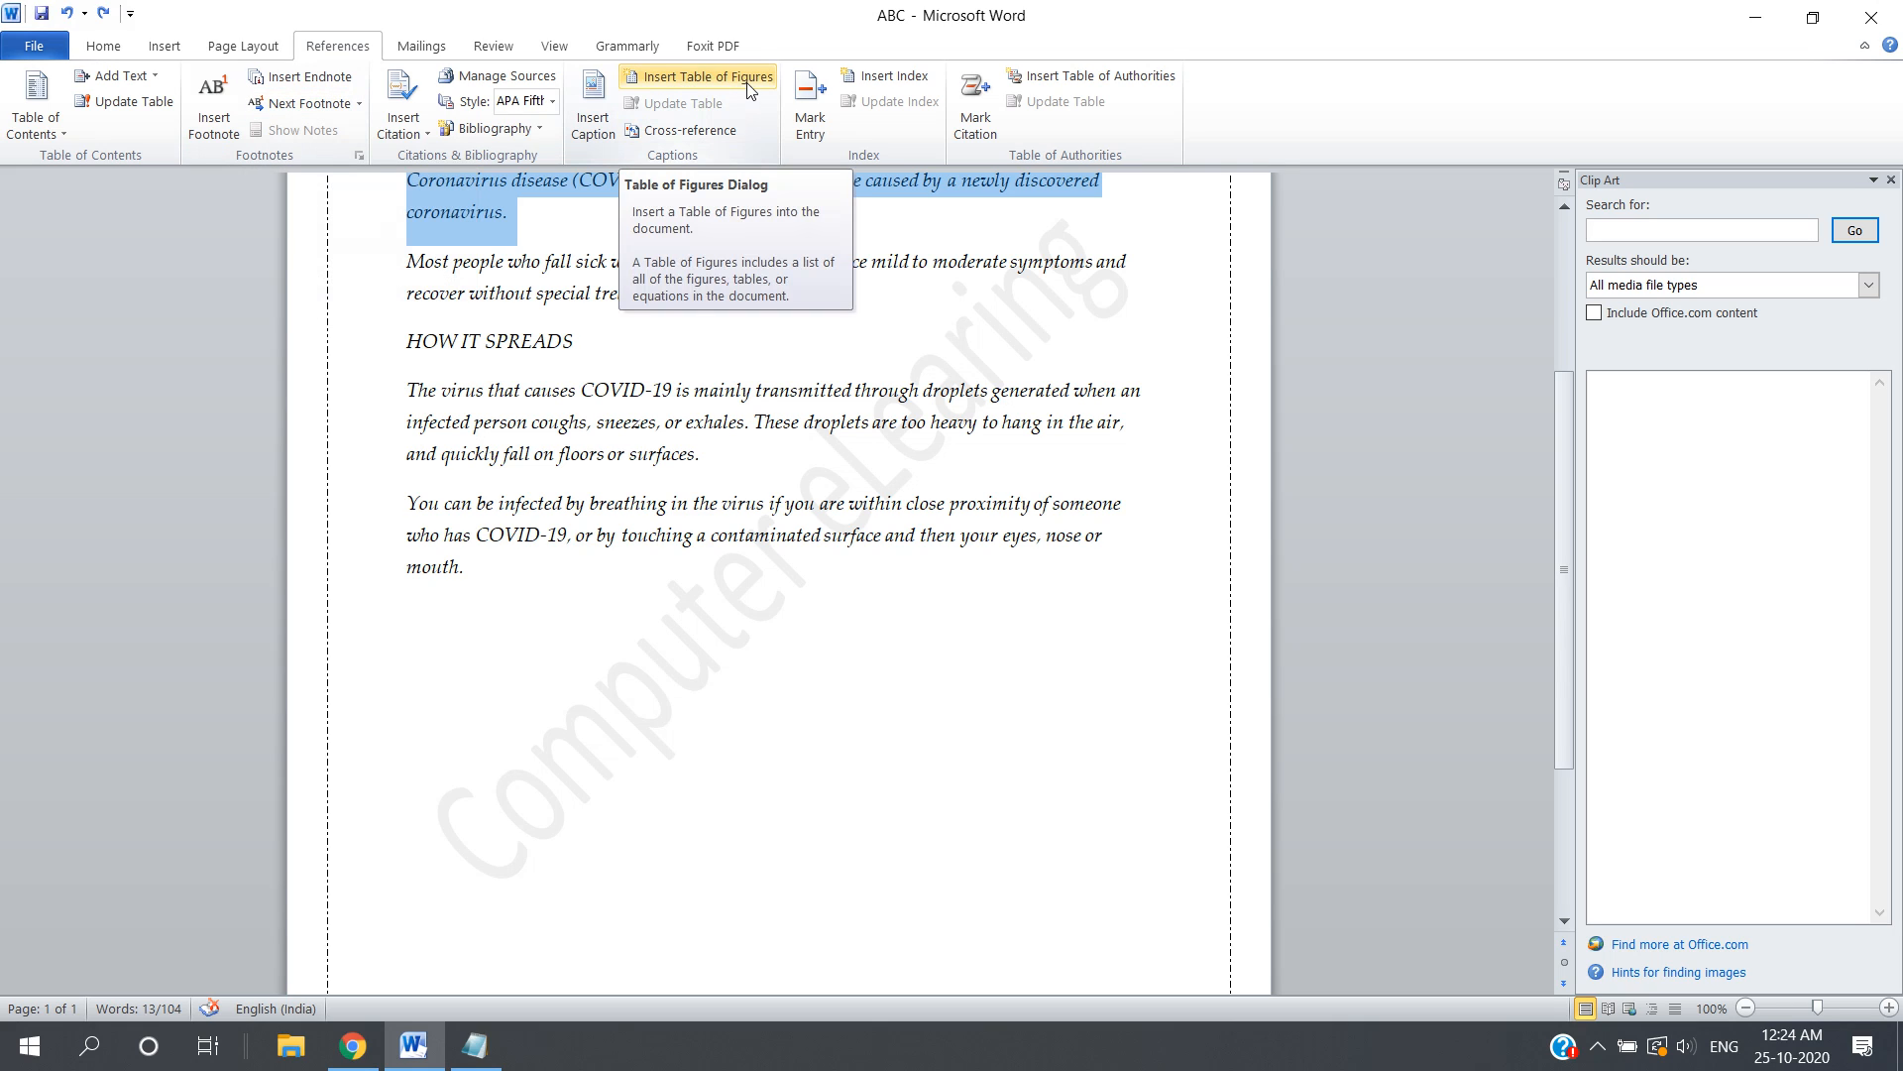
pyautogui.click(600, 144)
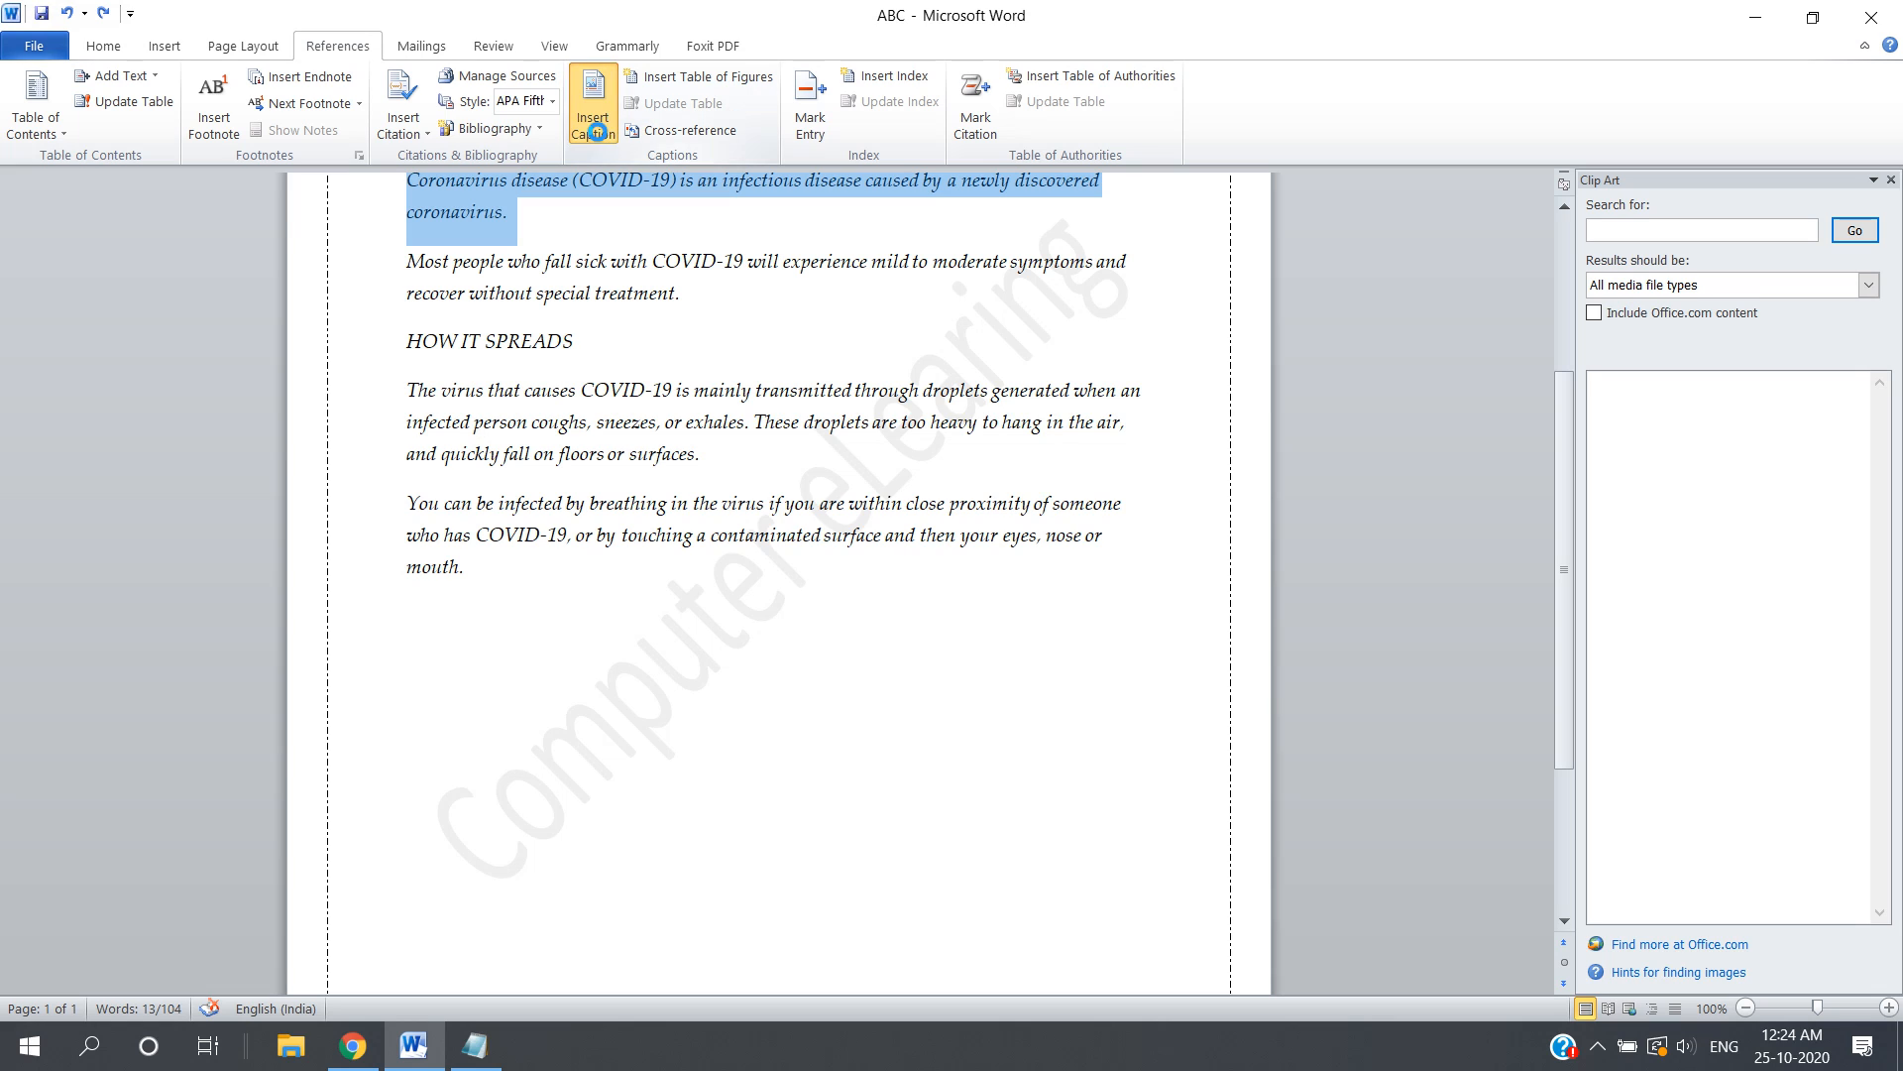
pyautogui.click(1117, 372)
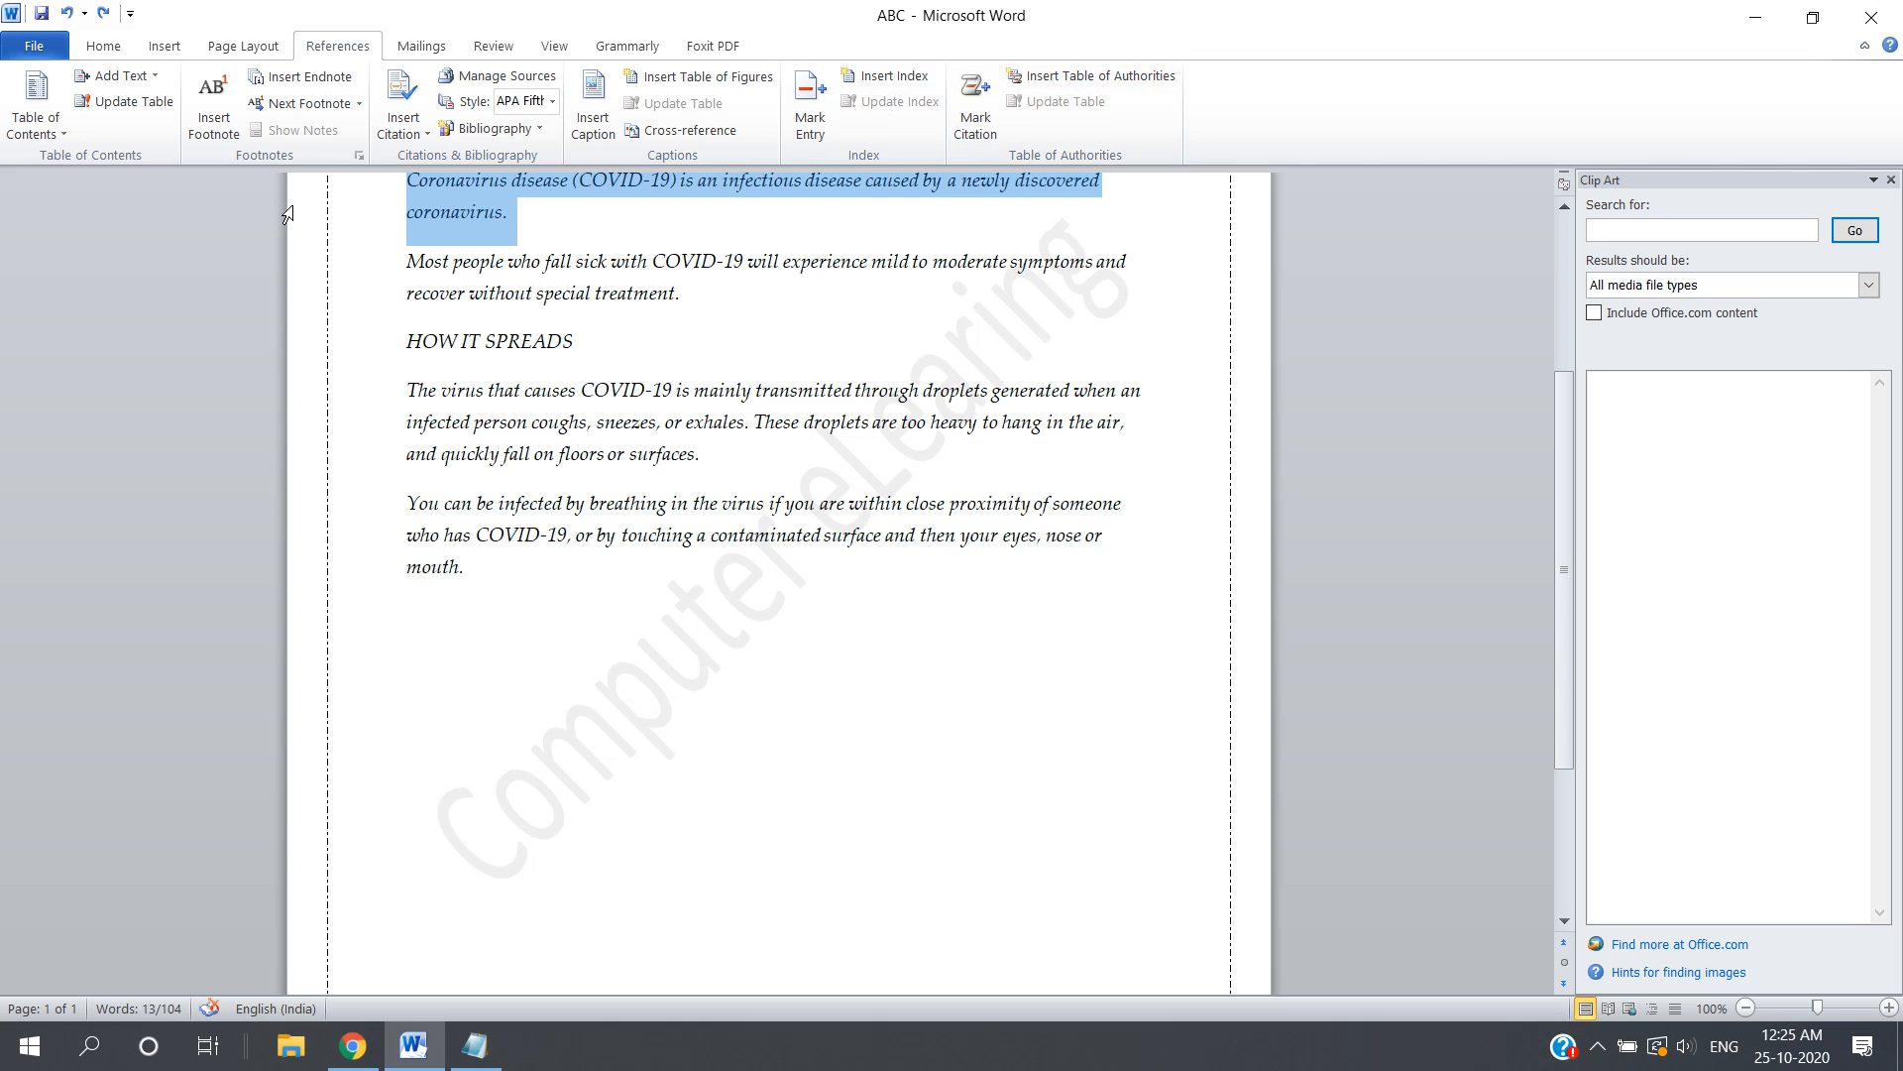
pyautogui.click(421, 49)
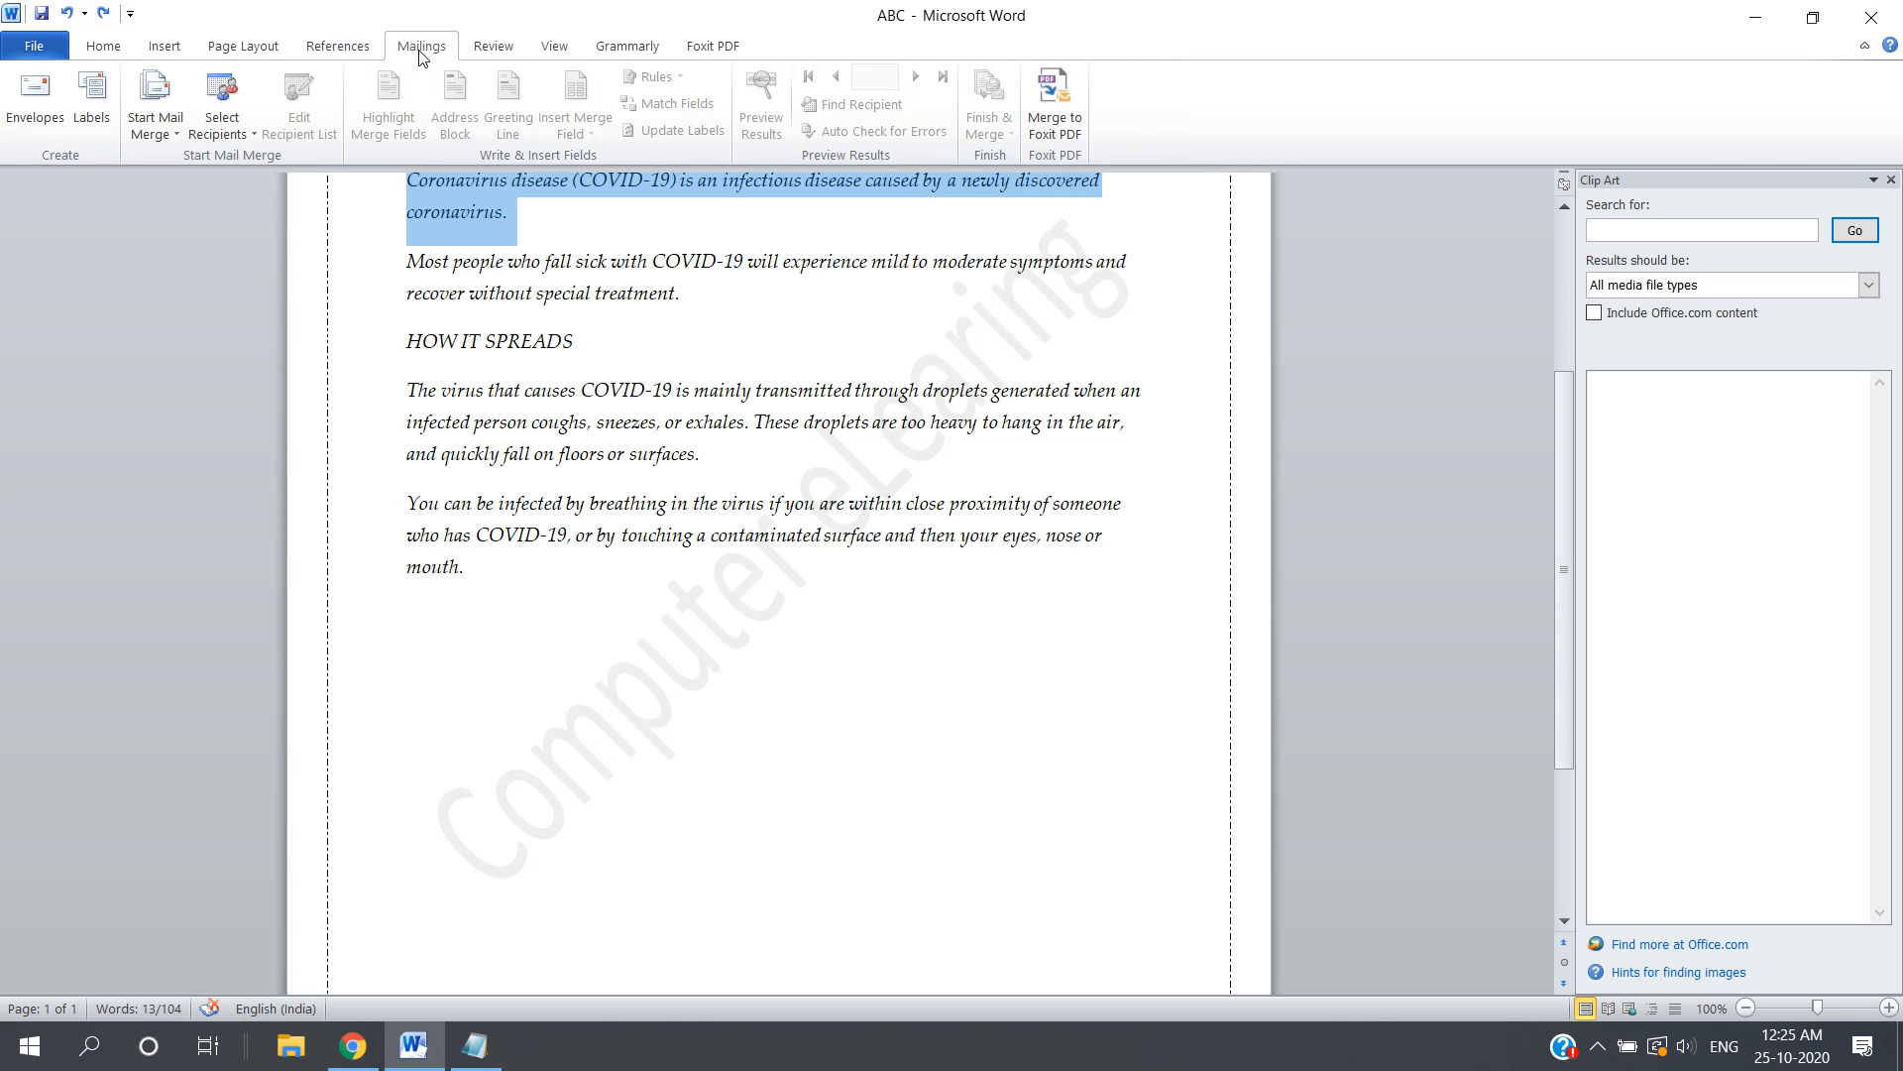
pyautogui.click(102, 50)
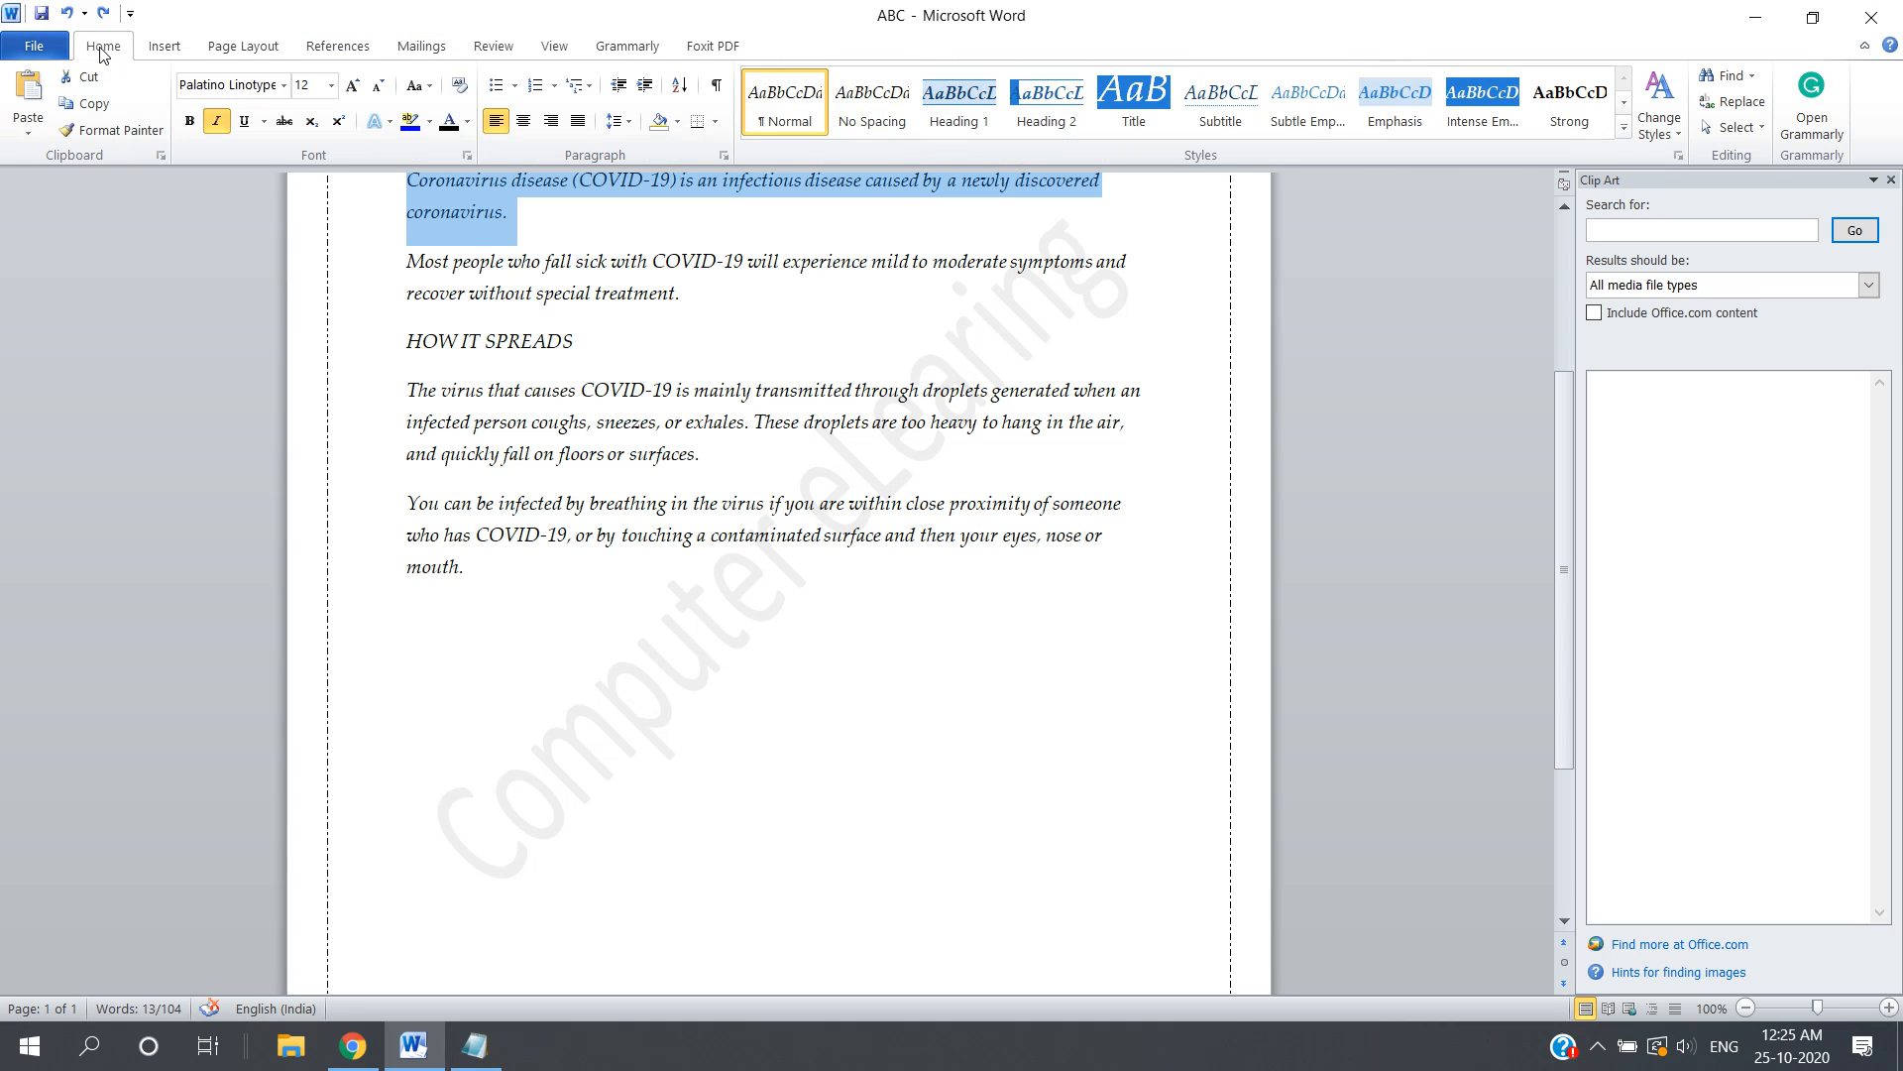
pyautogui.click(161, 50)
pyautogui.click(236, 50)
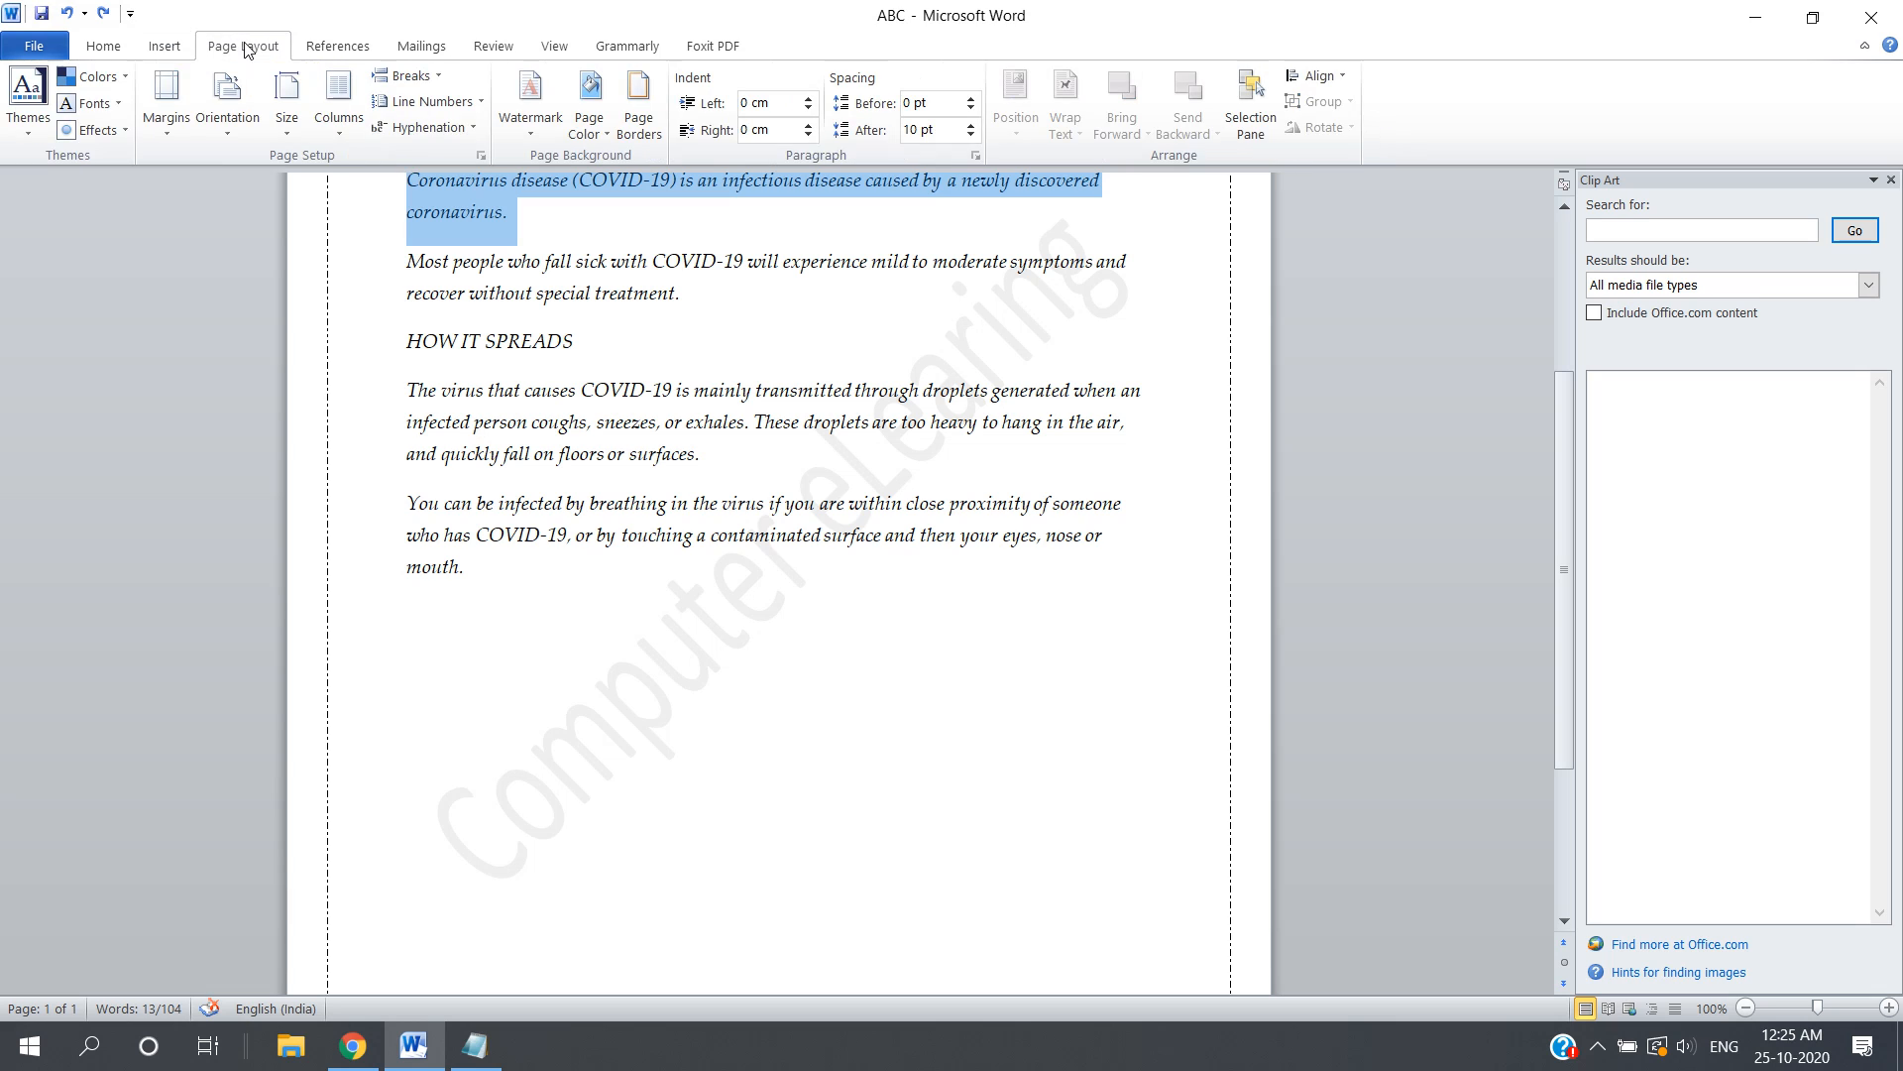
pyautogui.click(111, 52)
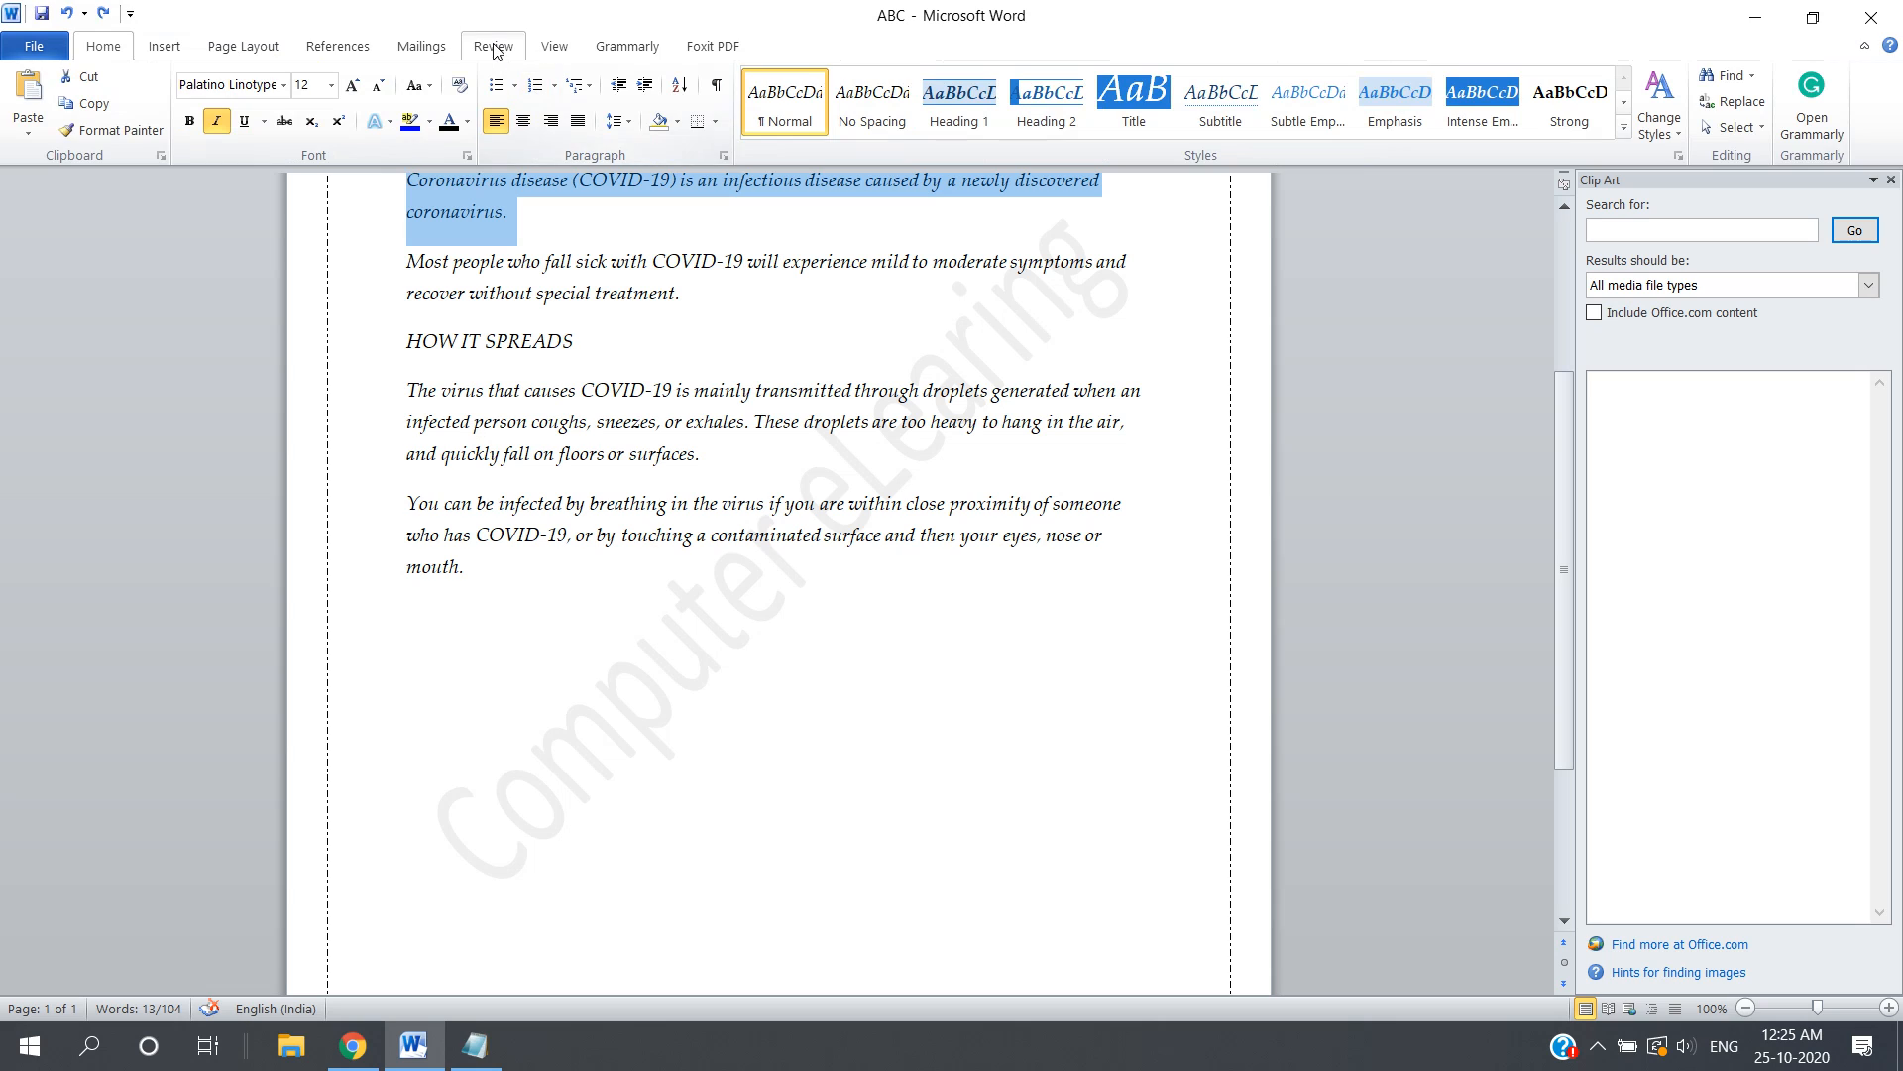
pyautogui.click(448, 47)
pyautogui.click(483, 52)
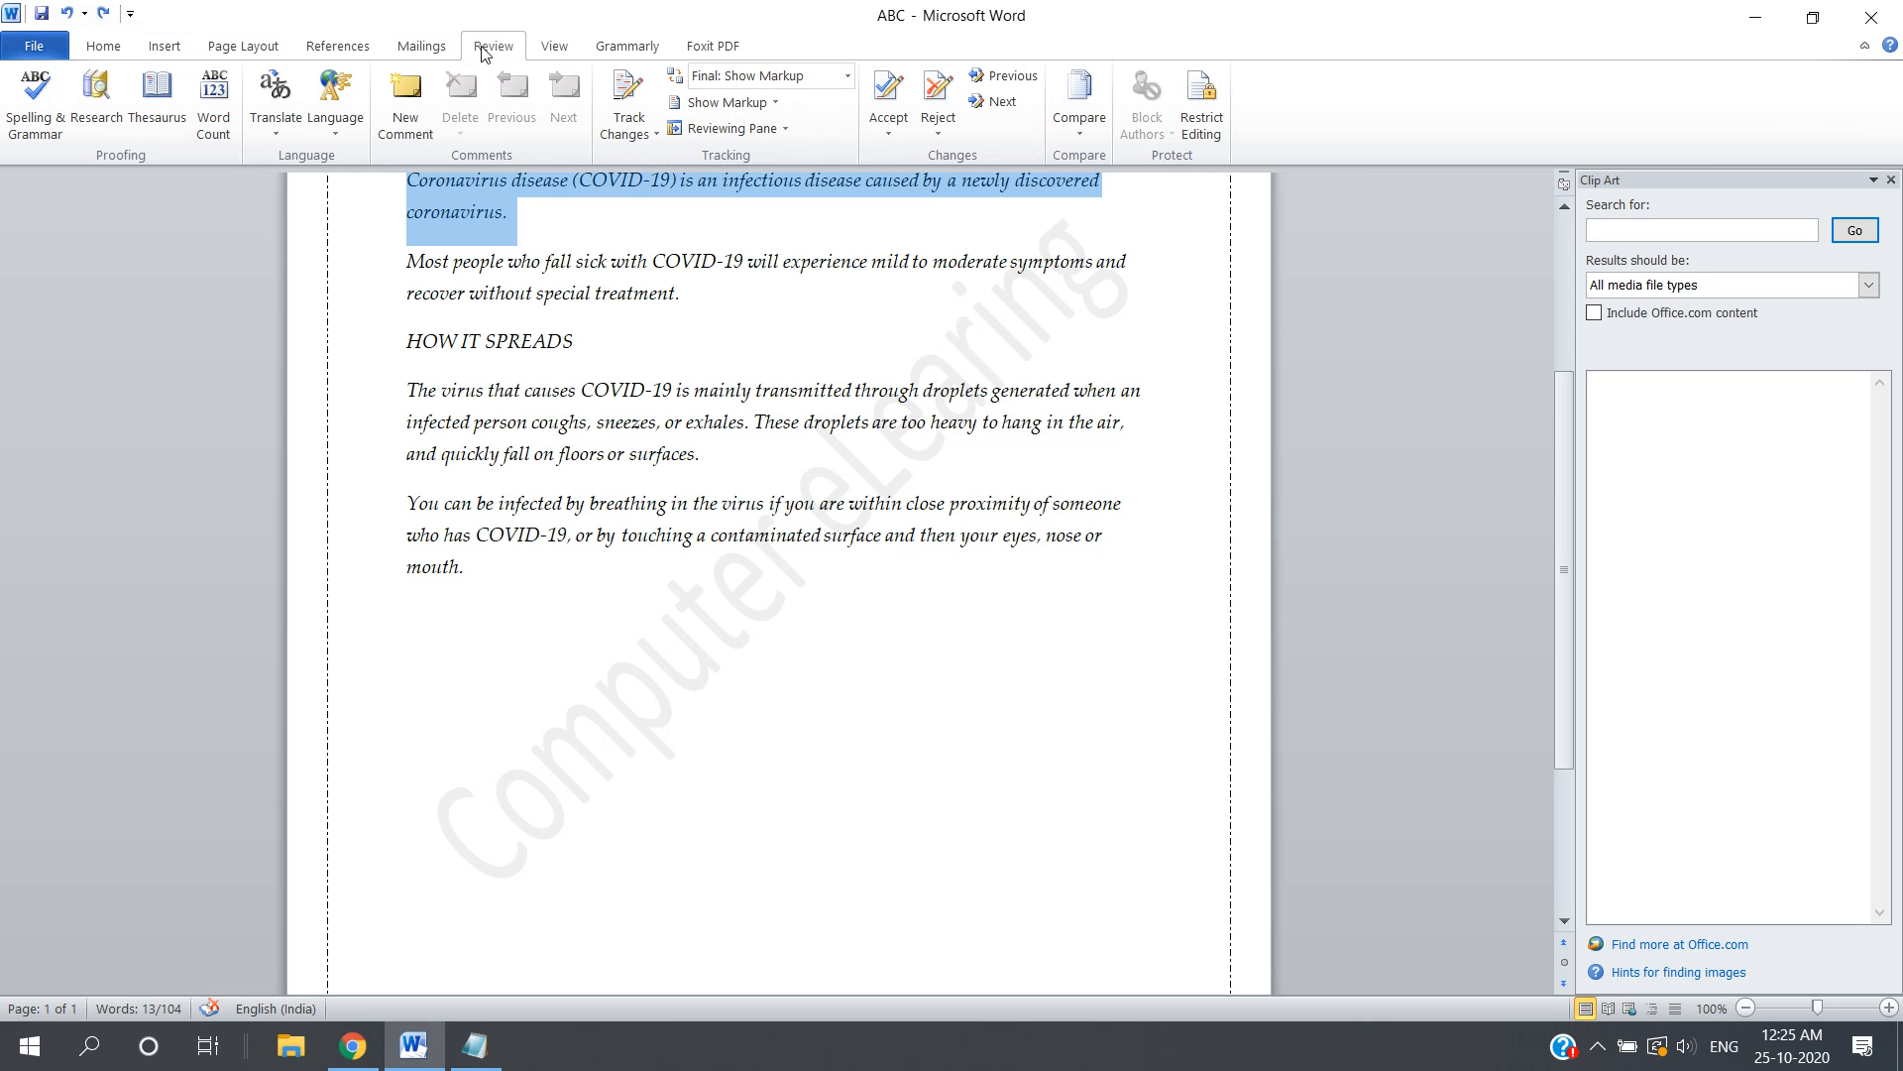
pyautogui.click(685, 536)
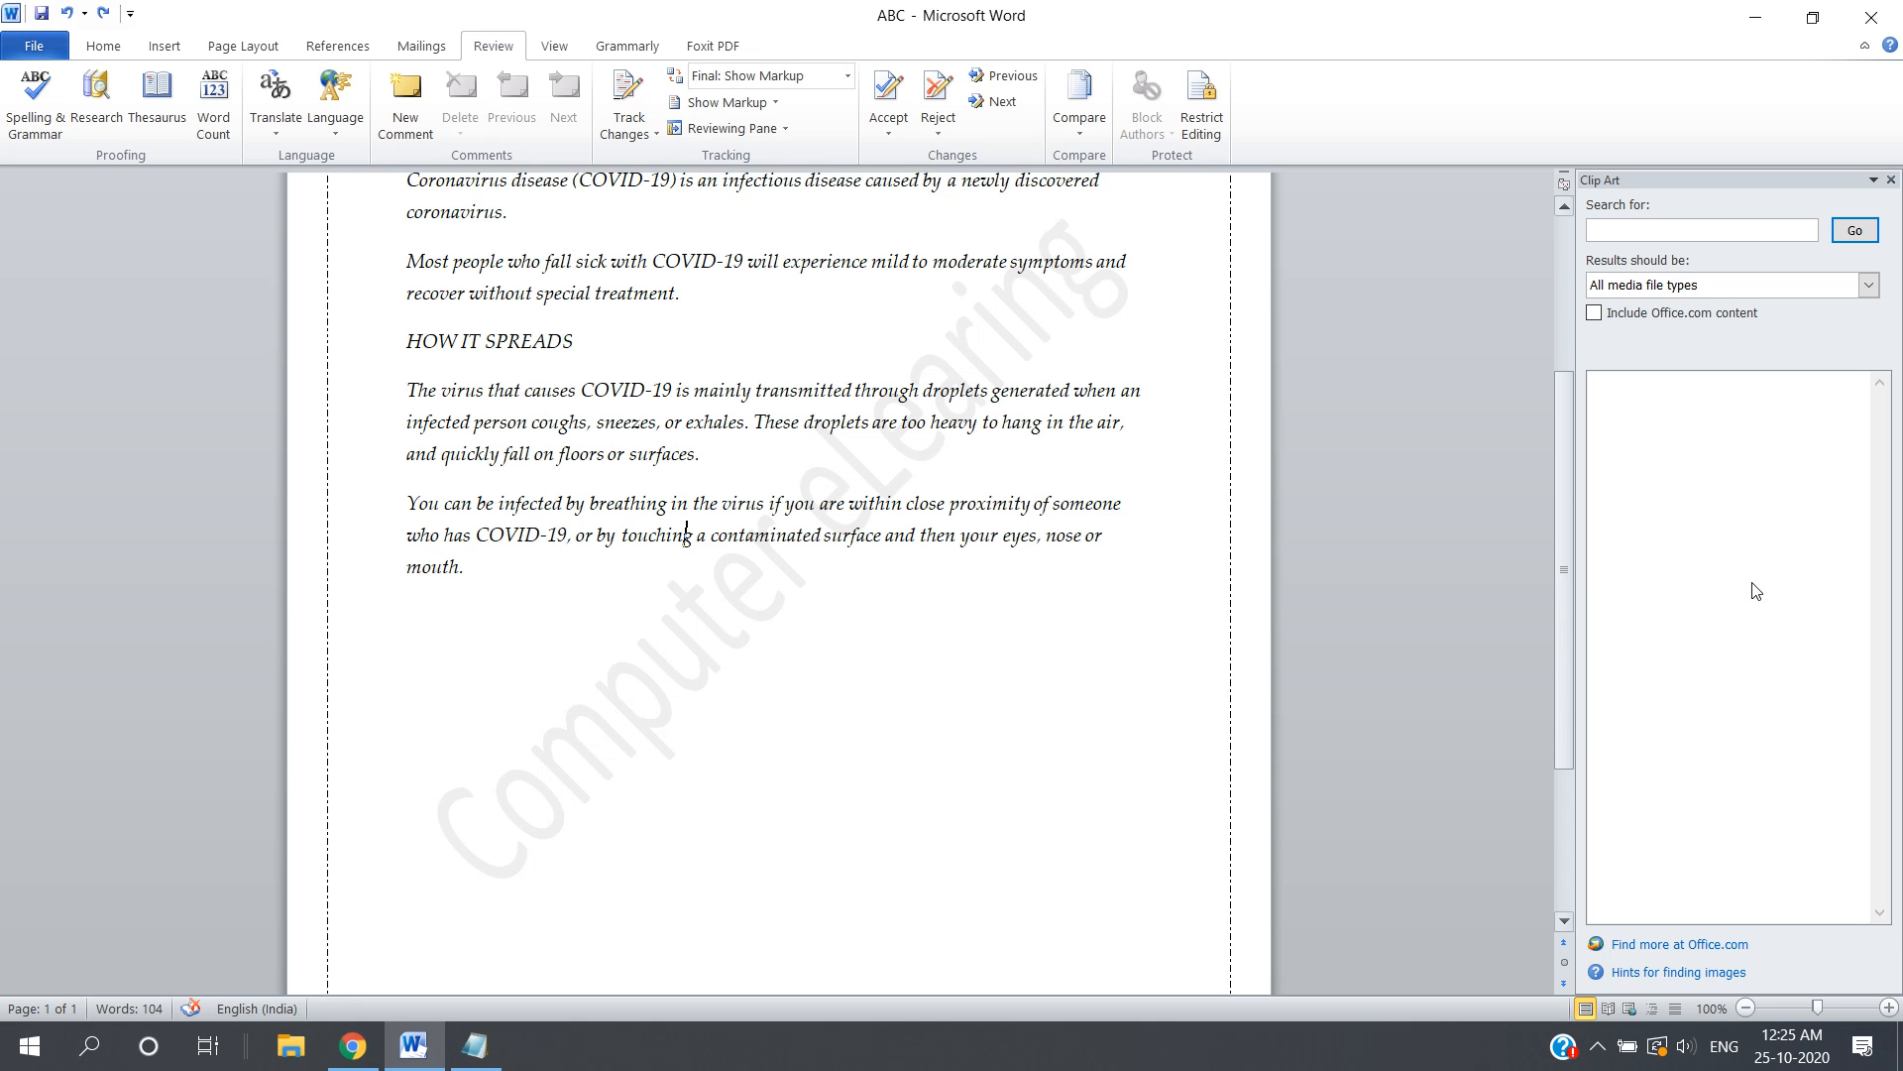
pyautogui.scroll(5, 1562, 462)
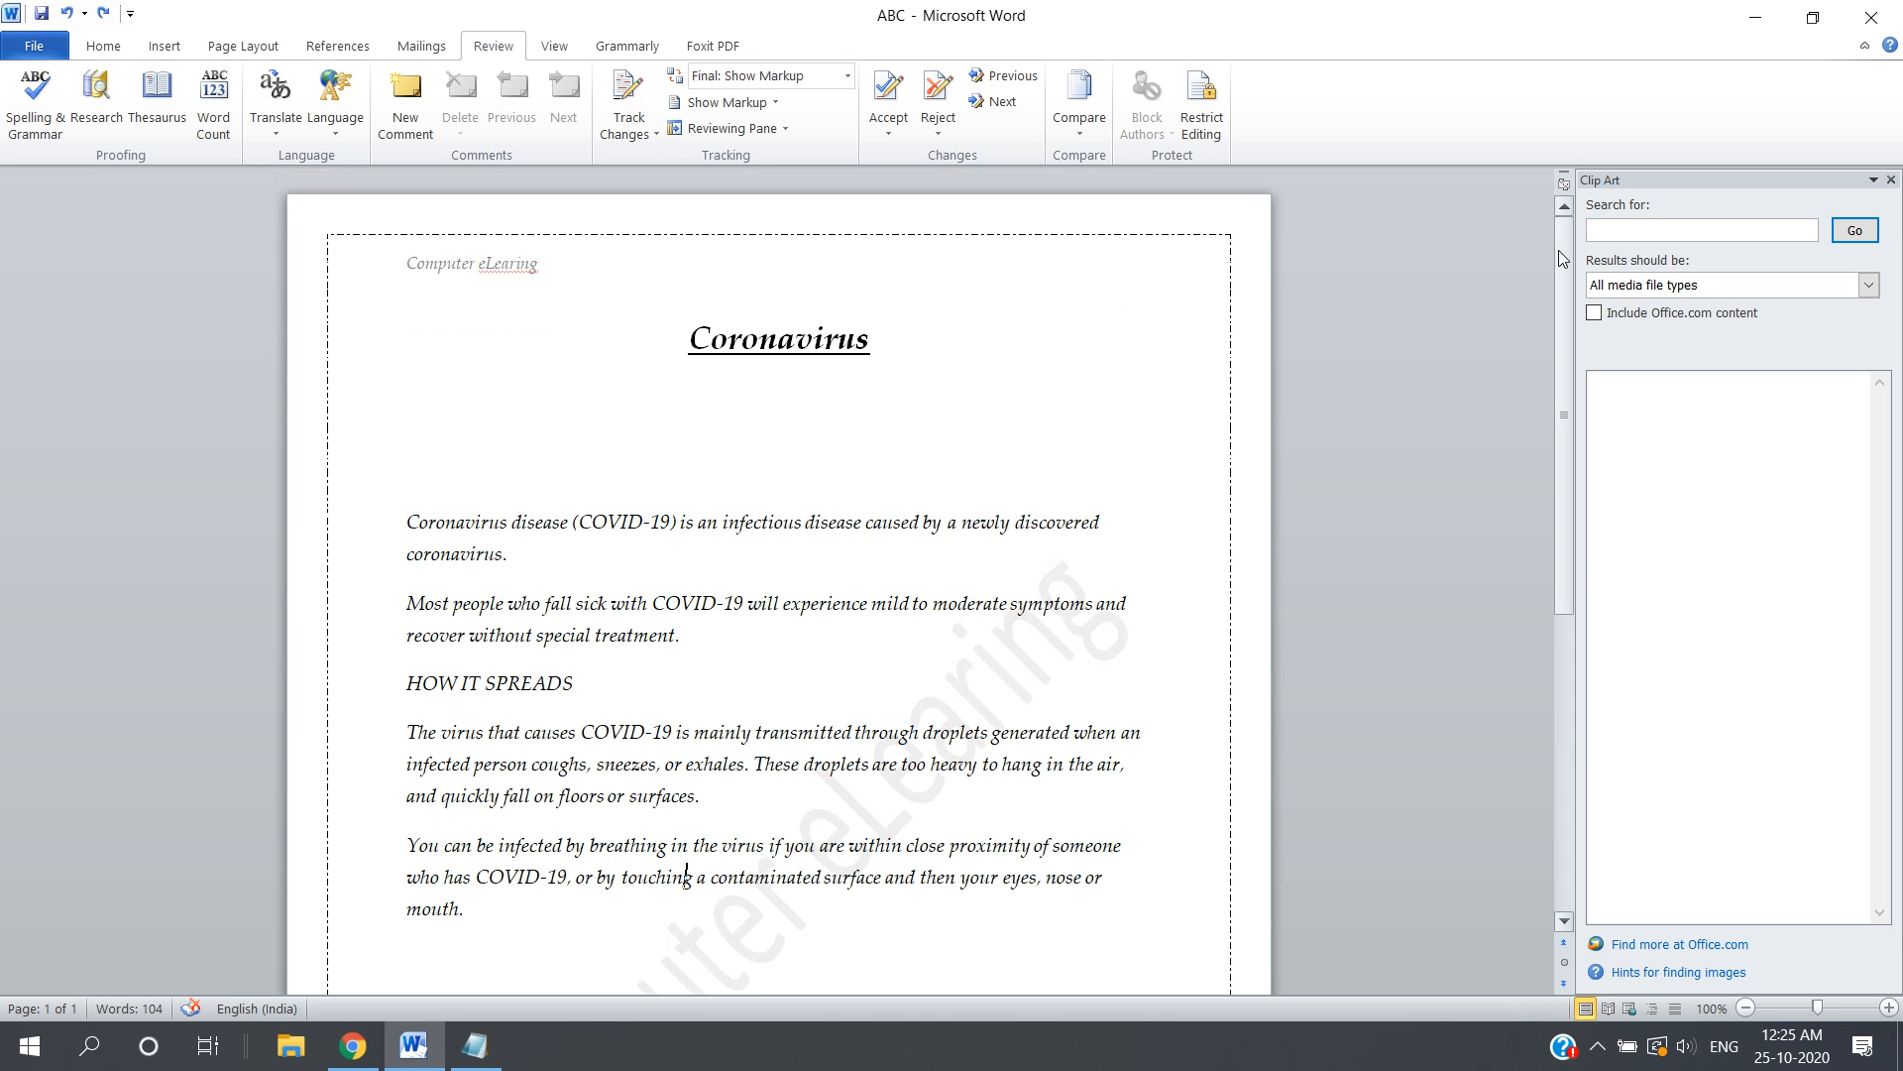
pyautogui.hotkey('ctrl', 'a')
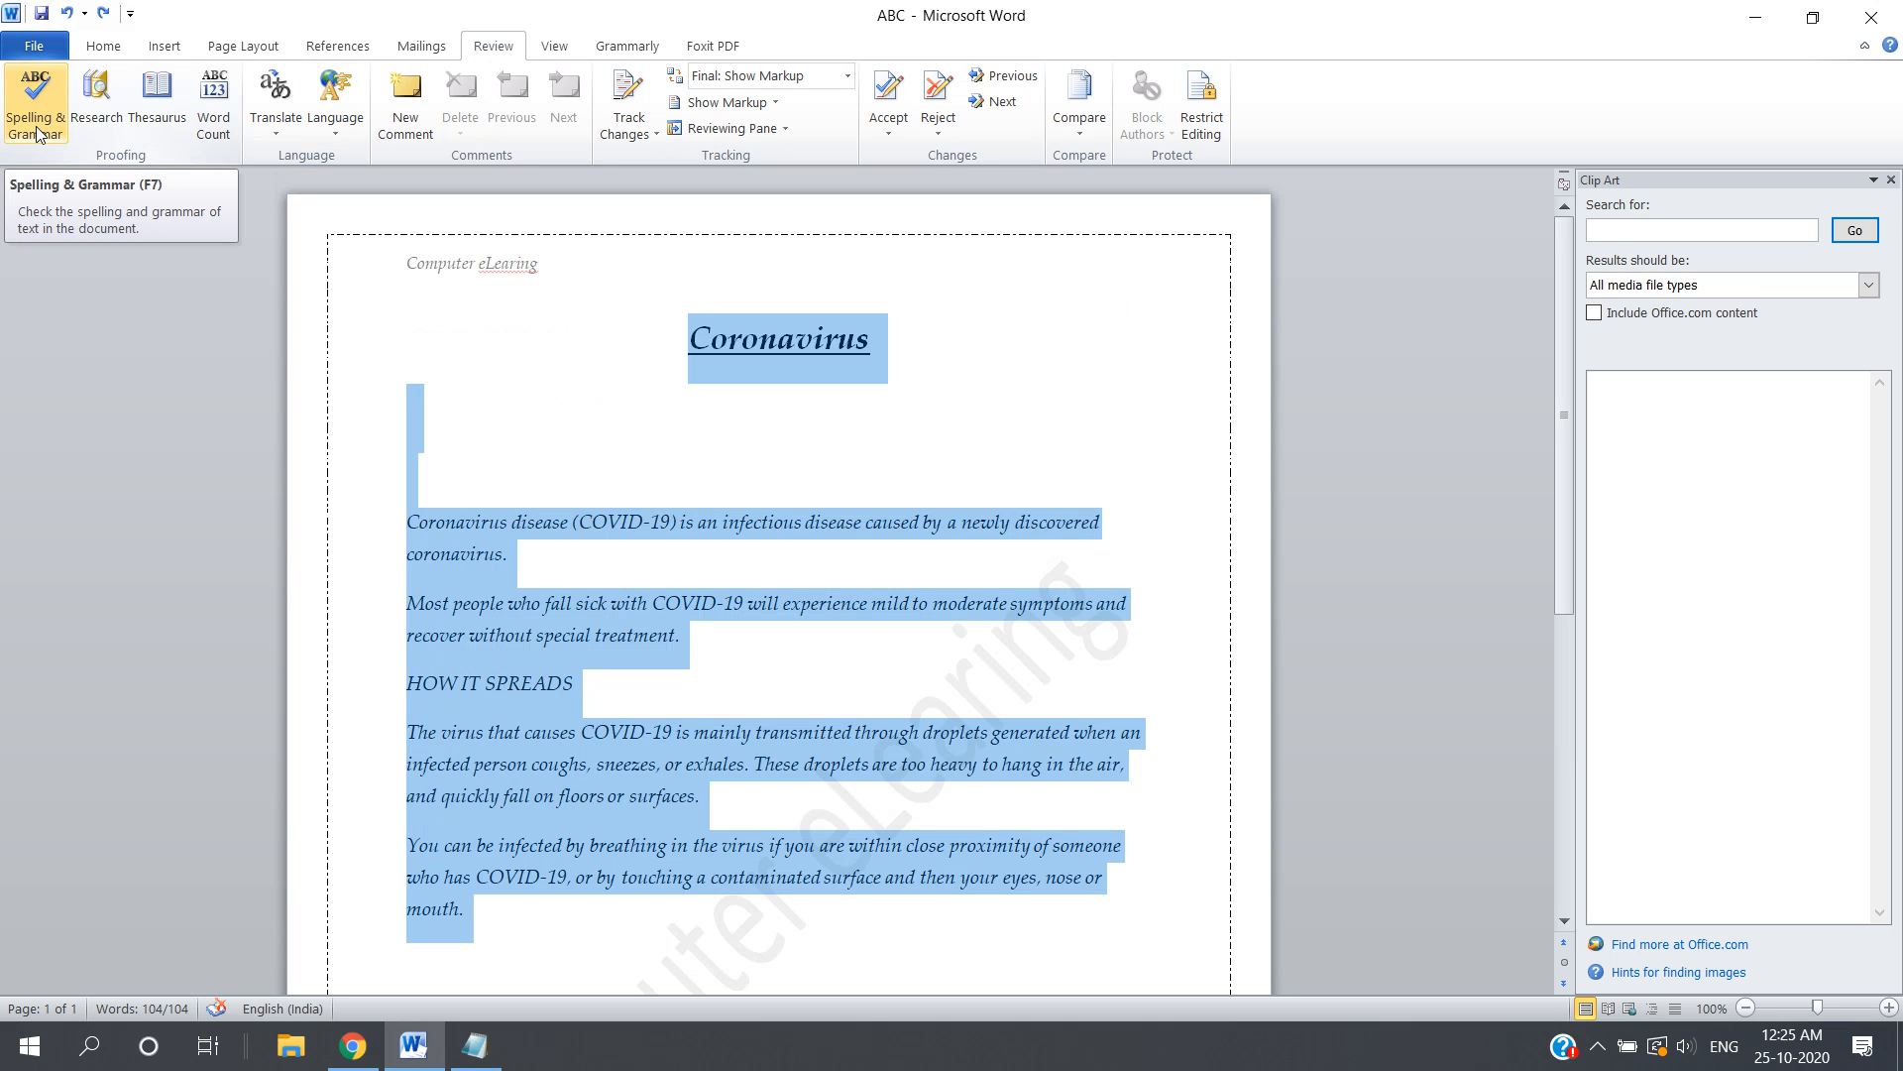
pyautogui.click(580, 472)
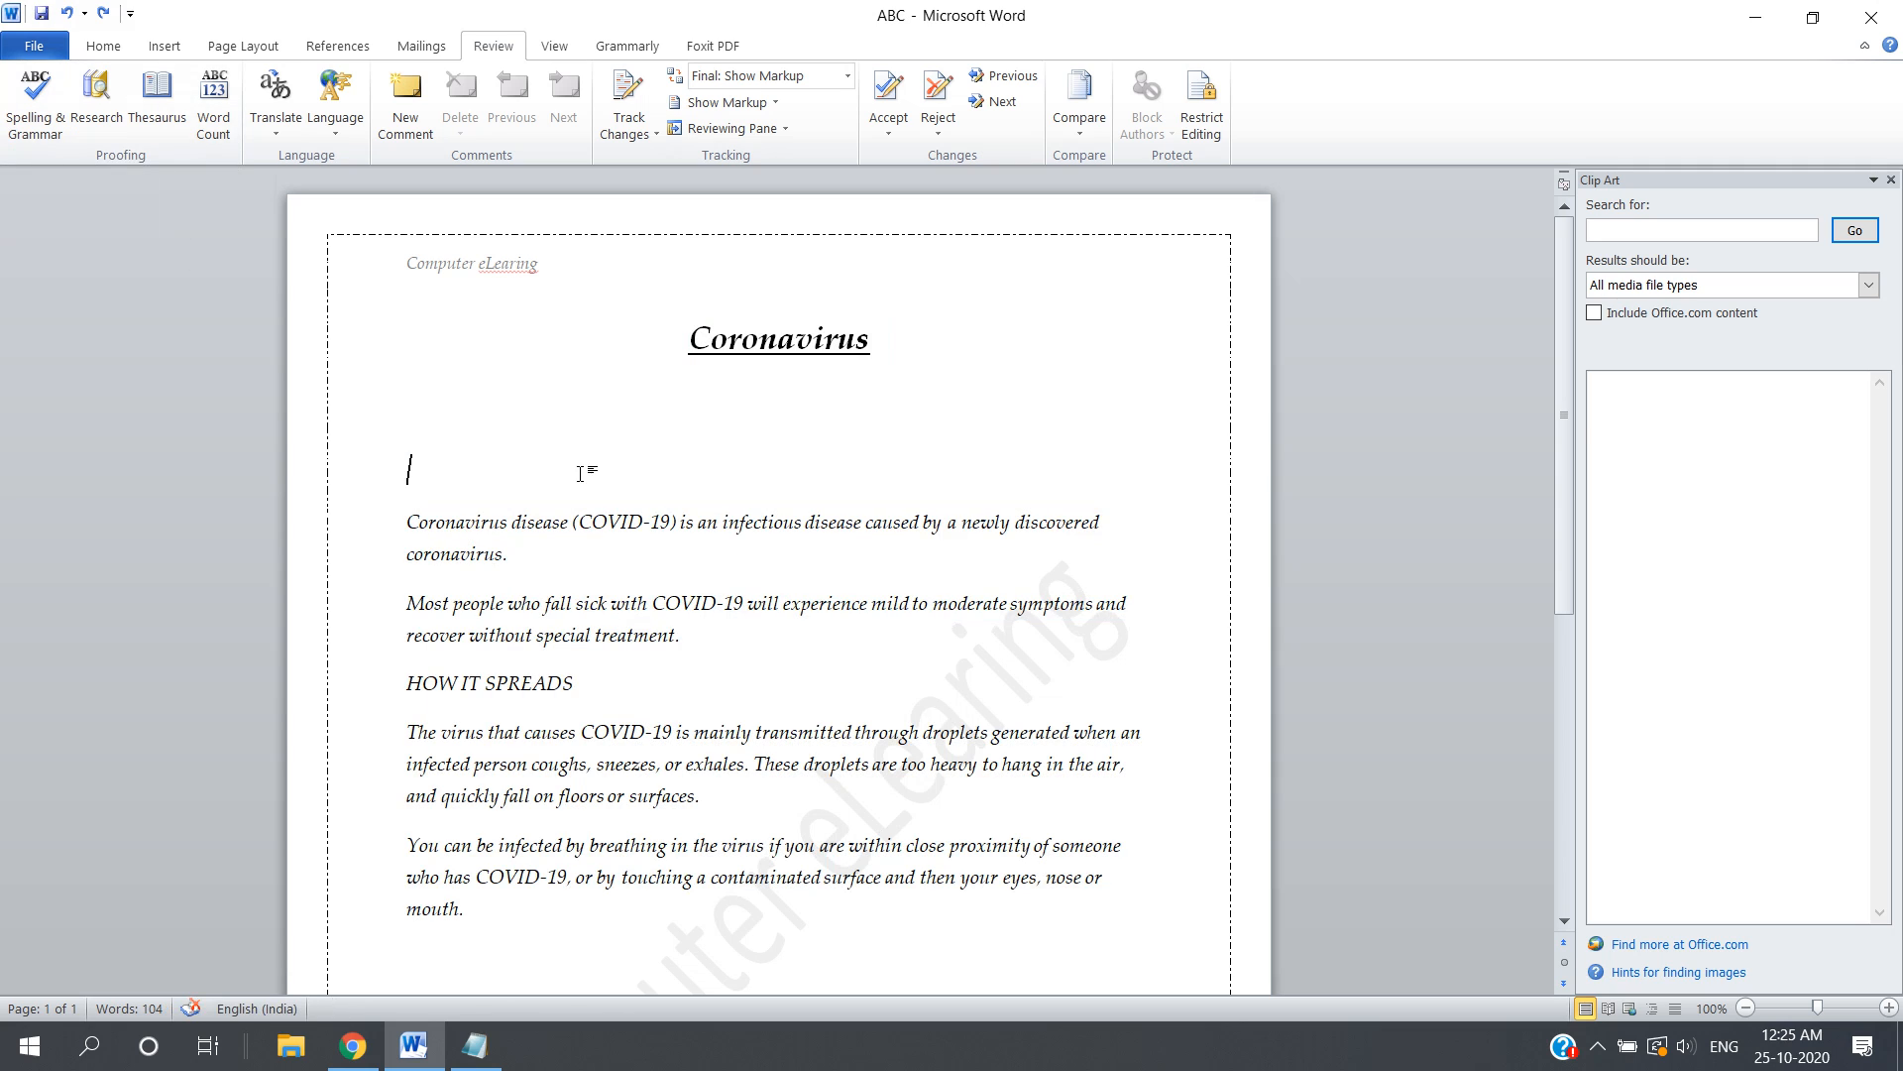
pyautogui.write('appless')
pyautogui.press('BackSpace')
pyautogui.press('BackSpace')
pyautogui.press('BackSpace')
pyautogui.press('BackSpace')
pyautogui.press('BackSpace')
pyautogui.press('BackSpace')
pyautogui.press('BackSpace')
pyautogui.write('appl')
pyautogui.press('BackSpace')
pyautogui.press('BackSpace')
pyautogui.press('BackSpace')
pyautogui.press('BackSpace')
# Write the misspelled word "Appple" on the empty line above the first body paragraph and correct it with the suggested spelling "Apple".
pyautogui.write('Apple')
pyautogui.click(451, 468)
pyautogui.write('p')
pyautogui.press('End')
pyautogui.rightClick(442, 472)
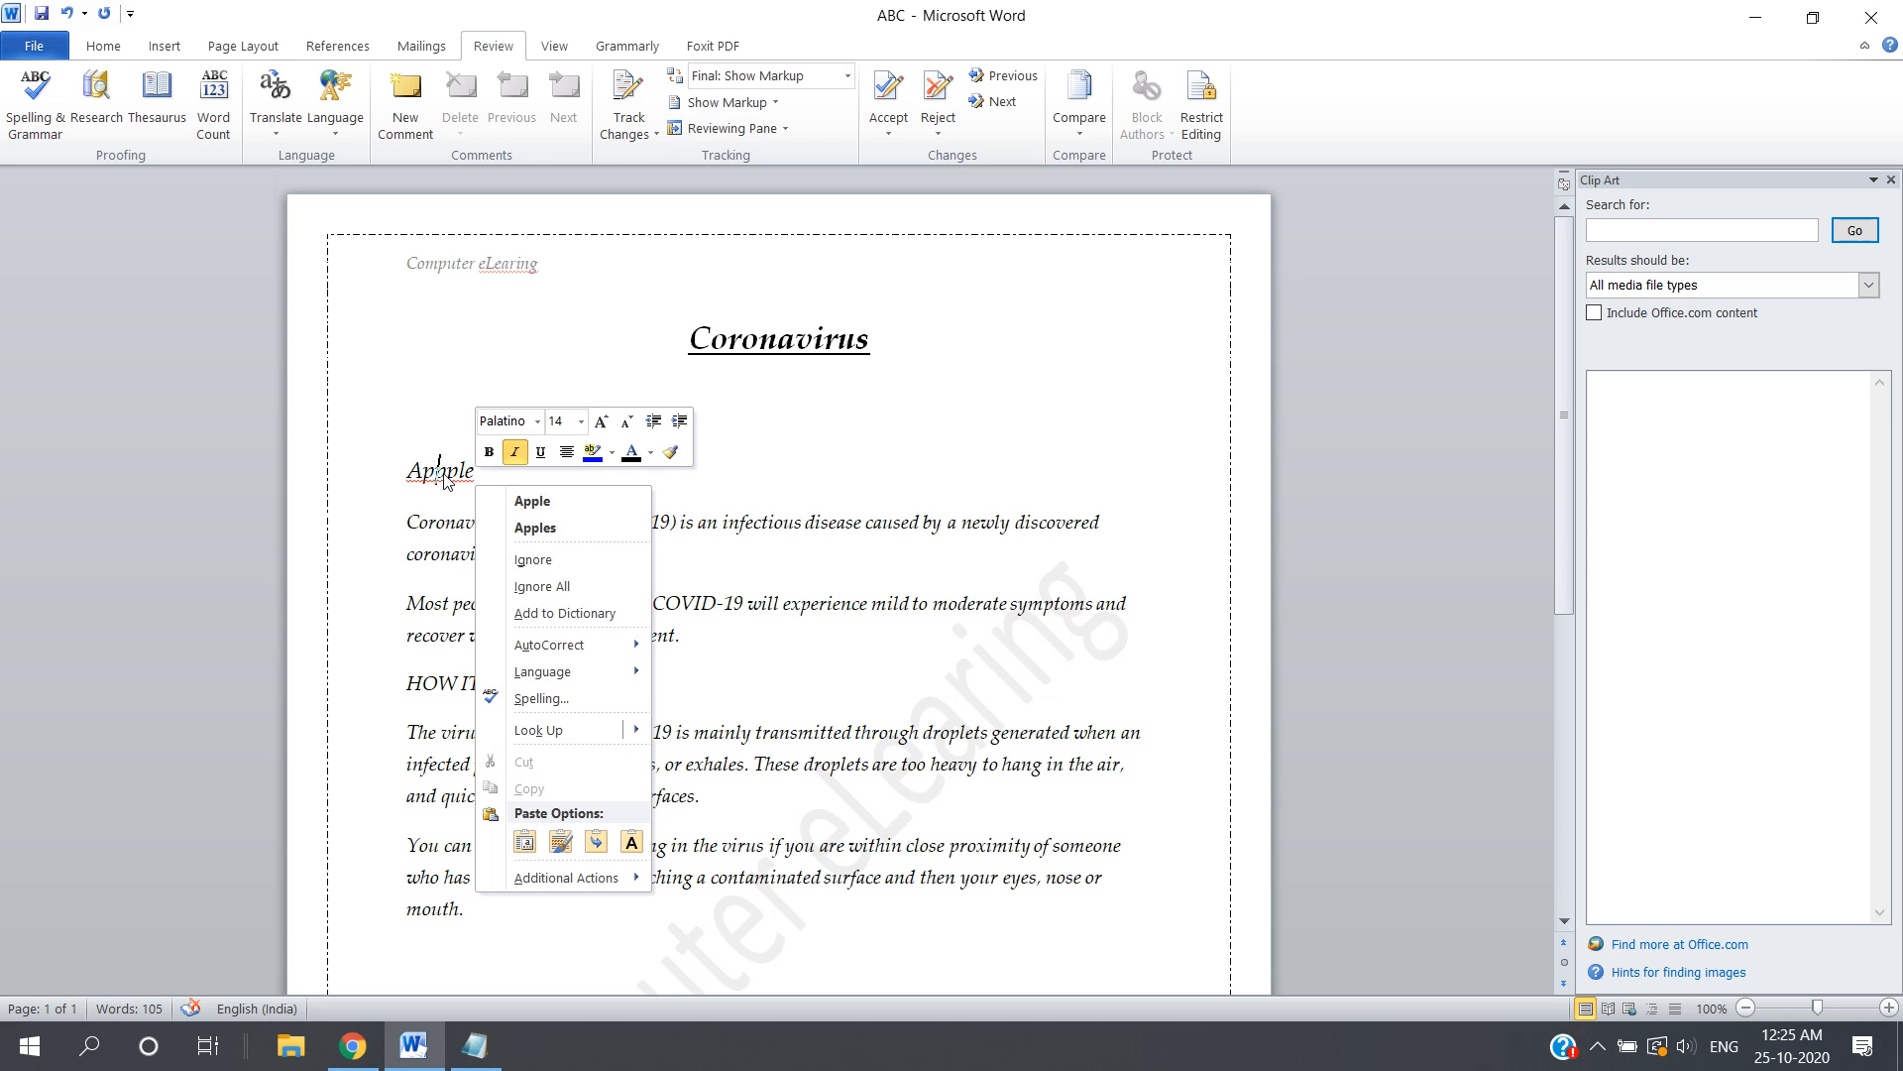
pyautogui.click(551, 503)
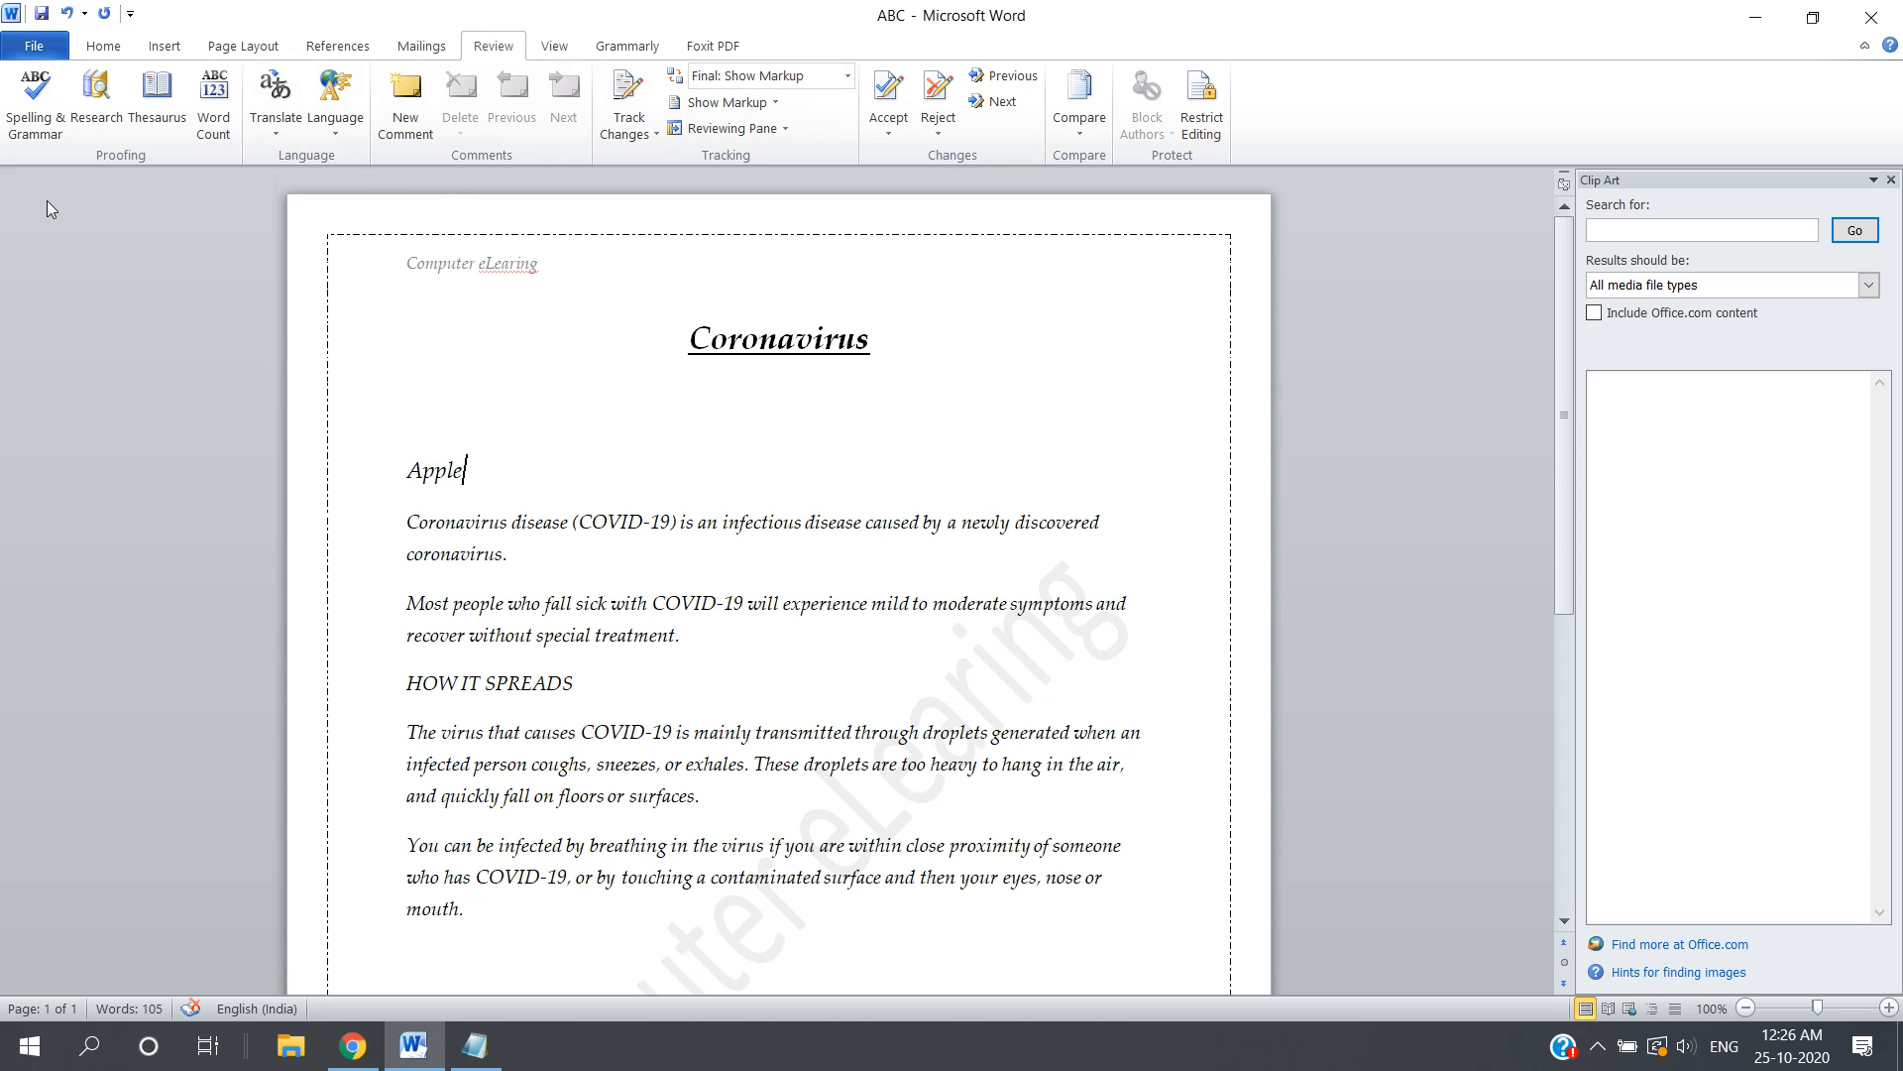
# Attach a comment reading "Fruit" to the word Apple.
pyautogui.click(428, 138)
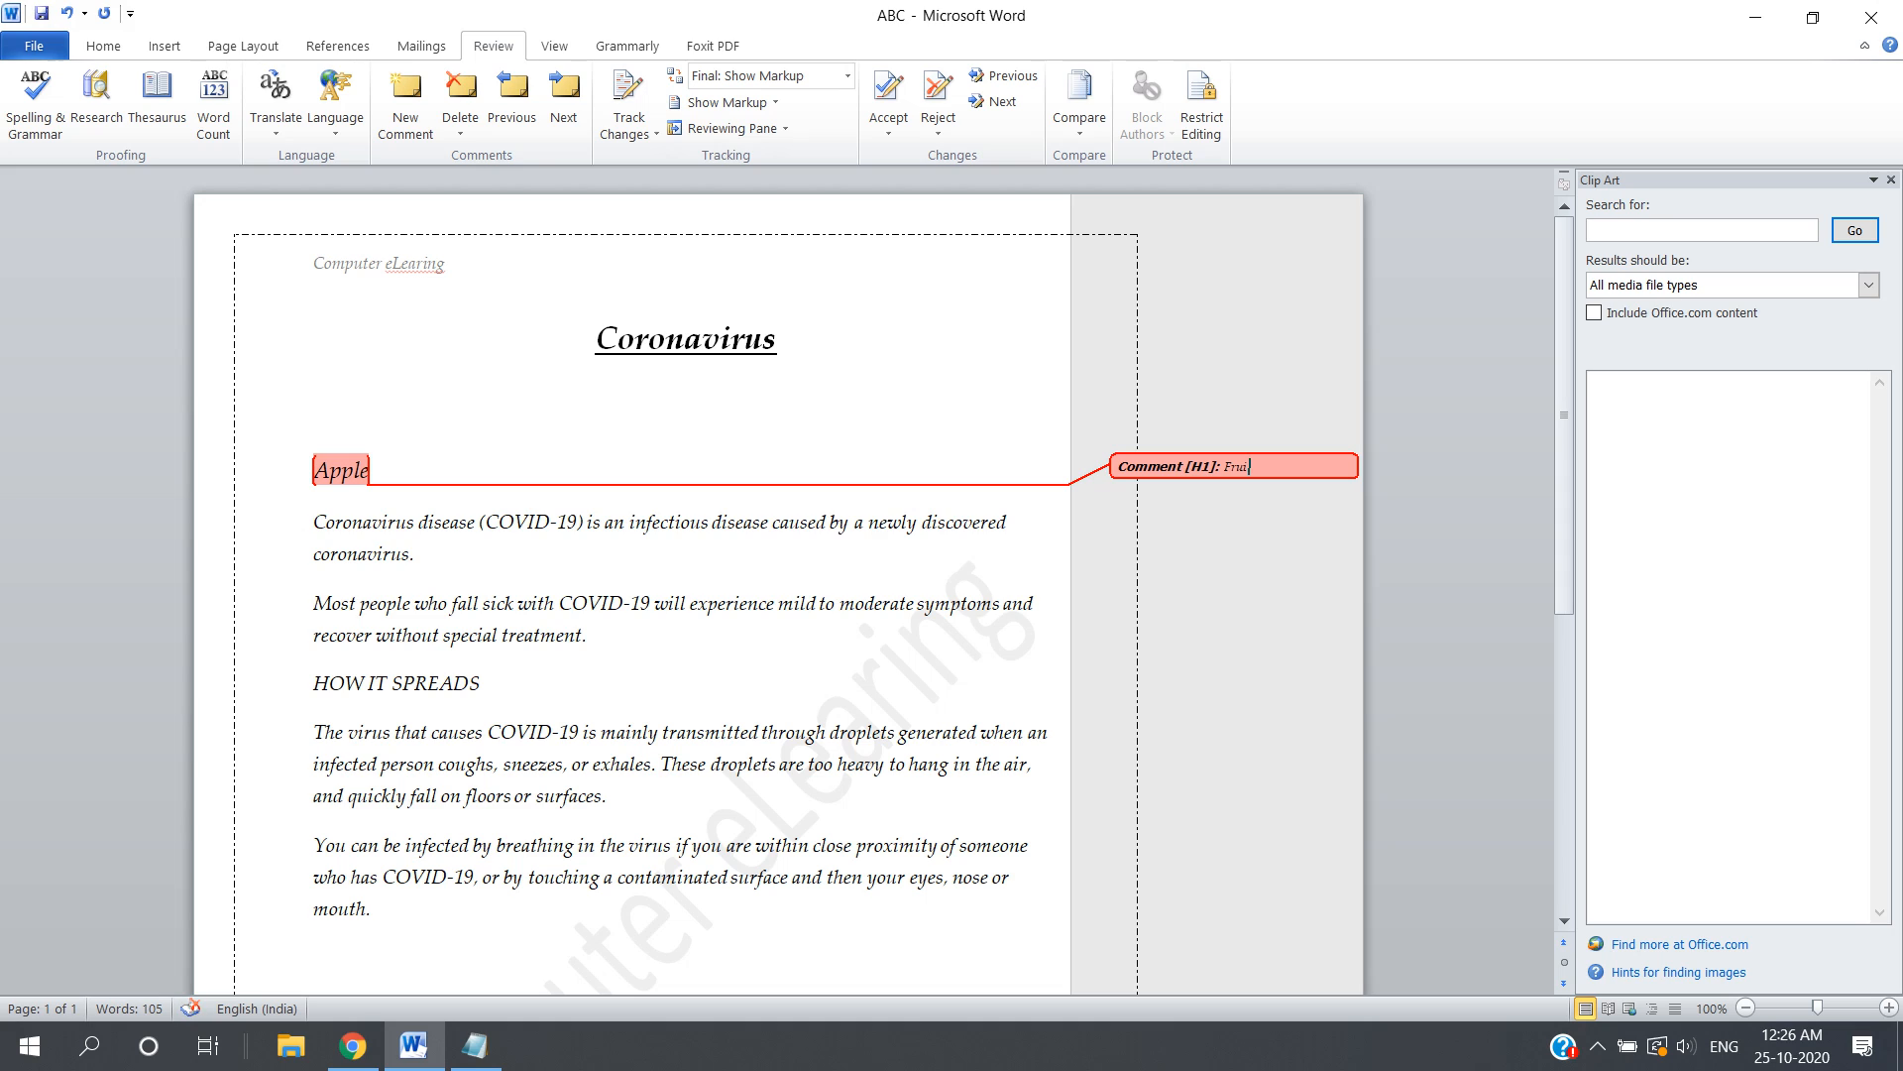
pyautogui.write('tuit')
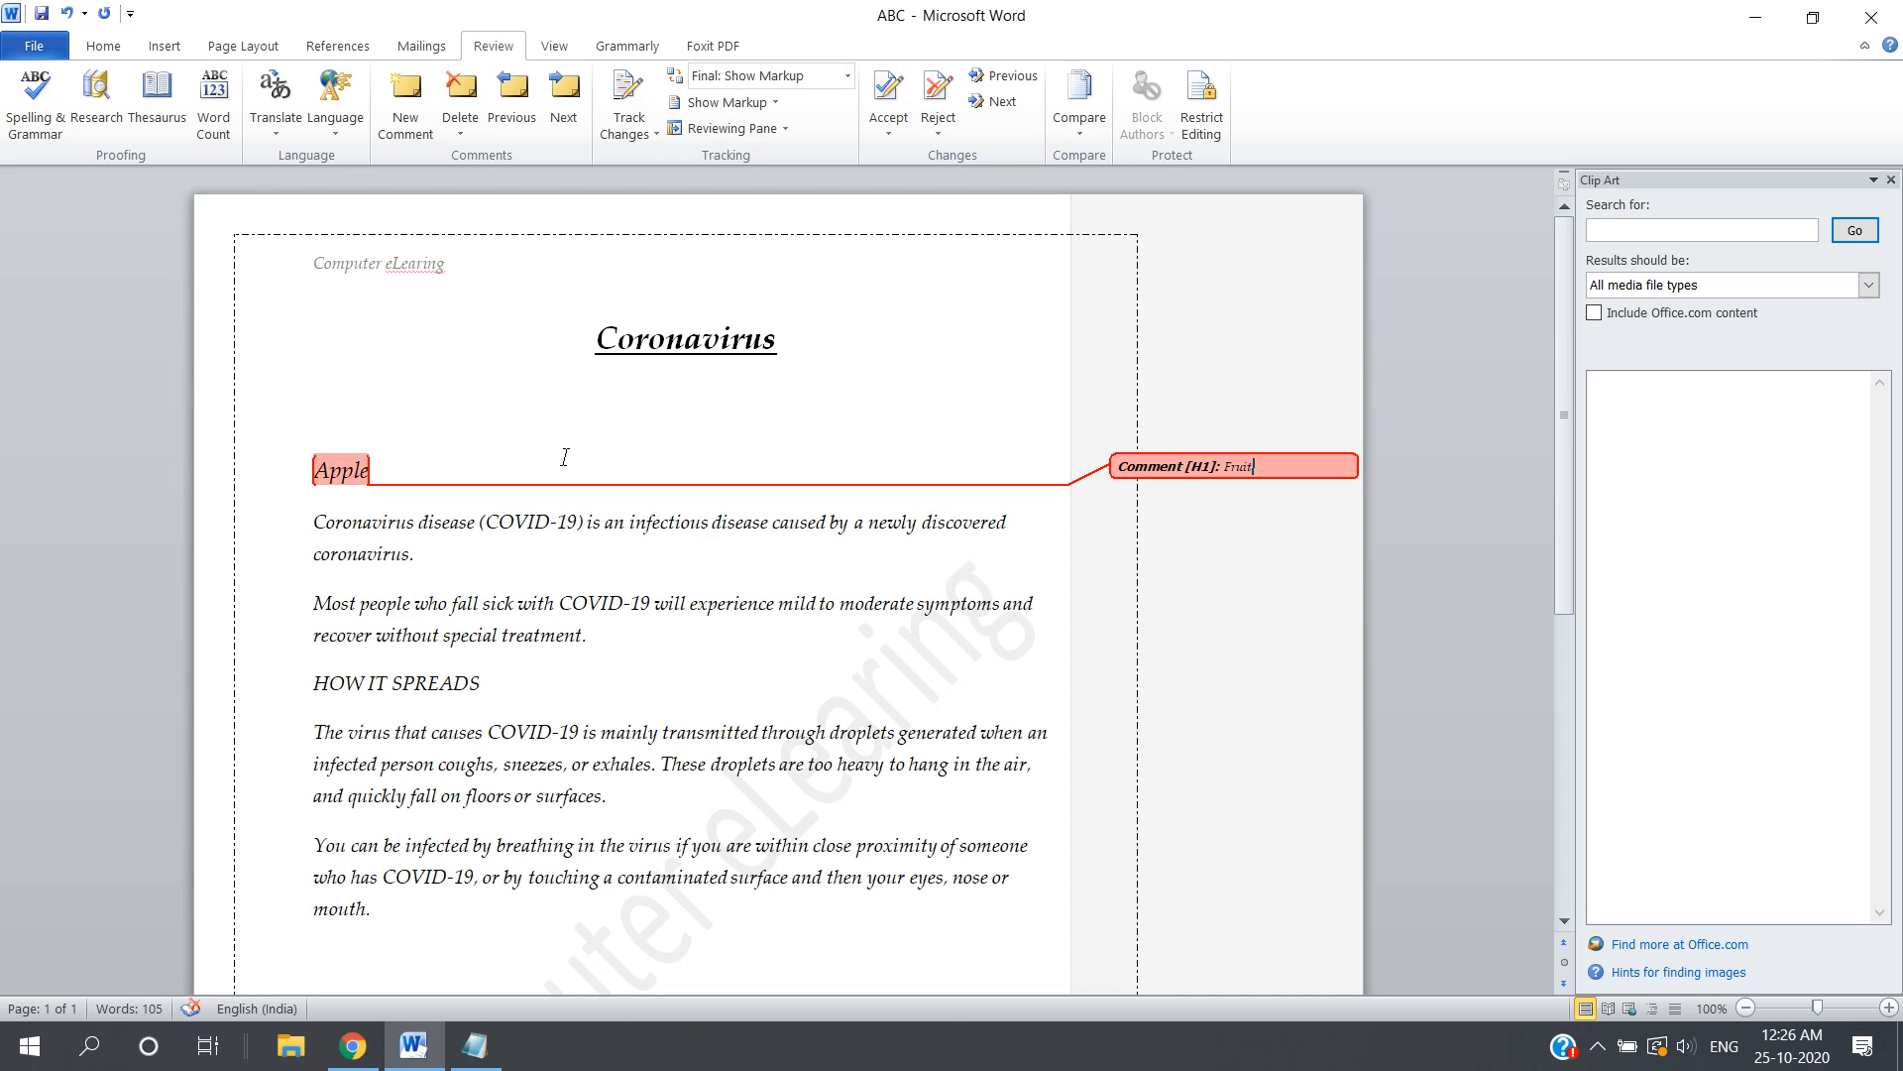
pyautogui.click(535, 472)
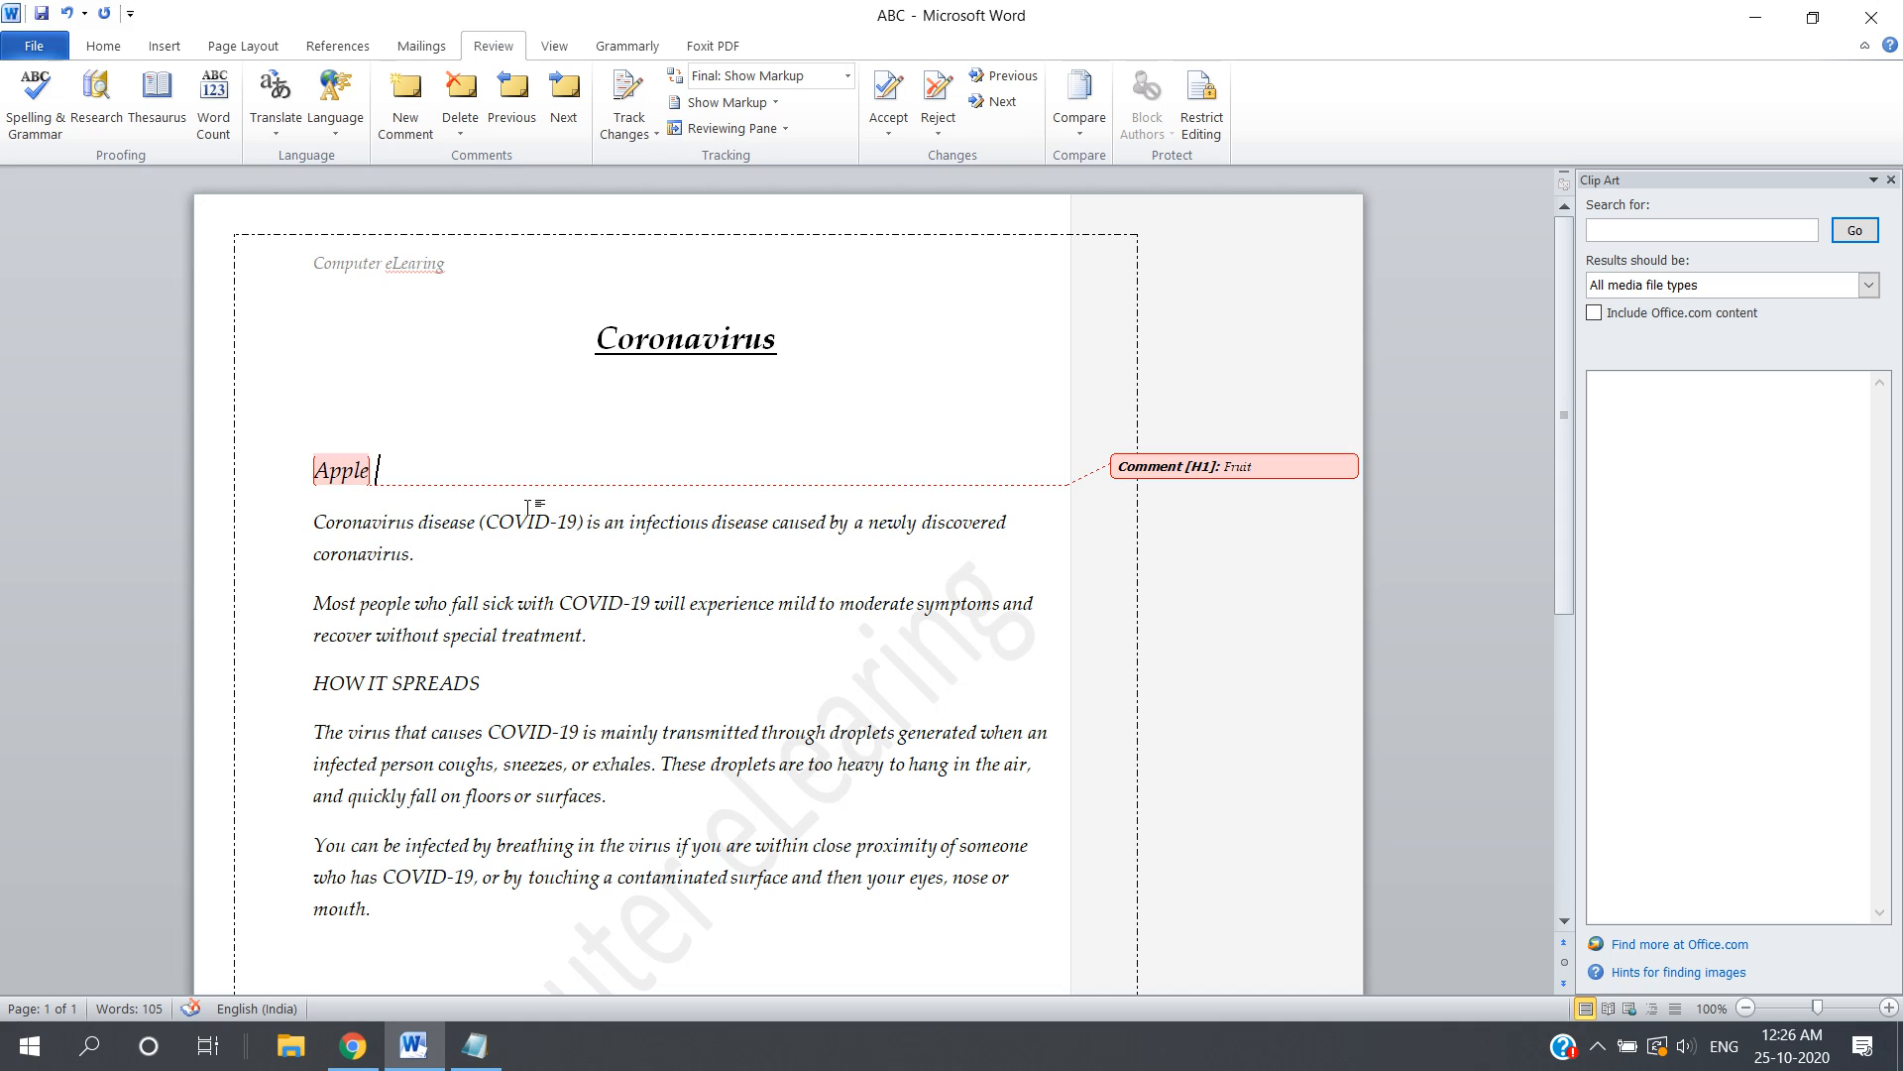
# Attach a comment reading "About Covid 19" to the Coronavirus title.
pyautogui.click(806, 333)
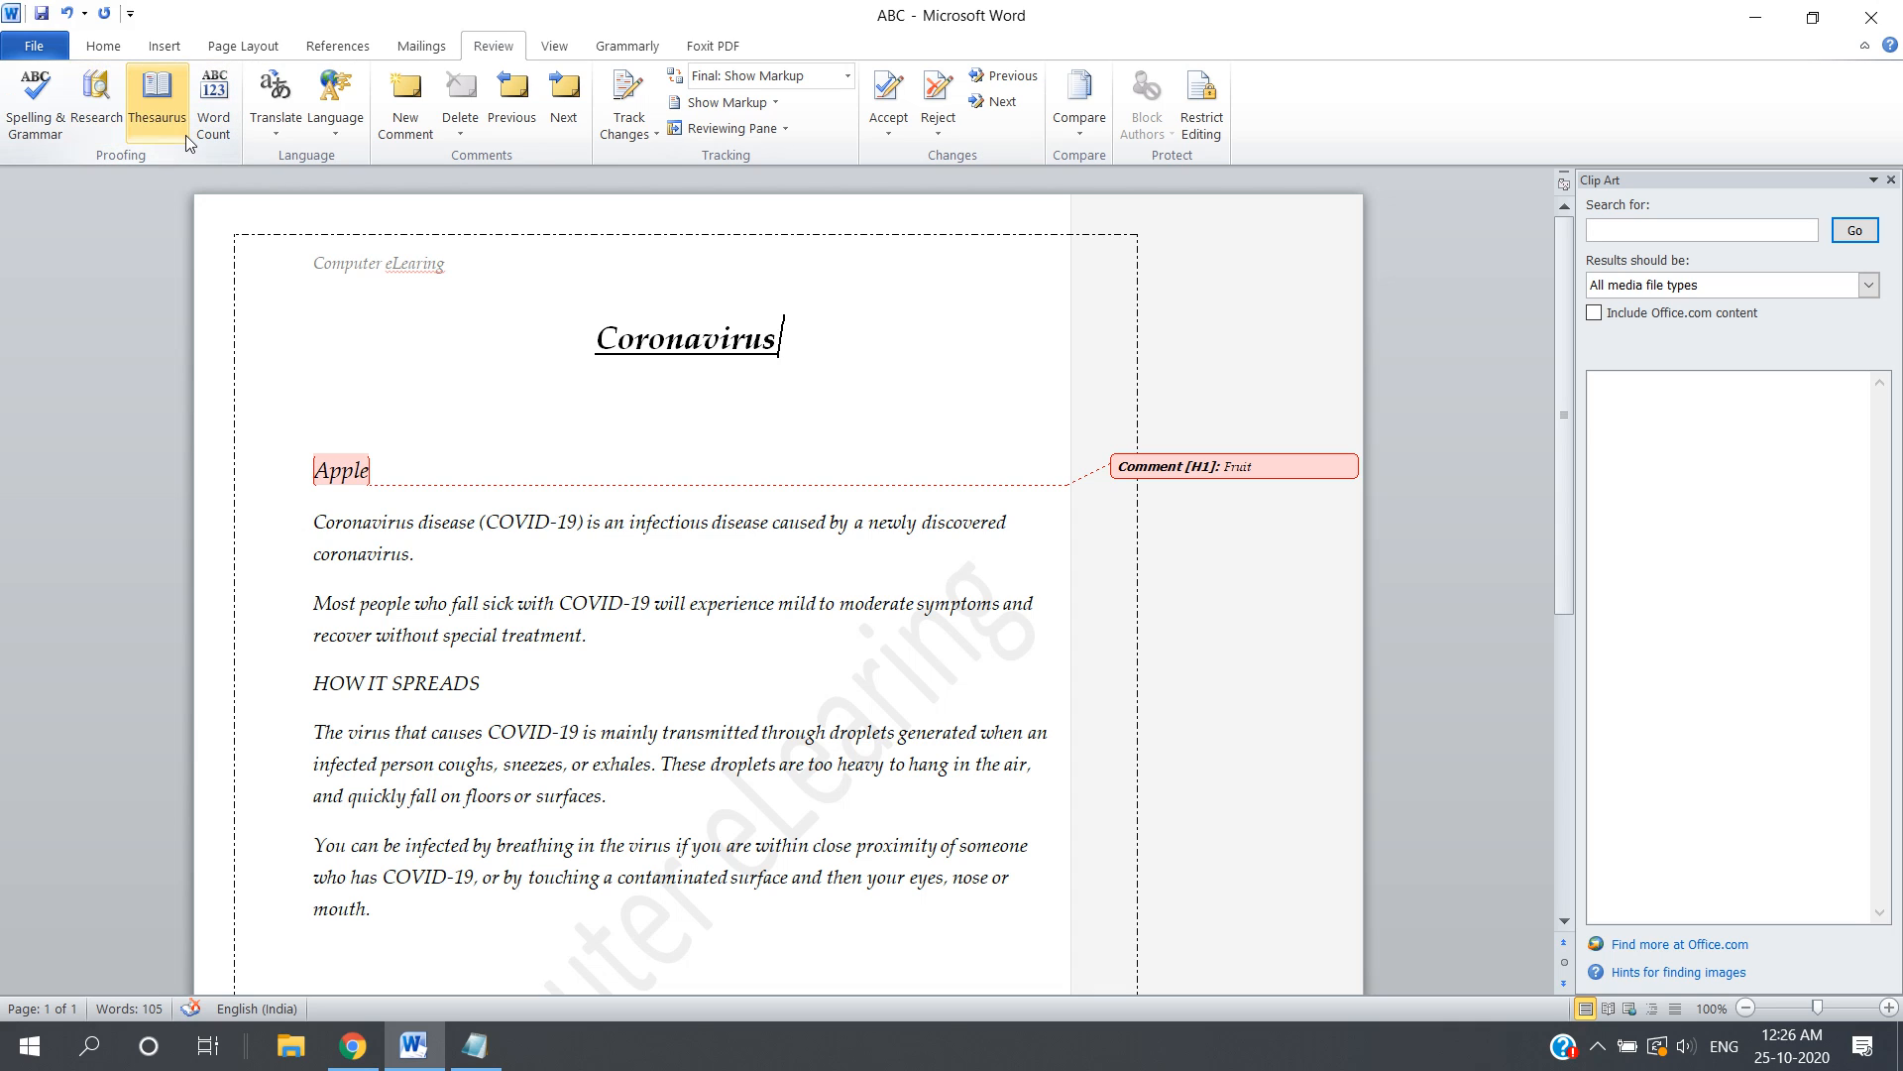
pyautogui.click(406, 109)
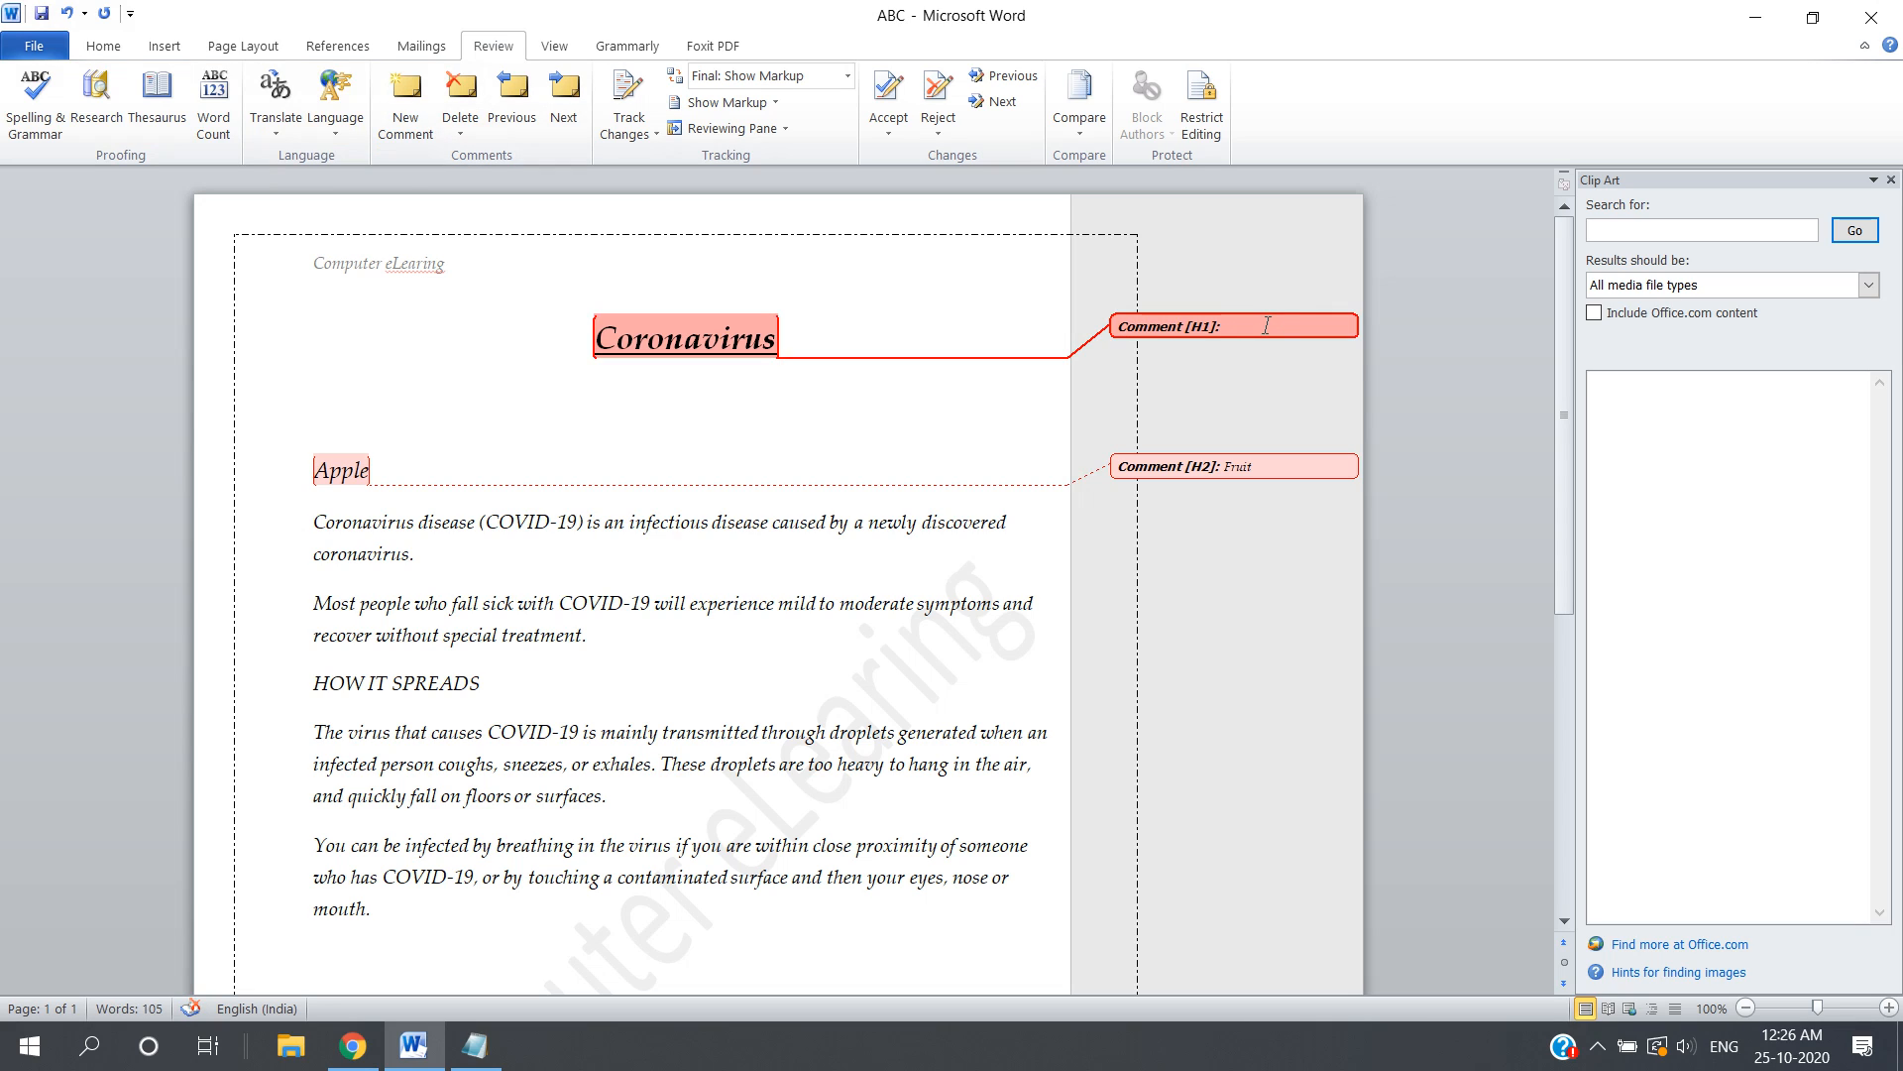
pyautogui.write('About Coro')
pyautogui.press('BackSpace')
pyautogui.press('BackSpace')
pyautogui.write('ovid 19')
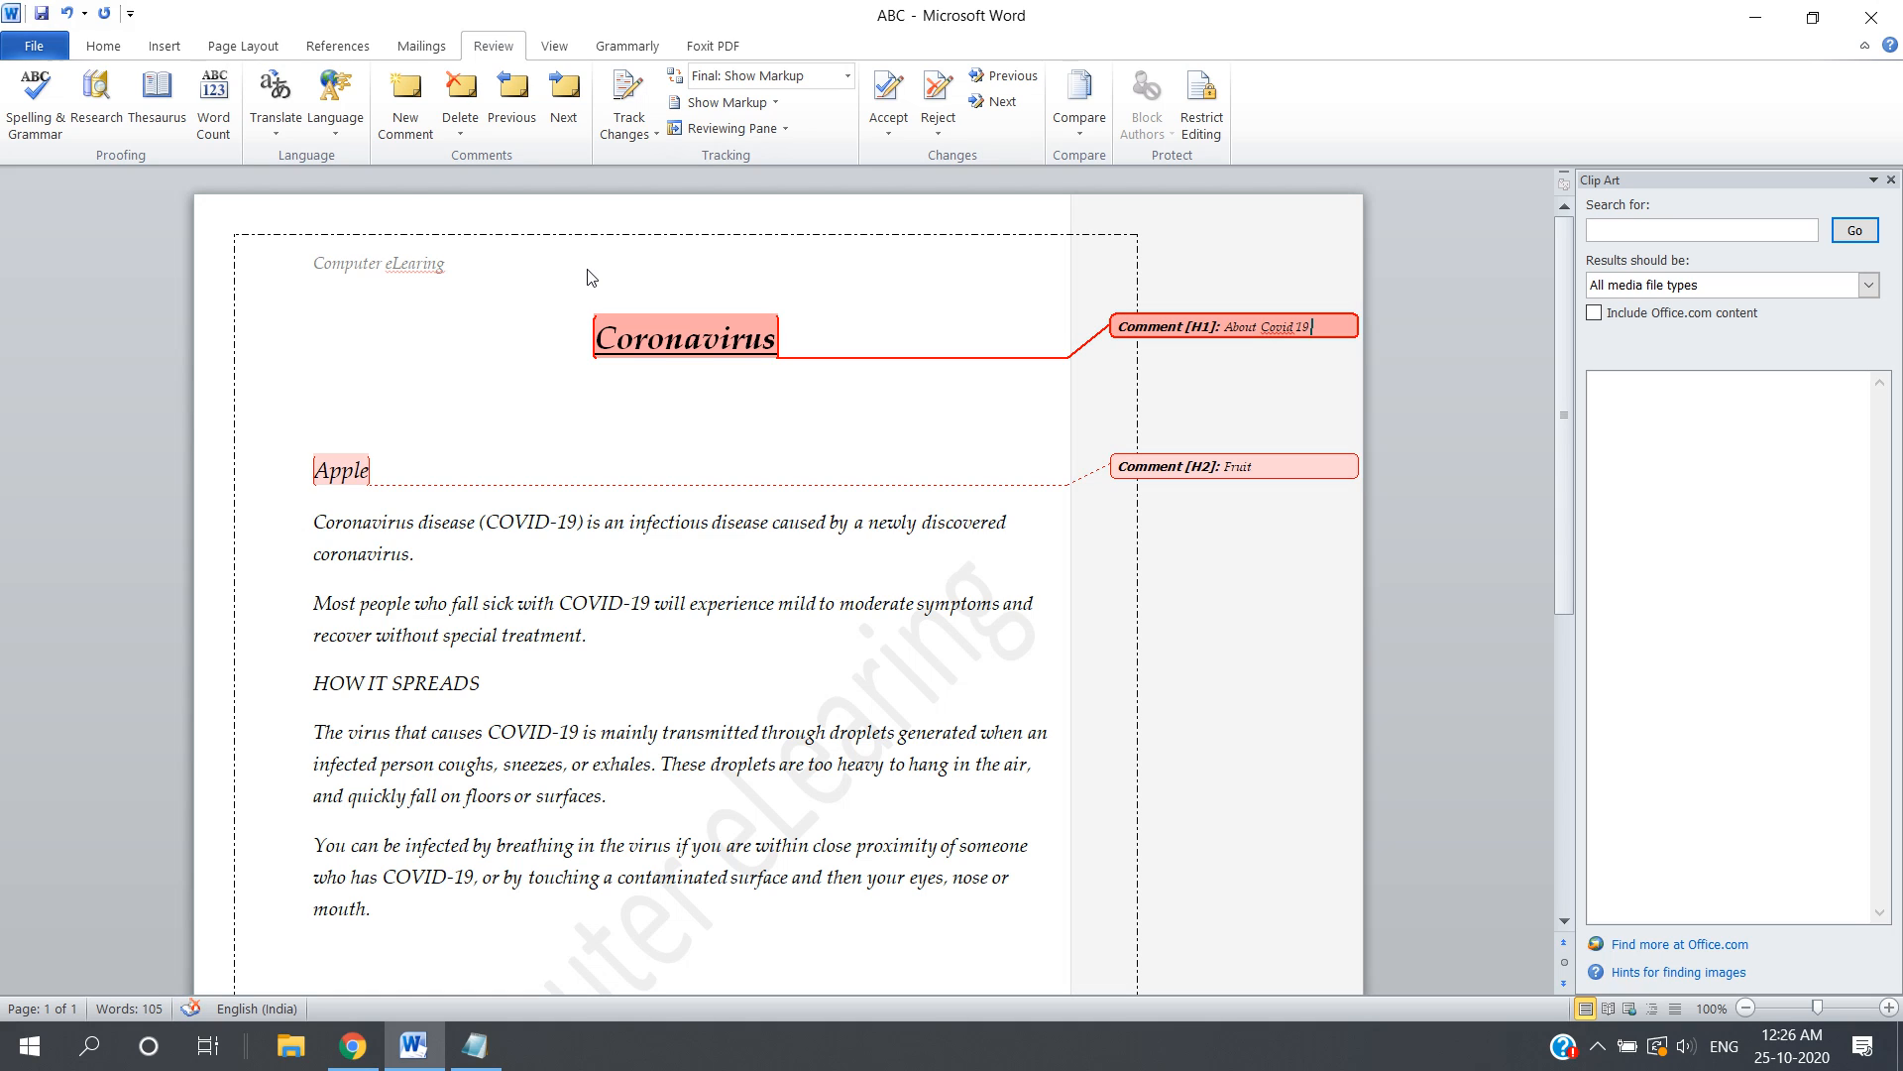
# Delete the comments on the title and on the word Apple, and undo the deletion of the Apple comment.
pyautogui.click(468, 132)
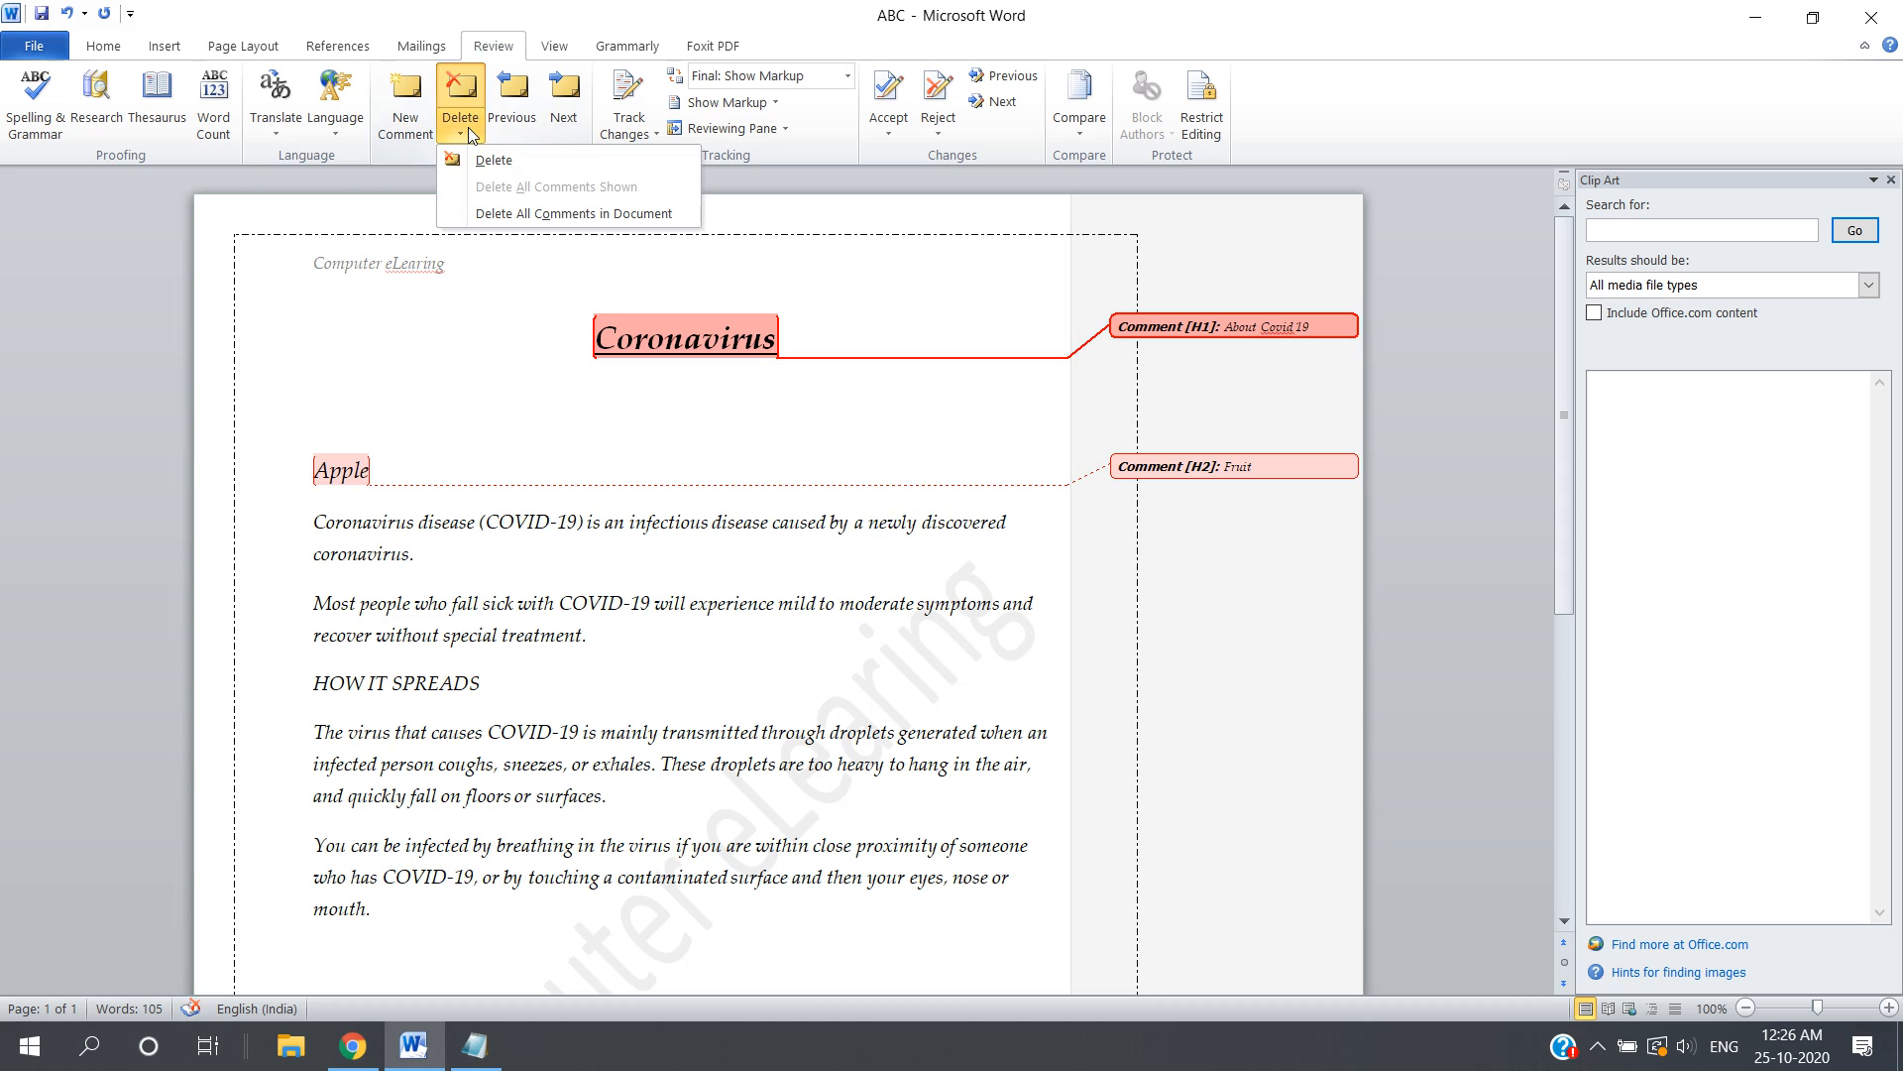
pyautogui.click(490, 159)
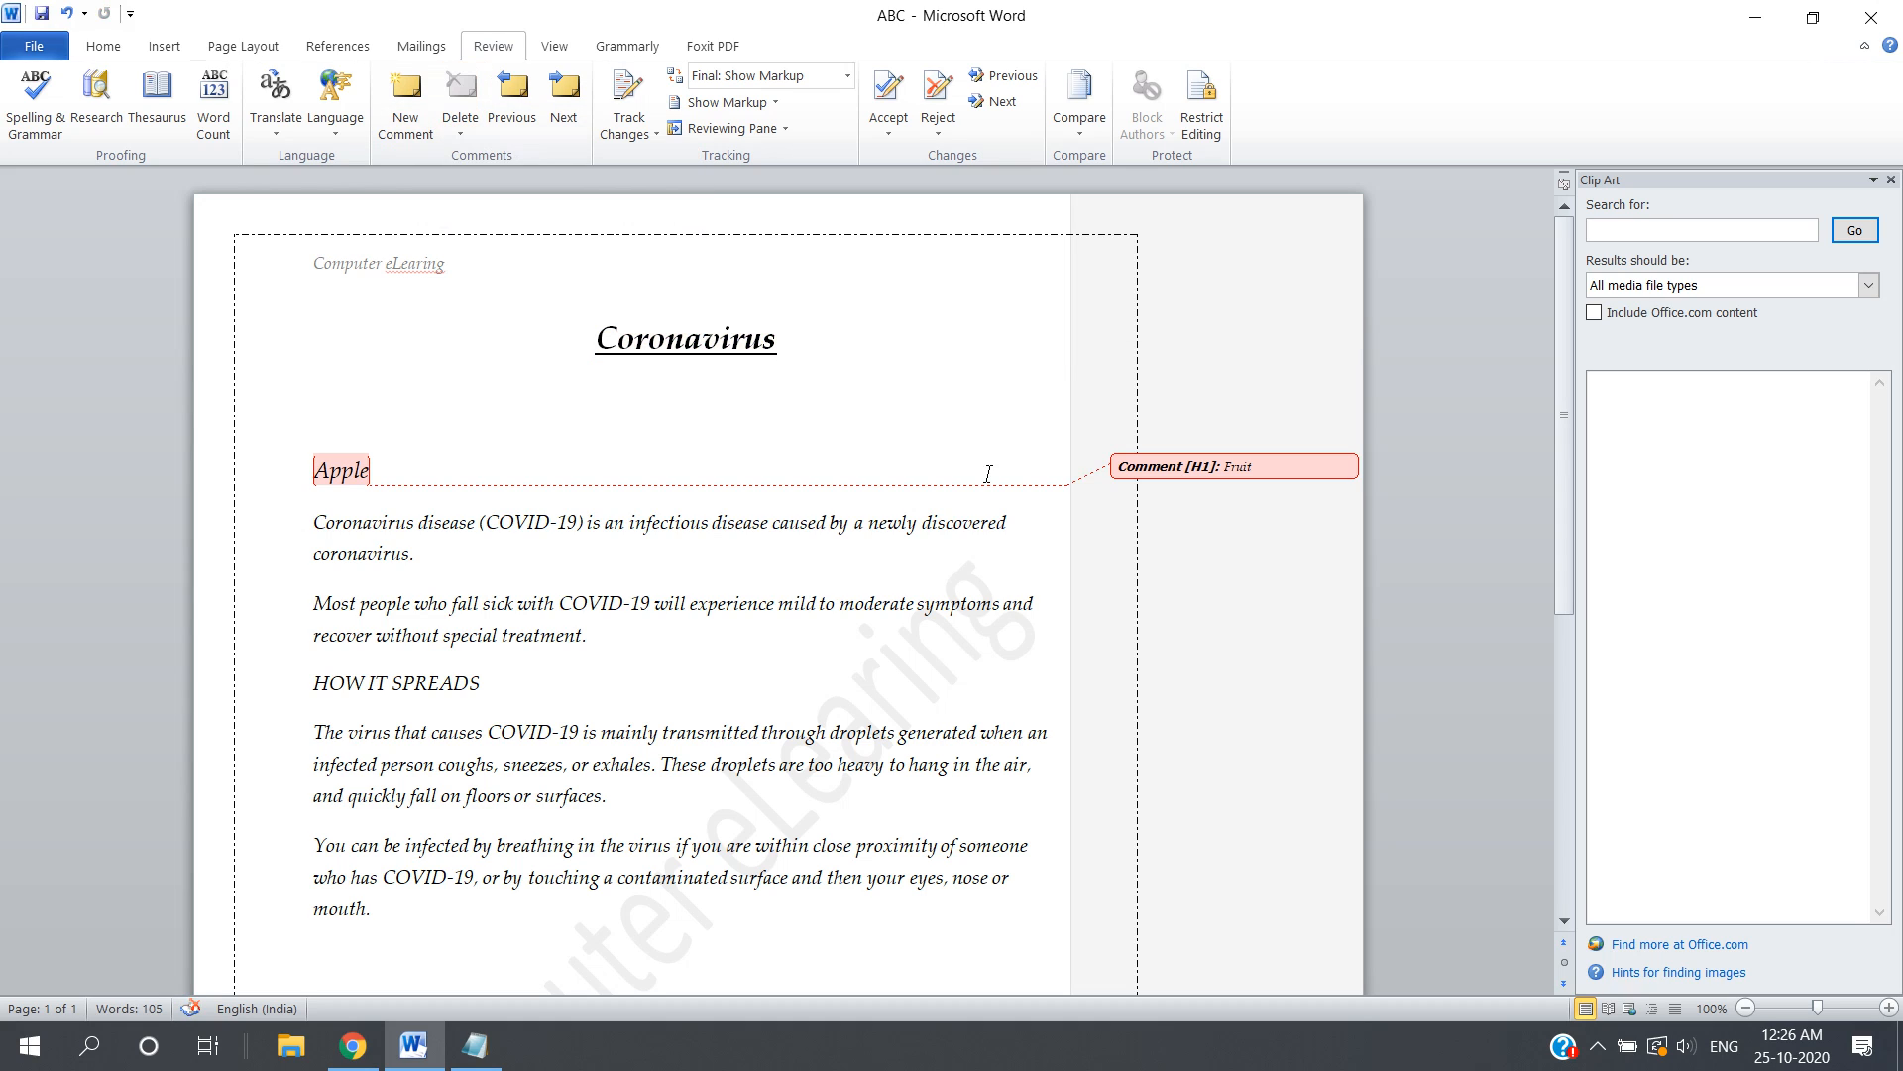
pyautogui.click(1229, 486)
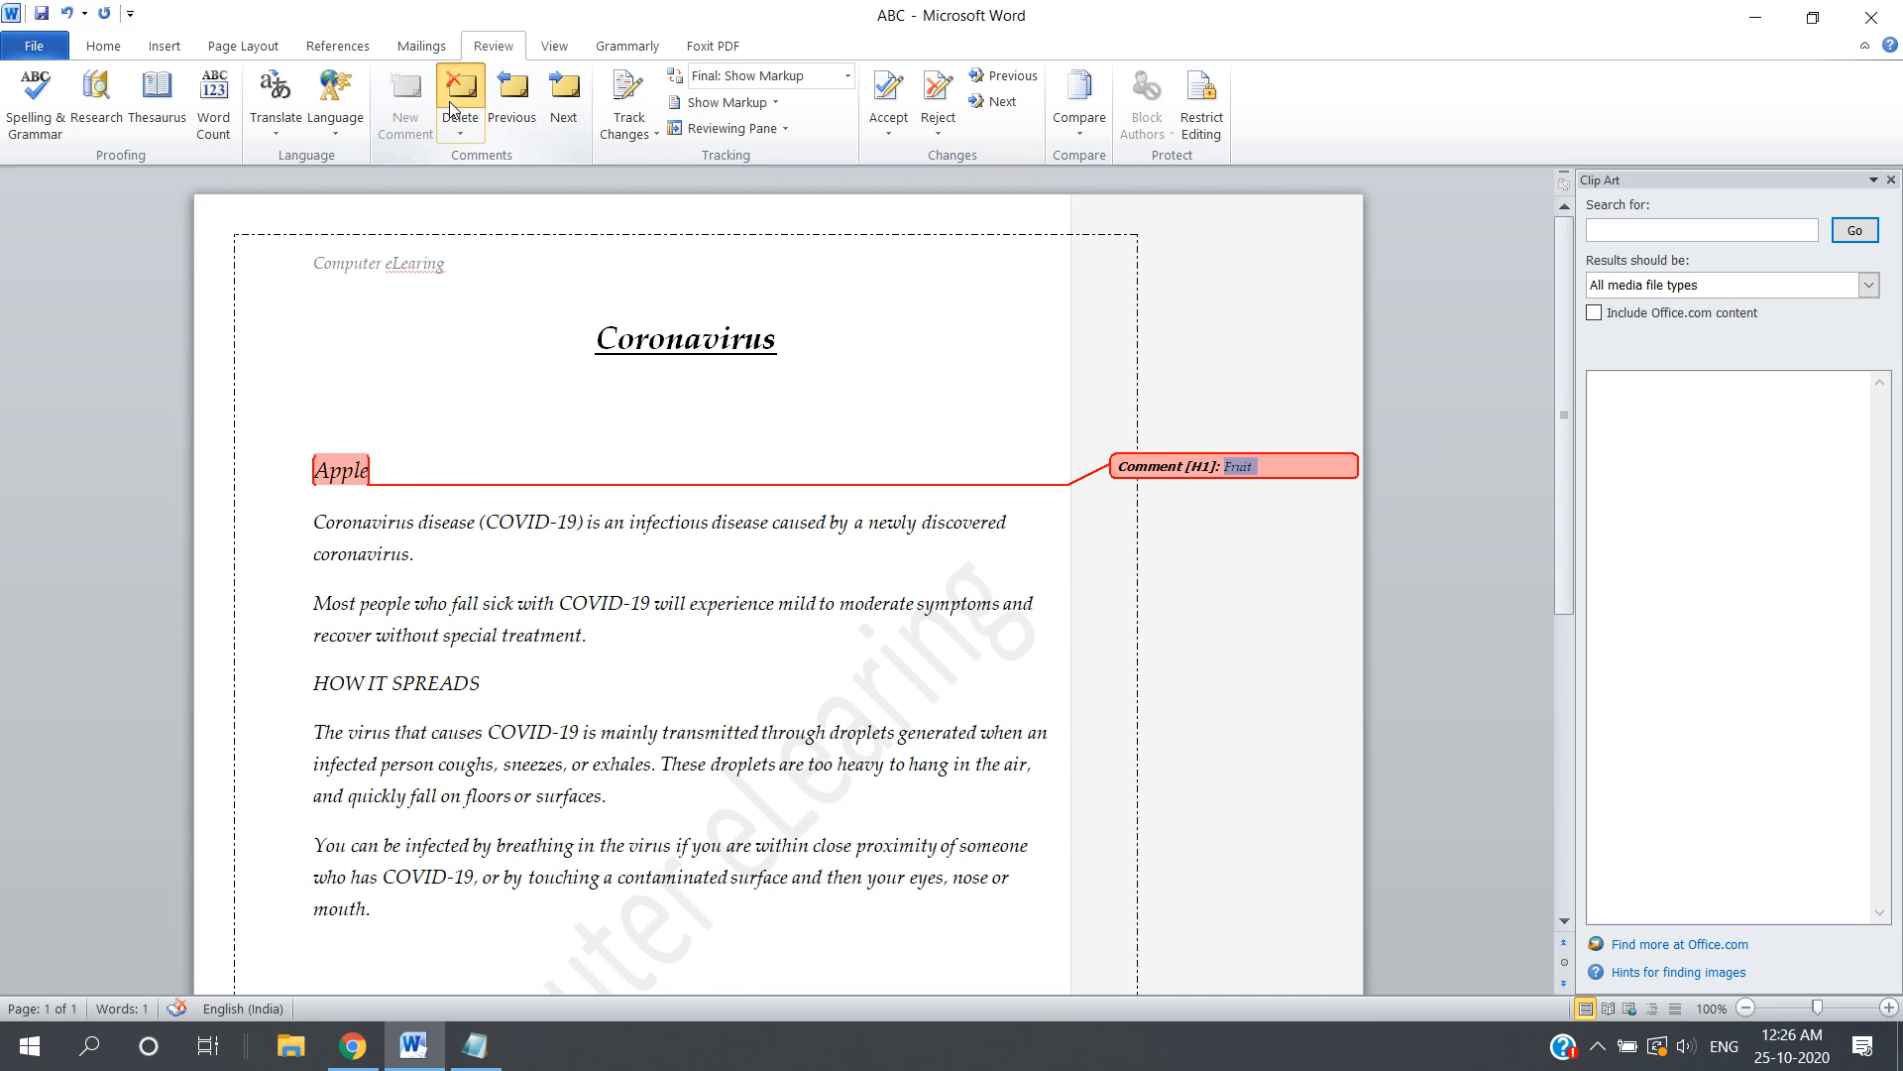
pyautogui.click(461, 91)
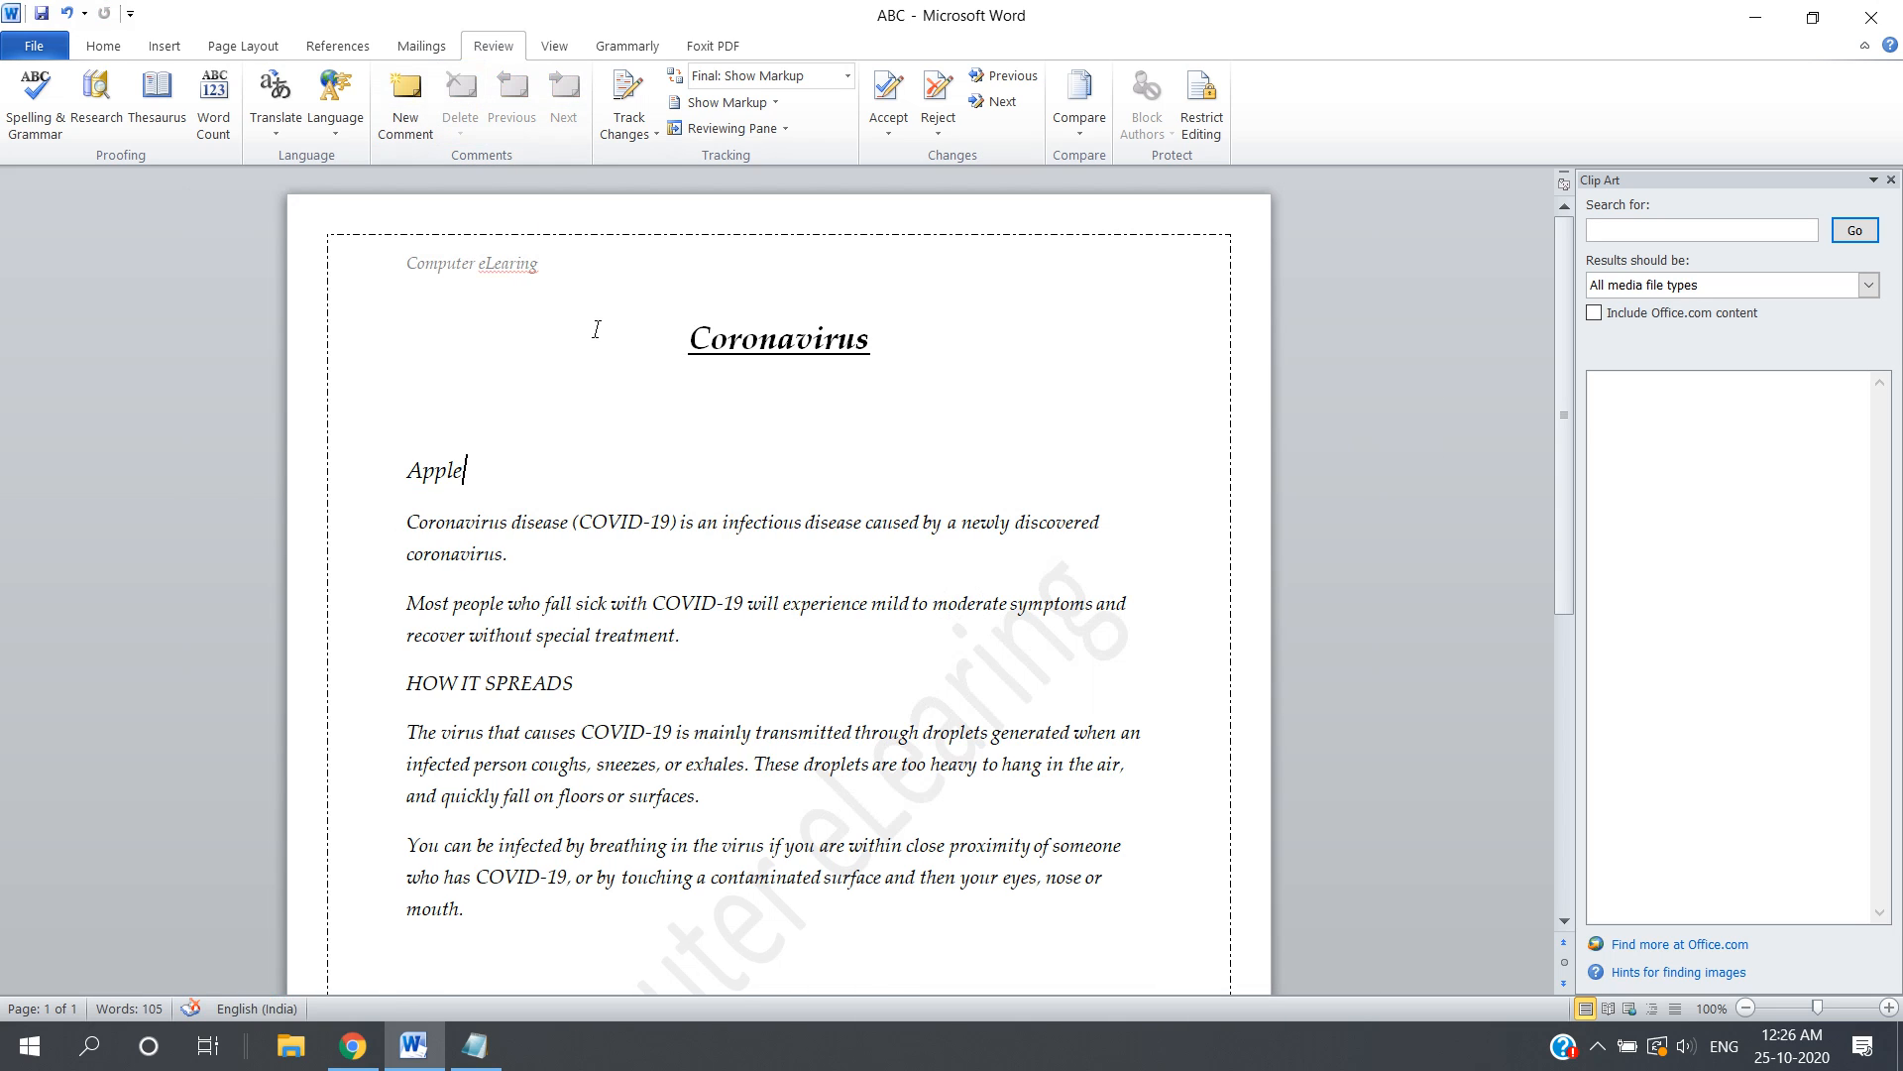
pyautogui.hotkey('ctrl', 'z')
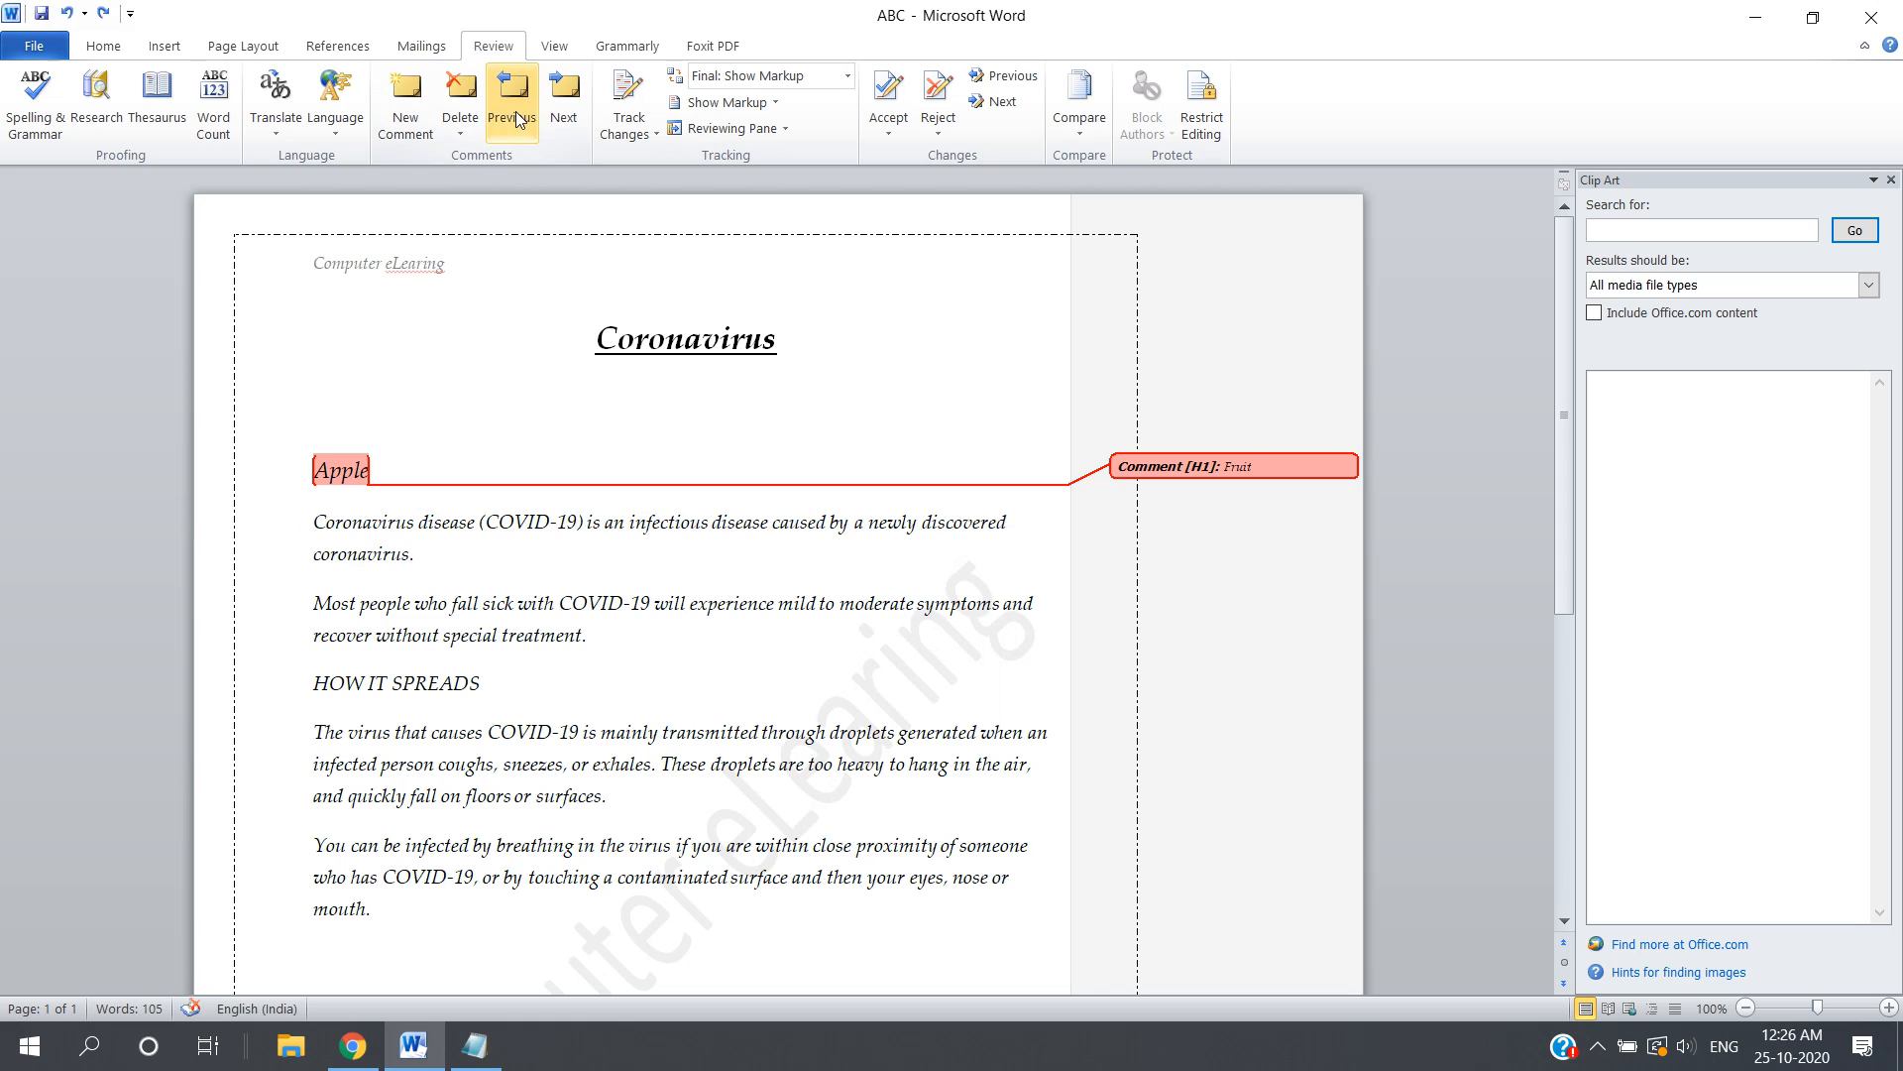
# Go to the next comment, try Accept and Move to Next, and decline searching from the beginning of the document.
pyautogui.click(565, 109)
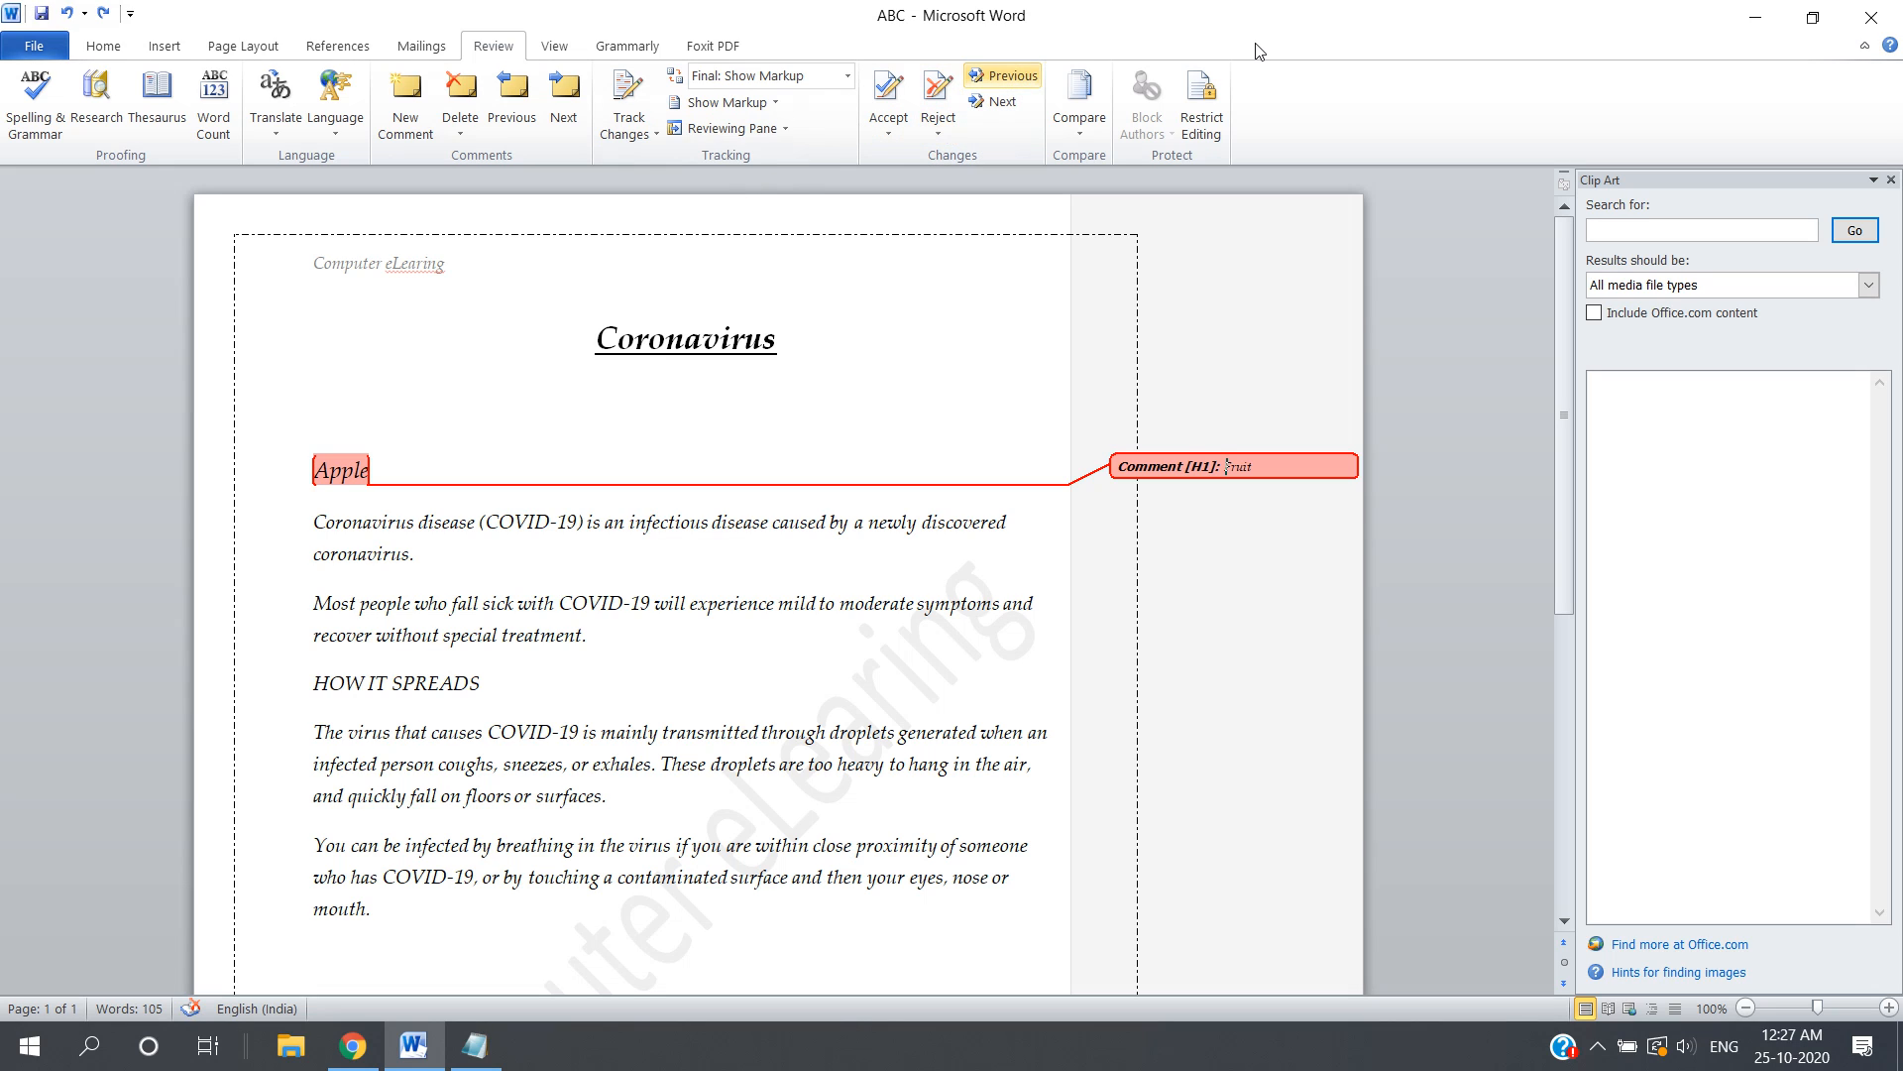
pyautogui.click(899, 136)
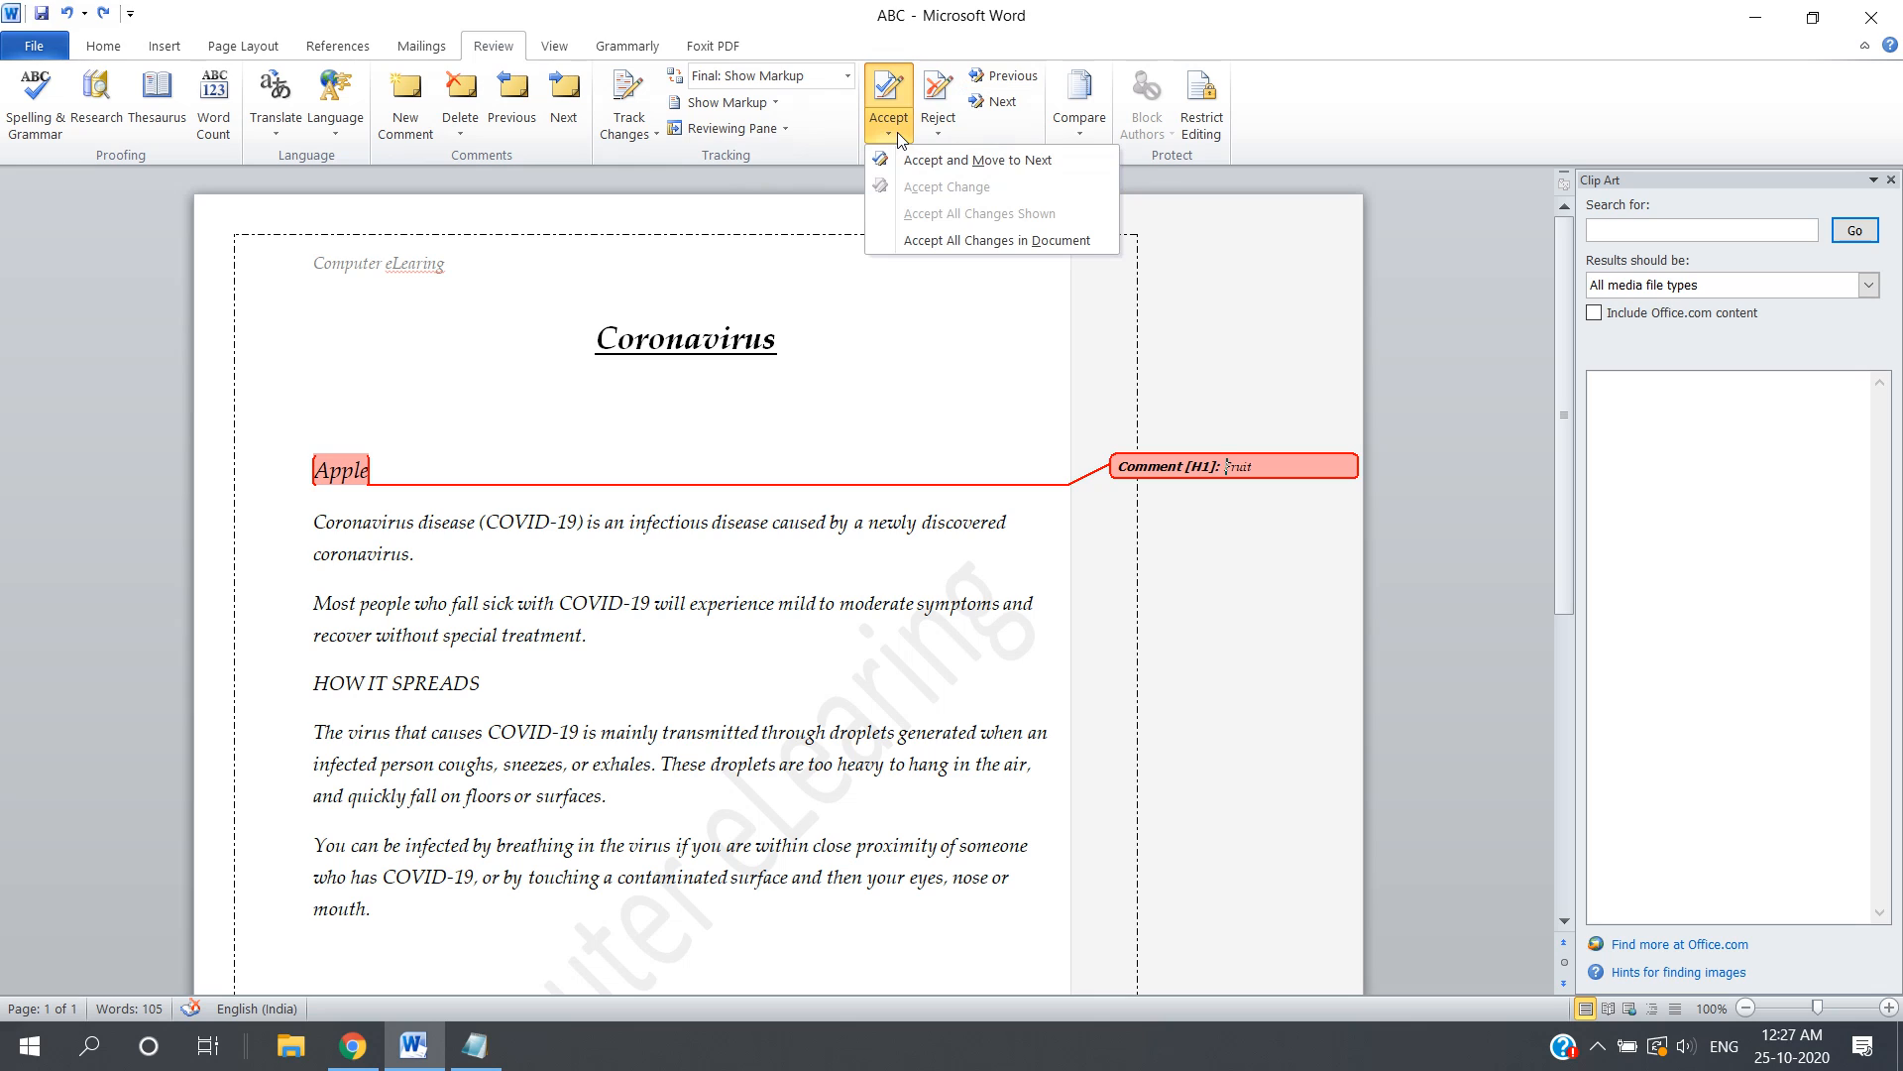
pyautogui.click(929, 164)
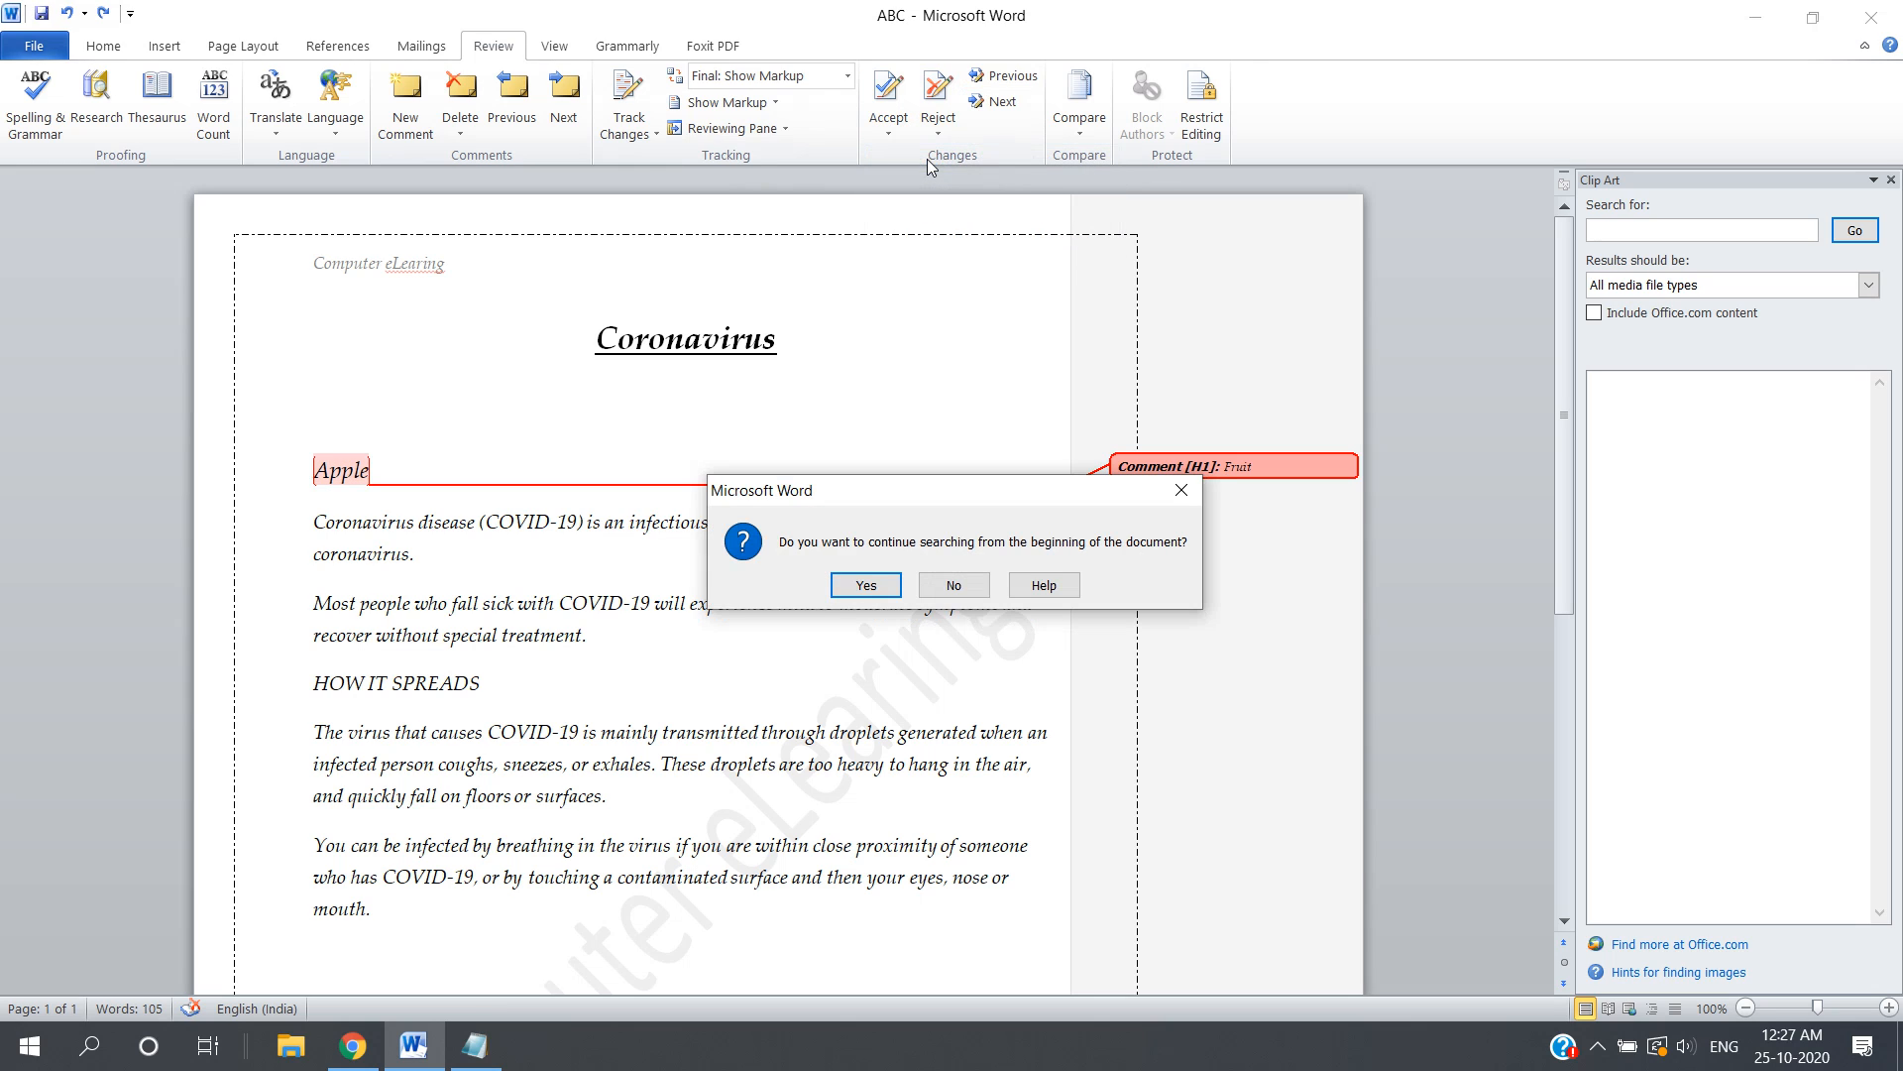
pyautogui.click(932, 586)
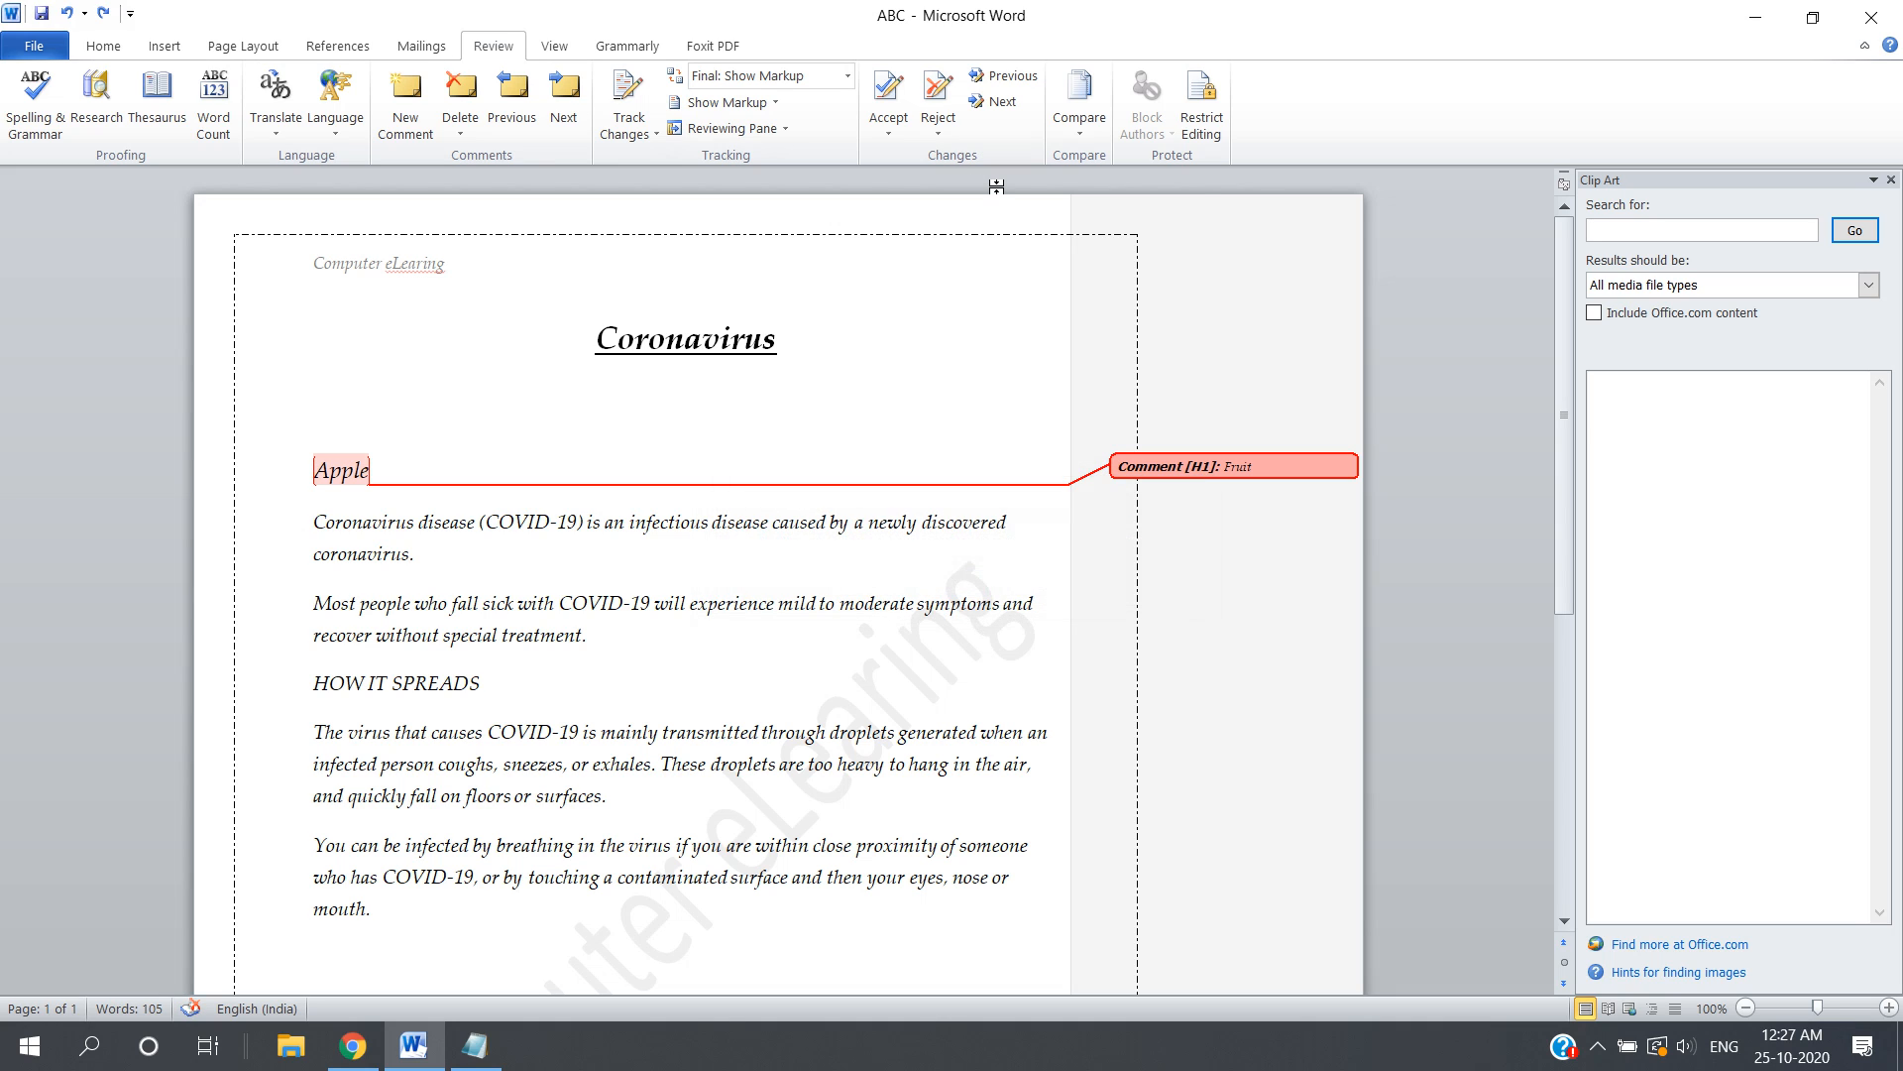
# Show the formatting and editing restrictions, and undo the recent edits to the comments on the title and the word Apple.
pyautogui.click(1209, 126)
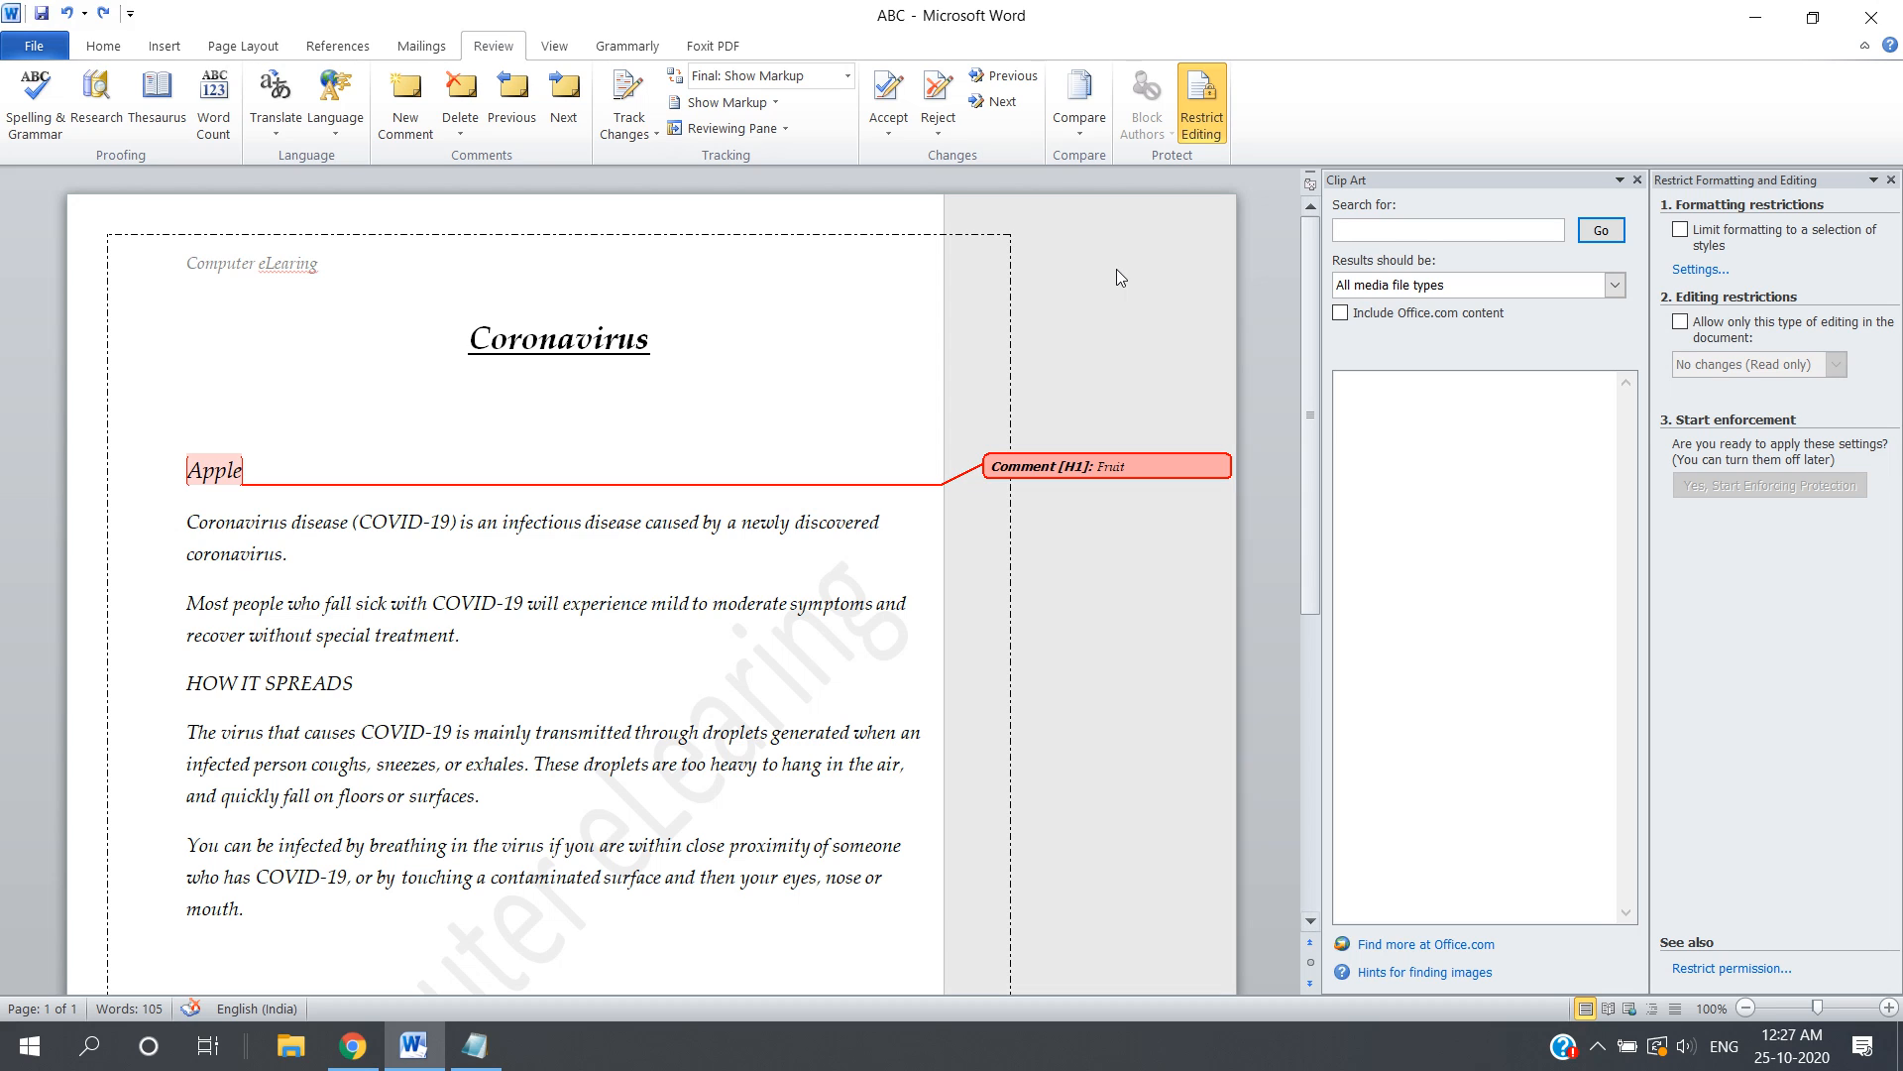
pyautogui.hotkey('ctrl', 'z')
pyautogui.hotkey('ctrl', 'z')
pyautogui.hotkey('ctrl', 'z')
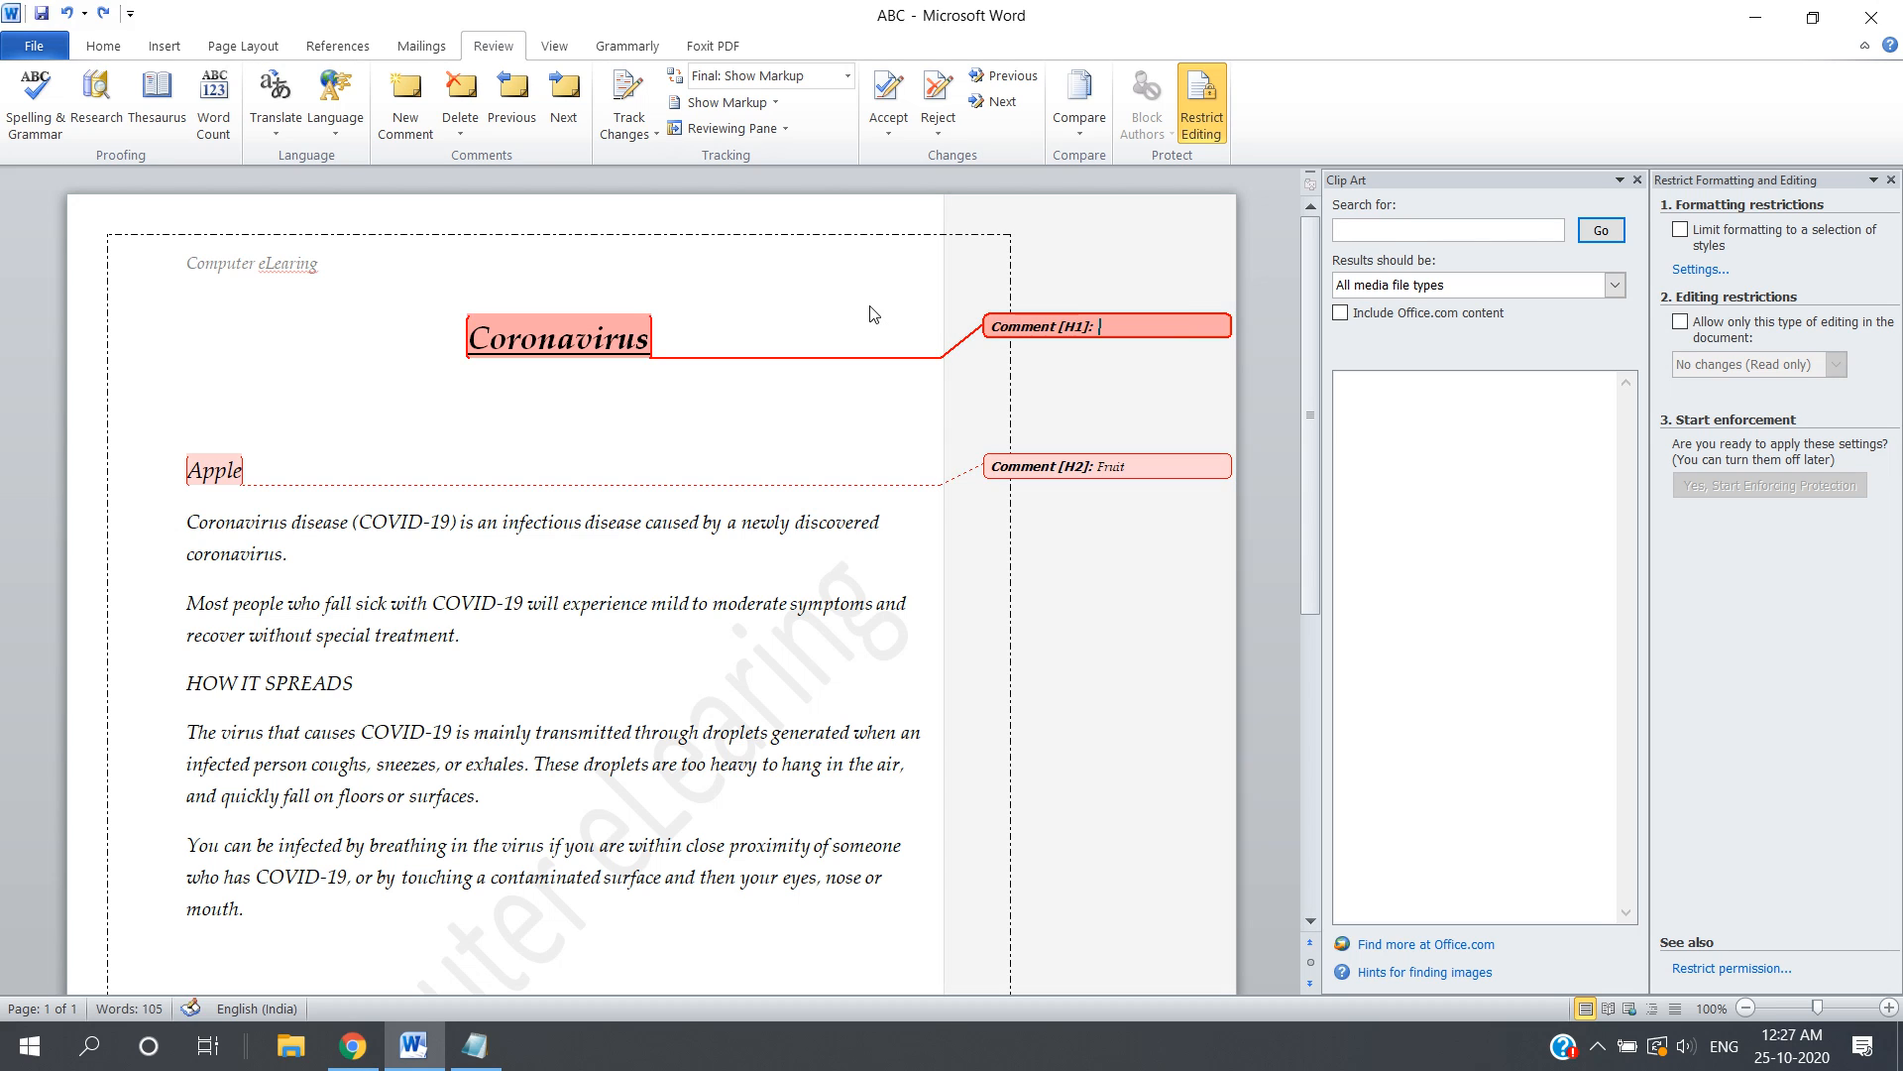
# View the whole document in Full Screen Reading and return to Print Layout.
pyautogui.click(557, 47)
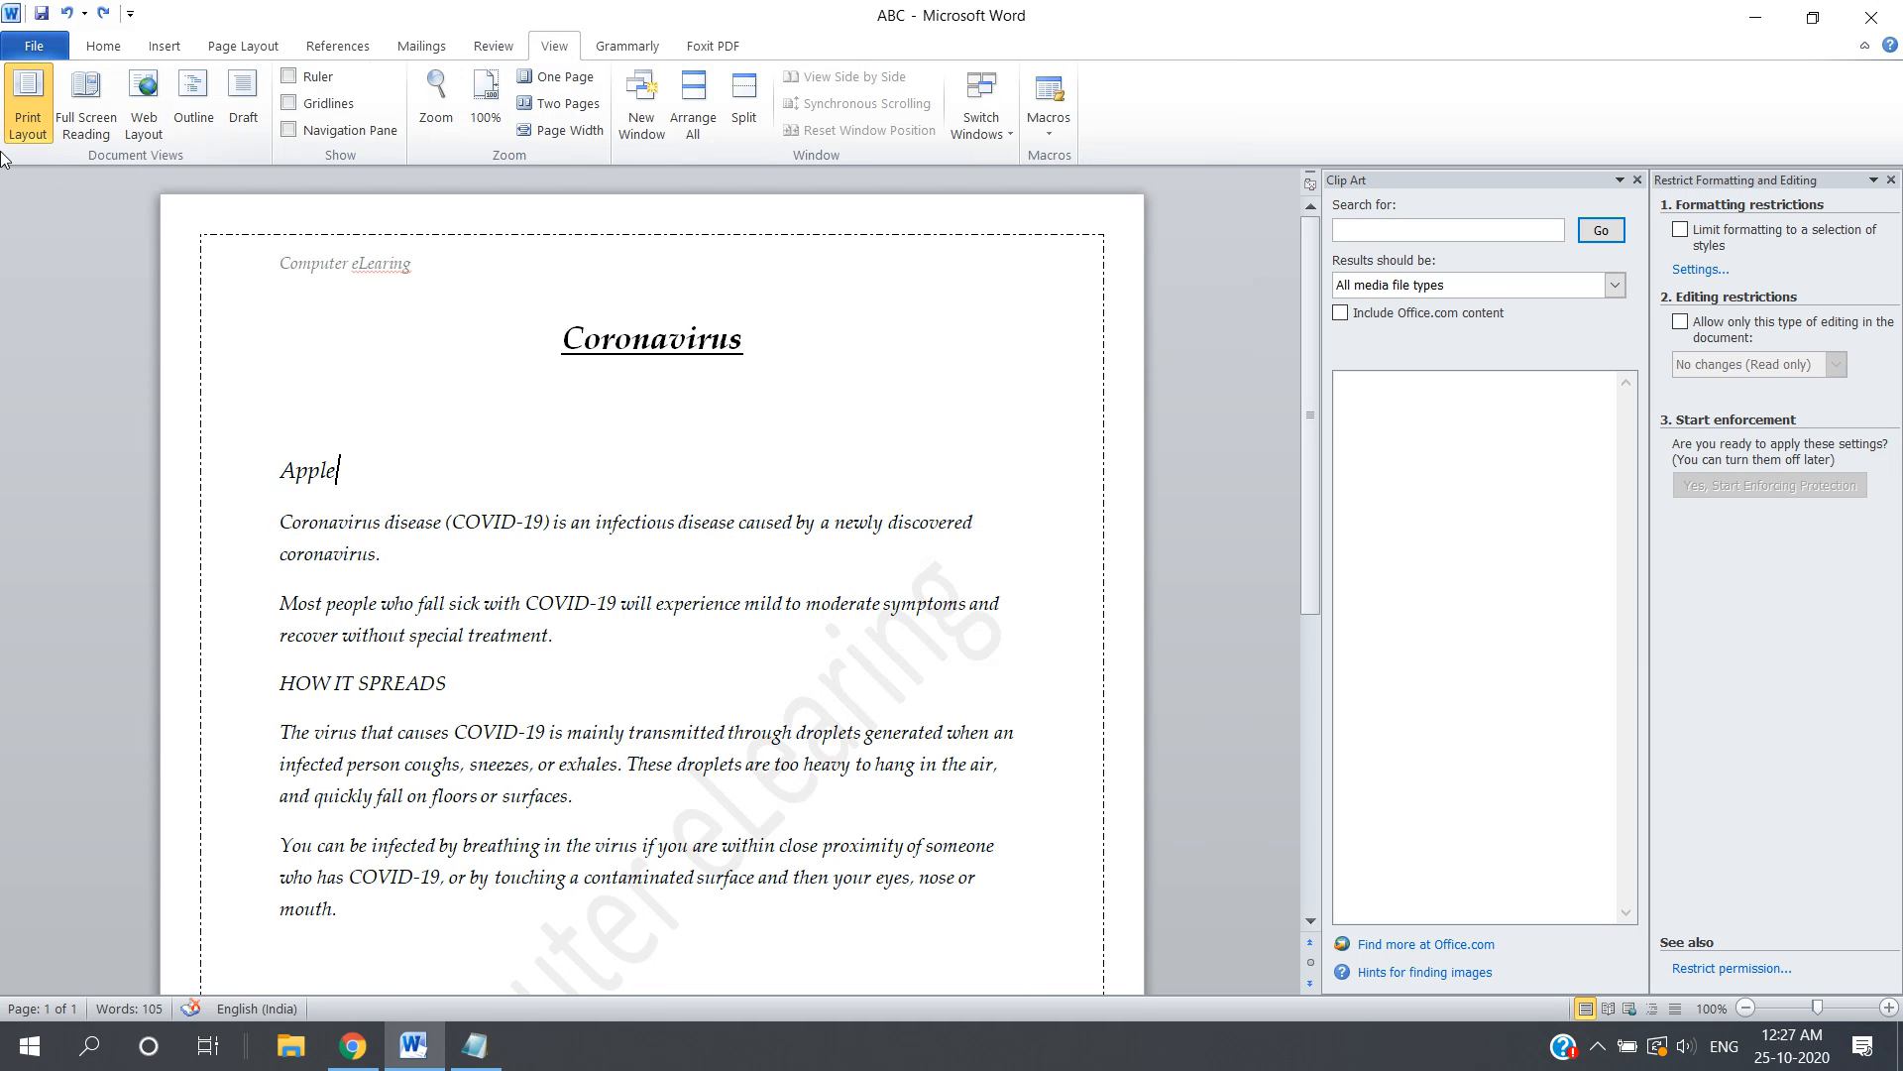
pyautogui.hotkey('ctrl', 'a')
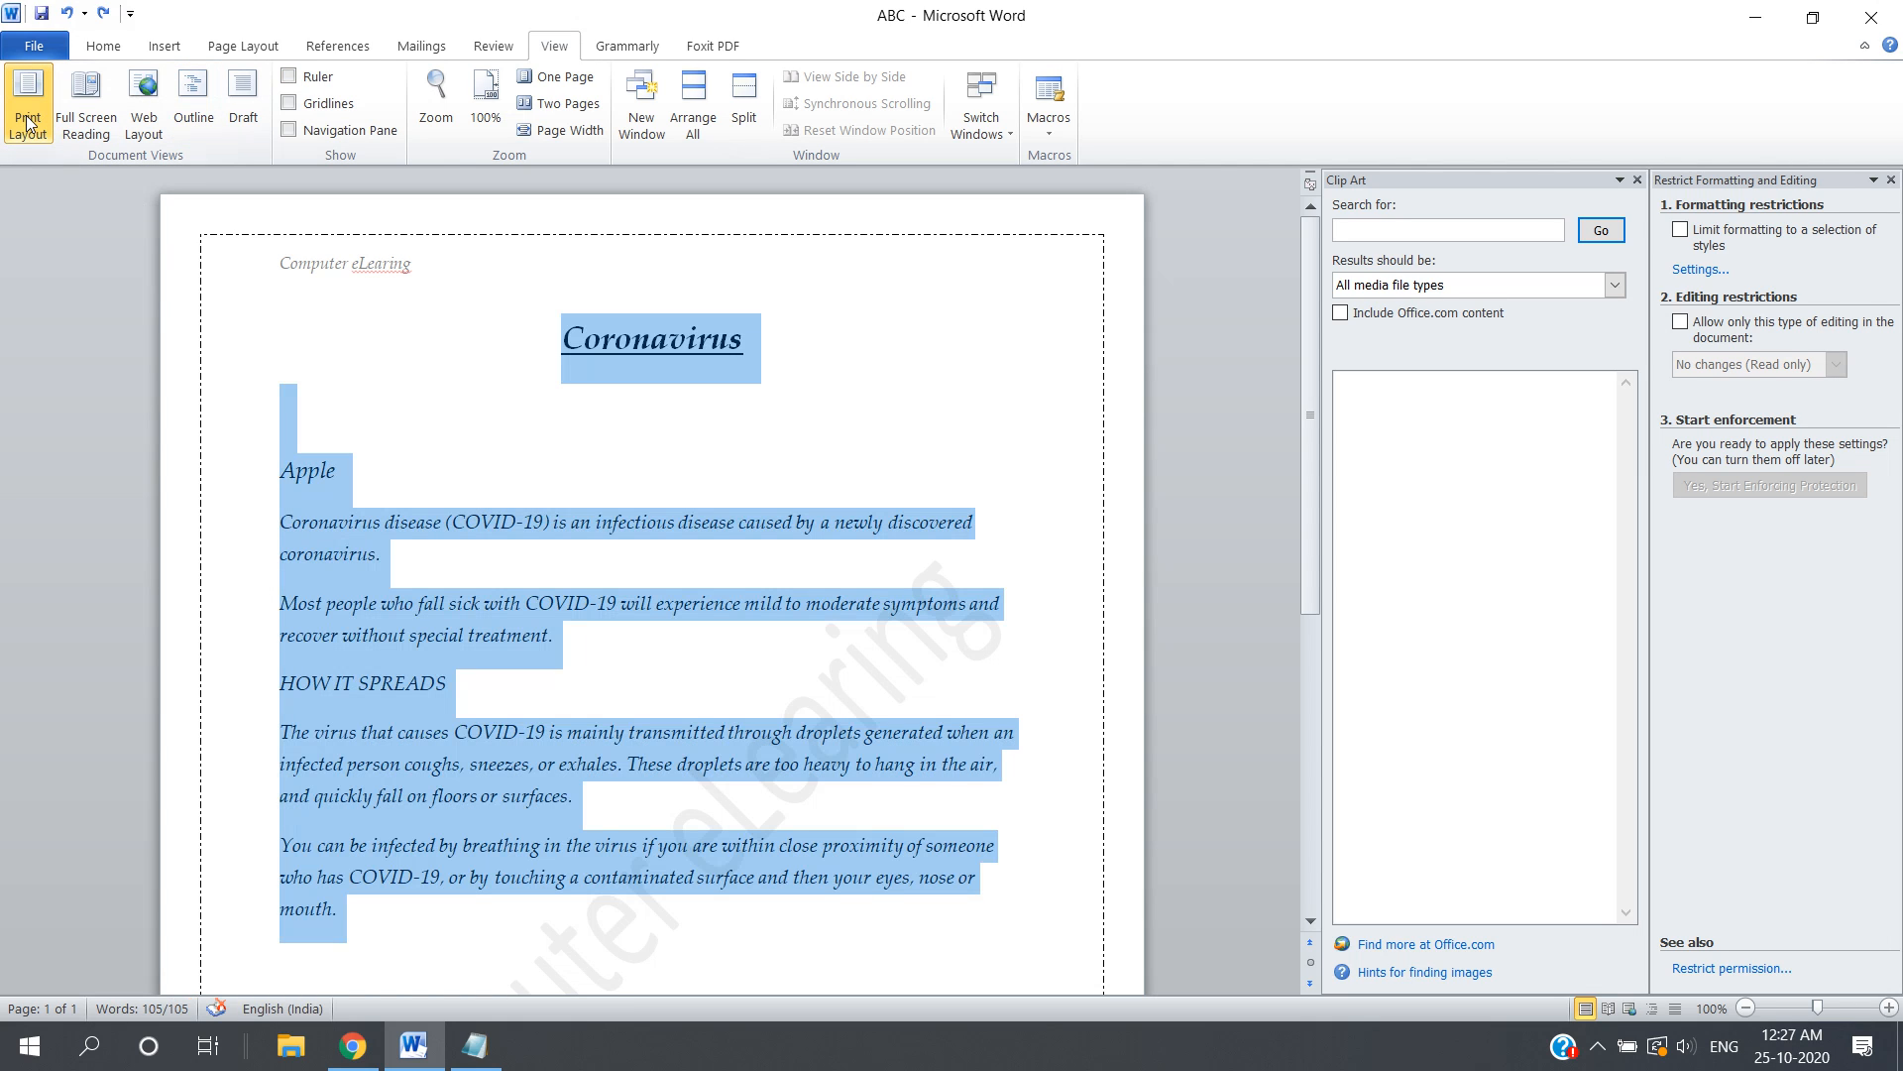
pyautogui.click(91, 136)
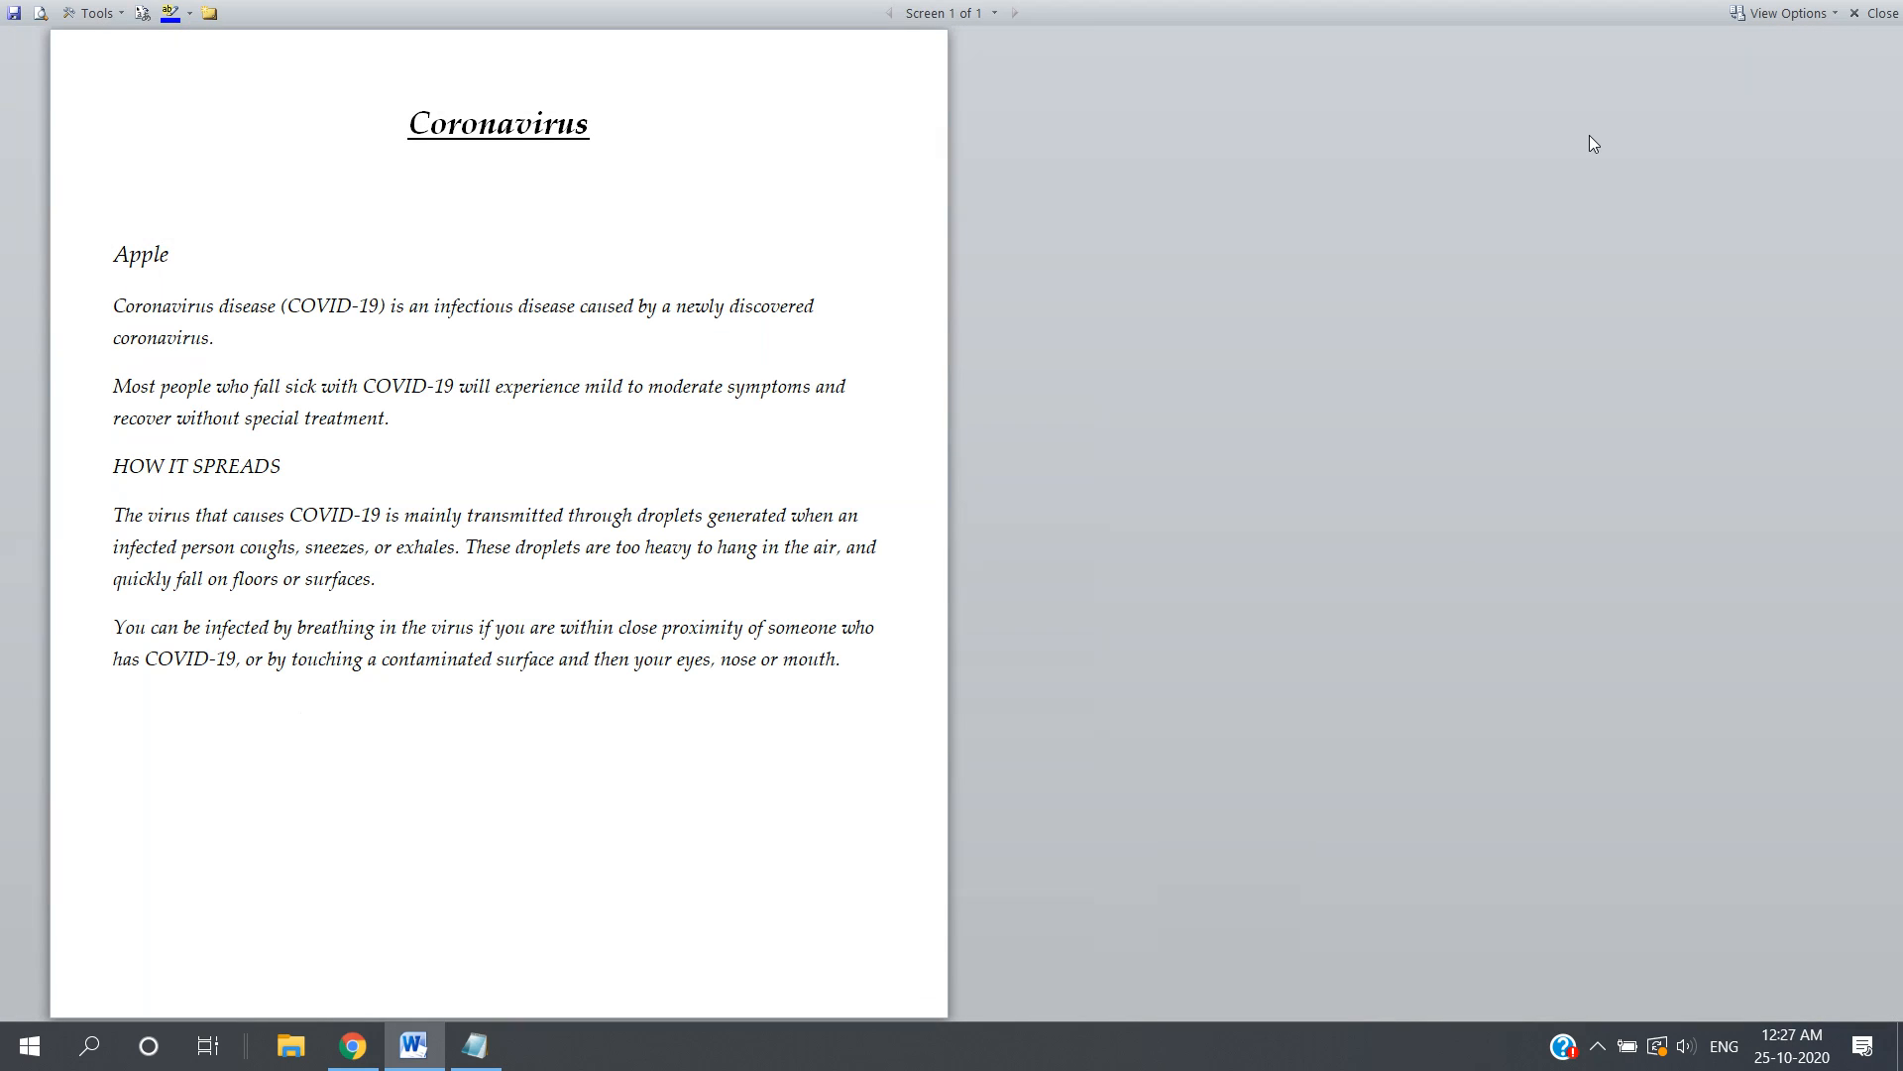
pyautogui.press('Escape')
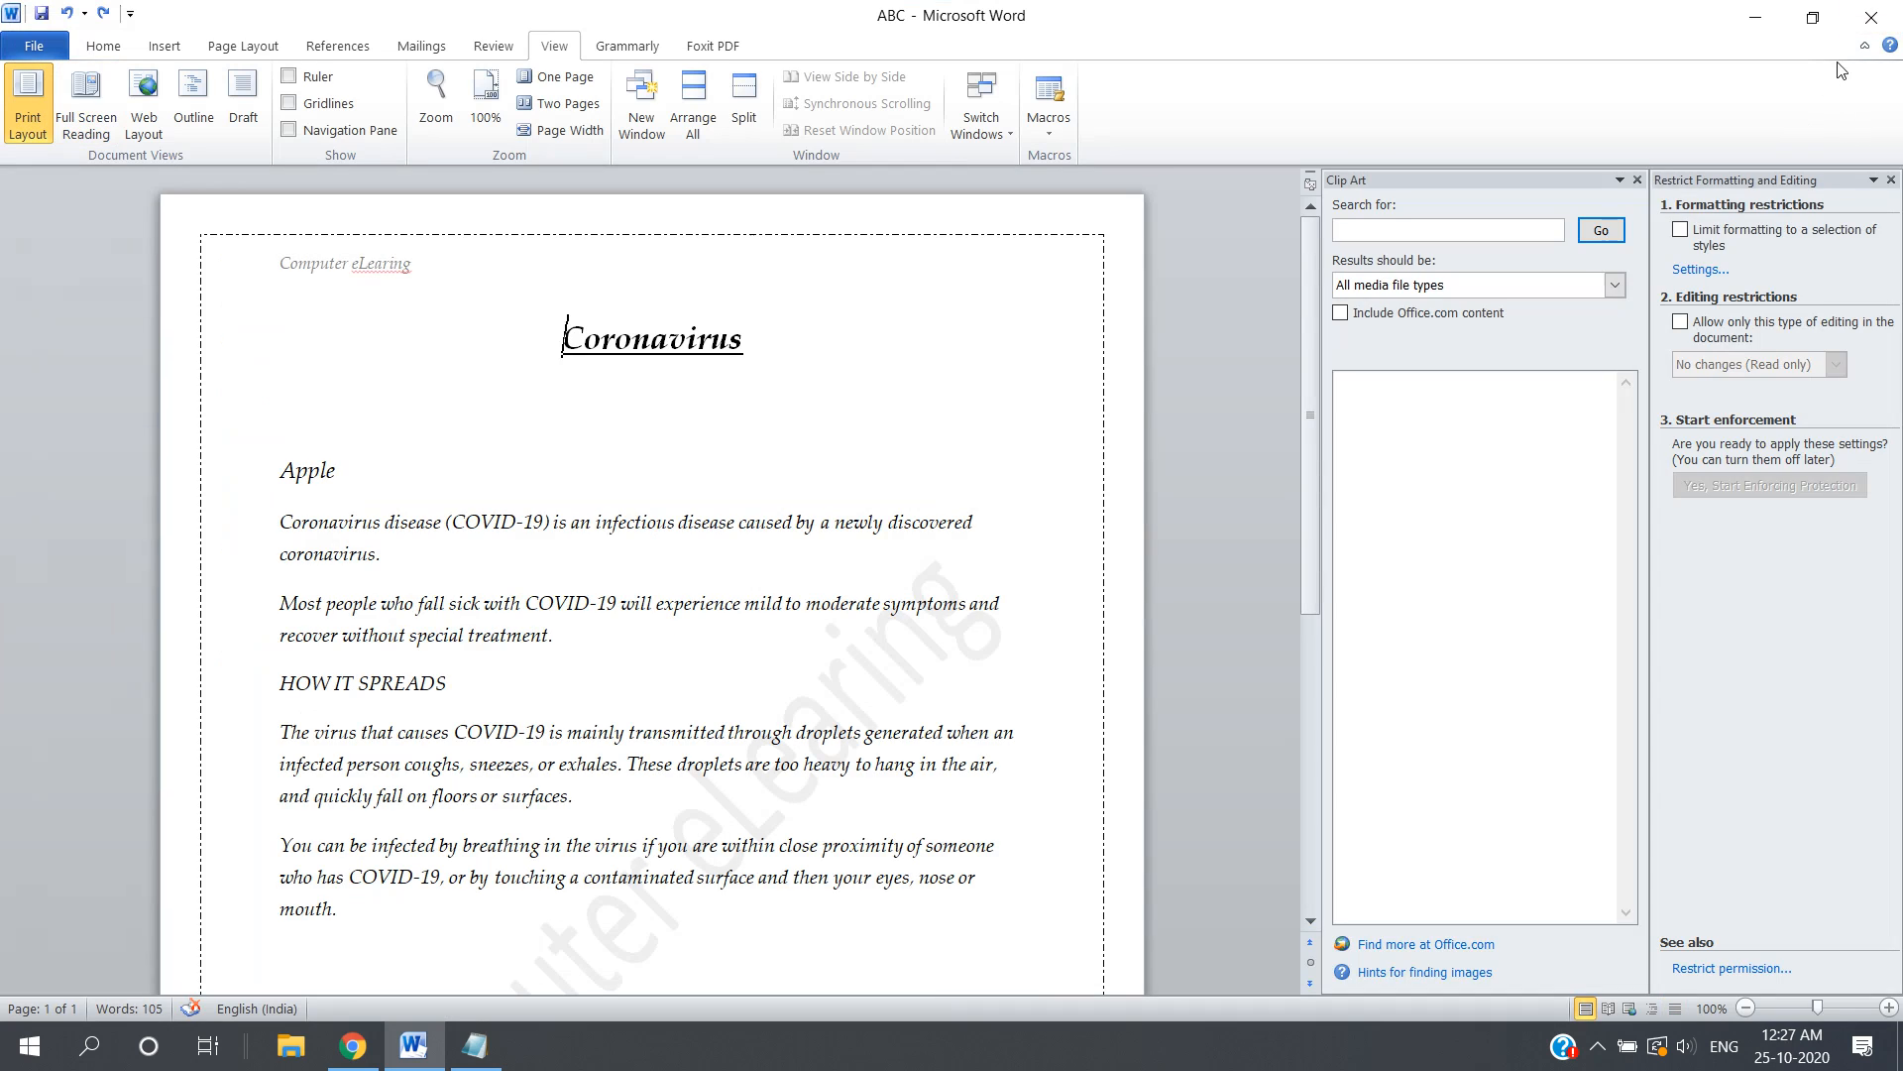
# Dismiss the Restrict Formatting and Editing and Clip Art panes and display the ruler.
pyautogui.click(1891, 181)
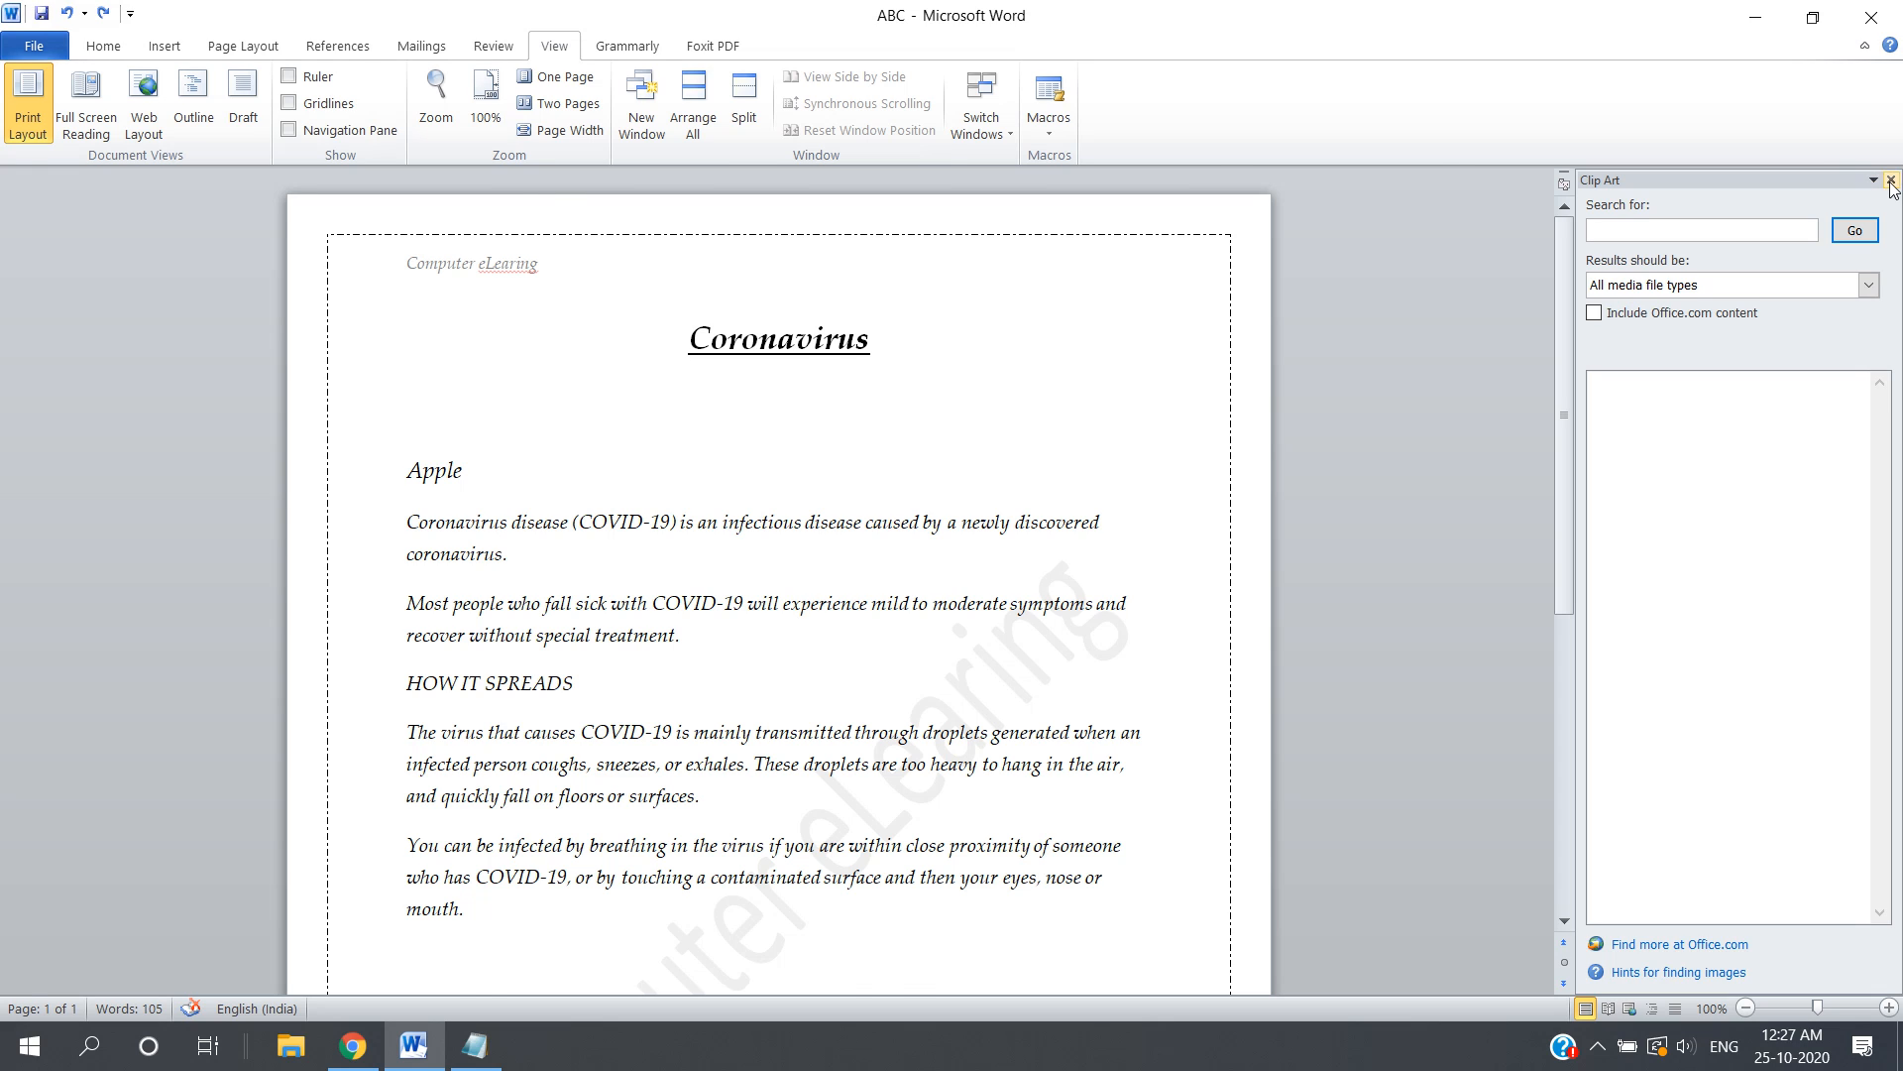
pyautogui.click(1890, 182)
pyautogui.click(1891, 184)
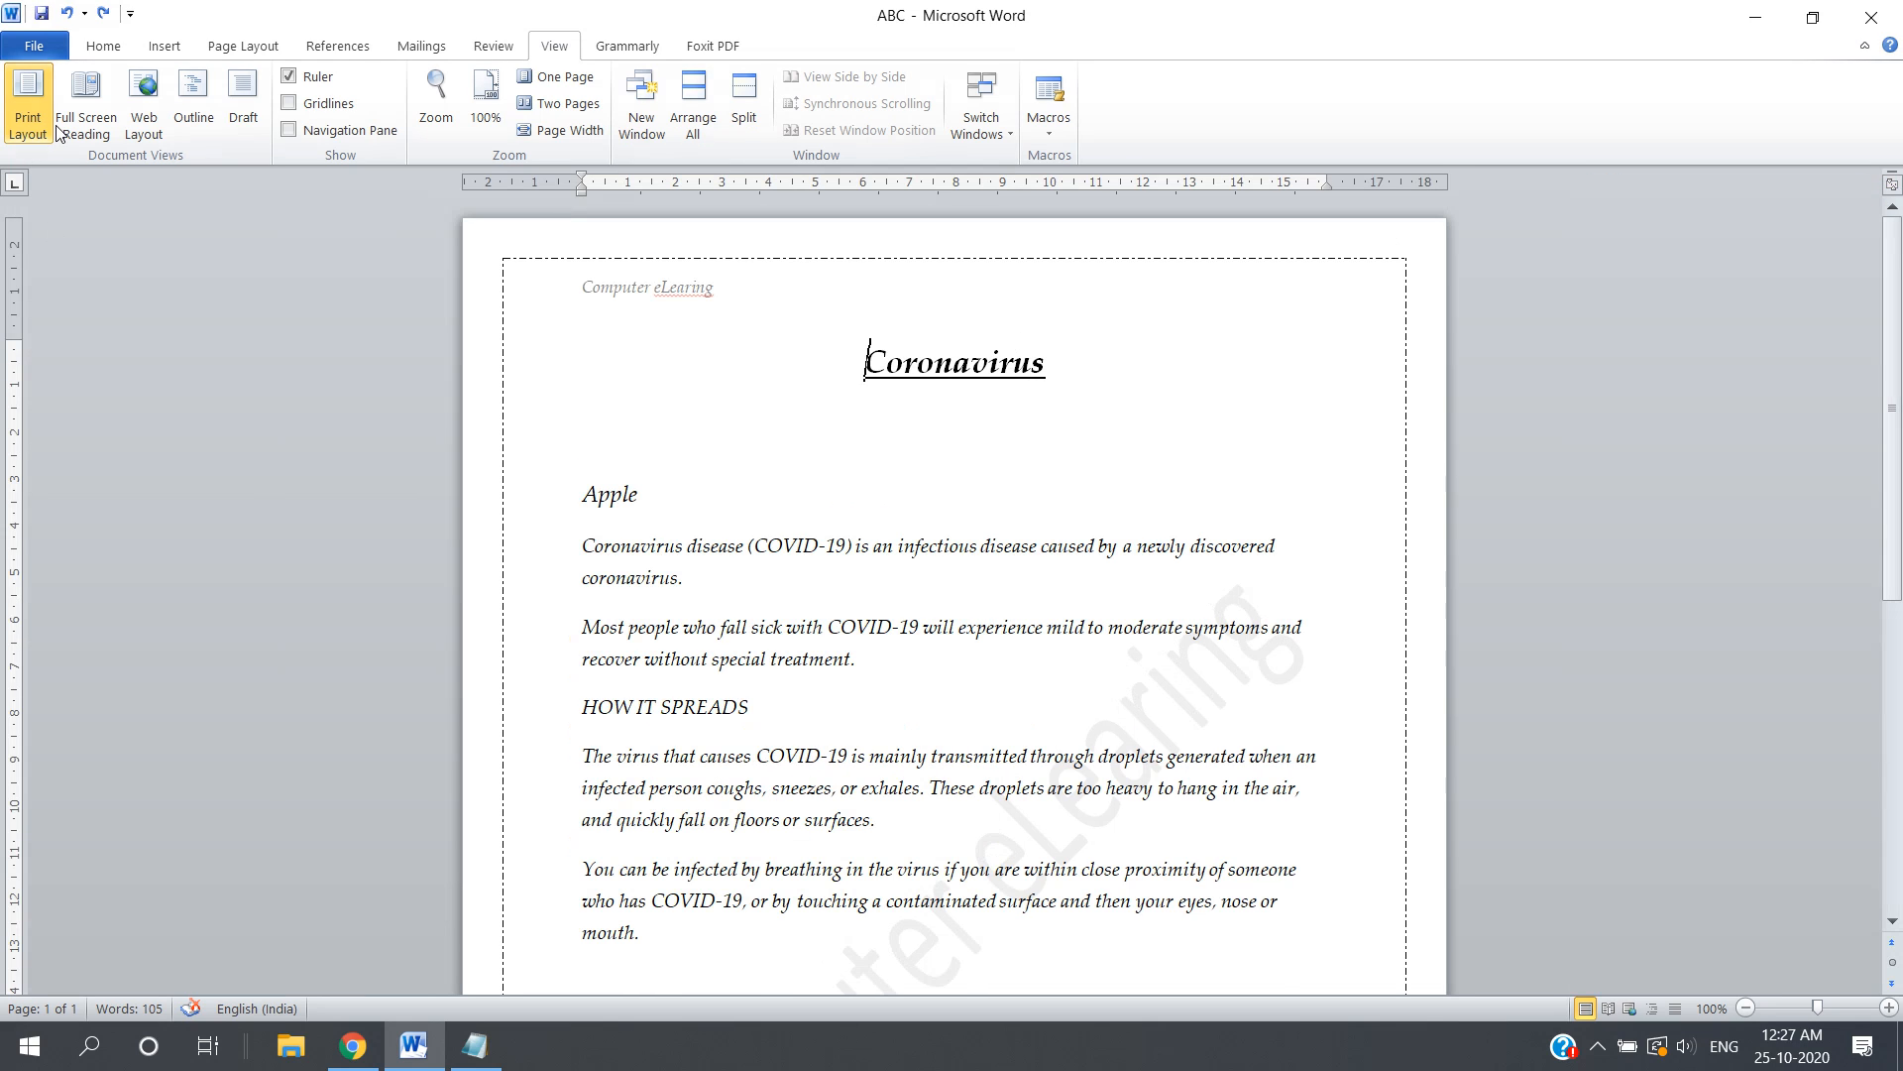
pyautogui.click(292, 83)
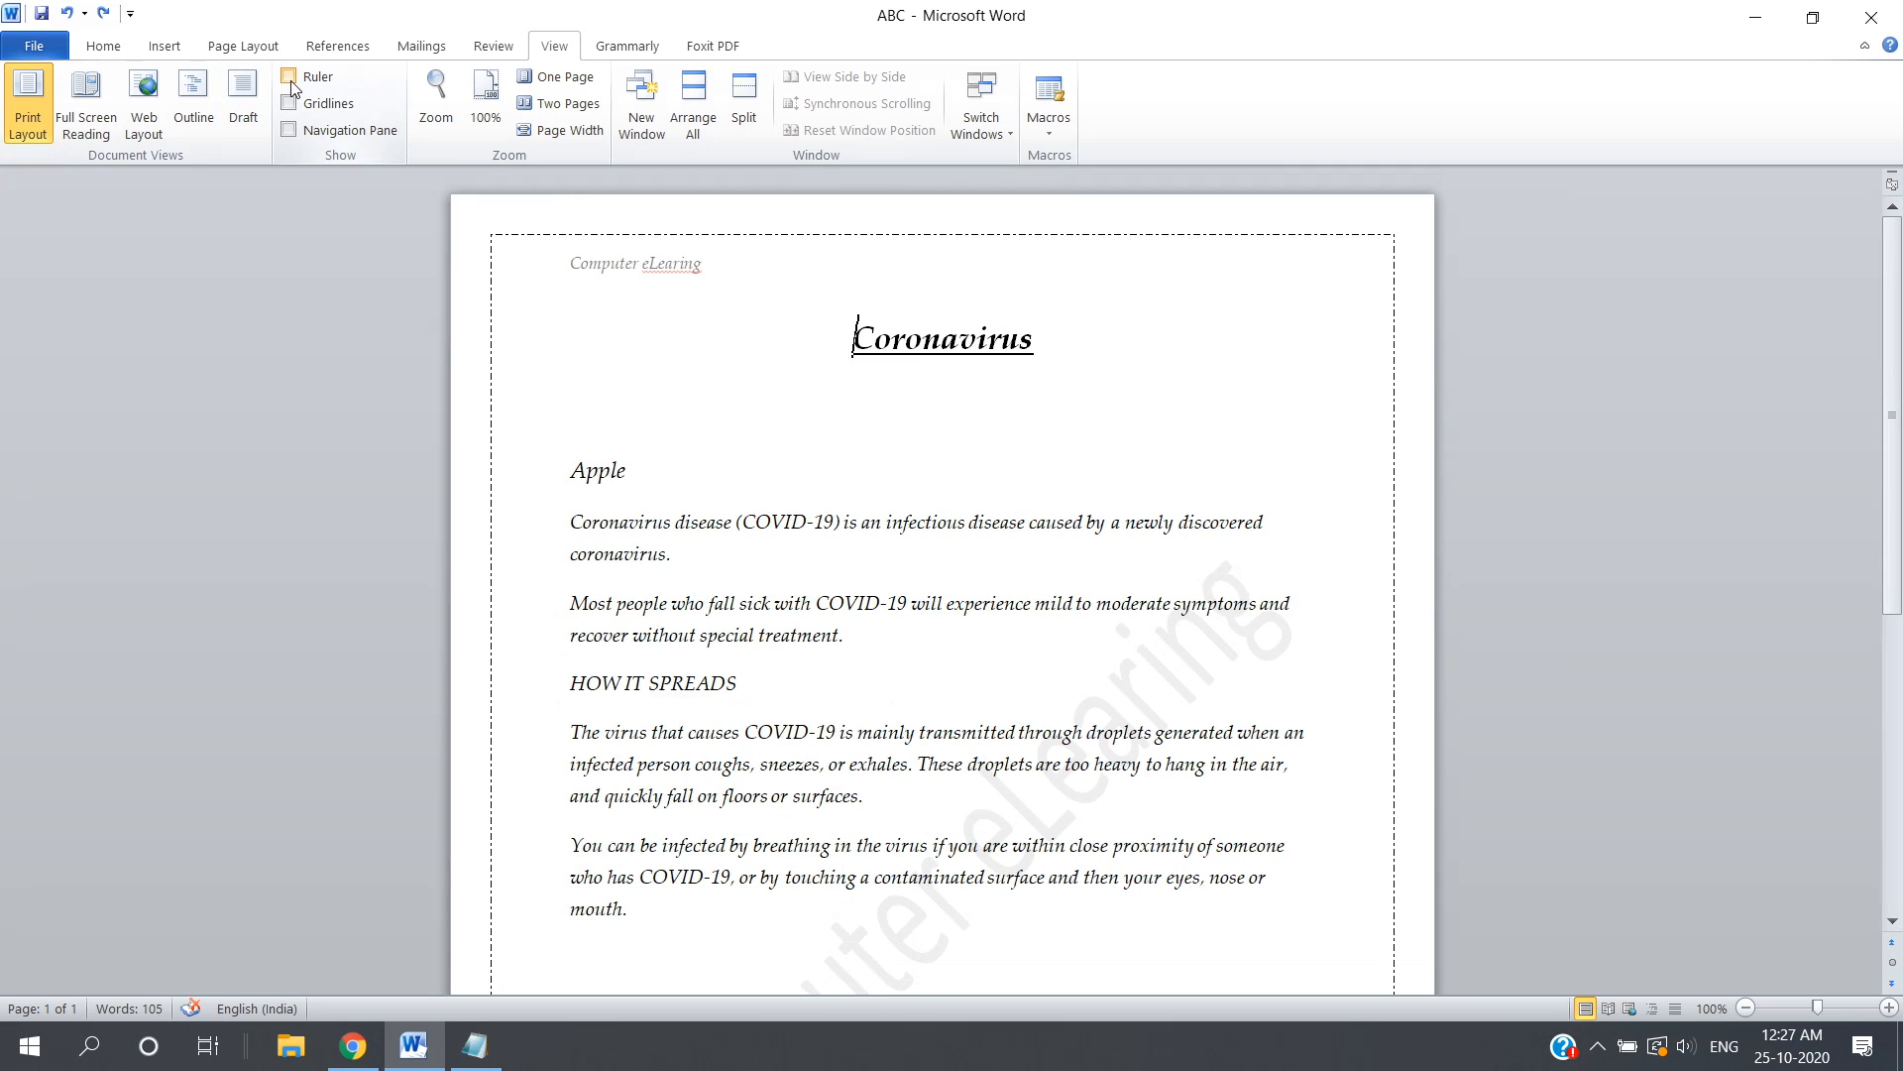
pyautogui.click(291, 83)
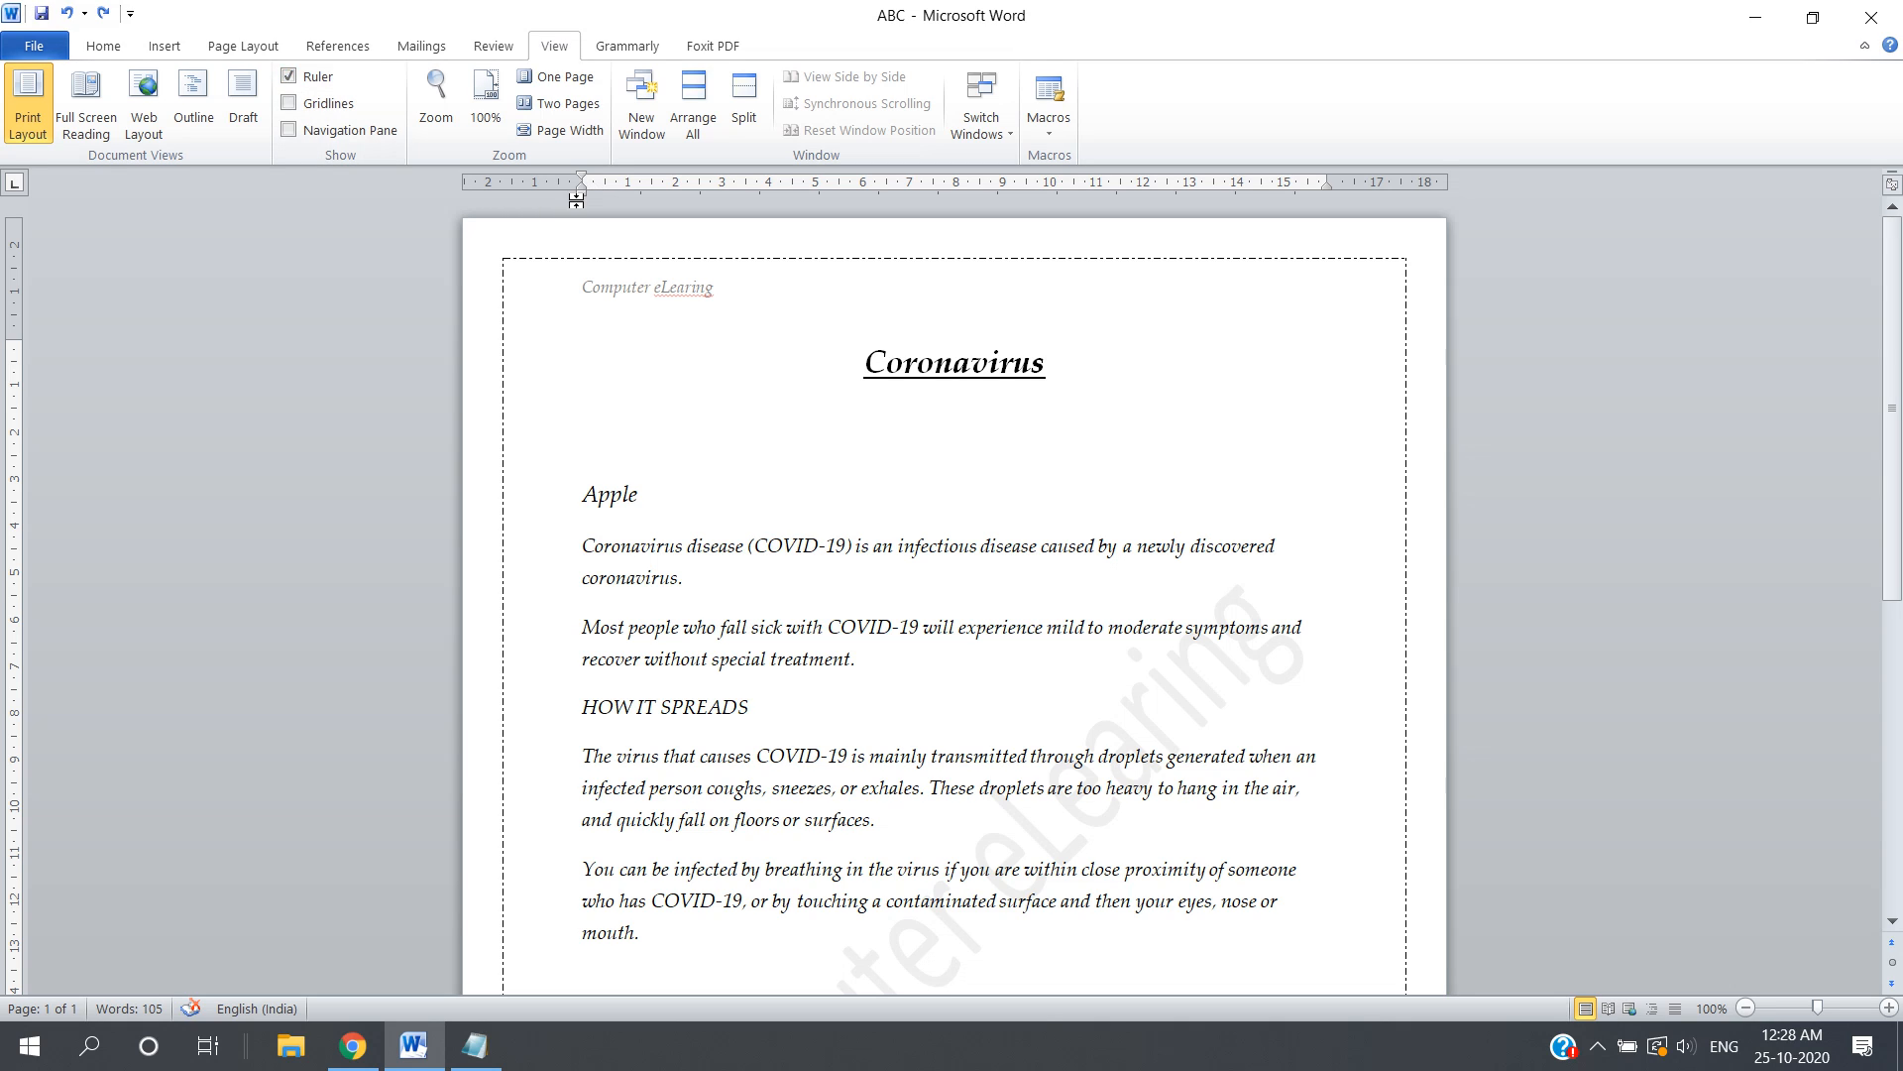
# Try indenting the Coronavirus title to about 1.25 cm and about 4.25 cm on the ruler, and undo both indents.
pyautogui.moveTo(582, 197); pyautogui.dragTo(639, 193)
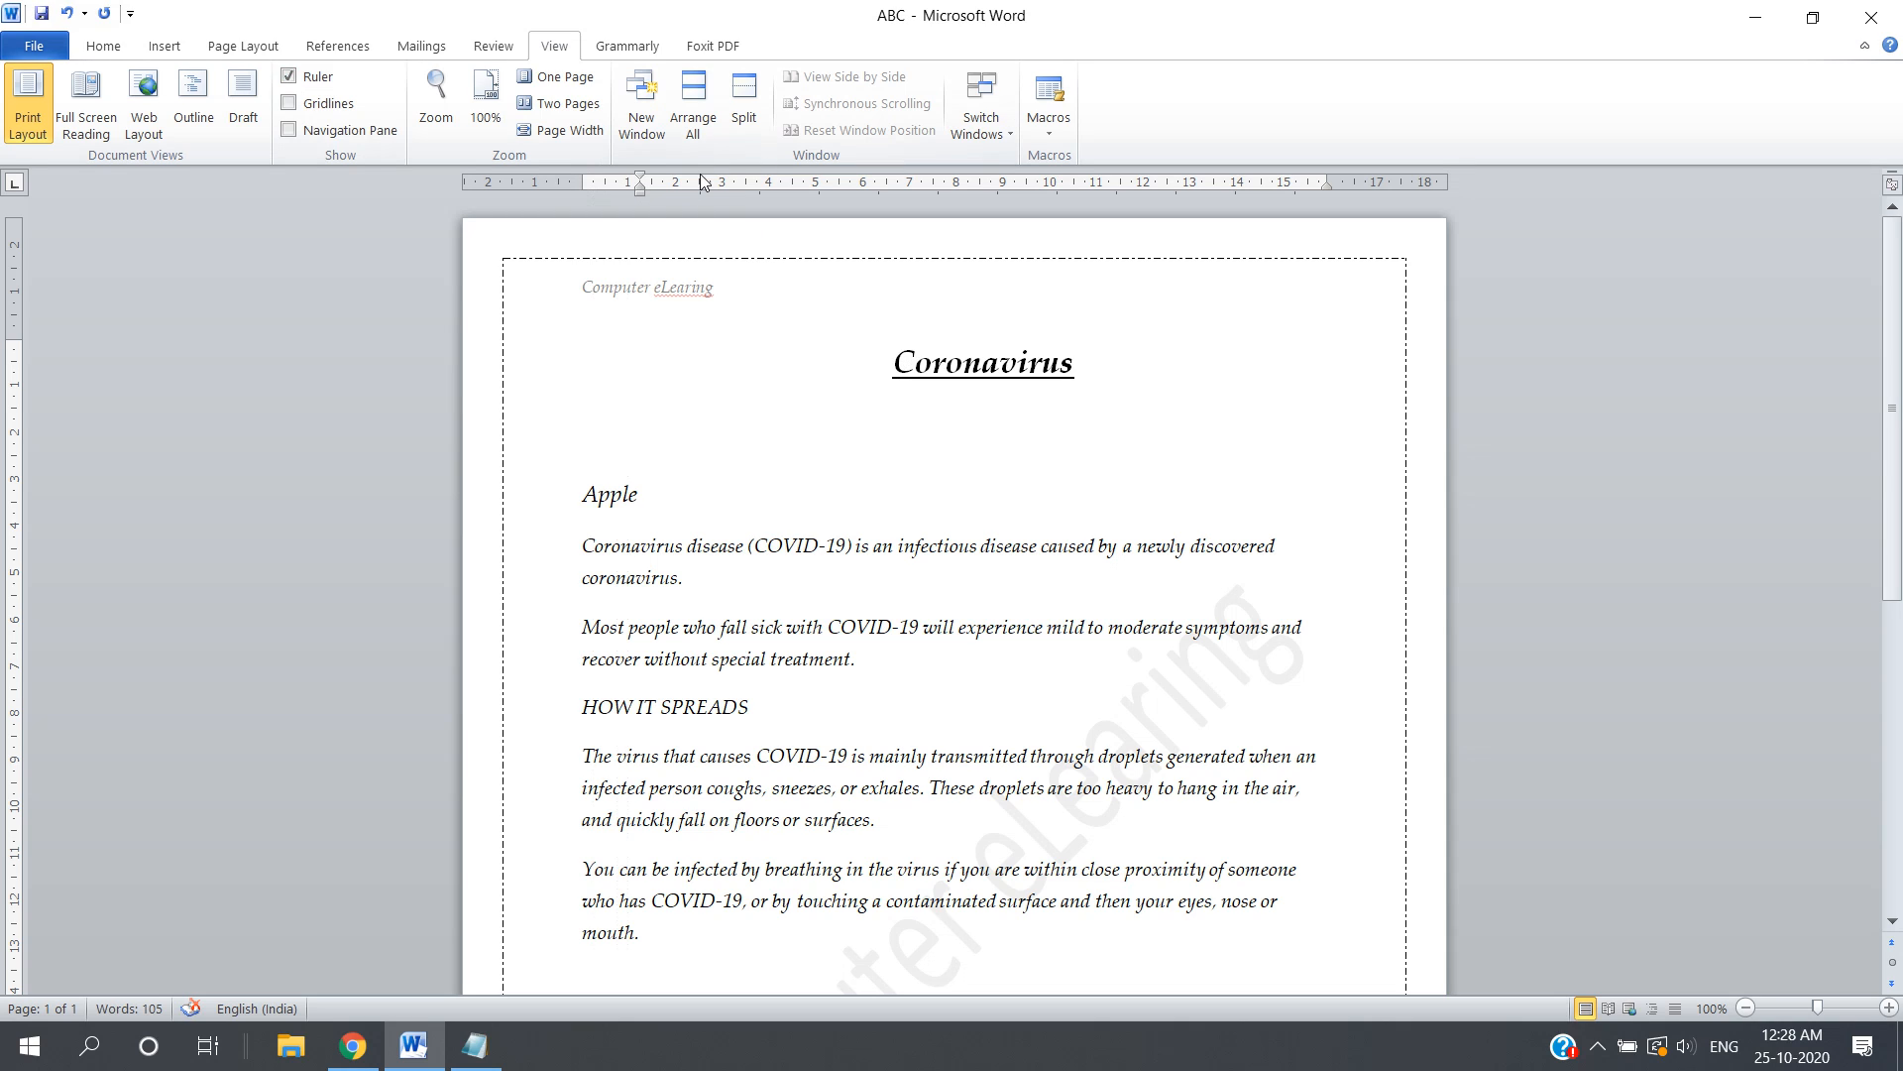
pyautogui.moveTo(642, 196); pyautogui.dragTo(780, 199)
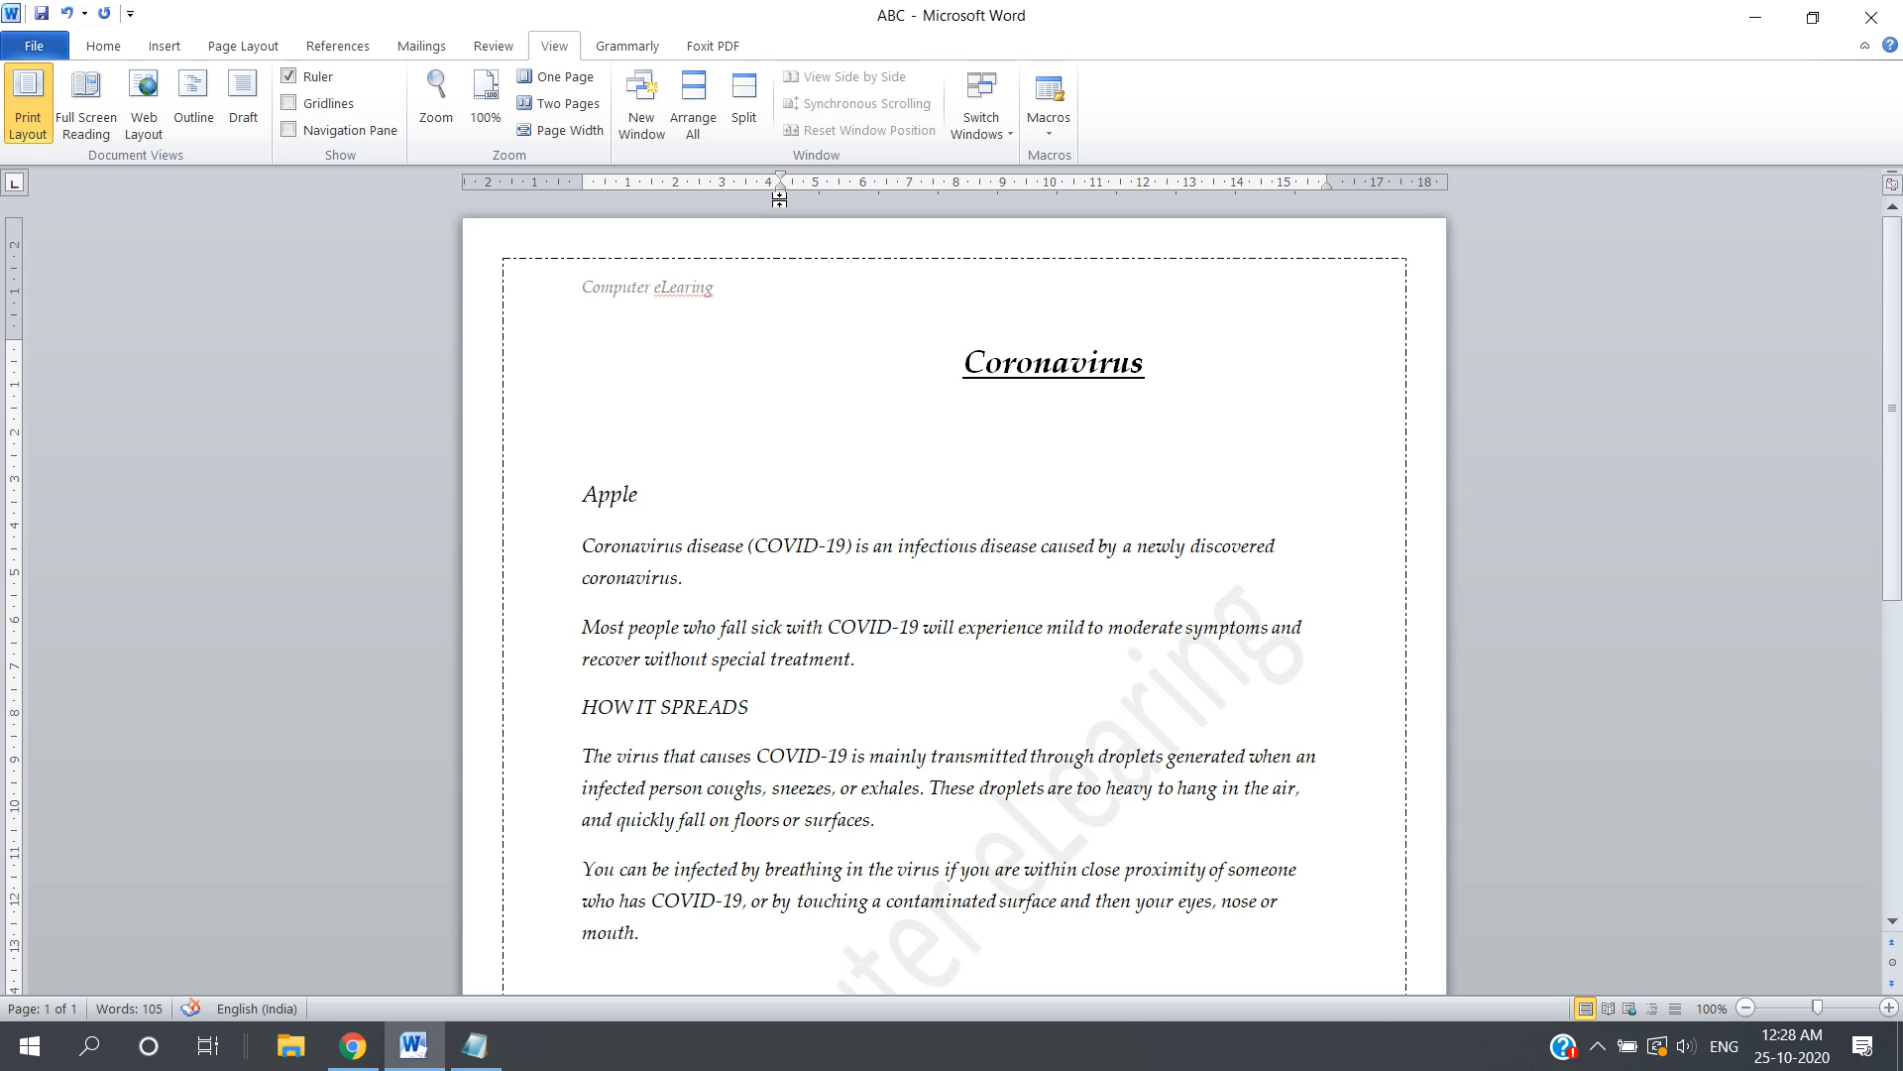
pyautogui.hotkey('ctrl', 'z')
pyautogui.hotkey('ctrl', 'z')
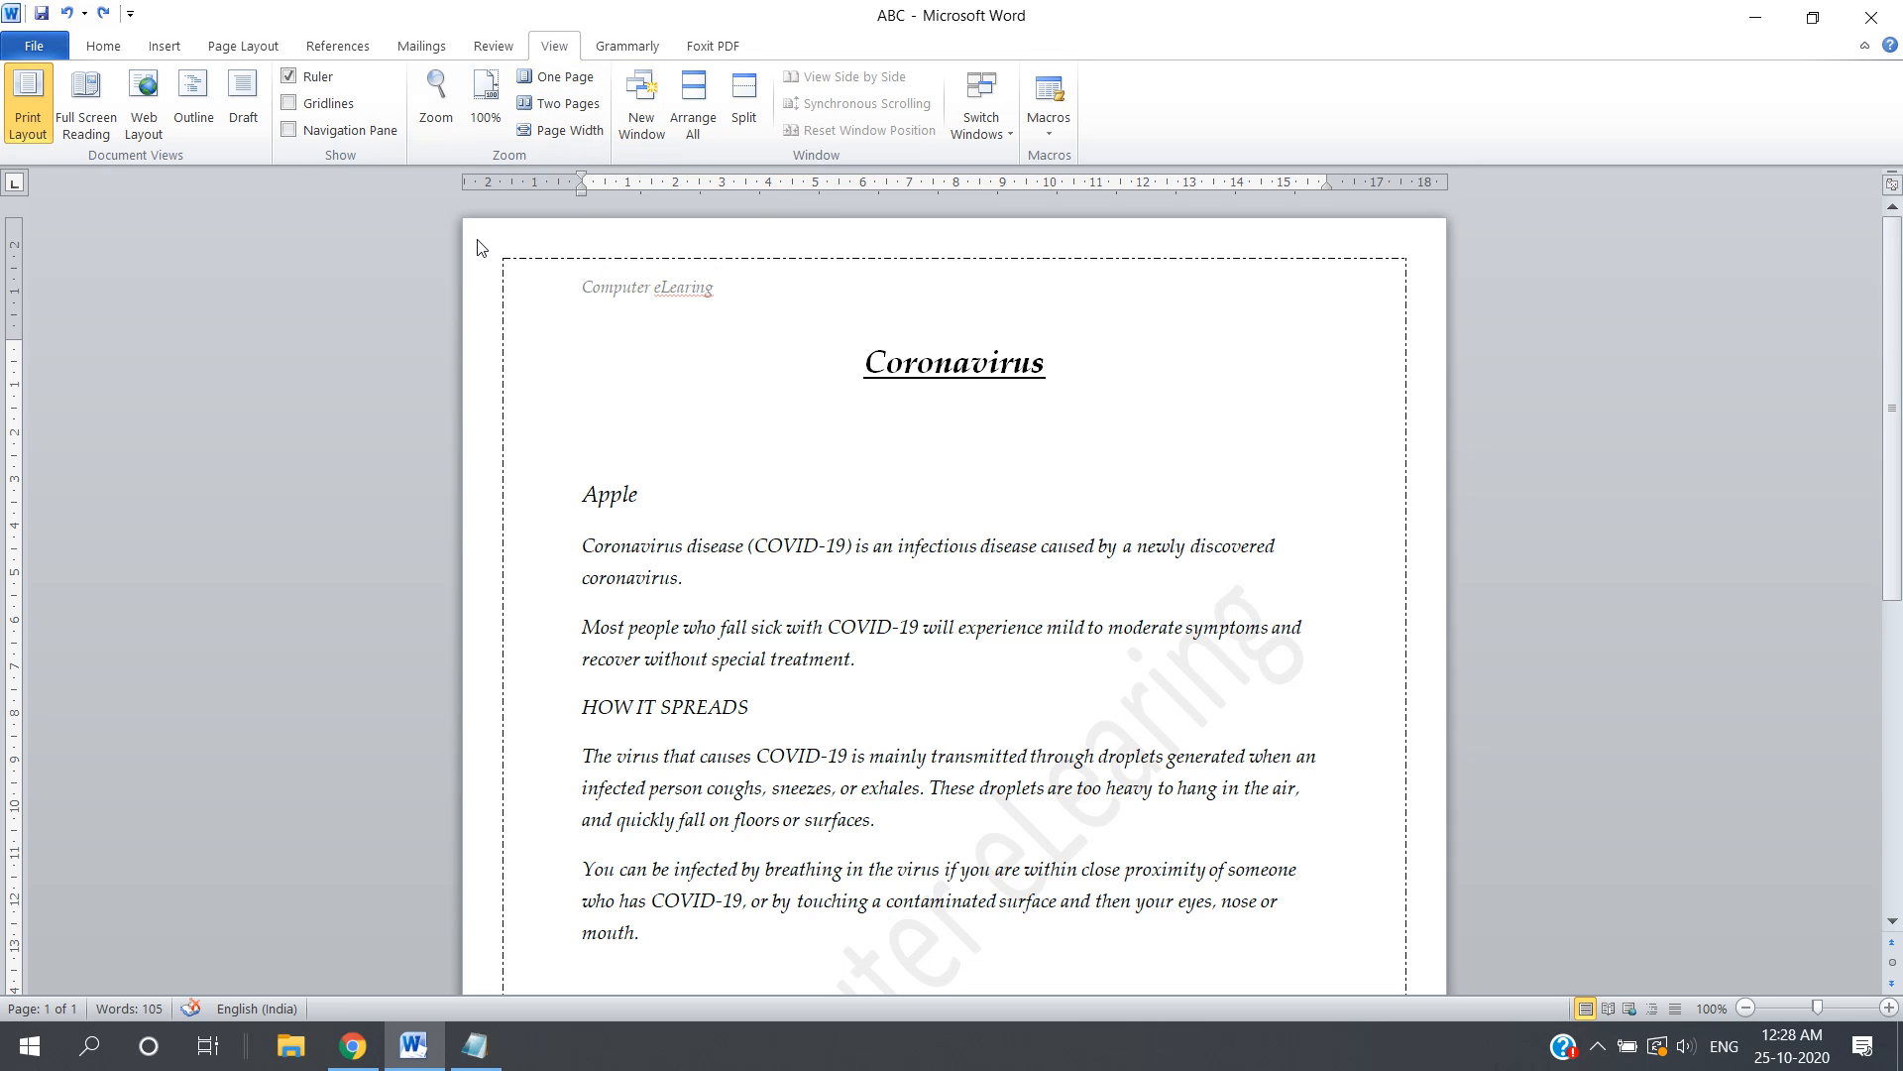
# Turn the page gridlines on and off again, and look at the zoom options without applying any.
pyautogui.click(349, 111)
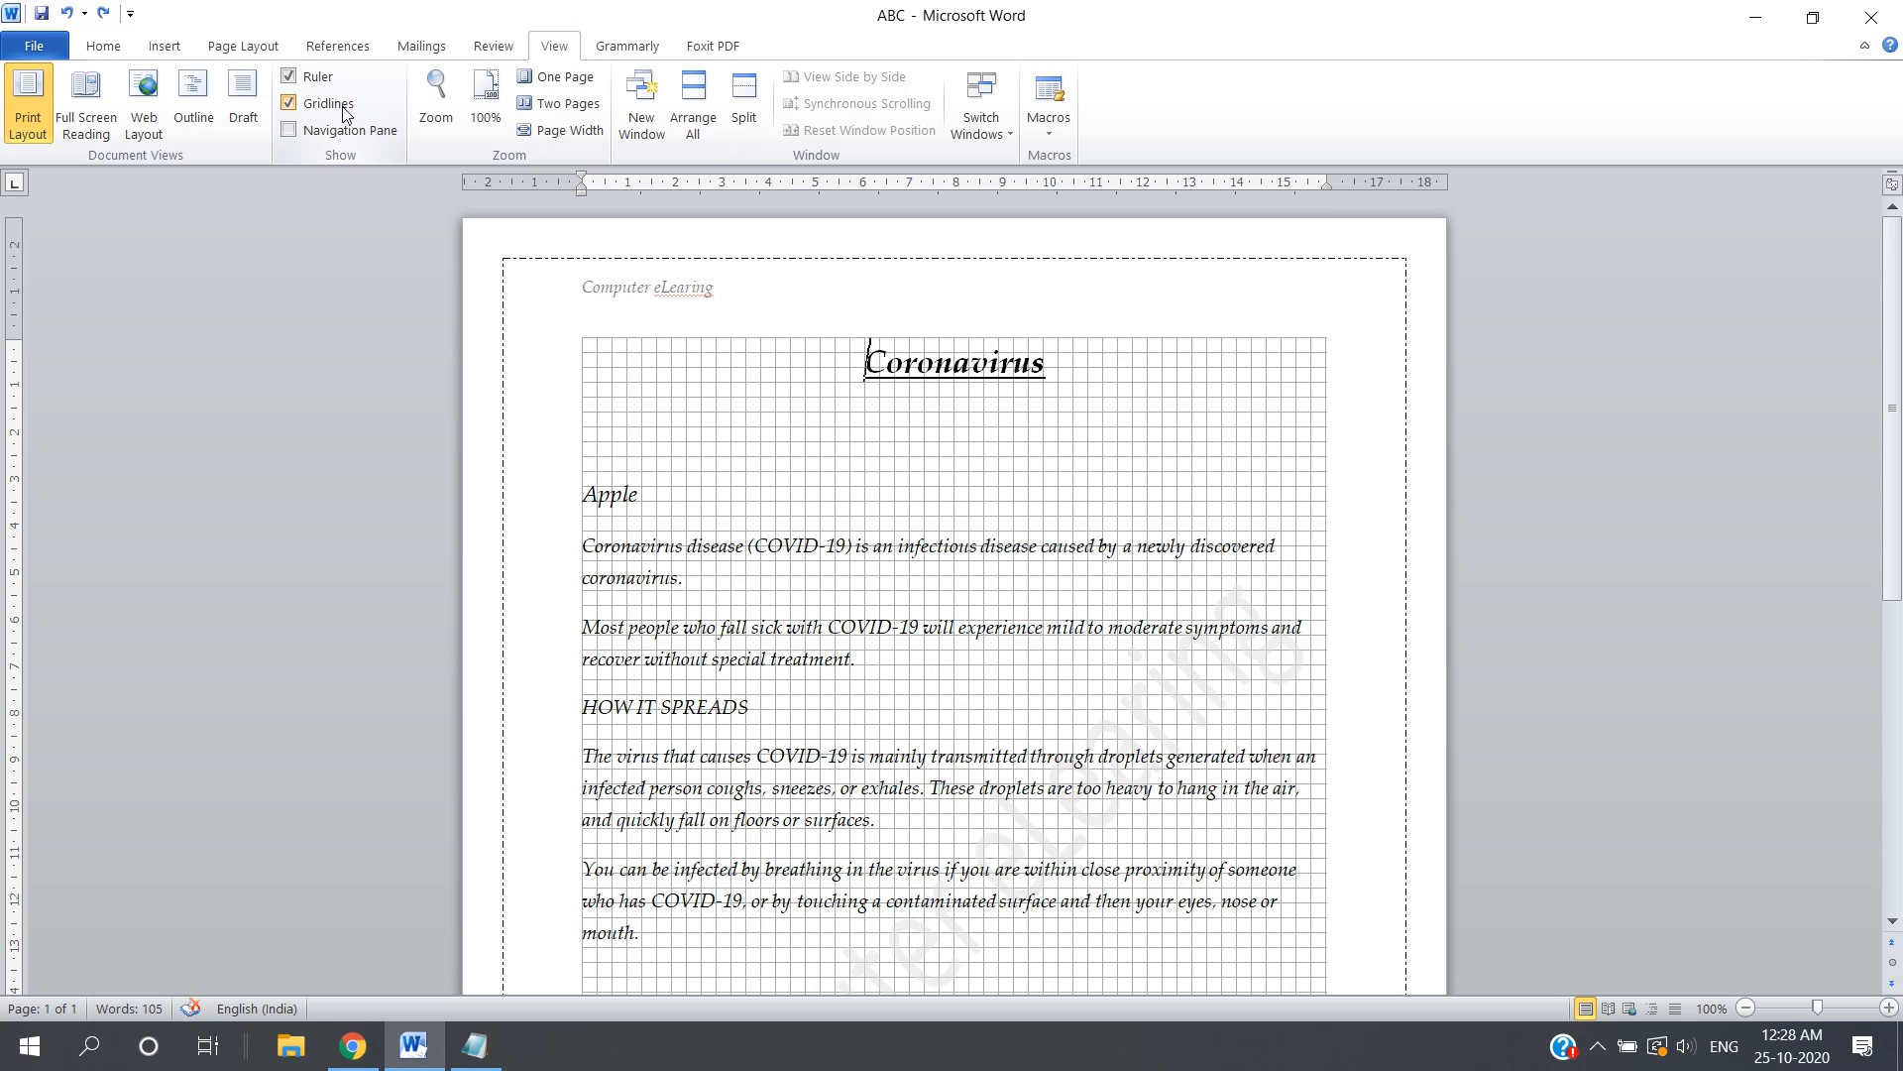
pyautogui.click(346, 111)
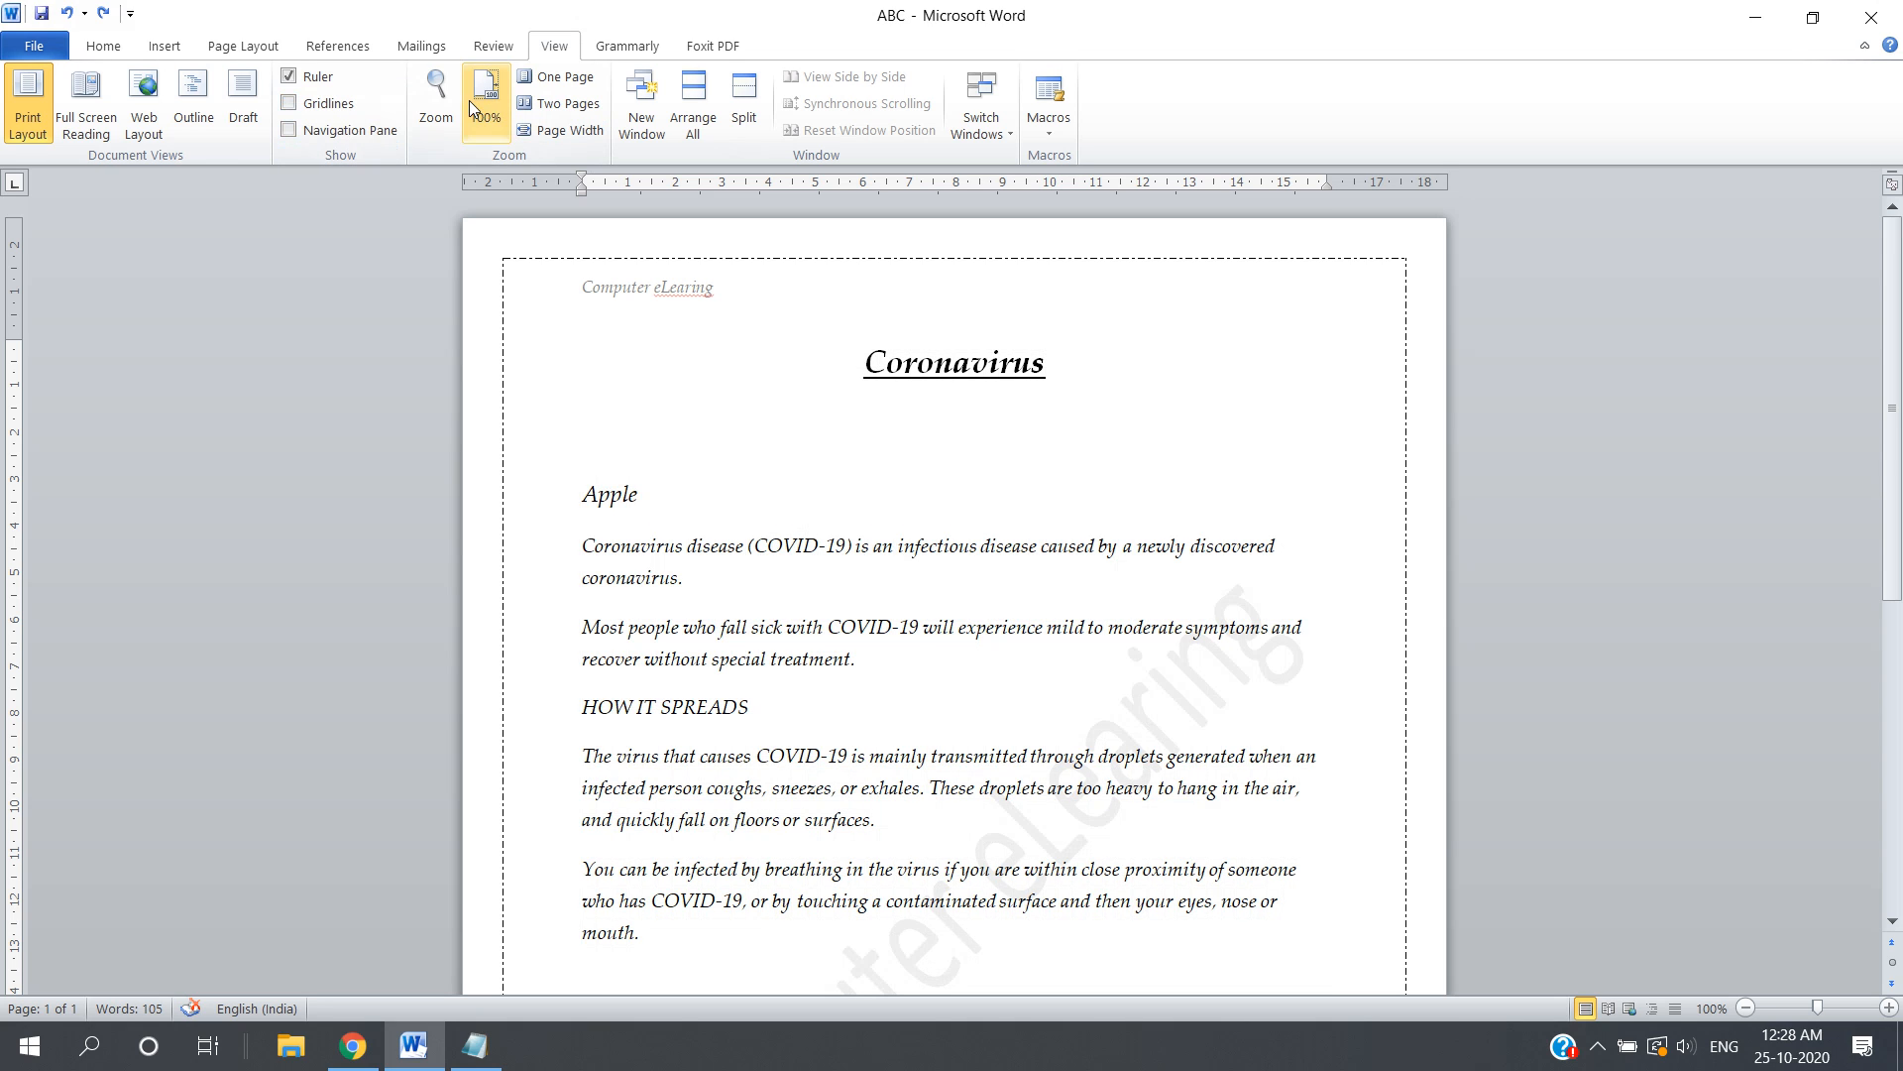
pyautogui.click(437, 95)
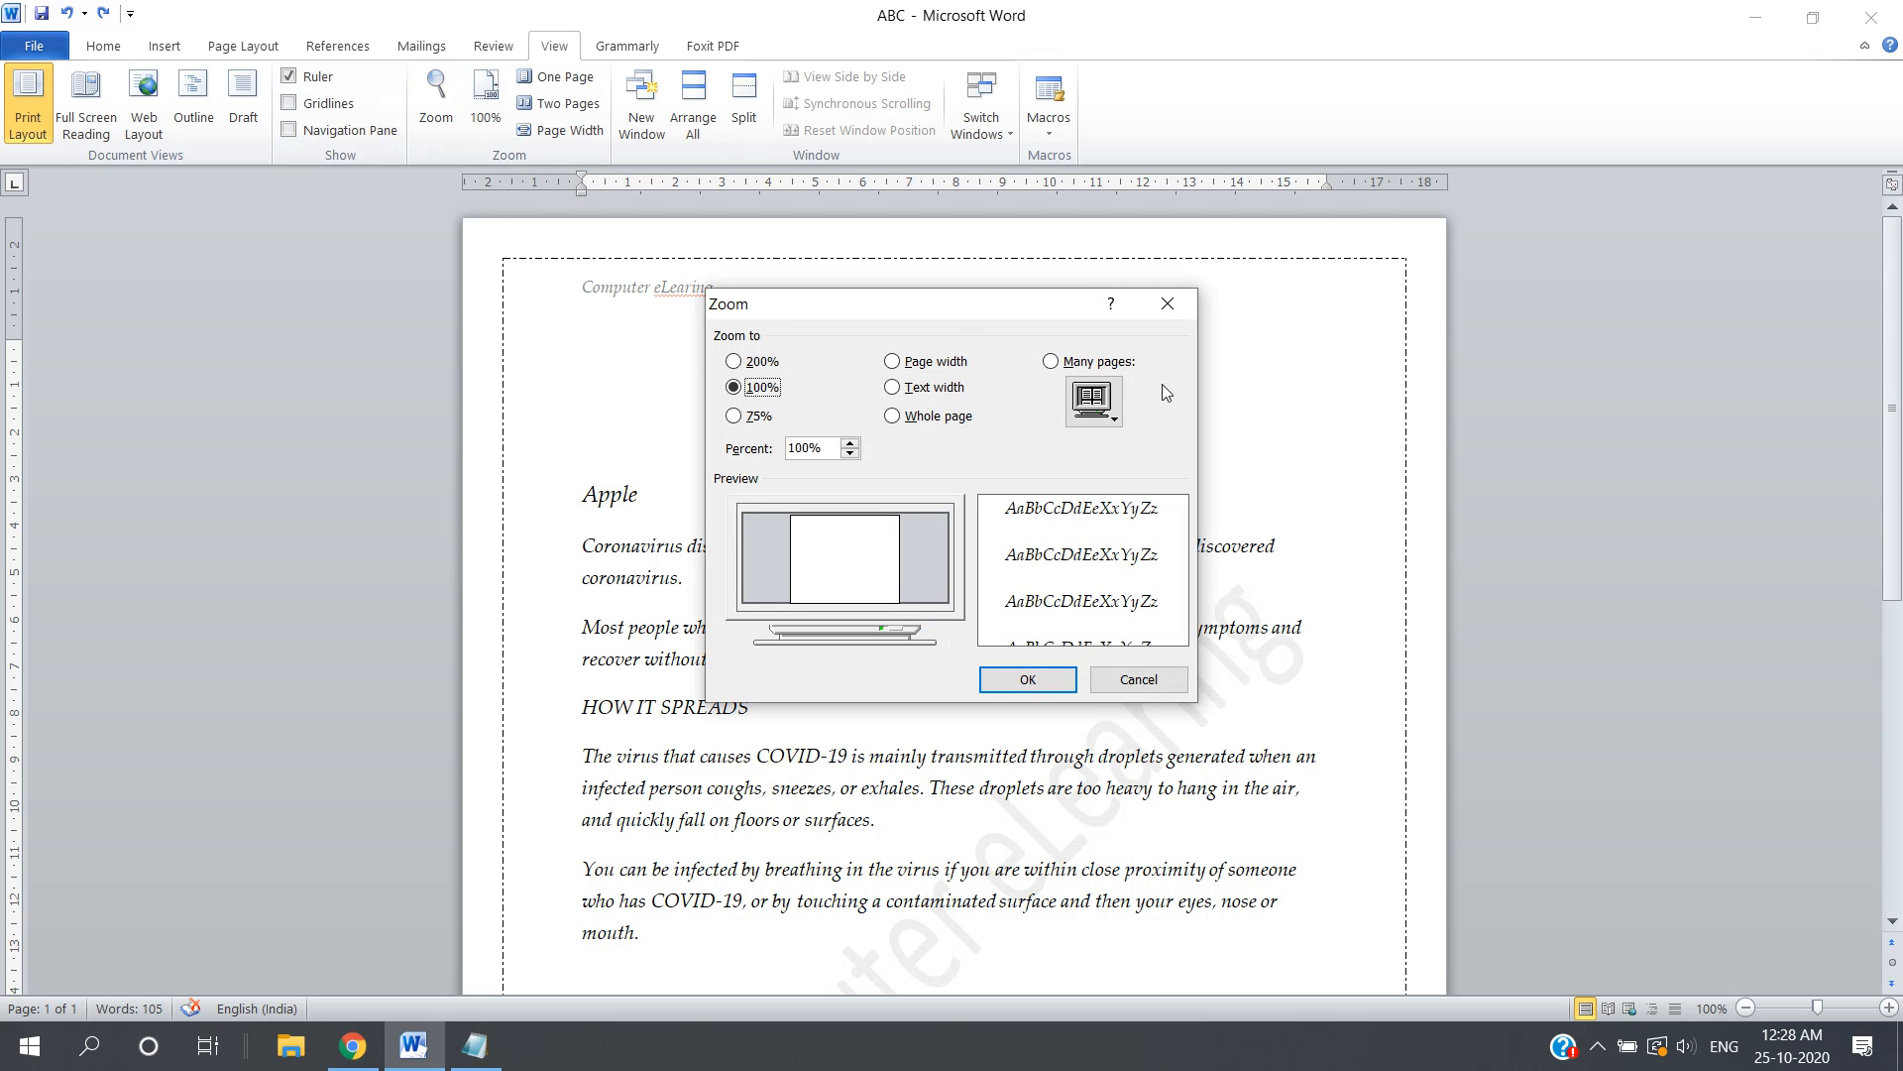
pyautogui.click(1168, 304)
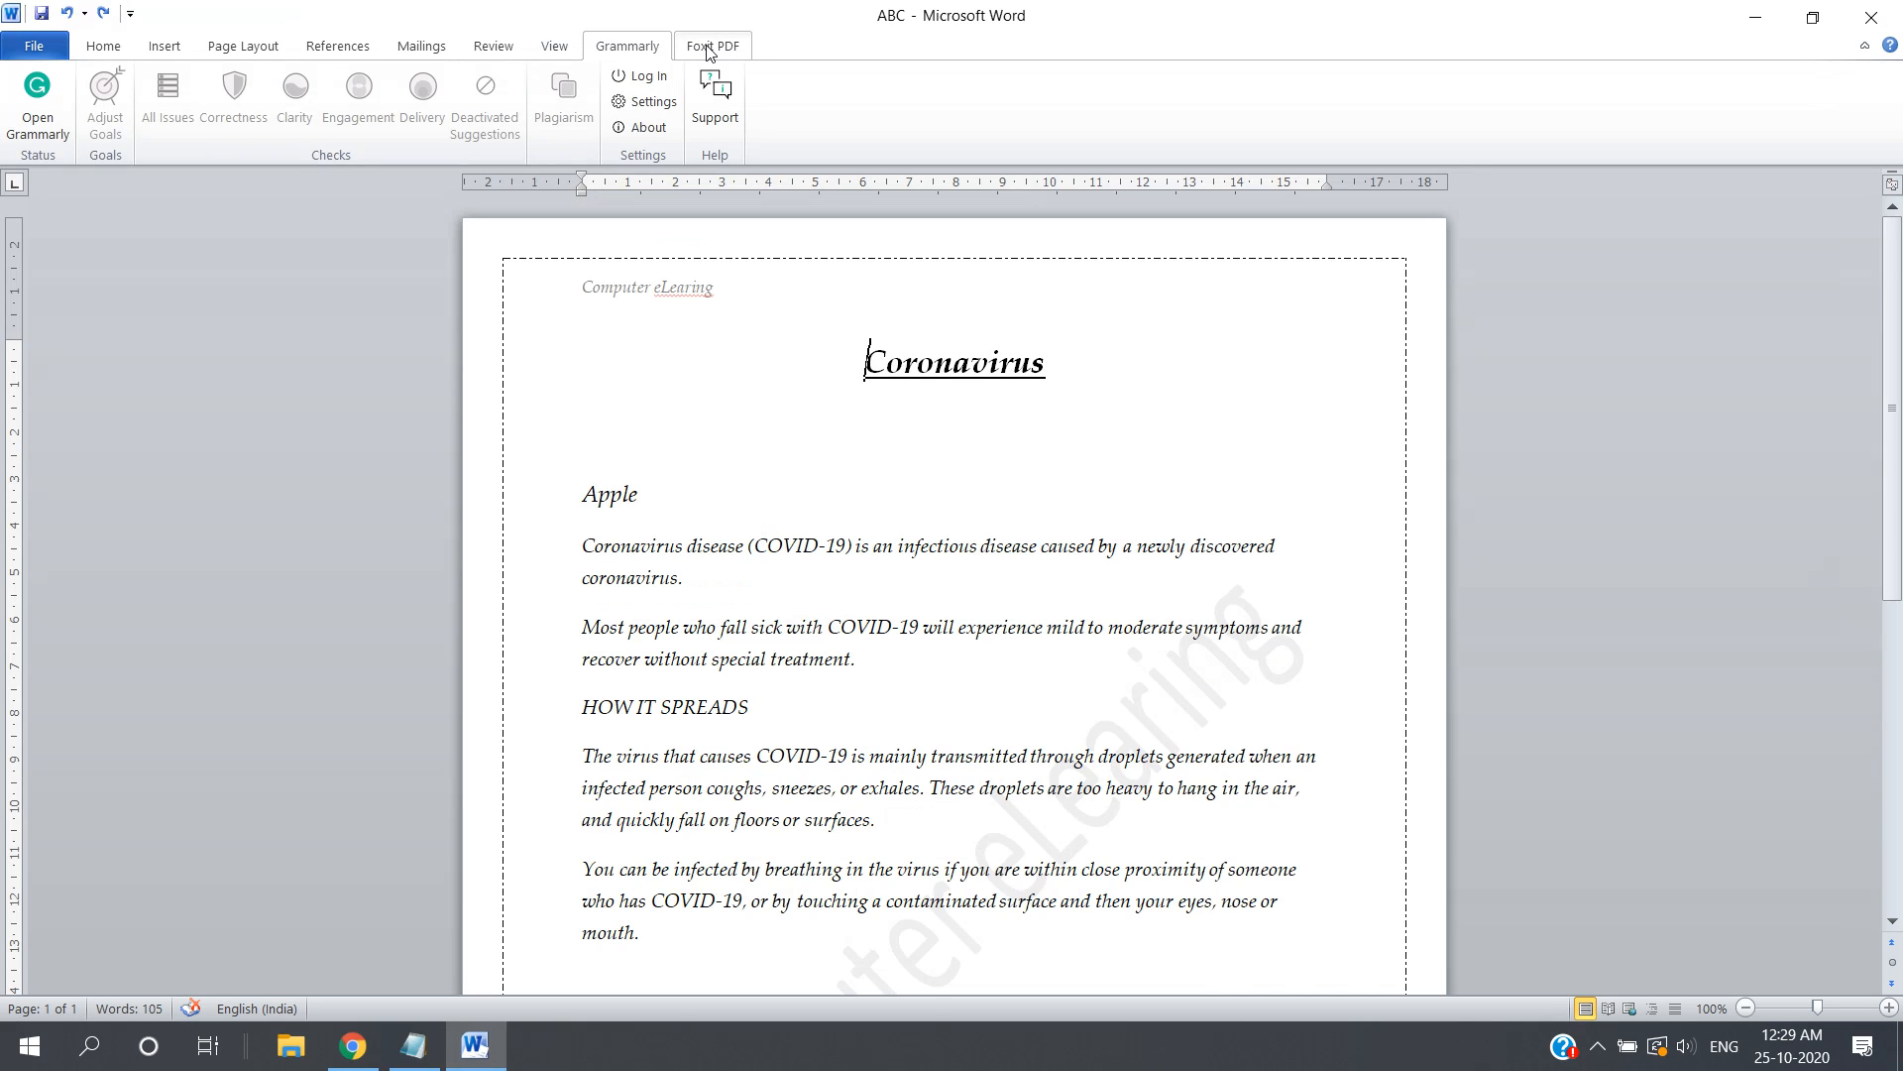
# Hide the ruler and return to the basic text formatting commands.
pyautogui.click(103, 46)
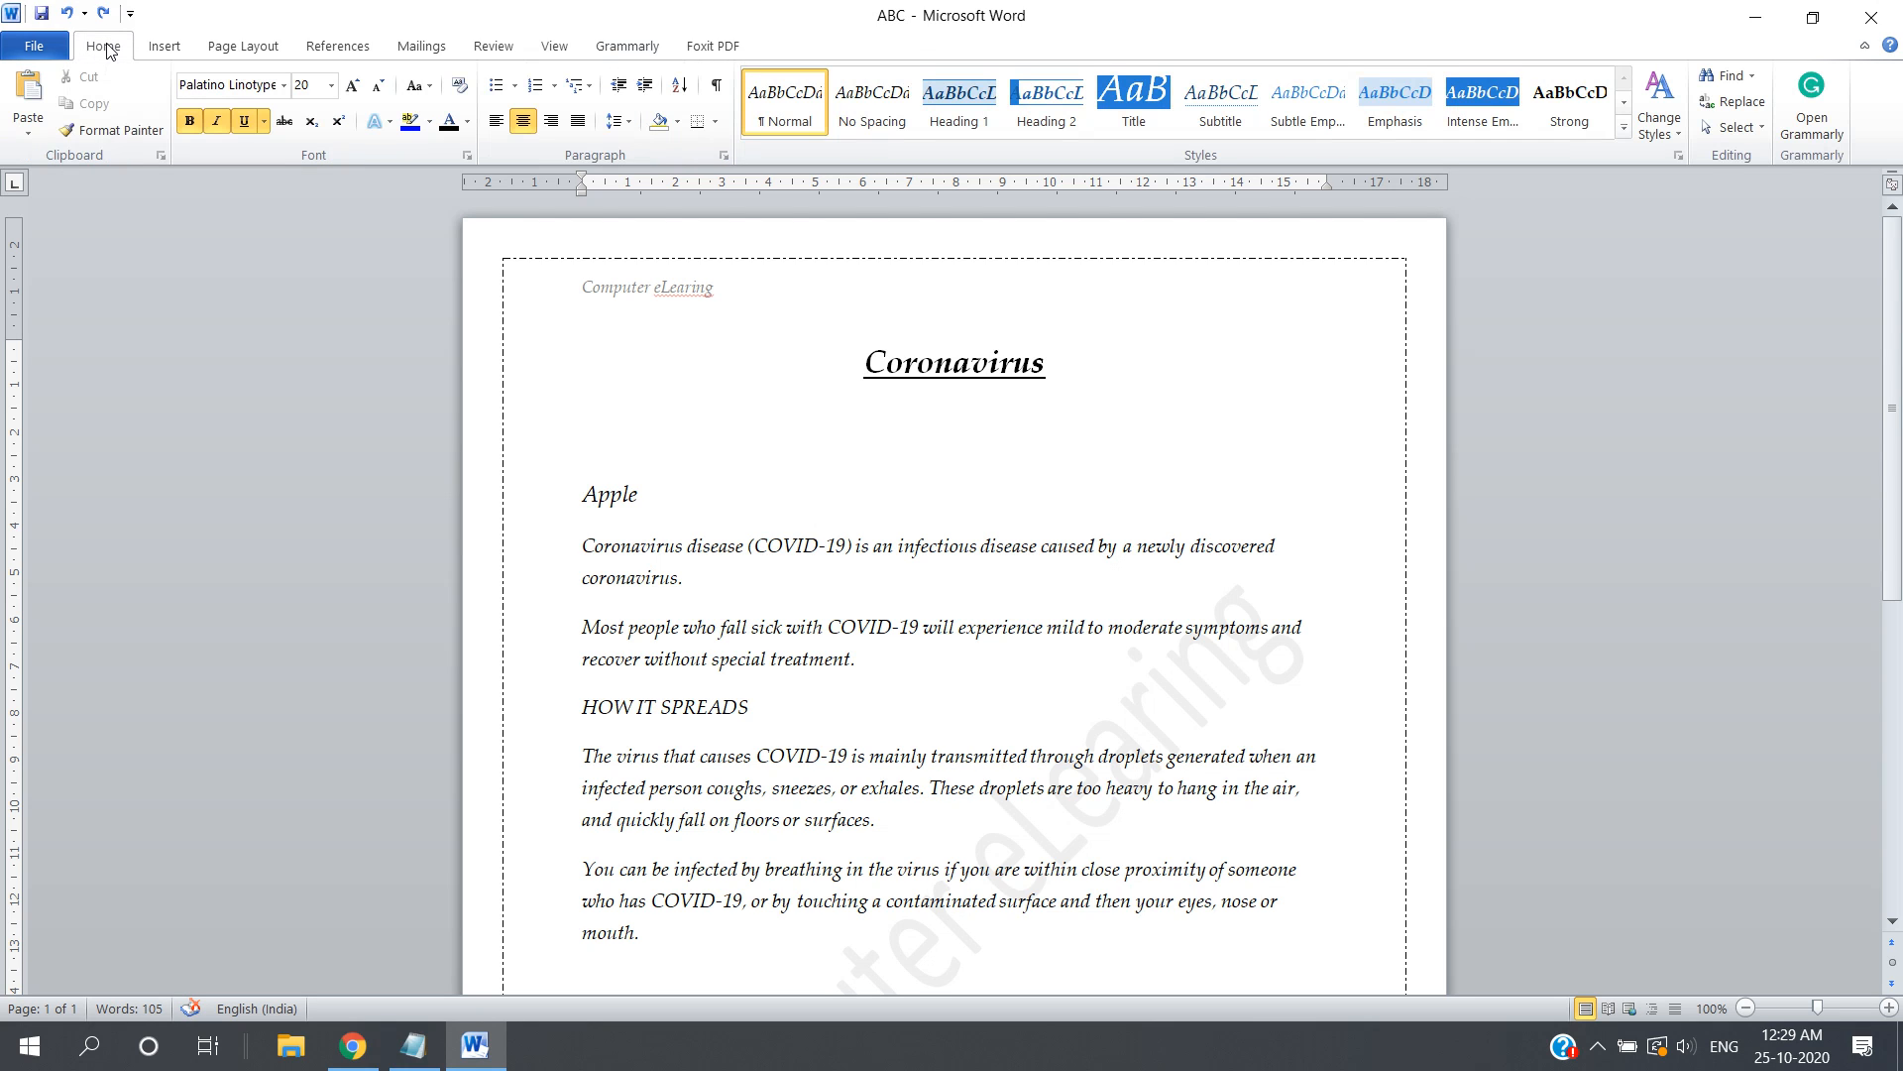
pyautogui.click(556, 51)
pyautogui.click(310, 80)
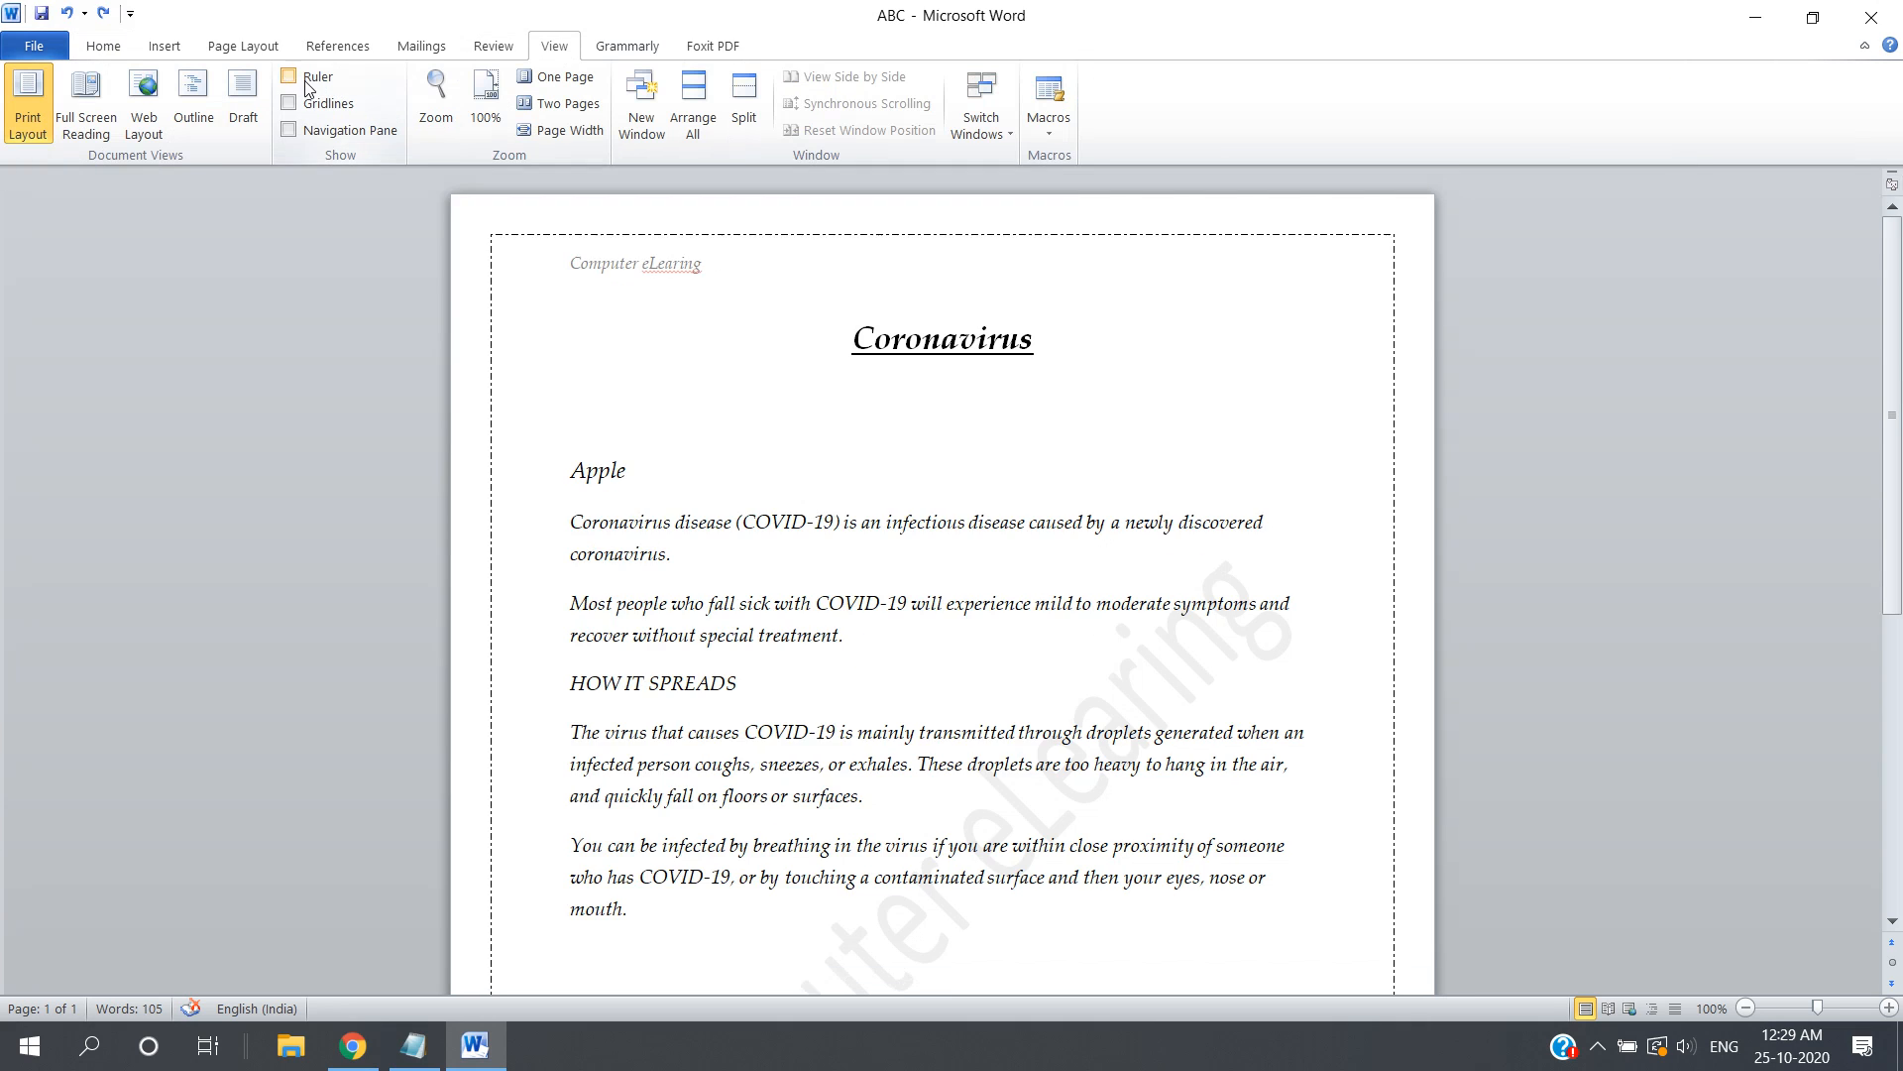
pyautogui.click(112, 55)
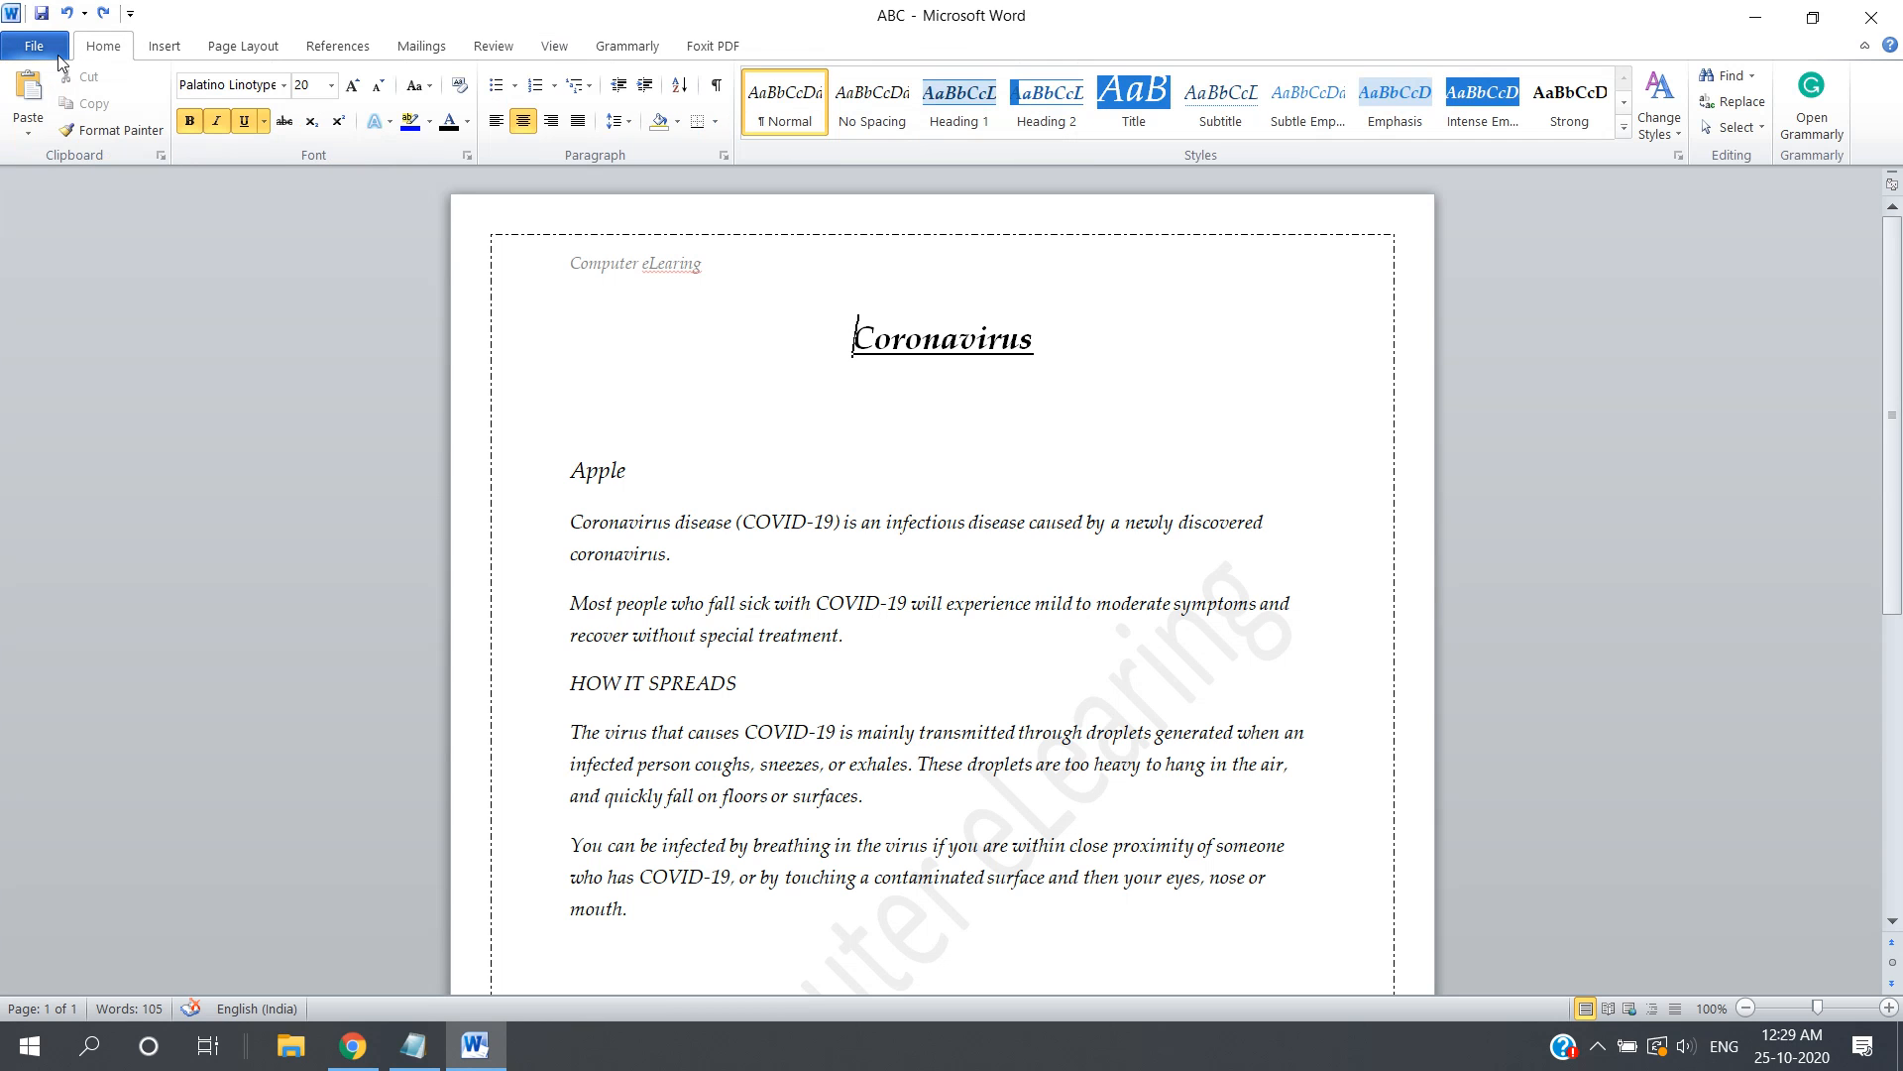
# Save a copy of the document to the Desktop as a PDF named "ABC 2".
pyautogui.click(40, 54)
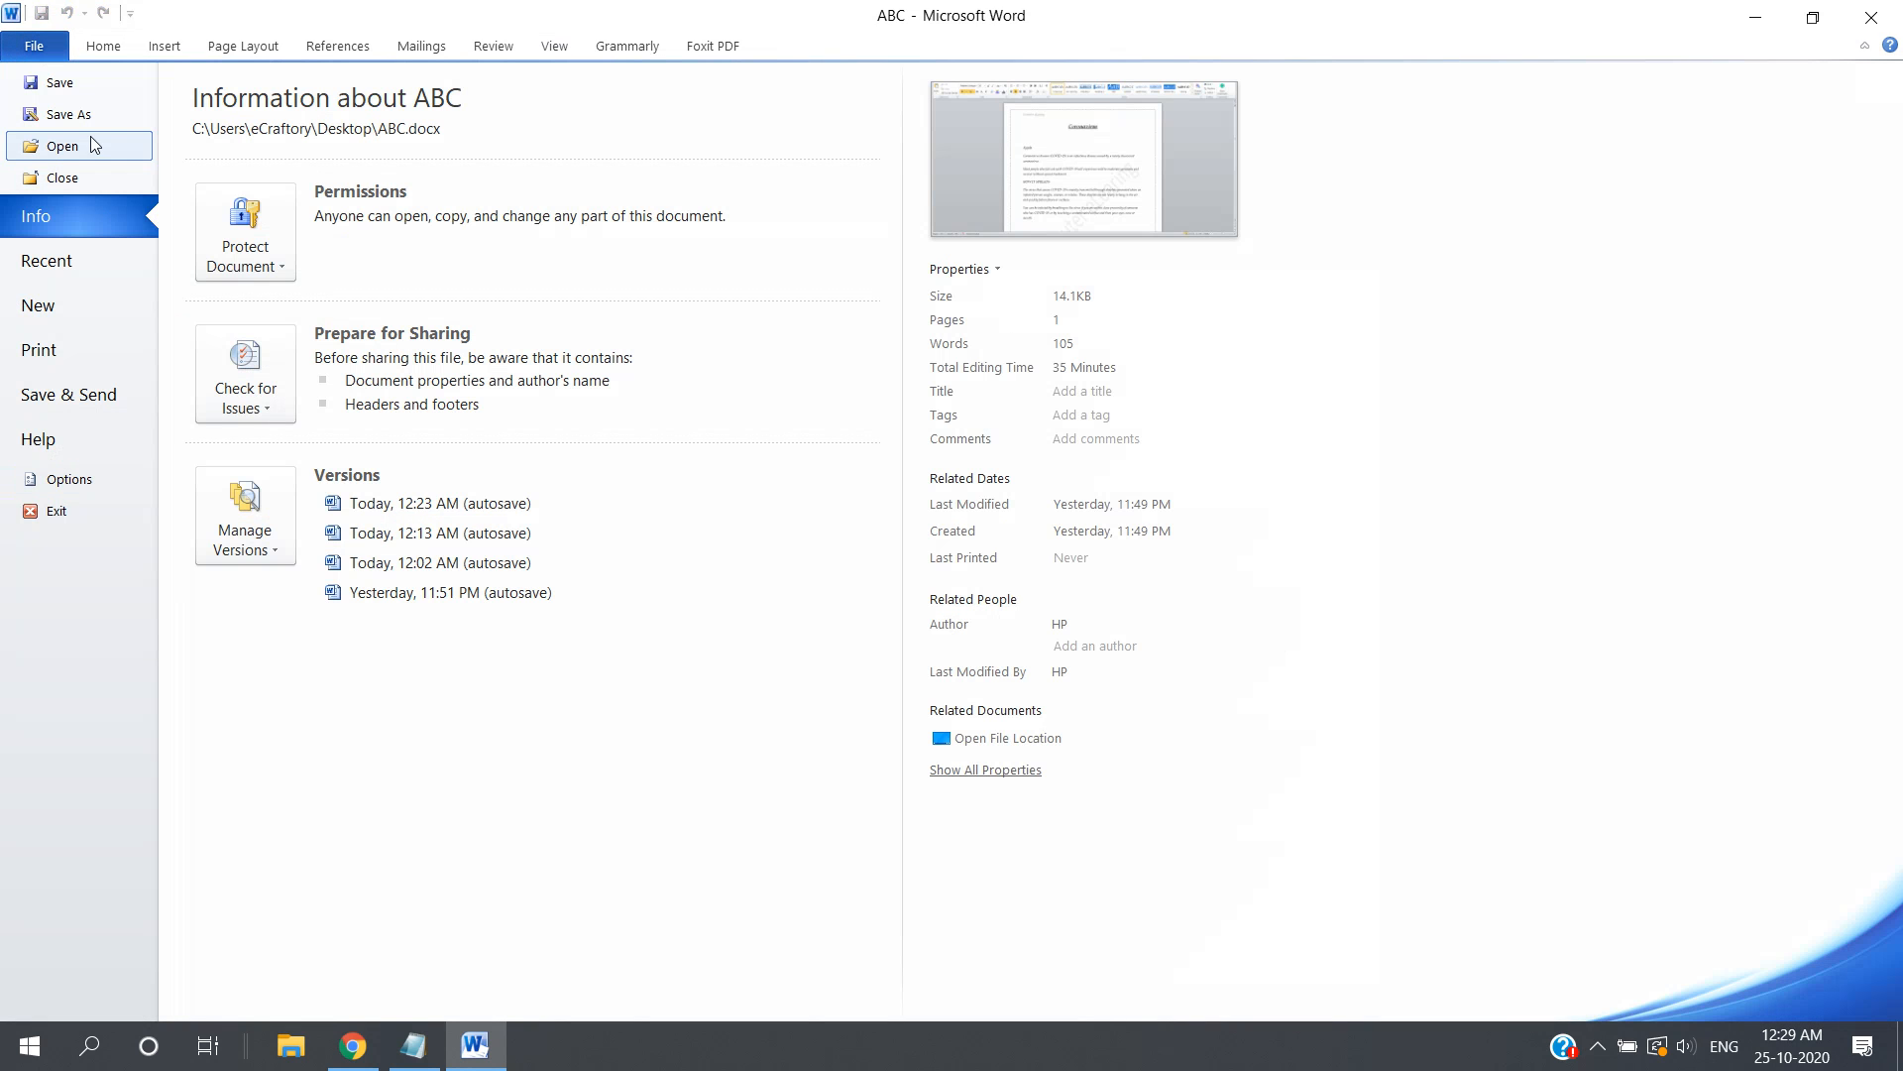
pyautogui.press('Escape')
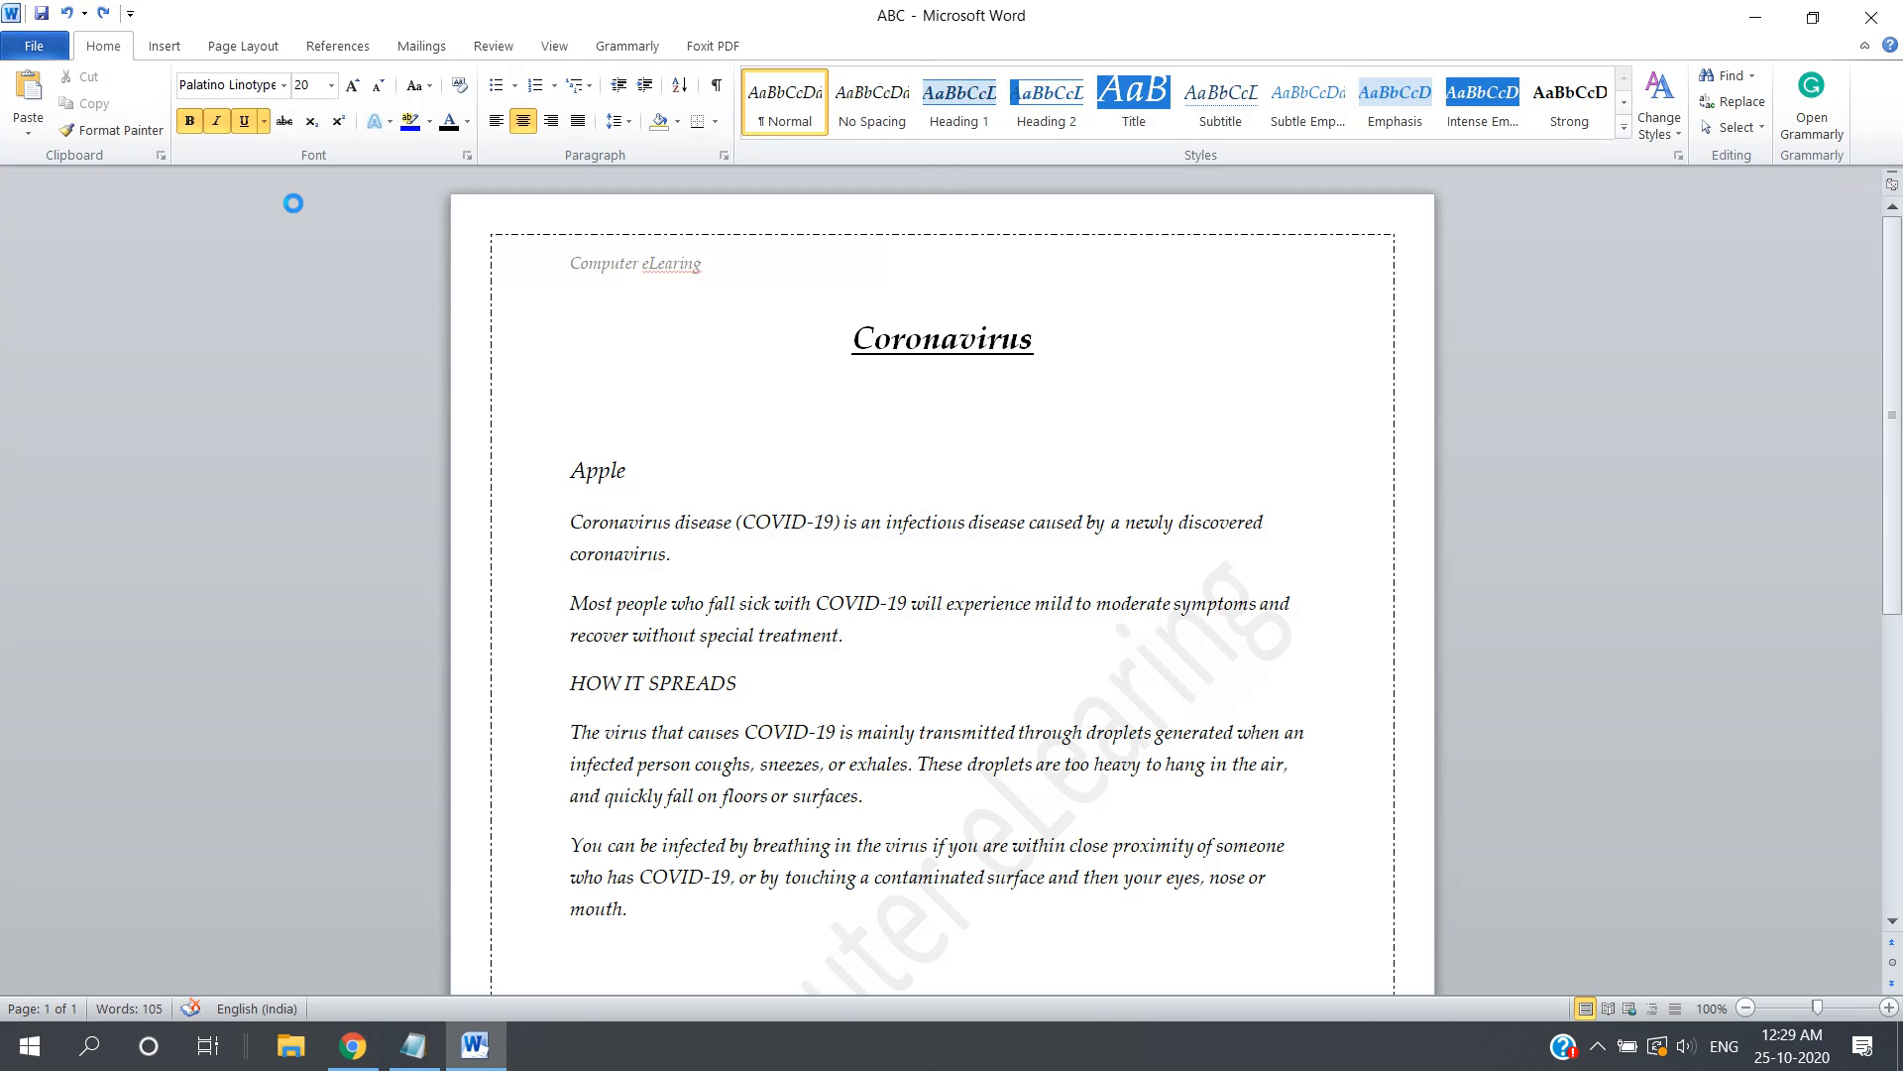
pyautogui.click(434, 449)
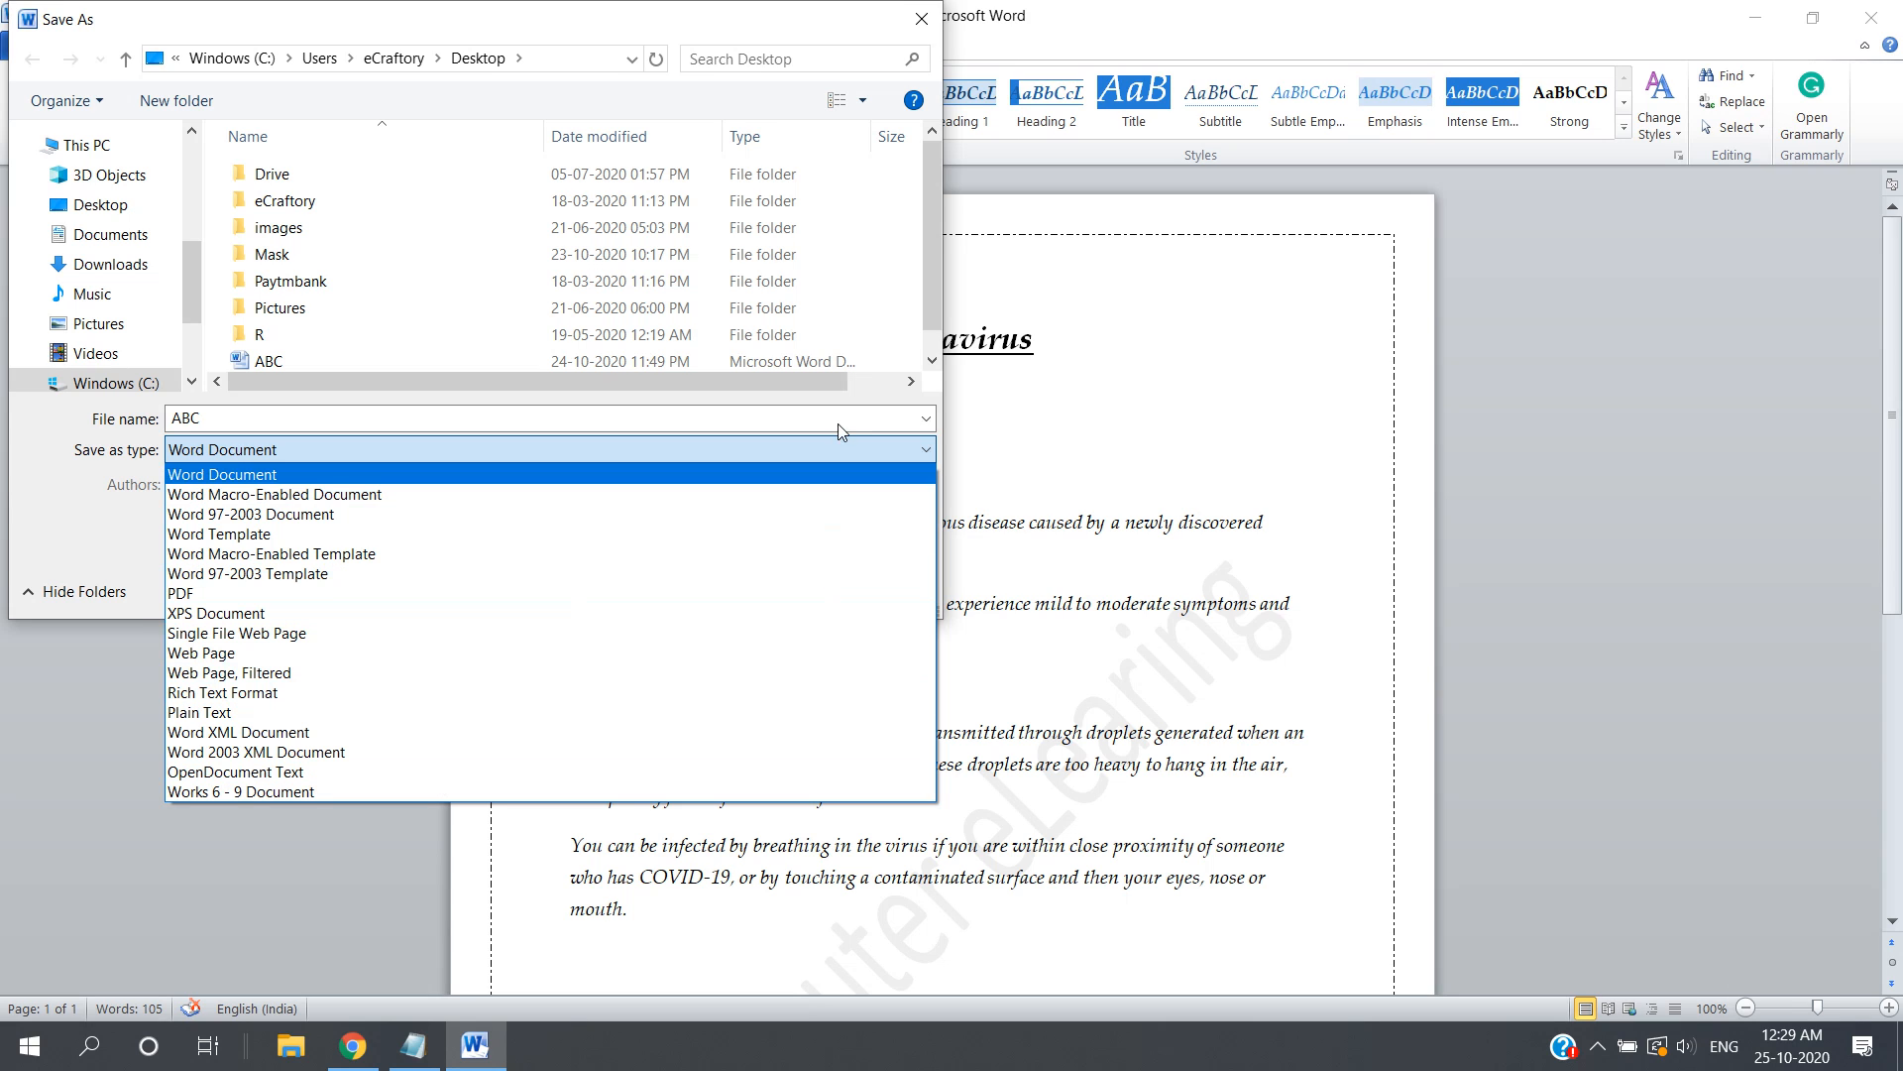
pyautogui.click(427, 592)
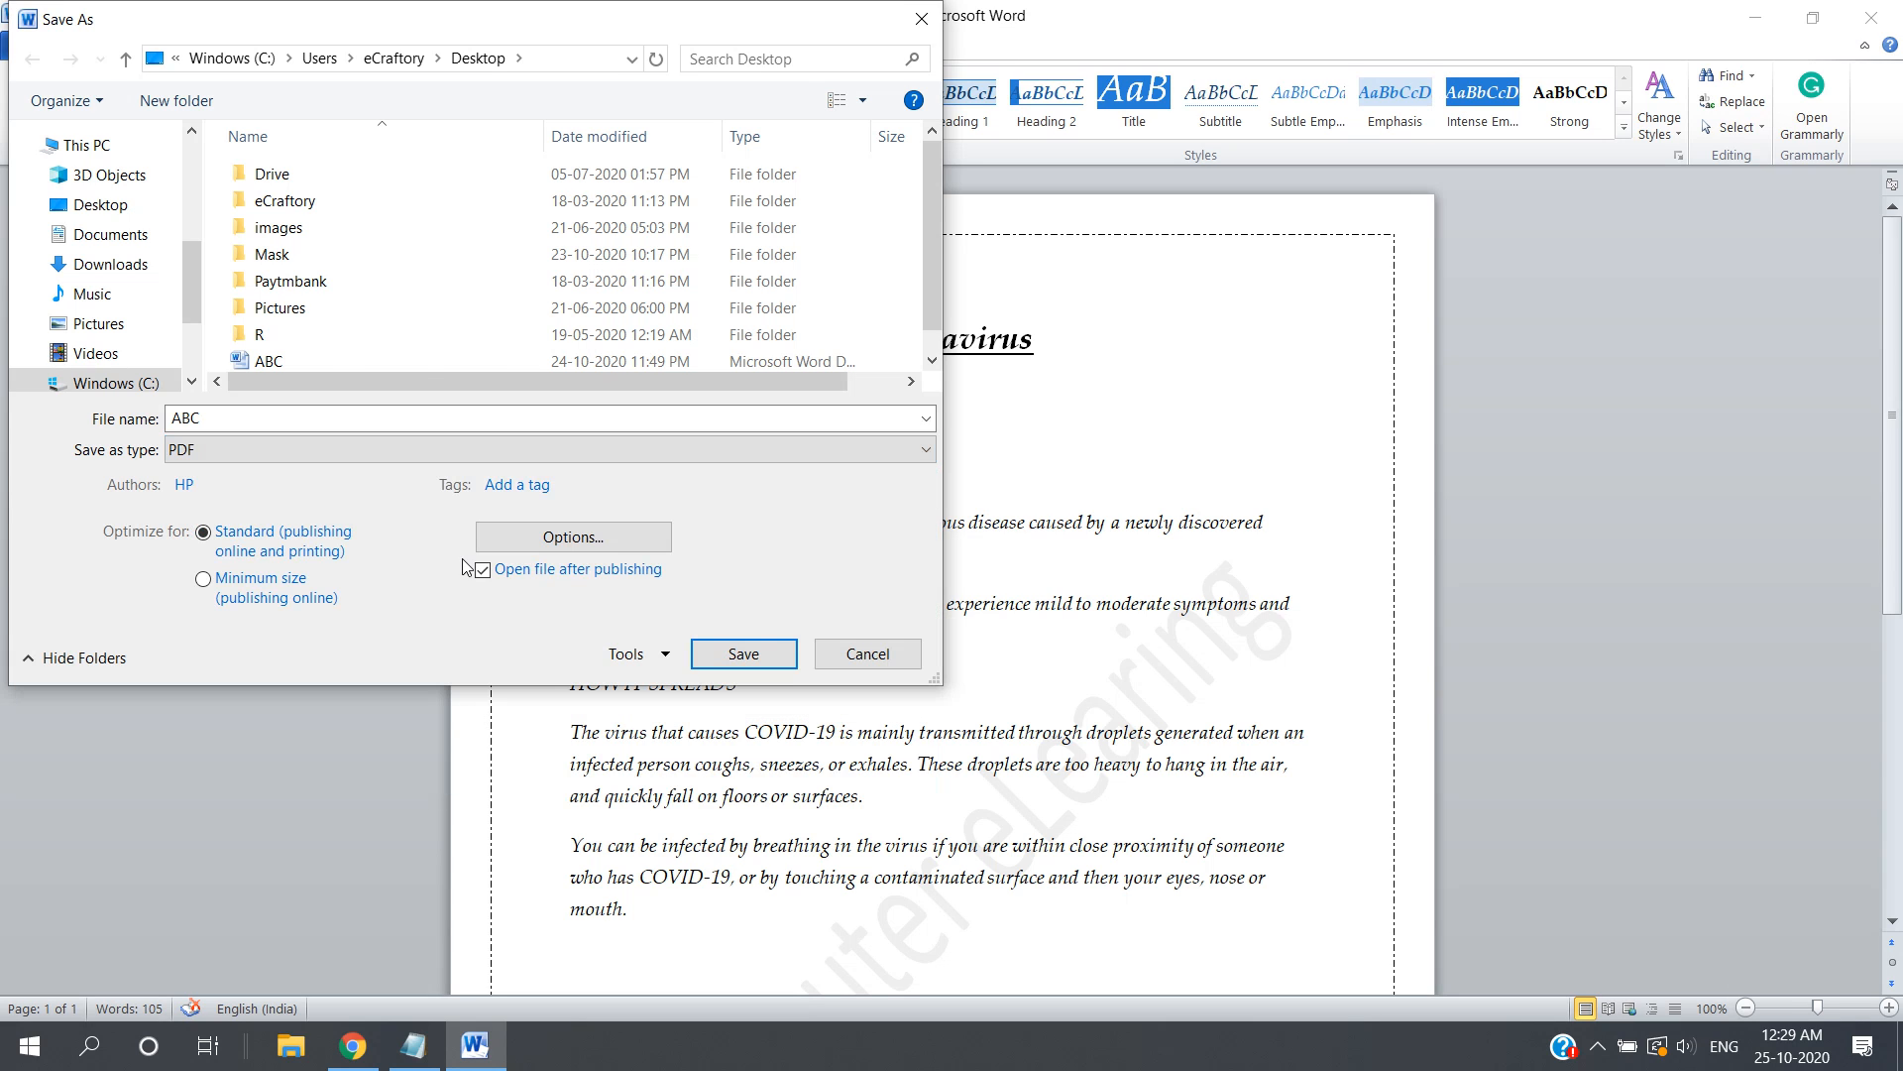
pyautogui.click(301, 418)
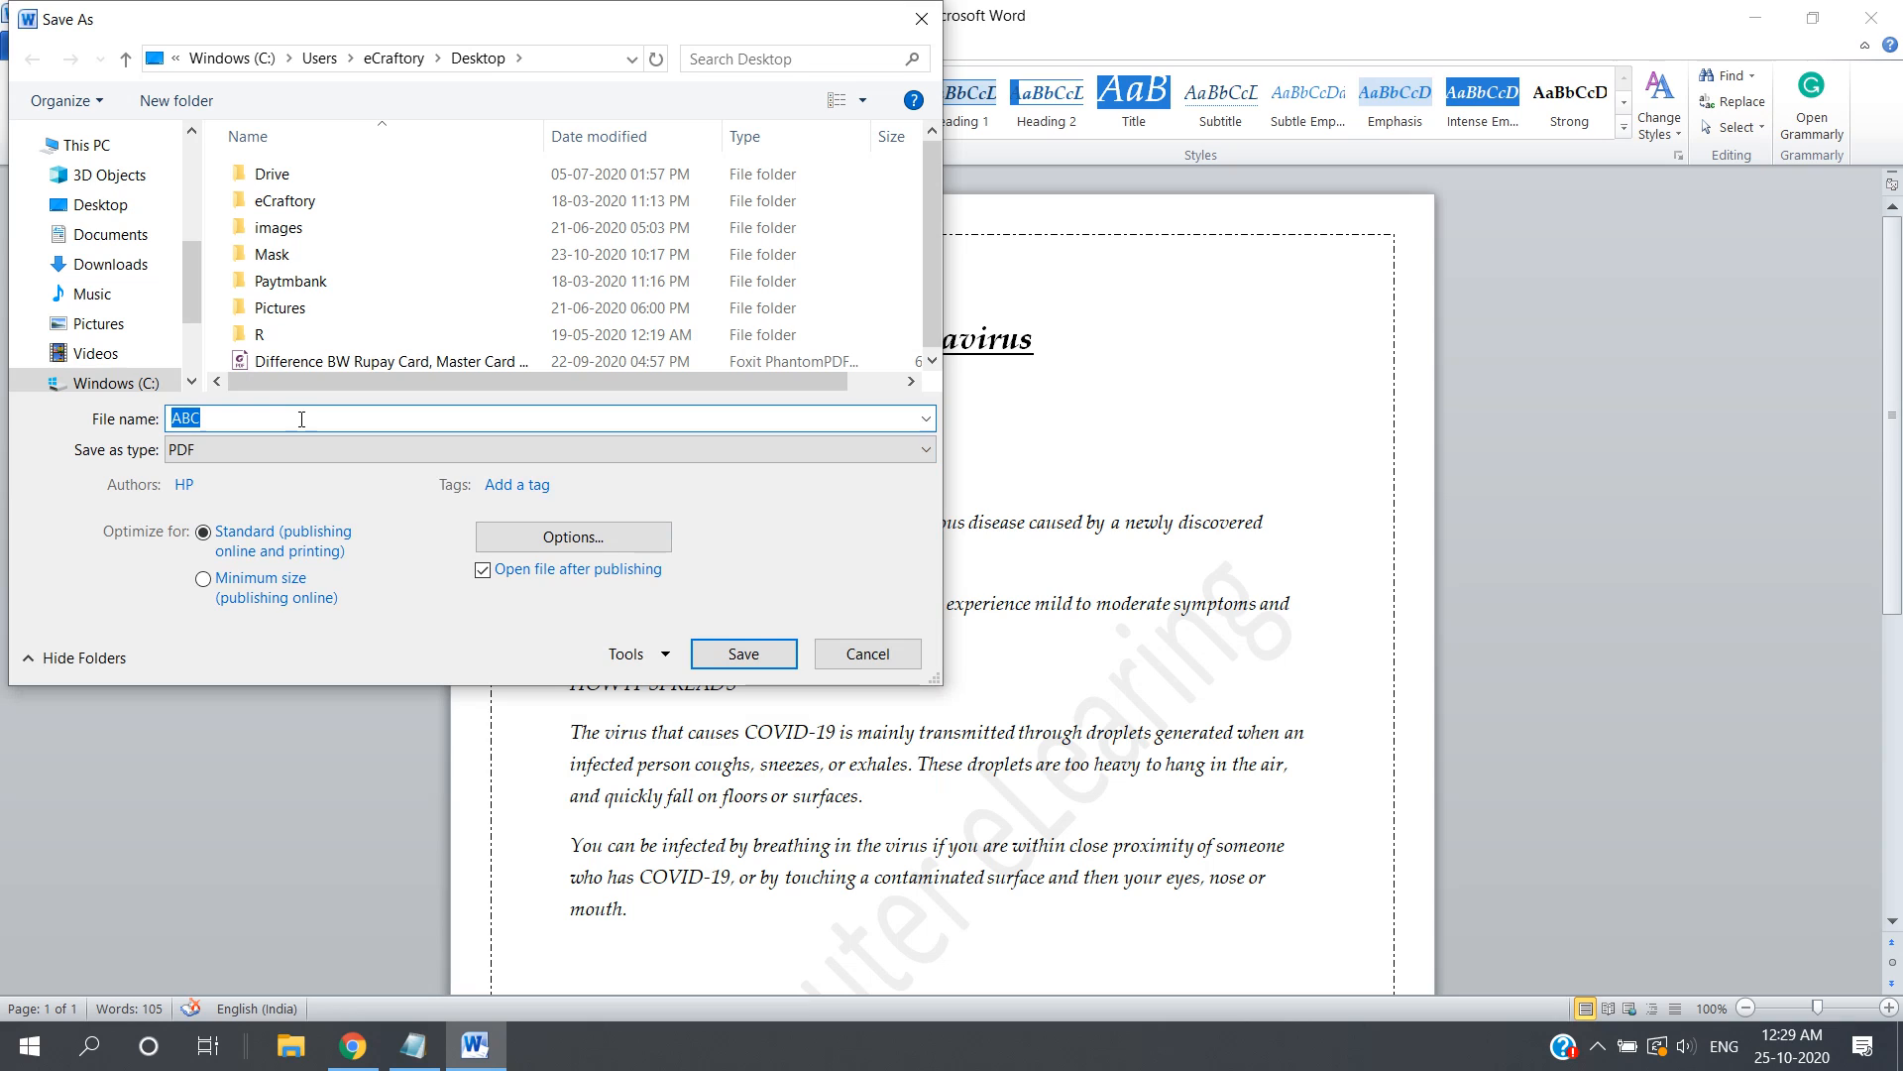
pyautogui.click(301, 419)
pyautogui.write('2')
pyautogui.press('Return')
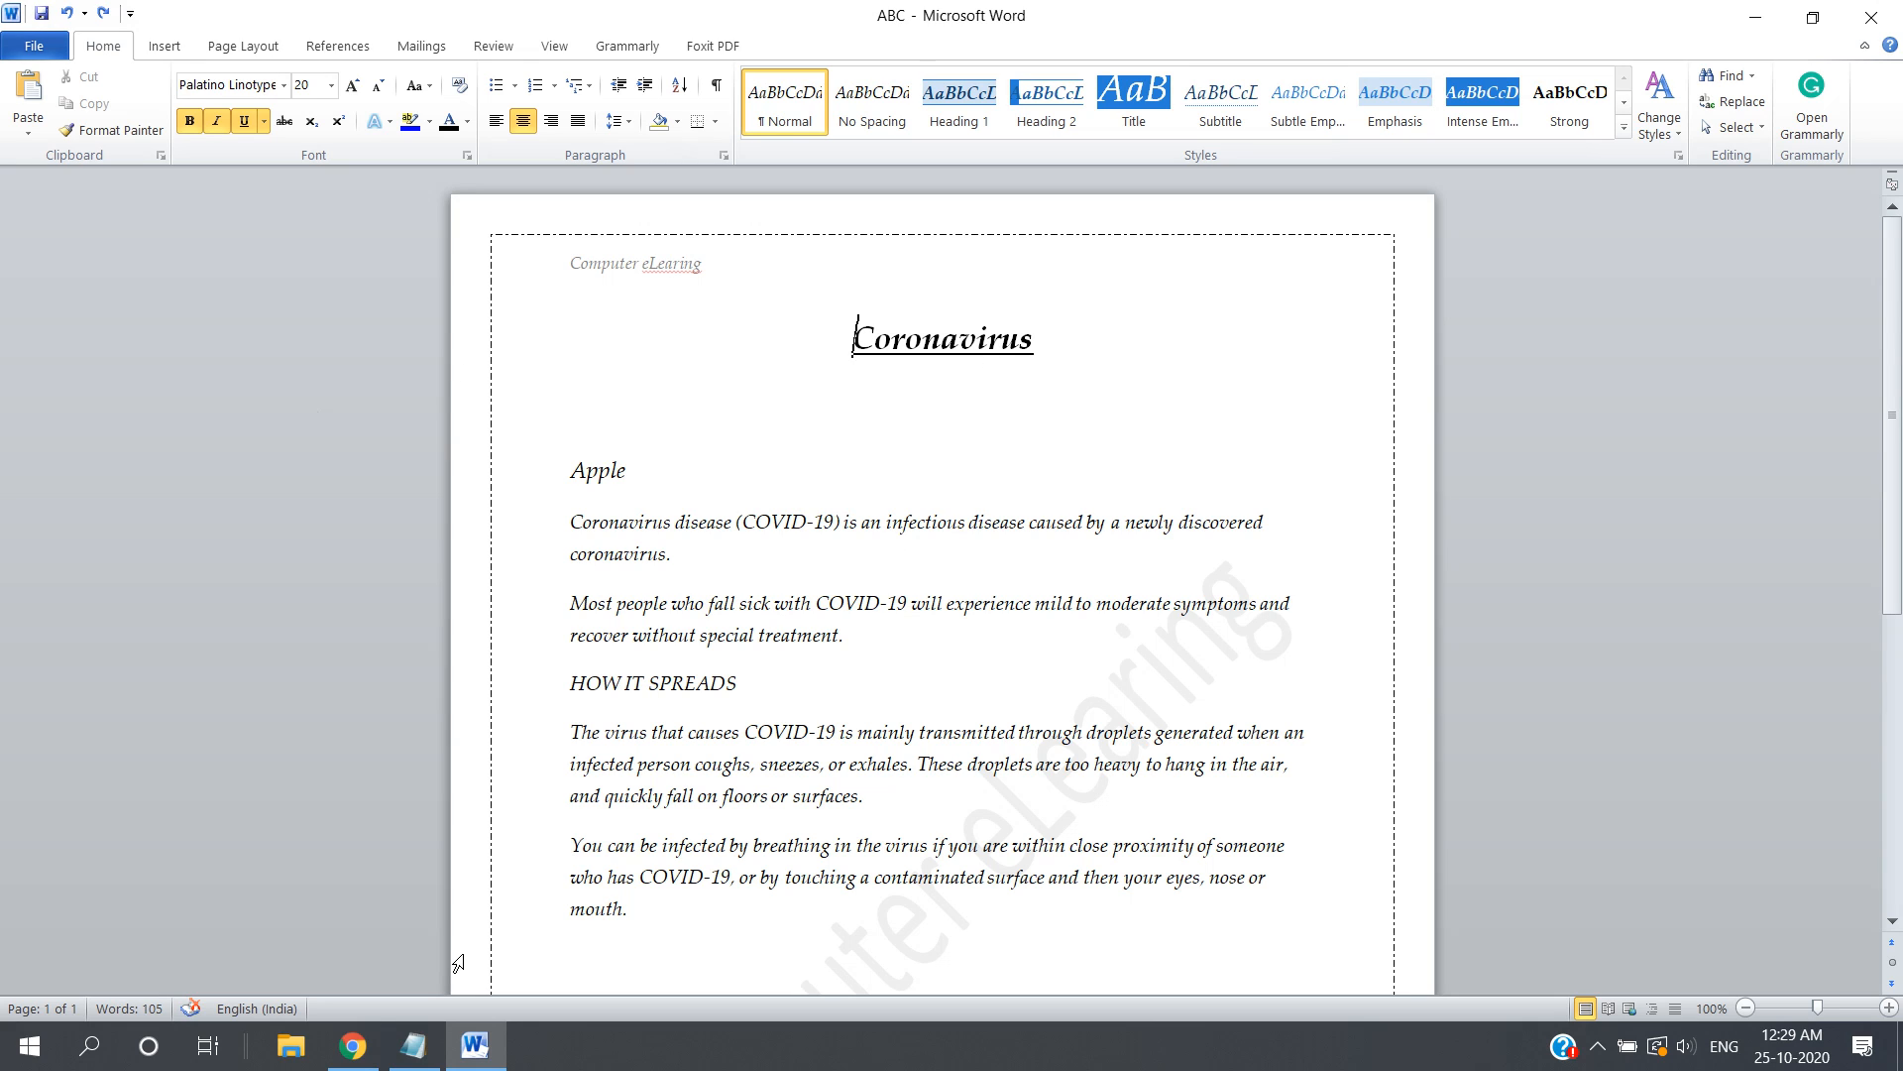
# Switch to Chrome and look over the Computer eLearning YouTube channel's header and uploaded videos.
pyautogui.click(343, 1066)
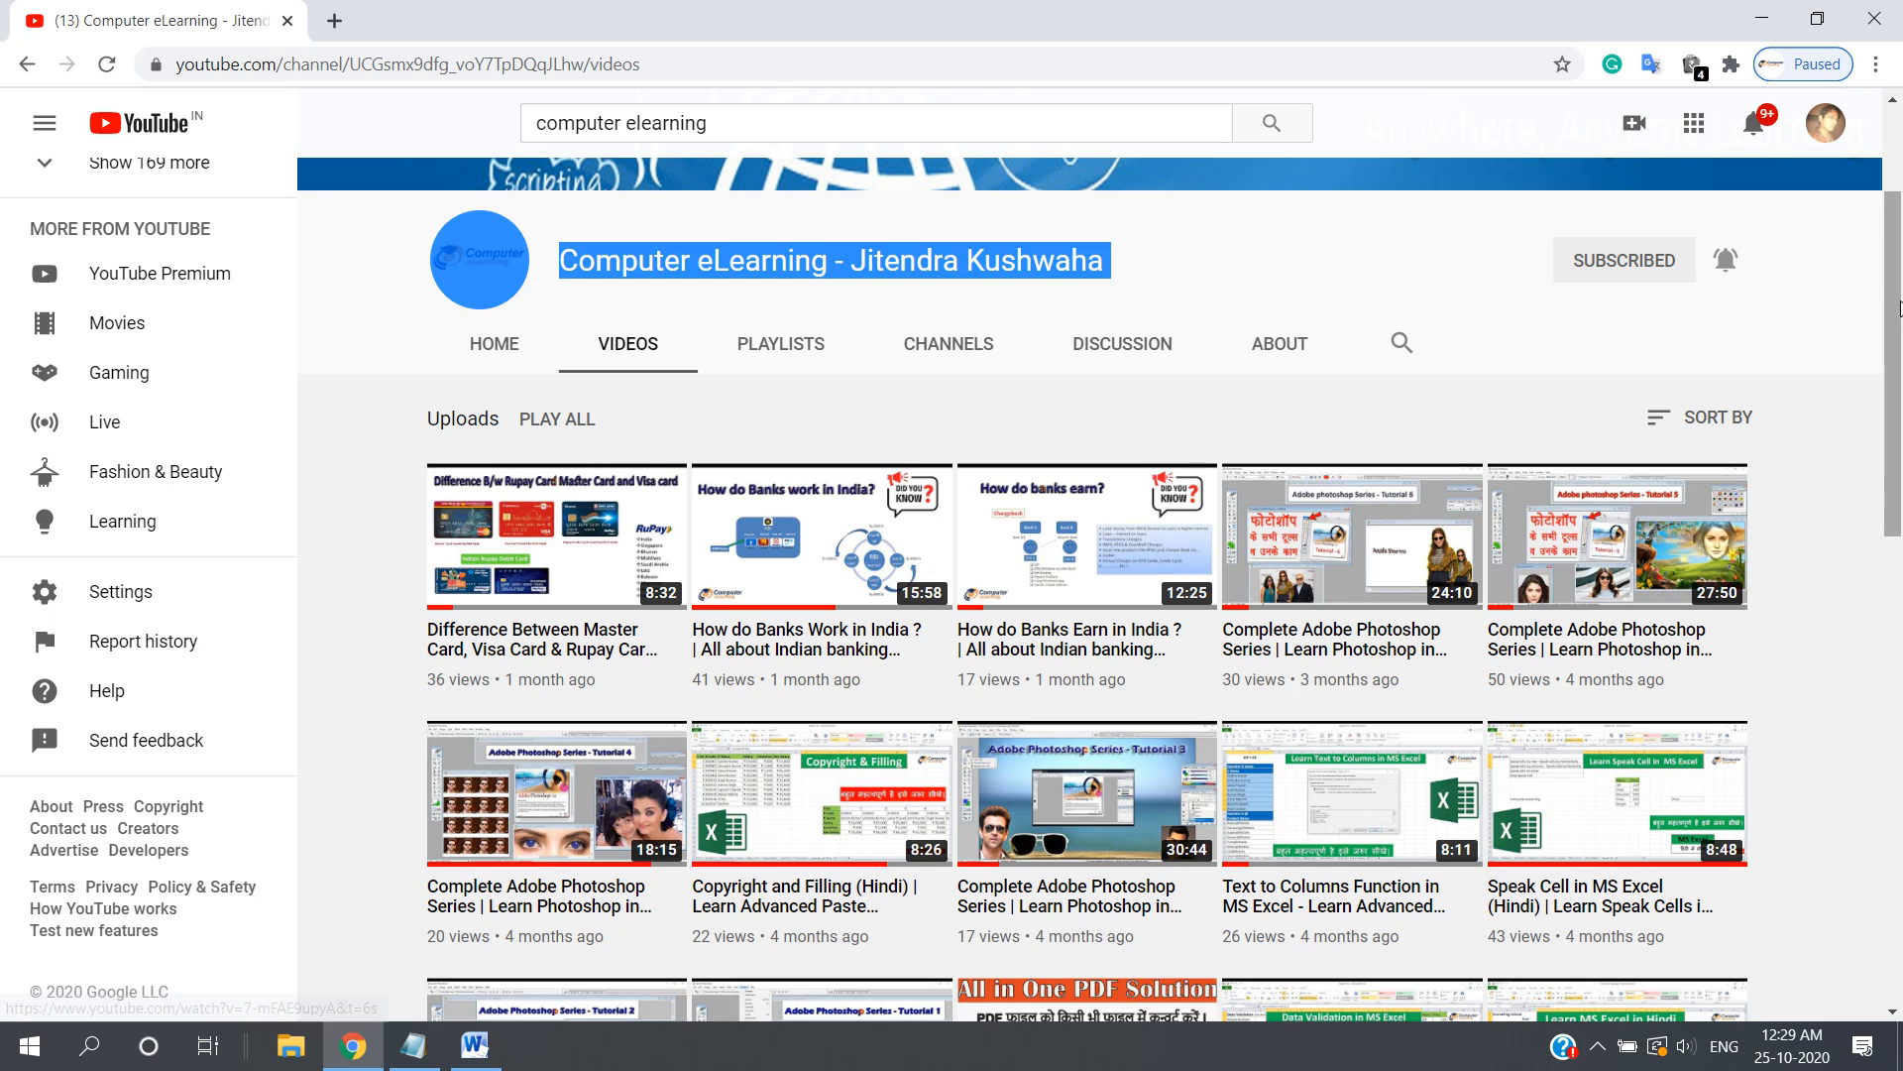
pyautogui.scroll(3, 1898, 158)
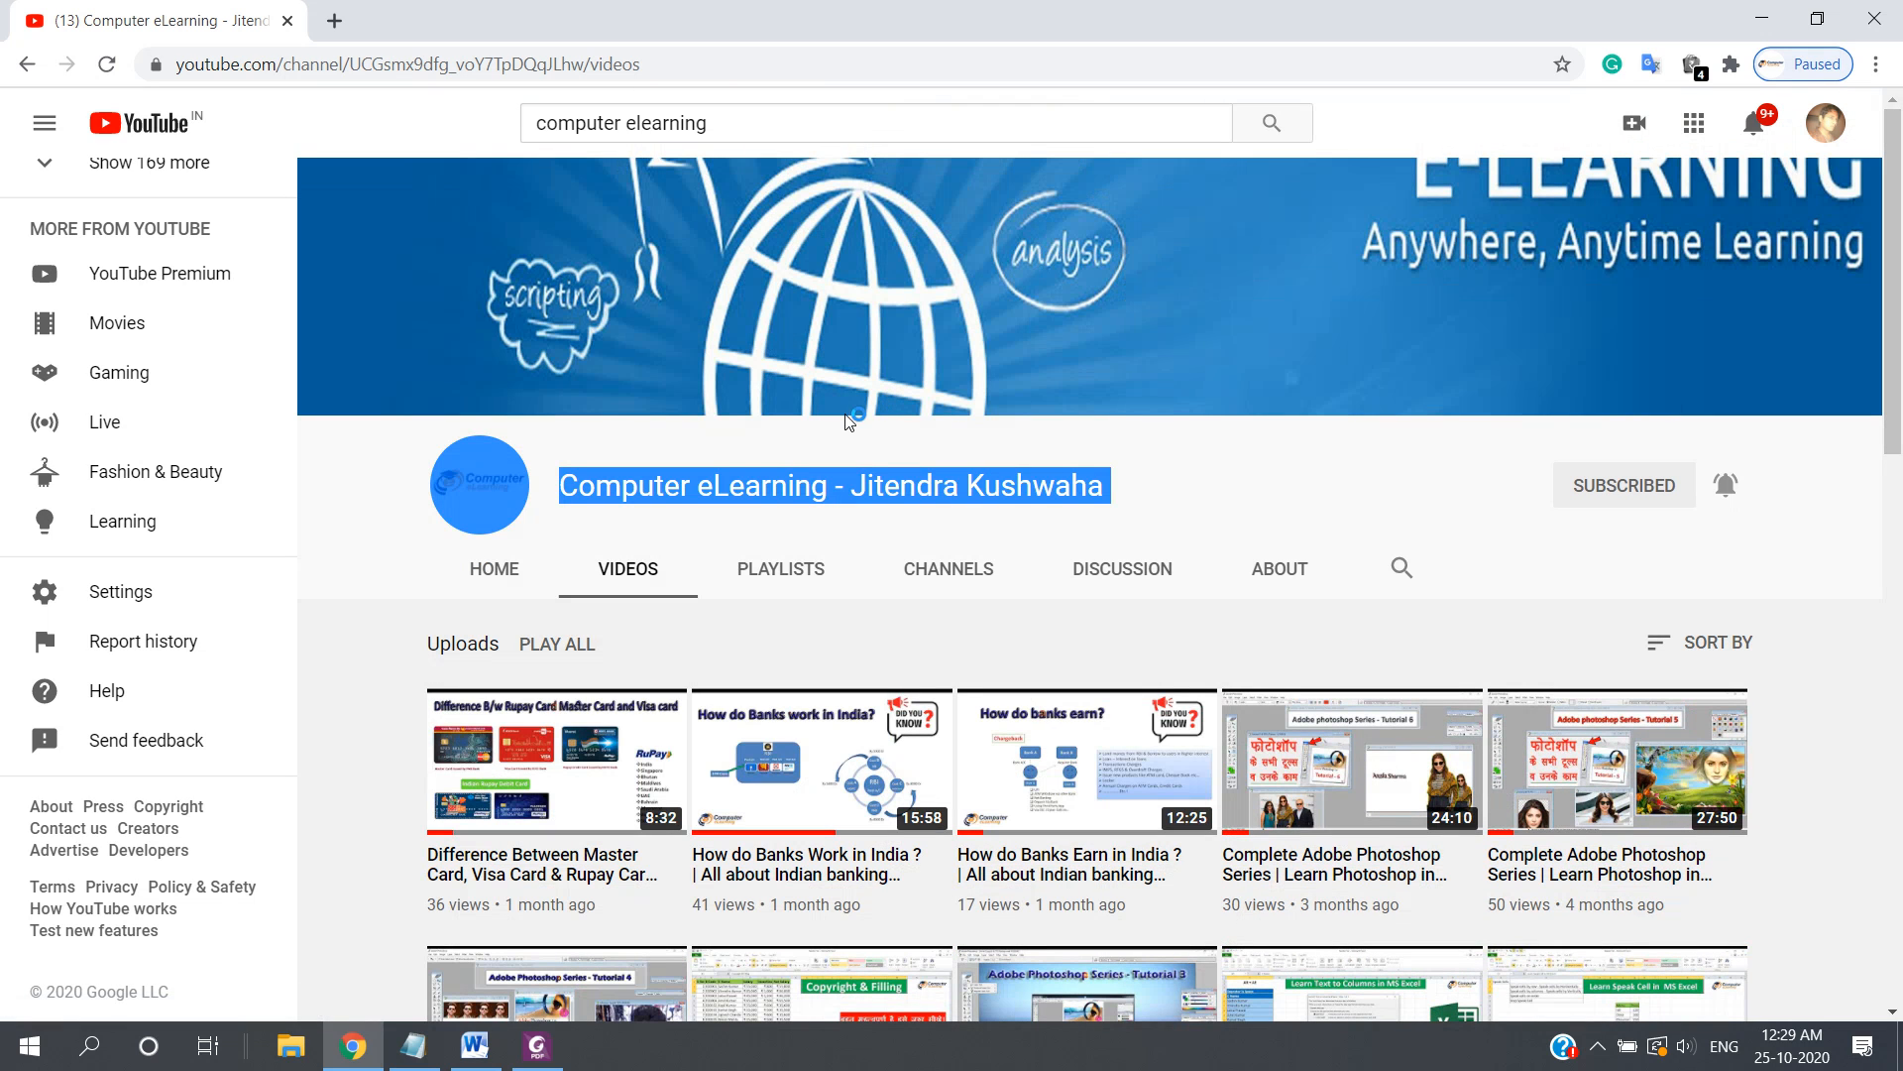
pyautogui.click(1247, 494)
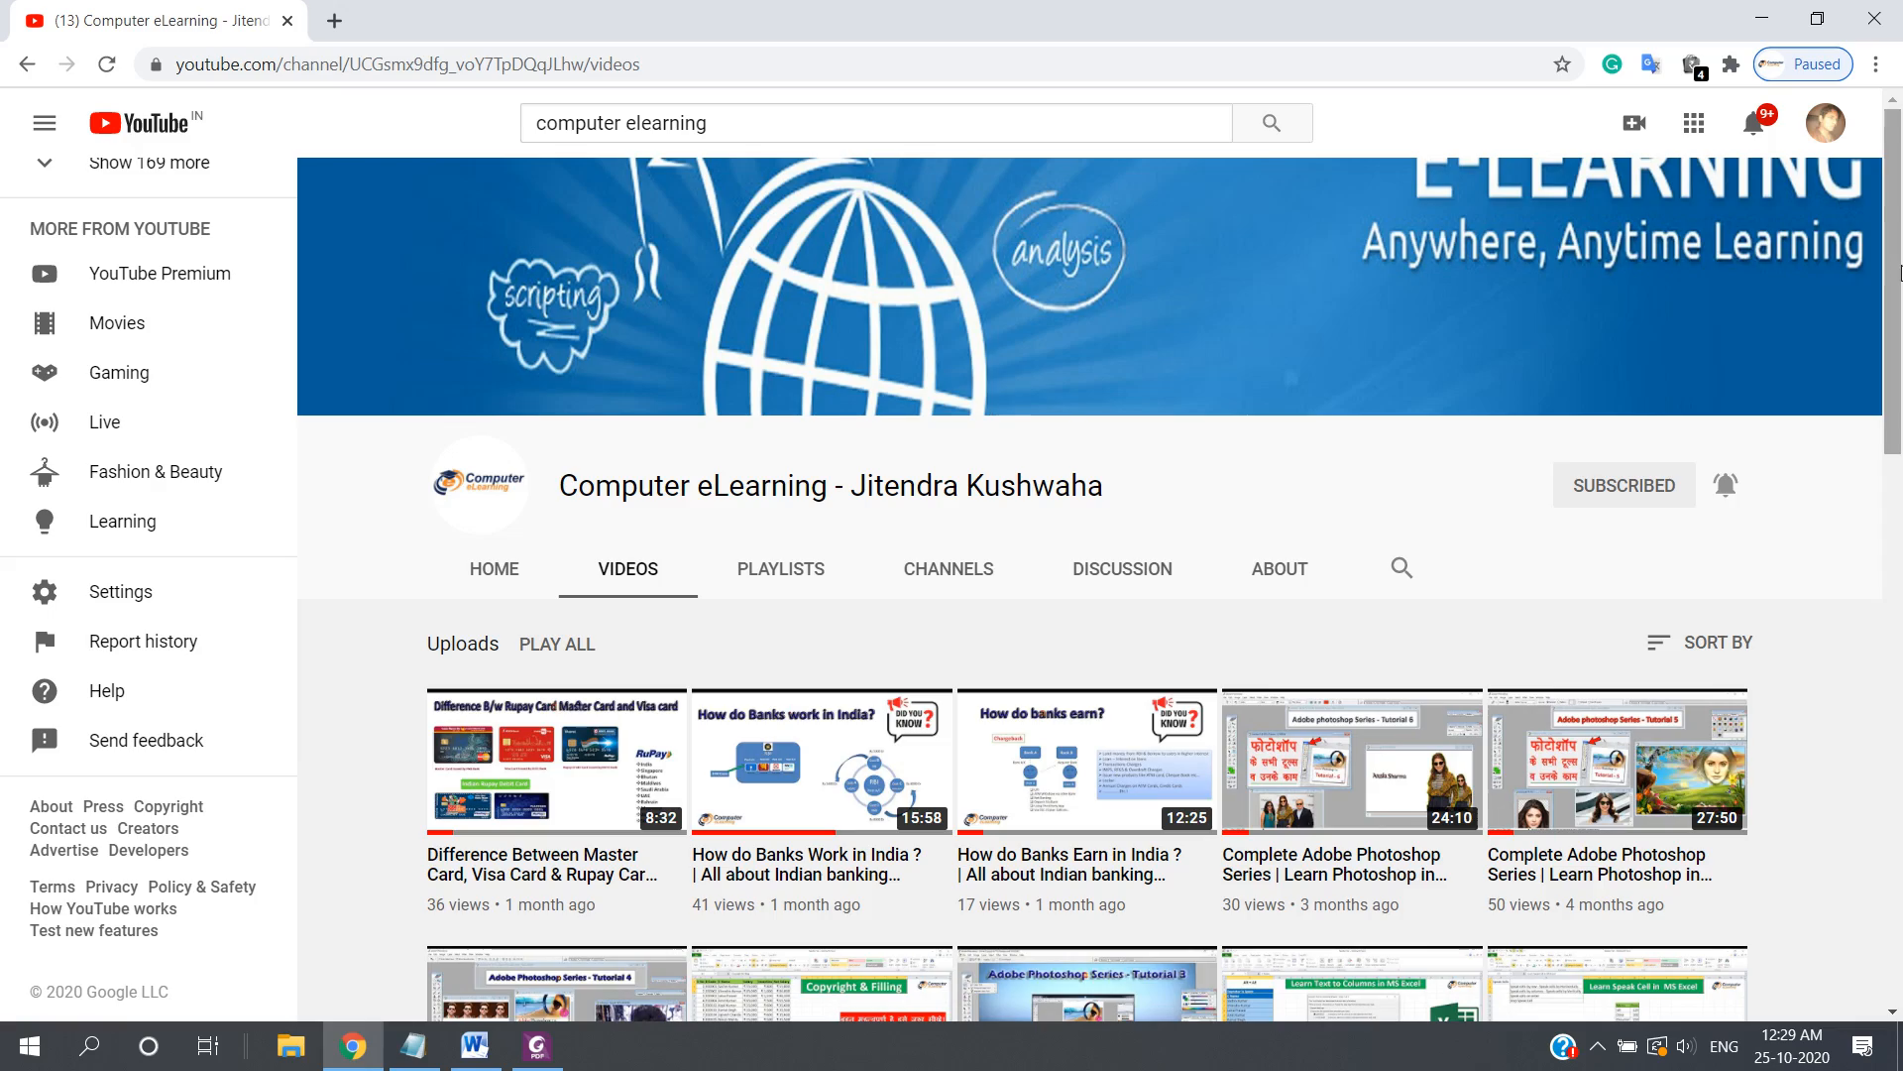
pyautogui.moveTo(1900, 266); pyautogui.dragTo(1900, 333)
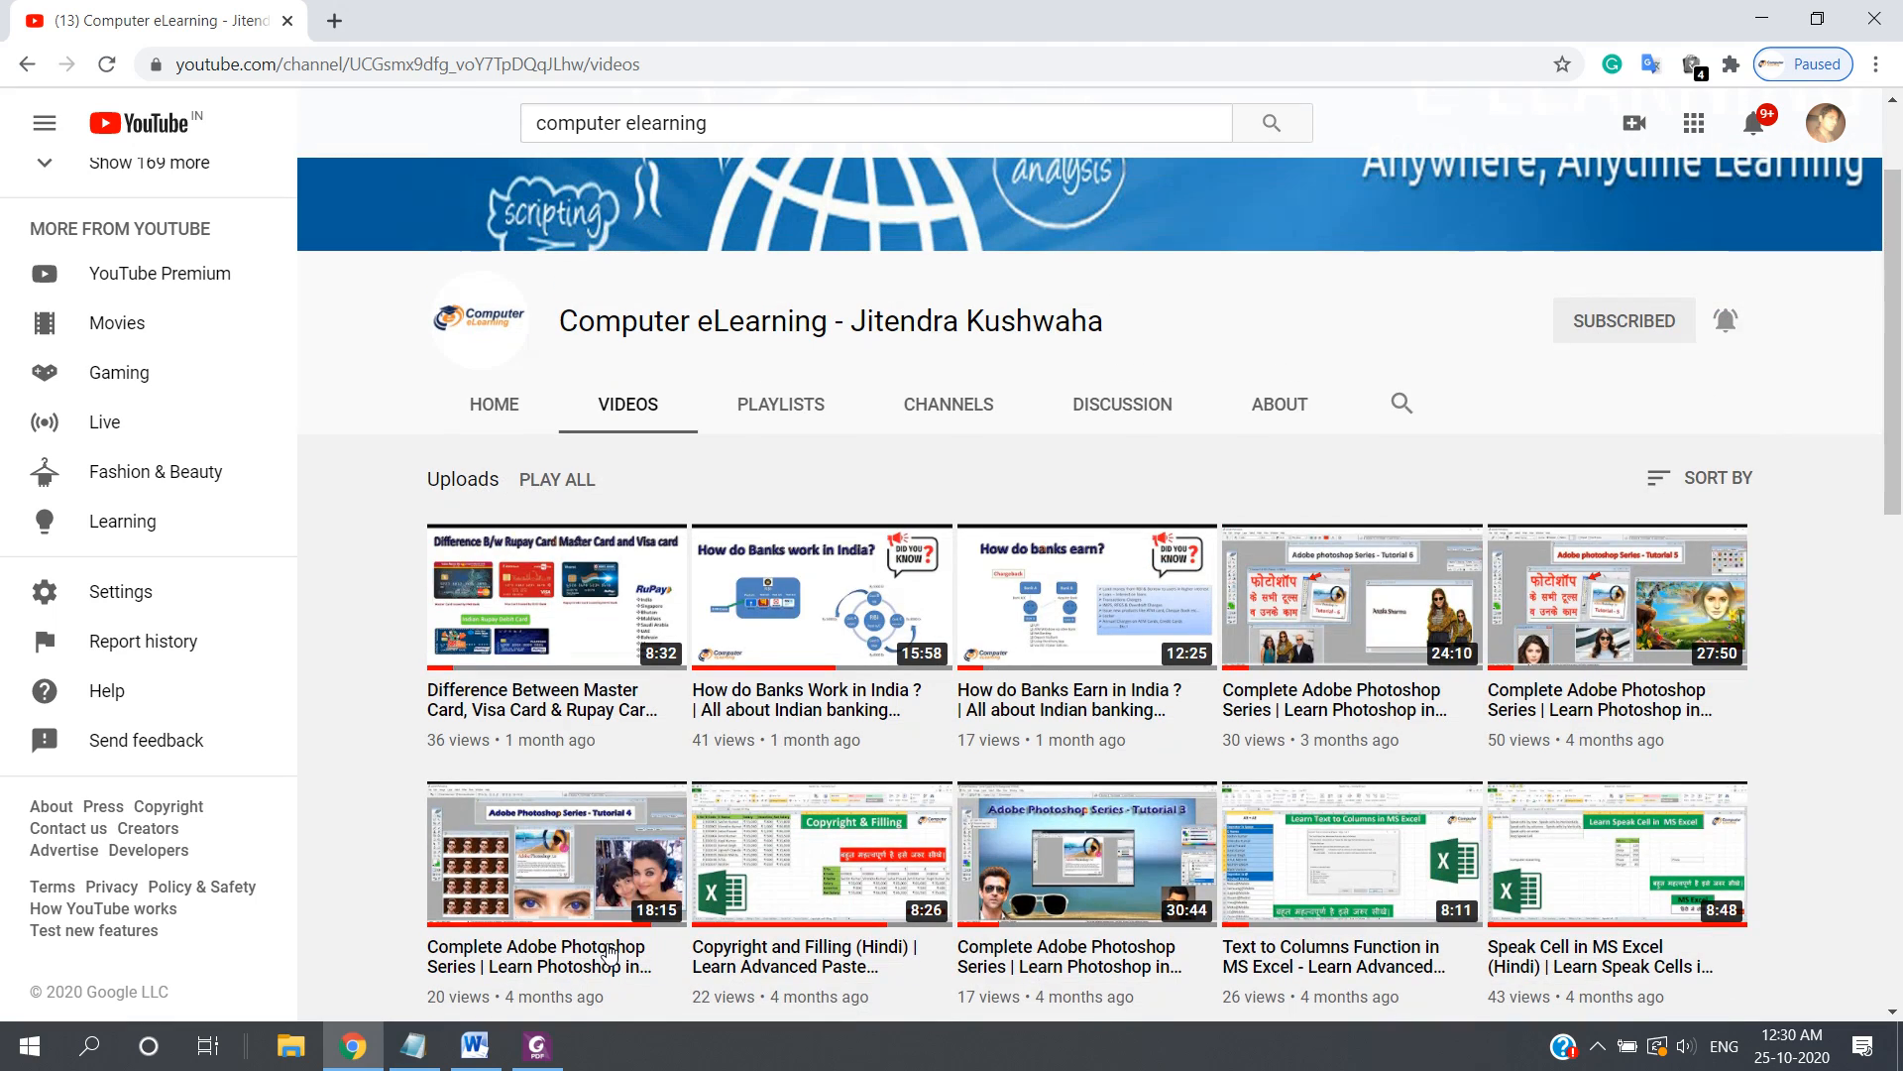
# Switch to Foxit PhantomPDF, check the exported "ABC 2.pdf", and close the program.
pyautogui.click(536, 1046)
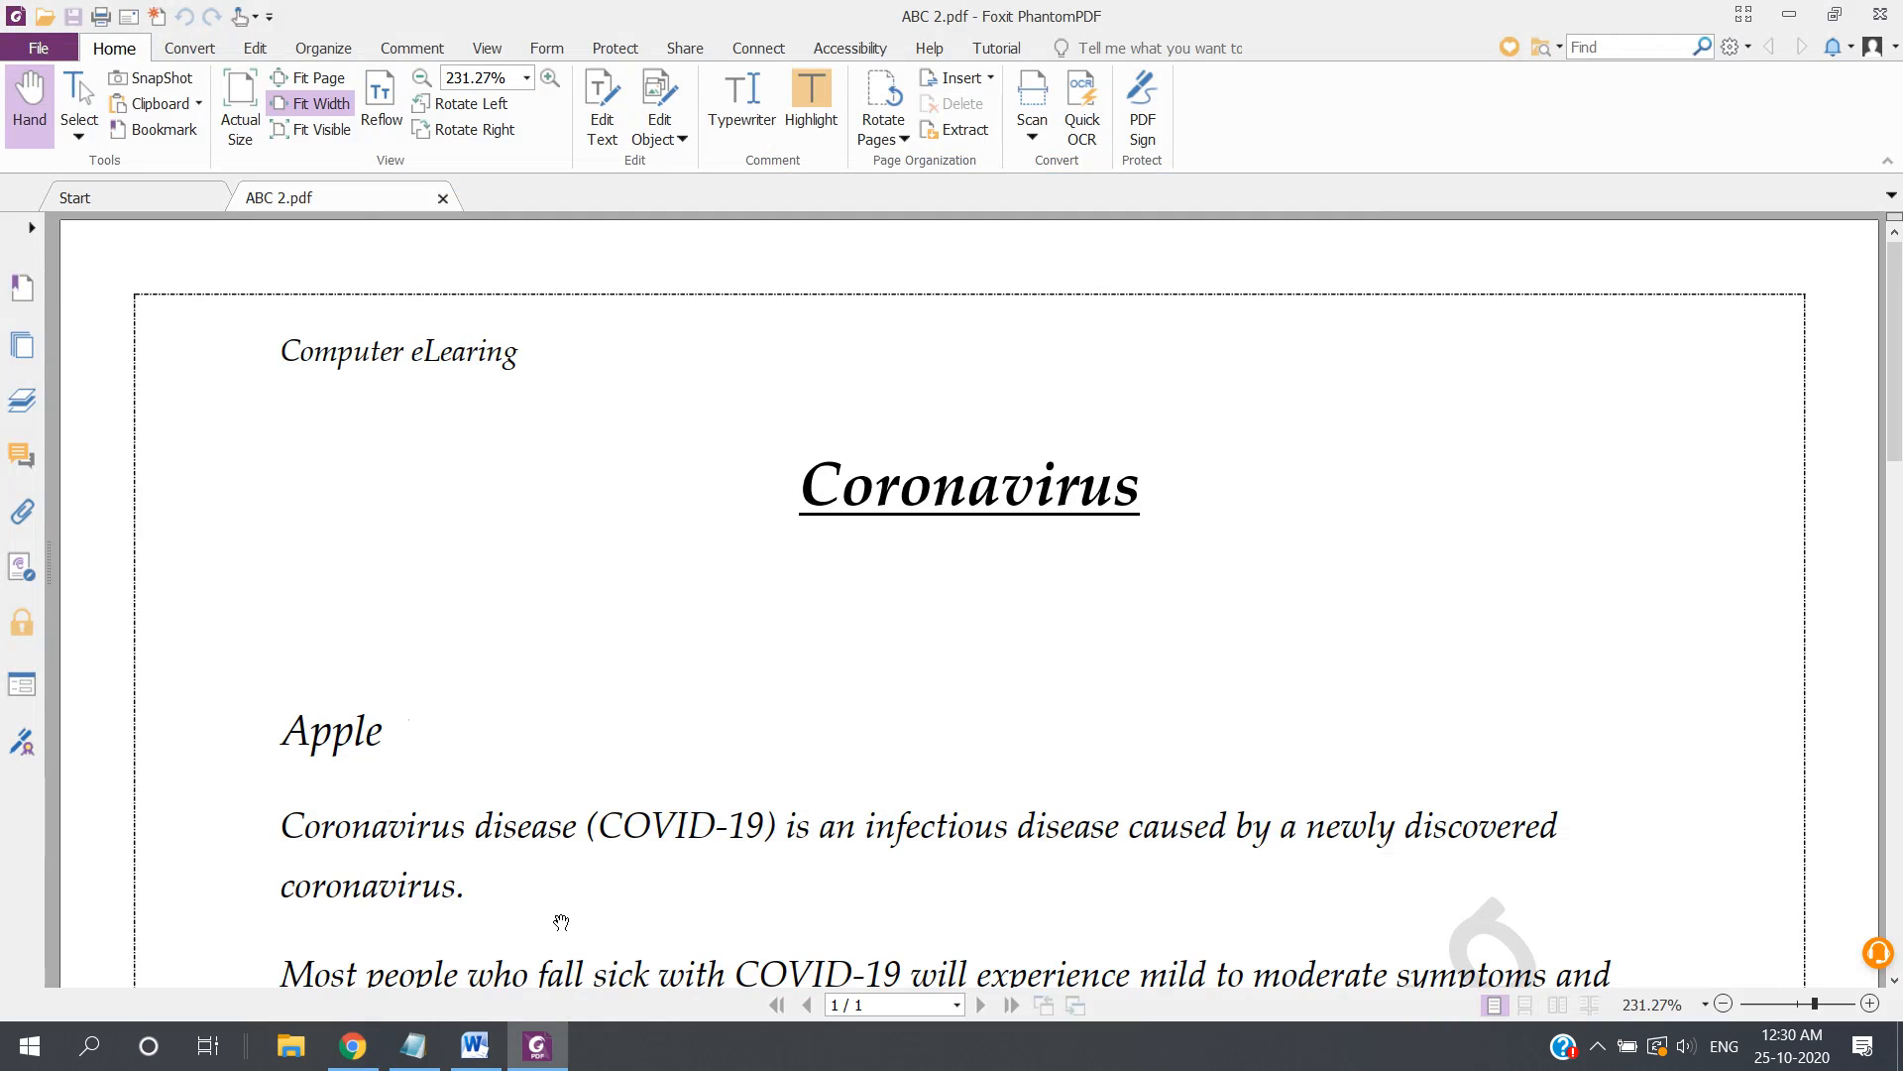
pyautogui.moveTo(1891, 274)
pyautogui.mouseDown()
pyautogui.moveTo(1899, 664)
pyautogui.moveTo(1896, 297)
pyautogui.mouseUp()
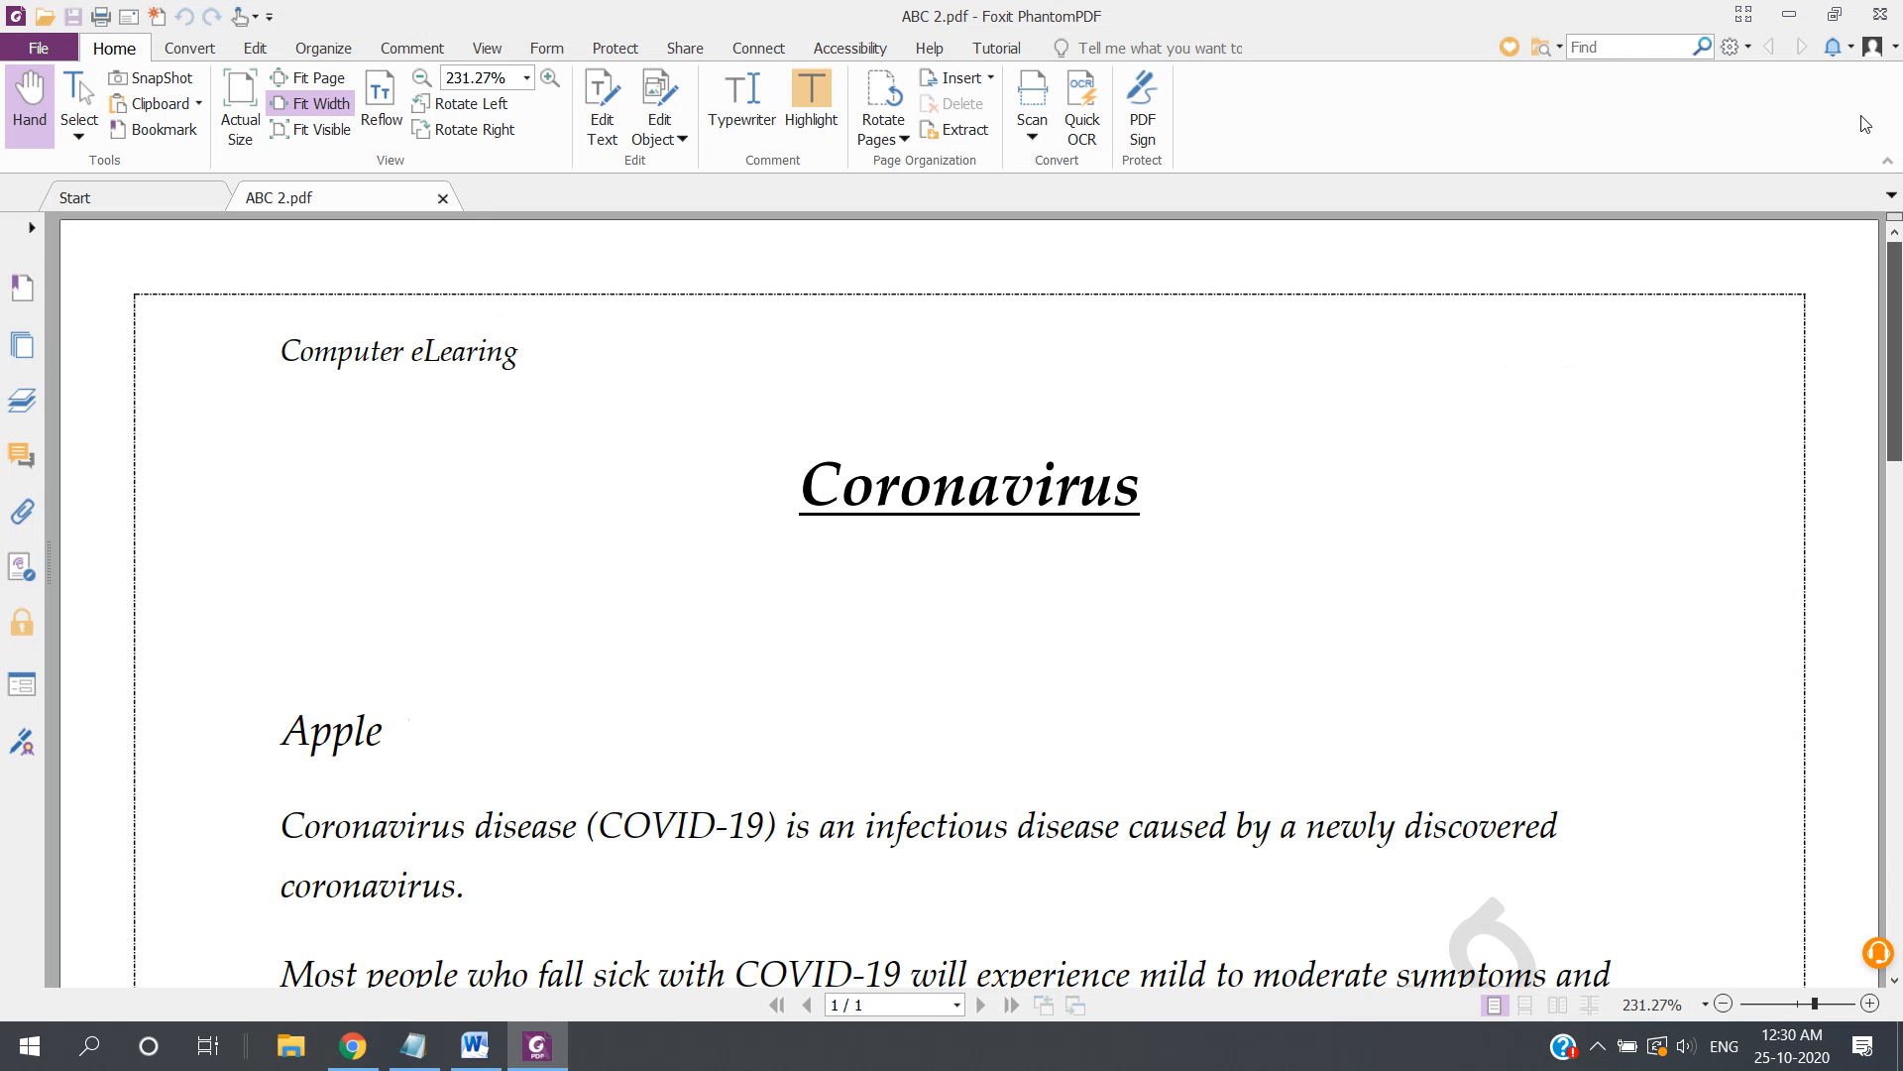
pyautogui.click(1879, 15)
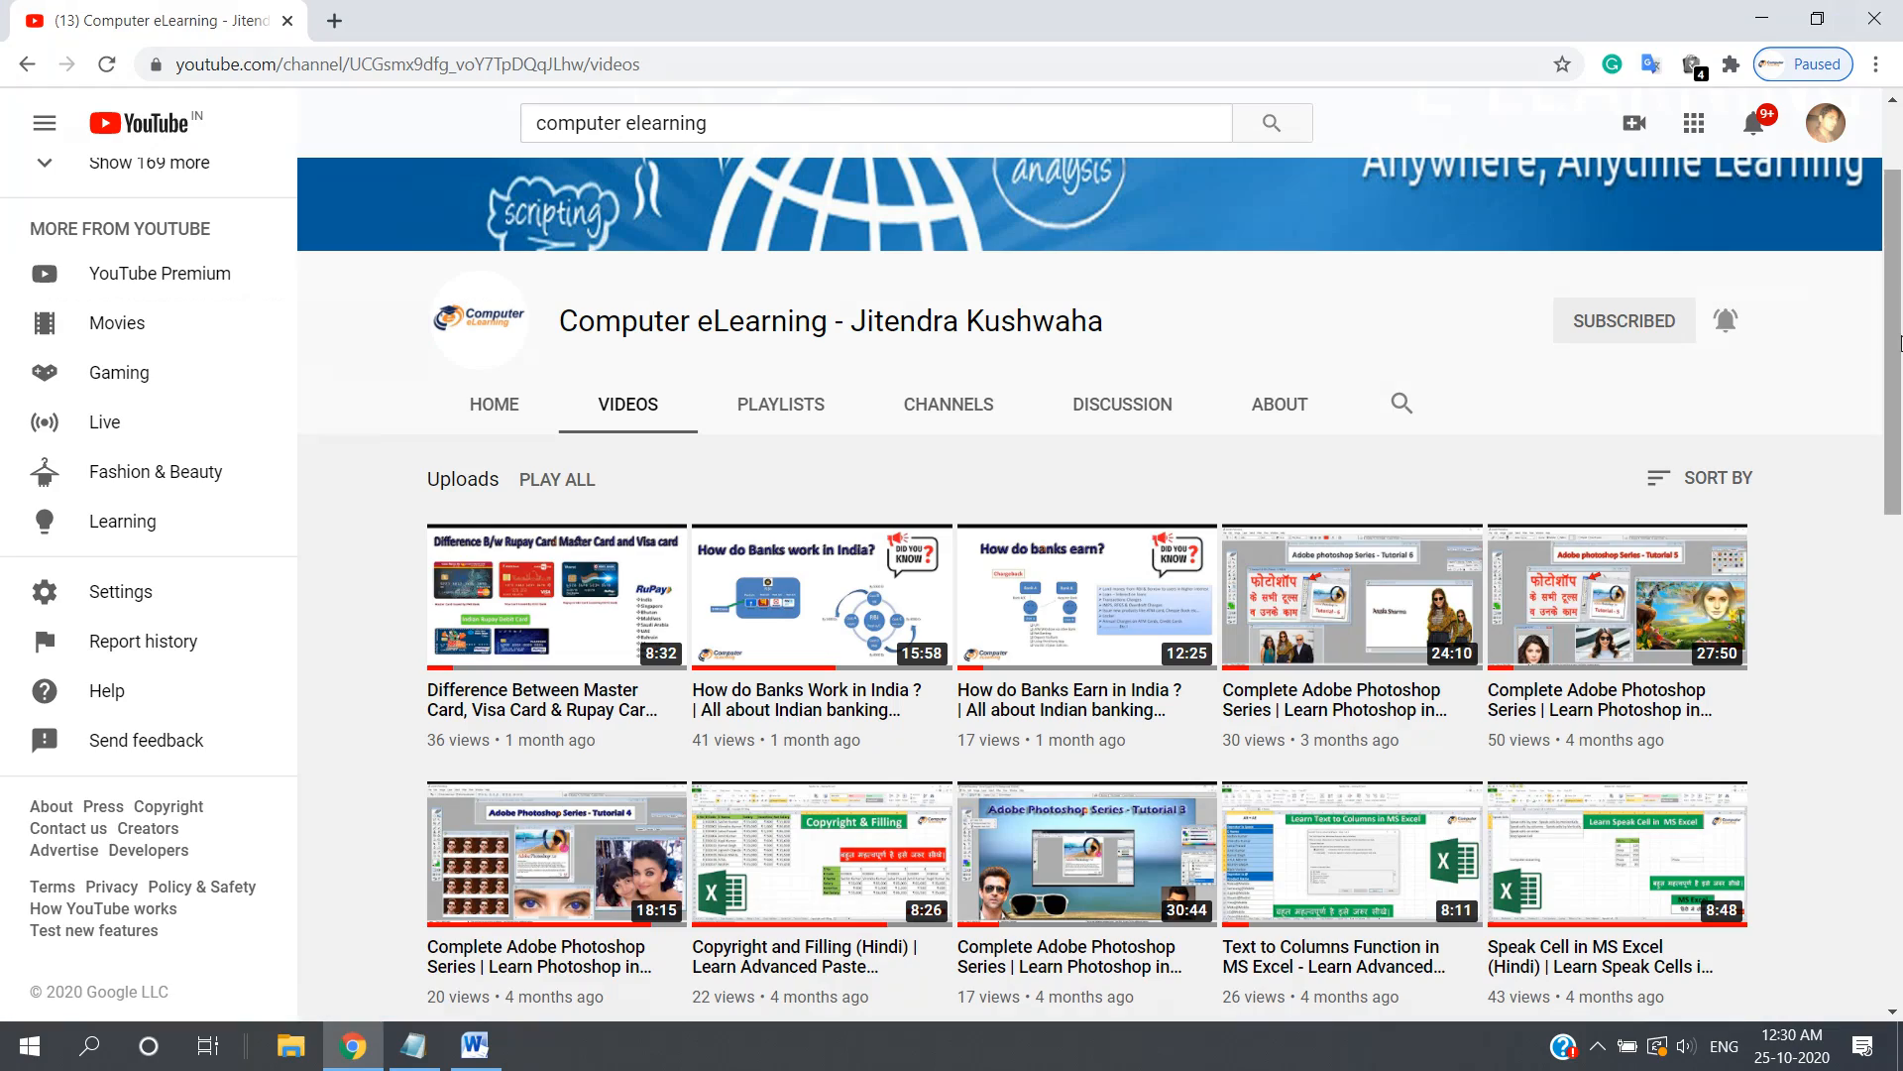
# Browse further through the older uploads on the Computer eLearning YouTube channel.
pyautogui.scroll(2, 1899, 342)
pyautogui.moveTo(1899, 293); pyautogui.dragTo(1894, 367)
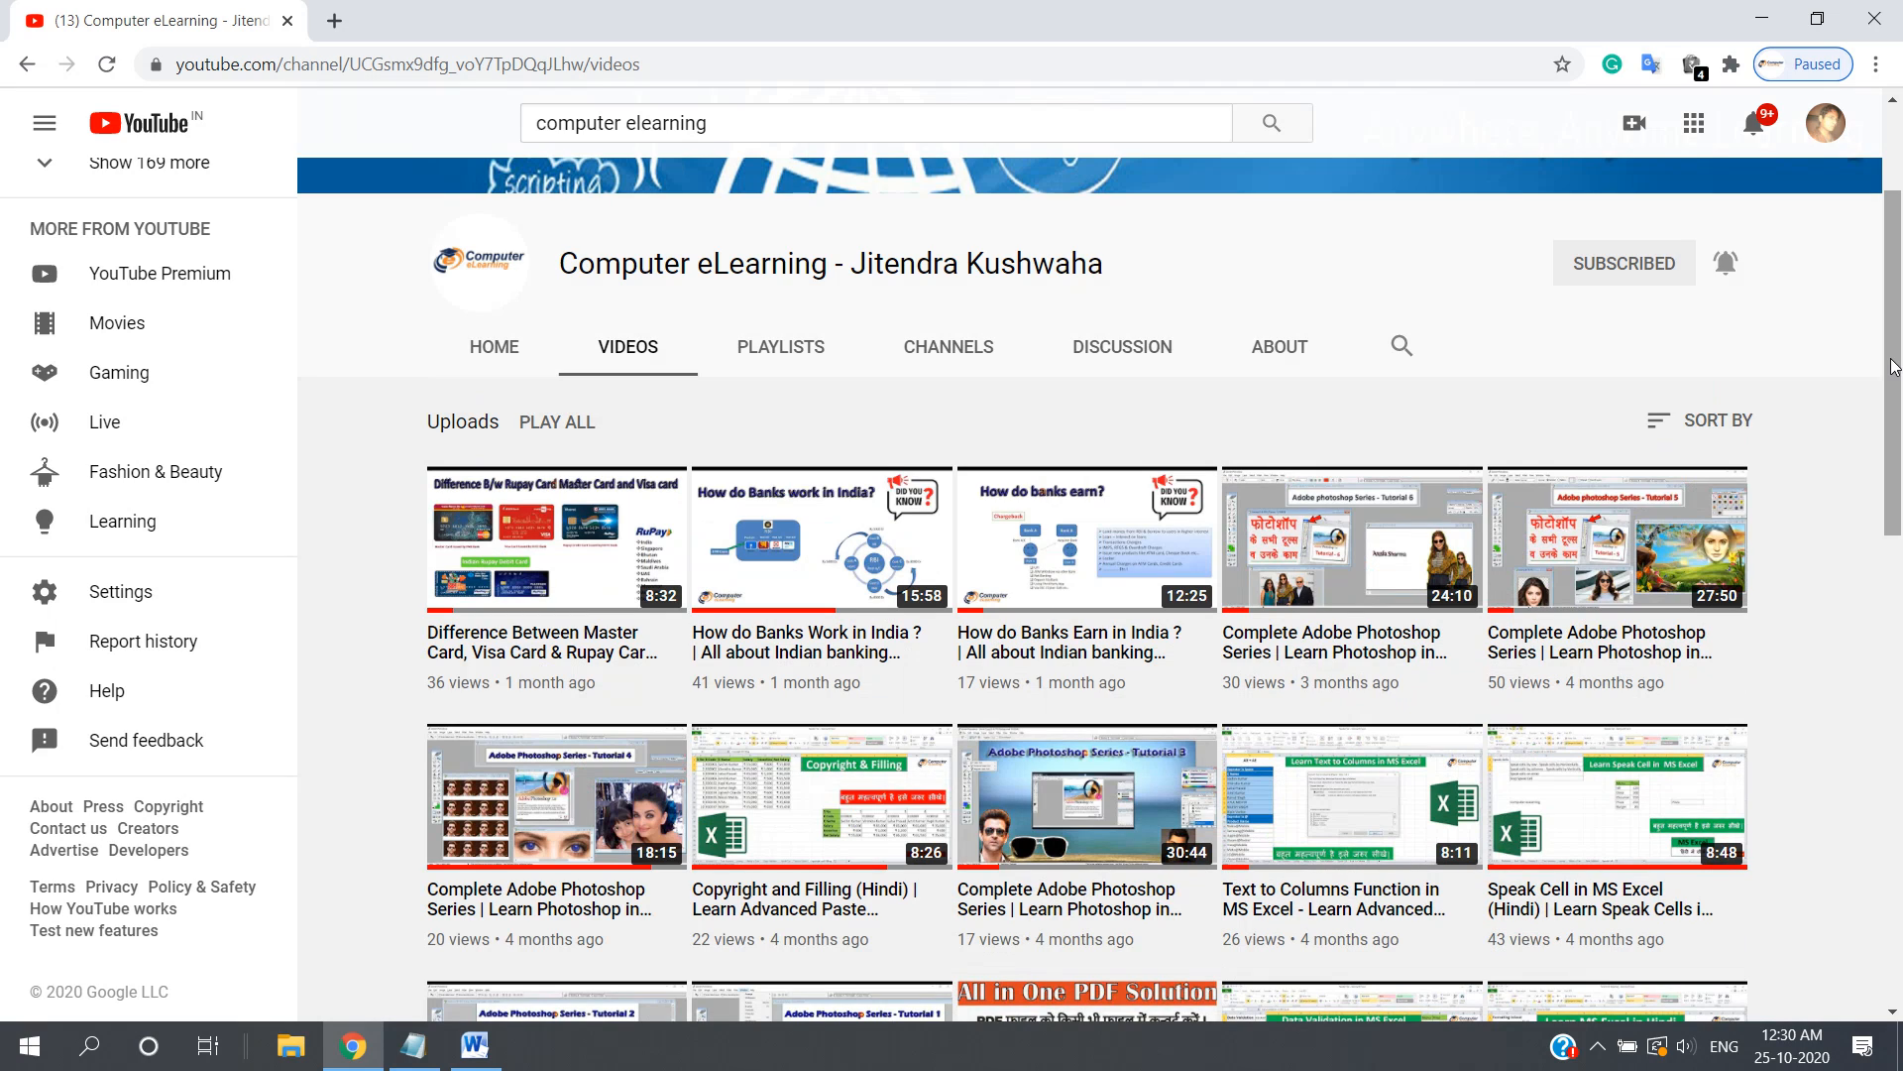
pyautogui.moveTo(1894, 366); pyautogui.dragTo(1893, 292)
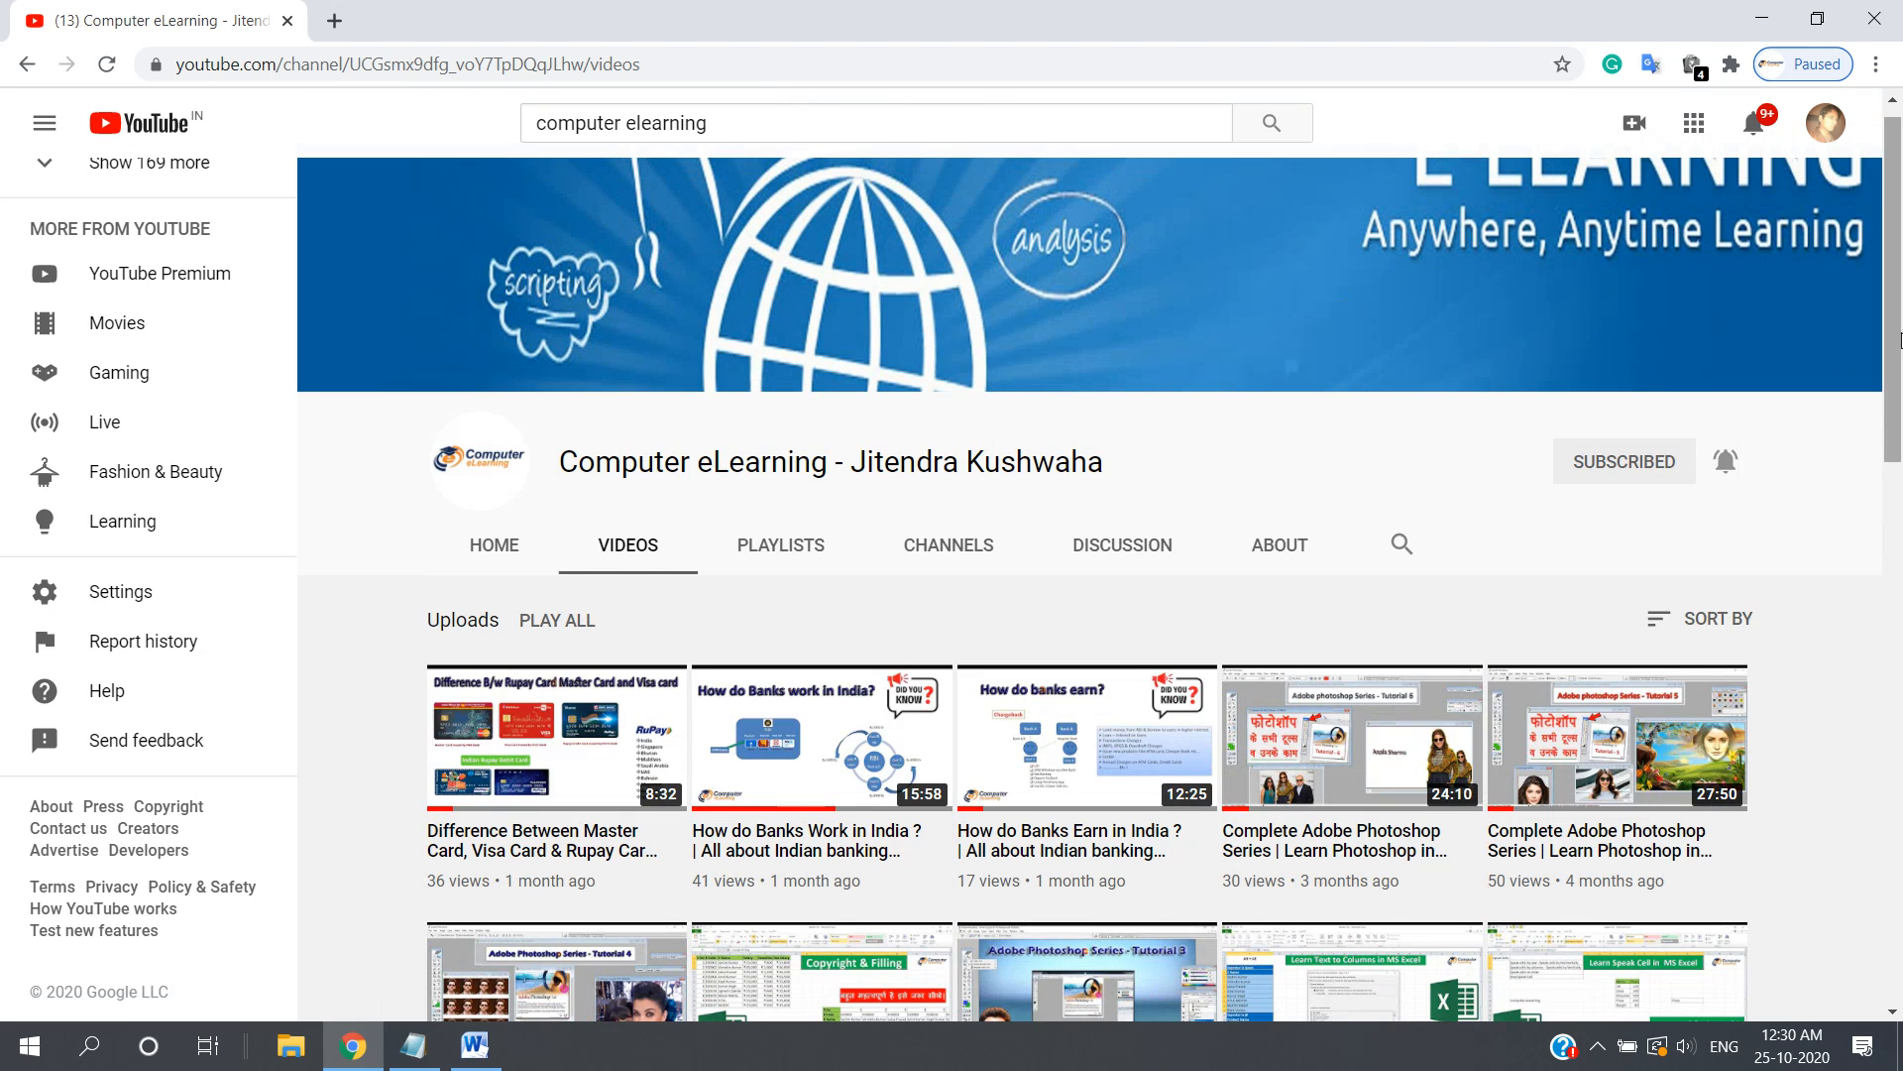
pyautogui.moveTo(1894, 396); pyautogui.dragTo(1893, 589)
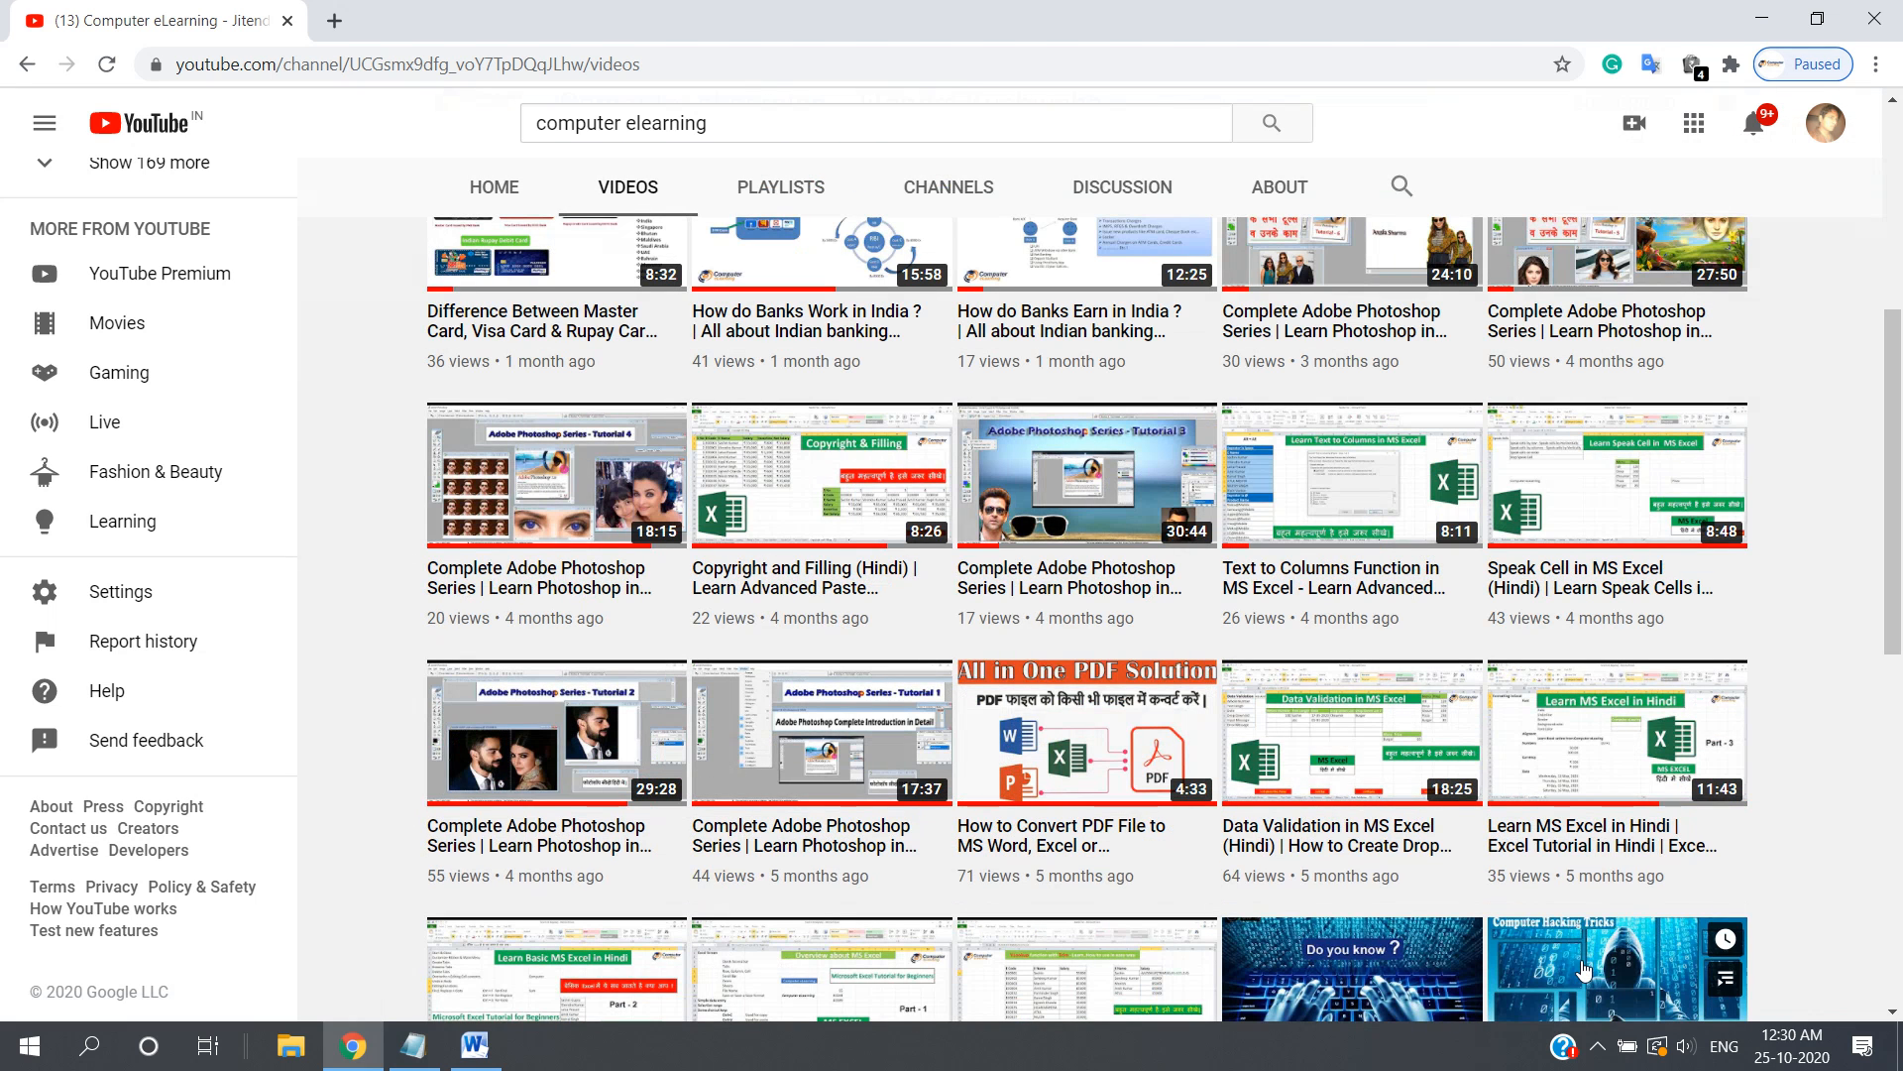